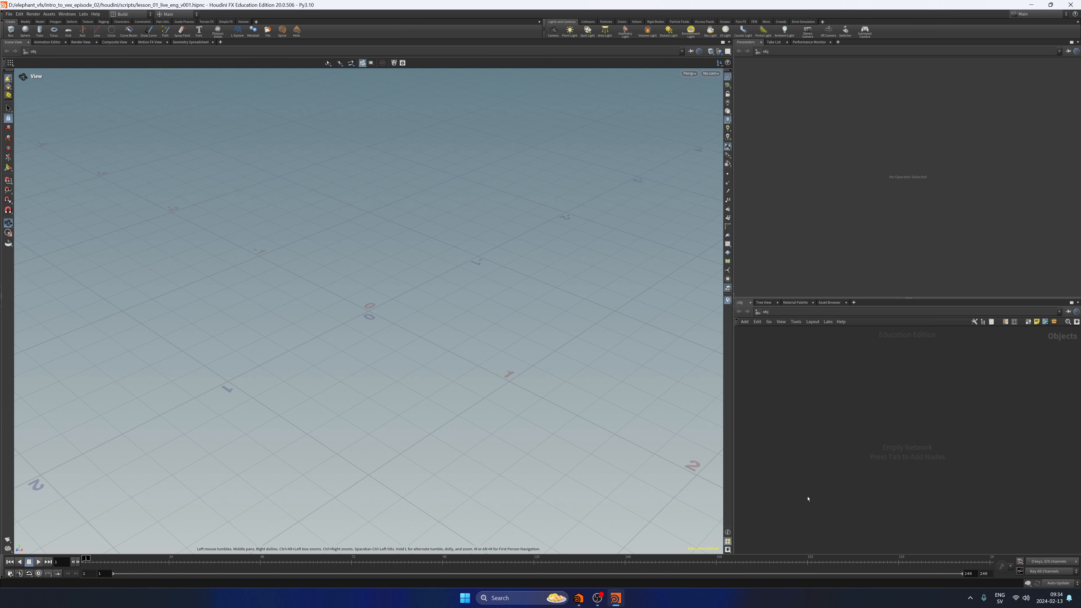
# Create a sphere object, frame it in the viewport, and enter its geometry network.
pyautogui.press('Tab')
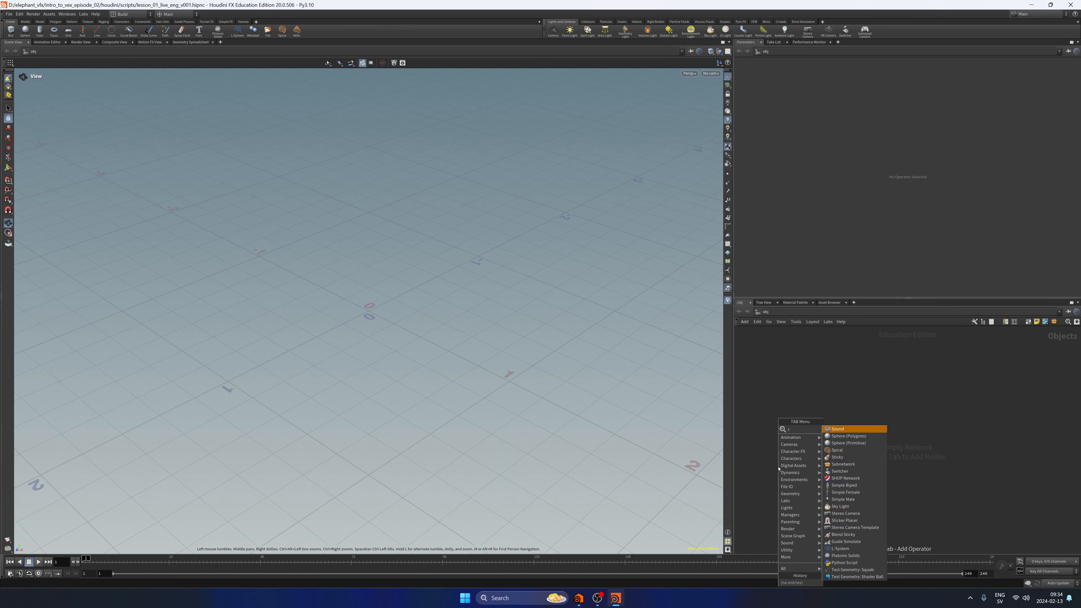
pyautogui.write('sphere')
pyautogui.press('Return')
pyautogui.click(779, 467)
pyautogui.moveTo(778, 467); pyautogui.dragTo(813, 422)
pyautogui.press('f')
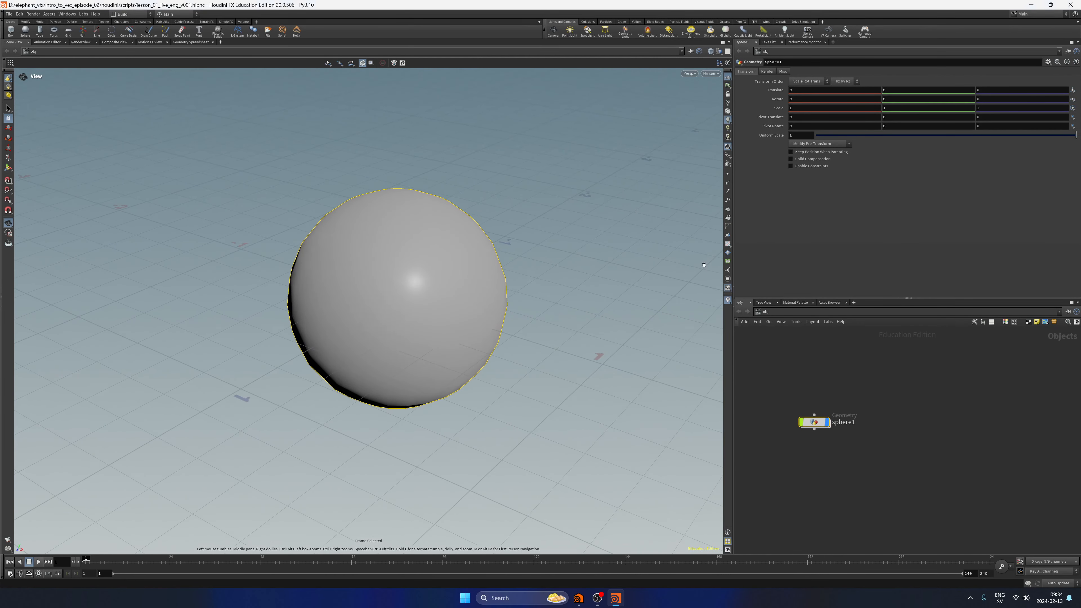
pyautogui.press('i')
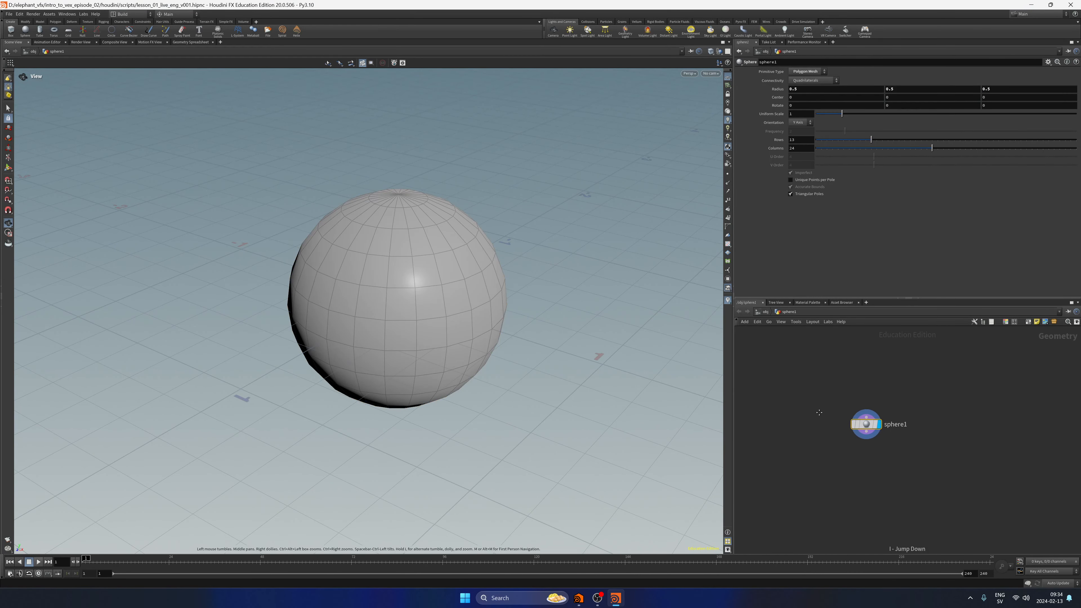
pyautogui.moveTo(836, 423); pyautogui.dragTo(827, 460, button='middle')
pyautogui.moveTo(812, 462); pyautogui.dragTo(861, 405)
# Try the Polygon primitive type on the sphere, inspect the mesh from several angles, and undo the change.
pyautogui.click(807, 71)
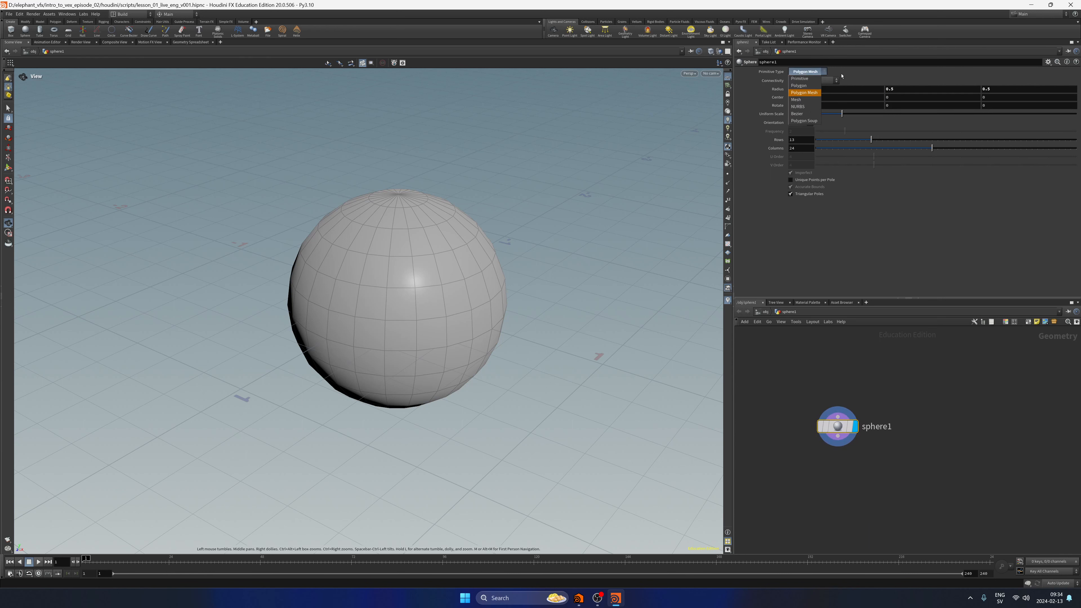
pyautogui.click(810, 86)
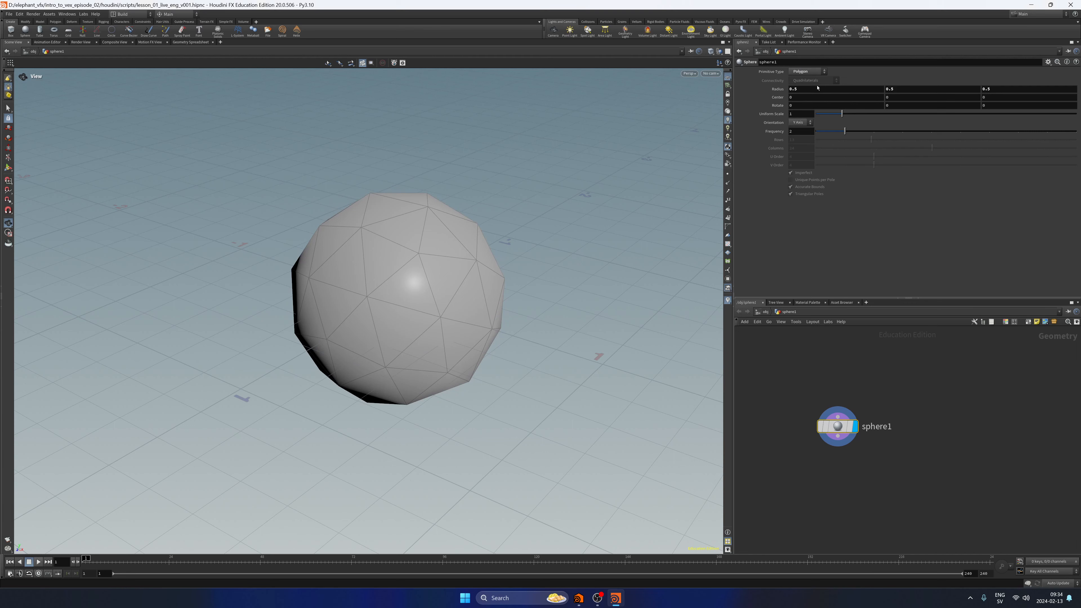
pyautogui.moveTo(451, 231)
pyautogui.mouseDown()
pyautogui.moveTo(454, 213)
pyautogui.moveTo(462, 231)
pyautogui.moveTo(474, 214)
pyautogui.moveTo(470, 237)
pyautogui.mouseUp()
pyautogui.moveTo(470, 236)
pyautogui.mouseDown(button='middle')
pyautogui.moveTo(496, 178)
pyautogui.moveTo(449, 250)
pyautogui.moveTo(466, 239)
pyautogui.mouseUp(button='middle')
pyautogui.moveTo(563, 166); pyautogui.dragTo(475, 392)
pyautogui.hotkey('ctrl', 'z')
pyautogui.moveTo(466, 254); pyautogui.dragTo(678, 103)
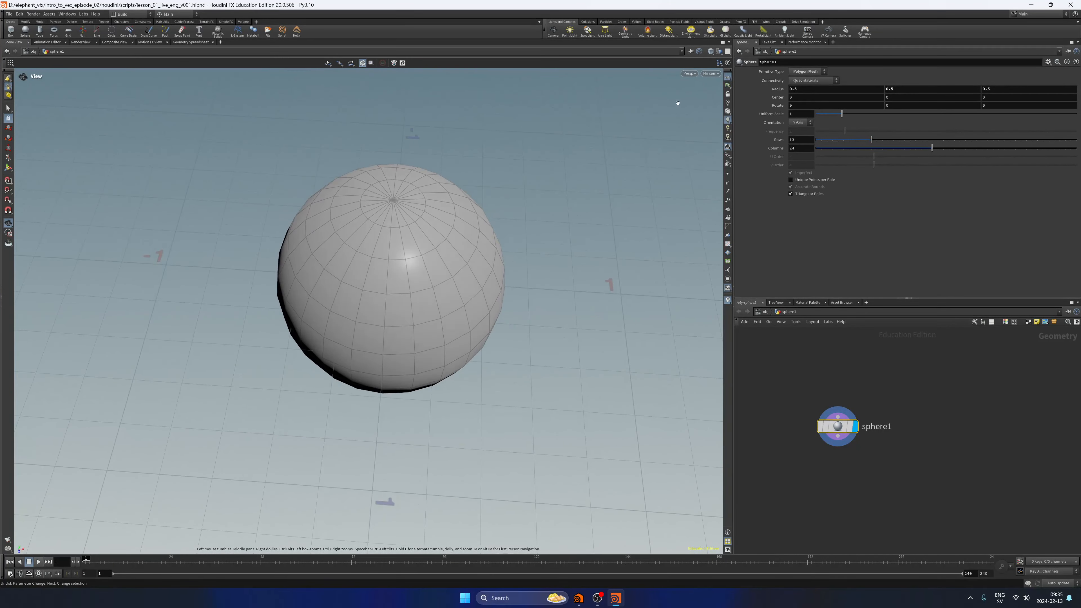
# Set the sphere's primitive type to Polygon and its frequency to 10.
pyautogui.click(820, 72)
pyautogui.click(804, 80)
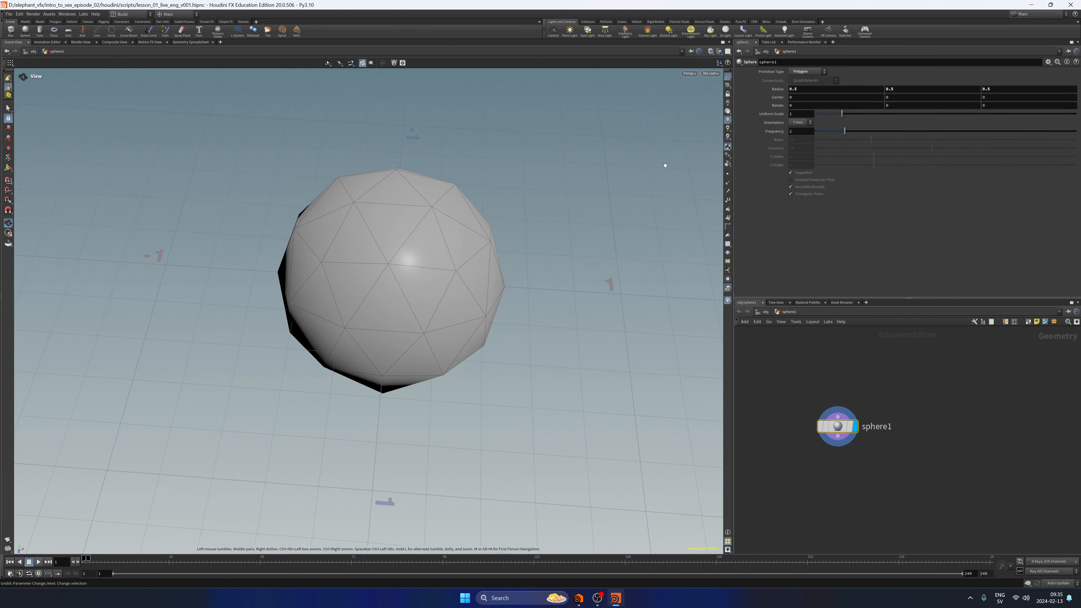
pyautogui.moveTo(459, 156); pyautogui.dragTo(441, 256)
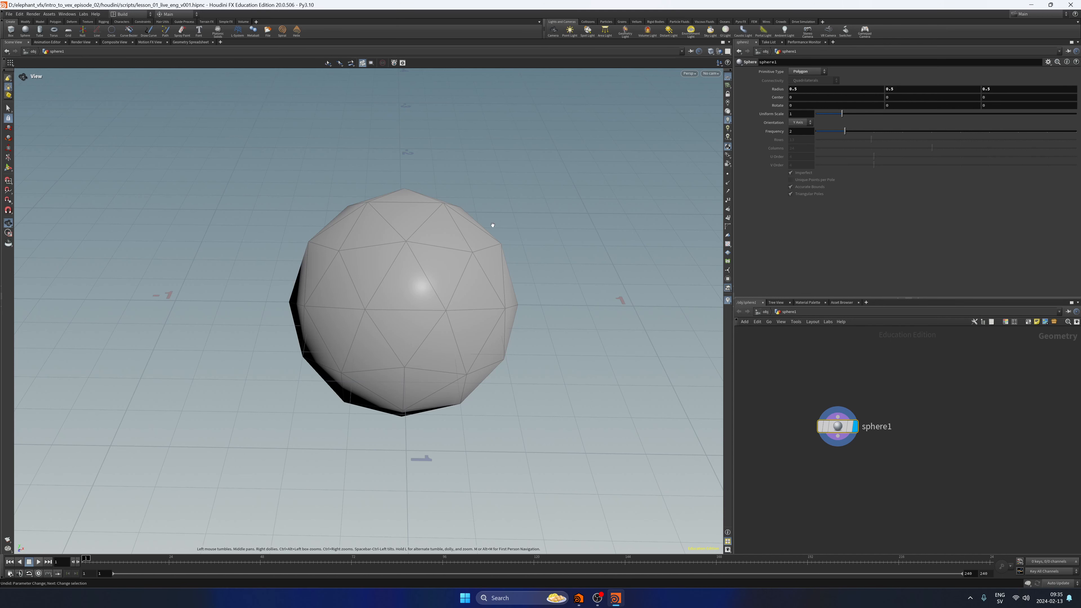
pyautogui.moveTo(820, 139); pyautogui.dragTo(1076, 132)
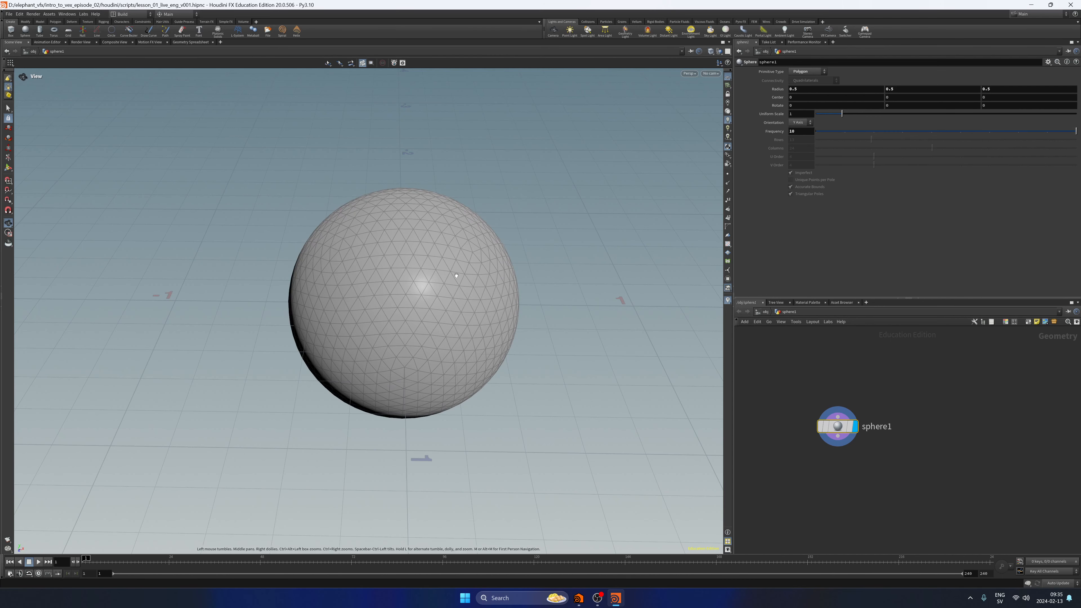
pyautogui.moveTo(532, 221); pyautogui.dragTo(555, 232)
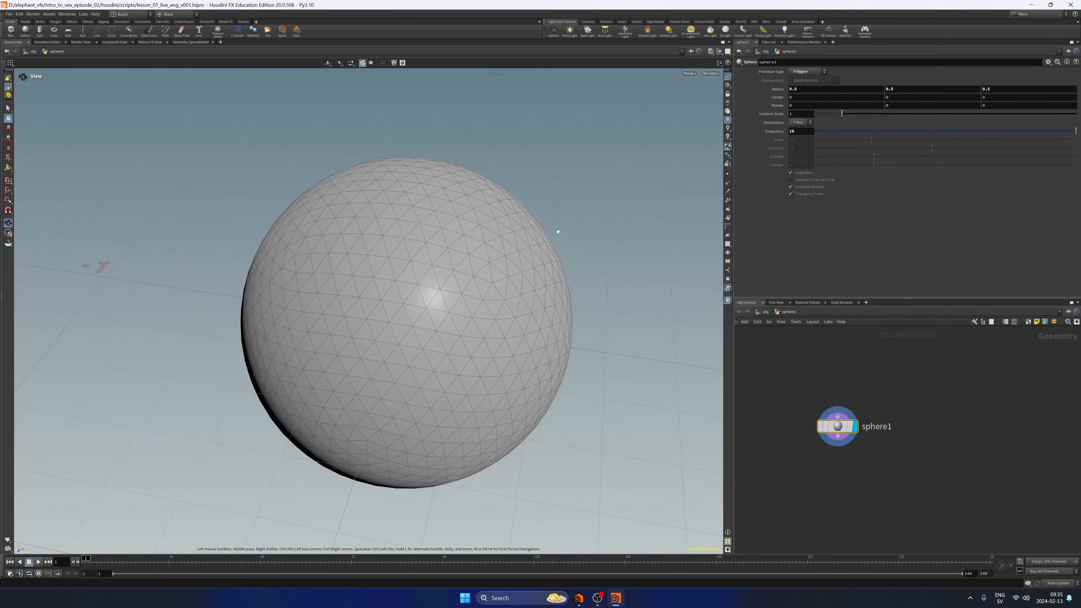
# Compare the sphere with the Polygon Mesh primitive type and undo the switch.
pyautogui.click(807, 71)
pyautogui.click(805, 88)
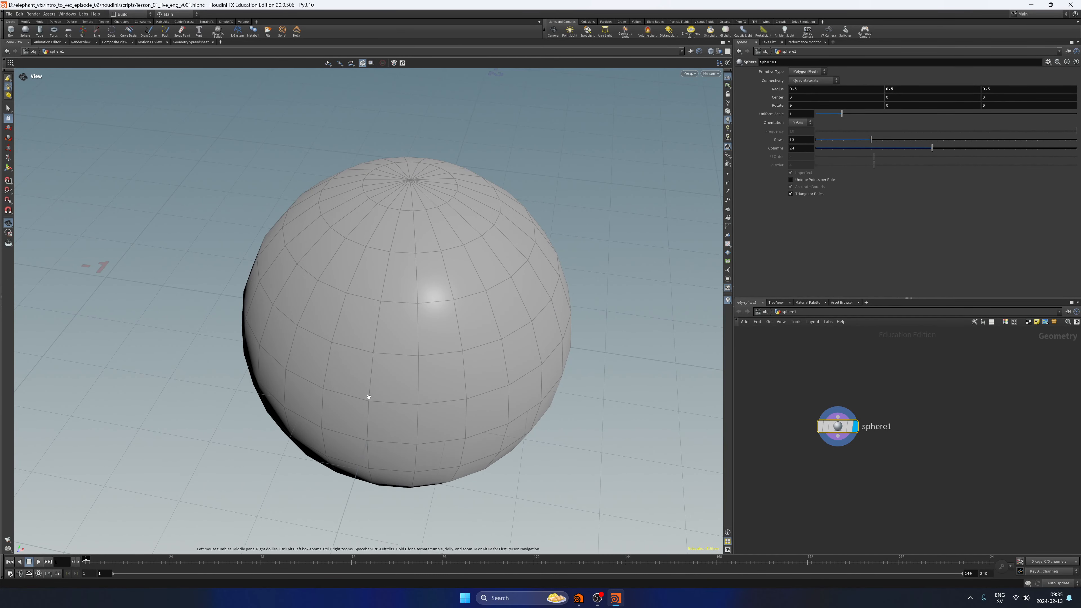
pyautogui.hotkey('ctrl', 'z')
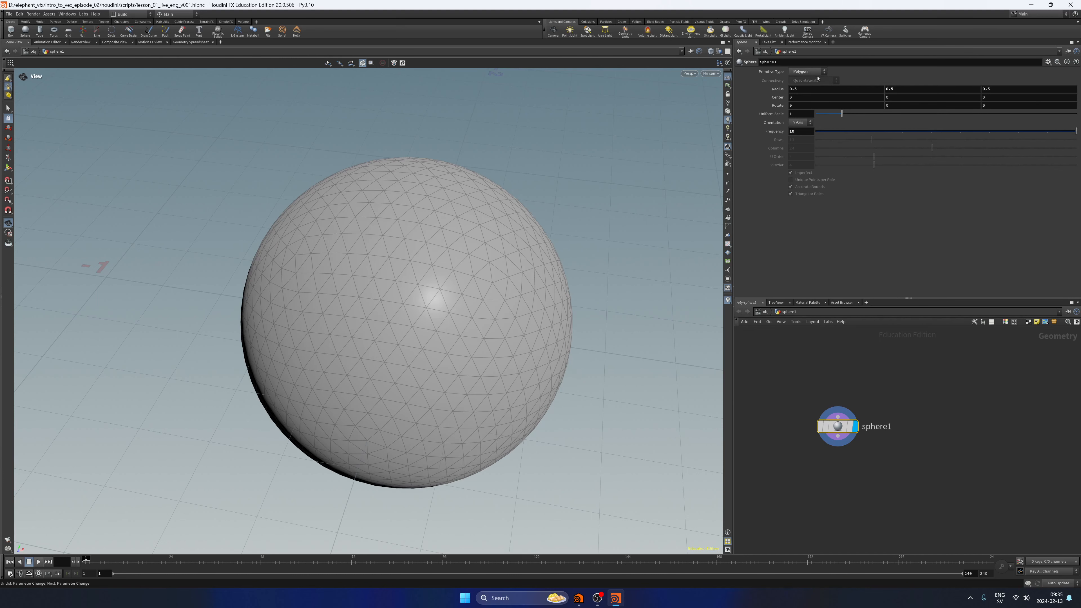
# Add a Transform node below sphere1, connected to its output.
pyautogui.click(777, 408)
pyautogui.scroll(-5, 583, 294)
pyautogui.moveTo(559, 306); pyautogui.dragTo(457, 304, button='middle')
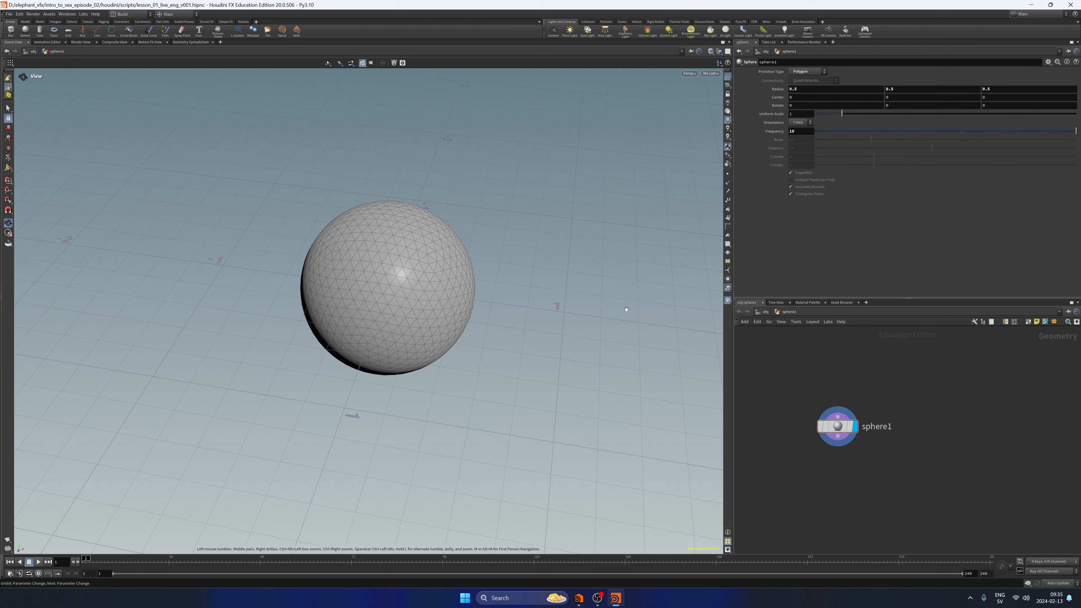
pyautogui.moveTo(814, 467); pyautogui.dragTo(798, 411, button='middle')
pyautogui.click(821, 380)
pyautogui.press('Tab')
pyautogui.write('t')
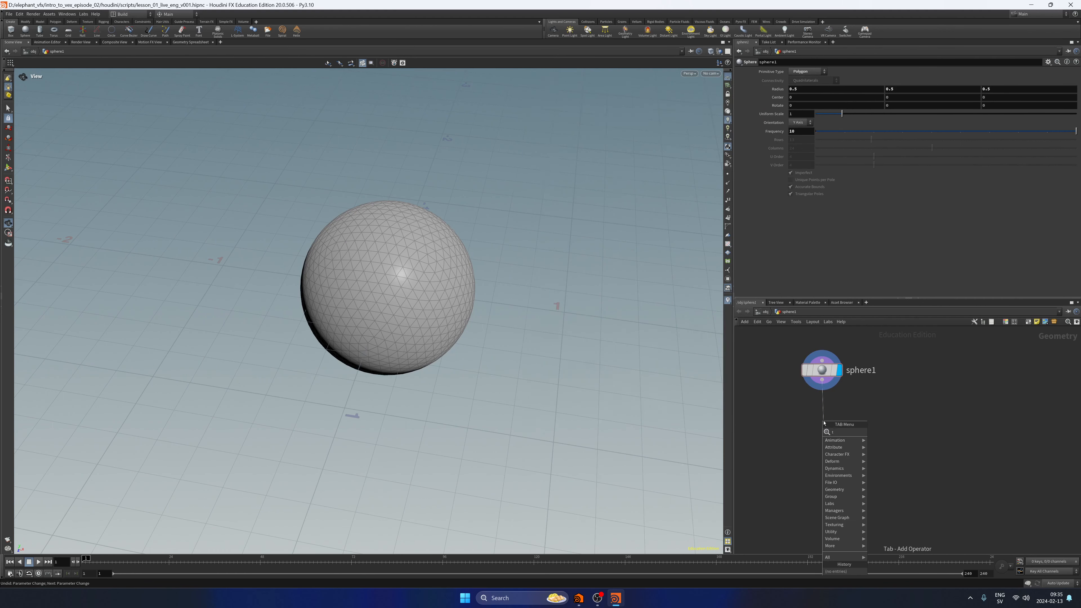
pyautogui.write('ran')
pyautogui.press('Return')
pyautogui.click(823, 422)
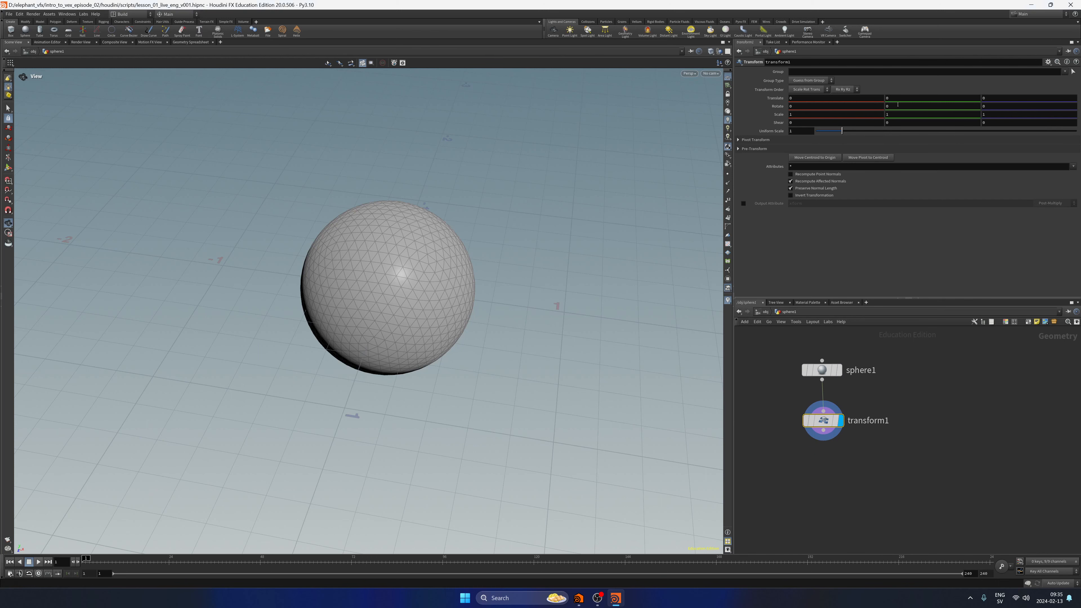
# Set the Transform node's Y translation to 5, tidy the node layout, and frame the raised sphere above the grid.
pyautogui.write('5')
pyautogui.press('Return')
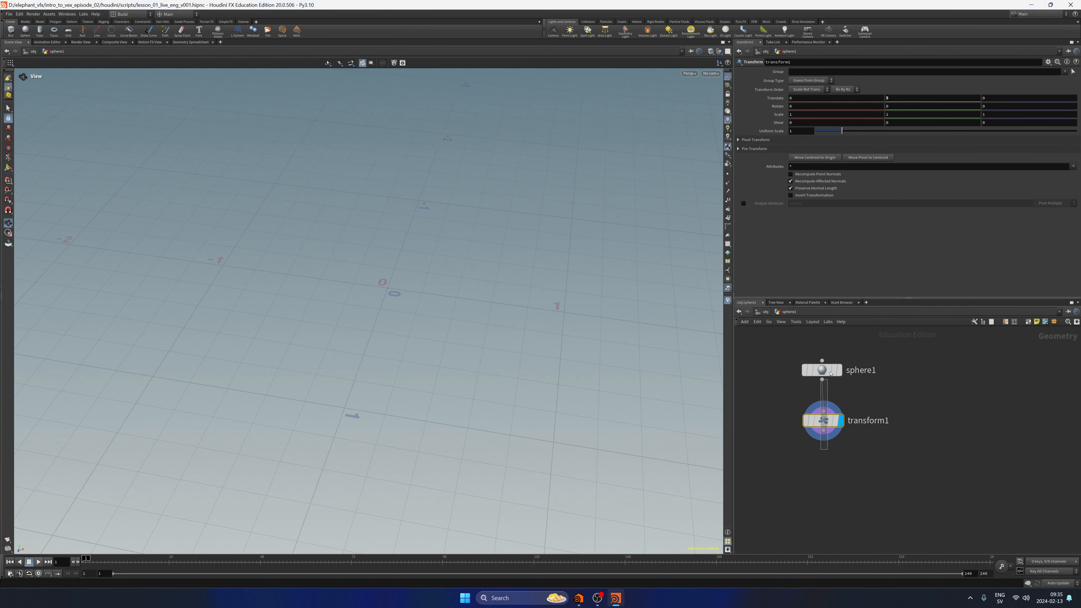
pyautogui.moveTo(831, 373); pyautogui.dragTo(831, 369)
pyautogui.press('l')
pyautogui.press('f')
pyautogui.press('f')
pyautogui.moveTo(506, 343); pyautogui.dragTo(496, 402, button='right')
pyautogui.moveTo(502, 405); pyautogui.dragTo(420, 306, button='middle')
pyautogui.moveTo(420, 306); pyautogui.dragTo(449, 365)
pyautogui.moveTo(449, 364); pyautogui.dragTo(423, 255, button='middle')
# Add a POP Network node below transform1, connected to its output.
pyautogui.moveTo(907, 509); pyautogui.dragTo(839, 456, button='middle')
pyautogui.click(846, 412)
pyautogui.moveTo(840, 398); pyautogui.dragTo(832, 446)
pyautogui.press('Tab')
pyautogui.write('op')
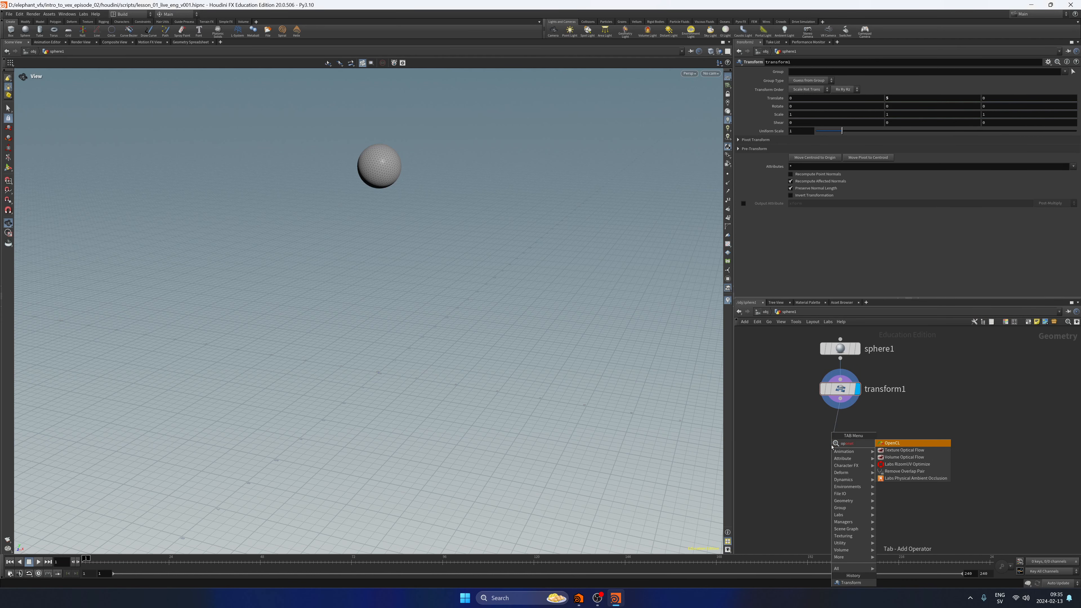
pyautogui.press('BackSpace')
pyautogui.press('BackSpace')
pyautogui.write('dopnet')
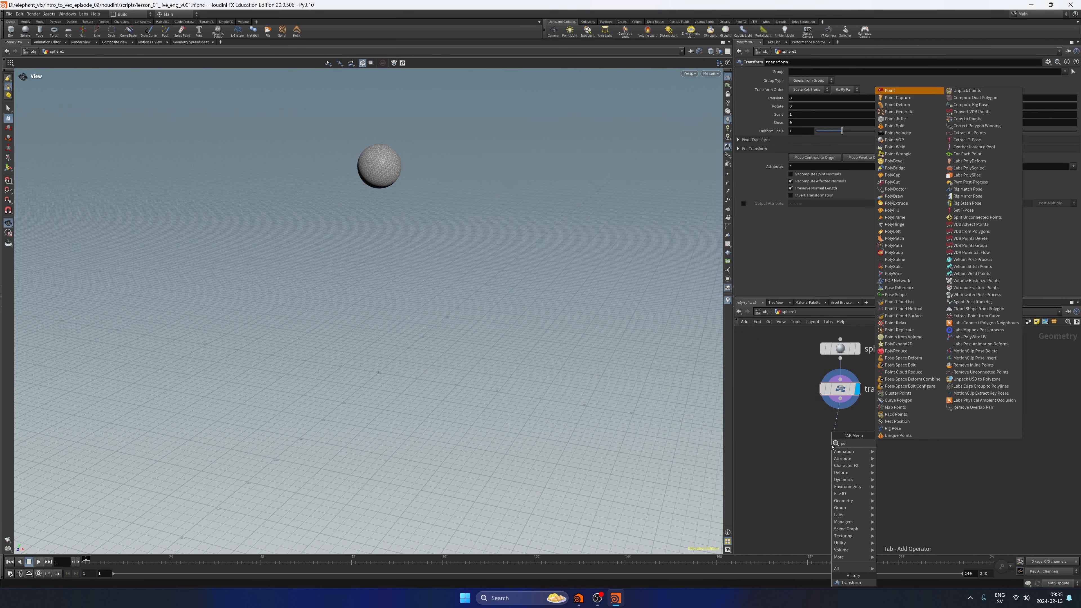
pyautogui.press('Return')
pyautogui.click(833, 445)
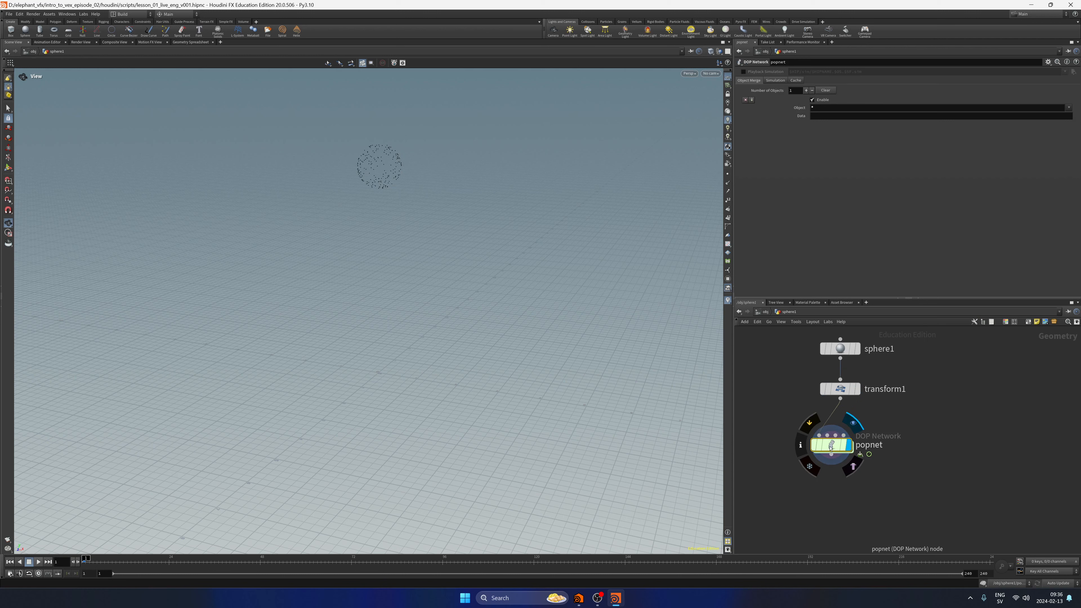
# Examine the source, merge, POP object and output nodes inside popnet, and return to the sphere's geometry network.
pyautogui.doubleClick(837, 441)
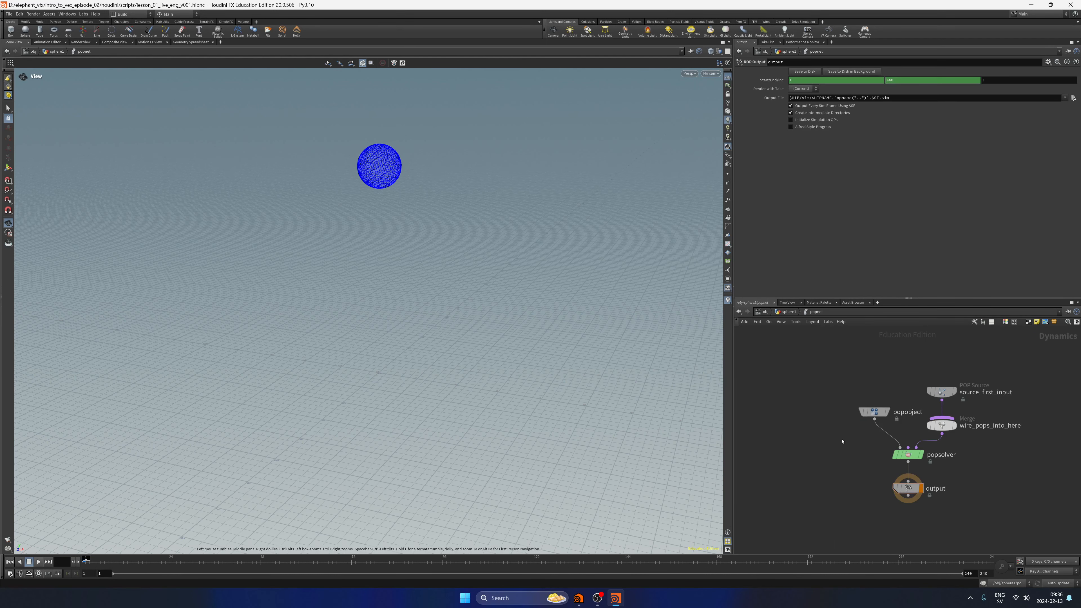
pyautogui.moveTo(838, 348); pyautogui.dragTo(1020, 490)
pyautogui.click(1018, 504)
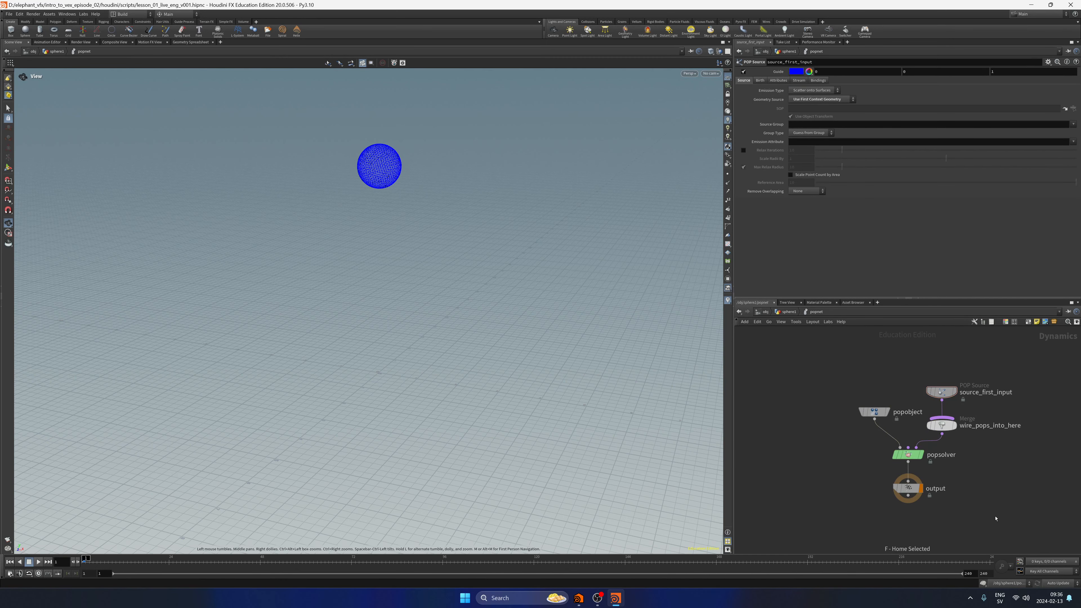
pyautogui.moveTo(996, 482)
pyautogui.mouseDown(button='middle')
pyautogui.moveTo(958, 483)
pyautogui.moveTo(995, 502)
pyautogui.mouseUp(button='middle')
pyautogui.scroll(4, 959, 484)
pyautogui.scroll(-3, 995, 502)
pyautogui.moveTo(1006, 370); pyautogui.dragTo(928, 431)
pyautogui.moveTo(941, 380); pyautogui.dragTo(875, 347, button='middle')
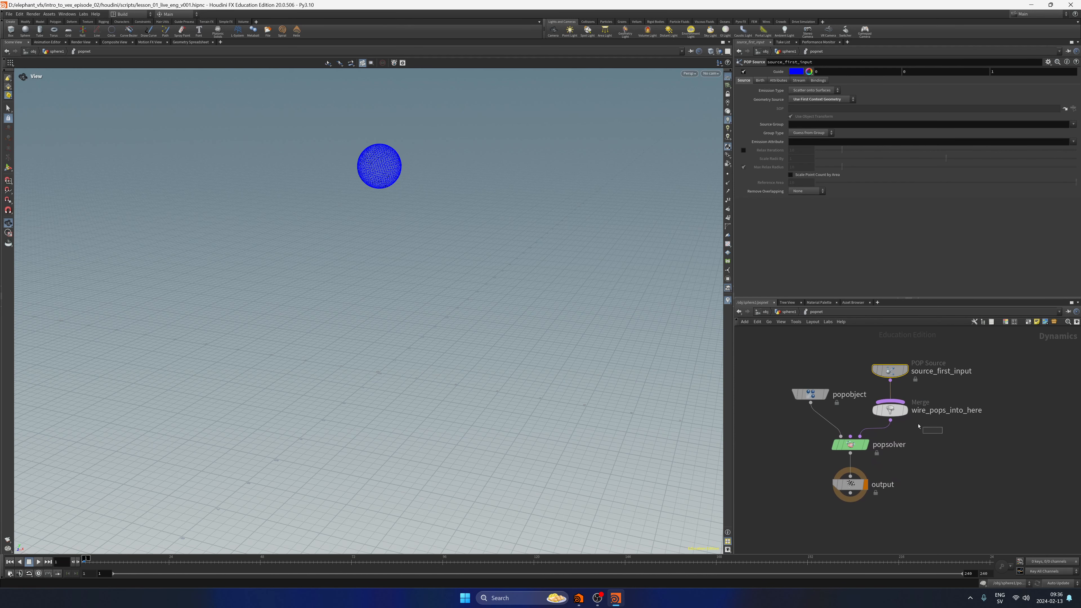
pyautogui.click(896, 418)
pyautogui.moveTo(1006, 380); pyautogui.dragTo(966, 389, button='middle')
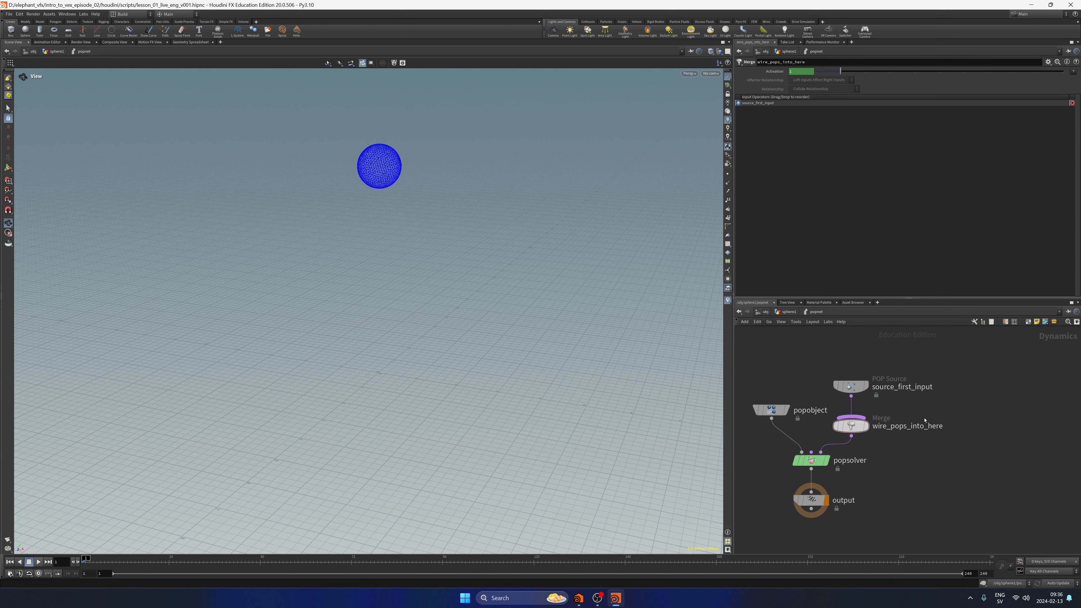
pyautogui.moveTo(779, 452)
pyautogui.mouseDown(button='middle')
pyautogui.moveTo(812, 432)
pyautogui.moveTo(797, 447)
pyautogui.mouseUp(button='middle')
pyautogui.click(804, 391)
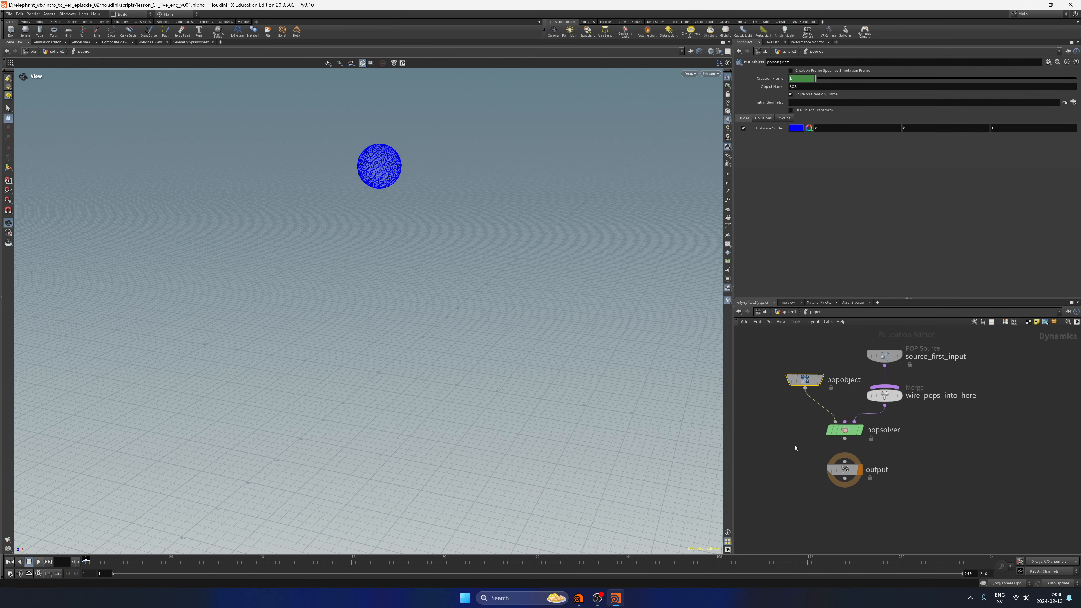
pyautogui.click(845, 470)
pyautogui.click(788, 311)
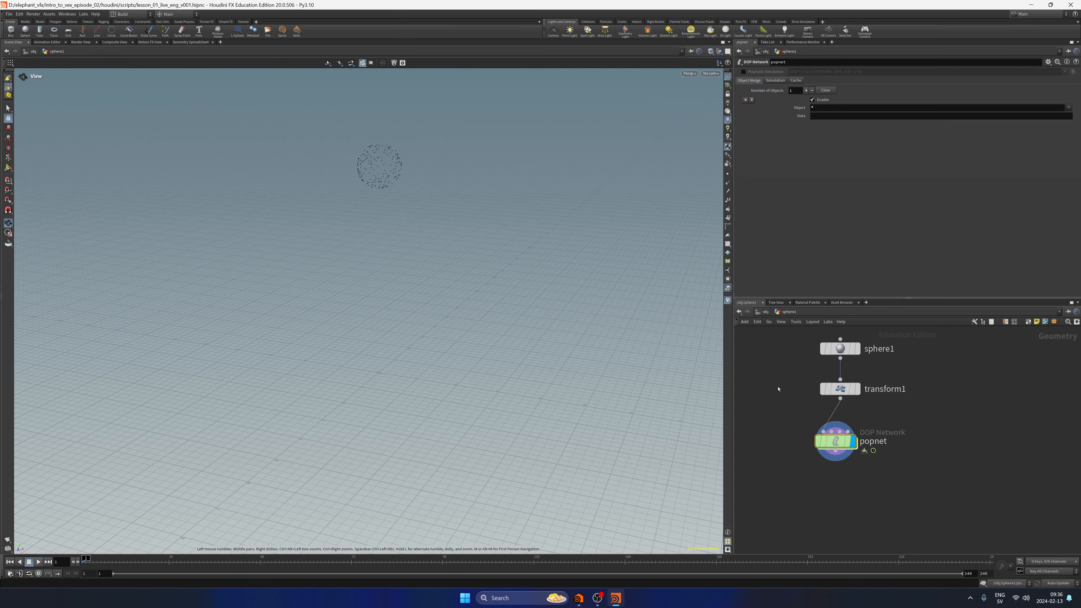
# Switch the viewport's background color scheme to Dark, hide the reference grid, and frame the particles.
pyautogui.press('d')
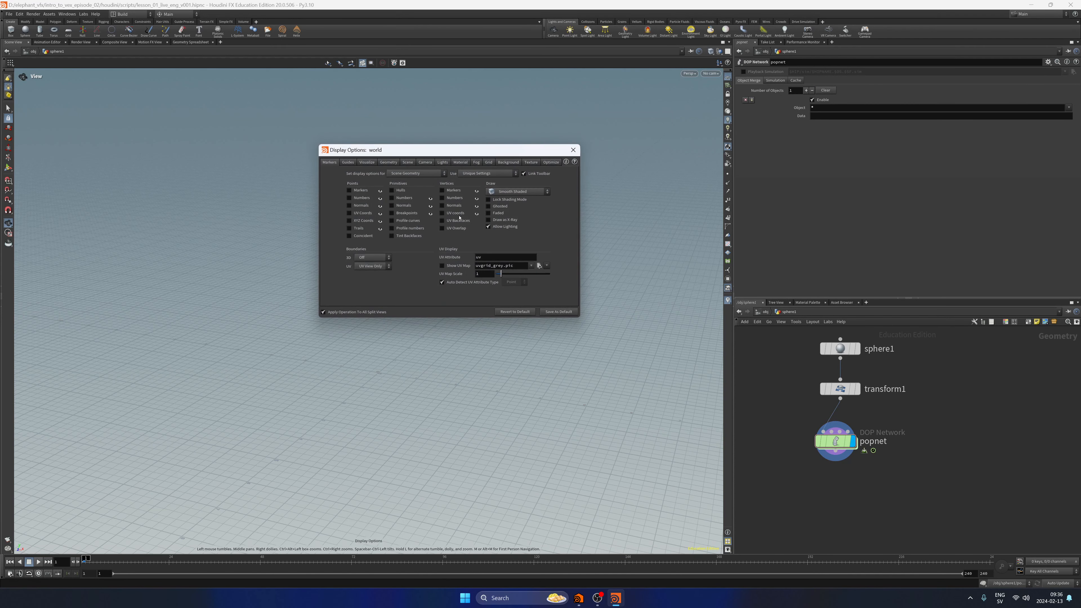
pyautogui.click(508, 161)
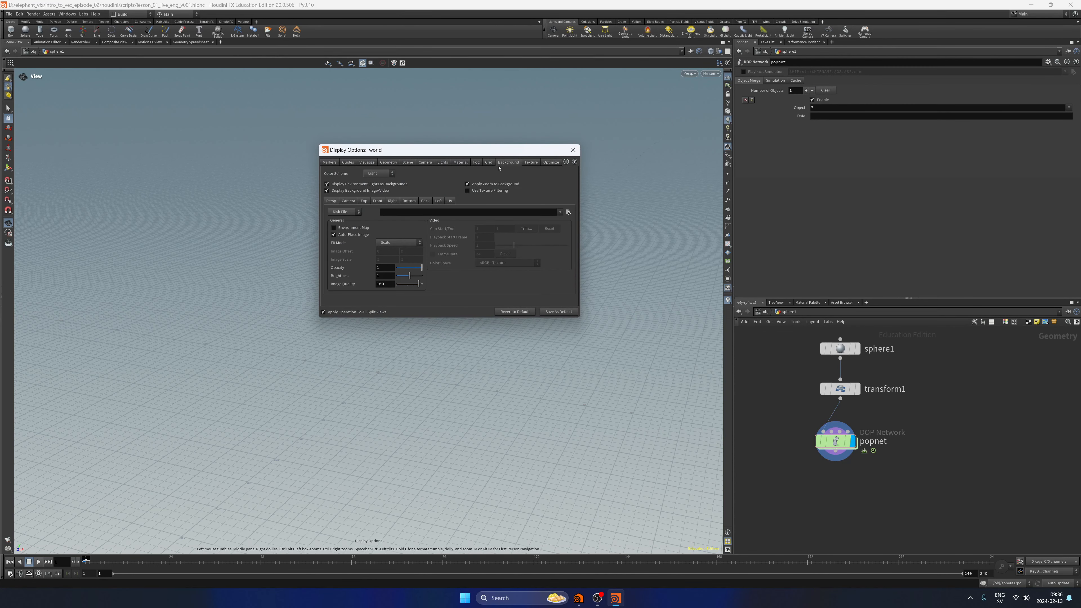
pyautogui.click(373, 174)
pyautogui.click(379, 189)
pyautogui.click(573, 149)
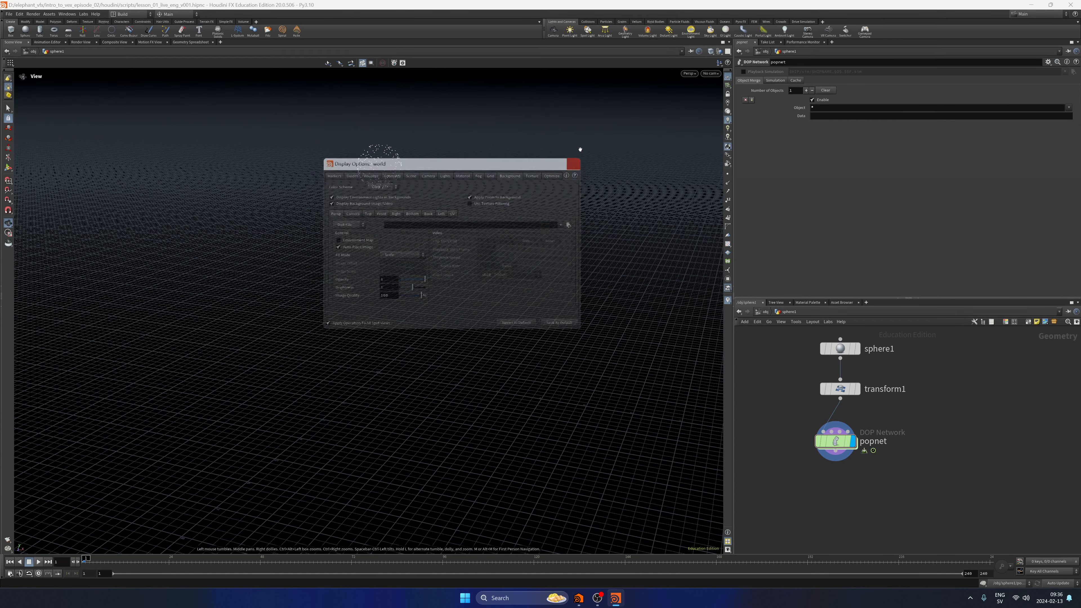
pyautogui.click(728, 77)
pyautogui.press('f')
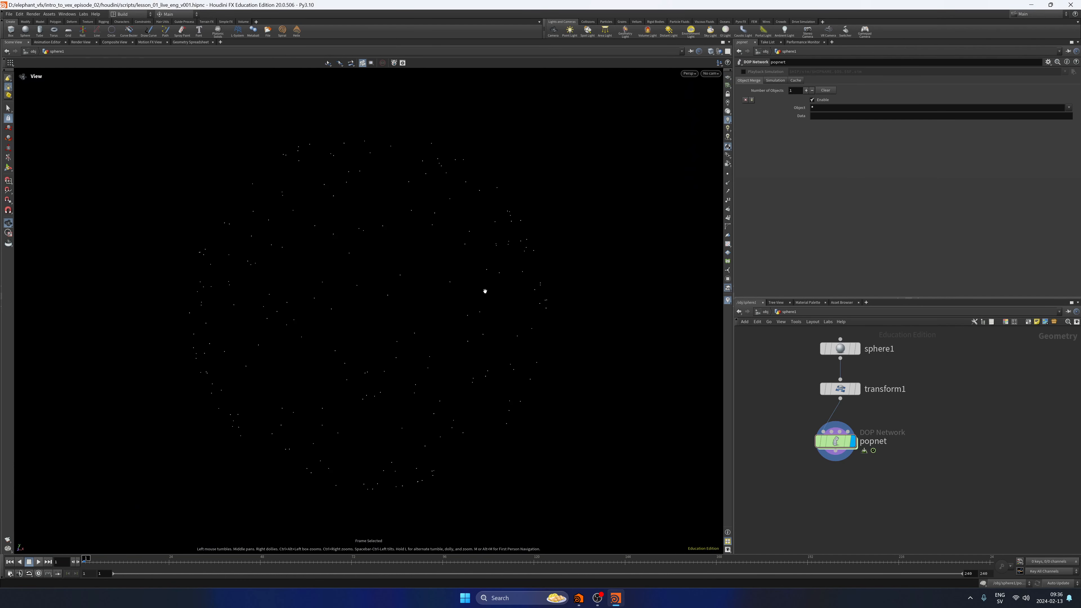
pyautogui.moveTo(407, 339); pyautogui.dragTo(378, 309, button='middle')
# Lay out the sphere1, transform1 and popnet nodes in a straight vertical chain.
pyautogui.moveTo(812, 483); pyautogui.dragTo(842, 353)
pyautogui.press('l')
pyautogui.click(804, 393)
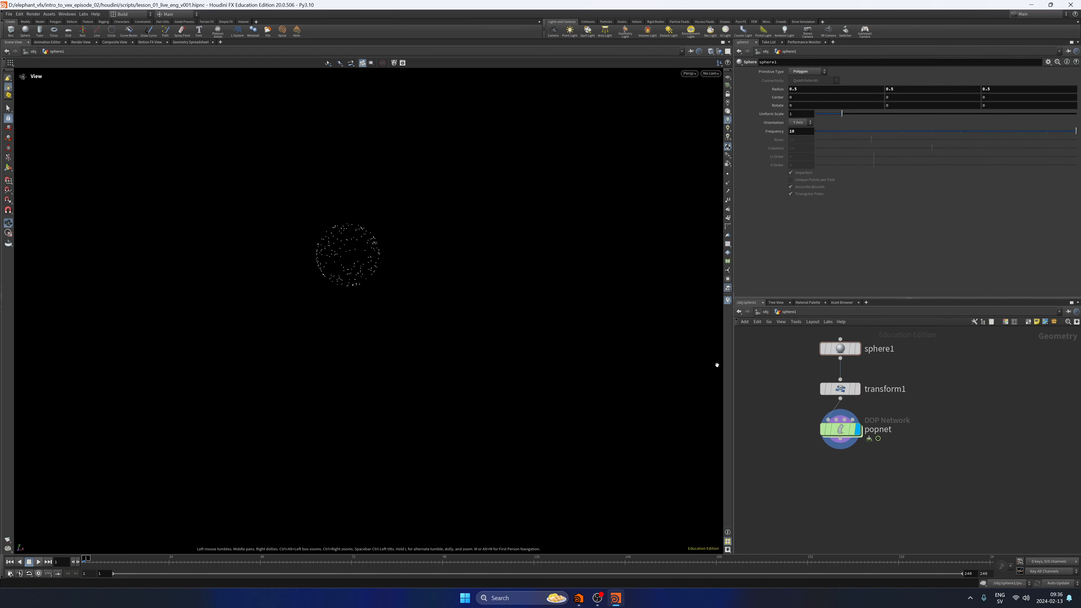
# Play the particle simulation twice to check the emission, stopping and rewinding to frame 1.
pyautogui.click(39, 561)
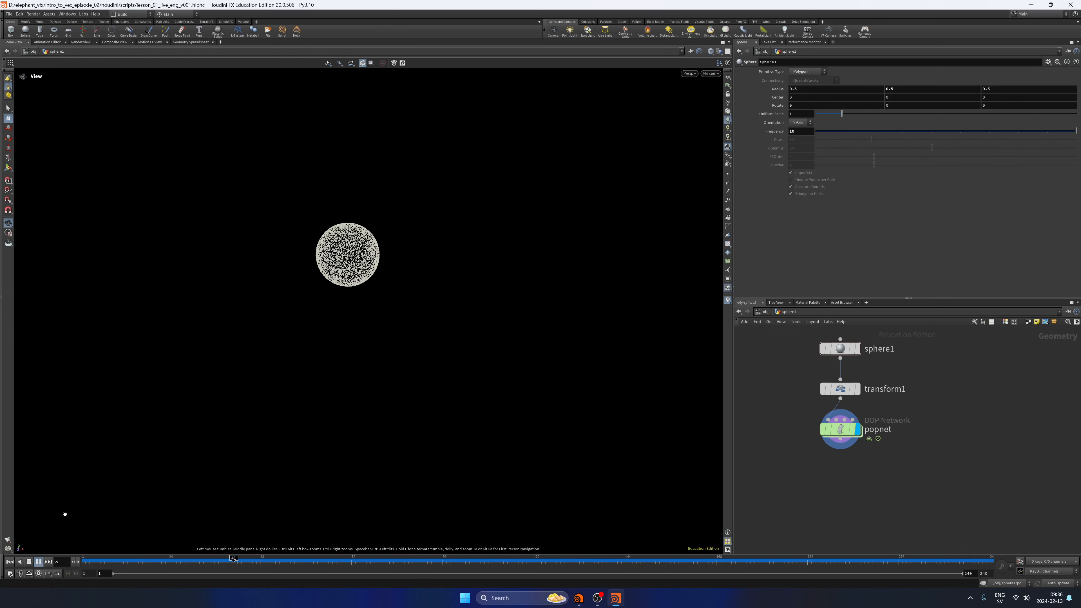
pyautogui.click(38, 562)
pyautogui.click(39, 561)
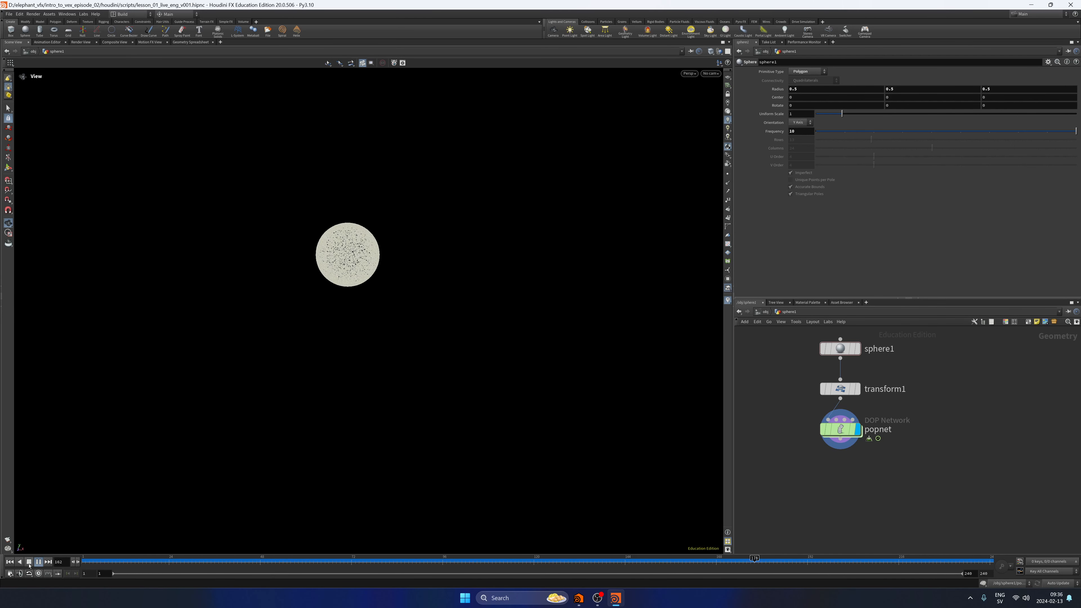
pyautogui.click(30, 562)
pyautogui.click(10, 562)
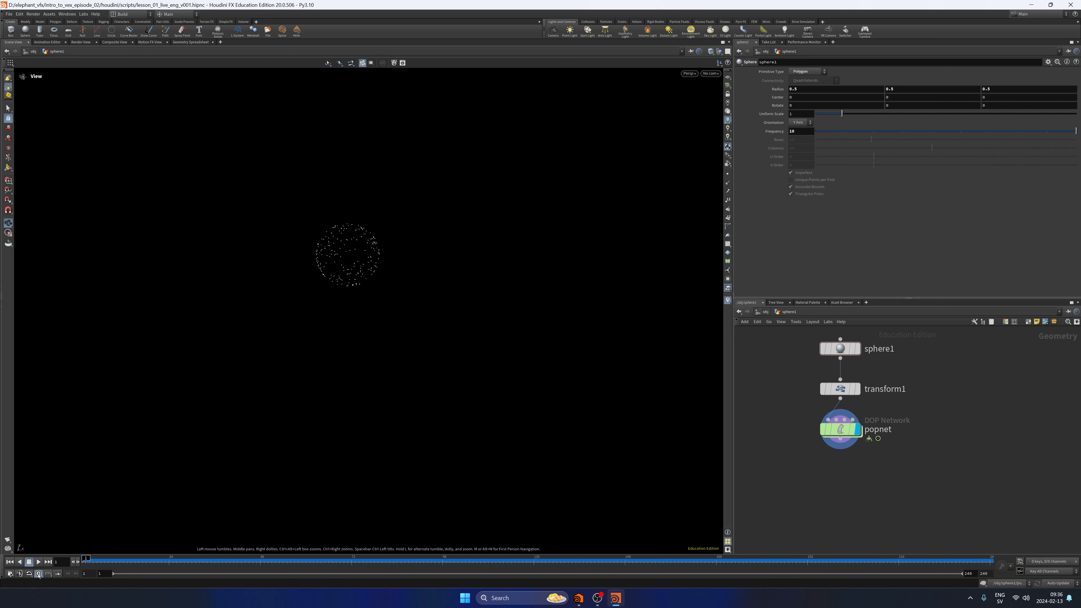
pyautogui.click(39, 561)
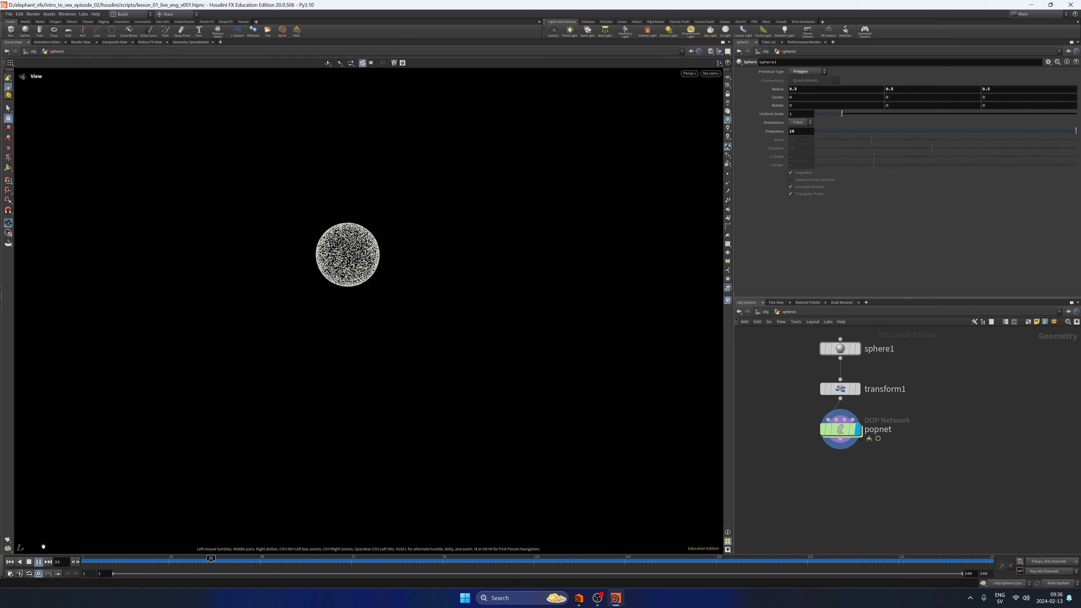
pyautogui.click(29, 562)
pyautogui.click(9, 562)
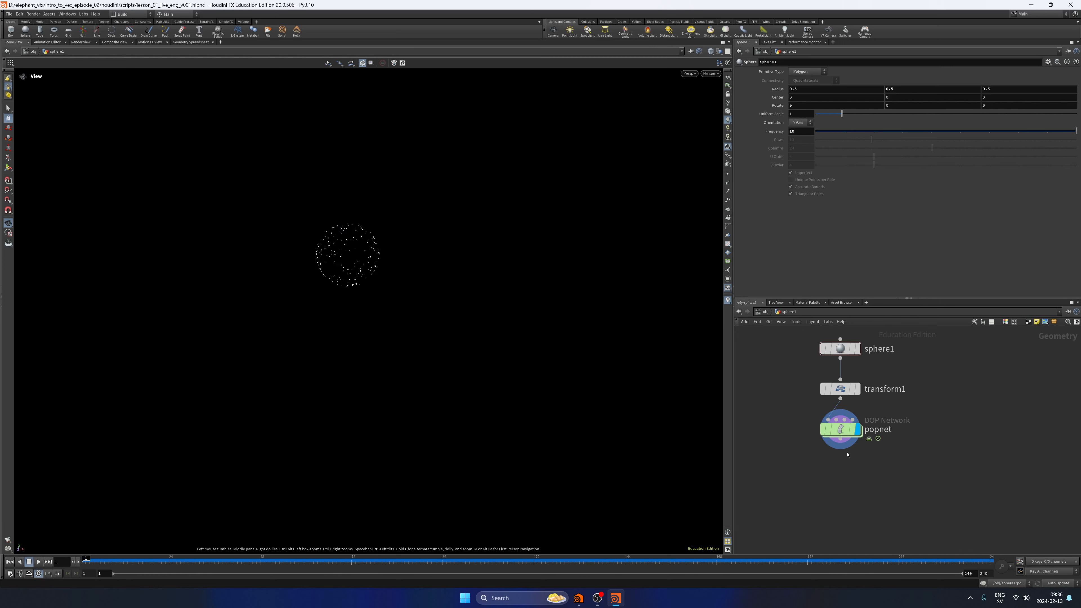
# Set the constant birth rate of popnet's source_first_input node to 50000.
pyautogui.doubleClick(840, 430)
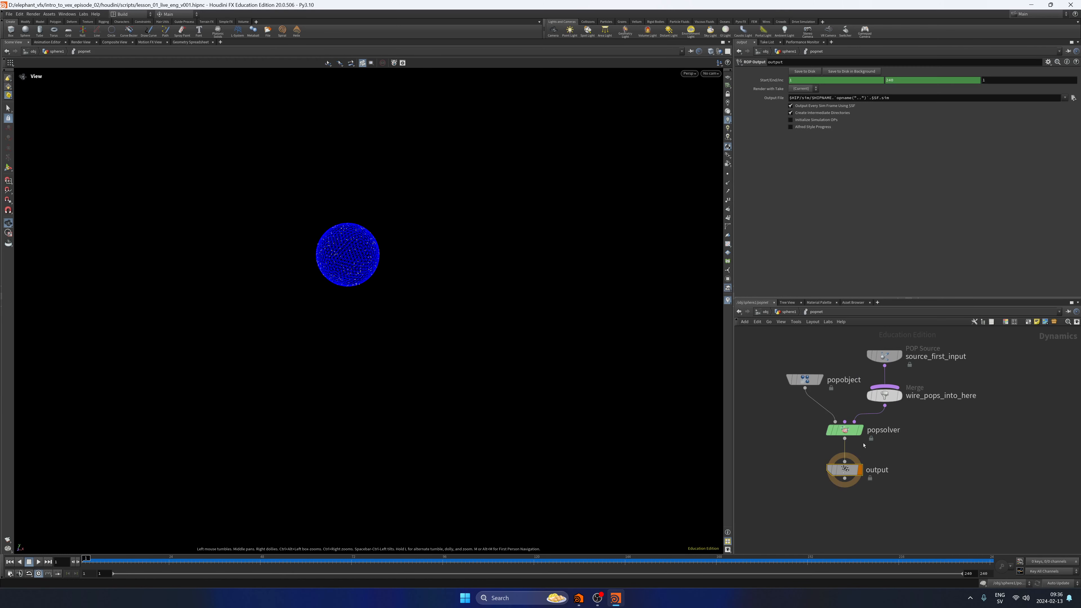
pyautogui.moveTo(849, 356); pyautogui.dragTo(849, 410, button='middle')
pyautogui.moveTo(1004, 366); pyautogui.dragTo(863, 429)
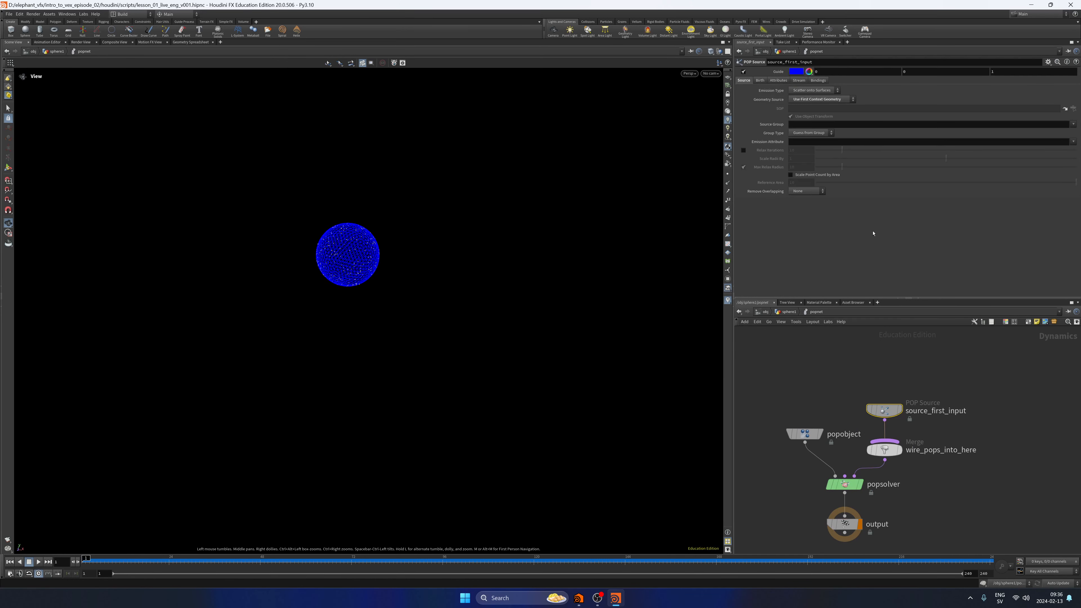
pyautogui.click(760, 81)
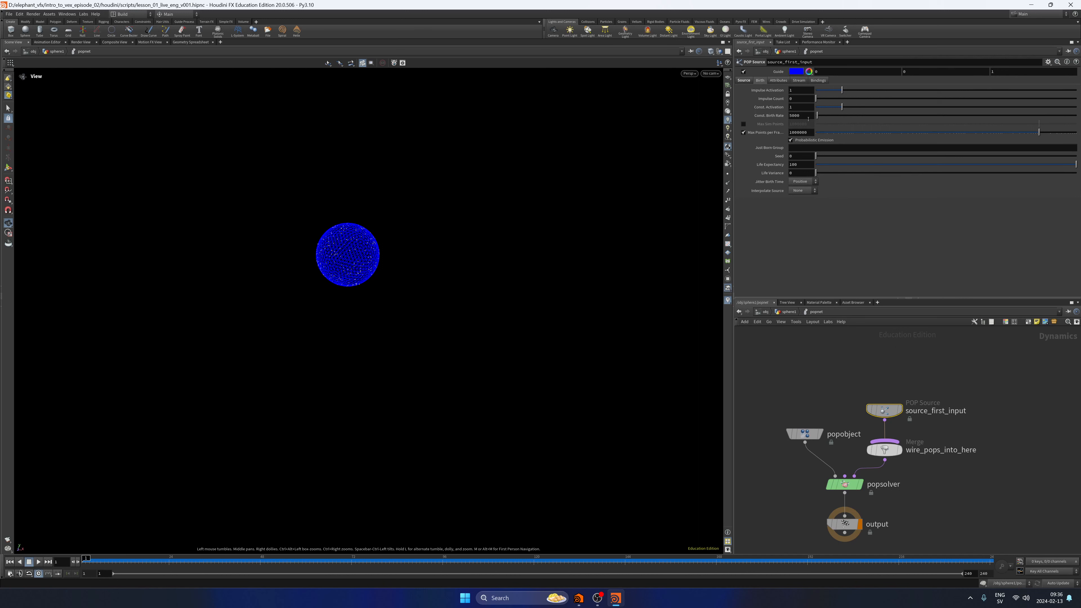
pyautogui.press('Return')
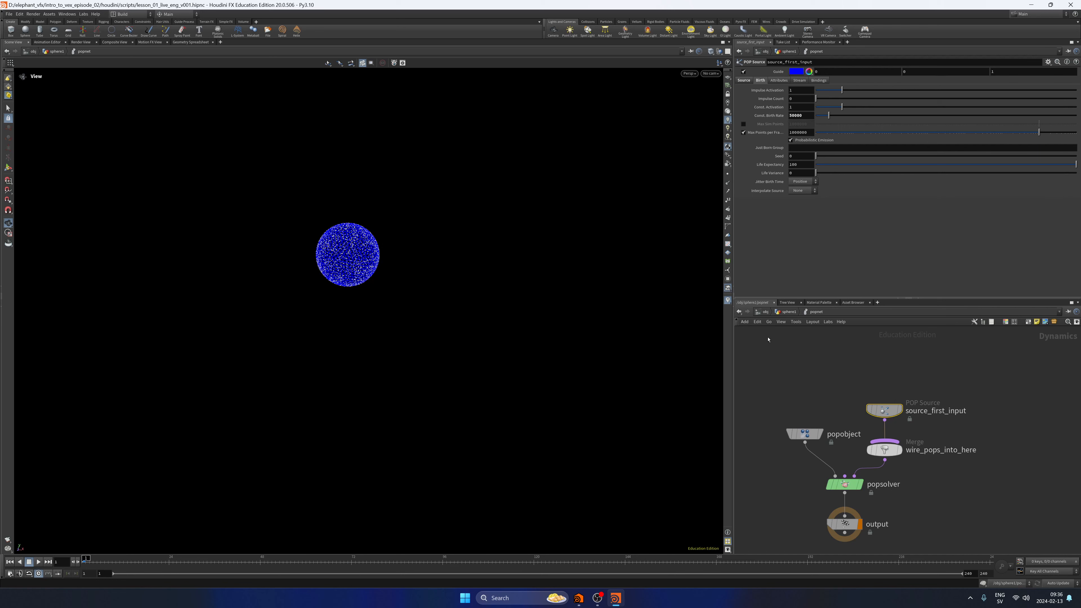
# Play the simulation from the sphere1 network, rewind to frame 1, and restore popnet's source birth rate to 5000.
pyautogui.click(788, 312)
pyautogui.click(37, 562)
pyautogui.click(11, 563)
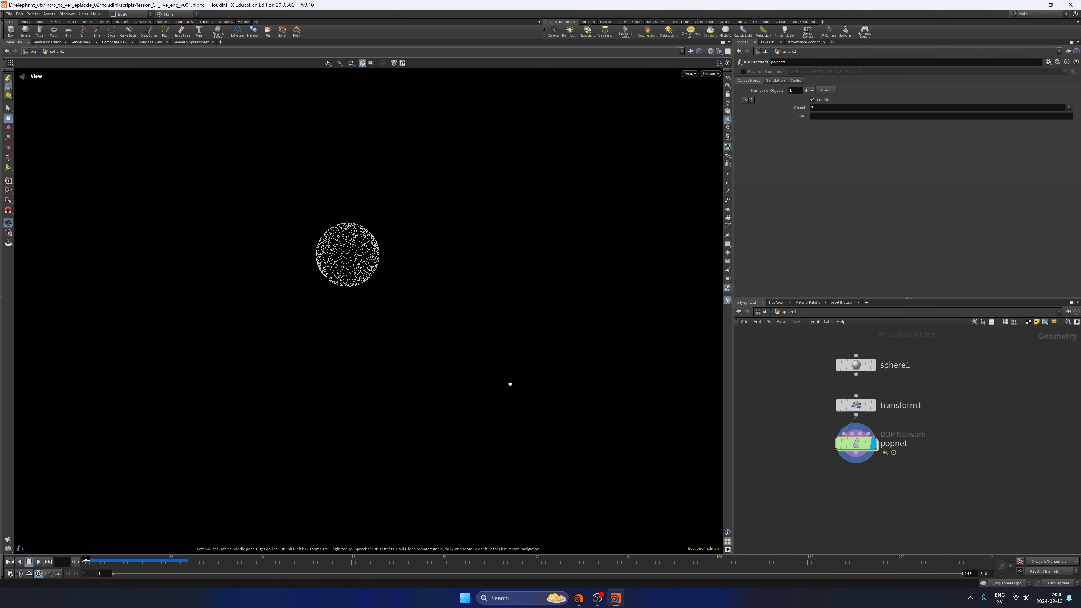
pyautogui.doubleClick(855, 444)
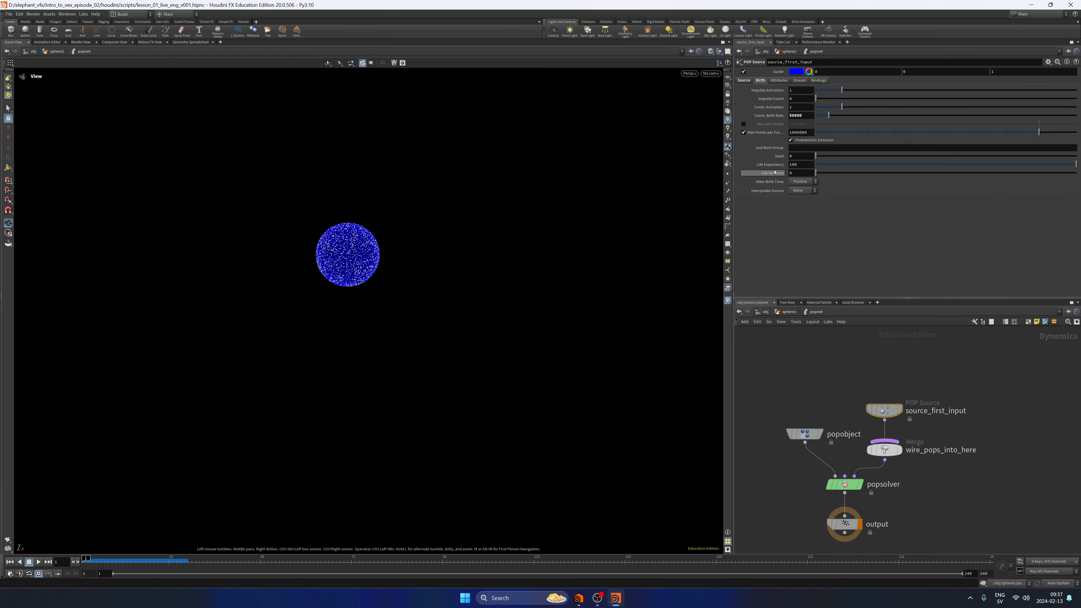
pyautogui.keyDown('ctrl'); pyautogui.middleClick(773, 116); pyautogui.keyUp('ctrl')
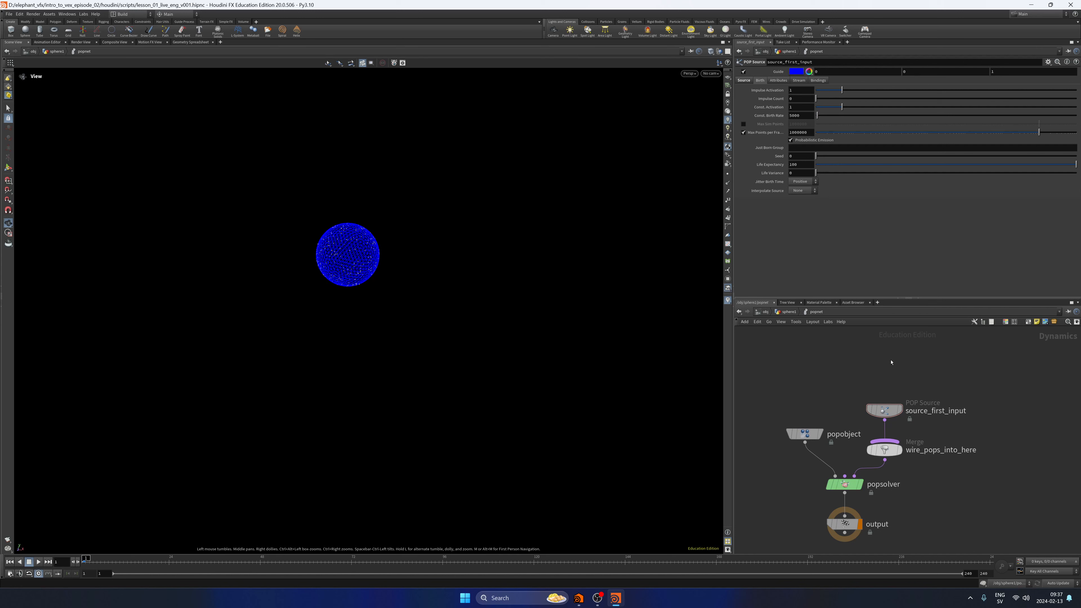
# Widen the parameter and network panes, enlarge the network area's height, and frame the POP nodes.
pyautogui.moveTo(918, 506); pyautogui.dragTo(917, 392, button='middle')
pyautogui.press('h')
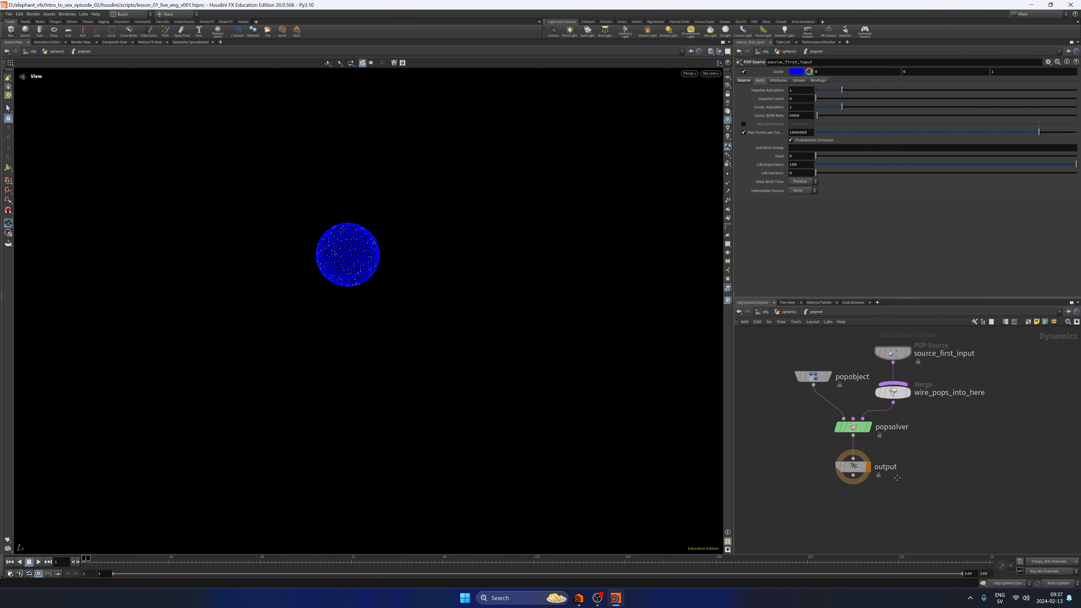
pyautogui.moveTo(734, 300); pyautogui.dragTo(684, 300)
pyautogui.moveTo(879, 298); pyautogui.dragTo(879, 290)
pyautogui.moveTo(761, 378); pyautogui.dragTo(748, 352, button='middle')
# Move the output node down and insert a Gravity Force node on the wire between popsolver and output.
pyautogui.moveTo(813, 408); pyautogui.dragTo(812, 465)
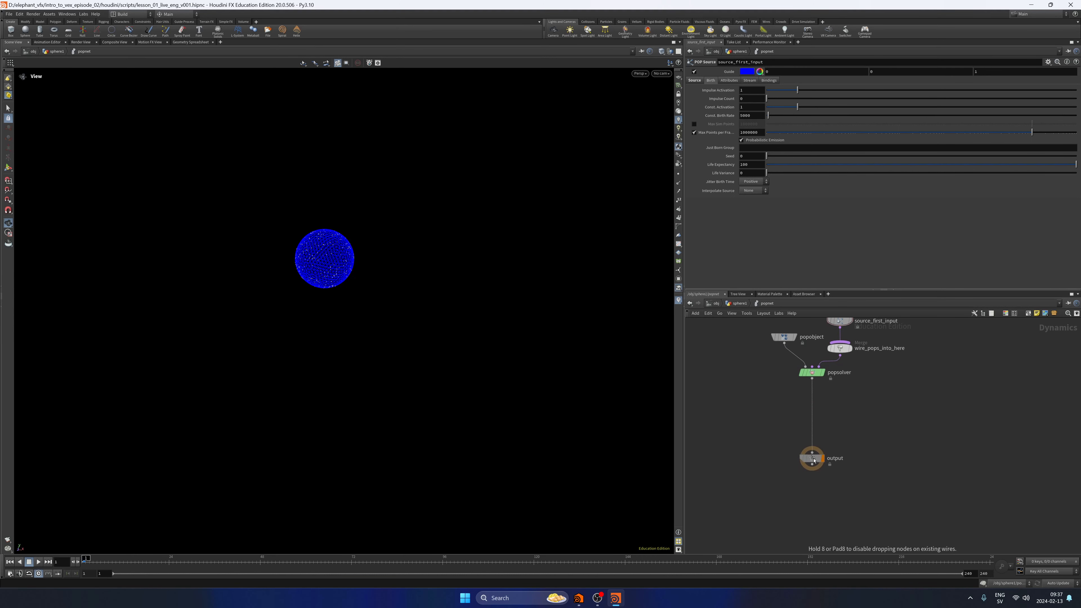
pyautogui.press('Tab')
pyautogui.write('gra')
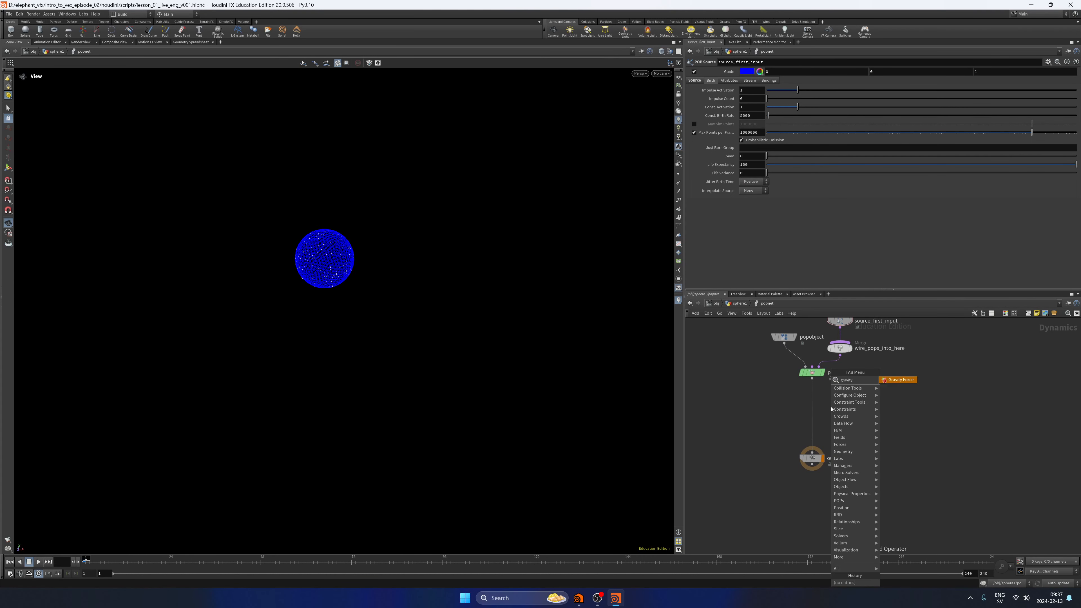
pyautogui.press('Return')
pyautogui.click(820, 418)
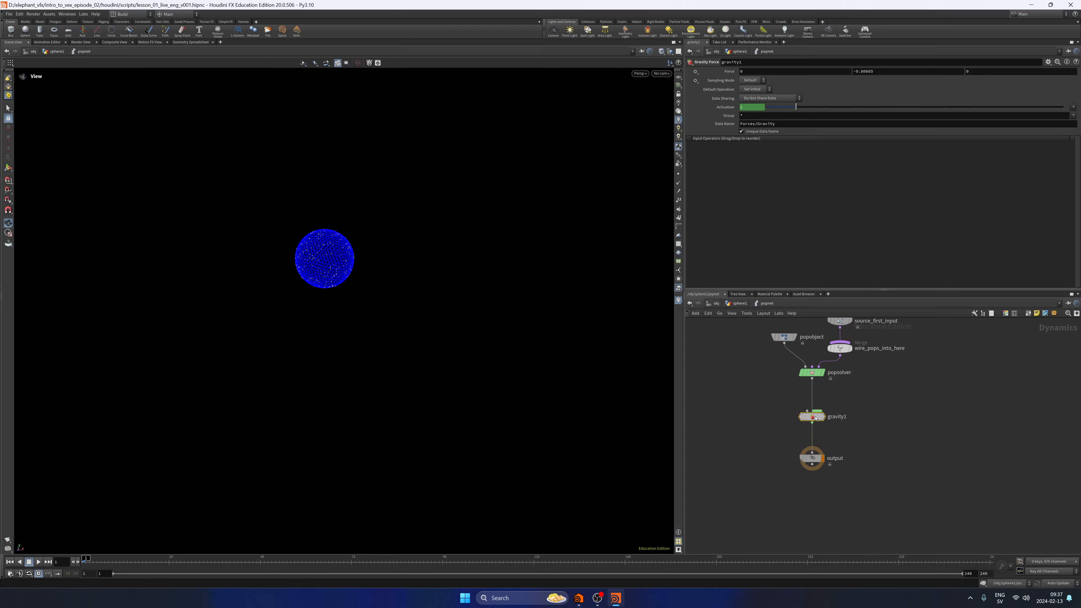
pyautogui.moveTo(820, 418); pyautogui.dragTo(823, 417)
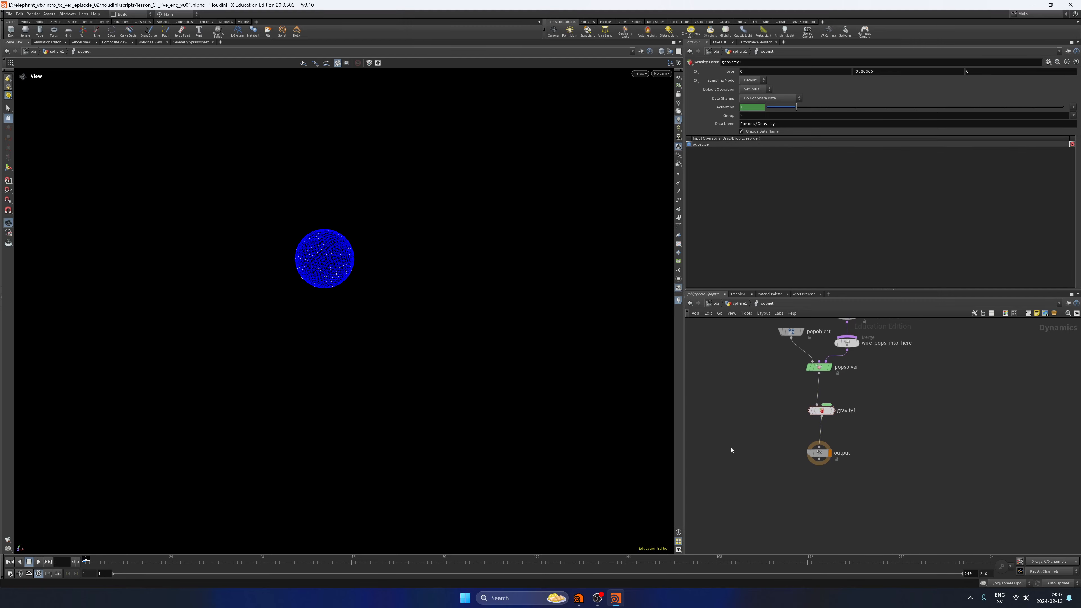
# Play the simulation with gravity and inspect the falling particles from another angle.
pyautogui.click(38, 562)
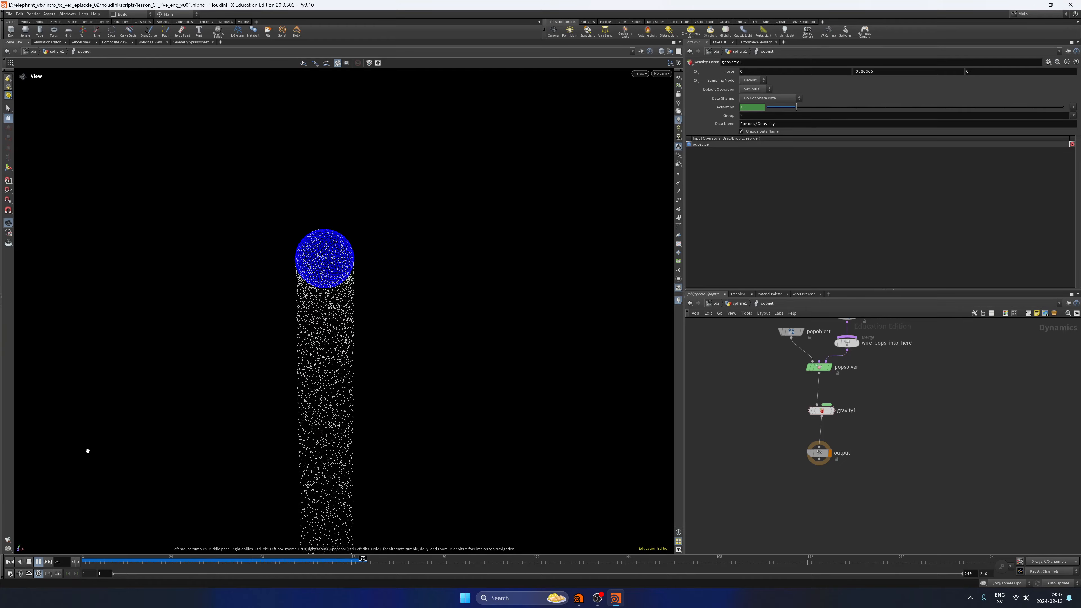
pyautogui.click(28, 562)
pyautogui.moveTo(505, 361); pyautogui.dragTo(475, 430)
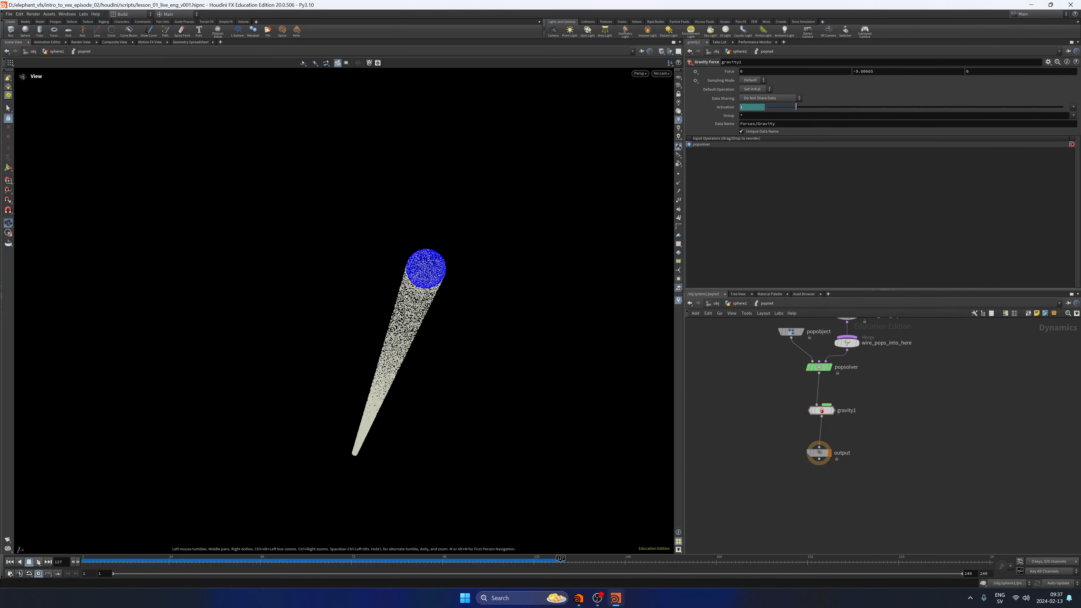
pyautogui.click(38, 561)
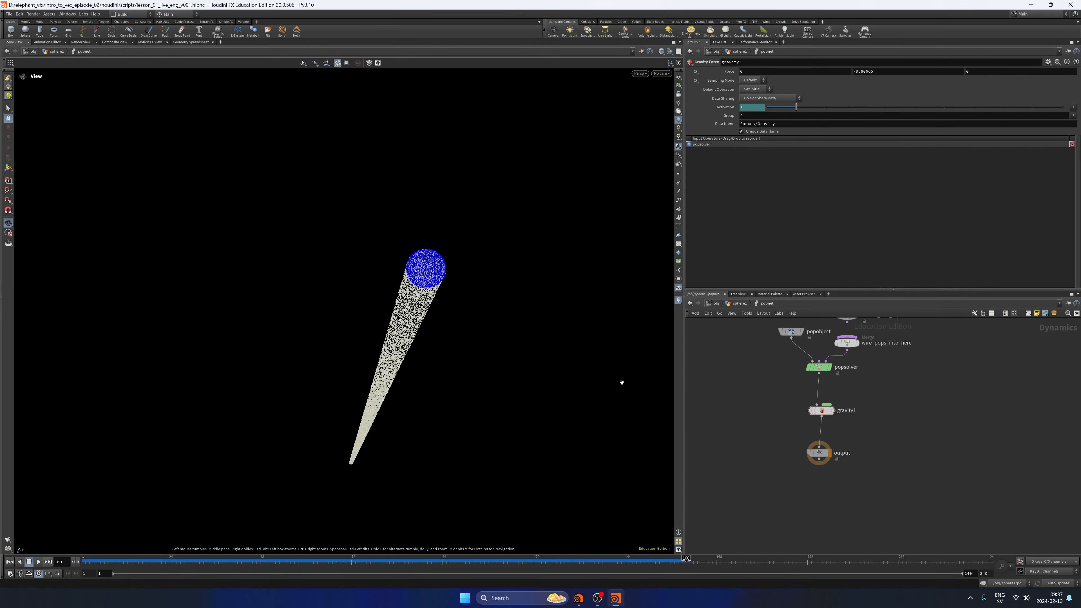
# Examine the life expectancy of source_first_input and play the simulation further to check how long particles live.
pyautogui.moveTo(766, 362); pyautogui.dragTo(758, 422, button='middle')
pyautogui.click(839, 376)
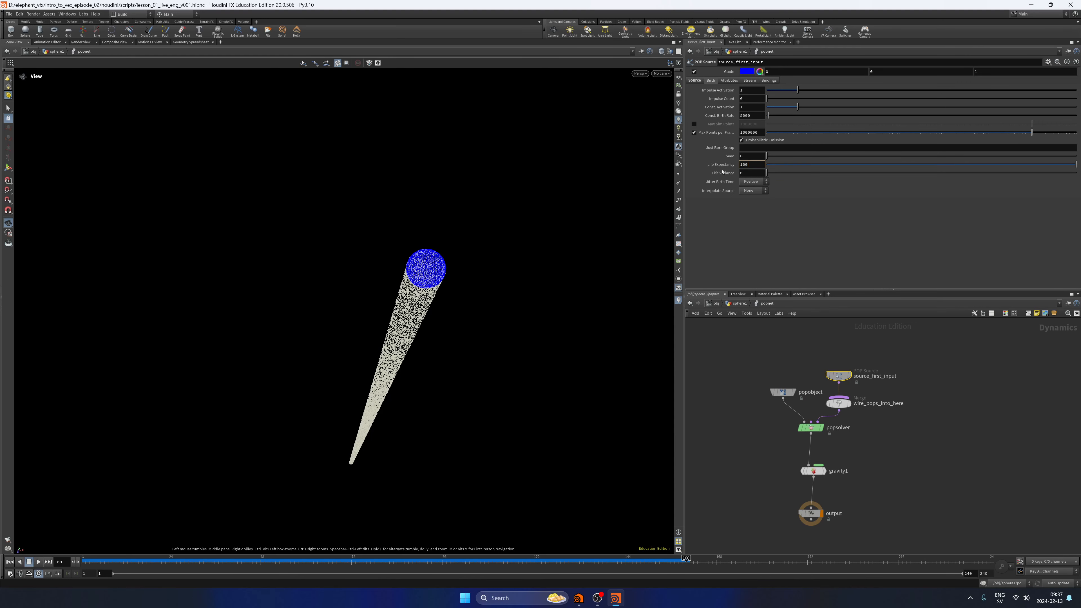
pyautogui.click(38, 562)
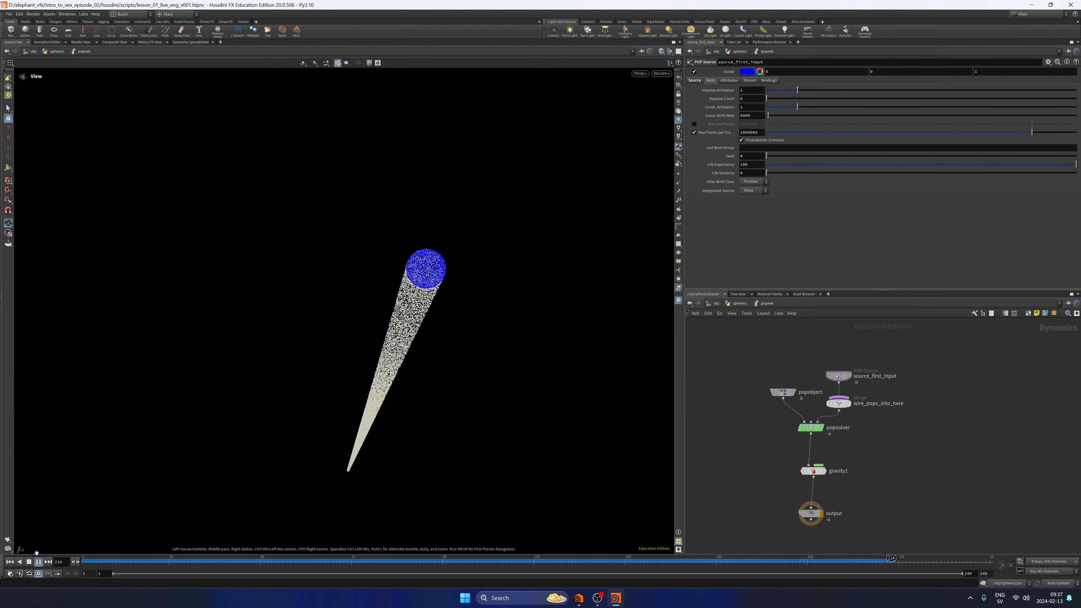
pyautogui.click(29, 561)
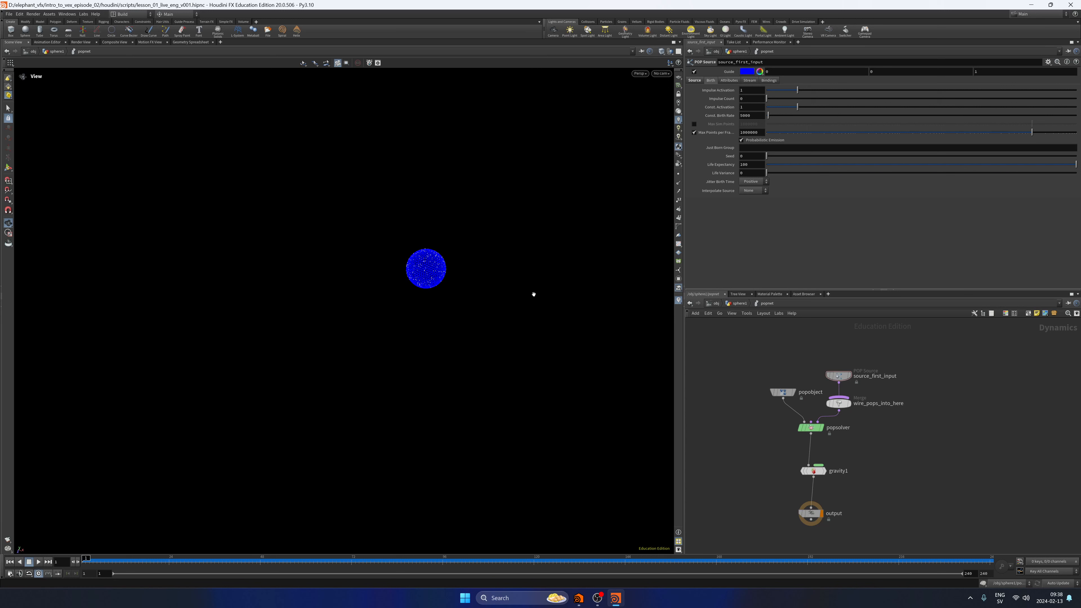
# Set the Life Expectancy of source_first_input to 1.
pyautogui.click(838, 375)
pyautogui.click(756, 167)
pyautogui.press('Return')
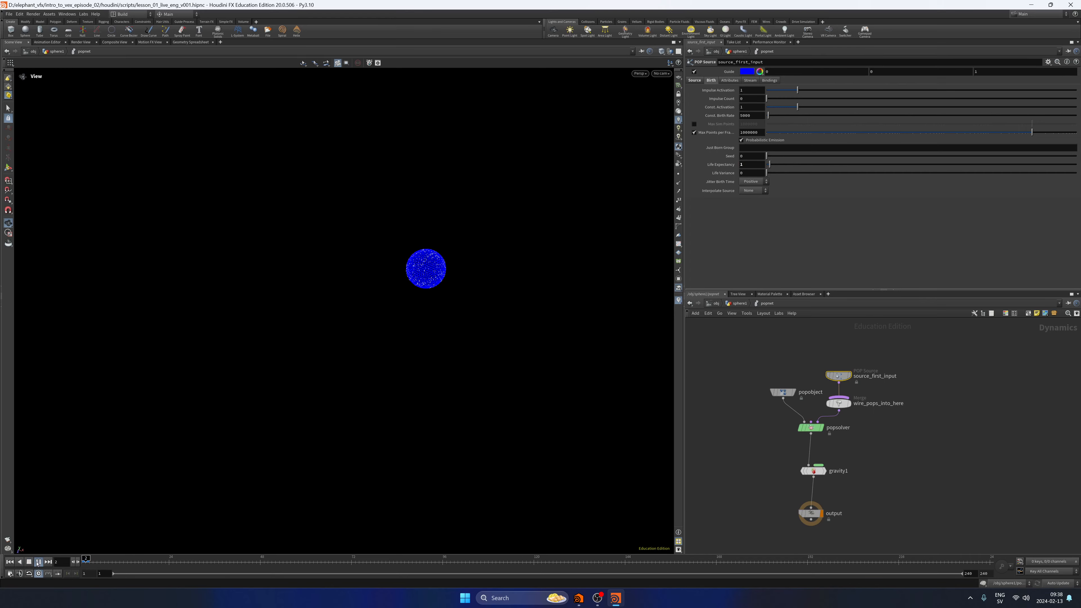
# Play the simulation to check the shorter particle life, and return to frame 1.
pyautogui.press('Up')
pyautogui.moveTo(415, 296); pyautogui.dragTo(405, 275)
pyautogui.moveTo(405, 275); pyautogui.dragTo(408, 256, button='middle')
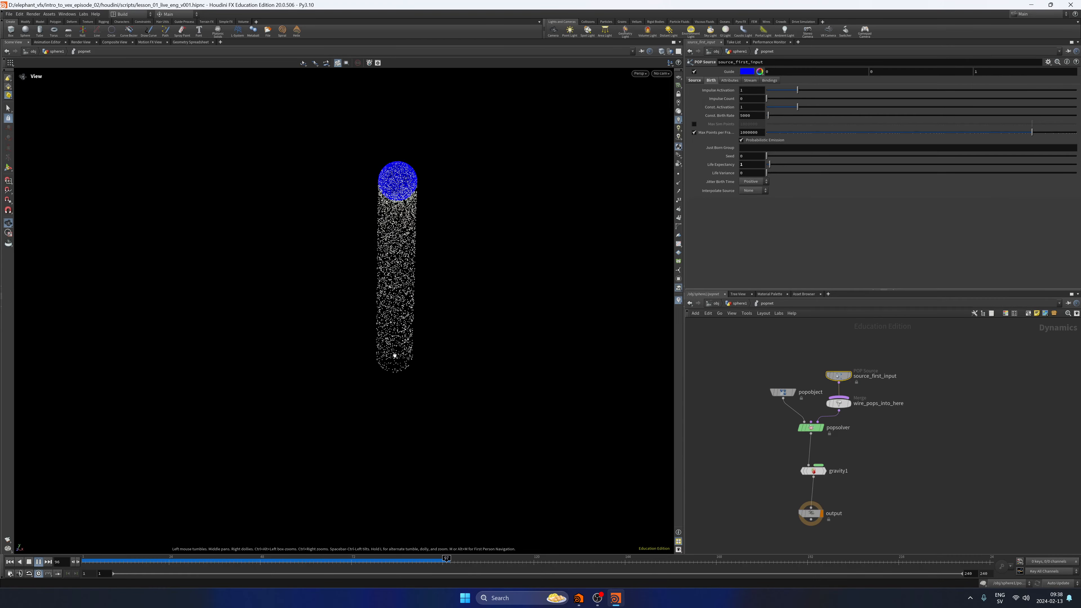
pyautogui.press('Up')
pyautogui.hotkey('ctrl', 'Up')
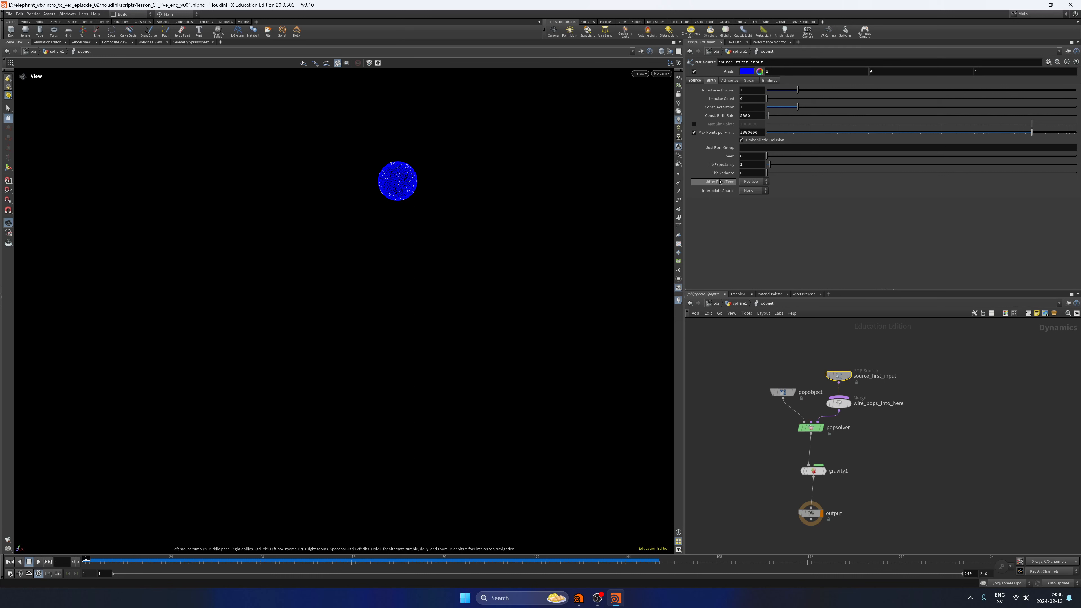
# Set the Life Variance of source_first_input to 0.5.
pyautogui.click(743, 175)
pyautogui.press('Return')
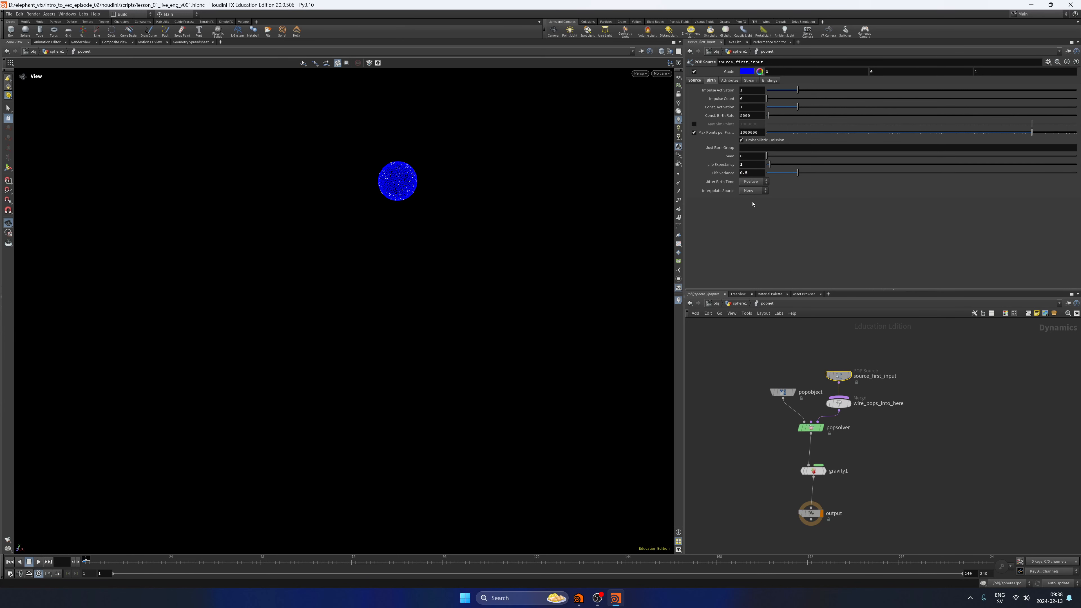
pyautogui.click(738, 353)
# Play the simulation to check the varied particle lifetimes, stop it, and rewind to frame 1.
pyautogui.click(38, 561)
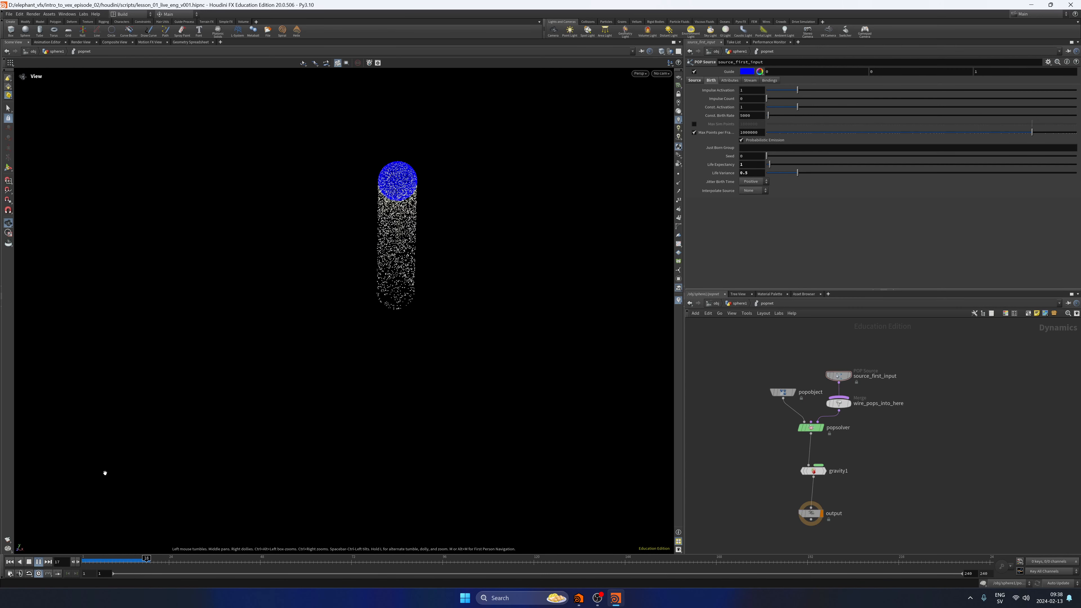
pyautogui.moveTo(446, 354); pyautogui.dragTo(383, 389, button='right')
pyautogui.moveTo(383, 390); pyautogui.dragTo(371, 279, button='middle')
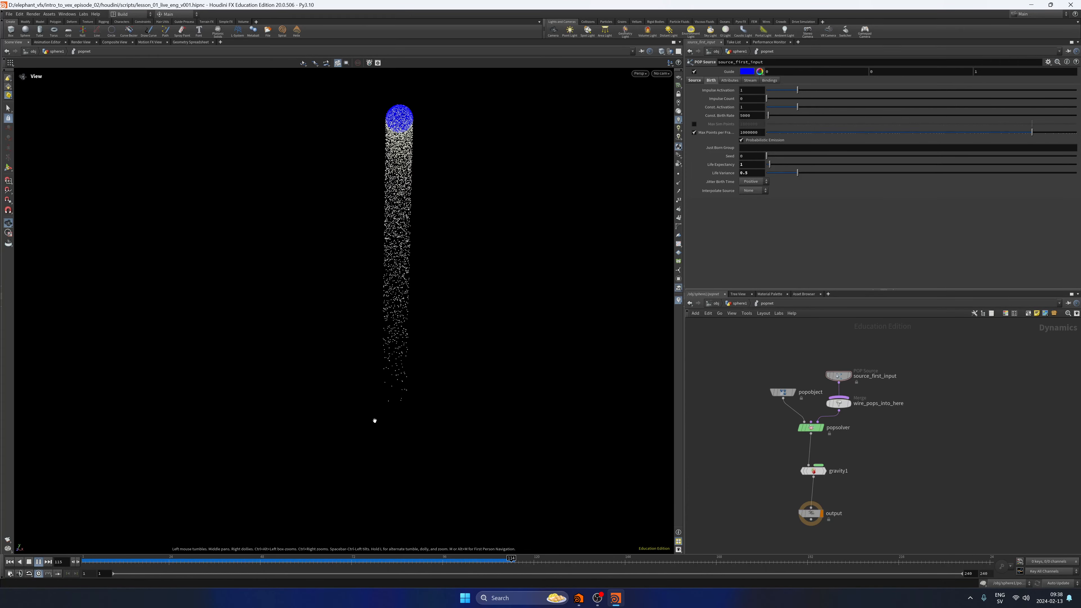
pyautogui.click(38, 561)
pyautogui.click(11, 562)
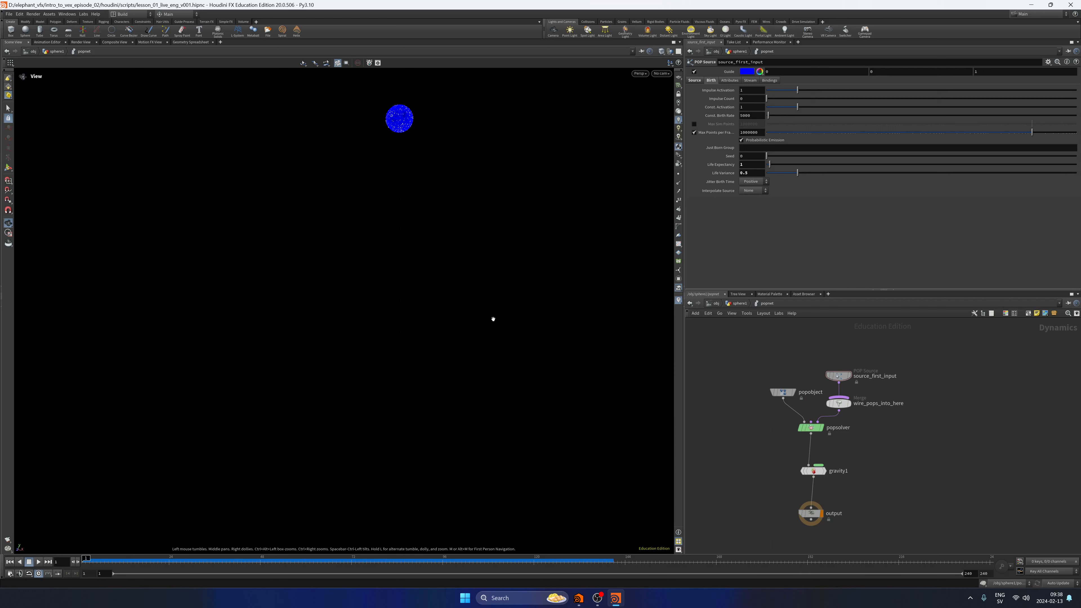
# Reset the source's Life Variance to 0 and Life Expectancy to 100.
pyautogui.moveTo(493, 319); pyautogui.dragTo(497, 419, button='middle')
pyautogui.moveTo(466, 343); pyautogui.dragTo(511, 313, button='right')
pyautogui.moveTo(512, 314); pyautogui.dragTo(517, 350, button='middle')
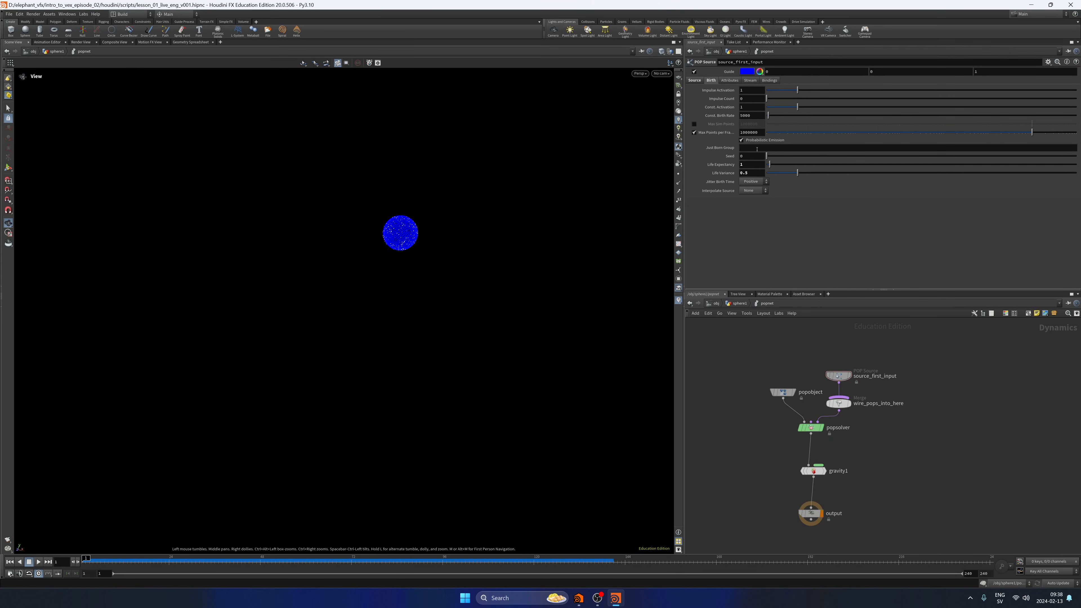
pyautogui.keyDown('ctrl'); pyautogui.middleClick(731, 175); pyautogui.keyUp('ctrl')
pyautogui.keyDown('ctrl'); pyautogui.middleClick(730, 166); pyautogui.keyUp('ctrl')
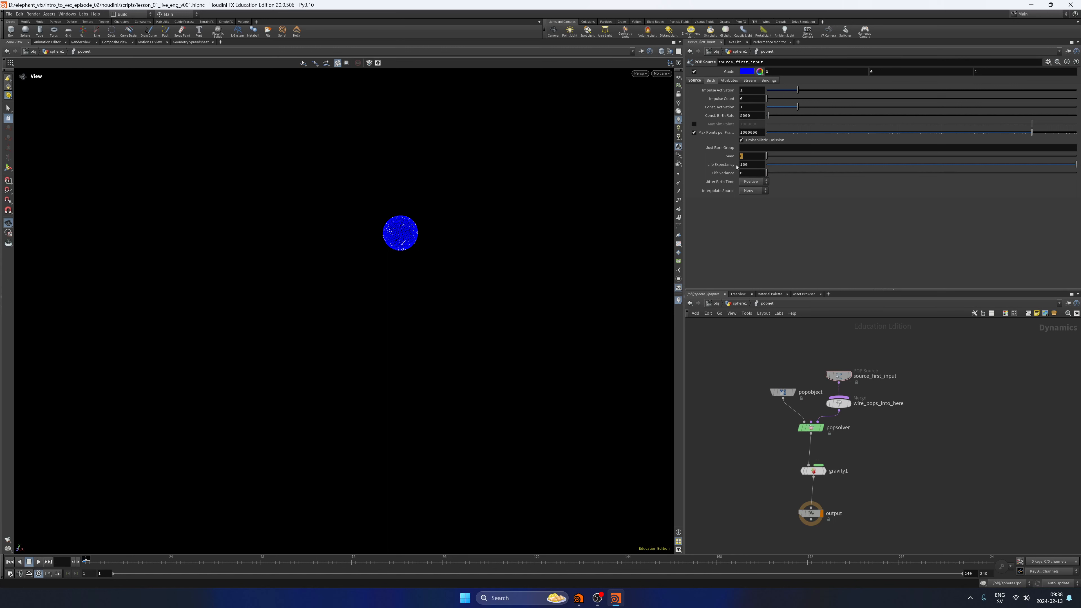
pyautogui.click(748, 159)
pyautogui.click(912, 375)
# Save the scene file.
pyautogui.moveTo(882, 433); pyautogui.dragTo(887, 441, button='middle')
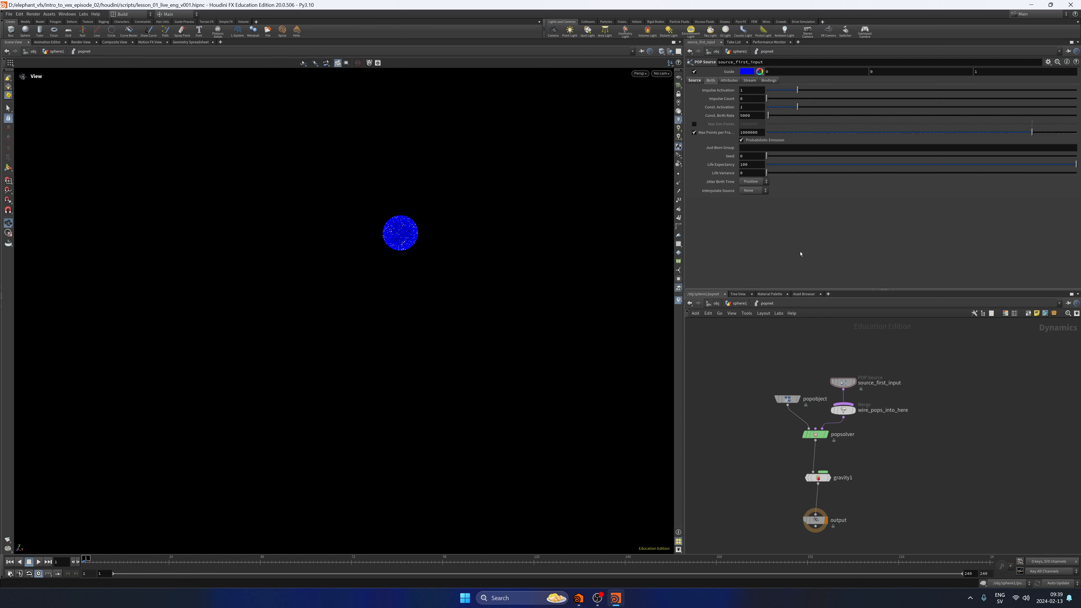
pyautogui.moveTo(889, 355); pyautogui.dragTo(887, 356, button='middle')
pyautogui.hotkey('ctrl', 's')
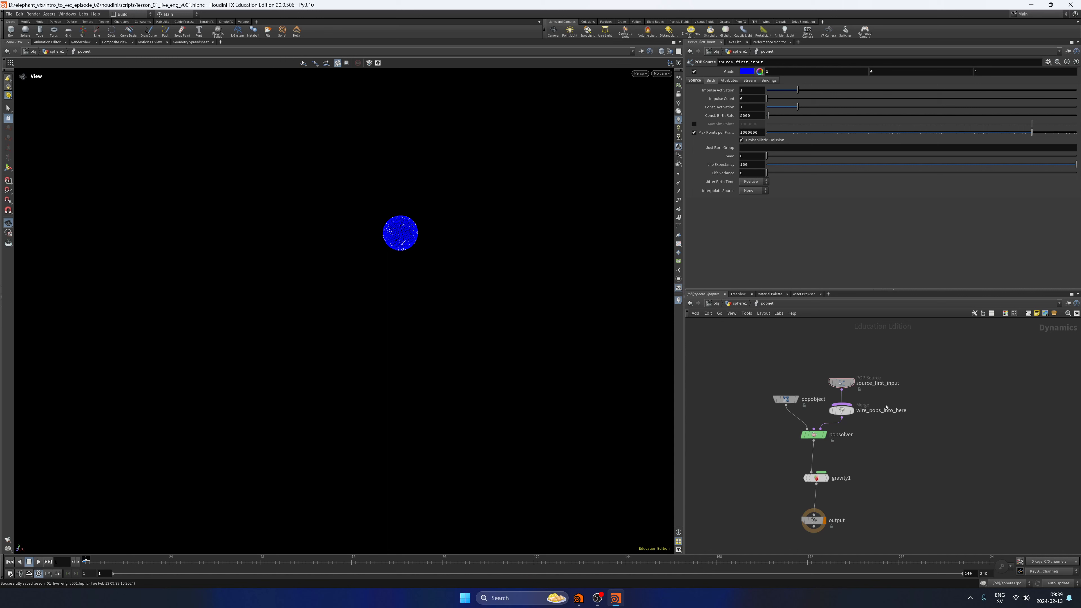
# Make room above the merge node and insert a POP Wrangle between source_first_input and wire_pops_into_here.
pyautogui.moveTo(883, 432); pyautogui.dragTo(872, 456, button='middle')
pyautogui.moveTo(833, 434); pyautogui.dragTo(833, 380)
pyautogui.press('Tab')
pyautogui.write('popwan')
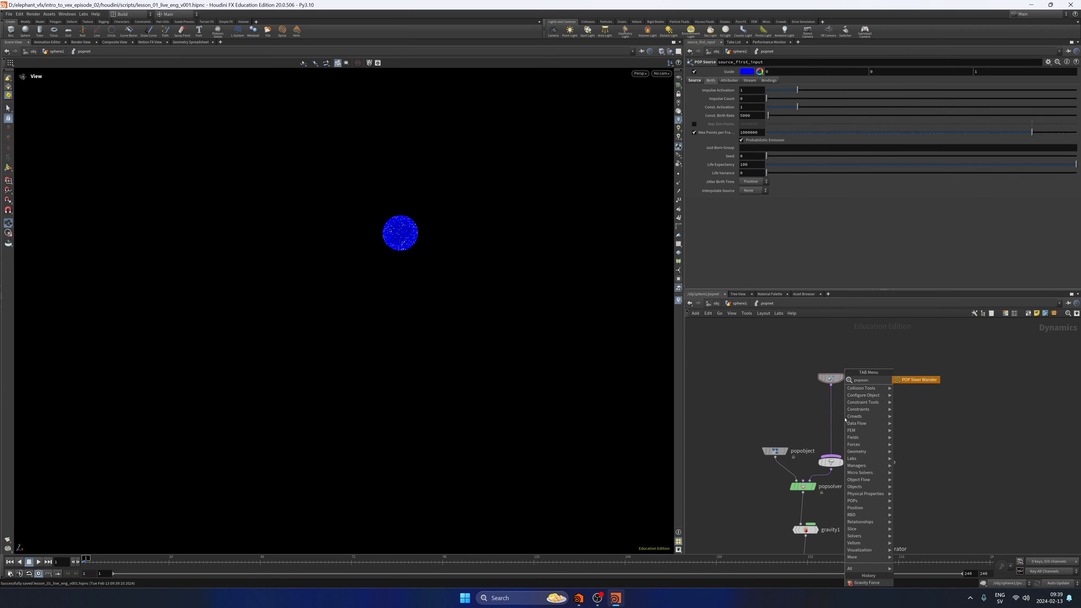
pyautogui.press('BackSpace')
pyautogui.press('BackSpace')
pyautogui.write('wrang')
pyautogui.press('Return')
pyautogui.click(845, 419)
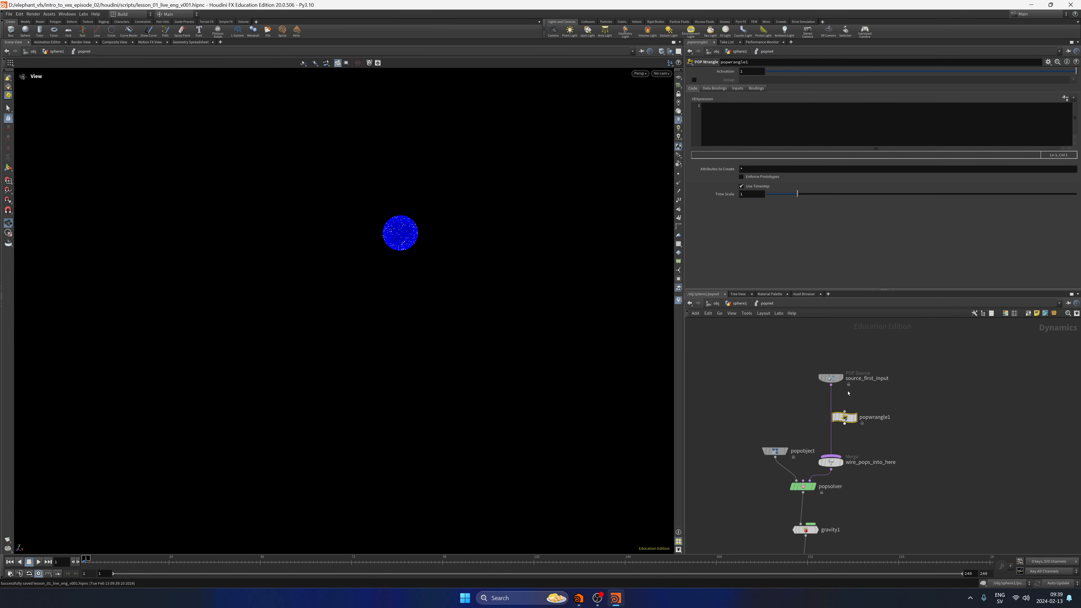
pyautogui.moveTo(845, 419); pyautogui.dragTo(805, 441)
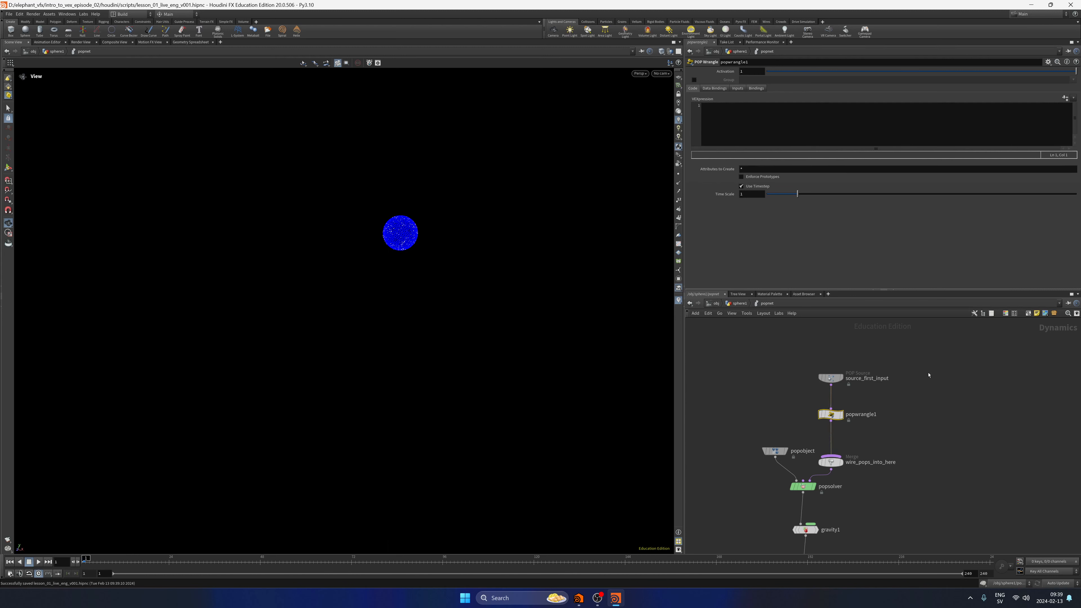
# Add a point wrangle beside popnet in the sphere1 network for comparison, delete it, and go back inside popnet.
pyautogui.press('u')
pyautogui.press('Tab')
pyautogui.write('pointw')
pyautogui.press('Down')
pyautogui.press('Return')
pyautogui.click(741, 475)
pyautogui.click(746, 129)
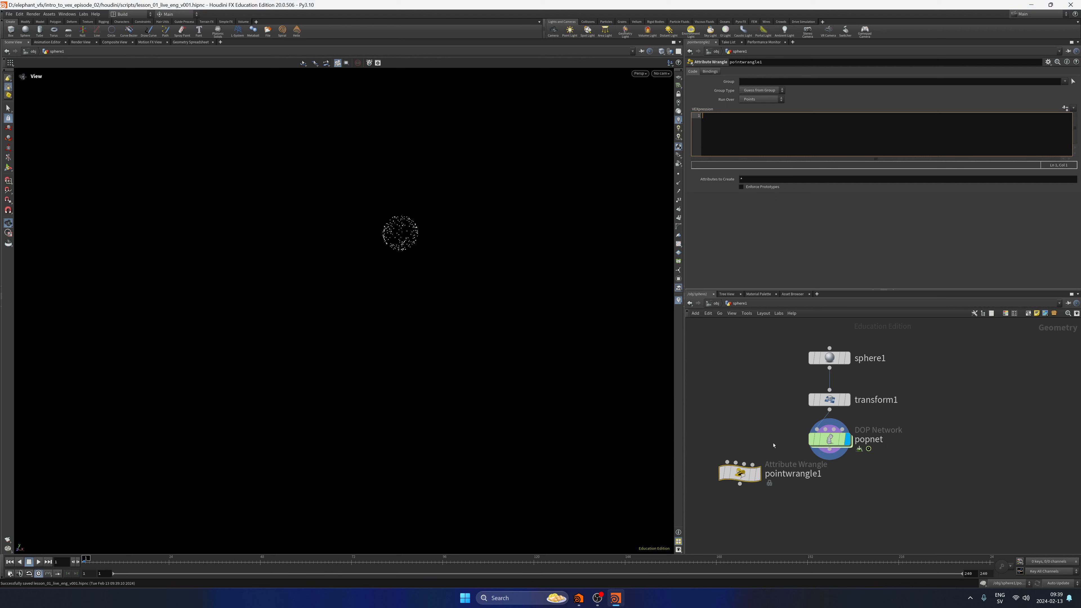
pyautogui.press('Delete')
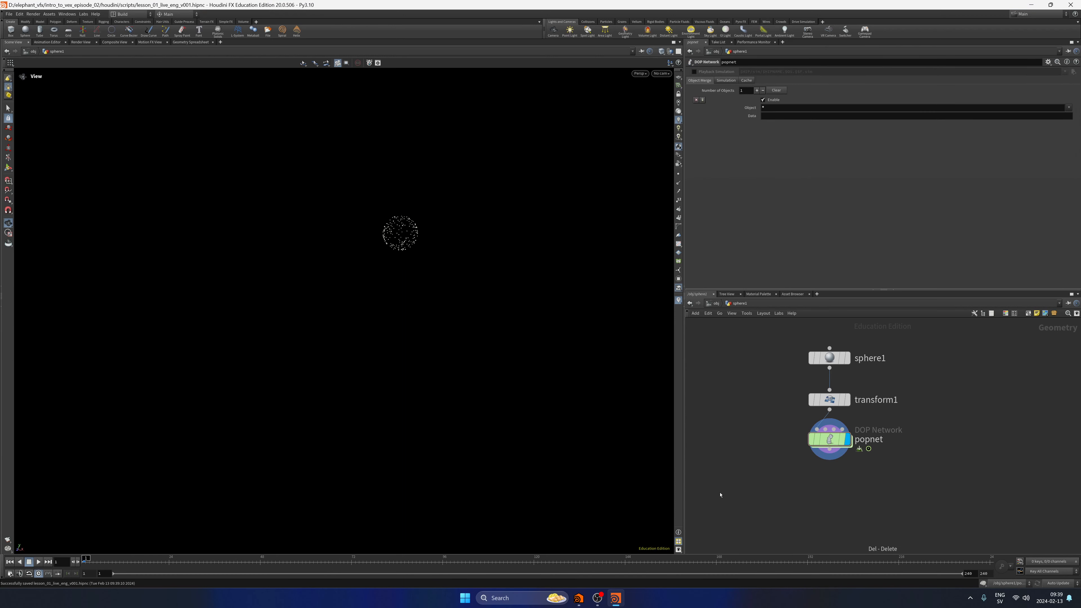
pyautogui.doubleClick(836, 423)
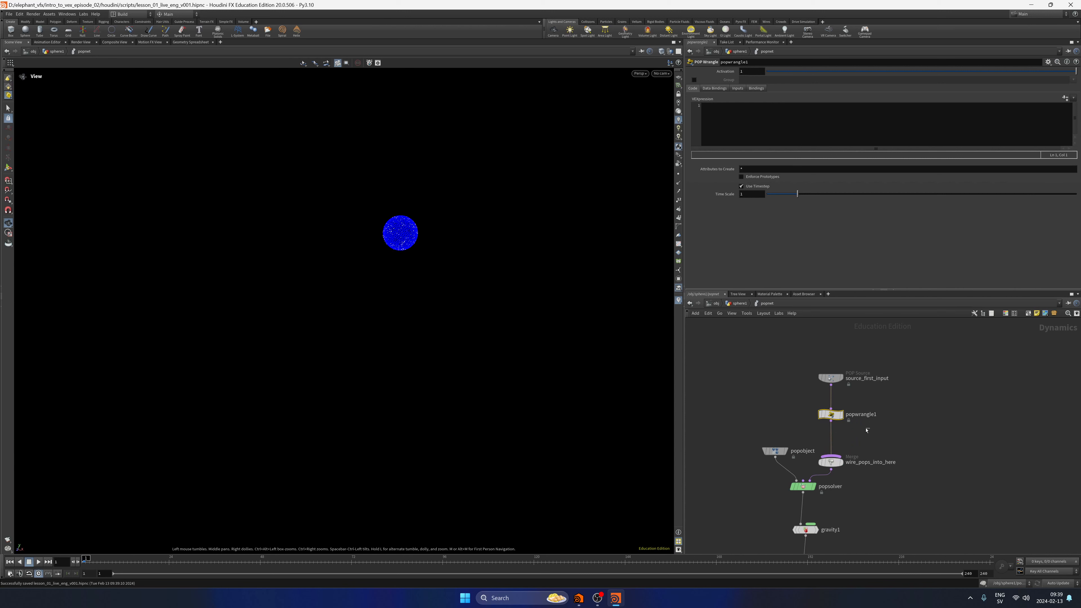
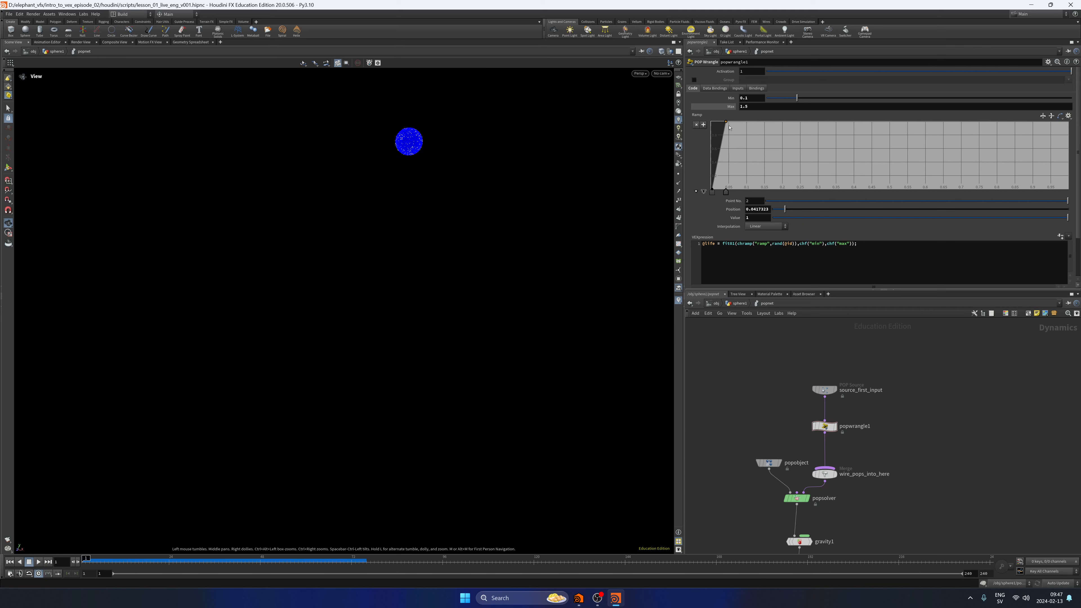
# Lower popwrangle1's ramp to about 0.15 near its start, taper it to 0 at the end, and play the simulation.
pyautogui.moveTo(729, 126); pyautogui.dragTo(890, 178)
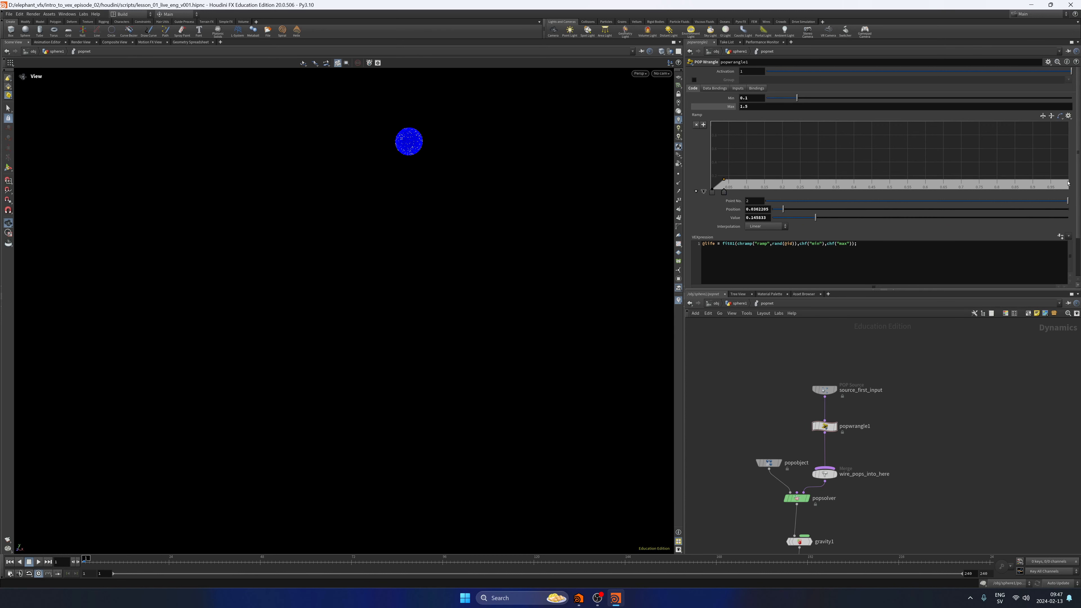
pyautogui.moveTo(1067, 183); pyautogui.dragTo(787, 208)
pyautogui.moveTo(1064, 186); pyautogui.dragTo(1066, 191)
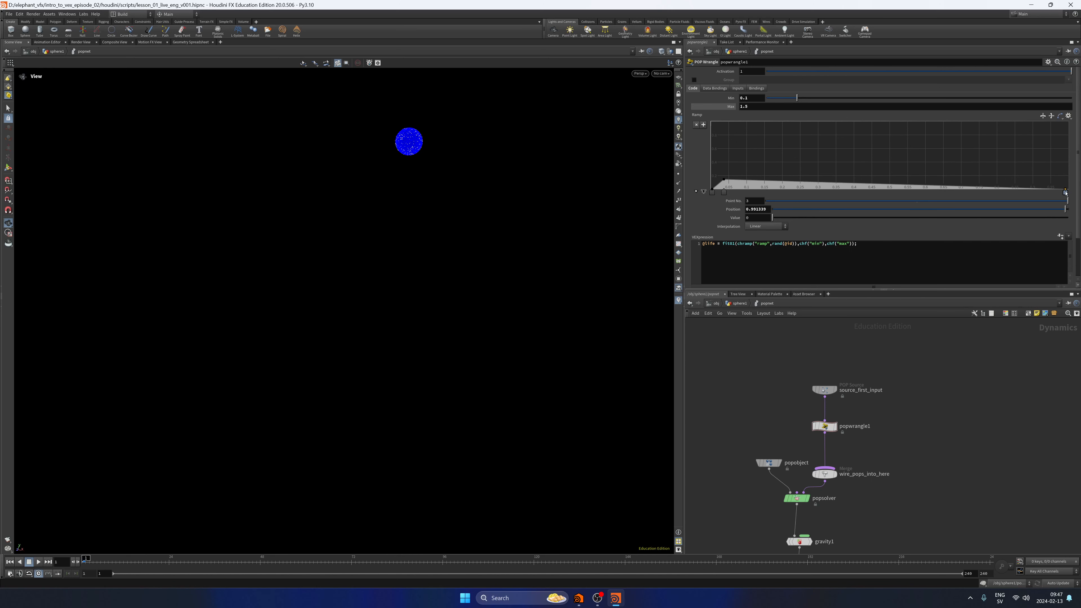
pyautogui.click(38, 562)
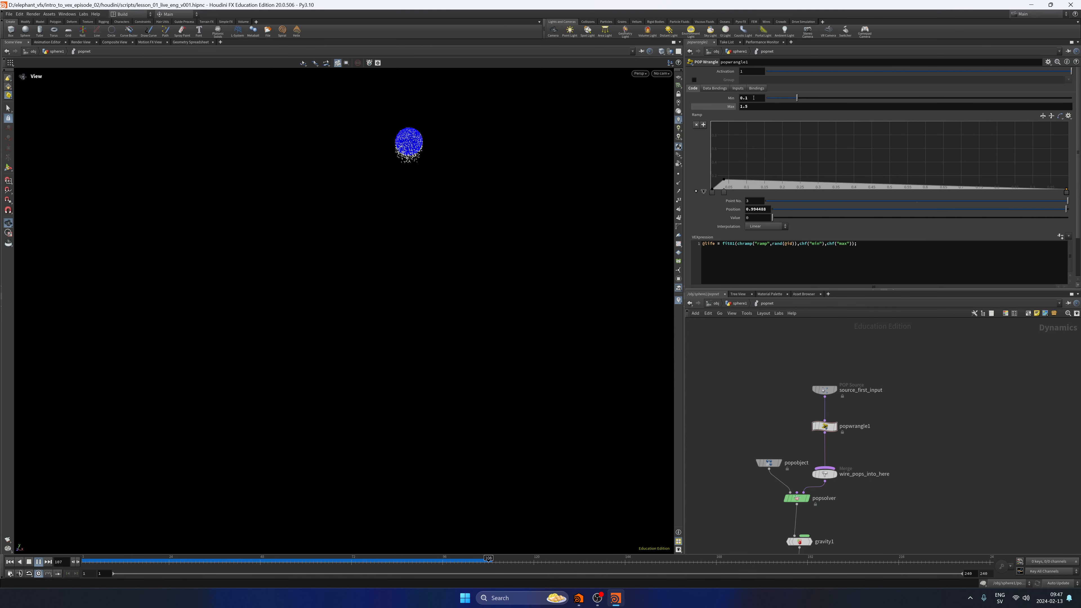
pyautogui.click(10, 562)
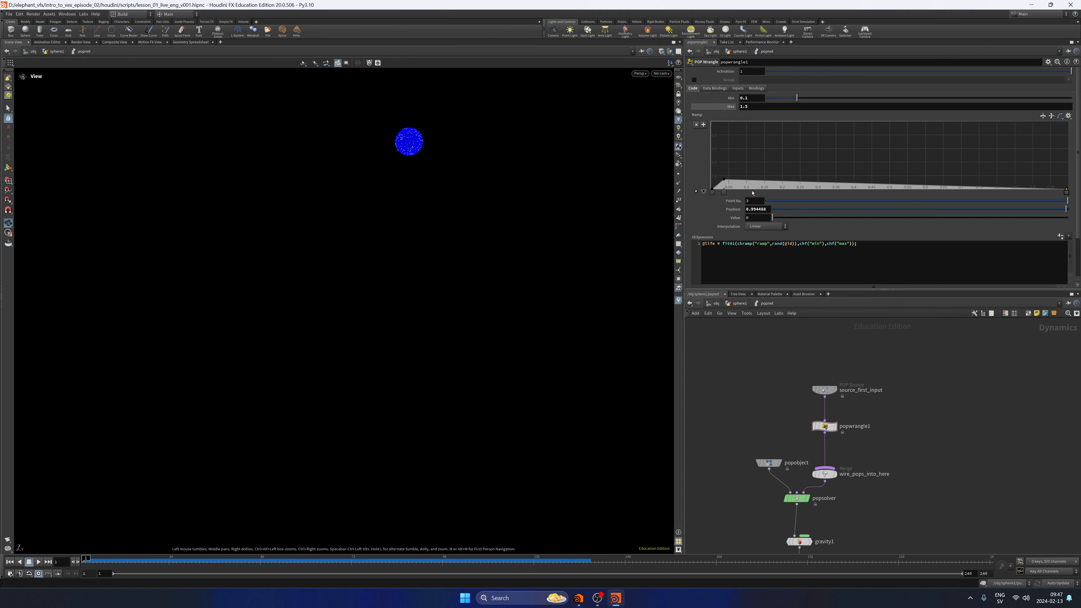
# Reshape popwrangle1's ramp into a straight rise to about 0.94 near its end, and play the simulation.
pyautogui.moveTo(724, 192); pyautogui.dragTo(1062, 140)
pyautogui.moveTo(1047, 179); pyautogui.dragTo(1062, 127)
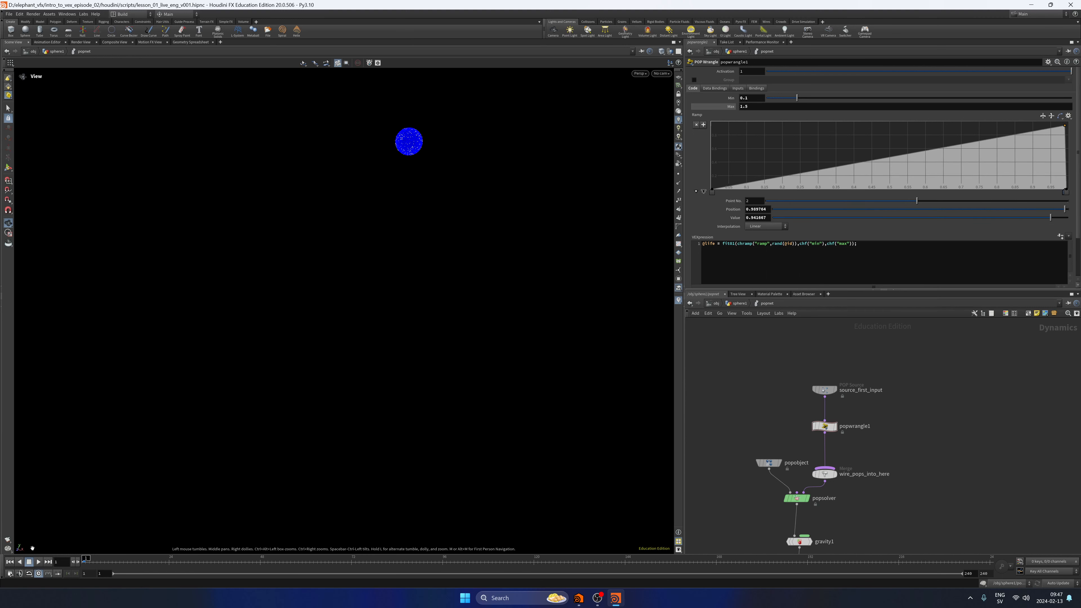
pyautogui.click(38, 561)
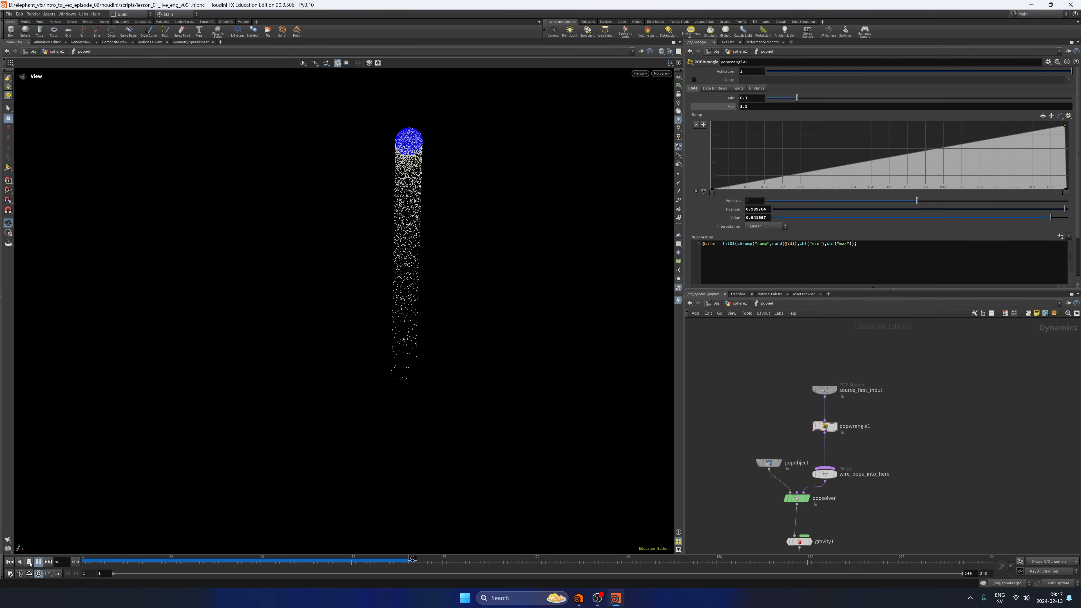
pyautogui.hotkey('ctrl', 'Up')
# Raise the ramp's end to 1 and add points that curve it, staying low for most of its length and climbing steeply near the end.
pyautogui.moveTo(1065, 129); pyautogui.dragTo(1073, 122)
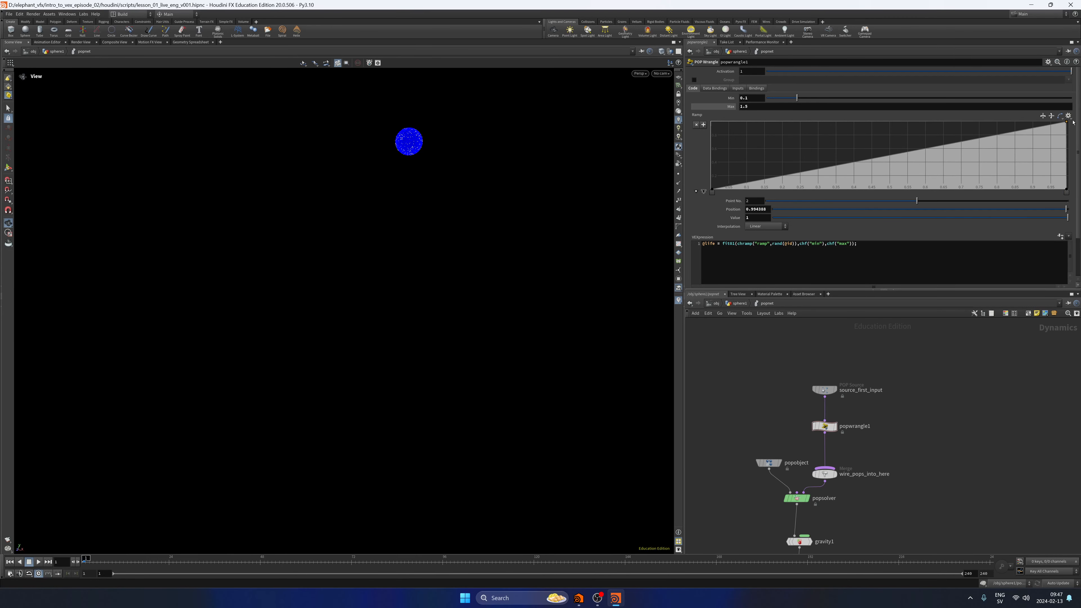
pyautogui.click(1068, 191)
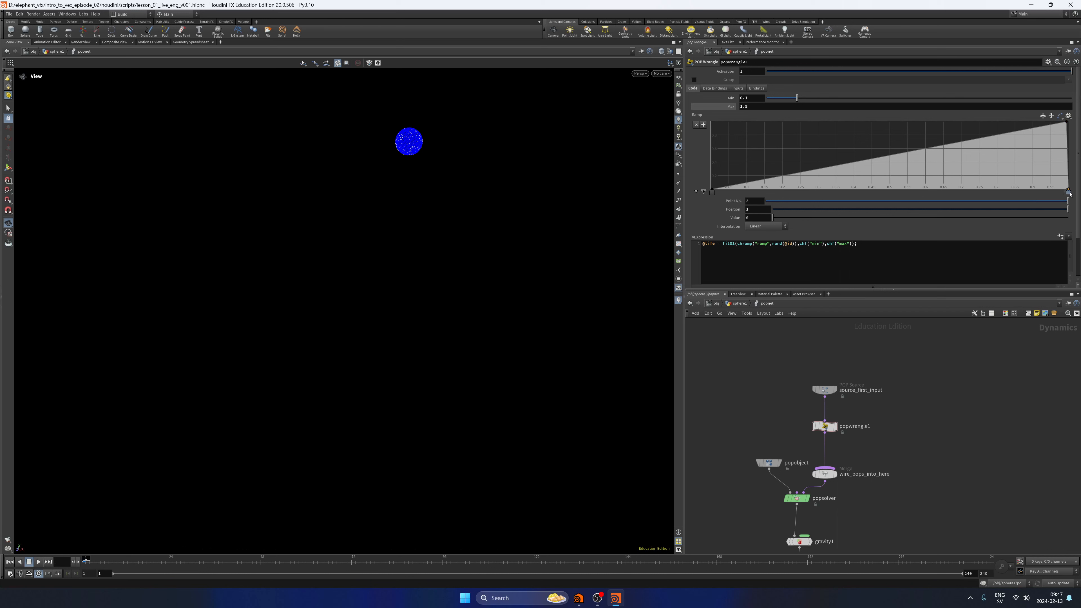
pyautogui.moveTo(1067, 123); pyautogui.dragTo(985, 178)
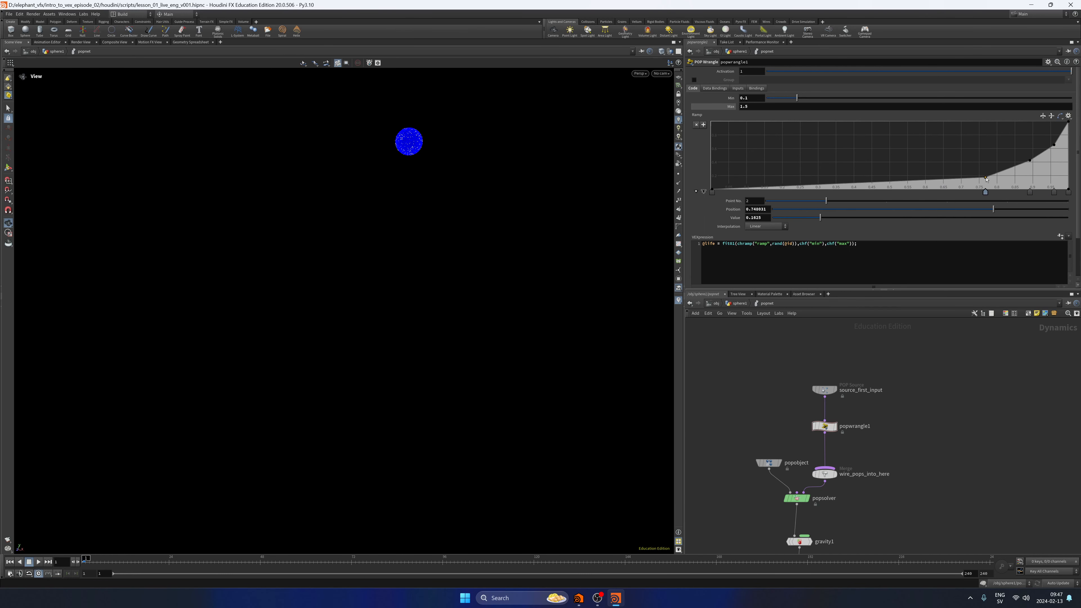
pyautogui.moveTo(856, 184); pyautogui.dragTo(814, 186)
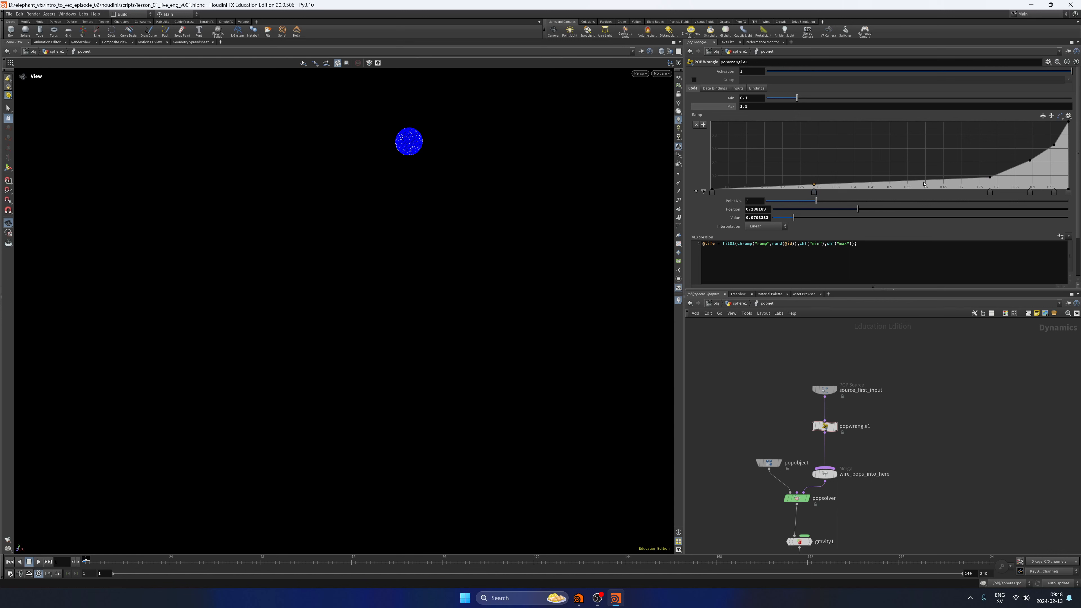
pyautogui.moveTo(923, 184); pyautogui.dragTo(918, 185)
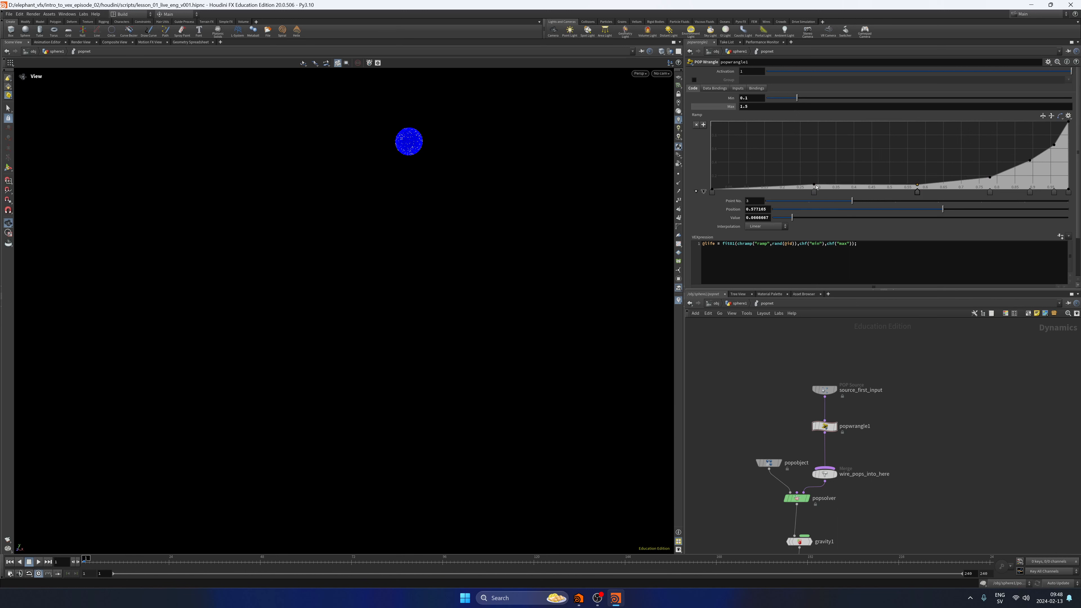
pyautogui.moveTo(815, 185); pyautogui.dragTo(813, 188)
pyautogui.moveTo(990, 178); pyautogui.dragTo(1063, 124)
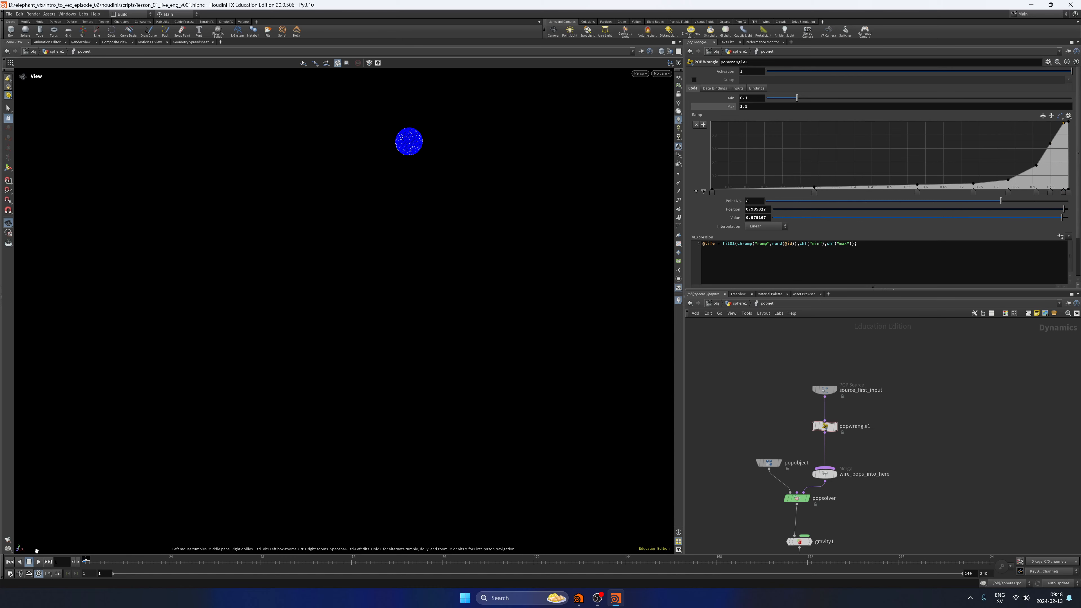
# Play the simulation with the curved ramp from the first frame and save the scene file.
pyautogui.click(38, 562)
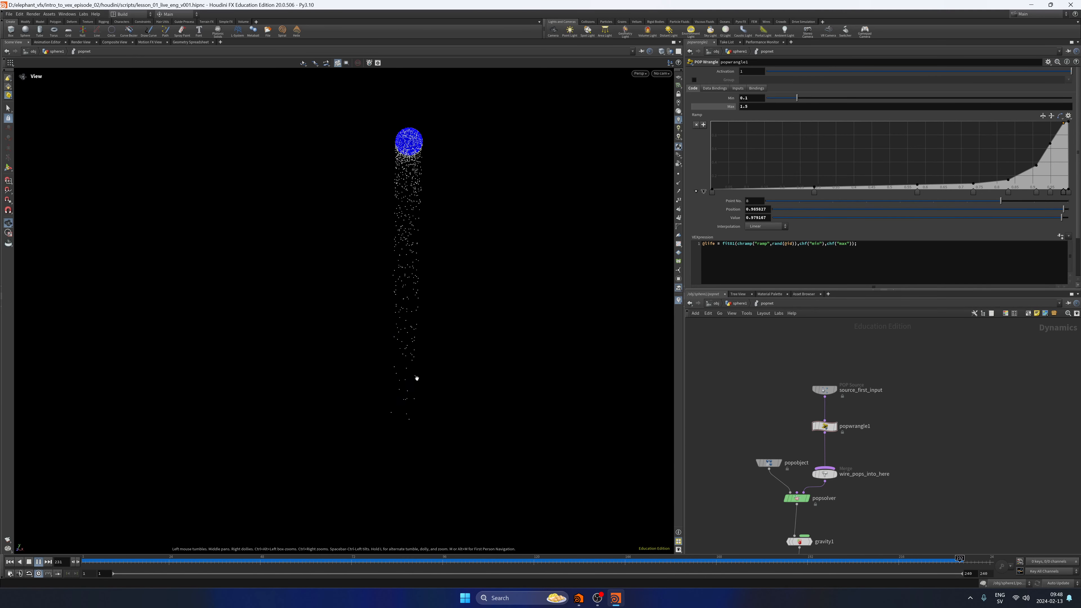
pyautogui.click(29, 562)
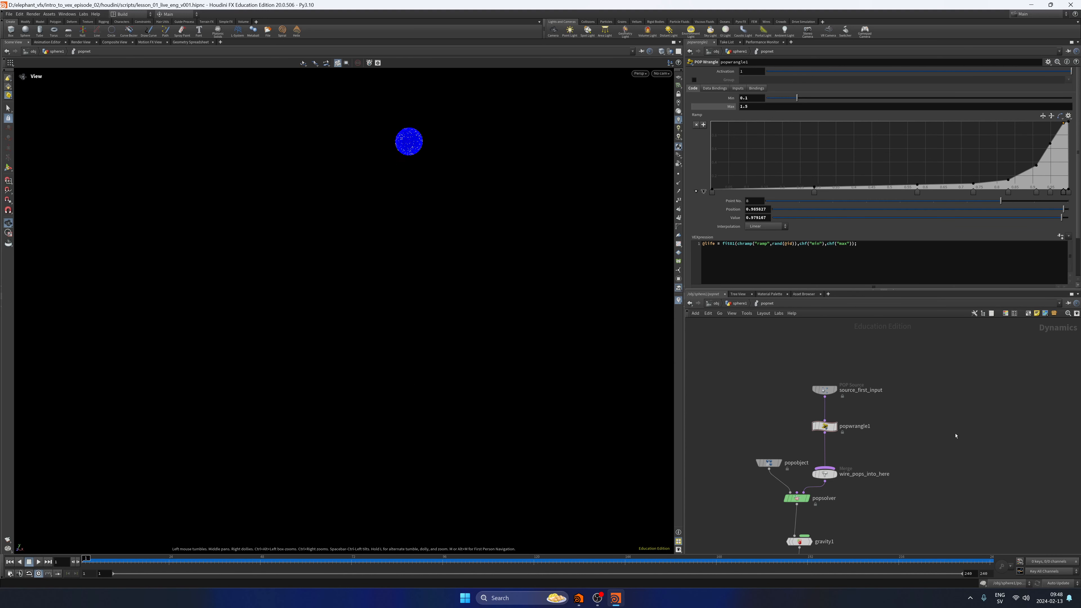
pyautogui.hotkey('ctrl', 's')
# Go up to the sphere1 network and move popnet down to make room below transform1.
pyautogui.press('h')
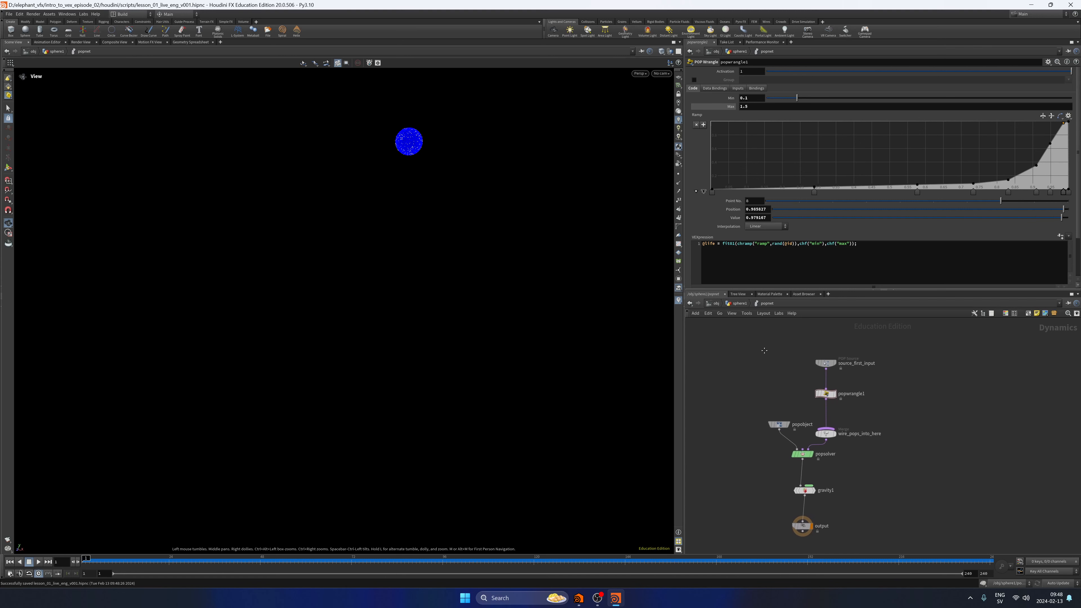
pyautogui.click(740, 304)
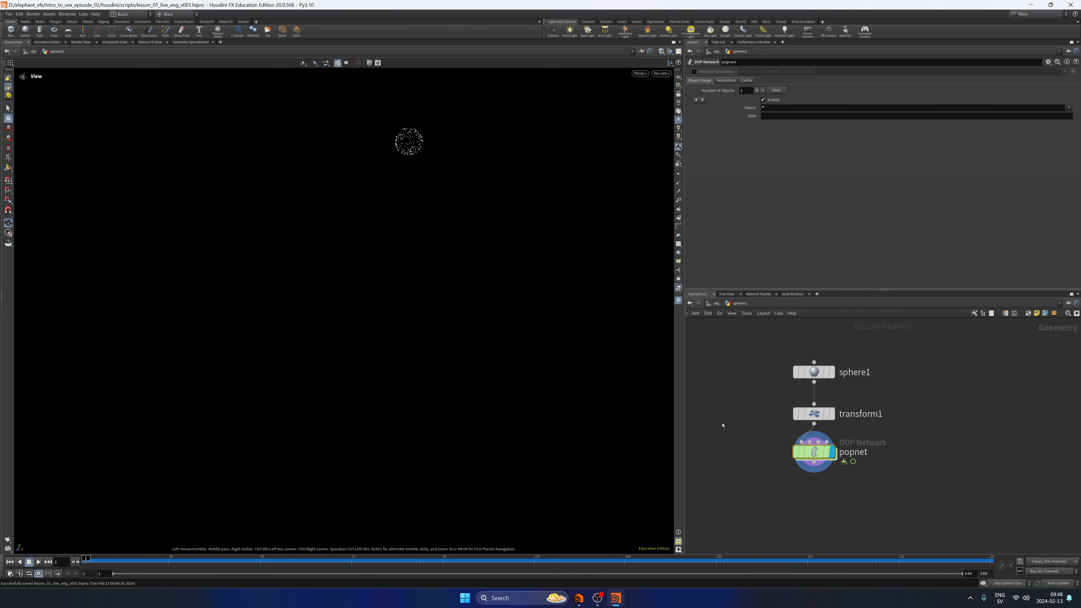
pyautogui.moveTo(814, 417); pyautogui.dragTo(815, 484)
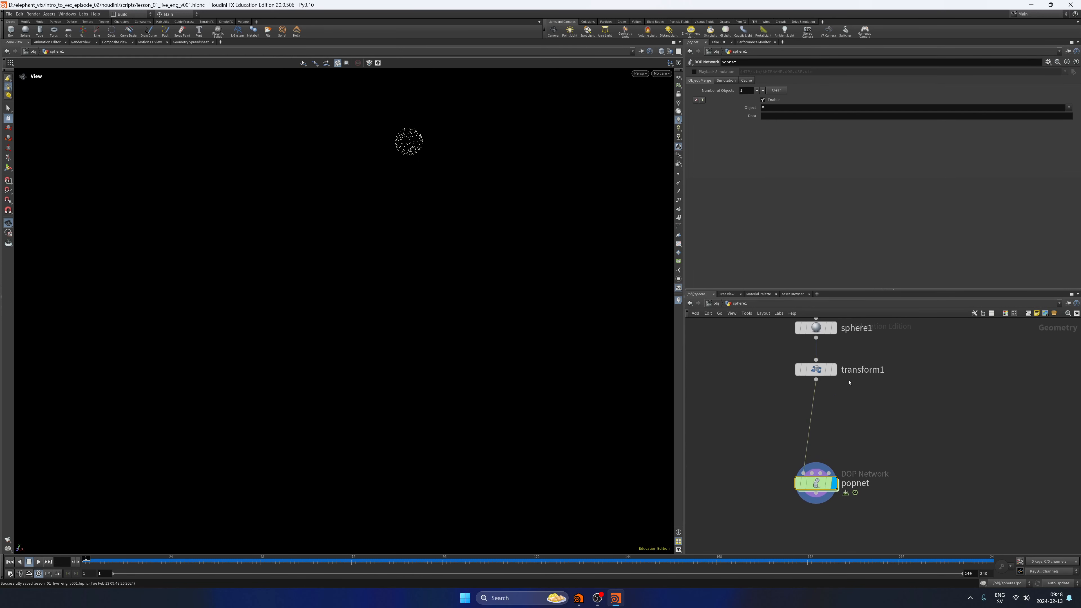
# Display transform1 in the viewport and inspect the sphere with its normals shown, hiding them again.
pyautogui.click(835, 369)
pyautogui.press('f')
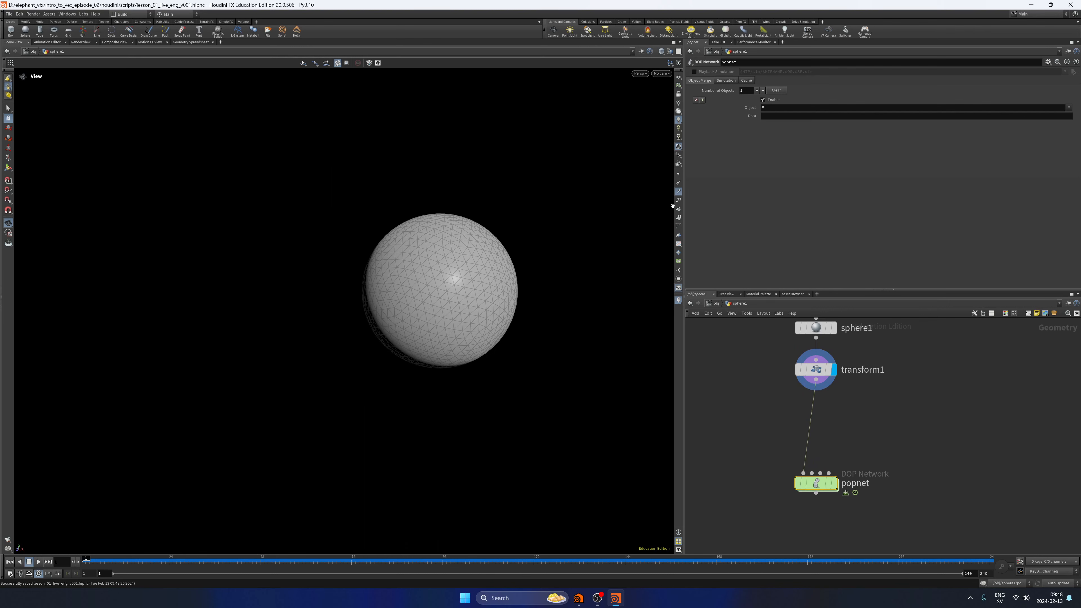
pyautogui.click(679, 184)
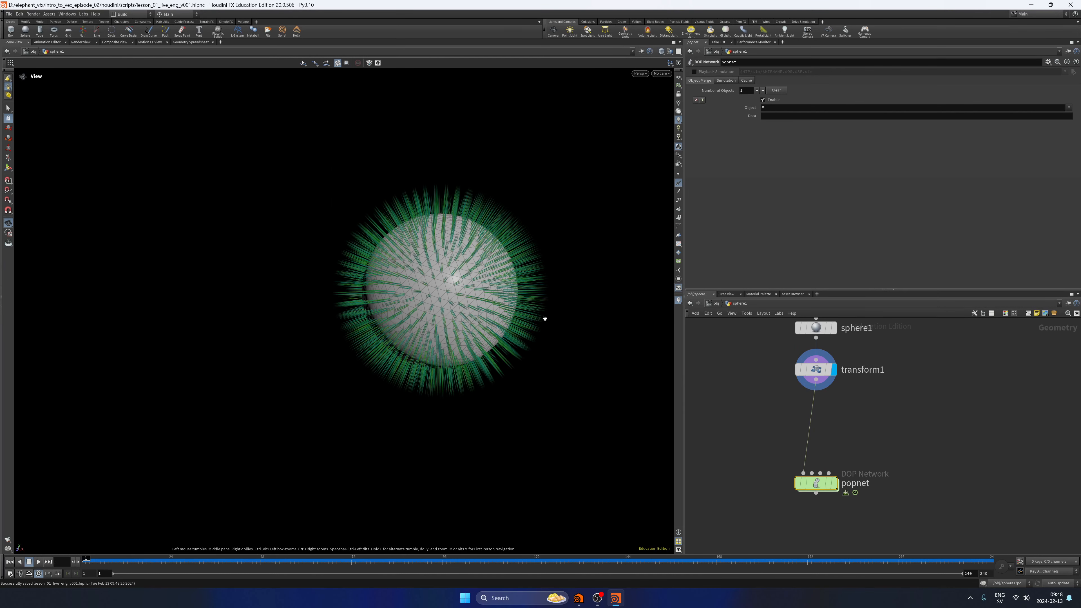
pyautogui.moveTo(545, 316)
pyautogui.mouseDown()
pyautogui.moveTo(615, 277)
pyautogui.moveTo(541, 314)
pyautogui.mouseUp()
pyautogui.click(679, 183)
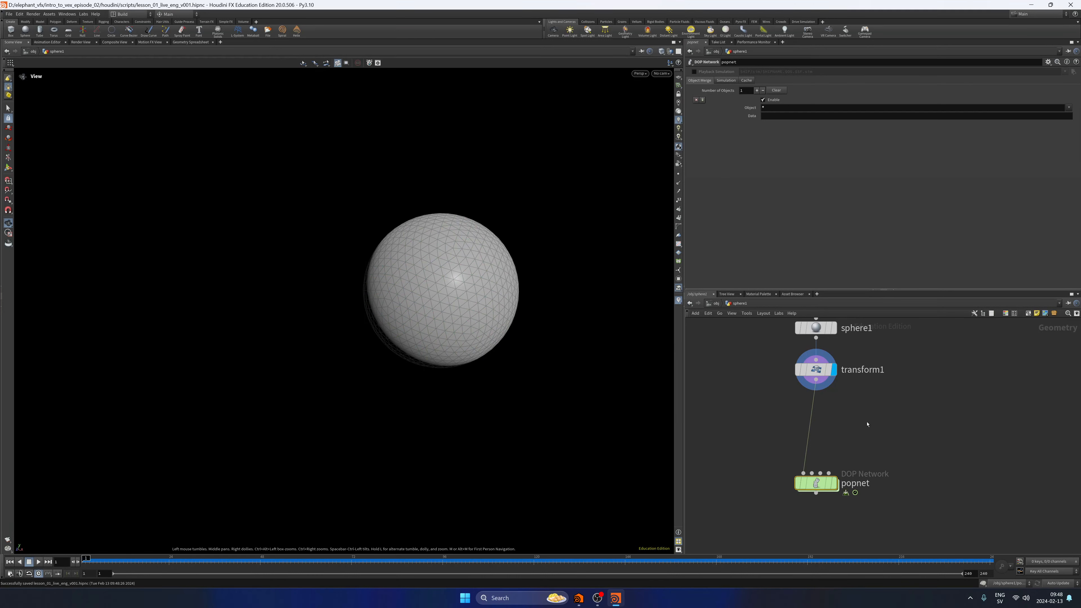
# Insert a Normal node between transform1 and popnet, display it, and set Add Normals to to Points.
pyautogui.press('Tab')
pyautogui.write('normal')
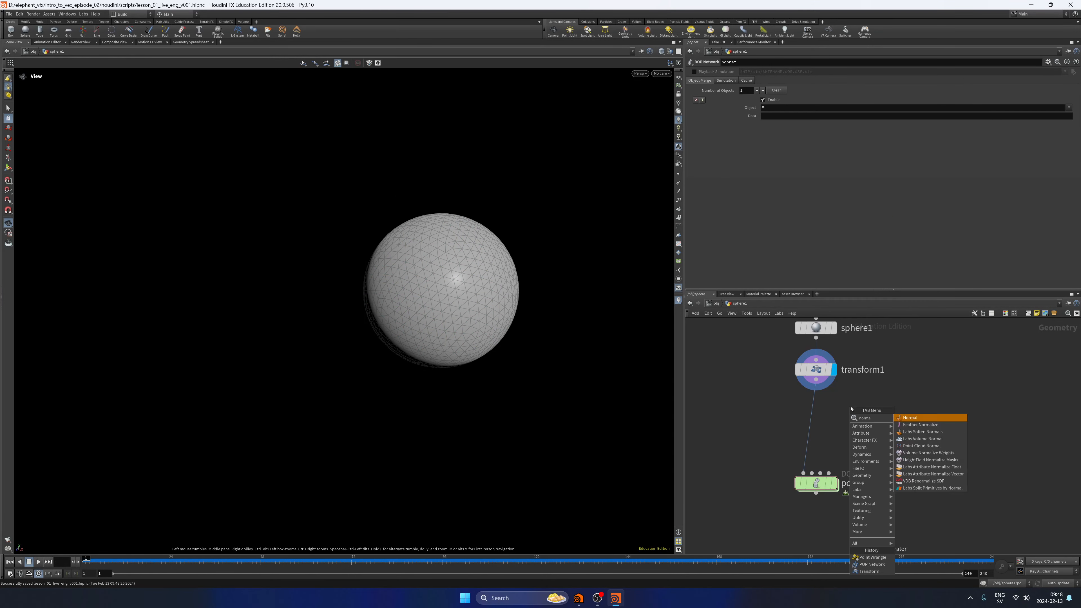
pyautogui.press('Return')
pyautogui.click(787, 417)
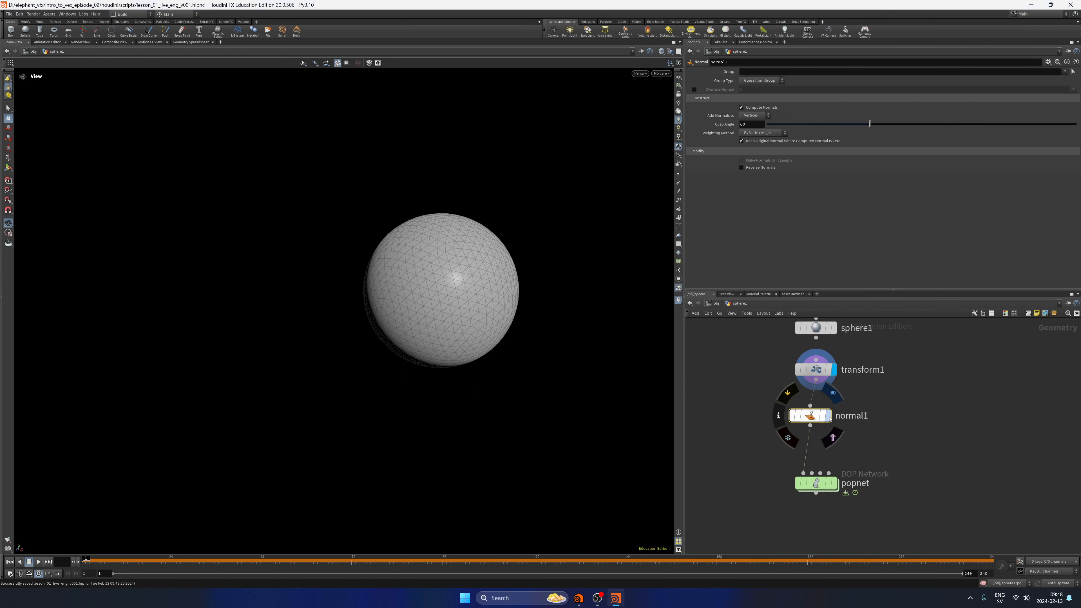
pyautogui.click(754, 115)
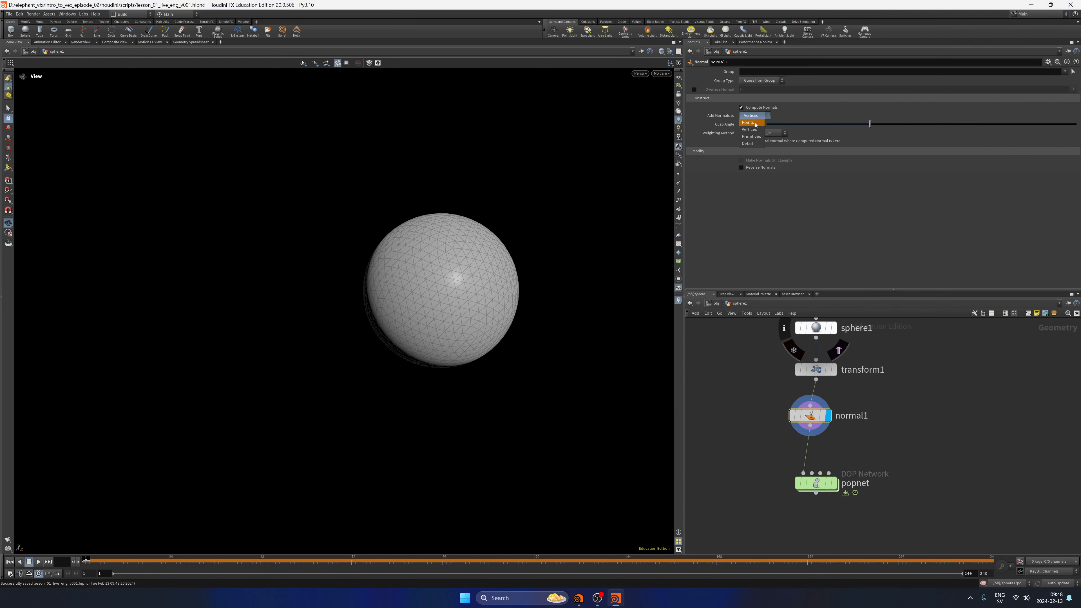
pyautogui.click(754, 110)
# Show the point normals on the sphere, inspect them up close, and delete the Normal node.
pyautogui.click(678, 183)
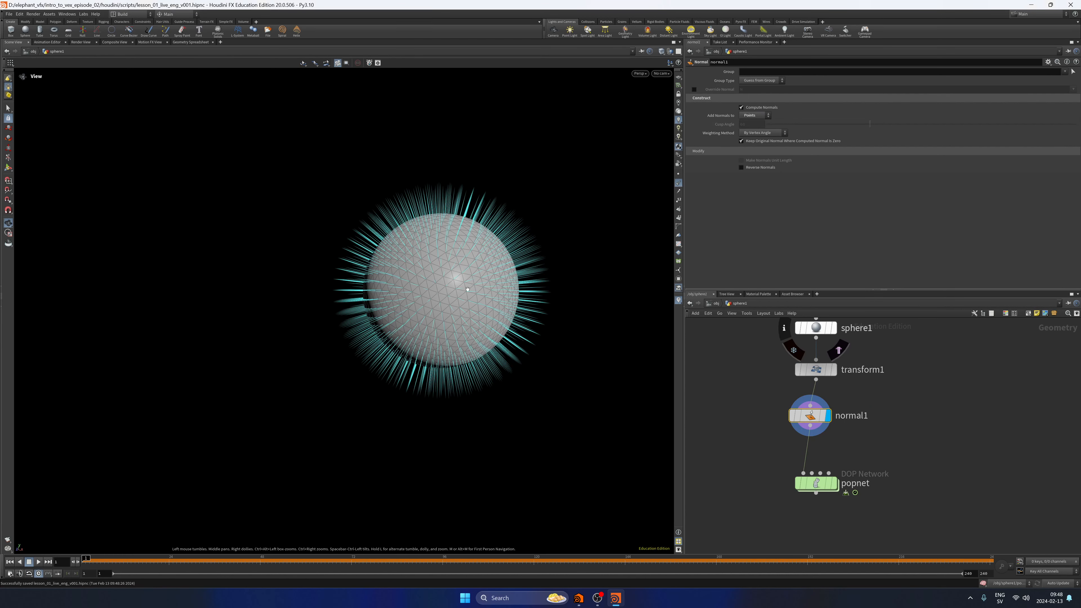
pyautogui.scroll(5, 467, 290)
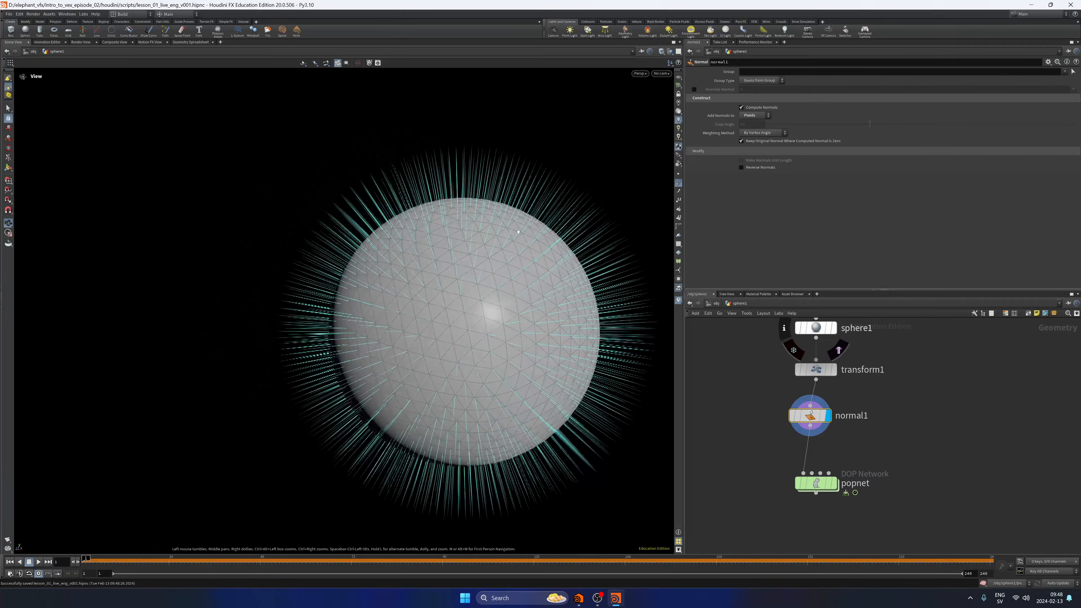
pyautogui.moveTo(519, 231); pyautogui.dragTo(469, 286)
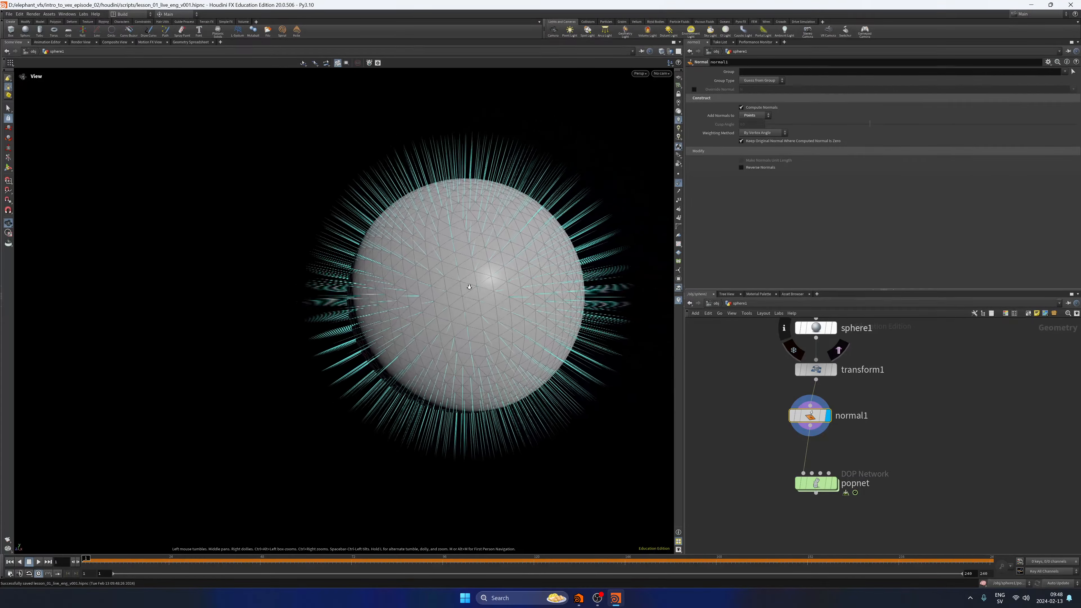
pyautogui.press('Delete')
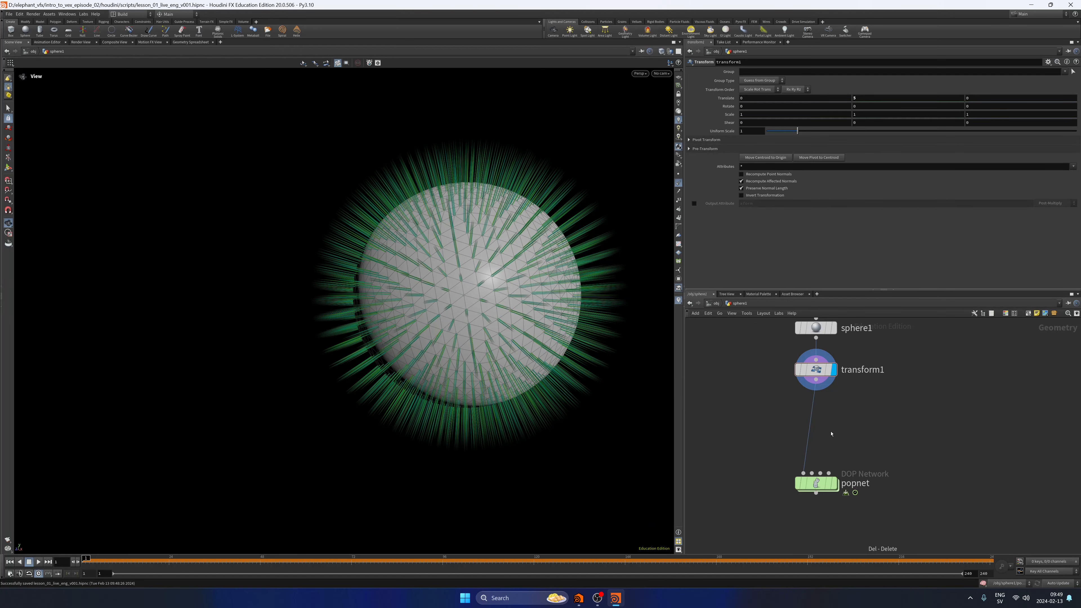
# Insert a Facet node between transform1 and popnet with Pre-Compute Normals enabled, and display it.
pyautogui.press('Tab')
pyautogui.write('facet')
pyautogui.press('Return')
pyautogui.click(823, 432)
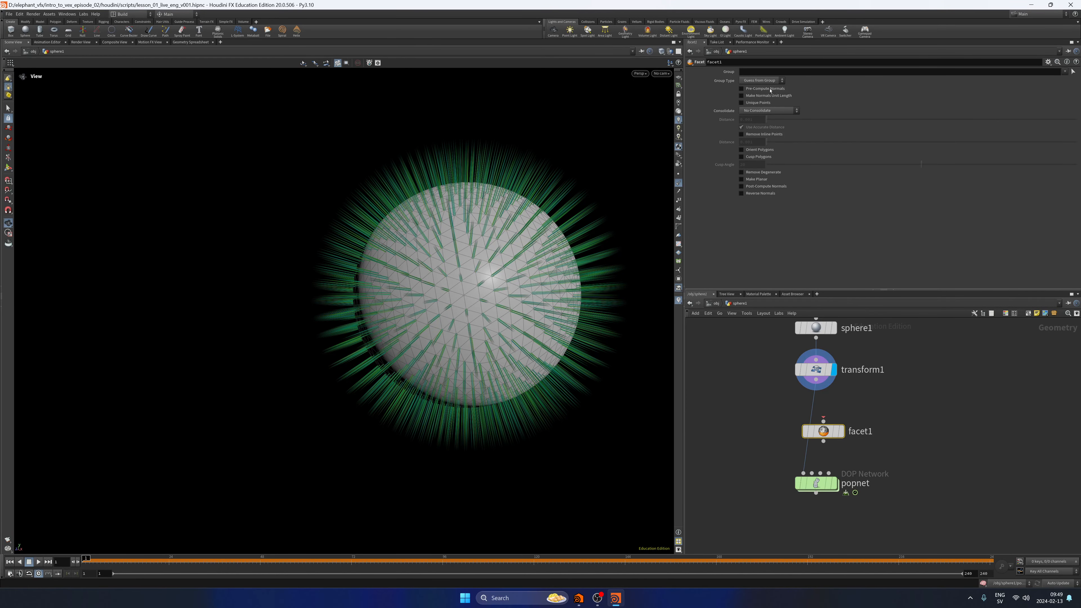
pyautogui.moveTo(827, 431); pyautogui.dragTo(813, 426)
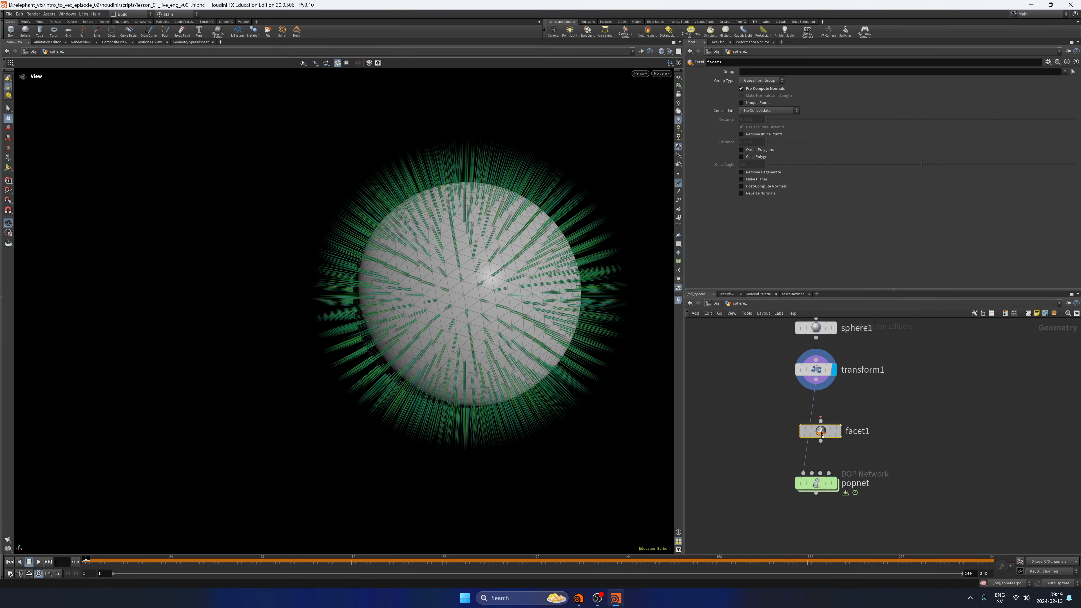
pyautogui.click(828, 426)
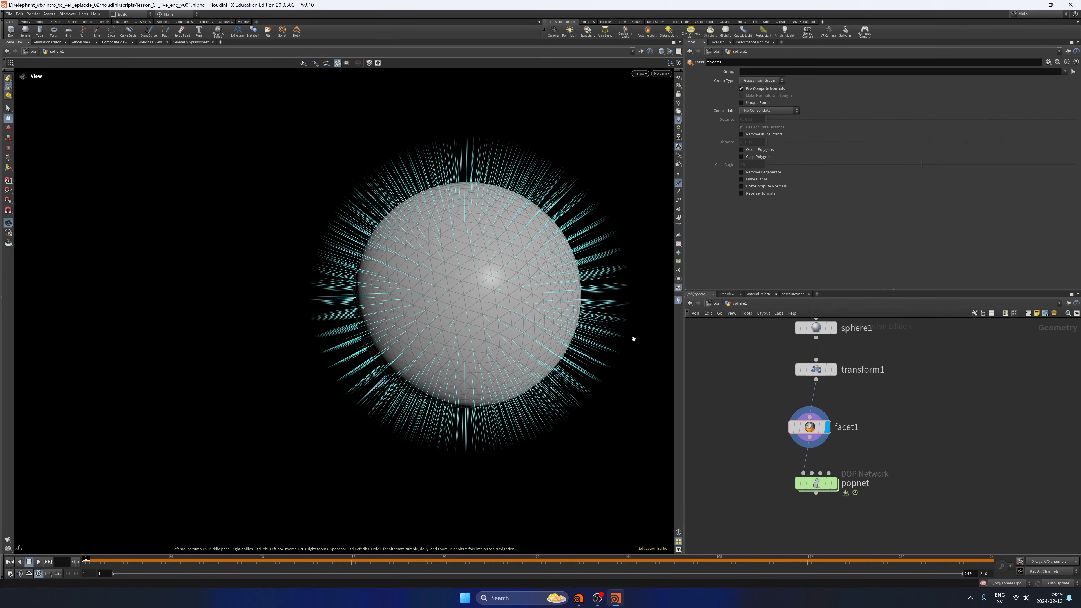
# Inspect facet1's normals around the sphere, toggling their display off and on again.
pyautogui.moveTo(632, 335); pyautogui.dragTo(608, 347)
pyautogui.moveTo(865, 416); pyautogui.dragTo(837, 446, button='middle')
pyautogui.scroll(-1, 837, 446)
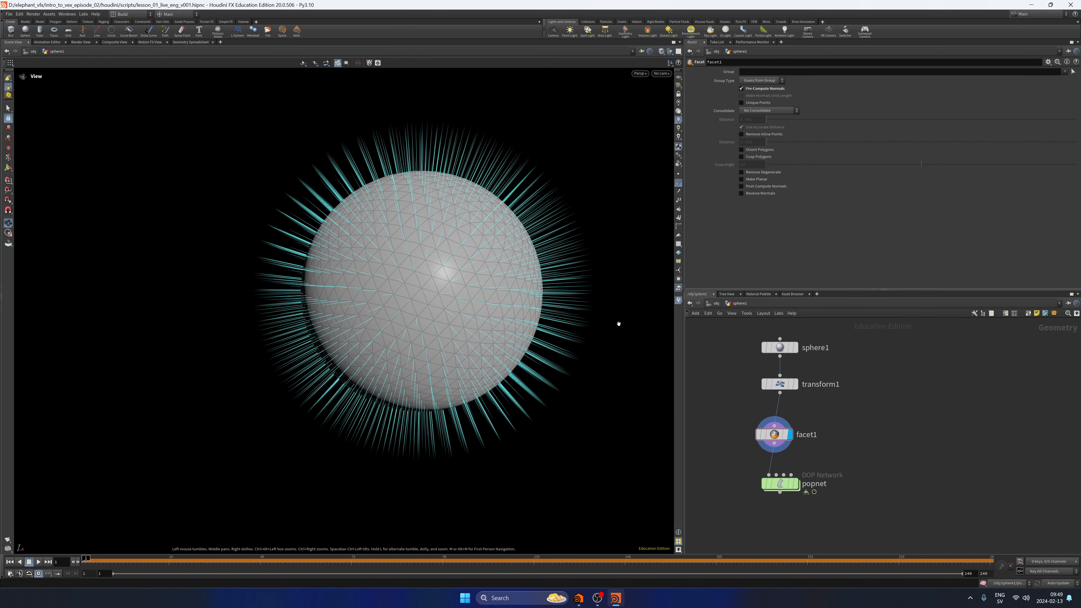
pyautogui.click(679, 183)
pyautogui.scroll(-5, 502, 257)
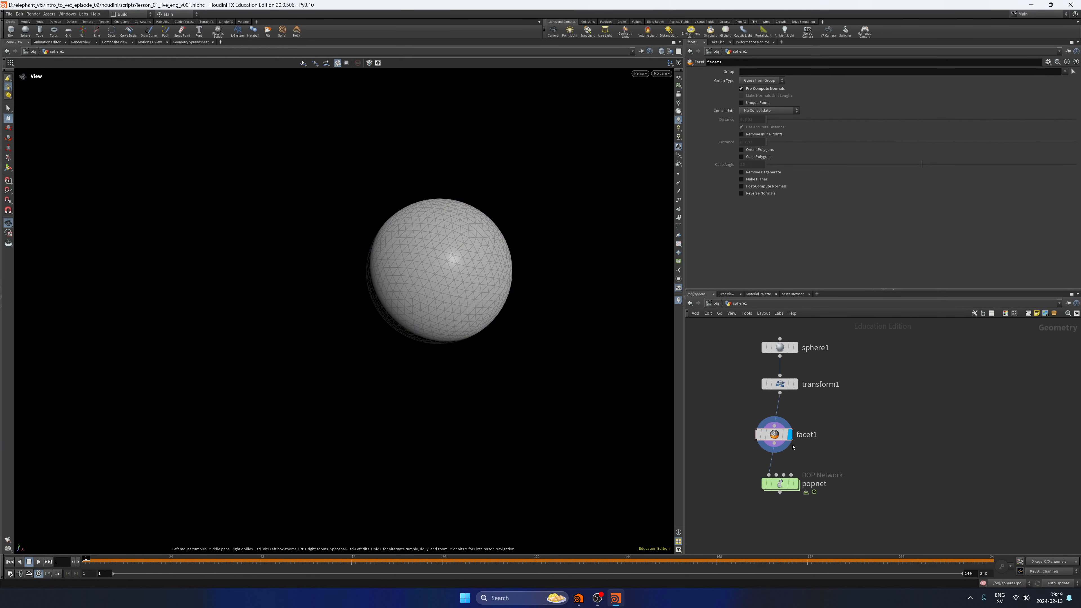
pyautogui.click(678, 185)
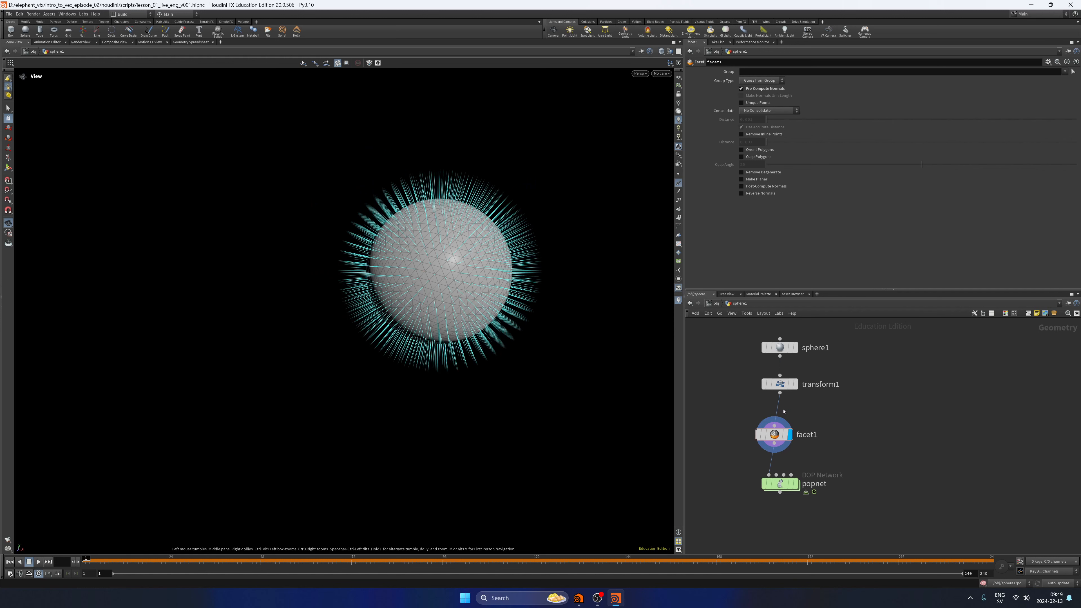
# Move popnet farther down below facet1 and save the scene file.
pyautogui.moveTo(793, 465); pyautogui.dragTo(804, 401, button='middle')
pyautogui.moveTo(793, 420); pyautogui.dragTo(793, 495)
pyautogui.hotkey('ctrl', 's')
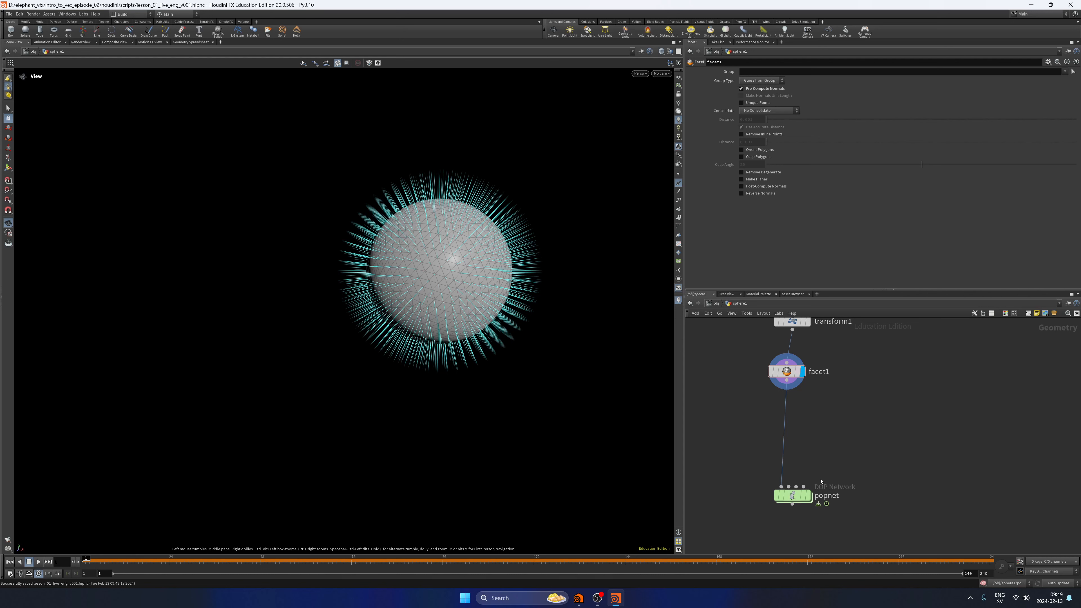
# Display popnet and play the particle simulation, returning to the first frame when done.
pyautogui.click(807, 495)
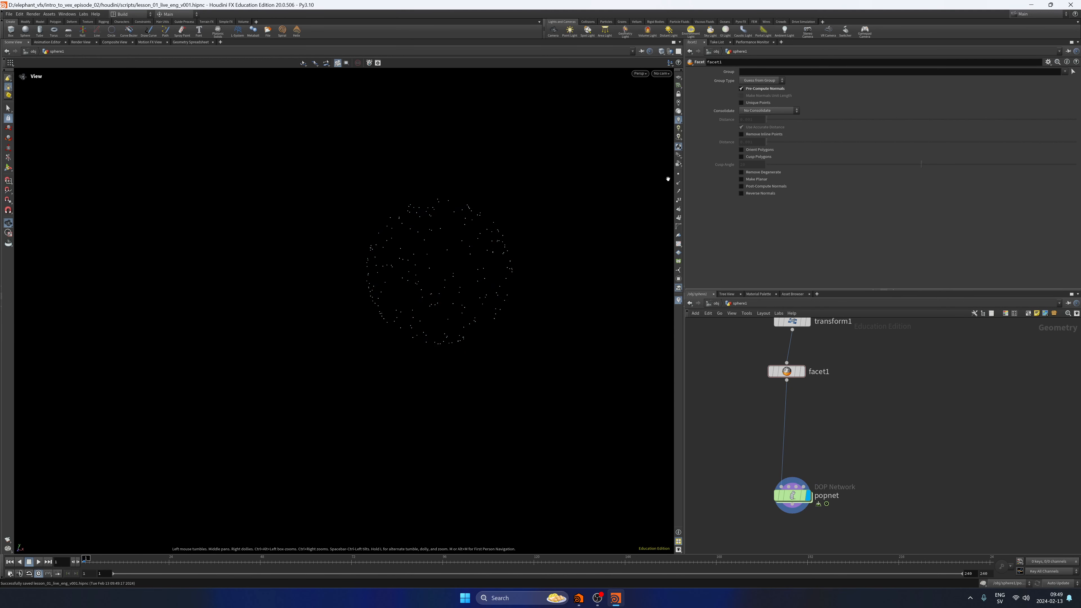
pyautogui.click(39, 562)
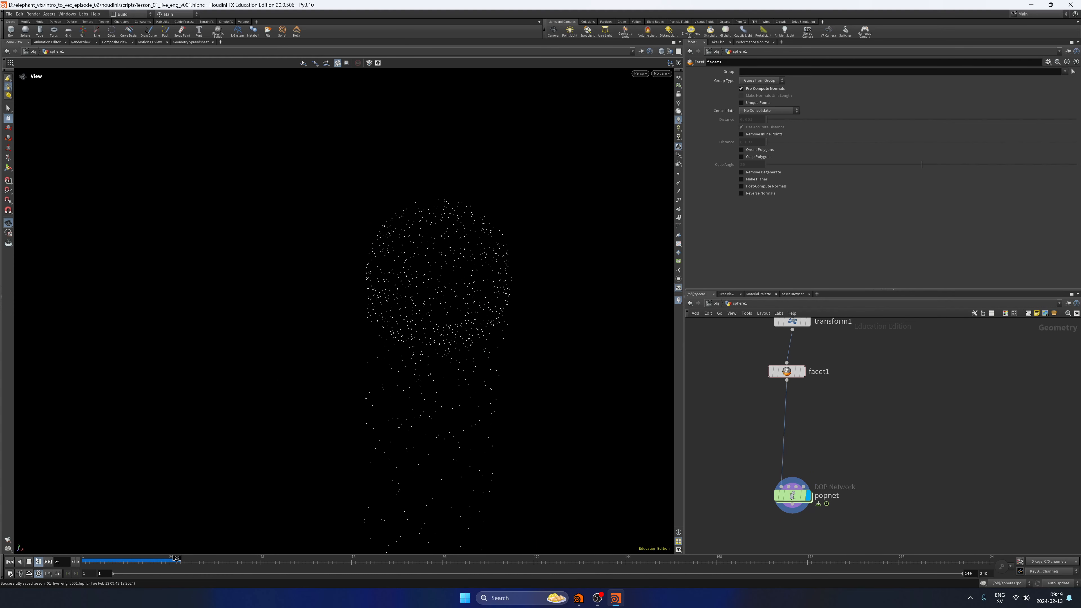
pyautogui.click(29, 564)
pyautogui.moveTo(837, 453); pyautogui.dragTo(843, 421, button='middle')
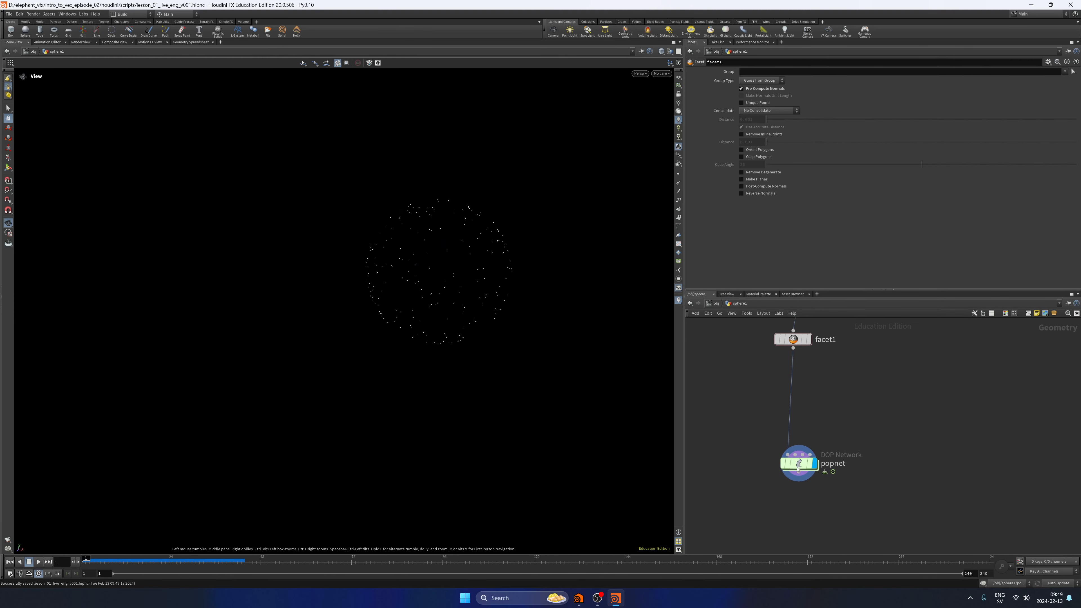
# Bypass gravity1 inside popnet, return to the sphere1 network, and replay the simulation before rewinding it.
pyautogui.doubleClick(799, 467)
pyautogui.scroll(5, 799, 469)
pyautogui.click(808, 436)
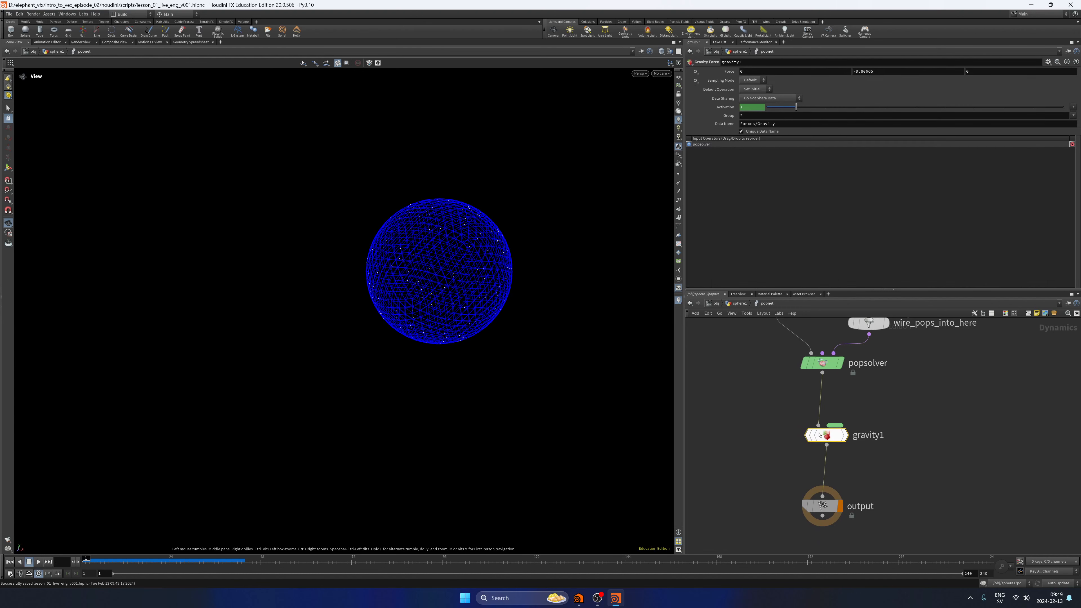
pyautogui.press('u')
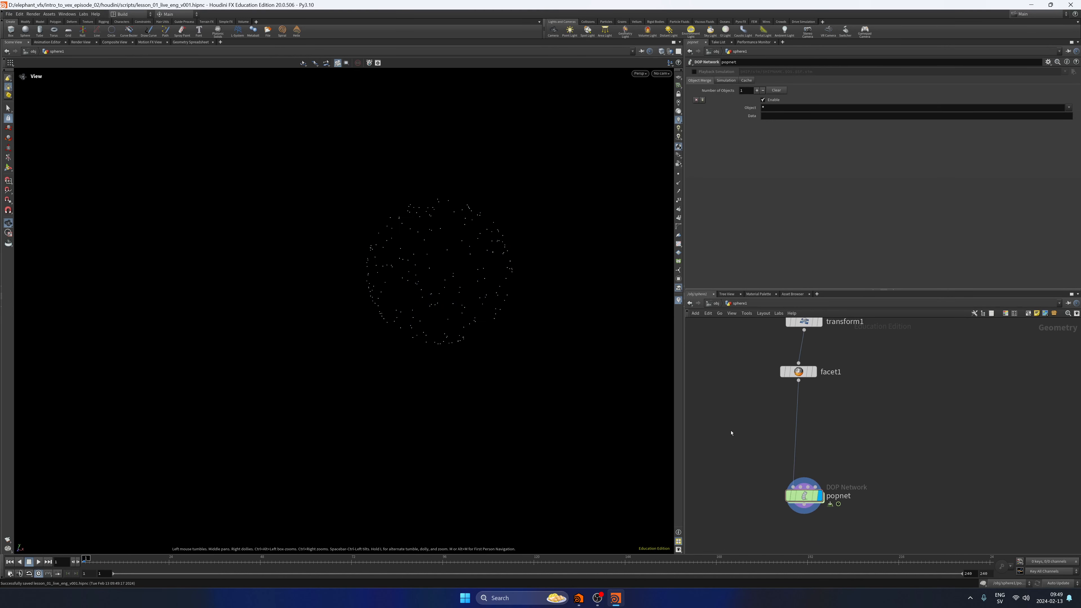
pyautogui.click(38, 561)
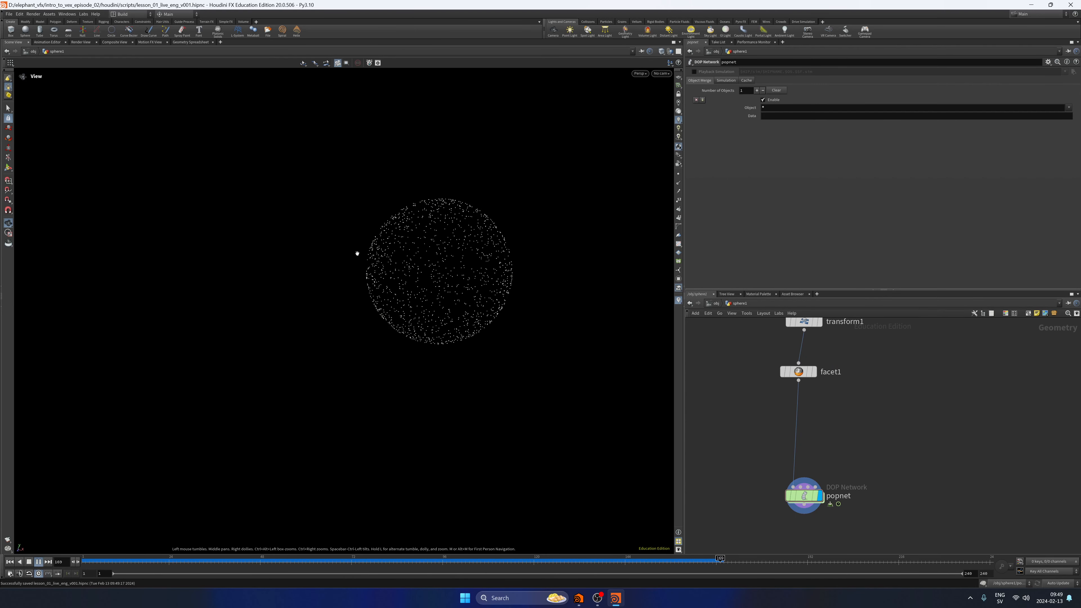
pyautogui.click(29, 562)
pyautogui.click(10, 562)
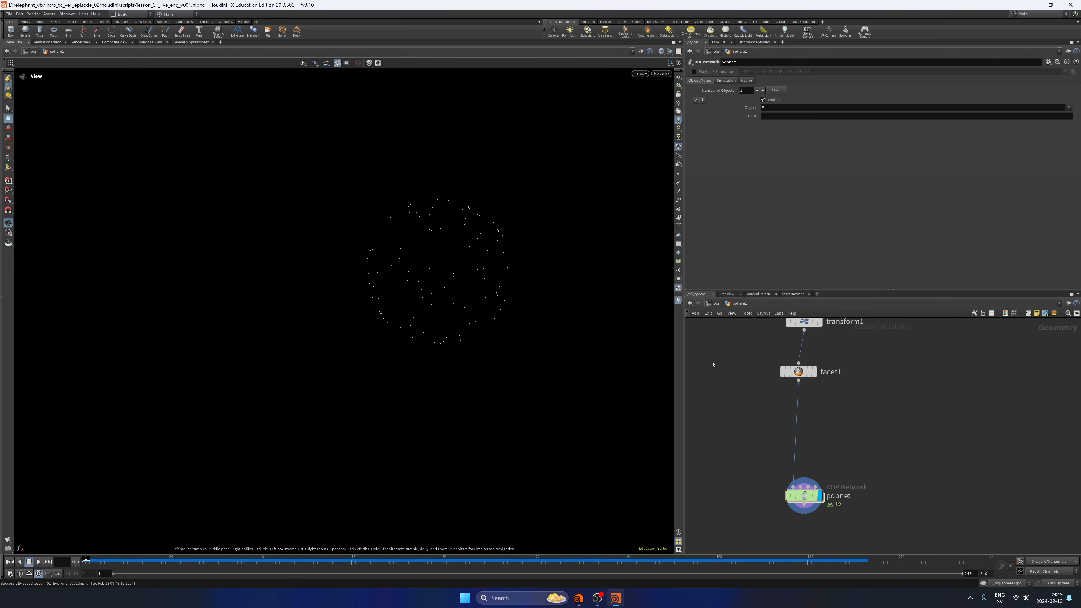
# Lay out the source nodes above popnet in an evenly aligned column.
pyautogui.moveTo(837, 375); pyautogui.dragTo(816, 457, button='middle')
pyautogui.scroll(-3, 818, 457)
pyautogui.moveTo(852, 359); pyautogui.dragTo(780, 465)
pyautogui.hotkey('shift', 'l')
pyautogui.click(859, 463)
pyautogui.moveTo(822, 475); pyautogui.dragTo(844, 410, button='middle')
pyautogui.scroll(2, 844, 410)
pyautogui.moveTo(817, 444); pyautogui.dragTo(828, 436, button='middle')
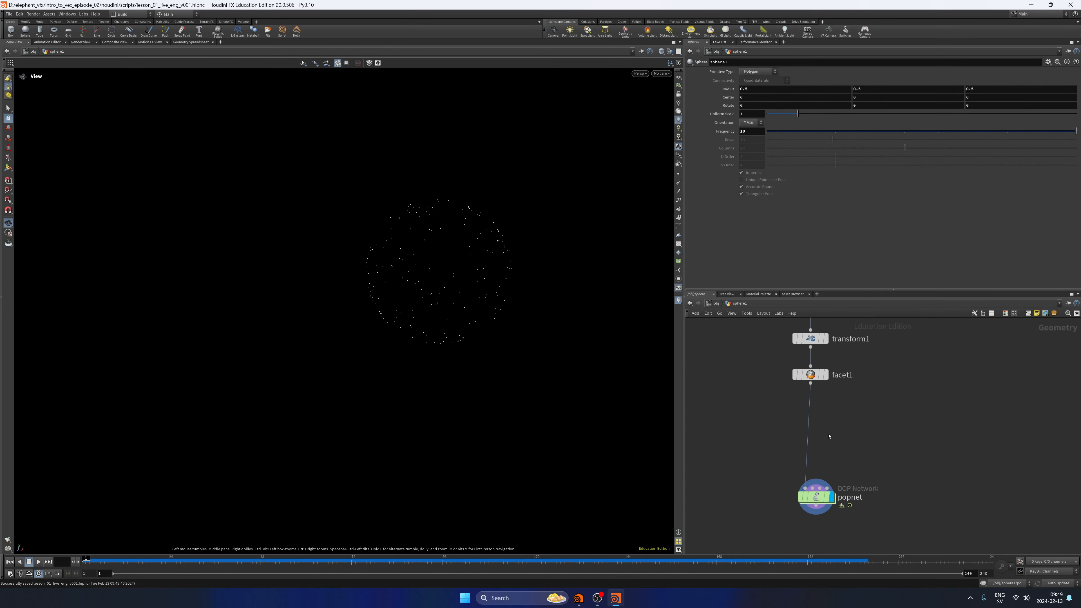
# Insert a Point Wrangle between facet1 and popnet and display it.
pyautogui.press('Tab')
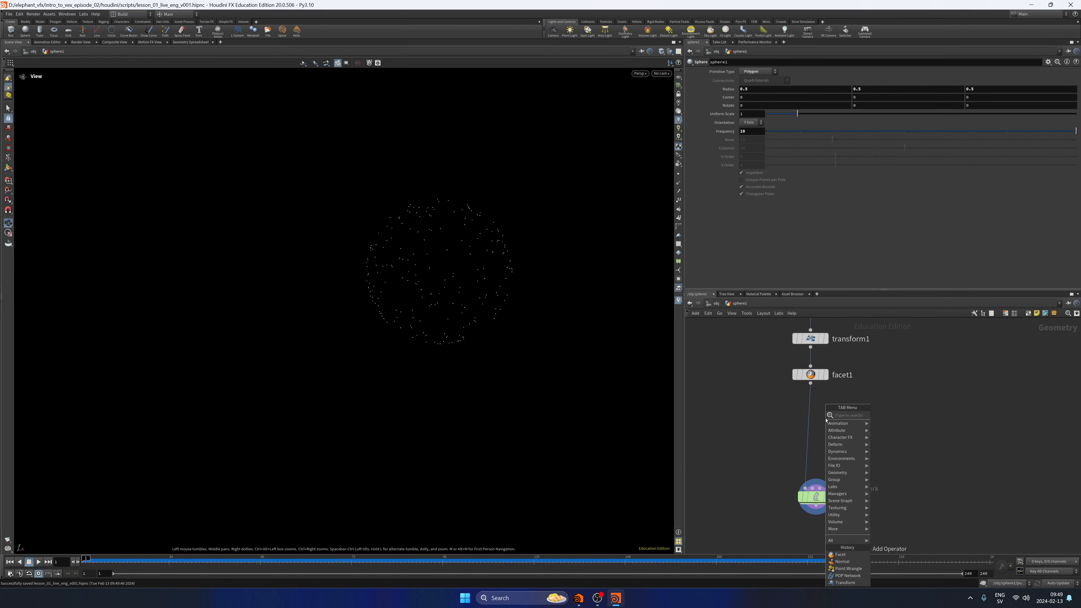
pyautogui.write('powr')
pyautogui.press('Return')
pyautogui.click(825, 419)
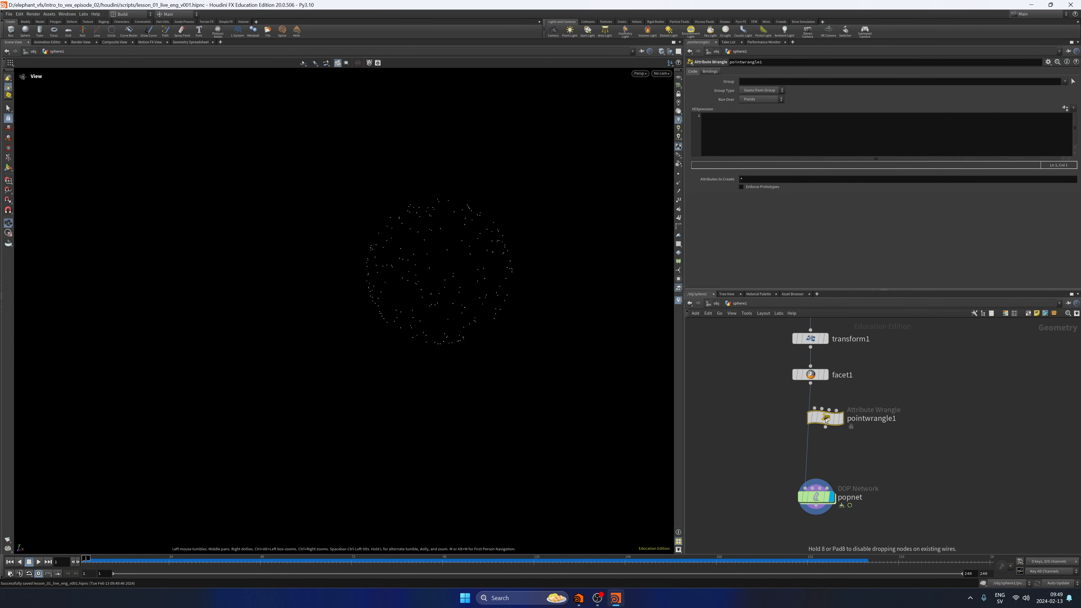
pyautogui.moveTo(823, 420); pyautogui.dragTo(814, 427)
pyautogui.click(831, 427)
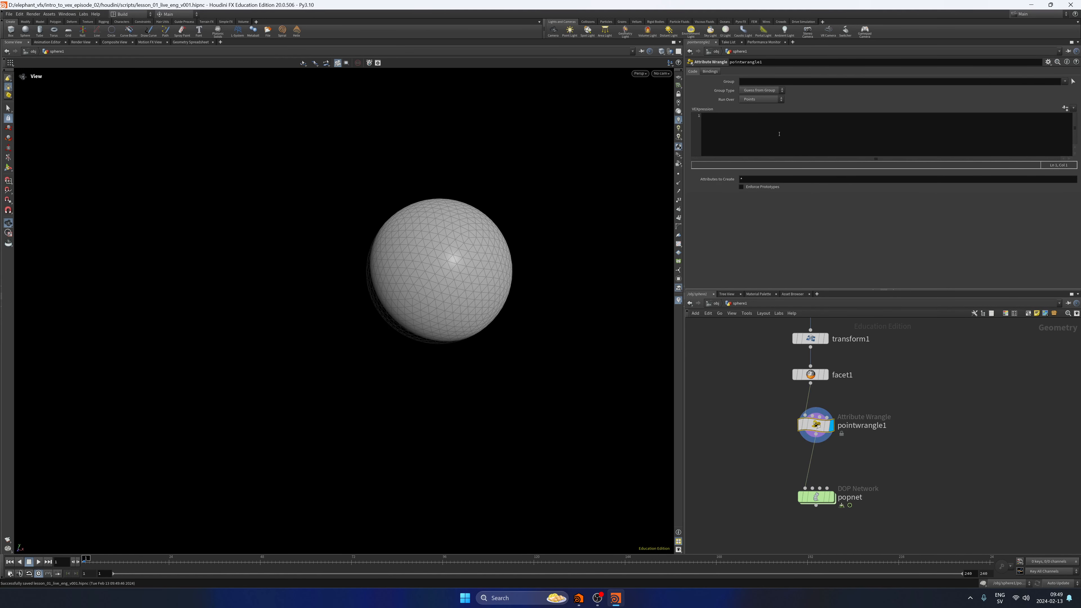
# Enter @v = {1,0,0}; as pointwrangle1's VEXpression, then display popnet and play the simulation.
pyautogui.click(810, 146)
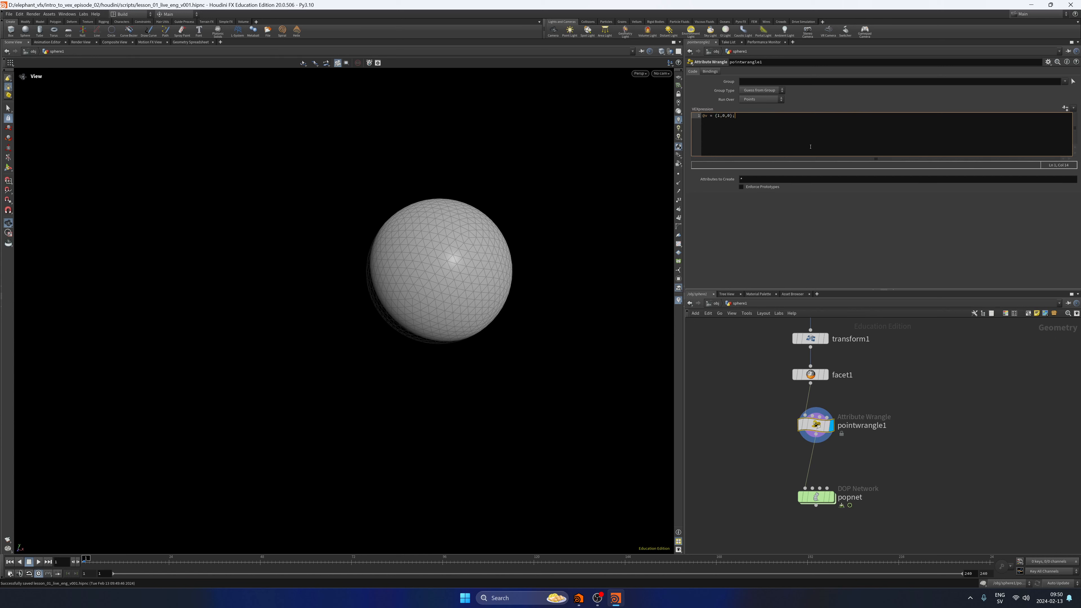
pyautogui.click(831, 496)
pyautogui.click(38, 562)
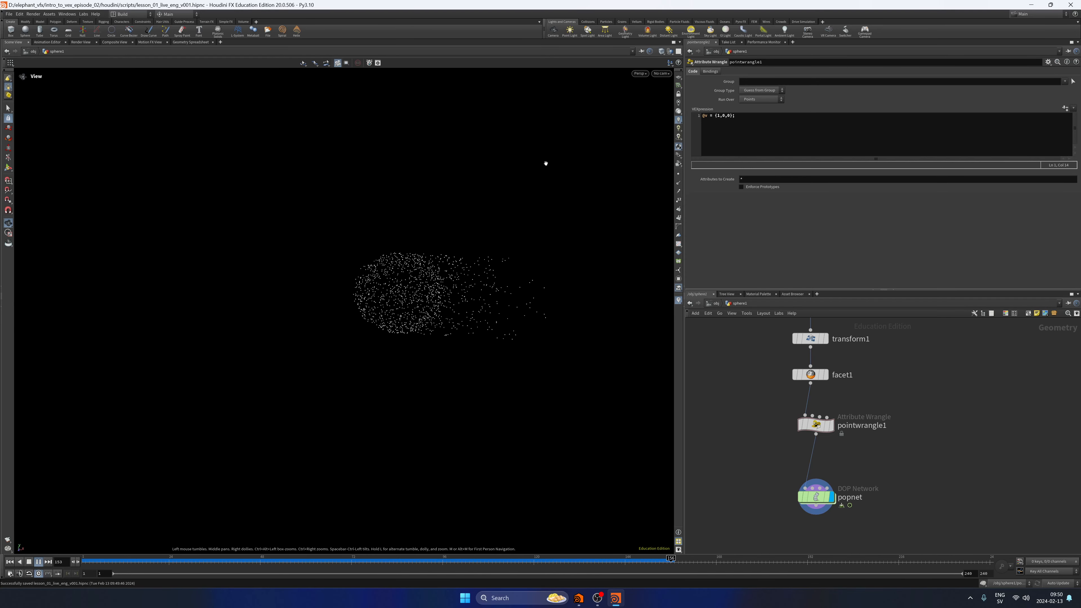
pyautogui.click(719, 116)
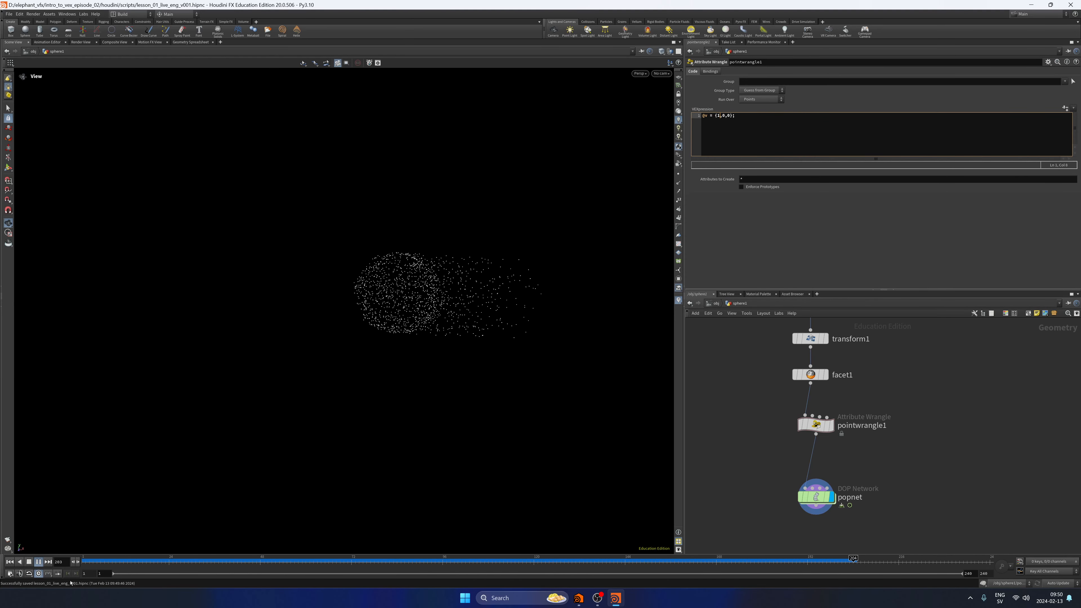
pyautogui.click(9, 562)
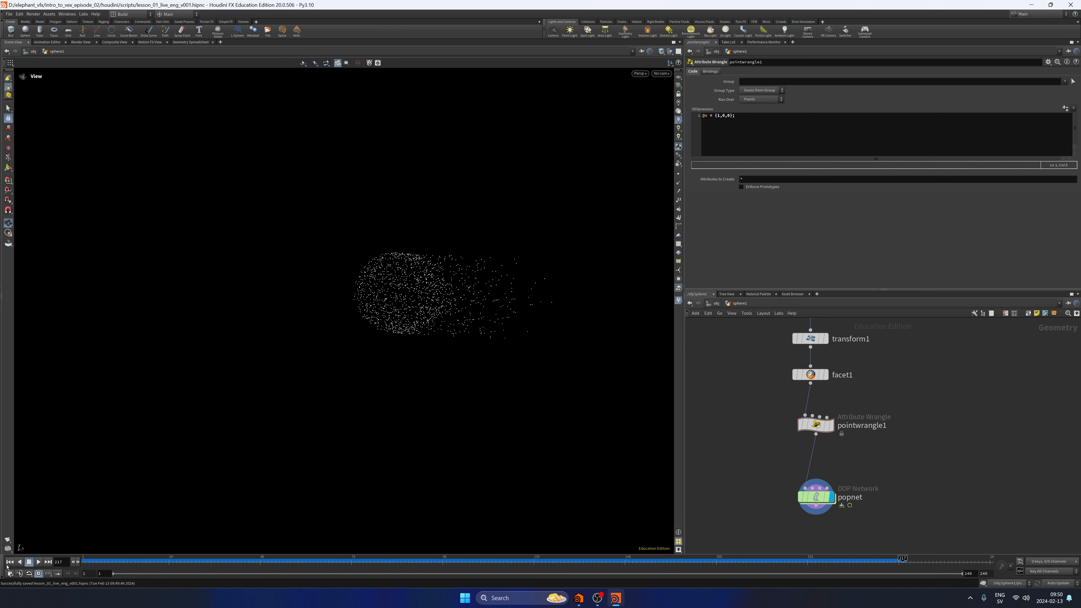
# Change the wrangle's velocity to @v = {0,1,0}; and play the simulation again.
pyautogui.click(717, 116)
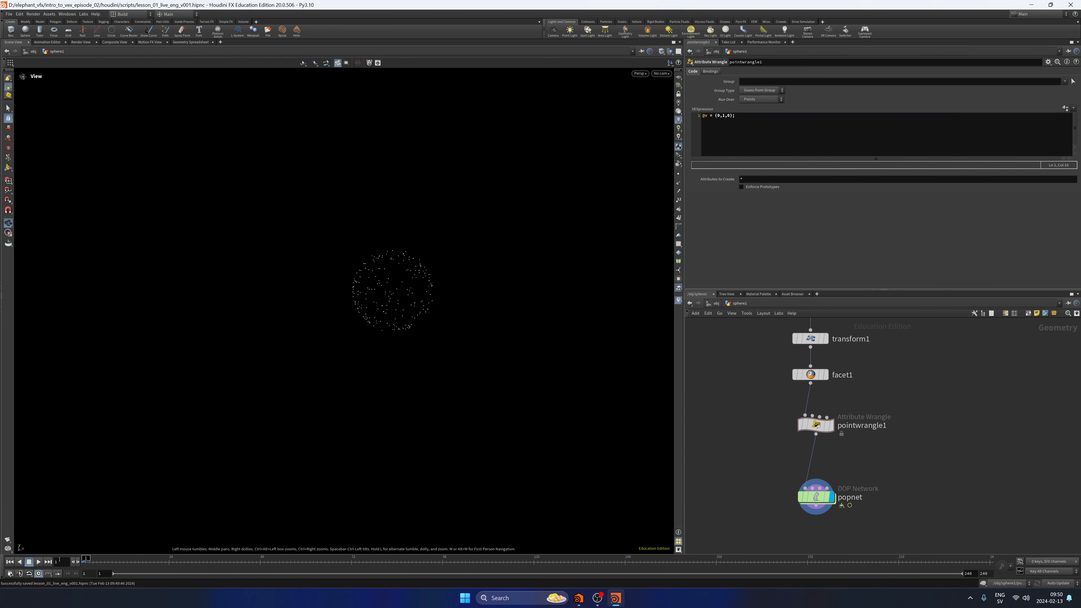
pyautogui.click(38, 562)
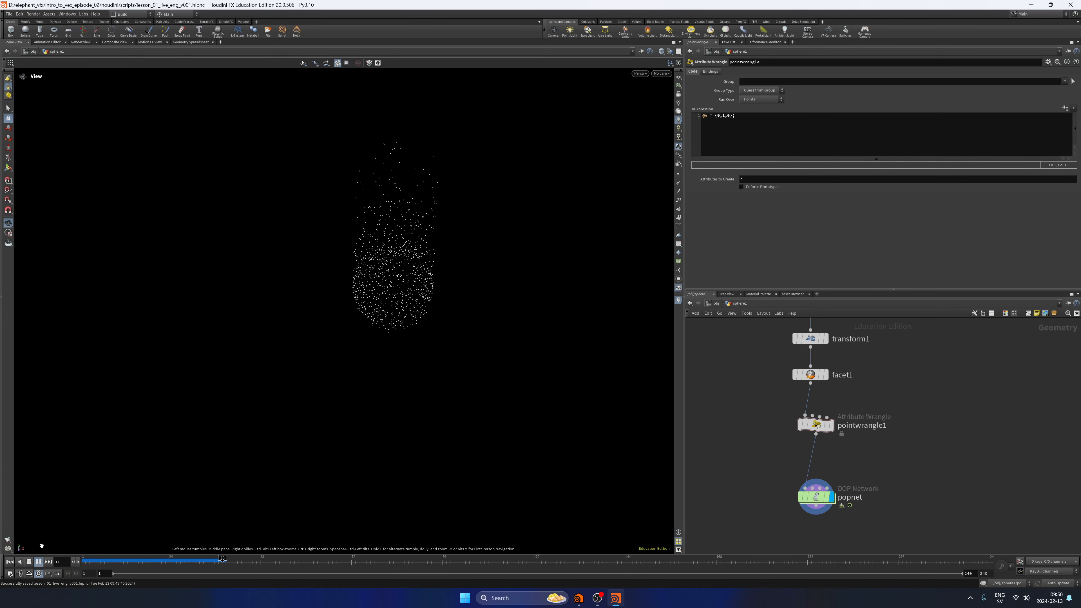
pyautogui.click(11, 561)
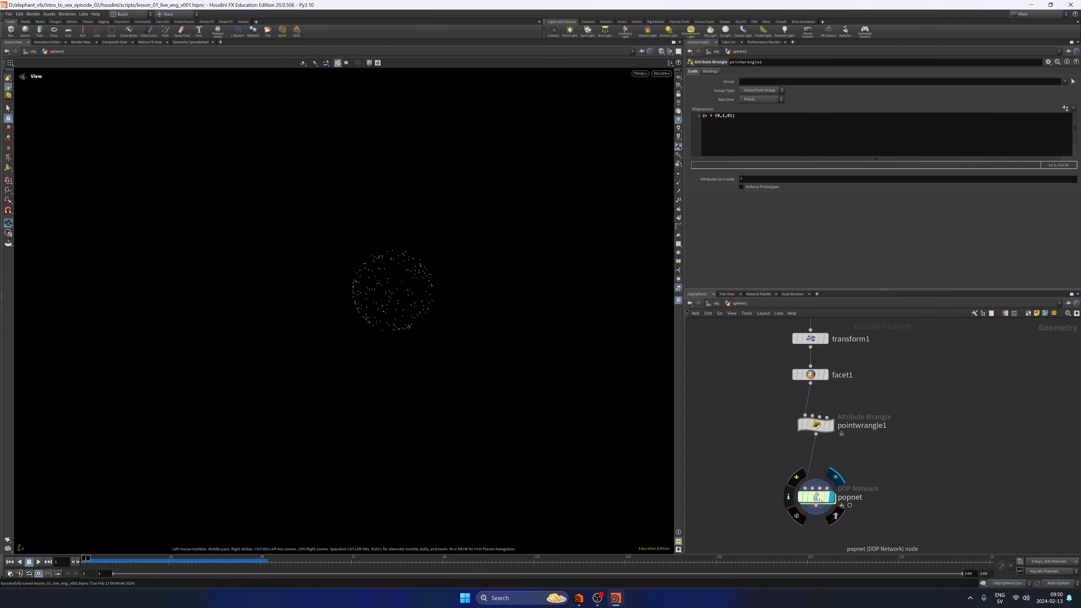
# Increase the wrangle's upward velocity to @v = {0,10,0}; and test the simulation from a wider view.
pyautogui.click(719, 145)
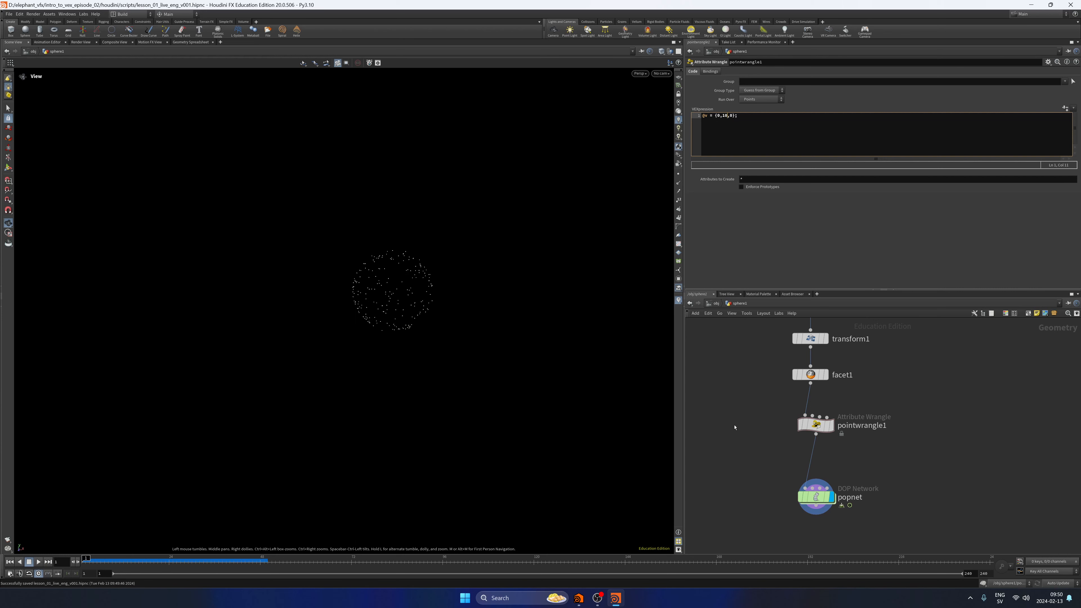
pyautogui.moveTo(482, 407); pyautogui.dragTo(347, 434, button='right')
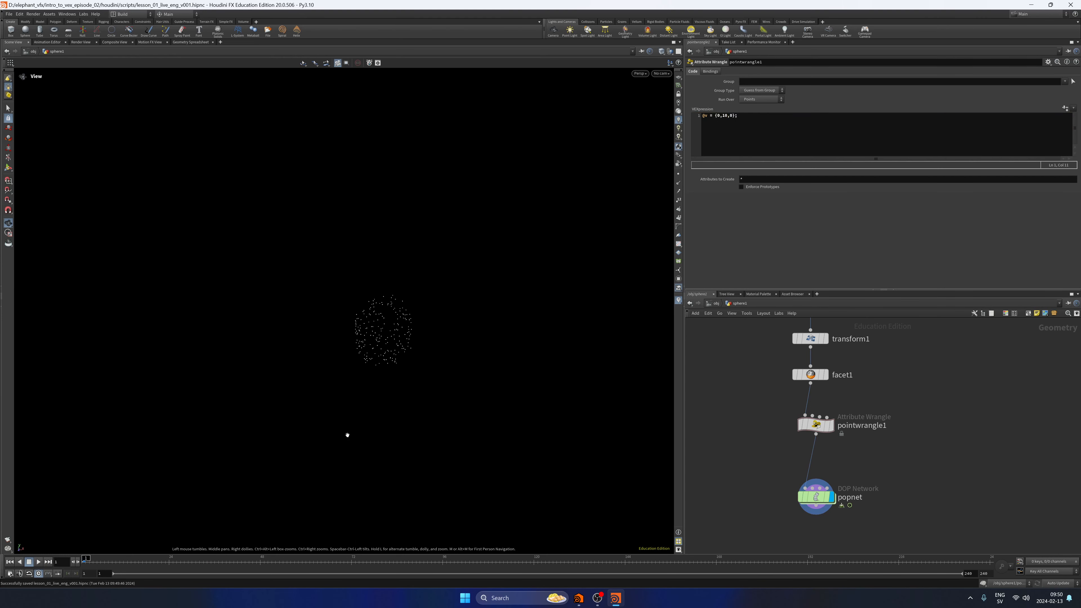
pyautogui.click(38, 561)
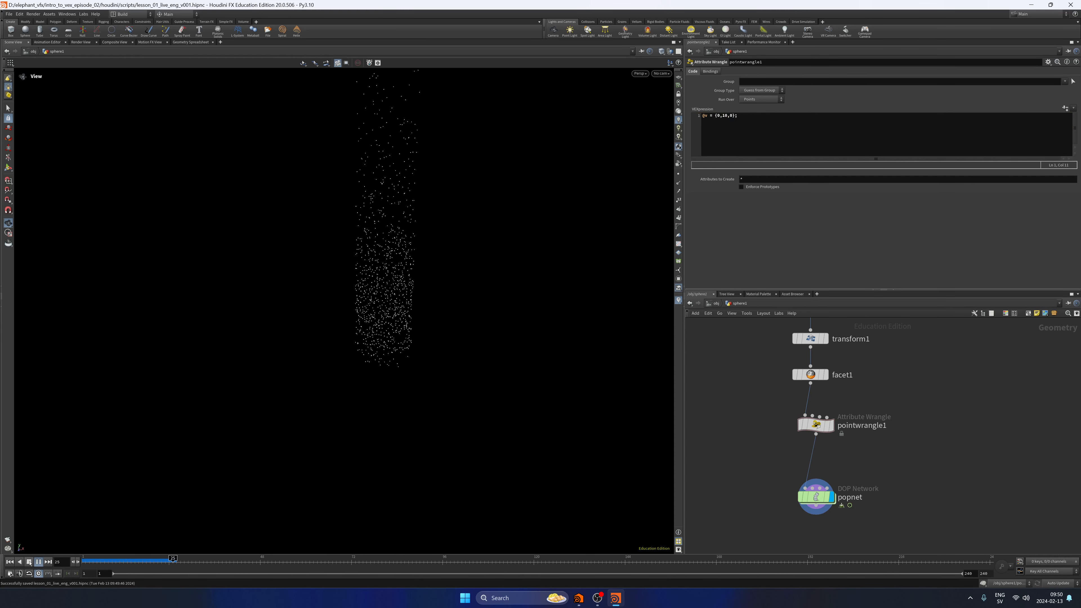
pyautogui.click(9, 561)
# Re-enable gravity1 inside popnet, return to the sphere1 network, and replay the simulation.
pyautogui.click(817, 496)
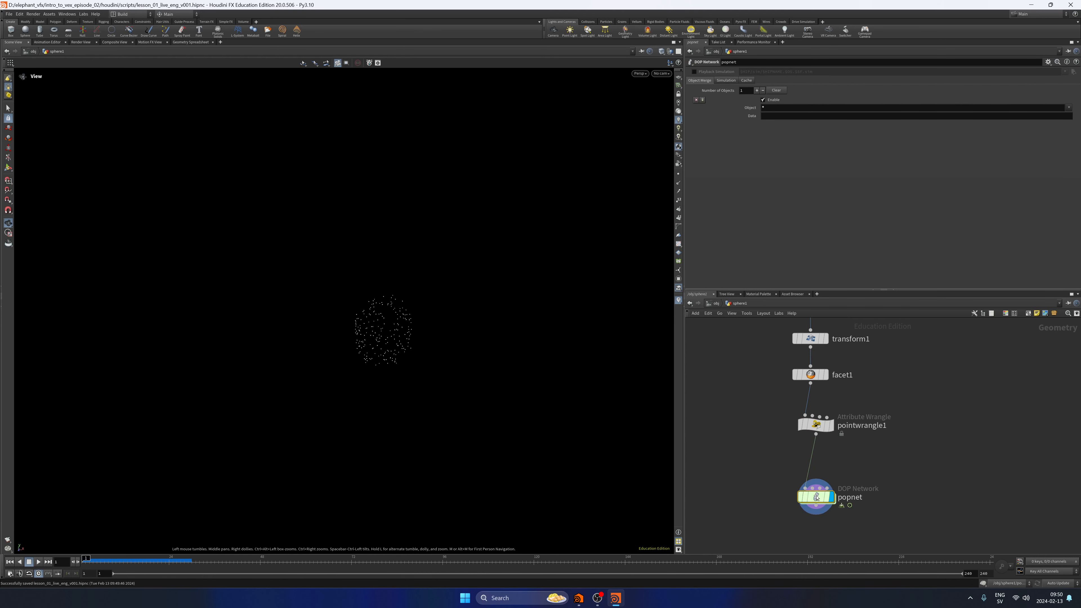
pyautogui.doubleClick(816, 497)
pyautogui.click(737, 303)
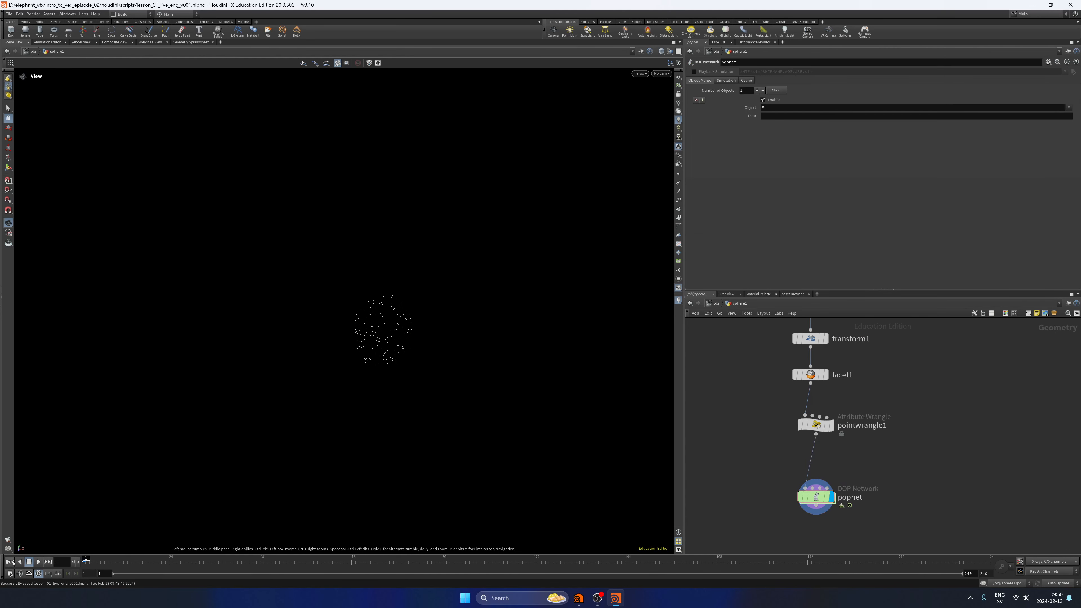
pyautogui.click(39, 562)
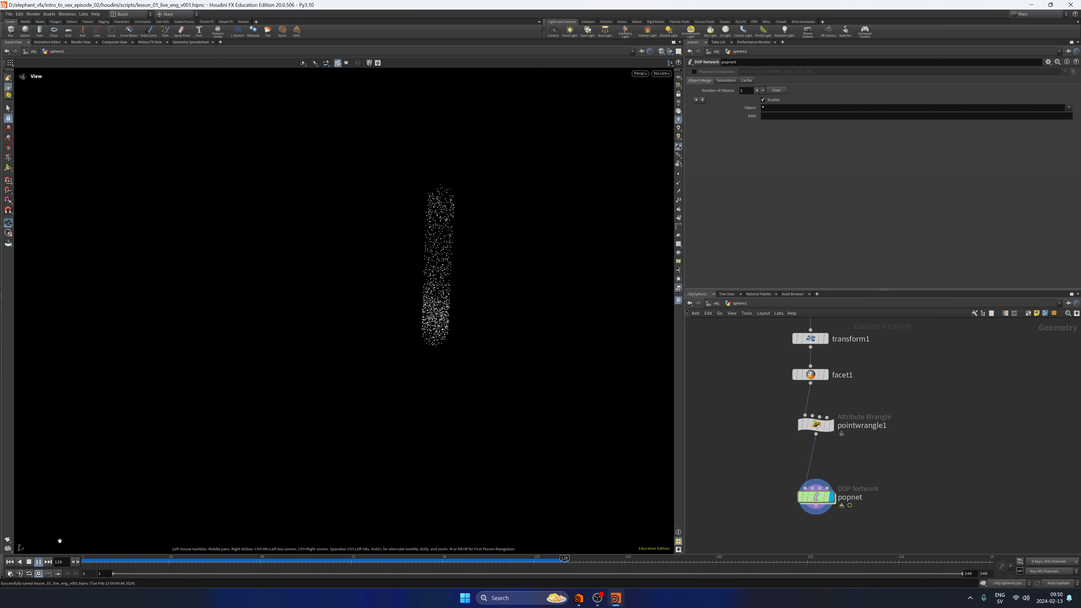
pyautogui.click(11, 562)
# Set pointwrangle1's velocity back to @v = {0,1,0}; and play the simulation with gravity, viewing the particles closer.
pyautogui.click(816, 425)
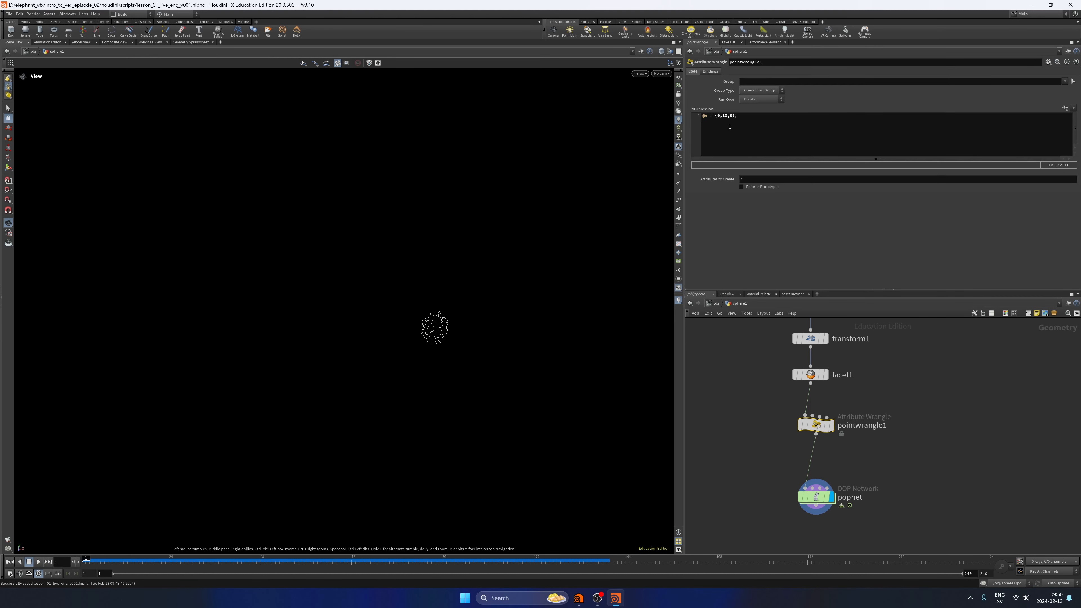
pyautogui.click(716, 147)
pyautogui.click(730, 464)
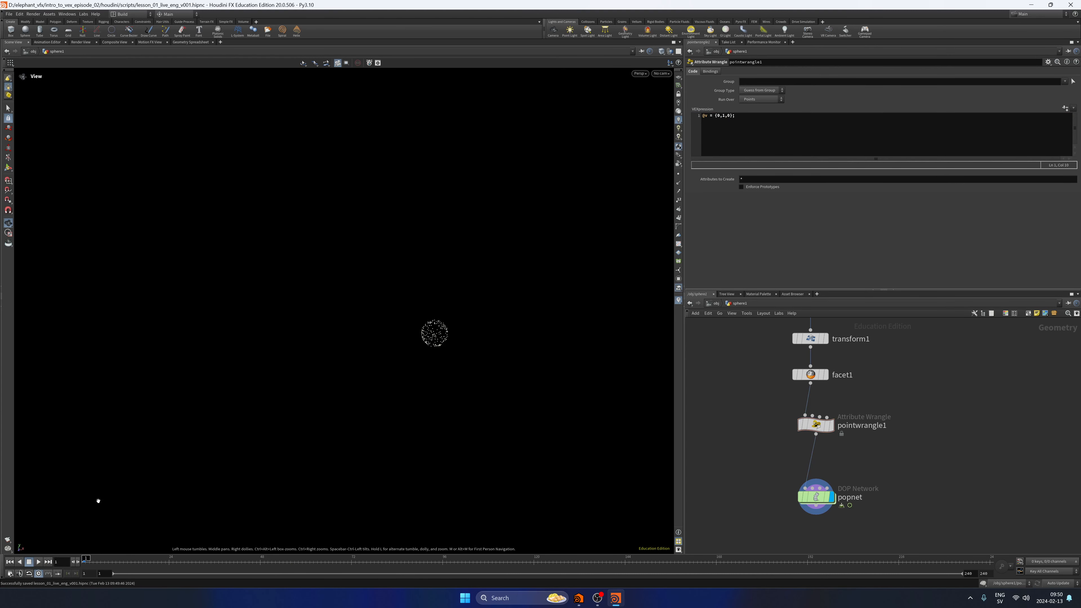
pyautogui.click(40, 562)
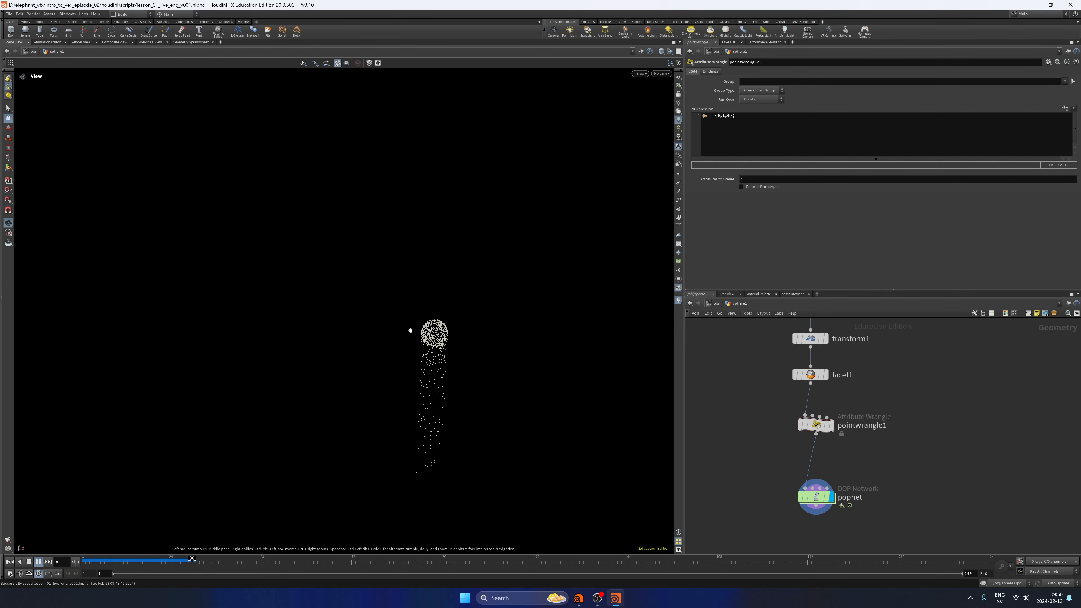
pyautogui.scroll(3, 412, 330)
pyautogui.moveTo(464, 314); pyautogui.dragTo(454, 301, button='middle')
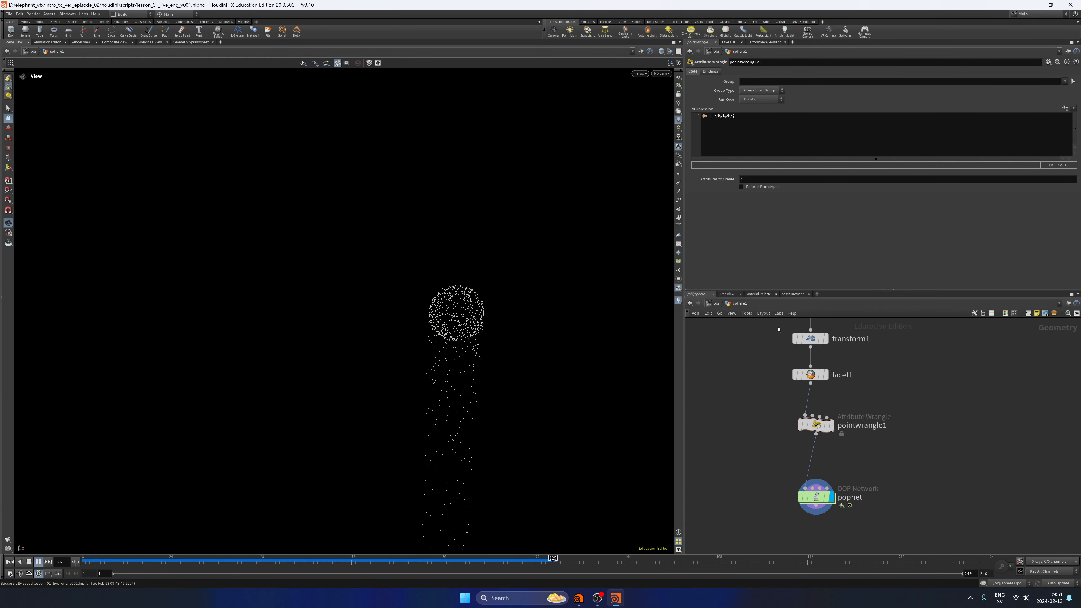
pyautogui.click(725, 120)
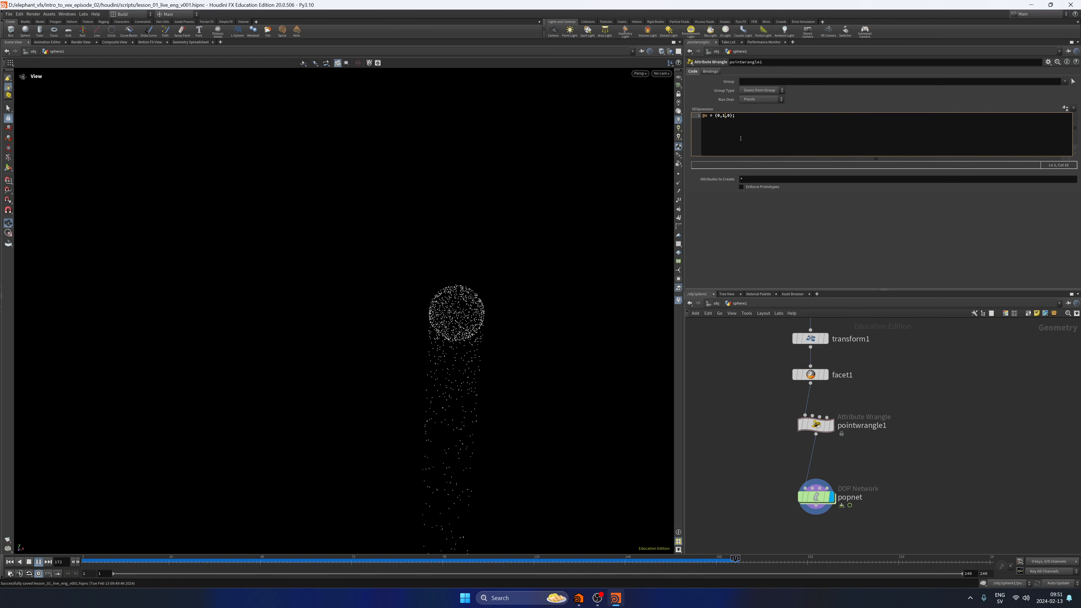
pyautogui.click(10, 562)
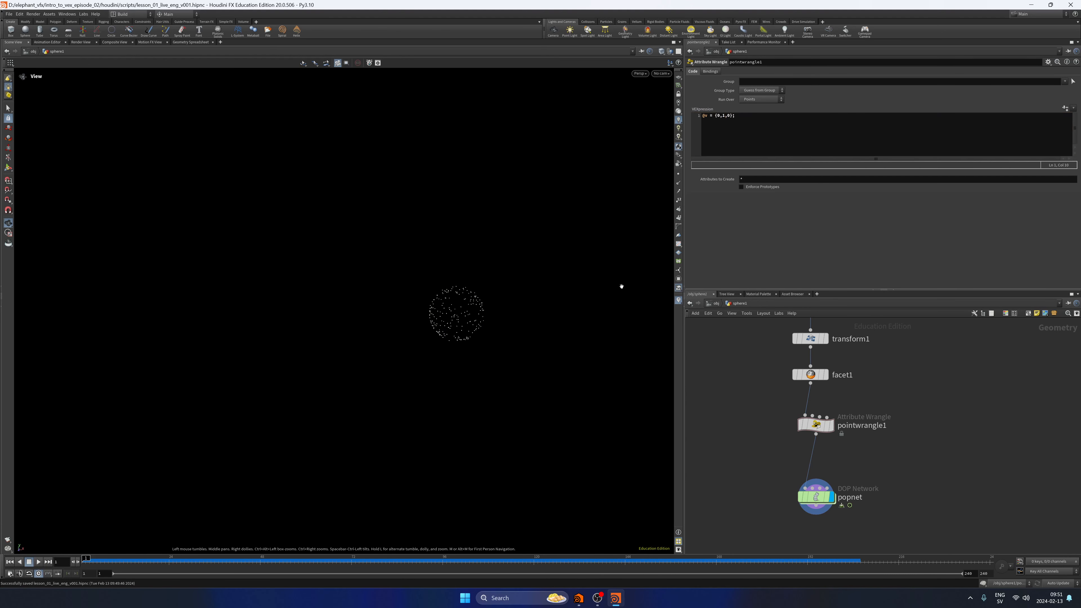
# Bypass gravity1 inside popnet again and select pointwrangle1 in the sphere1 network.
pyautogui.doubleClick(820, 499)
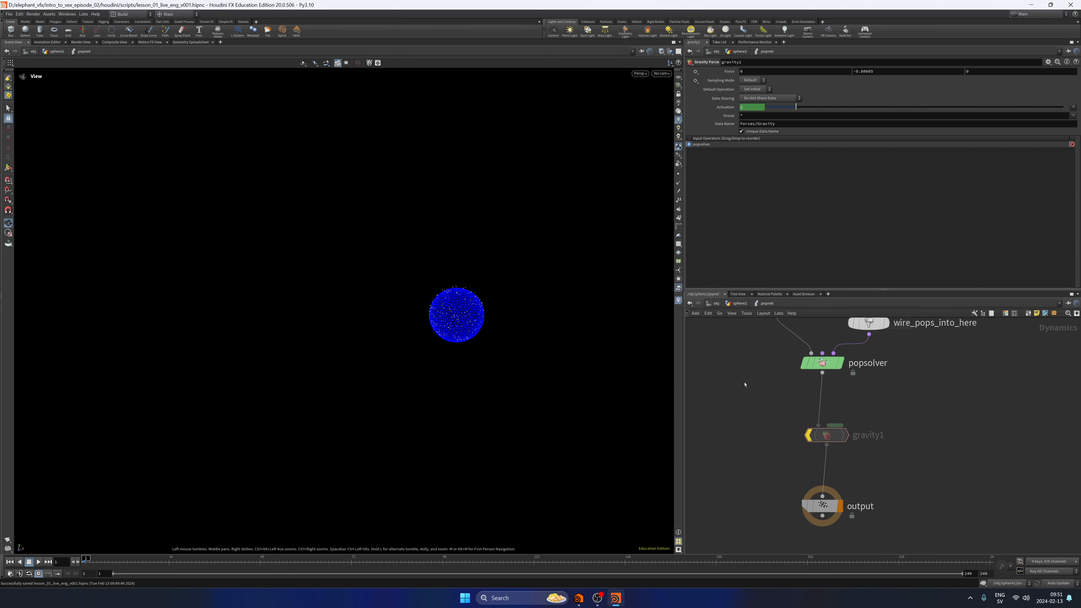
pyautogui.press('u')
pyautogui.click(815, 425)
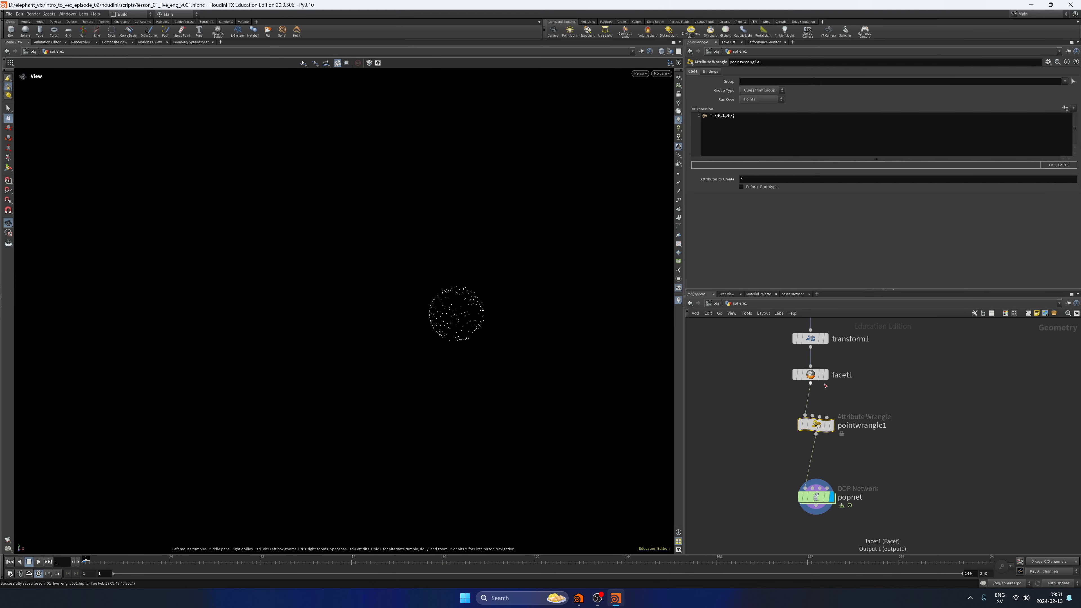
# Display facet1 with point normals shown, inspect them up close, and switch the display to pointwrangle1.
pyautogui.click(810, 375)
pyautogui.click(678, 183)
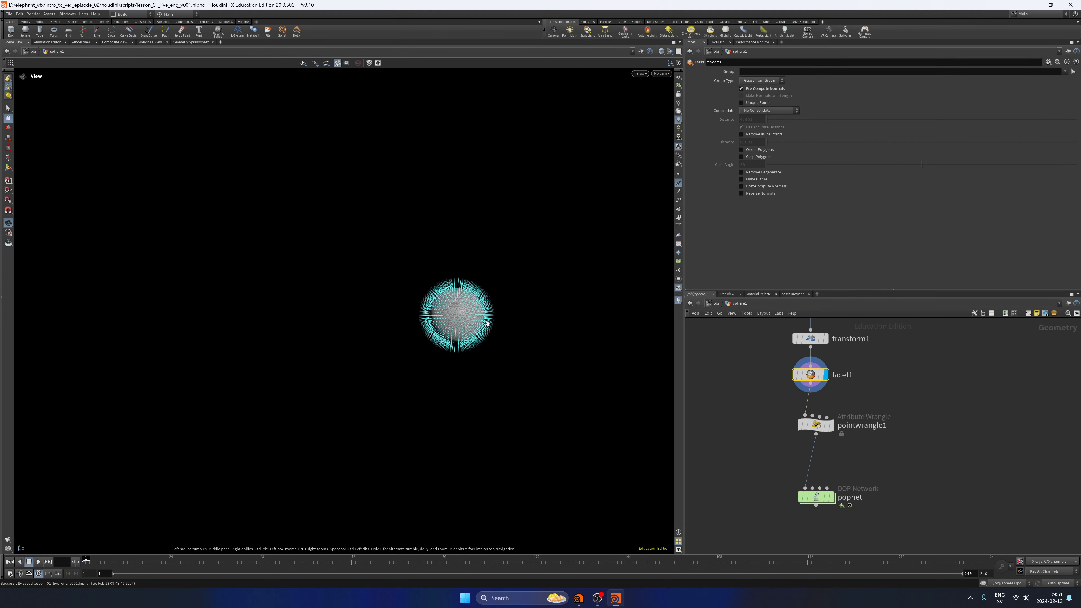
pyautogui.moveTo(508, 312); pyautogui.dragTo(431, 311, button='middle')
pyautogui.scroll(8, 431, 311)
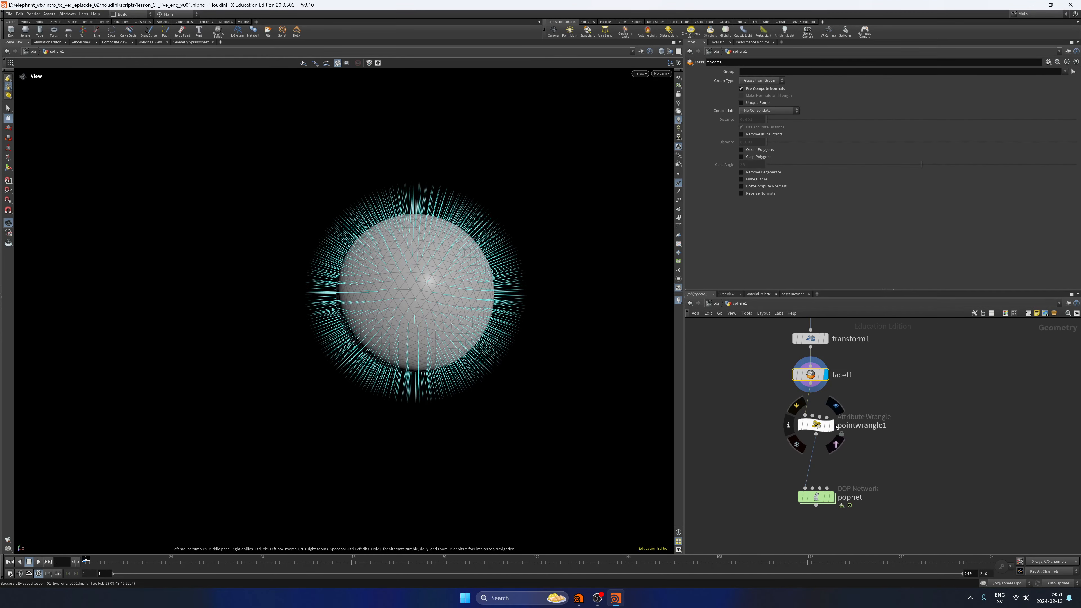
pyautogui.click(816, 425)
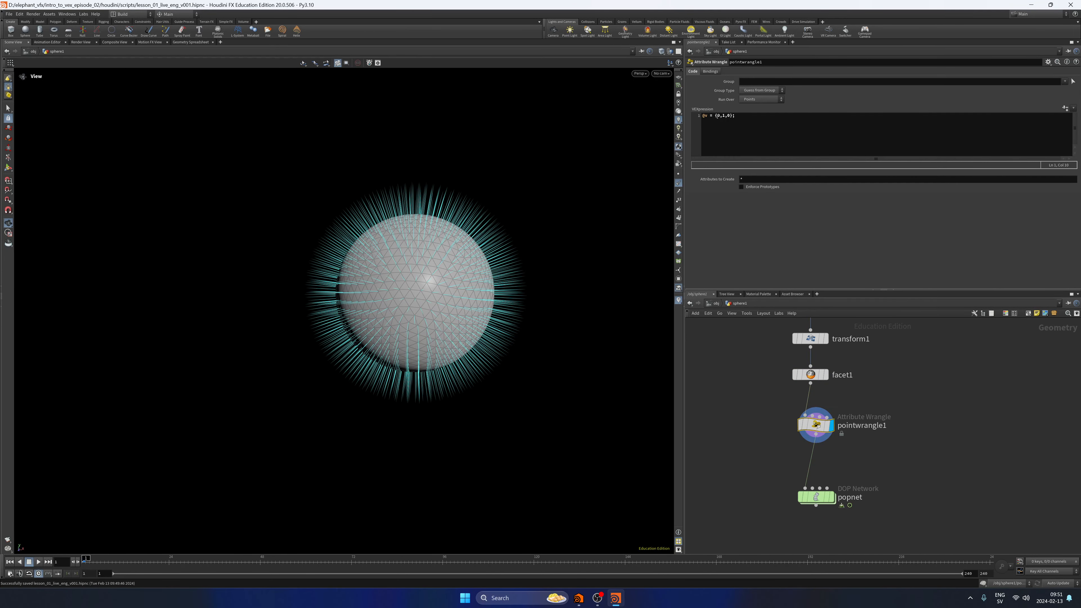
# Change pointwrangle1's velocity expression to @v = @N;, hide the point normals, and inspect the sphere's velocity trails up close.
pyautogui.click(779, 141)
pyautogui.press('BackSpace')
pyautogui.press('BackSpace')
pyautogui.press('BackSpace')
pyautogui.press('BackSpace')
pyautogui.press('BackSpace')
pyautogui.press('BackSpace')
pyautogui.press('BackSpace')
pyautogui.click(678, 183)
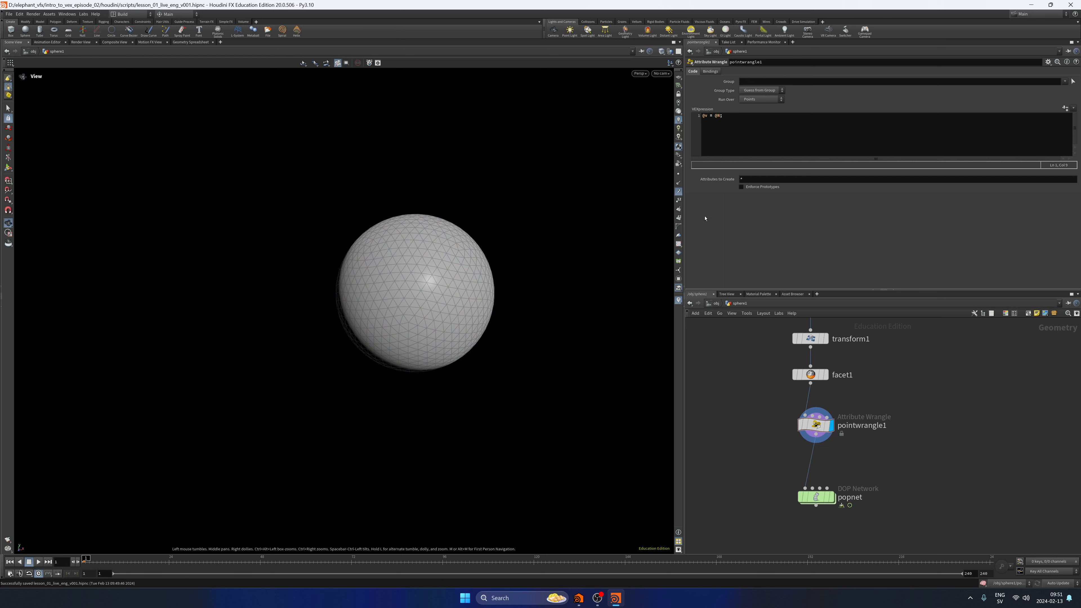
pyautogui.scroll(10, 405, 306)
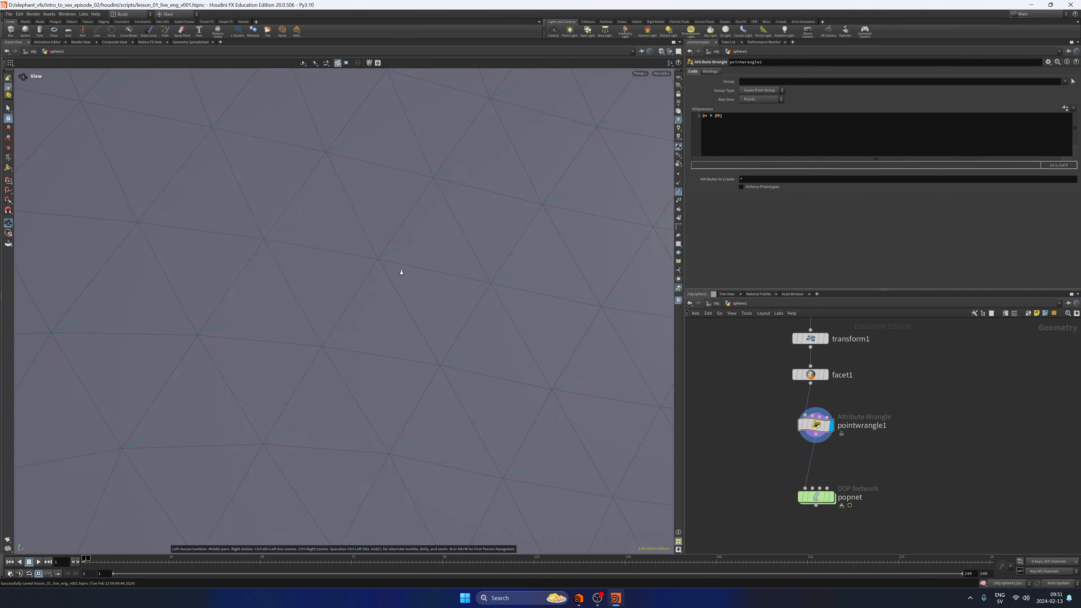
pyautogui.moveTo(401, 272)
pyautogui.mouseDown(button='right')
pyautogui.moveTo(375, 273)
pyautogui.moveTo(413, 259)
pyautogui.mouseUp(button='right')
pyautogui.scroll(-10, 386, 297)
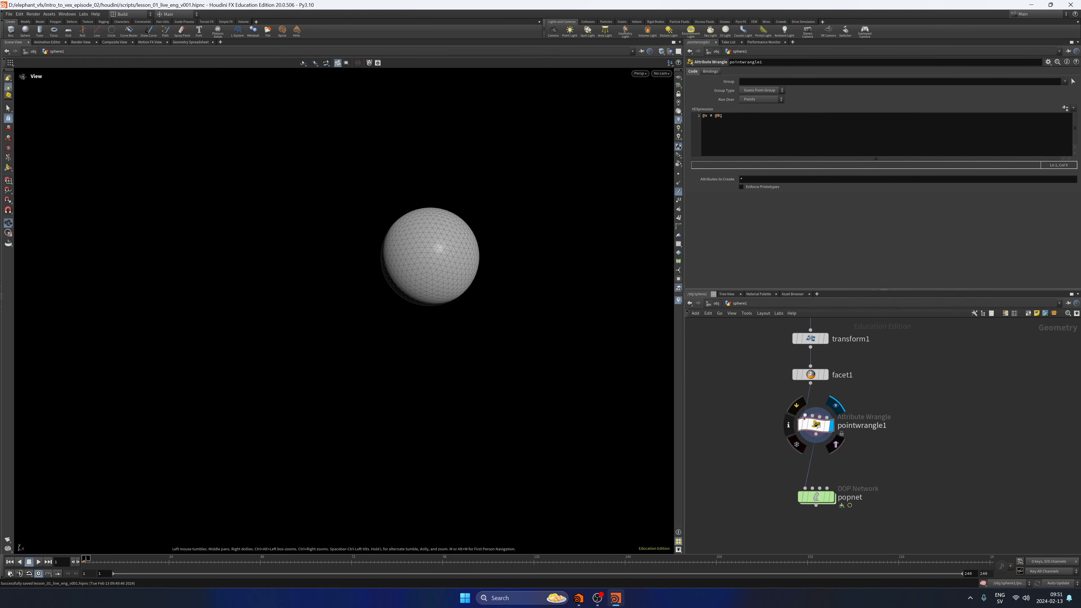
# Display facet1 and briefly show its point normals to compare them with the velocity trails.
pyautogui.moveTo(822, 378)
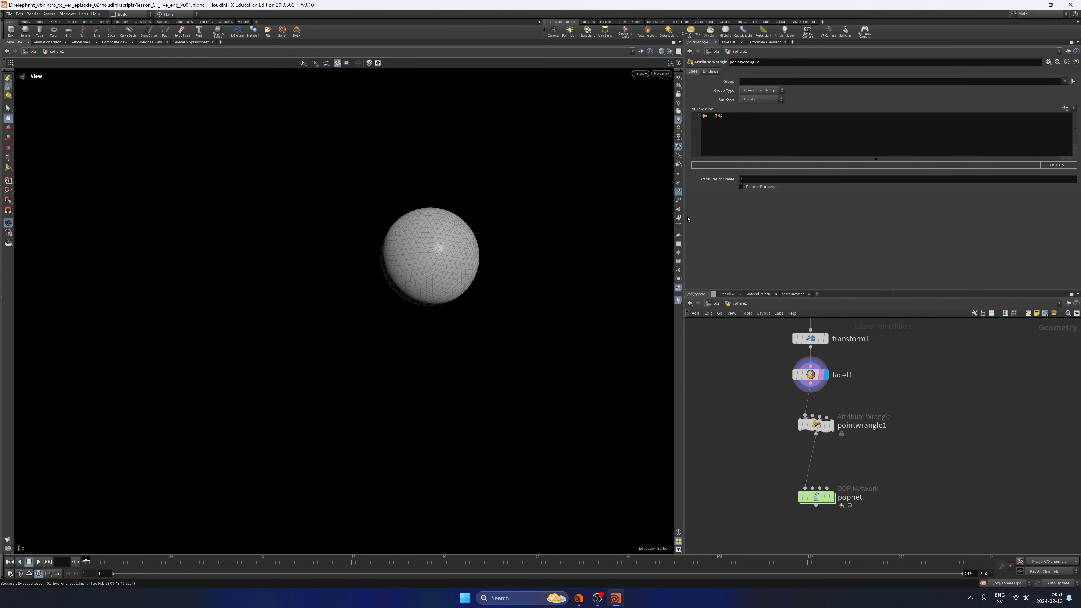
pyautogui.click(679, 183)
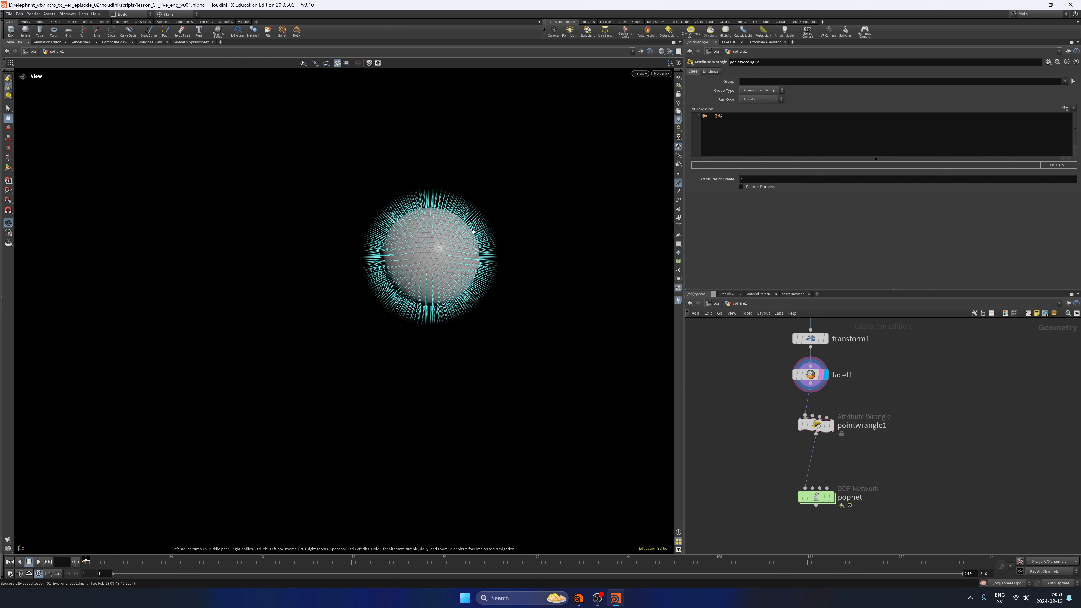
pyautogui.click(678, 183)
# Display popnet and play the simulation from the first frame, then replay it to watch the normal-driven velocity.
pyautogui.moveTo(877, 465); pyautogui.dragTo(876, 424, button='middle')
pyautogui.click(828, 457)
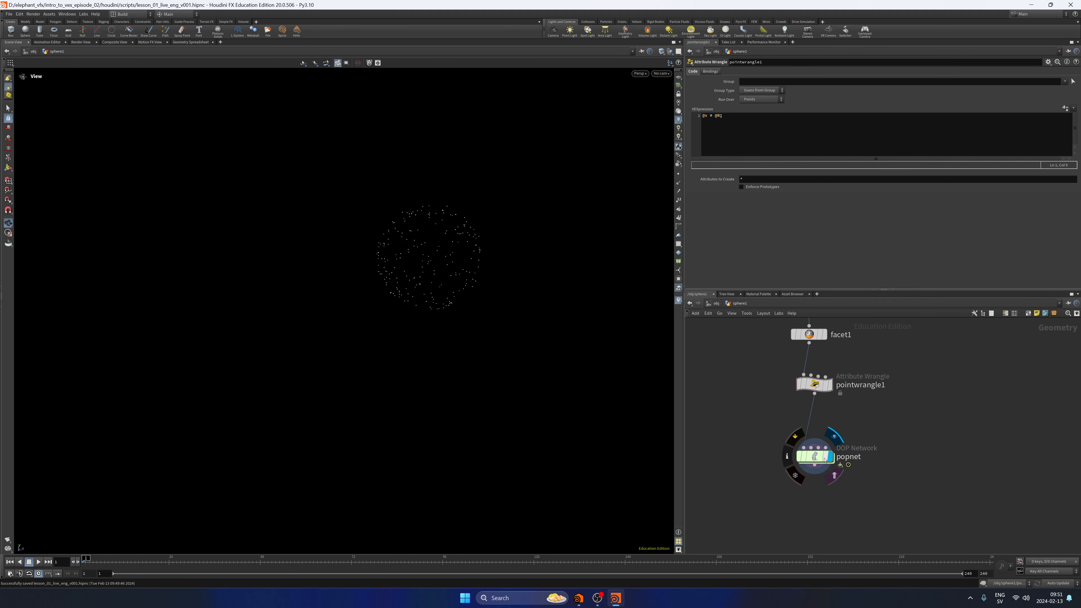
pyautogui.moveTo(400, 295); pyautogui.dragTo(413, 251)
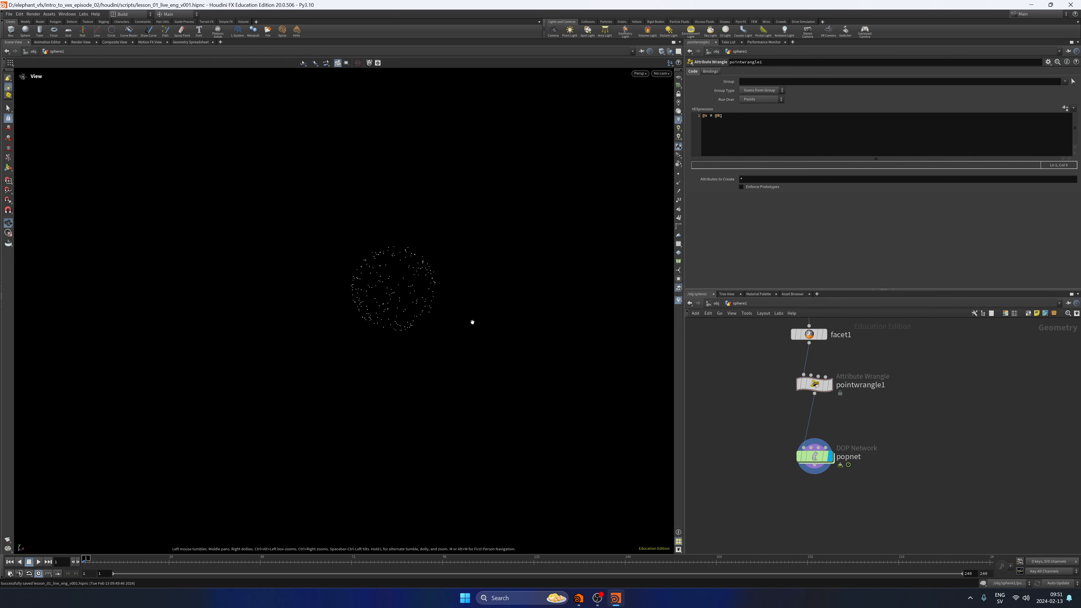
pyautogui.click(39, 562)
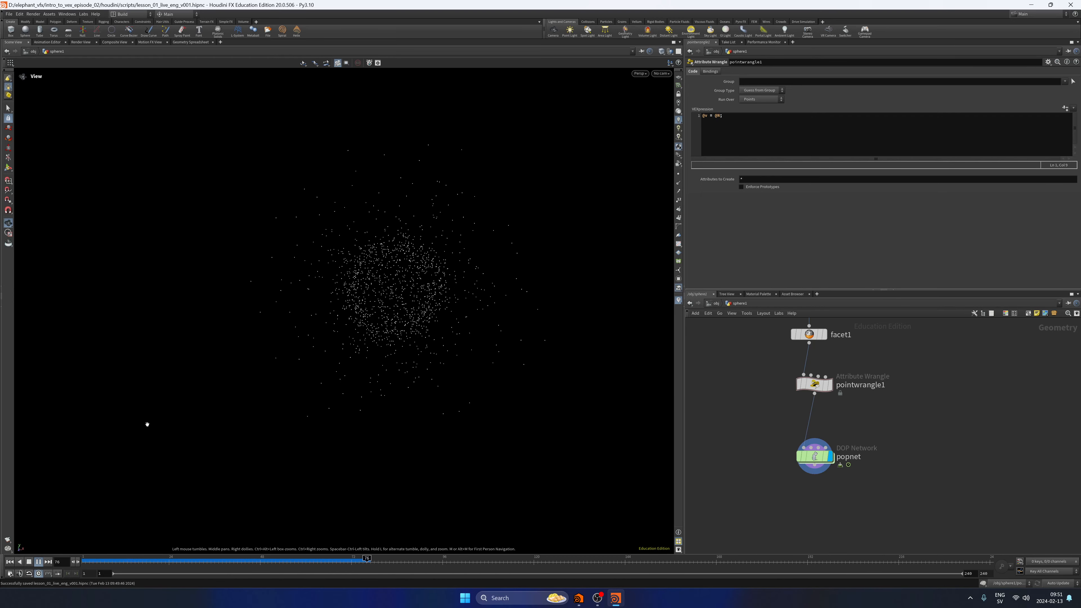
pyautogui.click(29, 562)
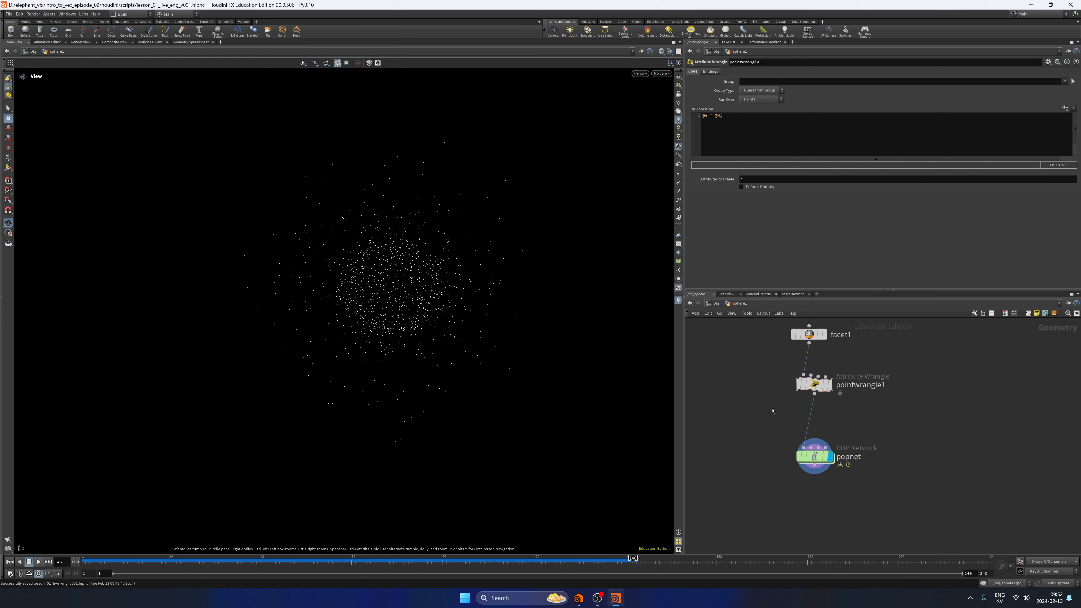
pyautogui.moveTo(761, 409); pyautogui.dragTo(848, 367)
pyautogui.click(9, 561)
pyautogui.click(38, 562)
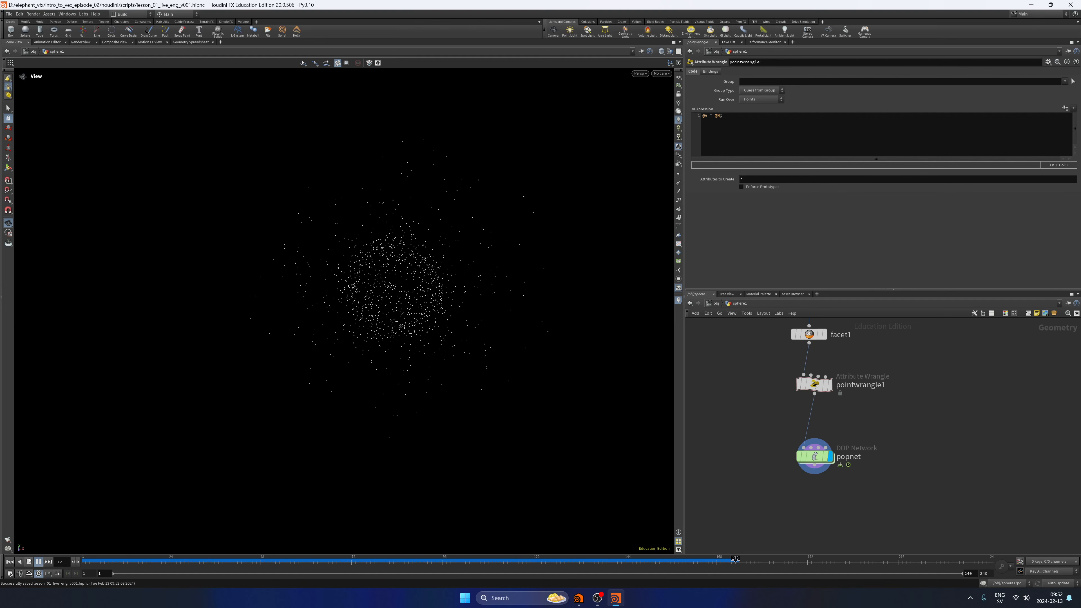
pyautogui.click(30, 562)
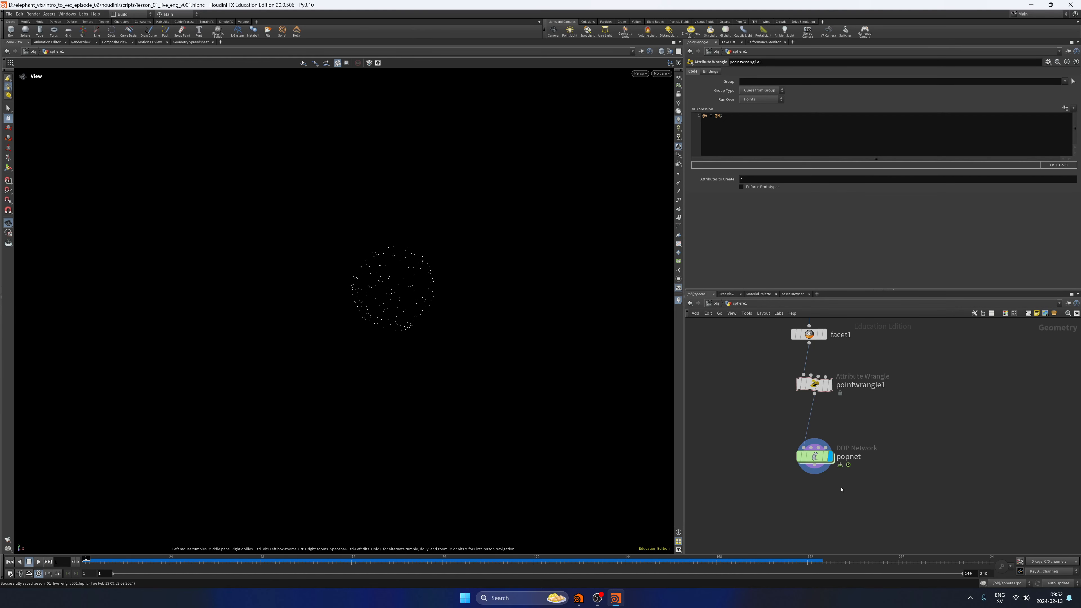
# Re-enable gravity1 inside popnet, play the simulation from the sphere1 network, and rewind to the first frame.
pyautogui.moveTo(758, 511); pyautogui.dragTo(870, 429)
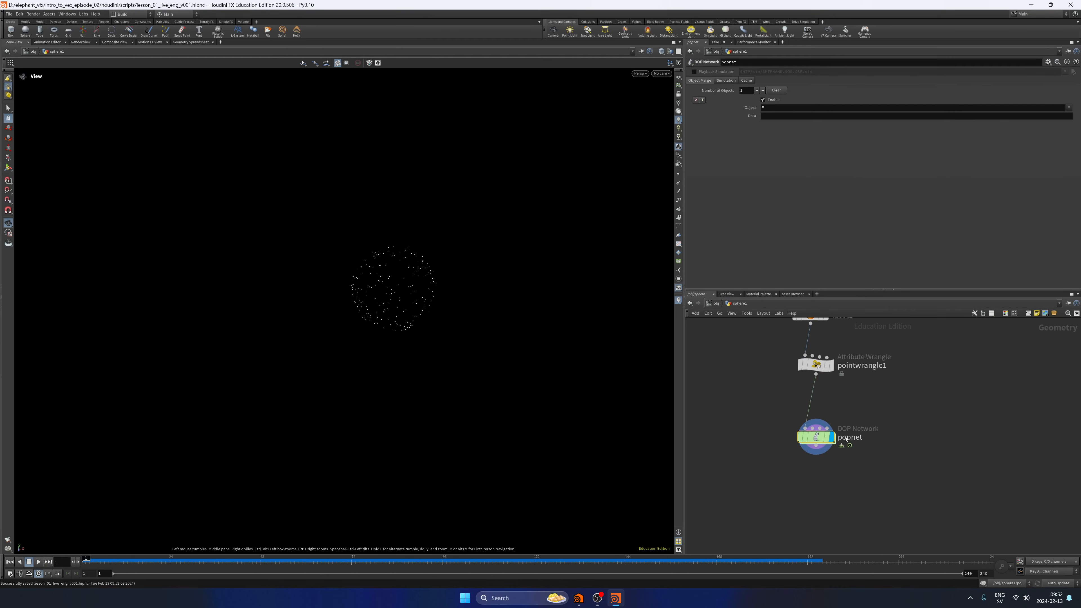
pyautogui.doubleClick(818, 439)
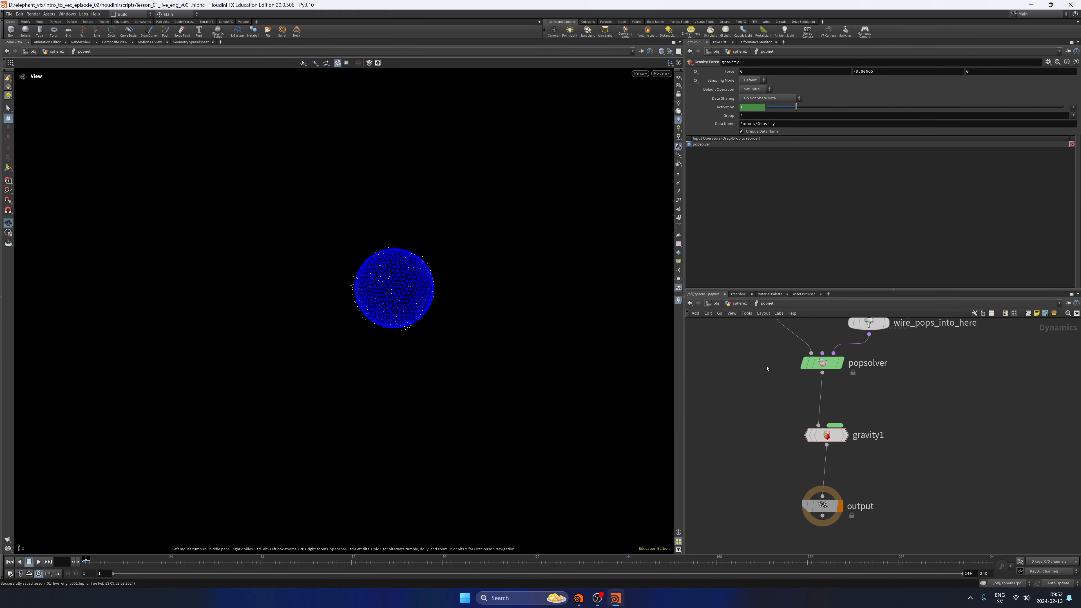
pyautogui.press('u')
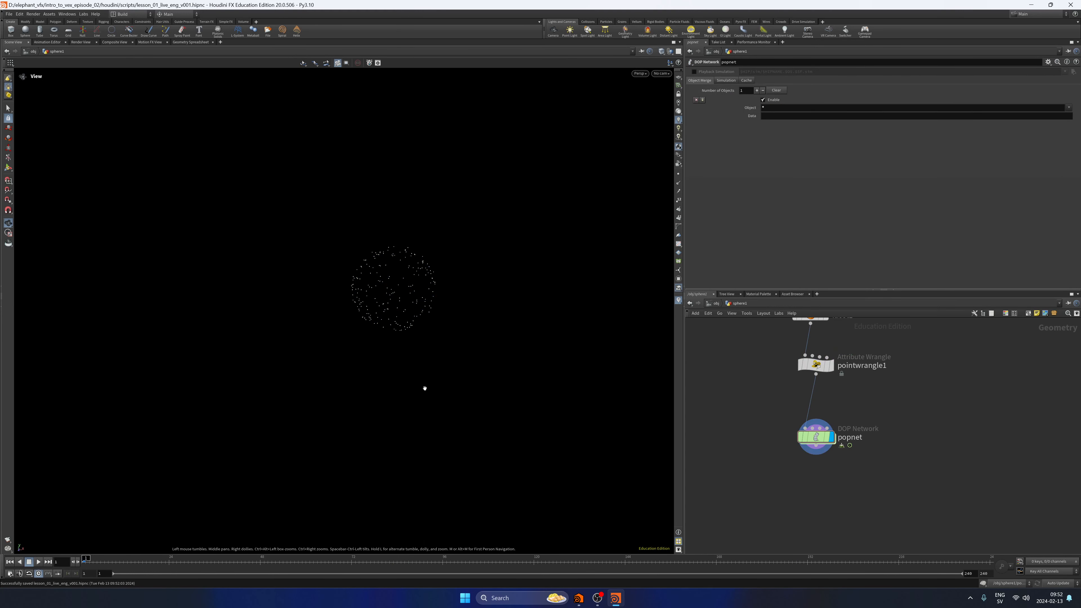
pyautogui.click(38, 561)
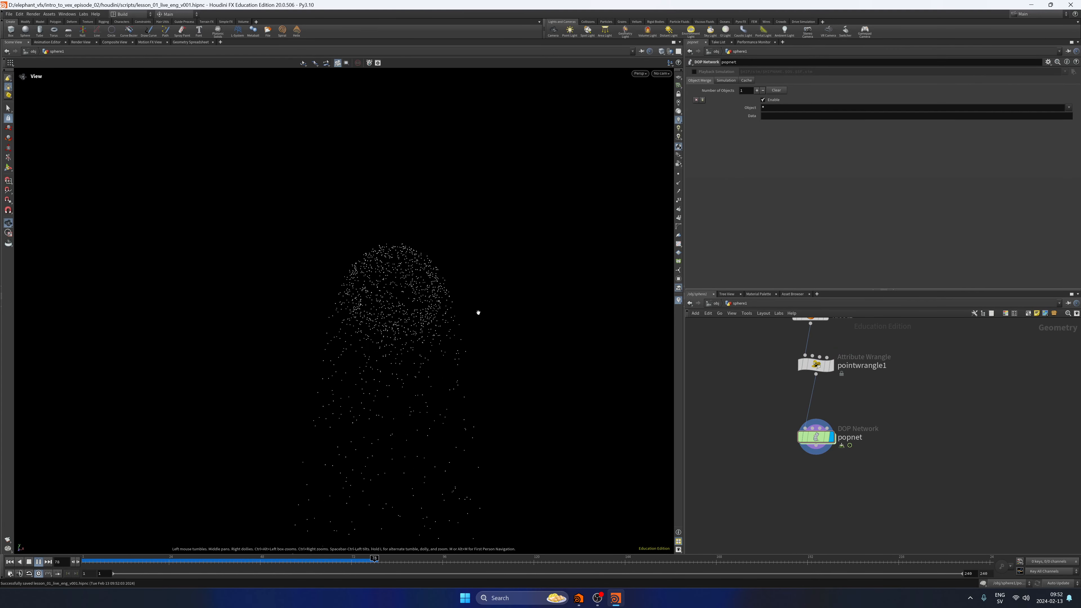
pyautogui.scroll(-5, 478, 311)
pyautogui.moveTo(478, 311); pyautogui.dragTo(435, 219, button='middle')
pyautogui.moveTo(379, 283); pyautogui.dragTo(388, 234, button='middle')
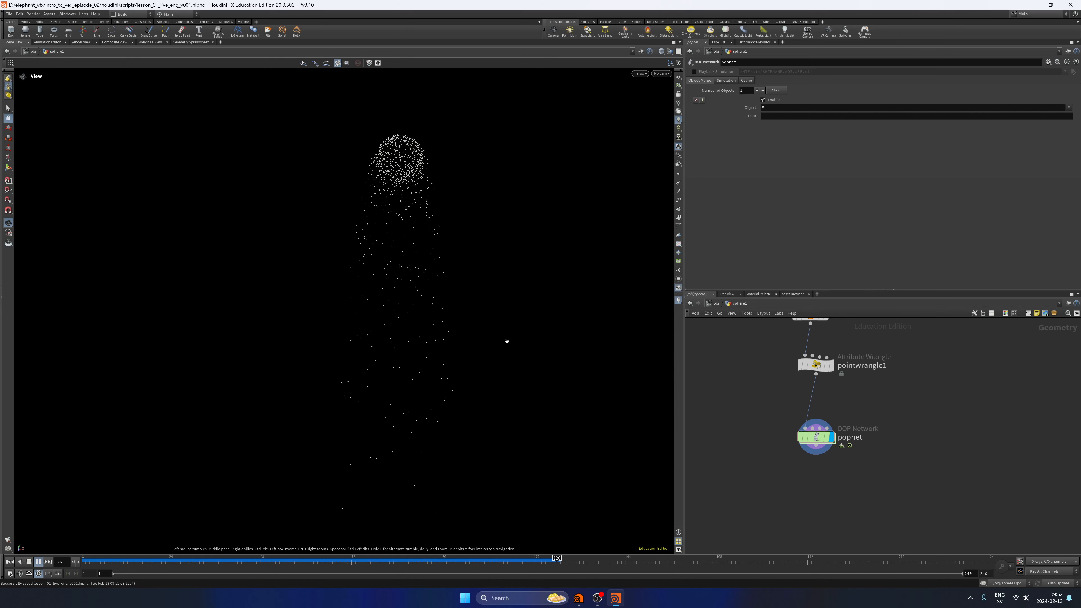
pyautogui.click(29, 562)
pyautogui.click(11, 562)
# Bypass gravity1 inside popnet and return to the sphere1 network.
pyautogui.moveTo(405, 204); pyautogui.dragTo(426, 309, button='middle')
pyautogui.doubleClick(811, 438)
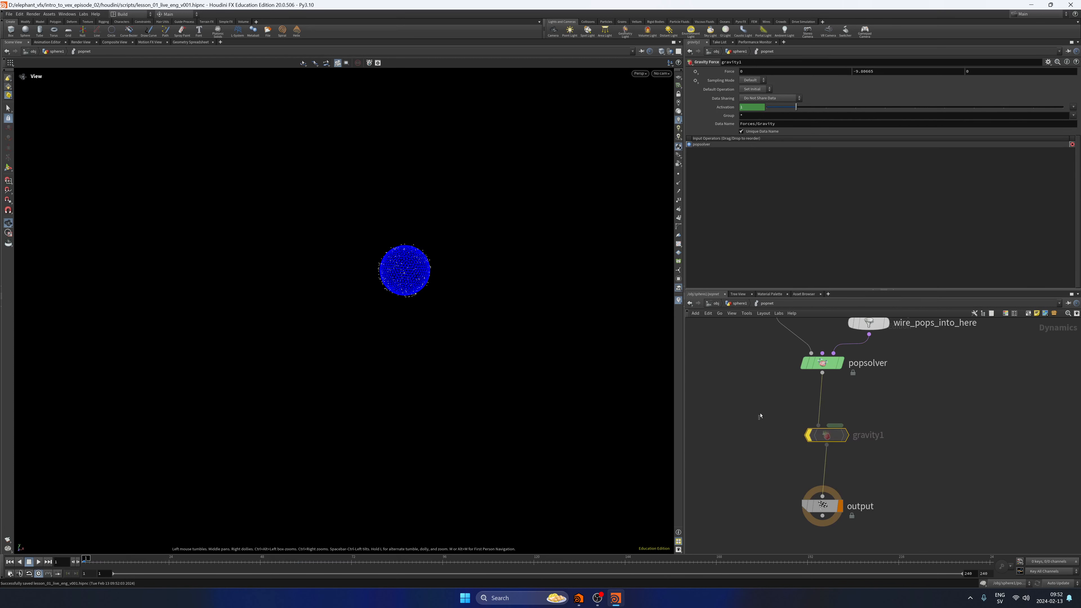
pyautogui.press('u')
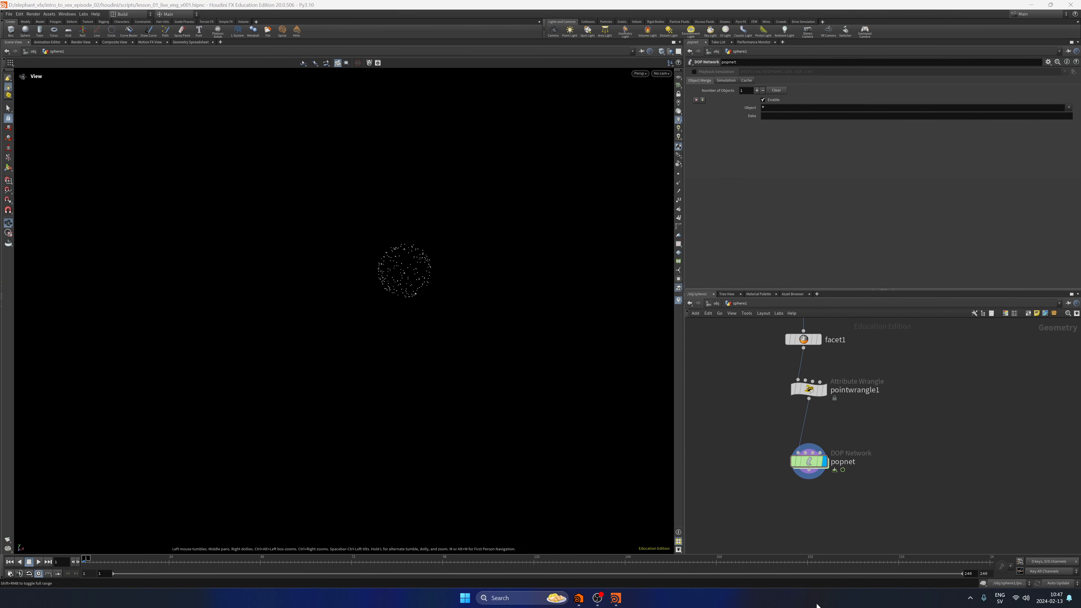
# Replay the simulation without gravity and bring up pointwrangle1's velocity code.
pyautogui.click(814, 461)
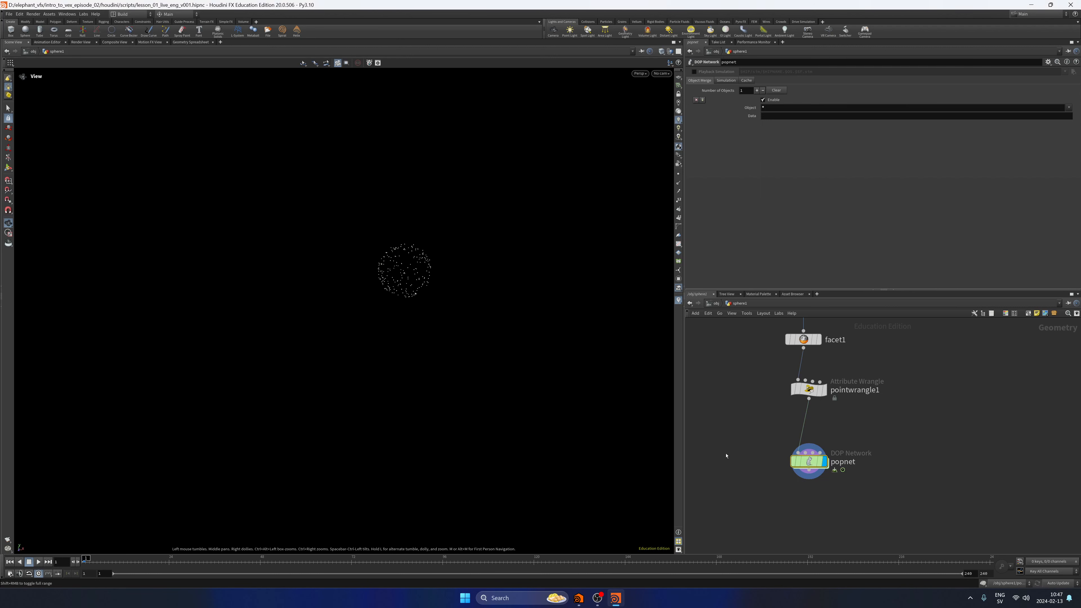
pyautogui.click(38, 561)
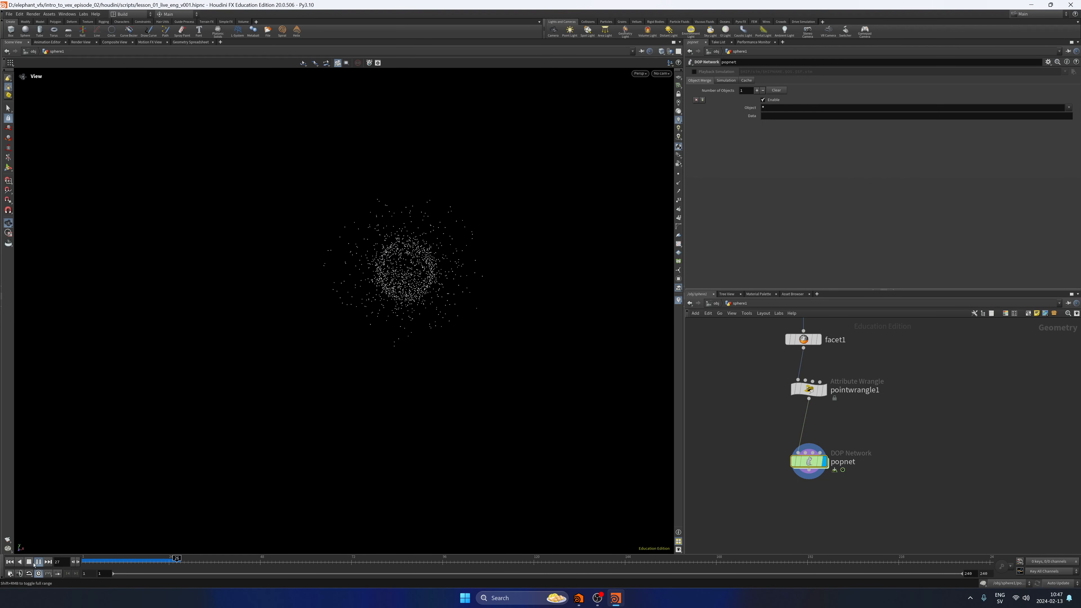
pyautogui.click(29, 562)
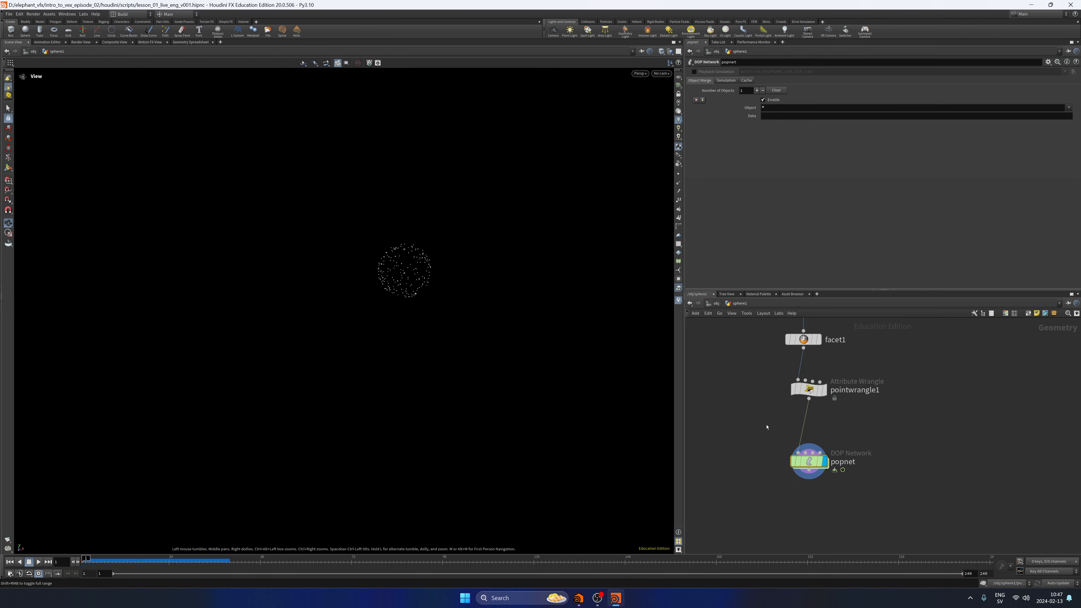
pyautogui.click(808, 389)
pyautogui.click(737, 119)
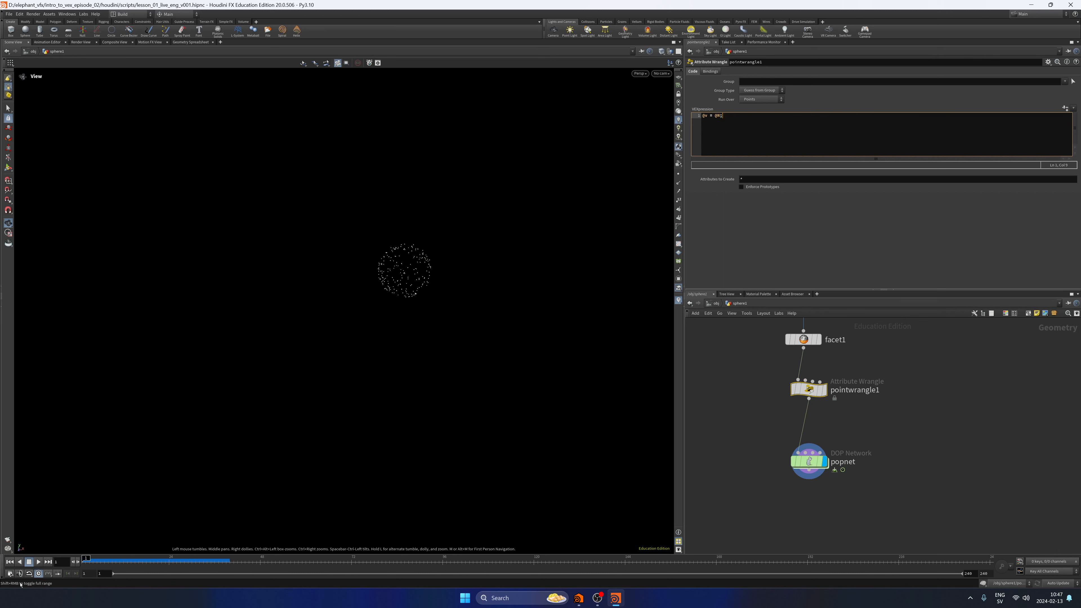
pyautogui.click(38, 563)
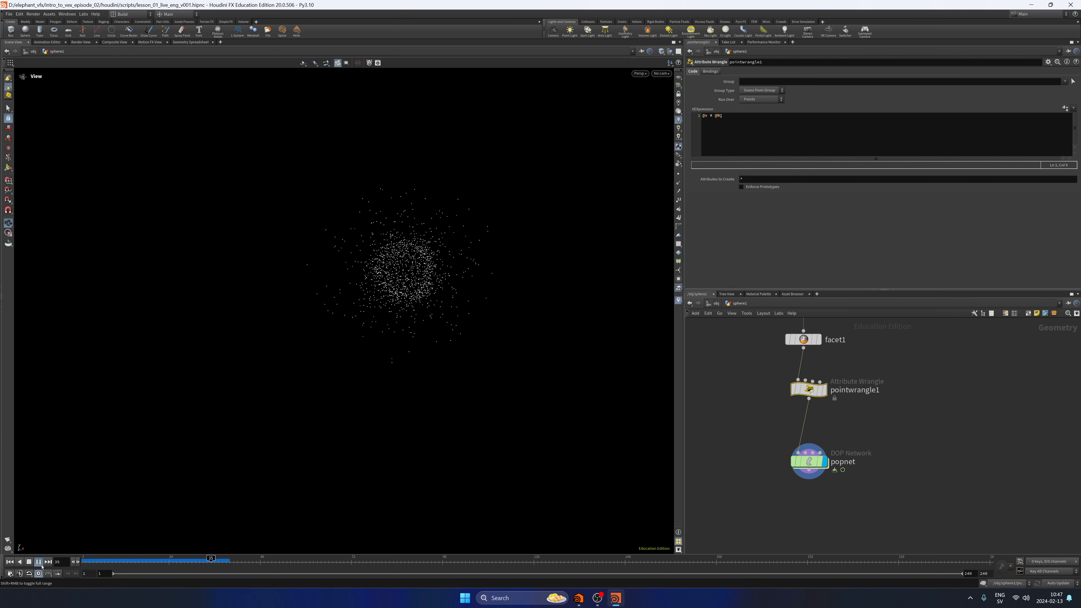
pyautogui.click(10, 562)
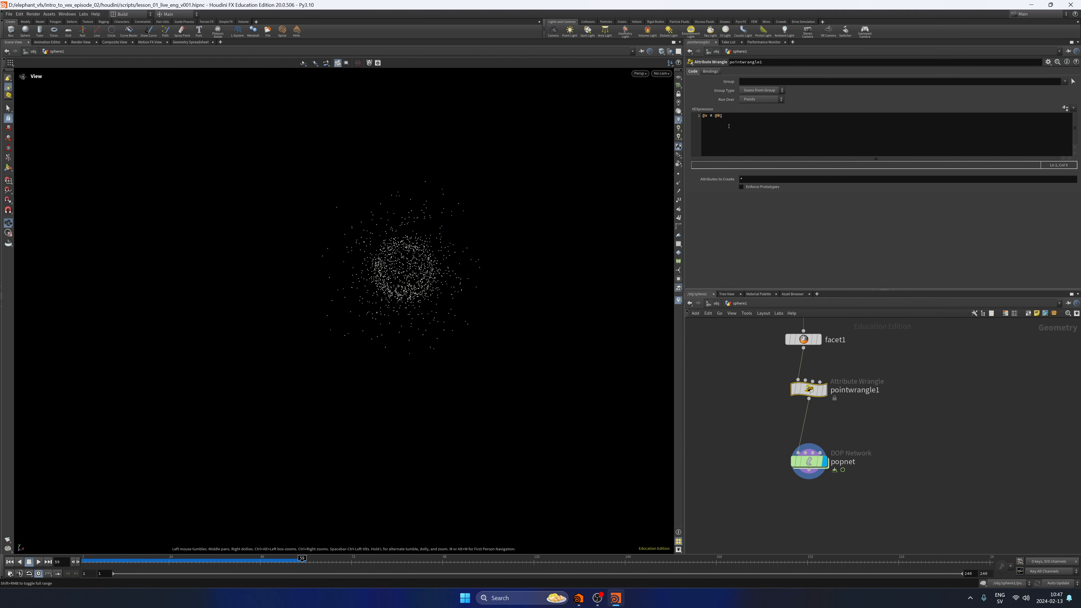
# Insert @N *= chf("multi"); above the velocity line in pointwrangle1 and create the Multi channel parameter.
pyautogui.click(754, 129)
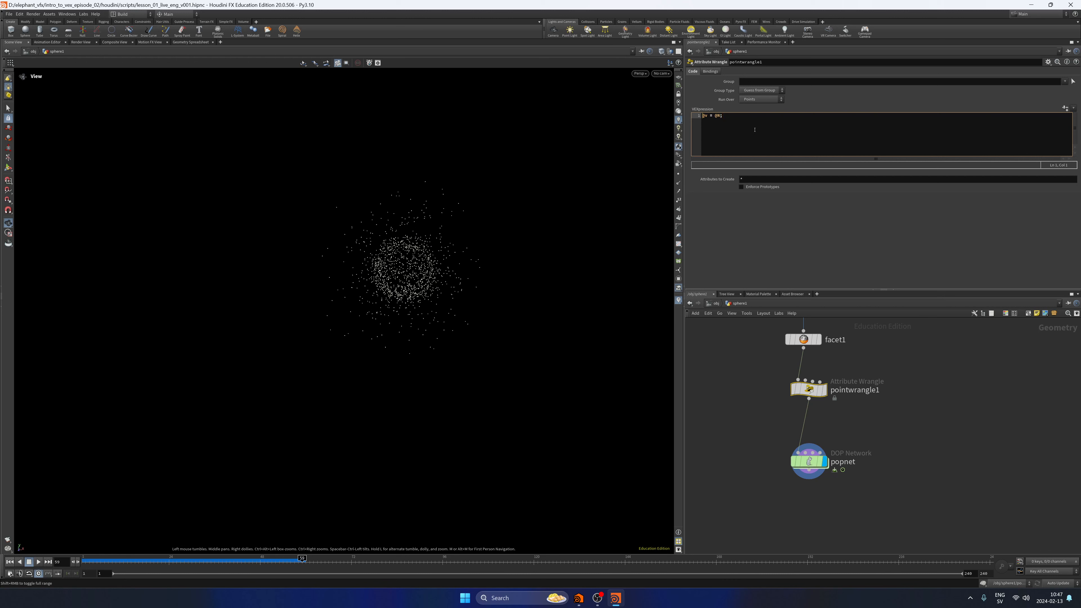
pyautogui.press('Return')
pyautogui.press('Up')
pyautogui.moveTo(714, 123); pyautogui.dragTo(727, 123)
pyautogui.press('Up')
pyautogui.click(930, 410)
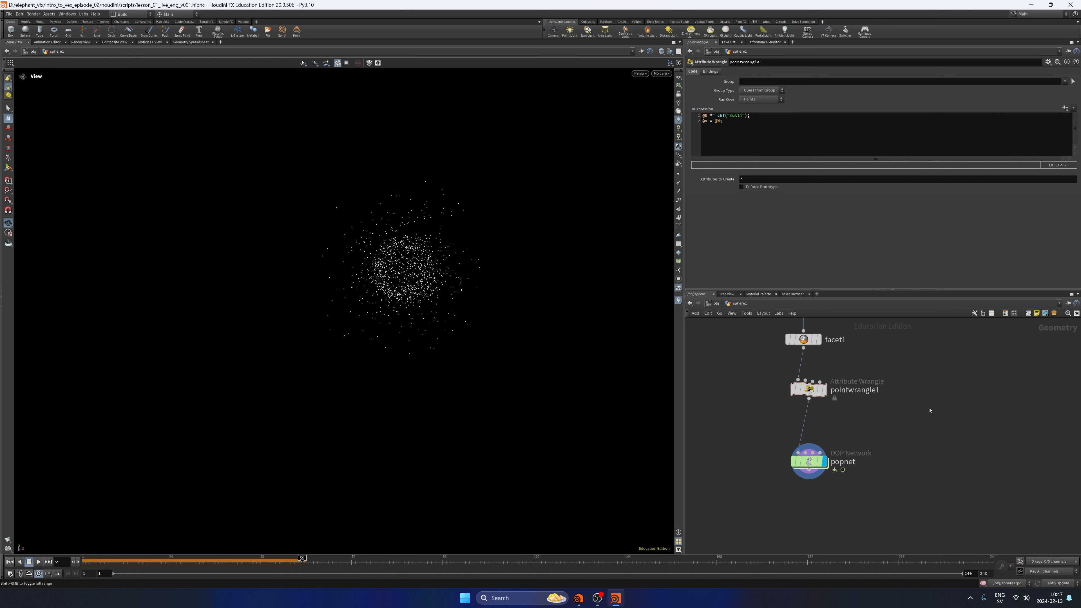
pyautogui.click(1065, 108)
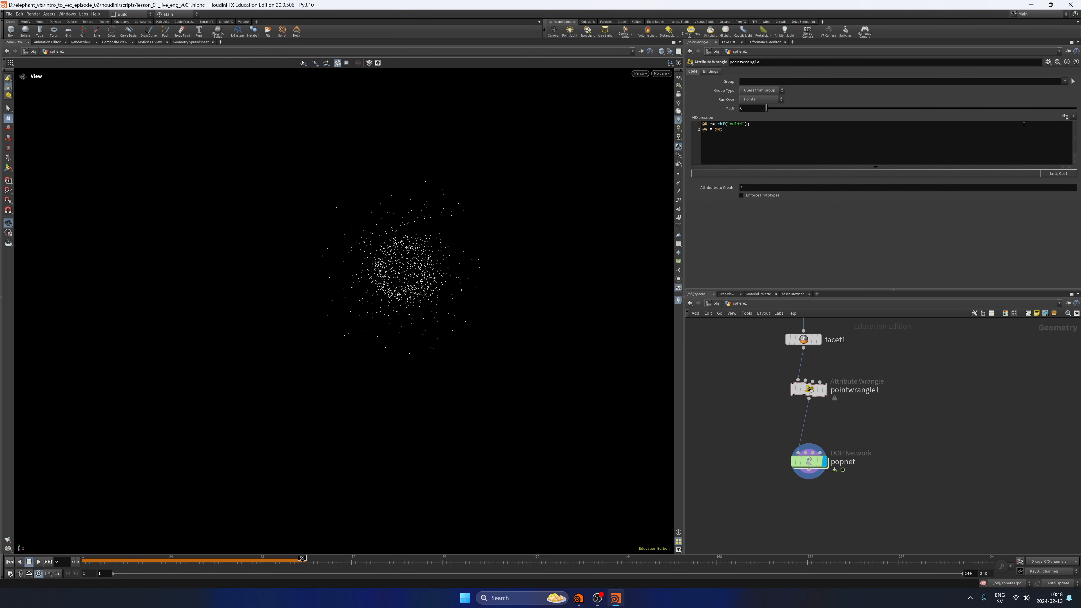
# Set pointwrangle1's Multi to 5, play the simulation from the first frame, and show the particles' velocity trails.
pyautogui.click(9, 562)
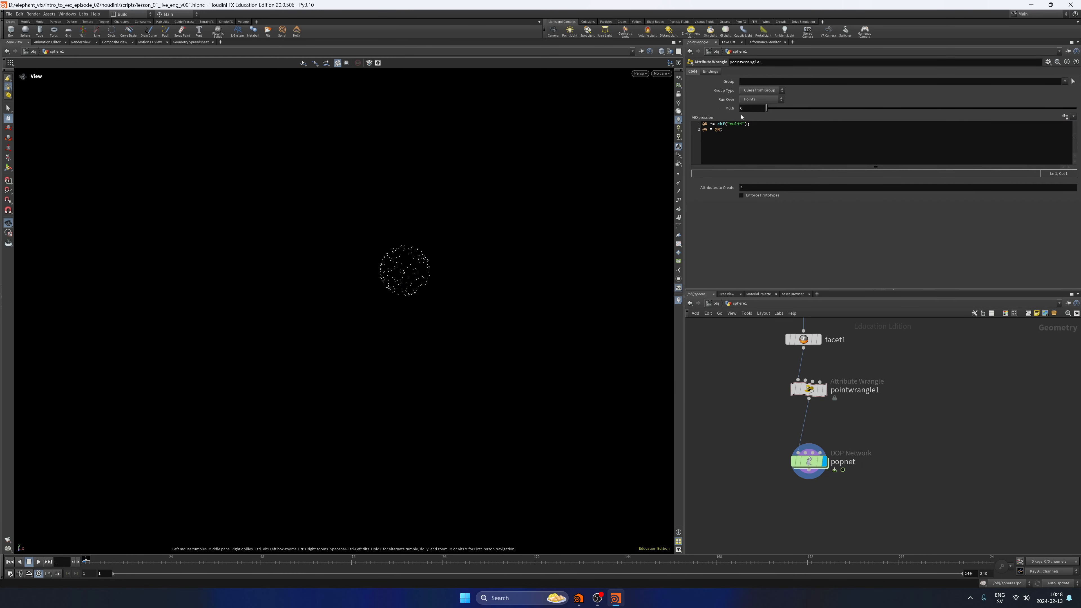
pyautogui.moveTo(745, 109); pyautogui.dragTo(729, 117)
pyautogui.press('Return')
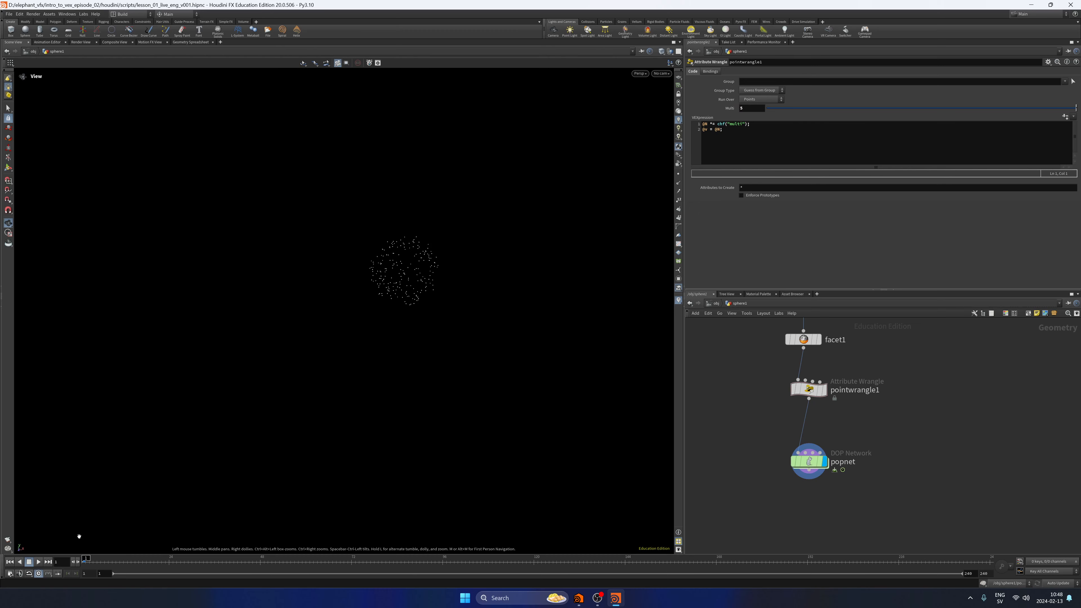
pyautogui.click(38, 561)
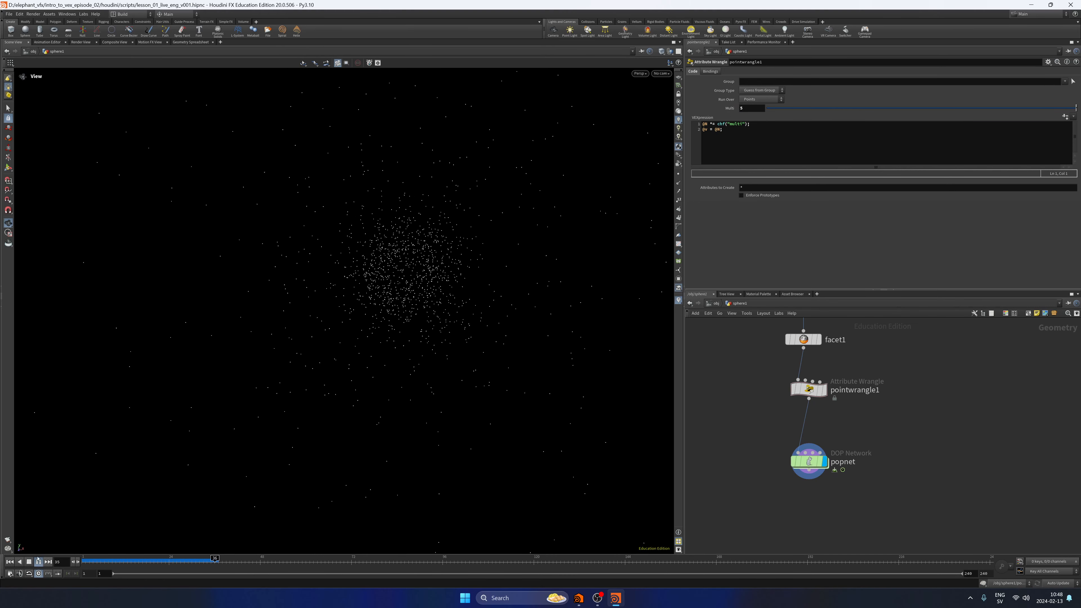
pyautogui.click(678, 192)
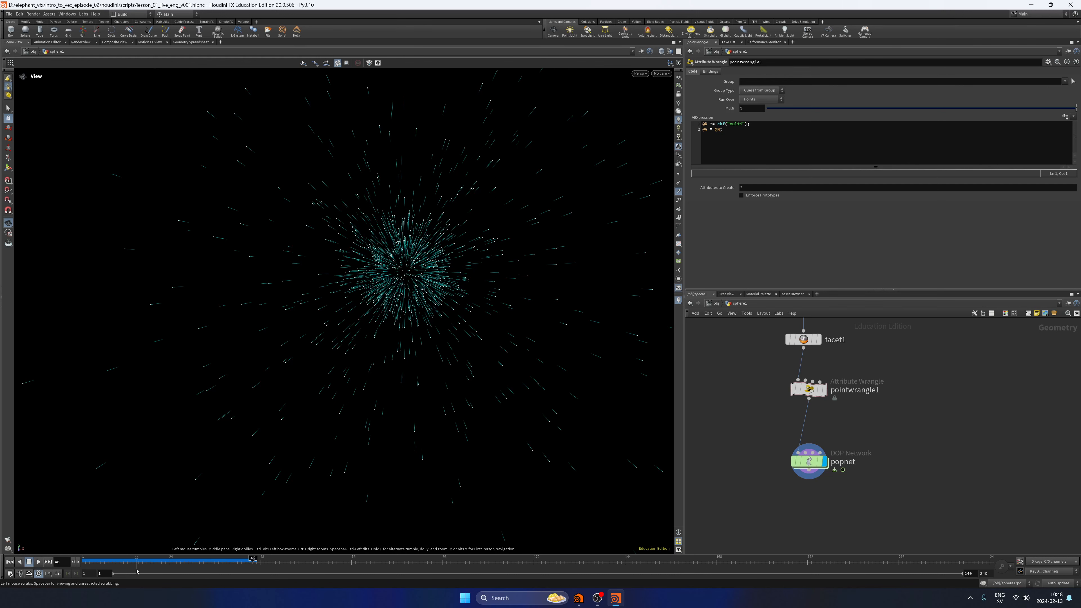
# Set pointwrangle1's Multi to 10 and play the simulation again from the first frame.
pyautogui.hotkey('ctrl', 'Up')
pyautogui.moveTo(747, 109); pyautogui.dragTo(721, 115)
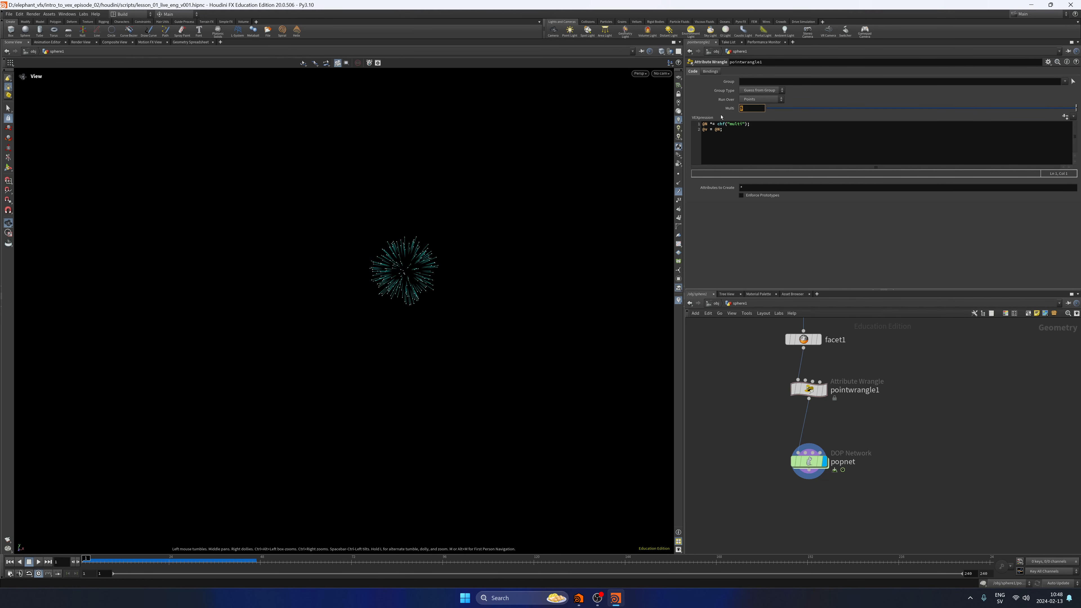
pyautogui.write('10')
pyautogui.press('Return')
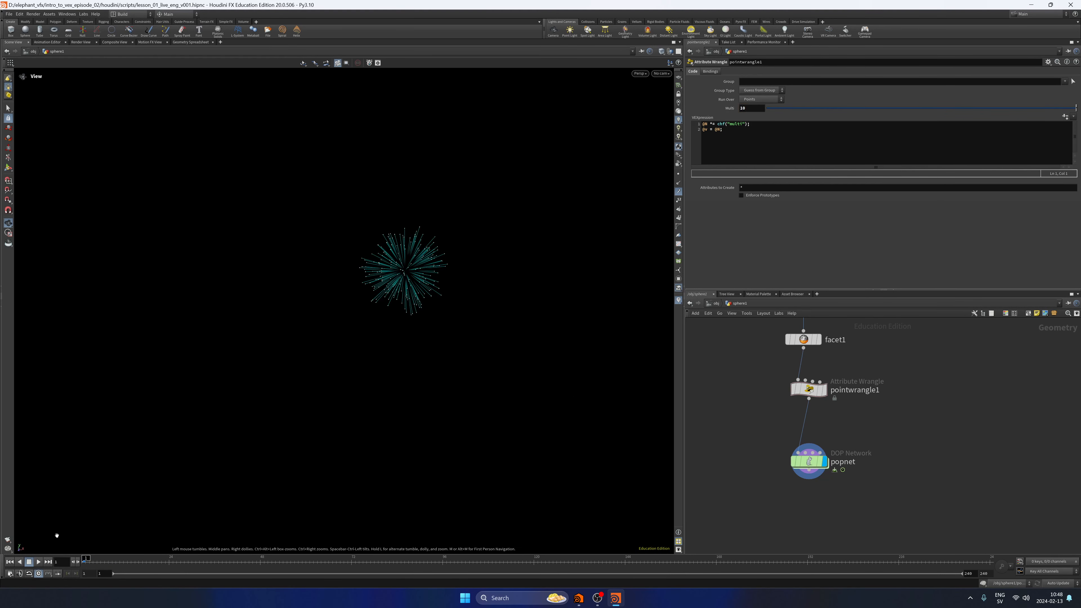
pyautogui.click(38, 562)
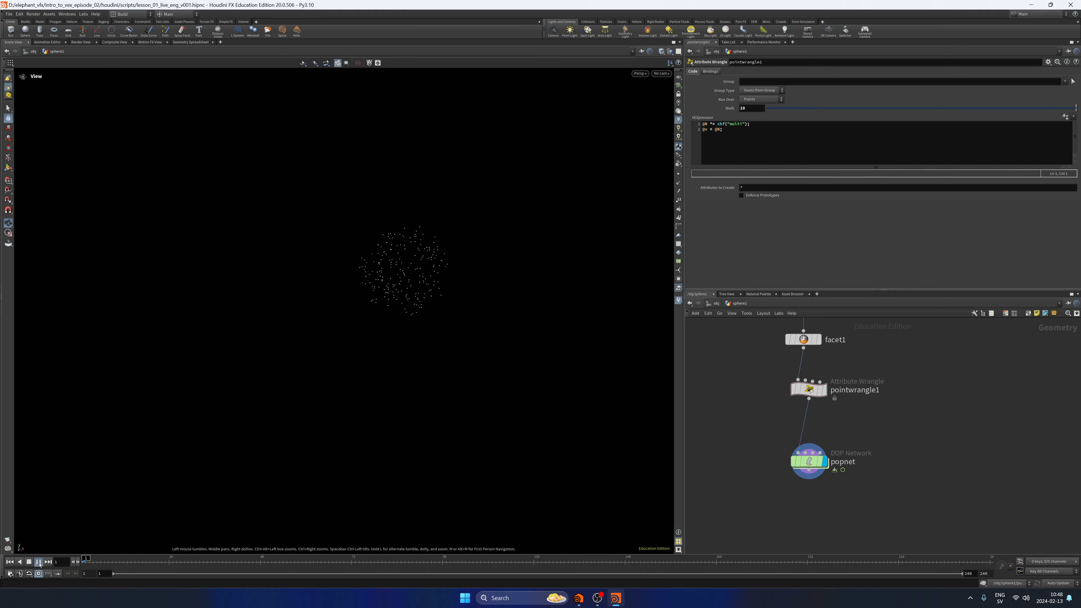
# Return to the first frame and set pointwrangle1's Multi to 5.
pyautogui.click(9, 562)
pyautogui.moveTo(752, 108); pyautogui.dragTo(724, 114)
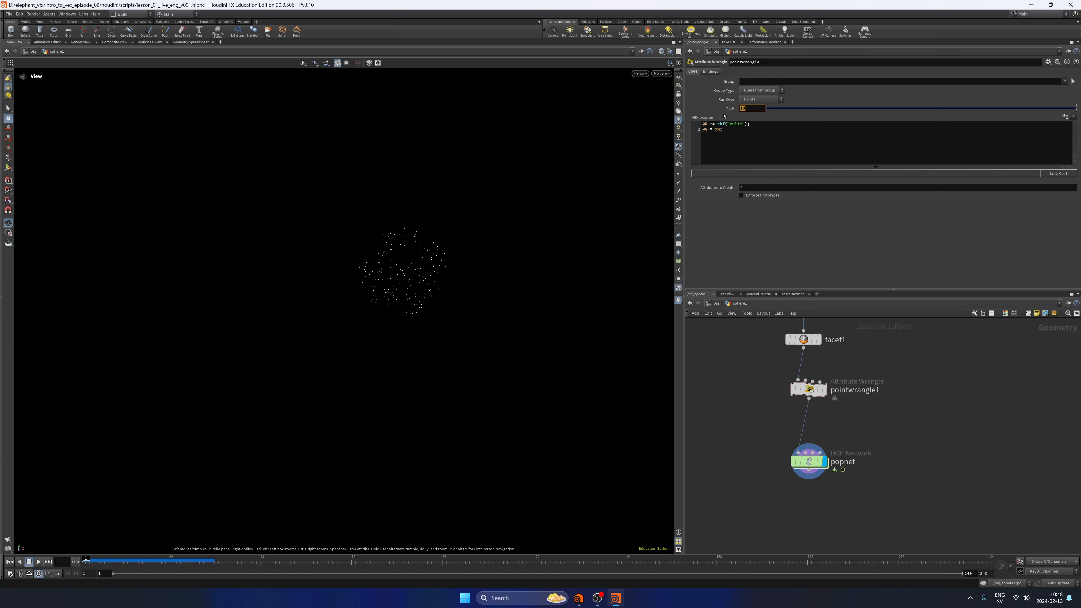
pyautogui.press('Return')
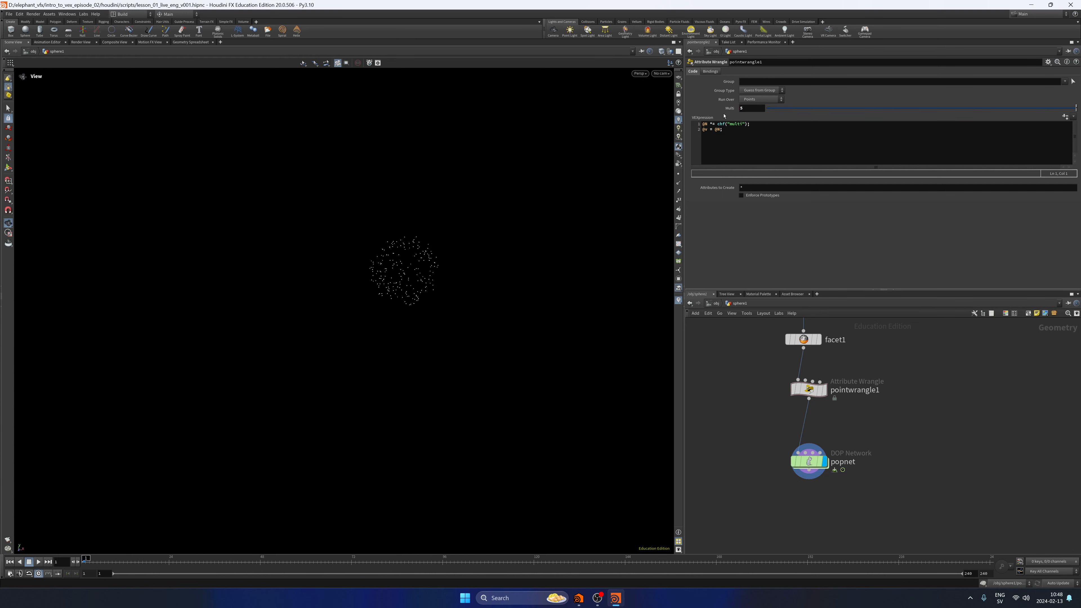
# Re-enable gravity1 inside popnet and play the simulation from the sphere1 level.
pyautogui.doubleClick(809, 461)
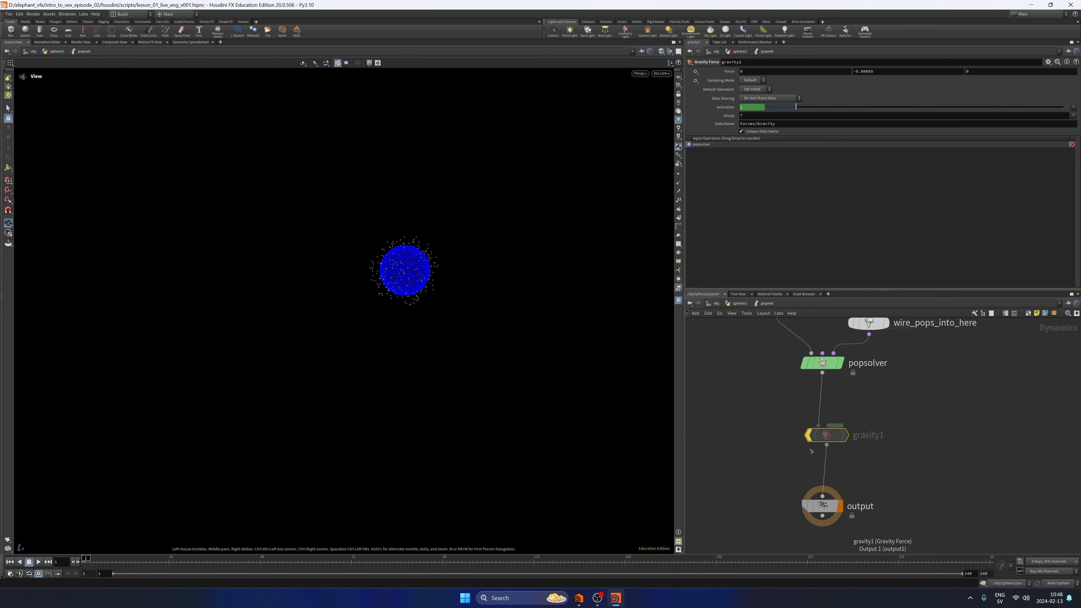
pyautogui.press('u')
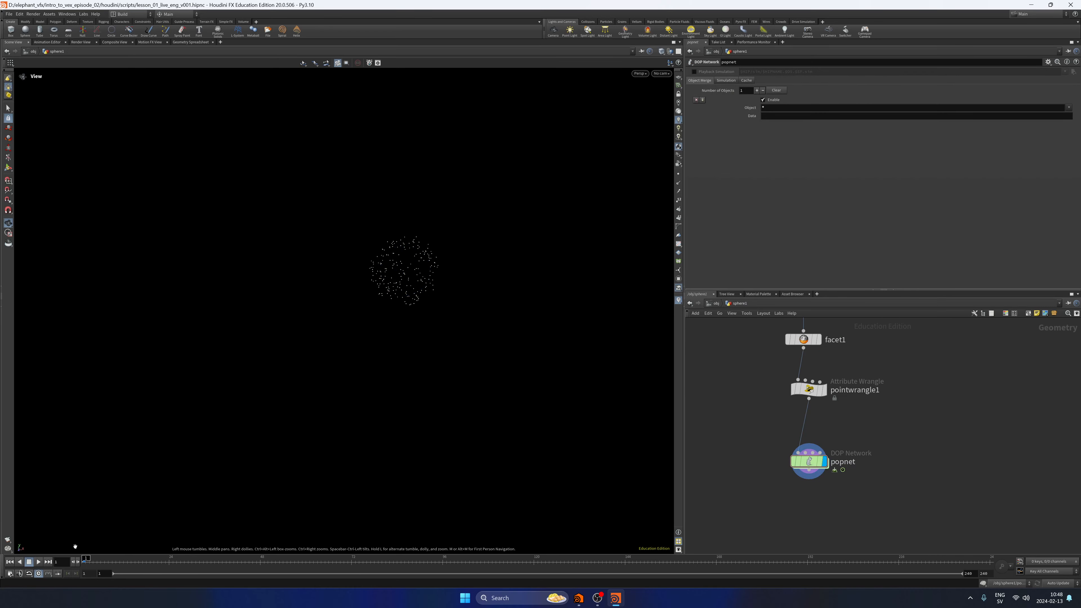
pyautogui.click(38, 561)
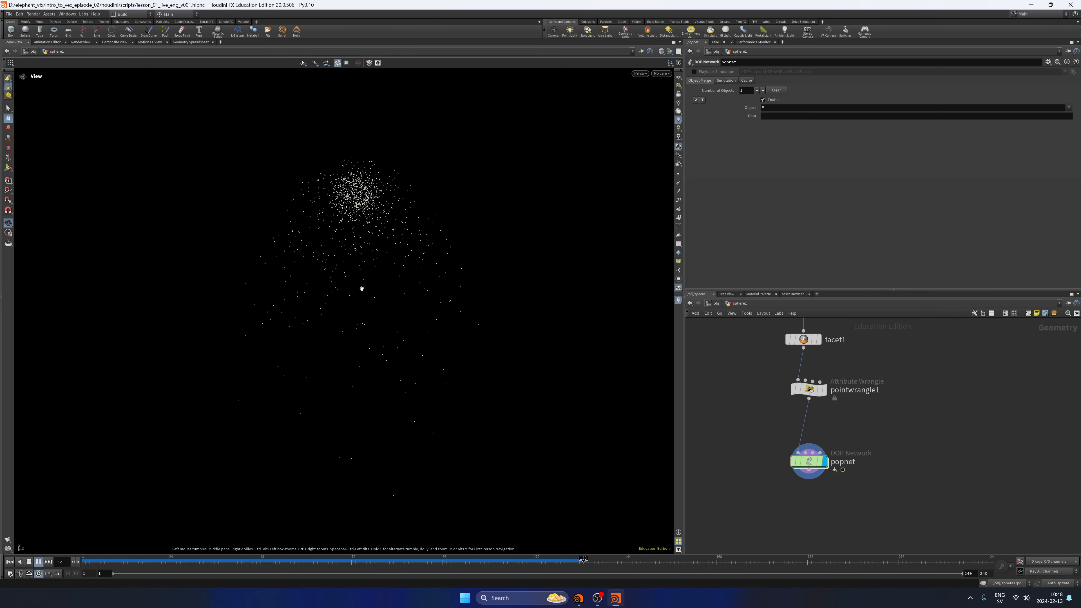
# Set pointwrangle1's Multi to 2 while the simulation plays with gravity.
pyautogui.click(808, 389)
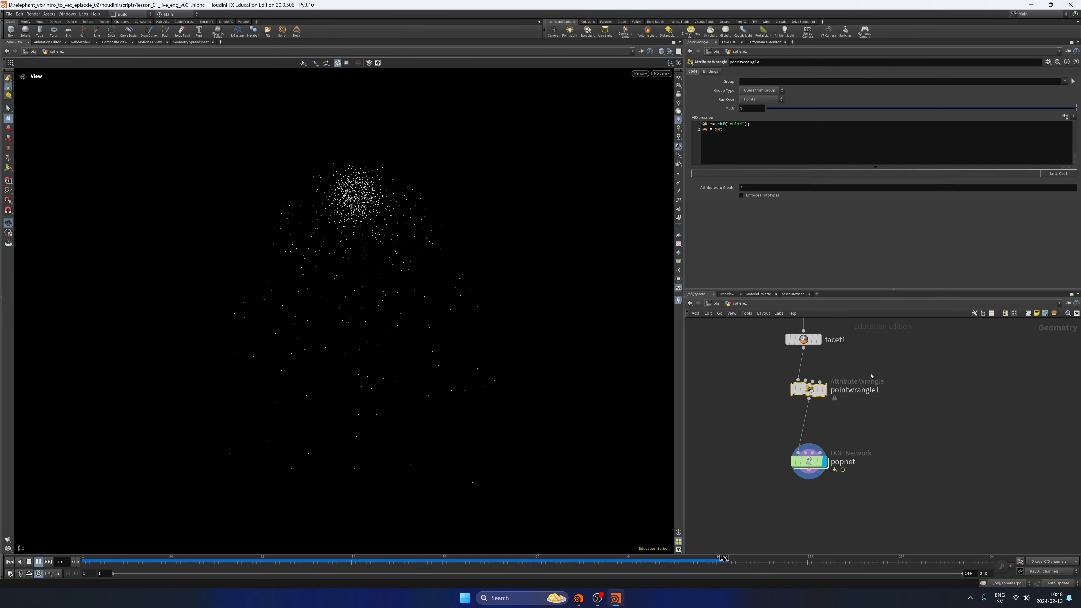
pyautogui.doubleClick(742, 108)
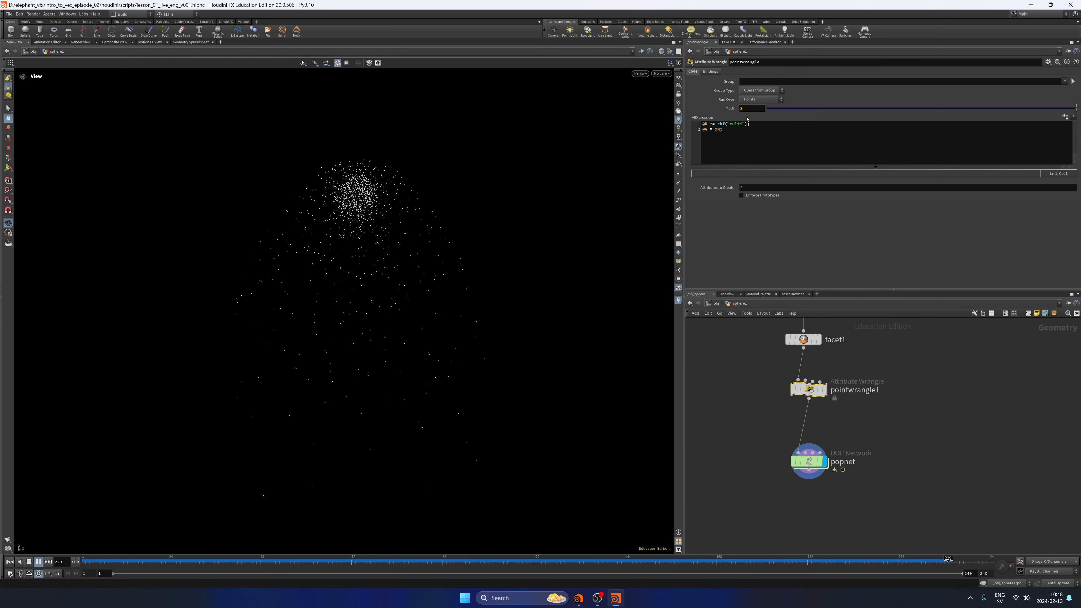
pyautogui.write('2')
pyautogui.press('Return')
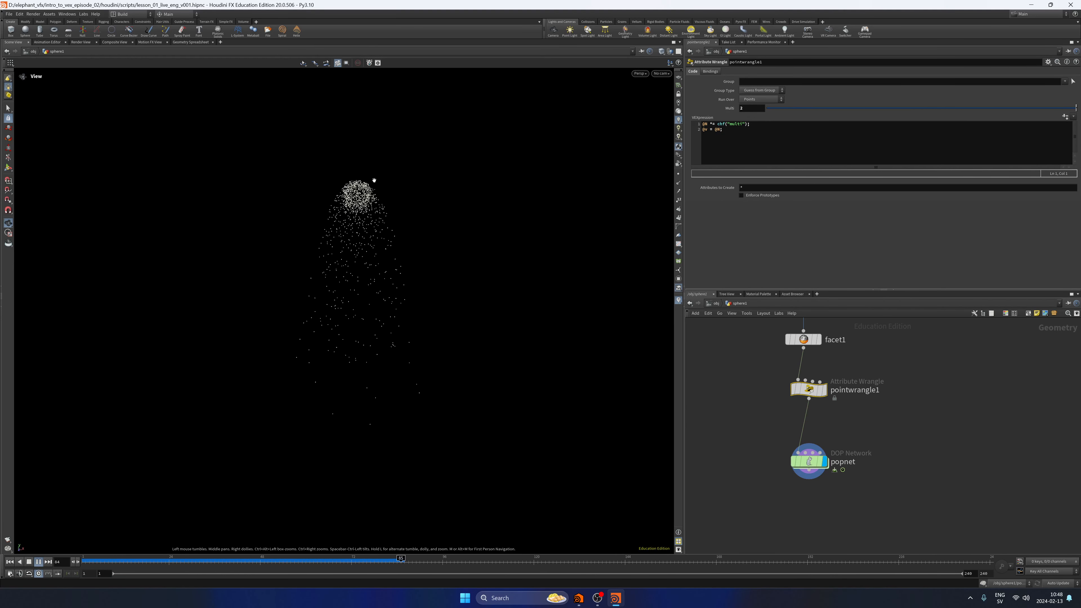
# Raise pointwrangle1's Multi to 10 while the simulation keeps playing.
pyautogui.click(747, 108)
pyautogui.write('10')
pyautogui.press('Return')
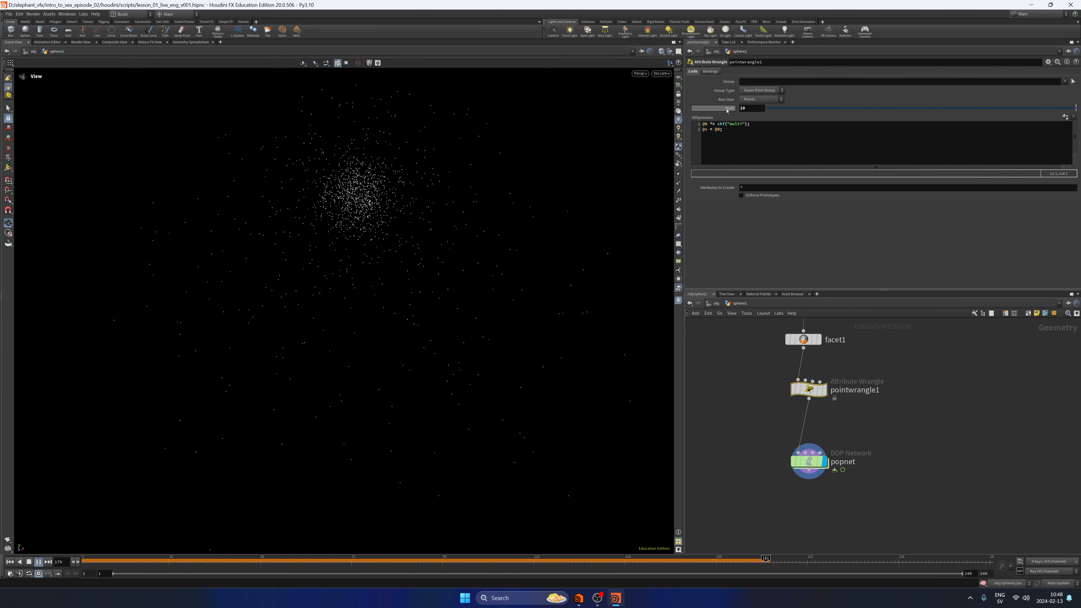
# Set pointwrangle1's Multi back to 5 and save the scene with the timeline at the first frame.
pyautogui.click(748, 108)
pyautogui.write('5')
pyautogui.press('Return')
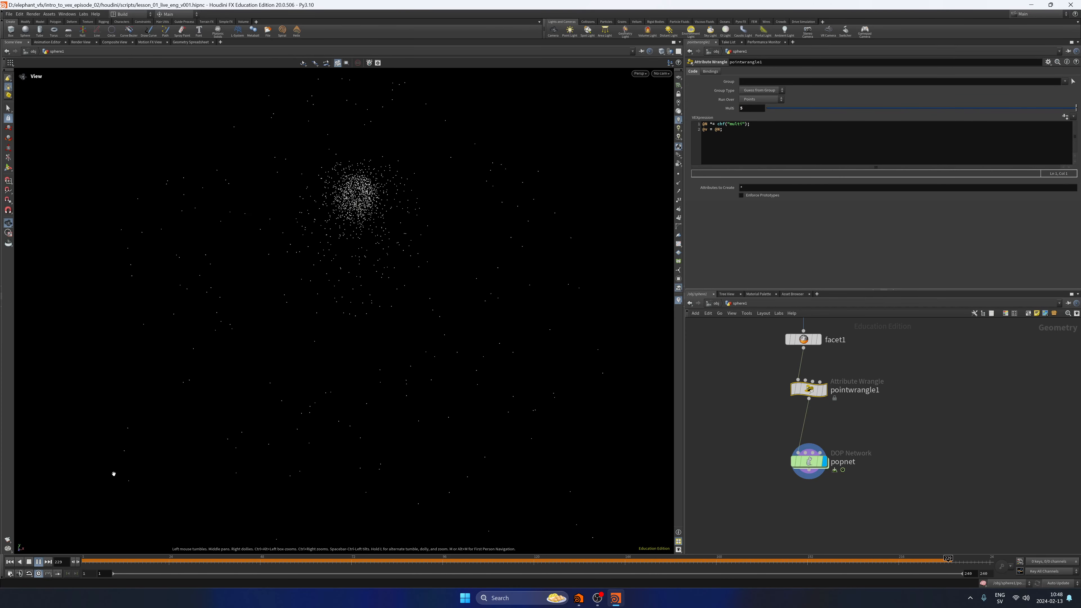
pyautogui.click(10, 562)
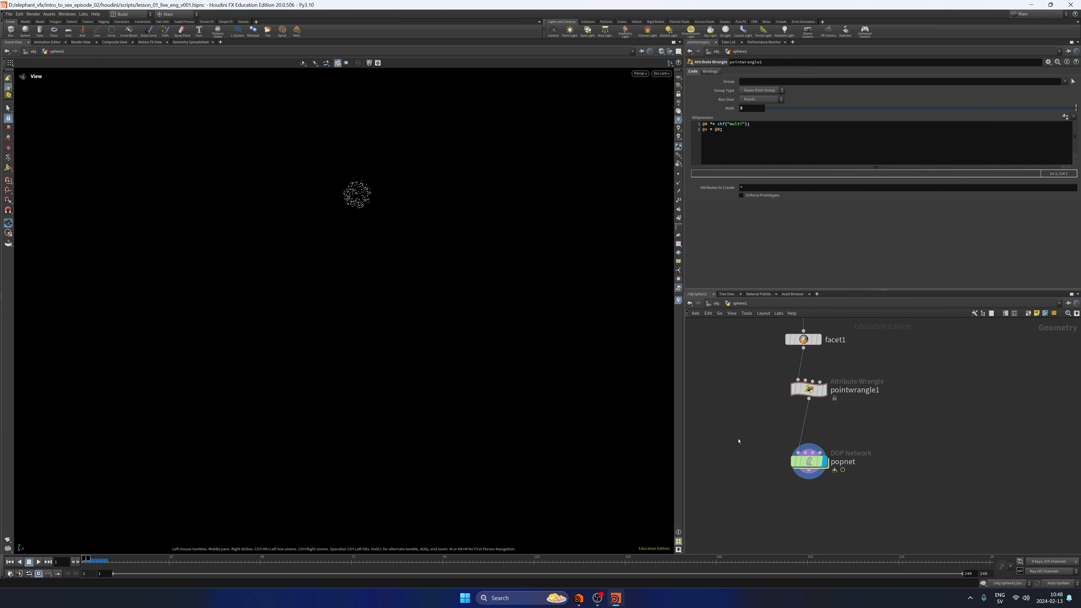
pyautogui.hotkey('ctrl', 's')
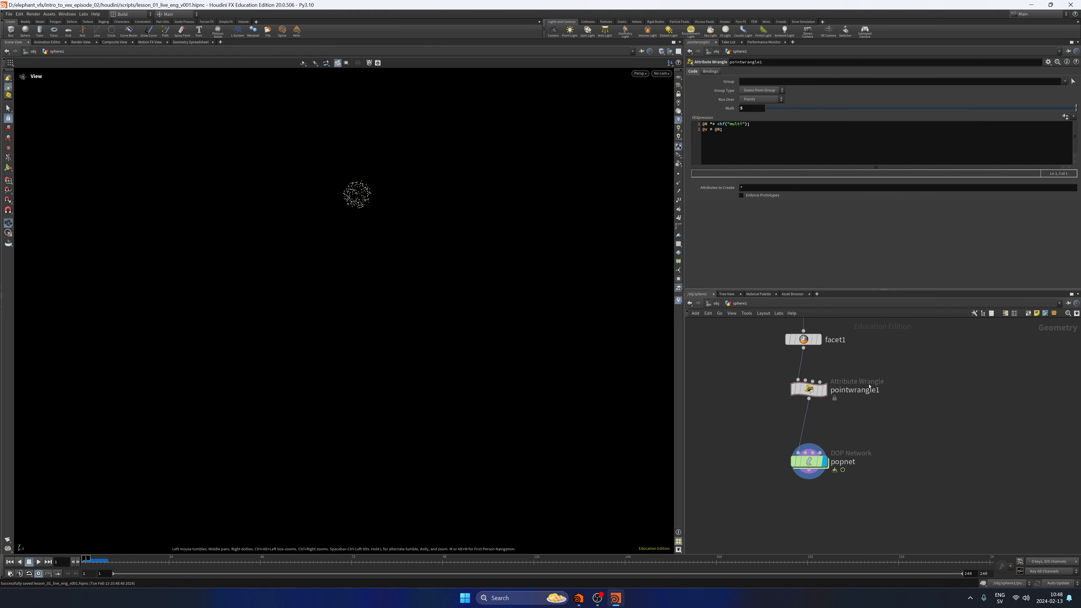
# Bypass gravity1 inside popnet and play the simulation from the sphere1 level.
pyautogui.doubleClick(808, 461)
pyautogui.click(807, 434)
pyautogui.press('u')
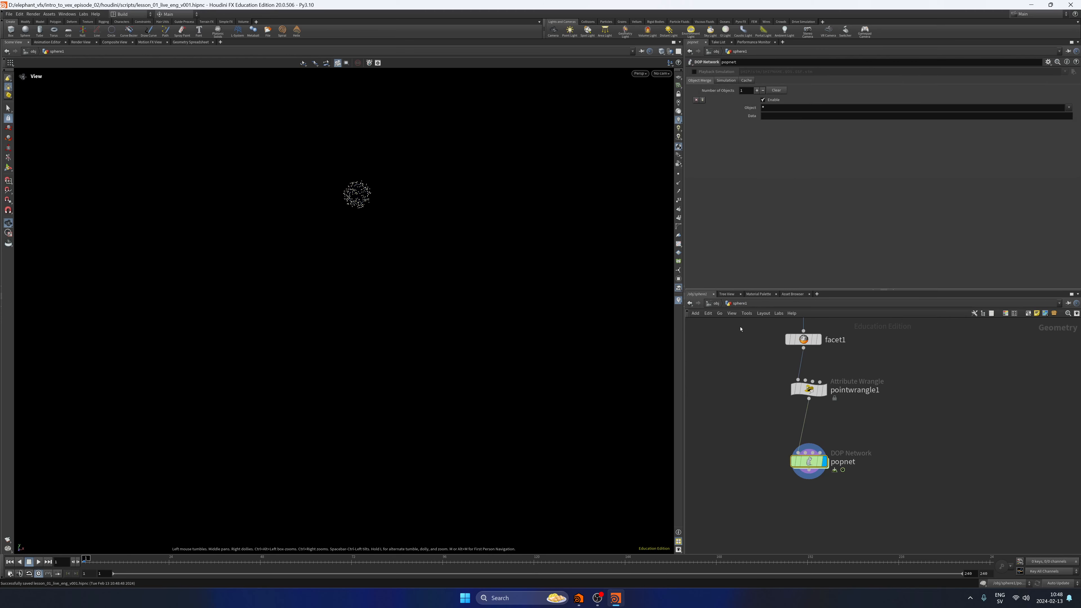
pyautogui.click(38, 561)
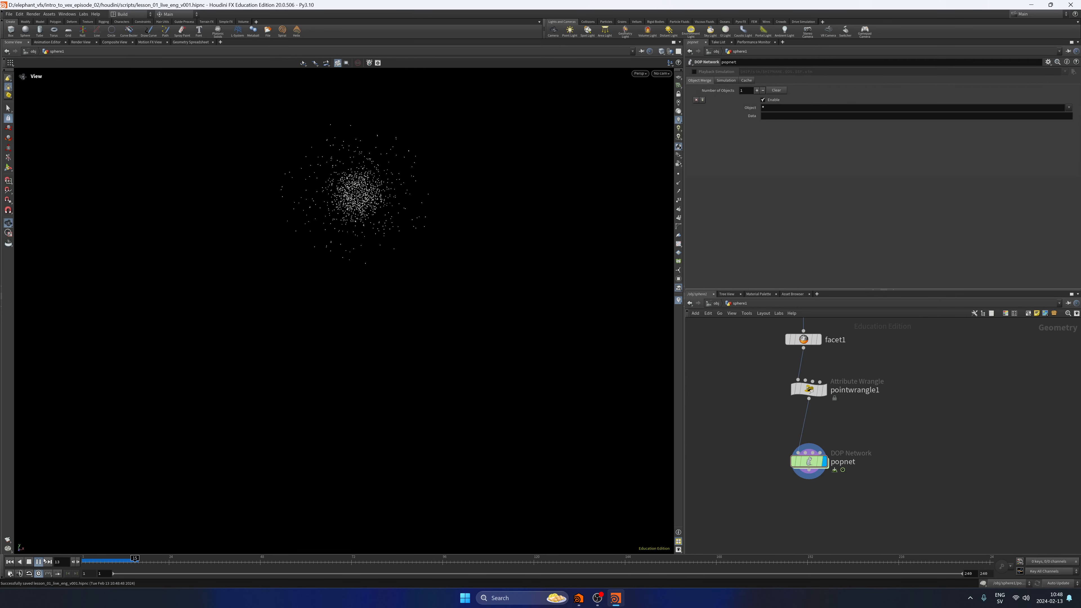
pyautogui.moveTo(340, 293); pyautogui.dragTo(311, 375, button='middle')
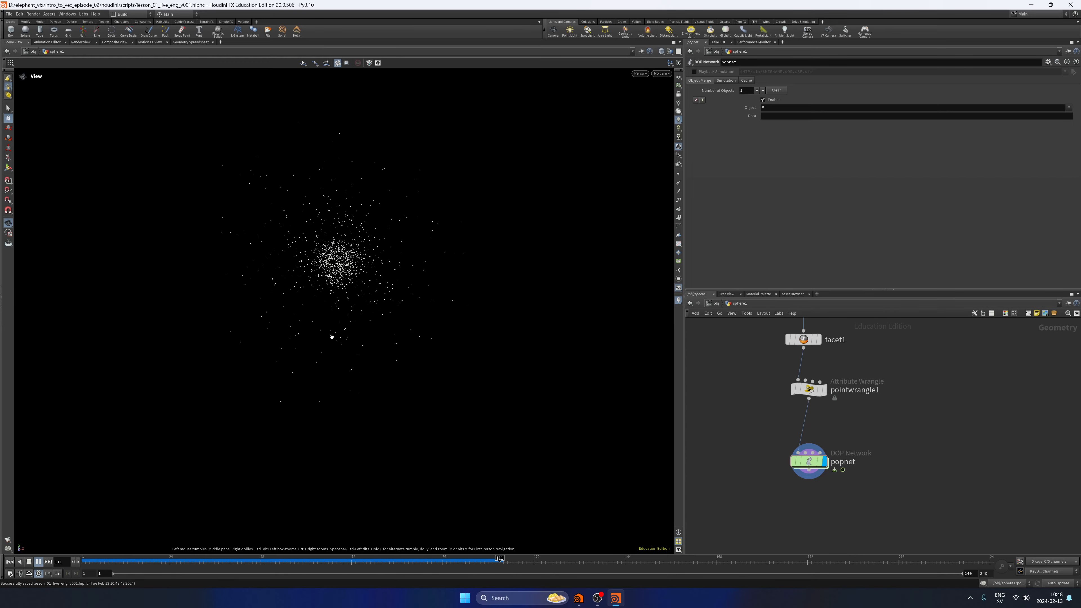
# Review pointwrangle1's Multi value and code against the playing particles, and return the timeline to the first frame.
pyautogui.click(809, 388)
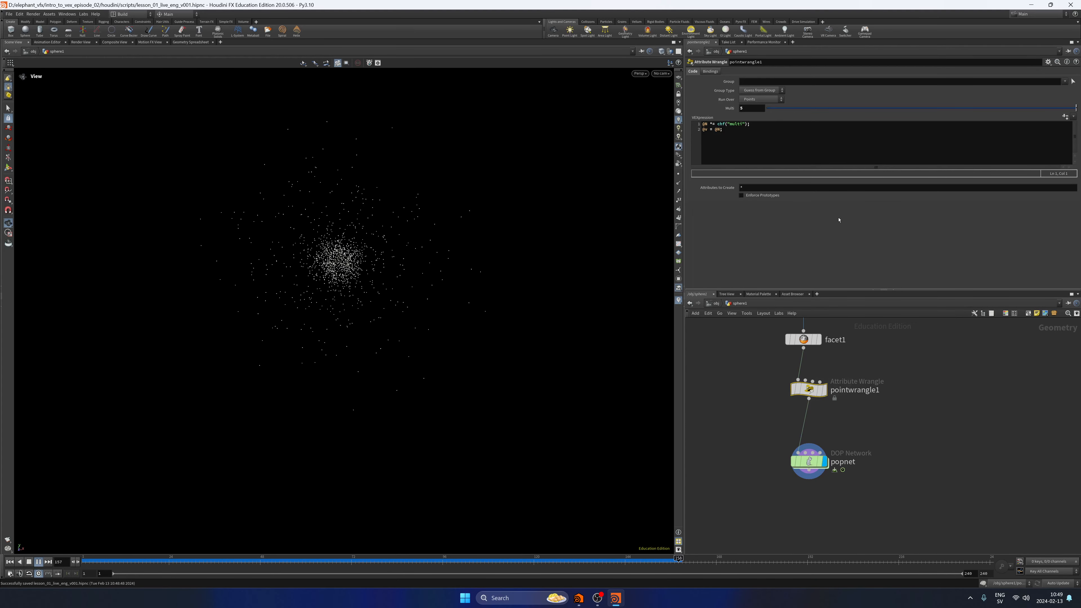
pyautogui.click(752, 108)
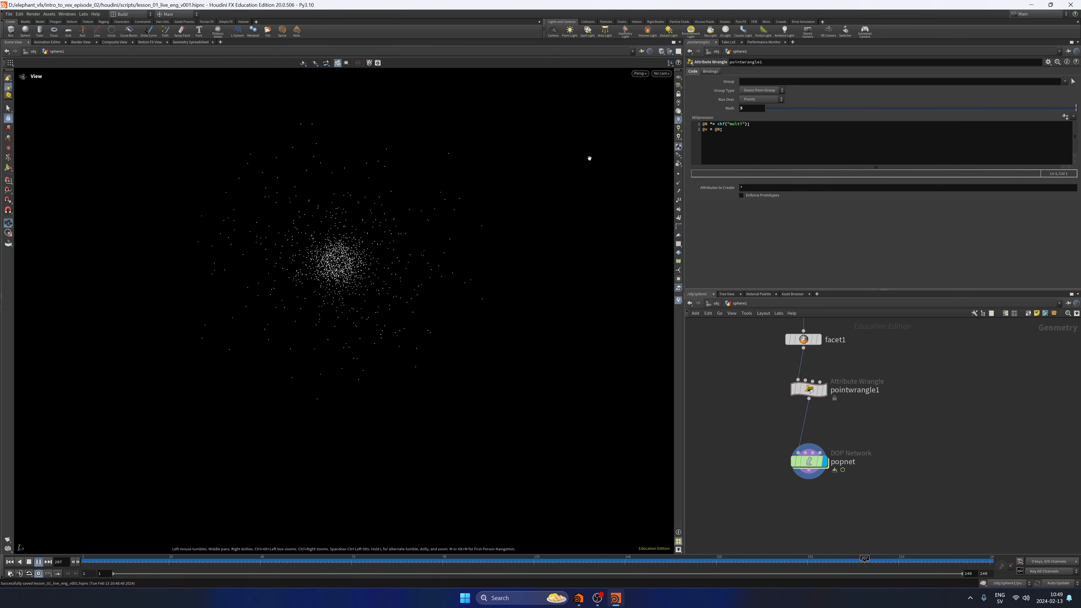
pyautogui.moveTo(752, 108); pyautogui.dragTo(726, 127)
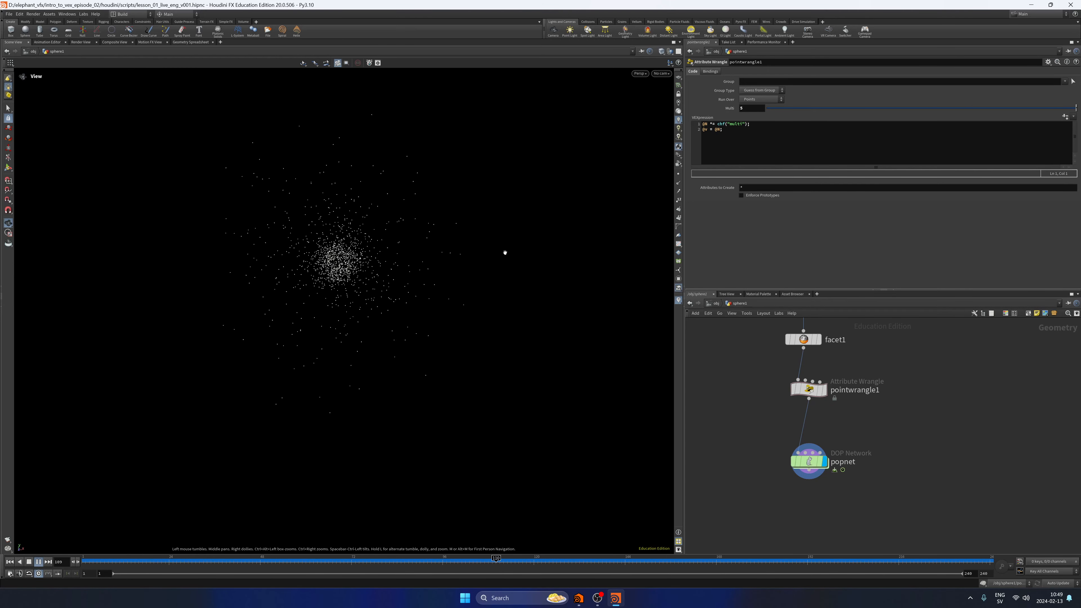
pyautogui.click(29, 563)
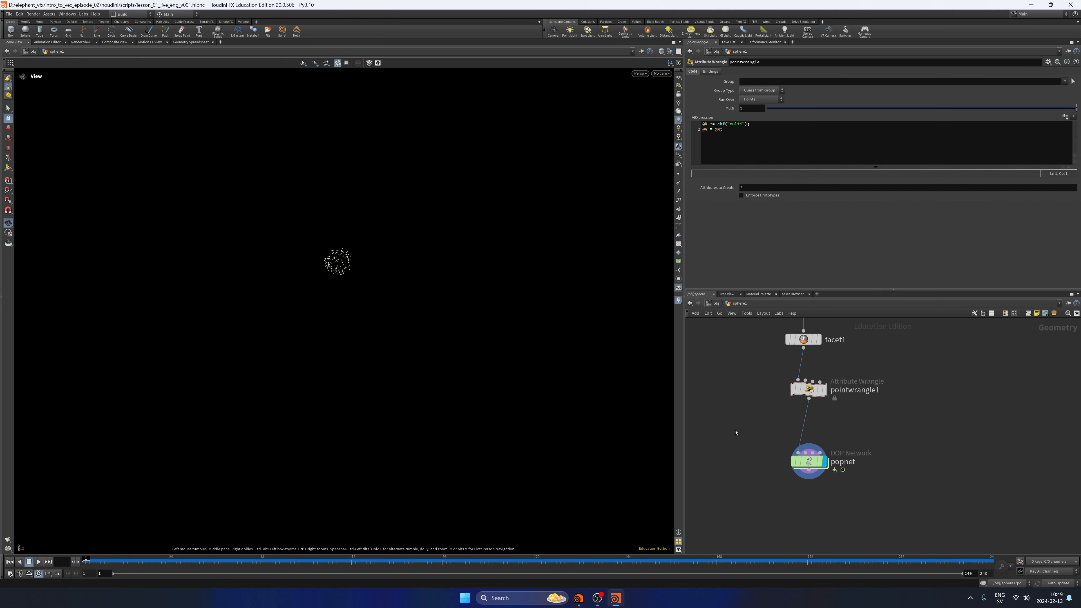
# Comment out the @N *= chf("multi"); line in pointwrangle1 and make room for a new line above @v = @N;.
pyautogui.click(799, 143)
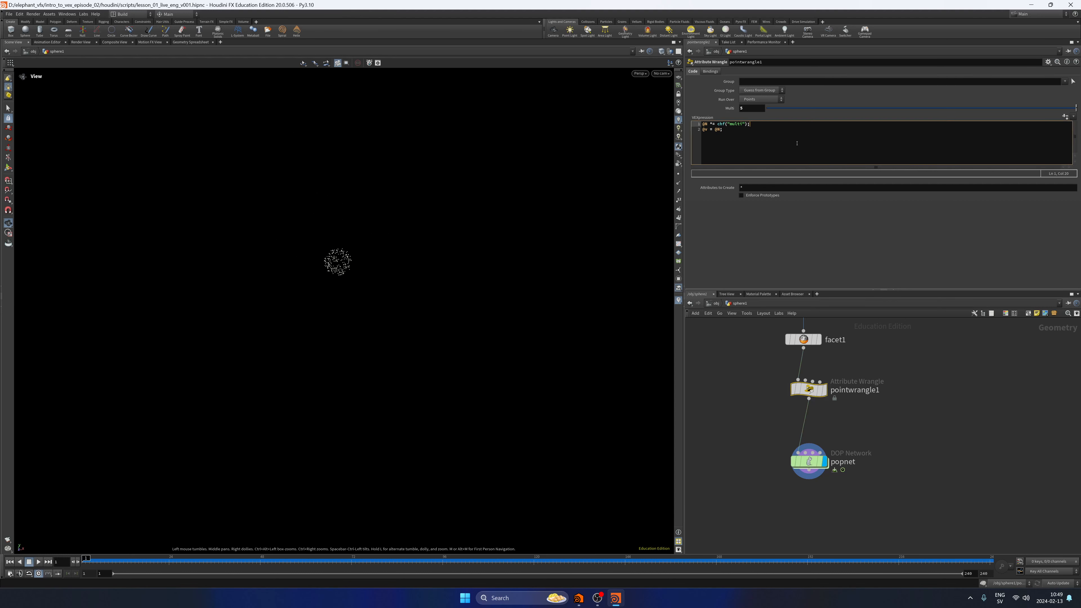
pyautogui.write('//')
pyautogui.press('End')
pyautogui.press('Return')
pyautogui.press('Return')
pyautogui.press('Up')
pyautogui.press('Left')
pyautogui.press('Return')
pyautogui.write('fit')
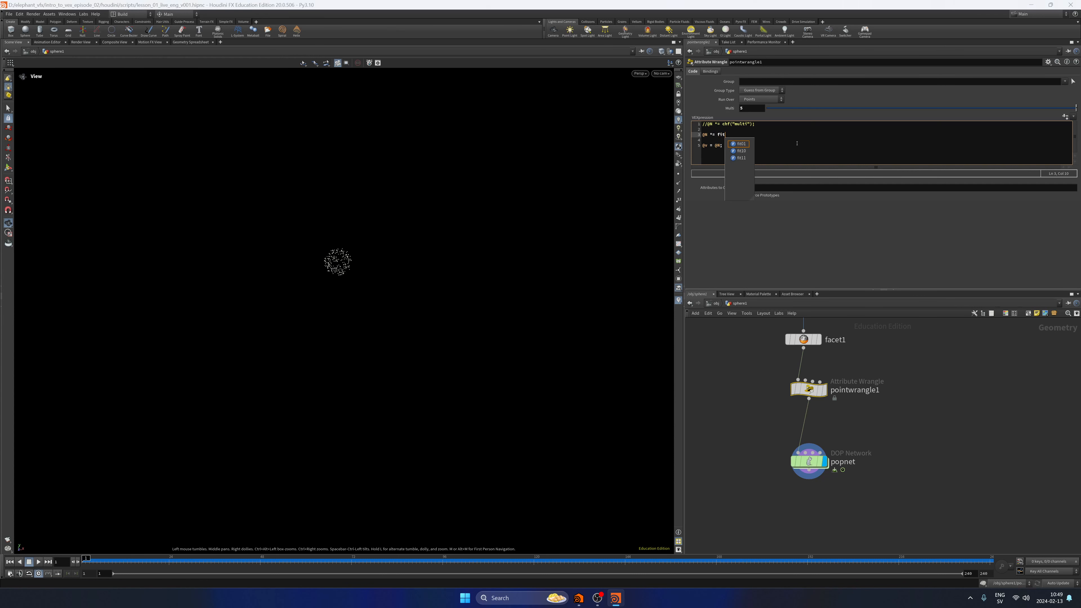
pyautogui.write('01')
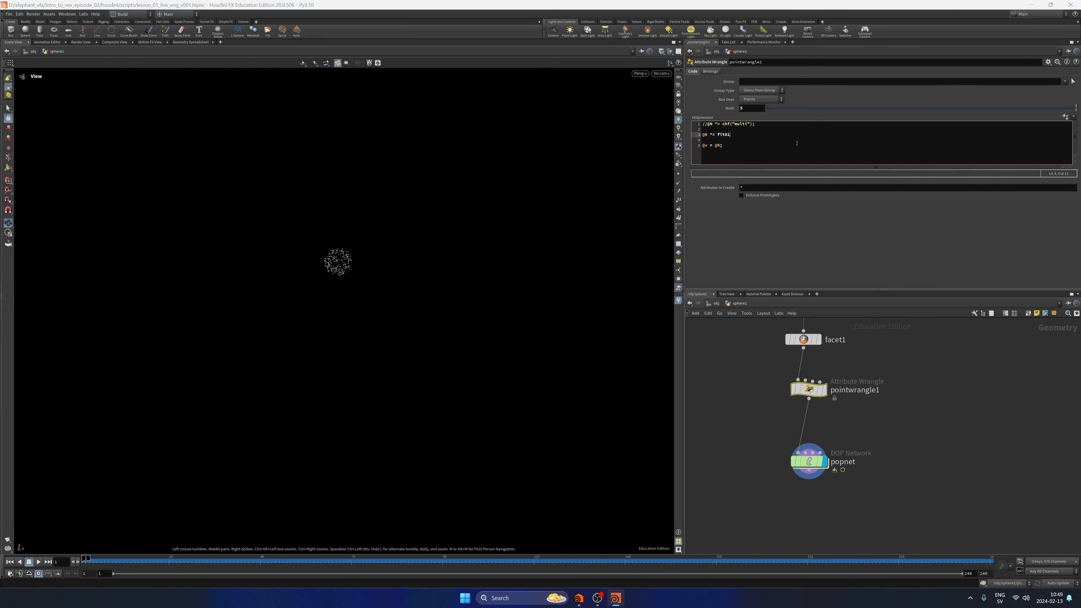
pyautogui.write('(rand')
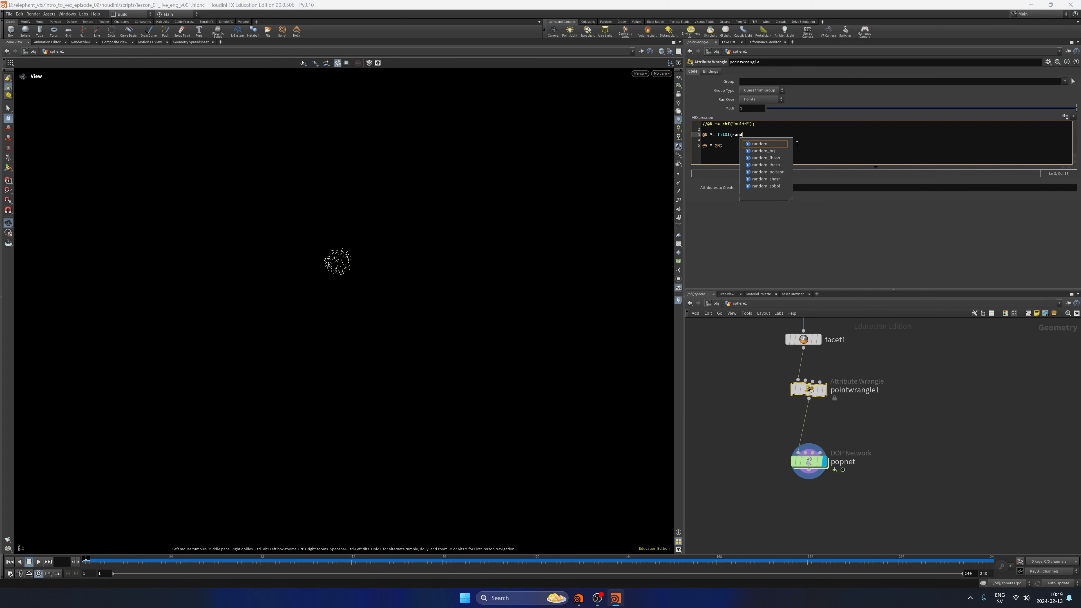
pyautogui.write('(@ptnum')
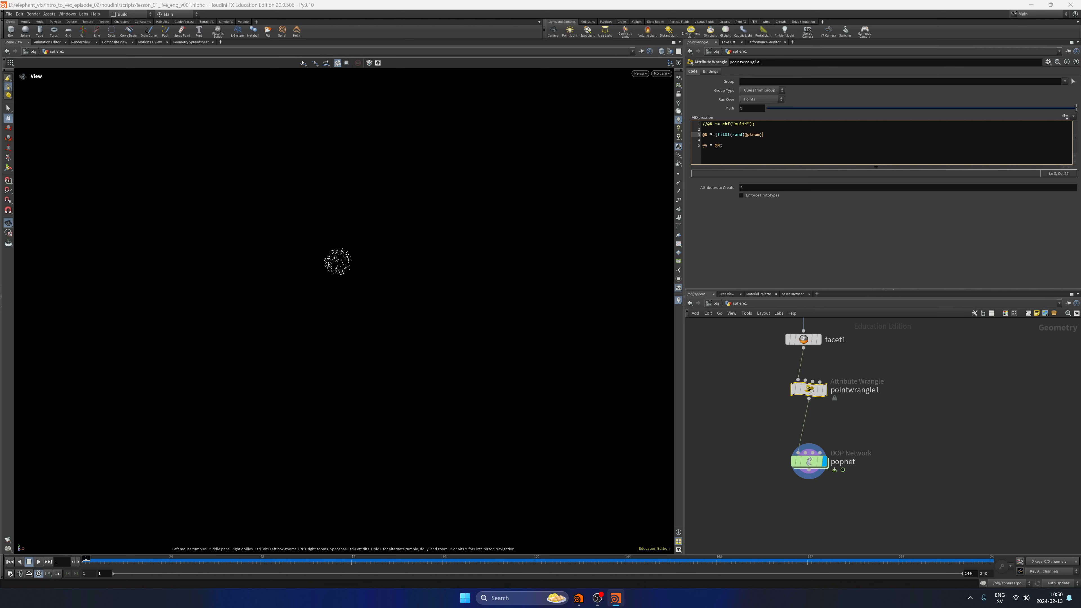
# Display facet1's output, examine the sphere's points up close, and return to the unfinished fit01 line in pointwrangle1.
pyautogui.click(818, 339)
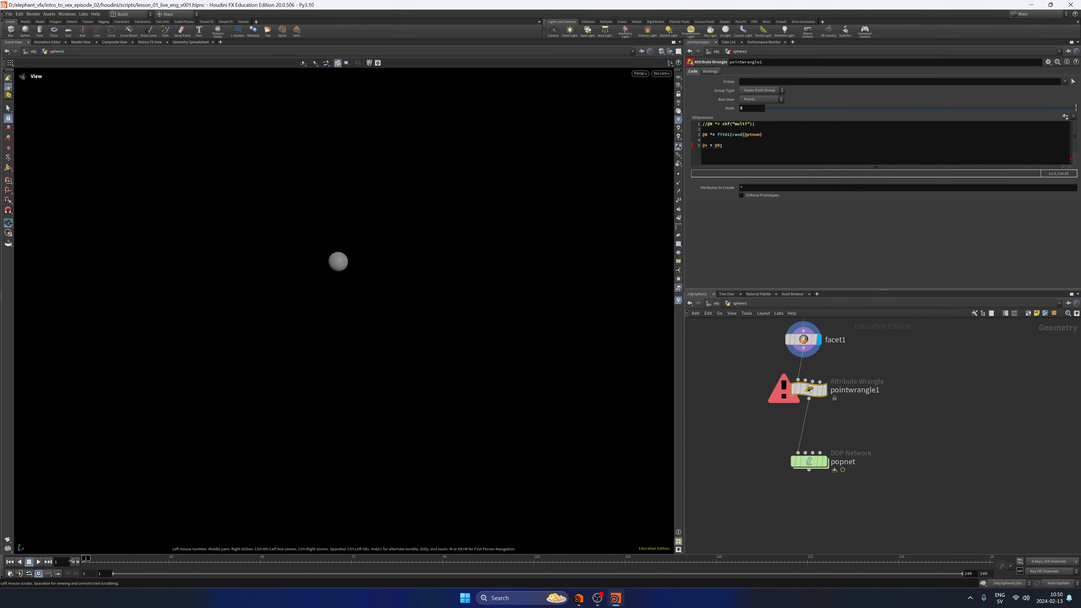
pyautogui.scroll(3, 476, 244)
pyautogui.scroll(5, 476, 243)
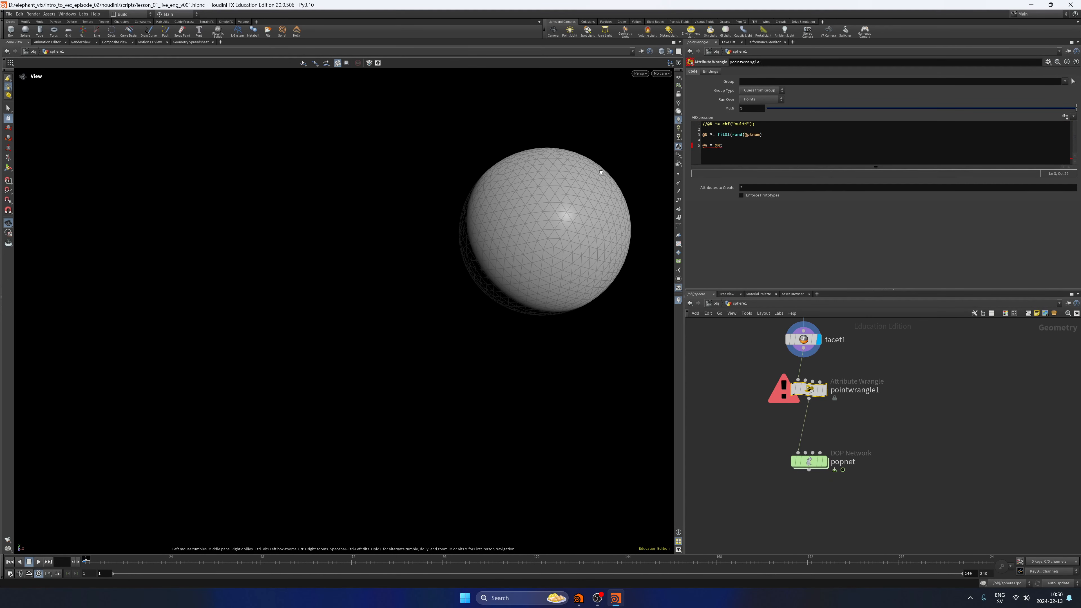
pyautogui.scroll(-4, 600, 172)
pyautogui.moveTo(507, 254); pyautogui.dragTo(368, 275, button='middle')
pyautogui.scroll(-1, 359, 271)
pyautogui.click(778, 134)
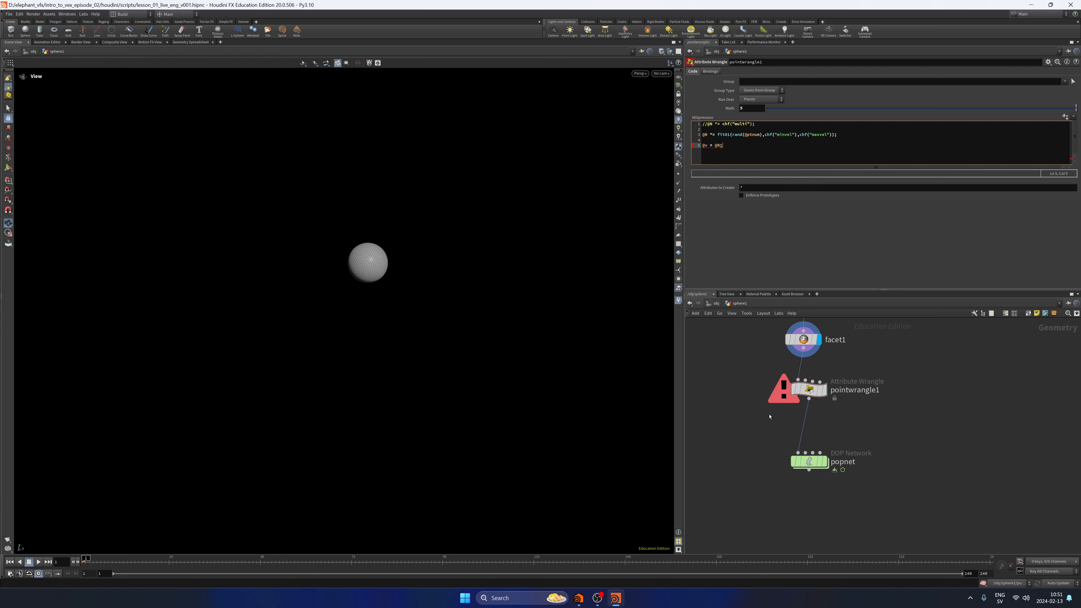
# Review pointwrangle1's syntax error details and examine the fit01 line in its code.
pyautogui.click(782, 396)
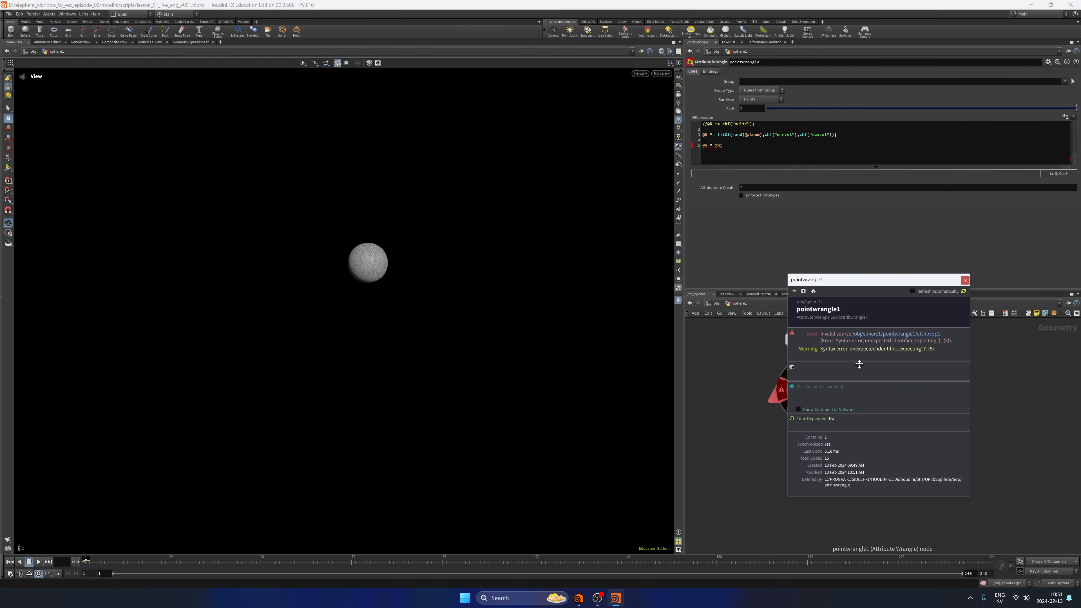
pyautogui.moveTo(880, 349); pyautogui.dragTo(982, 330)
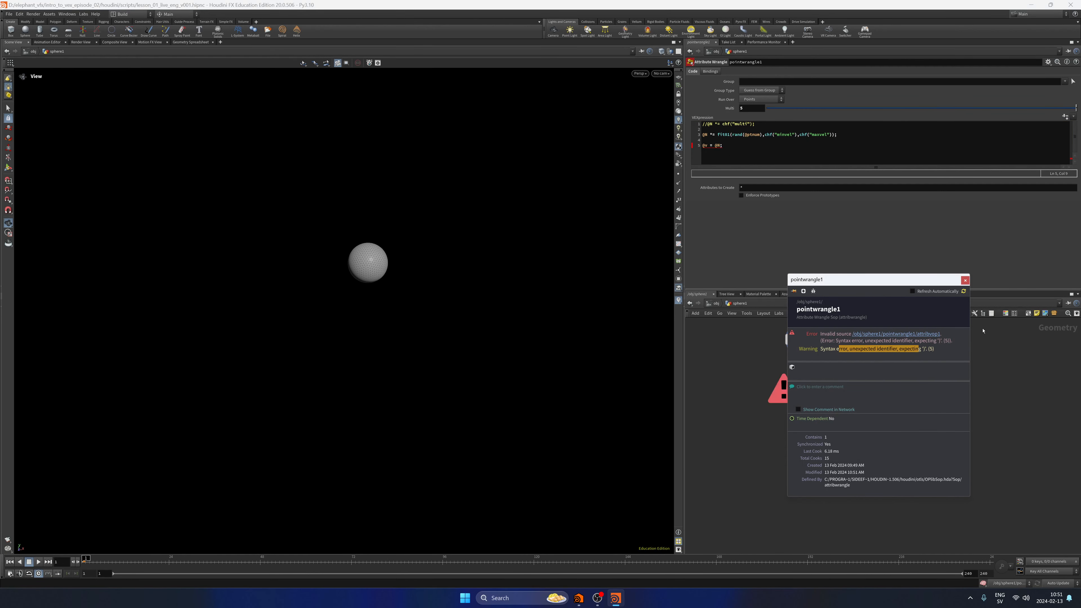
pyautogui.click(965, 280)
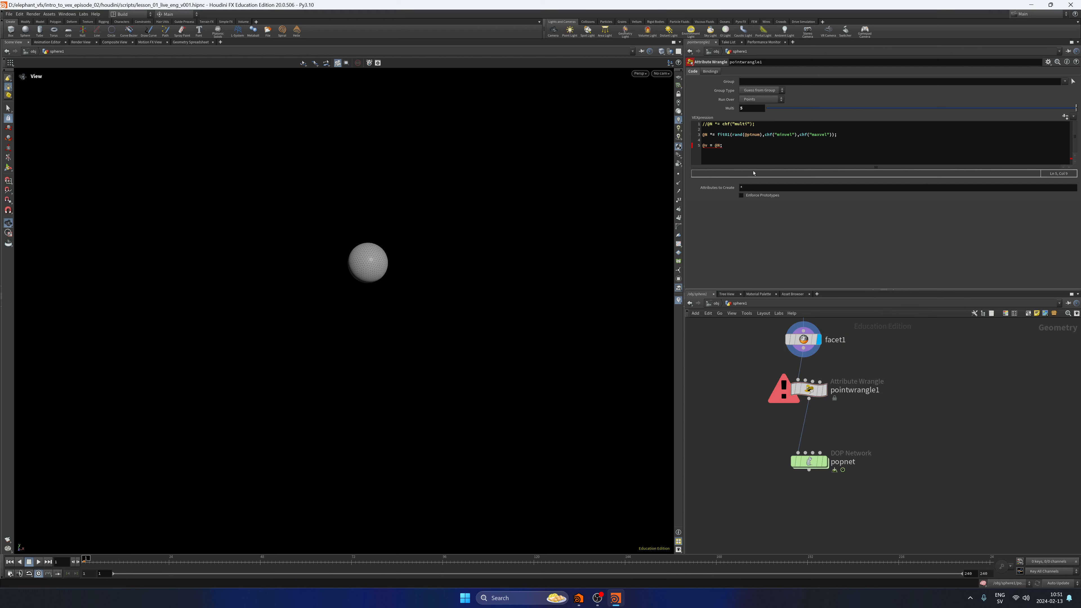
pyautogui.moveTo(729, 134); pyautogui.dragTo(706, 136)
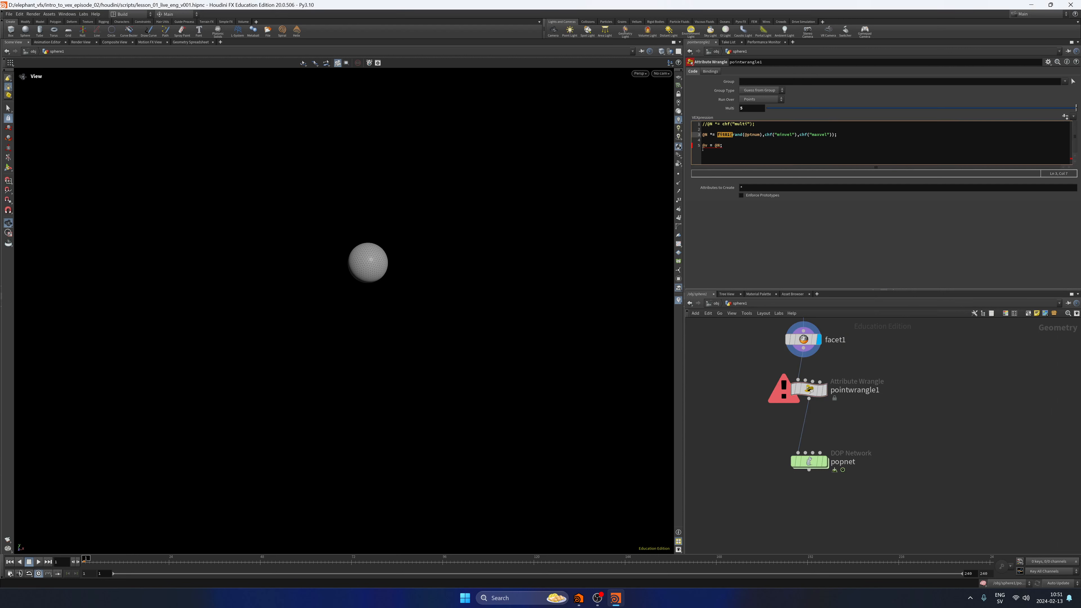
# Comment out the fit01 and @v = @N; lines in pointwrangle1's code to isolate the syntax error.
pyautogui.click(704, 147)
pyautogui.write('//')
pyautogui.click(765, 384)
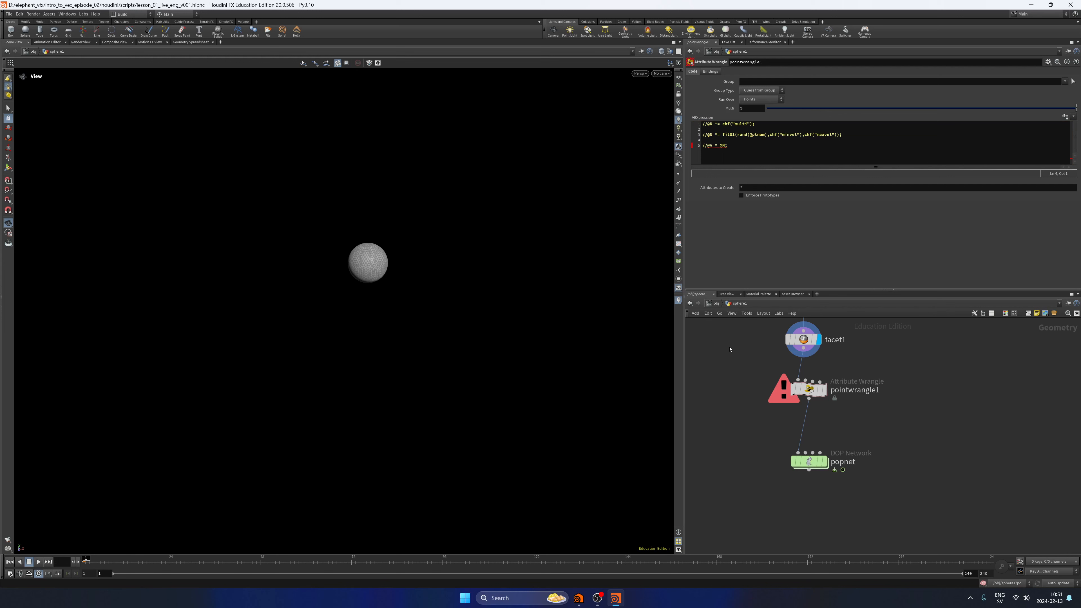
pyautogui.press('r')
# Uncomment the @v = @N; line and the fit01 line in pointwrangle1's code.
pyautogui.click(706, 146)
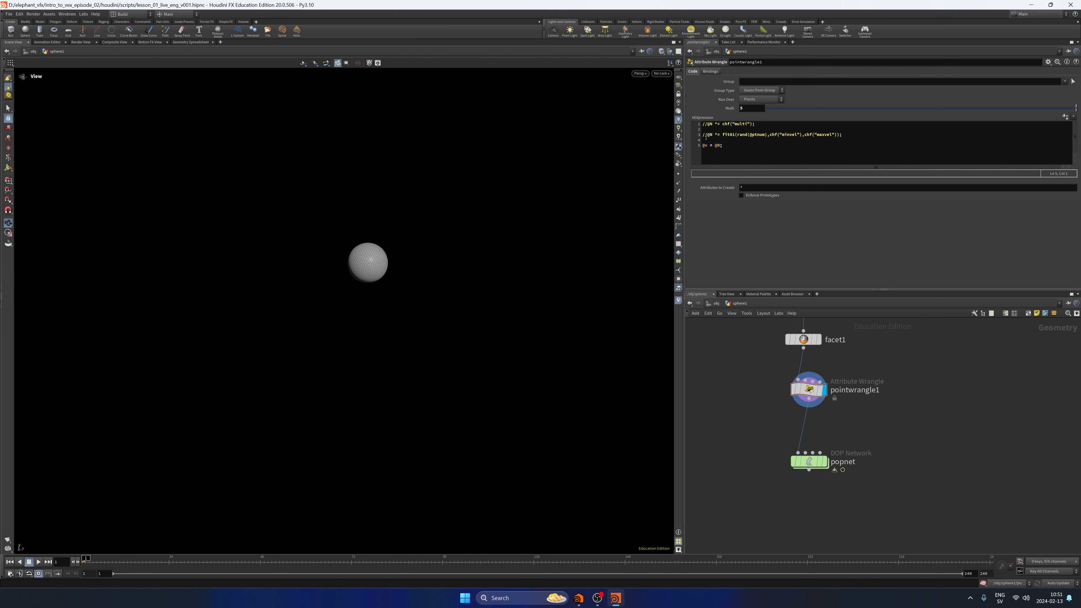
pyautogui.click(704, 129)
pyautogui.press('Delete')
pyautogui.press('Delete')
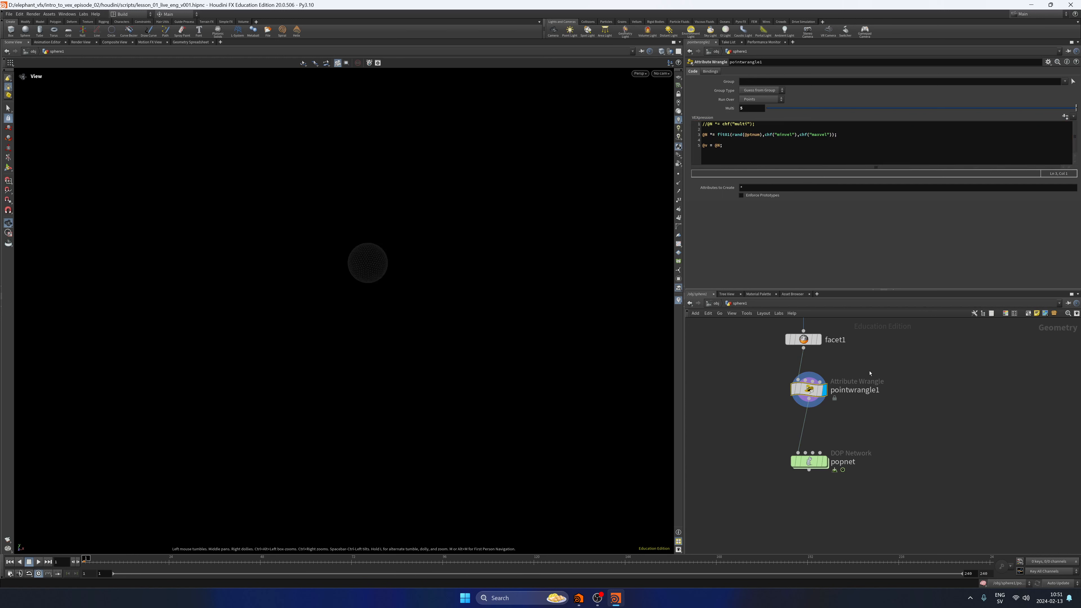
# Compare facet1's output with pointwrangle1's, keep pointwrangle1 displayed, and save the scene.
pyautogui.click(818, 340)
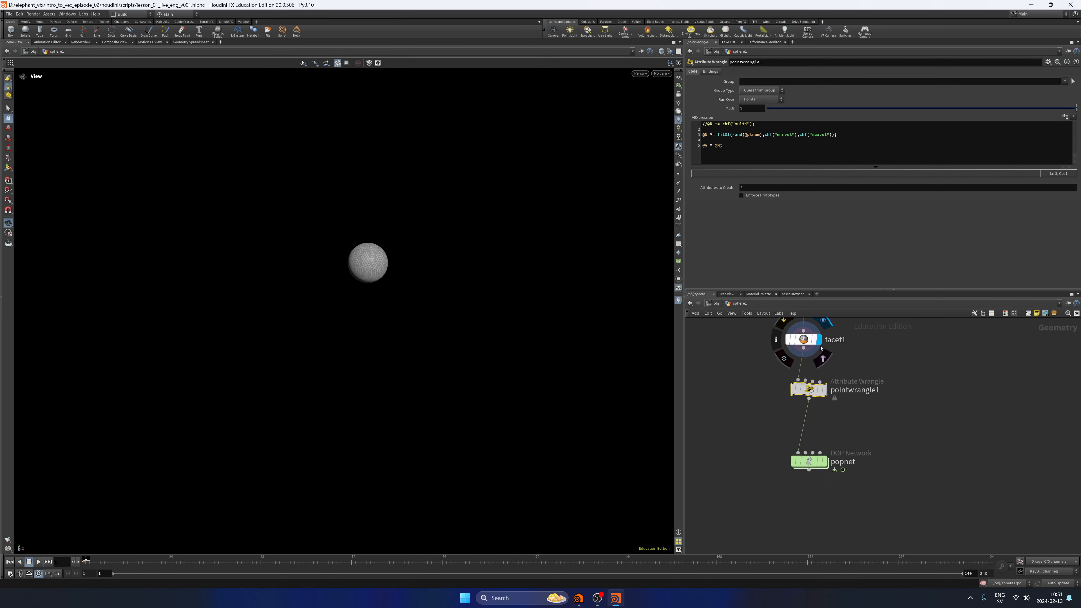
pyautogui.click(823, 389)
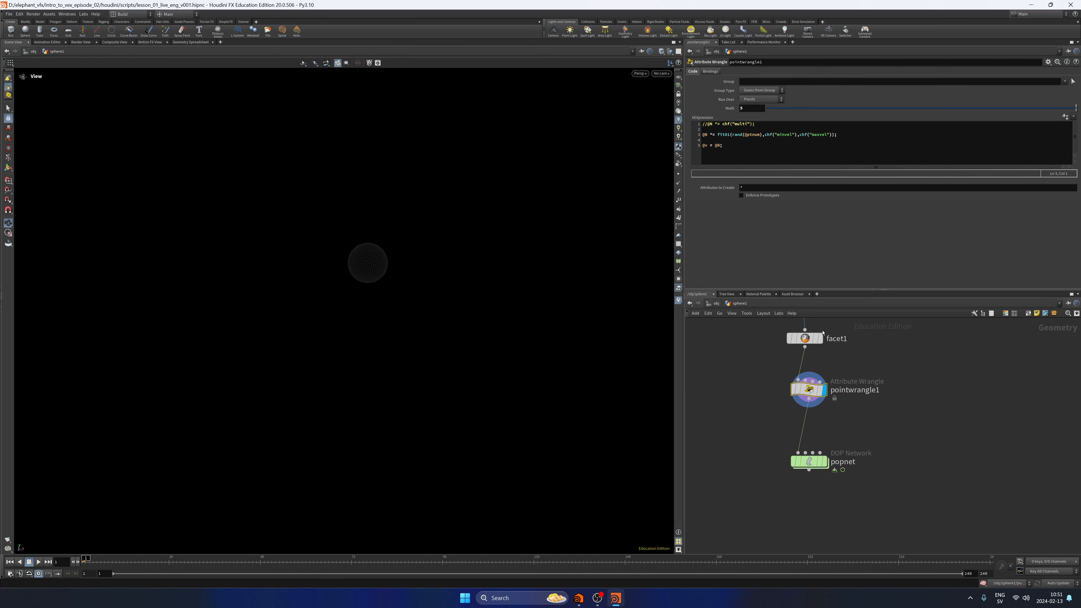
pyautogui.click(818, 339)
pyautogui.click(824, 389)
pyautogui.hotkey('ctrl', 's')
# Generate the channel parameters from pointwrangle1's code and set Minvel to 1 and Maxvel to 4.
pyautogui.click(1065, 116)
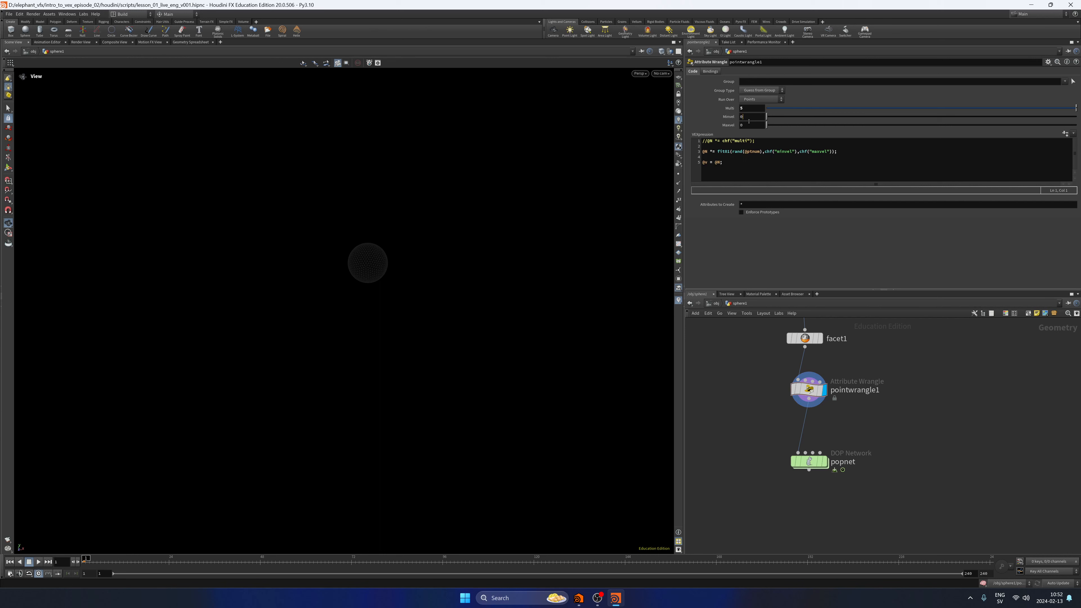
pyautogui.moveTo(749, 122); pyautogui.dragTo(728, 127)
pyautogui.press('Tab')
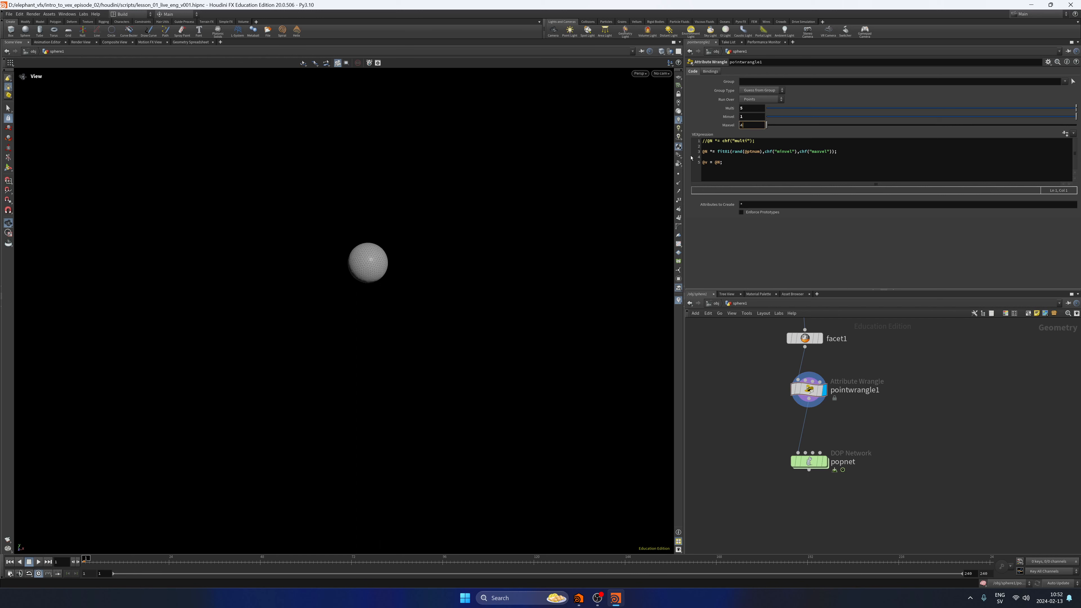
pyautogui.write('4')
pyautogui.press('Return')
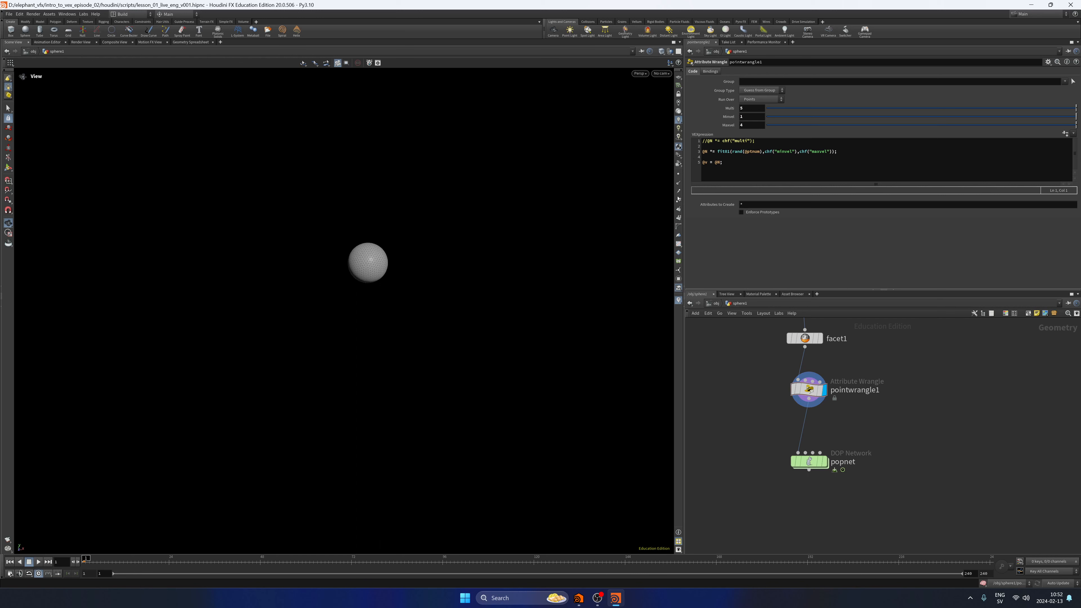
# Display popnet, play the particle simulation with the randomized velocities, and return to the first frame.
pyautogui.click(824, 461)
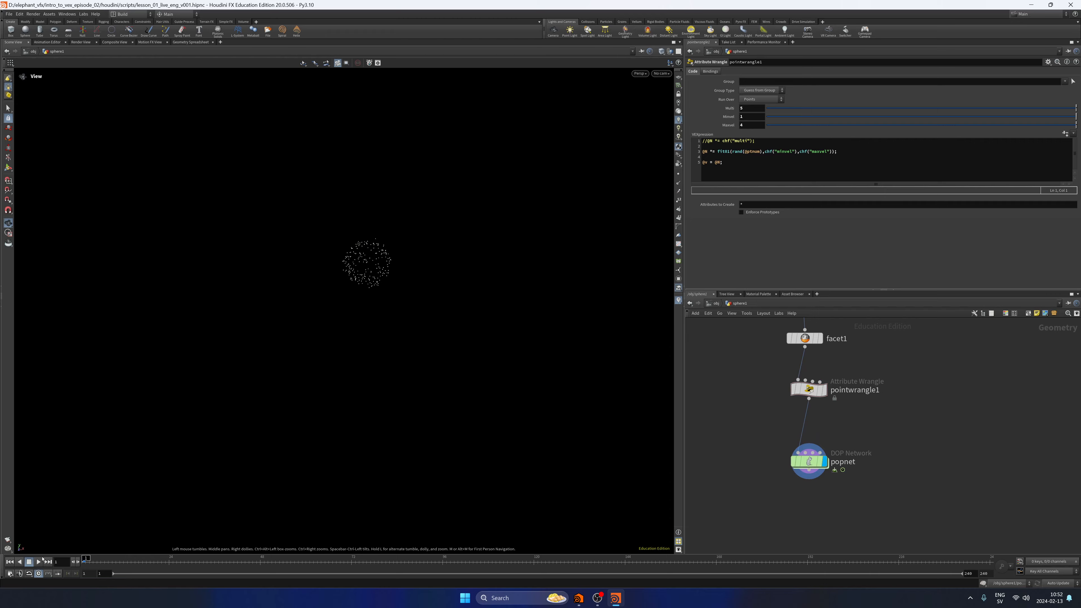
pyautogui.click(38, 561)
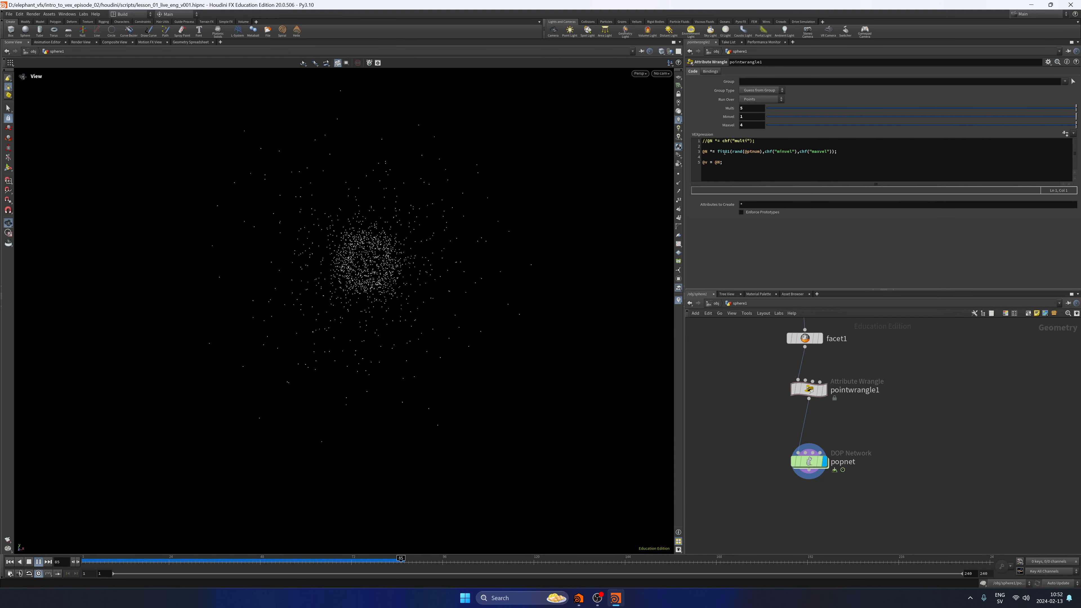
pyautogui.doubleClick(743, 117)
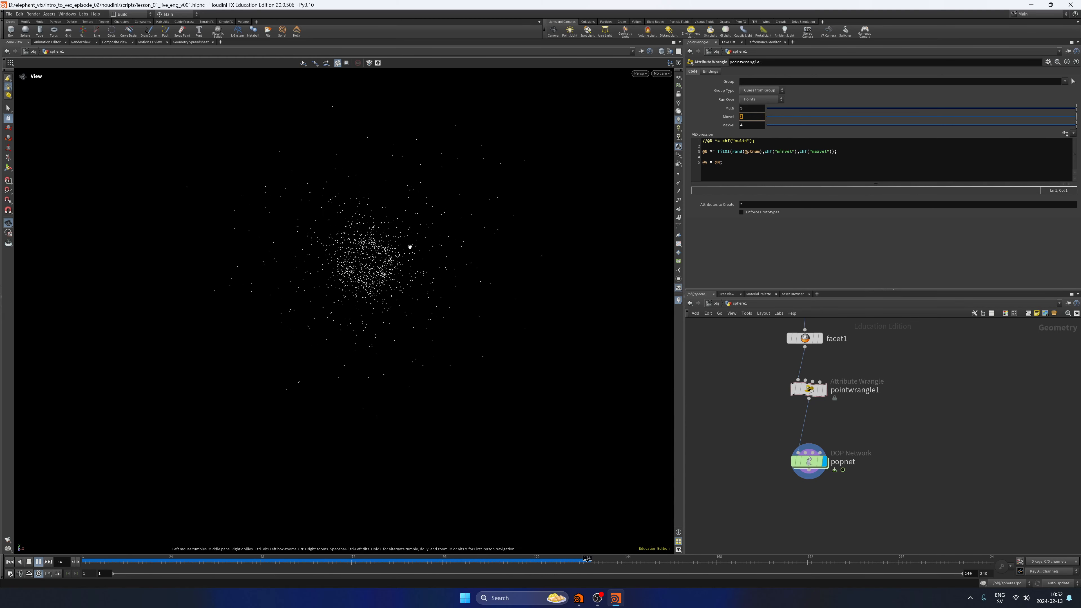
pyautogui.click(31, 563)
# Set both Minvel and Maxvel to 2 on pointwrangle1 and play the simulation to judge the velocities.
pyautogui.moveTo(751, 117); pyautogui.dragTo(735, 118)
pyautogui.write('2')
pyautogui.moveTo(750, 126); pyautogui.dragTo(729, 128)
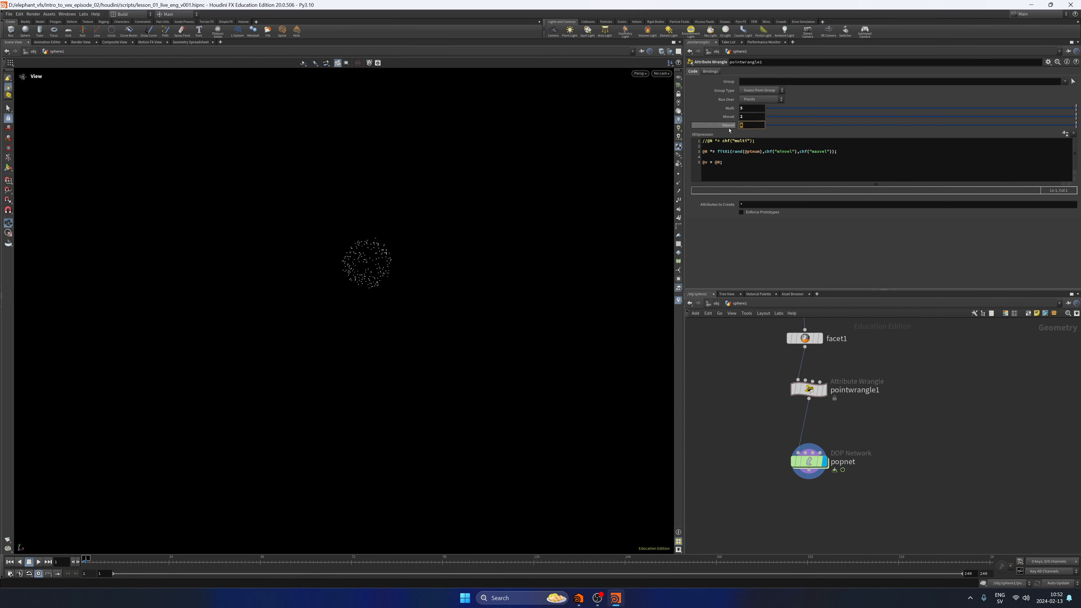
pyautogui.write('2')
pyautogui.press('Return')
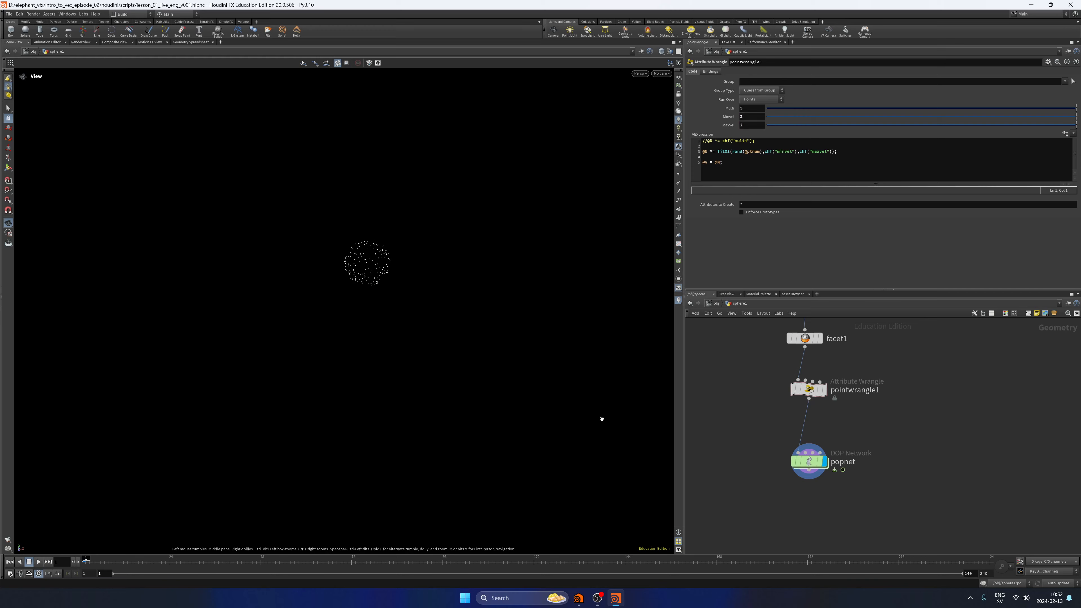
pyautogui.click(38, 563)
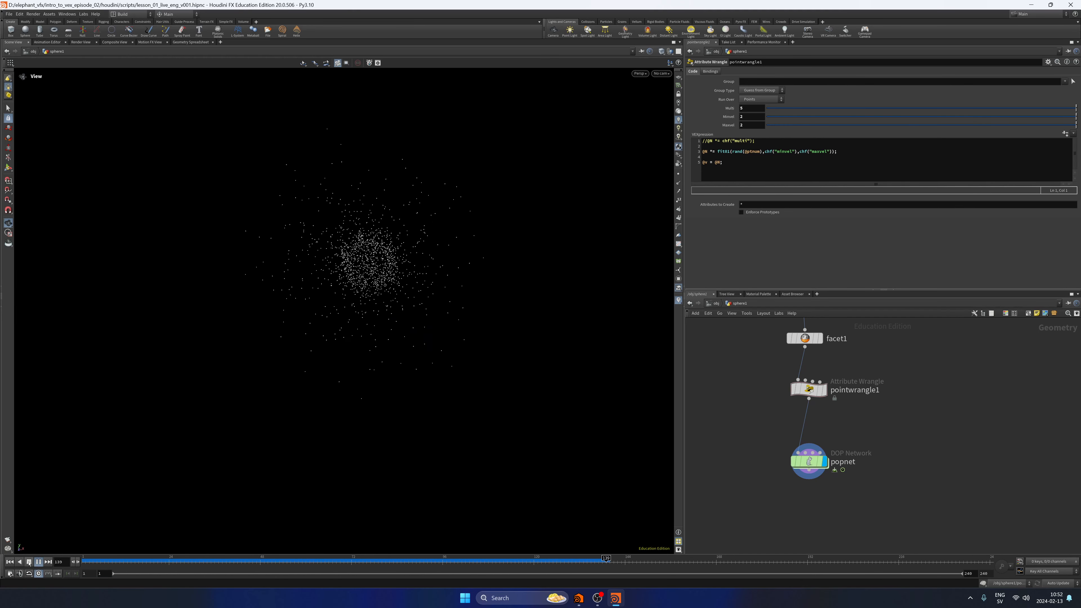
pyautogui.click(29, 562)
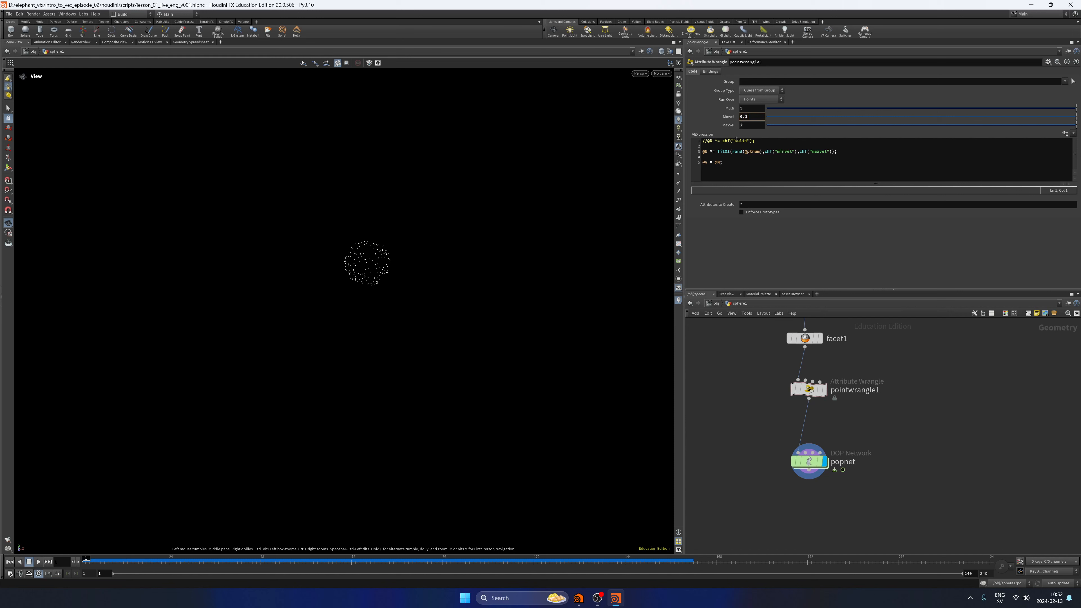
# Set Minvel to 0.1 on pointwrangle1, play the simulation, and return to the first frame.
pyautogui.press('Return')
pyautogui.click(37, 563)
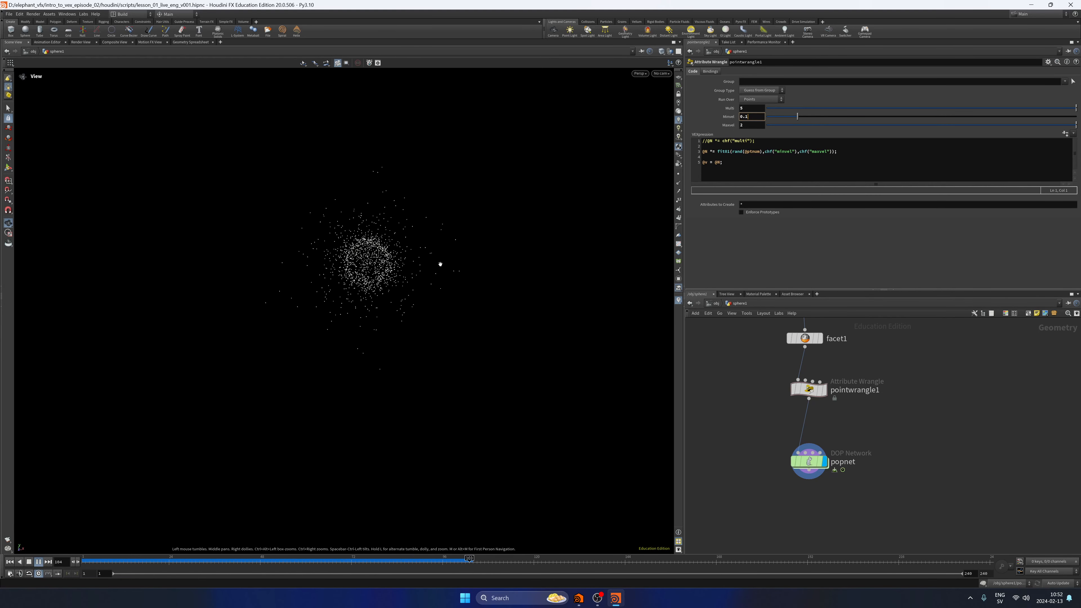
pyautogui.click(29, 561)
pyautogui.click(9, 562)
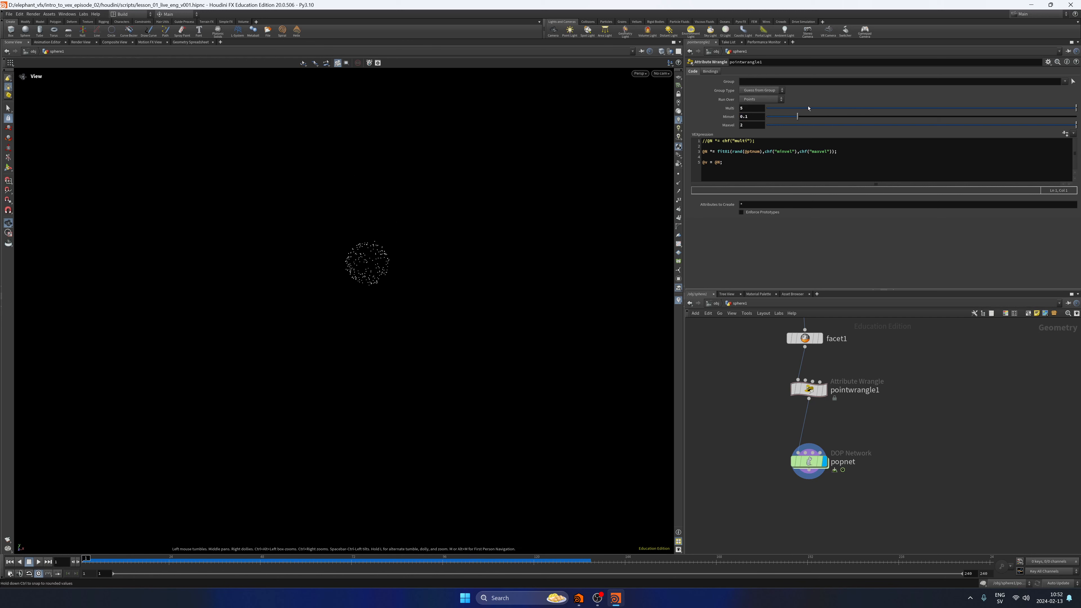
# Set Minvel to 1 and Maxvel to 4 on pointwrangle1, save the scene, and replay the particles.
pyautogui.doubleClick(747, 116)
pyautogui.write('1')
pyautogui.press('Tab')
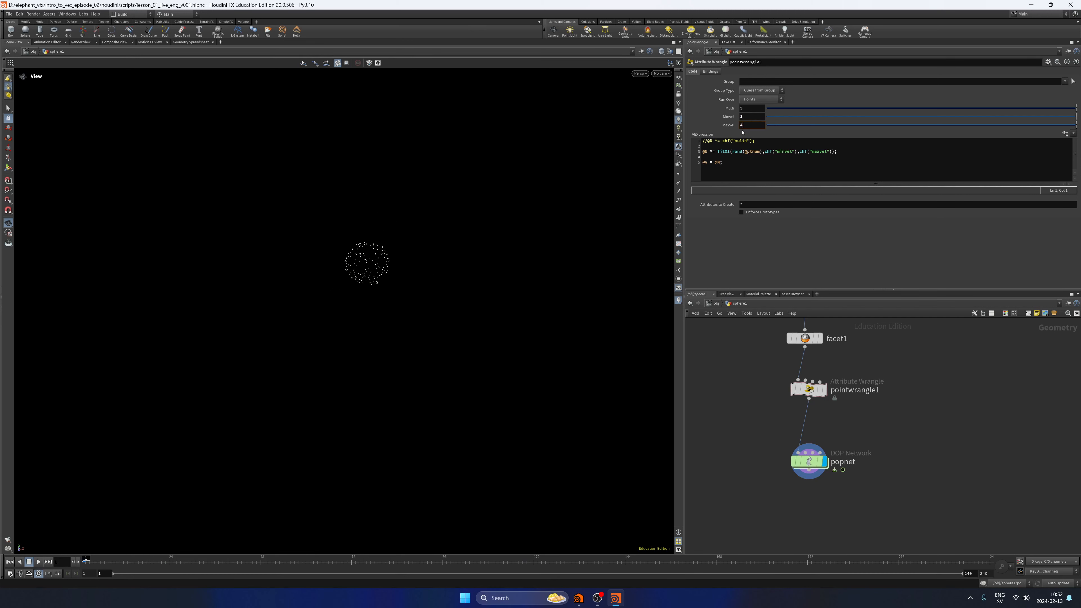
pyautogui.hotkey('ctrl', 's')
pyautogui.click(38, 562)
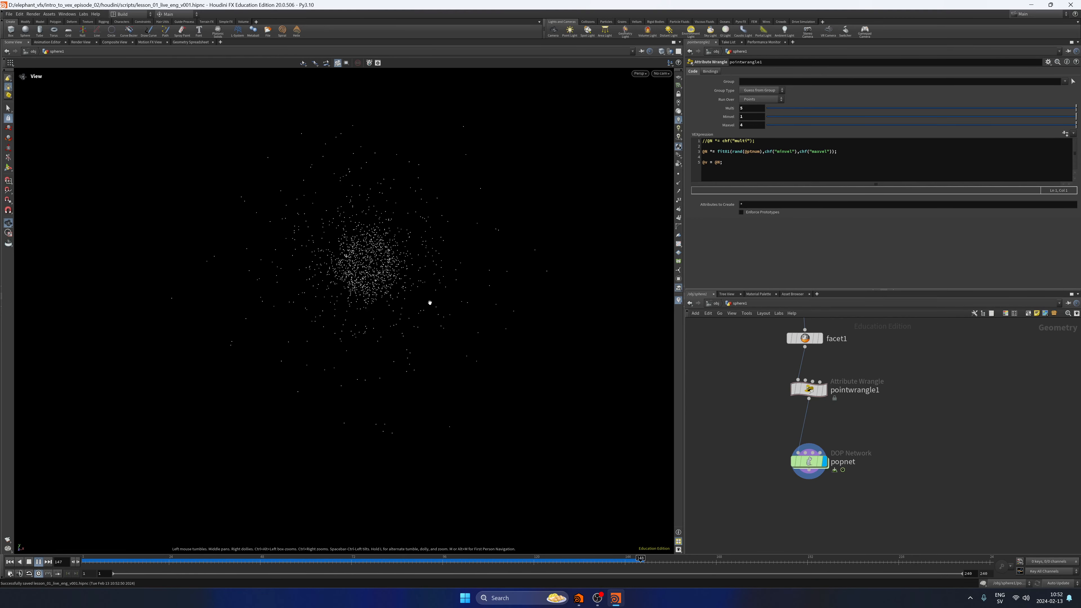
pyautogui.click(29, 562)
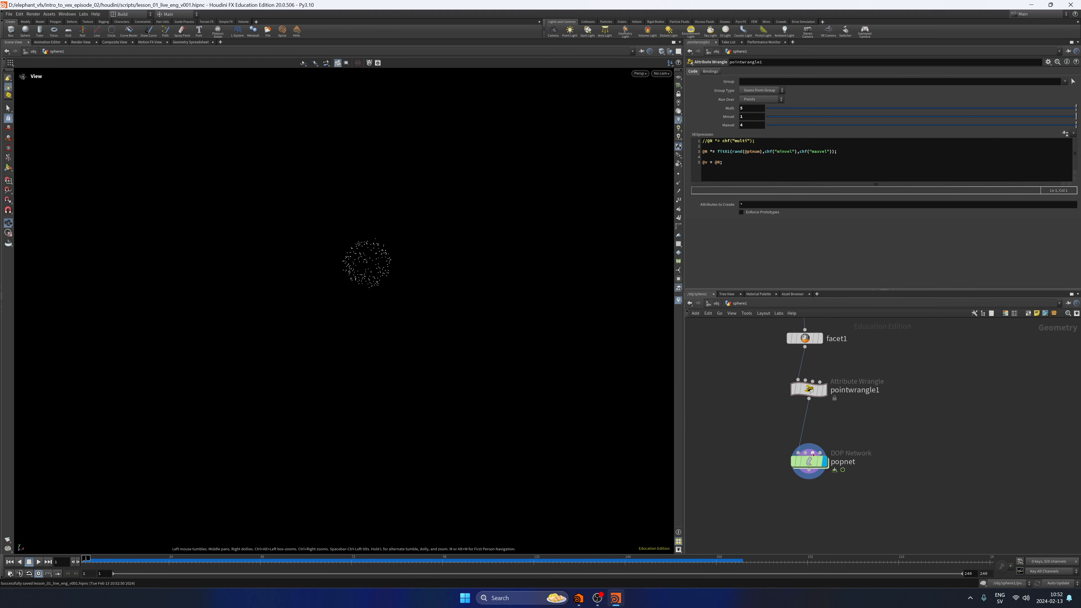
# Re-enable gravity1 inside popnet, play the simulation from the sphere1 network, and save the scene.
pyautogui.doubleClick(809, 463)
pyautogui.click(808, 435)
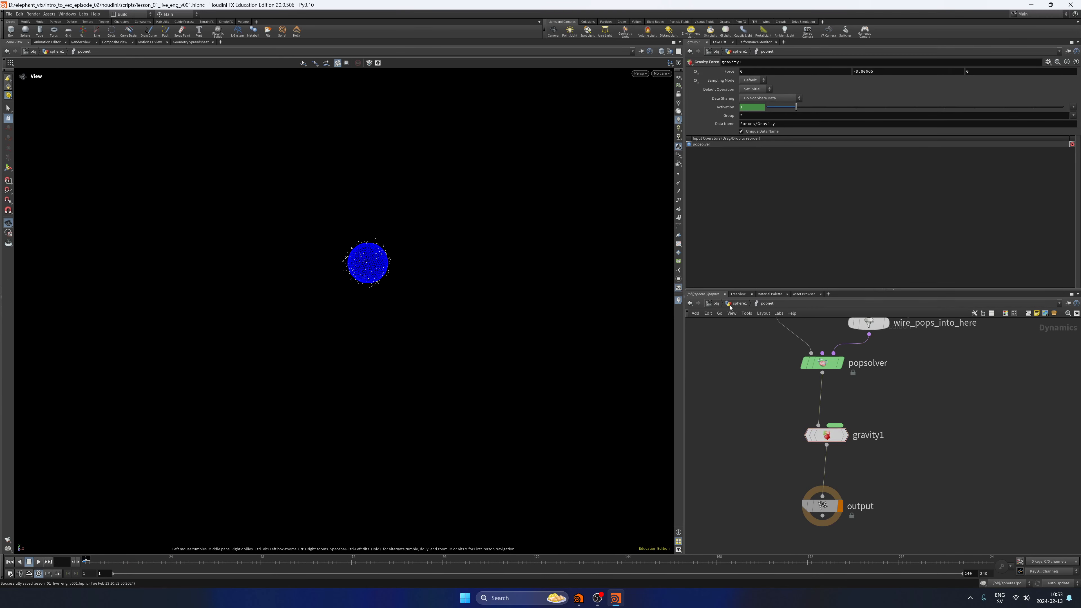
pyautogui.click(736, 303)
pyautogui.click(39, 562)
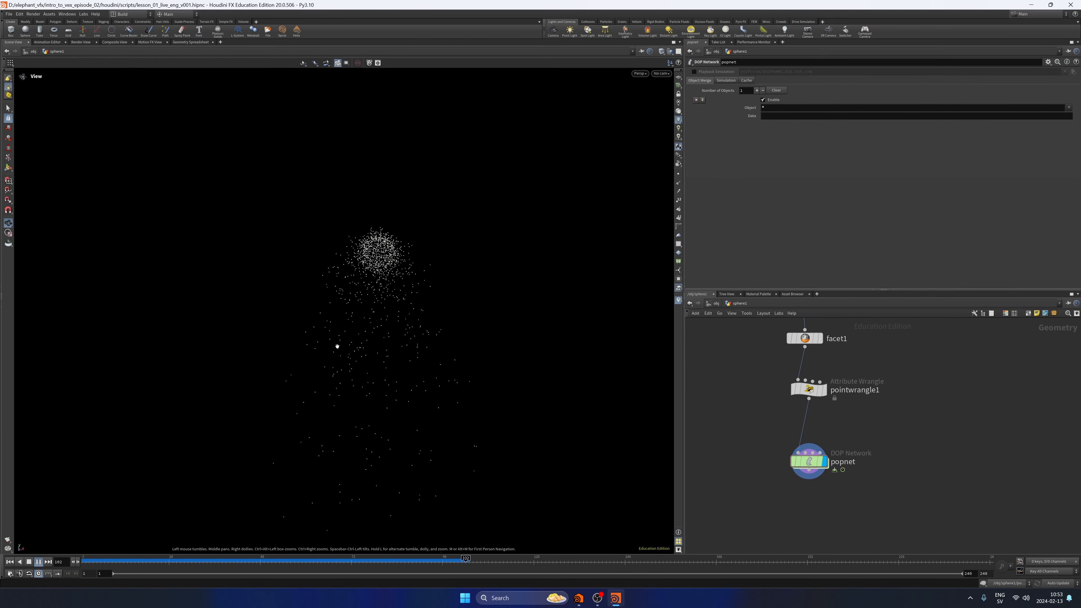
pyautogui.click(29, 562)
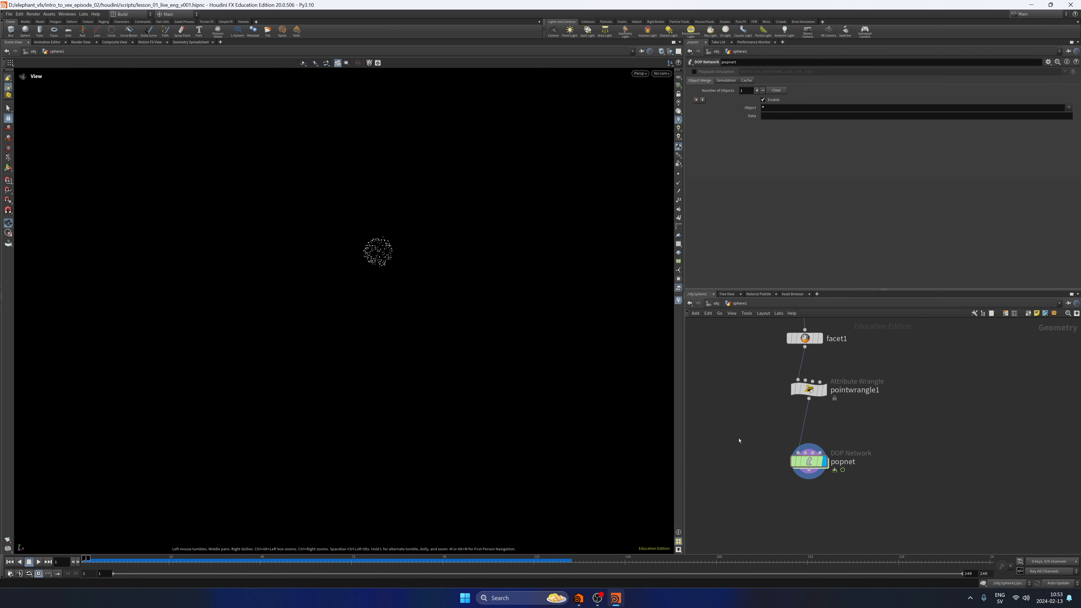
pyautogui.hotkey('ctrl', 's')
# Replay the falling particles with the node chain framed, and scrub back to the first frame.
pyautogui.moveTo(739, 400); pyautogui.dragTo(689, 431, button='middle')
pyautogui.scroll(-3, 739, 448)
pyautogui.press('f')
pyautogui.scroll(2, 754, 430)
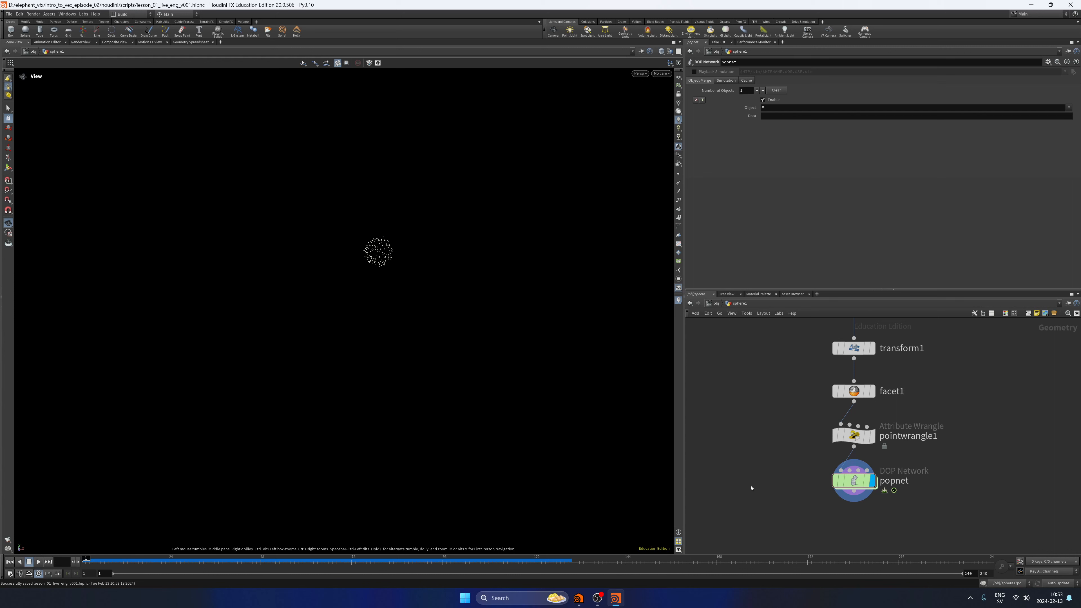
pyautogui.click(39, 562)
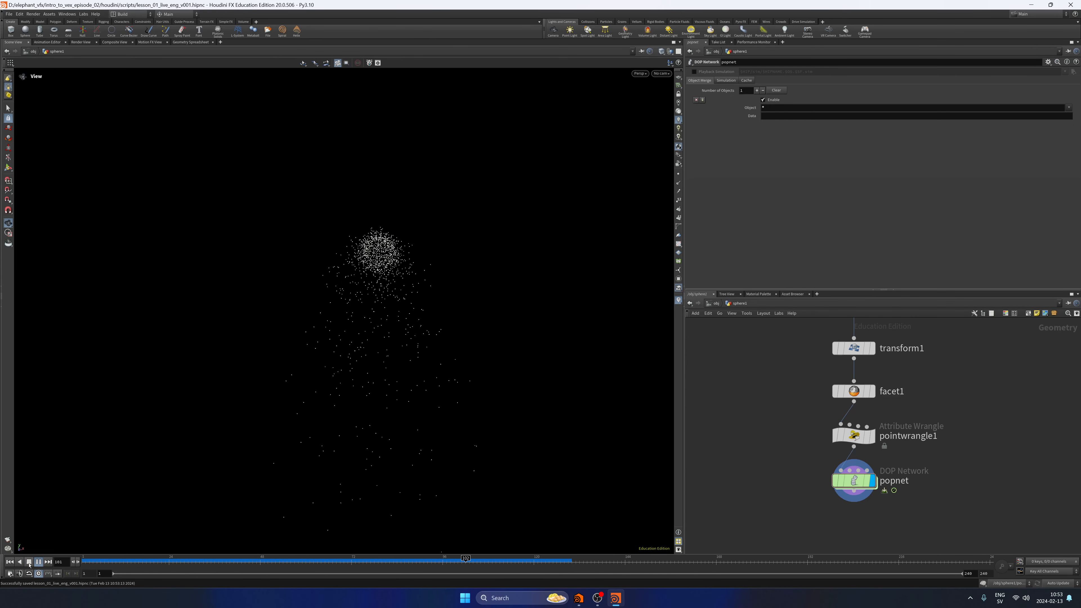
pyautogui.click(29, 564)
pyautogui.moveTo(472, 568); pyautogui.dragTo(64, 568)
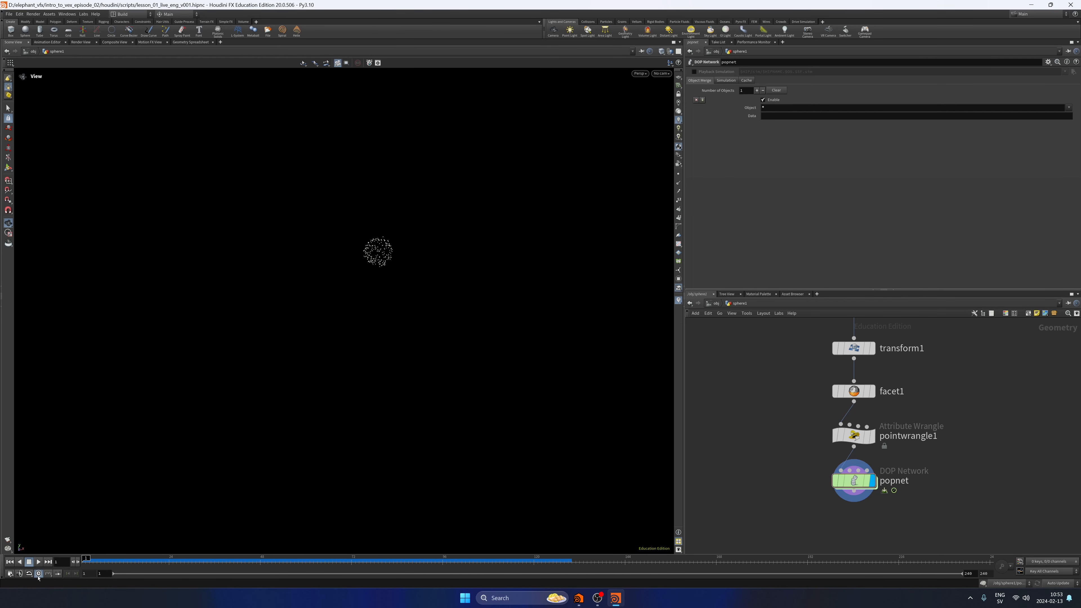
# Duplicate the sphere1 and transform1 nodes as a separate chain beside the original one.
pyautogui.moveTo(735, 460); pyautogui.dragTo(776, 456, button='middle')
pyautogui.scroll(-2, 785, 483)
pyautogui.moveTo(850, 420); pyautogui.dragTo(938, 358)
pyautogui.keyDown('alt'); pyautogui.moveTo(896, 399); pyautogui.dragTo(771, 400); pyautogui.keyUp('alt')
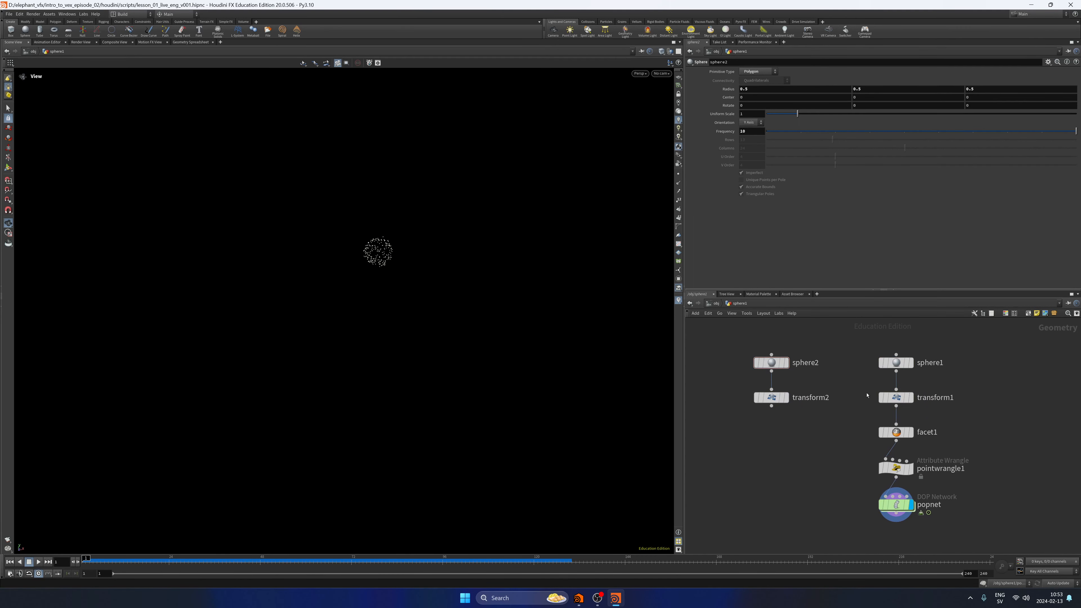
# Show transform1 as a template and display transform2 with its parameters open.
pyautogui.click(908, 397)
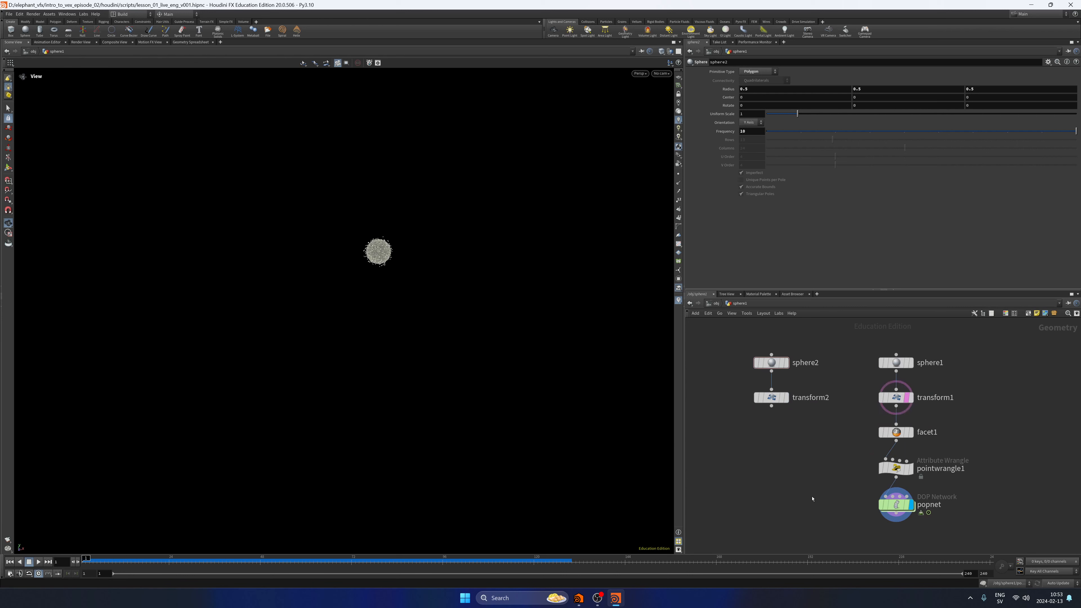
pyautogui.click(787, 397)
pyautogui.click(772, 400)
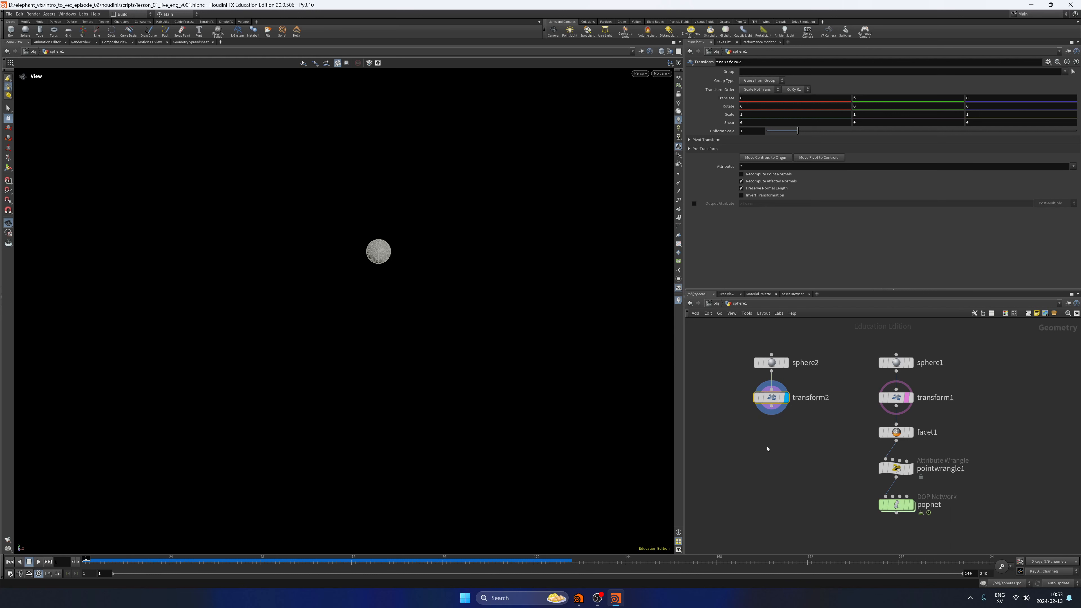
# Append a Transform node below transform2 in the second sphere chain.
pyautogui.moveTo(768, 449); pyautogui.dragTo(770, 426, button='middle')
pyautogui.press('Return')
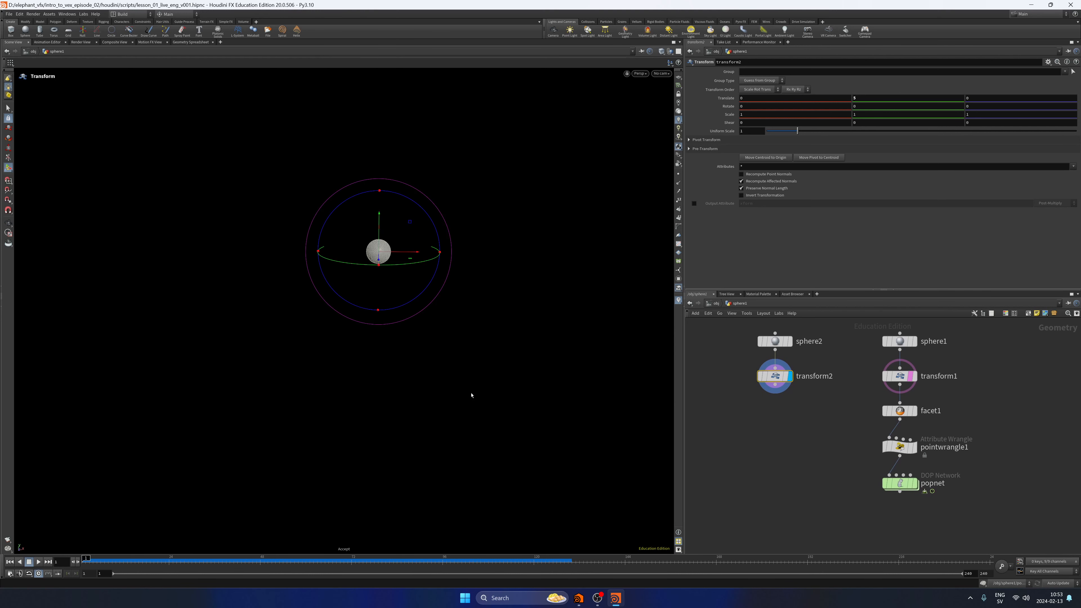
pyautogui.click(779, 429)
pyautogui.press('Tab')
pyautogui.write('tran')
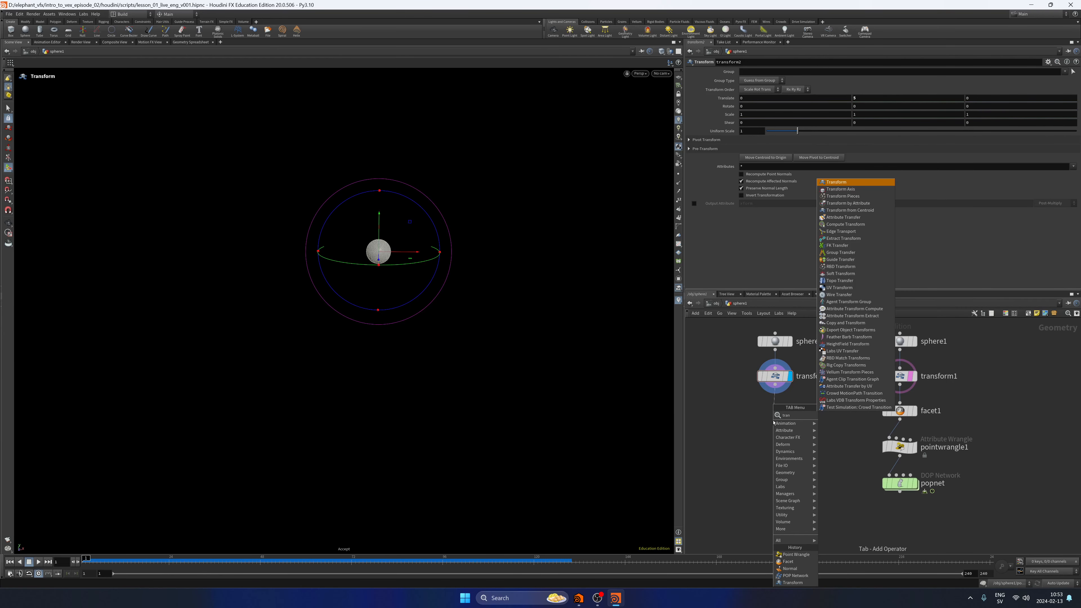
pyautogui.press('Return')
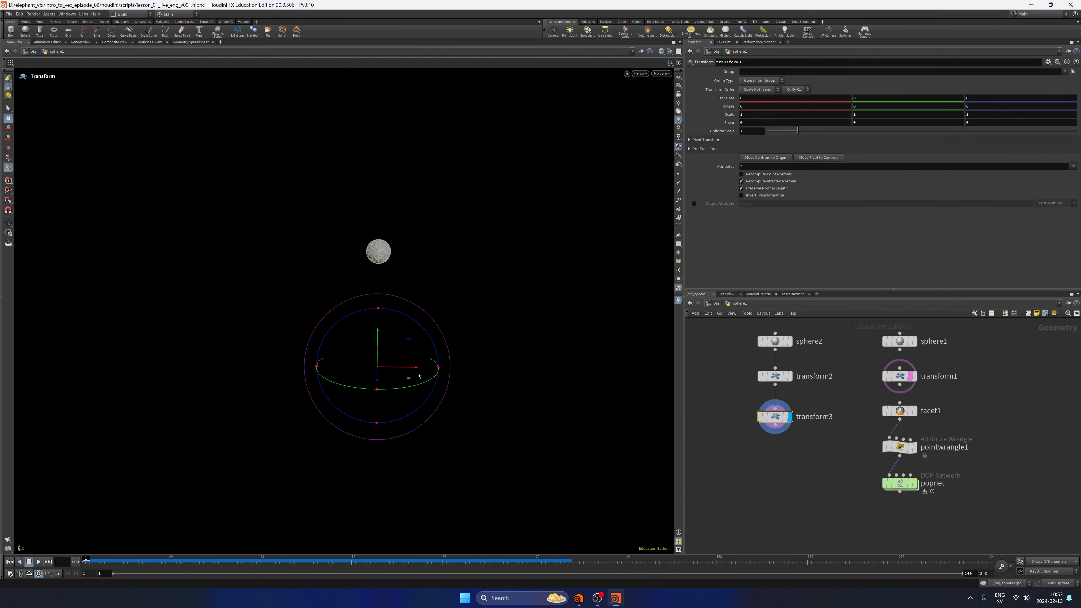
# Offset the second sphere sideways by setting transform3's X translation to -5.
pyautogui.moveTo(416, 367); pyautogui.dragTo(374, 367)
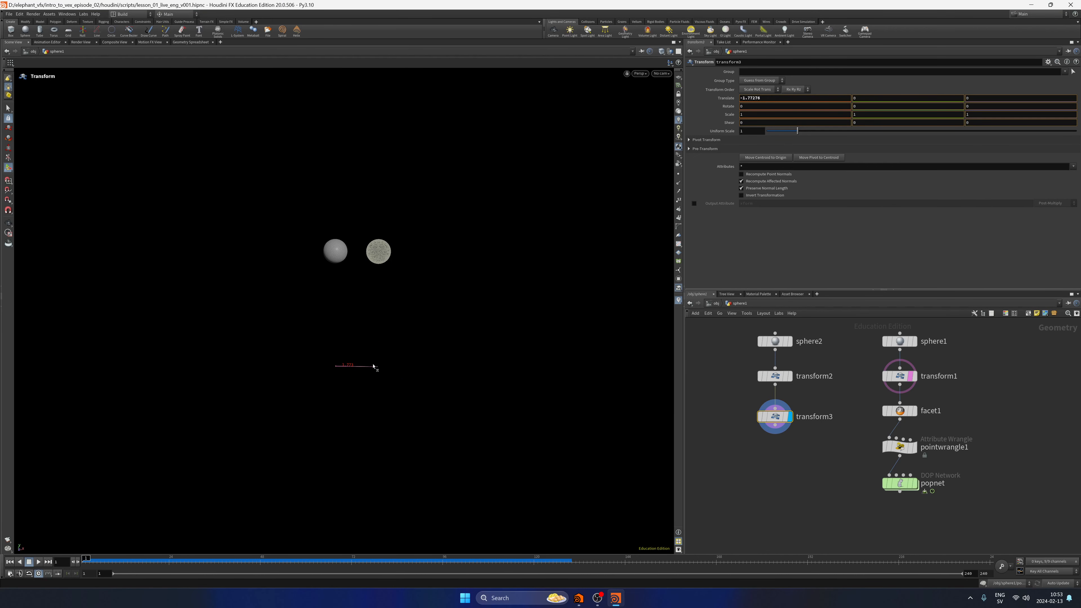
pyautogui.moveTo(745, 99); pyautogui.dragTo(801, 115)
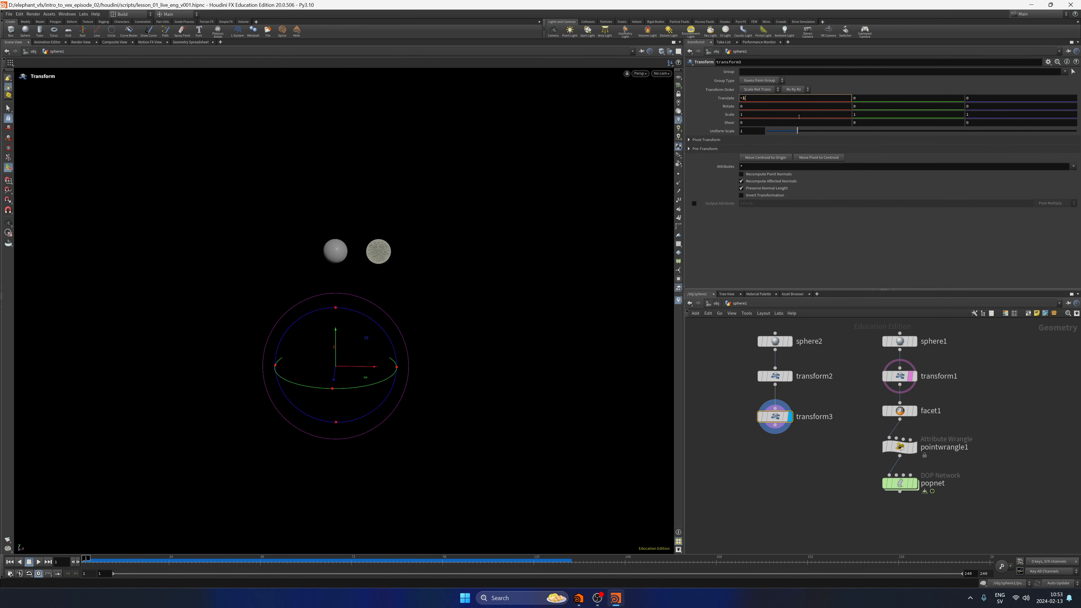
pyautogui.press('Return')
pyautogui.click(764, 482)
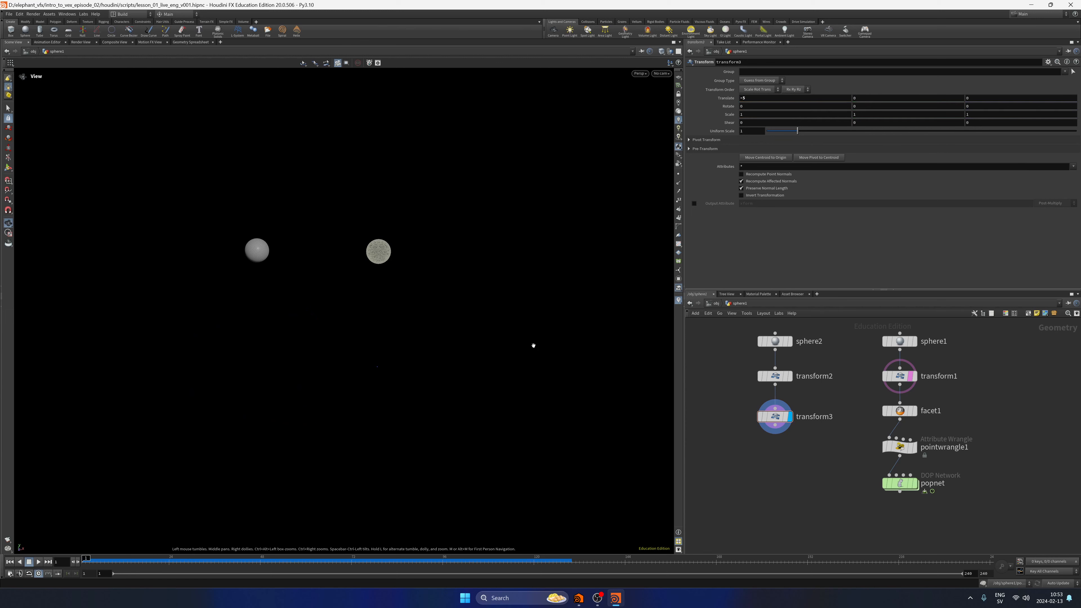
pyautogui.scroll(-4, 533, 344)
pyautogui.moveTo(450, 360); pyautogui.dragTo(438, 392)
pyautogui.moveTo(438, 392); pyautogui.dragTo(385, 377, button='middle')
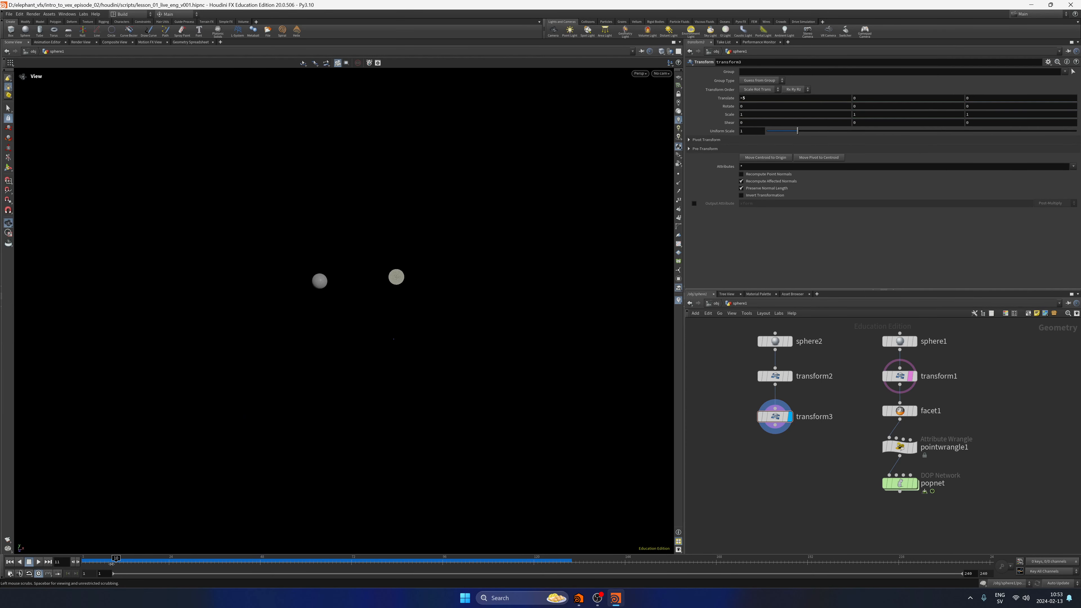
pyautogui.scroll(3, 396, 293)
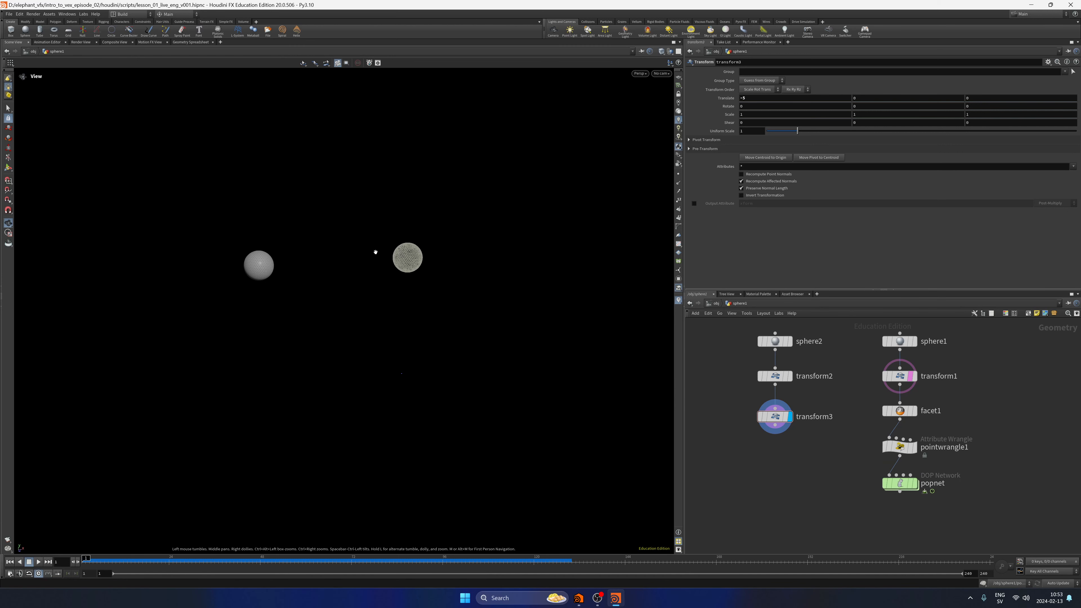
# Lay out the sphere2, transform2 and transform3 nodes evenly in the network.
pyautogui.moveTo(777, 478); pyautogui.dragTo(769, 482, button='middle')
pyautogui.moveTo(770, 482); pyautogui.dragTo(773, 342)
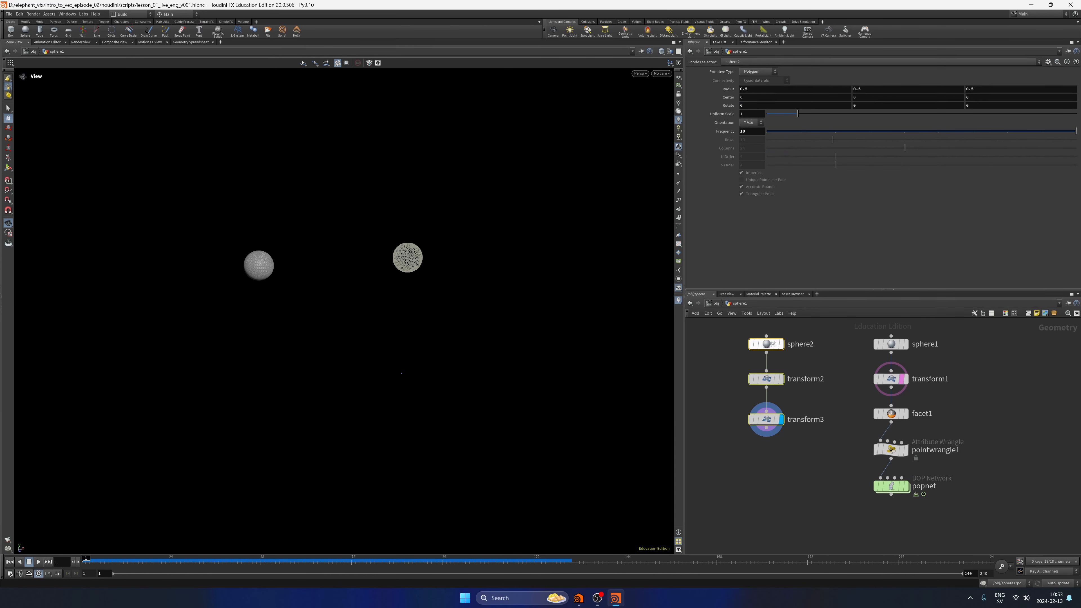
pyautogui.press('l')
# Append another Transform node to transform3's output and align it under the second chain.
pyautogui.moveTo(778, 465); pyautogui.dragTo(774, 450, button='middle')
pyautogui.moveTo(768, 449); pyautogui.dragTo(758, 454)
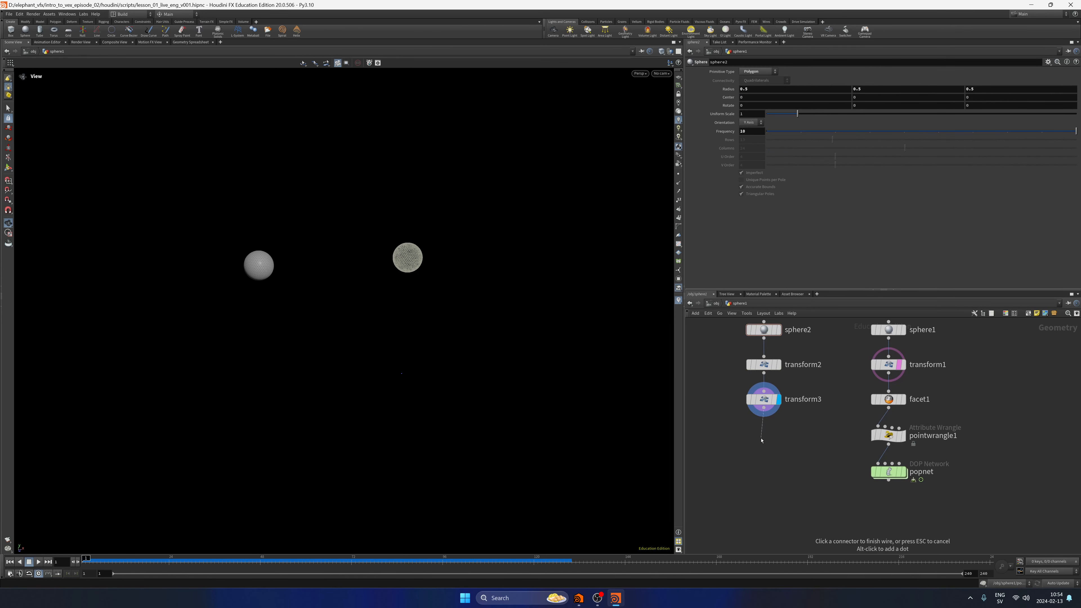
pyautogui.press('Tab')
pyautogui.write('trans')
pyautogui.press('Return')
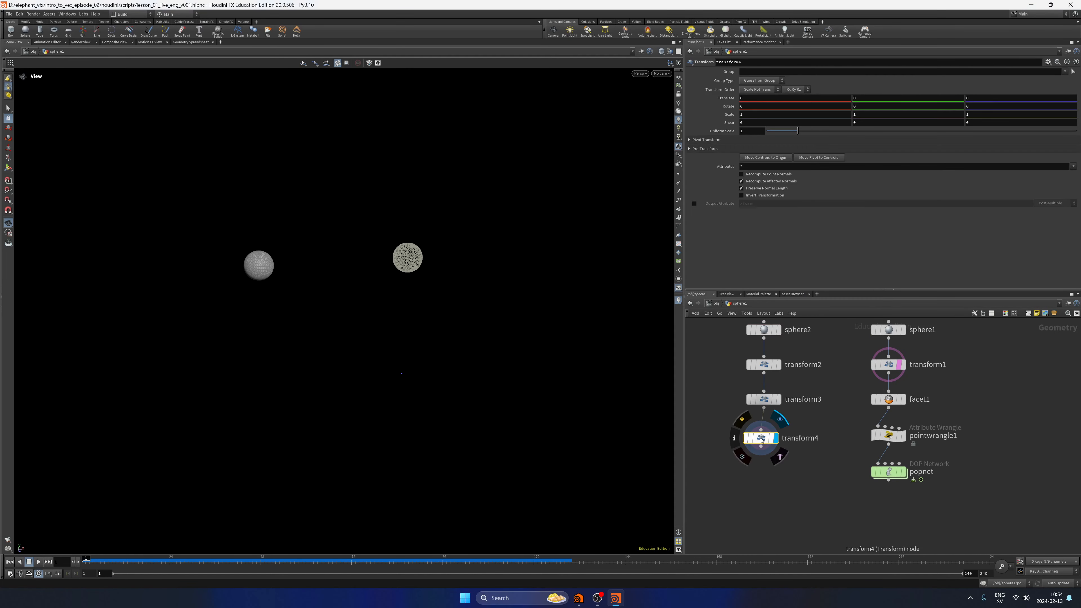
pyautogui.click(765, 437)
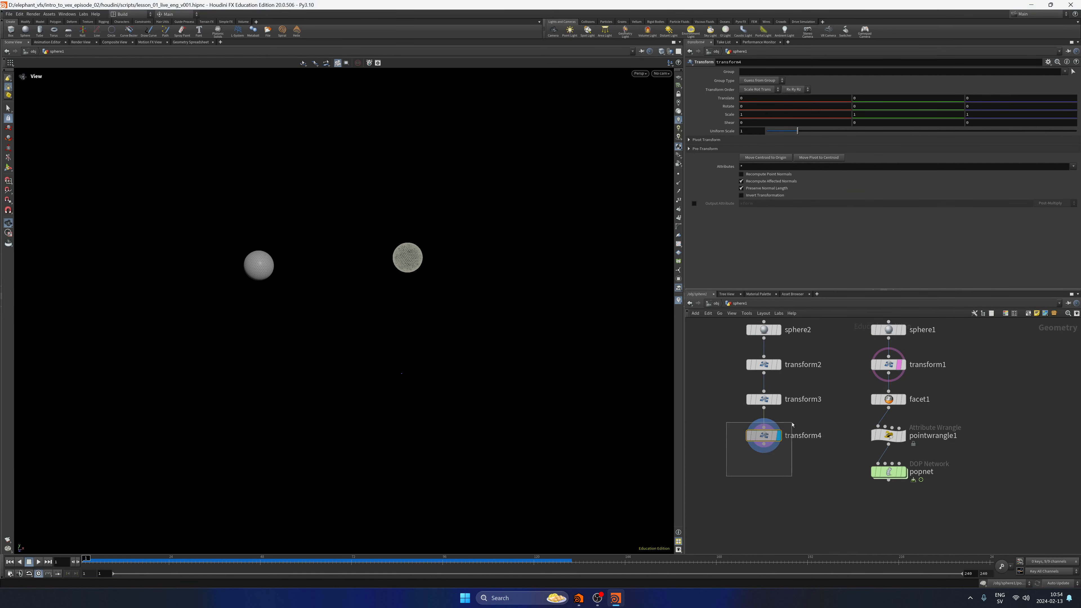
# Try rotating the second sphere about the Y axis with transform4's handle, and undo the rotation.
pyautogui.click(857, 107)
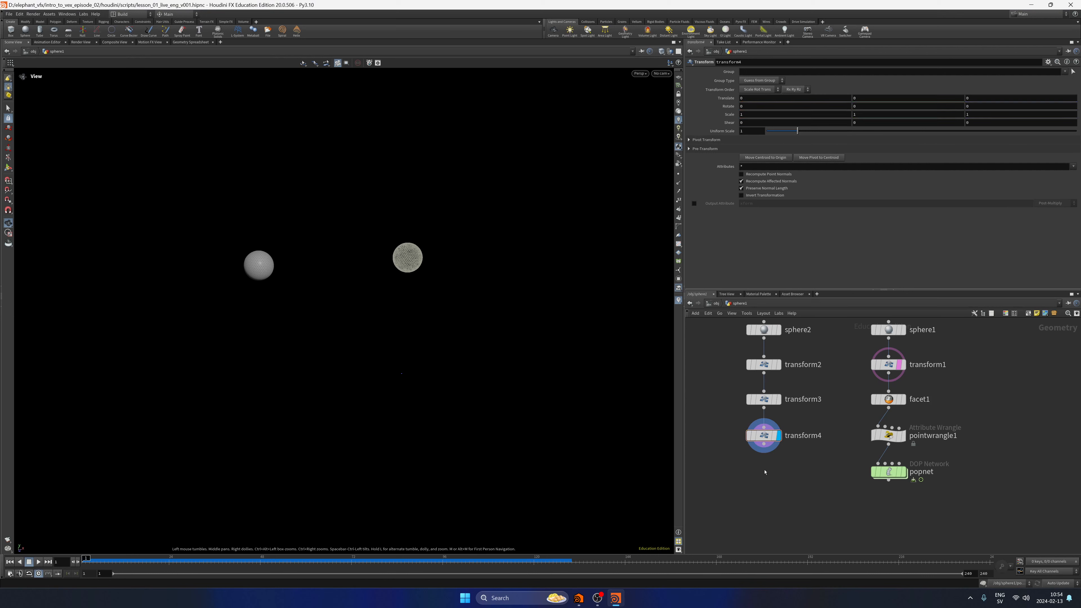
pyautogui.press('Return')
pyautogui.keyDown('alt'); pyautogui.moveTo(615, 365); pyautogui.dragTo(369, 352); pyautogui.keyUp('alt')
pyautogui.moveTo(400, 389); pyautogui.dragTo(336, 400)
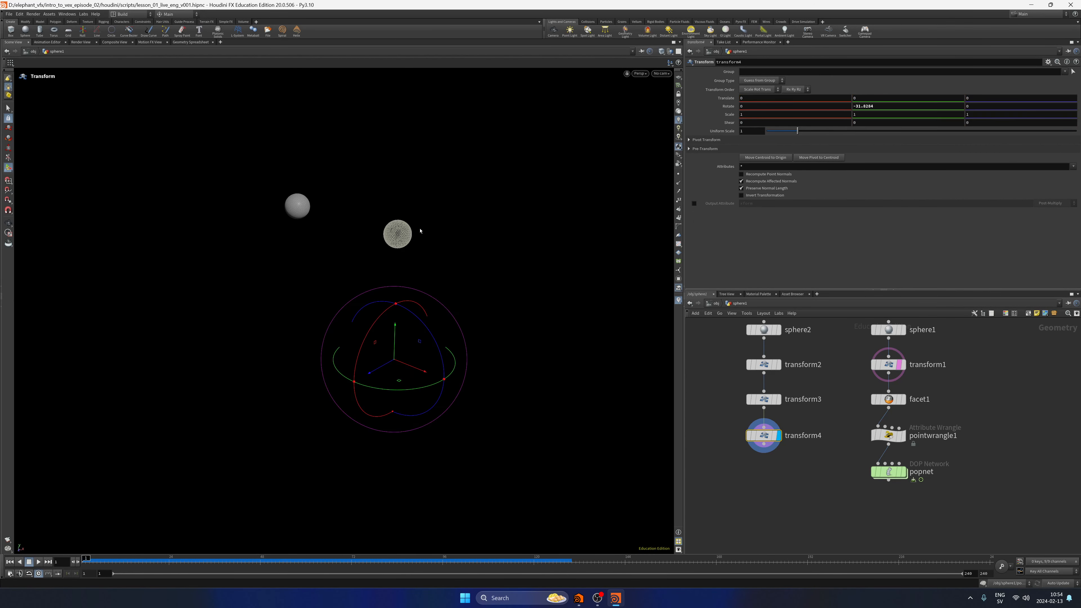
pyautogui.hotkey('ctrl', 'z')
pyautogui.press('Escape')
pyautogui.moveTo(868, 107); pyautogui.dragTo(816, 120)
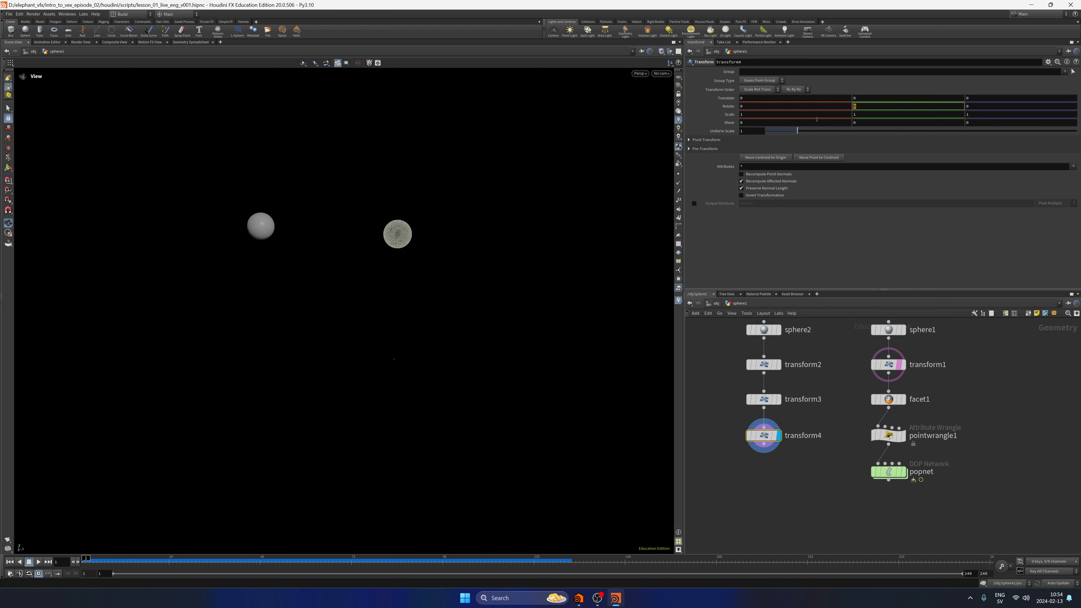
pyautogui.write('@Time')
pyautogui.press('Return')
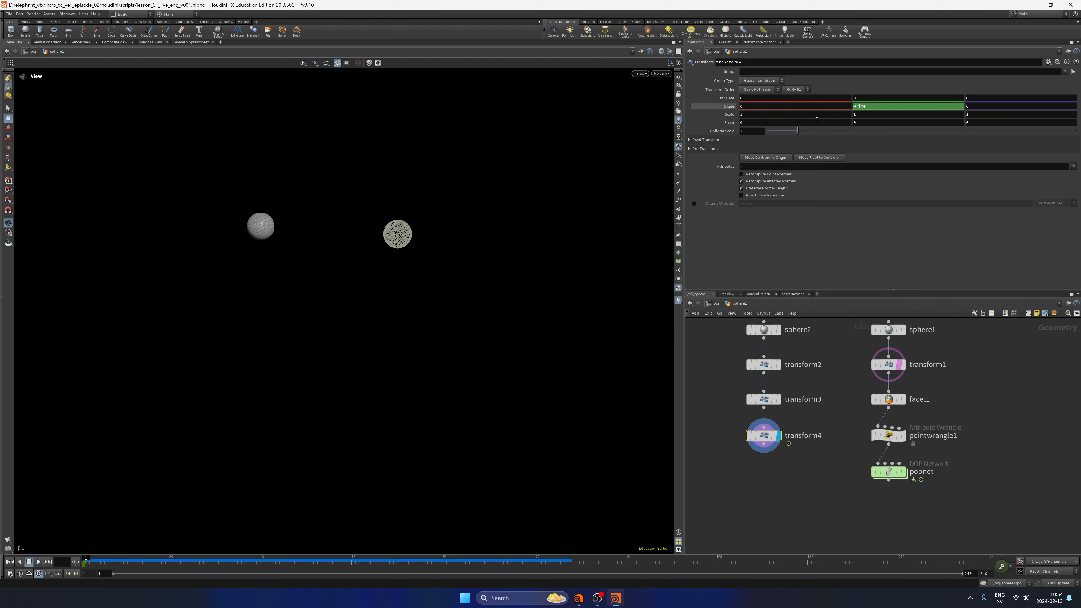
pyautogui.click(38, 562)
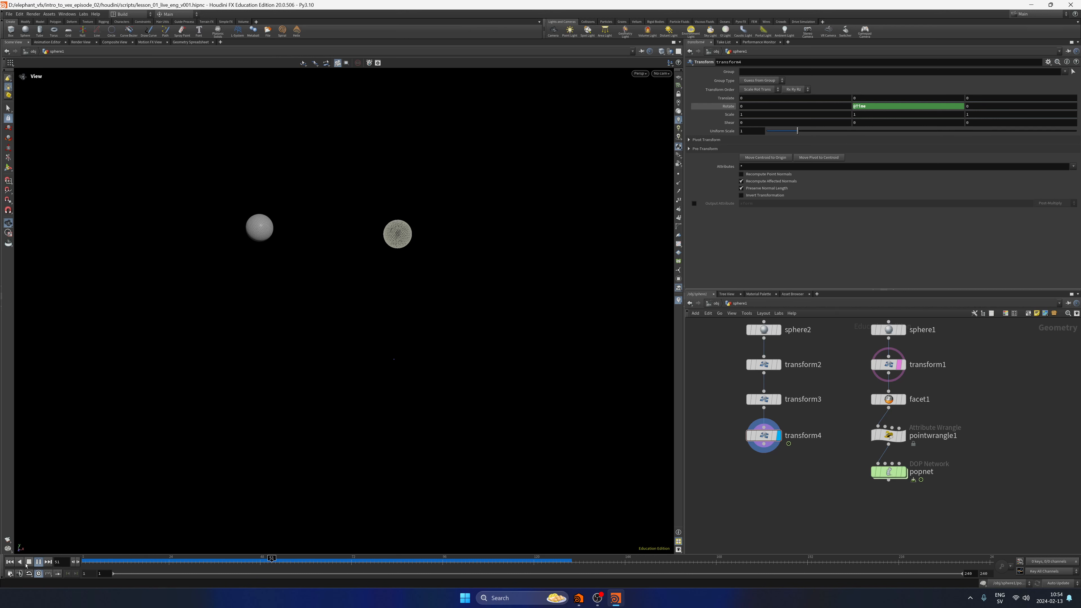
pyautogui.click(29, 562)
pyautogui.click(887, 107)
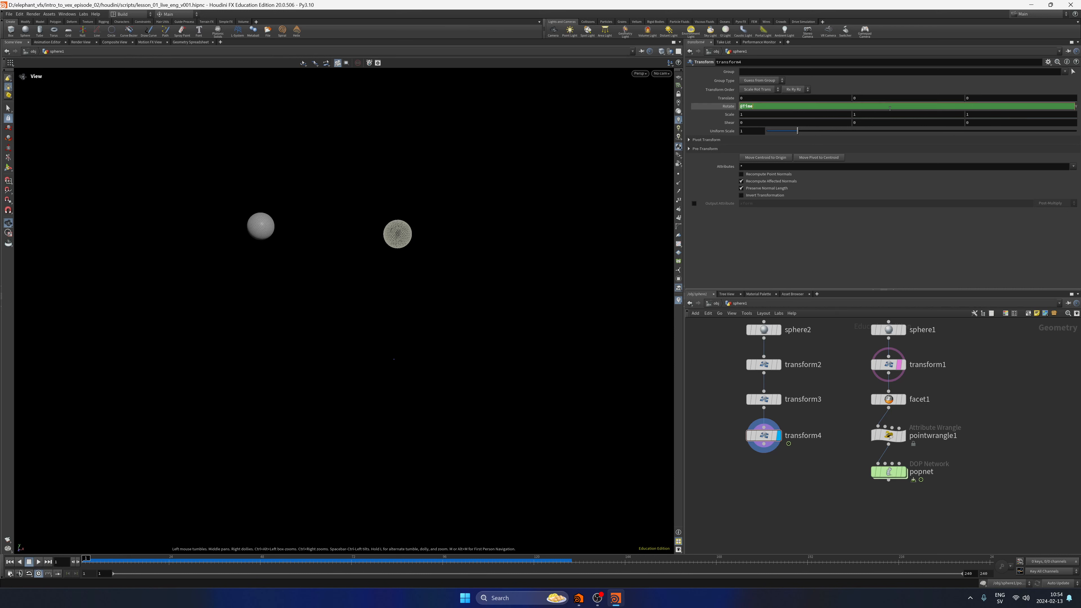
pyautogui.press('Return')
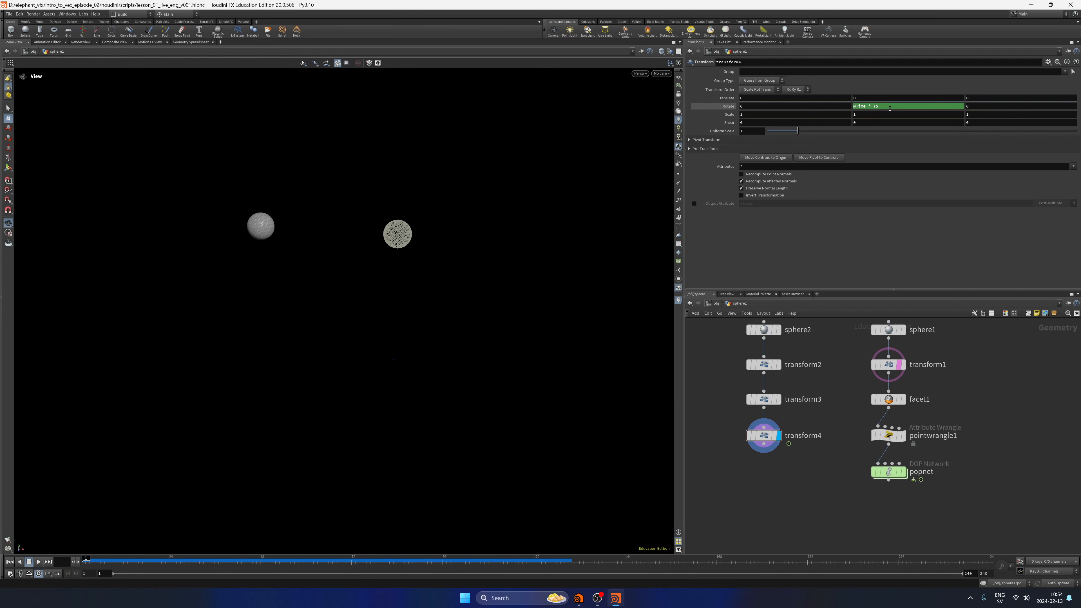
pyautogui.click(38, 562)
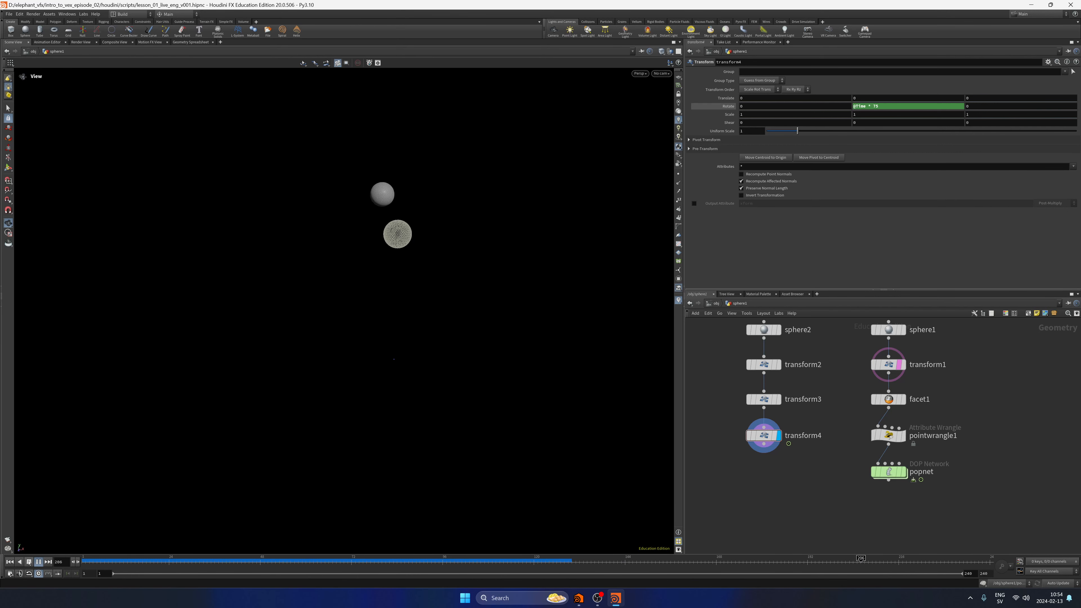
pyautogui.click(29, 562)
pyautogui.click(10, 562)
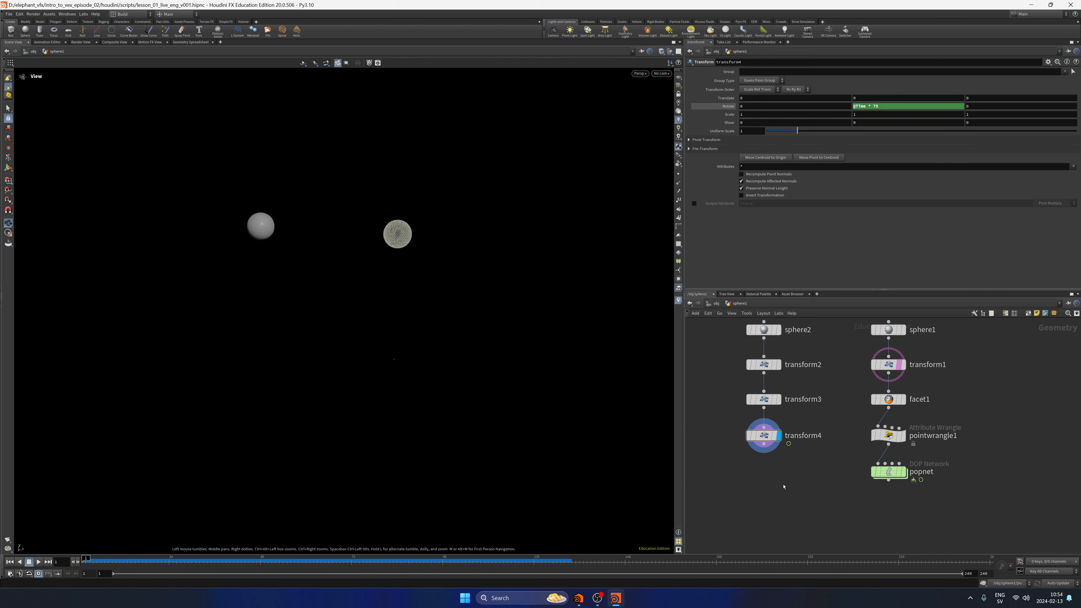
# Save the scene, then turn off transform1's template flag and display popnet.
pyautogui.hotkey('ctrl', 's')
pyautogui.click(901, 366)
pyautogui.click(902, 472)
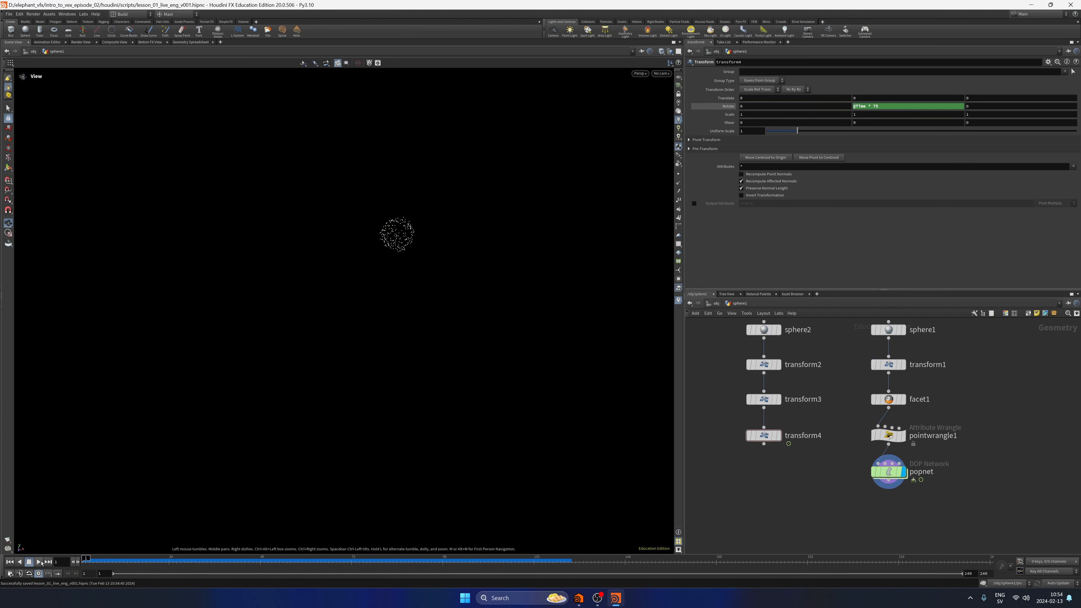
# Play the particle simulation, return to the first frame, and save the scene.
pyautogui.click(39, 562)
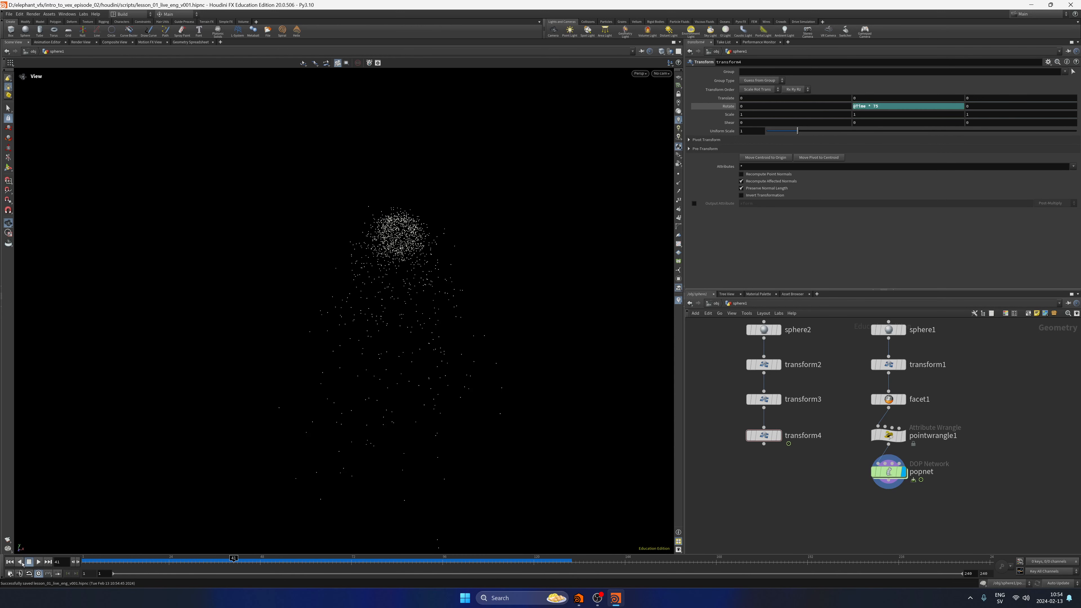
pyautogui.click(11, 563)
pyautogui.hotkey('ctrl', 's')
pyautogui.moveTo(819, 499); pyautogui.dragTo(829, 461, button='middle')
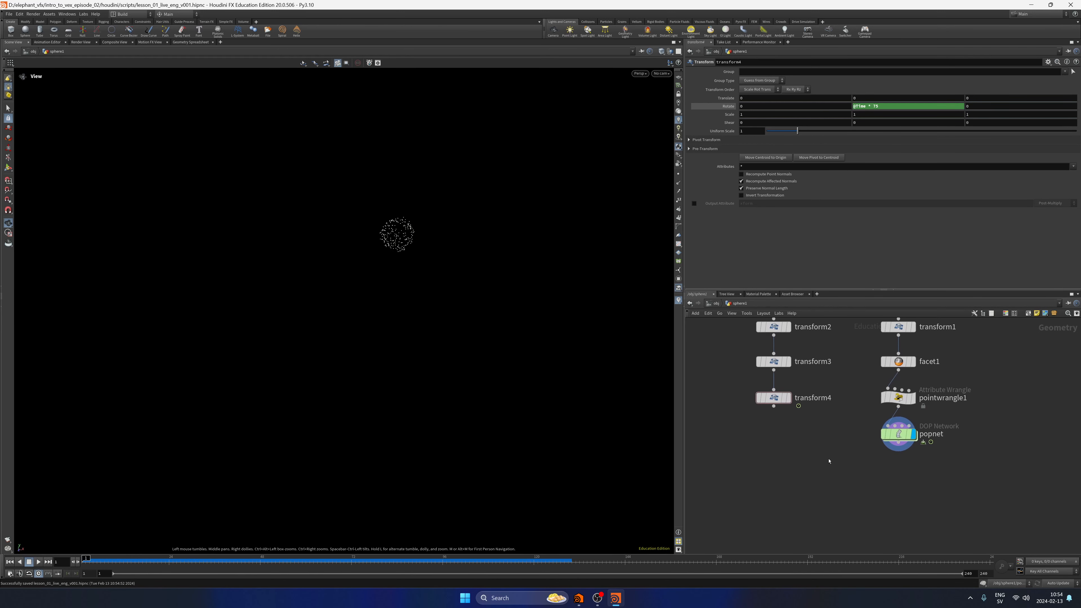
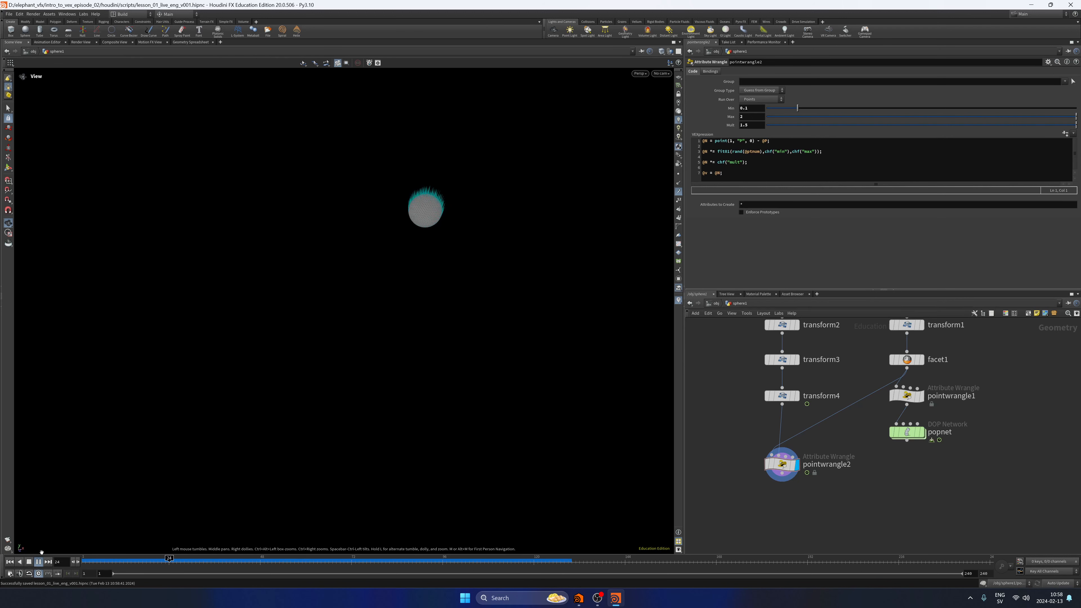
# Stop the playback on the first frame and turn off the display of point normals in the viewport.
pyautogui.click(28, 562)
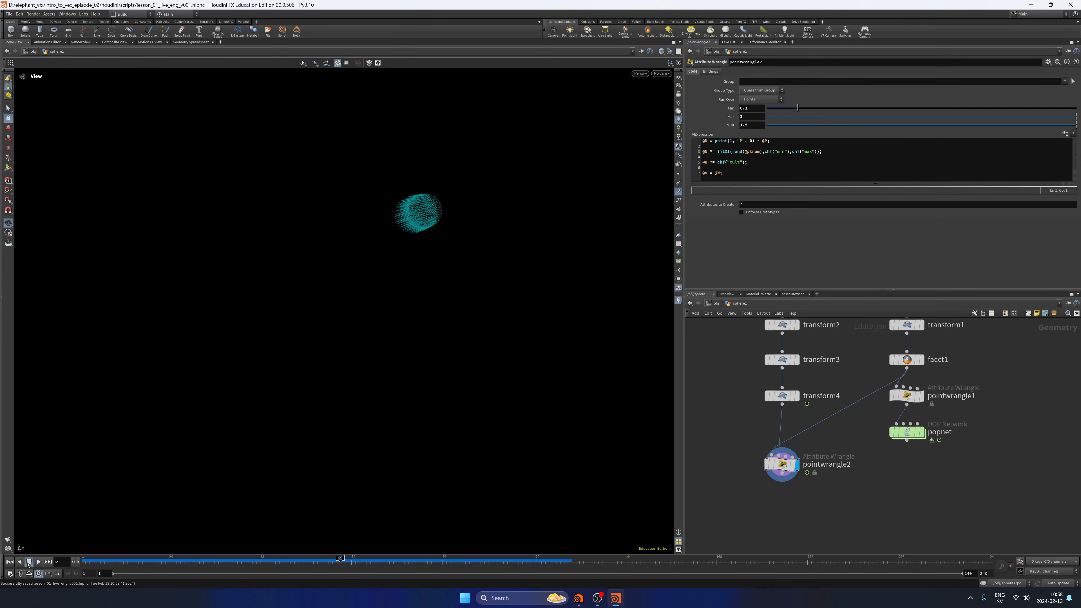
pyautogui.click(679, 194)
# Rewire popnet's first input from pointwrangle1 to pointwrangle2, place popnet below that wrangle, and display popnet.
pyautogui.moveTo(827, 512); pyautogui.dragTo(806, 471, button='middle')
pyautogui.moveTo(888, 390); pyautogui.dragTo(889, 470)
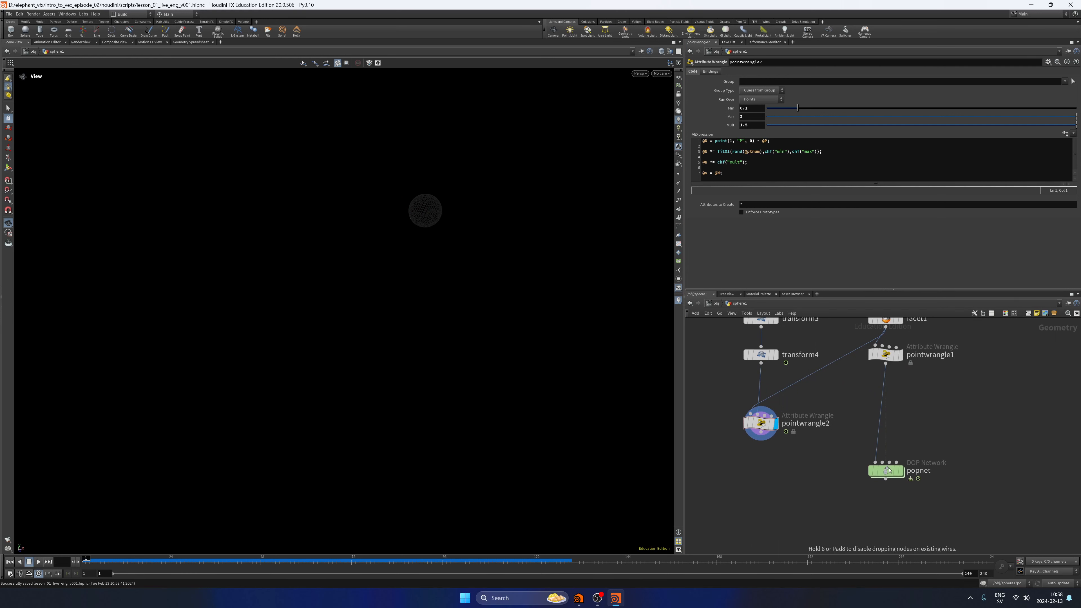
pyautogui.moveTo(885, 361)
pyautogui.mouseDown()
pyautogui.moveTo(959, 371)
pyautogui.moveTo(891, 373)
pyautogui.mouseUp()
pyautogui.moveTo(791, 441); pyautogui.dragTo(875, 462)
pyautogui.moveTo(760, 426); pyautogui.dragTo(760, 415)
pyautogui.moveTo(882, 474); pyautogui.dragTo(762, 467)
pyautogui.click(782, 462)
pyautogui.click(766, 463)
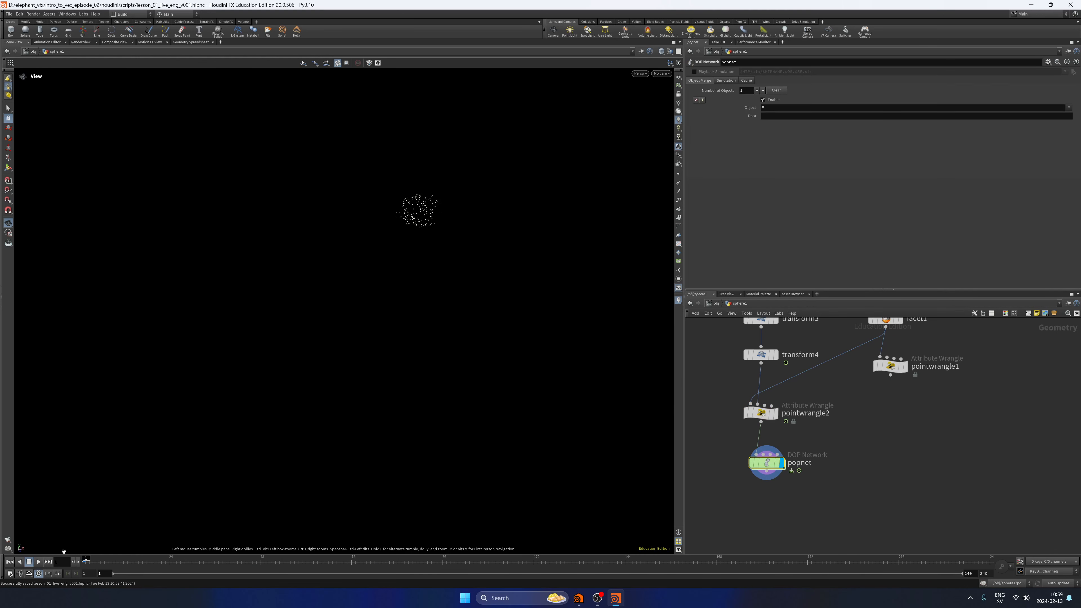
# Play the simulation, turn on transform4's template flag to show the orbiting sphere, and save the scene before returning to the first frame.
pyautogui.click(39, 562)
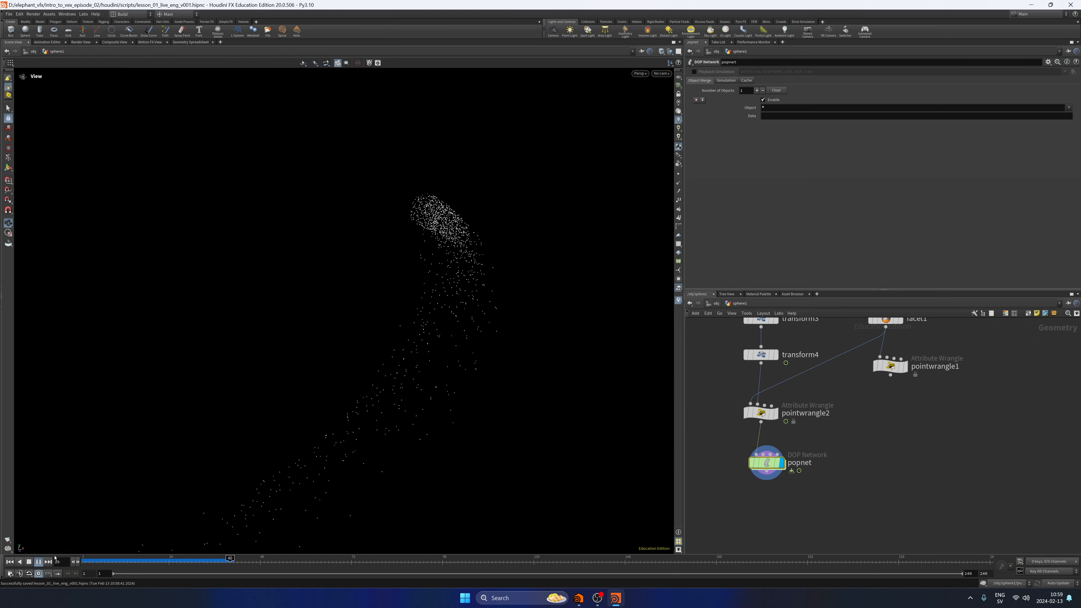
pyautogui.moveTo(541, 273); pyautogui.dragTo(543, 308)
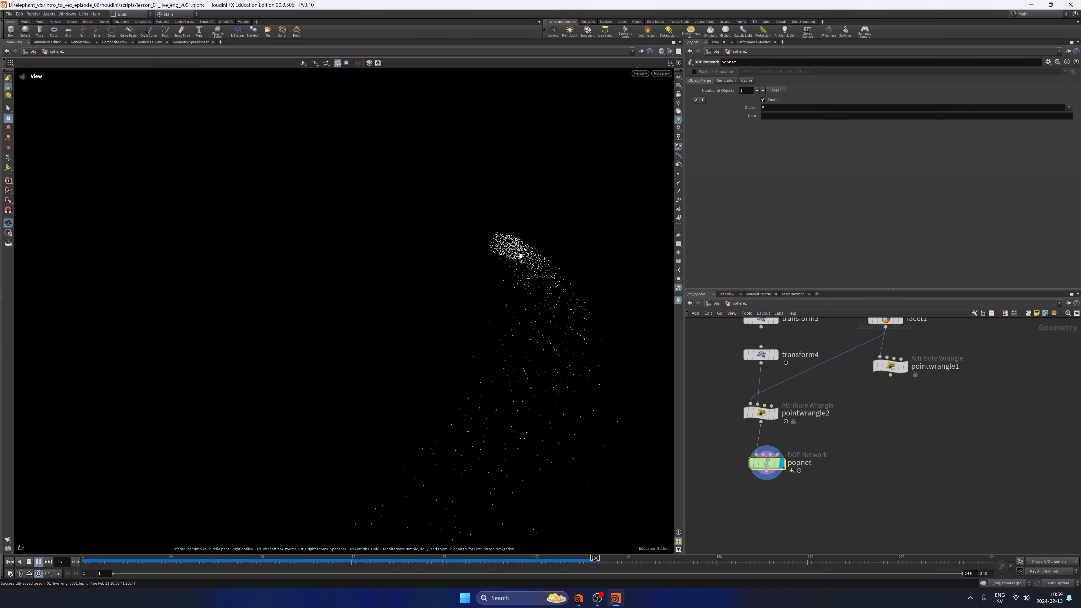
pyautogui.moveTo(712, 357); pyautogui.dragTo(721, 386, button='middle')
pyautogui.click(781, 387)
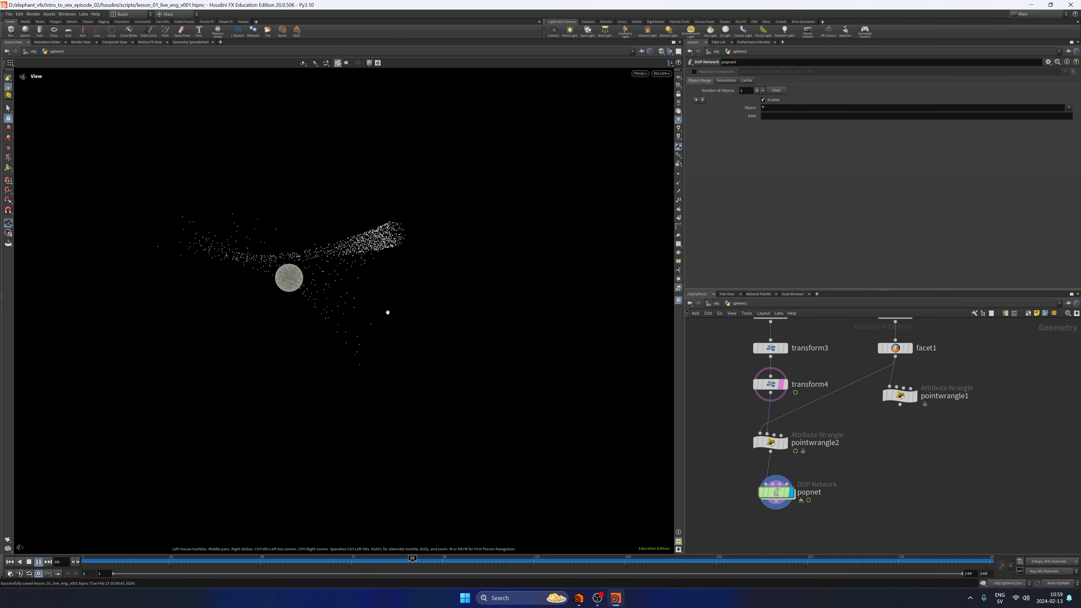
pyautogui.hotkey('ctrl', 's')
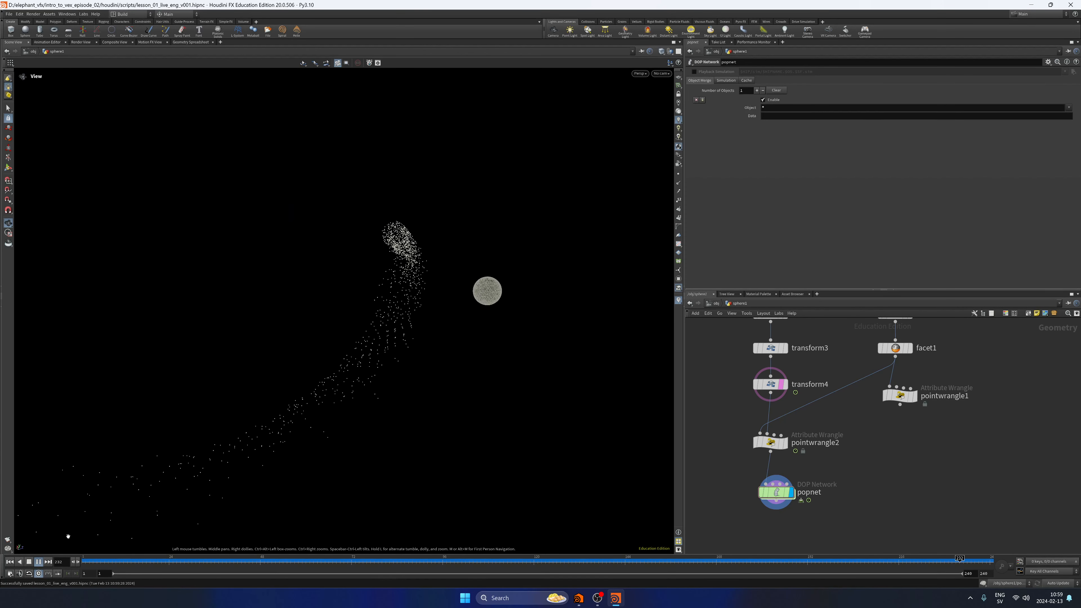
pyautogui.click(11, 561)
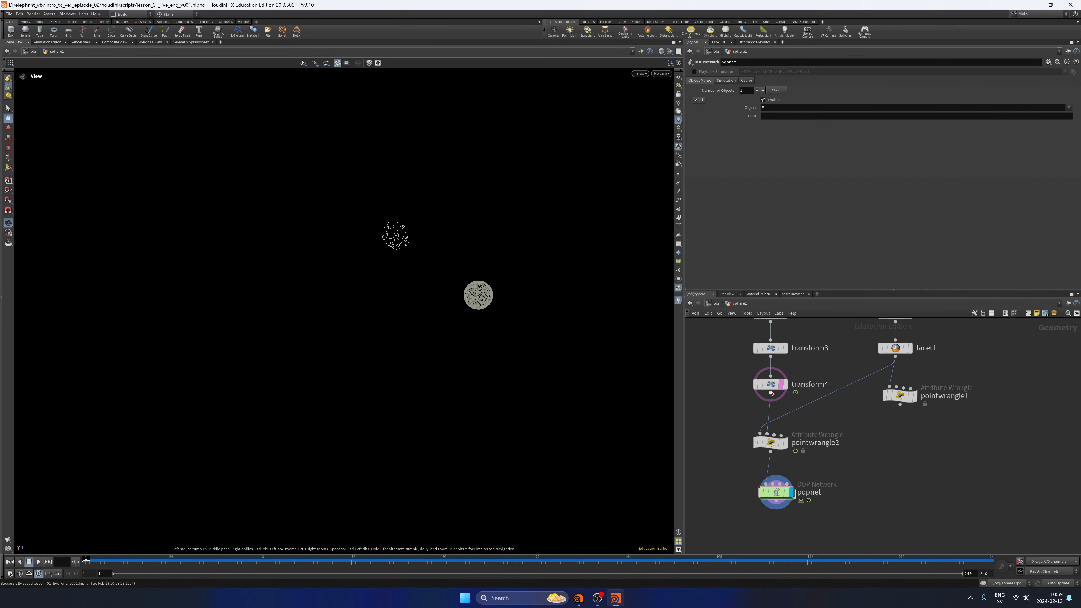
# Inside popnet, set source_first_input's constant birth rate to 50000, and return to the sphere1 network.
pyautogui.doubleClick(775, 491)
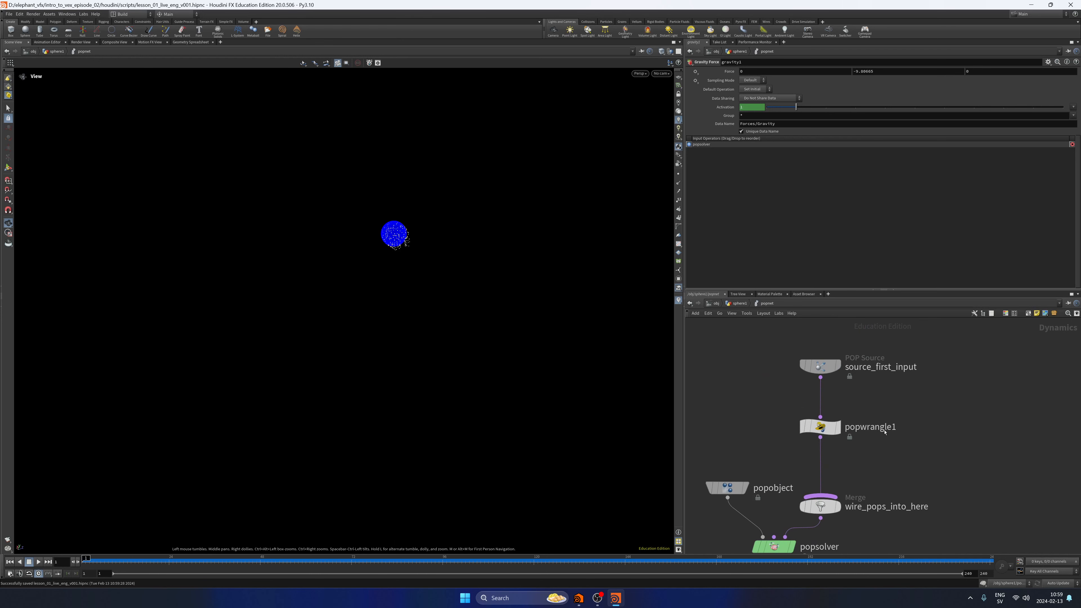
pyautogui.click(822, 367)
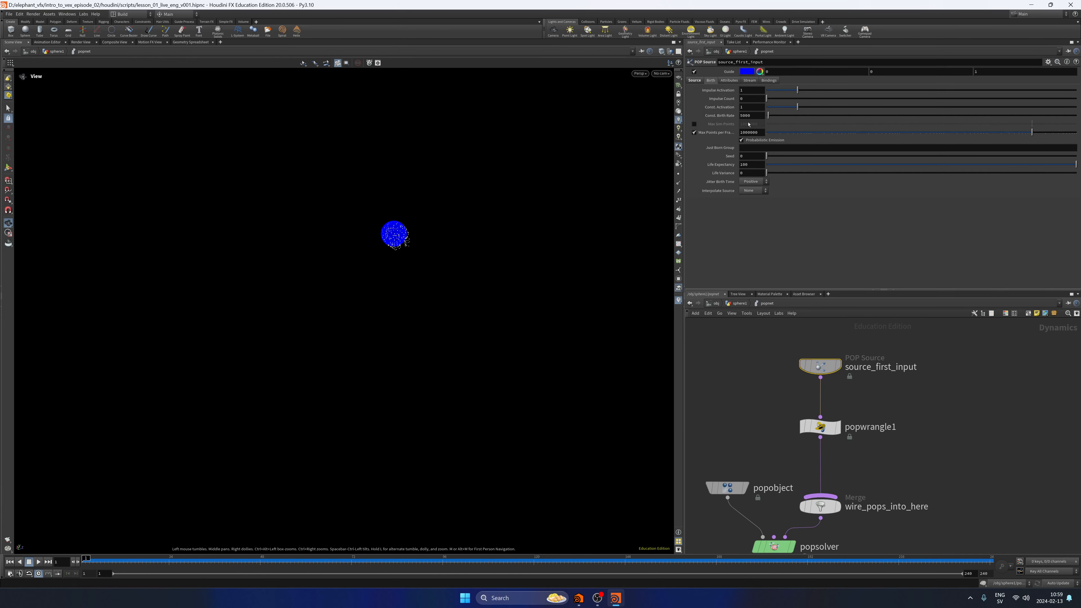
pyautogui.press('Return')
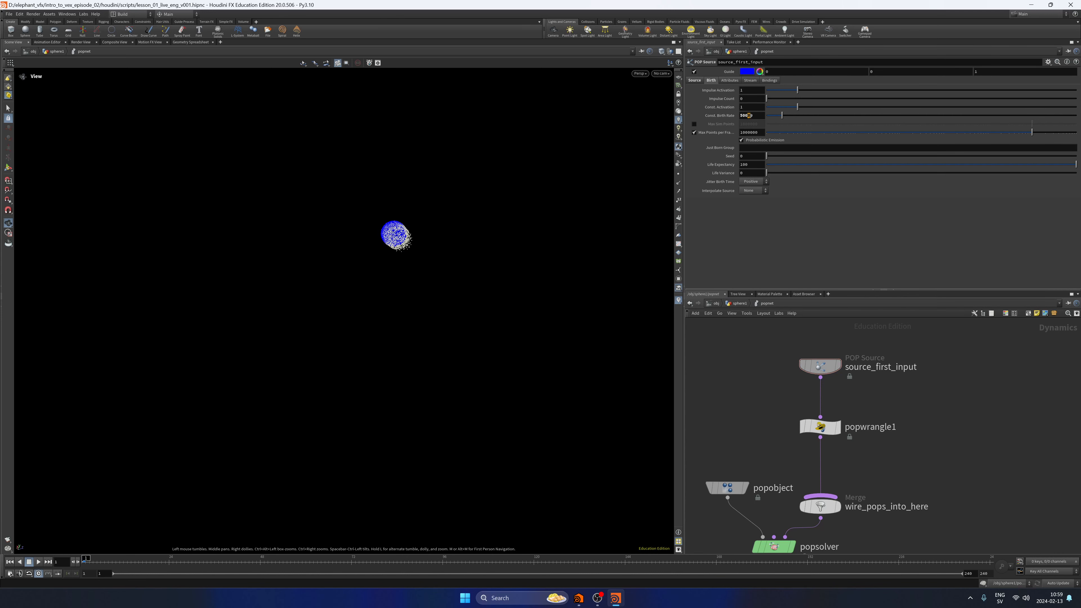
pyautogui.click(736, 304)
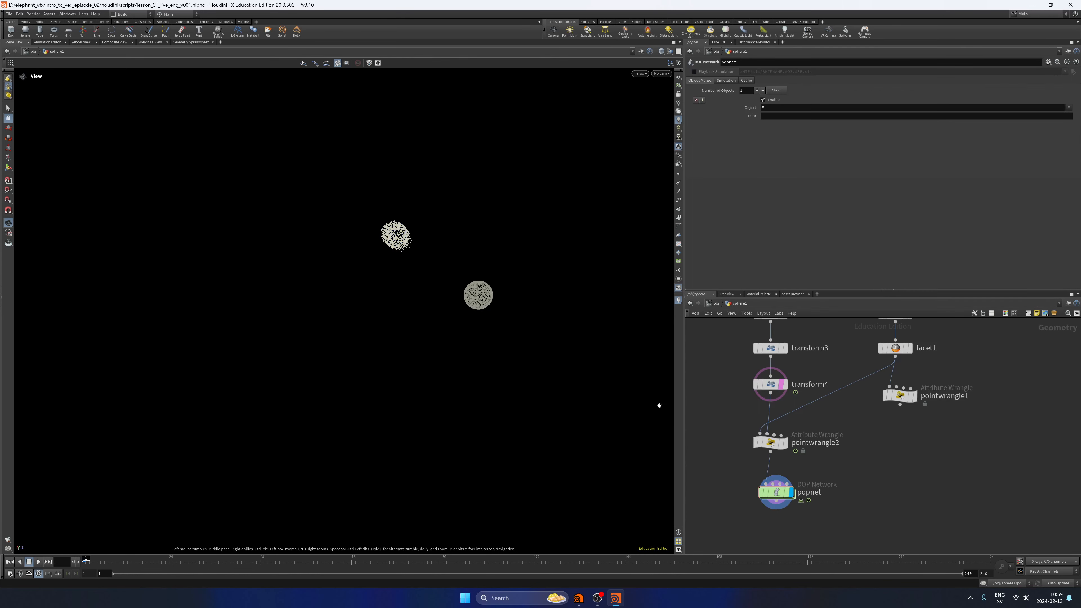
# Play the denser particle simulation, examine the emission pattern from different angles, and return to the first frame.
pyautogui.click(38, 561)
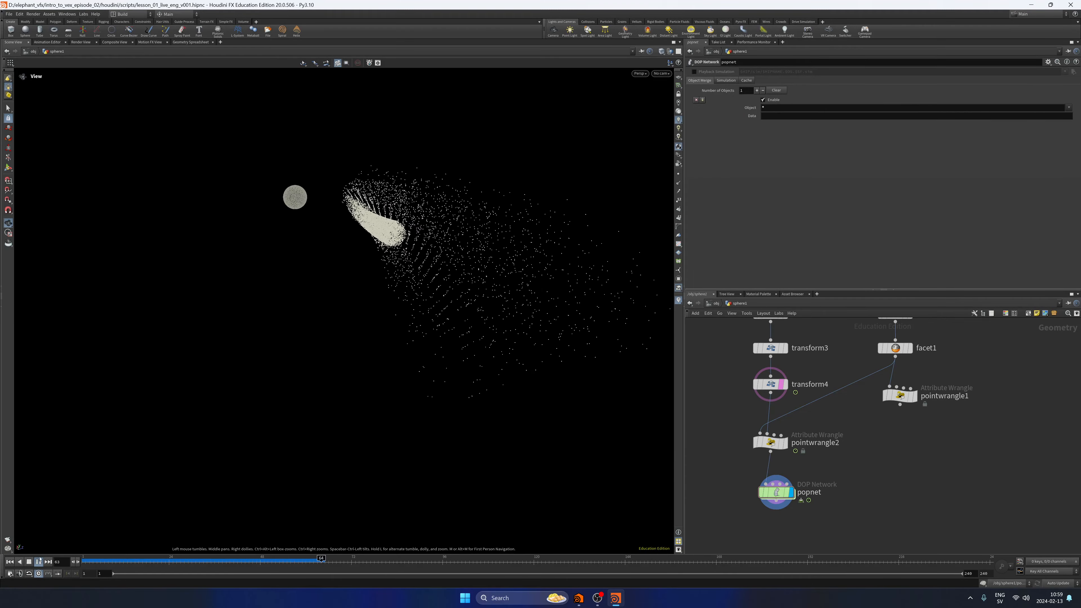
pyautogui.moveTo(416, 349); pyautogui.dragTo(358, 259)
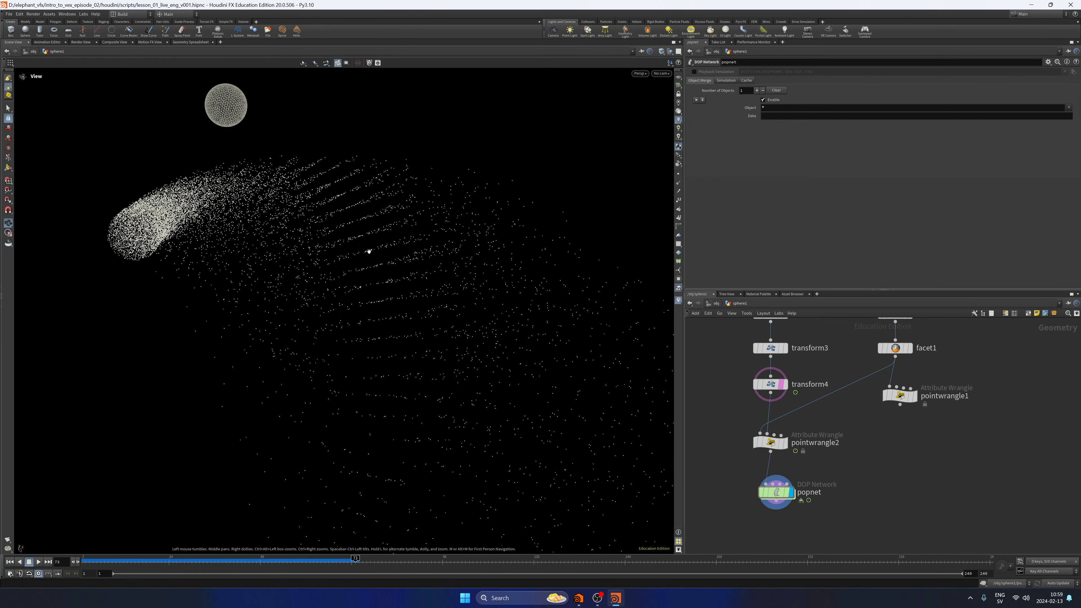
pyautogui.moveTo(452, 263); pyautogui.dragTo(386, 319)
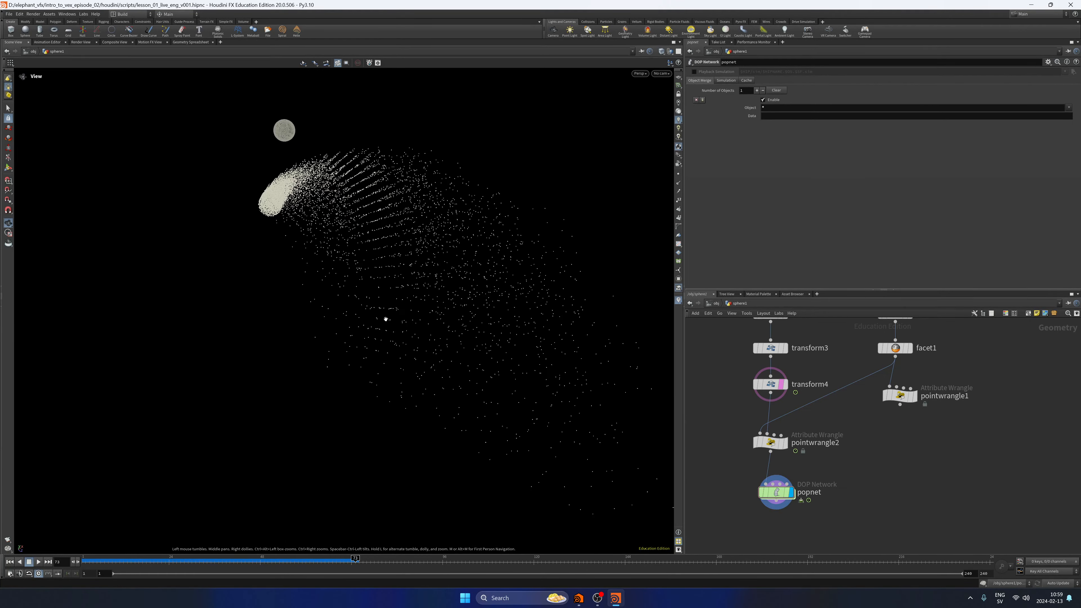
pyautogui.click(10, 561)
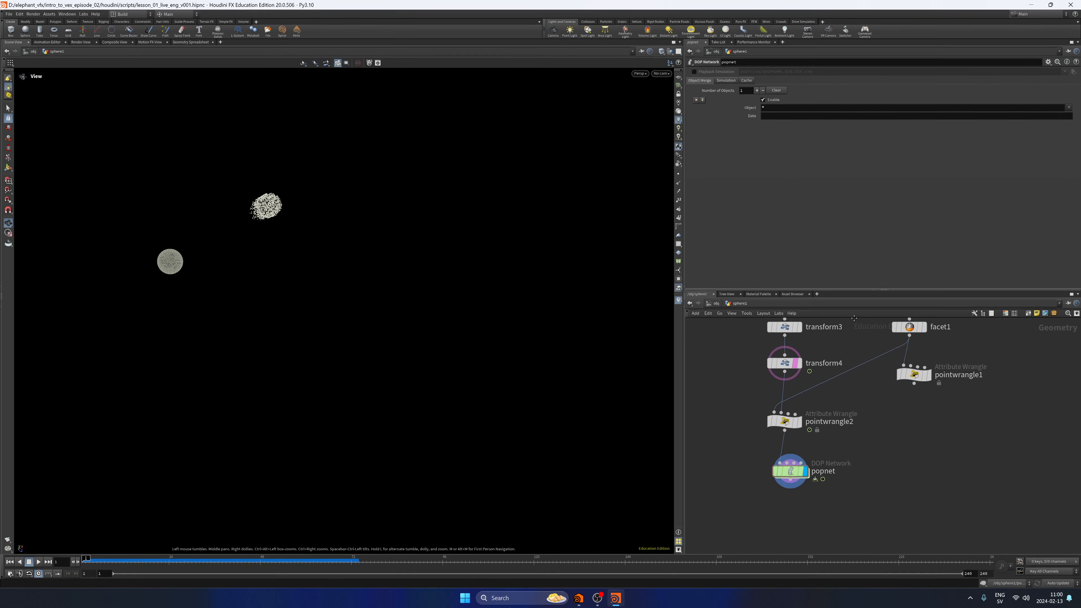
# Inside popnet, set popsolver's minimum substeps to 3, and play back the simulation to test it.
pyautogui.doubleClick(804, 443)
pyautogui.moveTo(804, 444); pyautogui.dragTo(840, 349, button='middle')
pyautogui.moveTo(762, 488); pyautogui.dragTo(834, 445)
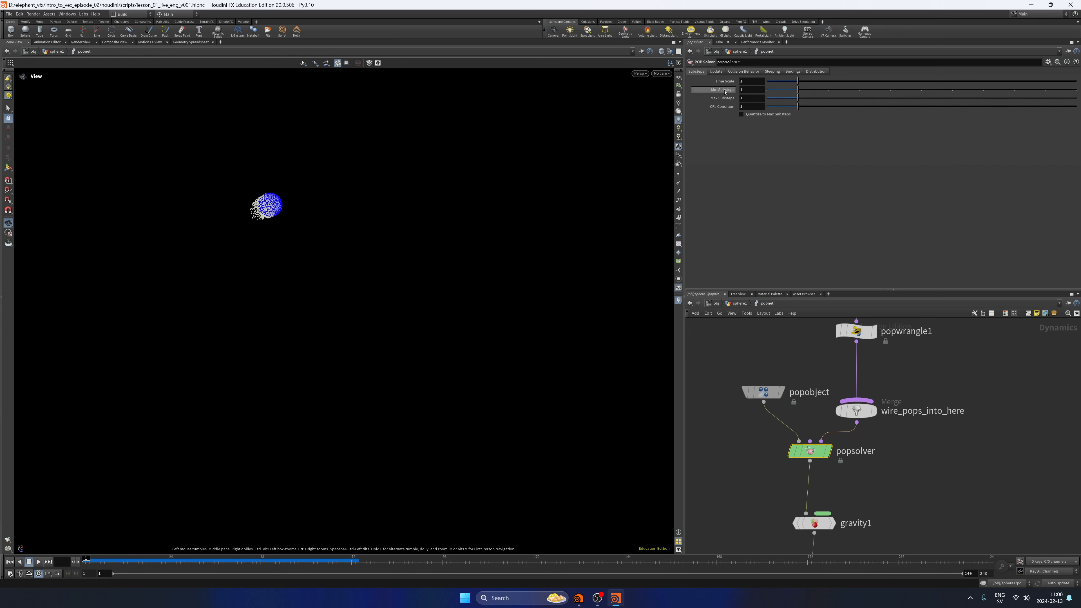
pyautogui.write('3')
pyautogui.press('Return')
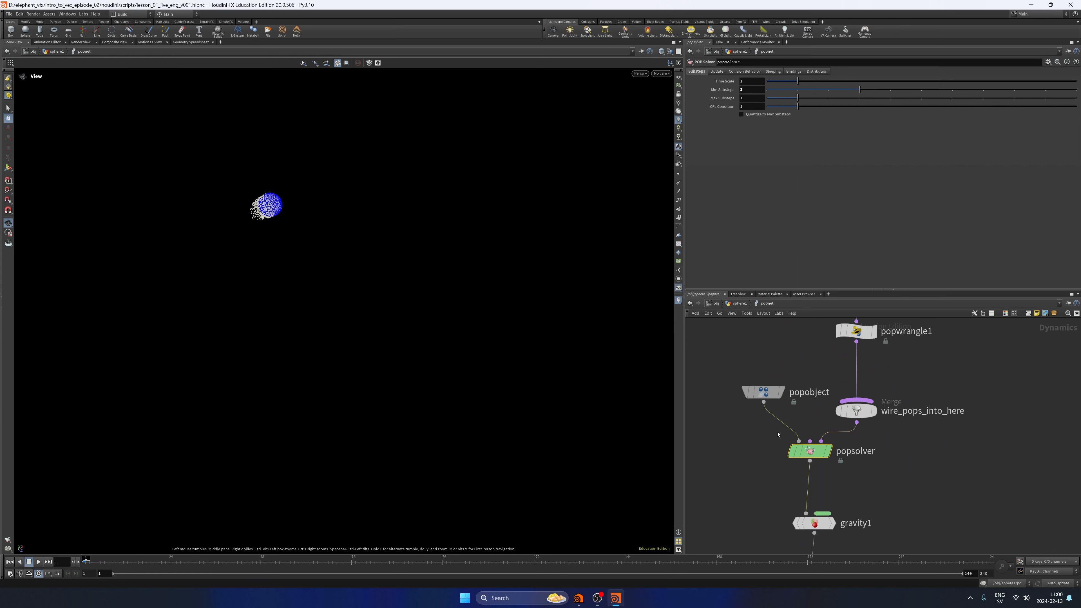
pyautogui.click(38, 561)
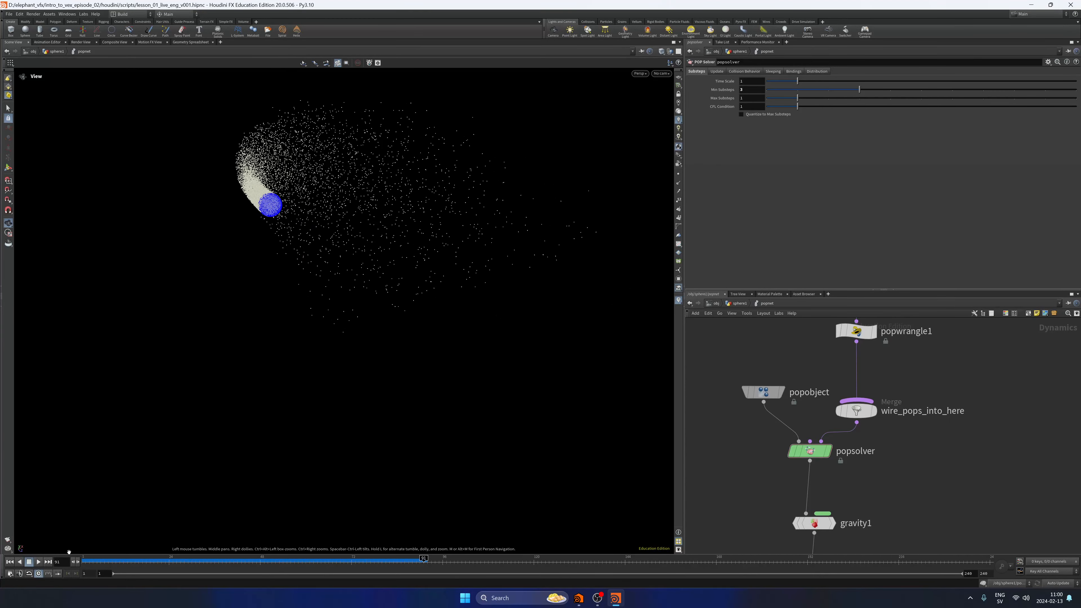
pyautogui.click(28, 561)
# Raise popsolver's minimum substeps to 5 and play the simulation again.
pyautogui.write('5')
pyautogui.click(38, 562)
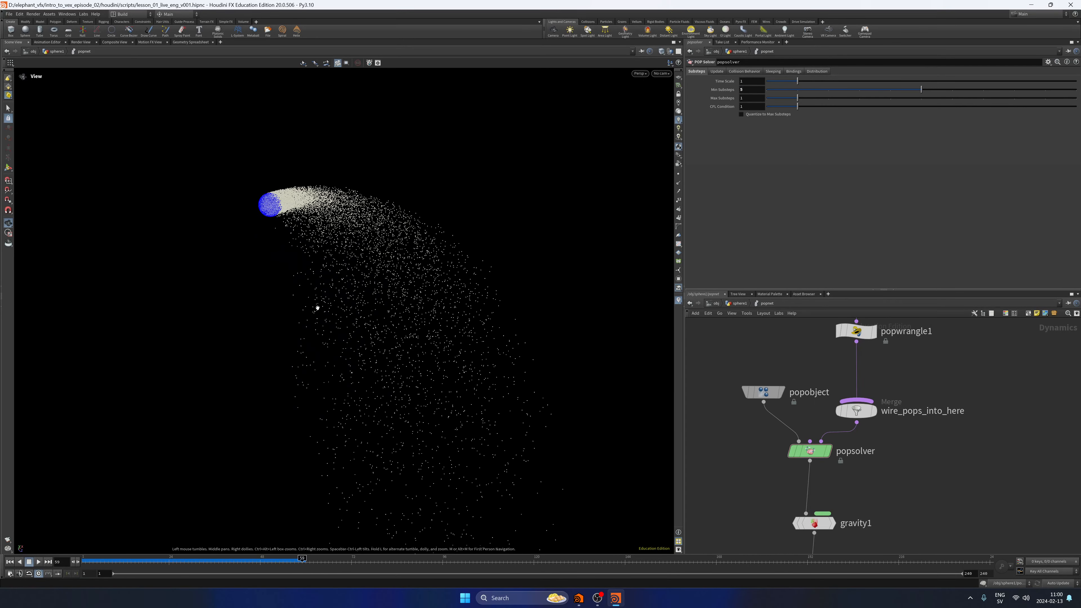
# Return to the sphere1 network, play the simulation with the orbiting sphere, and save the scene at the first frame.
pyautogui.click(739, 303)
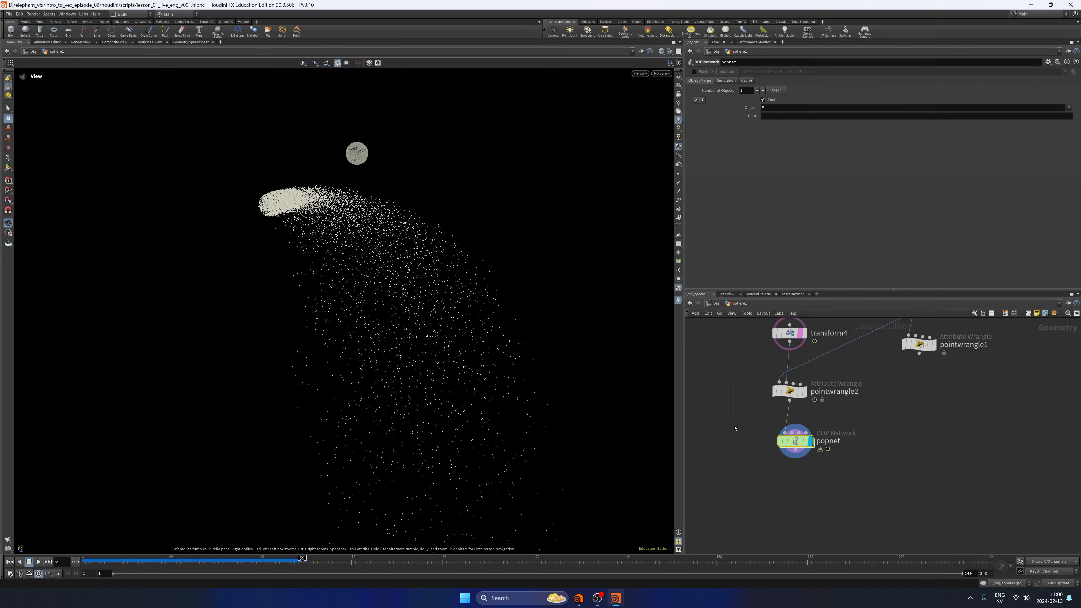
pyautogui.click(38, 562)
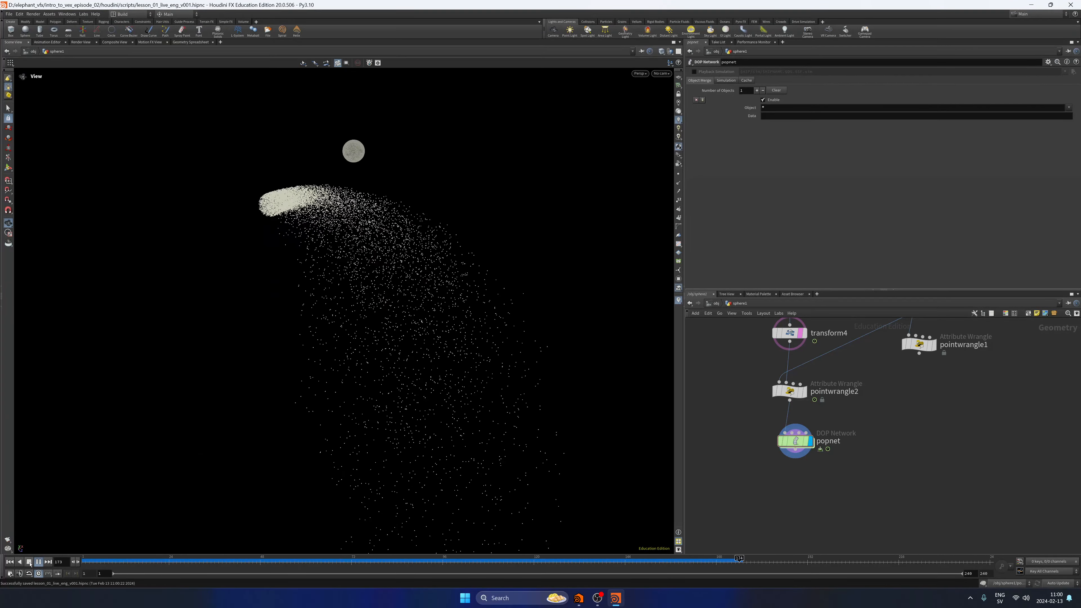
pyautogui.click(29, 562)
pyautogui.click(11, 562)
pyautogui.hotkey('ctrl', 's')
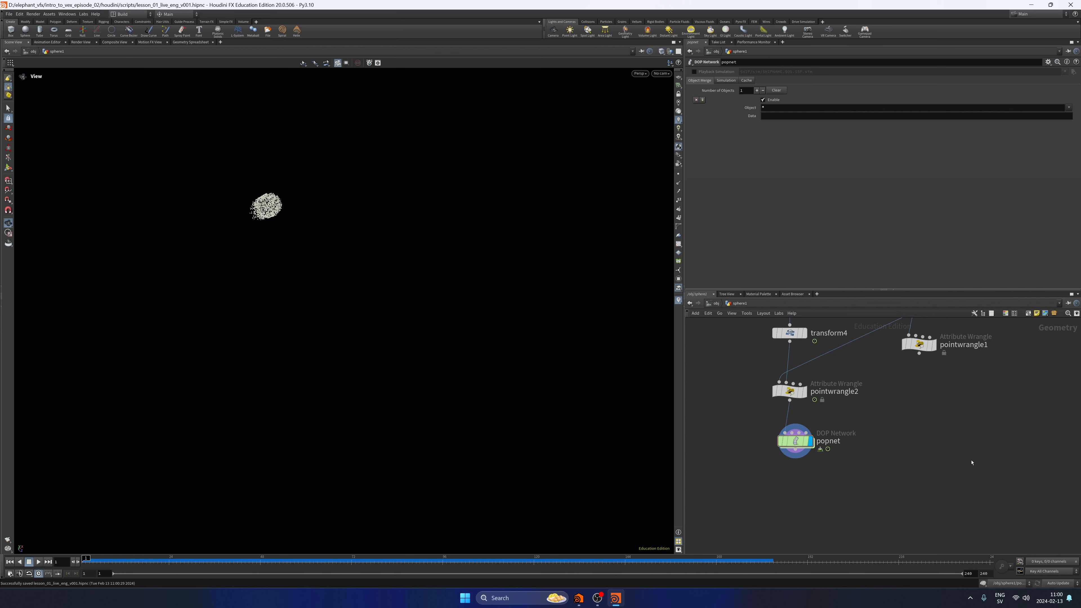
# Check popsolver's node information inside popnet for its particle count, and return to the sphere1 network.
pyautogui.doubleClick(795, 442)
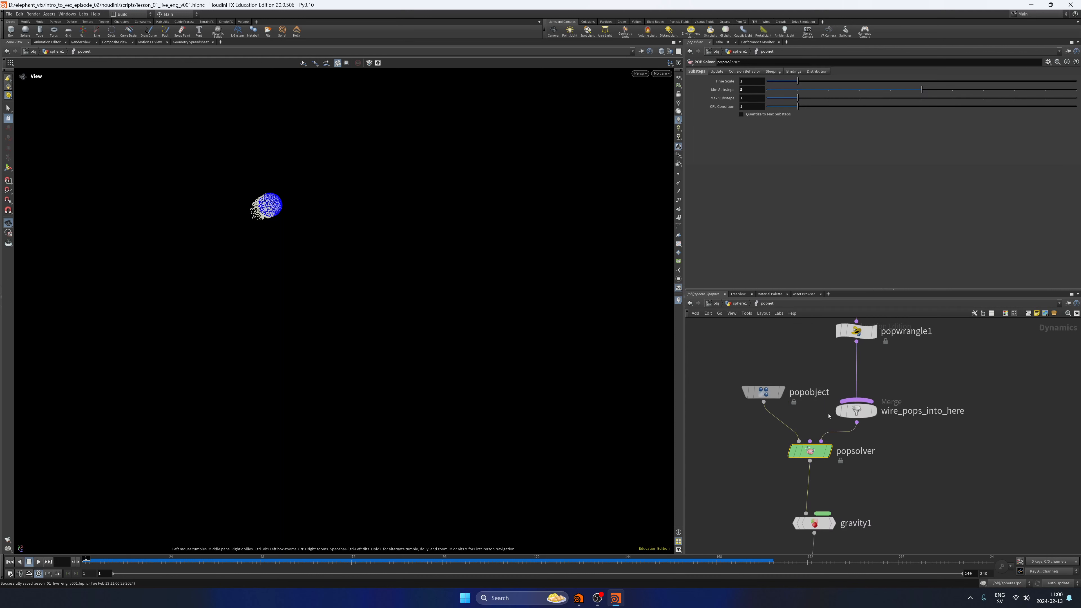
pyautogui.middleClick(812, 457)
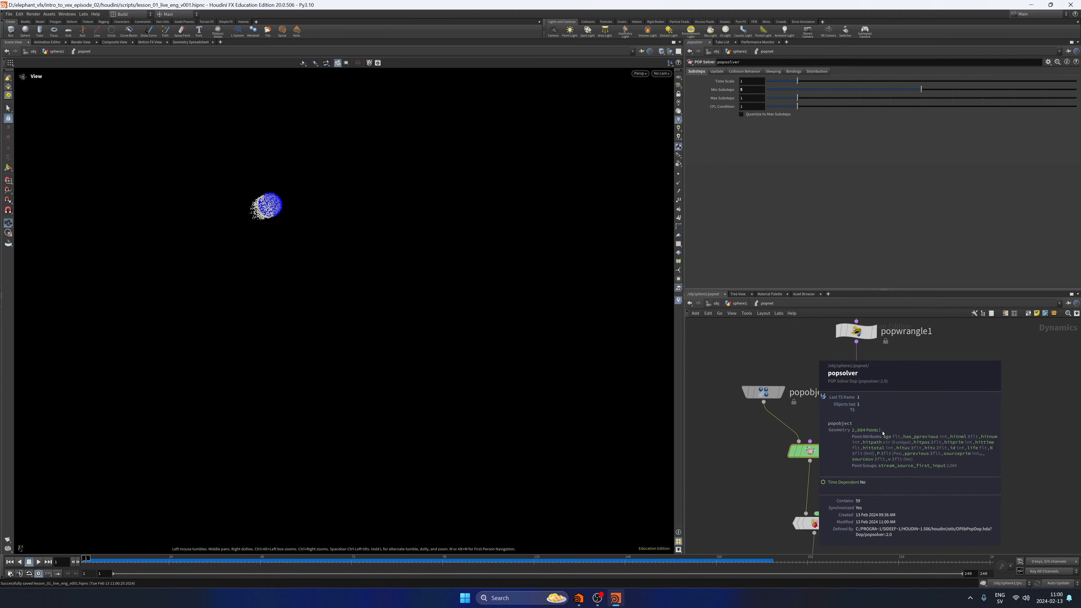
pyautogui.press('u')
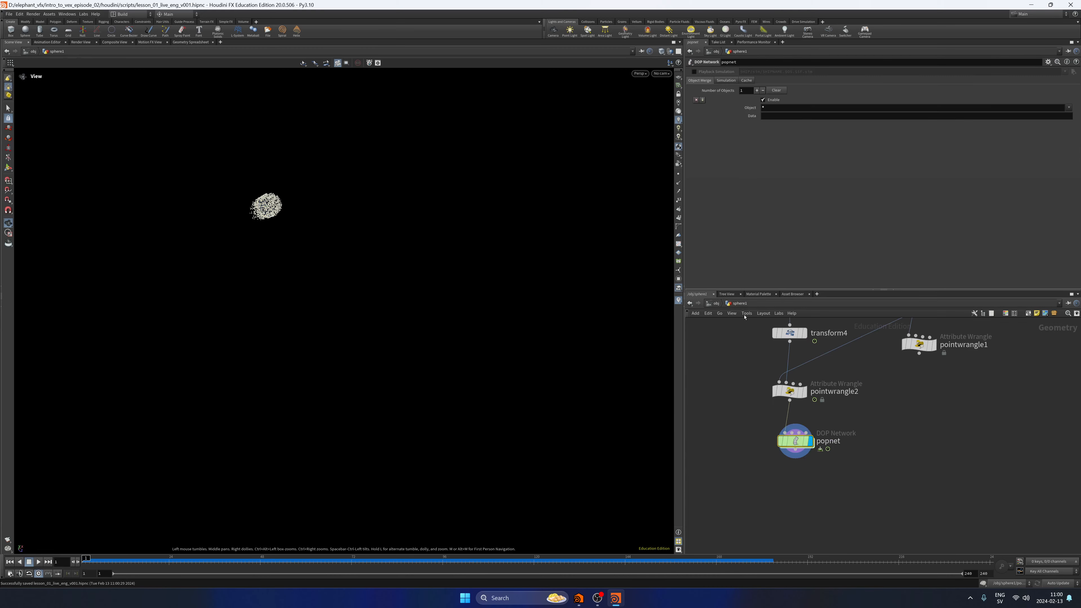
# Scrub further along the timeline, examine the particle trail from another angle, and go back to the first frame.
pyautogui.moveTo(92, 565); pyautogui.dragTo(345, 556)
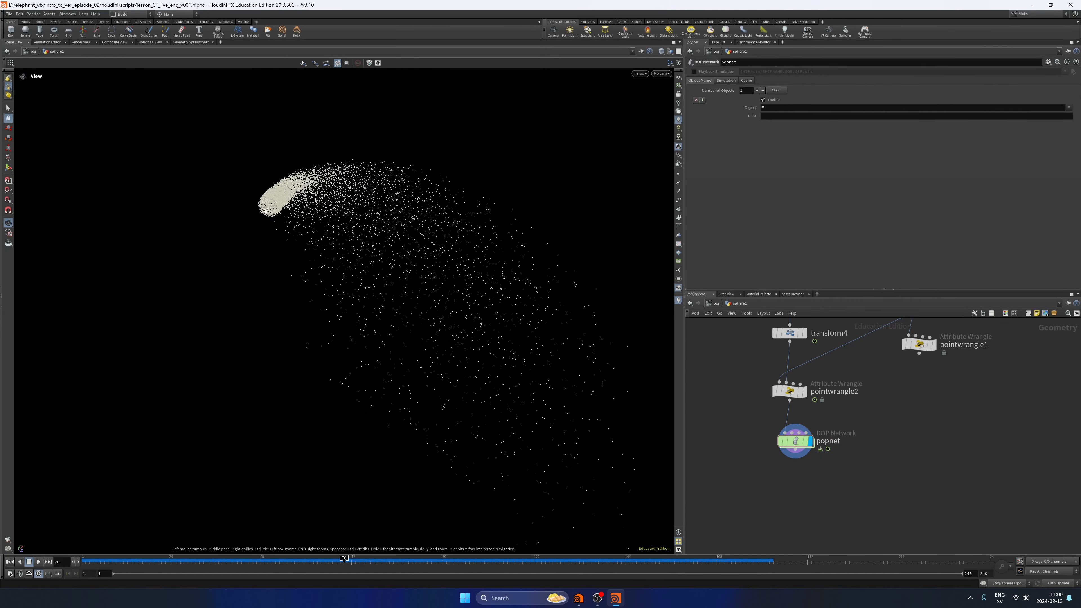
pyautogui.moveTo(267, 210); pyautogui.dragTo(577, 304)
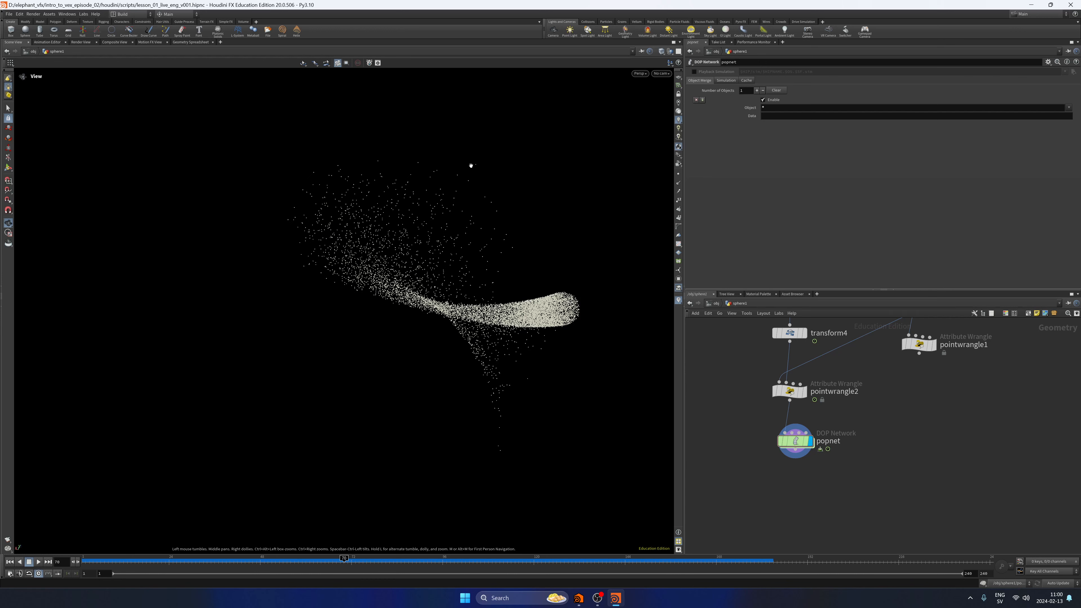
pyautogui.click(10, 562)
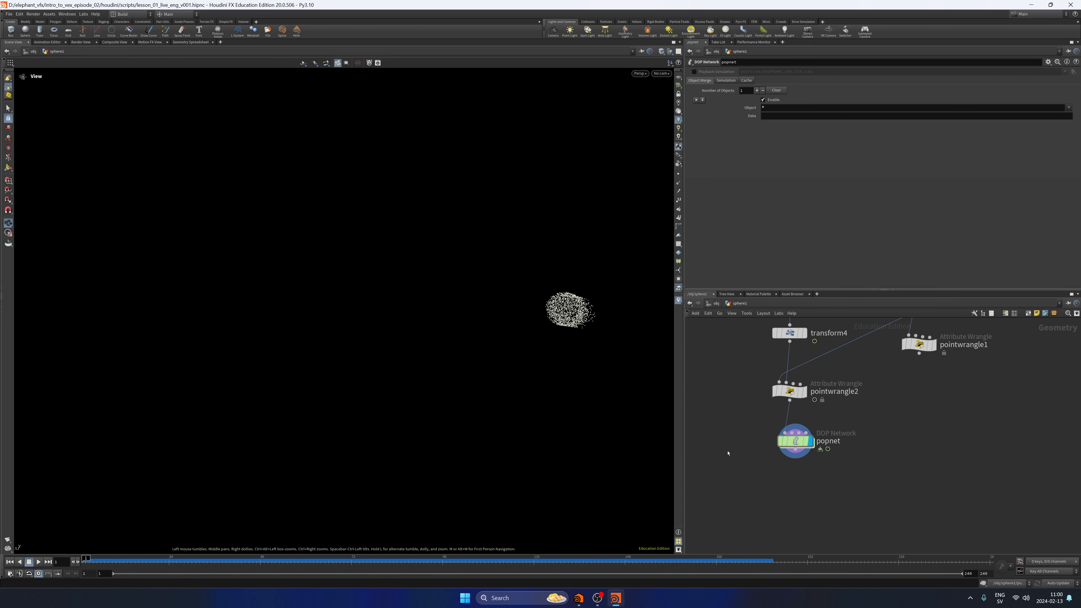
# Play the simulation briefly from a new angle, return to the first frame, and save the scene.
pyautogui.moveTo(652, 320); pyautogui.dragTo(235, 458)
pyautogui.click(38, 562)
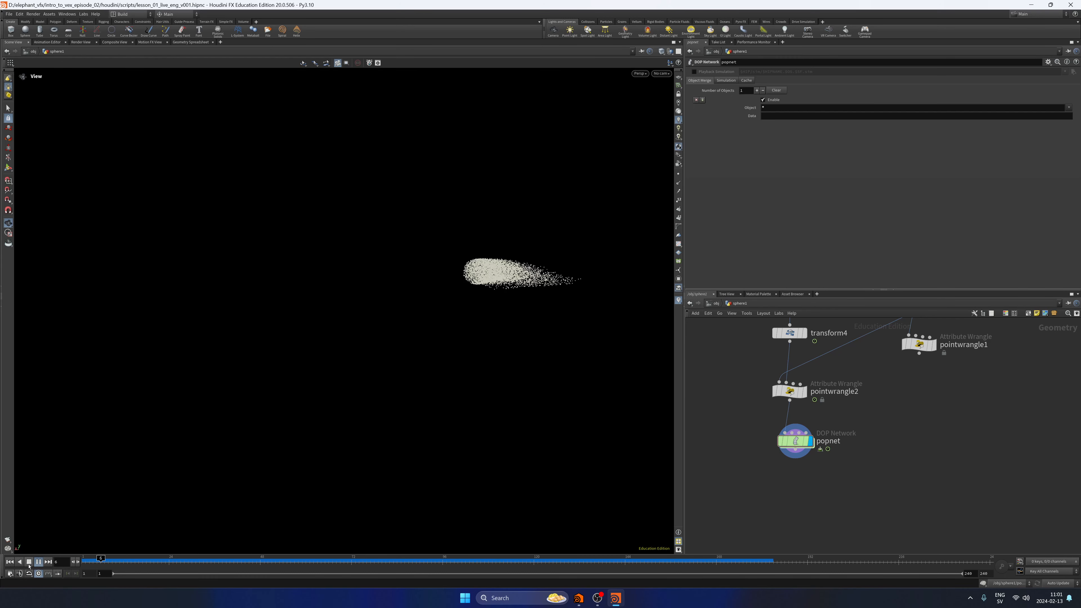
pyautogui.click(10, 561)
pyautogui.hotkey('ctrl', 's')
# Add a Point Wrangle node below popnet, connected to popnet's output and displayed.
pyautogui.moveTo(806, 477); pyautogui.dragTo(800, 448, button='middle')
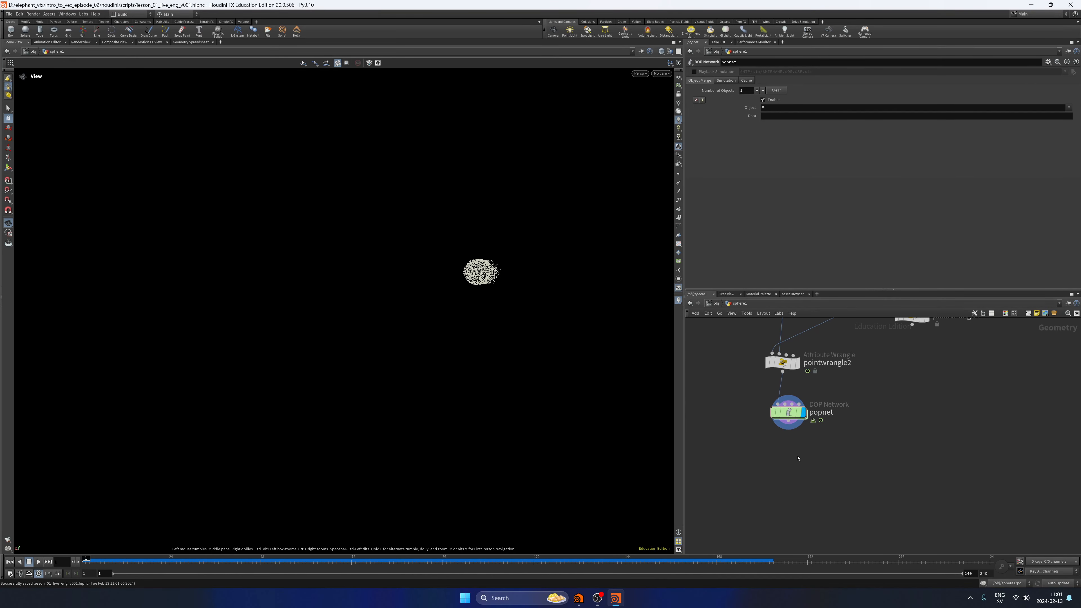
pyautogui.moveTo(792, 477); pyautogui.dragTo(778, 460, button='middle')
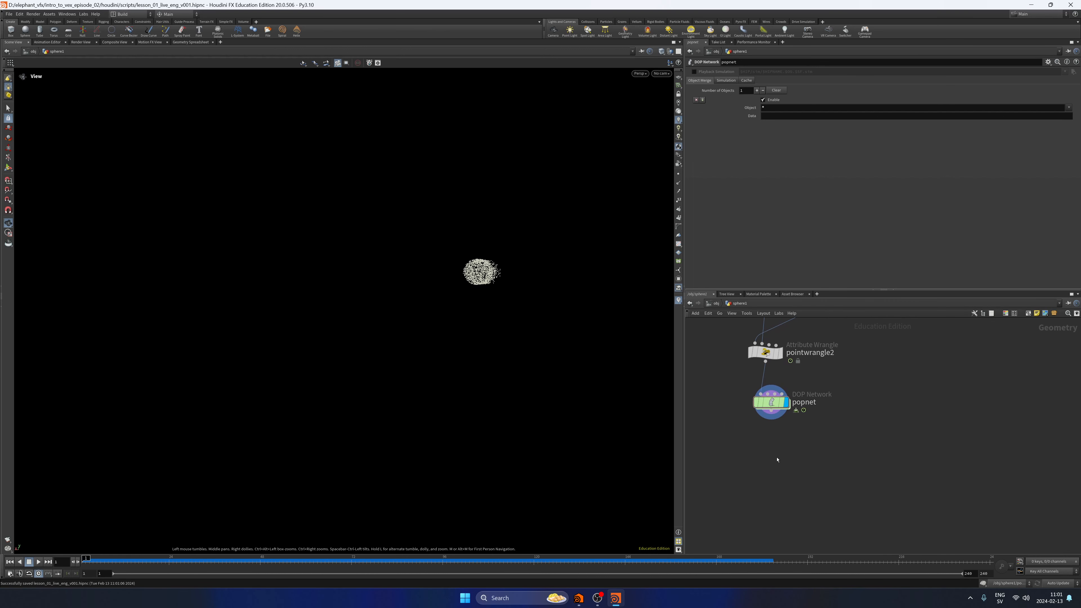
pyautogui.press('Tab')
pyautogui.write('pointwr')
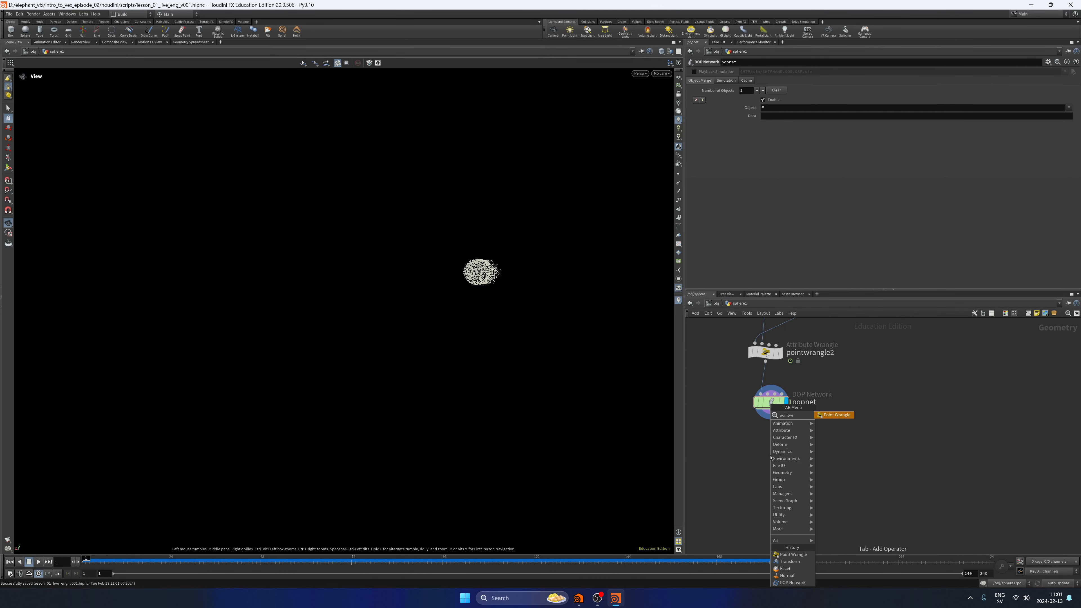
pyautogui.press('Return')
pyautogui.click(770, 455)
pyautogui.click(776, 132)
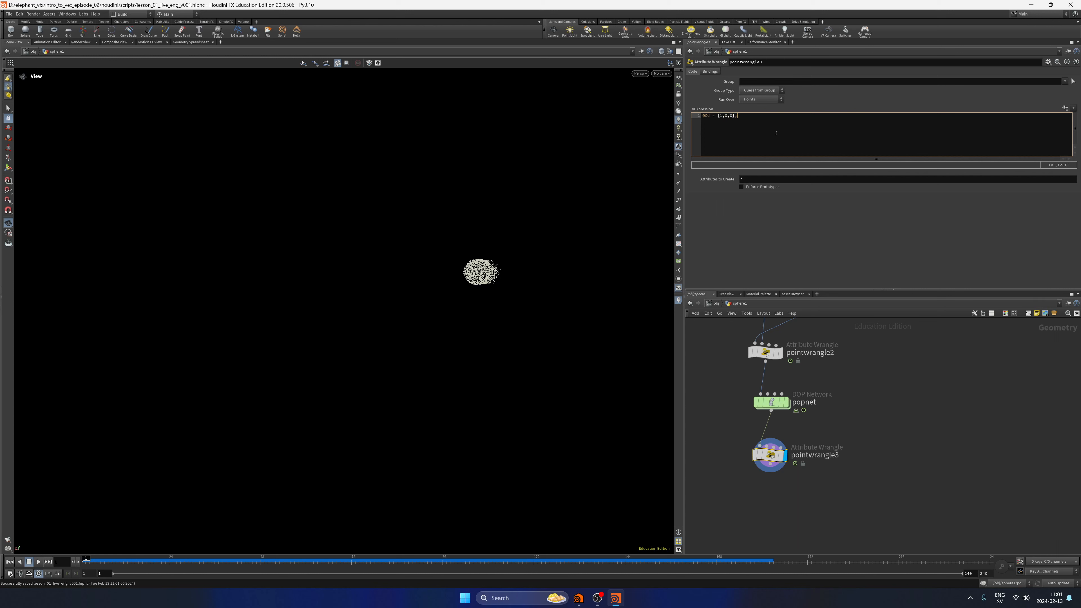
pyautogui.click(930, 430)
pyautogui.click(39, 562)
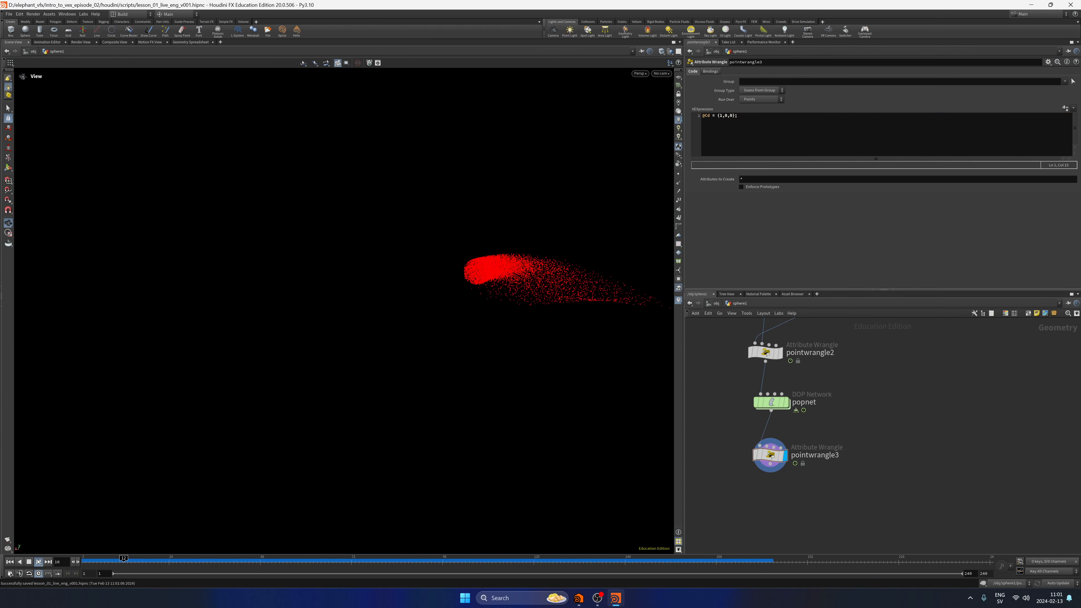
pyautogui.click(29, 562)
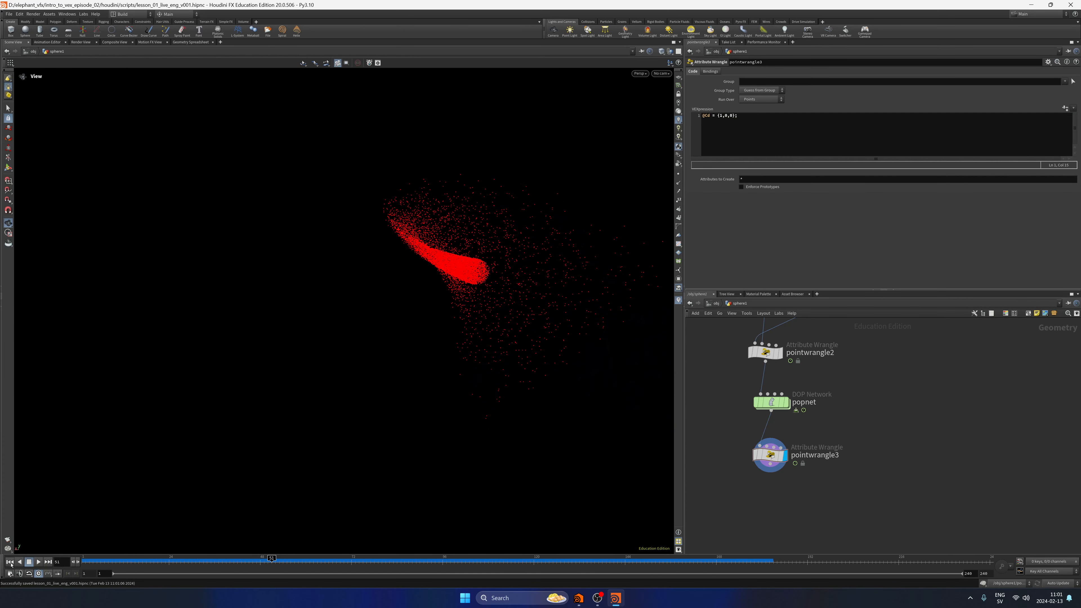
pyautogui.click(771, 120)
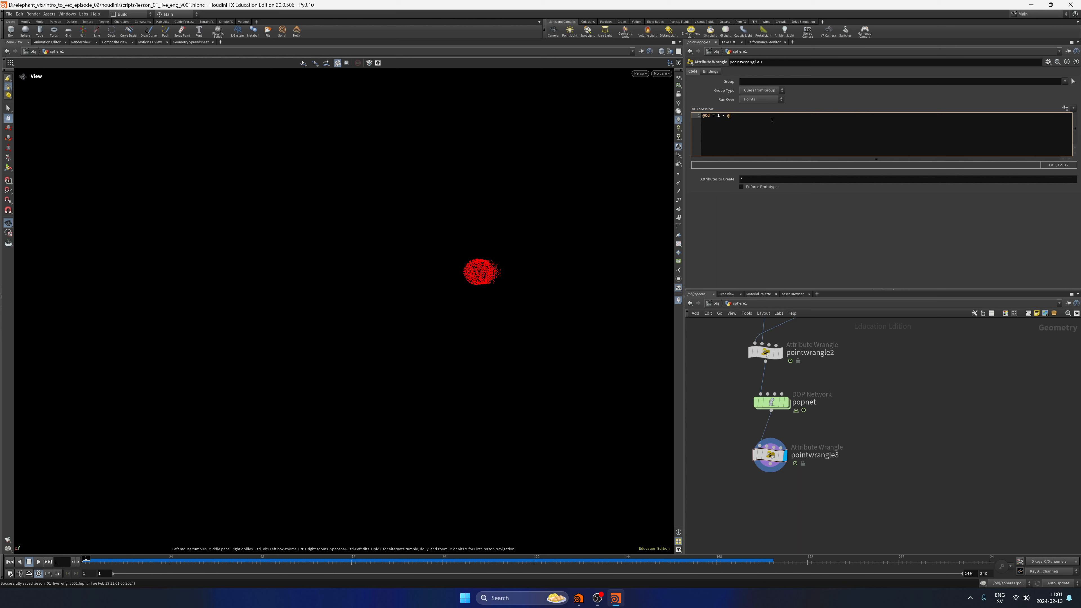
pyautogui.click(896, 414)
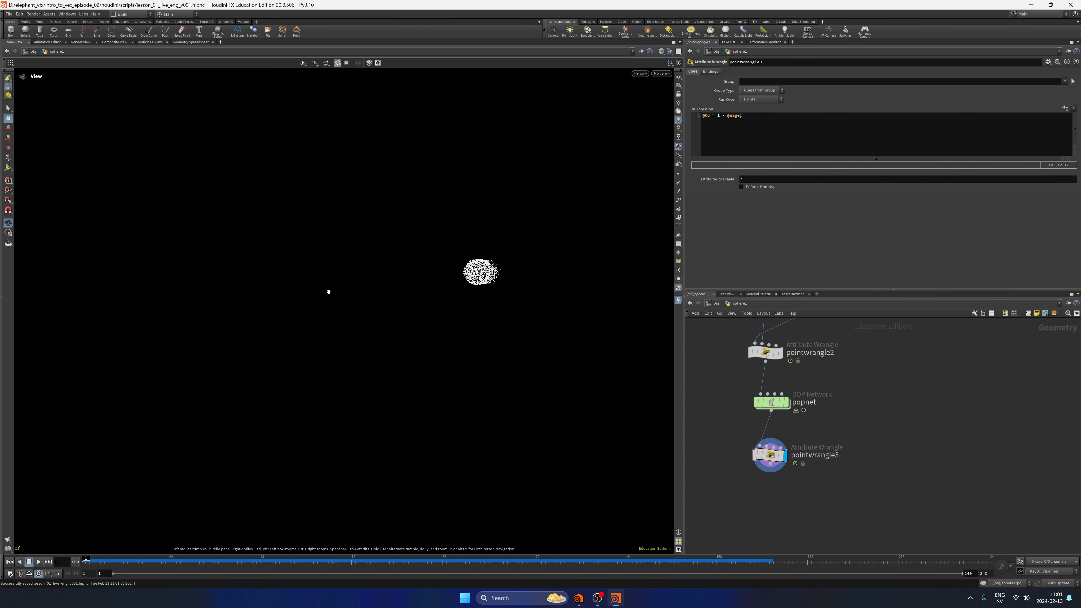
pyautogui.moveTo(727, 116); pyautogui.dragTo(743, 118)
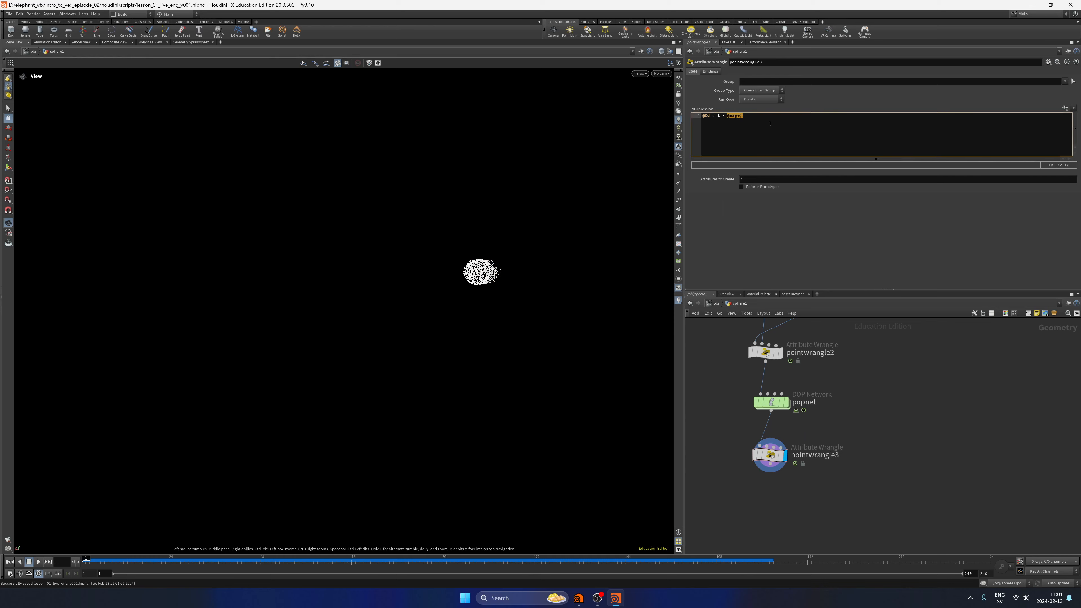
pyautogui.click(877, 411)
# Play the simulation, examine the shading along the particle trail from several angles, and return to the first frame.
pyautogui.click(38, 562)
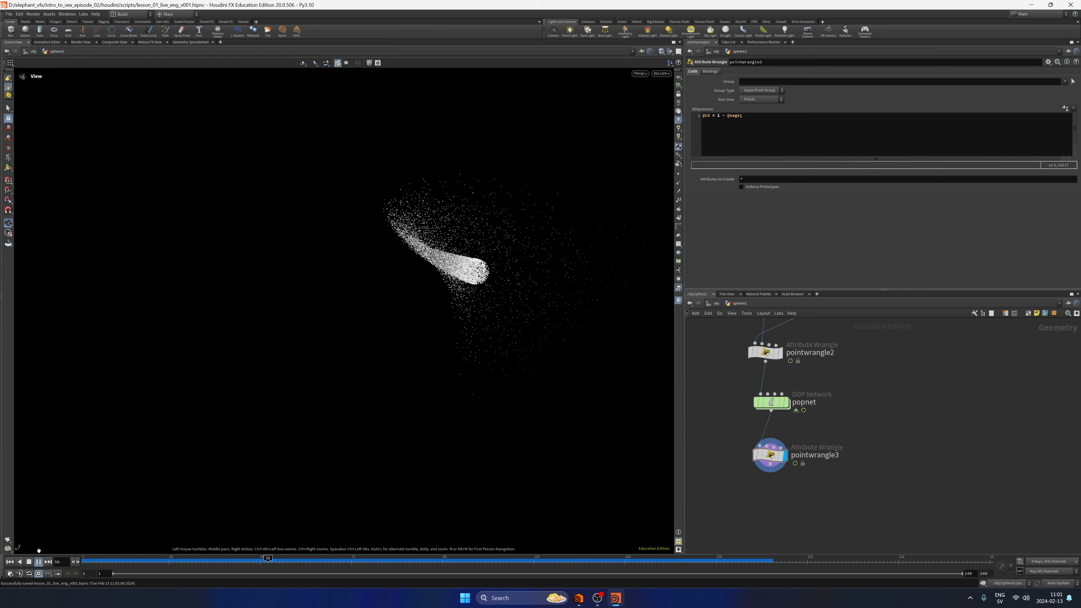
pyautogui.moveTo(443, 301); pyautogui.dragTo(555, 159)
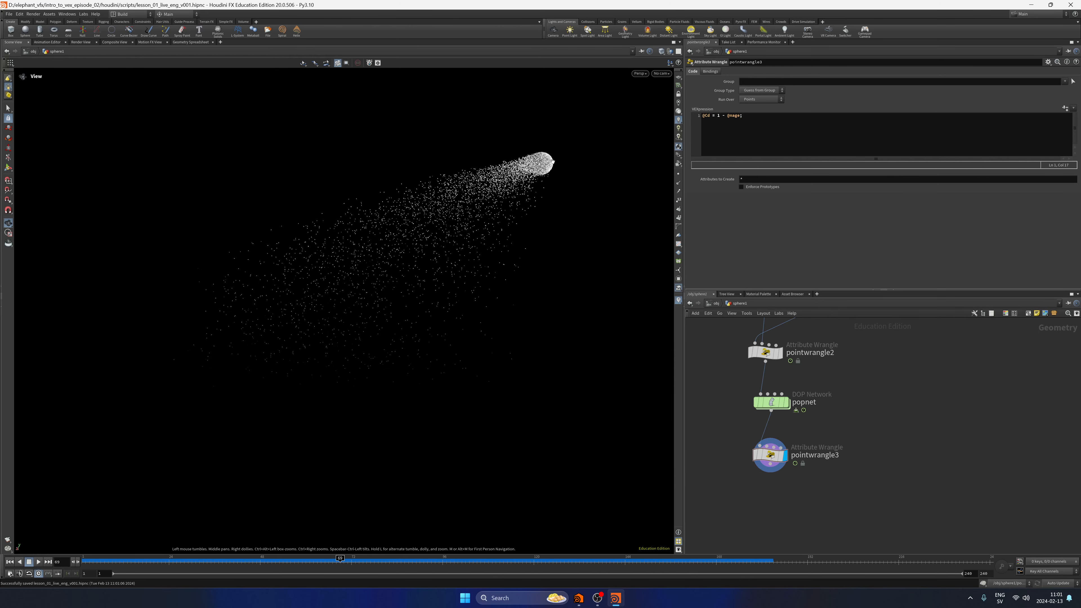
pyautogui.moveTo(241, 376); pyautogui.dragTo(509, 409)
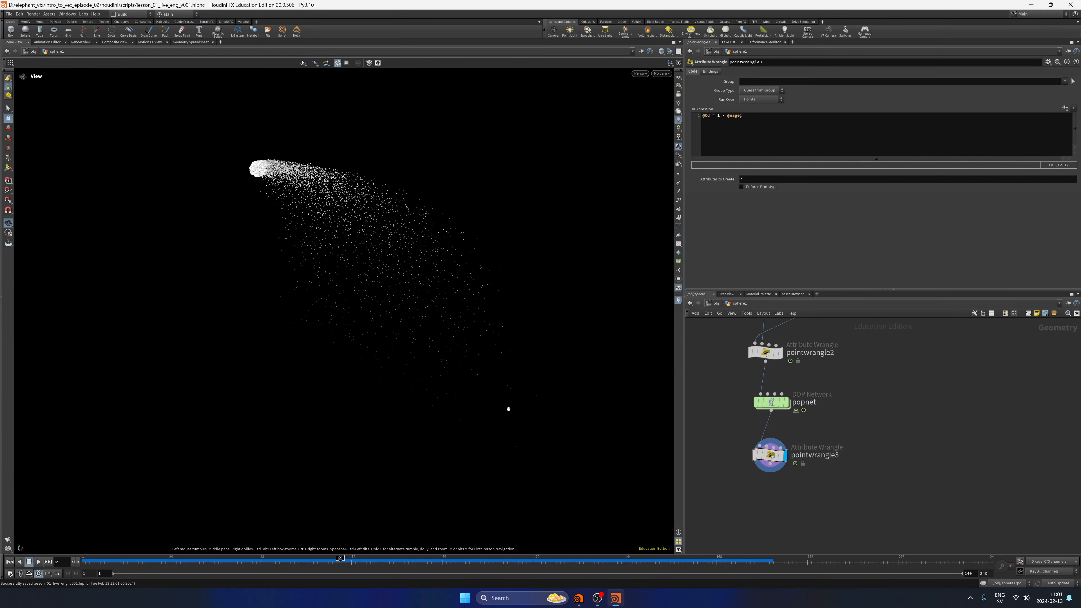
pyautogui.click(9, 562)
pyautogui.click(38, 561)
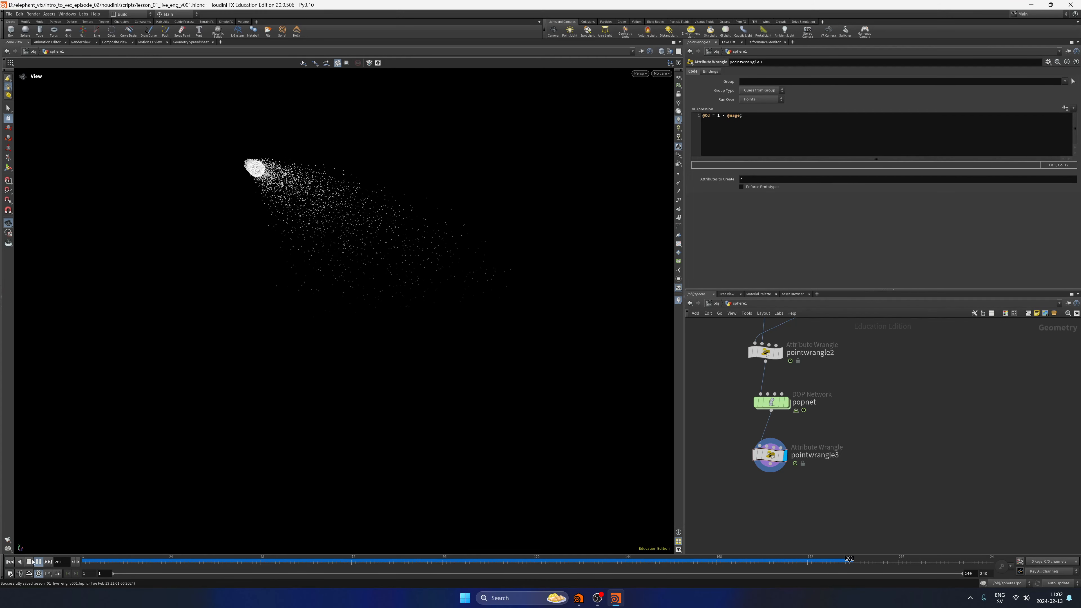
pyautogui.click(10, 561)
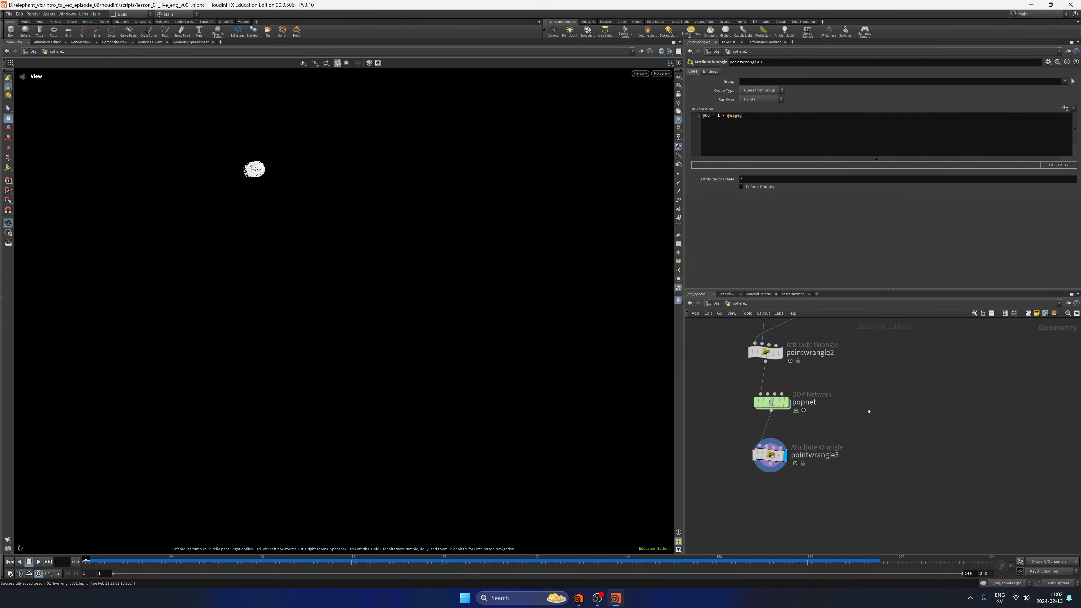
# Lay out pointwrangle2, popnet and pointwrangle3 neatly in the network and clear the selection.
pyautogui.scroll(-5, 894, 428)
pyautogui.moveTo(838, 435); pyautogui.dragTo(856, 454, button='middle')
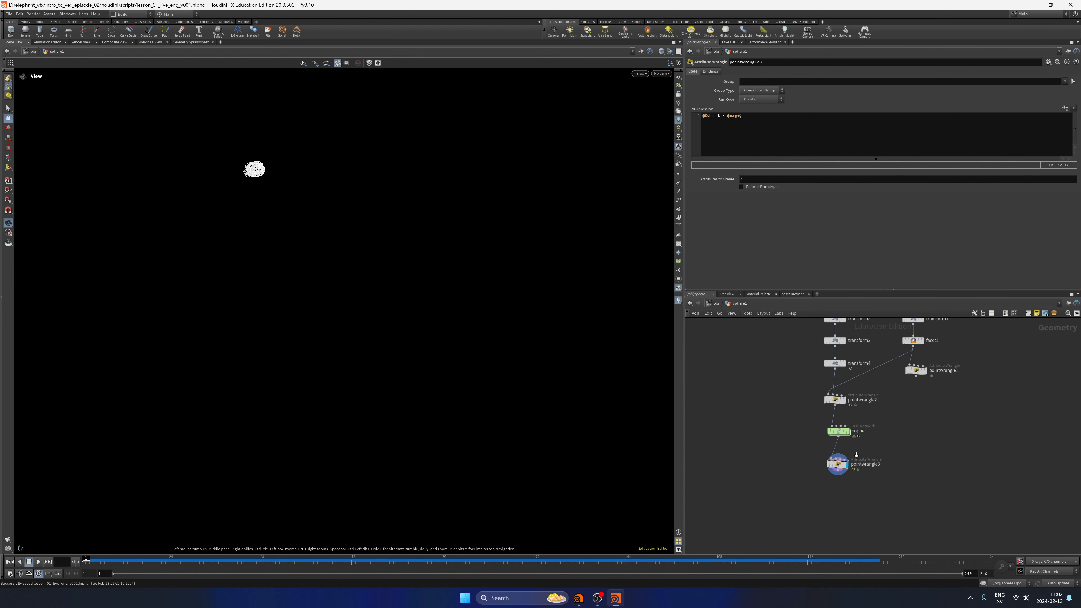
pyautogui.moveTo(781, 466)
pyautogui.mouseDown(button='middle')
pyautogui.moveTo(798, 459)
pyautogui.moveTo(796, 468)
pyautogui.mouseUp(button='middle')
pyautogui.moveTo(839, 499); pyautogui.dragTo(850, 412)
pyautogui.press('l')
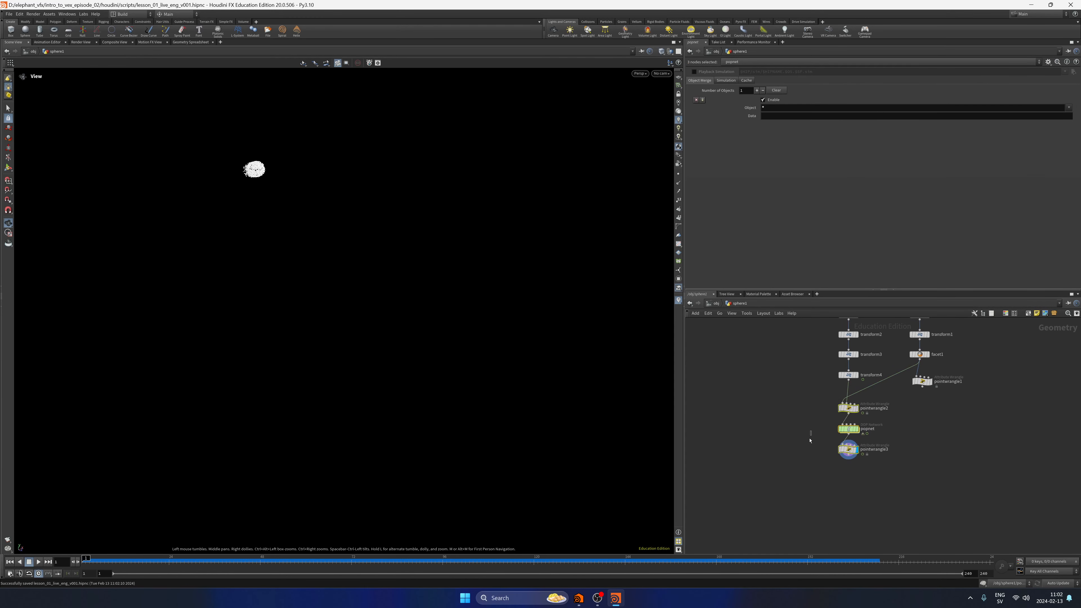
pyautogui.click(810, 443)
pyautogui.moveTo(809, 445); pyautogui.dragTo(782, 443, button='middle')
# Try a Ground Plane node inside popnet, then delete it and go back up to the sphere1 network.
pyautogui.scroll(2, 802, 453)
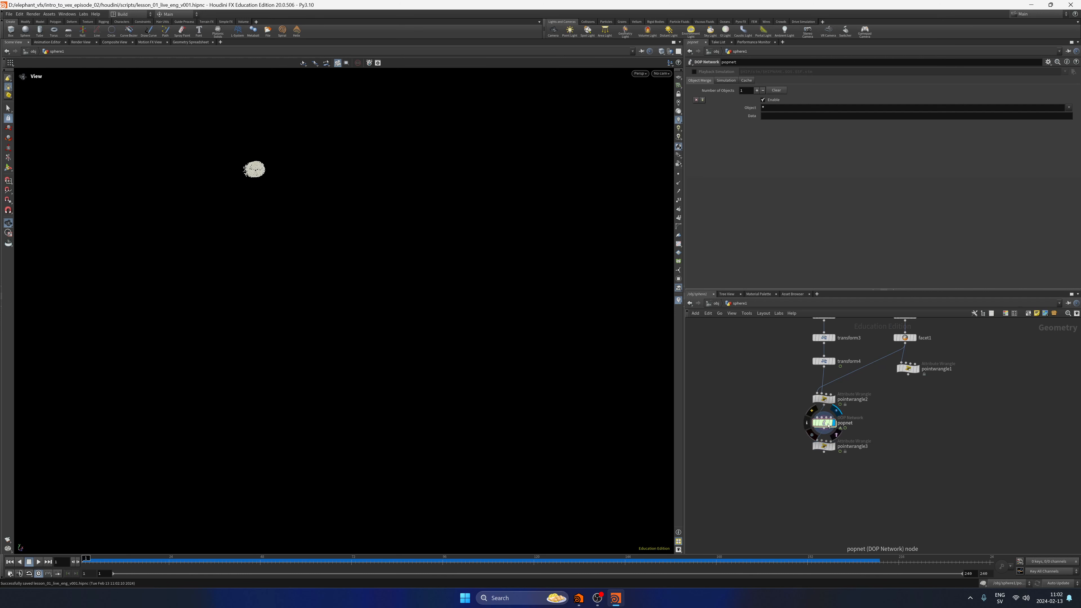
pyautogui.doubleClick(821, 423)
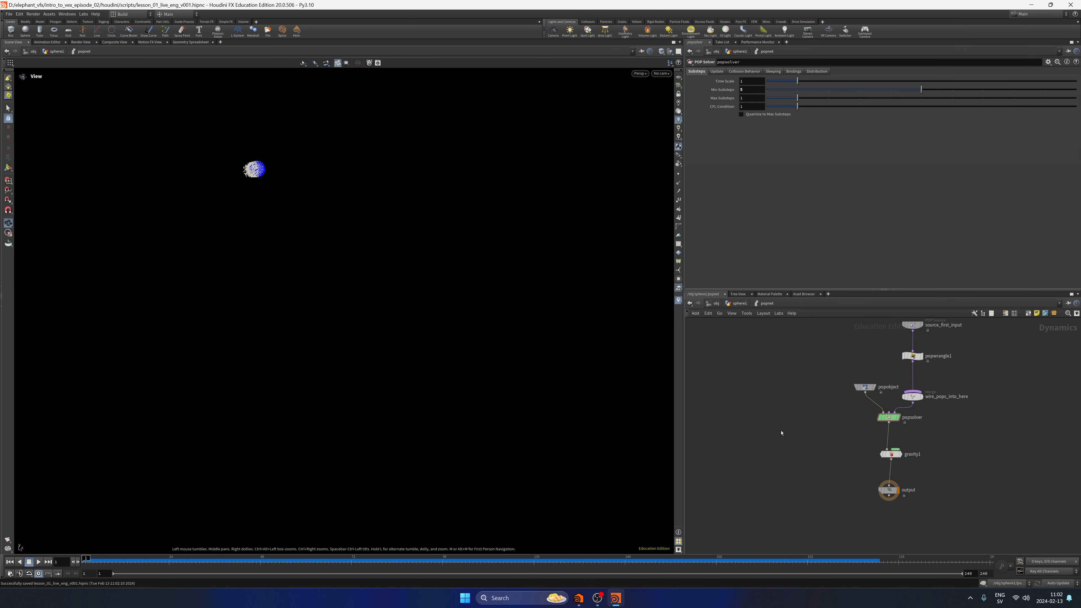
pyautogui.press('Tab')
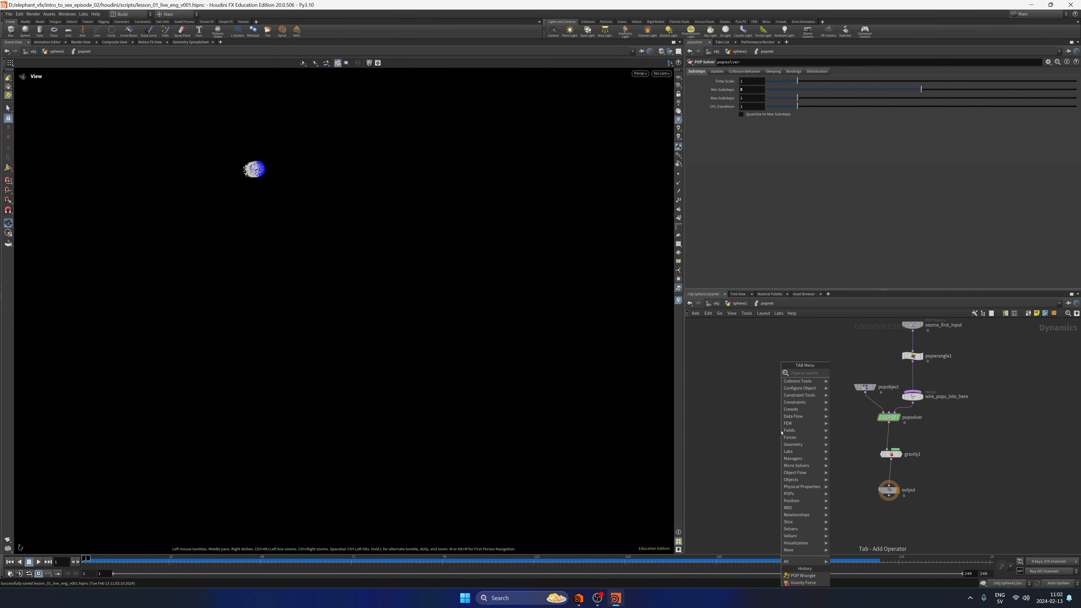
pyautogui.write('ground')
pyautogui.press('Return')
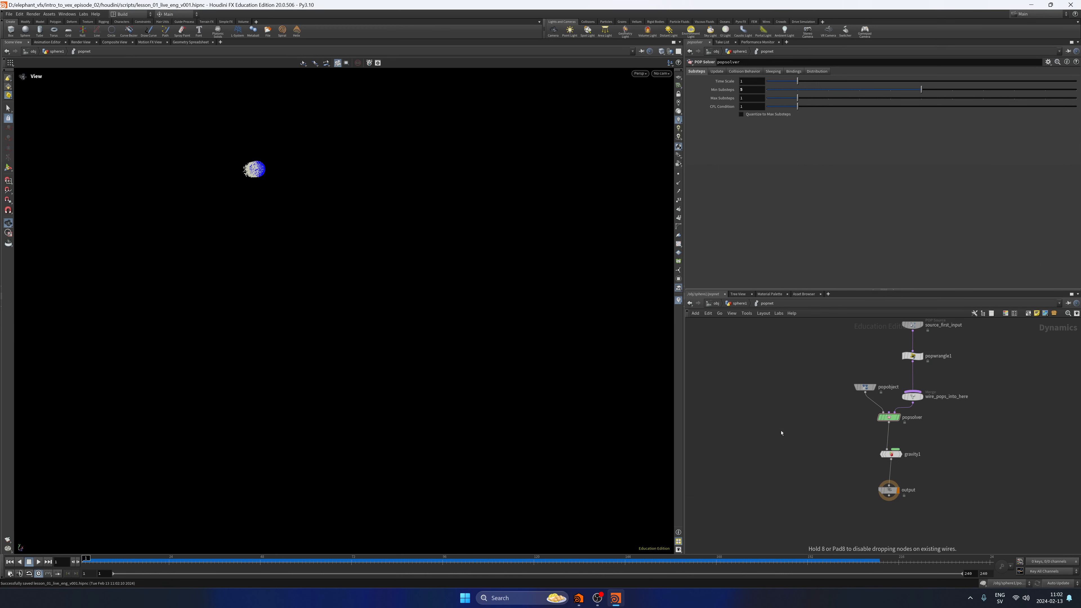
pyautogui.click(781, 433)
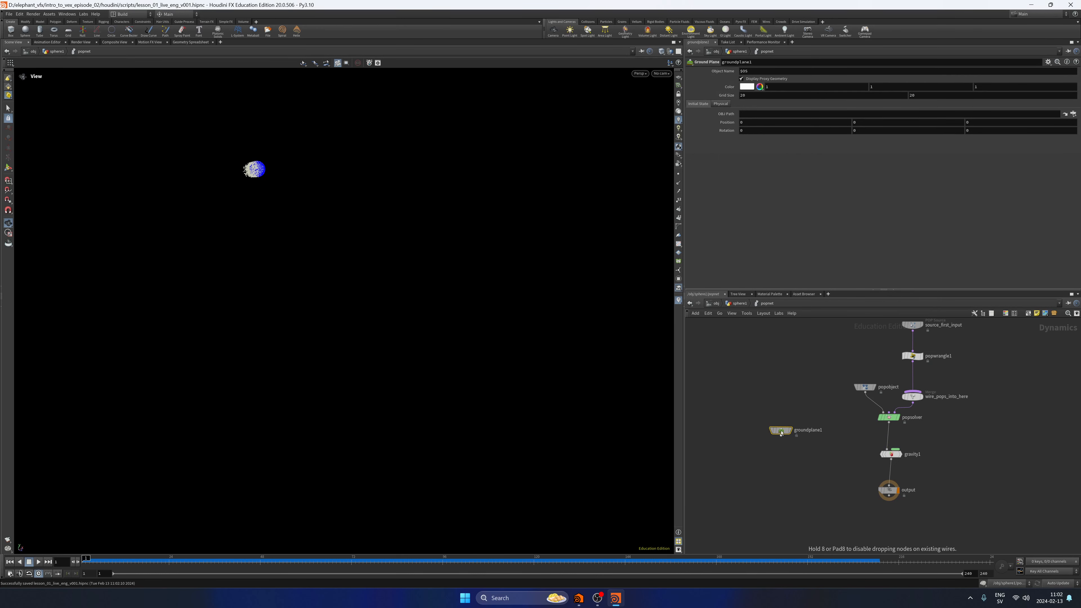
pyautogui.press('Delete')
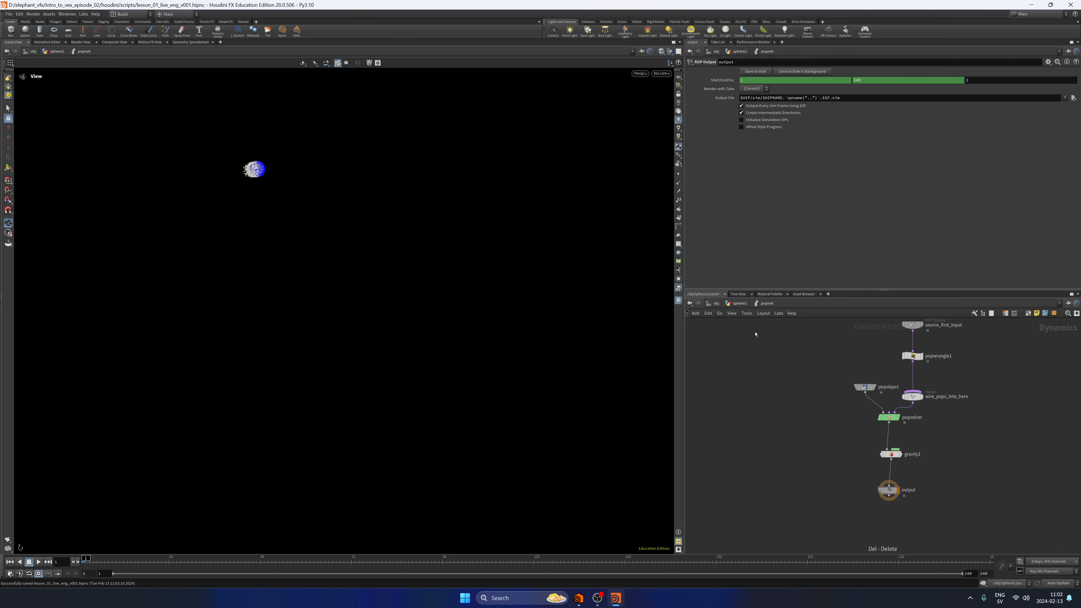
pyautogui.click(740, 303)
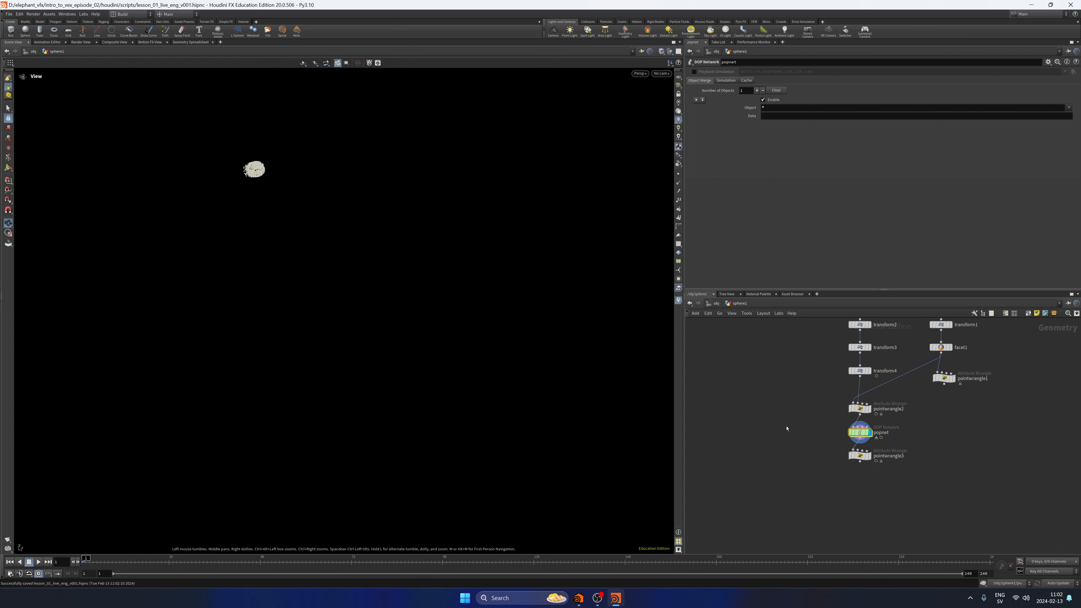
# Add a Grid node beside the popnet chain, sized 40 by 40 with 50 rows and 50 columns.
pyautogui.press('Tab')
pyautogui.write('null')
pyautogui.press('Return')
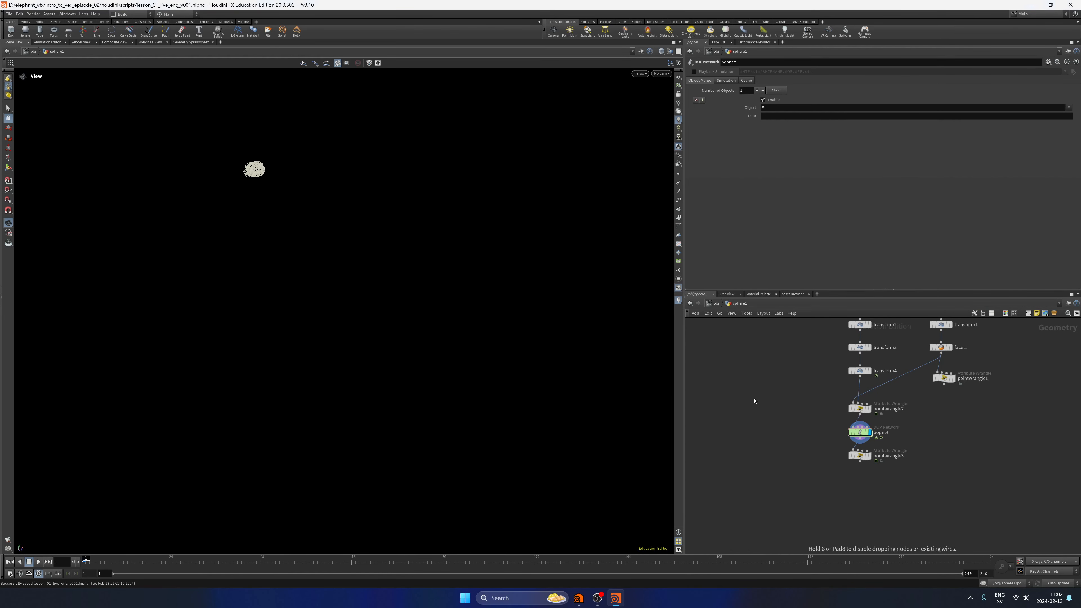
pyautogui.click(762, 415)
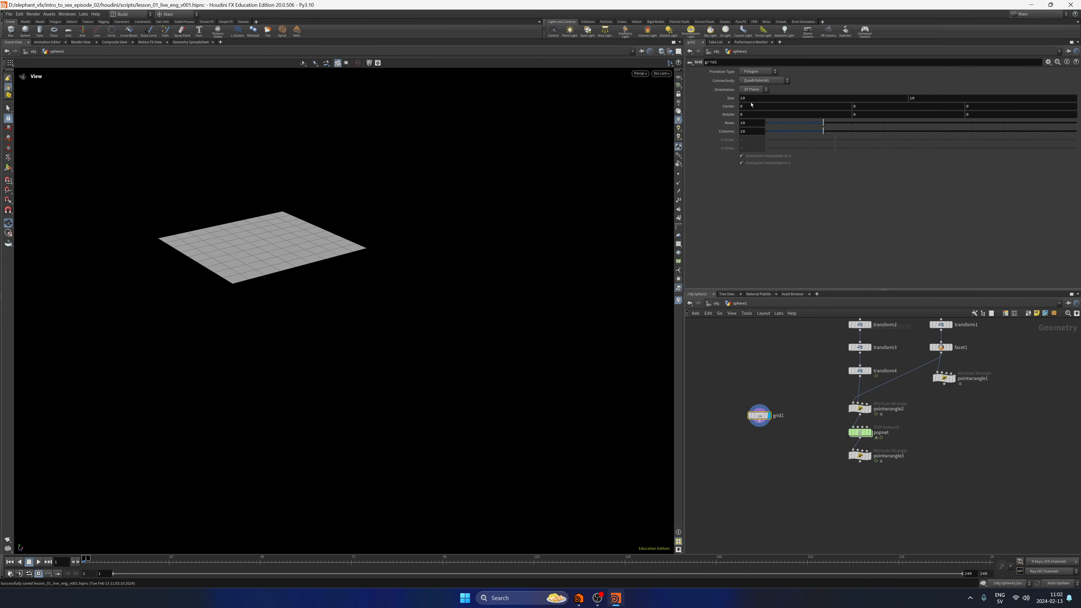
pyautogui.click(715, 101)
pyautogui.write('40')
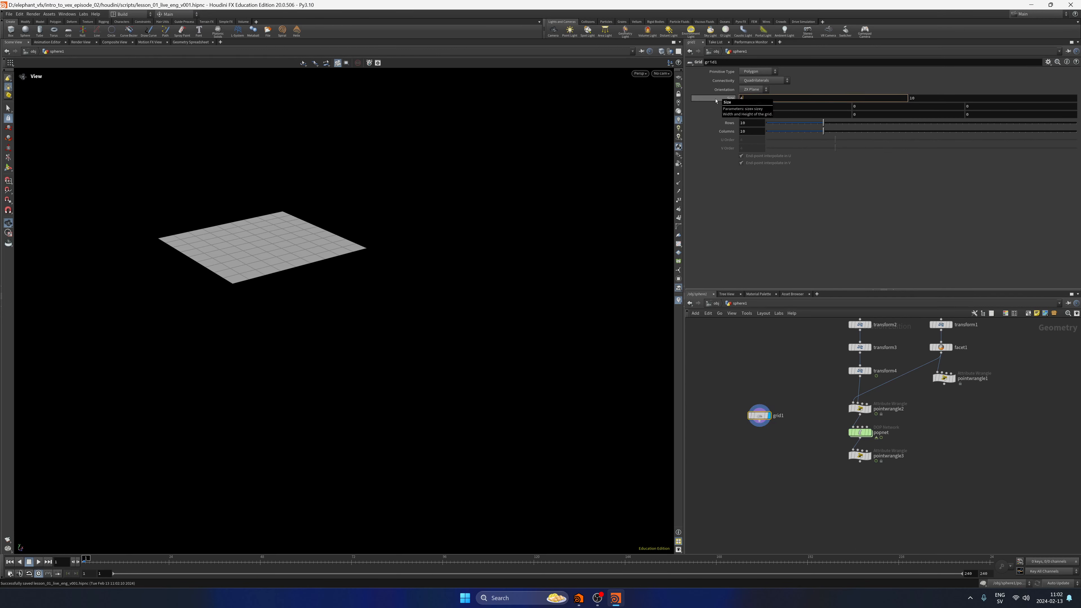
pyautogui.press('Return')
pyautogui.press('Return')
pyautogui.moveTo(823, 123); pyautogui.dragTo(1078, 132)
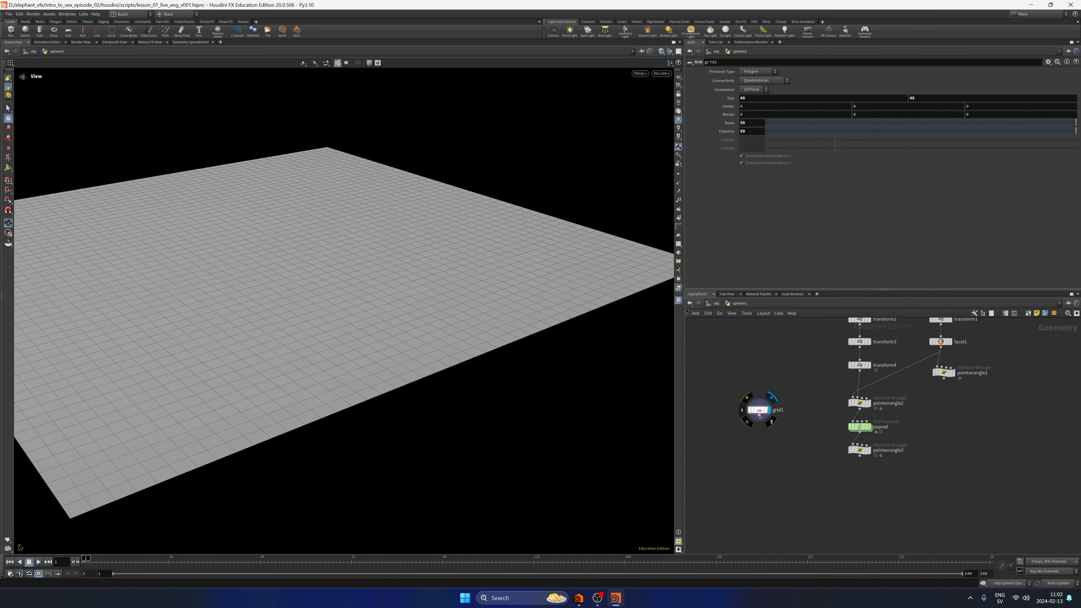
# Add a Null node below grid1, connected to the grid's output.
pyautogui.press('Tab')
pyautogui.write('null')
pyautogui.press('Return')
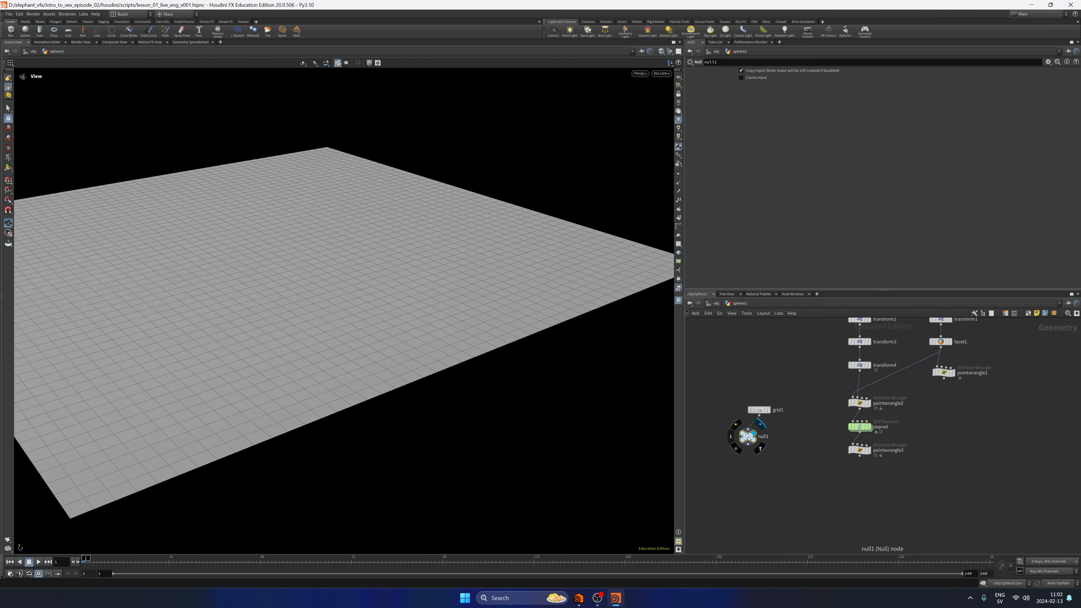
pyautogui.click(759, 434)
# Rename the null under grid1 to OUT_COLLIDER and save the scene.
pyautogui.doubleClick(775, 435)
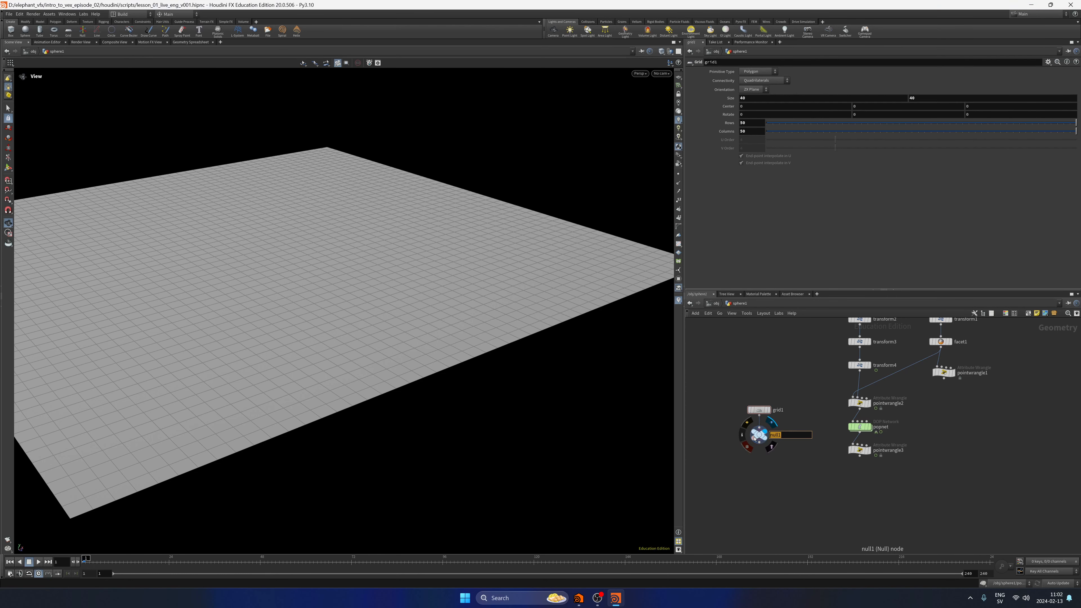
pyautogui.press('capslock')
pyautogui.write('OUT_COLL')
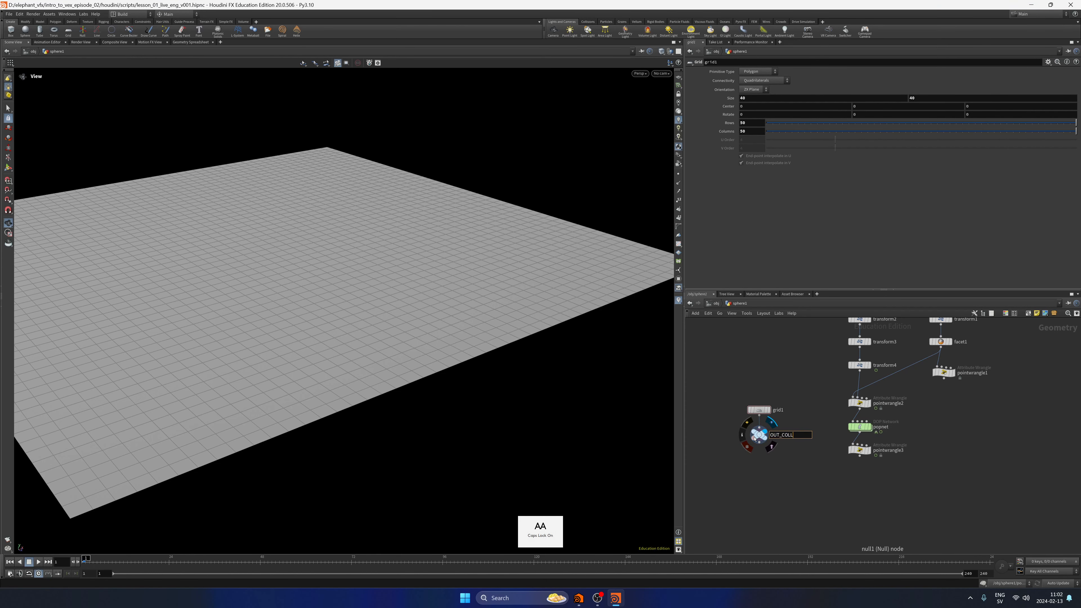
pyautogui.write('IDER')
pyautogui.press('Return')
pyautogui.press('capslock')
pyautogui.hotkey('ctrl', 's')
# Enter the popnet network and add a Static Object node beside popsolver.
pyautogui.scroll(2, 803, 391)
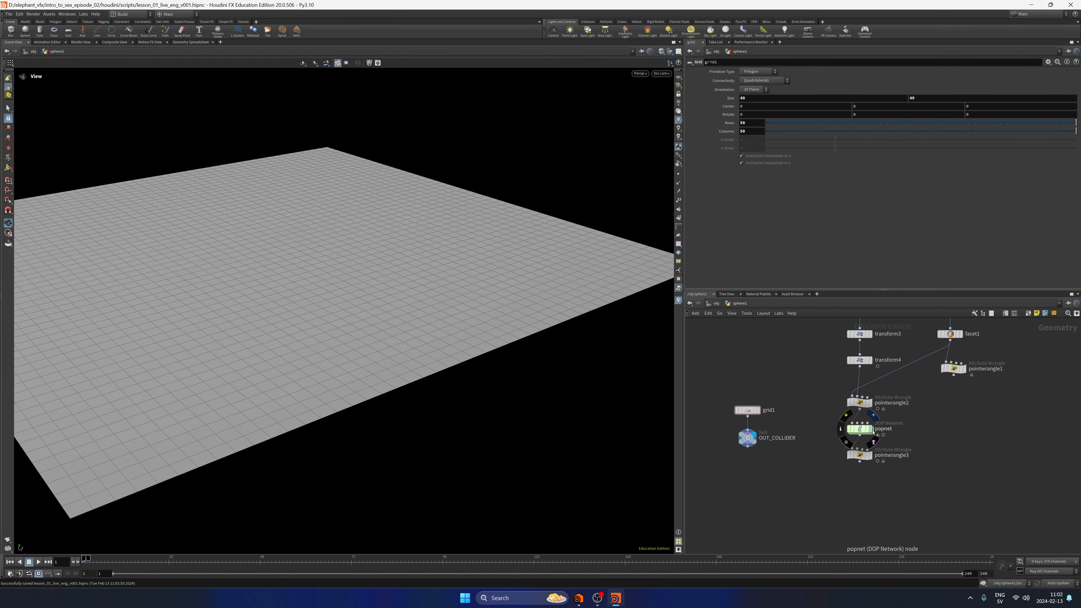
pyautogui.click(872, 432)
pyautogui.doubleClick(861, 430)
pyautogui.moveTo(843, 440); pyautogui.dragTo(814, 424, button='middle')
pyautogui.scroll(1, 827, 429)
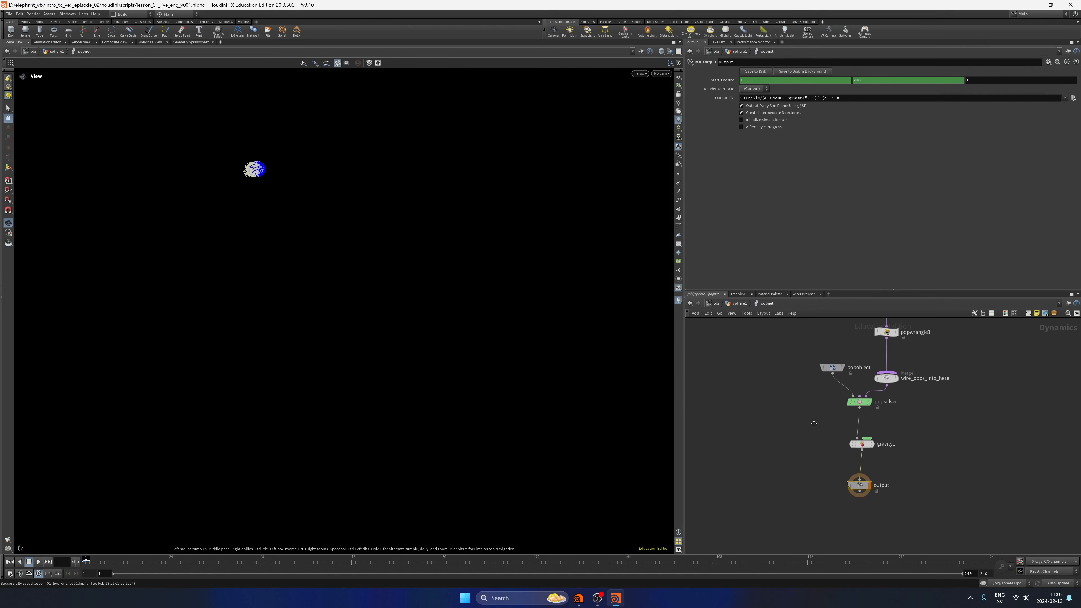
pyautogui.press('Tab')
pyautogui.write('statico')
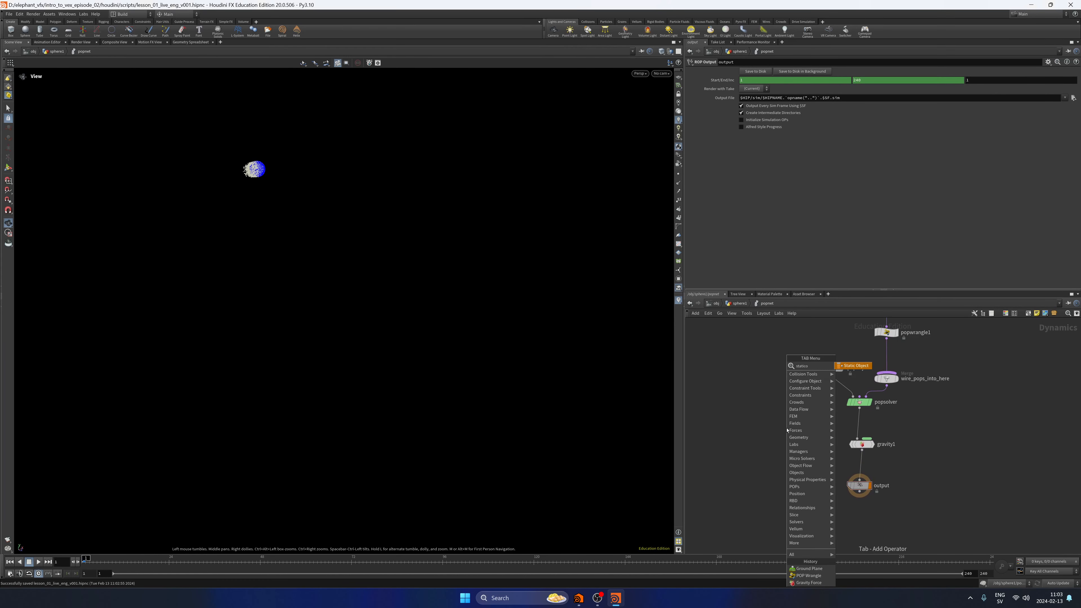
pyautogui.press('Return')
pyautogui.click(786, 430)
# Set the static object's SOP Path to /obj/sphere1/OUT_COLLIDER and its collision detection to Use Surface Collisions.
pyautogui.click(1069, 95)
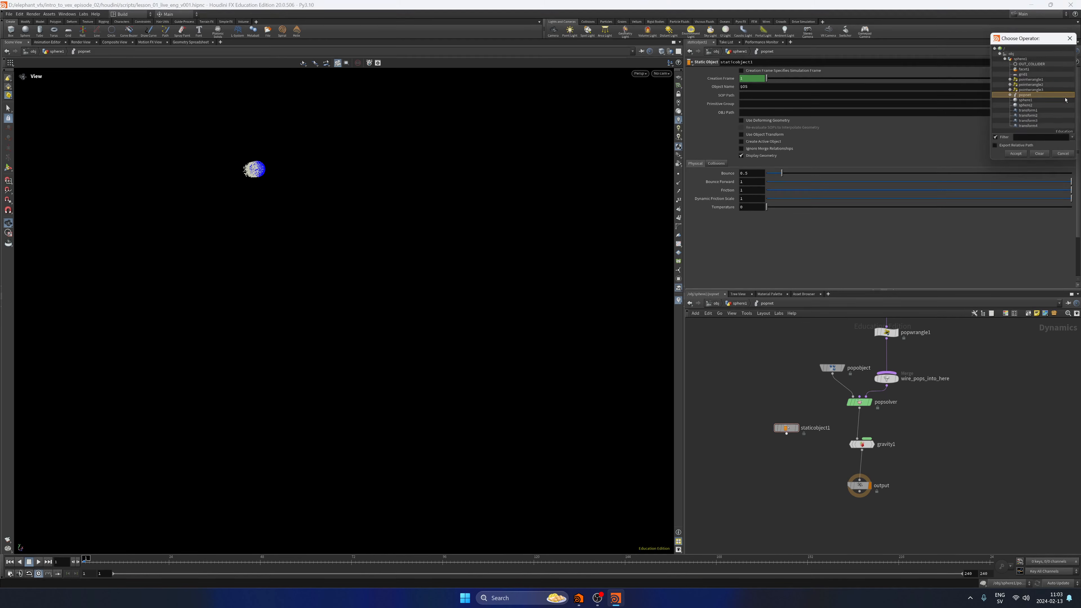
pyautogui.click(1032, 64)
pyautogui.click(1014, 157)
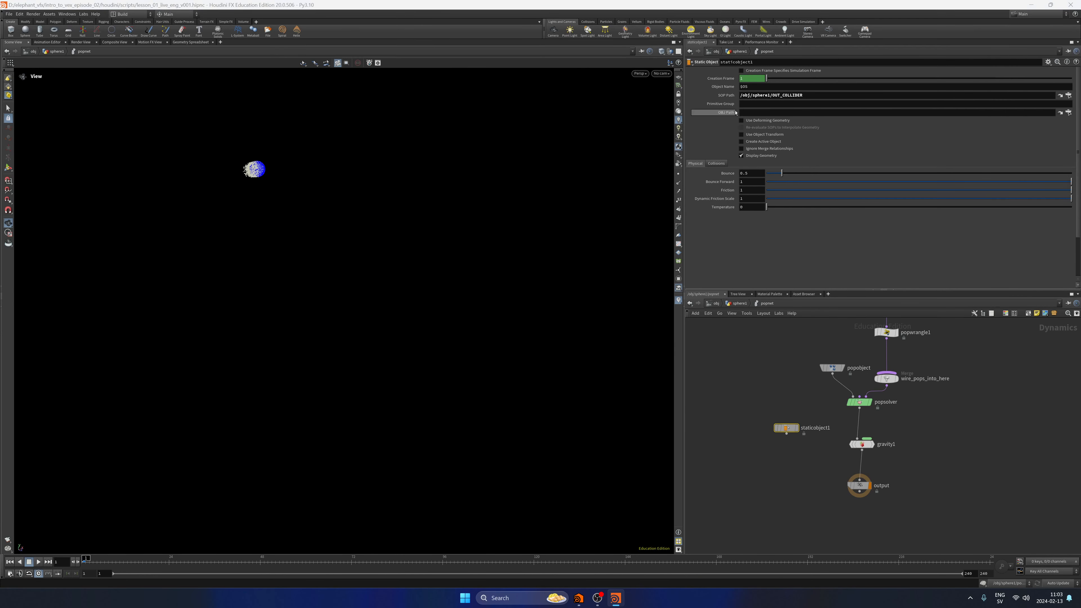
pyautogui.click(724, 164)
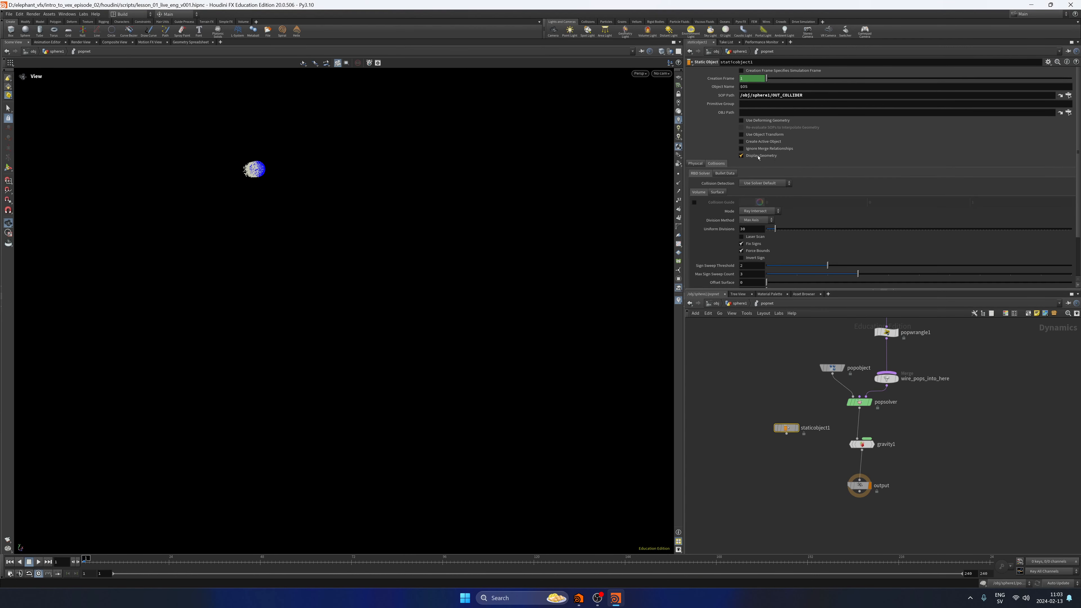
pyautogui.click(751, 186)
pyautogui.click(774, 210)
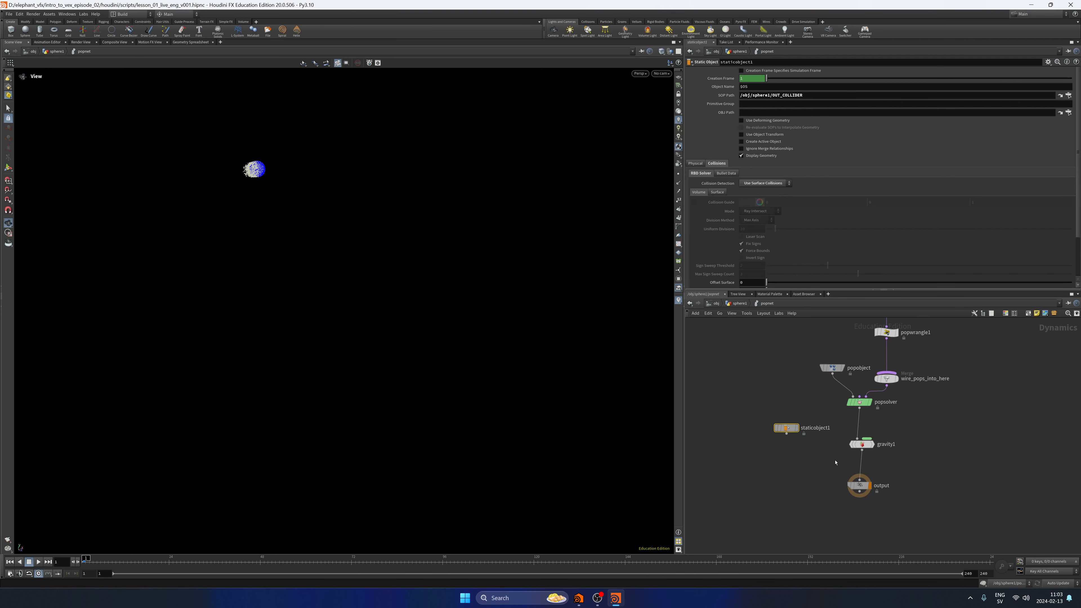
# Insert a Merge node between popsolver and gravity1 and connect staticobject1 into it.
pyautogui.moveTo(832, 474); pyautogui.dragTo(813, 472, button='middle')
pyautogui.scroll(2, 814, 472)
pyautogui.moveTo(851, 437)
pyautogui.mouseDown()
pyautogui.moveTo(852, 459)
pyautogui.moveTo(847, 433)
pyautogui.mouseUp()
pyautogui.click(864, 433)
pyautogui.press('Tab')
pyautogui.write('mer')
pyautogui.press('Return')
pyautogui.click(864, 433)
pyautogui.moveTo(762, 425); pyautogui.dragTo(848, 423)
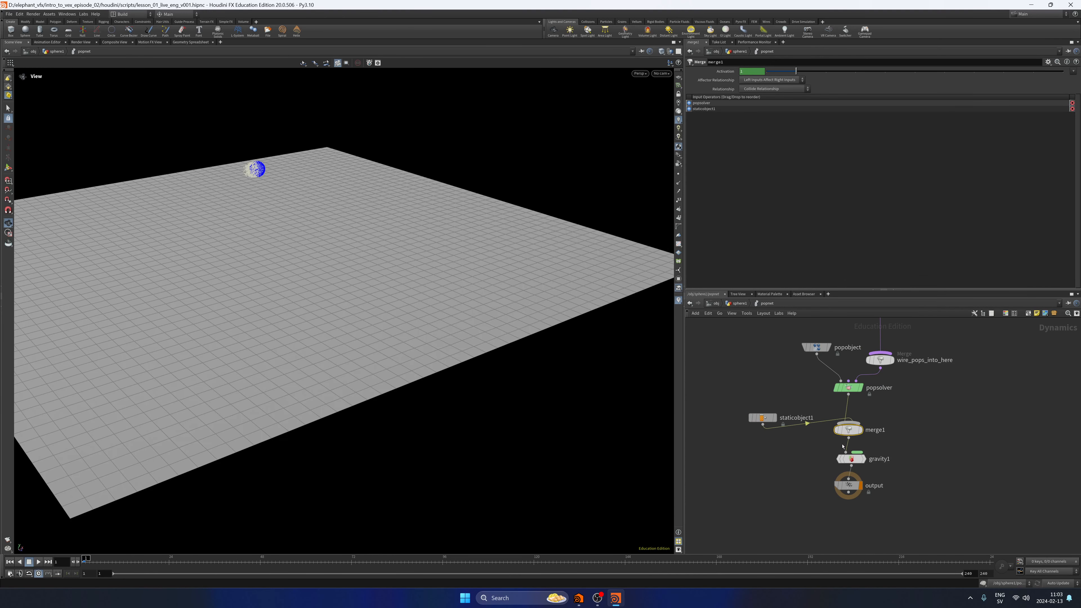
# Move staticobject1 above popsolver in merge1's input order and lay out the merge1, gravity1 and output nodes.
pyautogui.moveTo(692, 109); pyautogui.dragTo(698, 102)
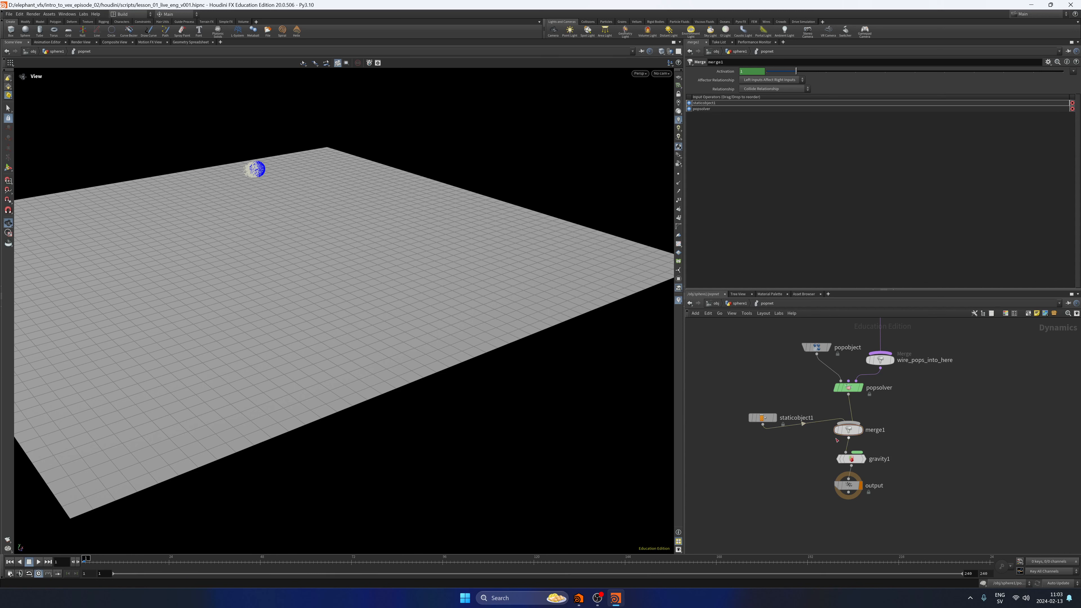
pyautogui.moveTo(822, 499); pyautogui.dragTo(866, 431)
pyautogui.press('l')
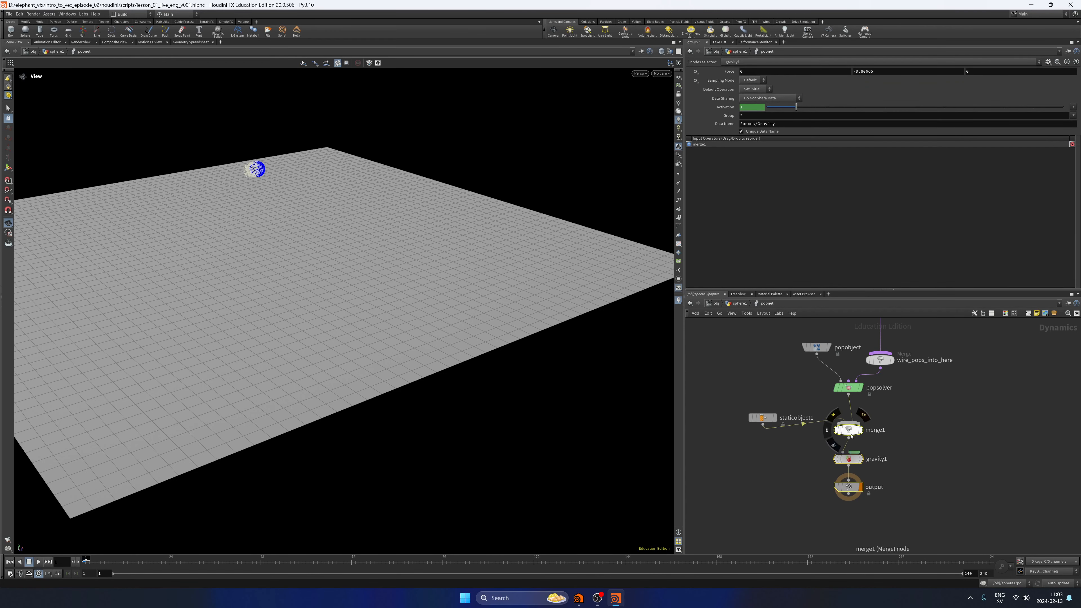
# Save the scene and return from the popnet network to the sphere1 geometry network.
pyautogui.click(926, 442)
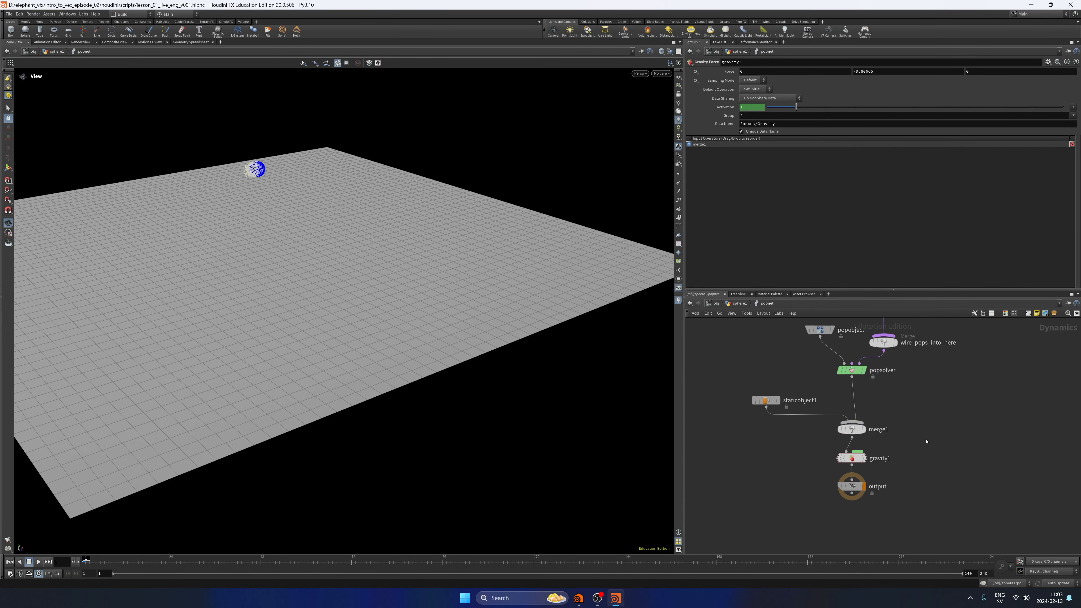
pyautogui.hotkey('ctrl', 's')
pyautogui.press('u')
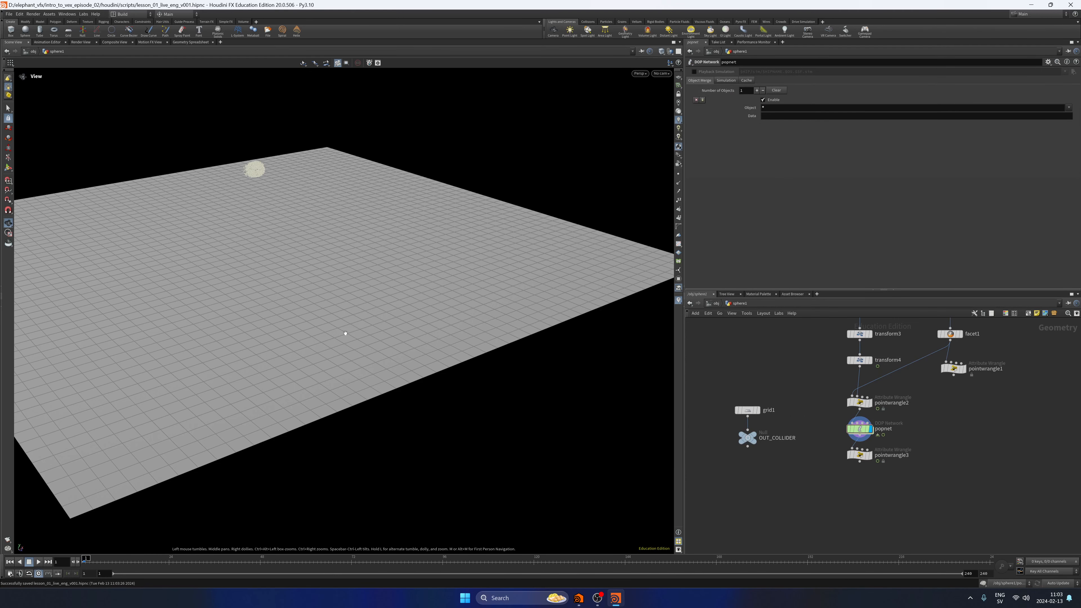
pyautogui.moveTo(345, 323); pyautogui.dragTo(393, 330, button='middle')
pyautogui.moveTo(393, 330); pyautogui.dragTo(391, 338)
# Insert a Color node between grid1 and OUT_COLLIDER.
pyautogui.moveTo(747, 438); pyautogui.dragTo(747, 471)
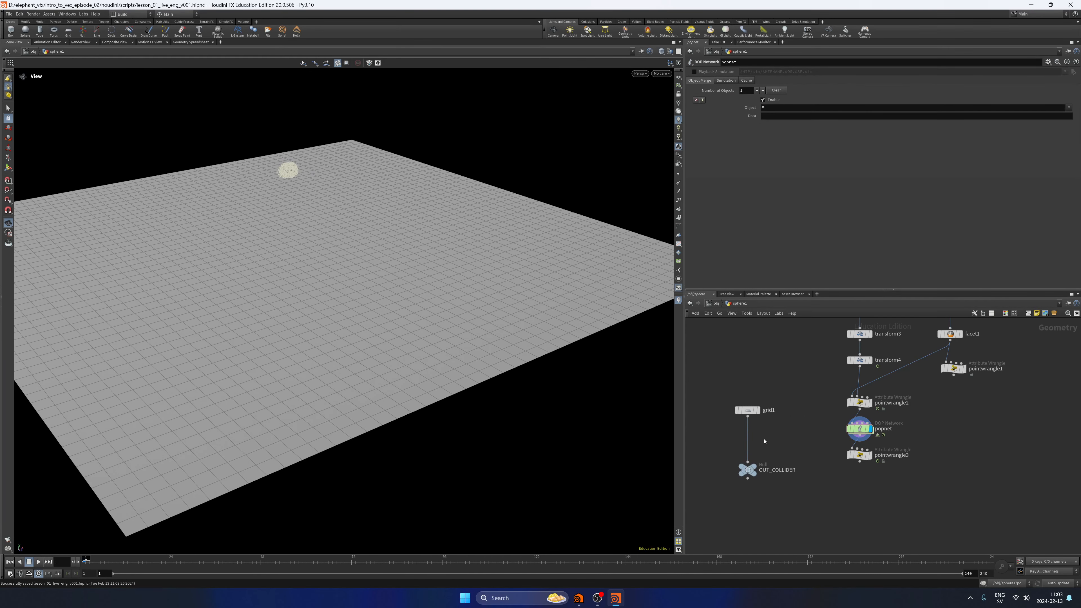
pyautogui.press('Tab')
pyautogui.write('color')
pyautogui.press('Return')
pyautogui.click(757, 438)
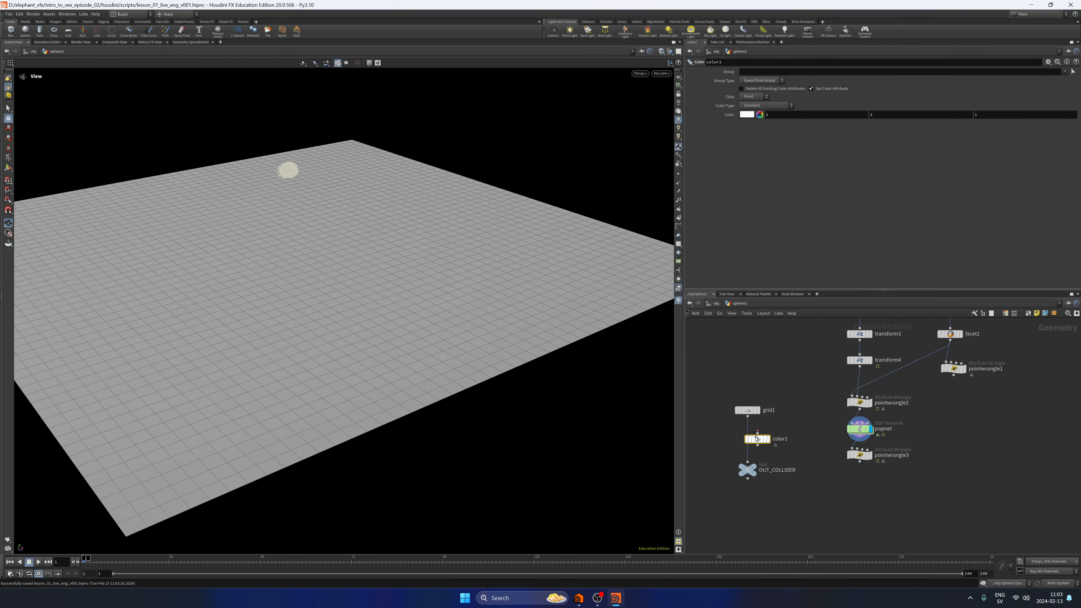
pyautogui.moveTo(757, 439); pyautogui.dragTo(744, 435)
# Set the collider grid's color to dark grey with values .1, .1, .1.
pyautogui.click(767, 114)
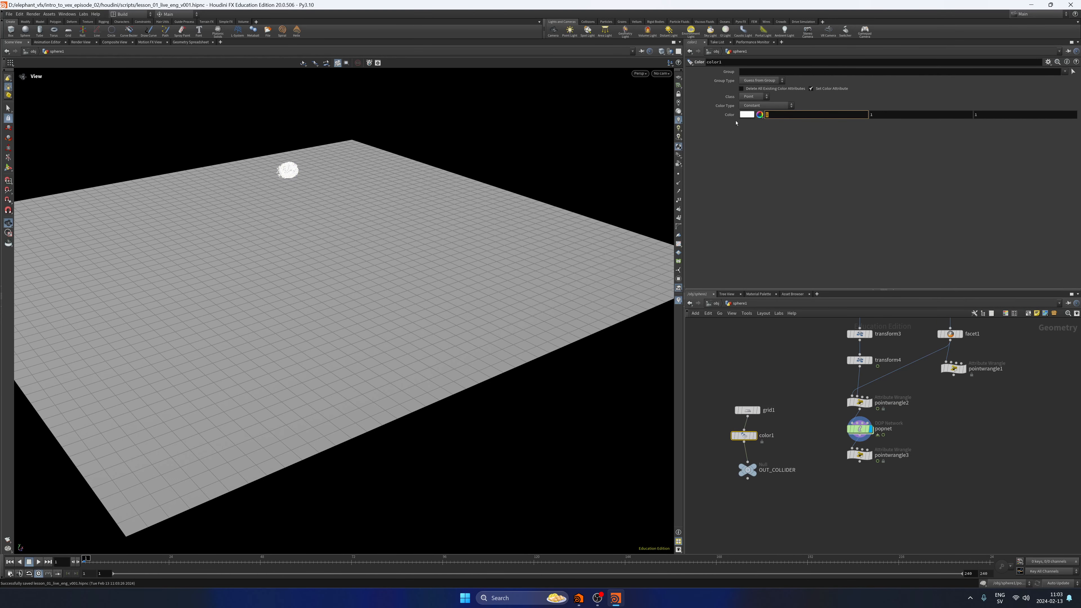
pyautogui.write('.1')
pyautogui.press('Tab')
pyautogui.write('.1')
pyautogui.press('Tab')
pyautogui.write('.1')
pyautogui.press('Return')
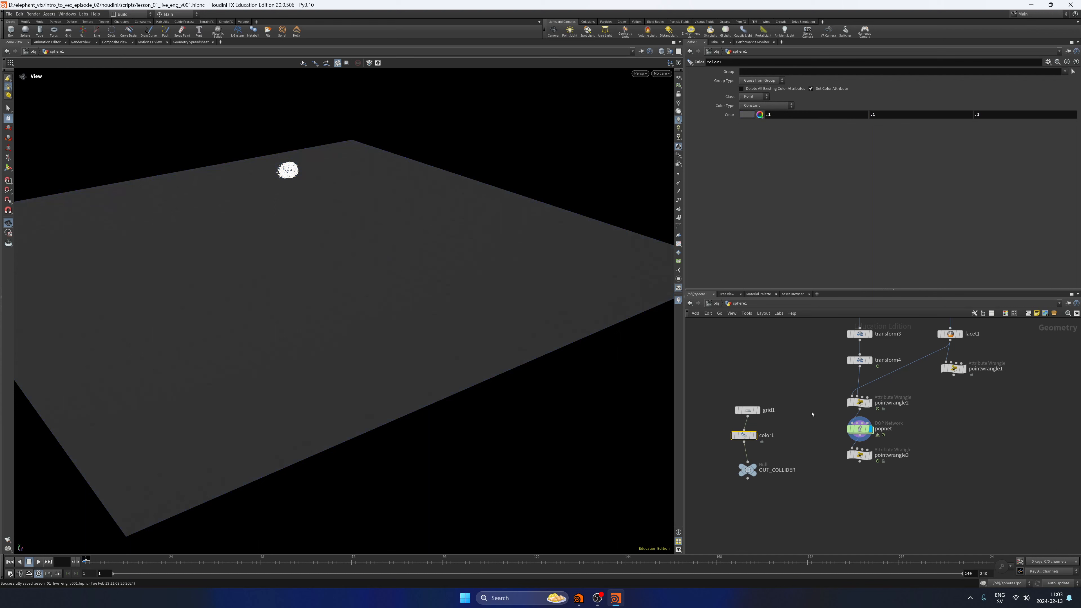
# Lay out the grid1, color1 and OUT_COLLIDER nodes in a straight column.
pyautogui.moveTo(768, 380); pyautogui.dragTo(739, 479)
pyautogui.press('l')
pyautogui.click(784, 373)
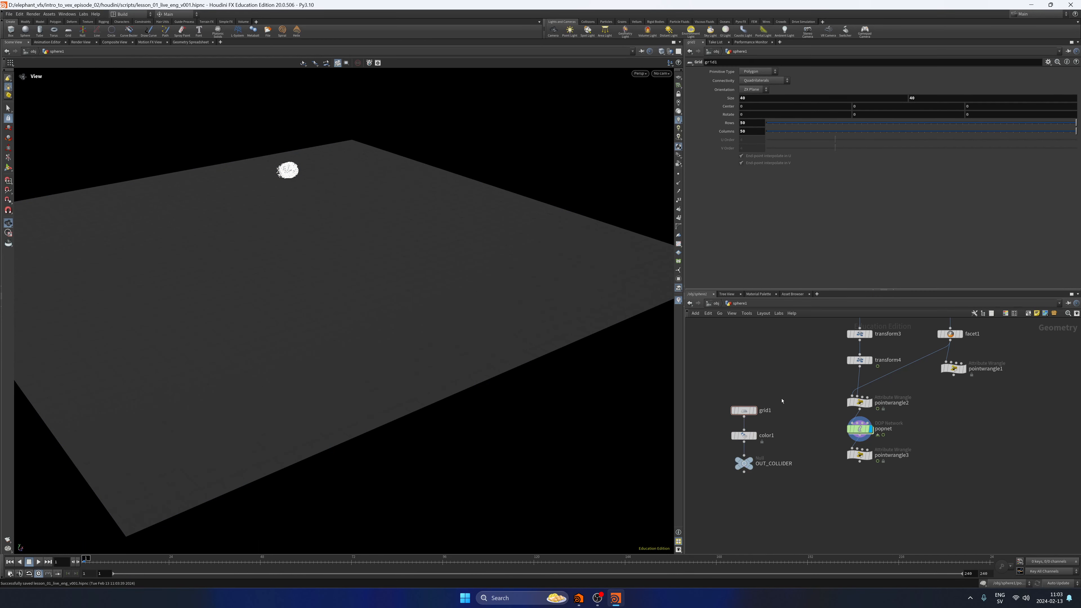
# Display pointwrangle3's output and look through the nodes inside popnet to see which objects it contains.
pyautogui.click(871, 455)
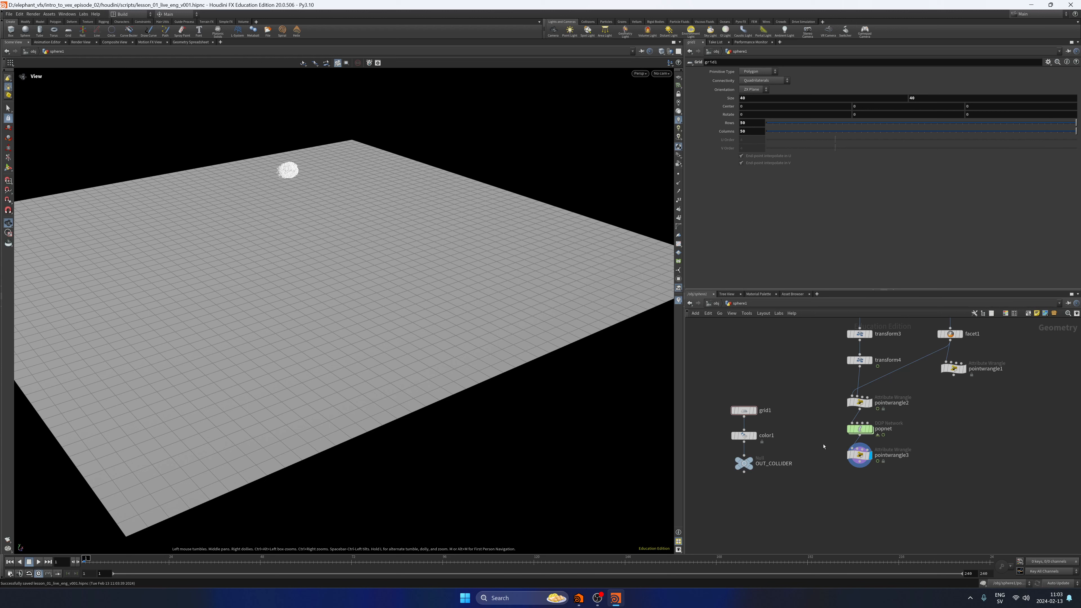
pyautogui.click(859, 428)
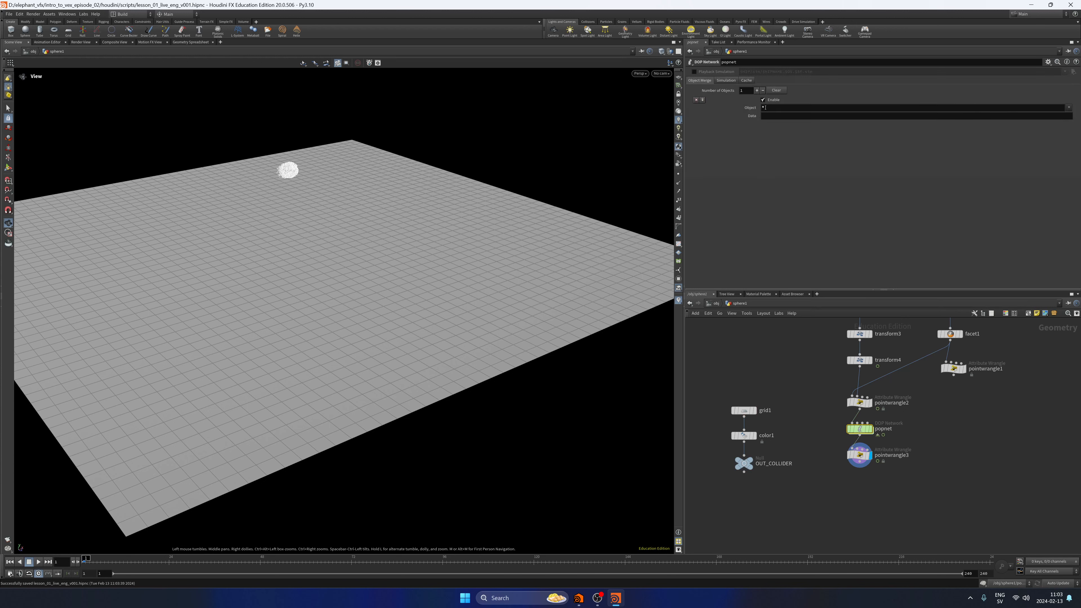
pyautogui.doubleClick(859, 428)
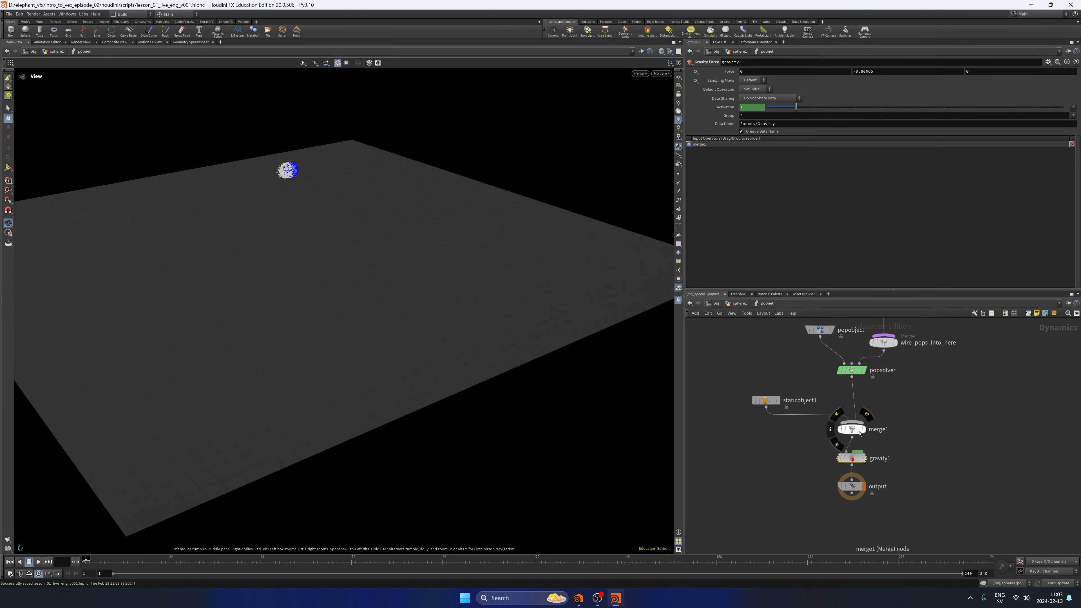
pyautogui.moveTo(916, 365); pyautogui.dragTo(911, 436, button='middle')
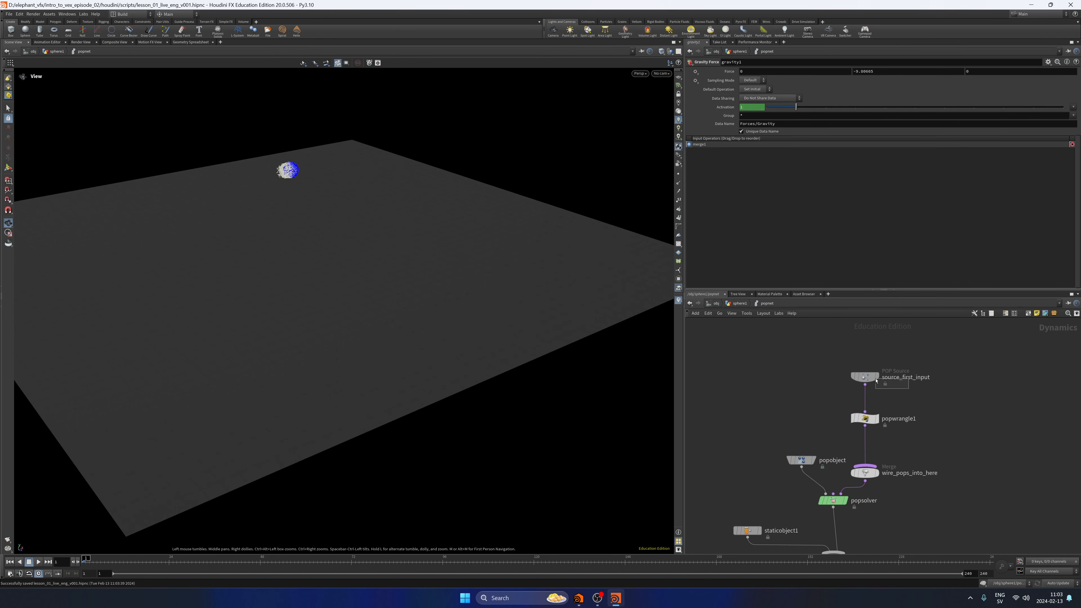
pyautogui.click(866, 378)
pyautogui.moveTo(786, 400); pyautogui.dragTo(793, 367, button='middle')
pyautogui.moveTo(794, 434); pyautogui.dragTo(828, 385)
pyautogui.moveTo(760, 448); pyautogui.dragTo(794, 342, button='middle')
pyautogui.moveTo(803, 374); pyautogui.dragTo(782, 430)
pyautogui.press('u')
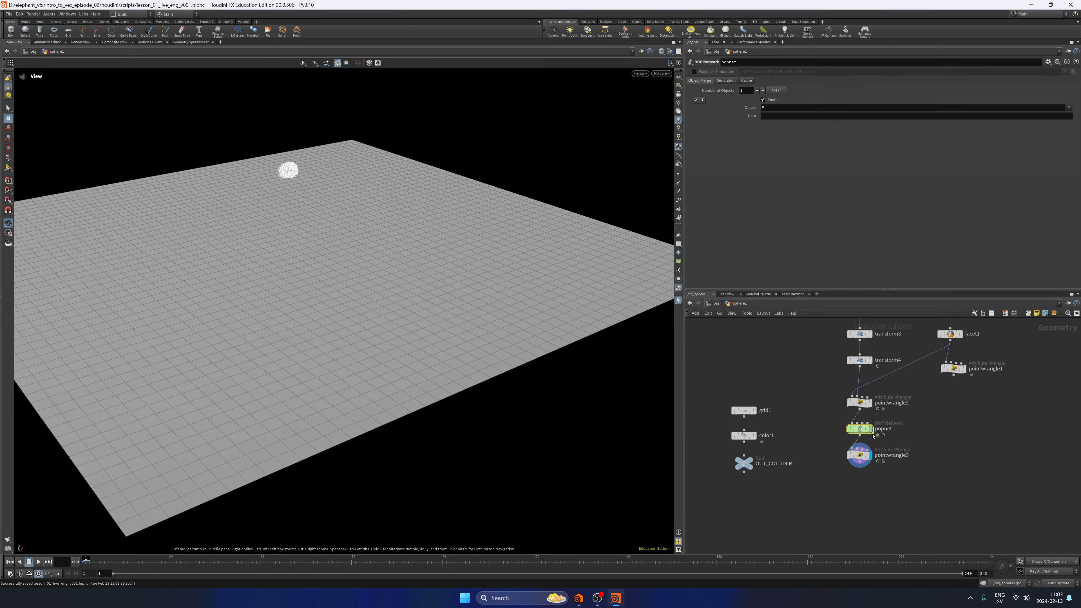
# Display popnet and restrict its Object field to *pop* so only the particle object is imported.
pyautogui.click(869, 429)
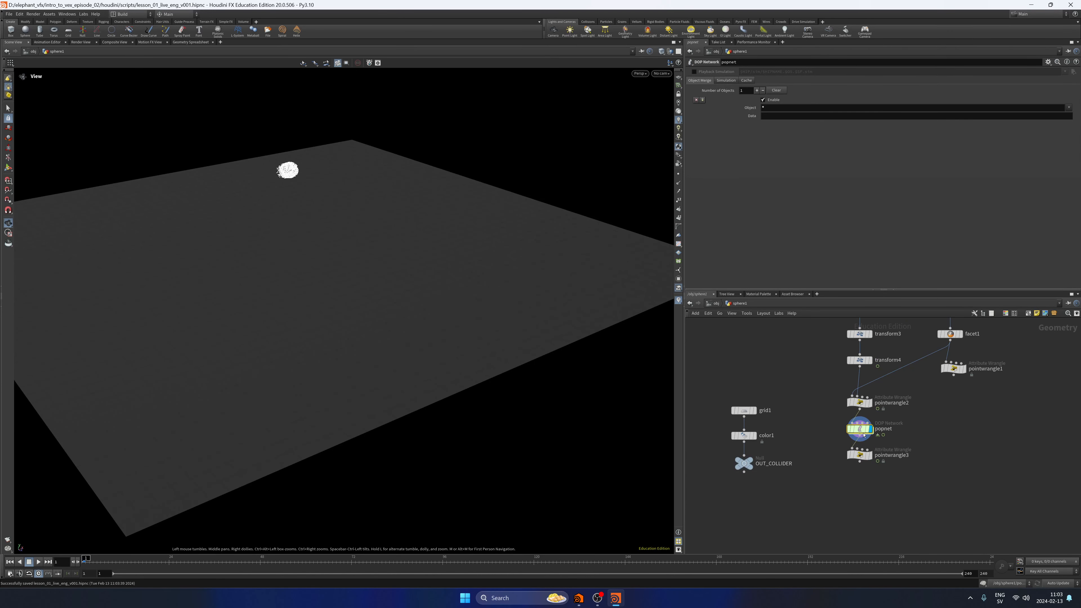
pyautogui.click(980, 109)
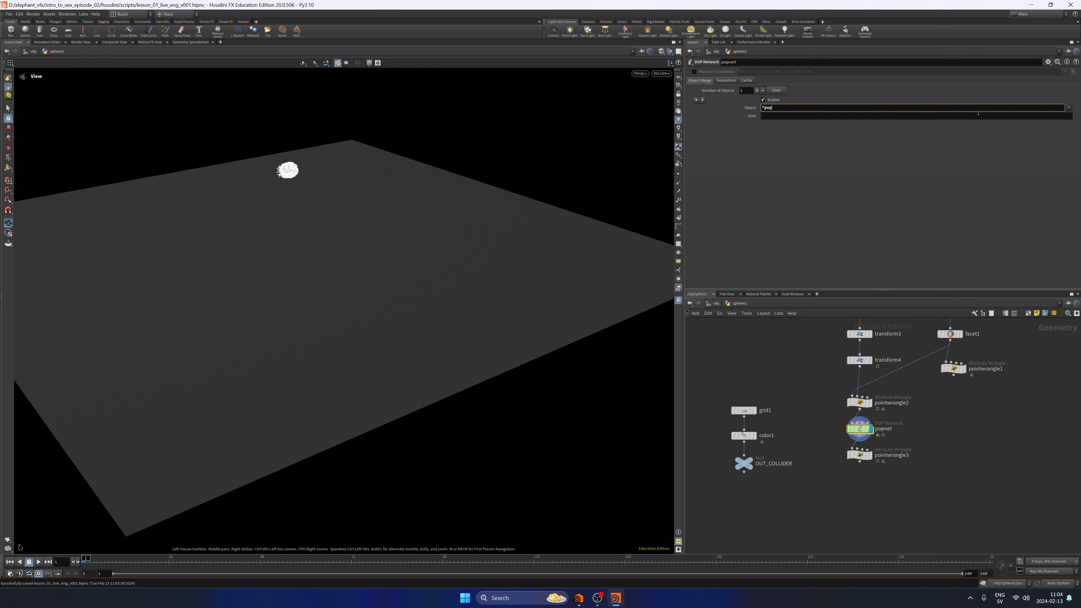
pyautogui.press('Return')
pyautogui.click(1069, 108)
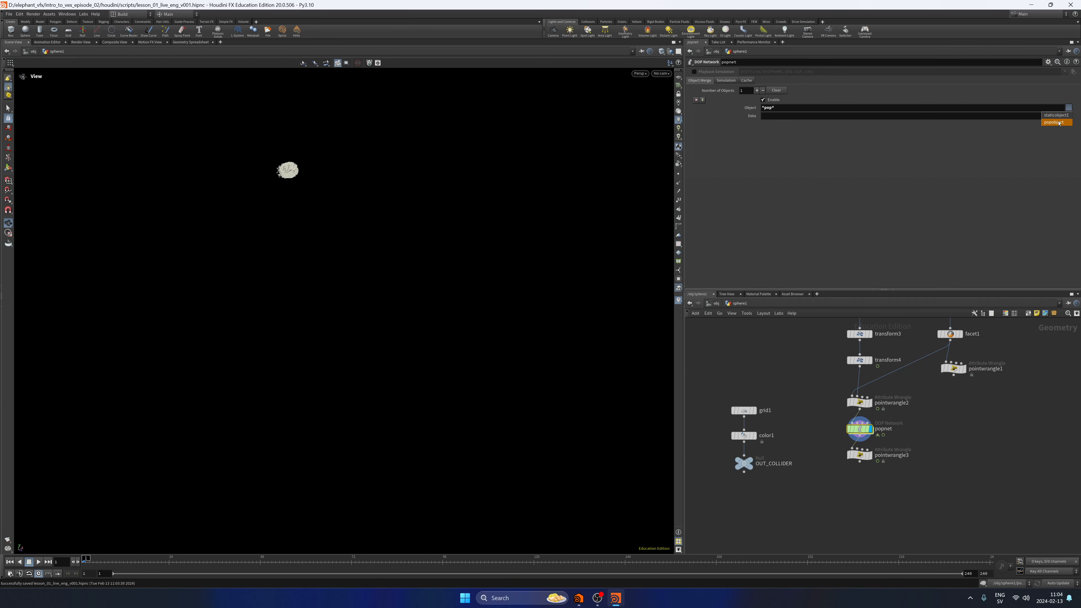
pyautogui.click(927, 171)
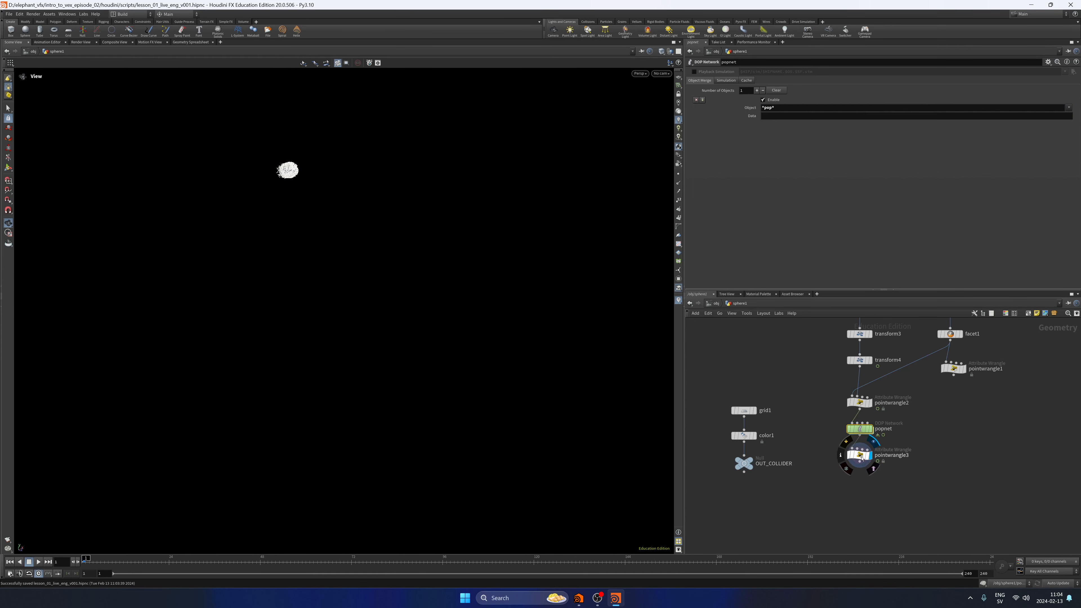
# Add a Merge node below pointwrangle3, connect OUT_COLLIDER and pointwrangle3 into it, and display the merged result.
pyautogui.moveTo(871, 459); pyautogui.dragTo(872, 467)
pyautogui.press('Tab')
pyautogui.write('merge')
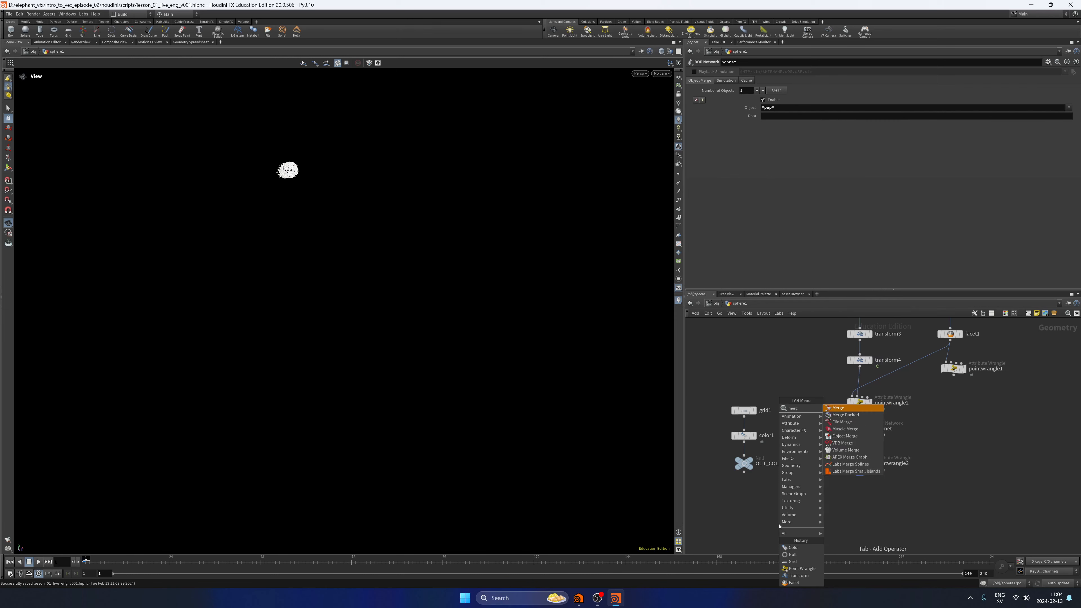
pyautogui.press('Return')
pyautogui.click(779, 524)
pyautogui.moveTo(744, 472); pyautogui.dragTo(779, 518)
pyautogui.moveTo(860, 470); pyautogui.dragTo(791, 521)
pyautogui.click(789, 524)
pyautogui.click(751, 509)
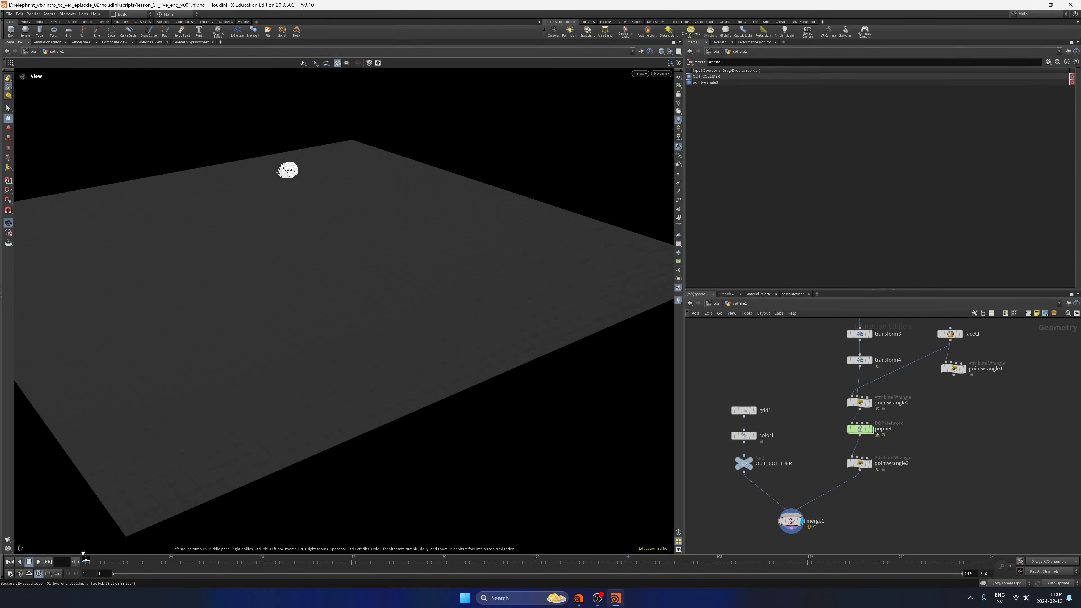
# Play the merged simulation and examine from several angles how the particles hit the ground grid.
pyautogui.click(39, 562)
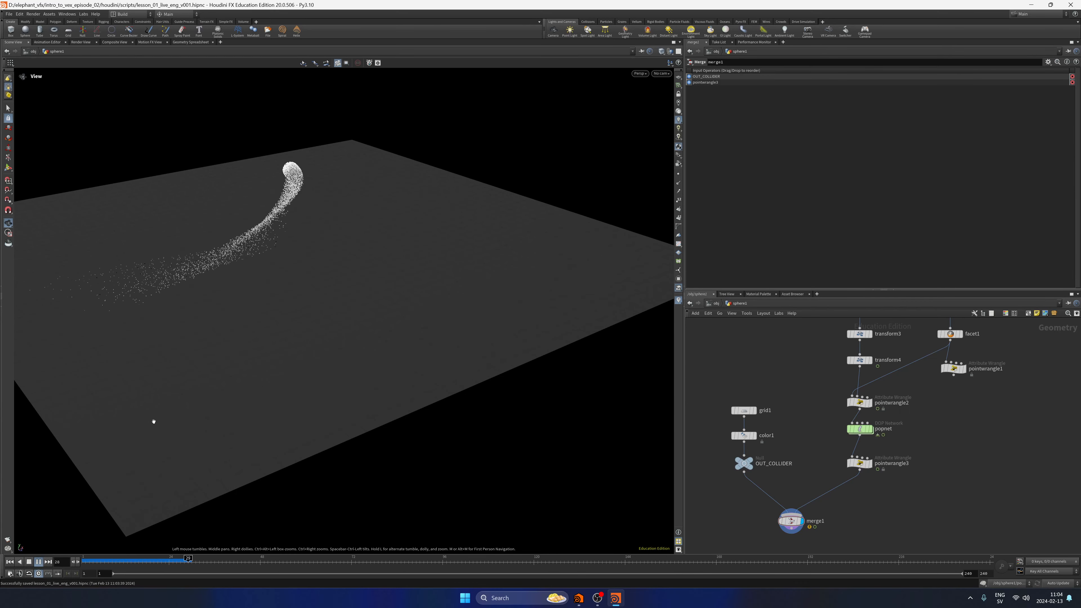
pyautogui.moveTo(374, 314); pyautogui.dragTo(441, 342)
pyautogui.click(39, 562)
pyautogui.moveTo(221, 366); pyautogui.dragTo(425, 284)
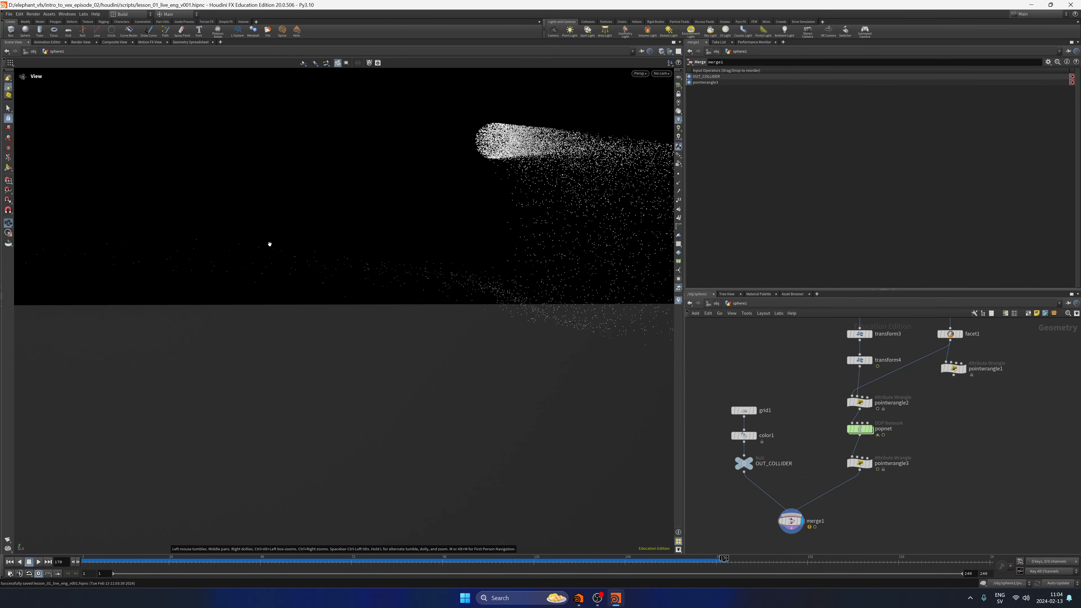
pyautogui.moveTo(270, 244); pyautogui.dragTo(391, 341)
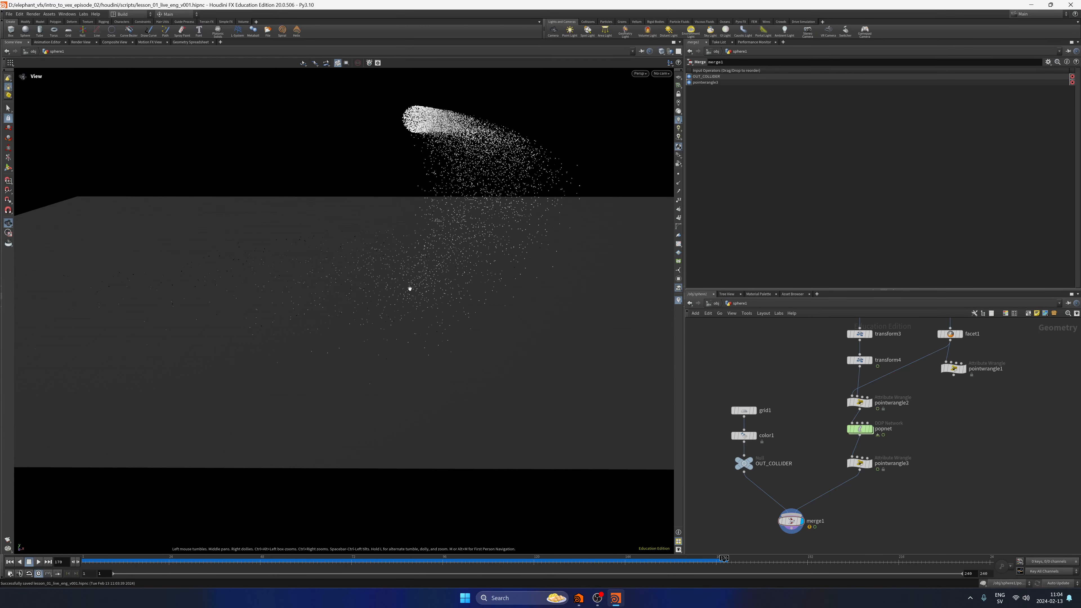
pyautogui.click(38, 561)
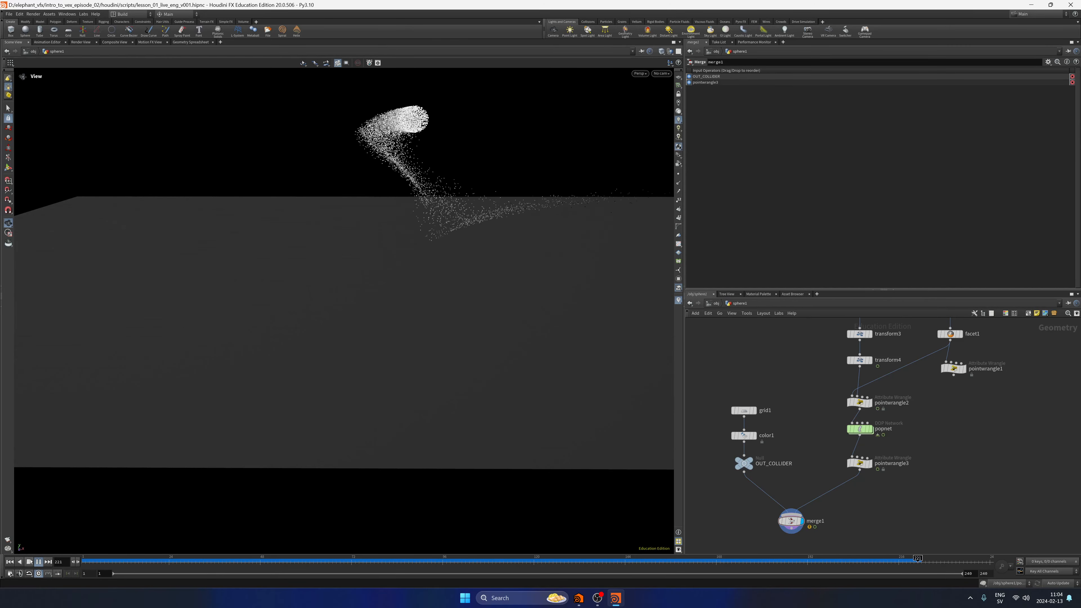
# Stop playback, return to the first frame and save the scene.
pyautogui.click(28, 563)
pyautogui.click(9, 562)
pyautogui.hotkey('ctrl', 's')
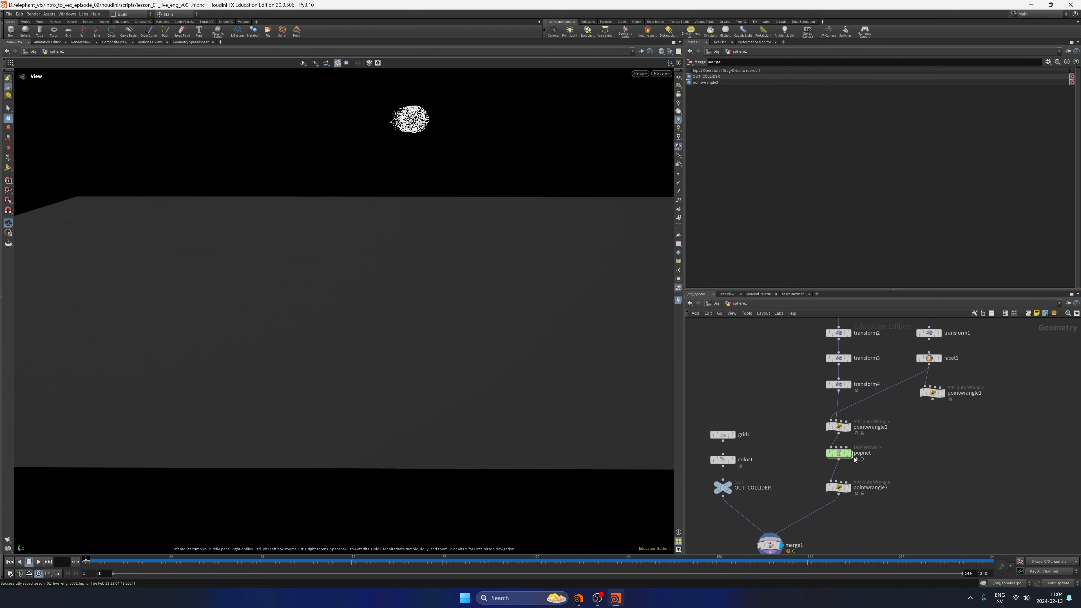
# Inside popnet, set popwrangle1's particle life Min to 0.35 and Max to 2.5.
pyautogui.doubleClick(838, 453)
pyautogui.moveTo(795, 427); pyautogui.dragTo(793, 439, button='middle')
pyautogui.moveTo(803, 354); pyautogui.dragTo(788, 402, button='middle')
pyautogui.moveTo(792, 427); pyautogui.dragTo(892, 382)
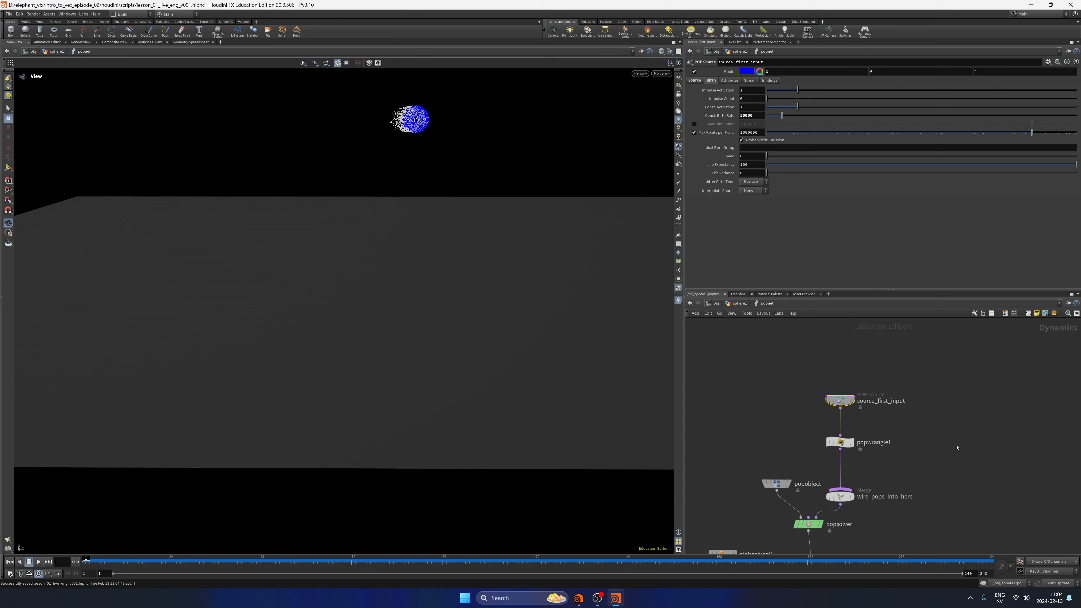
pyautogui.moveTo(957, 448); pyautogui.dragTo(810, 436)
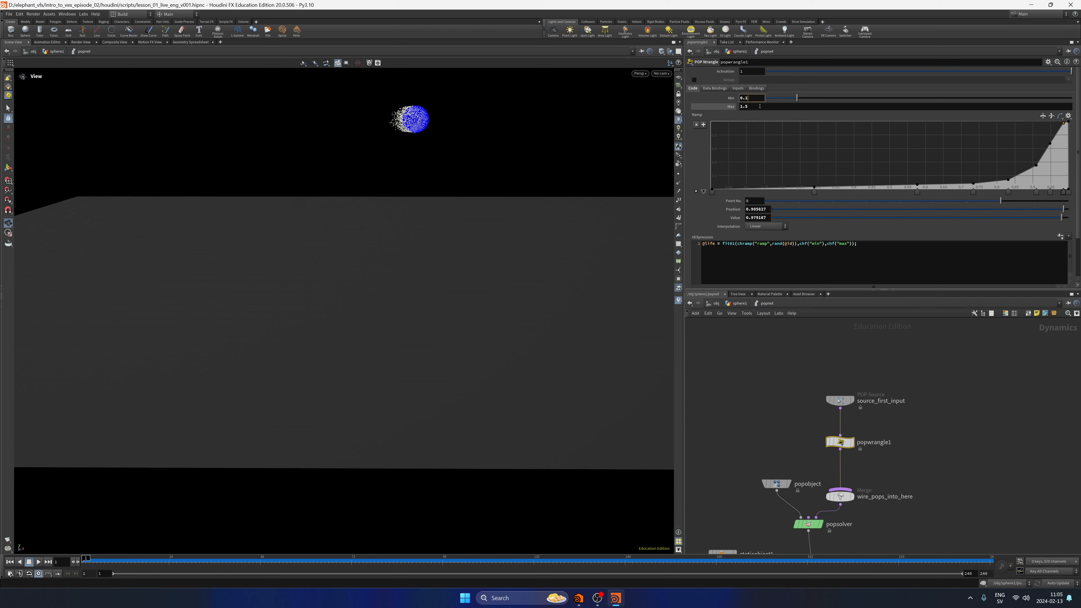
pyautogui.write('0.35')
pyautogui.press('Tab')
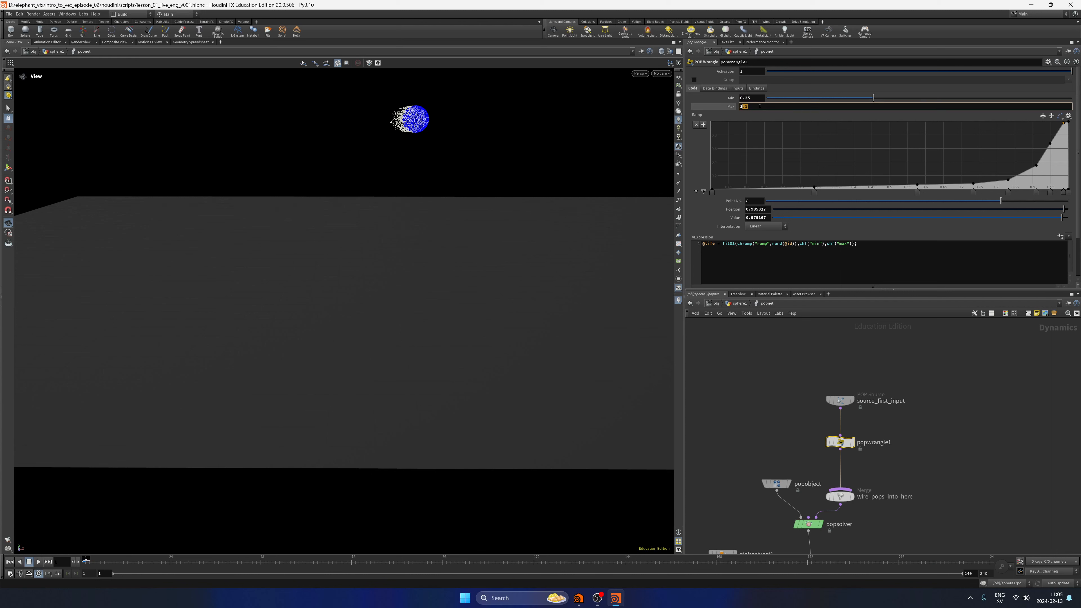
pyautogui.press('Return')
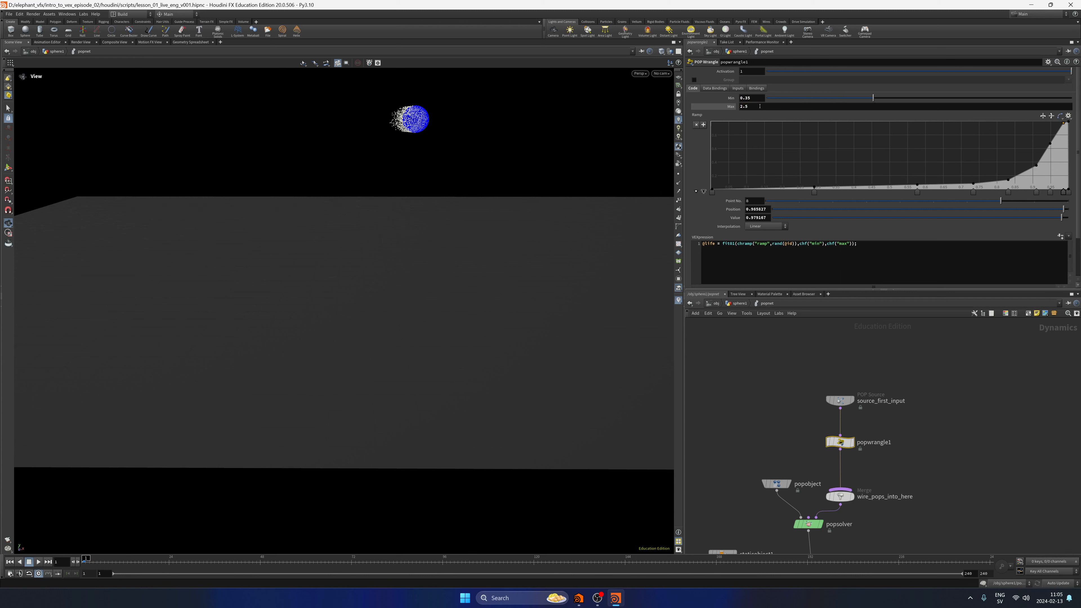
# Play the simulation with the new life range and check how far the particles spread over the grid.
pyautogui.moveTo(397, 365); pyautogui.dragTo(254, 432)
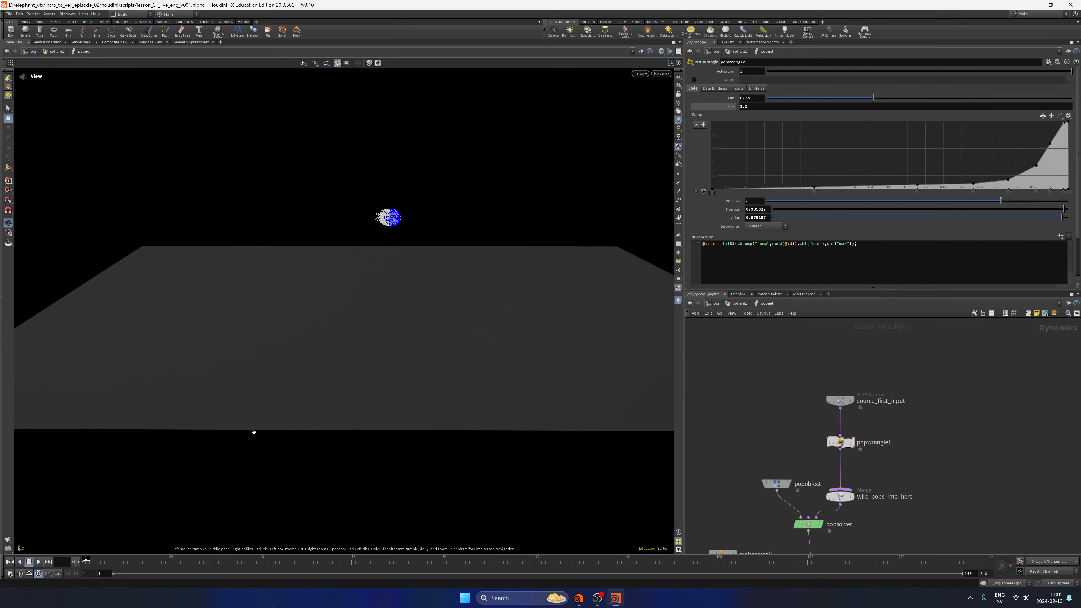
pyautogui.click(38, 562)
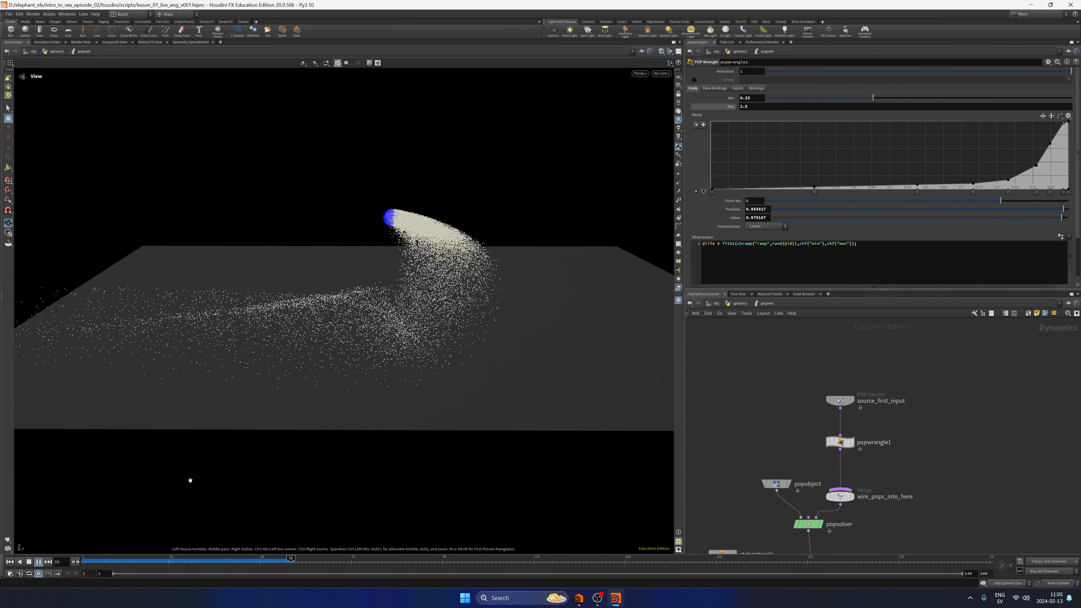
pyautogui.click(38, 561)
pyautogui.scroll(-5, 299, 364)
pyautogui.moveTo(299, 365); pyautogui.dragTo(232, 447)
# Return to the sphere1 network and set grid1's size to 100 by 100.
pyautogui.click(739, 303)
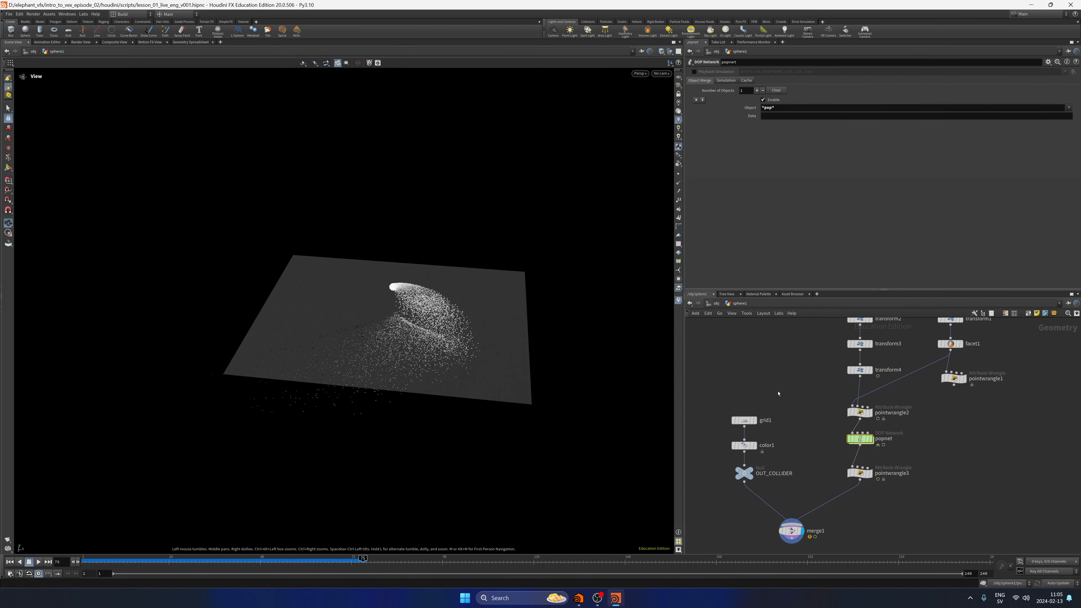
pyautogui.click(744, 420)
pyautogui.press('BackSpace')
pyautogui.press('BackSpace')
pyautogui.write('100')
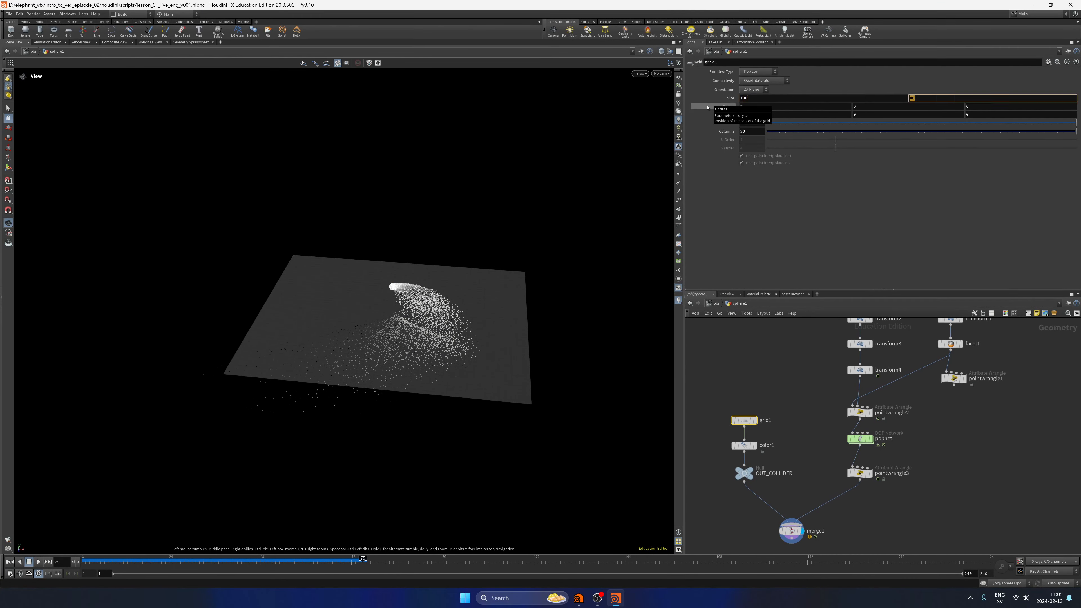
pyautogui.press('Return')
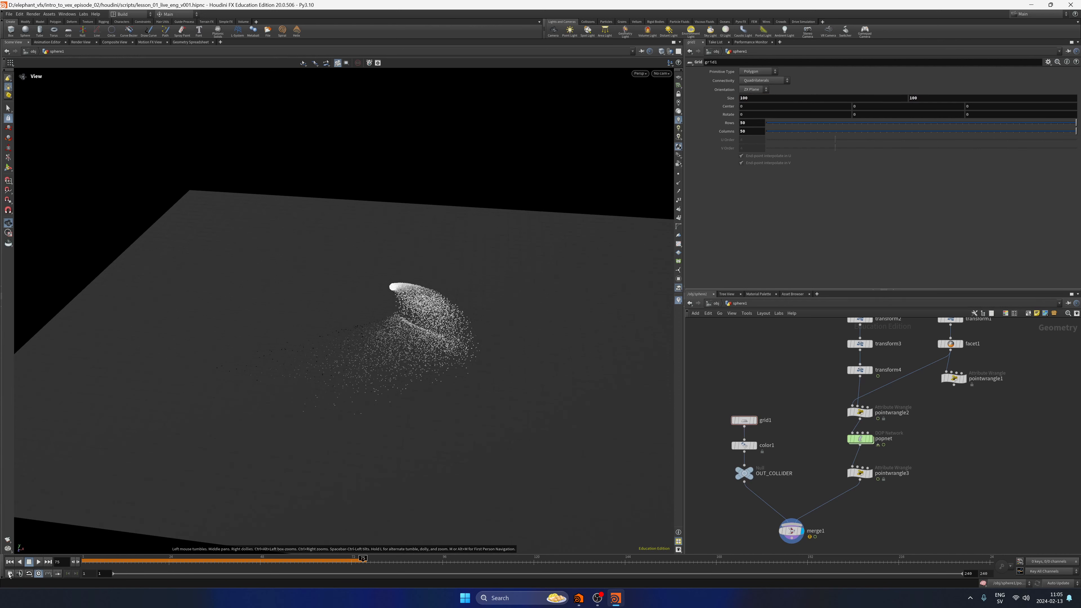
# Replay the simulation from the first frame and examine the particle collisions close to the enlarged ground.
pyautogui.click(9, 561)
pyautogui.click(38, 561)
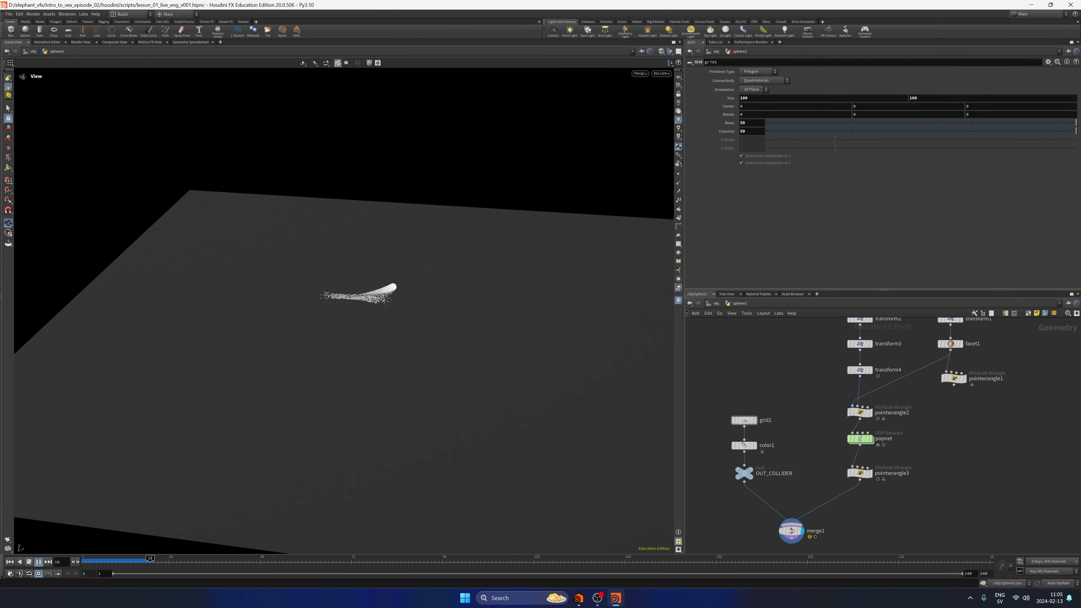
pyautogui.moveTo(450, 343); pyautogui.dragTo(417, 387, button='right')
pyautogui.moveTo(418, 387); pyautogui.dragTo(403, 365, button='middle')
pyautogui.click(38, 562)
pyautogui.moveTo(218, 432); pyautogui.dragTo(424, 345)
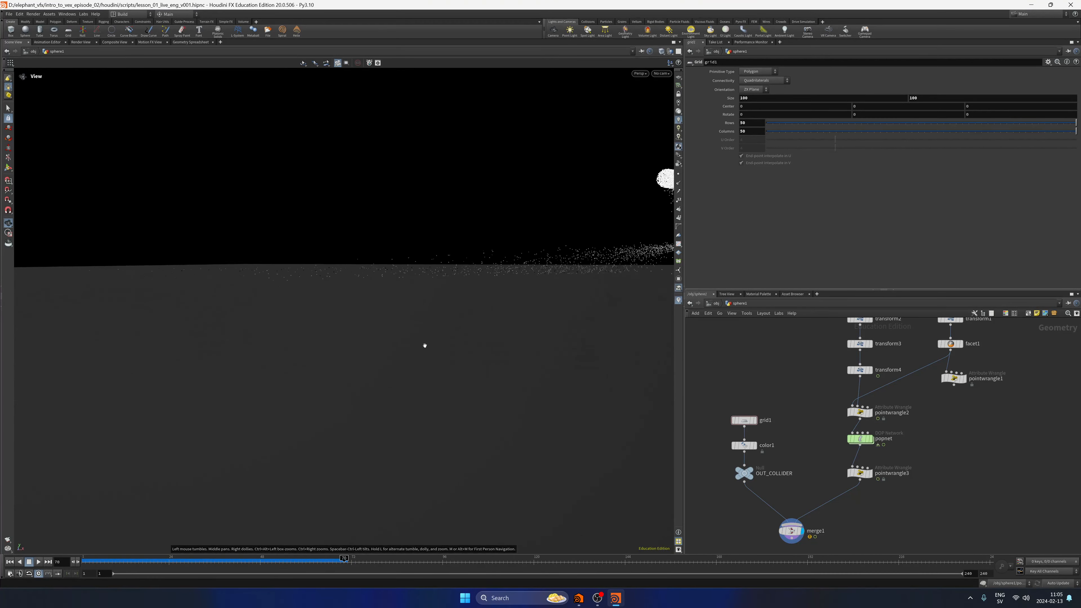
pyautogui.click(180, 559)
pyautogui.moveTo(180, 559); pyautogui.dragTo(218, 557)
pyautogui.moveTo(458, 303); pyautogui.dragTo(382, 294, button='right')
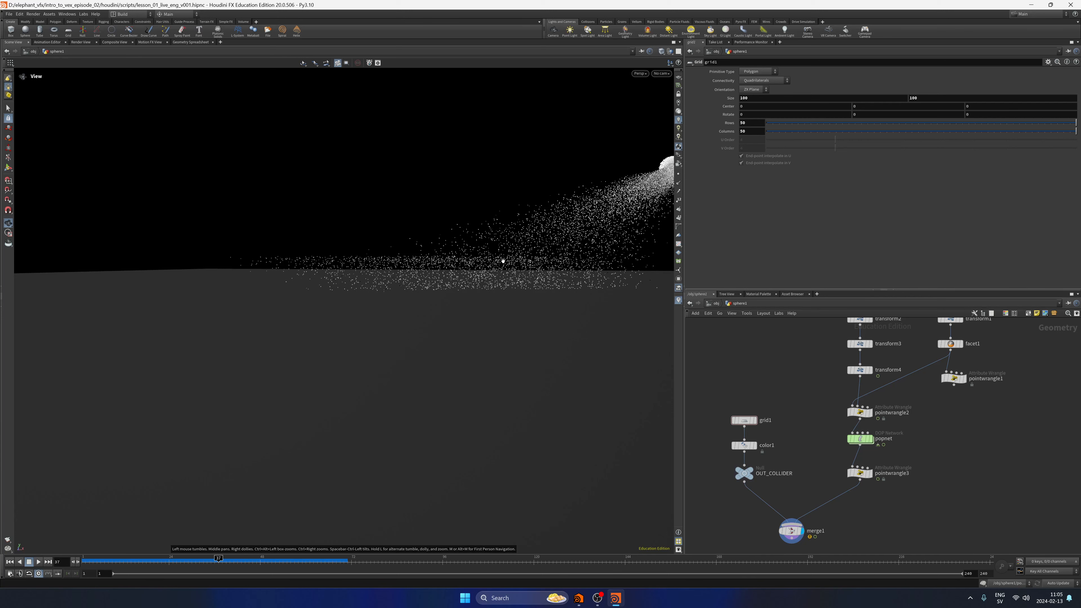
# Return the simulation to the first frame and save the scene.
pyautogui.moveTo(390, 296); pyautogui.dragTo(302, 289)
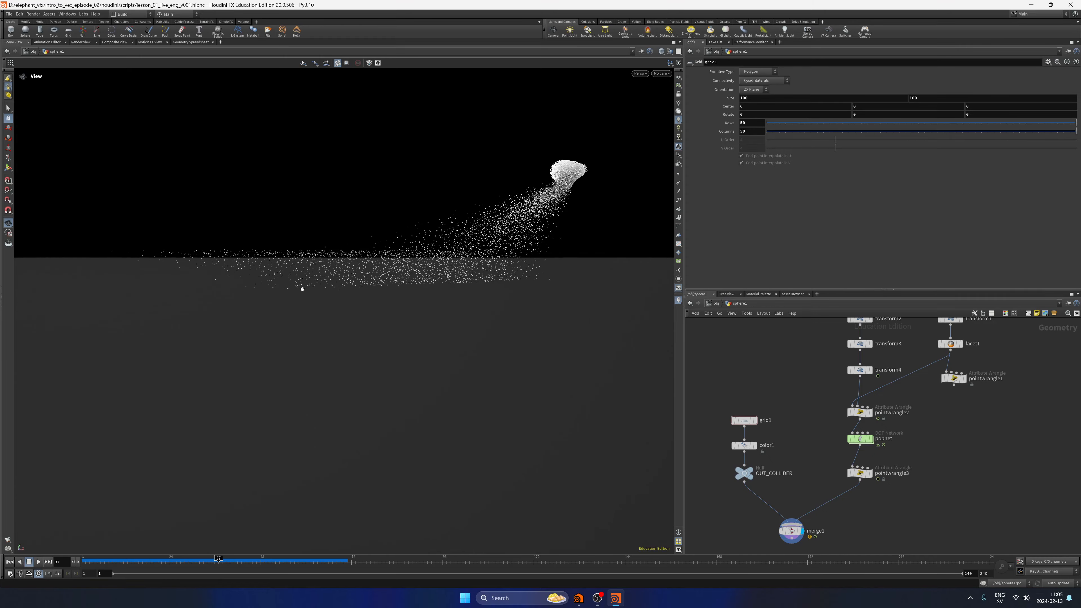
pyautogui.moveTo(219, 558); pyautogui.dragTo(84, 559)
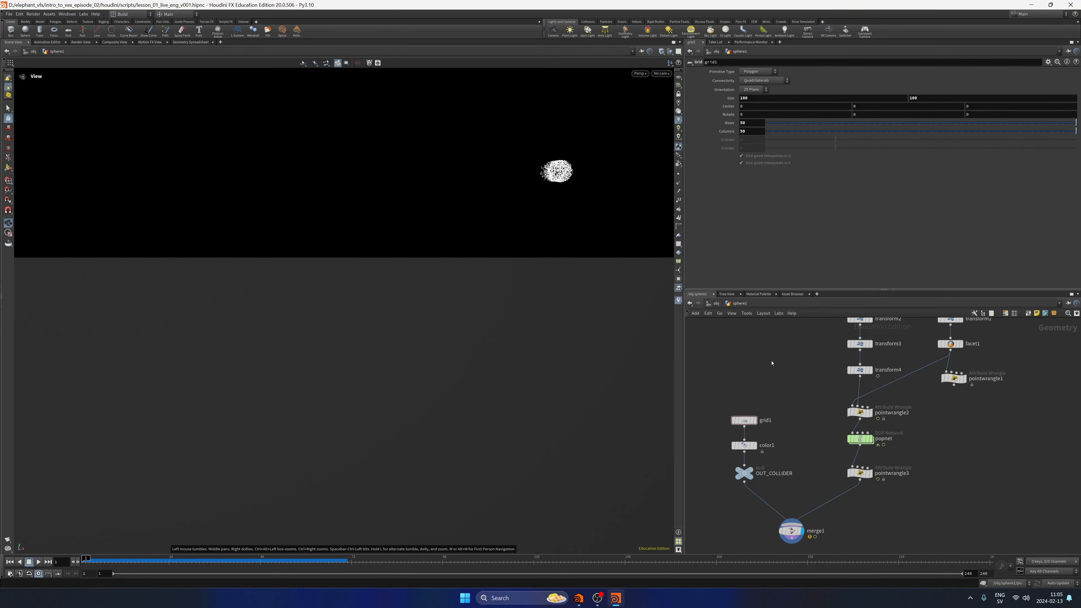
pyautogui.hotkey('ctrl', 's')
# Enter popnet and arrange source_first_input and popwrangle1 to leave room above wire_pops_into_here.
pyautogui.moveTo(919, 438); pyautogui.dragTo(886, 426, button='middle')
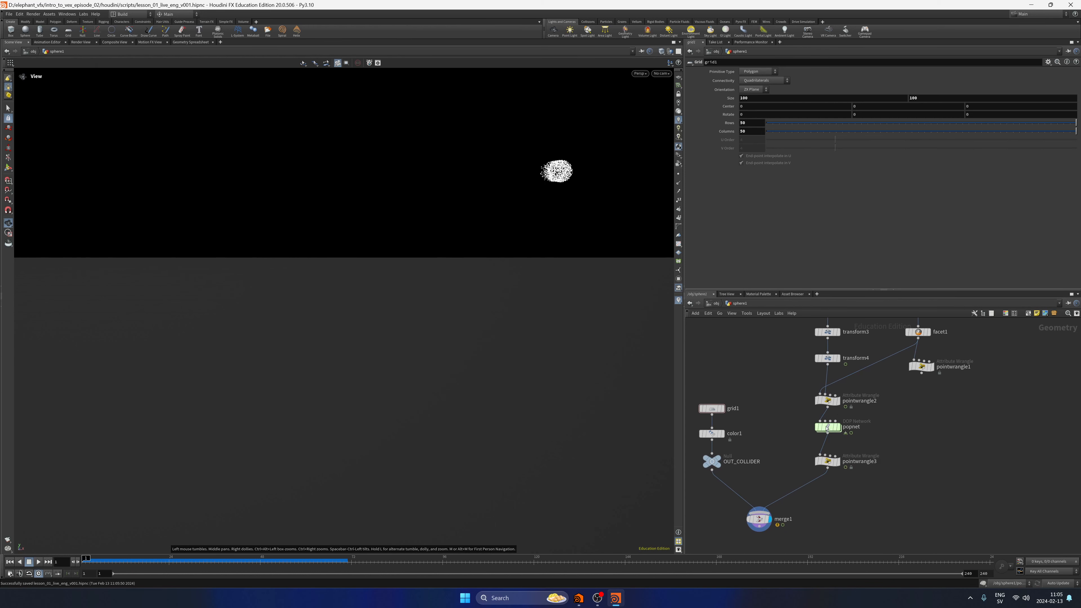
pyautogui.doubleClick(827, 426)
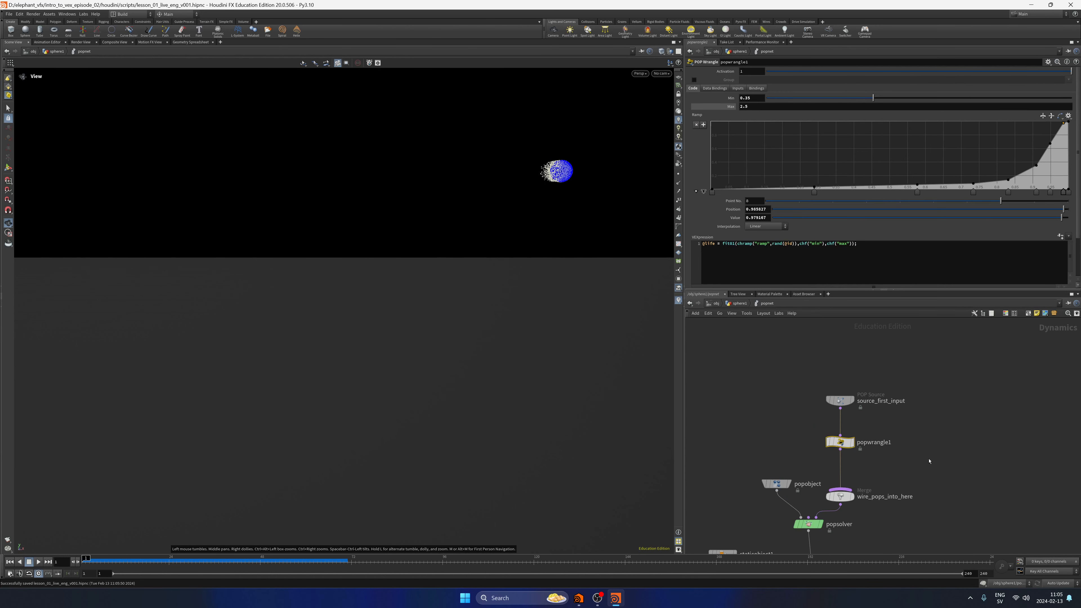
pyautogui.moveTo(933, 465); pyautogui.dragTo(927, 461, button='middle')
pyautogui.moveTo(909, 363); pyautogui.dragTo(838, 394)
pyautogui.press('l')
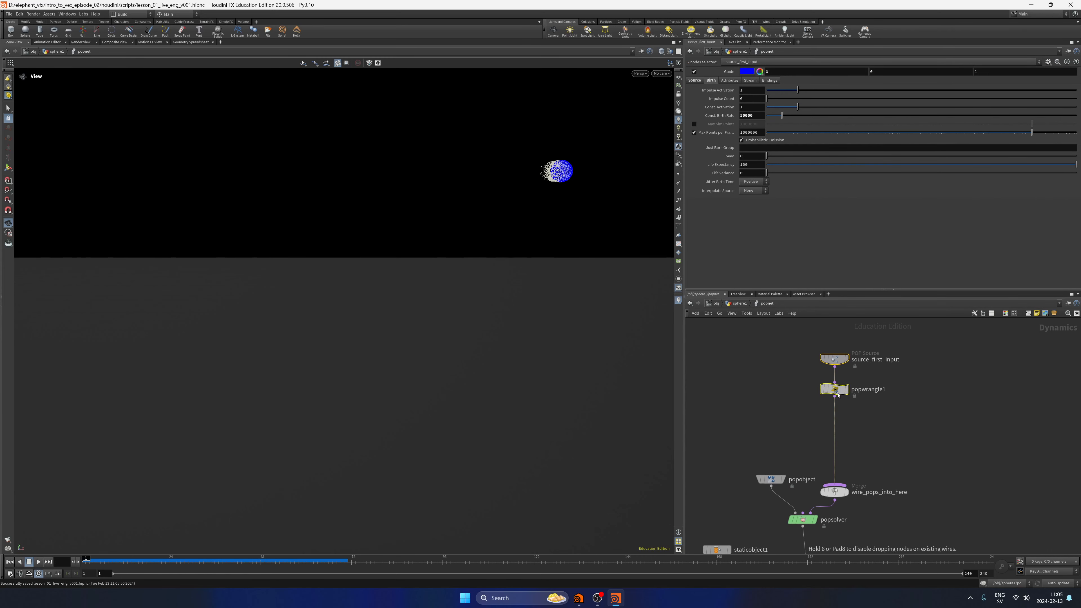
# Add a POP Force node and insert it between popwrangle1 and wire_pops_into_here.
pyautogui.click(866, 441)
pyautogui.press('Tab')
pyautogui.write('popfo')
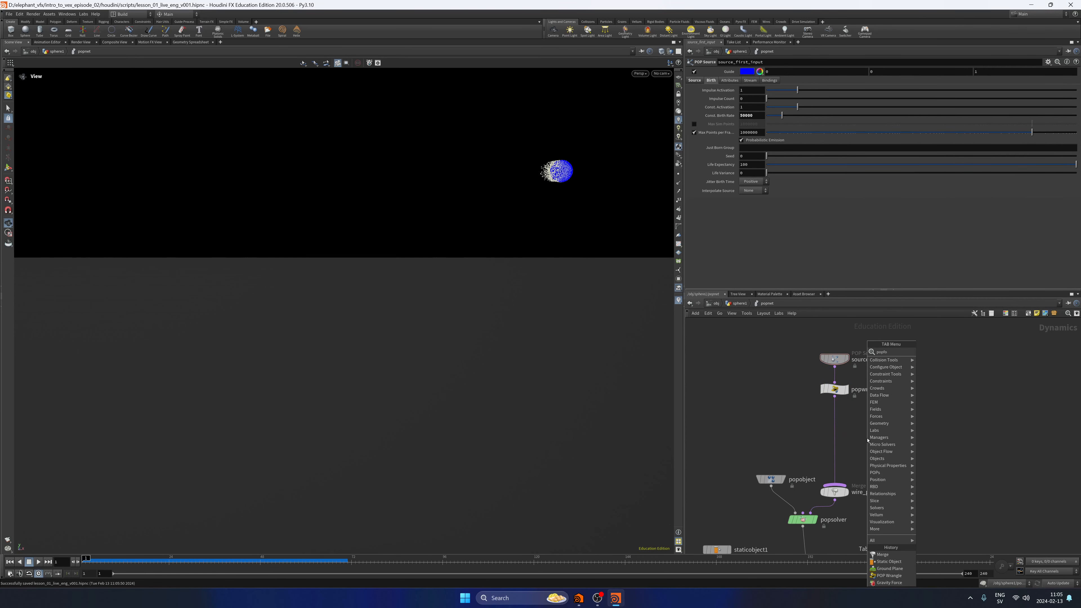
pyautogui.press('Return')
pyautogui.click(866, 440)
pyautogui.moveTo(866, 440); pyautogui.dragTo(838, 433)
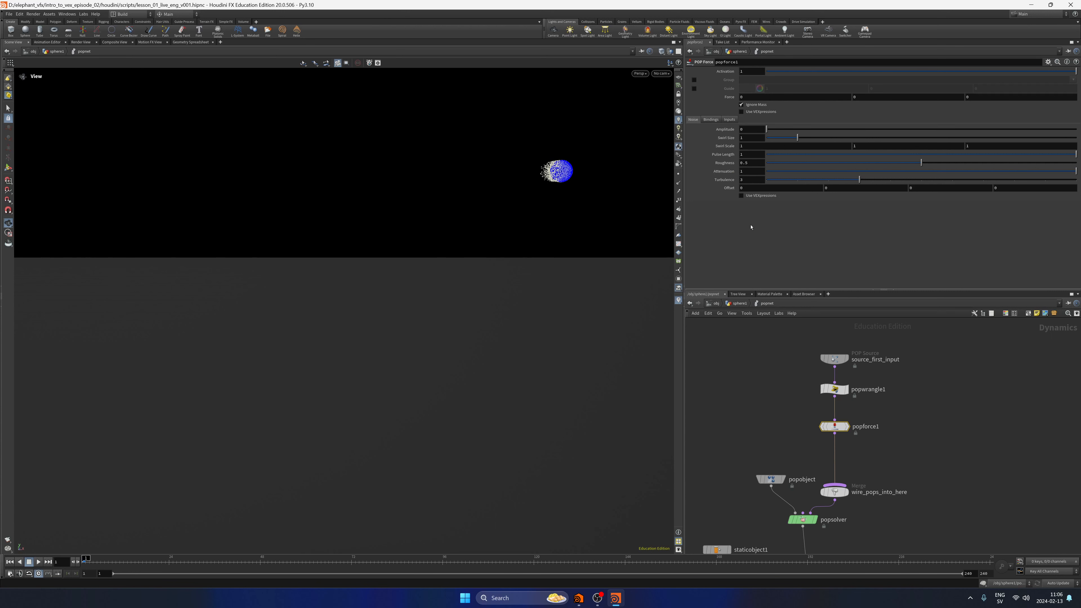
# Play the simulation with popforce1 connected, scrub through the ground collisions and return to the first frame.
pyautogui.click(38, 562)
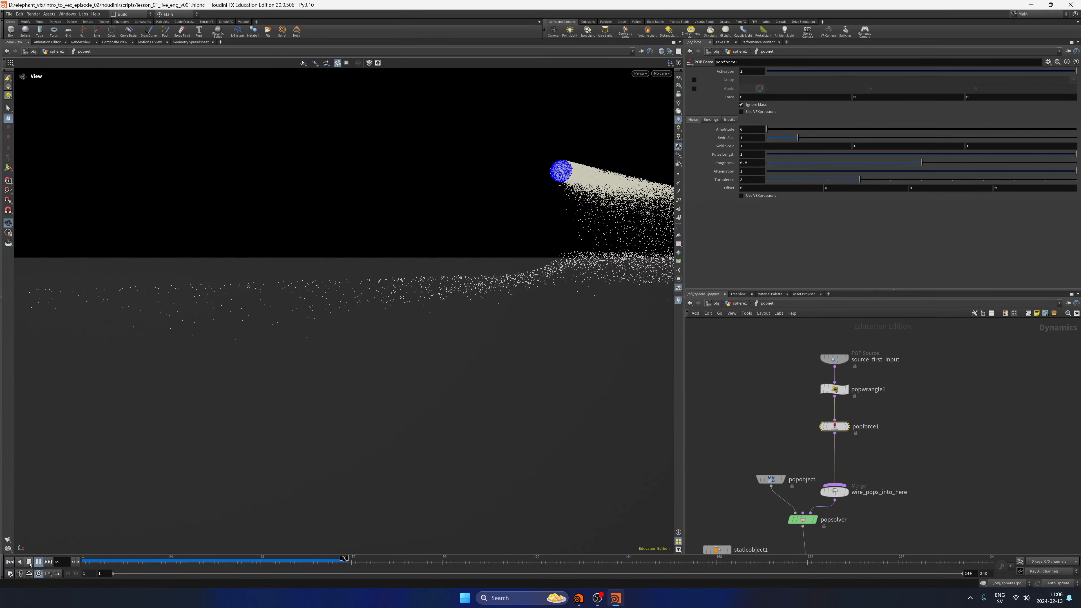
pyautogui.click(28, 561)
pyautogui.moveTo(304, 557); pyautogui.dragTo(233, 548)
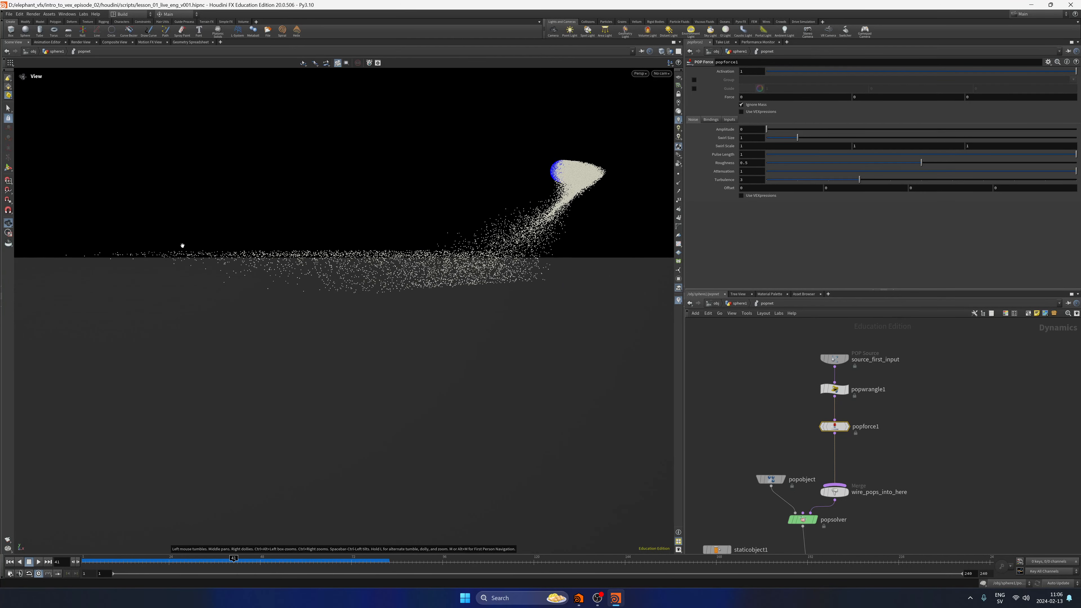
pyautogui.moveTo(187, 560); pyautogui.dragTo(84, 560)
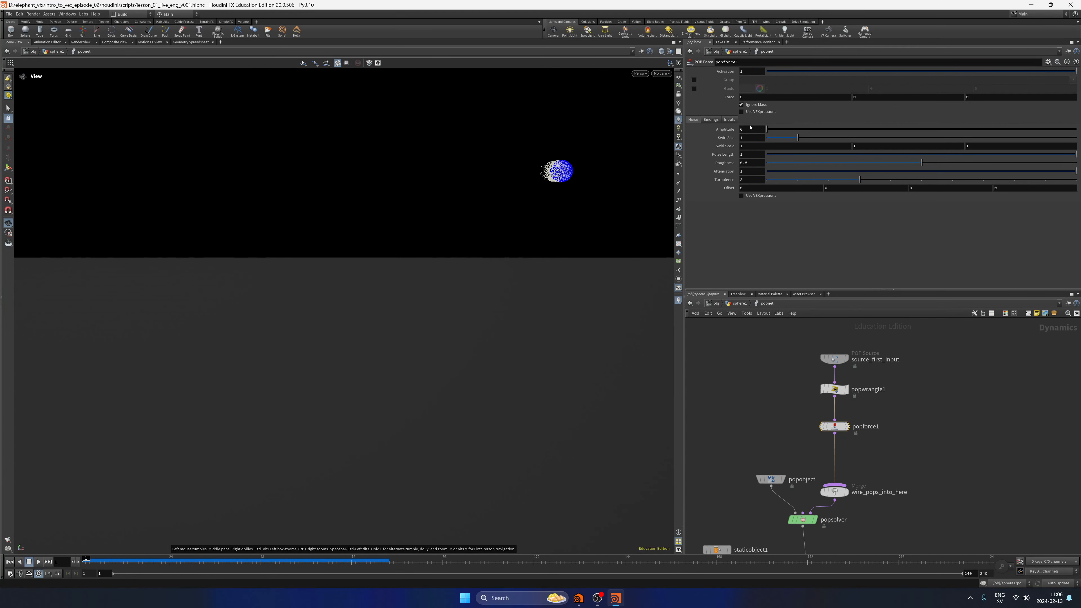
# Try a noise Amplitude of 1 on popforce1, play the simulation, and reset the amplitude to its default.
pyautogui.doubleClick(748, 130)
pyautogui.write('1')
pyautogui.click(37, 562)
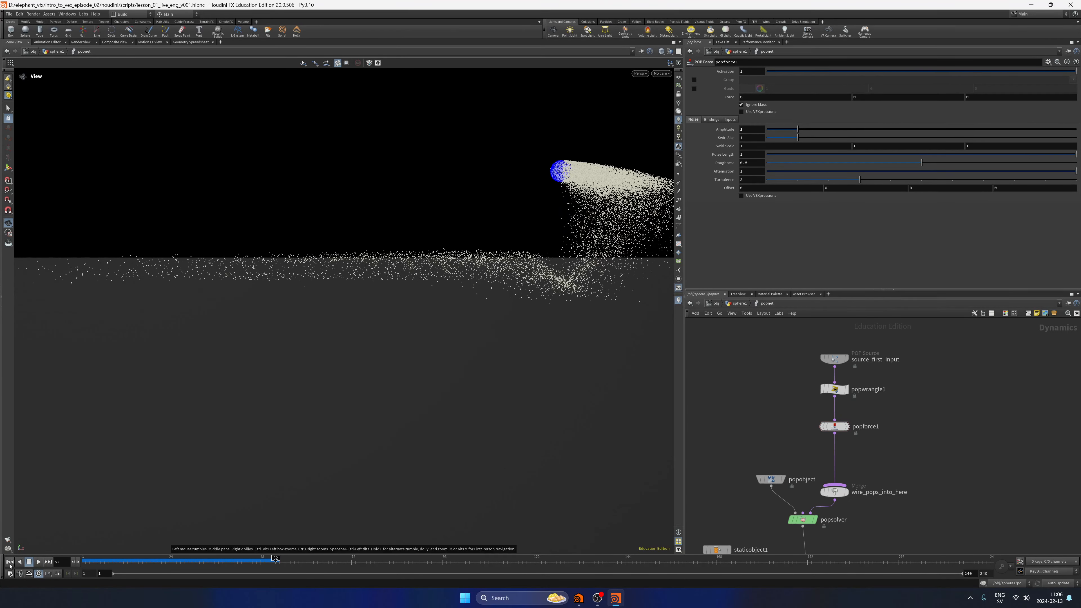
pyautogui.click(29, 562)
pyautogui.keyDown('ctrl'); pyautogui.middleClick(731, 130); pyautogui.keyUp('ctrl')
# Move popforce1 slightly closer to popwrangle1 and save the scene.
pyautogui.moveTo(880, 460); pyautogui.dragTo(830, 360)
pyautogui.moveTo(833, 426); pyautogui.dragTo(834, 419)
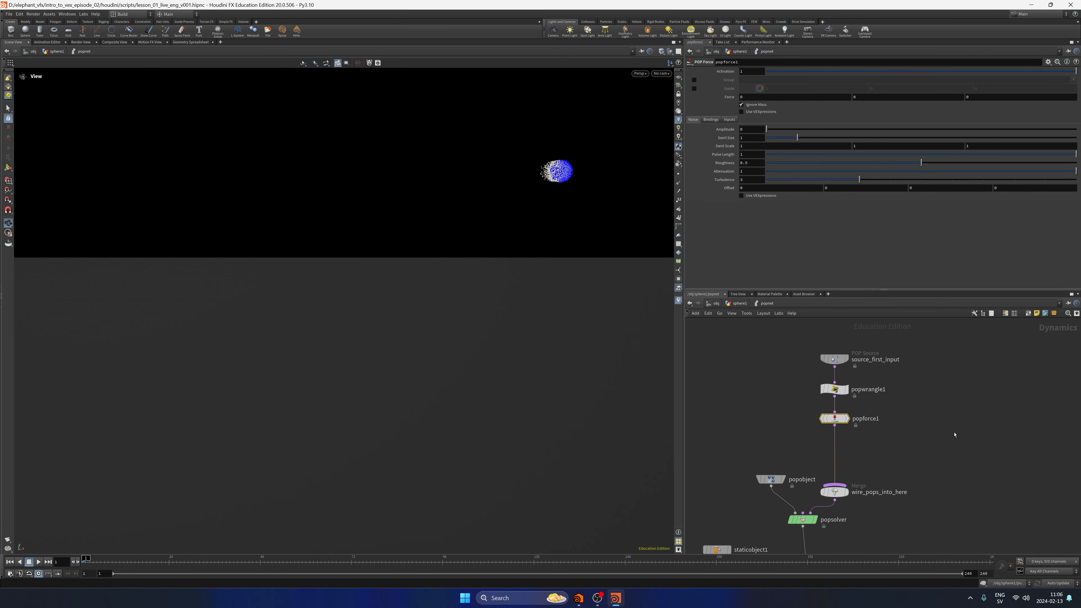
pyautogui.hotkey('ctrl', 's')
# Add a POP Properties node and insert it between popforce1 and wire_pops_into_here.
pyautogui.moveTo(898, 446); pyautogui.dragTo(896, 441, button='middle')
pyautogui.click(885, 453)
pyautogui.press('Tab')
pyautogui.write('p')
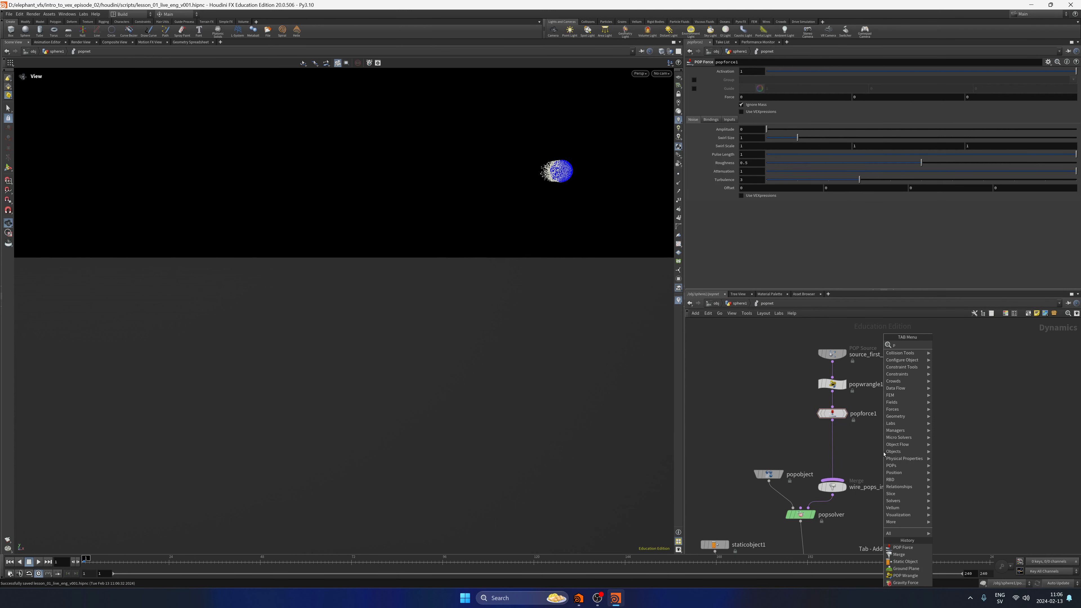
pyautogui.write('oppro')
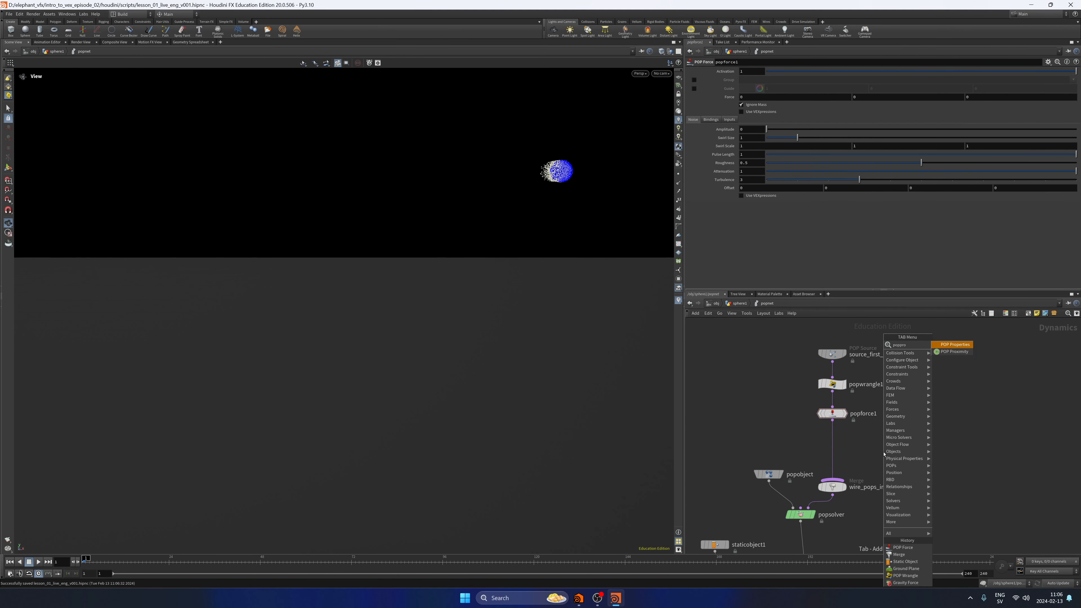
pyautogui.press('Return')
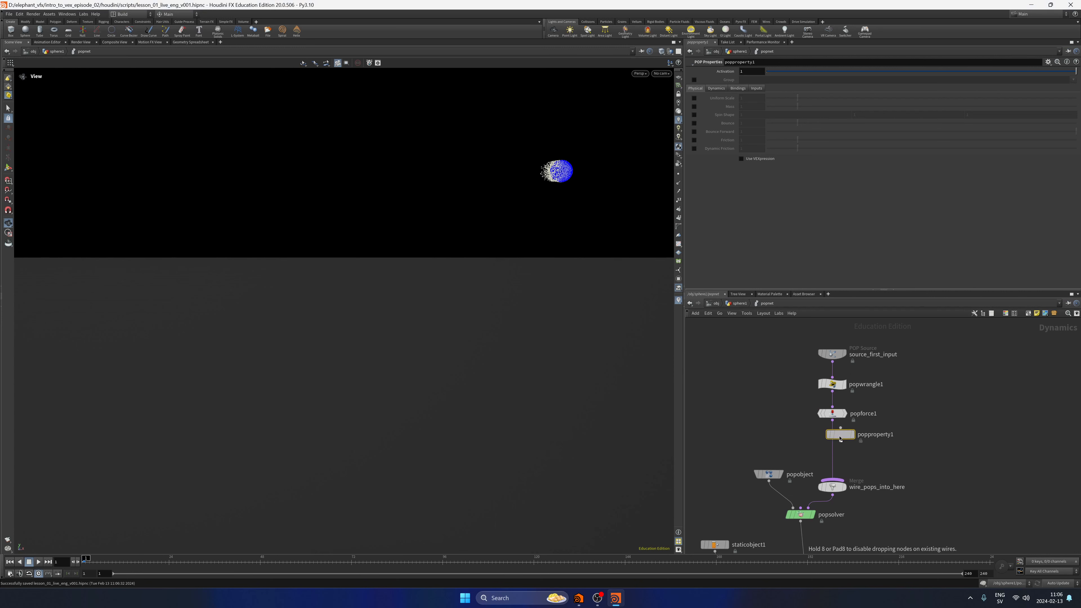
pyautogui.click(833, 445)
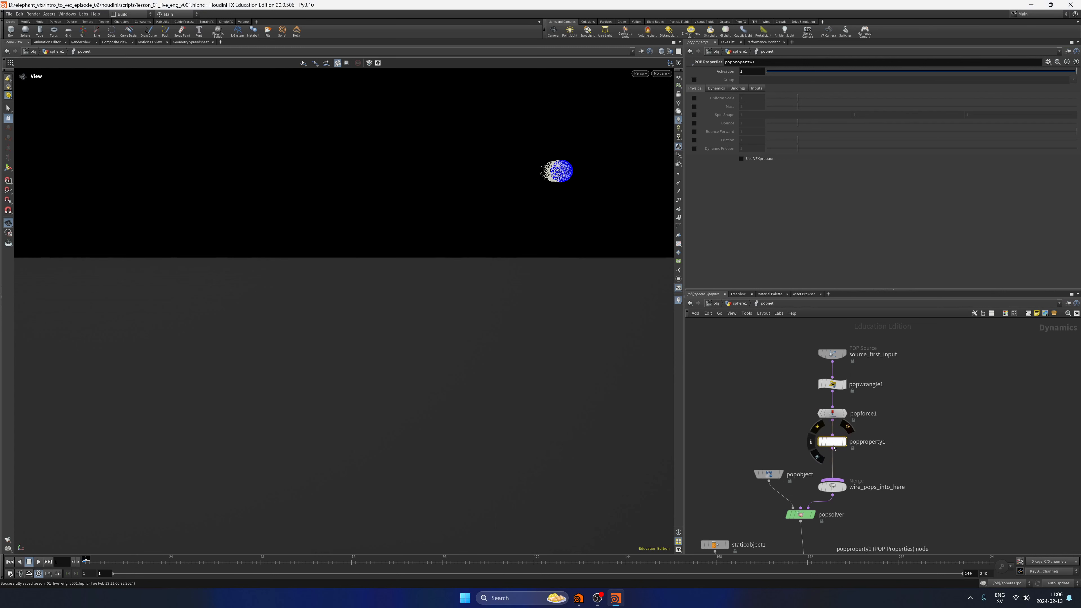
# Enable Bounce on popproperty1 with a value of 3, and play and scrub the simulation to examine the bouncing.
pyautogui.click(693, 123)
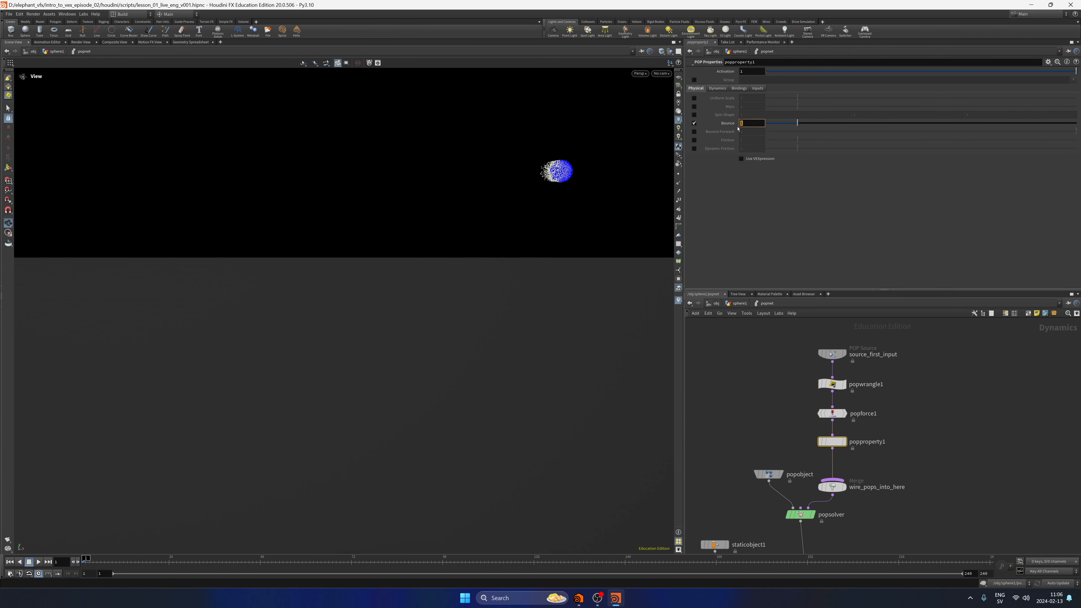
pyautogui.press('Return')
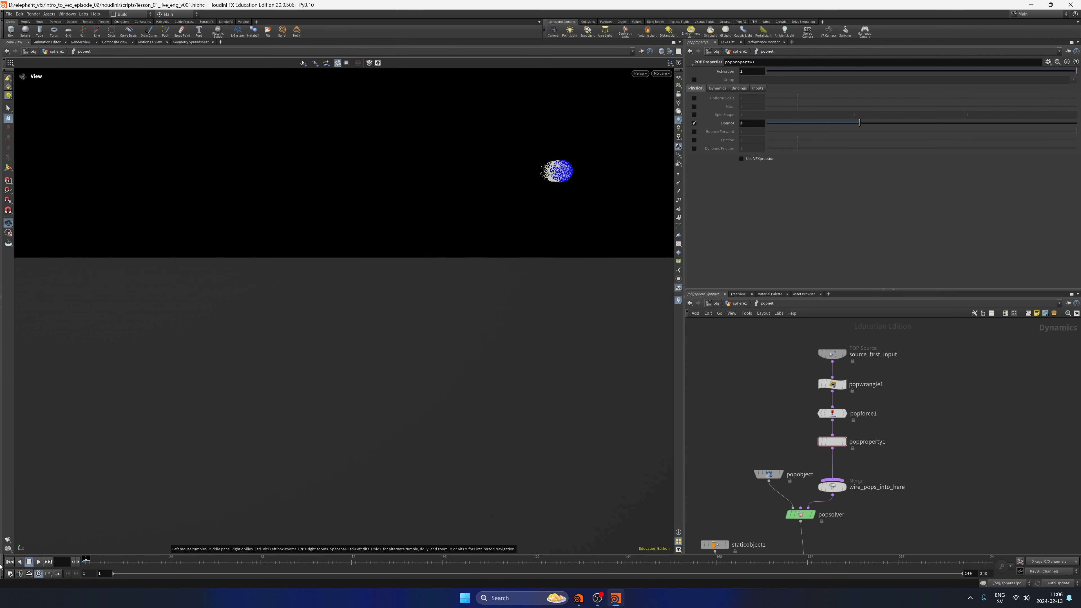
pyautogui.click(38, 561)
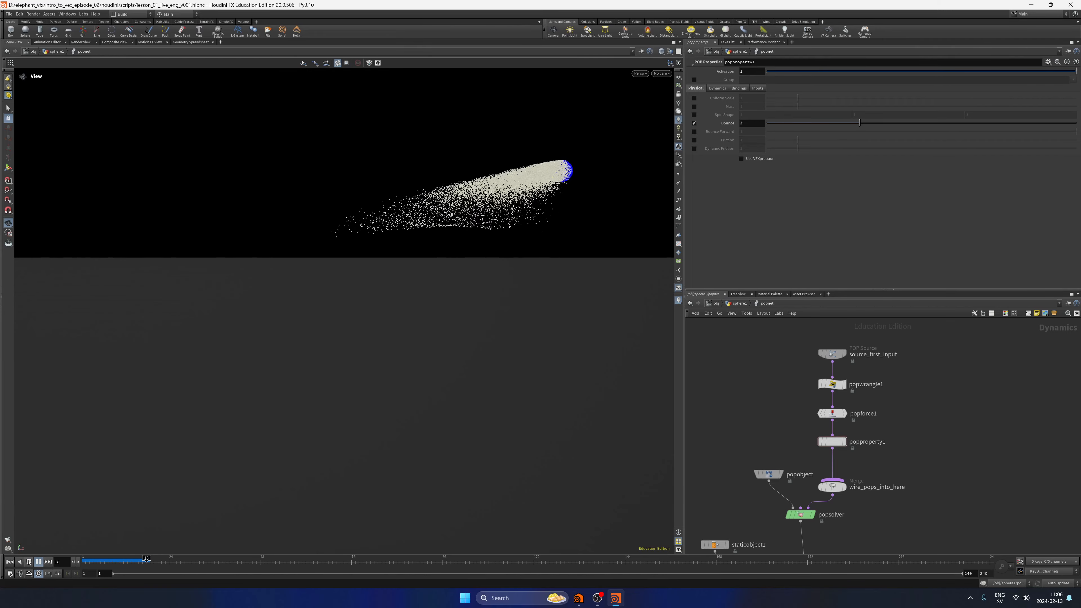
pyautogui.click(30, 564)
pyautogui.moveTo(117, 559); pyautogui.dragTo(214, 544)
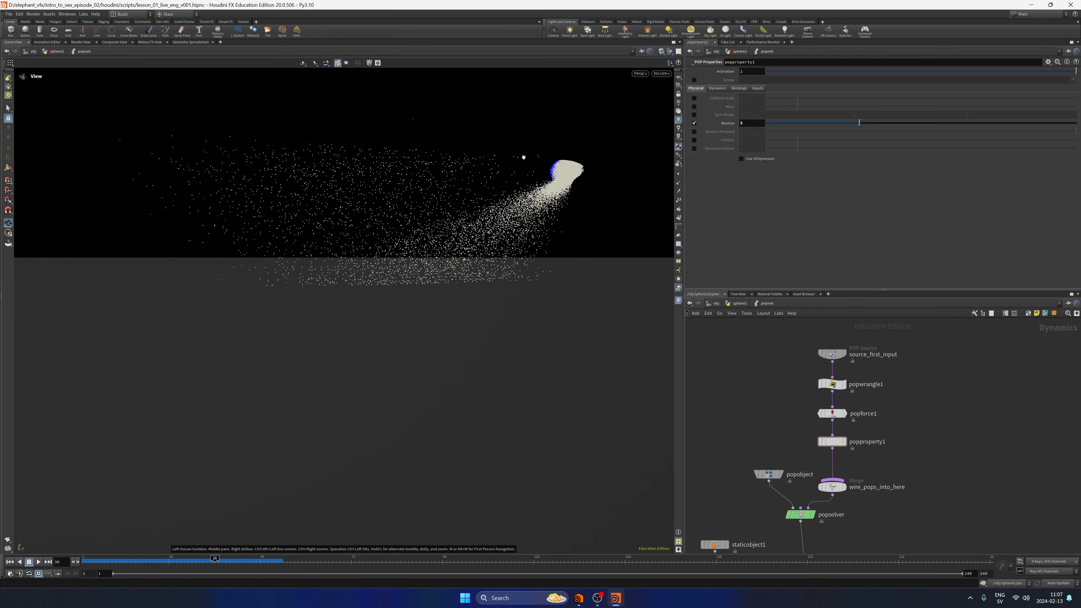
# Set popproperty1's Bounce to 1, replay the simulation from the first frame, and save the scene.
pyautogui.click(756, 124)
pyautogui.click(10, 562)
pyautogui.doubleClick(744, 125)
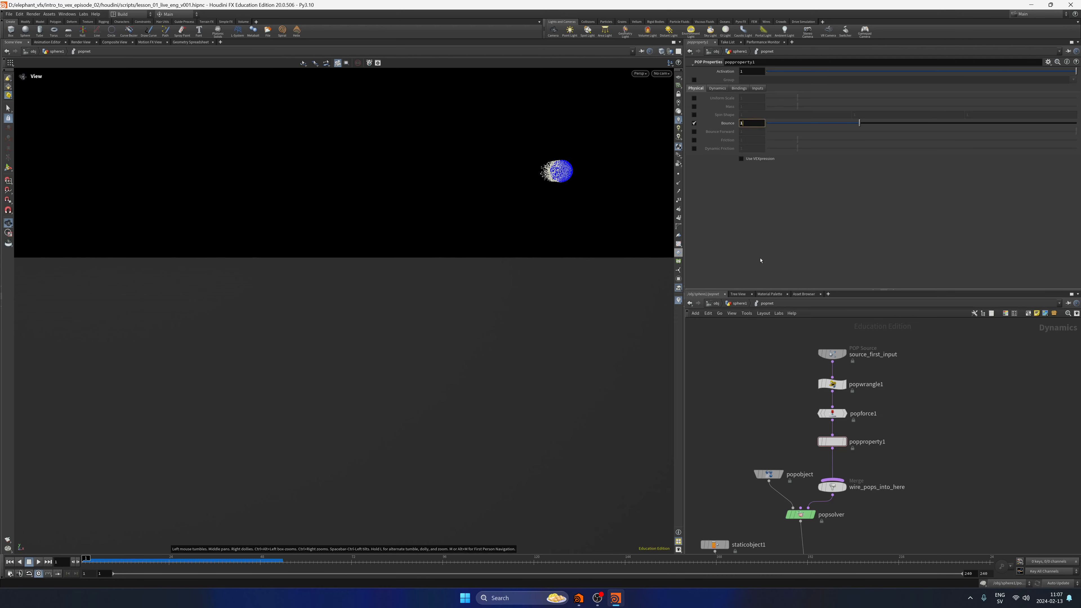
pyautogui.write('1')
pyautogui.press('Return')
pyautogui.click(38, 562)
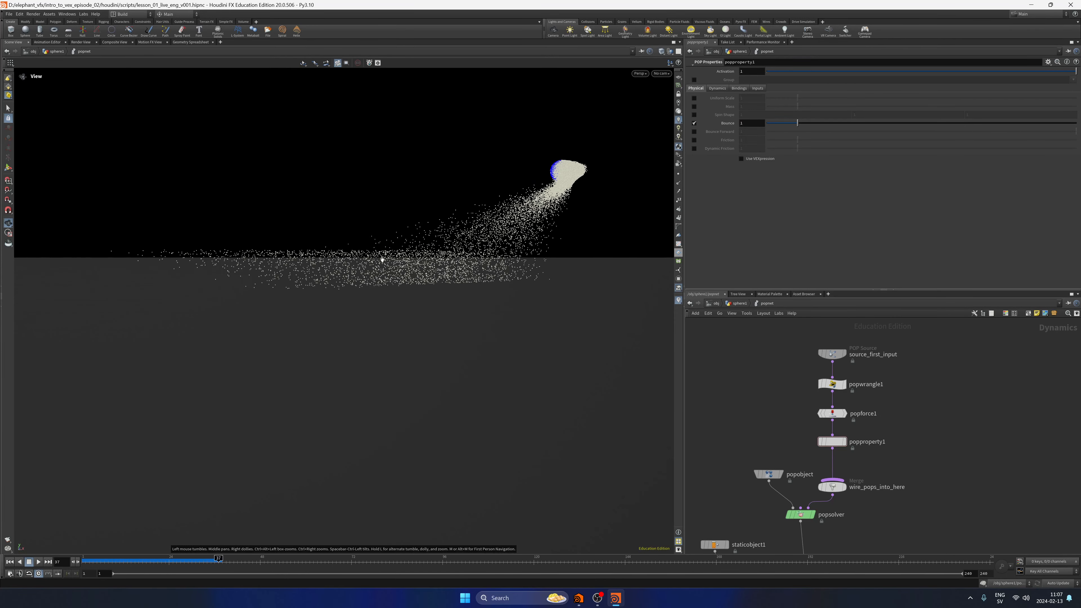
pyautogui.hotkey('ctrl', 's')
pyautogui.hotkey('ctrl', 'Up')
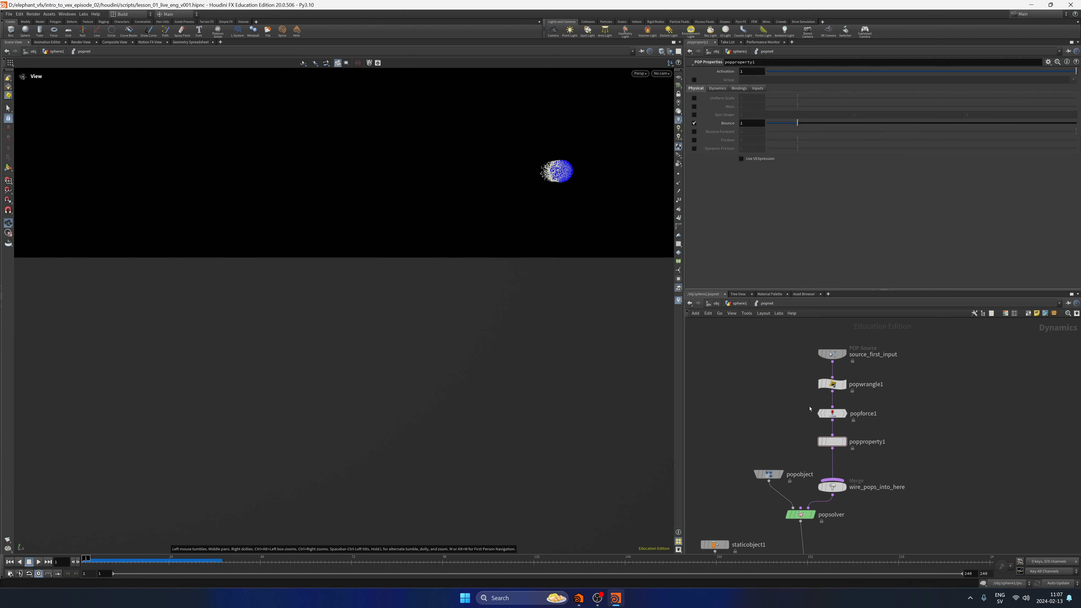
# Review popwrangle1's life expression and enable Use VEXpression on popproperty1.
pyautogui.moveTo(790, 409); pyautogui.dragTo(897, 379)
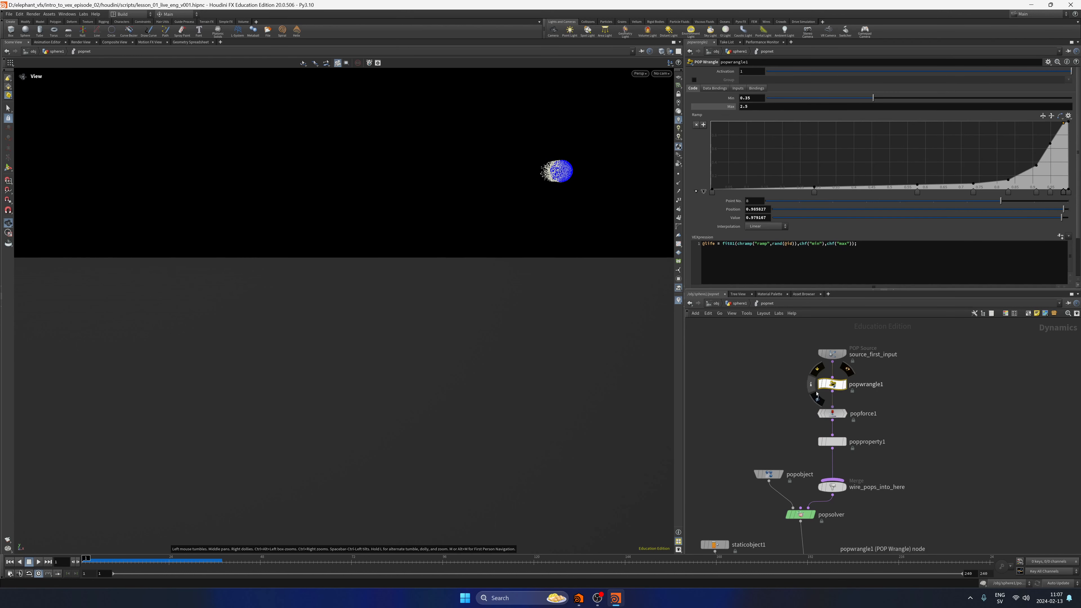
pyautogui.click(833, 443)
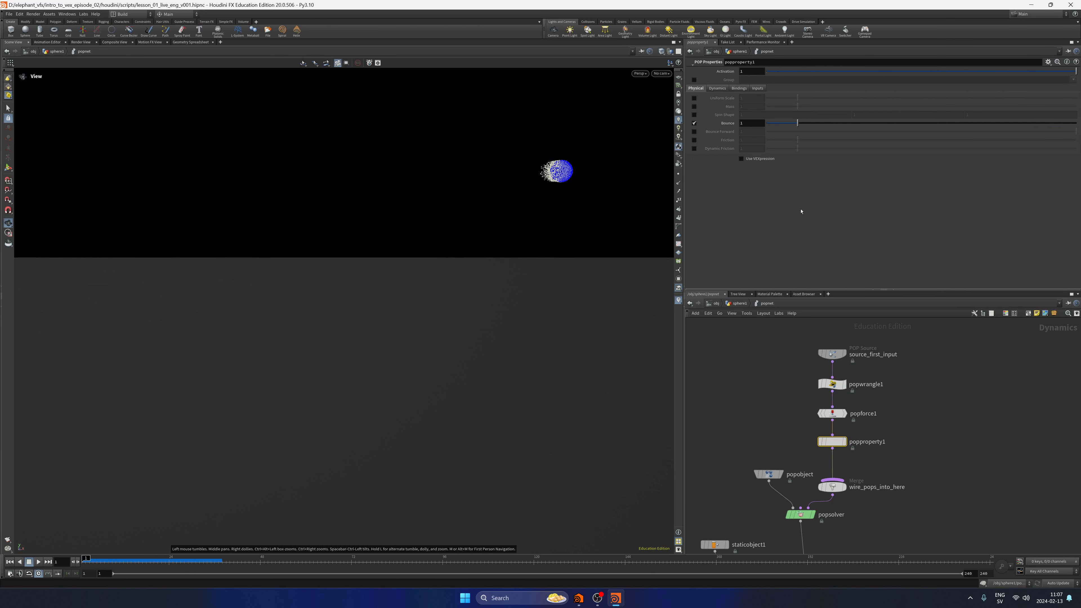
pyautogui.click(741, 159)
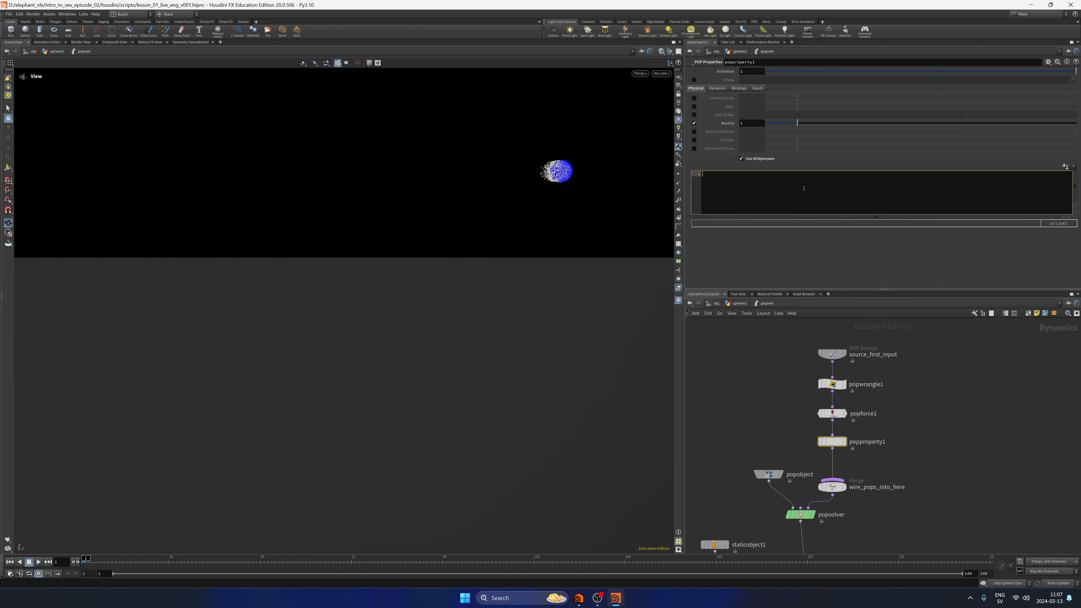
pyautogui.click(991, 477)
pyautogui.press('Tab')
pyautogui.write('popwr')
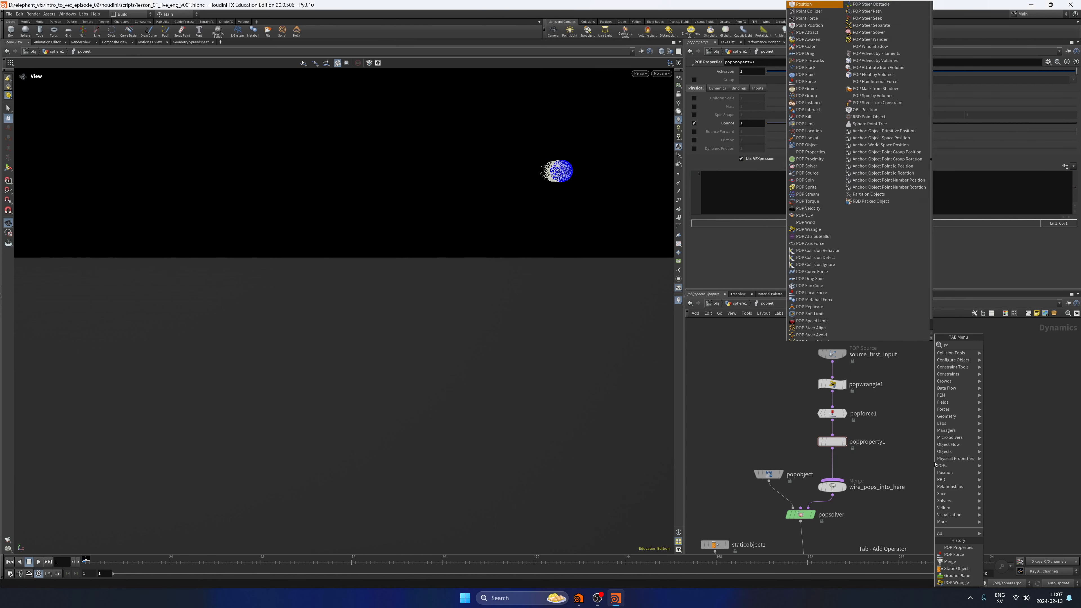
pyautogui.press('Return')
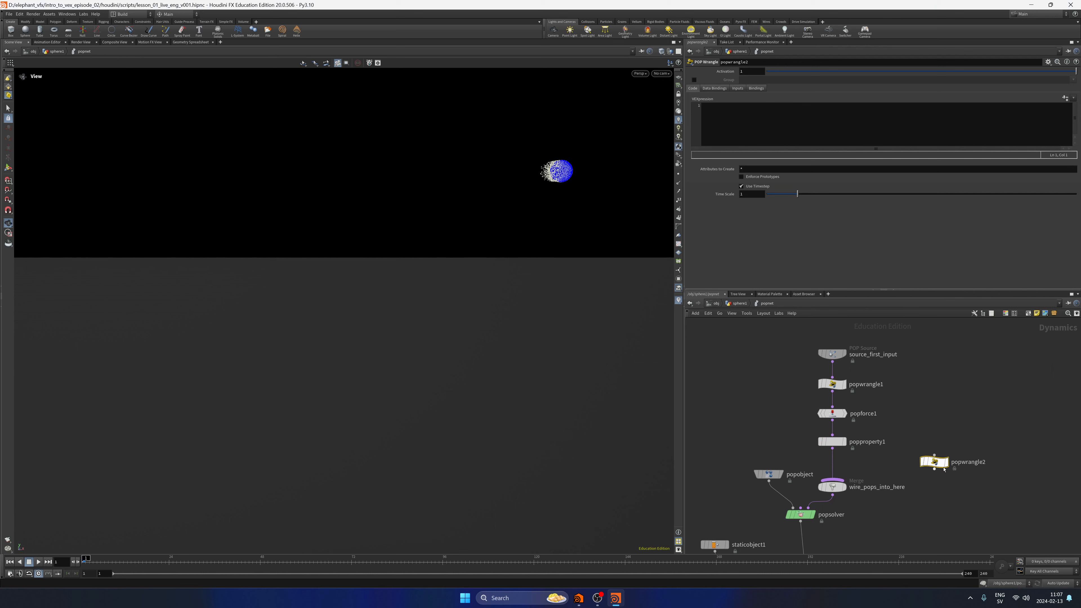
pyautogui.click(832, 467)
pyautogui.click(729, 132)
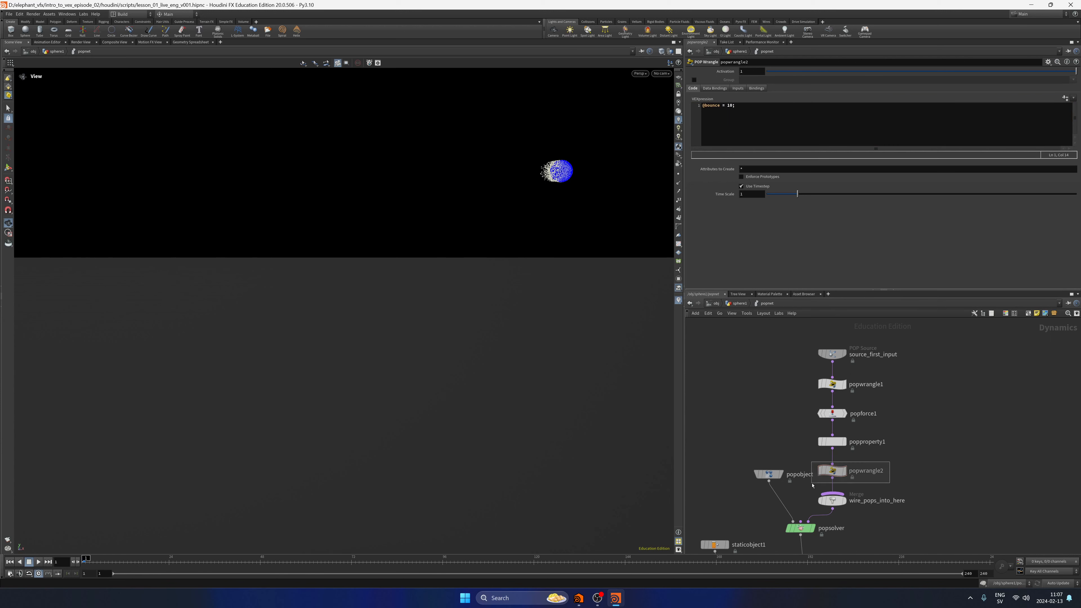
pyautogui.press('Delete')
# Write the VEXpression "bounce = 10;" in popproperty1.
pyautogui.click(832, 442)
pyautogui.click(733, 191)
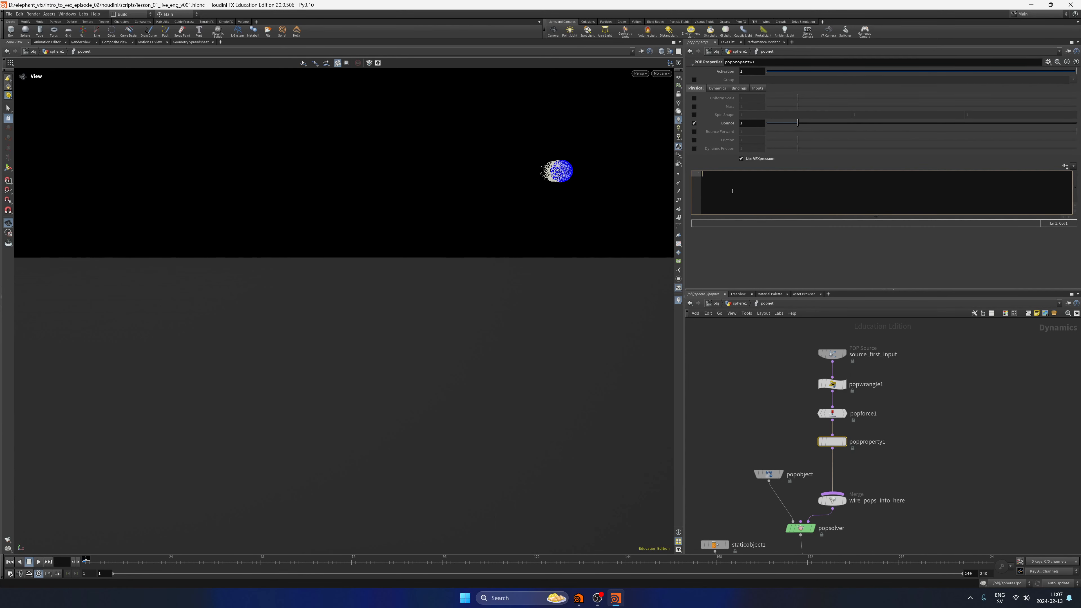
pyautogui.write('bo')
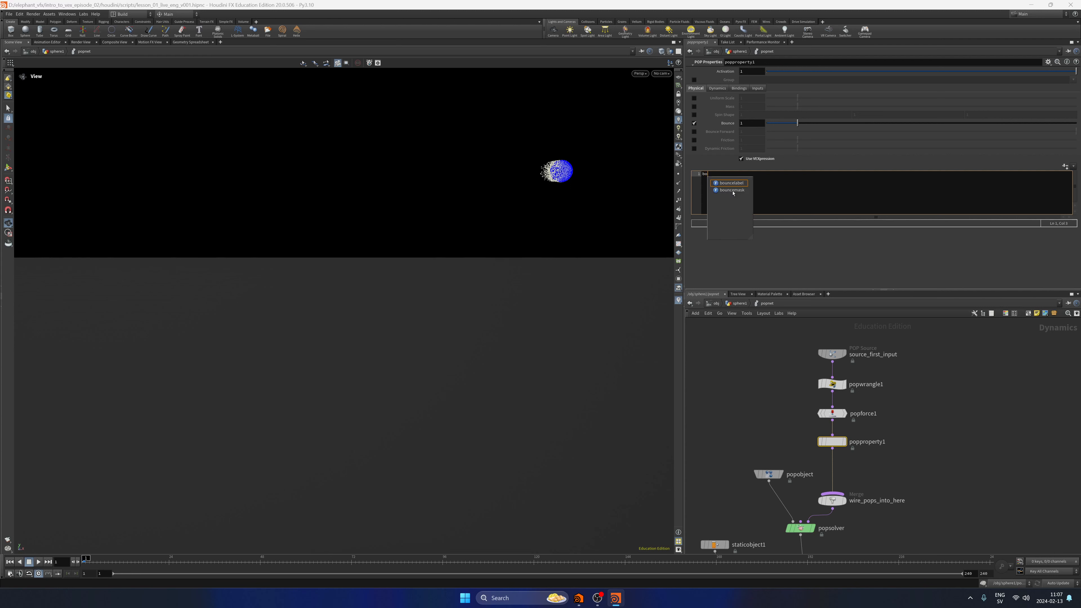
pyautogui.write('ucnence = 10')
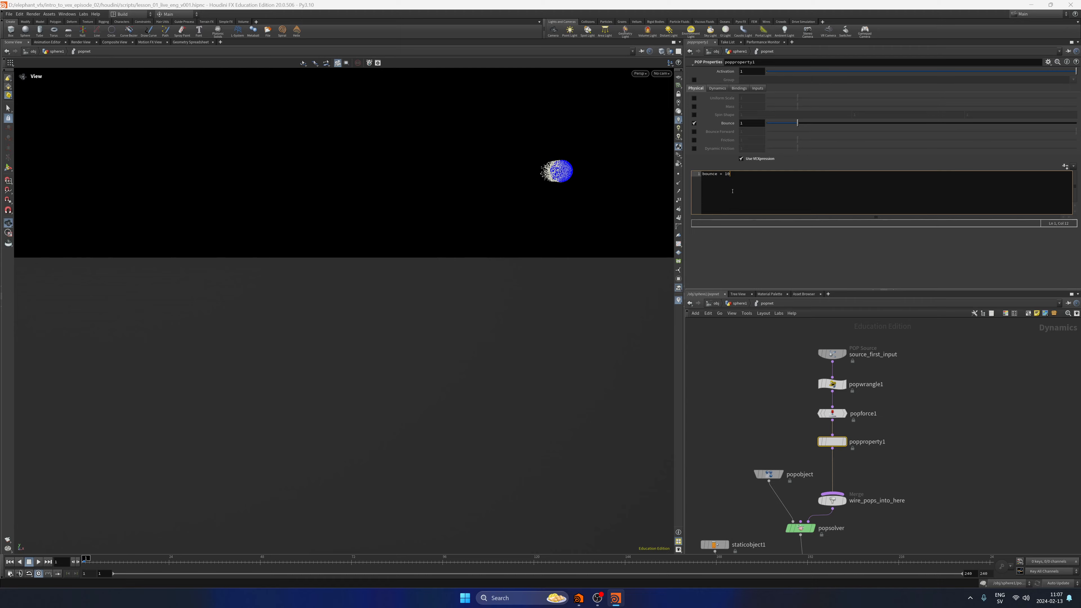
pyautogui.write(';')
# Play the simulation with the bounce expression, return to the first frame, and save the scene.
pyautogui.click(38, 561)
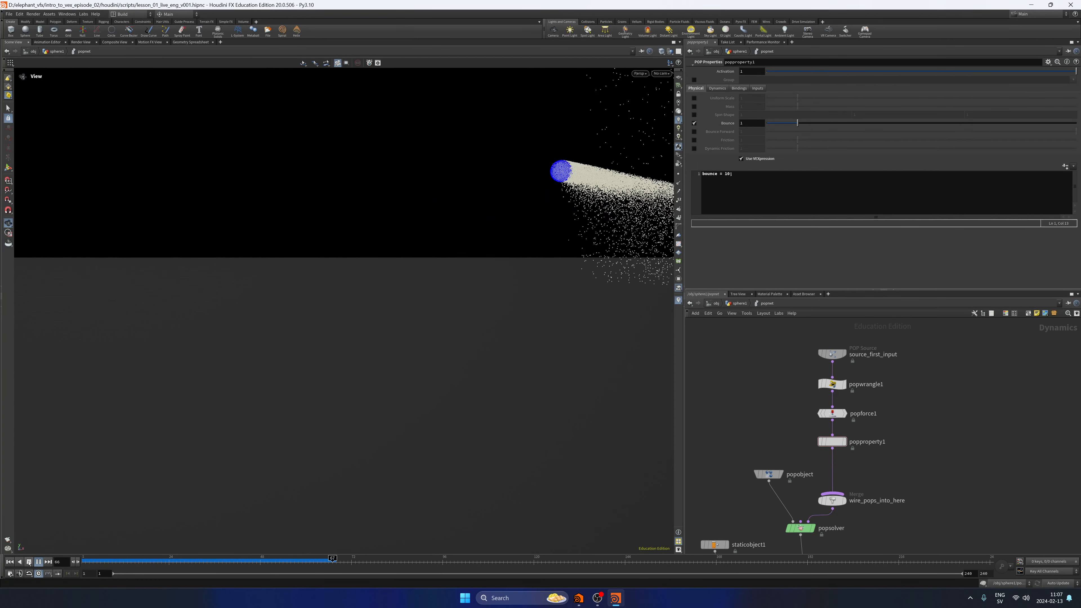
pyautogui.click(28, 562)
pyautogui.hotkey('ctrl', 's')
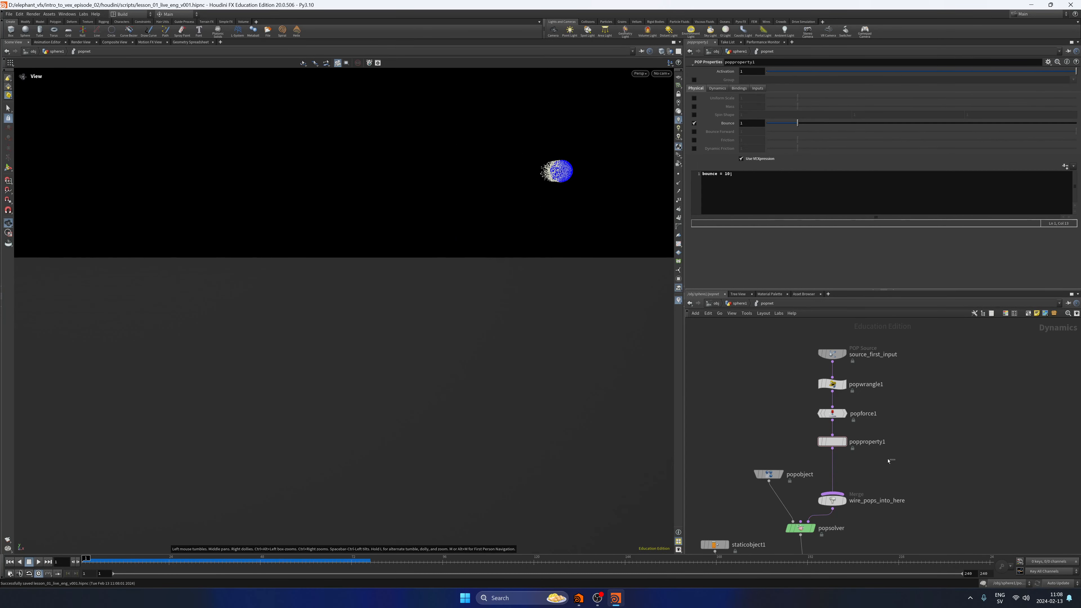
pyautogui.click(763, 192)
pyautogui.press('BackSpace')
pyautogui.press('BackSpace')
pyautogui.press('BackSpace')
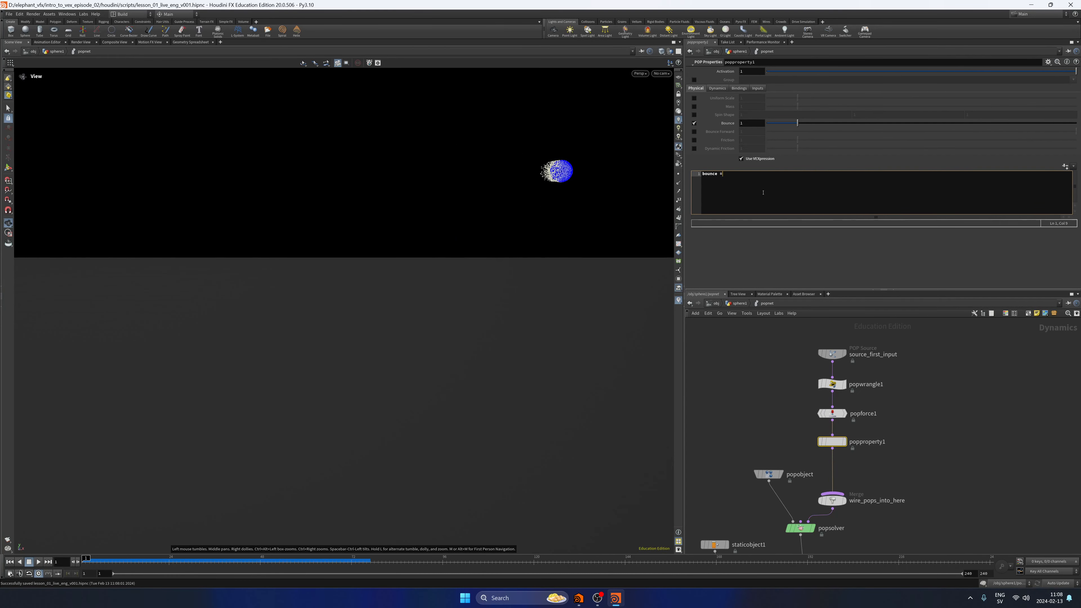
pyautogui.write('=')
pyautogui.write('fit0')
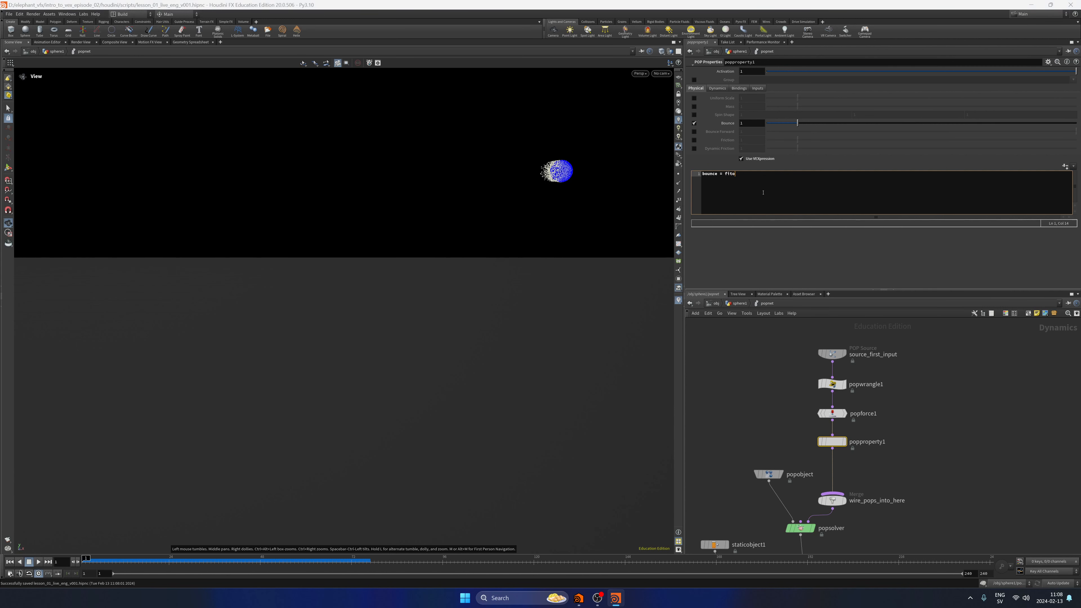
pyautogui.write('1')
pyautogui.press('Escape')
pyautogui.write('(rand')
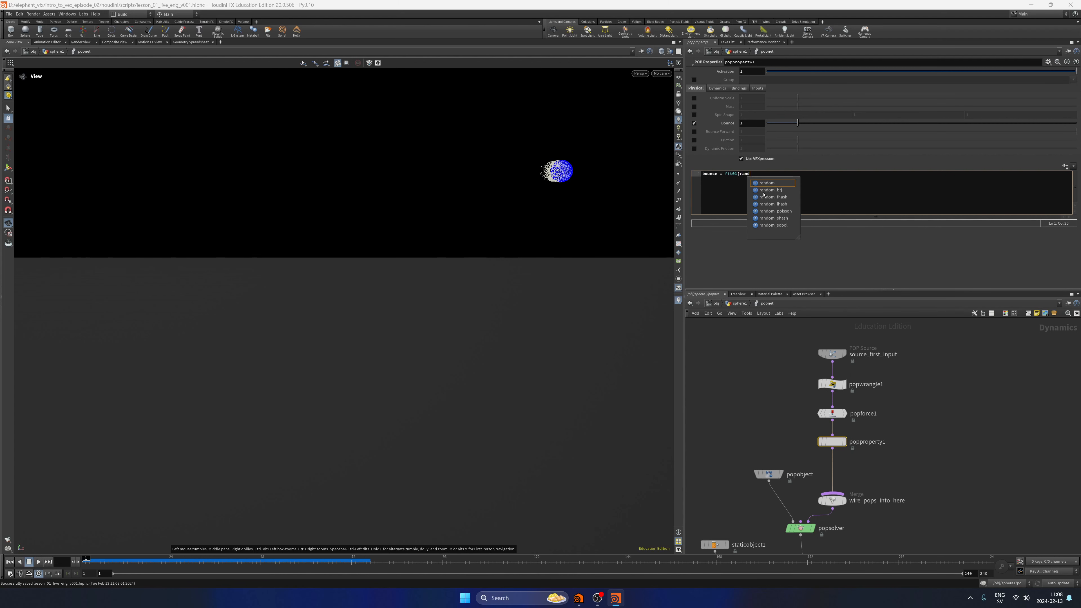
pyautogui.write('(@id')
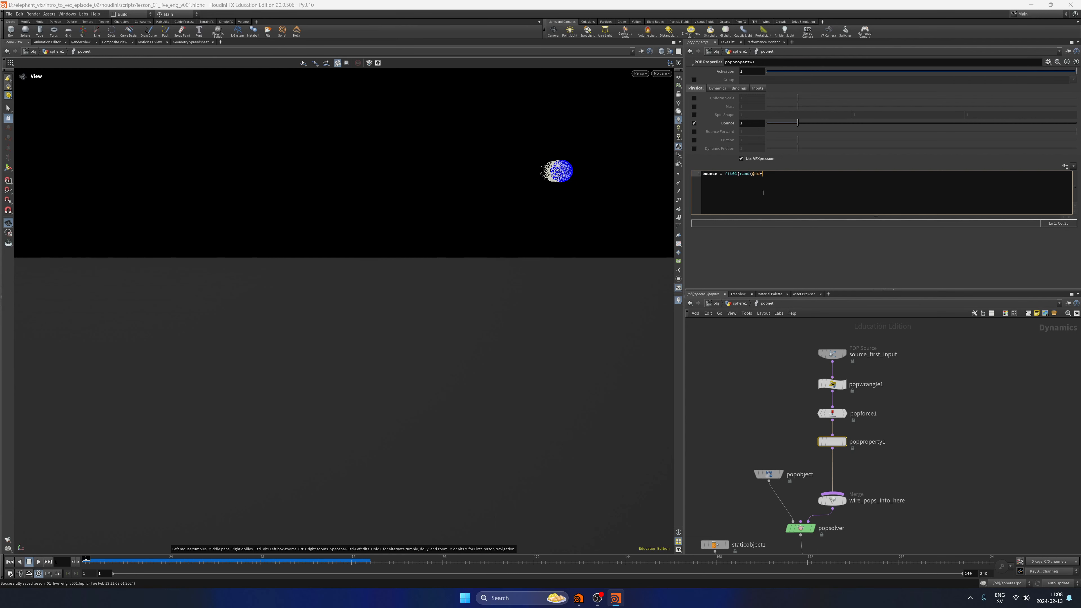
pyautogui.write('+123')
pyautogui.write(')=')
pyautogui.write('chf()')
pyautogui.write('min')
pyautogui.write('"),chf(')
pyautogui.write('"max");')
pyautogui.click(966, 442)
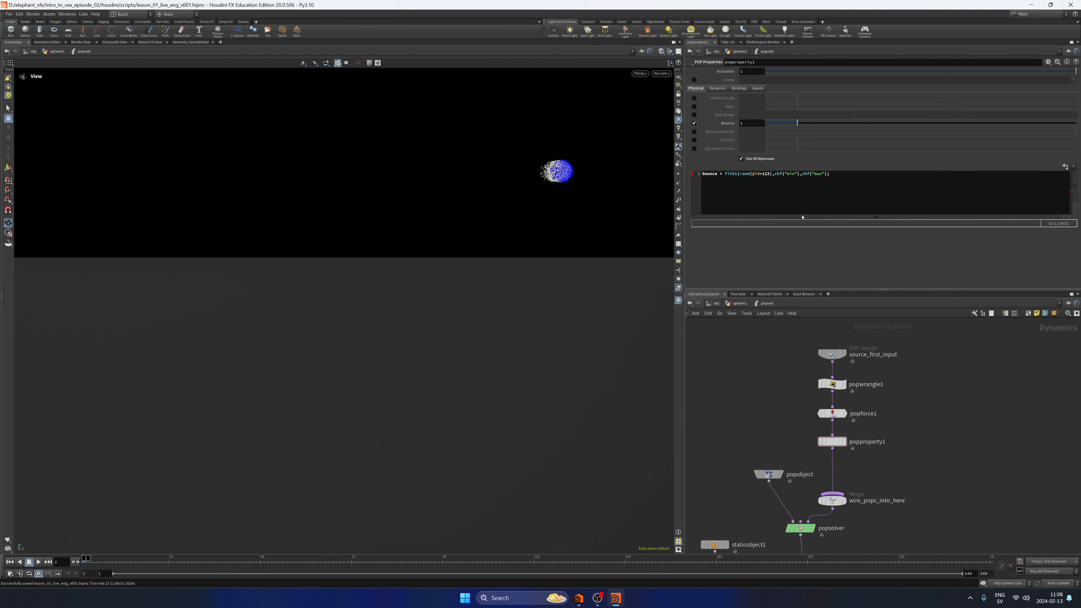
pyautogui.click(741, 191)
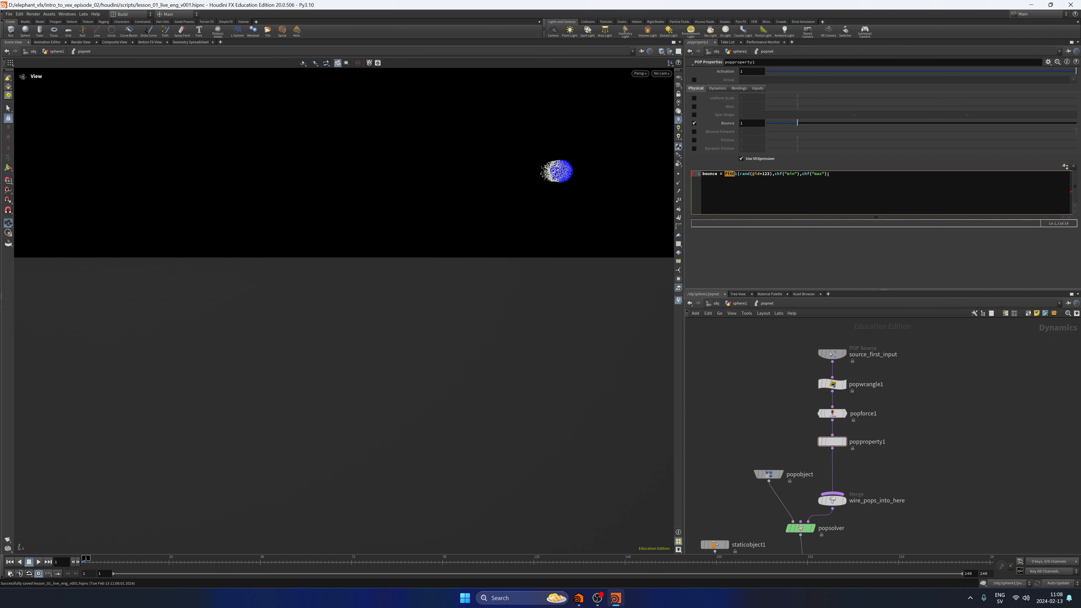
pyautogui.press('Right')
pyautogui.press('Right')
pyautogui.press('Right')
pyautogui.press('Right')
pyautogui.write('x")')
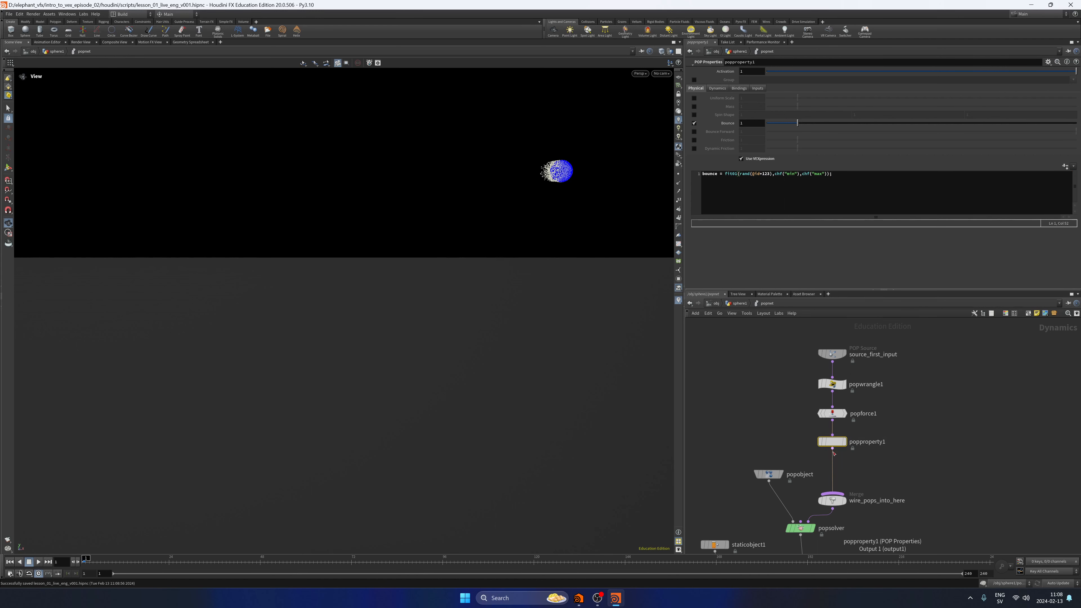
# Generate the expression's spare parameters on popproperty1 and set Min to 0.2 and Max to 1.
pyautogui.click(1065, 167)
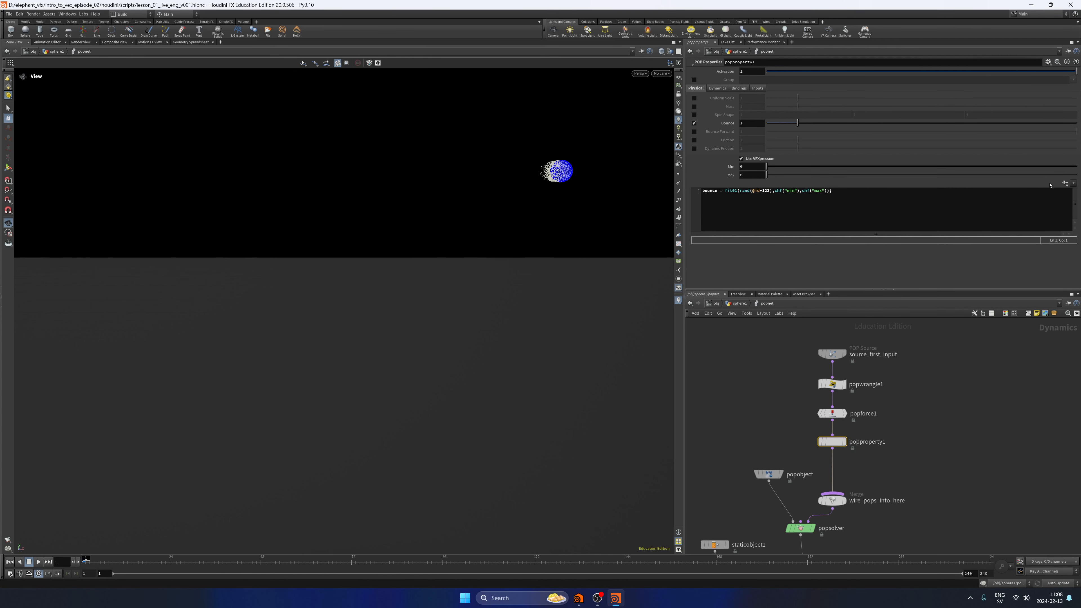
pyautogui.click(758, 166)
pyautogui.write('.2')
pyautogui.press('Tab')
pyautogui.write('1')
pyautogui.press('Return')
pyautogui.click(947, 474)
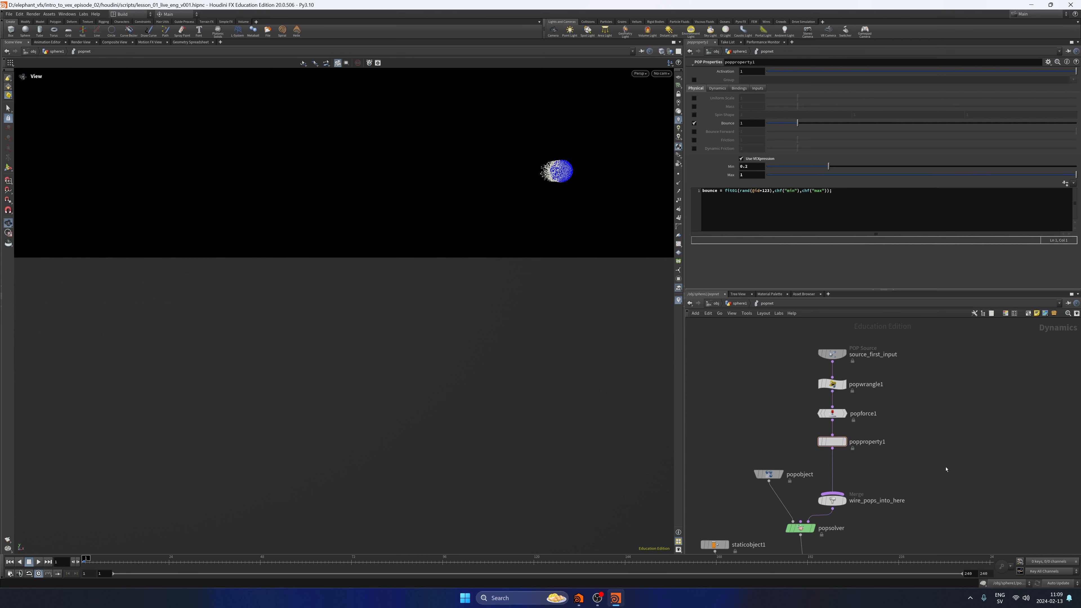
# Play the simulation with the randomised bounce, scrub through the ground impacts, and return to the first frame.
pyautogui.click(38, 562)
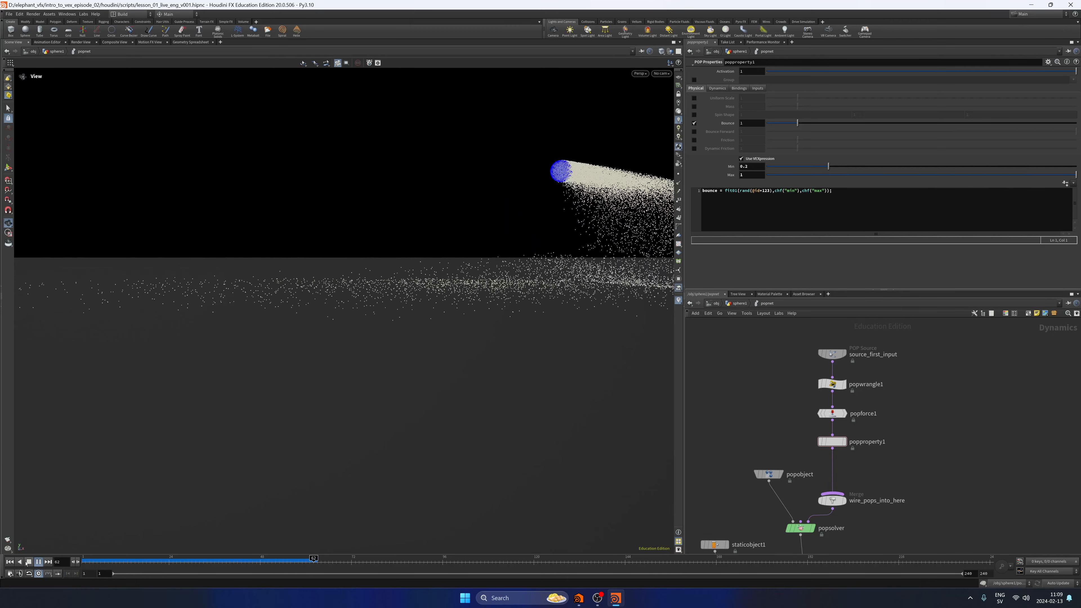
pyautogui.click(27, 563)
pyautogui.moveTo(129, 565); pyautogui.dragTo(210, 562)
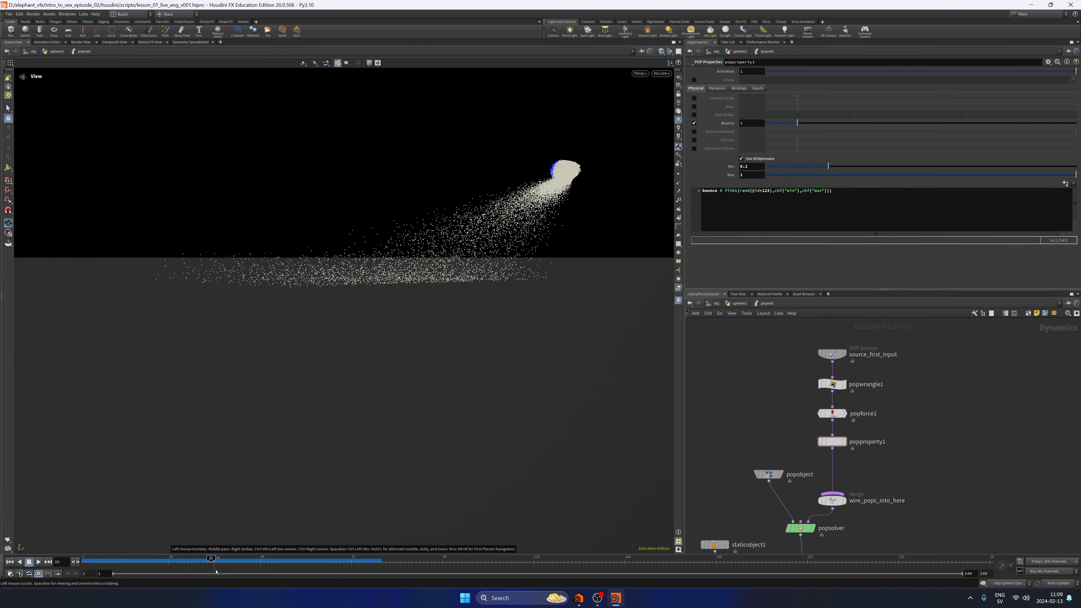
pyautogui.click(230, 562)
pyautogui.moveTo(232, 563); pyautogui.dragTo(83, 561)
# Try a Max bounce of 2 on popproperty1, play the simulation, and return to the first frame.
pyautogui.moveTo(748, 175); pyautogui.dragTo(728, 183)
pyautogui.write('2')
pyautogui.press('Return')
pyautogui.click(38, 562)
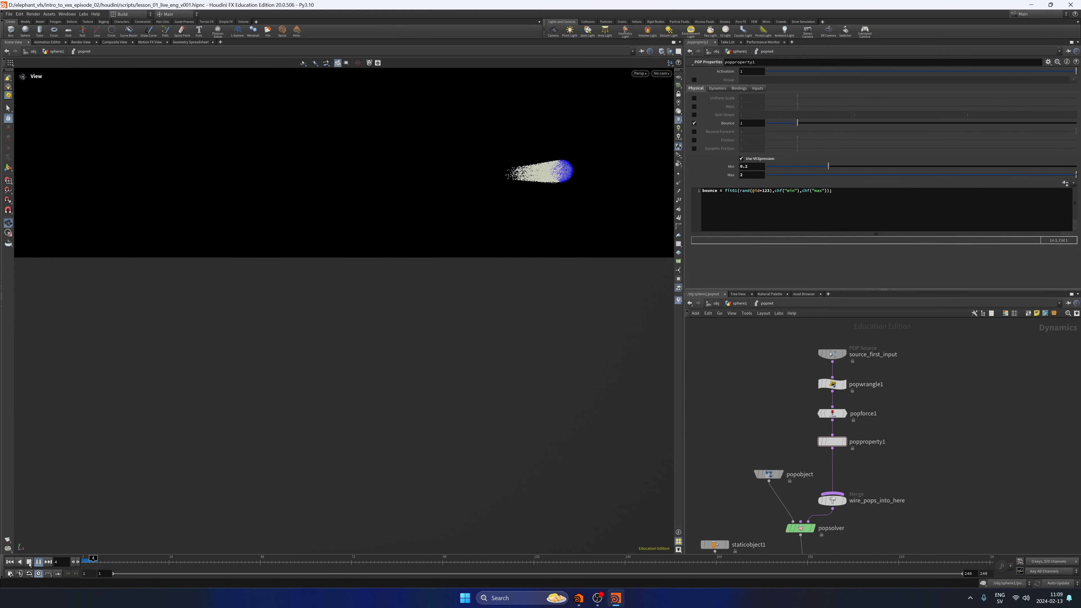
pyautogui.click(28, 562)
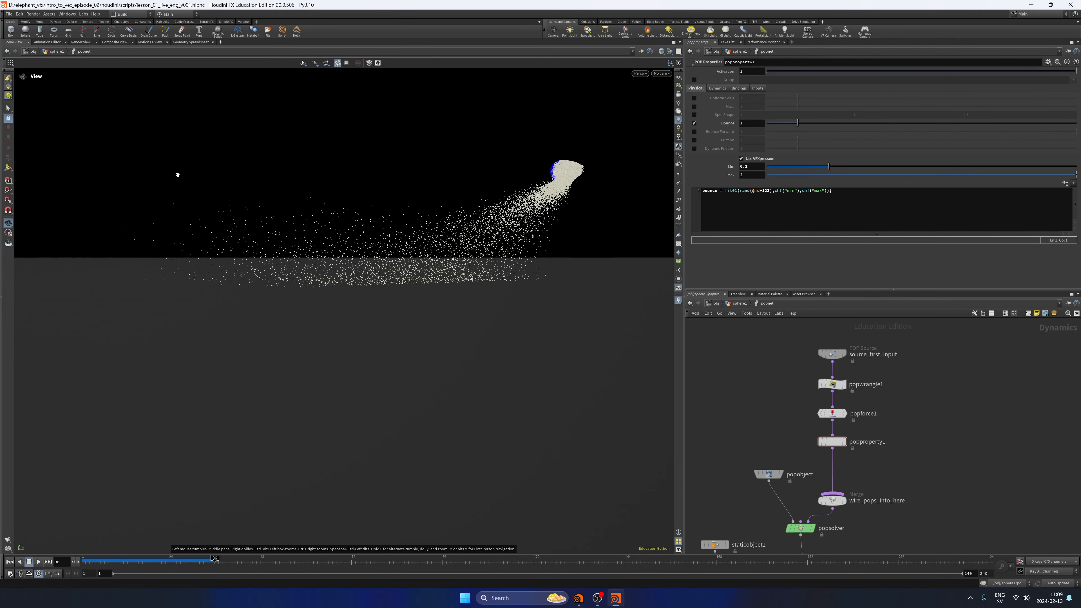
pyautogui.click(38, 562)
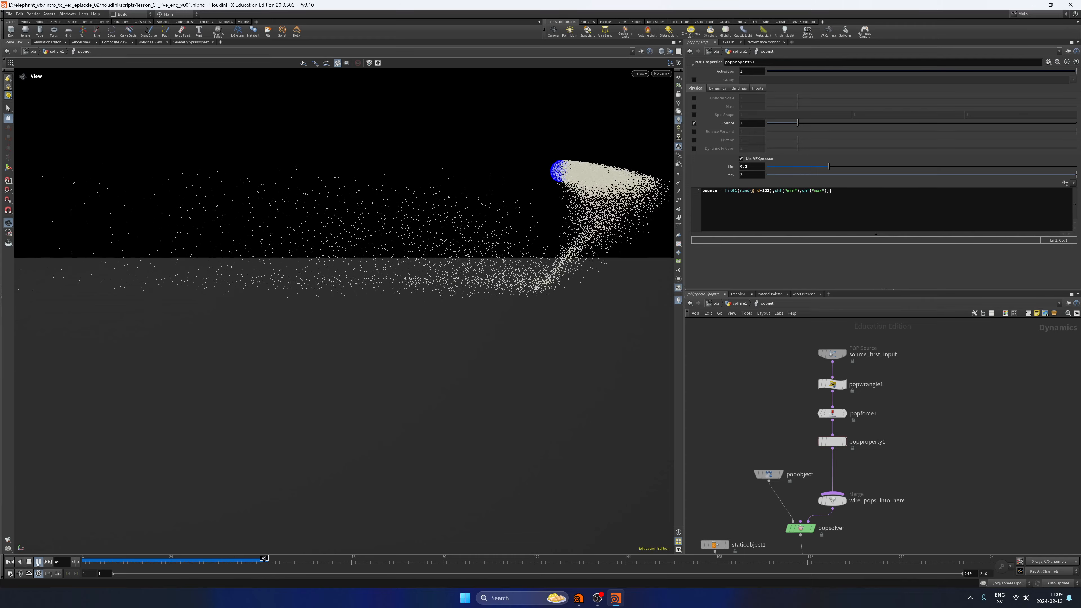
pyautogui.click(9, 562)
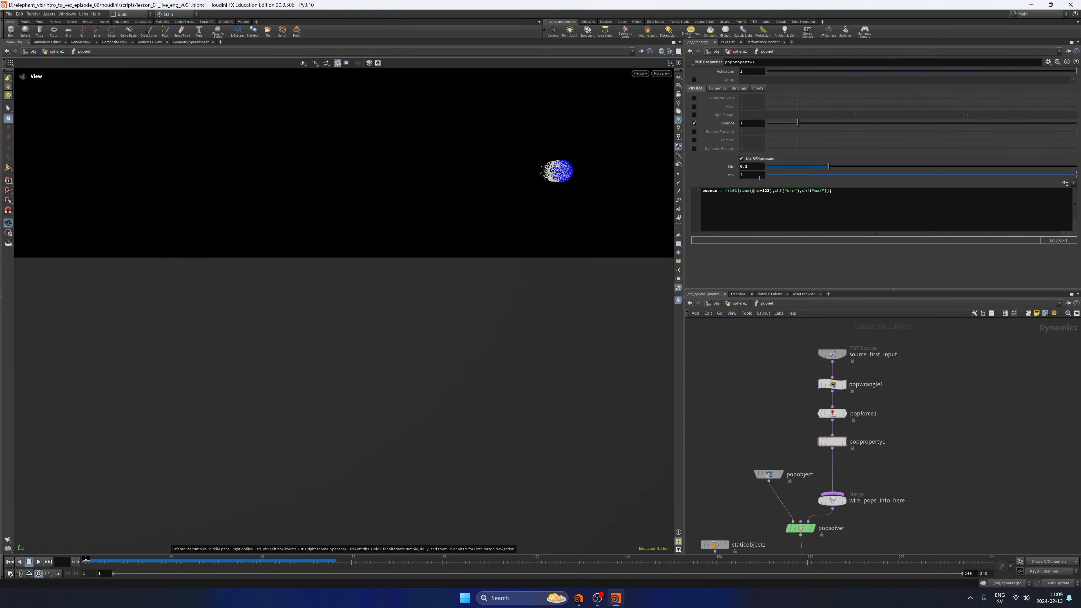
# Set popproperty1's Max bounce parameter to 1.
pyautogui.moveTo(758, 176); pyautogui.dragTo(709, 183)
pyautogui.write('1')
pyautogui.press('Return')
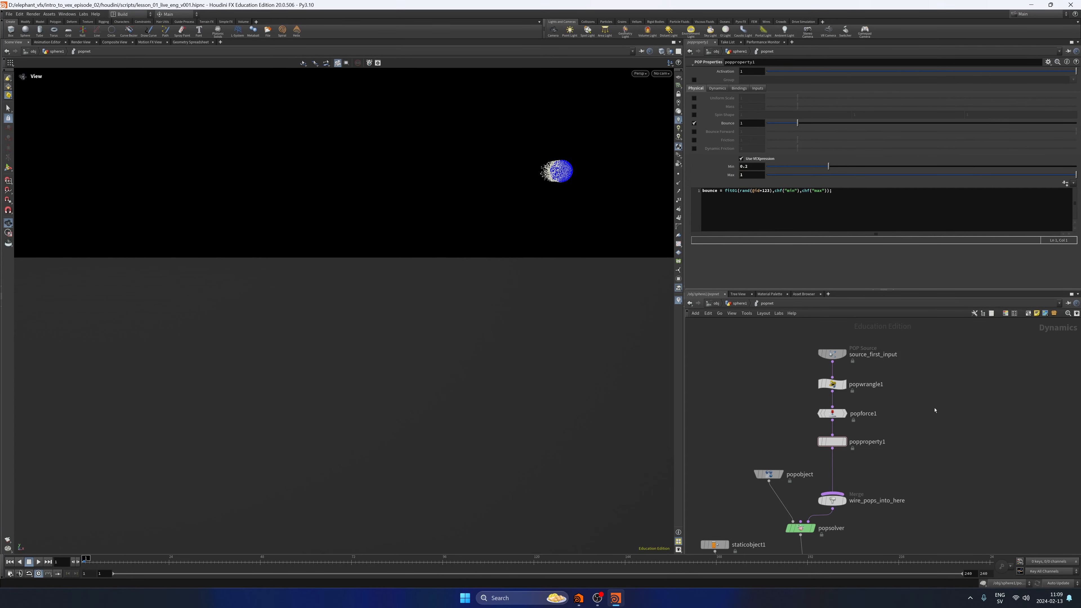
# Play the simulation from a wider view above the ground, return to the first frame, and save the scene.
pyautogui.click(38, 562)
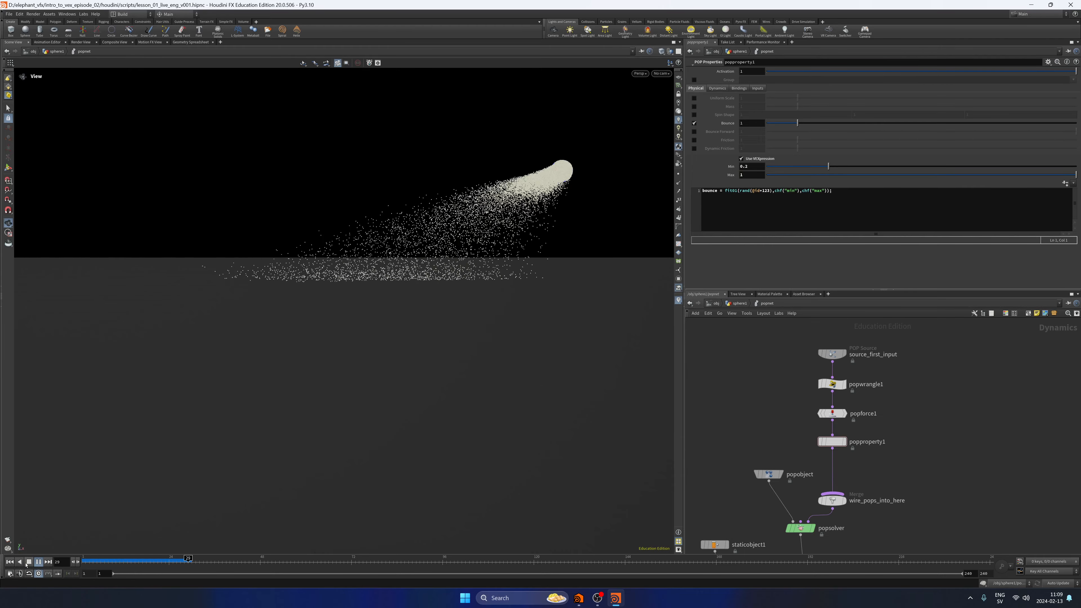
pyautogui.click(28, 562)
pyautogui.moveTo(458, 316); pyautogui.dragTo(370, 360)
pyautogui.click(38, 562)
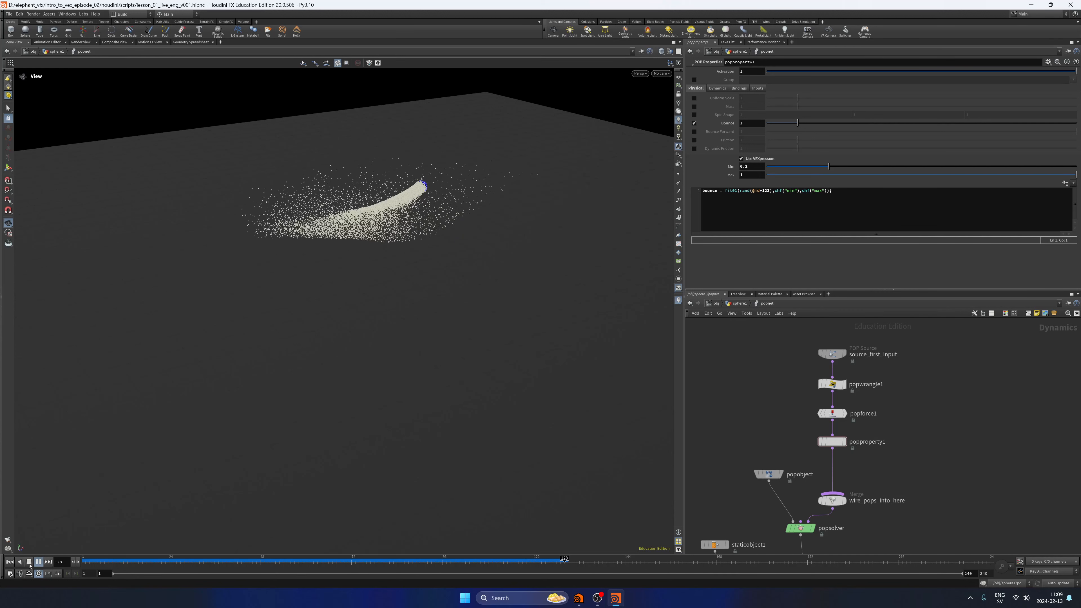
pyautogui.click(10, 562)
pyautogui.hotkey('ctrl', 's')
# Review popwrangle1's life ramp, popproperty1's bounce expression, and popsolver's substep settings.
pyautogui.click(832, 384)
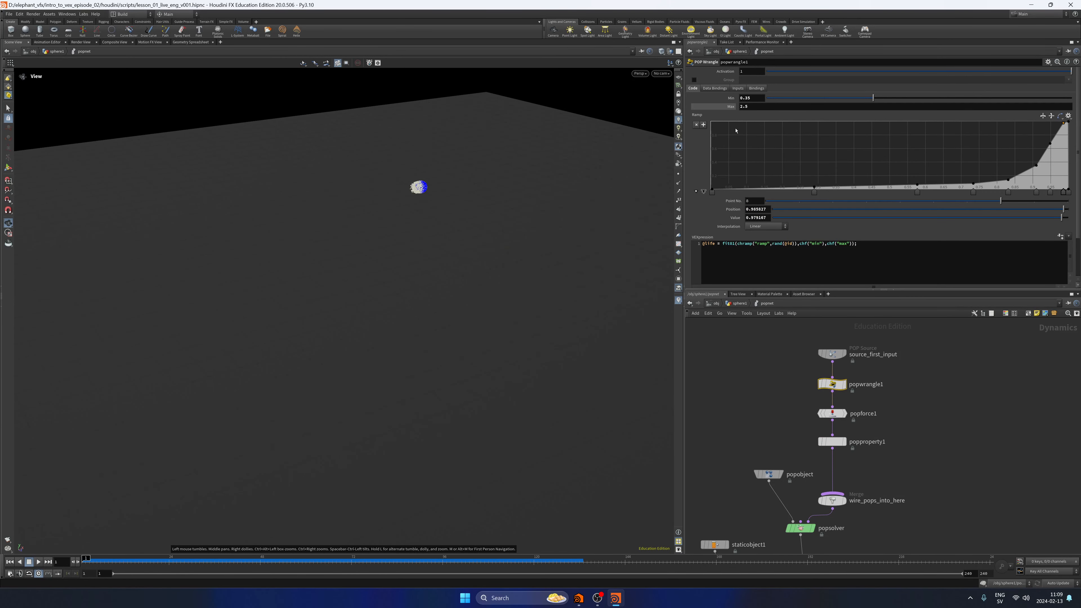
pyautogui.moveTo(788, 441); pyautogui.dragTo(784, 412, button='middle')
pyautogui.moveTo(791, 374); pyautogui.dragTo(856, 430)
pyautogui.click(868, 433)
pyautogui.moveTo(873, 440); pyautogui.dragTo(869, 399, button='middle')
pyautogui.click(823, 371)
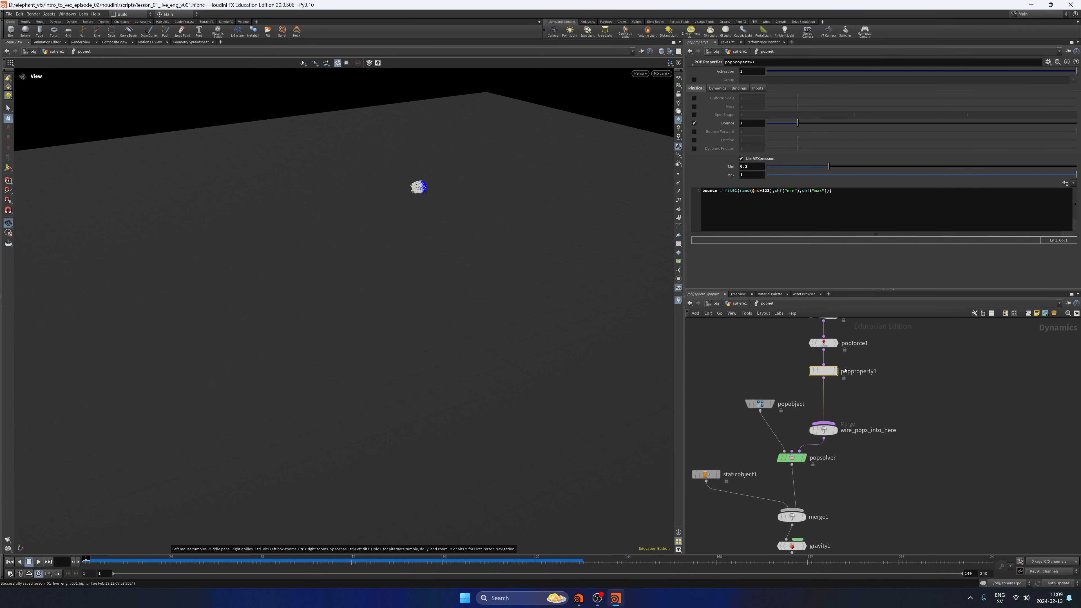
pyautogui.click(949, 397)
pyautogui.moveTo(938, 387); pyautogui.dragTo(935, 404)
pyautogui.moveTo(849, 486); pyautogui.dragTo(857, 444, button='middle')
pyautogui.click(801, 418)
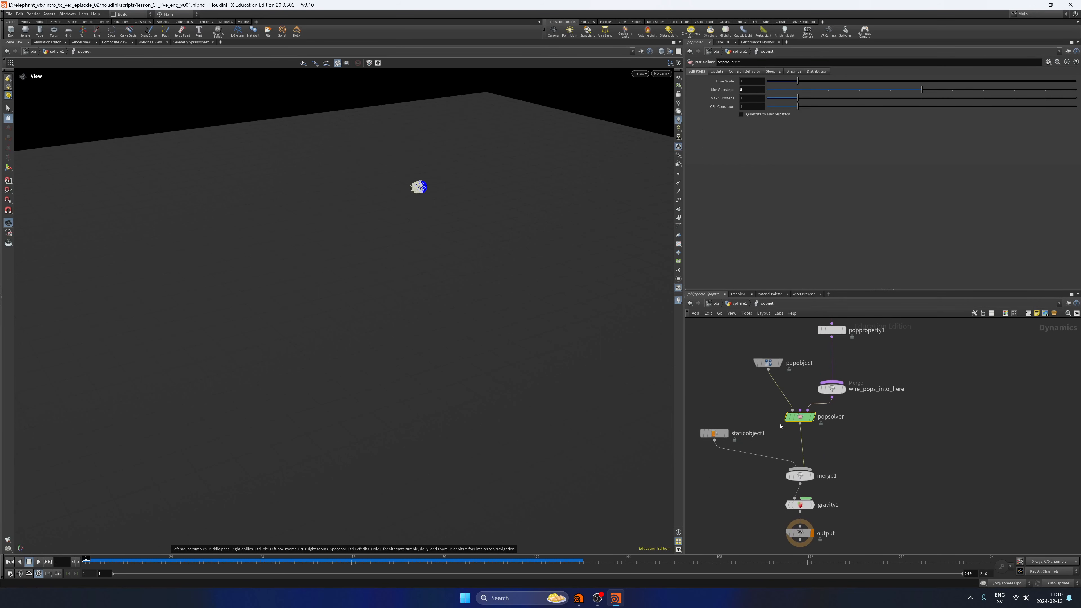
# Go up to the sphere1 network, play the merged result while checking pointwrangle3's colour code, and save the scene at the first frame.
pyautogui.click(739, 304)
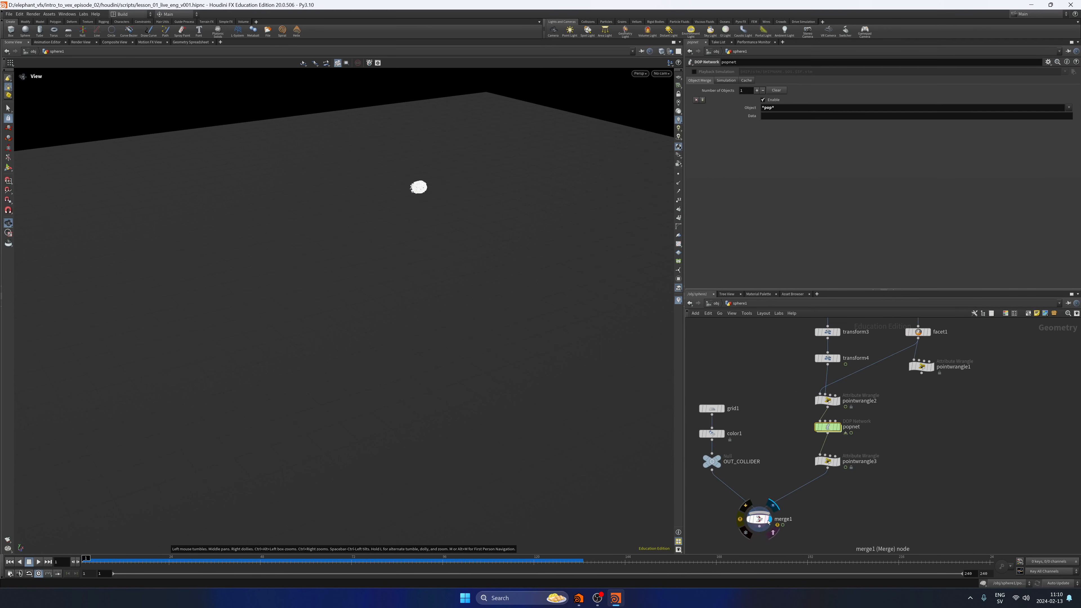
pyautogui.click(38, 562)
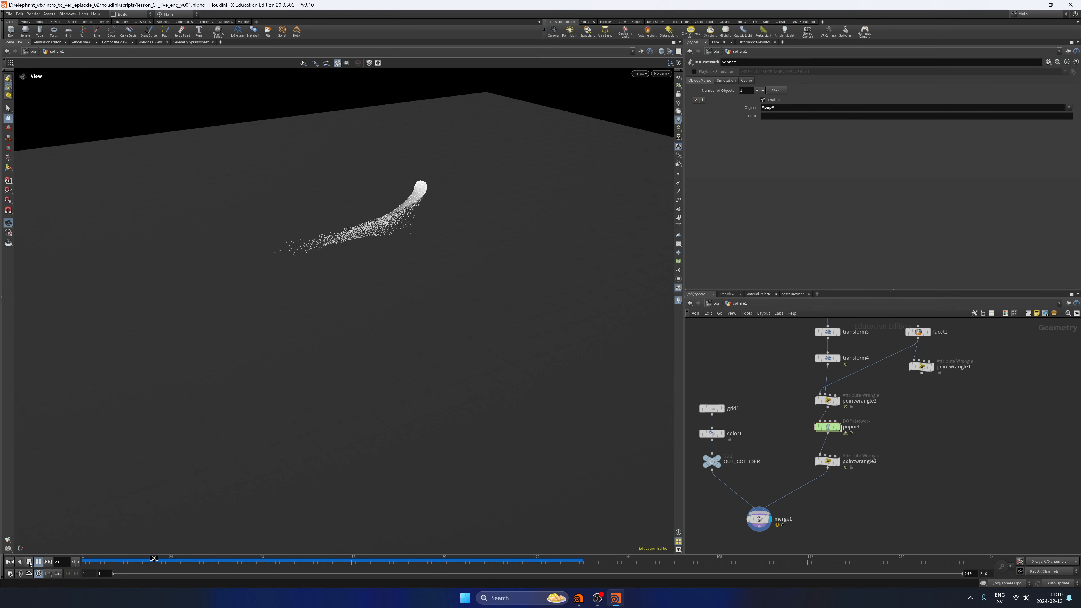
pyautogui.click(29, 562)
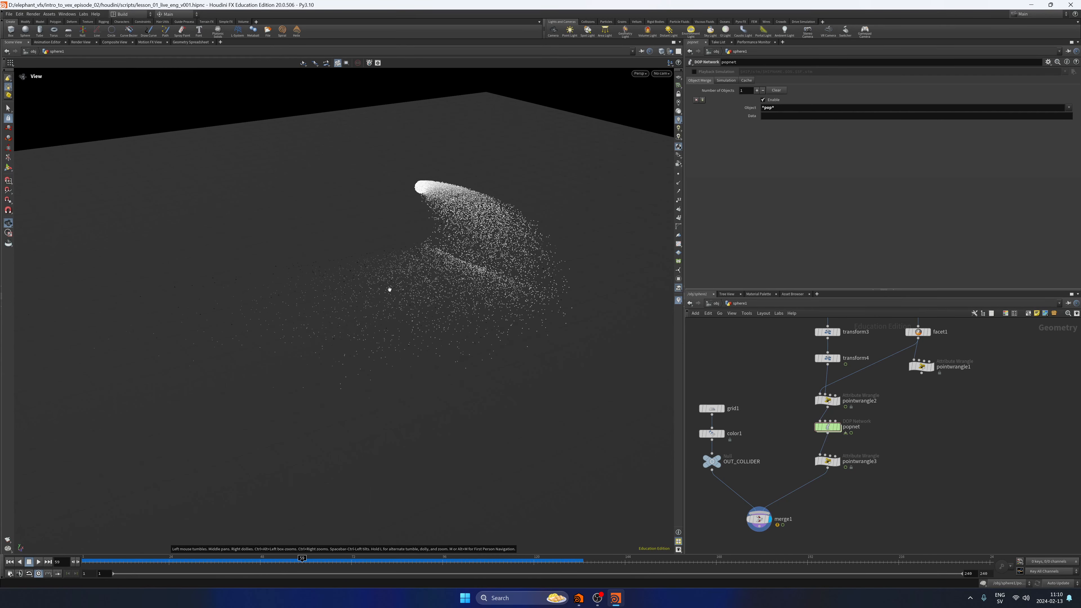
pyautogui.click(827, 461)
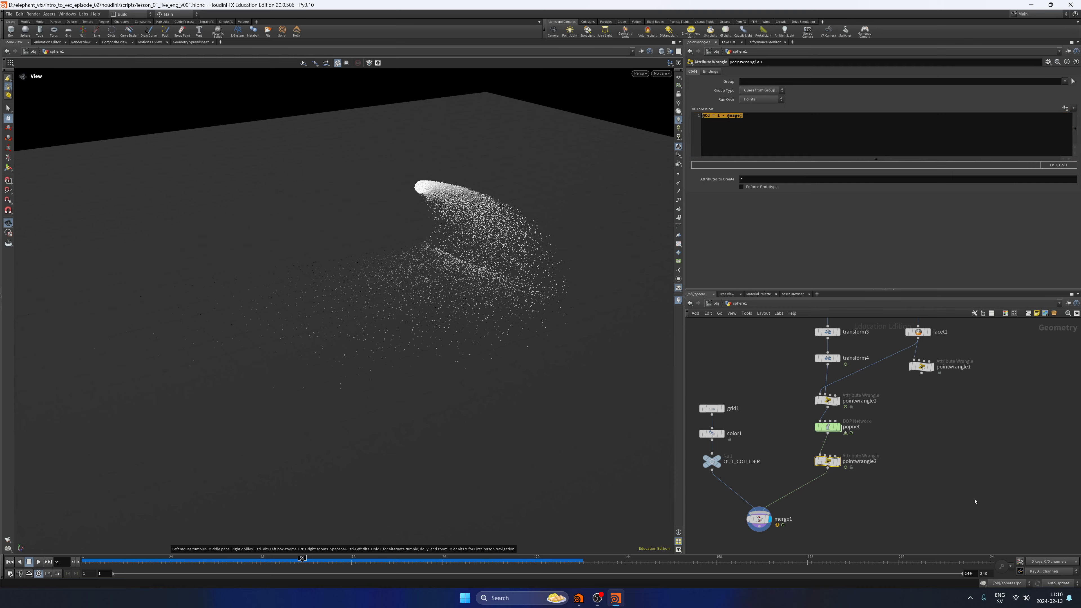
pyautogui.click(38, 561)
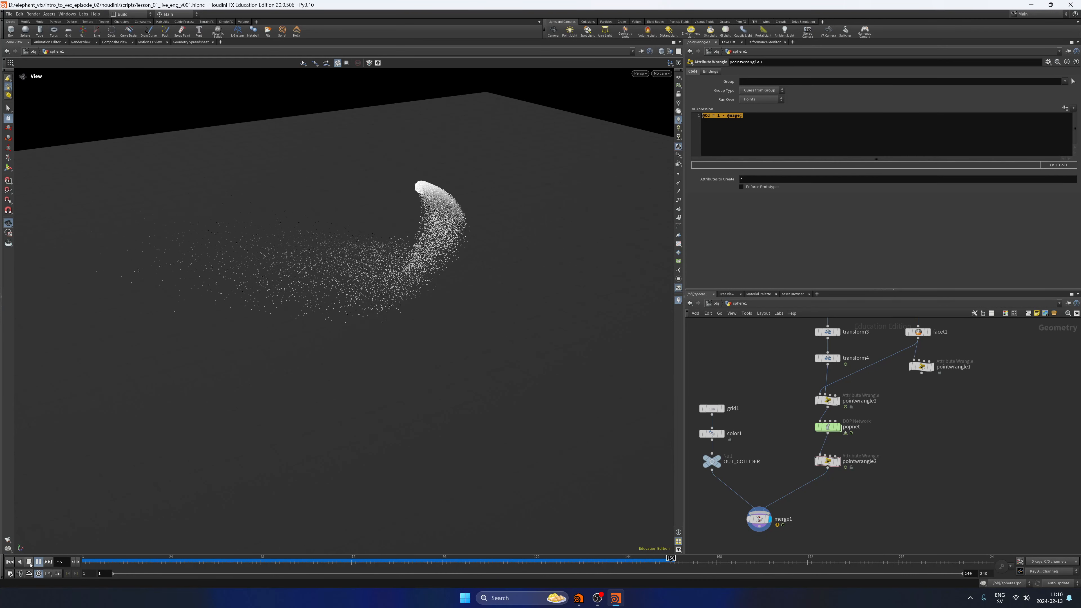
pyautogui.click(30, 564)
pyautogui.click(10, 562)
pyautogui.moveTo(949, 481); pyautogui.dragTo(961, 467)
pyautogui.hotkey('ctrl', 's')
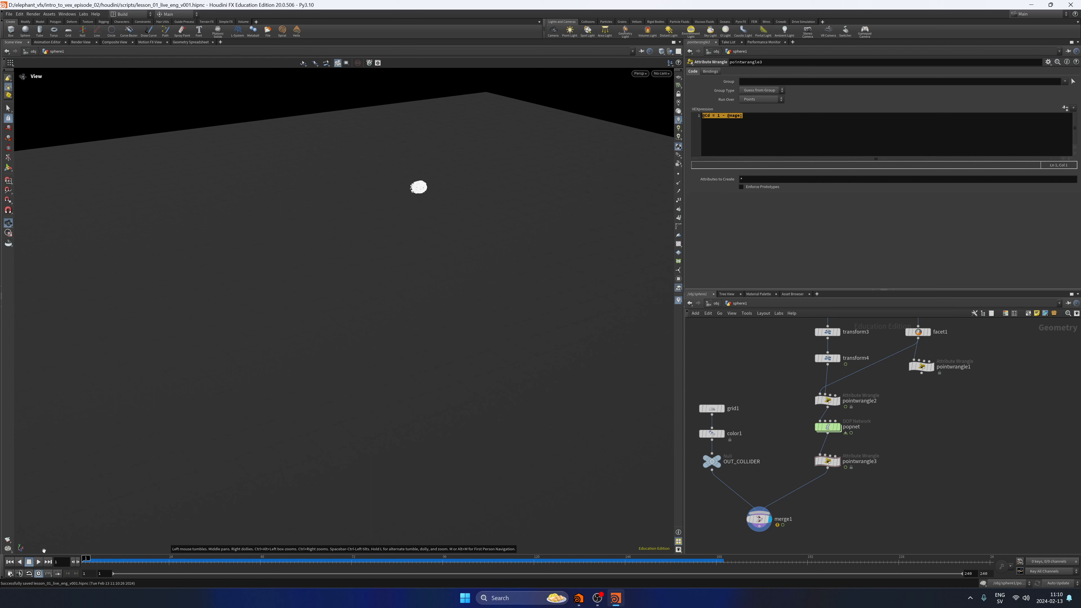
# Replay the merged result, scrub through the particles' ground impact, and save the scene before returning to the first frame.
pyautogui.click(39, 562)
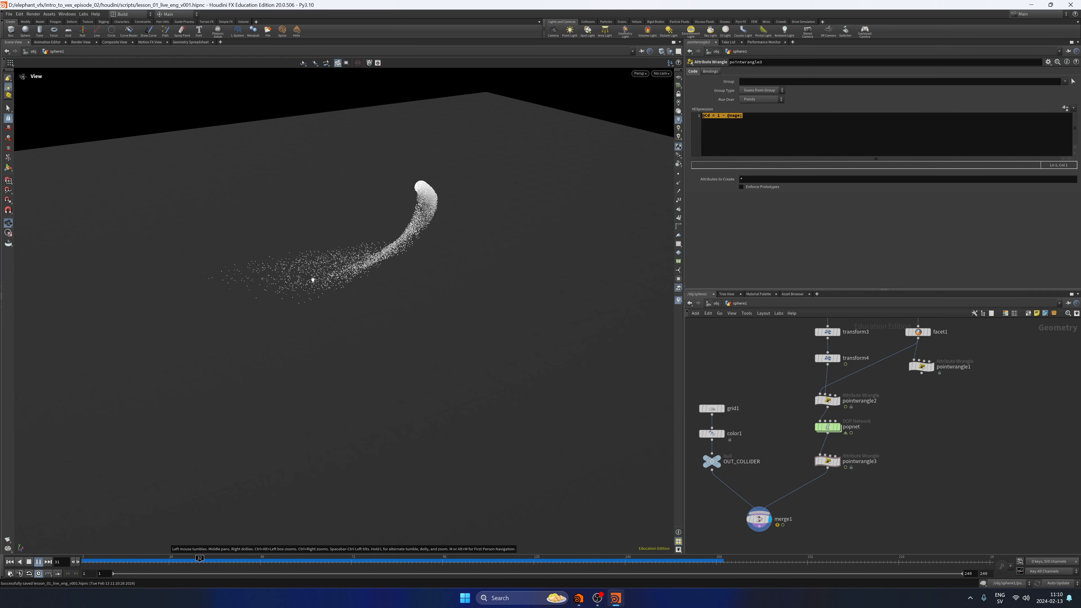
pyautogui.click(39, 561)
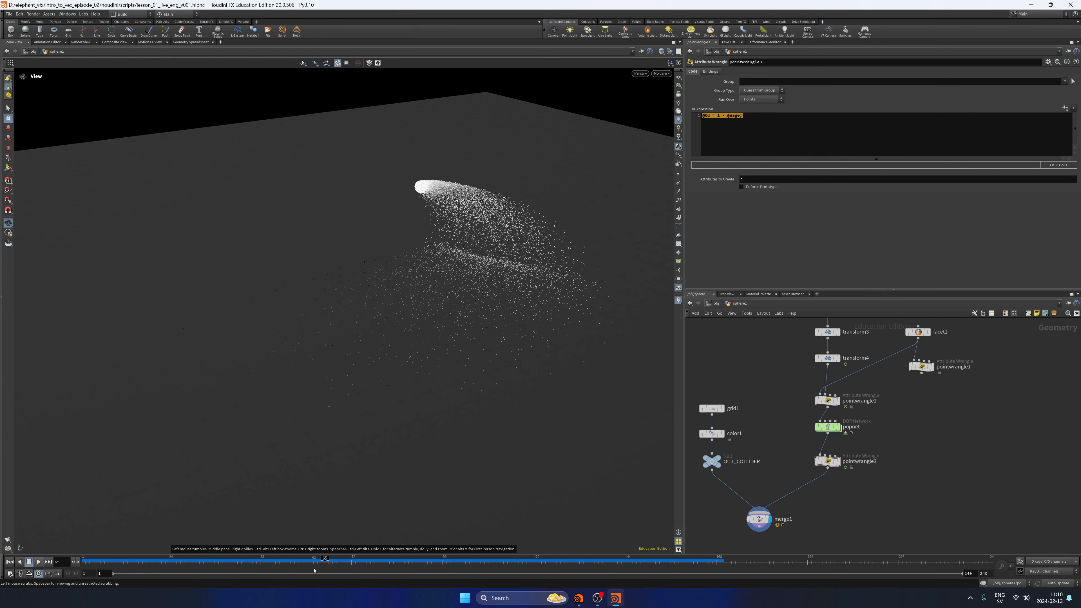
pyautogui.click(198, 564)
pyautogui.moveTo(198, 565); pyautogui.dragTo(230, 565)
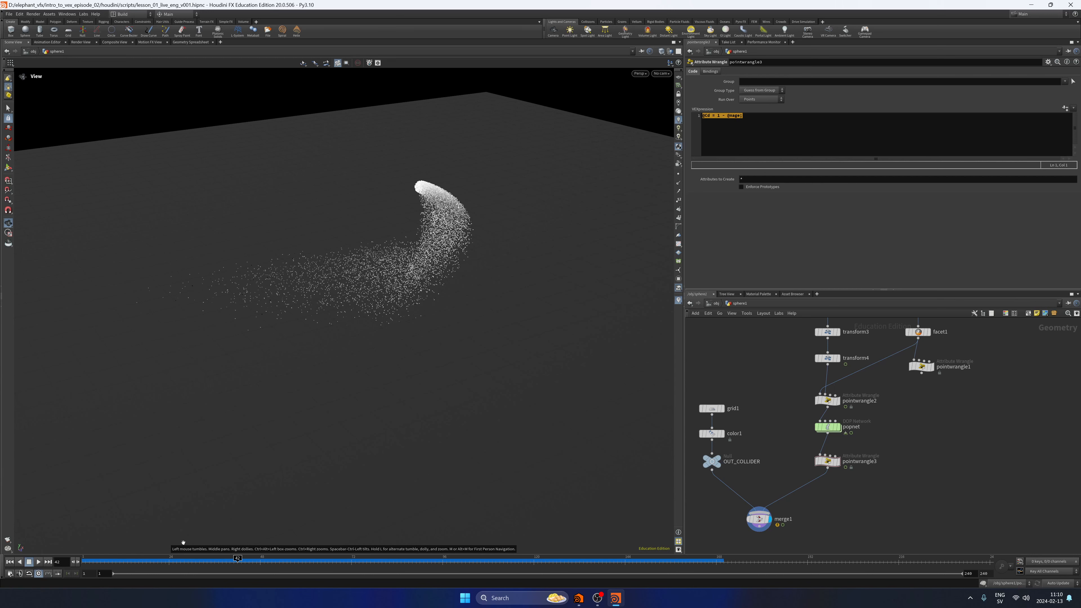
pyautogui.hotkey('ctrl', 's')
pyautogui.hotkey('ctrl', 'Up')
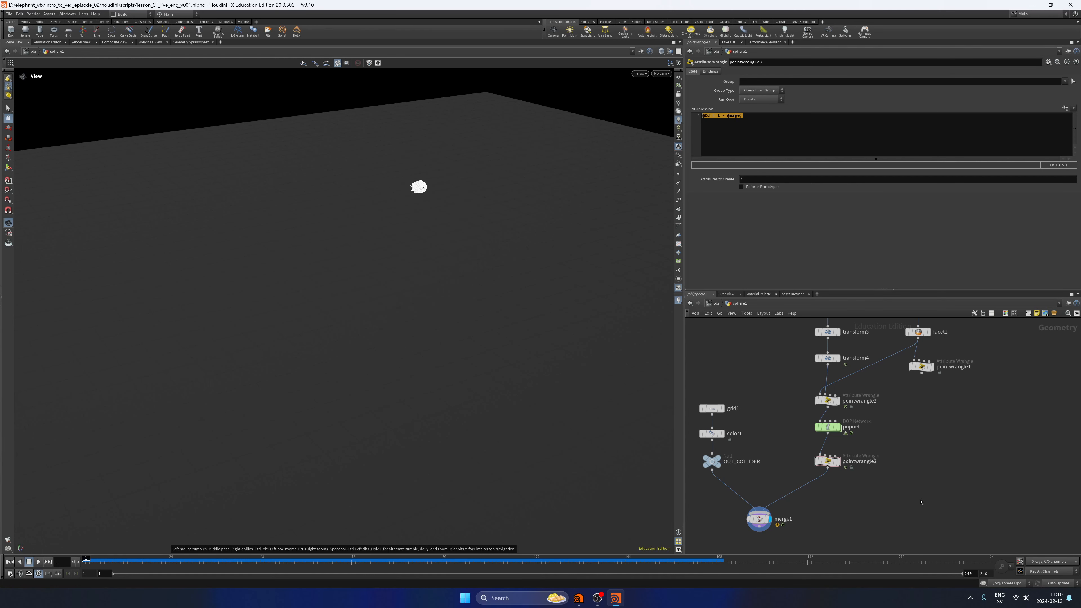
# Enter the popnet network and examine popsolver's Collision Behavior settings, including Add Hit Attributes.
pyautogui.doubleClick(841, 429)
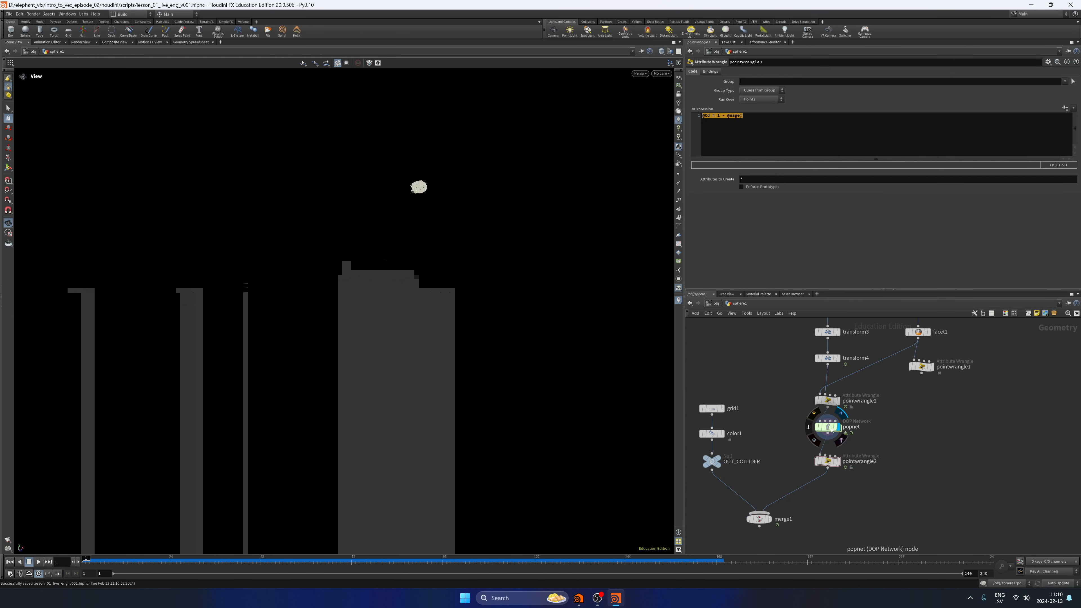
pyautogui.moveTo(831, 434); pyautogui.dragTo(841, 396, button='middle')
pyautogui.moveTo(871, 410); pyautogui.dragTo(786, 373)
pyautogui.moveTo(819, 375)
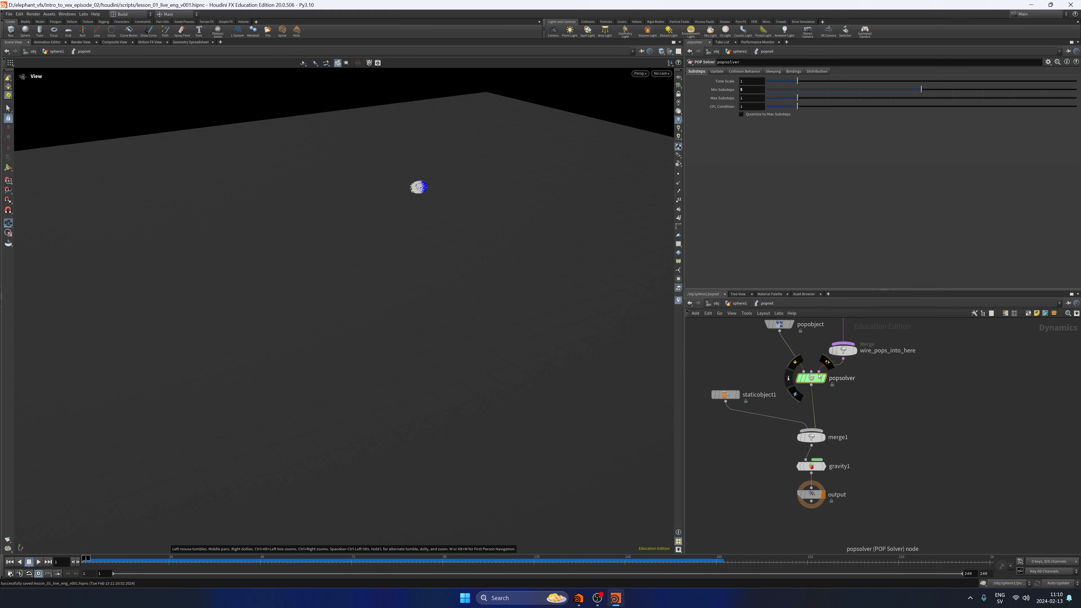
pyautogui.click(751, 71)
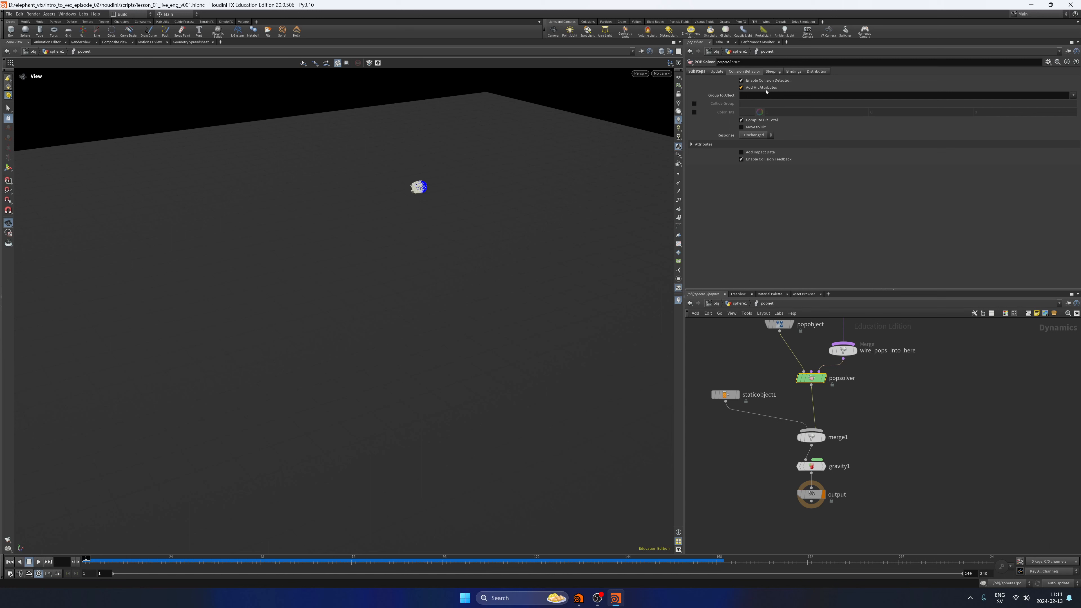
pyautogui.moveTo(752, 89)
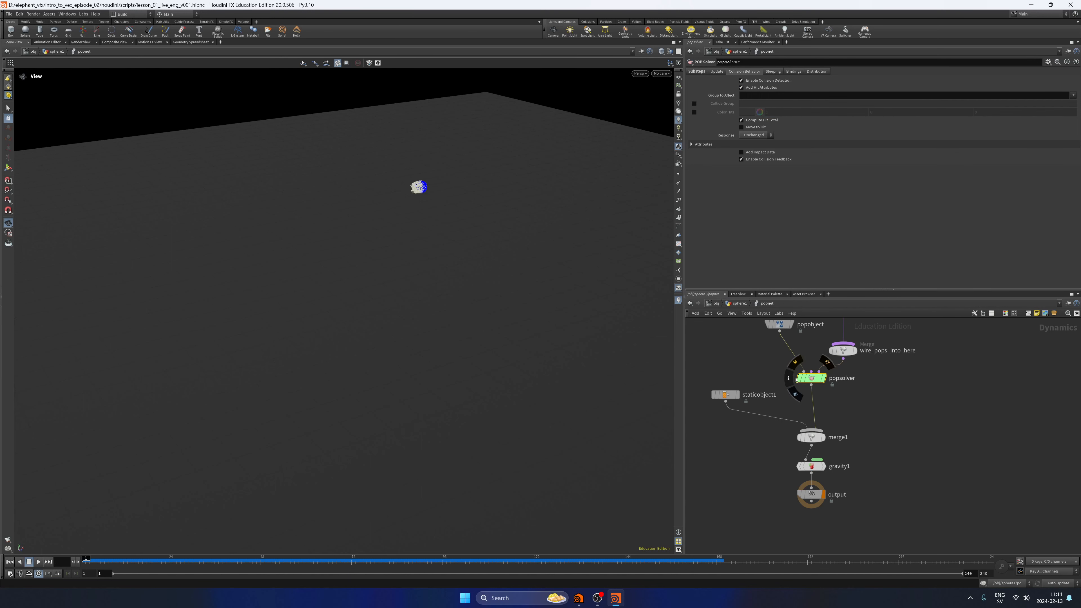
# Inspect popsolver's node info for the point attributes on popobject, close it, and save the scene.
pyautogui.click(788, 379)
pyautogui.moveTo(881, 269); pyautogui.dragTo(409, 220)
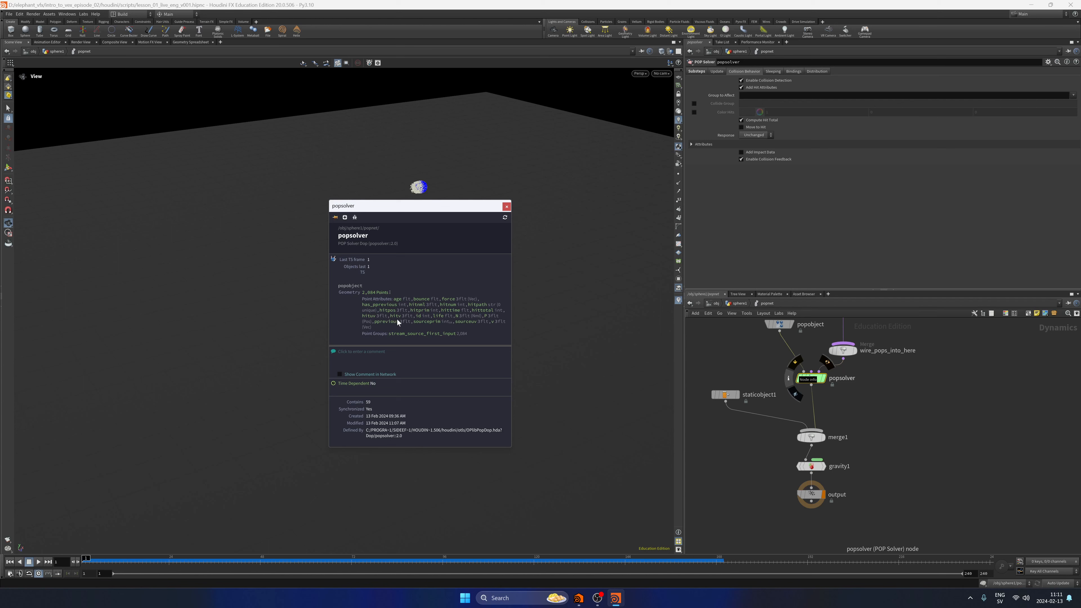
pyautogui.click(507, 206)
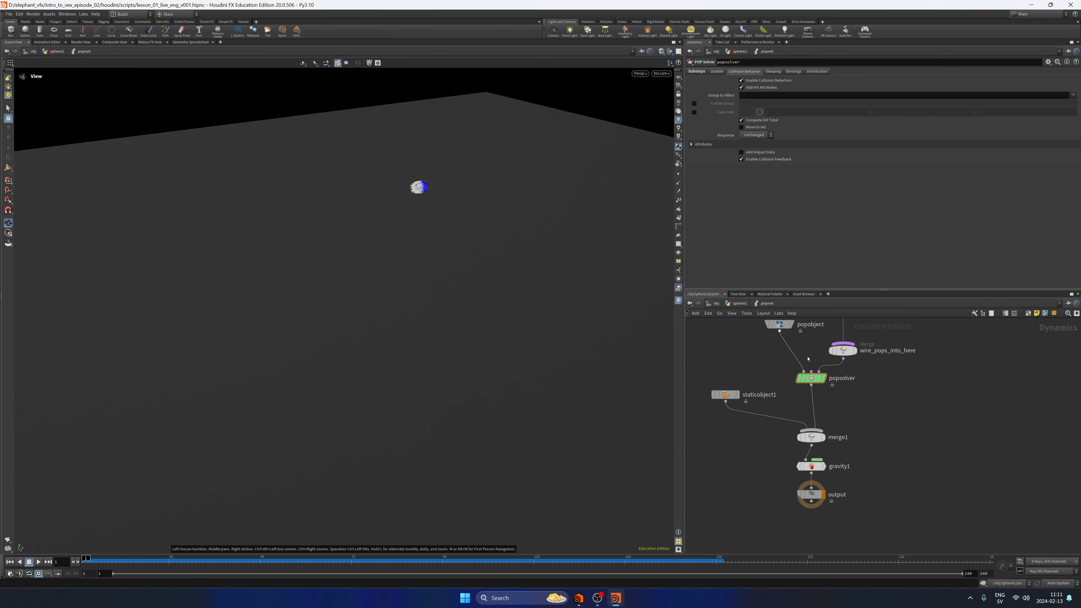
pyautogui.hotkey('ctrl', 's')
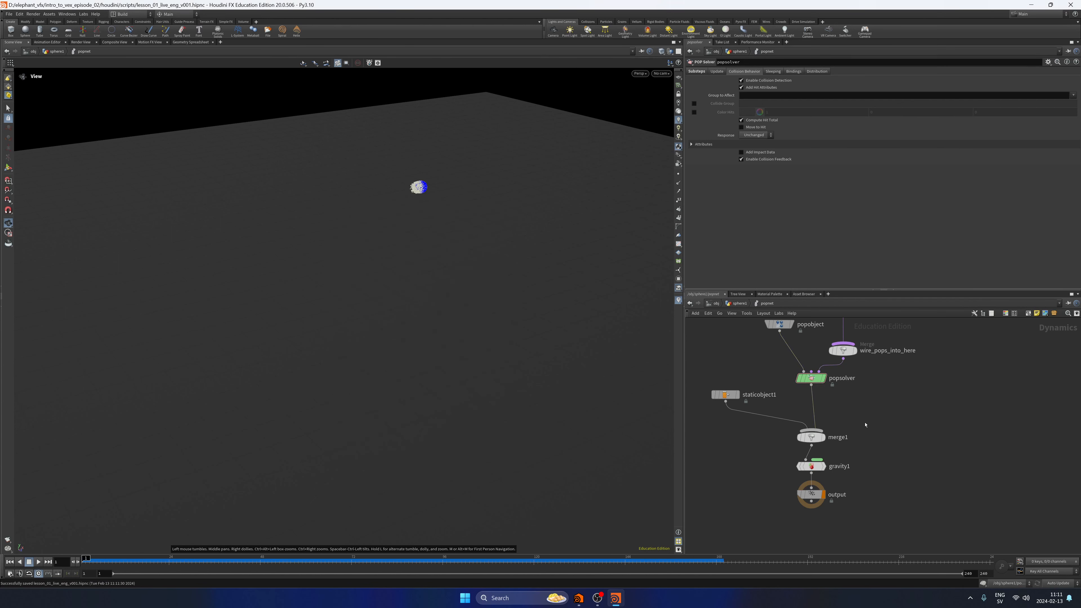
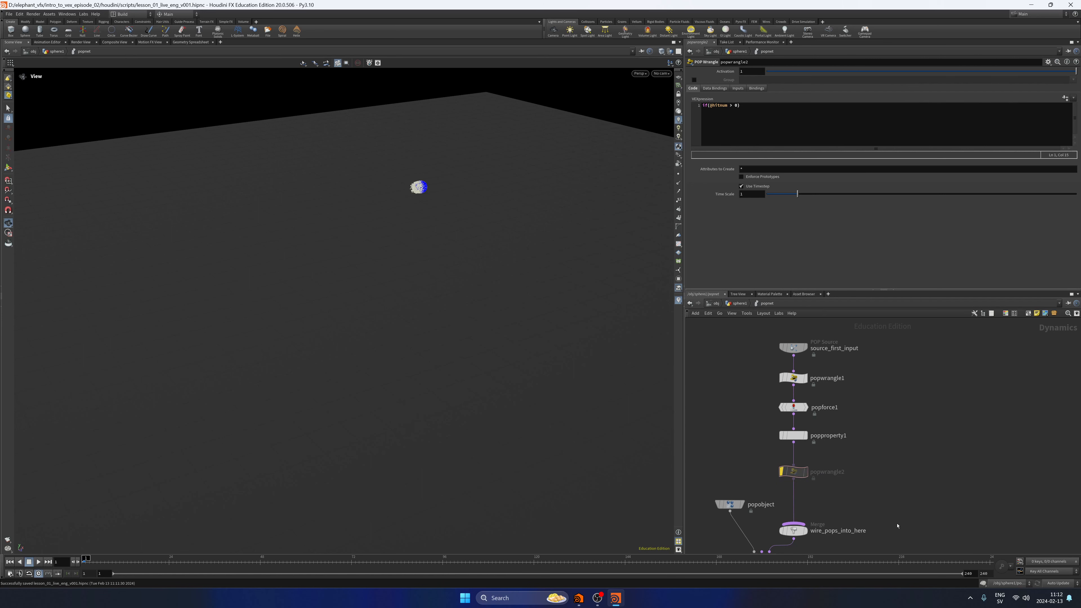
# Examine popobject's Geometry point attributes in the Geometry Spreadsheet, checking the hitnum values at the first frame.
pyautogui.moveTo(906, 434)
pyautogui.mouseDown(button='middle')
pyautogui.moveTo(917, 427)
pyautogui.moveTo(924, 339)
pyautogui.mouseUp(button='middle')
pyautogui.moveTo(868, 479); pyautogui.dragTo(872, 369, button='middle')
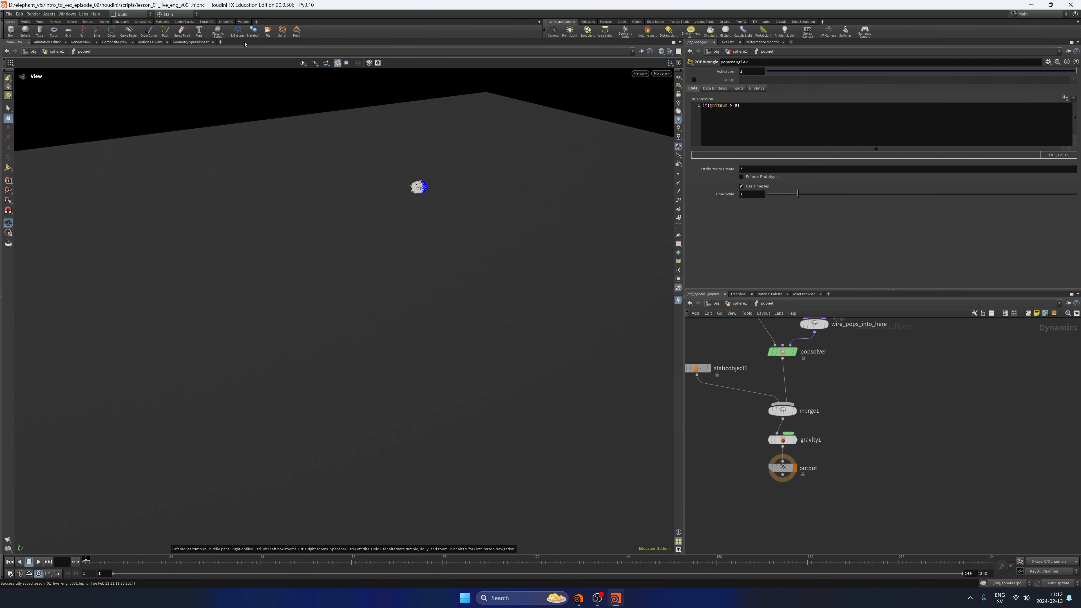
pyautogui.click(191, 42)
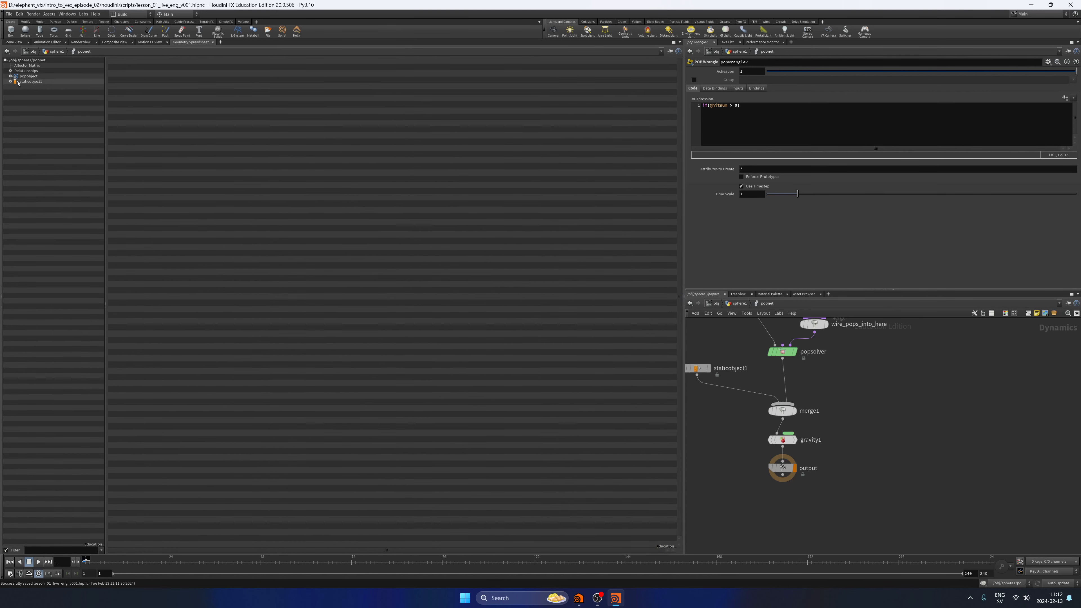
pyautogui.click(10, 77)
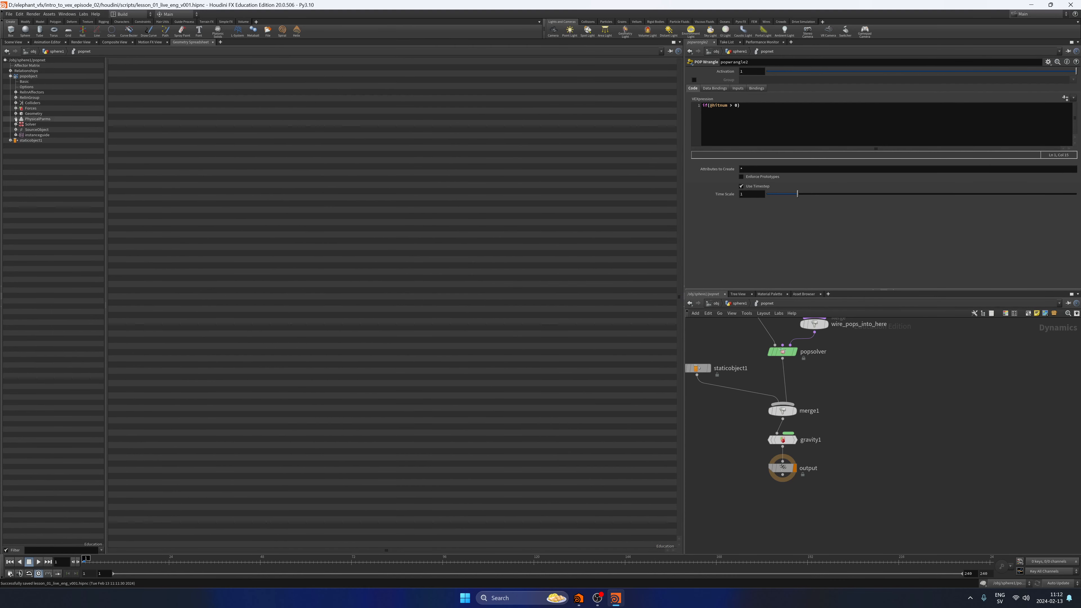
pyautogui.click(33, 113)
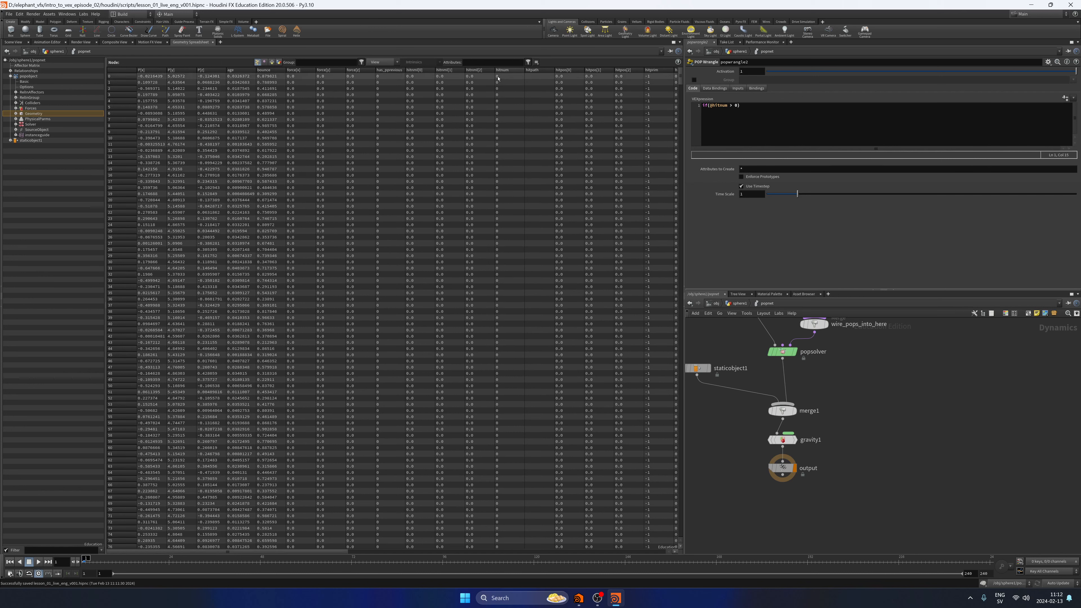
pyautogui.click(512, 70)
# Run the simulation to about frame 40 and sort the particles by hitnum in the Geometry Spreadsheet, returning to the scene view.
pyautogui.click(14, 42)
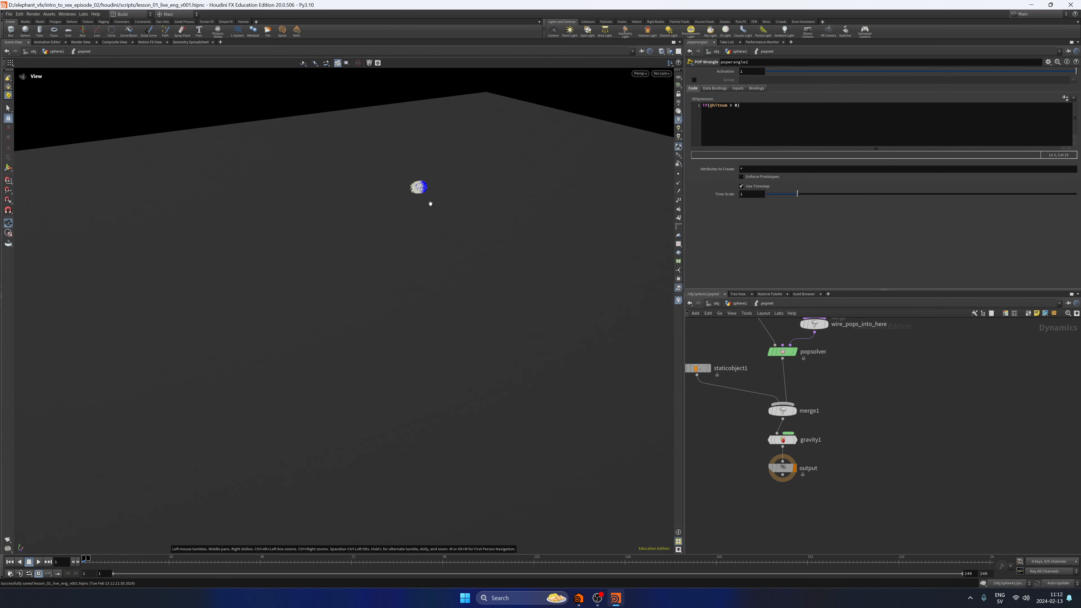
pyautogui.click(39, 563)
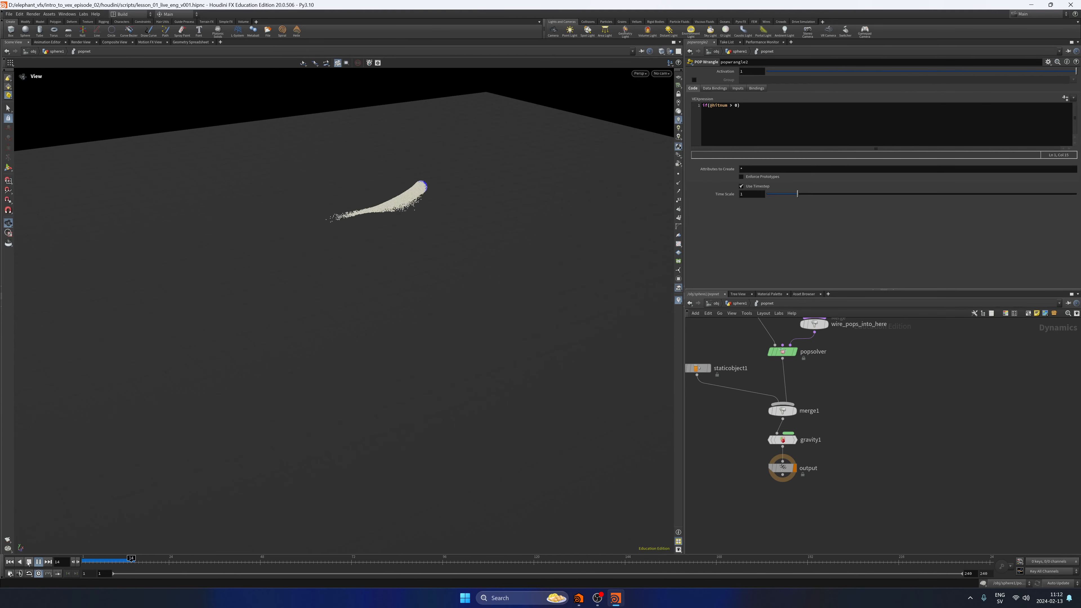
pyautogui.click(28, 562)
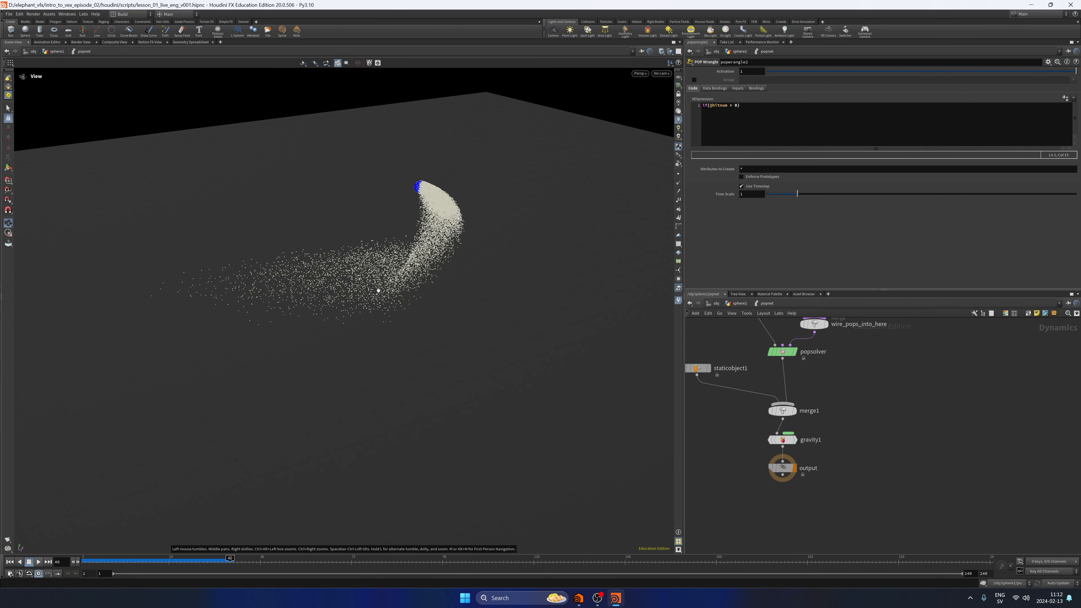
pyautogui.click(190, 43)
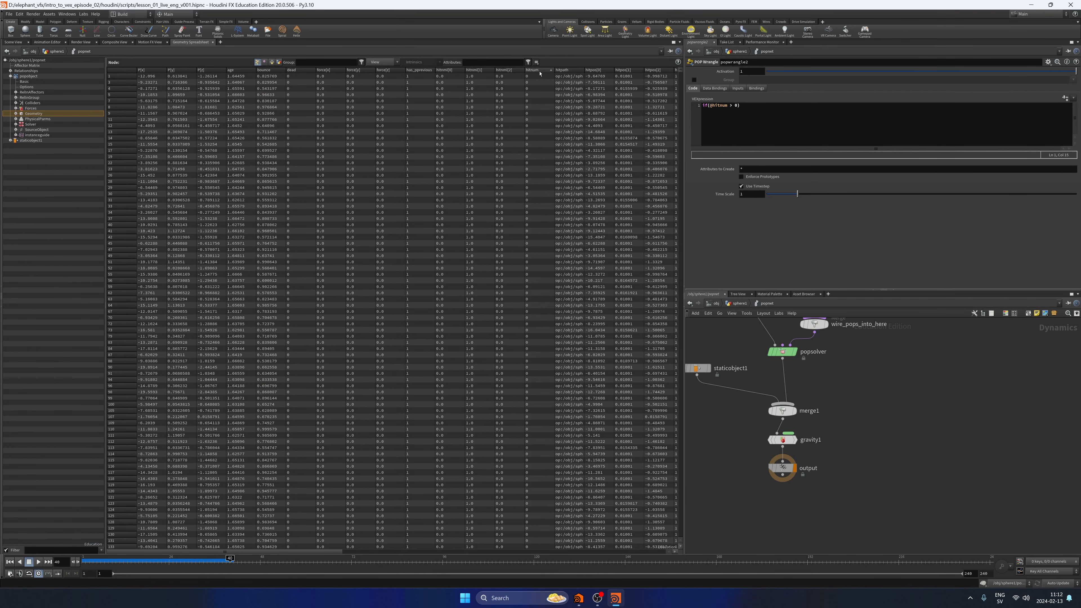
pyautogui.click(540, 70)
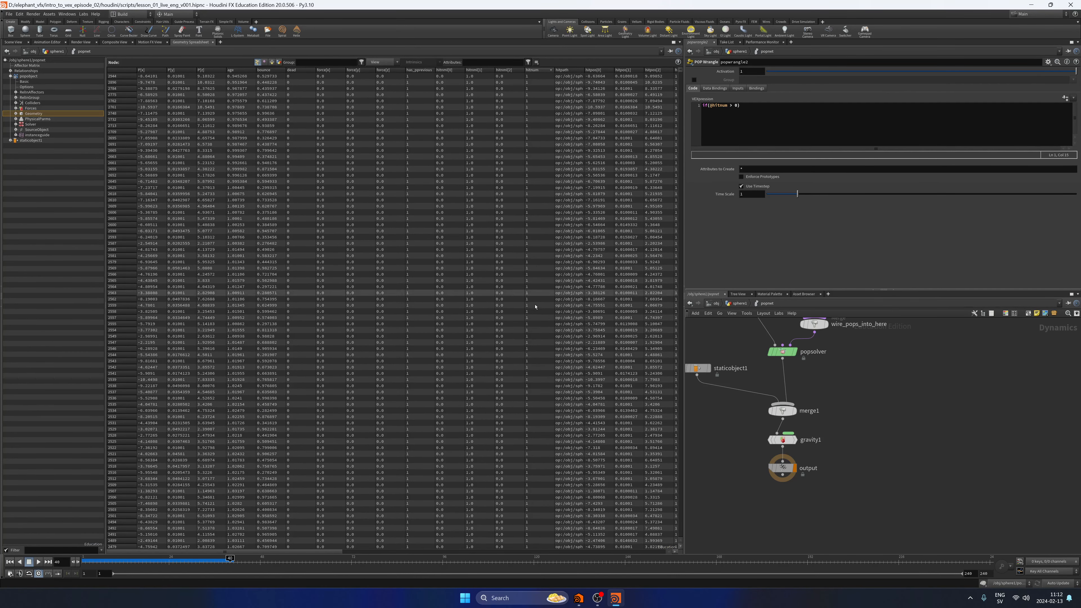
pyautogui.click(540, 70)
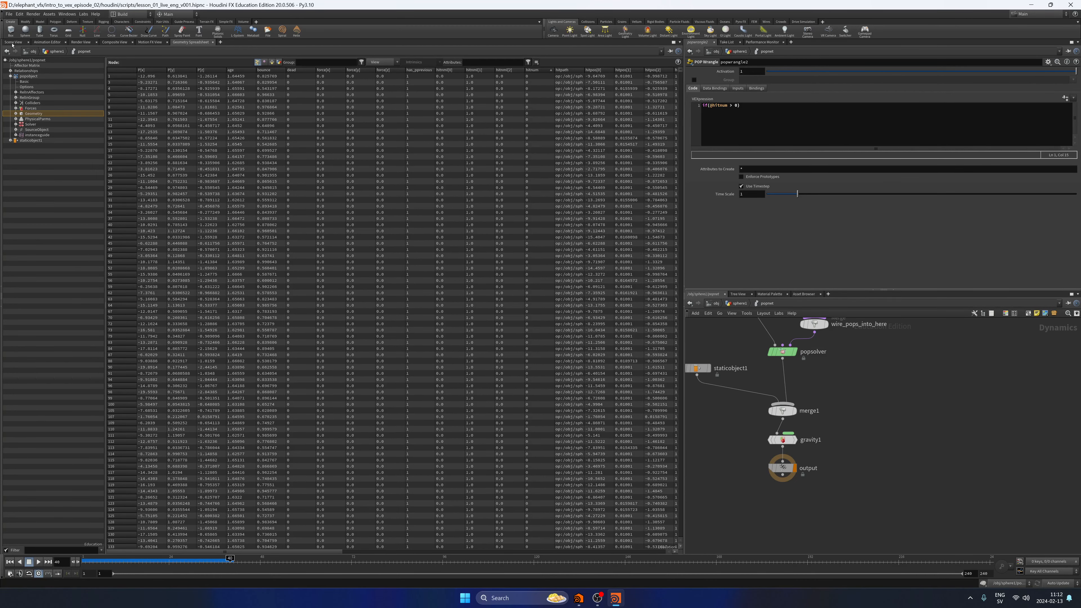
pyautogui.click(12, 42)
pyautogui.moveTo(365, 281); pyautogui.dragTo(292, 343)
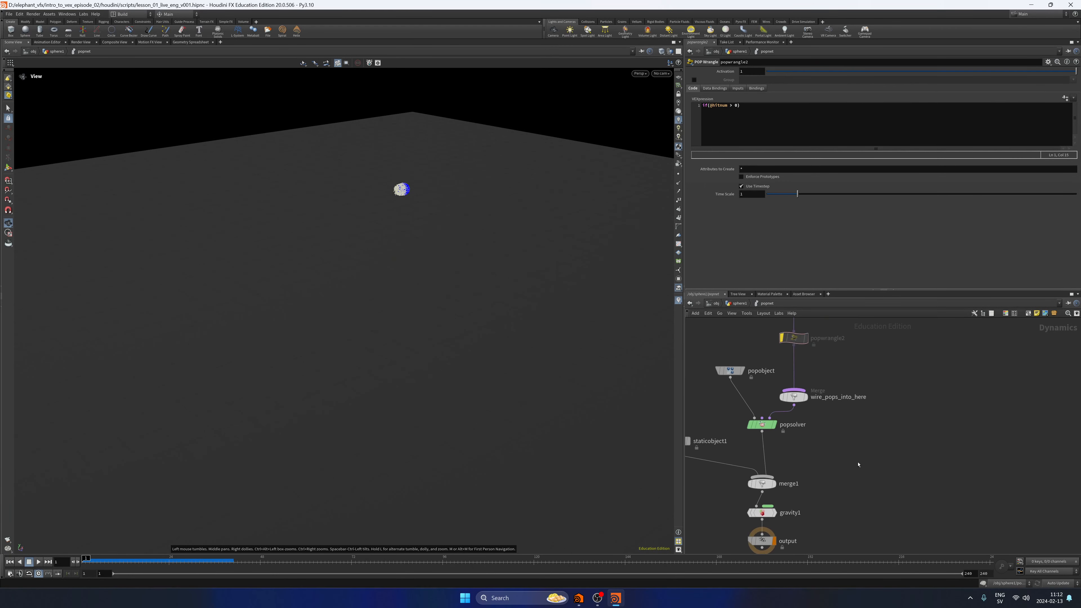
# Turn off the bypass on popwrangle2 in the popnet network.
pyautogui.moveTo(857, 465); pyautogui.dragTo(857, 495, button='middle')
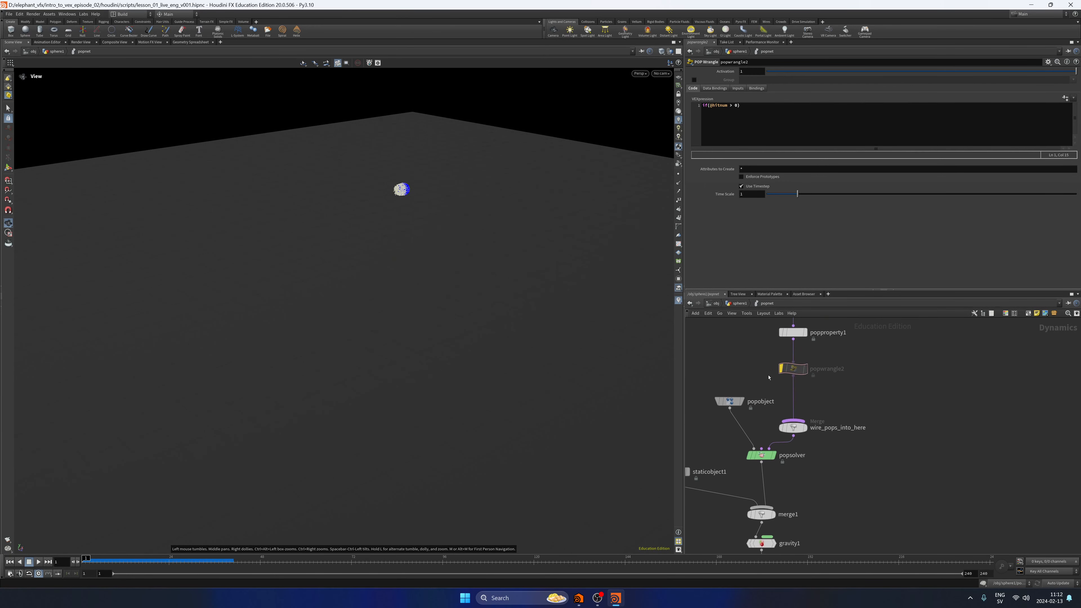
pyautogui.click(778, 362)
pyautogui.moveTo(847, 352); pyautogui.dragTo(833, 359)
pyautogui.click(803, 112)
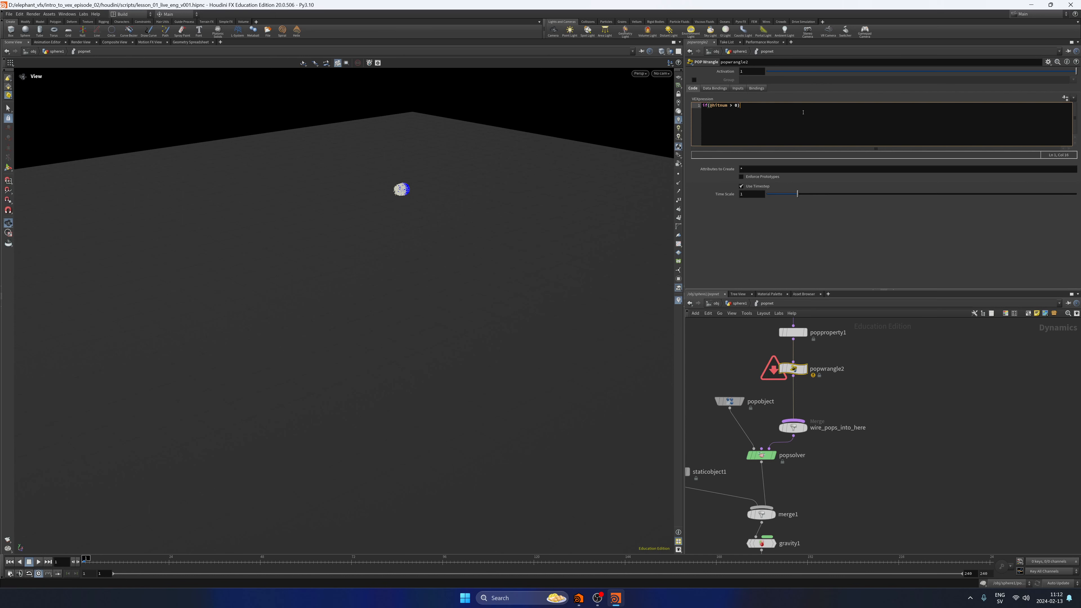
pyautogui.press('Return')
pyautogui.press('Return')
pyautogui.press('Up')
pyautogui.write('0,0')
pyautogui.hotkey('ctrl', 's')
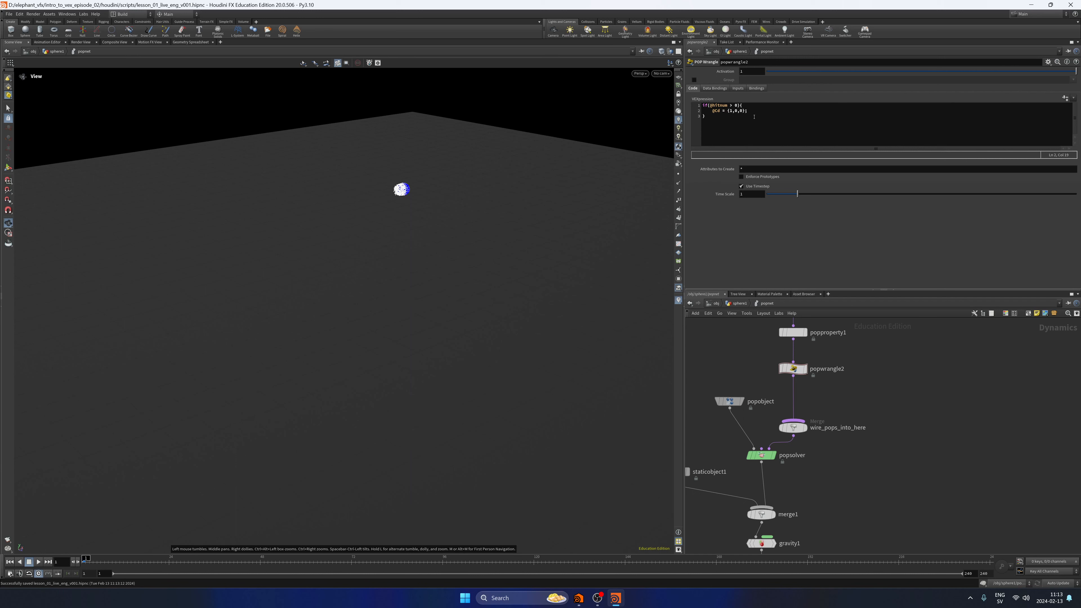
pyautogui.moveTo(713, 110); pyautogui.dragTo(742, 117)
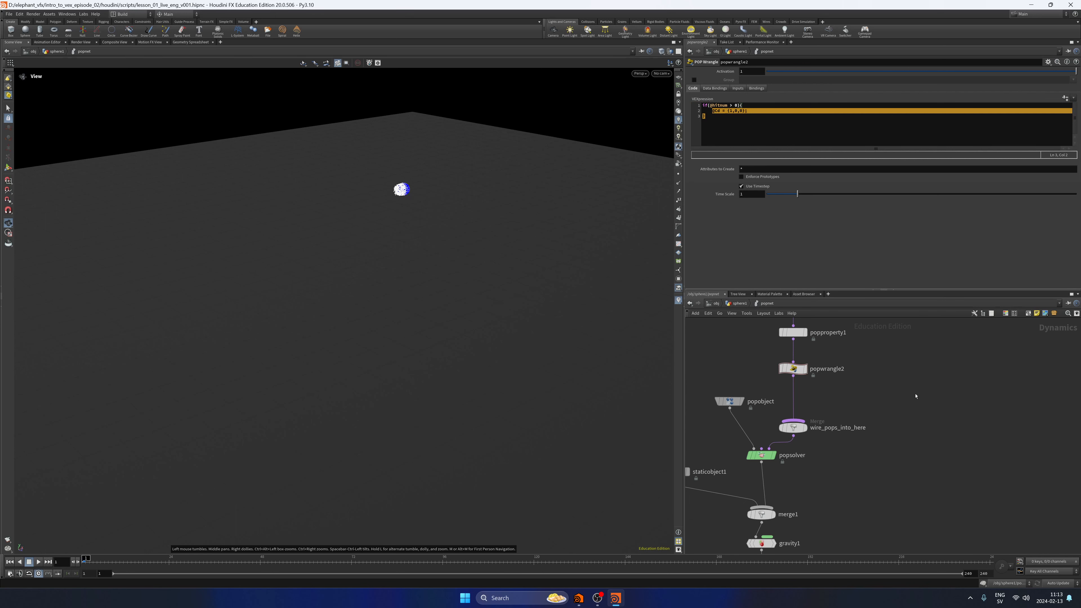
# Go up to the sphere1 network, display merge1, and bypass pointwrangle3.
pyautogui.moveTo(903, 457); pyautogui.dragTo(905, 375, button='middle')
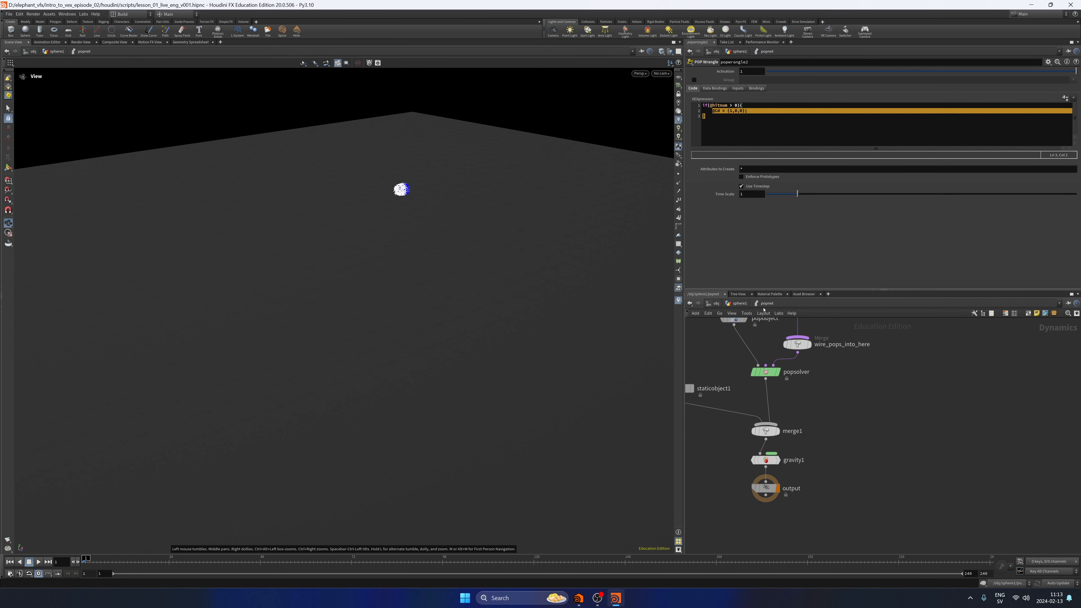
pyautogui.click(742, 303)
pyautogui.moveTo(884, 437); pyautogui.dragTo(874, 397, button='middle')
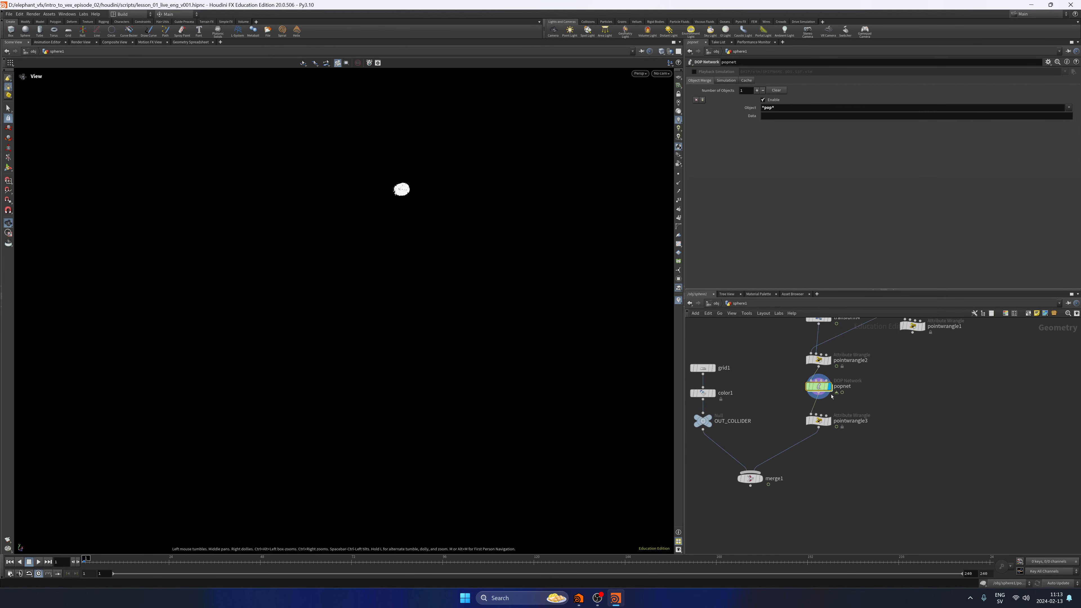
pyautogui.click(759, 477)
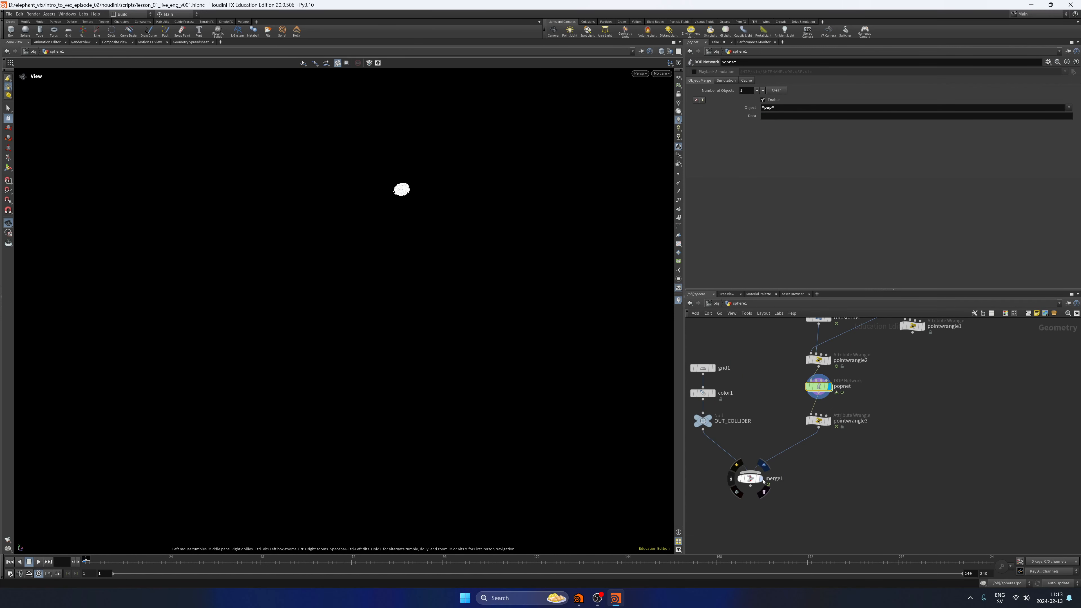
pyautogui.click(817, 420)
pyautogui.click(740, 124)
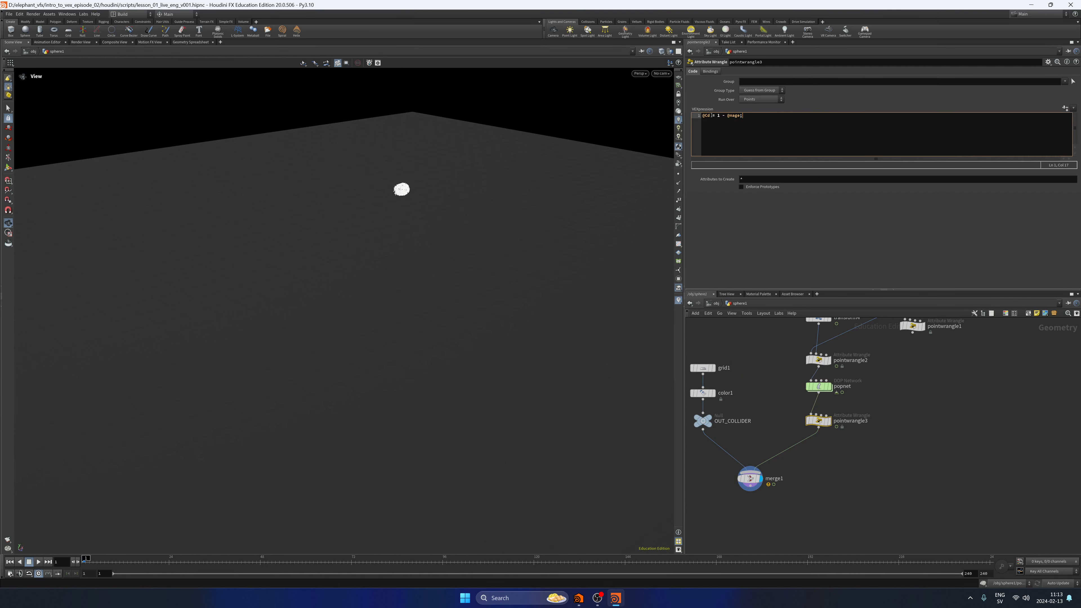
pyautogui.click(808, 420)
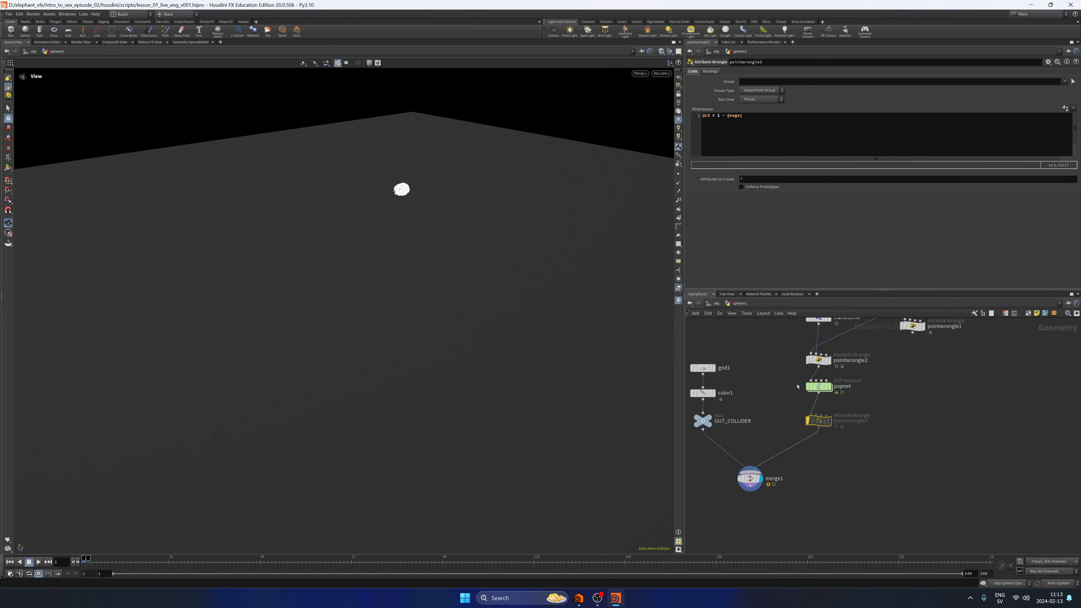
# Play the merged particle simulation to about frame 115, return to the first frame, and save the scene.
pyautogui.click(38, 563)
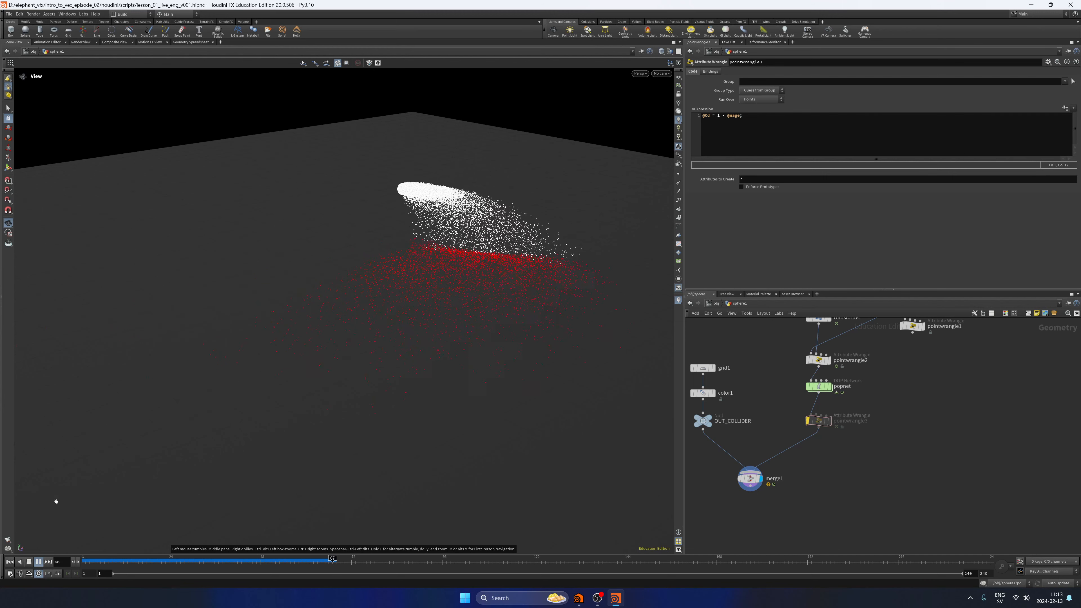
pyautogui.click(29, 563)
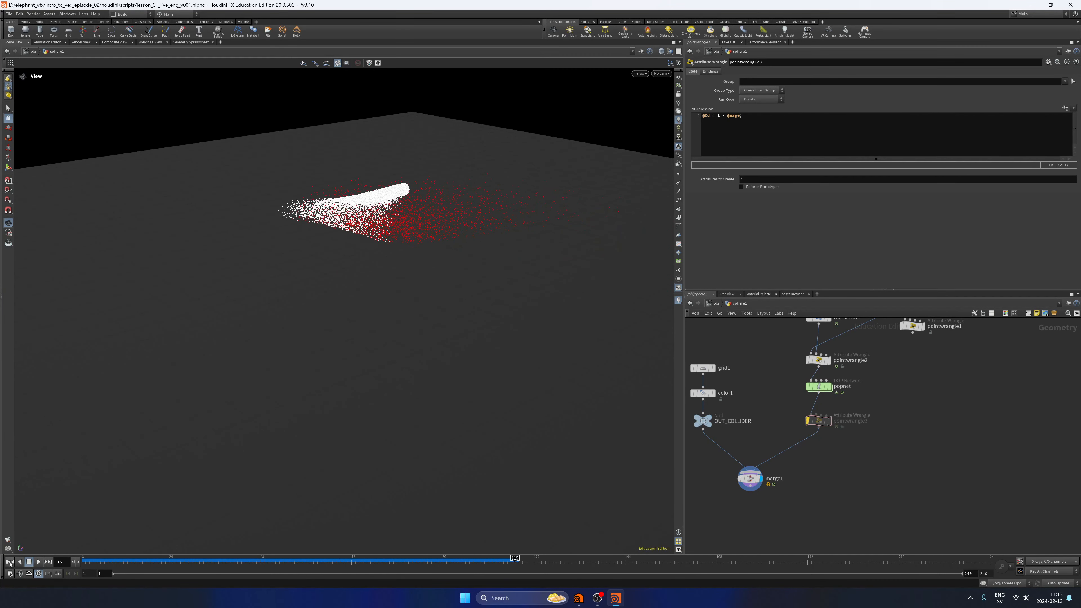
pyautogui.hotkey('ctrl', 's')
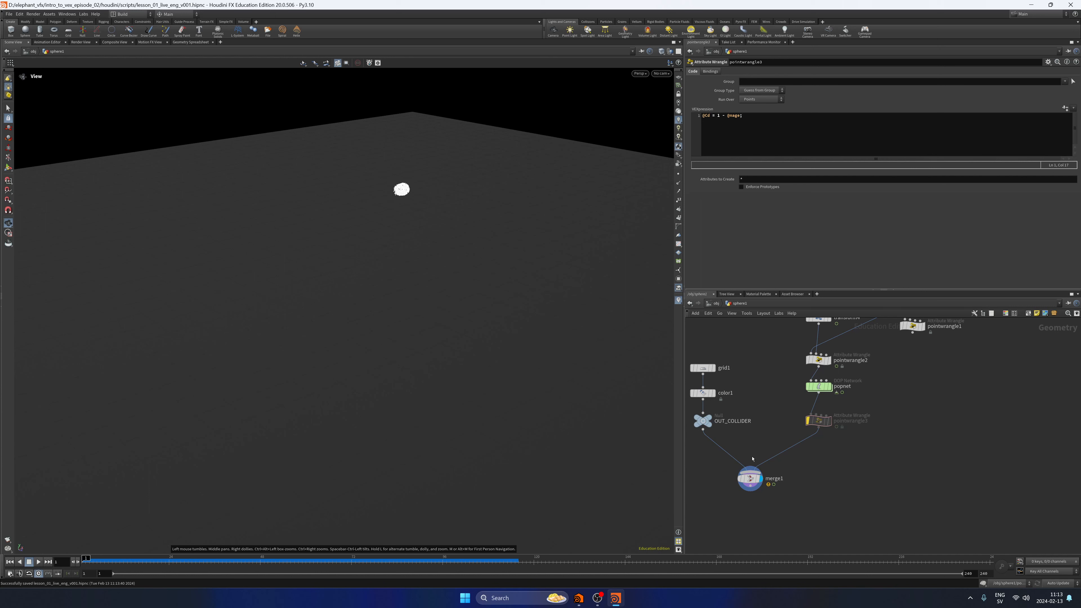
# Delete the merge1 node that joins OUT_COLLIDER and pointwrangle3.
pyautogui.moveTo(772, 517); pyautogui.dragTo(823, 496, button='middle')
pyautogui.moveTo(804, 461); pyautogui.dragTo(757, 458)
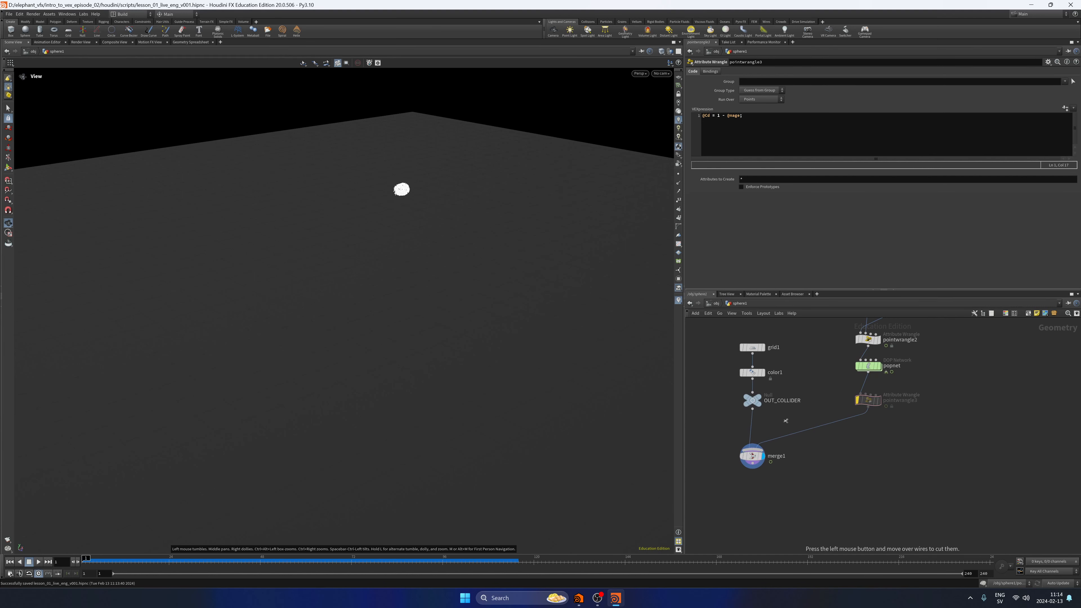
pyautogui.click(752, 455)
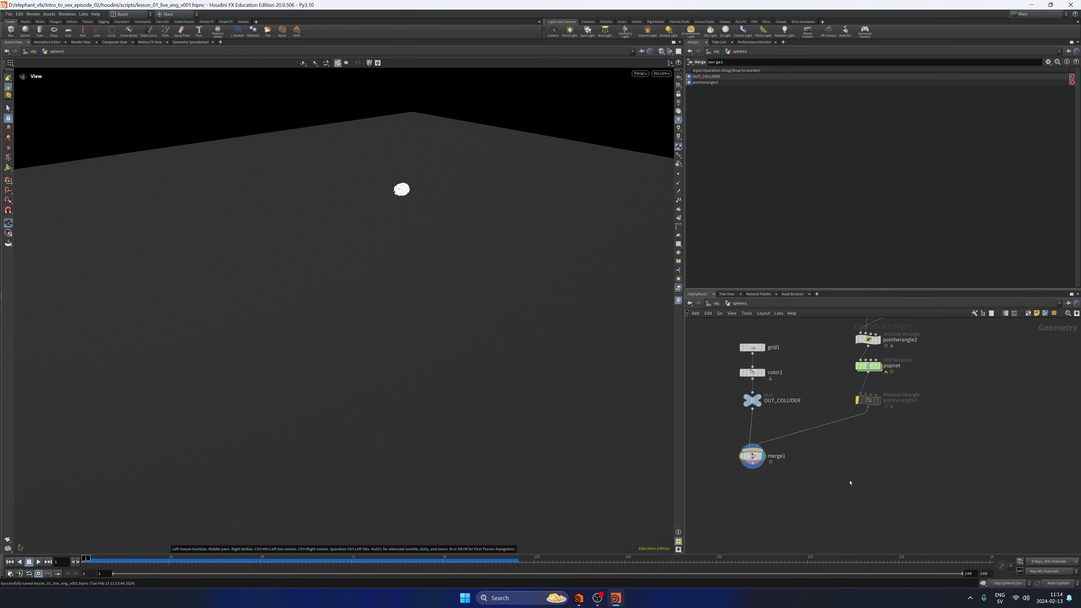
pyautogui.press('Delete')
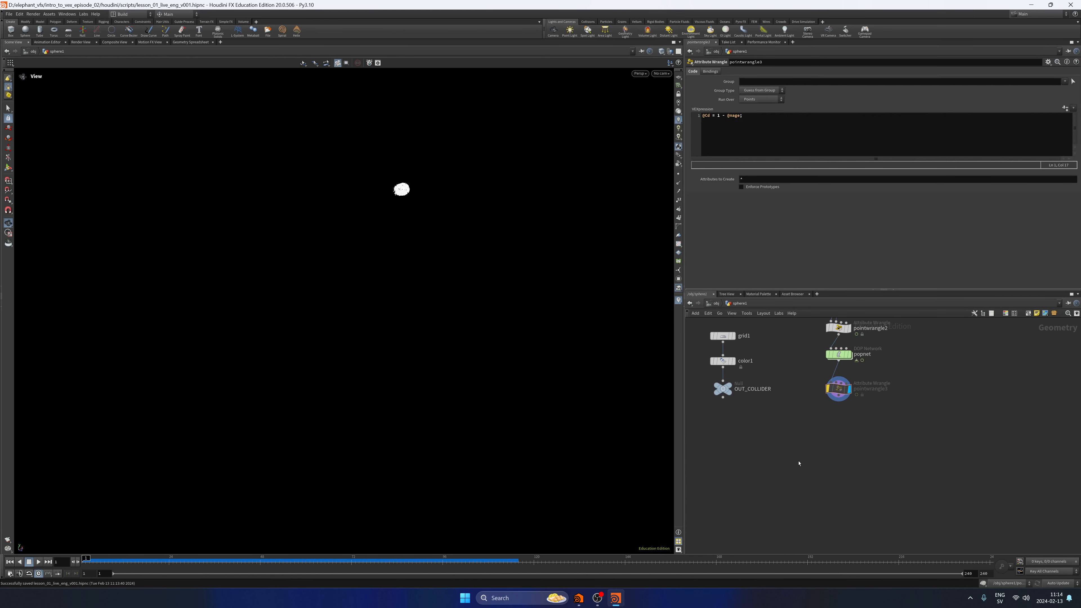
# Add a Copy to Points node and place it below pointwrangle3.
pyautogui.press('Tab')
pyautogui.write('copytopoin')
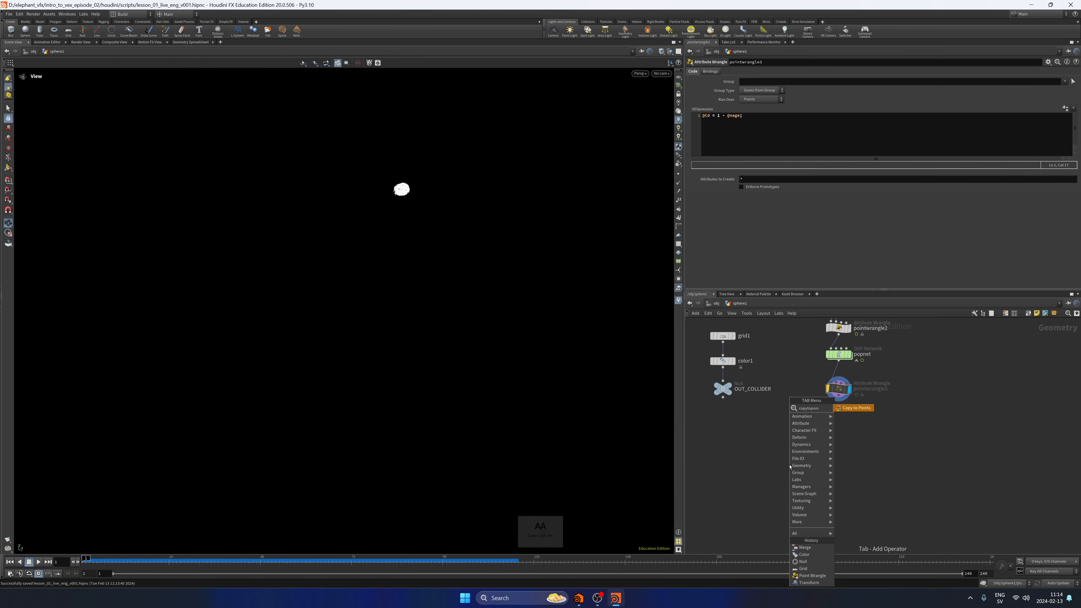
pyautogui.press('Return')
pyautogui.press('capslock')
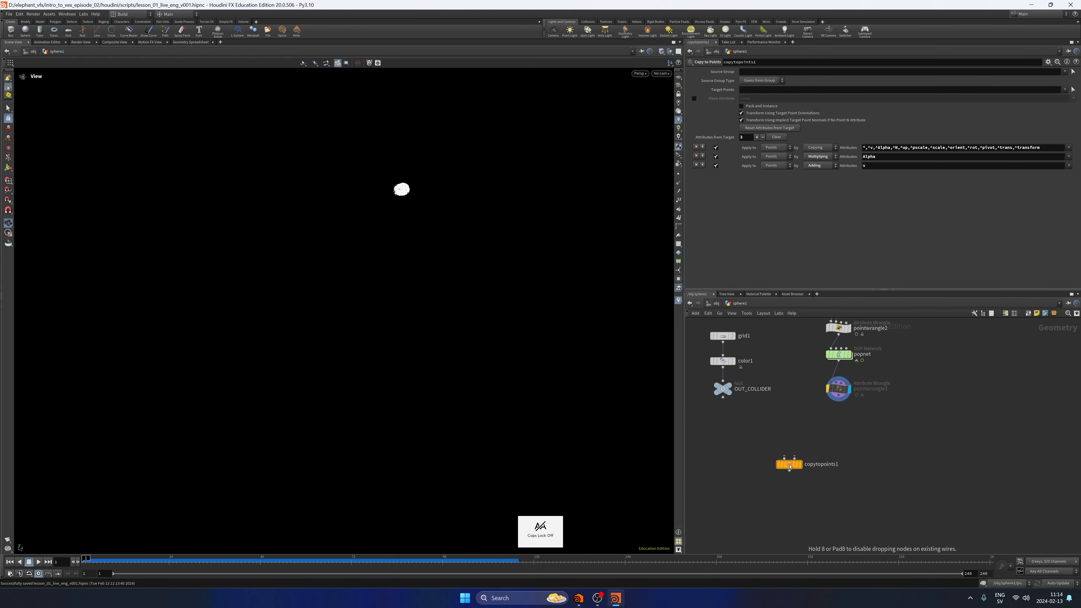
pyautogui.click(790, 467)
pyautogui.moveTo(789, 466); pyautogui.dragTo(831, 459)
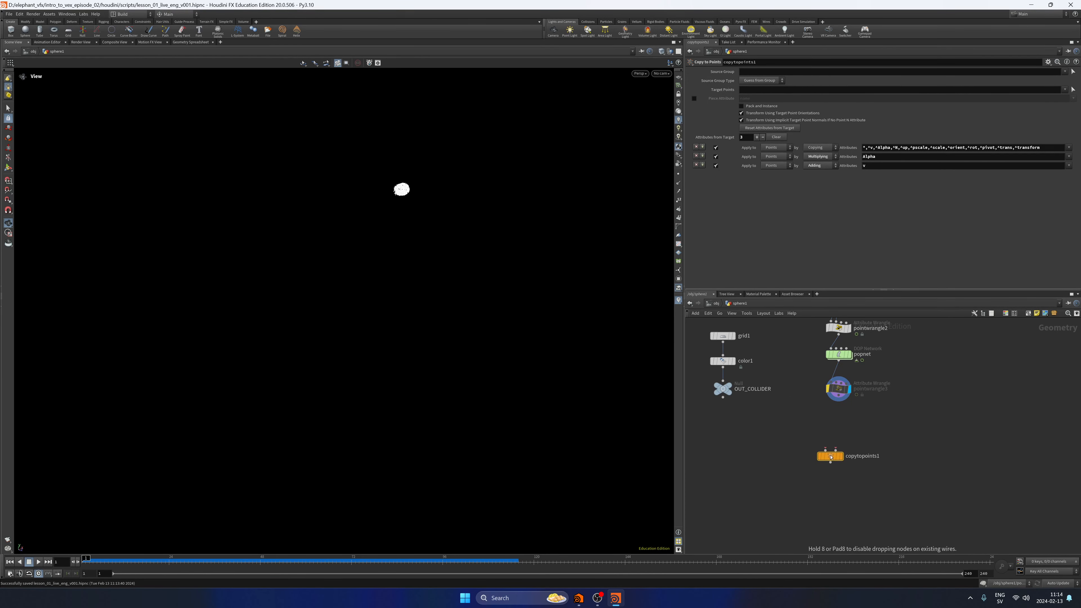
# Enable Pack and Instance on copytopoints1 and connect pointwrangle3 to its target points input.
pyautogui.click(755, 107)
pyautogui.click(838, 401)
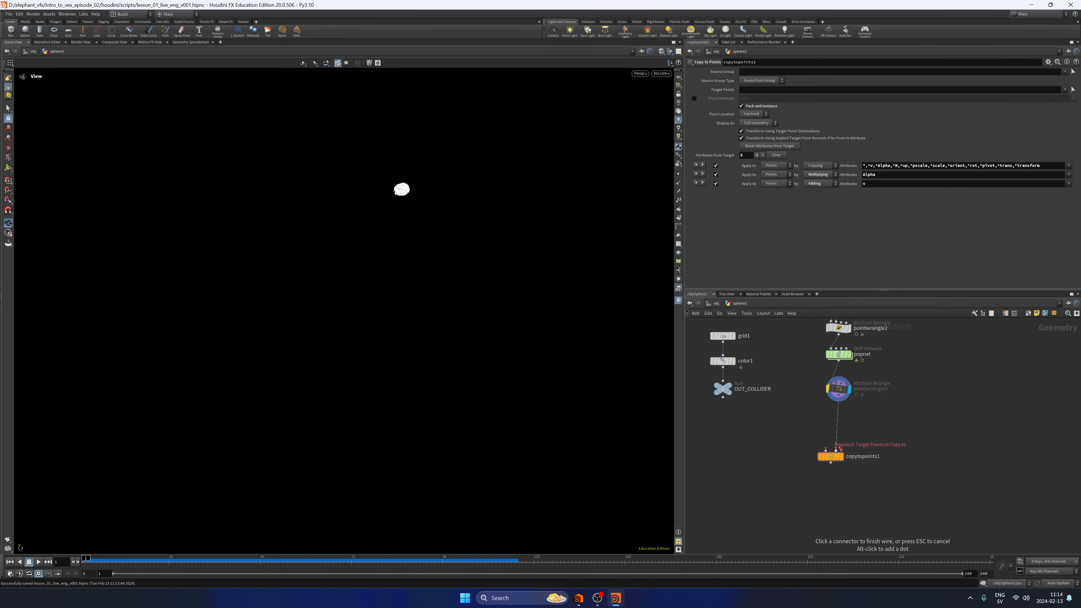
pyautogui.click(836, 450)
# Move the grid1, color1 and OUT_COLLIDER nodes together to the opposite side of the particle node chain.
pyautogui.scroll(-2, 871, 500)
pyautogui.moveTo(742, 368); pyautogui.dragTo(941, 453)
pyautogui.click(763, 389)
pyautogui.scroll(3, 762, 389)
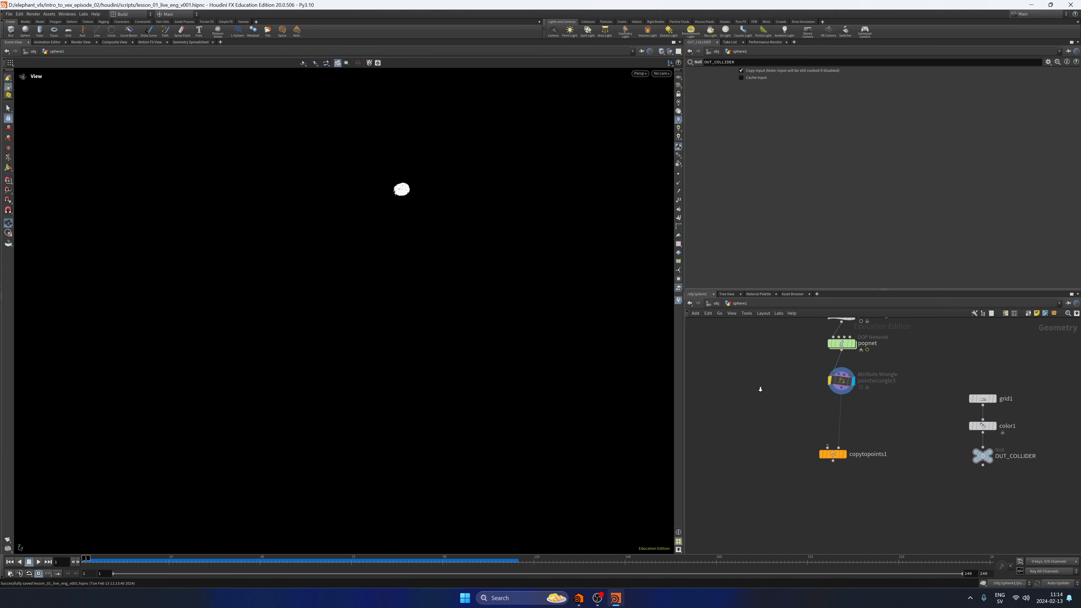
# Add a Sphere node as the source geometry of copytopoints1 and display the copied result.
pyautogui.press('Tab')
pyautogui.write('sphere')
pyautogui.press('Return')
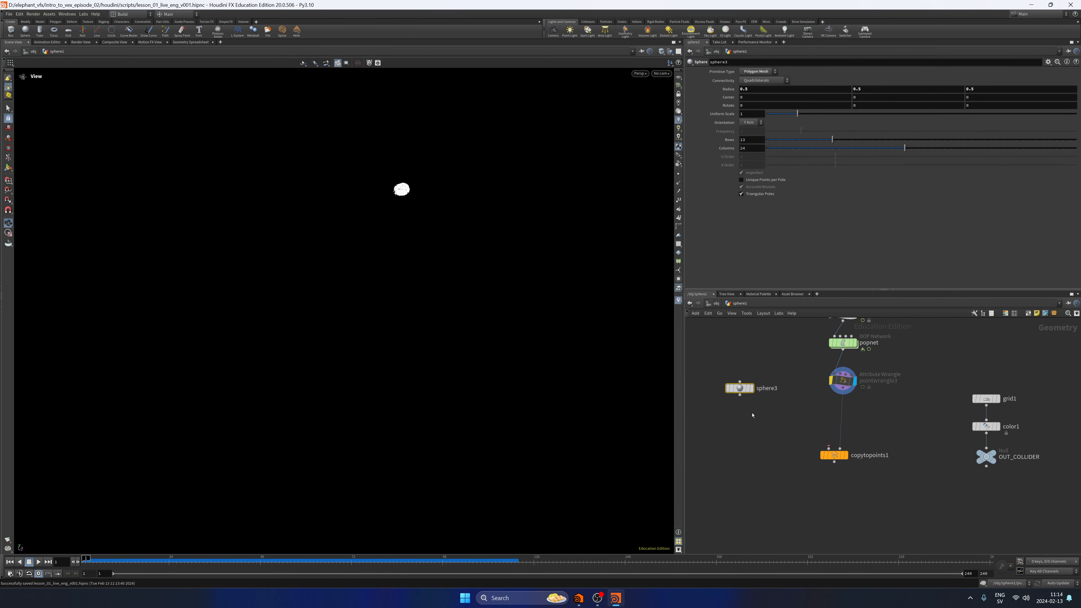
pyautogui.moveTo(740, 396); pyautogui.dragTo(829, 447)
pyautogui.click(845, 454)
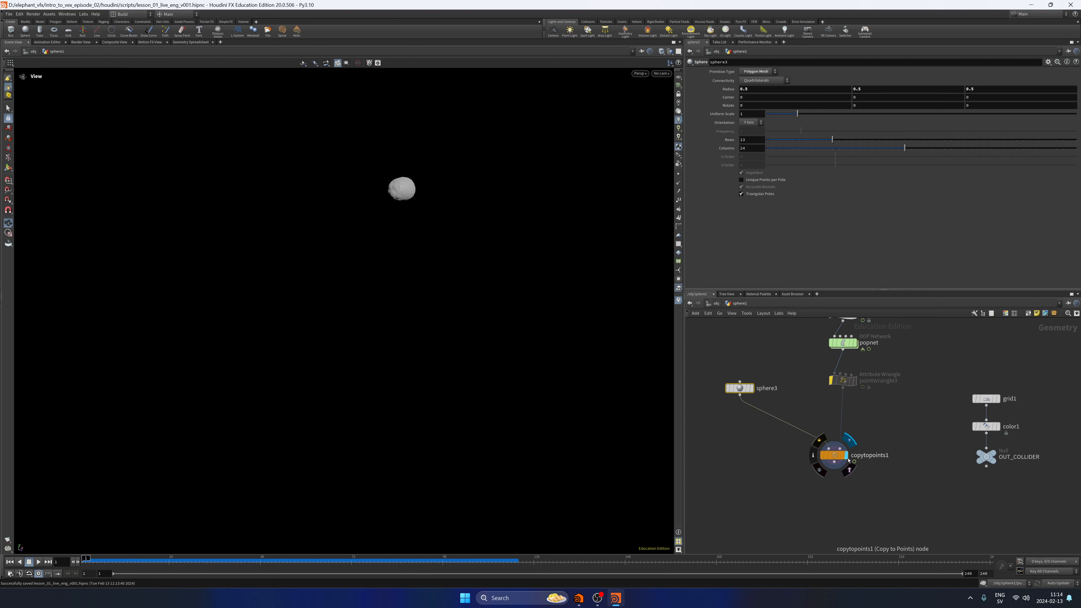
pyautogui.moveTo(792, 502); pyautogui.dragTo(893, 439)
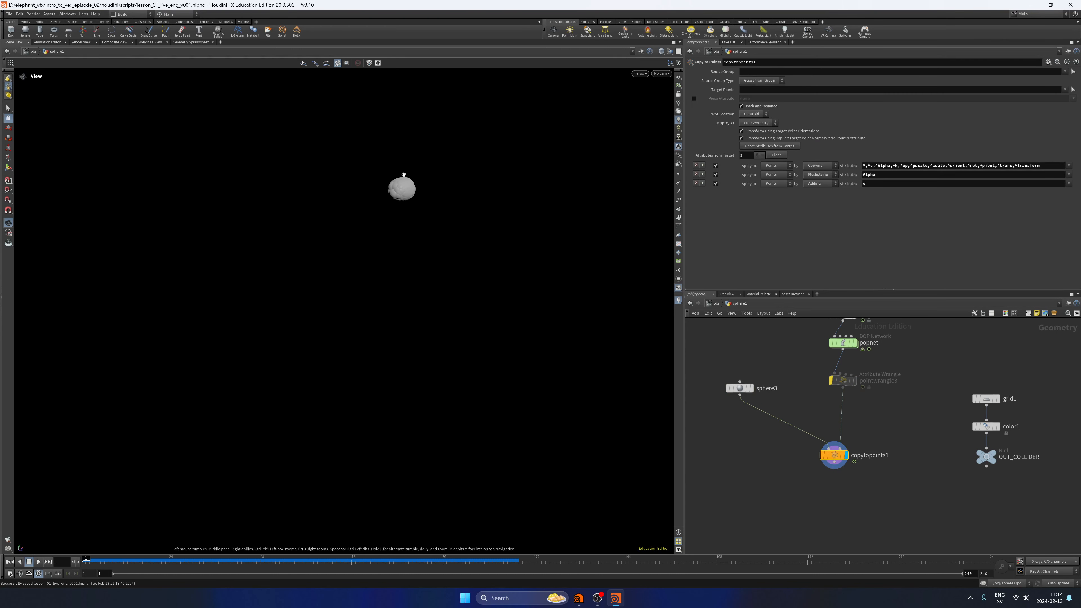
pyautogui.moveTo(744, 390); pyautogui.dragTo(749, 408)
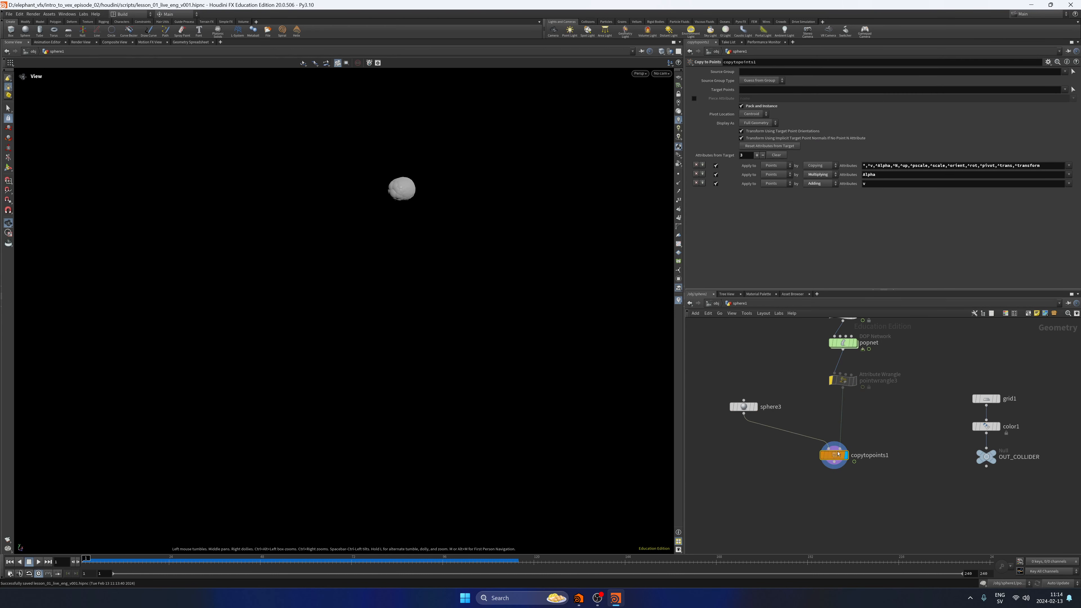
# Play the simulation to preview the spheres copied onto the particles, and stop it.
pyautogui.click(861, 383)
pyautogui.click(768, 388)
pyautogui.click(39, 562)
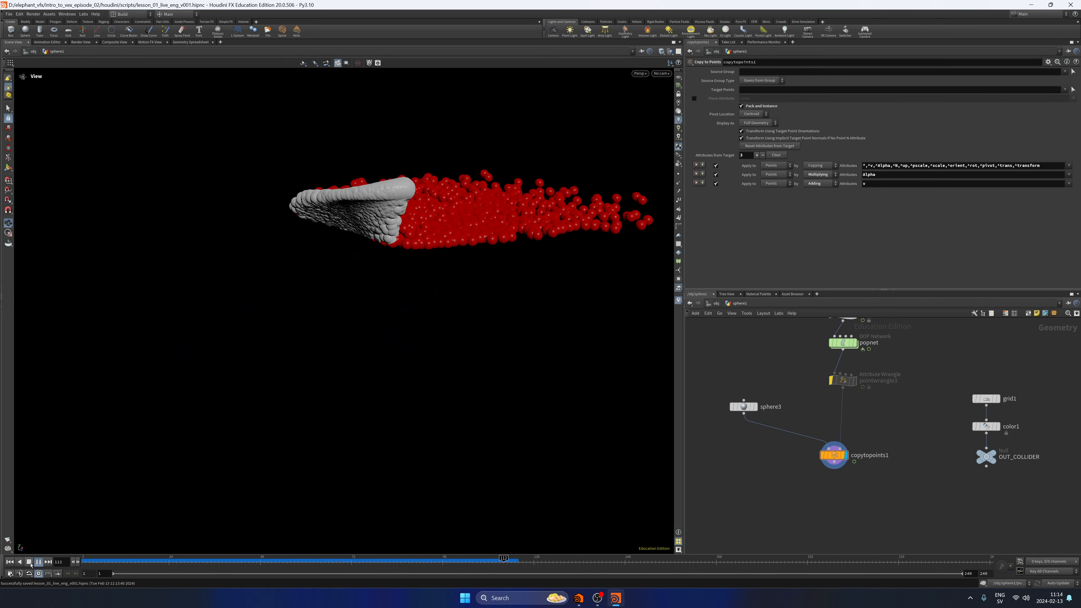
pyautogui.click(30, 563)
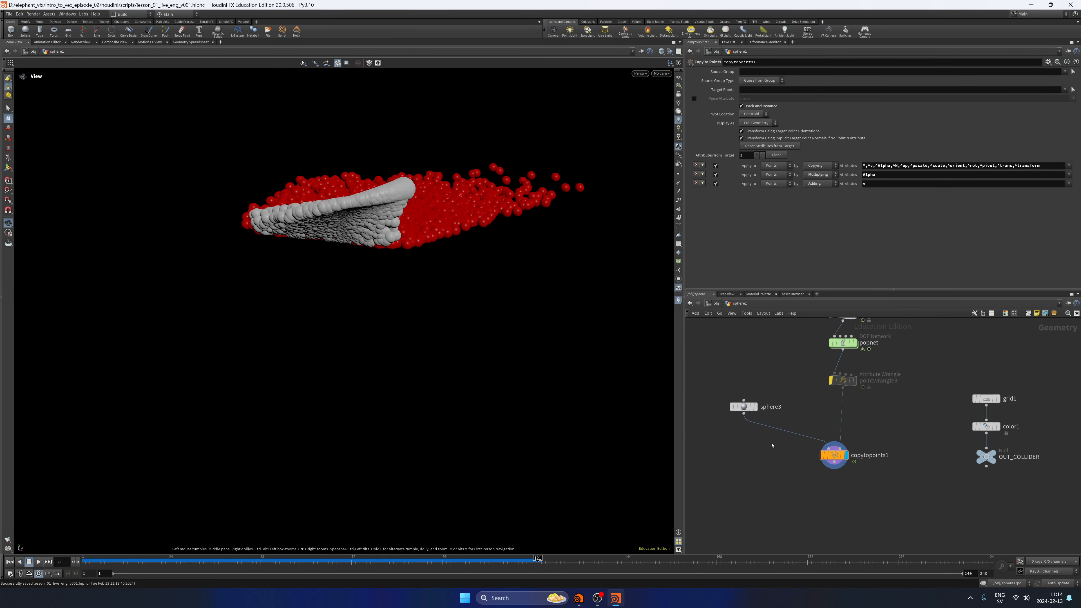
# Set sphere3's uniform scale to 0.1 and play the simulation from the first frame.
pyautogui.click(743, 407)
pyautogui.click(752, 114)
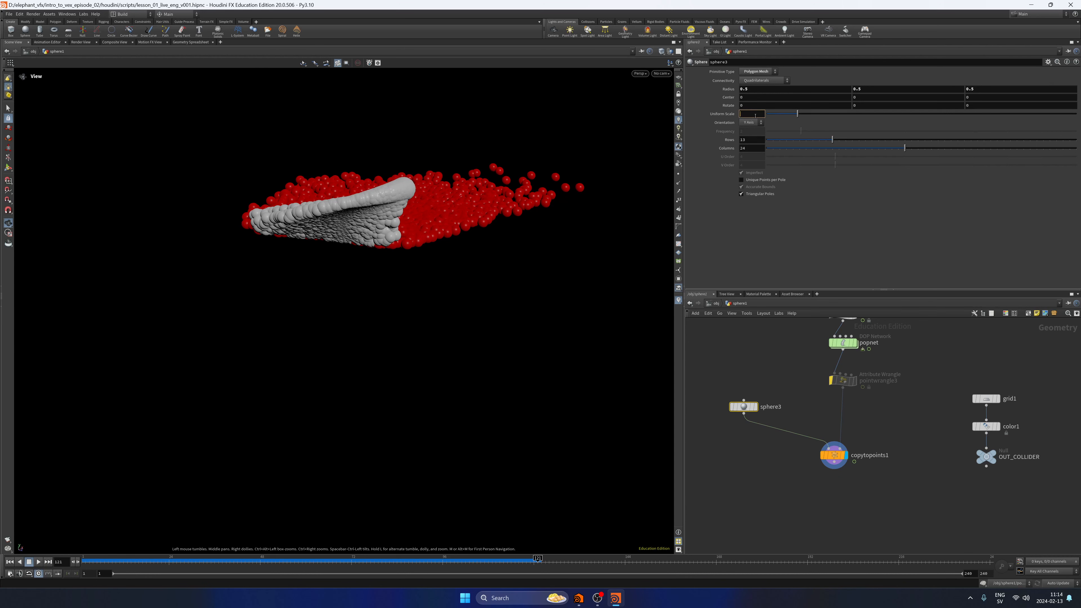
pyautogui.write('0.1')
pyautogui.press('Return')
pyautogui.moveTo(531, 303); pyautogui.dragTo(418, 325)
pyautogui.moveTo(99, 560); pyautogui.dragTo(83, 560)
pyautogui.click(39, 561)
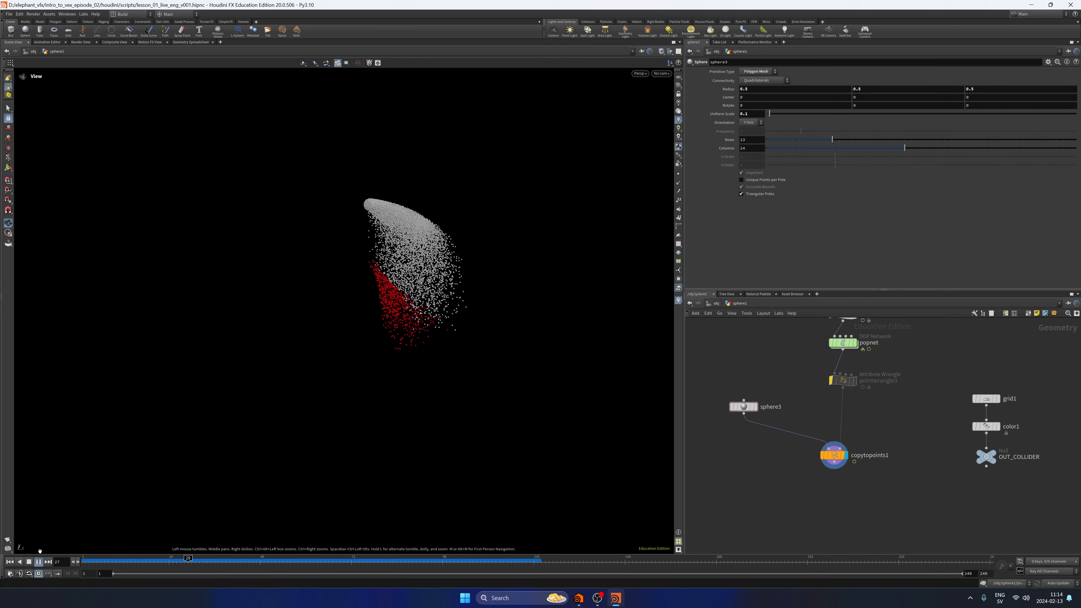
# Inspect the copytopoints1 node during playback, stop and return to the first frame, and save the scene.
pyautogui.moveTo(802, 443); pyautogui.dragTo(868, 499)
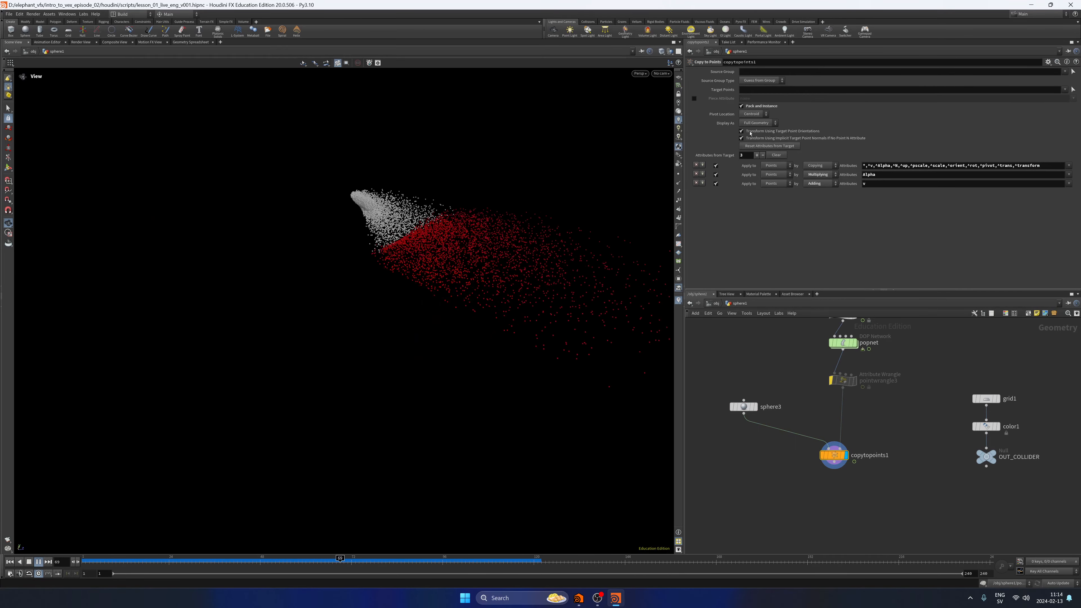
pyautogui.middleClick(838, 451)
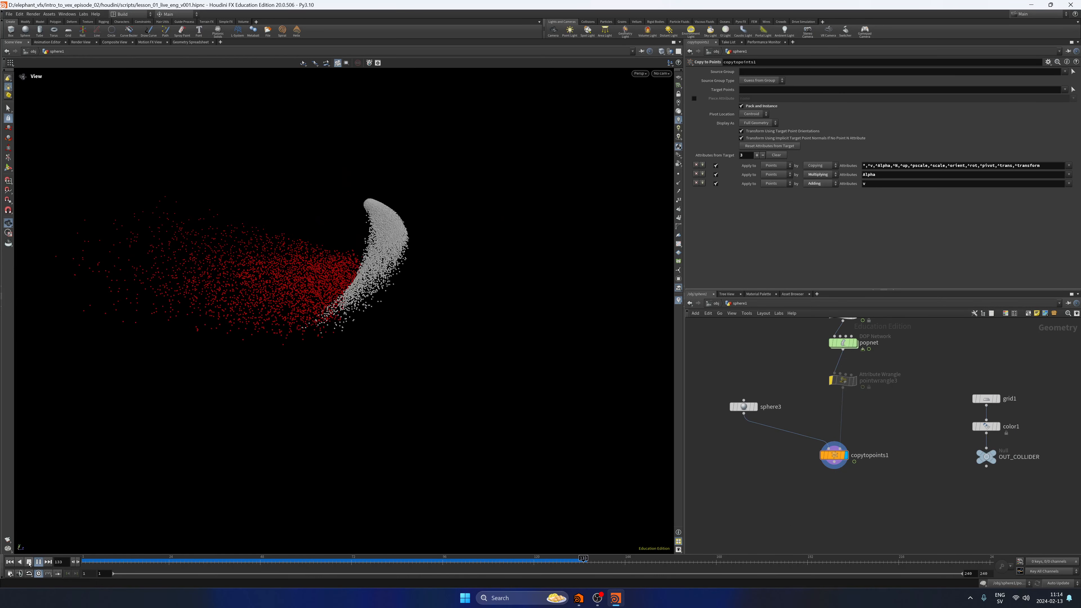
pyautogui.click(29, 562)
pyautogui.click(10, 562)
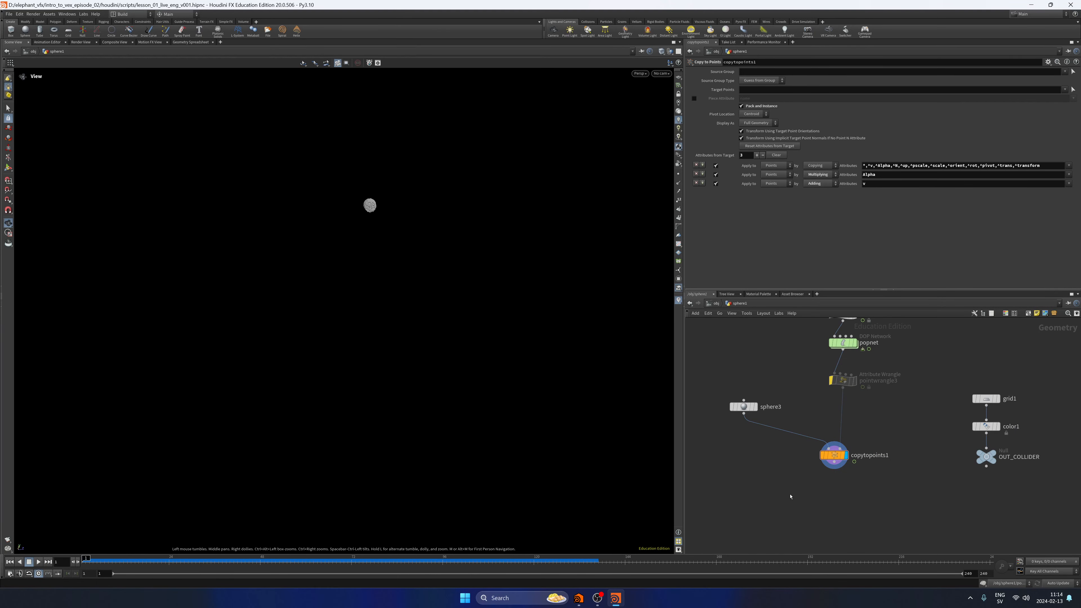
pyautogui.hotkey('ctrl', 's')
pyautogui.moveTo(803, 502)
pyautogui.mouseDown(button='middle')
pyautogui.moveTo(803, 487)
pyautogui.moveTo(784, 483)
pyautogui.moveTo(795, 487)
pyautogui.mouseUp(button='middle')
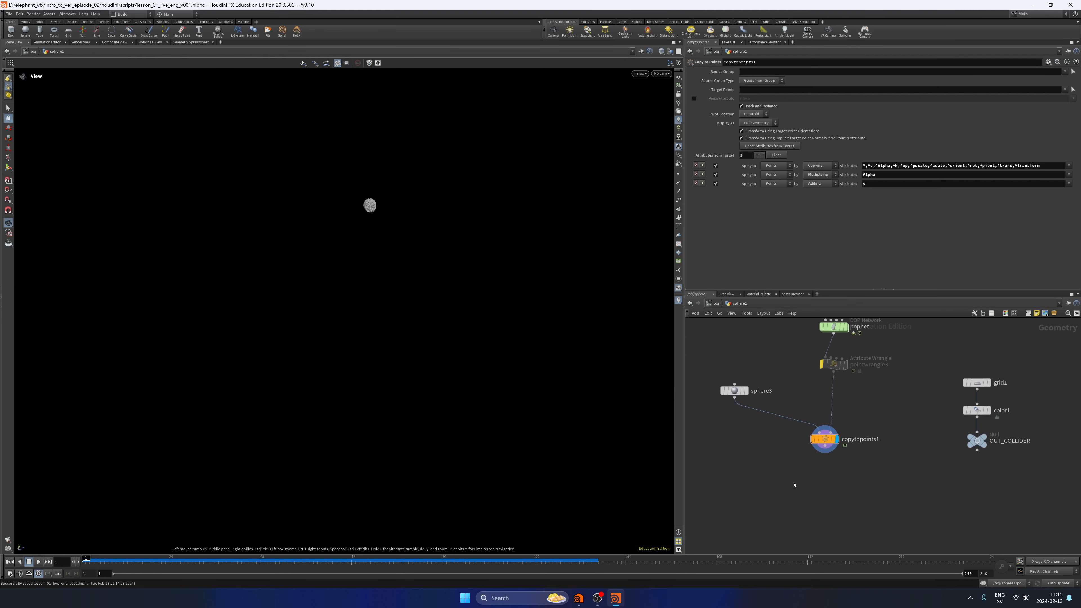
# Reset sphere3's uniform scale to its default of 1 and play the simulation.
pyautogui.click(734, 390)
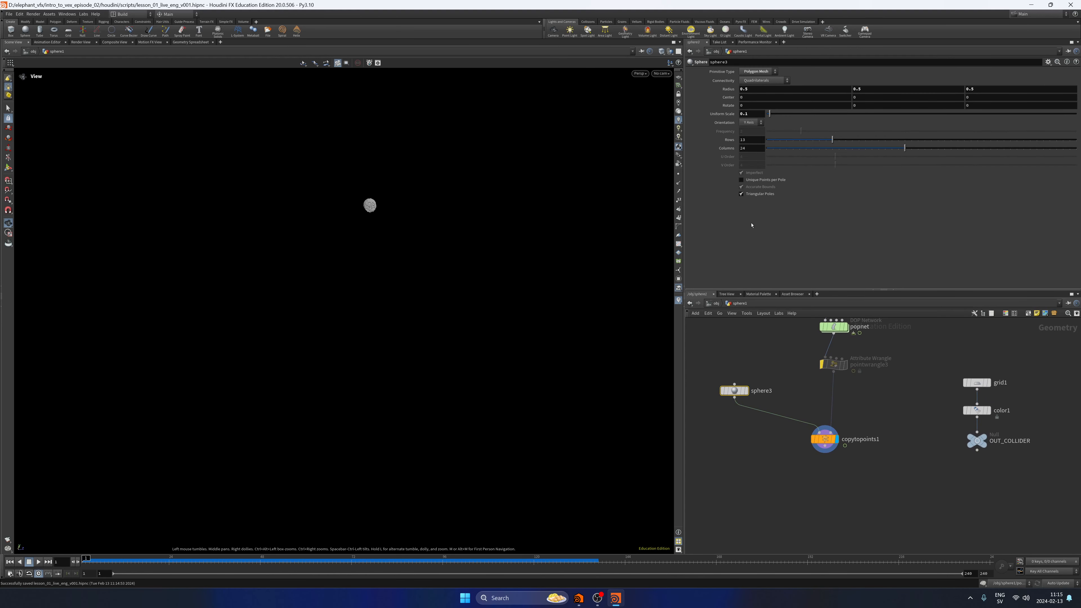
pyautogui.keyDown('ctrl'); pyautogui.middleClick(727, 114); pyautogui.keyUp('ctrl')
pyautogui.moveTo(746, 474); pyautogui.dragTo(750, 514)
pyautogui.click(40, 561)
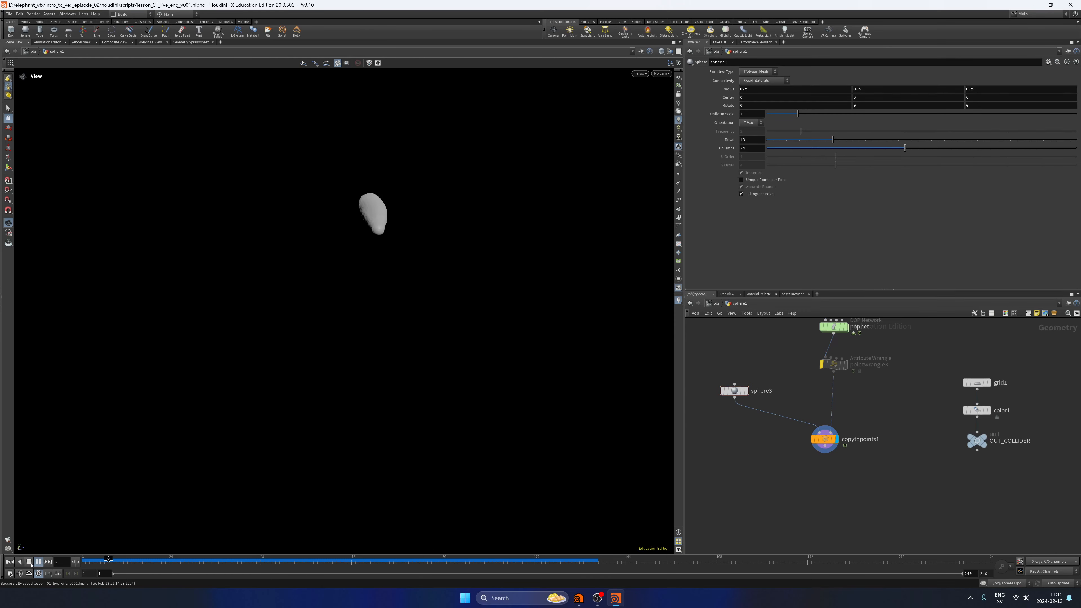
# Try a uniform scale of 0.3 on sphere3, return to the first frame and restore the default scale.
pyautogui.moveTo(797, 114); pyautogui.dragTo(775, 114)
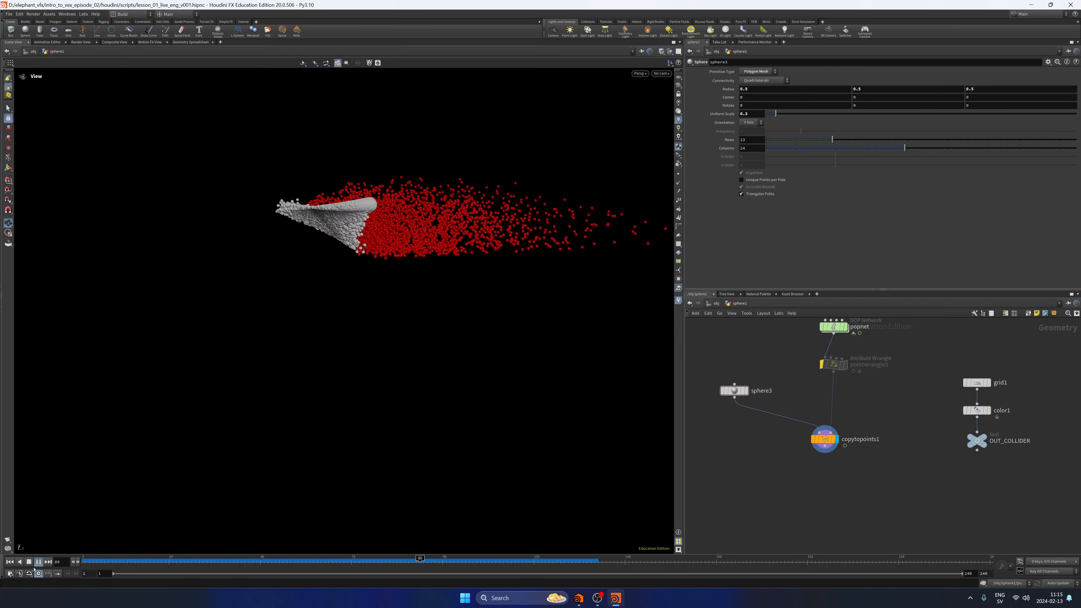
pyautogui.click(10, 562)
pyautogui.keyDown('ctrl'); pyautogui.middleClick(722, 114); pyautogui.keyUp('ctrl')
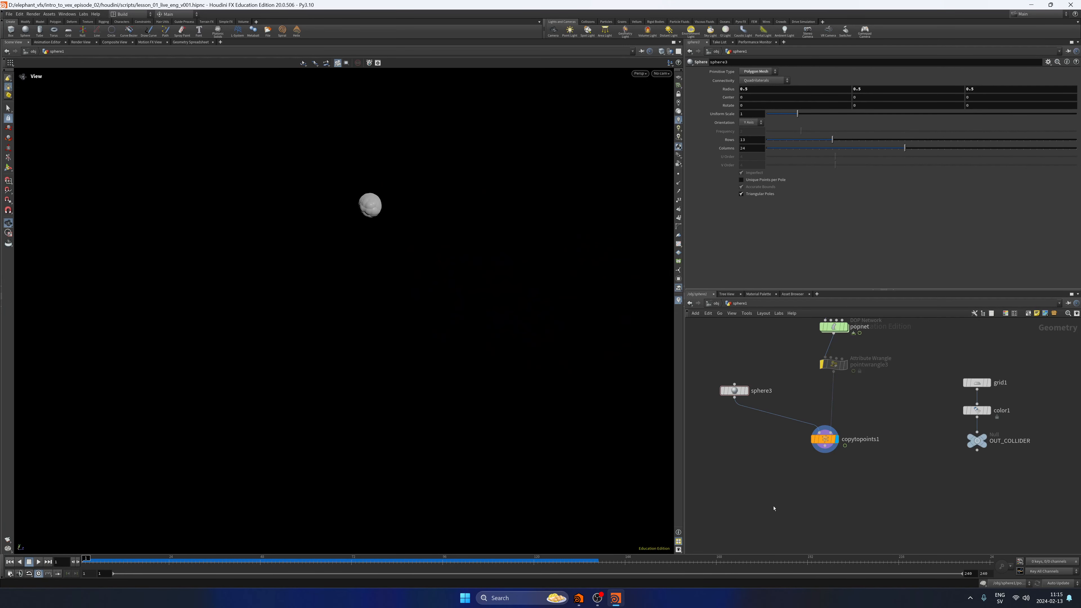
# Save the scene and move sphere3 and copytopoints1 lower to make room below pointwrangle3.
pyautogui.hotkey('ctrl', 's')
pyautogui.moveTo(734, 390); pyautogui.dragTo(842, 484)
pyautogui.moveTo(826, 441); pyautogui.dragTo(827, 472)
pyautogui.click(827, 471)
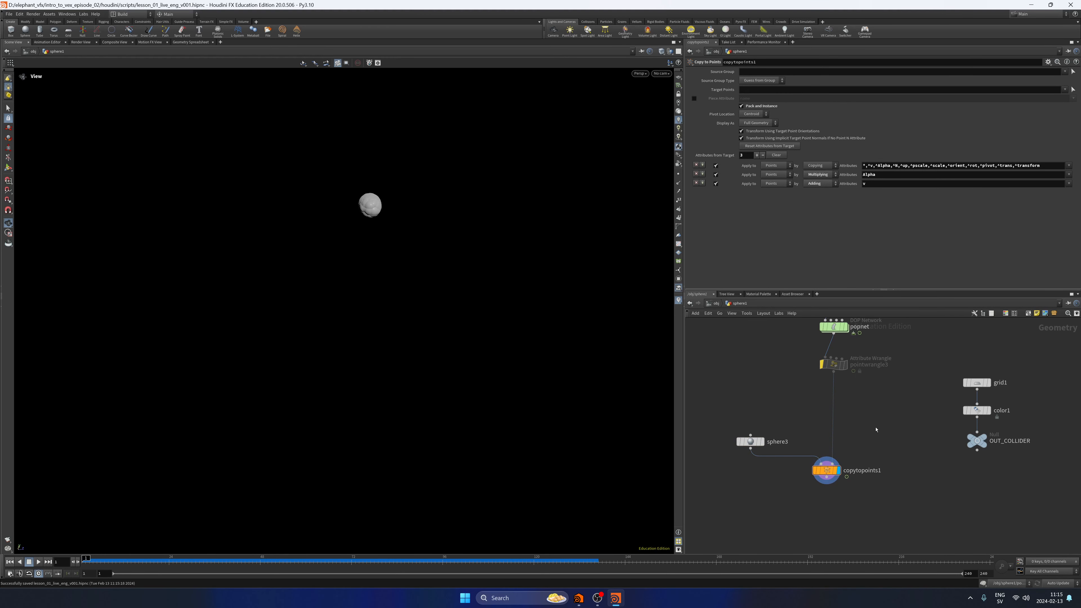
# Insert an Attribute Wrangle running over points between pointwrangle3 and copytopoints1.
pyautogui.moveTo(891, 429); pyautogui.dragTo(879, 452, button='middle')
pyautogui.scroll(1, 875, 439)
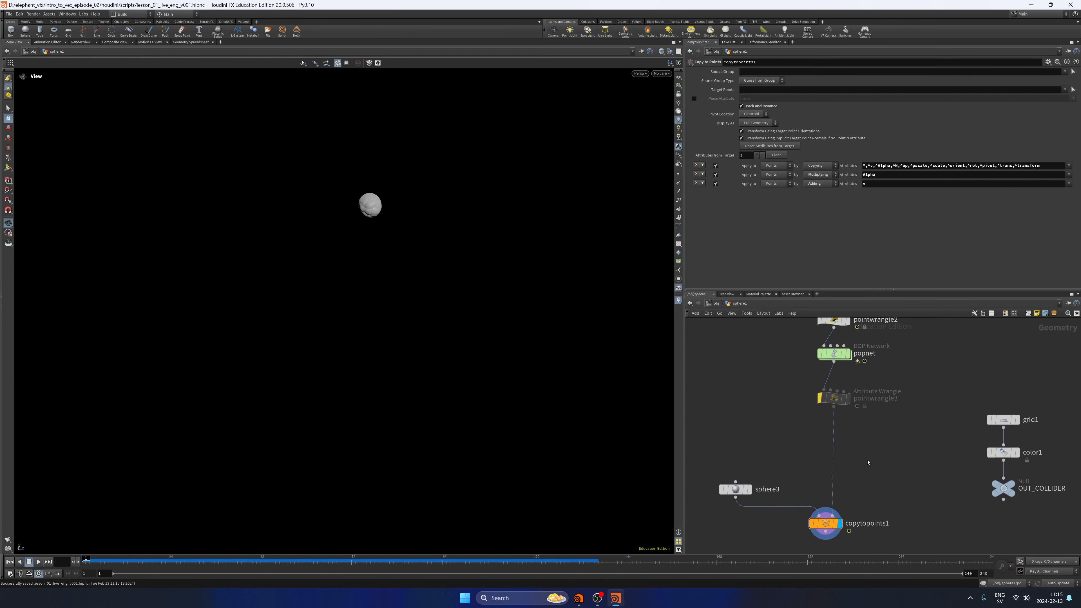
pyautogui.press('Tab')
pyautogui.press('Escape')
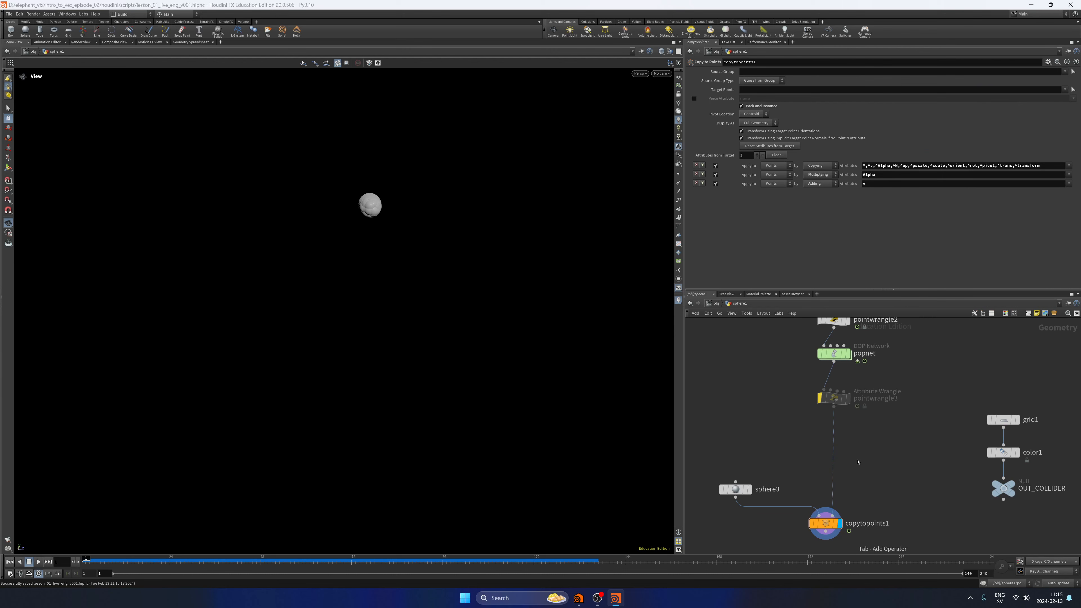
pyautogui.click(858, 462)
pyautogui.moveTo(857, 461); pyautogui.dragTo(839, 458)
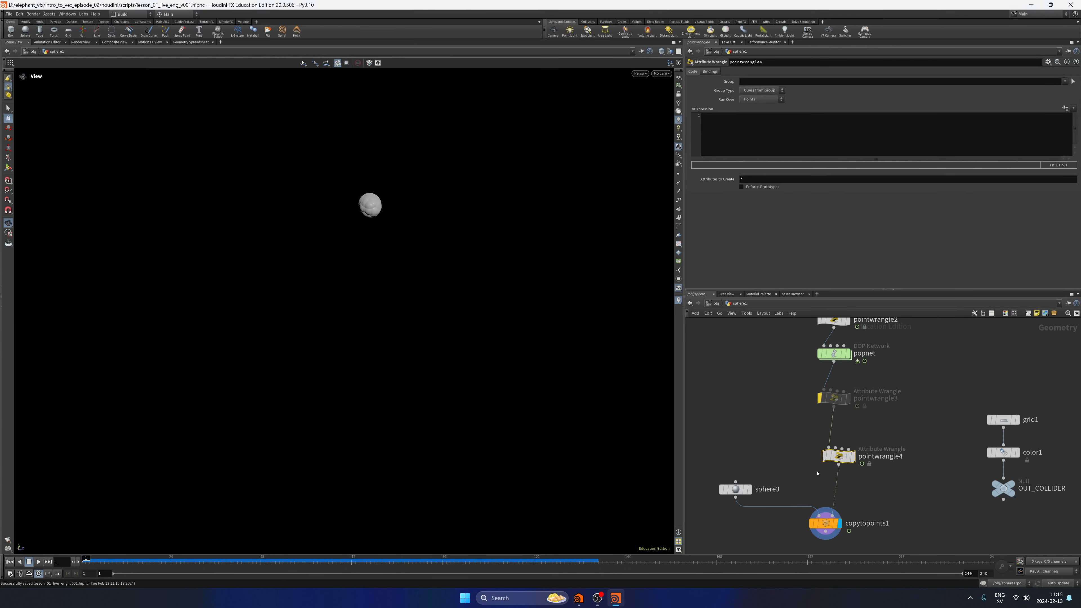
pyautogui.click(786, 146)
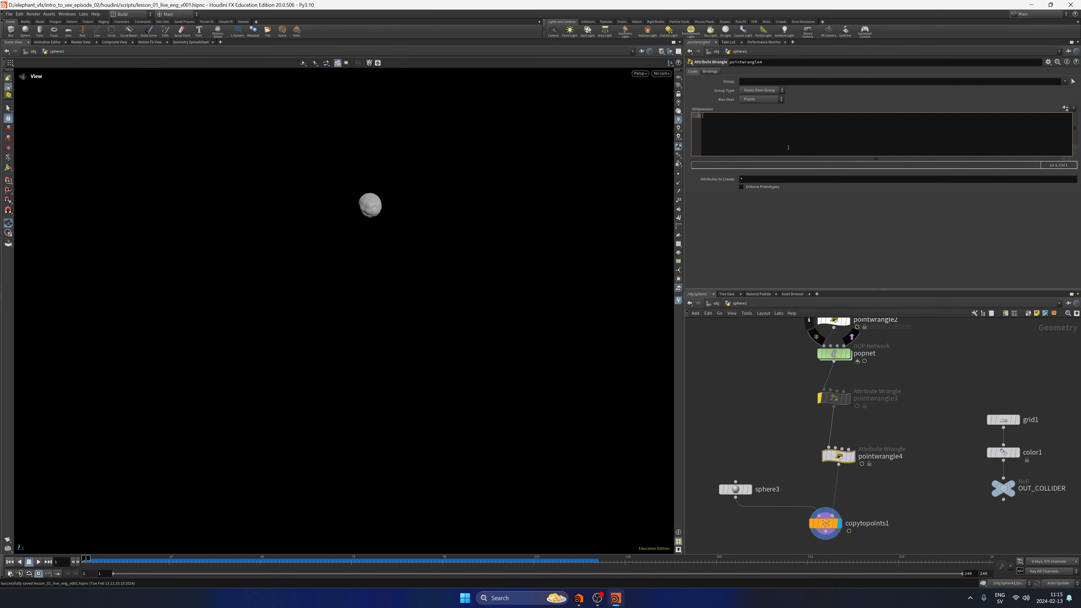
pyautogui.write('@pscale =')
pyautogui.write('fit01')
pyautogui.press('Escape')
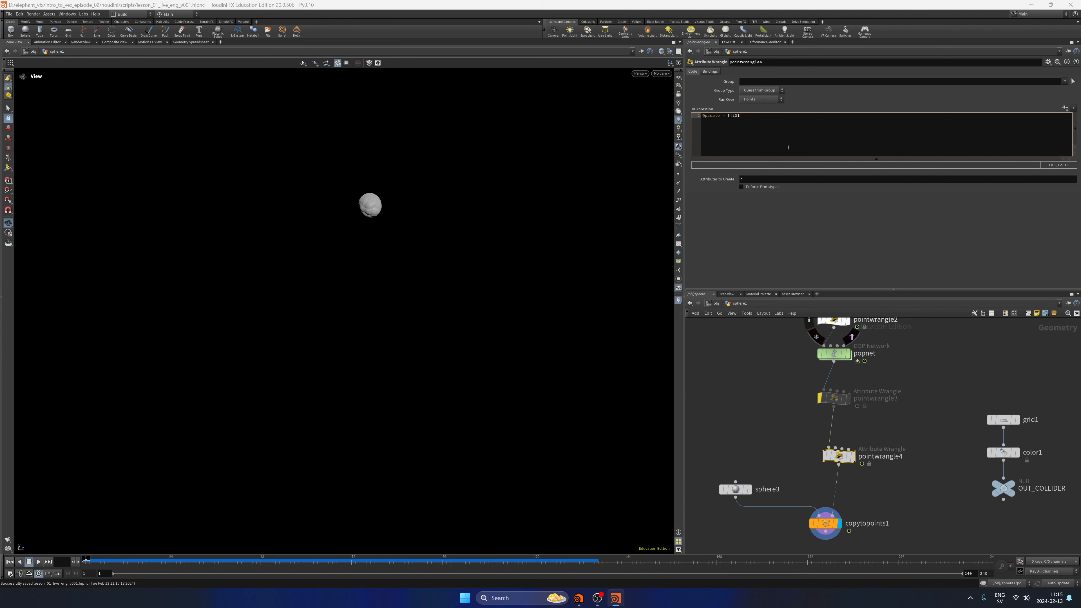
pyautogui.write('(ra')
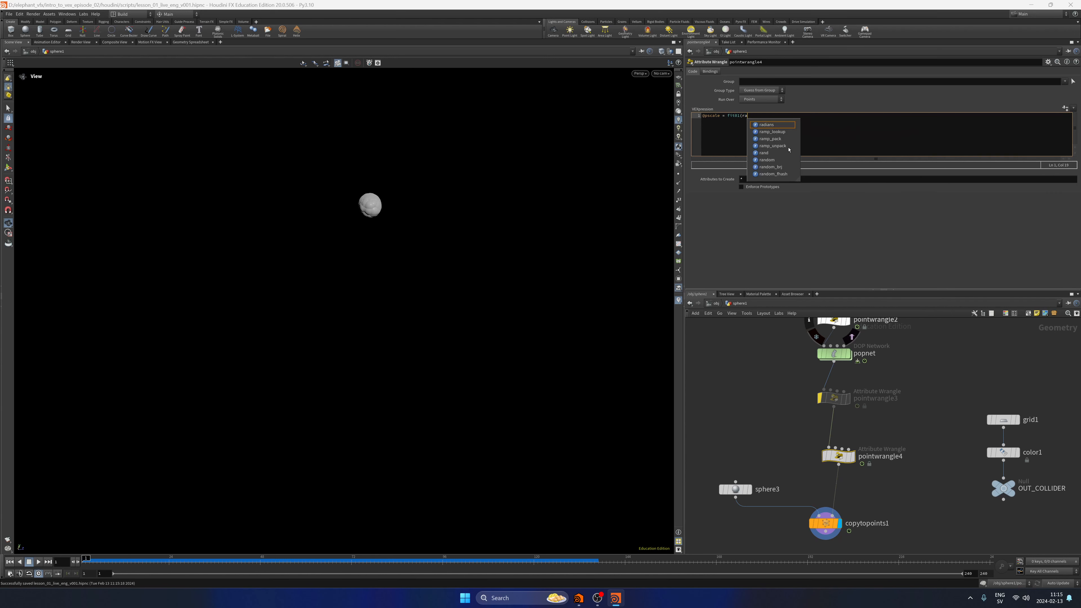
pyautogui.write('nd(@id),cjf(')
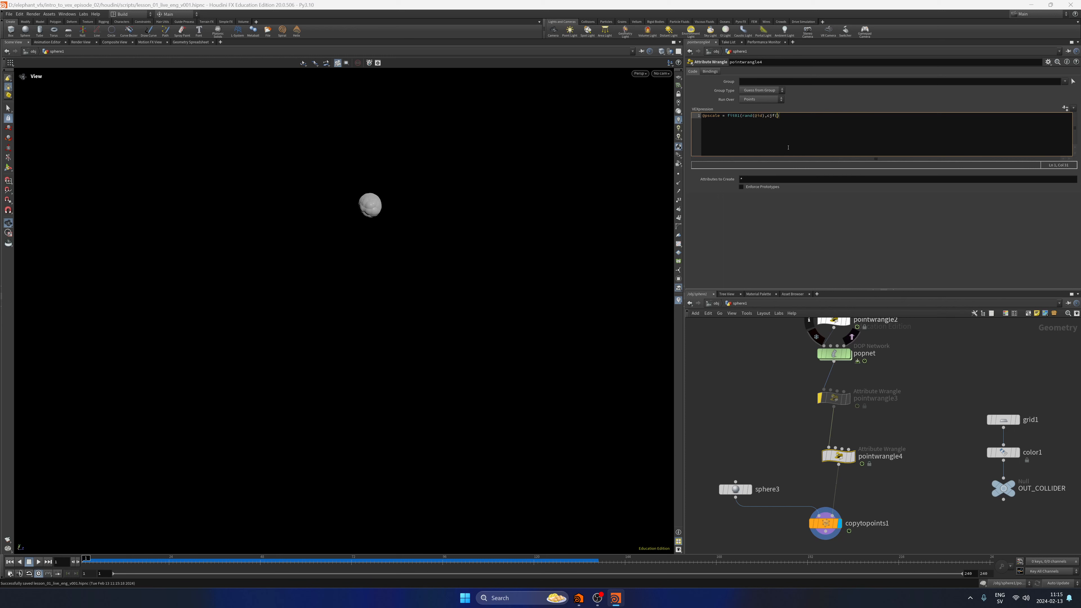
pyautogui.write('min')
pyautogui.write('chf()')
pyautogui.write('max"));')
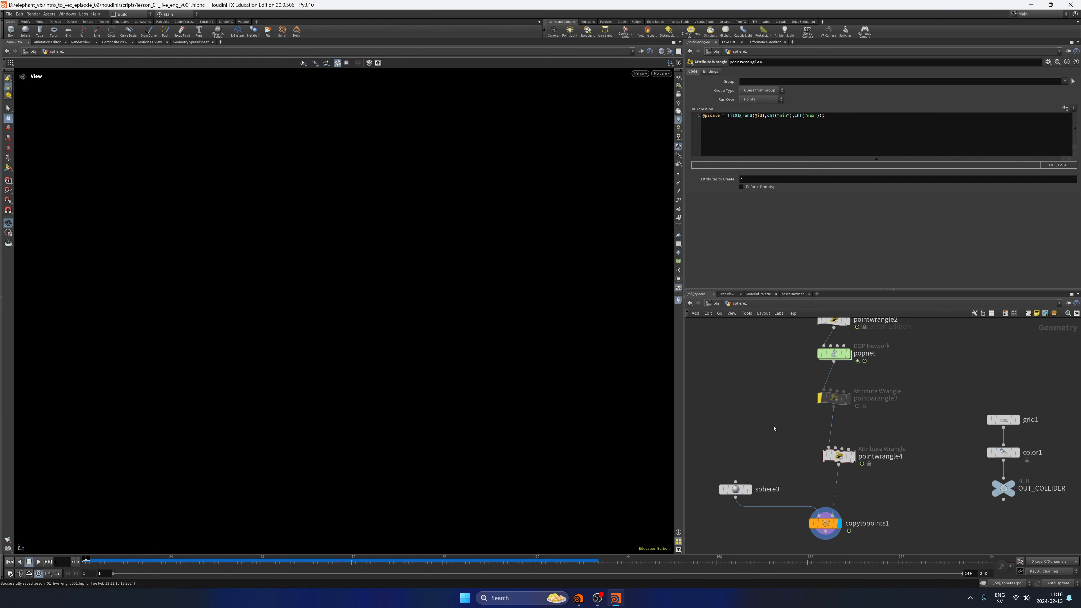
# Create the Min and Max parameters from the VEX code, set them to 0.1 and 0.4, and test the playback.
pyautogui.click(1065, 108)
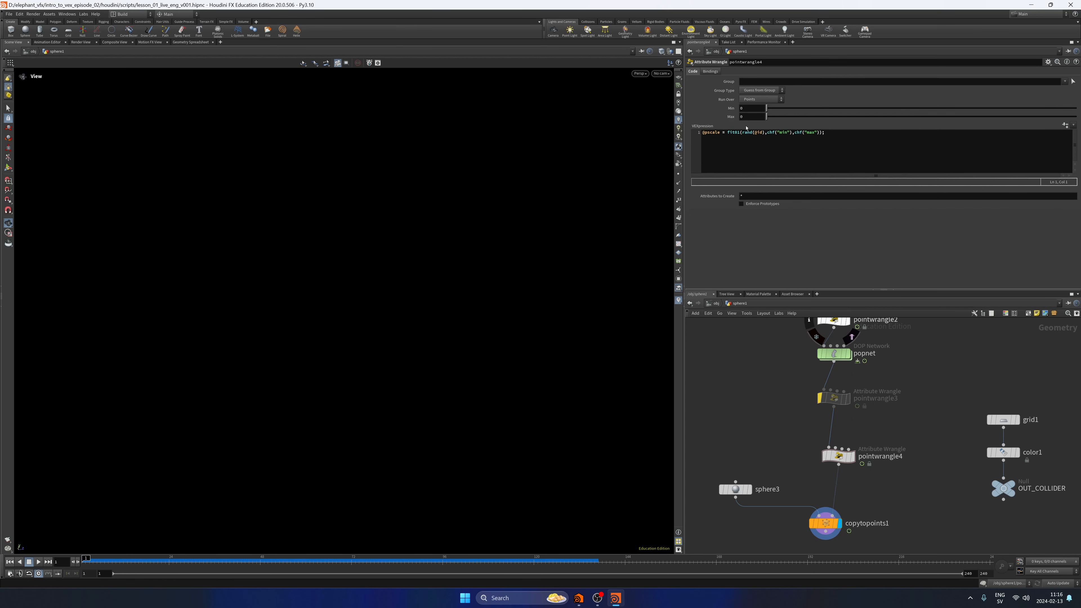
pyautogui.click(751, 108)
pyautogui.write('0.1')
pyautogui.click(758, 116)
pyautogui.write('.4')
pyautogui.press('Return')
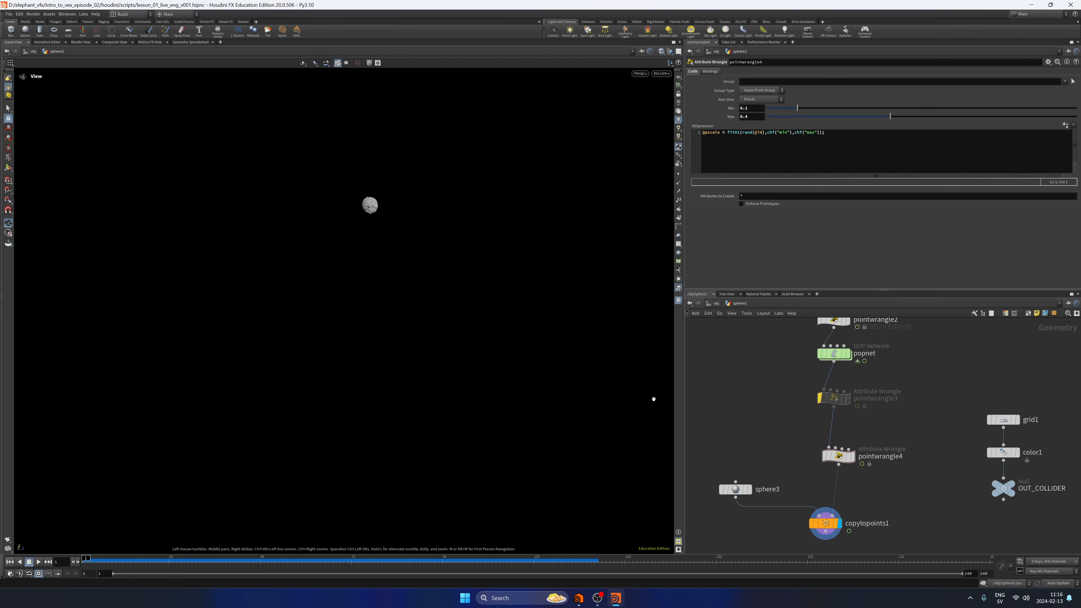
pyautogui.click(38, 561)
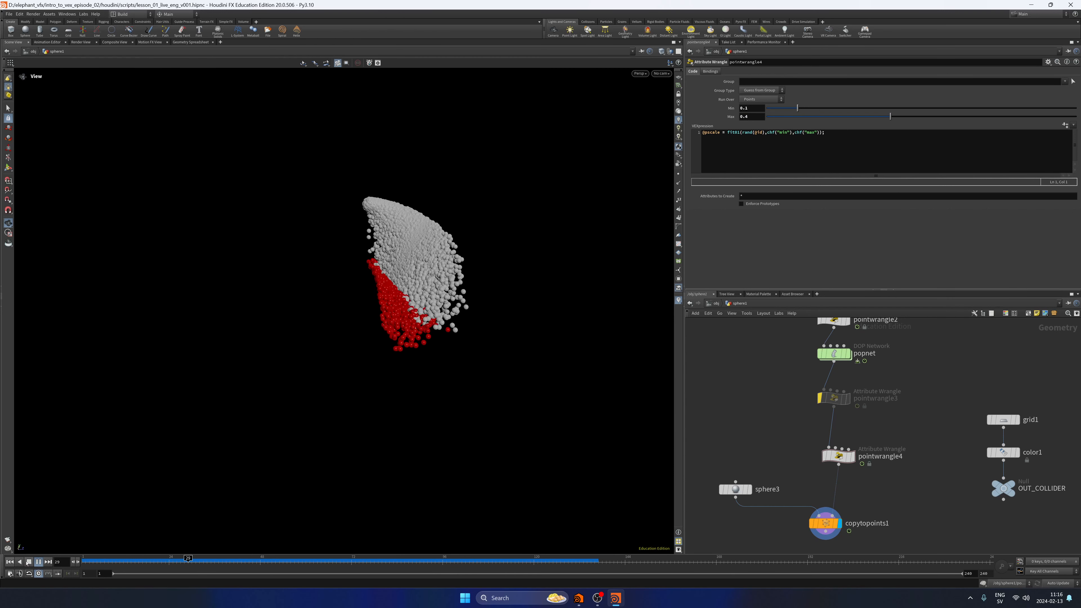
pyautogui.click(31, 563)
# Set pointwrangle4's Min to 0.05 and Max to 0.1.
pyautogui.click(754, 116)
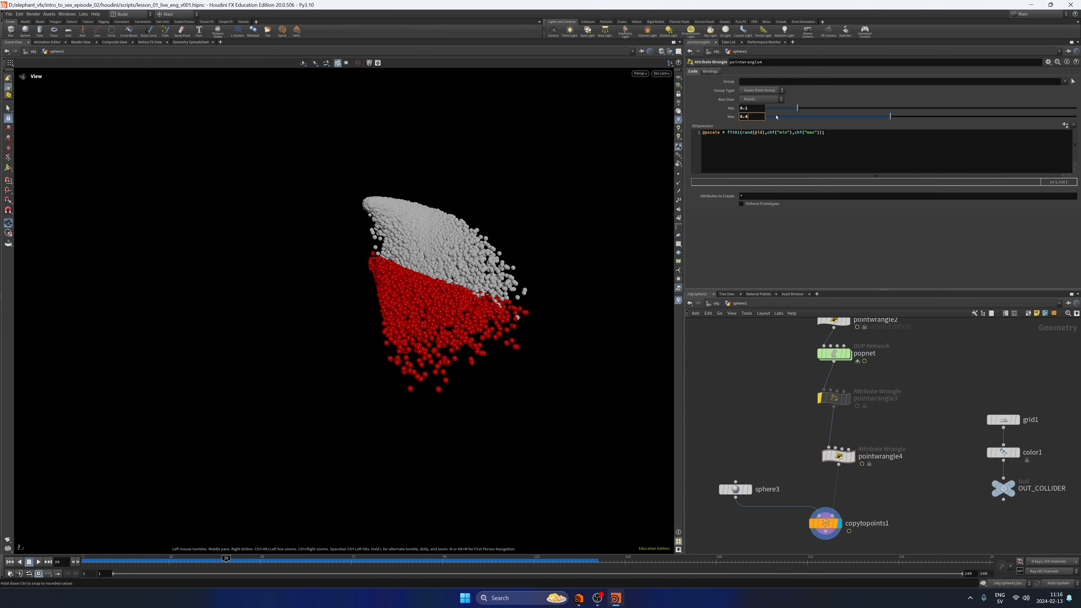
pyautogui.hotkey('shift', 'Tab')
pyautogui.press('Right')
pyautogui.write('05')
pyautogui.press('Return')
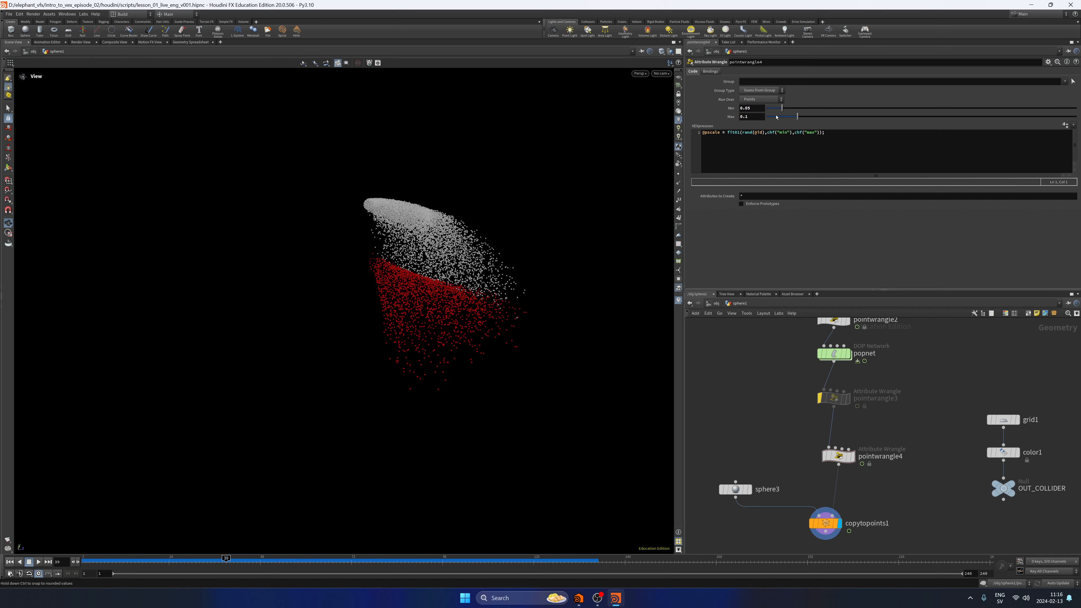
# Examine the varied sphere sizes up close and replay the simulation from the first frame.
pyautogui.scroll(5, 490, 302)
pyautogui.moveTo(489, 302); pyautogui.dragTo(606, 268)
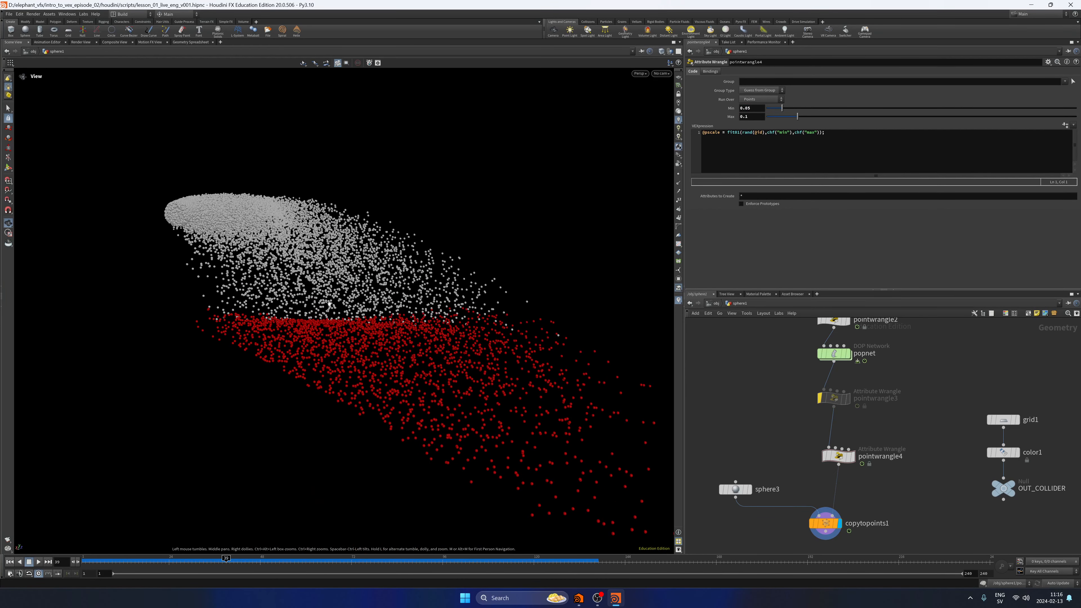
pyautogui.moveTo(404, 357); pyautogui.dragTo(150, 491)
pyautogui.click(10, 562)
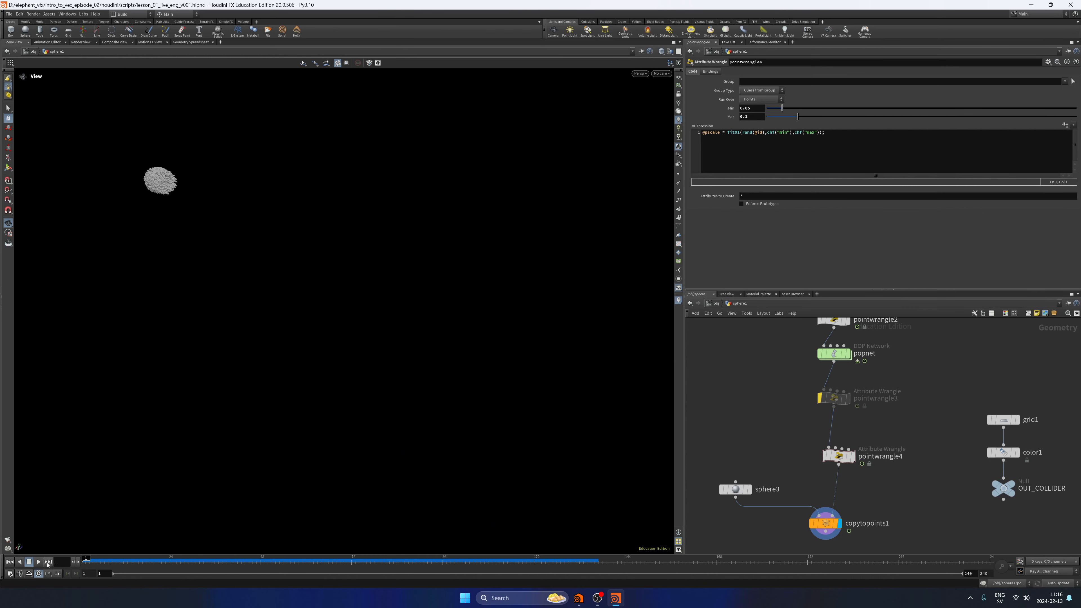
pyautogui.click(38, 561)
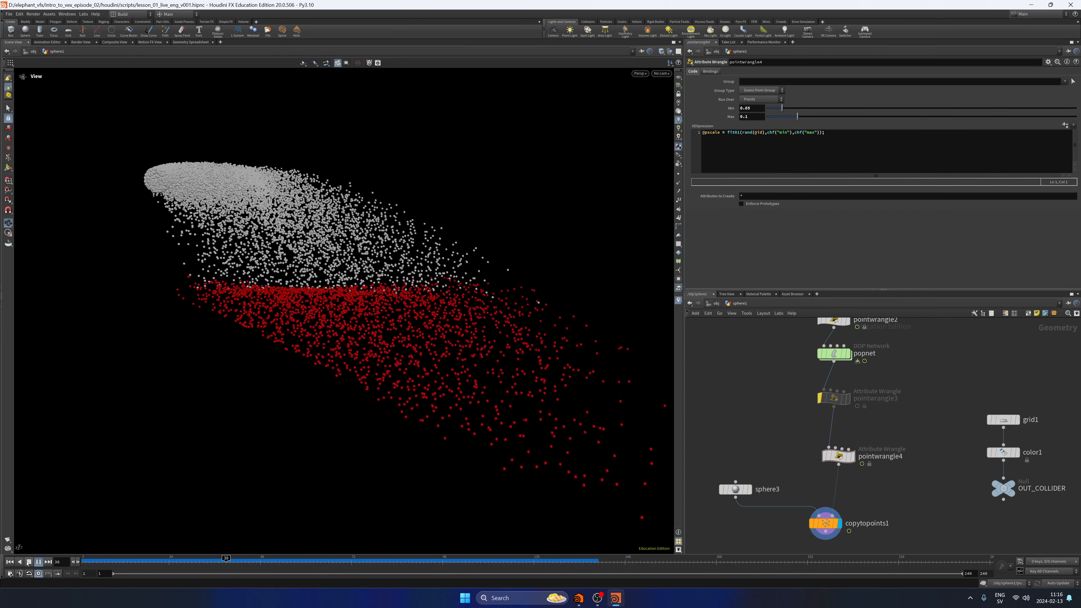
# Try a lower Min value on pointwrangle4, undo it, and toggle the node's bypass on and off.
pyautogui.moveTo(782, 108); pyautogui.dragTo(778, 111)
pyautogui.hotkey('ctrl', 'z')
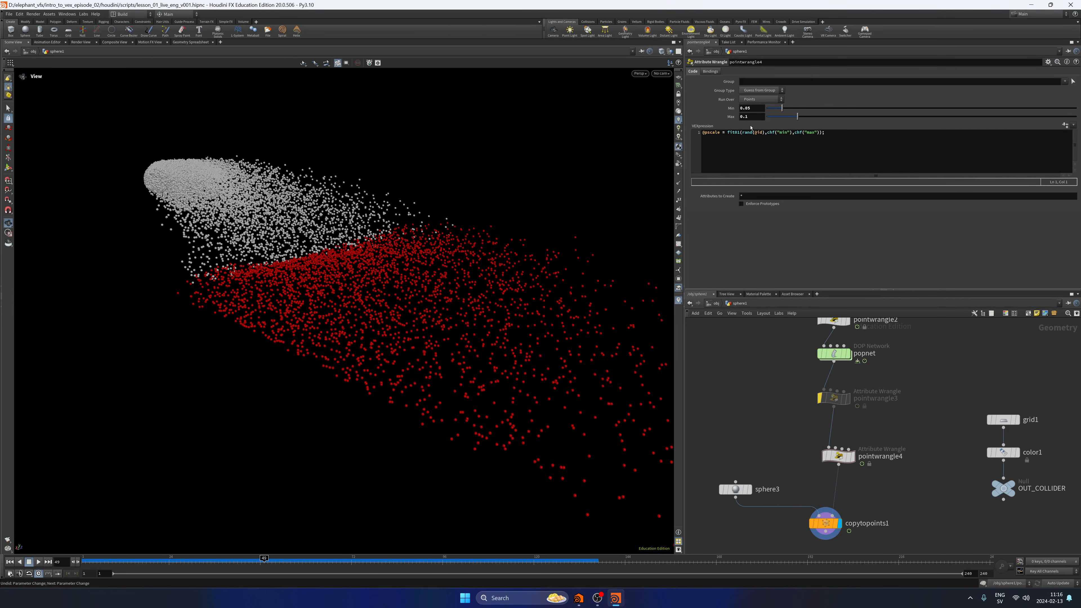
pyautogui.click(824, 456)
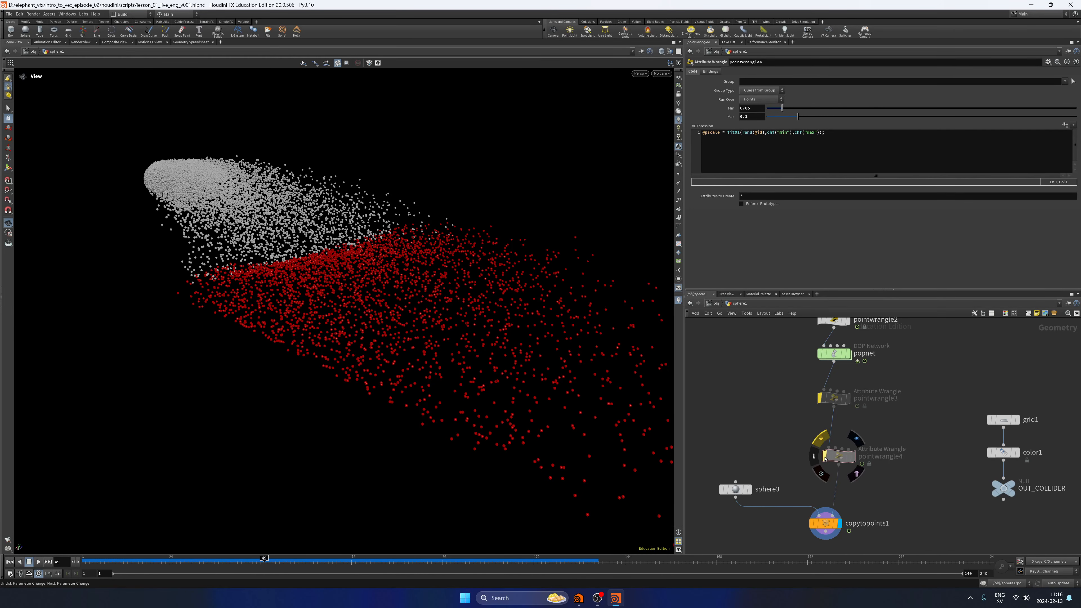
pyautogui.click(824, 456)
pyautogui.click(824, 456)
pyautogui.click(824, 457)
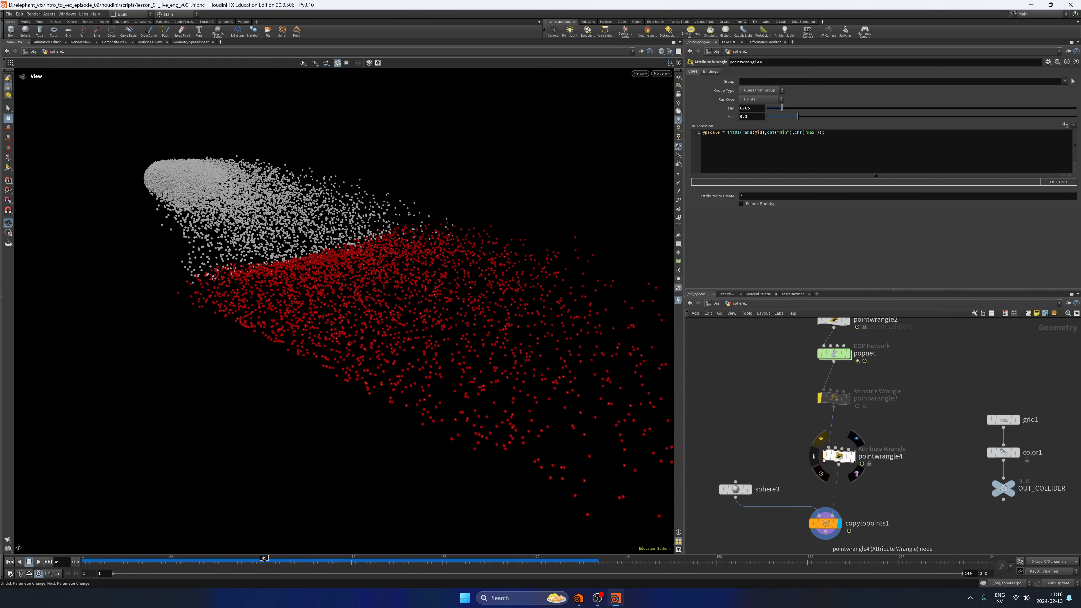
pyautogui.moveTo(785, 439); pyautogui.dragTo(870, 476)
# Reduce pointwrangle4's Min to about 0.0145 and Max to about 0.031.
pyautogui.click(738, 132)
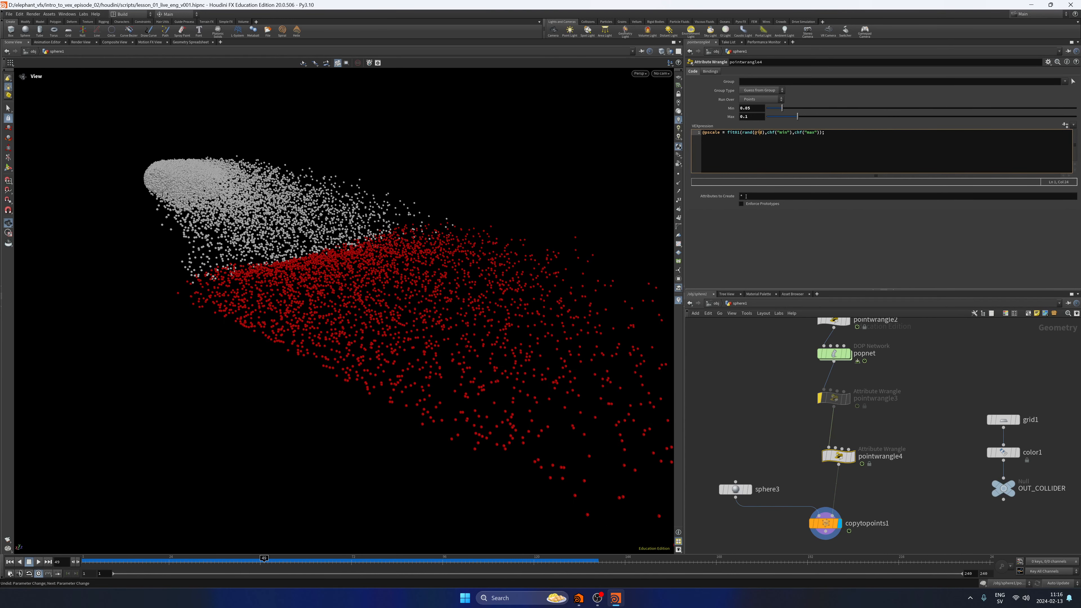
pyautogui.click(774, 132)
pyautogui.moveTo(797, 116); pyautogui.dragTo(771, 110)
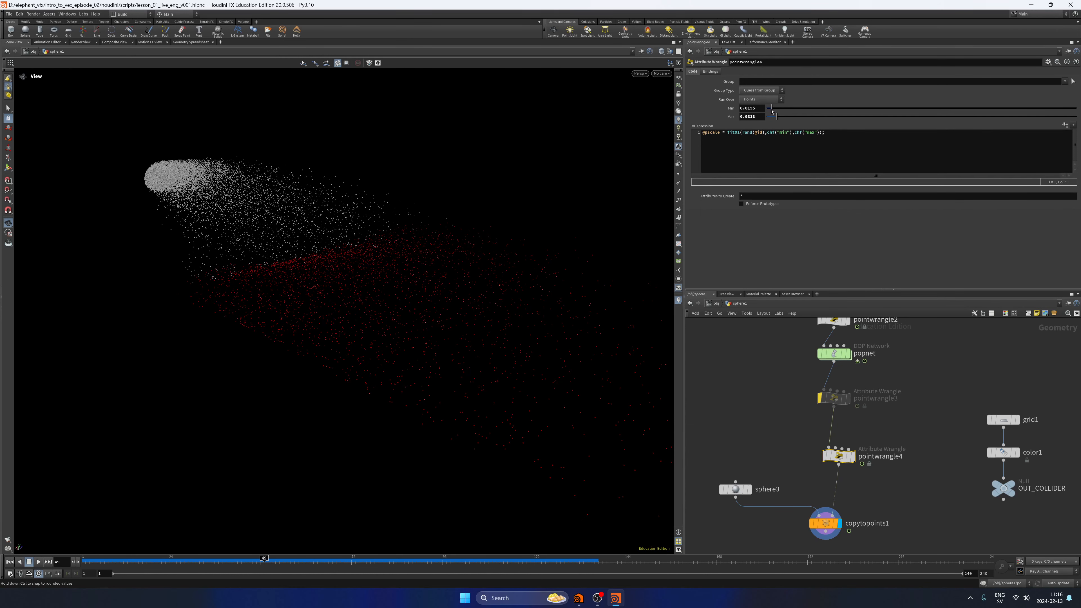
# Scrub to an early frame and examine the varied sphere sizes up close against pointwrangle4's Min and Max.
pyautogui.moveTo(118, 567)
pyautogui.mouseDown()
pyautogui.moveTo(85, 560)
pyautogui.moveTo(103, 559)
pyautogui.mouseUp()
pyautogui.moveTo(223, 304); pyautogui.dragTo(304, 352, button='middle')
pyautogui.moveTo(304, 352); pyautogui.dragTo(468, 273, button='right')
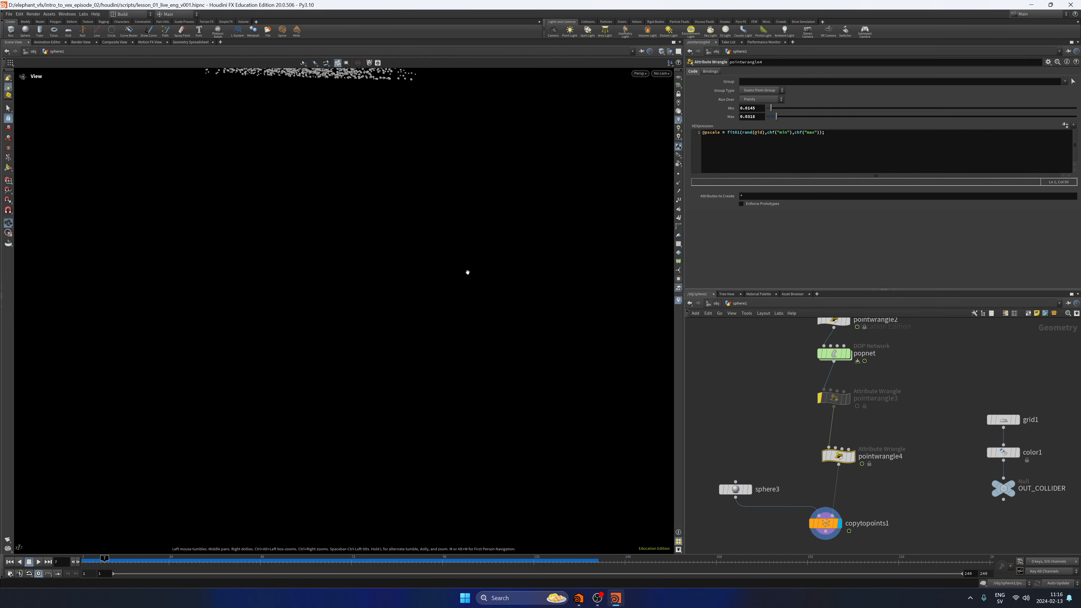
pyautogui.moveTo(468, 273); pyautogui.dragTo(430, 372, button='middle')
pyautogui.moveTo(434, 327); pyautogui.dragTo(429, 302, button='right')
pyautogui.doubleClick(752, 108)
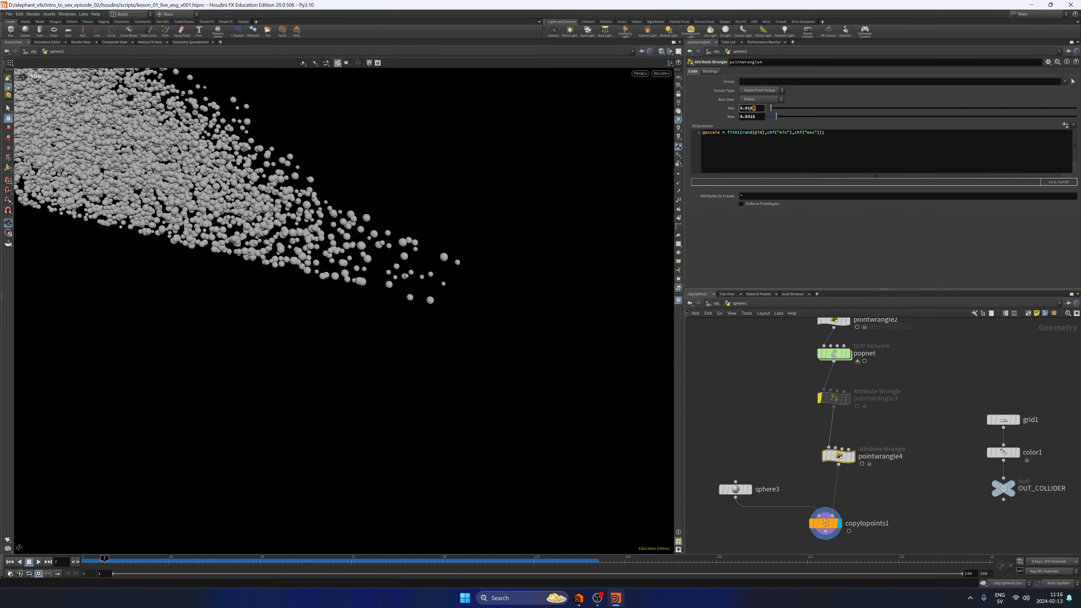
pyautogui.doubleClick(752, 117)
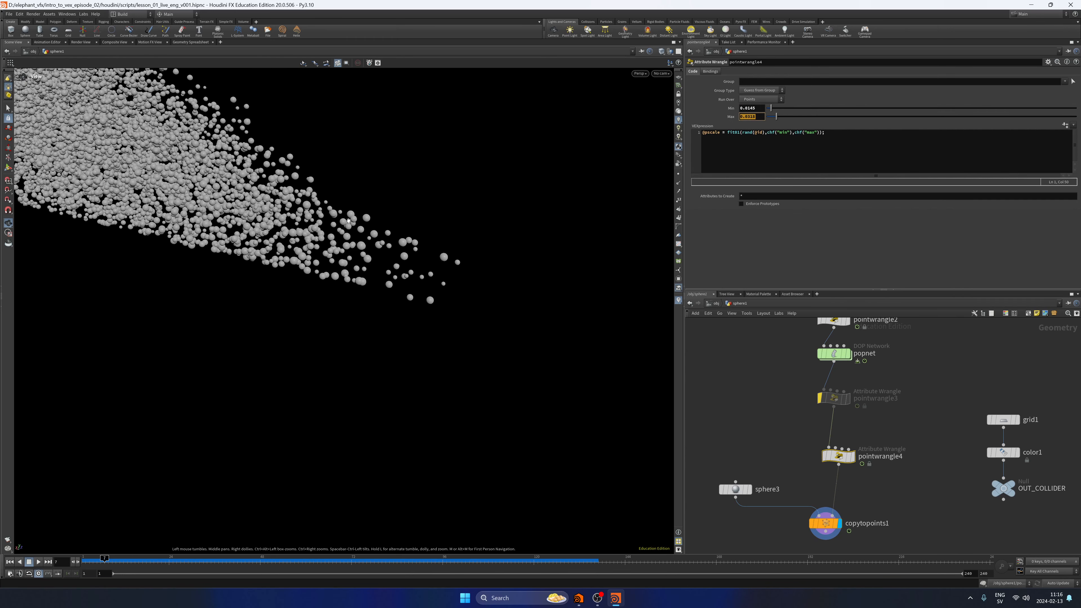
# Play the simulation with the whole particle stream in view, stop it, and return to the first frame.
pyautogui.moveTo(85, 277); pyautogui.dragTo(121, 524, button='right')
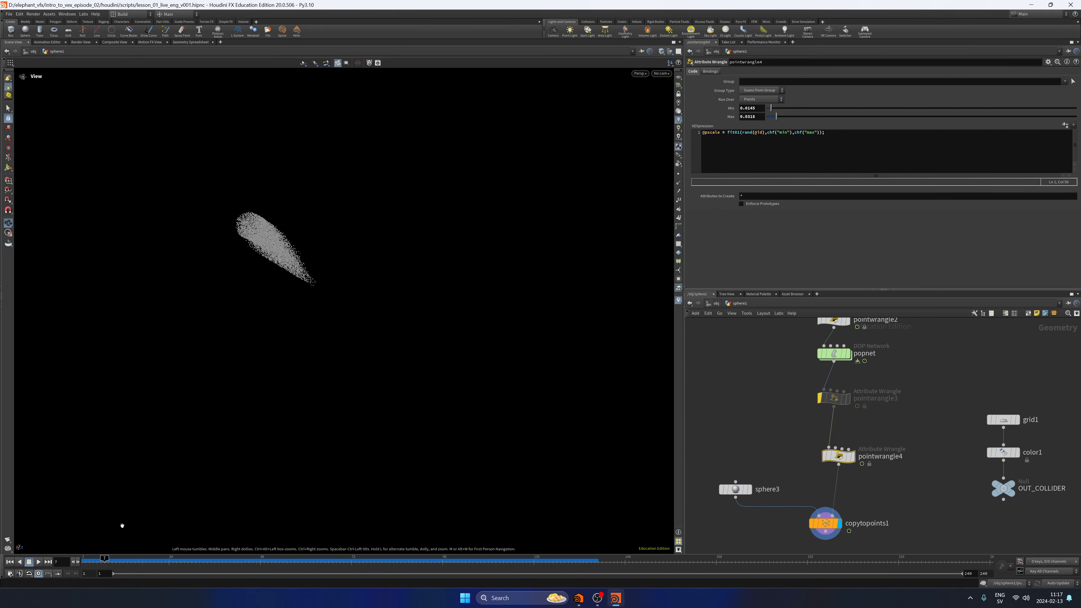
pyautogui.click(38, 562)
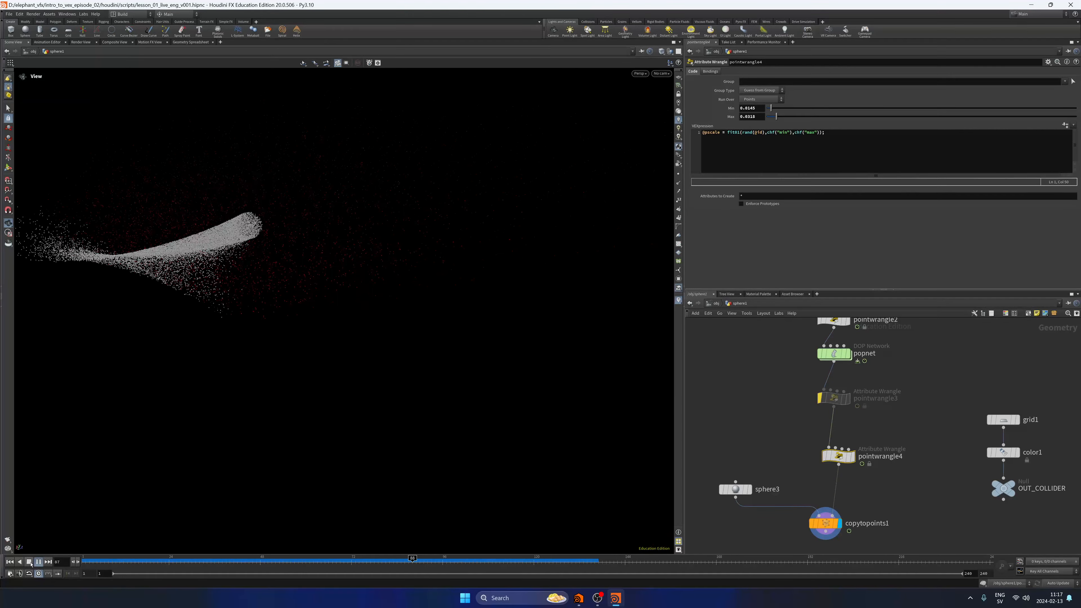
pyautogui.click(38, 560)
pyautogui.click(10, 561)
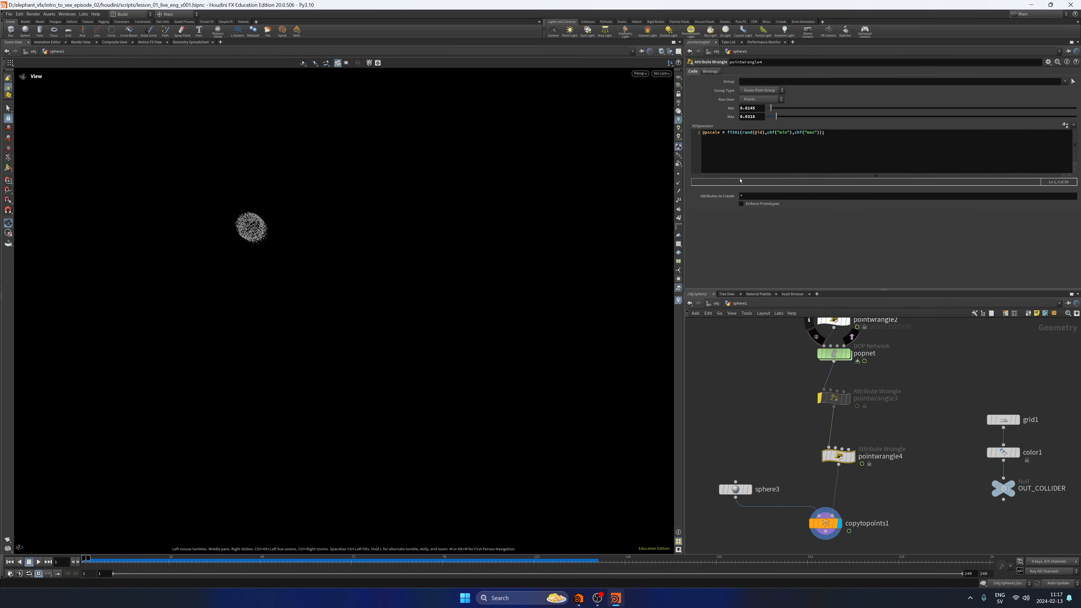
# Inspect the life ramp and expression of popwrangle1 inside popnet, and return to the sphere1 geometry network.
pyautogui.moveTo(771, 320); pyautogui.dragTo(764, 441, button='middle')
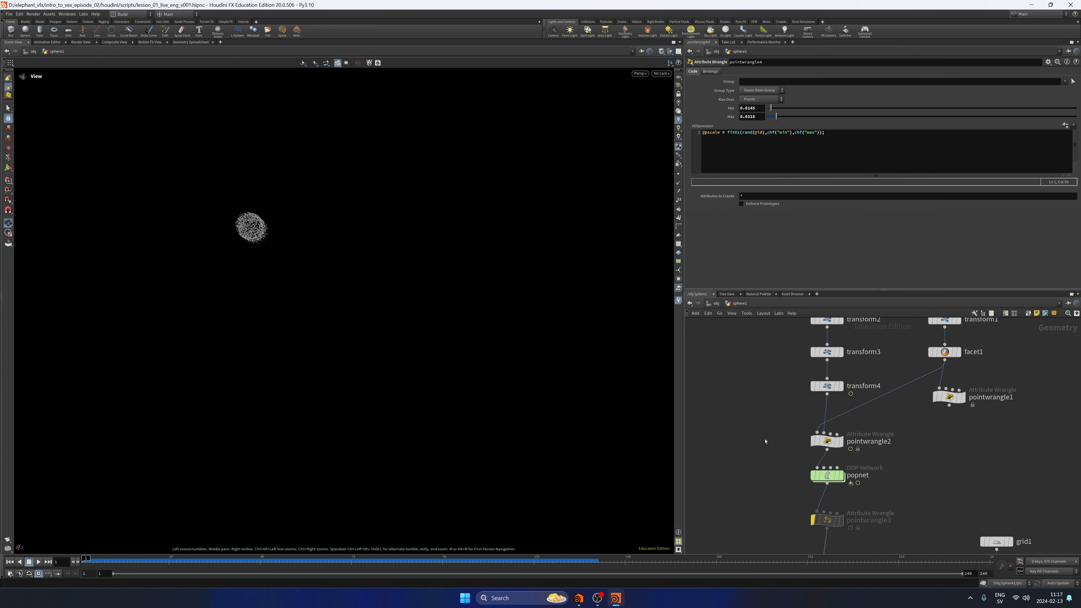
pyautogui.doubleClick(837, 474)
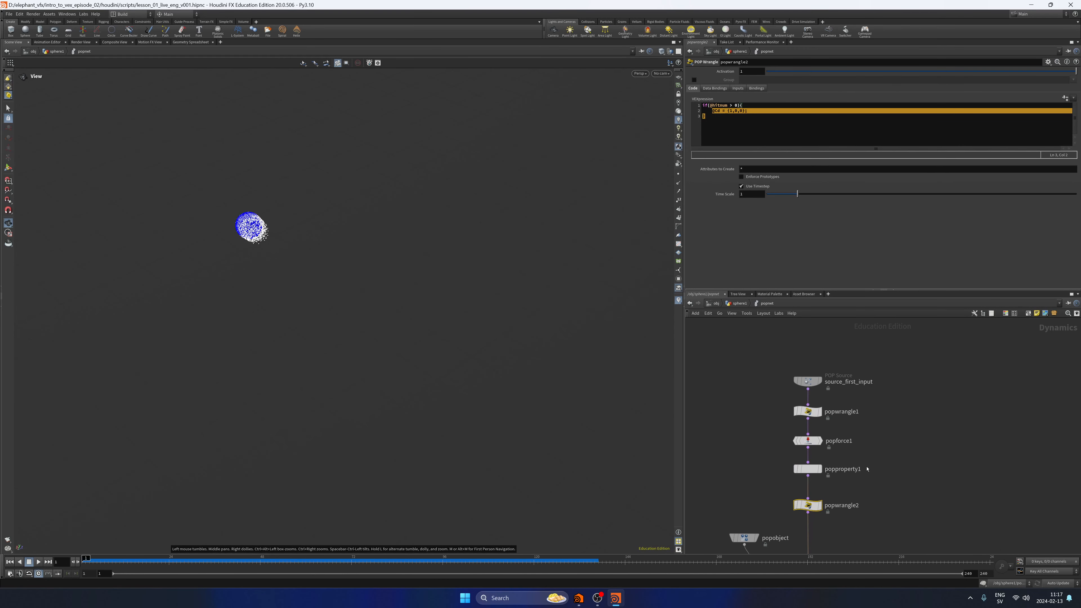
pyautogui.click(833, 410)
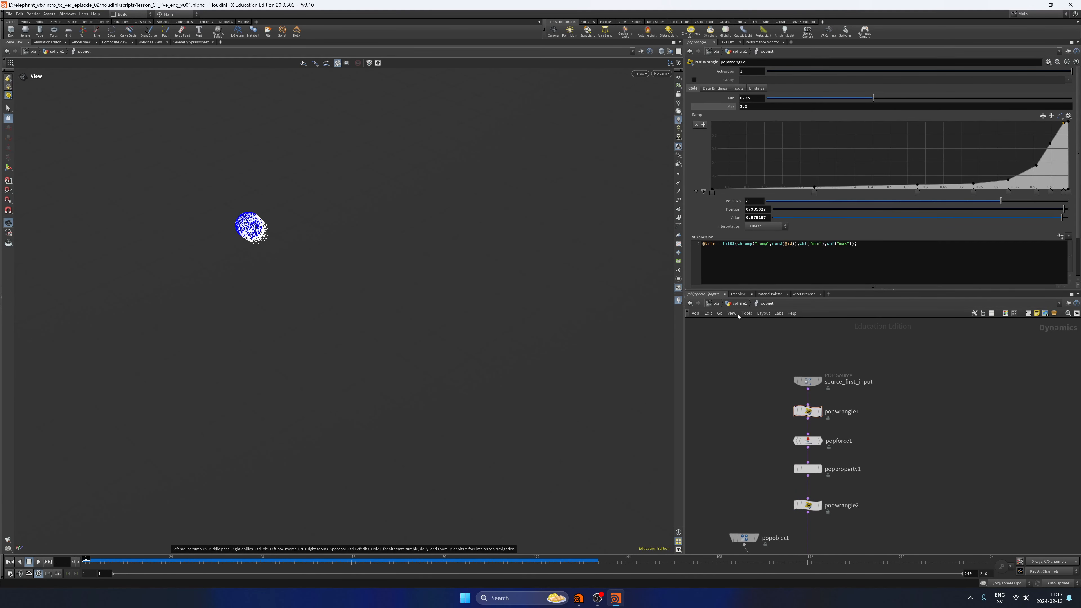
pyautogui.click(740, 304)
# Replace pointwrangle4 with a new empty Point Wrangle wired between pointwrangle3 and copytopoints1.
pyautogui.moveTo(864, 420); pyautogui.dragTo(848, 310, button='middle')
pyautogui.moveTo(799, 486); pyautogui.dragTo(805, 412, button='middle')
pyautogui.click(821, 395)
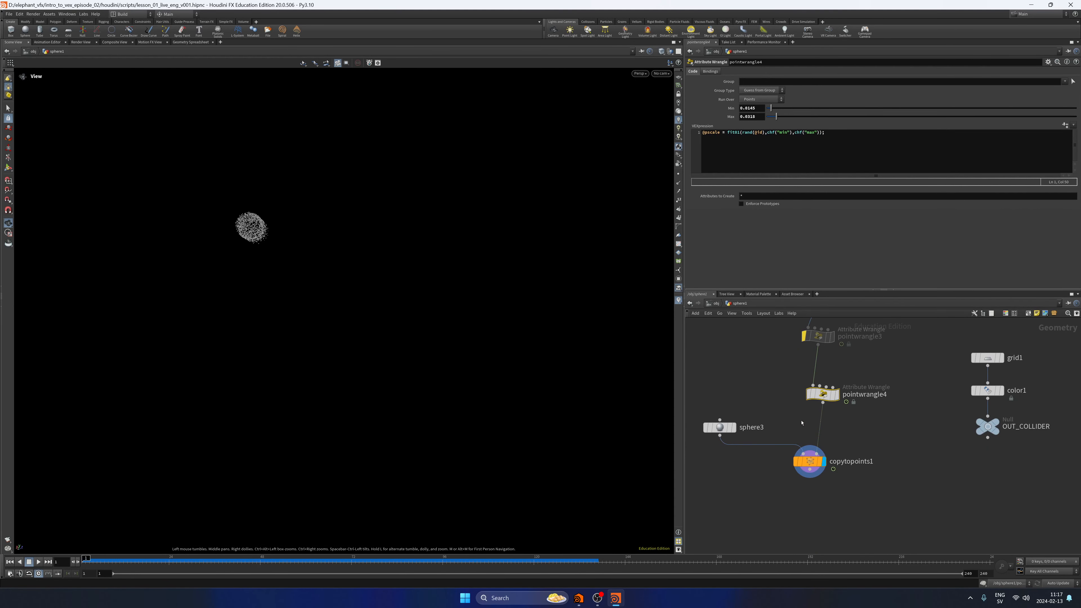
pyautogui.press('Delete')
pyautogui.press('Tab')
pyautogui.write('pw')
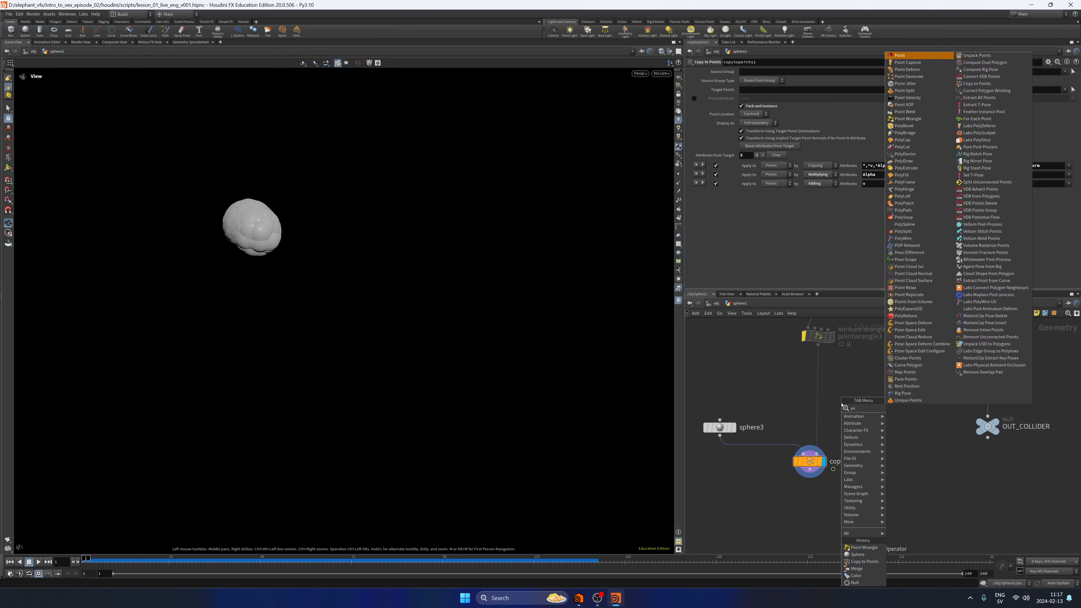
pyautogui.press('Return')
pyautogui.press('Return')
pyautogui.moveTo(839, 402); pyautogui.dragTo(815, 398)
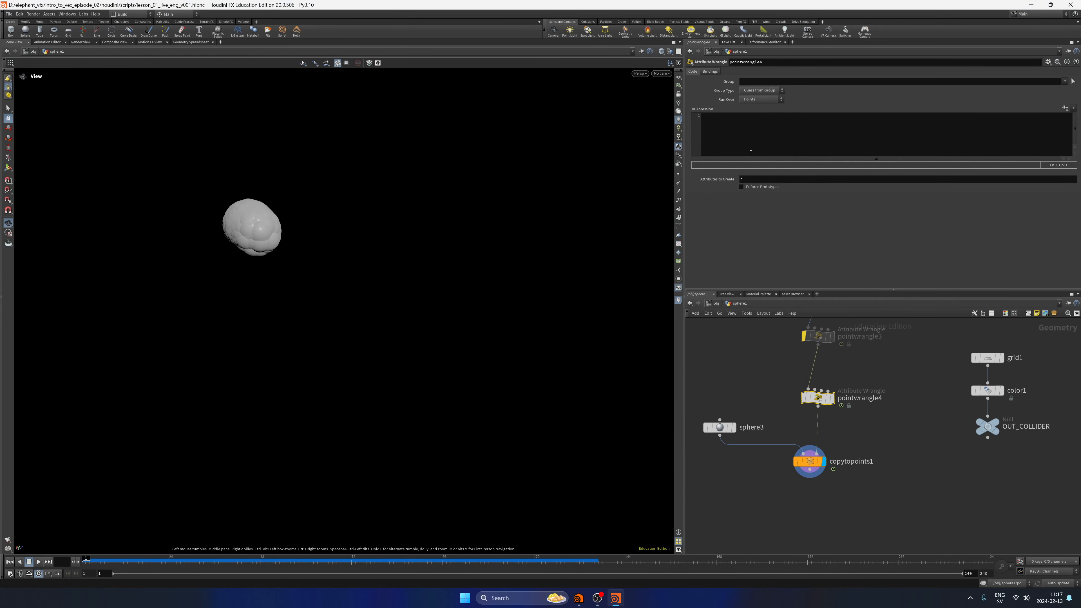
pyautogui.moveTo(783, 390); pyautogui.dragTo(759, 485, button='middle')
pyautogui.click(781, 431)
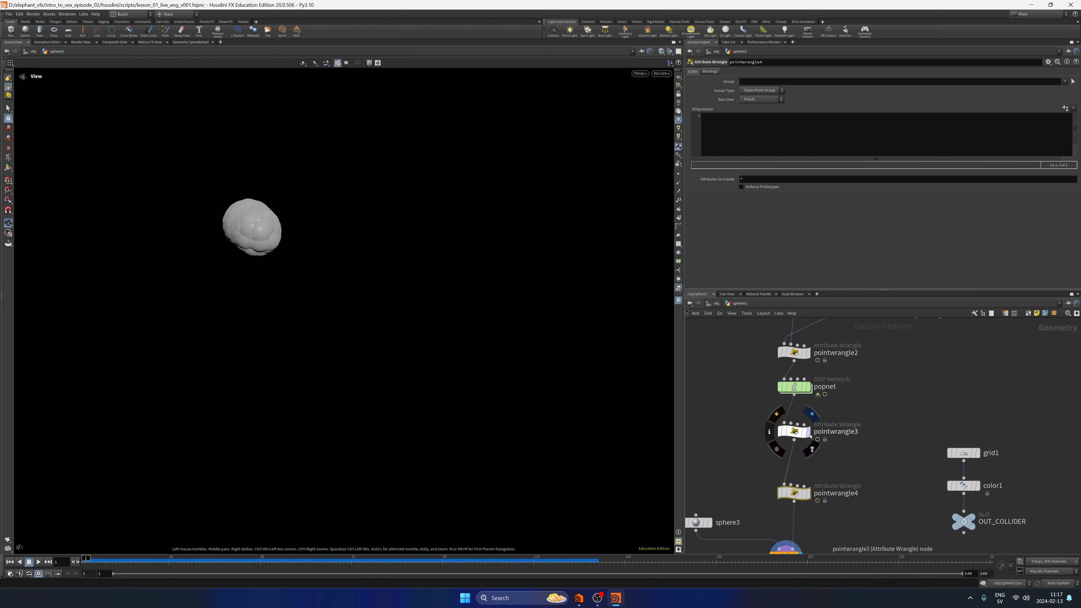
pyautogui.click(808, 432)
pyautogui.click(795, 431)
pyautogui.click(762, 131)
pyautogui.hotkey('ctrl', 'a')
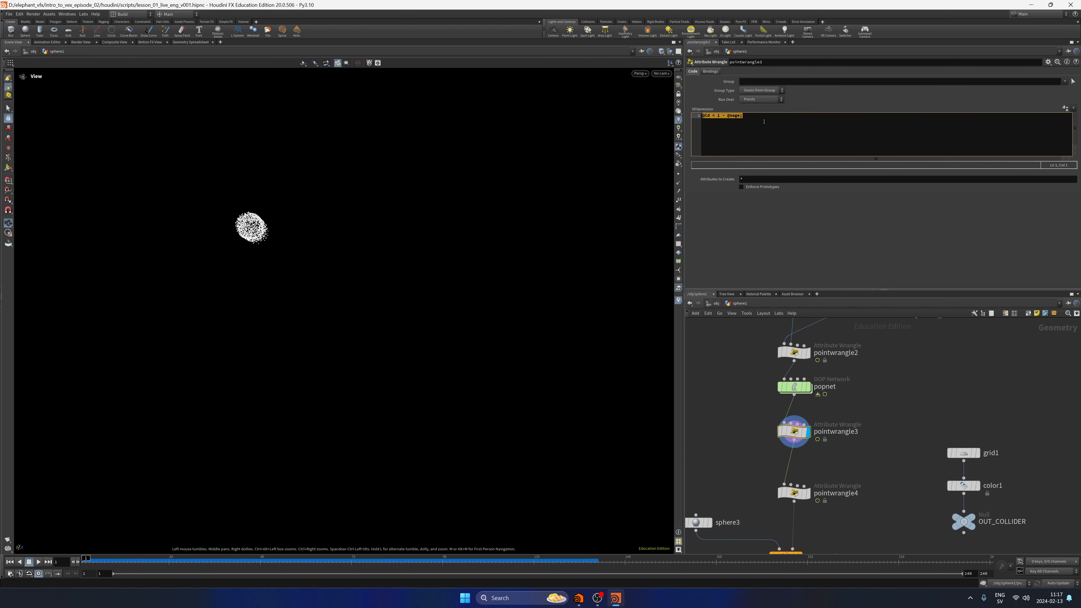
pyautogui.click(764, 122)
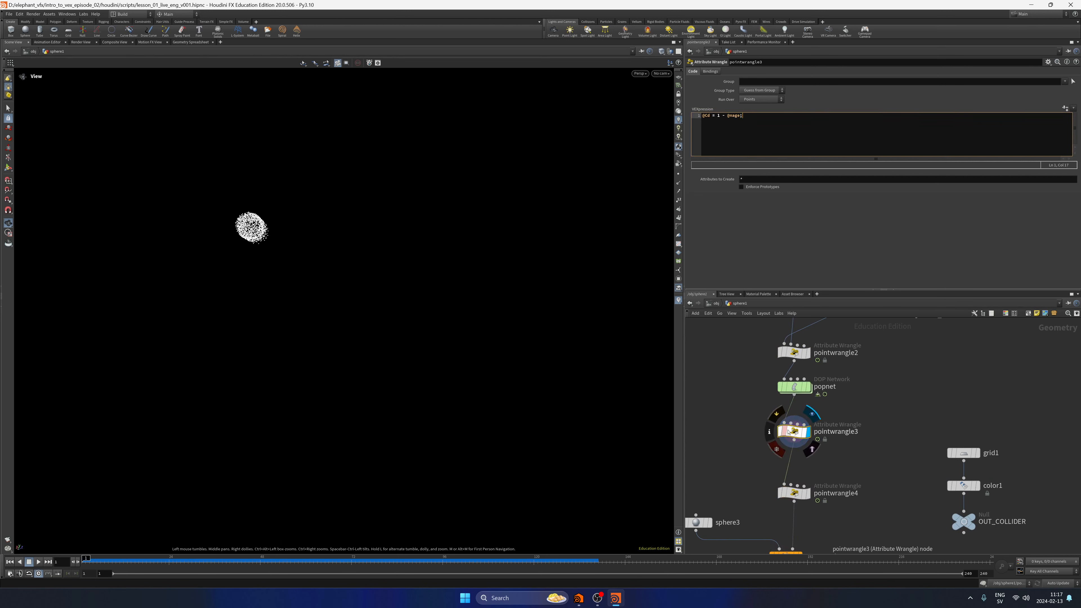
# Display copytopoints1 with the empty pointwrangle4 bypassed, and play the simulation before returning to the first frame.
pyautogui.moveTo(772, 395); pyautogui.dragTo(776, 310, button='middle')
pyautogui.click(803, 472)
pyautogui.click(785, 411)
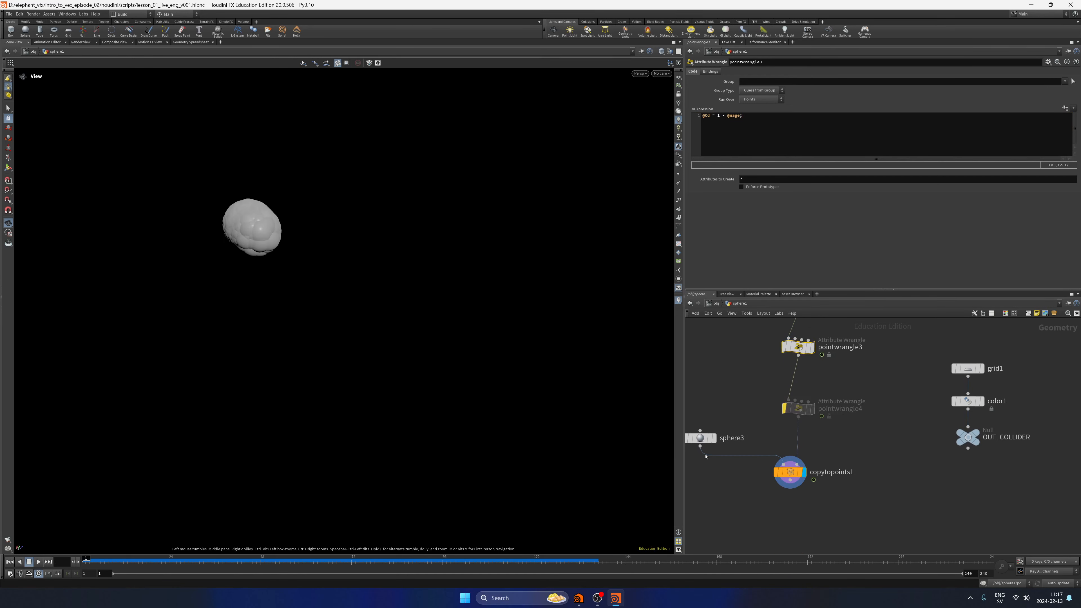
pyautogui.click(38, 561)
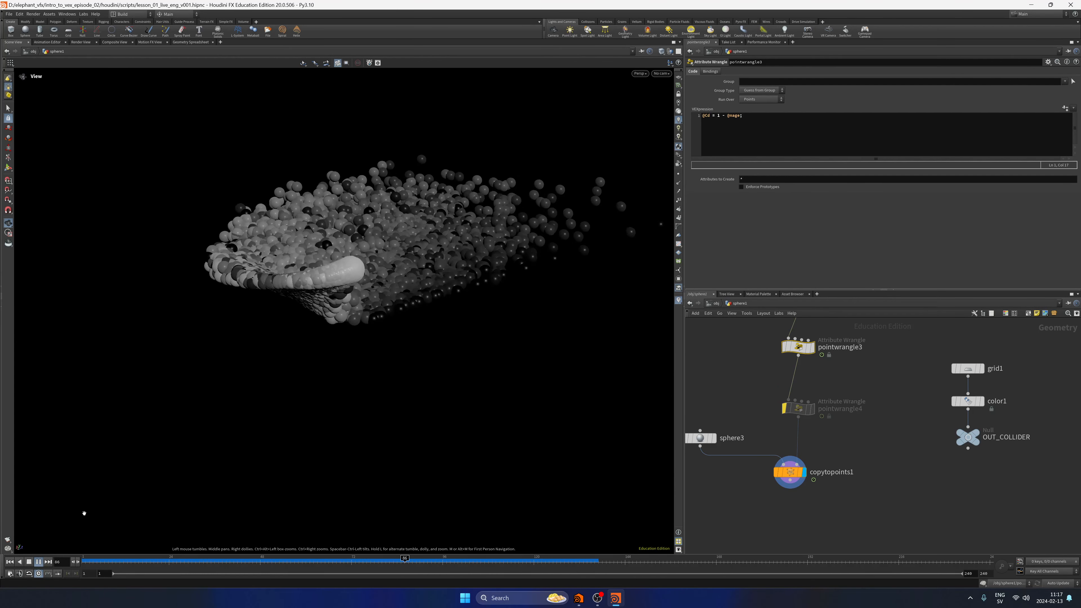
pyautogui.click(38, 562)
pyautogui.click(10, 561)
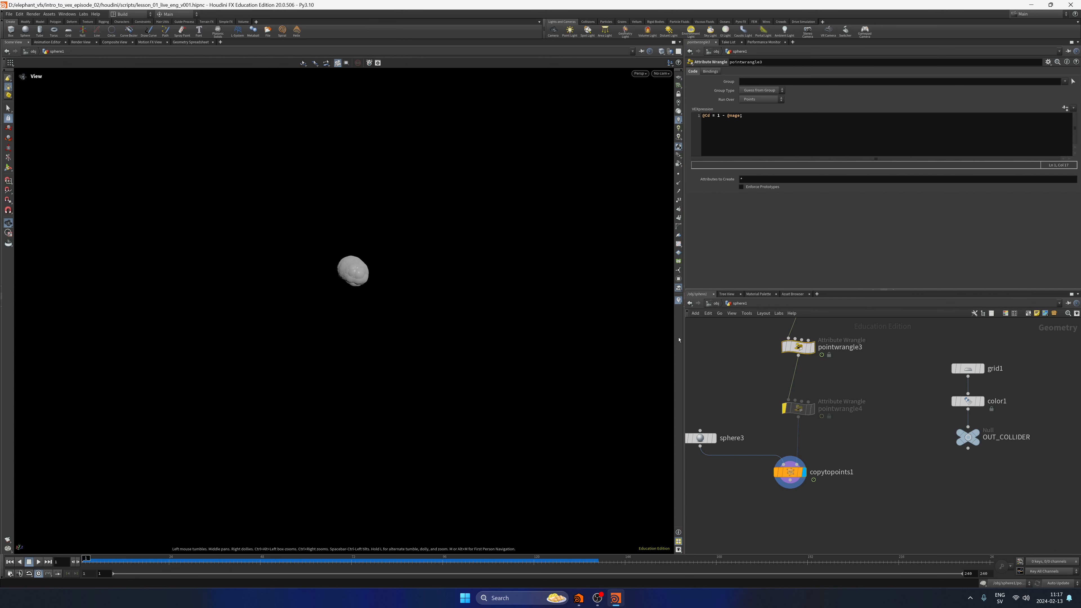
pyautogui.moveTo(858, 378); pyautogui.dragTo(884, 410, button='middle')
pyautogui.click(712, 528)
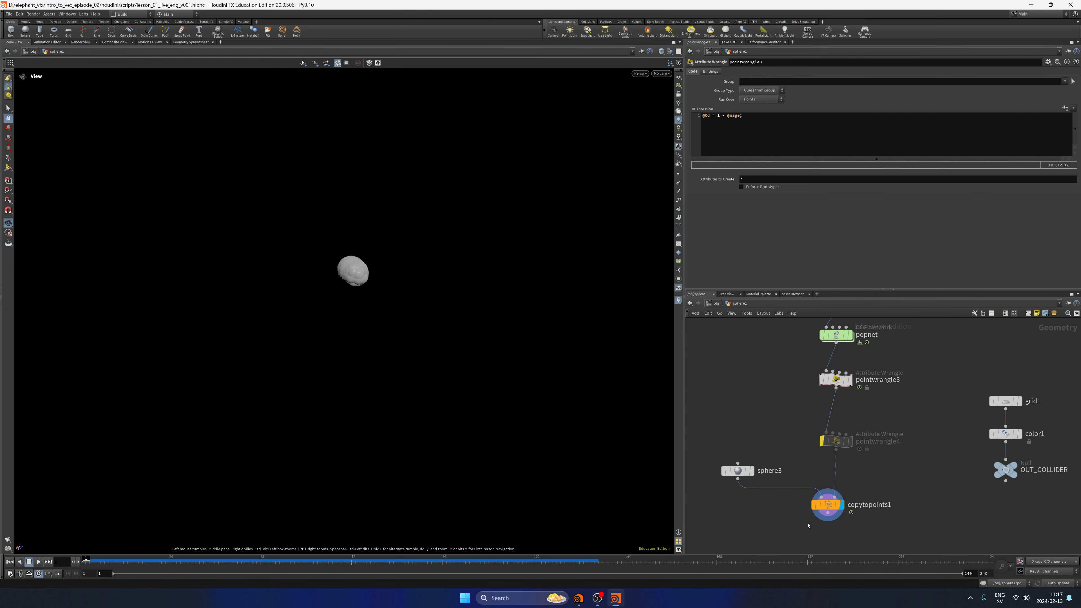
pyautogui.moveTo(787, 393); pyautogui.dragTo(764, 391, button='middle')
pyautogui.click(812, 377)
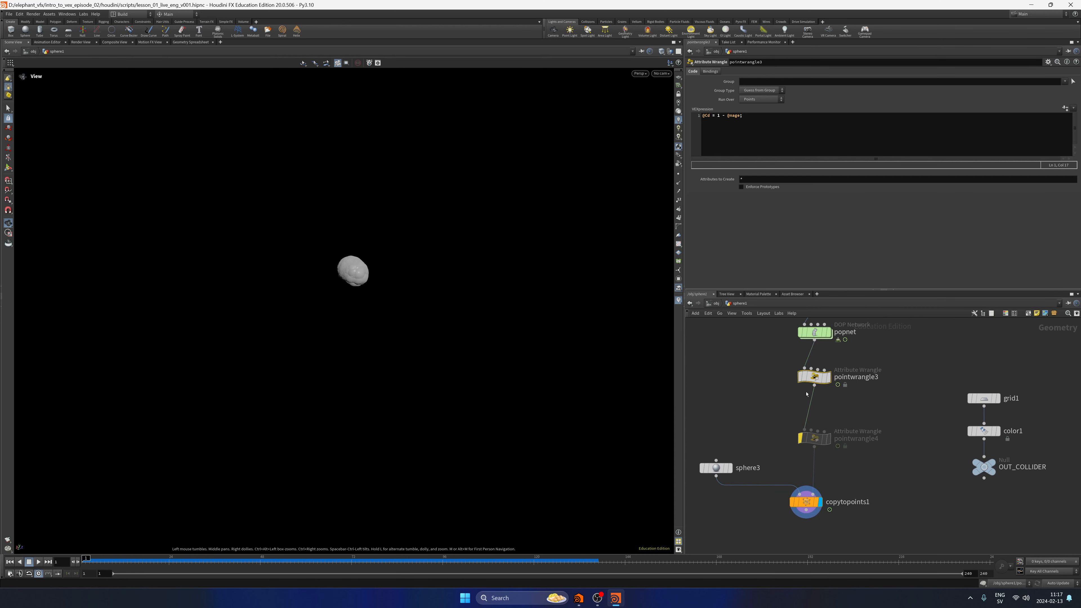
pyautogui.click(757, 120)
pyautogui.hotkey('ctrl', 'shift', 'Left')
pyautogui.hotkey('ctrl', 'shift', 'Left')
pyautogui.hotkey('ctrl', 'shift', 'Left')
pyautogui.hotkey('ctrl', 'shift', 'Left')
pyautogui.hotkey('ctrl', 'shift', 'Left')
pyautogui.hotkey('ctrl', 'shift', 'Left')
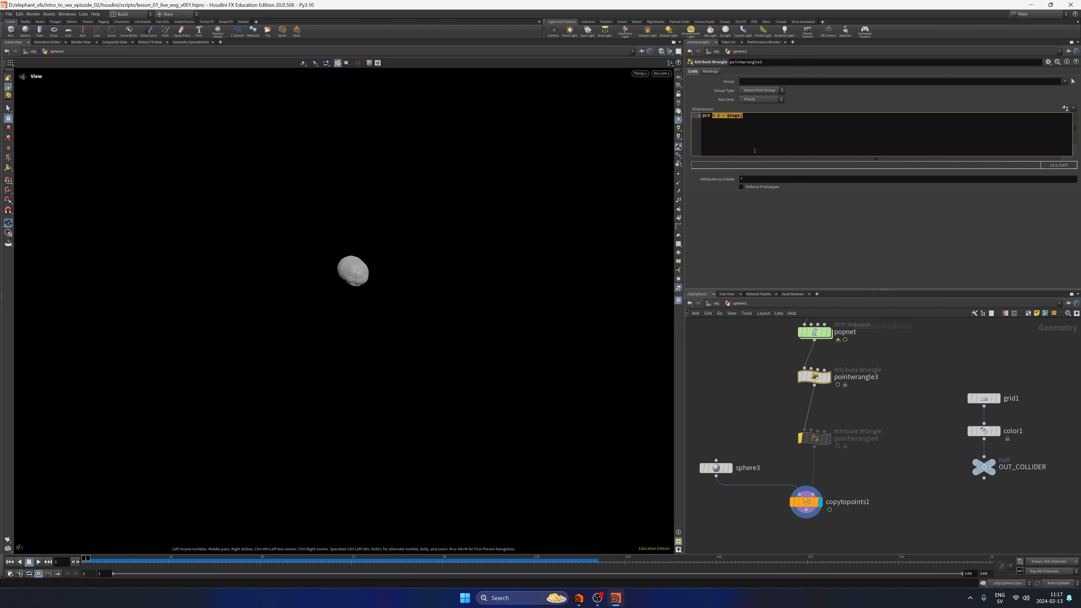
pyautogui.click(879, 411)
pyautogui.moveTo(706, 116); pyautogui.dragTo(802, 163)
pyautogui.click(817, 444)
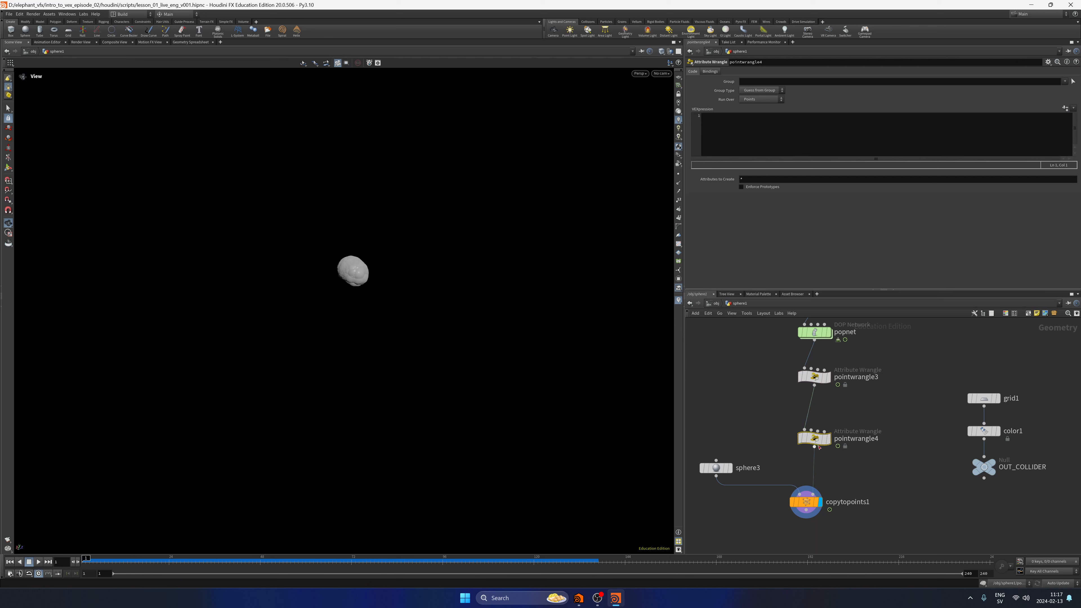
pyautogui.click(770, 133)
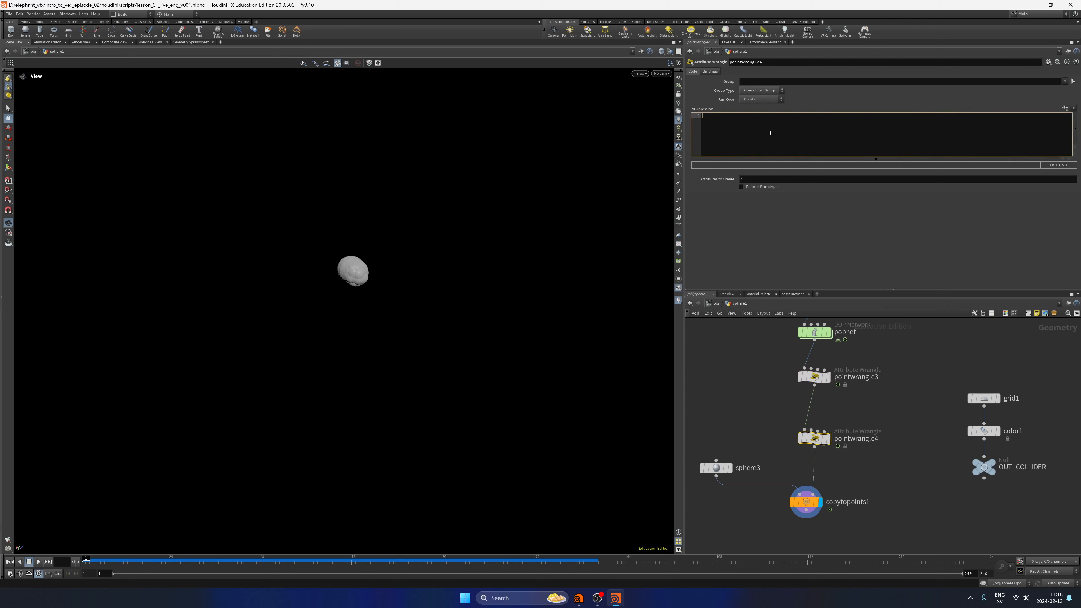
pyautogui.write('@pscale')
pyautogui.press('BackSpace')
pyautogui.press('BackSpace')
pyautogui.press('BackSpace')
pyautogui.press('BackSpace')
pyautogui.press('BackSpace')
pyautogui.press('BackSpace')
pyautogui.press('BackSpace')
pyautogui.press('BackSpace')
pyautogui.press('BackSpace')
# Undo the wrangle replacement and flag changes until the original pointwrangle4 with its pscale expression is restored.
pyautogui.hotkey('ctrl', 'z')
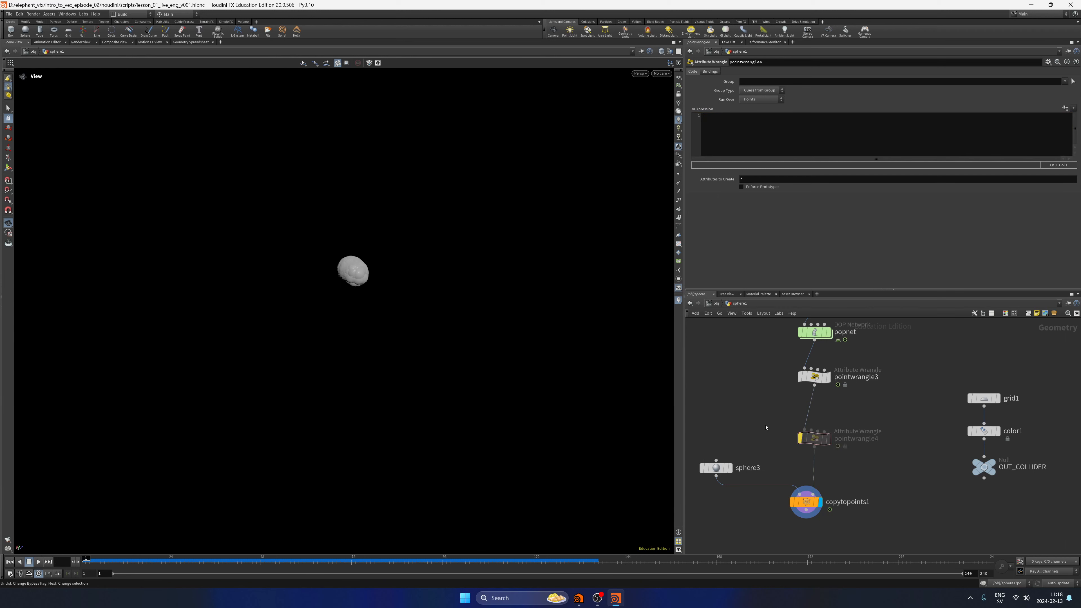
pyautogui.hotkey('ctrl', 'z')
pyautogui.hotkey('ctrl', 'z')
pyautogui.hotkey('ctrl', 'z')
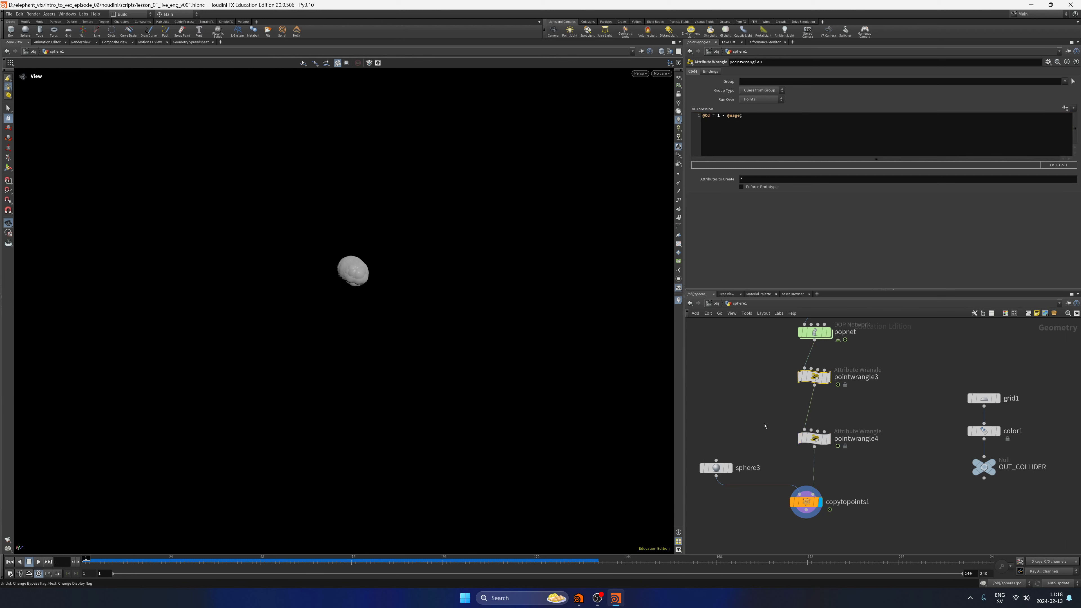
pyautogui.moveTo(771, 425); pyautogui.dragTo(884, 474)
pyautogui.hotkey('ctrl', 'z')
pyautogui.hotkey('ctrl', 'z')
pyautogui.hotkey('ctrl', 'z')
pyautogui.hotkey('ctrl', 'z')
pyautogui.hotkey('ctrl', 'z')
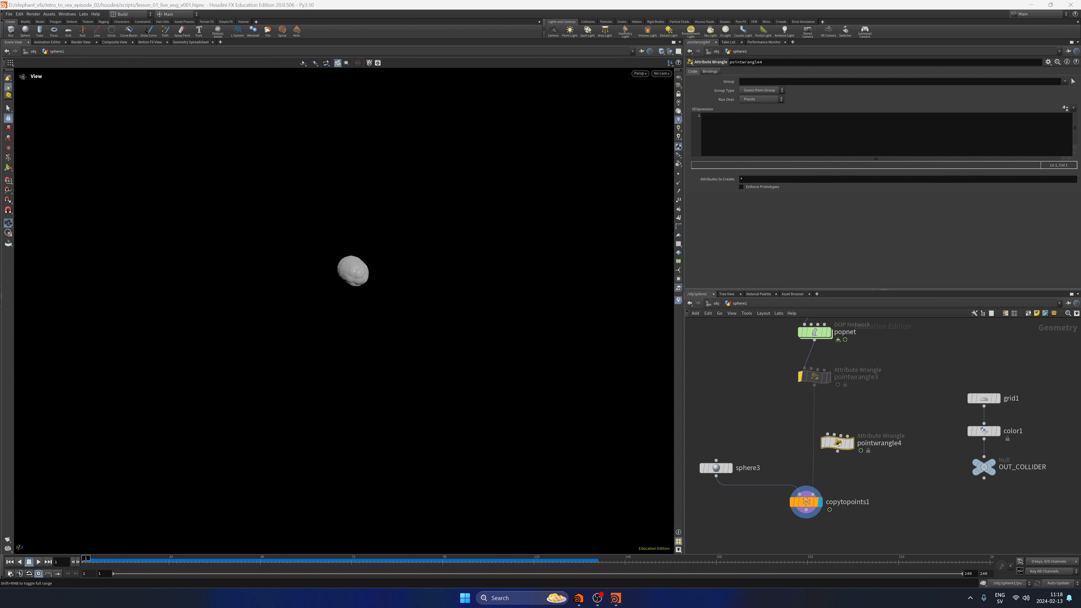
pyautogui.hotkey('ctrl', 'shift', 'z')
pyautogui.hotkey('ctrl', 'shift', 'z')
pyautogui.hotkey('ctrl', 'shift', 'z')
pyautogui.hotkey('ctrl', 'shift', 'z')
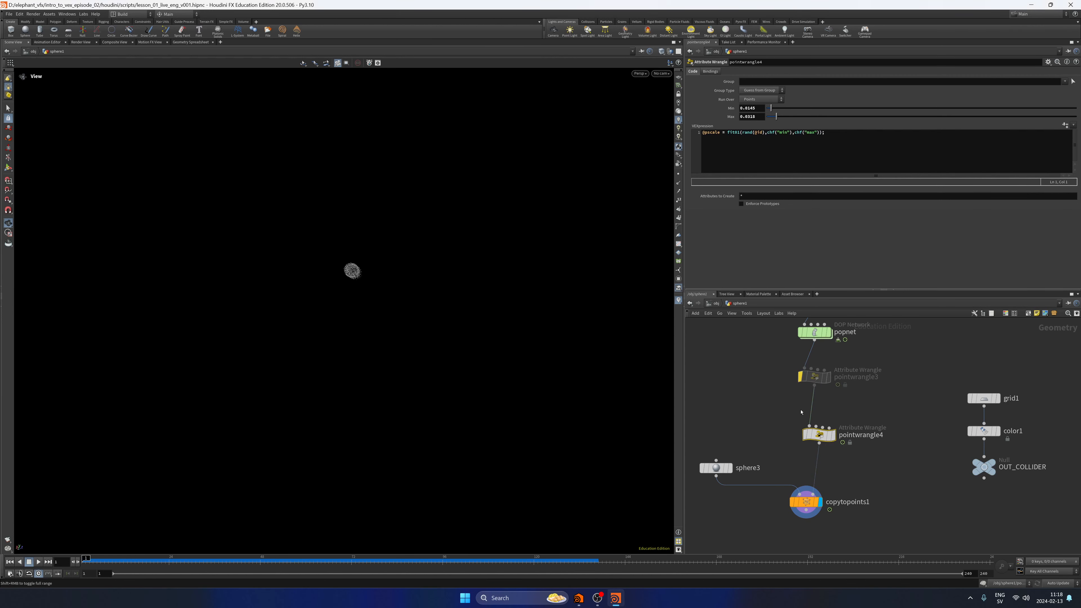
# Review pointwrangle4's pscale expression, re-enable pointwrangle3, and select copytopoints1.
pyautogui.moveTo(842, 427); pyautogui.dragTo(839, 431, button='middle')
pyautogui.click(850, 137)
pyautogui.hotkey('ctrl', 'a')
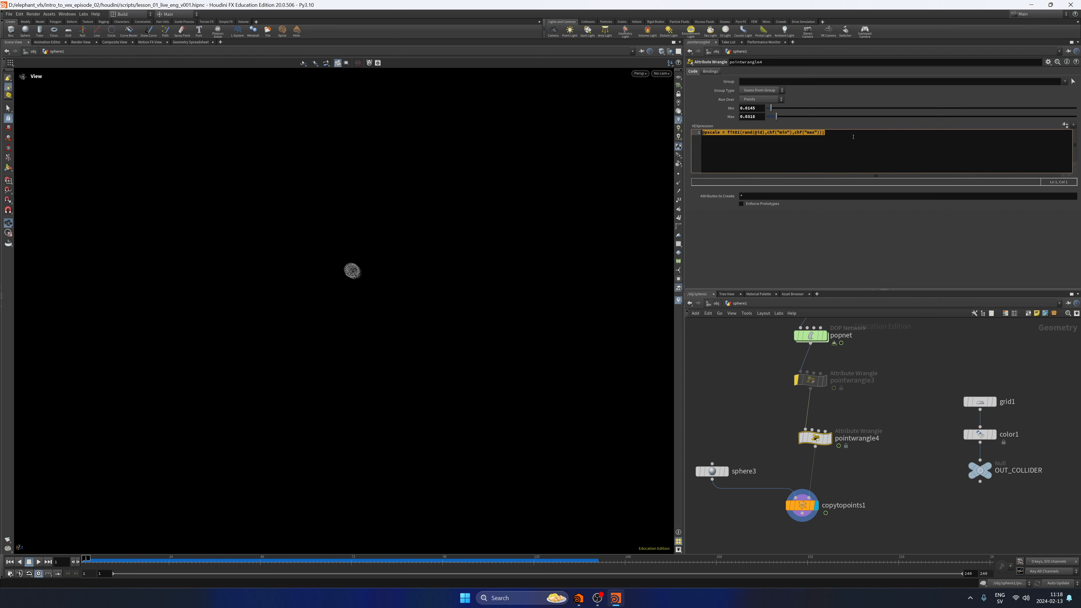
pyautogui.click(852, 138)
pyautogui.moveTo(822, 382)
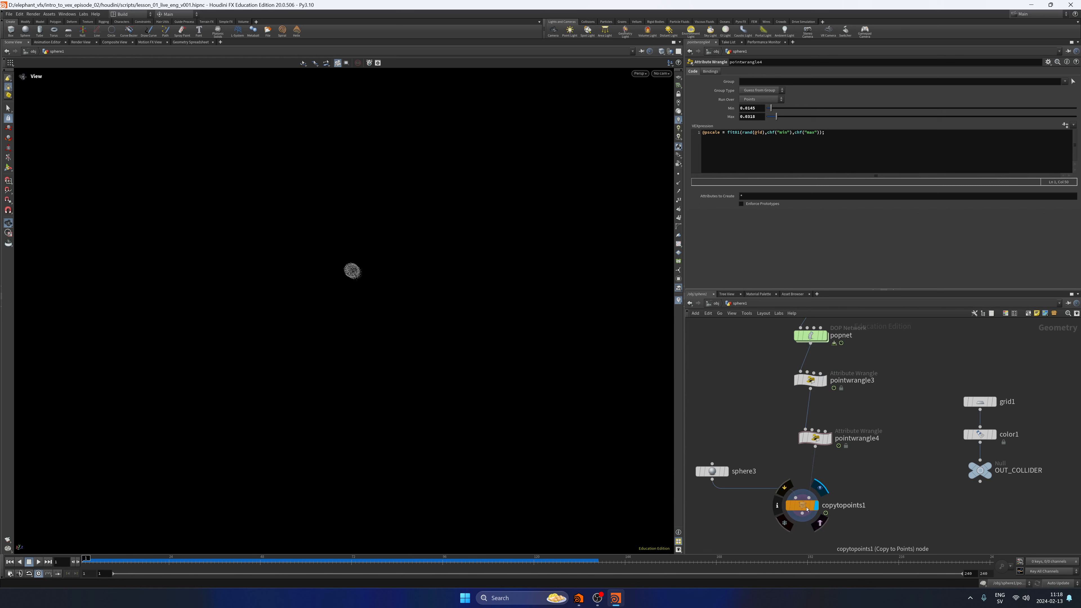
pyautogui.click(801, 505)
# Set pointwrangle4's Min and Max both to 1 and play the simulation.
pyautogui.click(814, 439)
pyautogui.doubleClick(754, 108)
pyautogui.write('1')
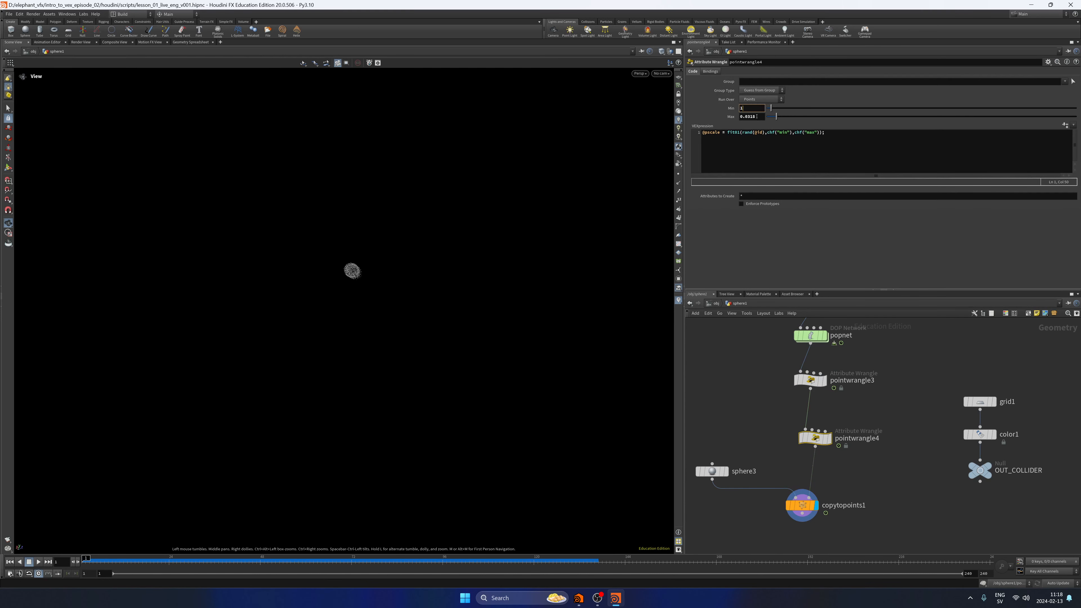
pyautogui.press('Tab')
pyautogui.write('1')
pyautogui.press('Return')
pyautogui.click(38, 564)
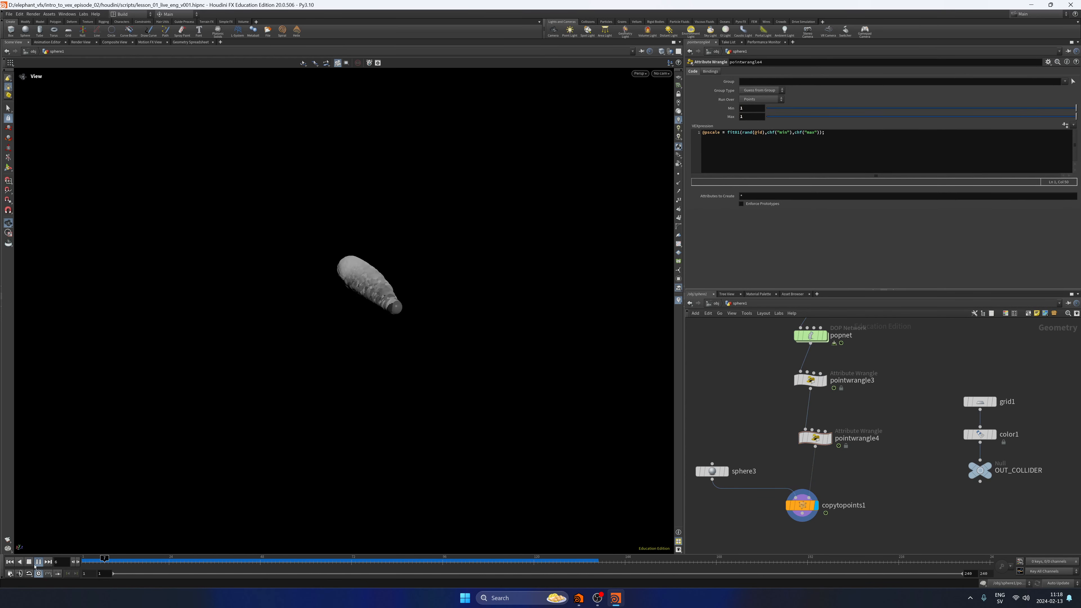
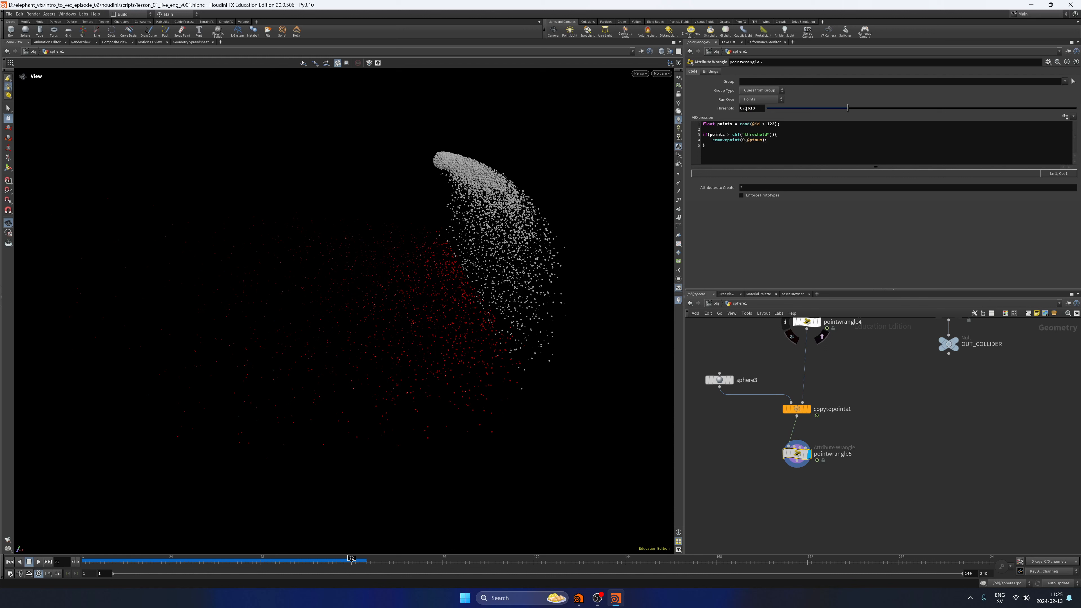
# Try pointwrangle5's Threshold at 0.5 and at 1 to compare the particle density.
pyautogui.doubleClick(747, 109)
pyautogui.write('0.5')
pyautogui.press('Return')
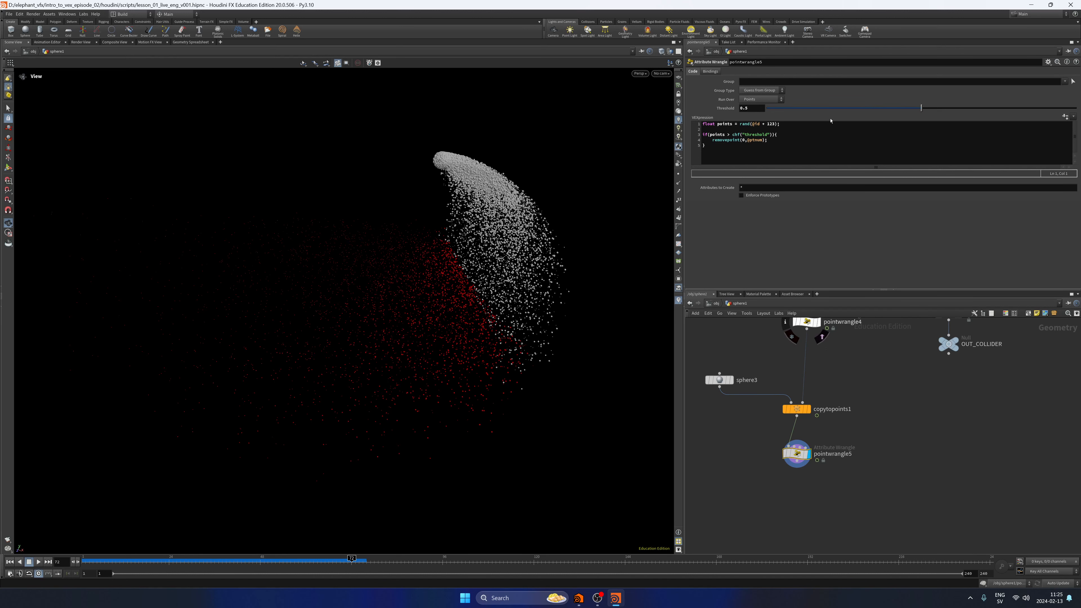
pyautogui.doubleClick(741, 108)
pyautogui.write('1')
pyautogui.press('Return')
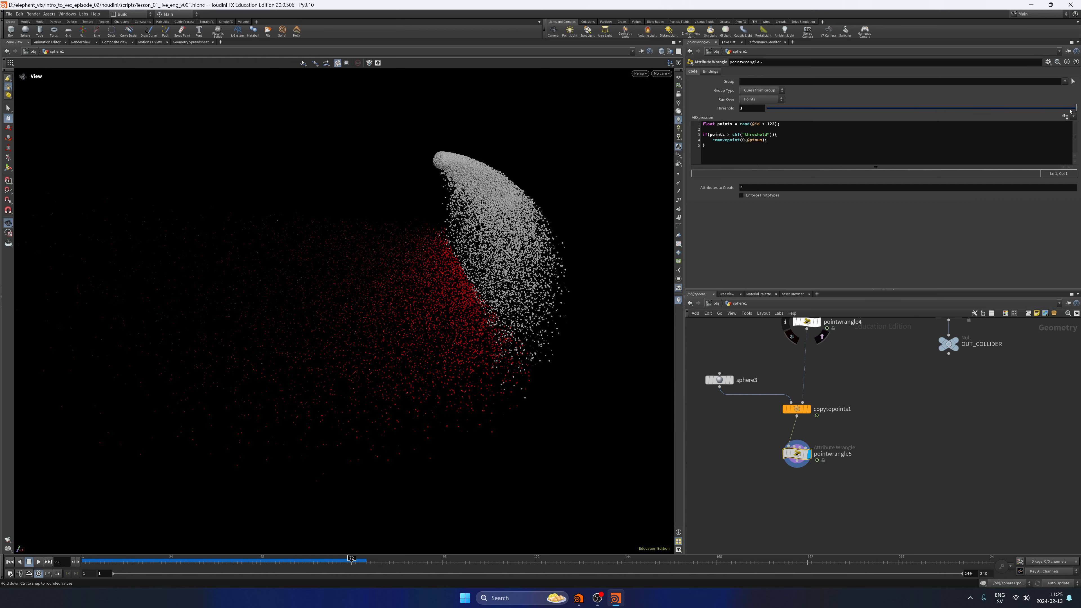
# Lower pointwrangle5's Threshold to 0.04 and replay the simulation from the first frame to check the thinned particles.
pyautogui.moveTo(1071, 112); pyautogui.dragTo(780, 114)
pyautogui.keyDown('alt'); pyautogui.moveTo(436, 275); pyautogui.dragTo(402, 305); pyautogui.keyUp('alt')
pyautogui.moveTo(140, 561); pyautogui.dragTo(84, 562)
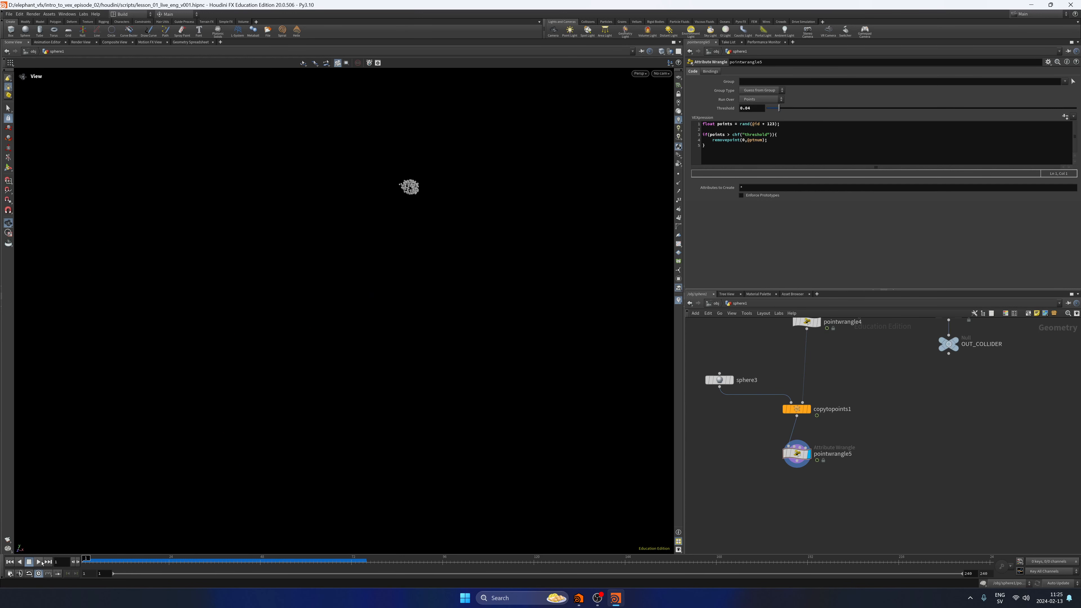
pyautogui.click(40, 562)
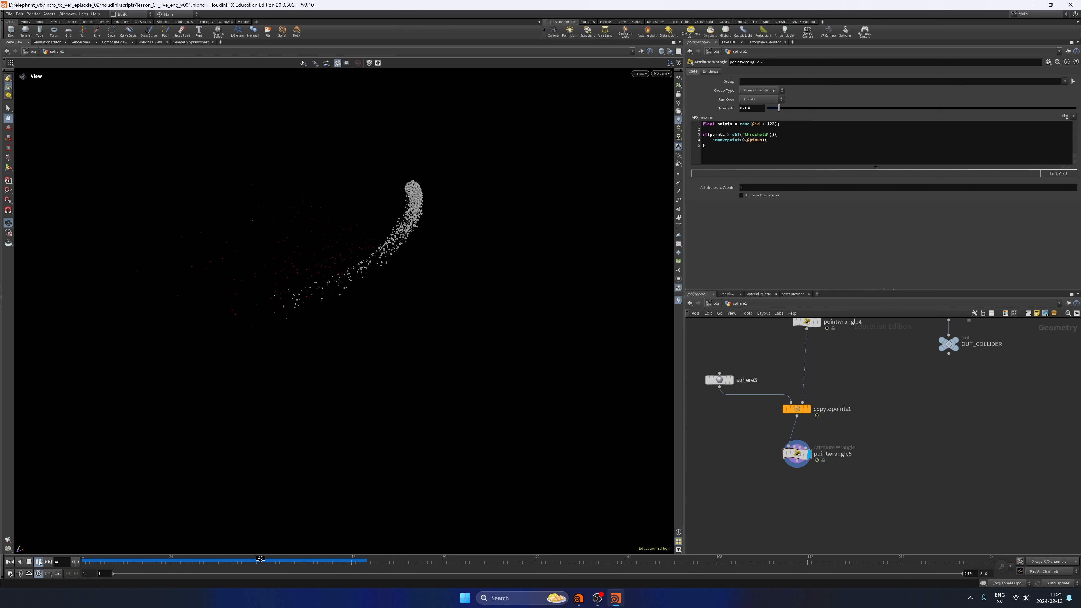
pyautogui.click(29, 562)
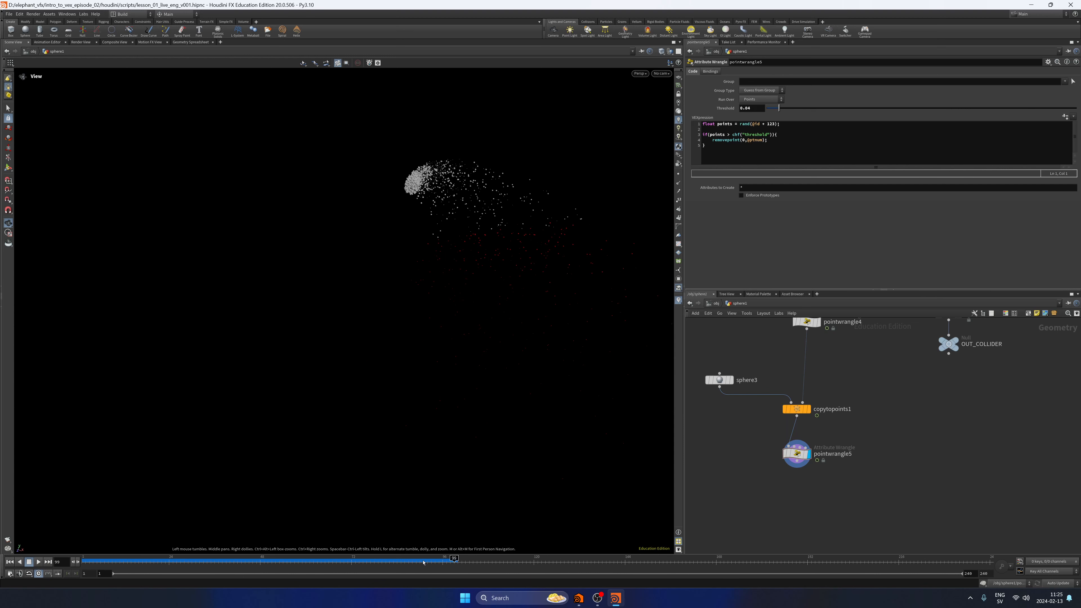
pyautogui.moveTo(423, 563); pyautogui.dragTo(271, 551)
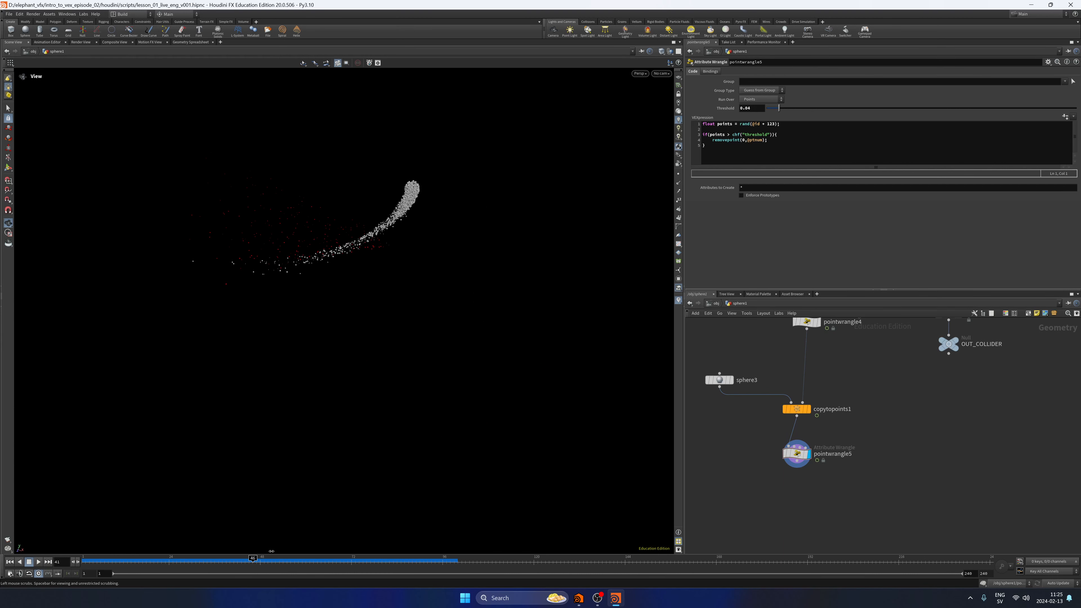
# Set pointwrangle5's Threshold to 0.2, return to the first frame, and save the scene.
pyautogui.click(767, 110)
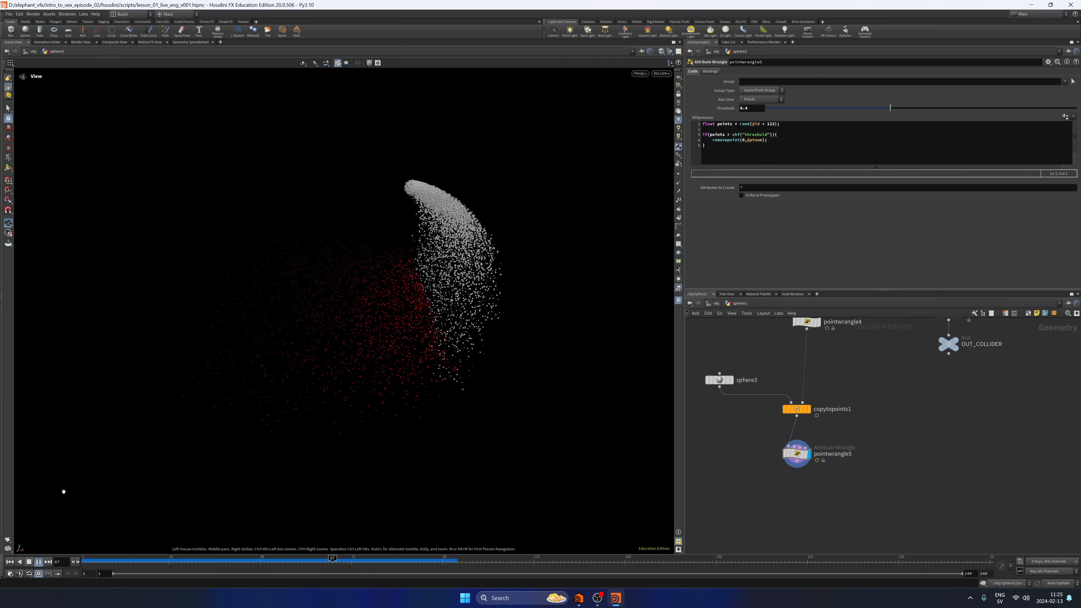
pyautogui.click(38, 562)
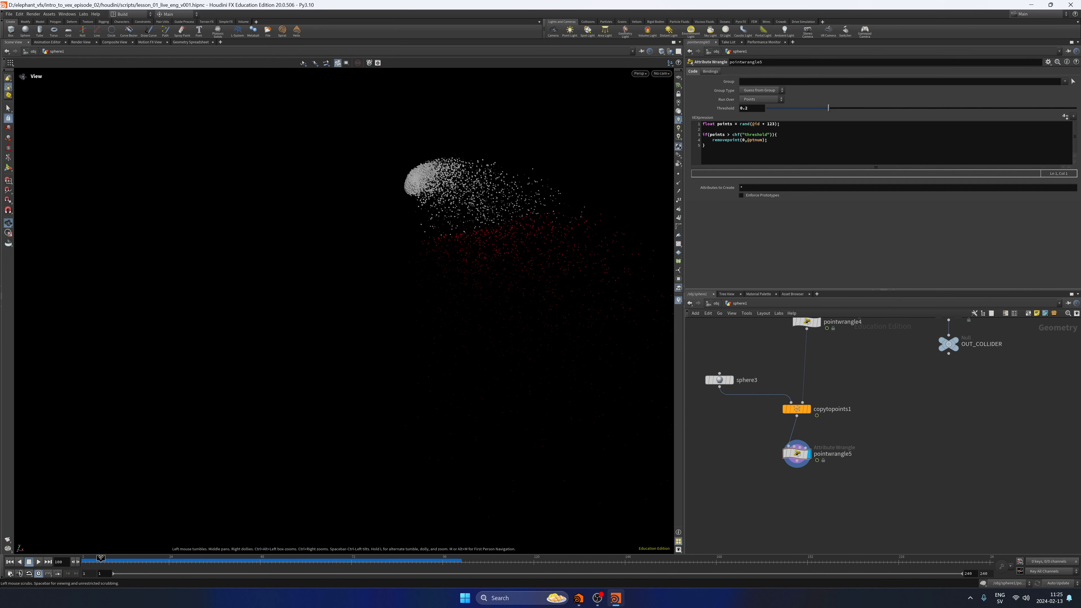
pyautogui.moveTo(461, 561); pyautogui.dragTo(296, 558)
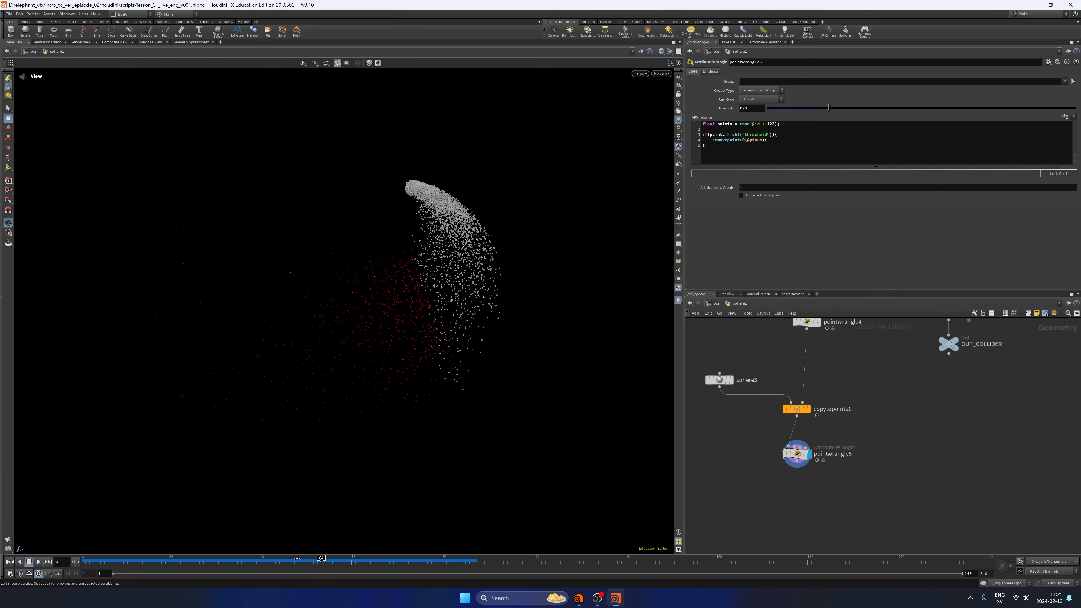
pyautogui.hotkey('ctrl', 'Up')
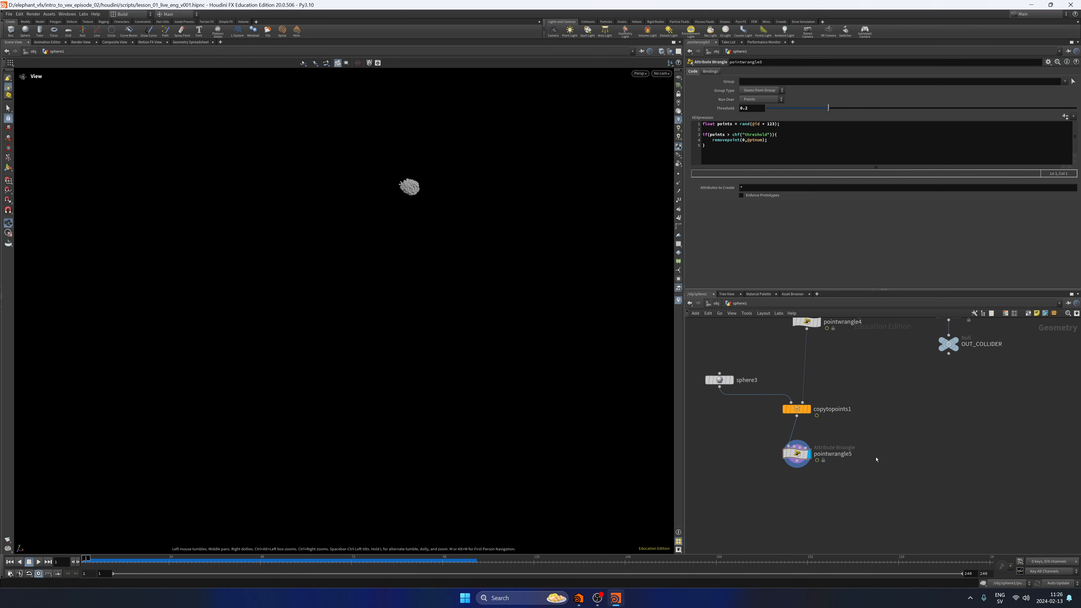
pyautogui.hotkey('ctrl', 's')
# Move pointwrangle5 closer beneath copytopoints1 and play the simulation.
pyautogui.moveTo(830, 389); pyautogui.dragTo(824, 425, button='middle')
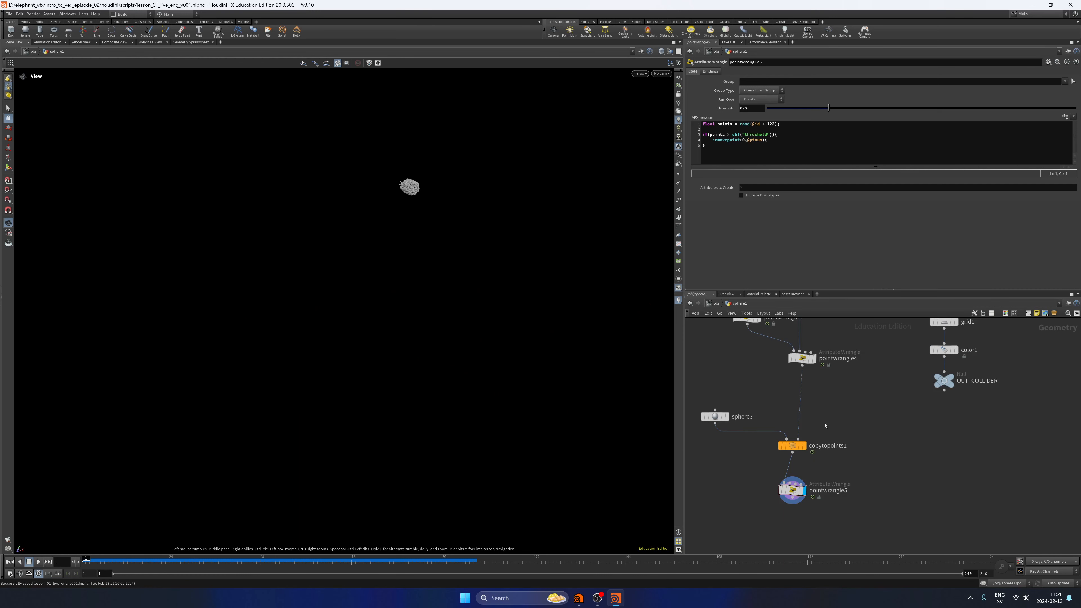
pyautogui.scroll(-1, 909, 447)
pyautogui.moveTo(872, 513); pyautogui.dragTo(803, 445)
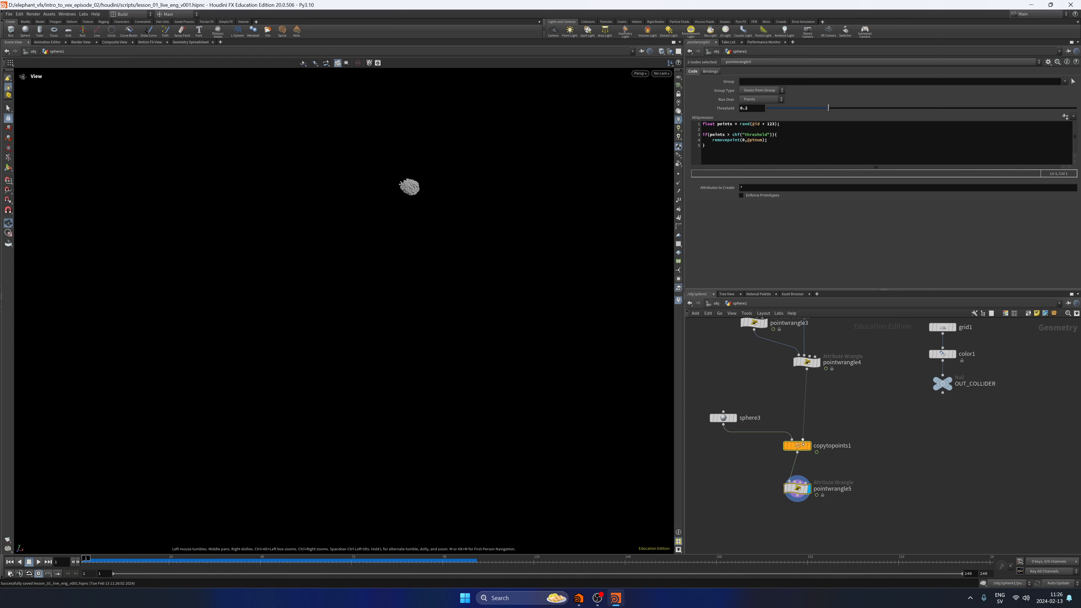
pyautogui.moveTo(797, 489); pyautogui.dragTo(797, 473)
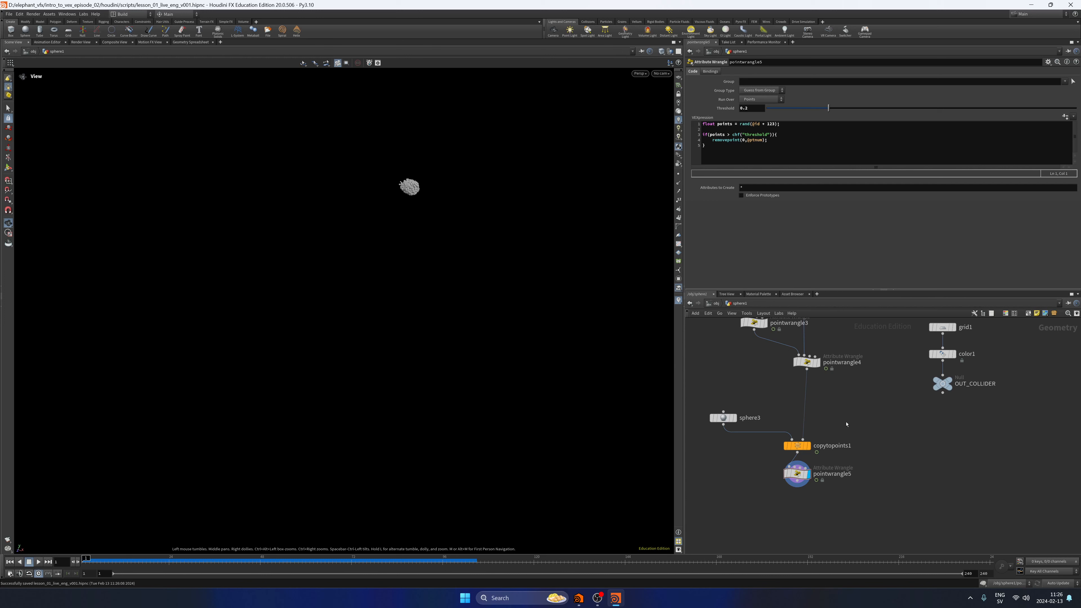
pyautogui.click(36, 563)
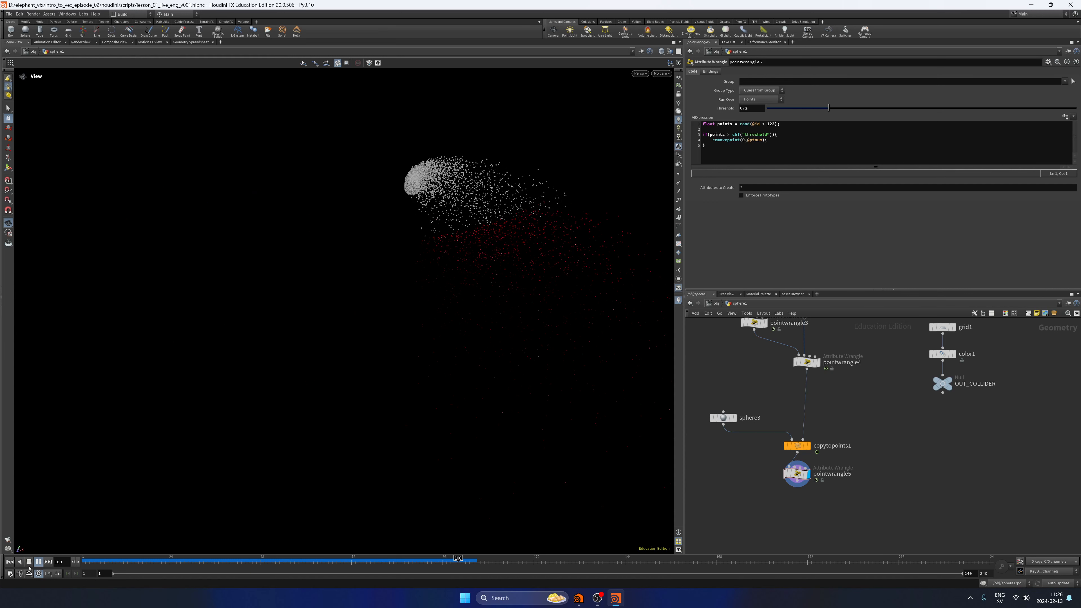
pyautogui.click(34, 563)
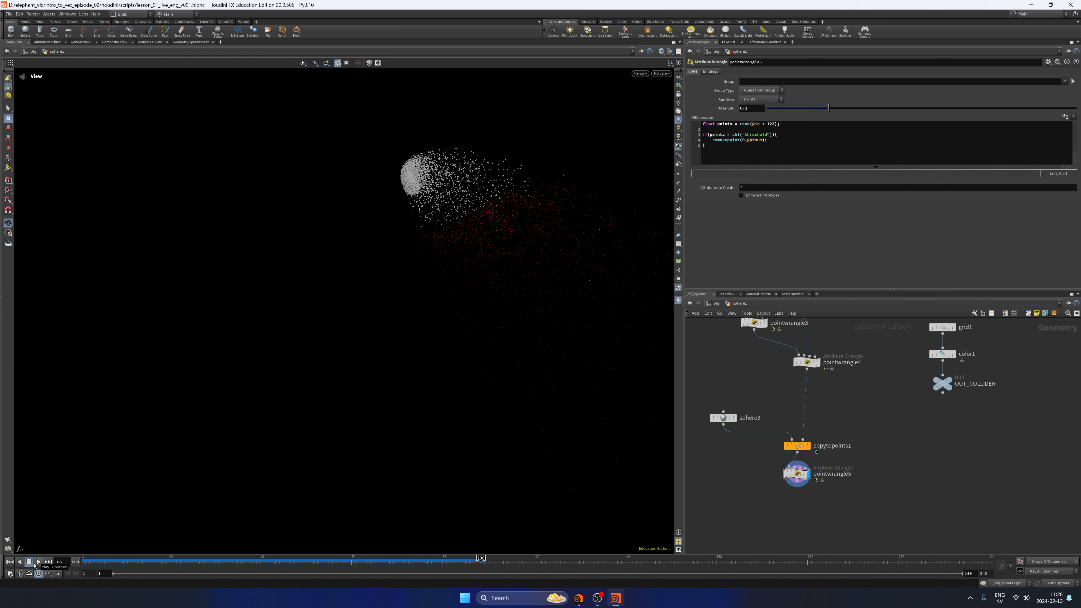
# Review the VEX code and parameters of pointwrangle4, pointwrangle3 and pointwrangle2 in the node chain.
pyautogui.moveTo(888, 389); pyautogui.dragTo(869, 461, button='middle')
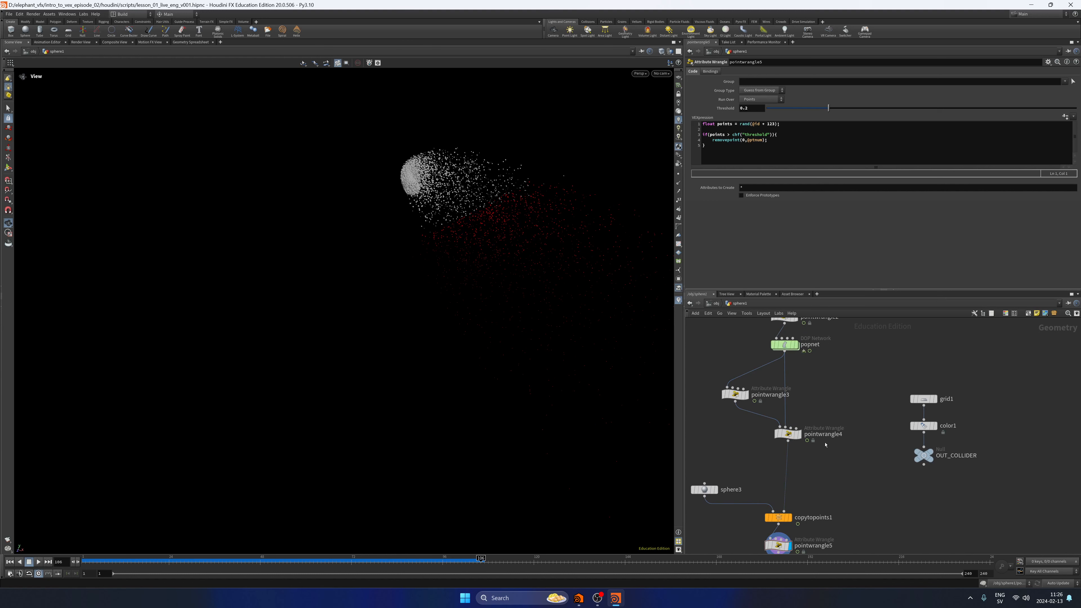
pyautogui.click(788, 433)
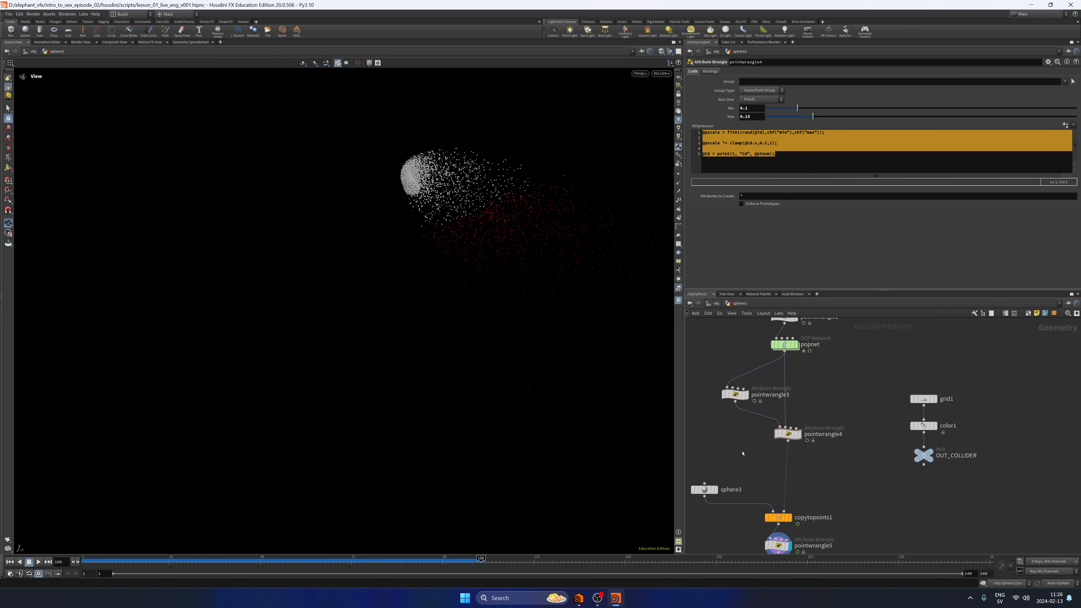
pyautogui.click(735, 395)
pyautogui.moveTo(855, 325); pyautogui.dragTo(849, 454, button='middle')
pyautogui.click(769, 488)
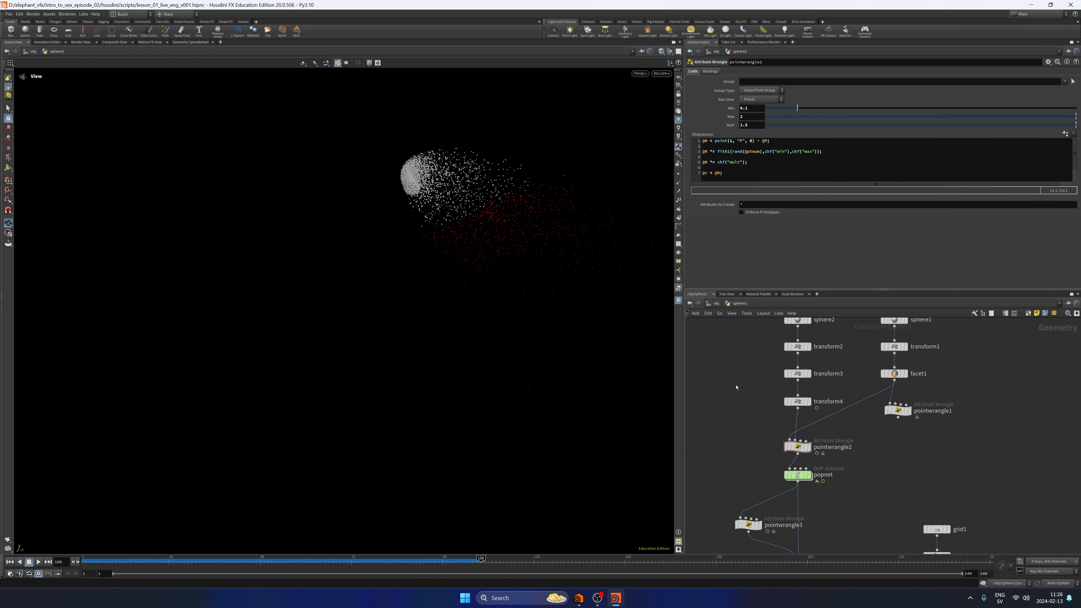
pyautogui.moveTo(752, 483); pyautogui.dragTo(765, 418, button='middle')
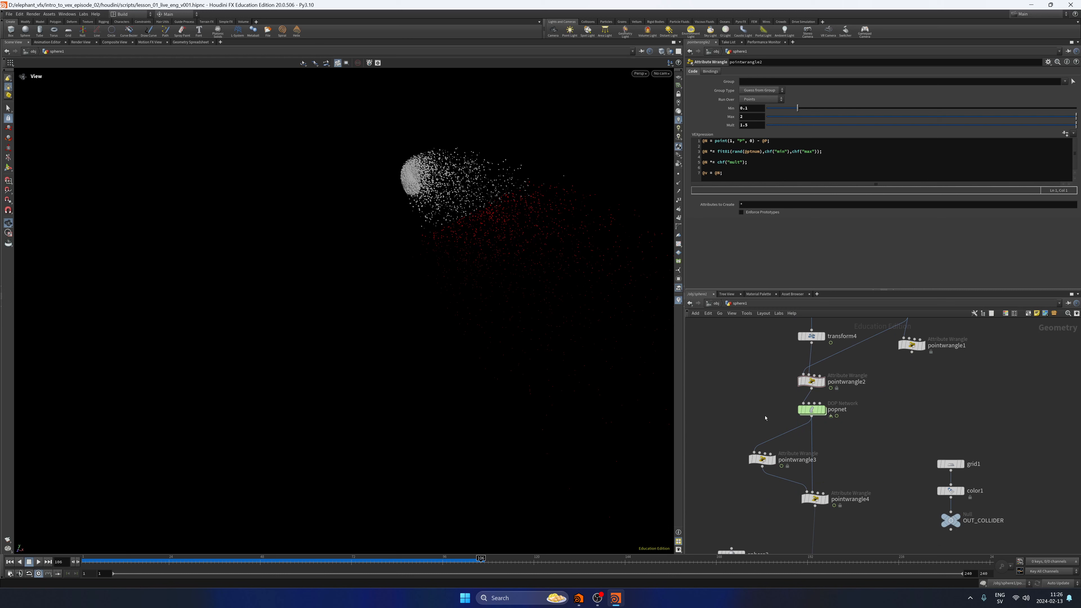
pyautogui.click(763, 459)
pyautogui.moveTo(878, 465); pyautogui.dragTo(881, 422, button='middle')
pyautogui.click(857, 457)
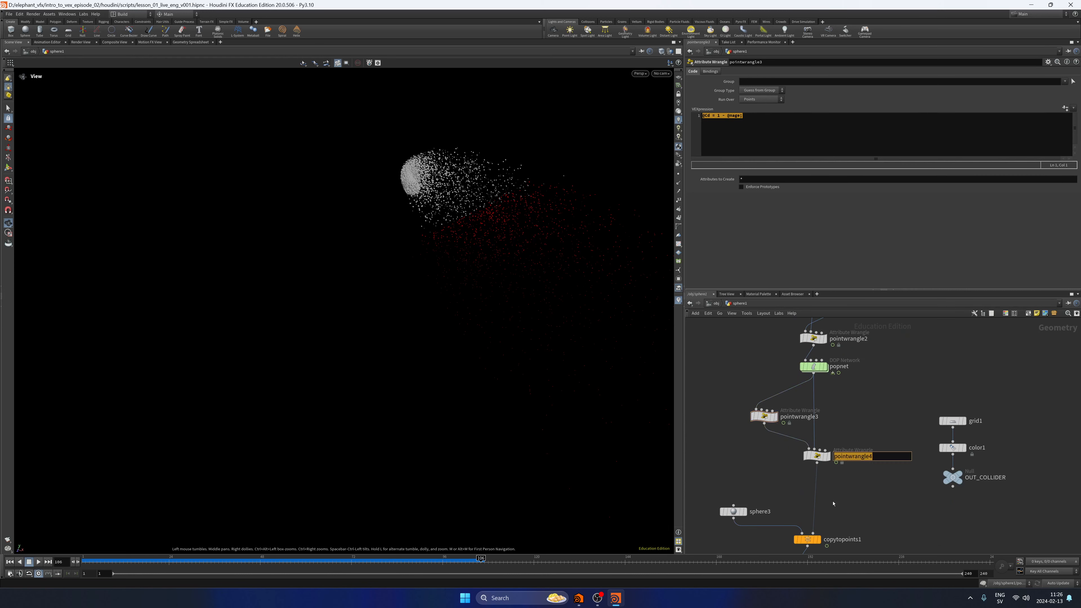
pyautogui.click(794, 166)
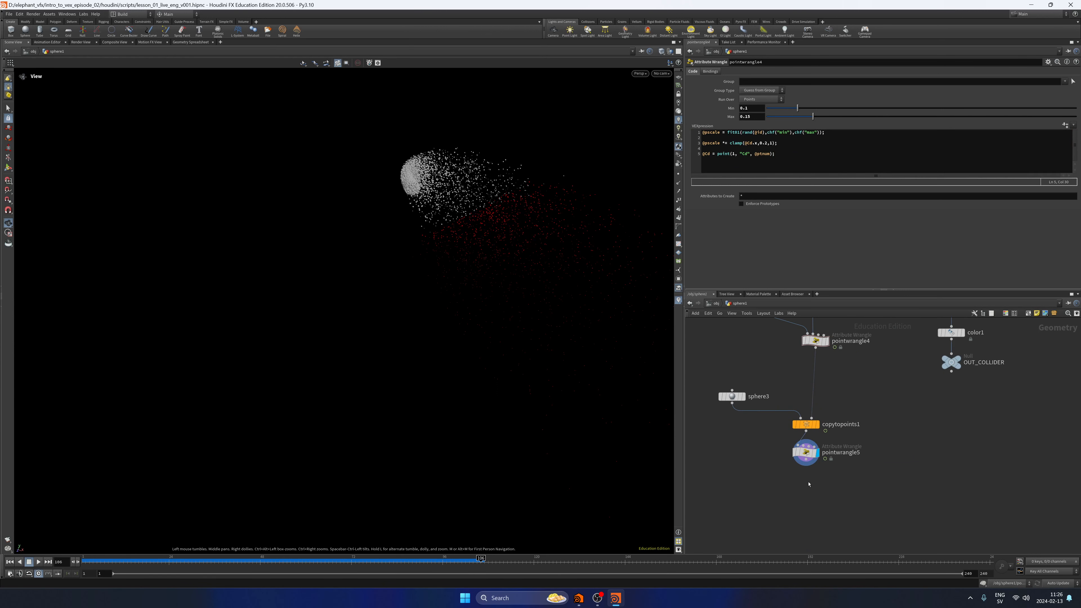
# Add a Null named OUT after pointwrangle5 and align it beneath the wrangle.
pyautogui.press('Tab')
pyautogui.write('null')
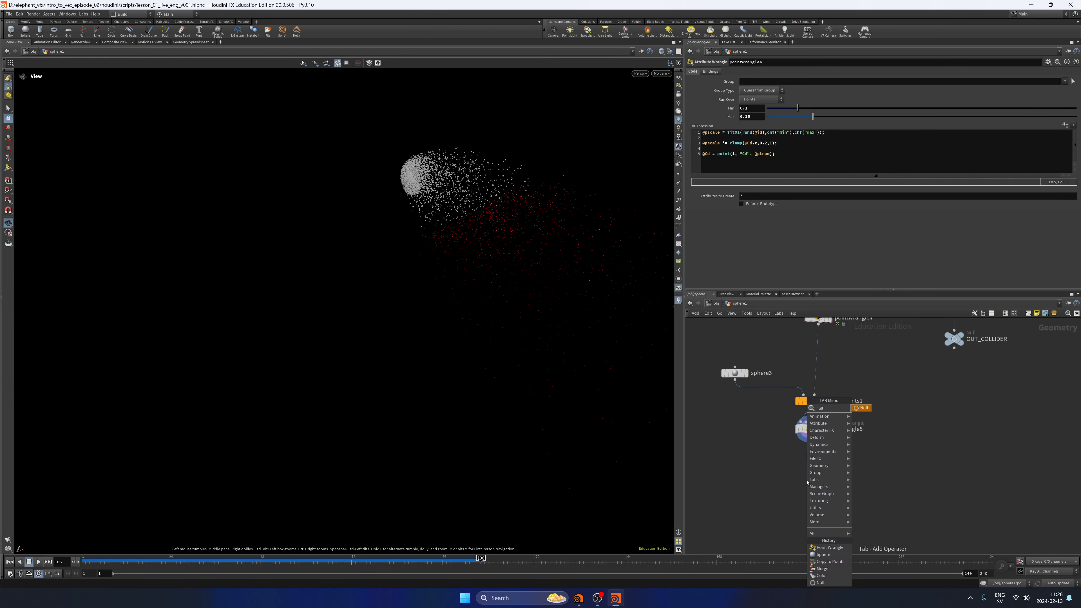
pyautogui.press('Return')
pyautogui.press('Return')
pyautogui.press('capslock')
pyautogui.write('OUT')
pyautogui.press('capslock')
pyautogui.press('Return')
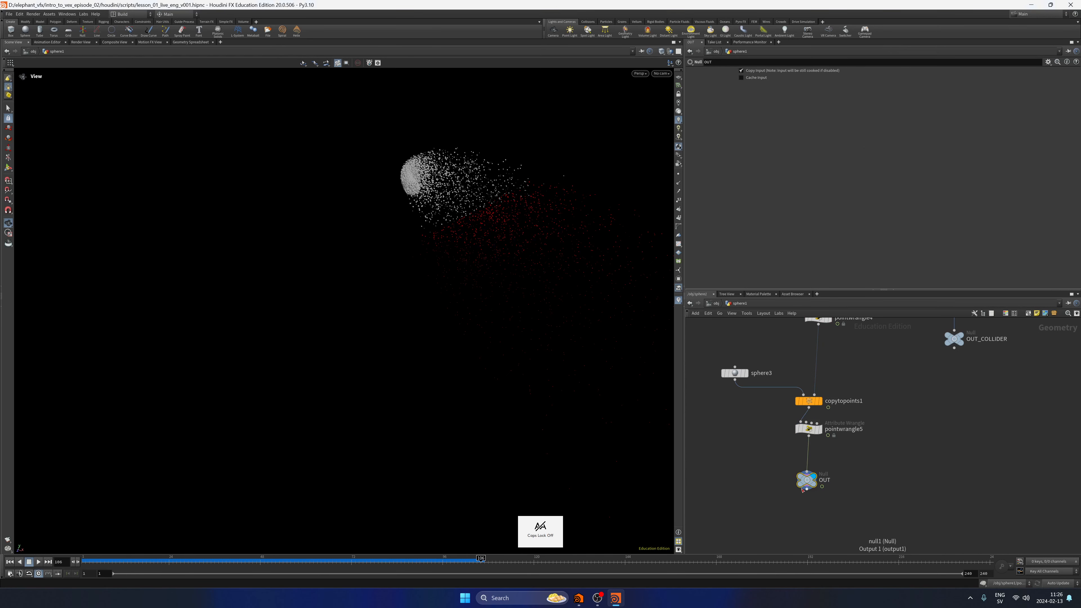
pyautogui.moveTo(801, 489); pyautogui.dragTo(803, 481)
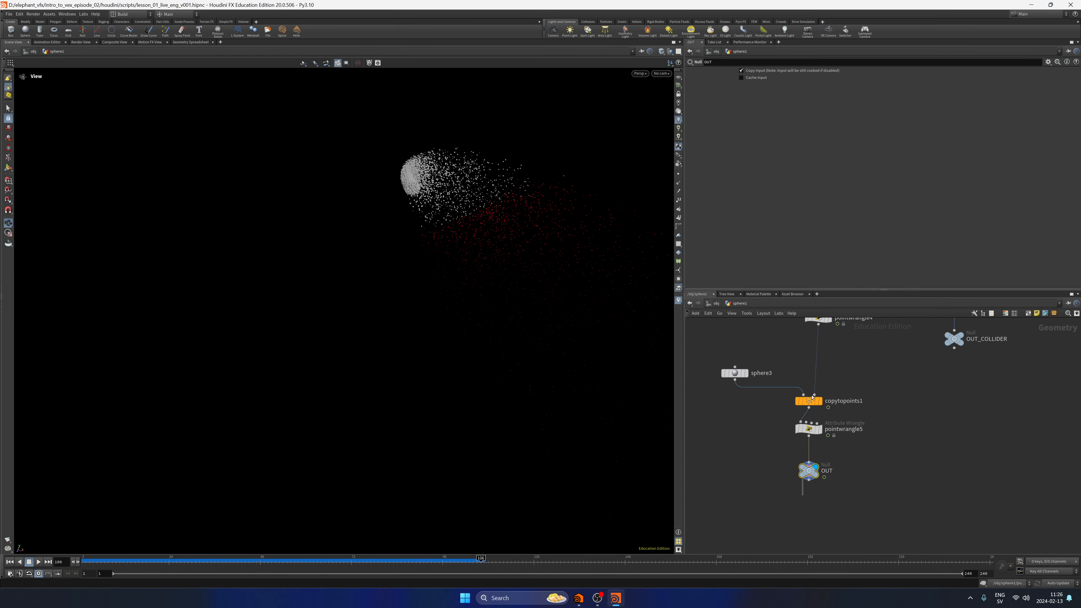
# Select copytopoints1 and save the scene.
pyautogui.click(810, 400)
pyautogui.hotkey('ctrl', 's')
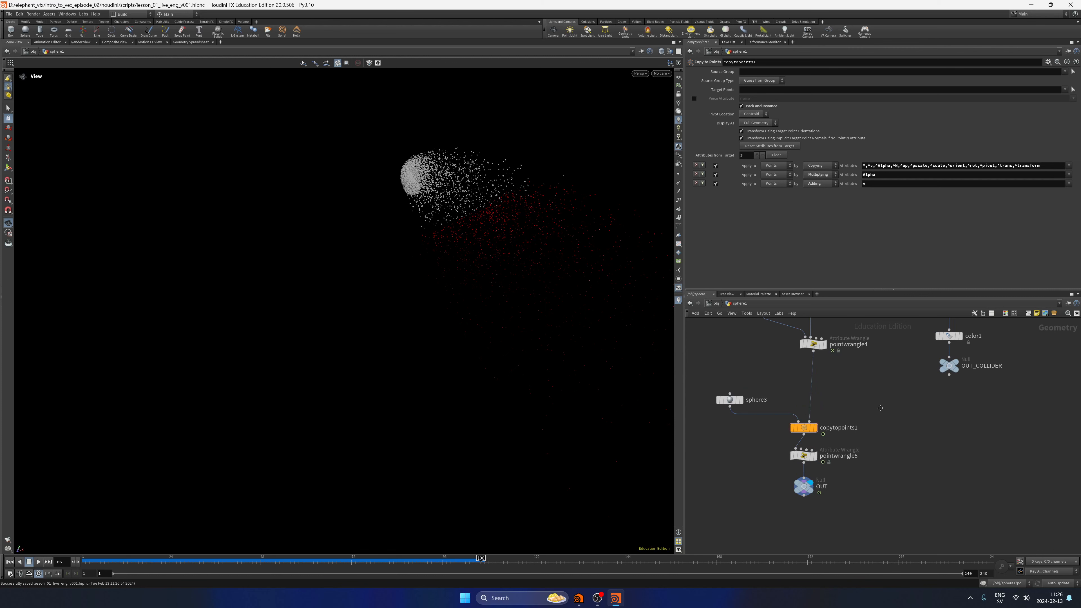
pyautogui.press('h')
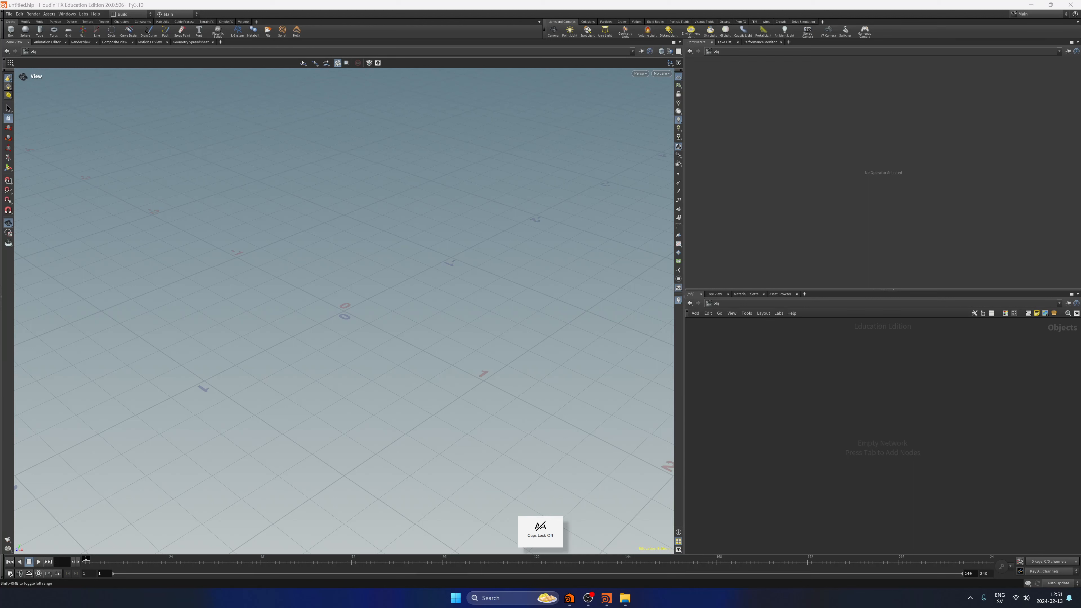
# Save the new empty scene as lesson_02_live_eng_v001.hipnc in the scripts folder, basing the name on the lesson_02_live_spa_v001 file.
pyautogui.click(9, 14)
pyautogui.click(26, 72)
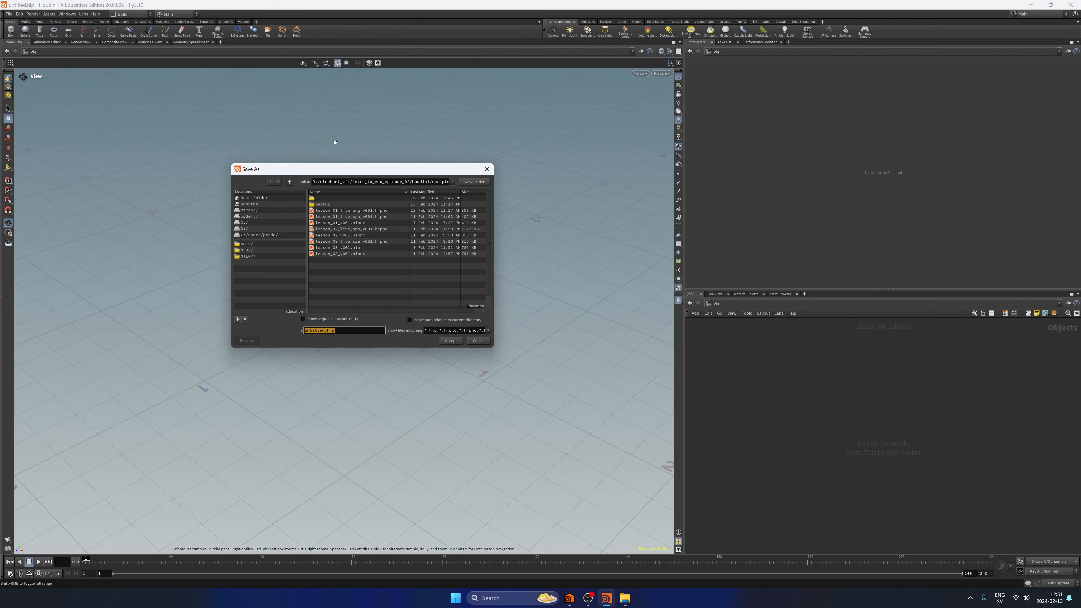
pyautogui.moveTo(337, 169); pyautogui.dragTo(361, 147)
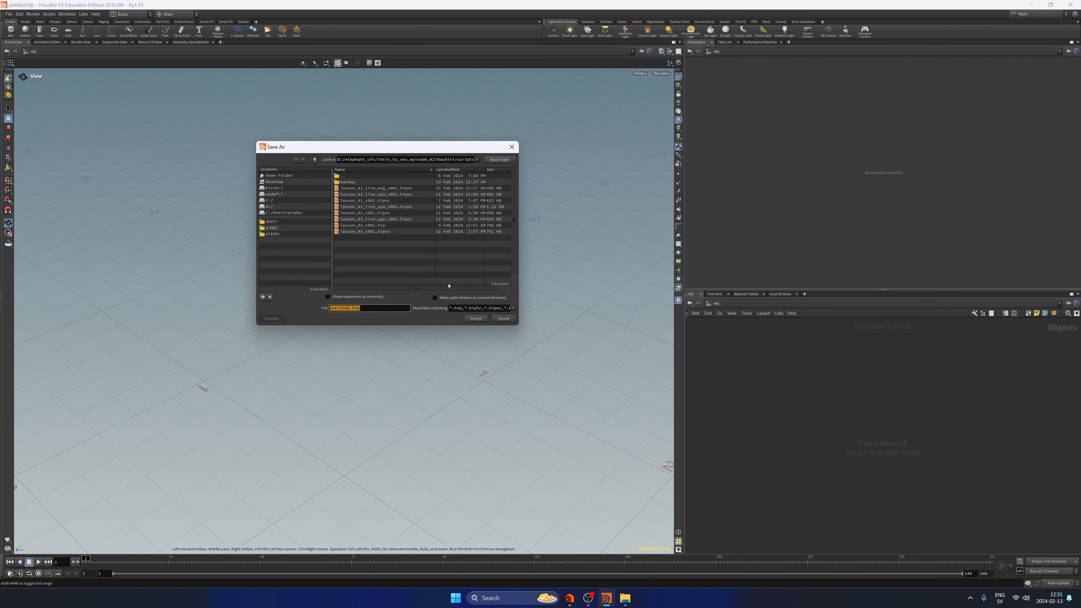
pyautogui.click(375, 207)
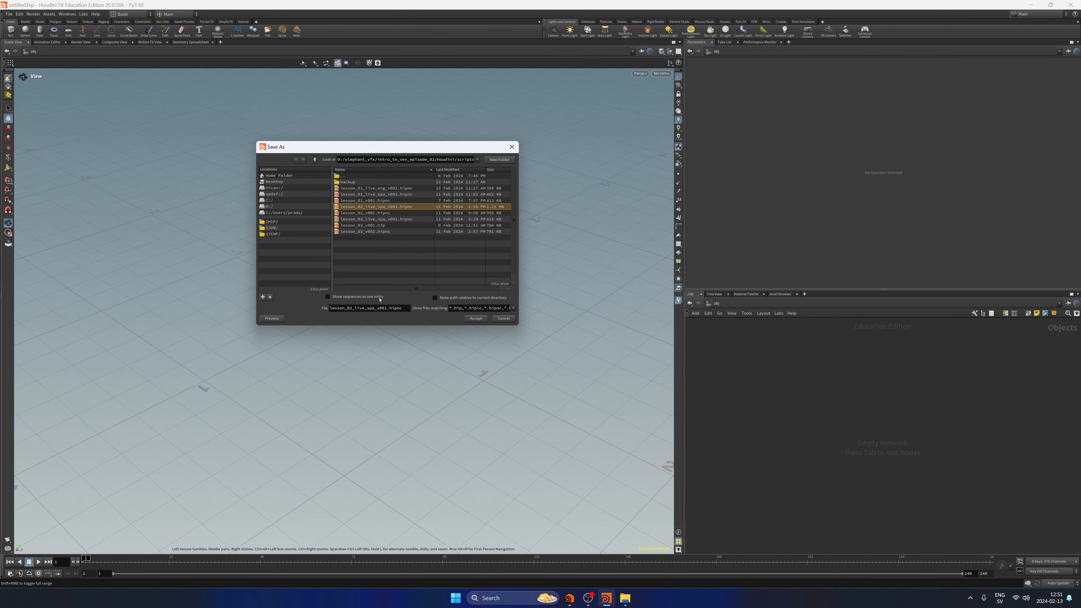
pyautogui.click(369, 308)
pyautogui.hotkey('shift', 'Left')
pyautogui.hotkey('shift', 'Left')
pyautogui.hotkey('shift', 'Left')
pyautogui.write('eng')
pyautogui.press('Return')
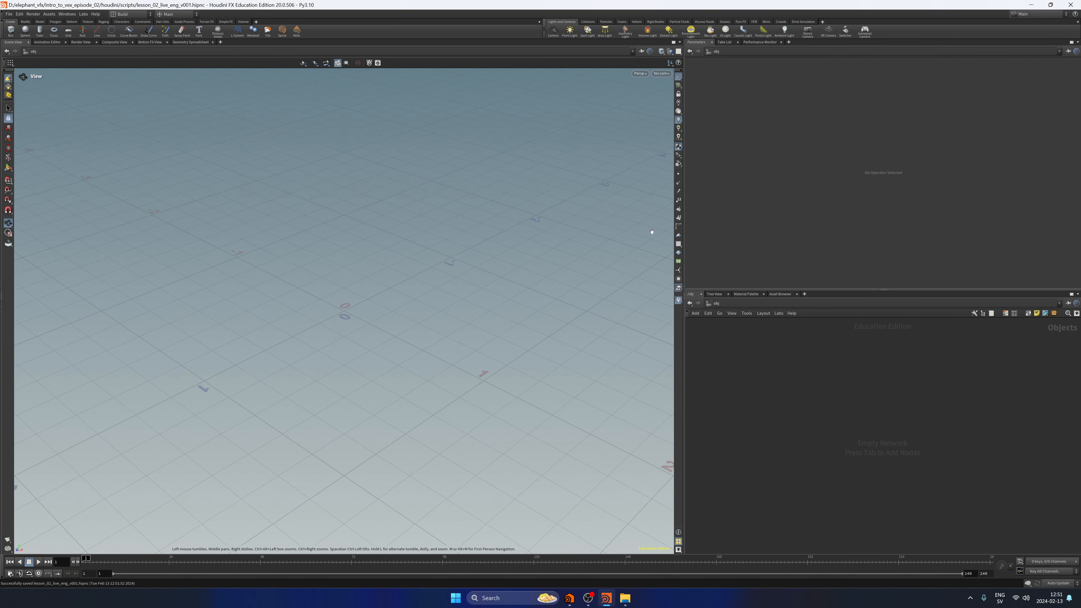
# Add a Geometry object to the empty object network.
pyautogui.moveTo(844, 404); pyautogui.dragTo(880, 388)
pyautogui.press('Tab')
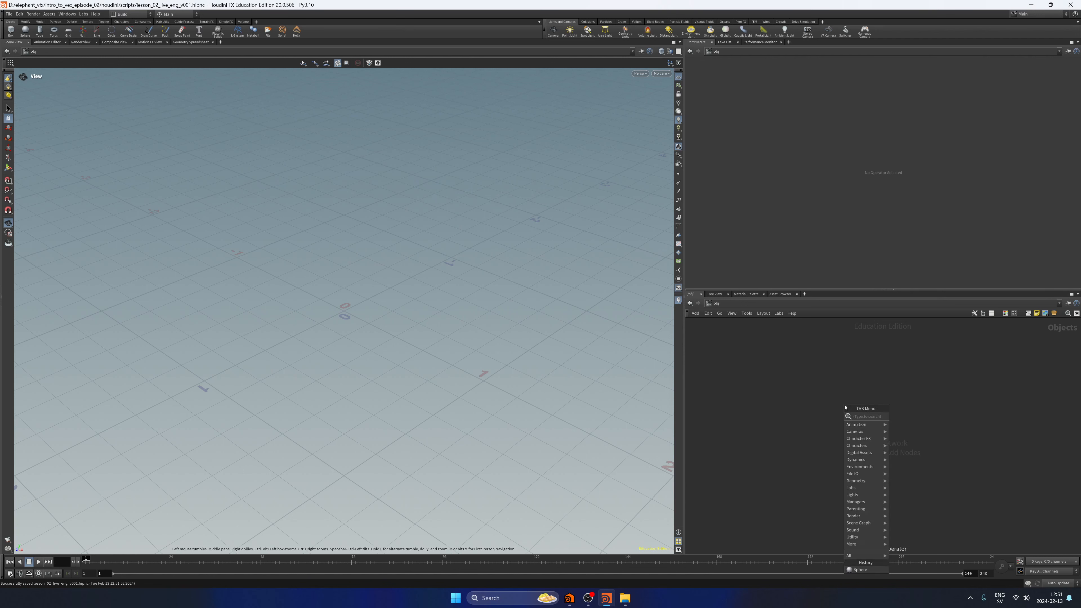
pyautogui.write('geo')
pyautogui.press('Return')
pyautogui.click(844, 404)
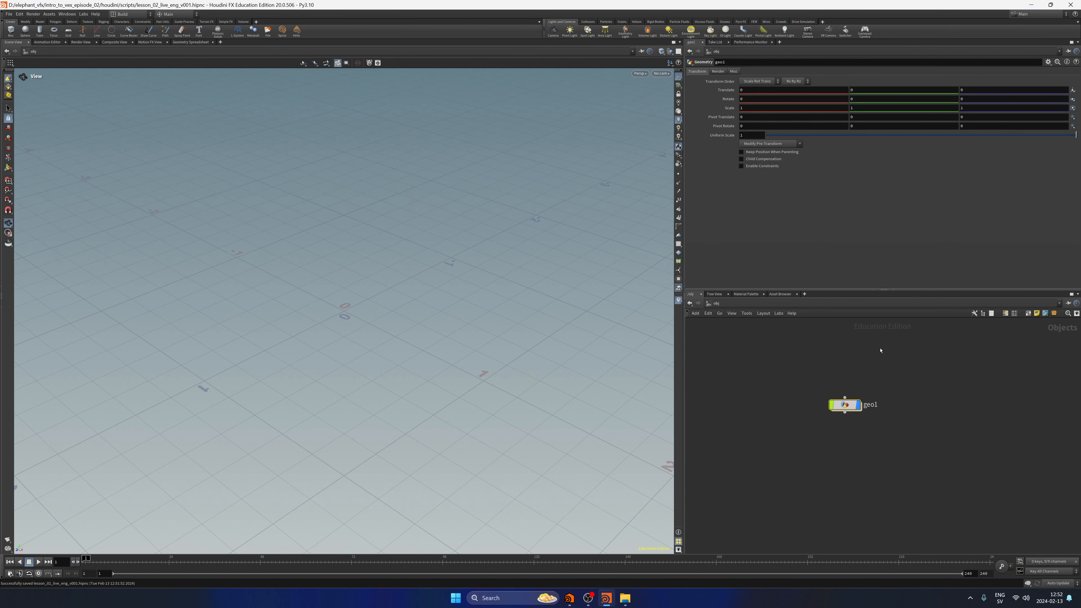
# Inside the Geometry object, add a Circle and set its Orientation to ZX Plane.
pyautogui.press('i')
pyautogui.press('Tab')
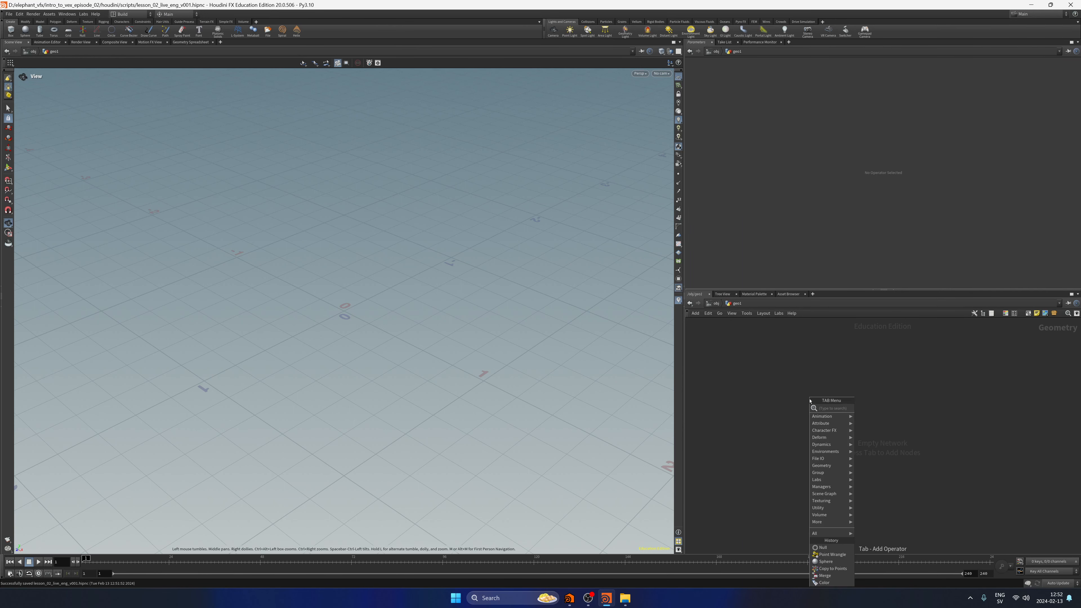
pyautogui.write('cir')
pyautogui.press('Return')
pyautogui.click(810, 400)
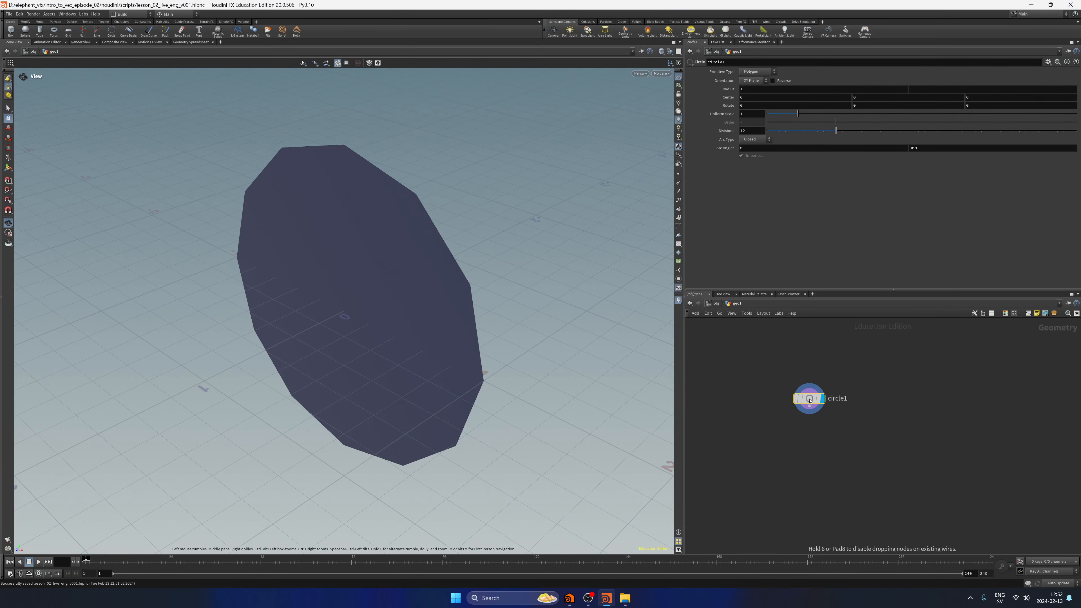
pyautogui.click(754, 80)
pyautogui.click(752, 98)
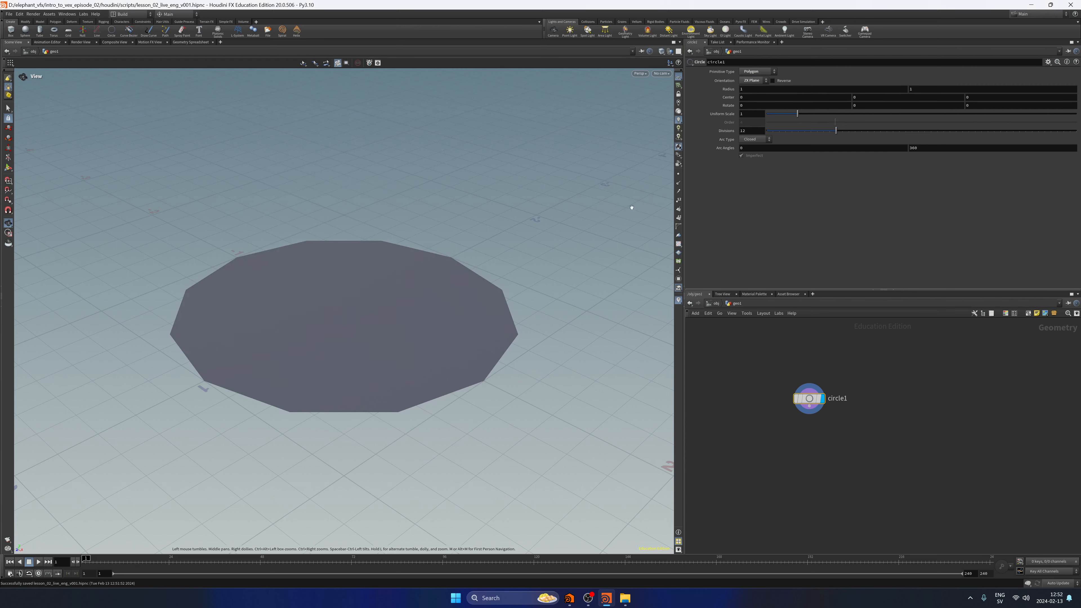
# Set circle1's Arc Type to Open Arc and Divisions to 50, and briefly check its points in the viewport.
pyautogui.hotkey('space', 'f')
pyautogui.moveTo(532, 249); pyautogui.dragTo(456, 313, button='right')
pyautogui.moveTo(456, 313); pyautogui.dragTo(470, 273, button='middle')
pyautogui.moveTo(470, 273); pyautogui.dragTo(446, 326)
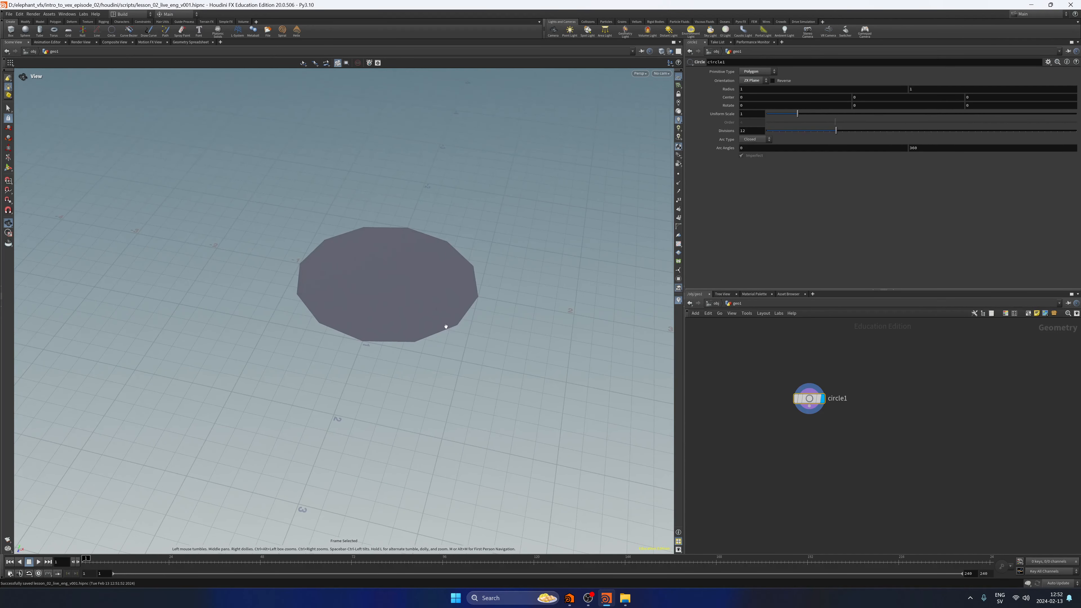
pyautogui.moveTo(446, 327); pyautogui.dragTo(437, 328, button='middle')
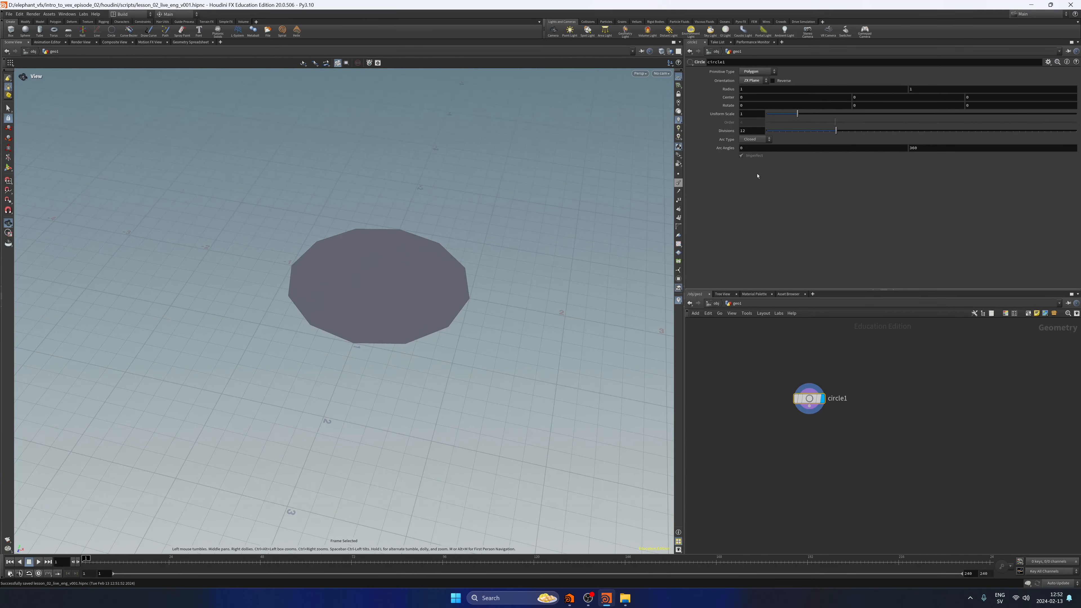
pyautogui.click(754, 140)
pyautogui.click(750, 153)
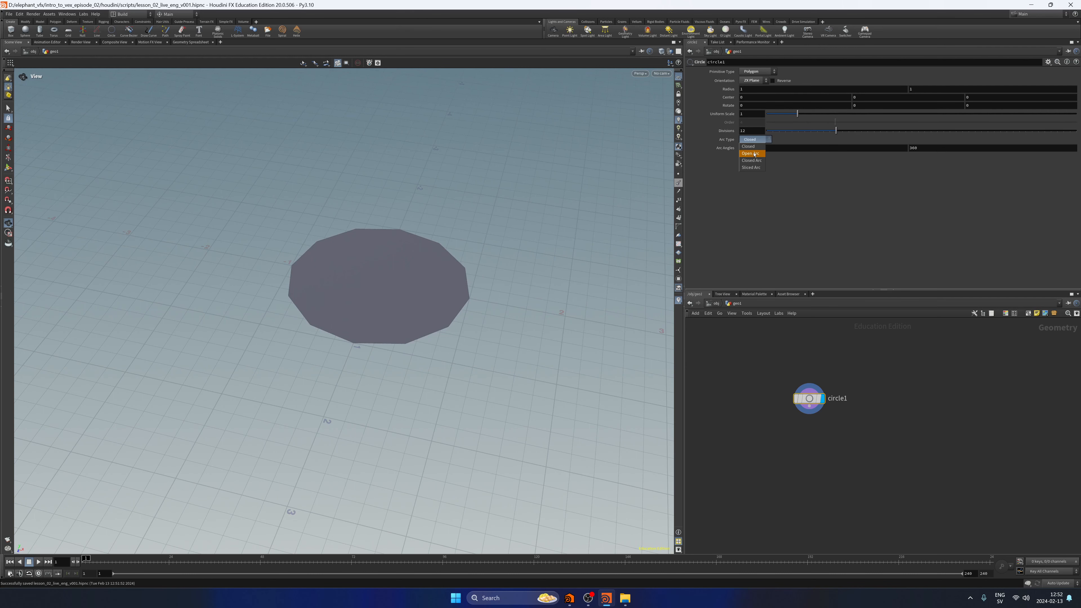
pyautogui.moveTo(449, 299)
pyautogui.mouseDown()
pyautogui.moveTo(507, 380)
pyautogui.moveTo(473, 298)
pyautogui.moveTo(523, 245)
pyautogui.moveTo(475, 202)
pyautogui.moveTo(341, 309)
pyautogui.moveTo(466, 311)
pyautogui.moveTo(455, 314)
pyautogui.moveTo(459, 298)
pyautogui.mouseUp()
pyautogui.press('f')
pyautogui.moveTo(838, 131); pyautogui.dragTo(1076, 130)
pyautogui.click(678, 174)
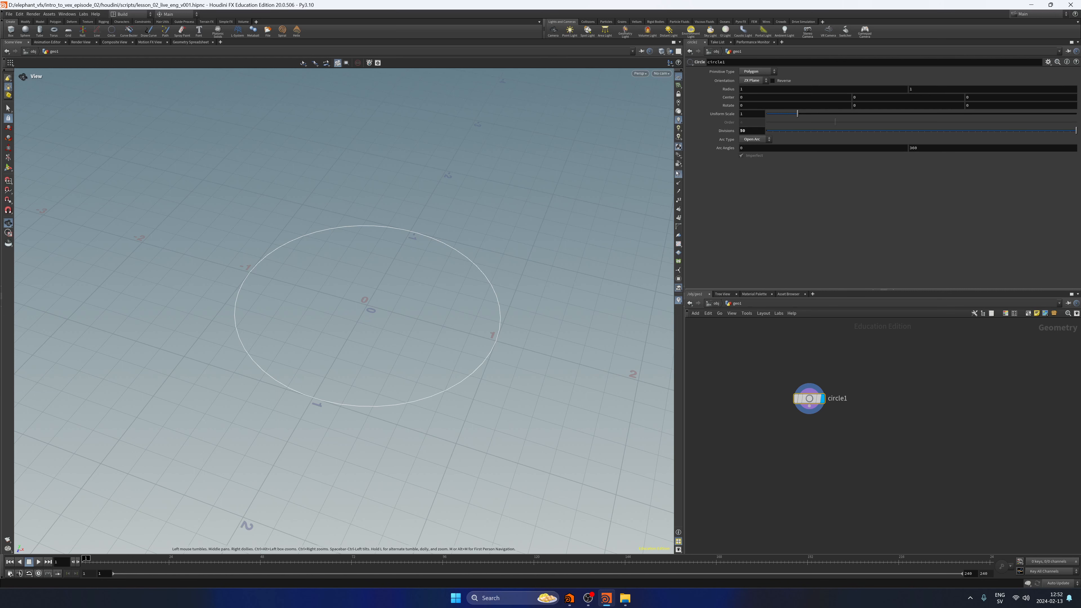
pyautogui.click(678, 173)
pyautogui.moveTo(503, 308); pyautogui.dragTo(515, 252, button='middle')
# Add a PolyWire node after circle1 and frame the resulting ring.
pyautogui.moveTo(864, 474); pyautogui.dragTo(838, 470, button='middle')
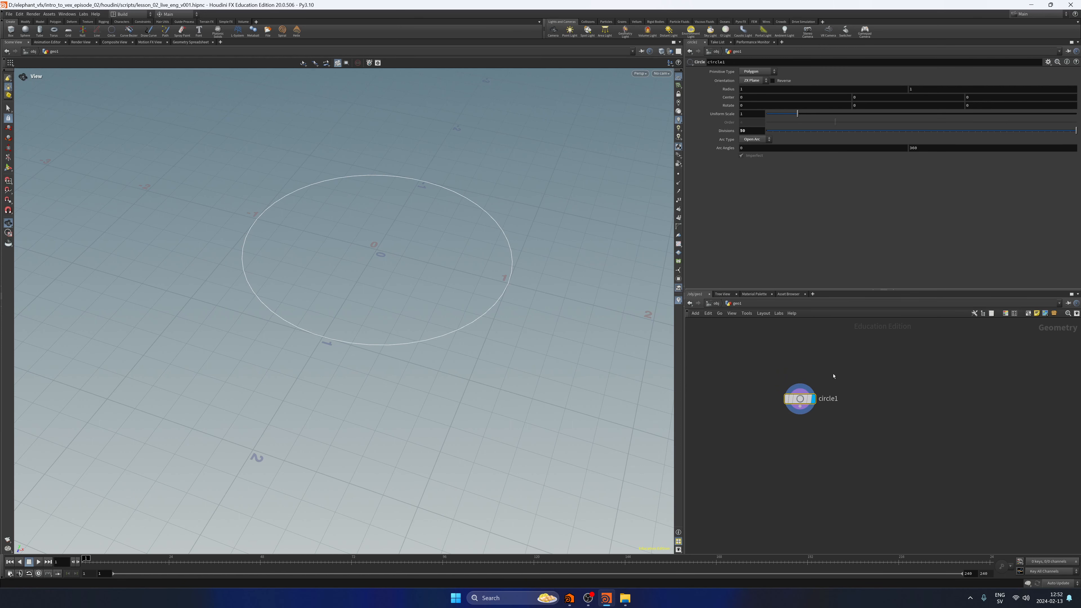
pyautogui.press('Tab')
pyautogui.write('polywire')
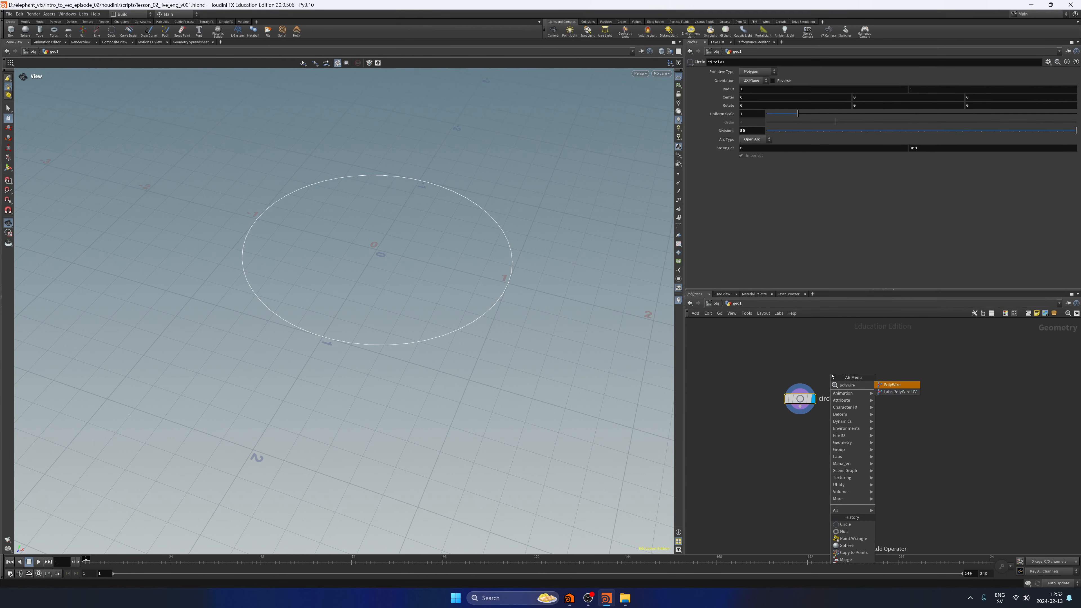
pyautogui.press('Return')
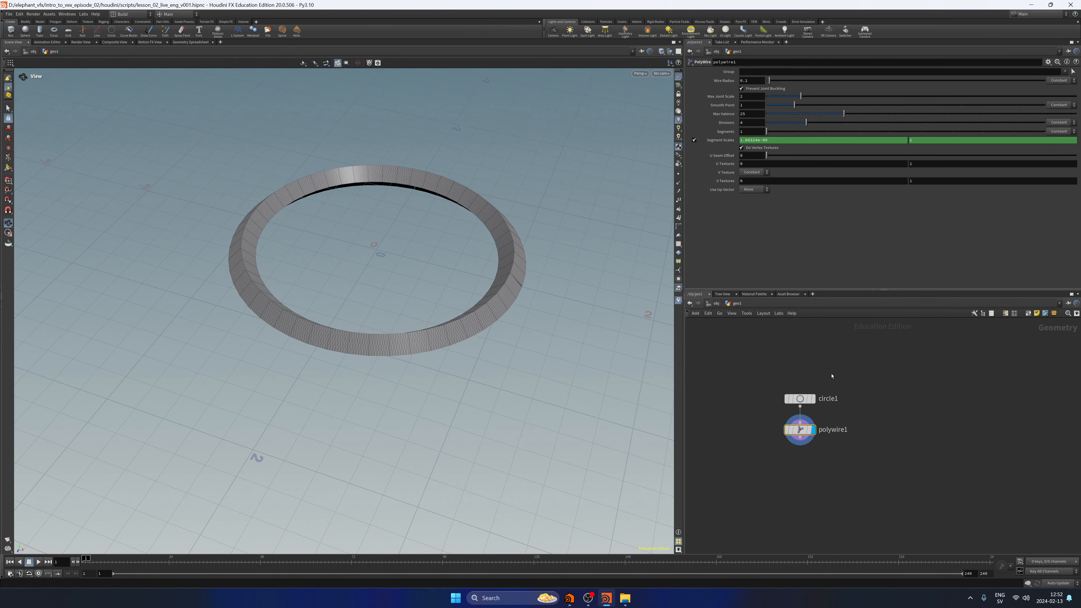
pyautogui.press('f')
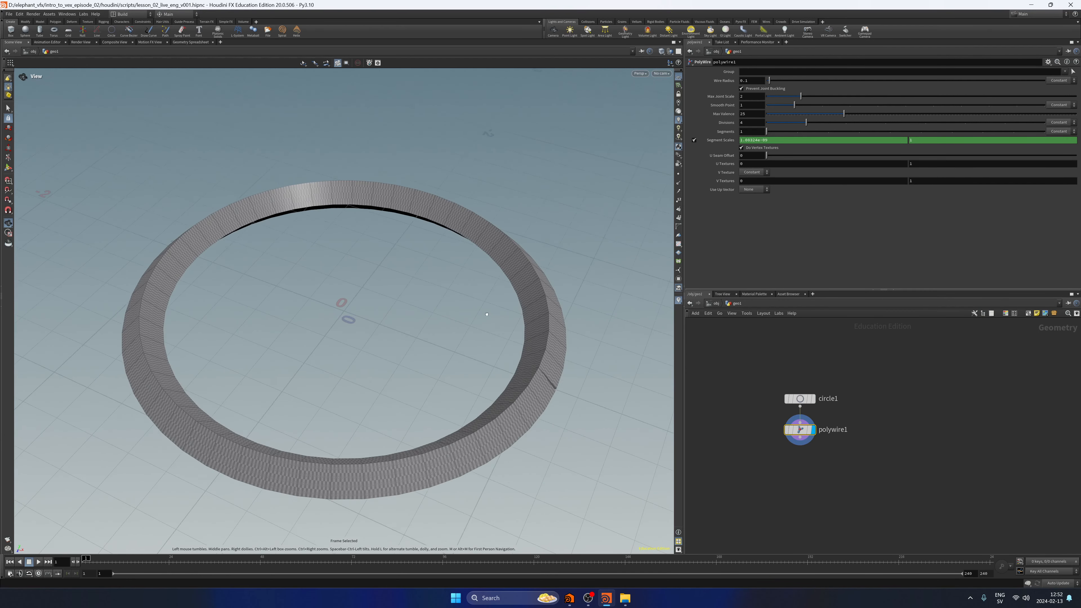
# Examine the ring's seam up close and move polywire1 further below circle1.
pyautogui.moveTo(543, 335); pyautogui.dragTo(417, 343)
pyautogui.moveTo(417, 343); pyautogui.dragTo(470, 235, button='middle')
pyautogui.moveTo(469, 235); pyautogui.dragTo(580, 224, button='right')
pyautogui.moveTo(484, 294); pyautogui.dragTo(524, 219)
pyautogui.moveTo(525, 219); pyautogui.dragTo(495, 261, button='middle')
pyautogui.moveTo(494, 260); pyautogui.dragTo(547, 259, button='right')
pyautogui.moveTo(787, 439); pyautogui.dragTo(787, 501)
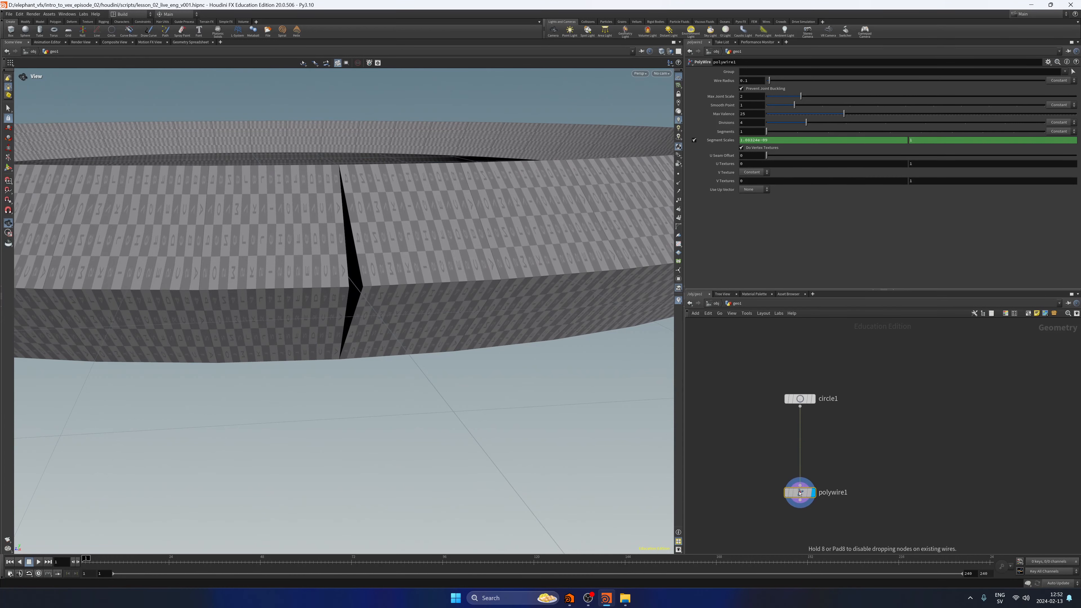
pyautogui.moveTo(405, 294); pyautogui.dragTo(352, 299)
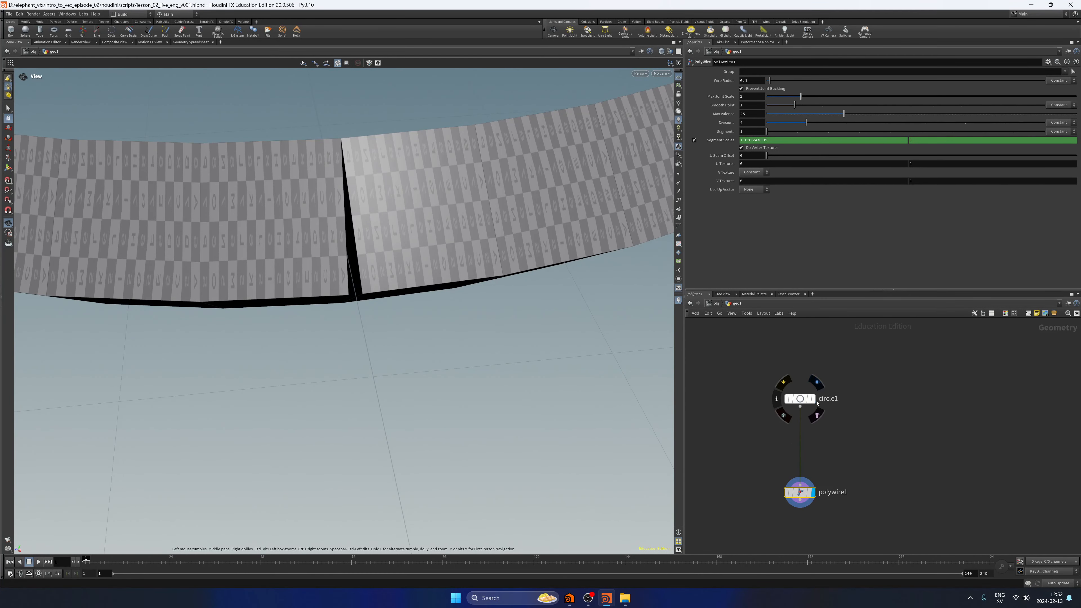
# Display circle1 with point markers to examine where the open arc's ends meet.
pyautogui.click(811, 399)
pyautogui.click(800, 399)
pyautogui.click(679, 174)
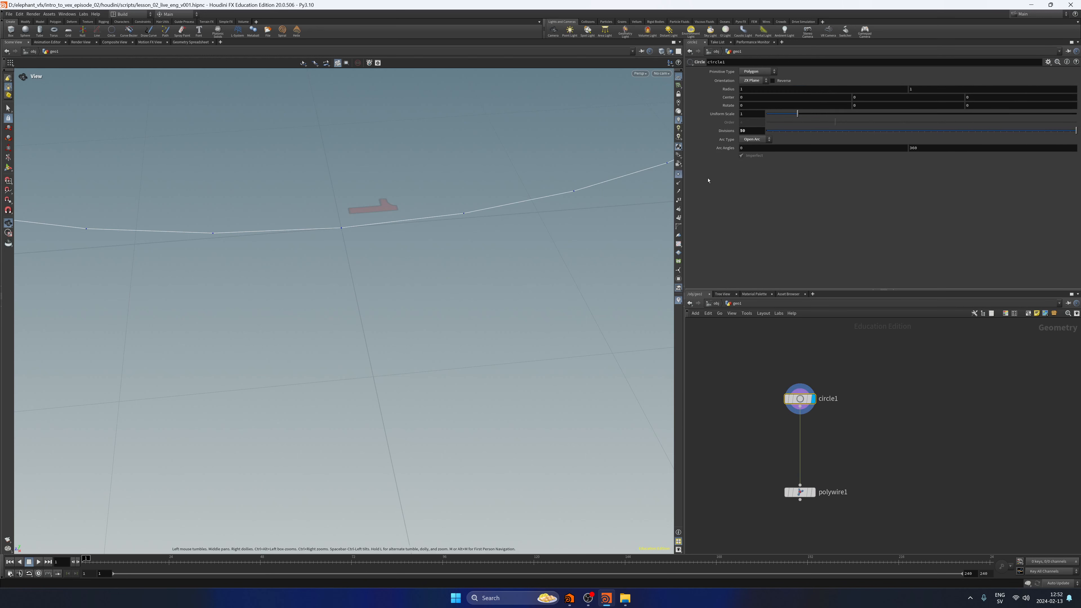
# Insert a Fuse node between circle1 and polywire1, and display polywire1.
pyautogui.press('Tab')
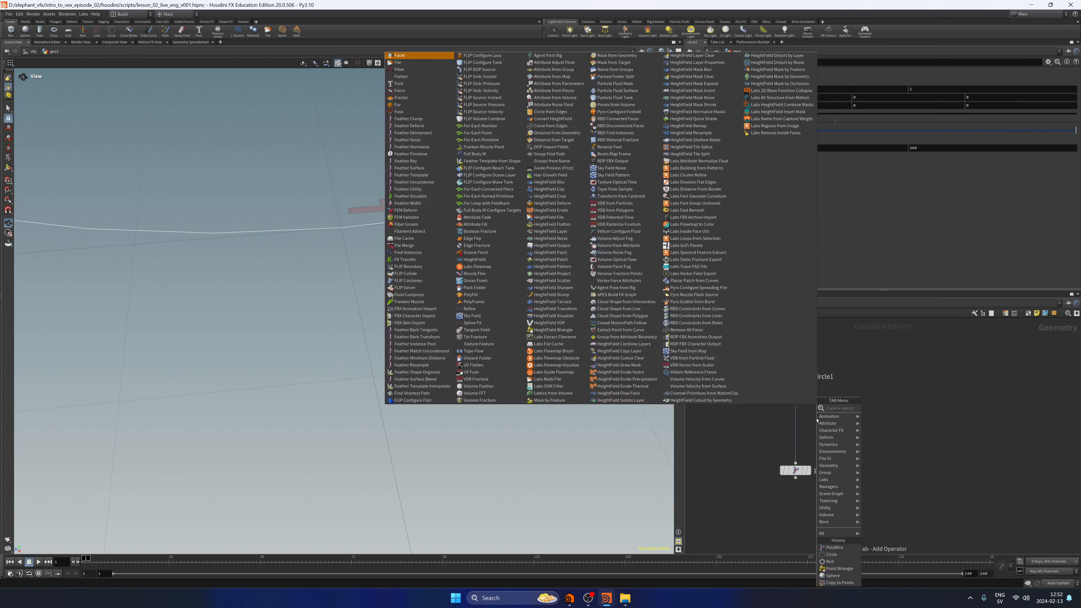
pyautogui.write('fuse')
pyautogui.press('Return')
pyautogui.click(815, 417)
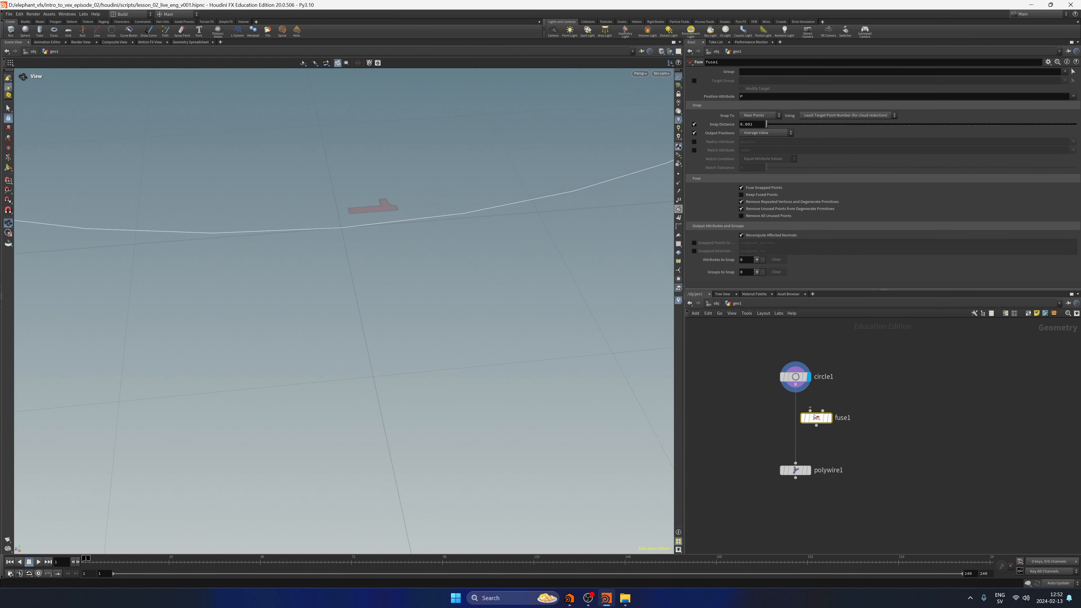
pyautogui.doubleClick(754, 124)
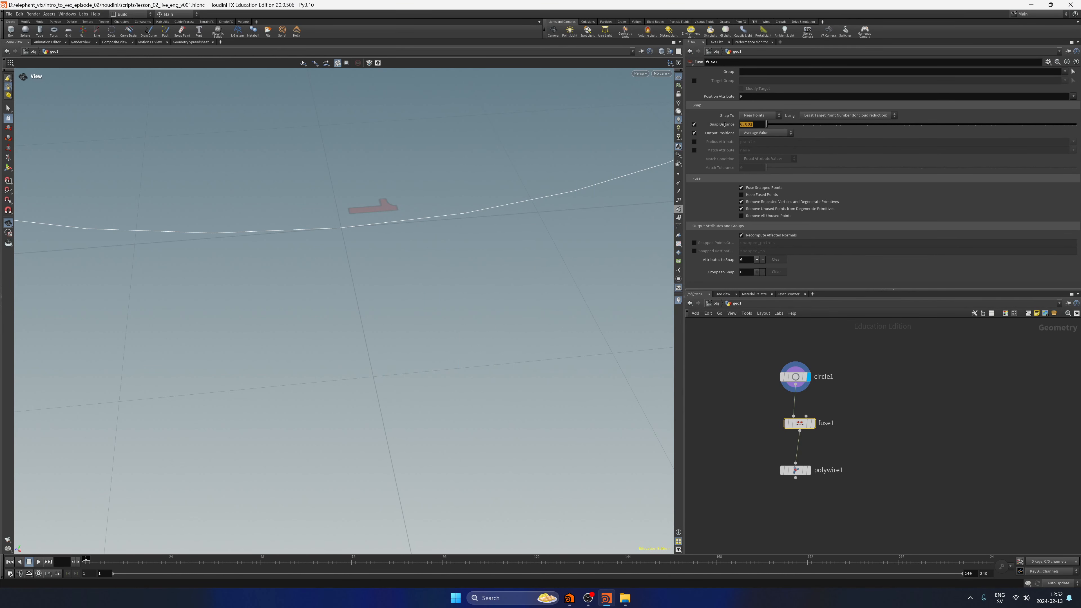
pyautogui.click(752, 123)
pyautogui.click(808, 471)
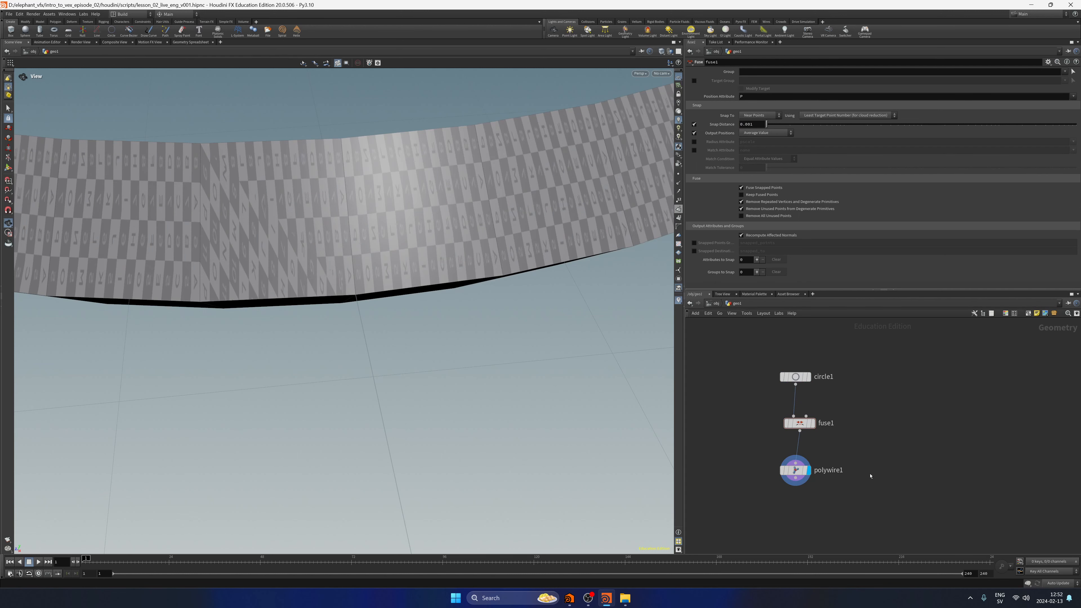
# Bypass fuse1 and re-enable it to compare the ring's seam.
pyautogui.click(786, 423)
pyautogui.click(785, 424)
pyautogui.click(786, 424)
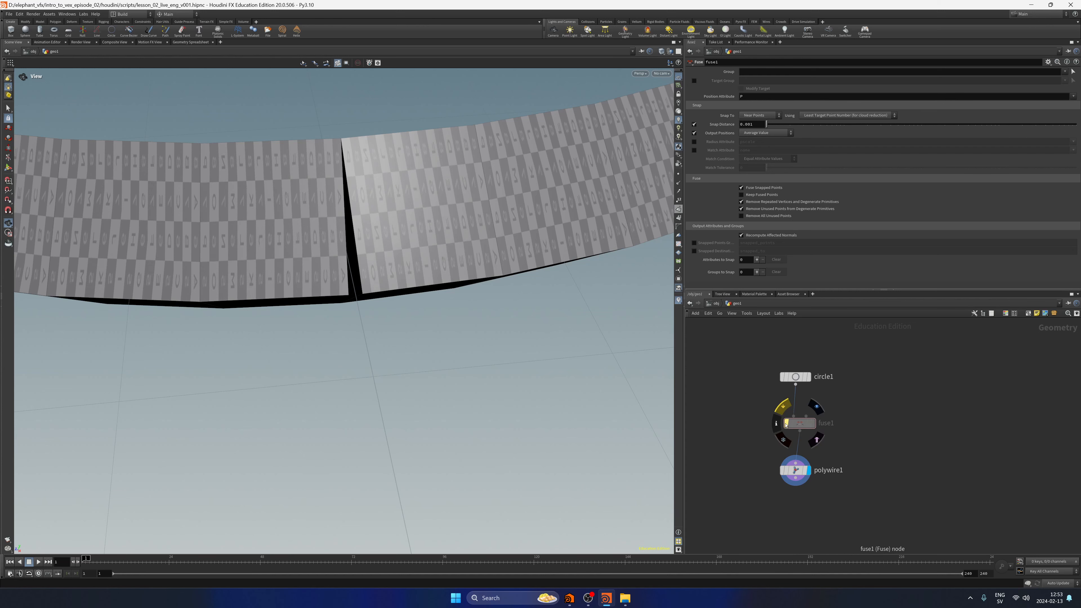
pyautogui.click(786, 424)
# Turn off the UV texture display on the ring in the viewport.
pyautogui.press('f')
pyautogui.moveTo(470, 333); pyautogui.dragTo(518, 357)
pyautogui.scroll(5, 524, 374)
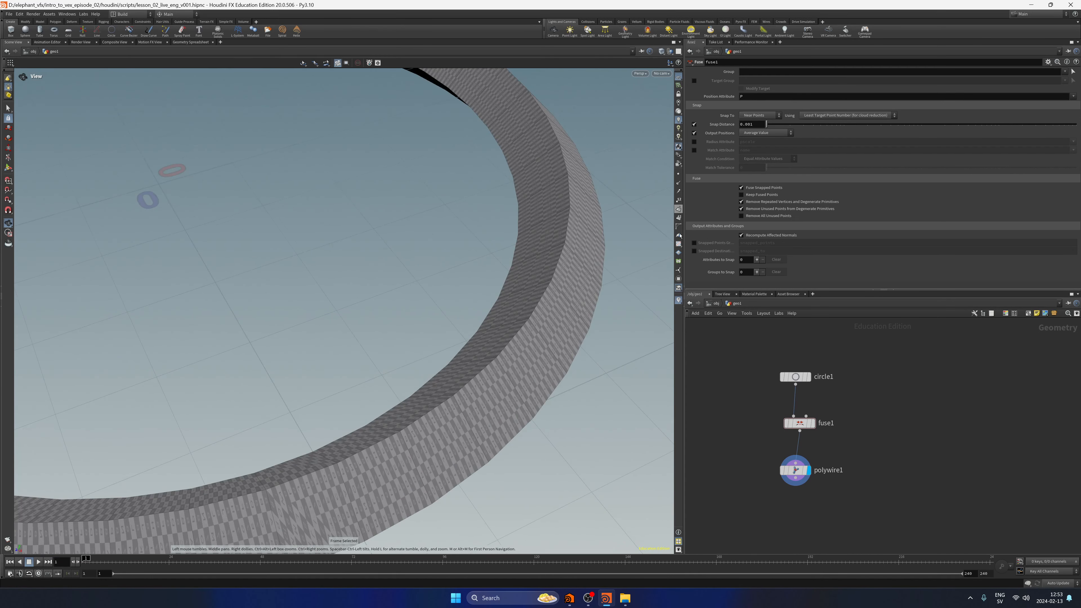
pyautogui.click(679, 246)
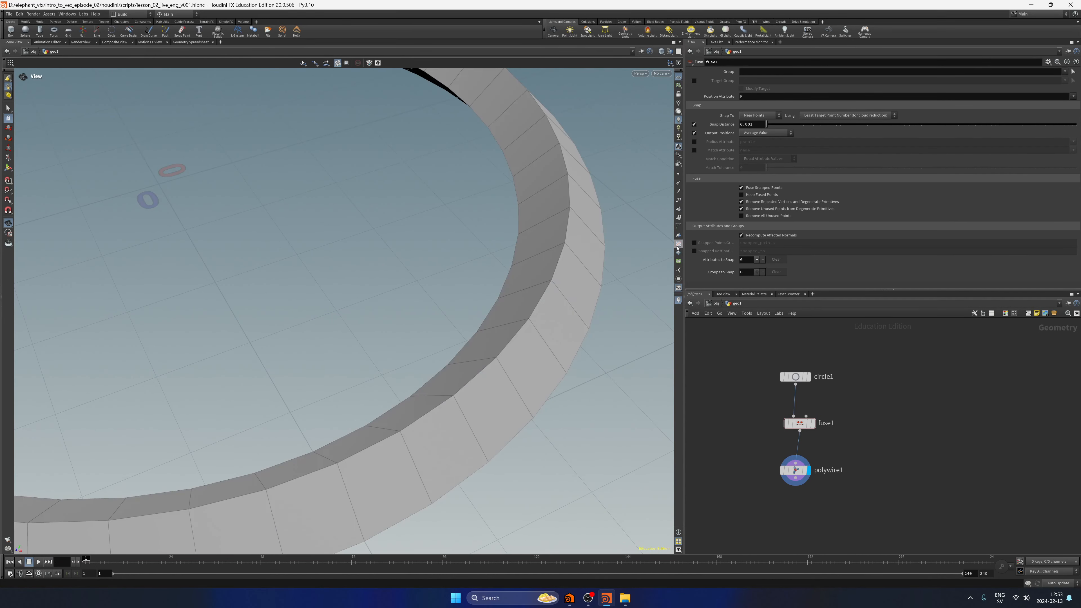
# Lay out circle1, fuse1 and polywire1 in a compact vertical chain.
pyautogui.moveTo(826, 490); pyautogui.dragTo(766, 362)
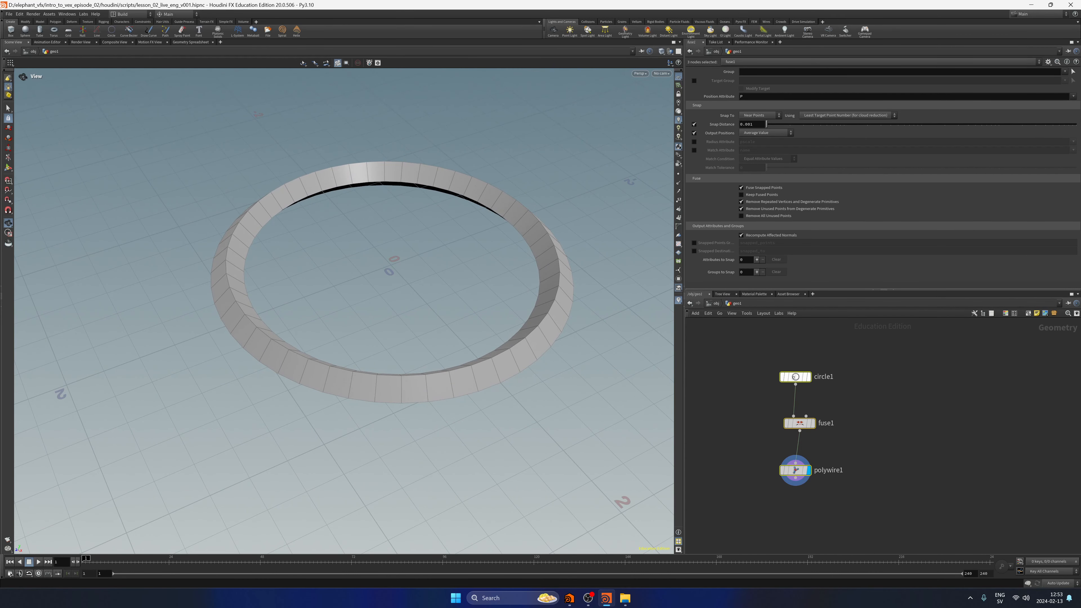
pyautogui.press('l')
pyautogui.click(880, 461)
pyautogui.moveTo(879, 460); pyautogui.dragTo(887, 443, button='middle')
pyautogui.moveTo(765, 465); pyautogui.dragTo(850, 413)
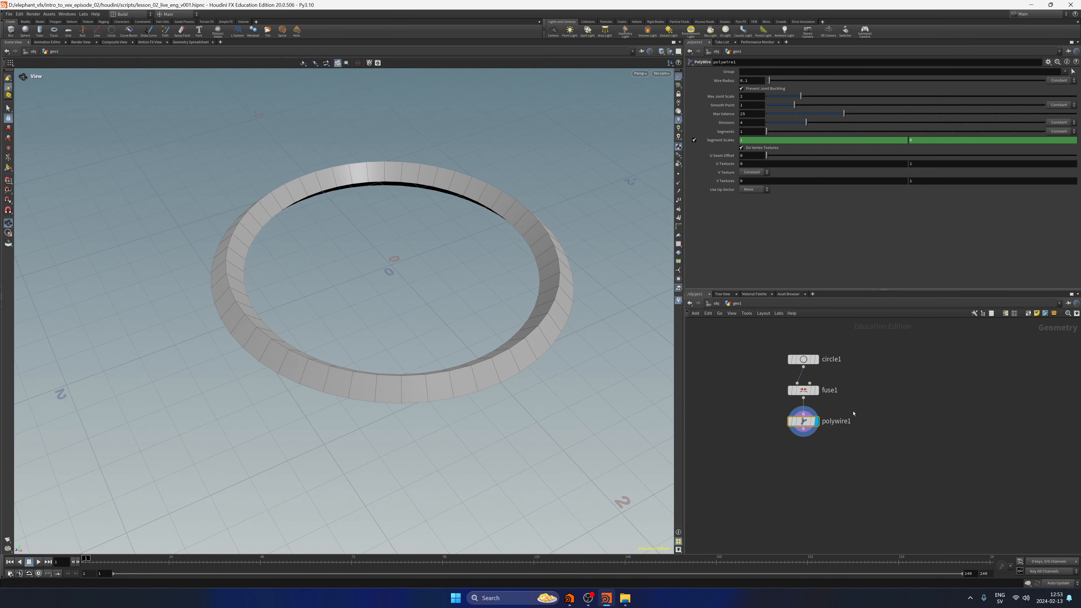
pyautogui.moveTo(763, 483); pyautogui.dragTo(862, 406)
pyautogui.moveTo(893, 405); pyautogui.dragTo(878, 413, button='middle')
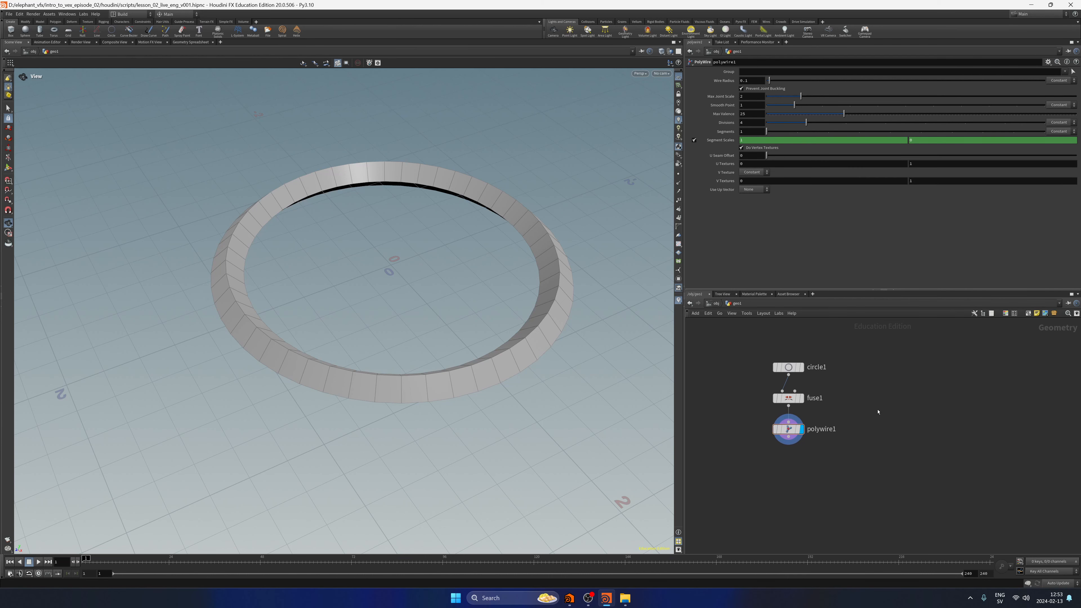
# Add a Torus node beside the chain and display it for comparison.
pyautogui.press('Tab')
pyautogui.write('line')
pyautogui.press('Return')
pyautogui.click(878, 412)
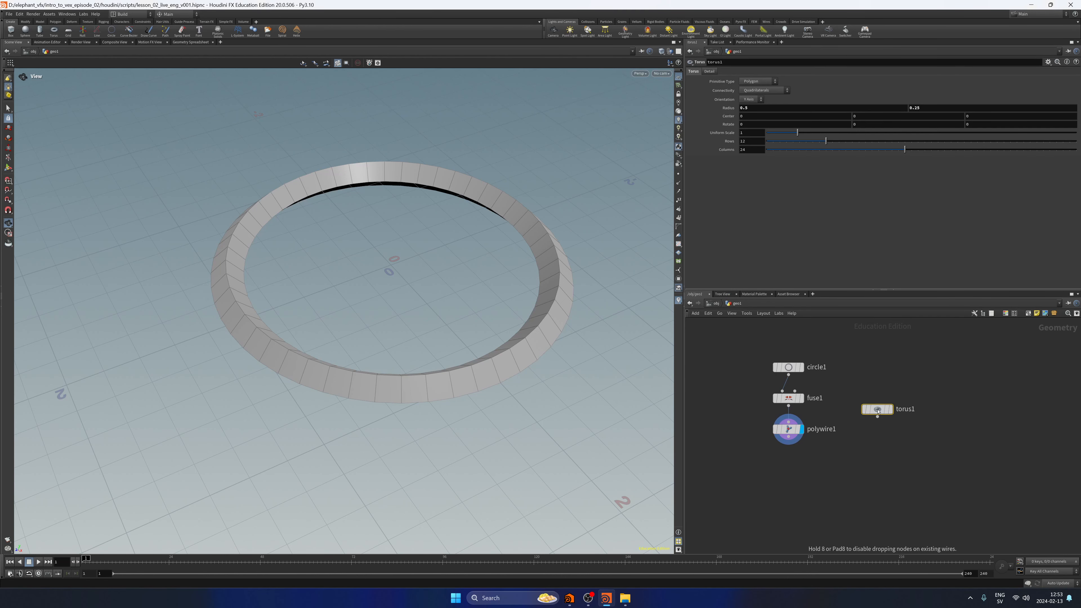
pyautogui.click(891, 409)
pyautogui.moveTo(879, 411); pyautogui.dragTo(911, 430)
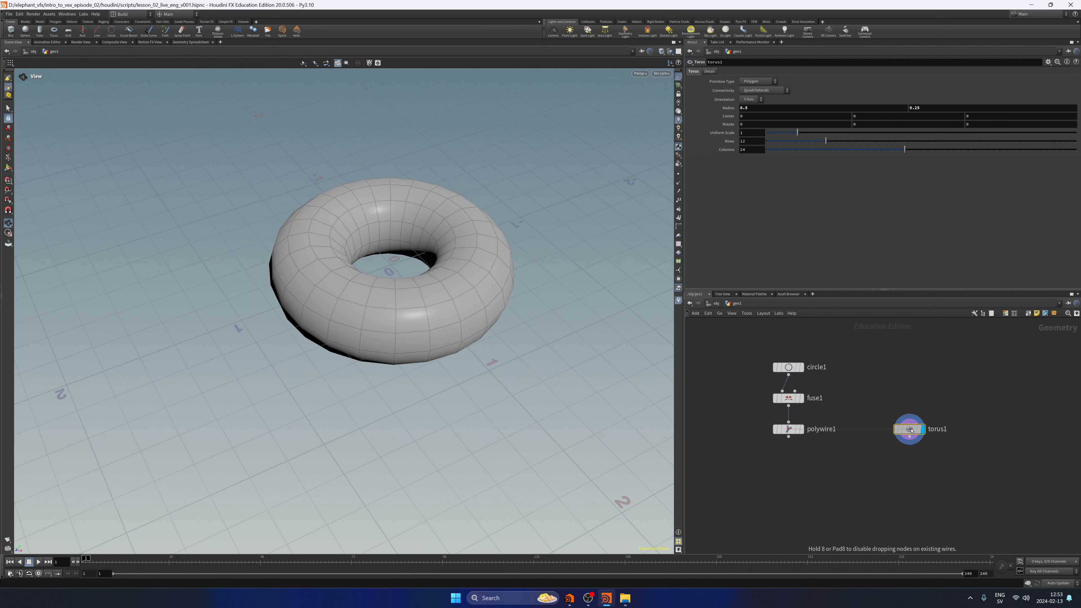
# Compare circle1 with torus1, delete the torus and display polywire1 again.
pyautogui.click(801, 368)
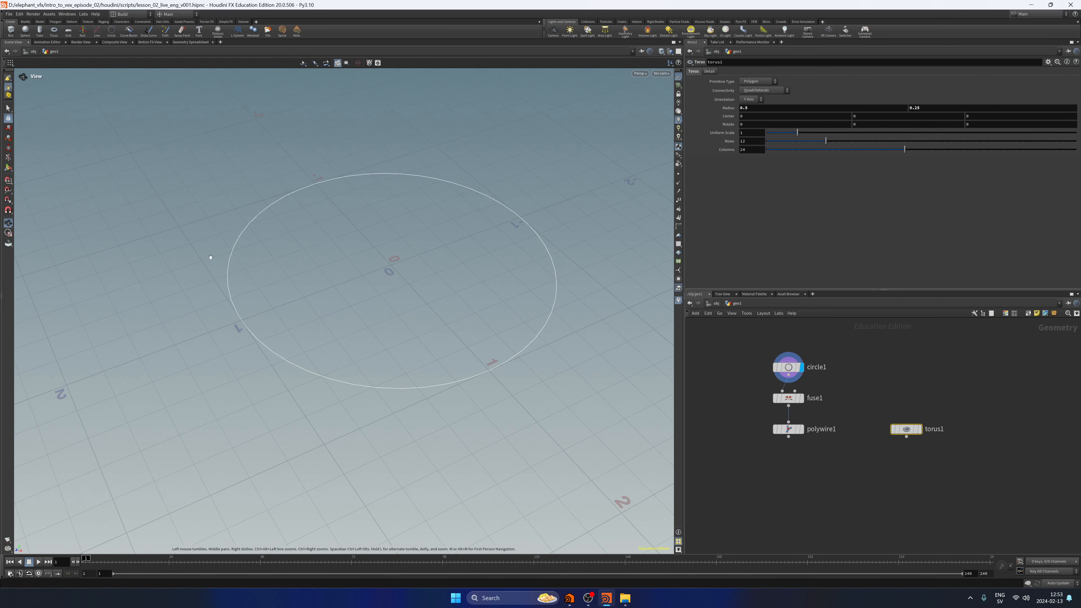
pyautogui.click(919, 428)
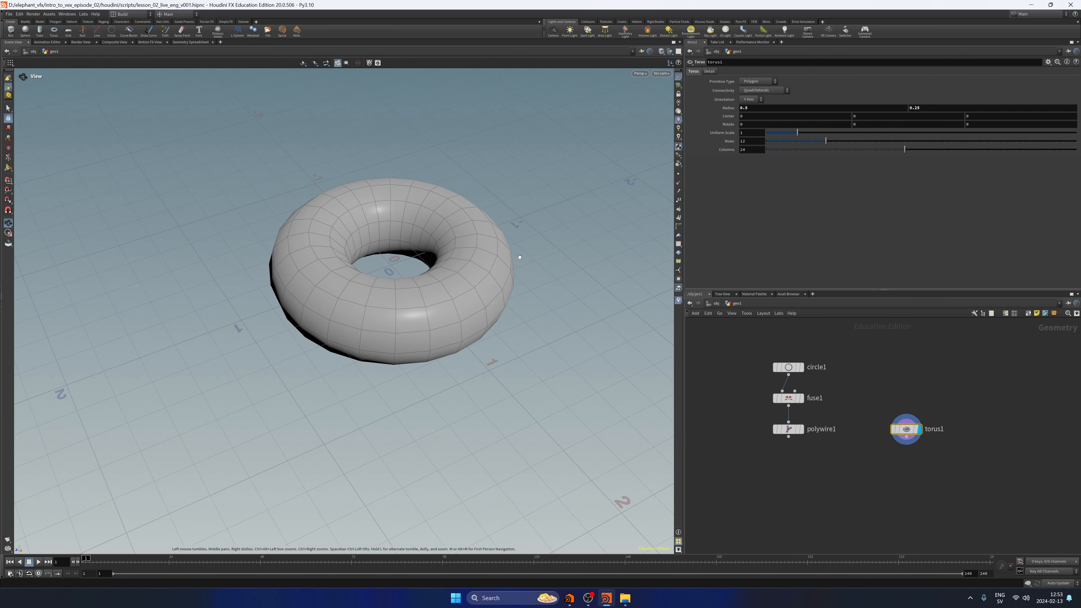
pyautogui.press('Delete')
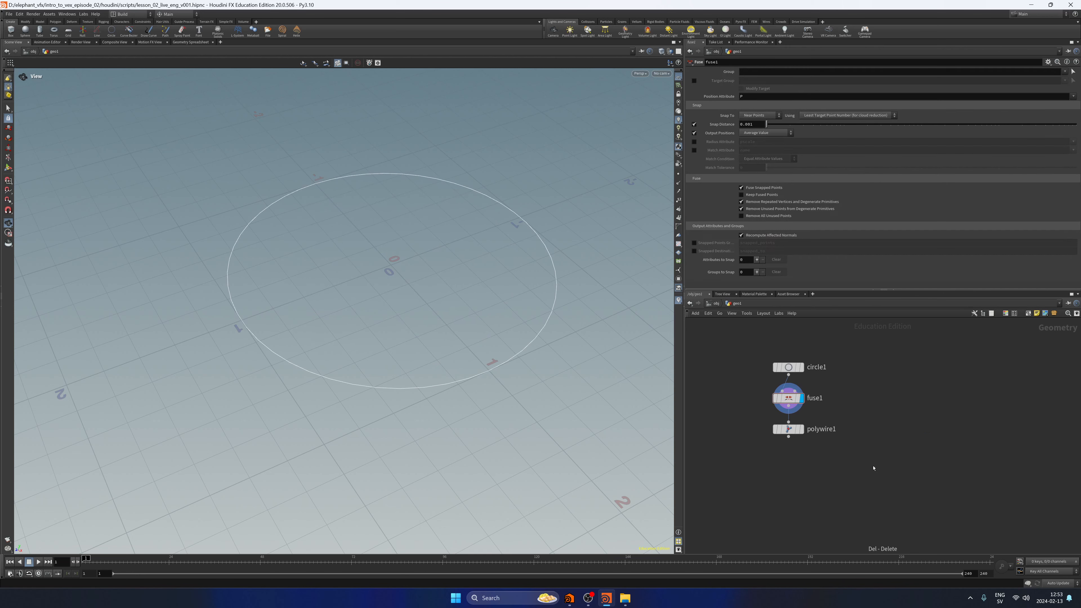
pyautogui.click(801, 429)
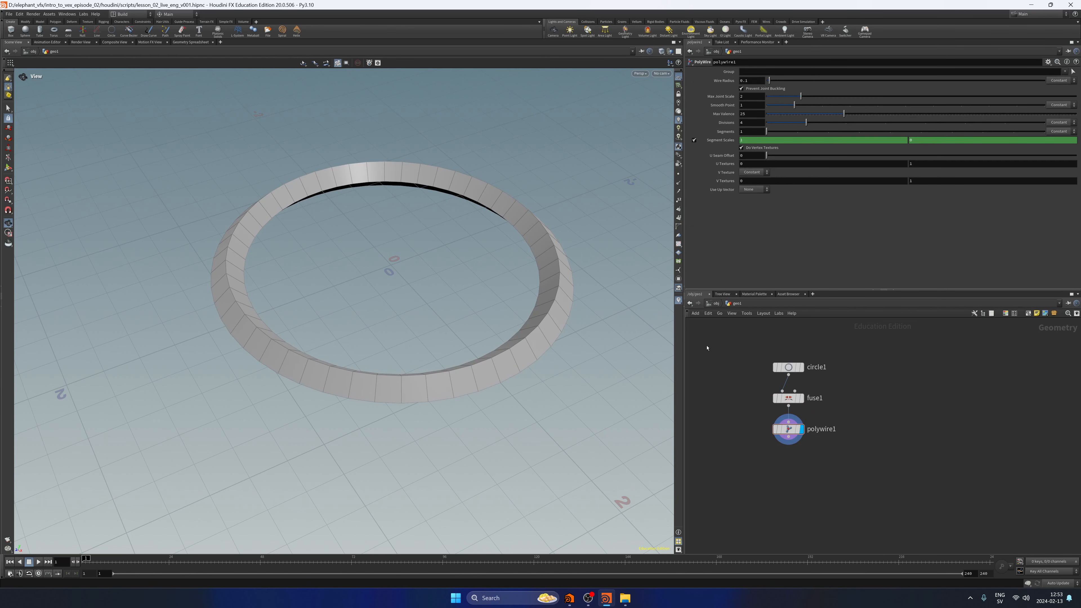
# Save the scene with the polywire ring.
pyautogui.moveTo(498, 365); pyautogui.dragTo(474, 363, button='right')
pyautogui.moveTo(473, 363); pyautogui.dragTo(484, 336, button='middle')
pyautogui.hotkey('ctrl', 's')
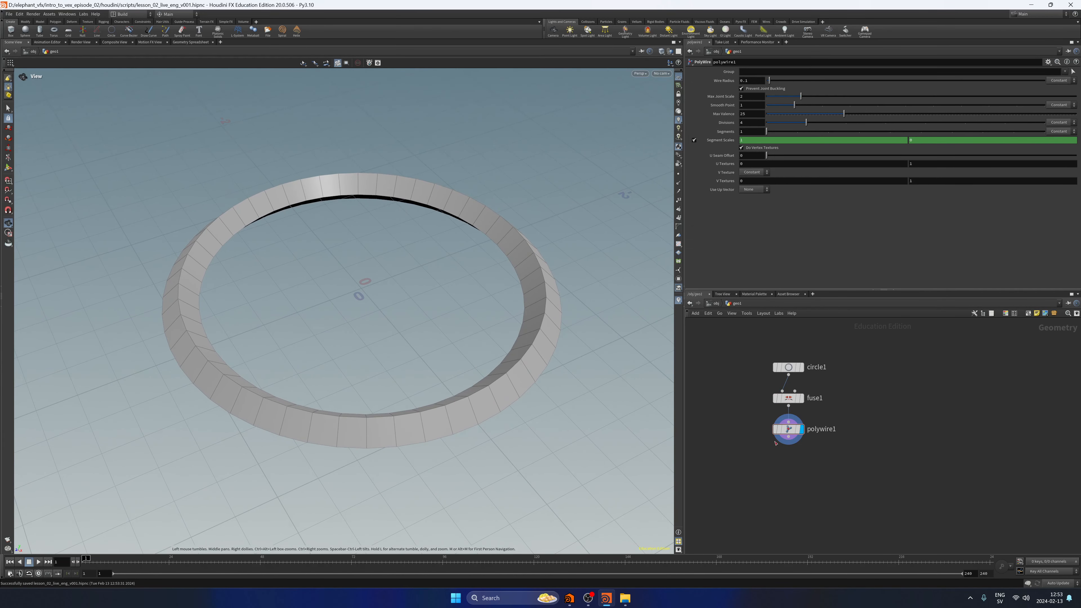
# Set polywire1's Wire Radius to 0.5.
pyautogui.moveTo(777, 483); pyautogui.dragTo(822, 433)
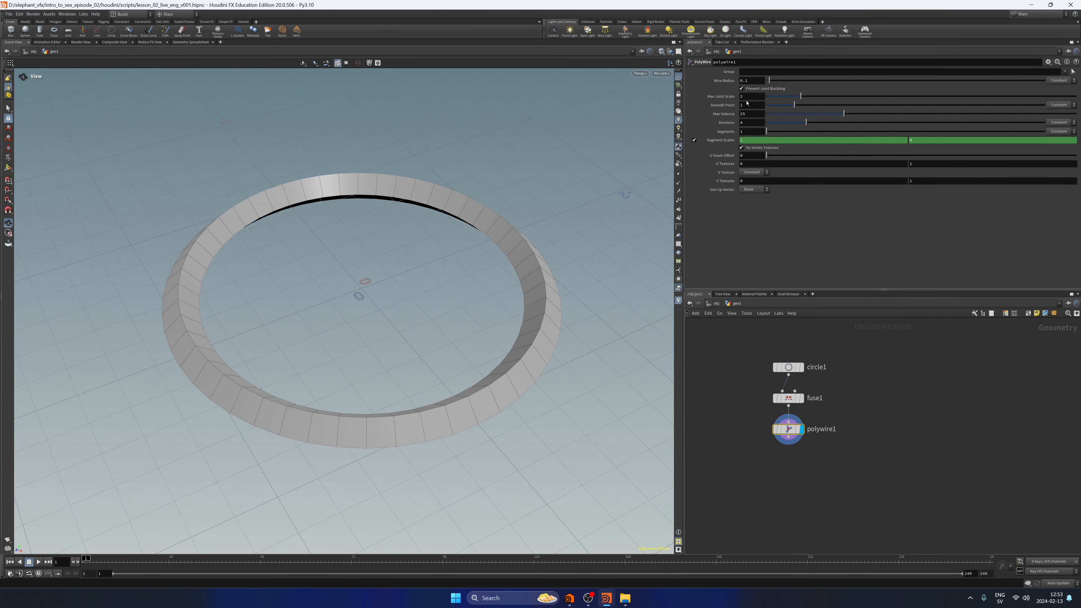
pyautogui.moveTo(769, 80); pyautogui.dragTo(779, 82)
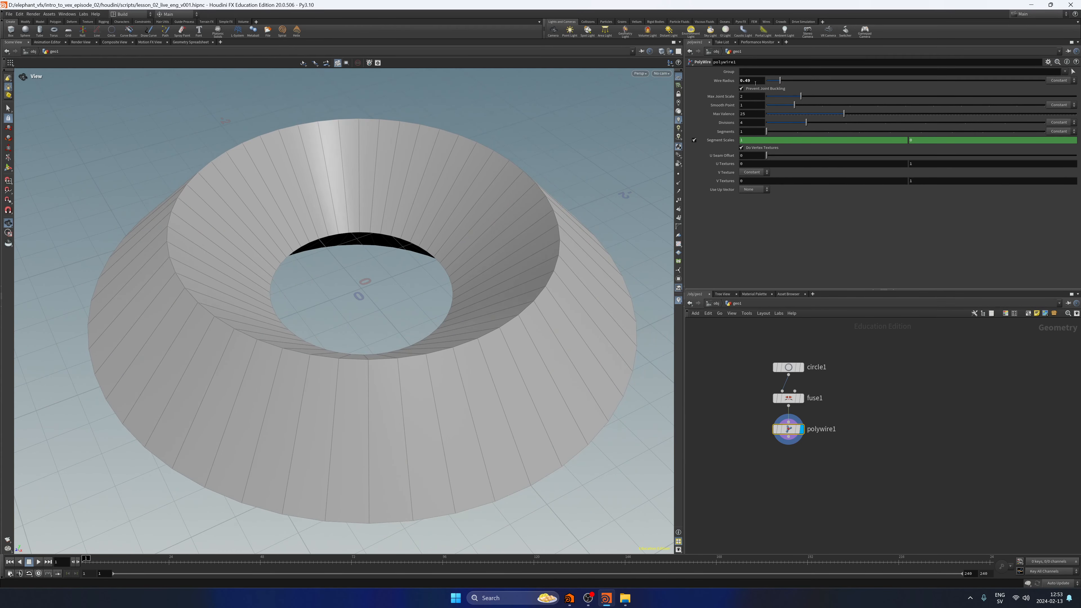
pyautogui.write('5')
pyautogui.press('Return')
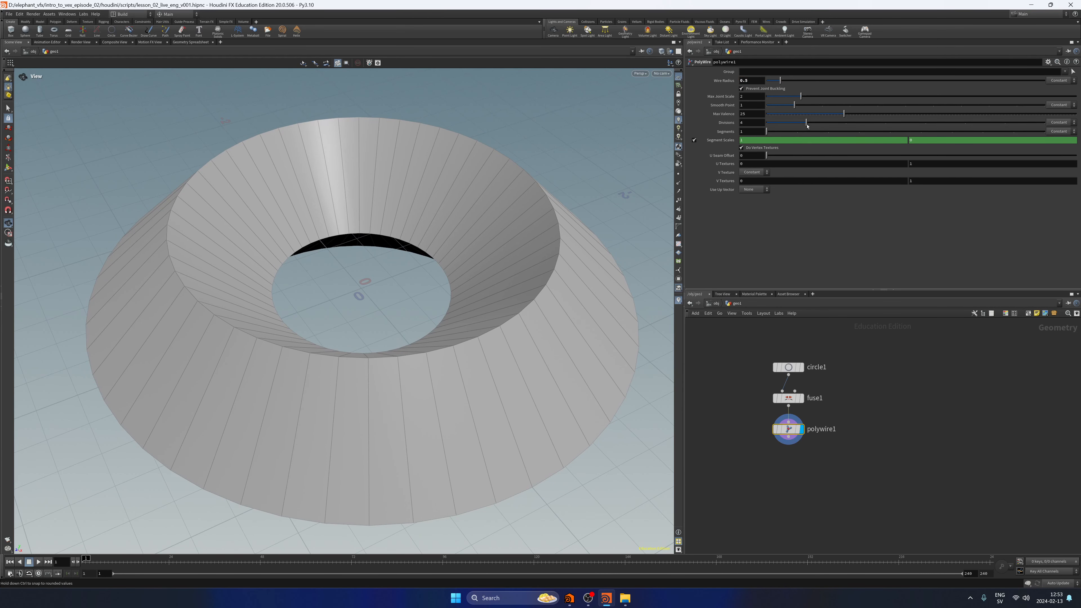
# Increase polywire1's Divisions, trying 50 and settling on 40.
pyautogui.moveTo(806, 123); pyautogui.dragTo(1028, 133)
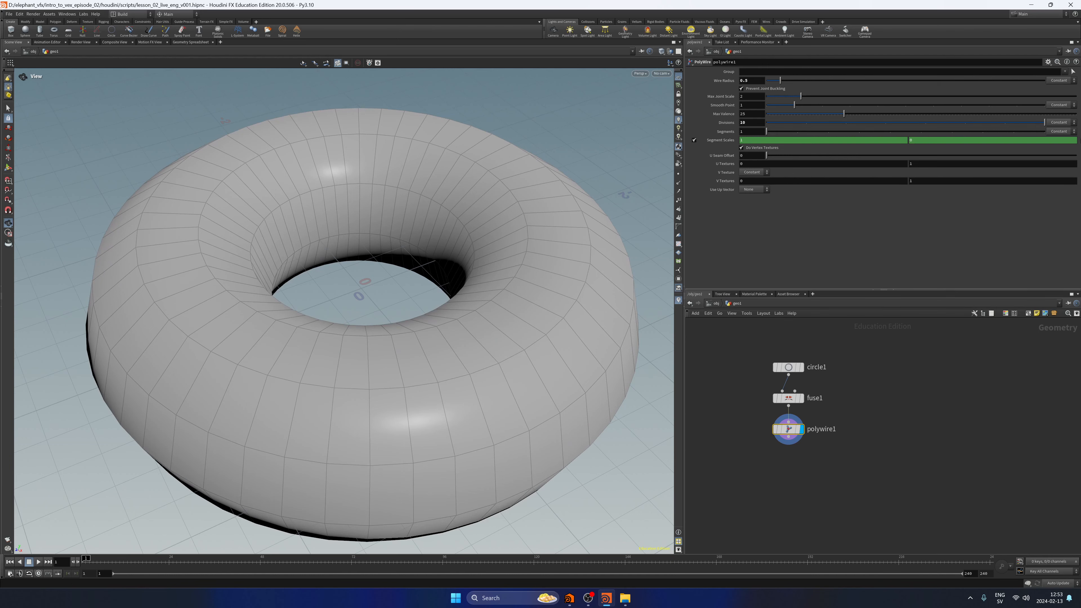
pyautogui.scroll(-5, 395, 364)
pyautogui.moveTo(395, 365); pyautogui.dragTo(422, 348)
pyautogui.moveTo(751, 123); pyautogui.dragTo(714, 132)
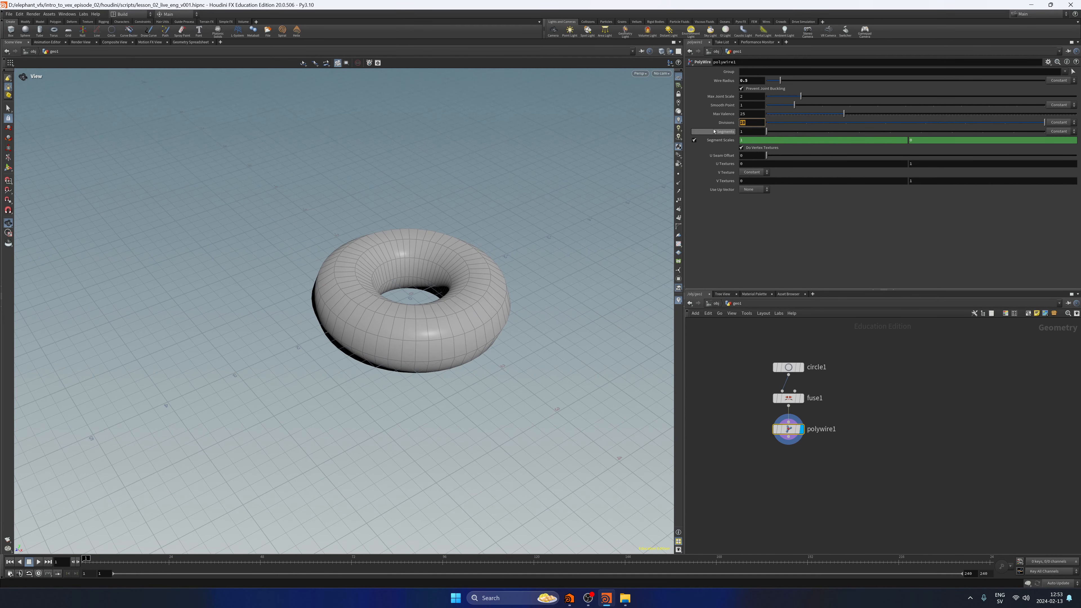
pyautogui.write('50')
pyautogui.press('Return')
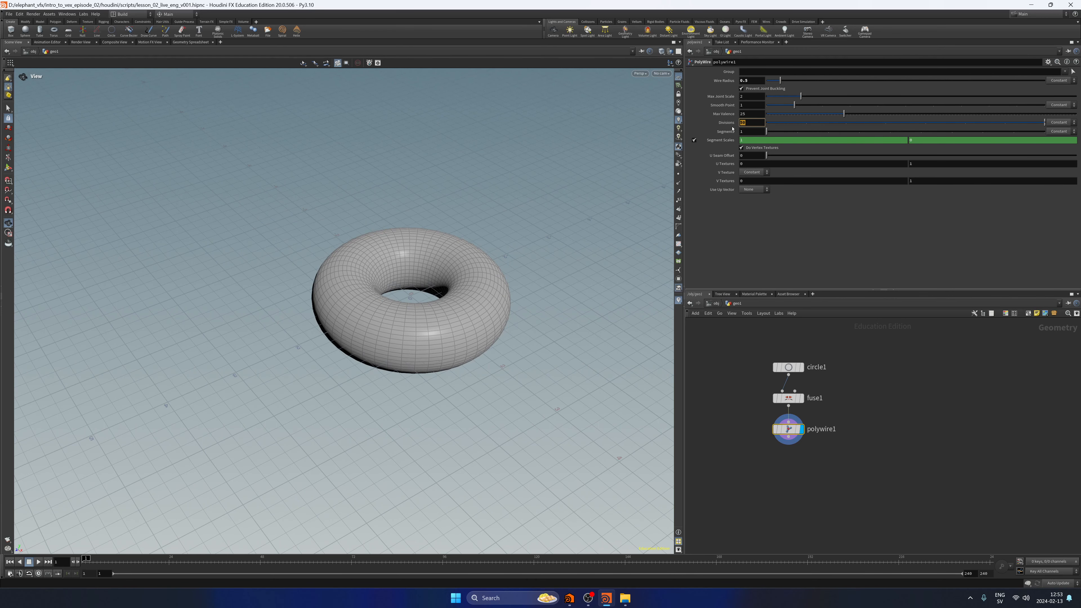
pyautogui.write('40')
pyautogui.press('Return')
pyautogui.moveTo(541, 371); pyautogui.dragTo(501, 314)
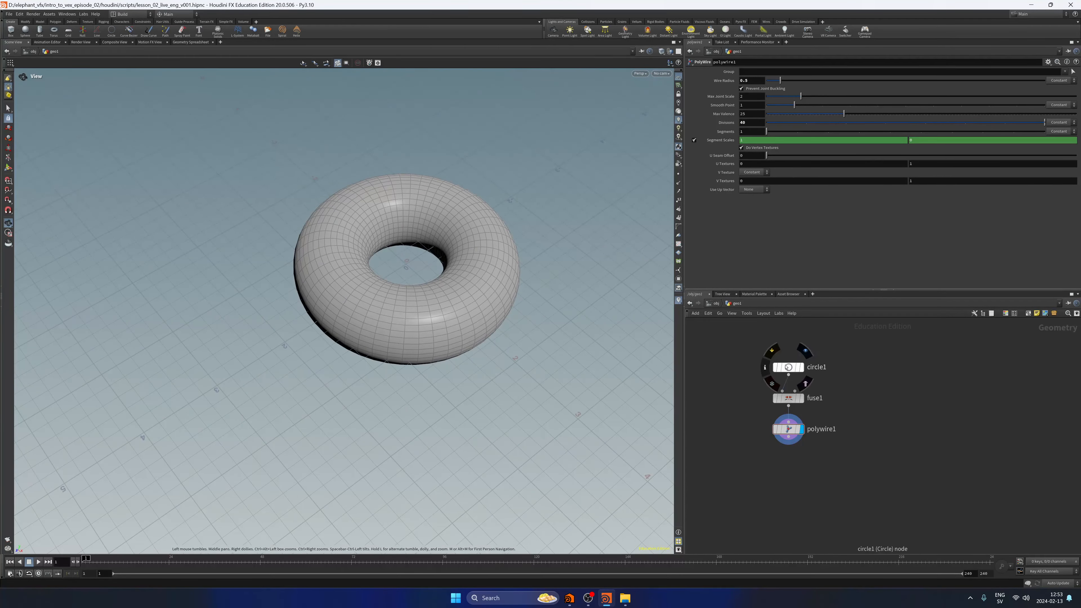
# Compare circle1 with the polywire1 result, select circle1 and save the scene.
pyautogui.click(799, 368)
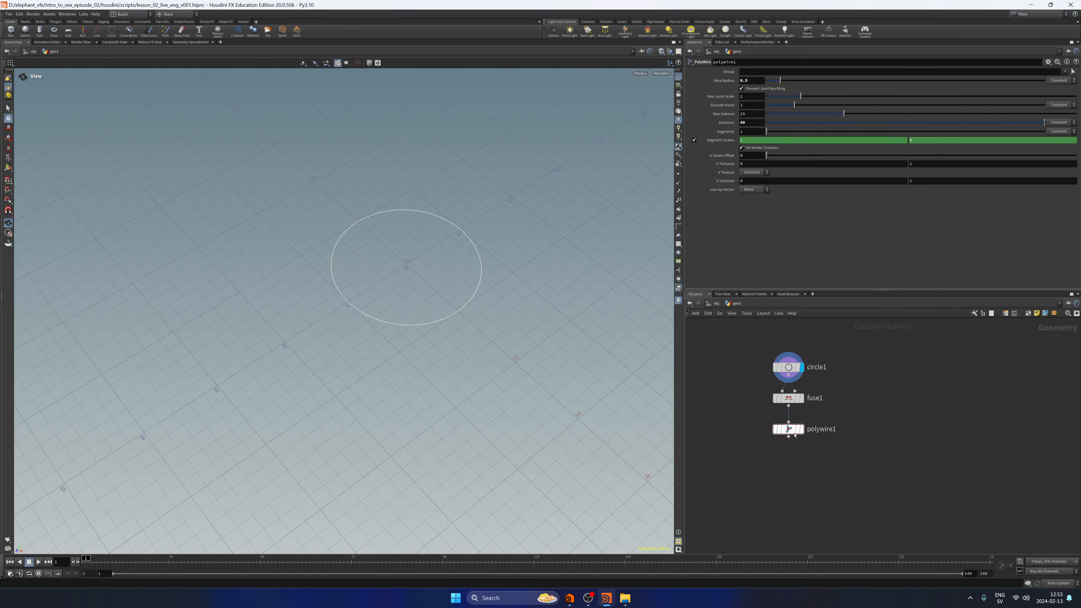
pyautogui.click(803, 429)
pyautogui.click(788, 367)
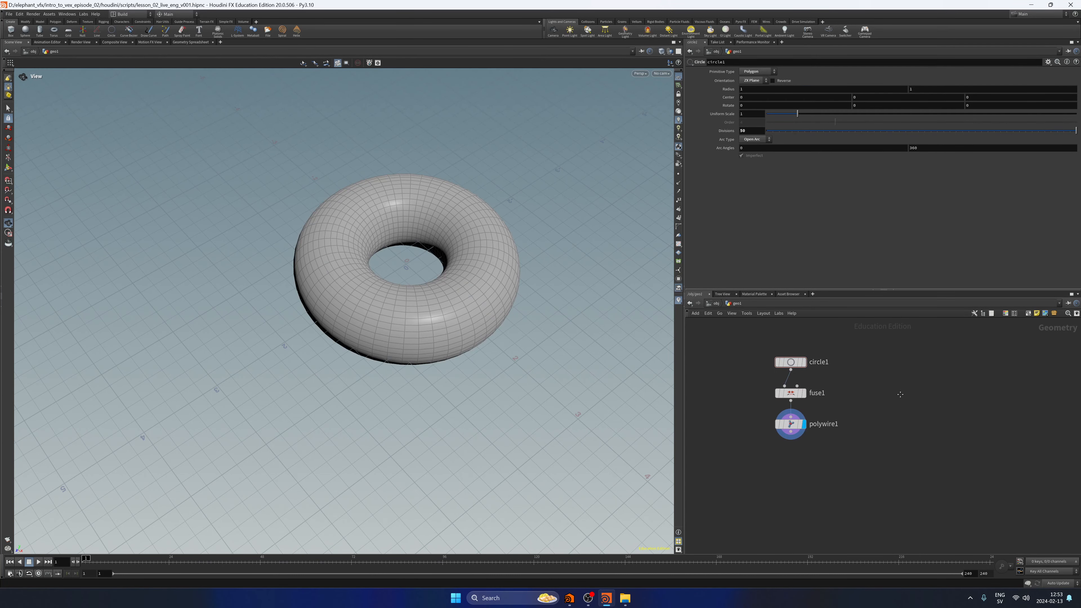
pyautogui.hotkey('ctrl', 's')
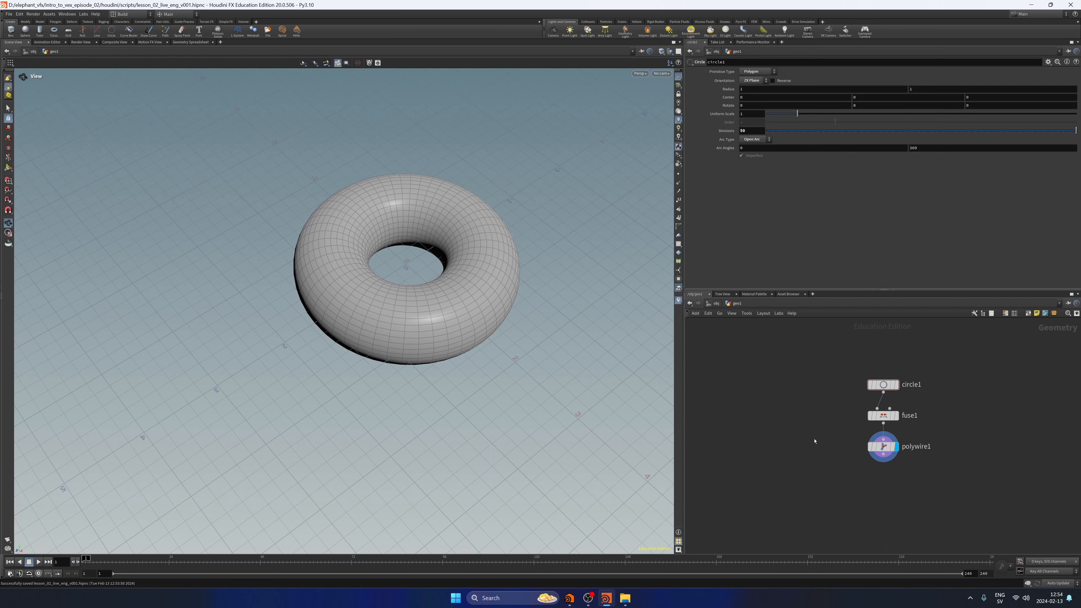
# Add a PolyFrame node and feed it from fuse1's output alongside polywire1.
pyautogui.press('Tab')
pyautogui.write('polyf')
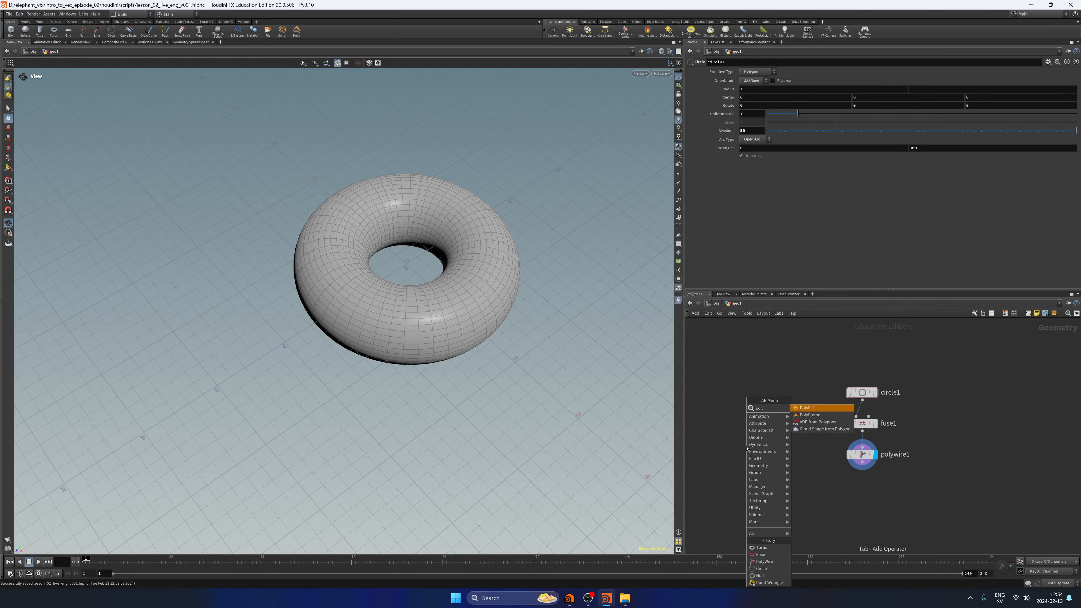
pyautogui.write('rame')
pyautogui.press('capslock')
pyautogui.press('Return')
pyautogui.click(745, 446)
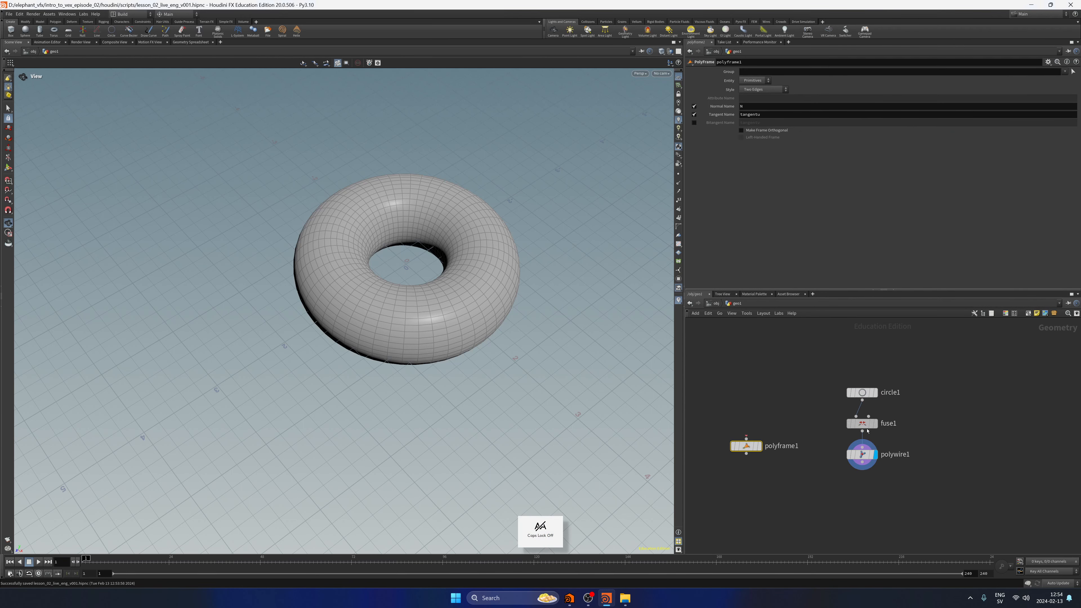
pyautogui.moveTo(863, 431); pyautogui.dragTo(767, 454)
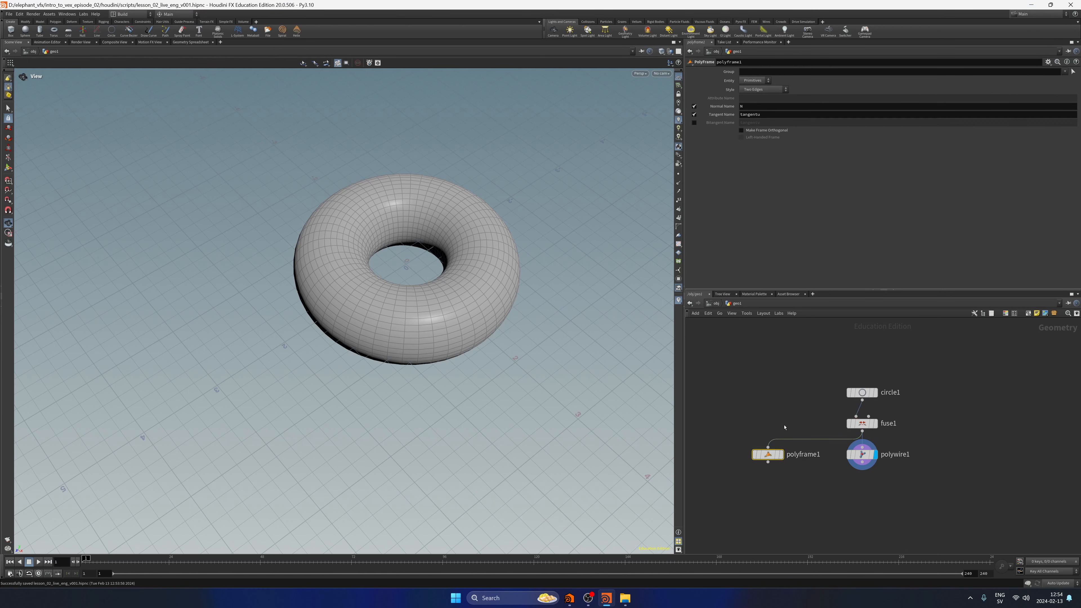
# Display polyframe1 with point normals shown and compare it with fuse1.
pyautogui.press('r')
pyautogui.moveTo(767, 421); pyautogui.dragTo(761, 390, button='middle')
pyautogui.moveTo(777, 366); pyautogui.dragTo(744, 470)
pyautogui.click(678, 183)
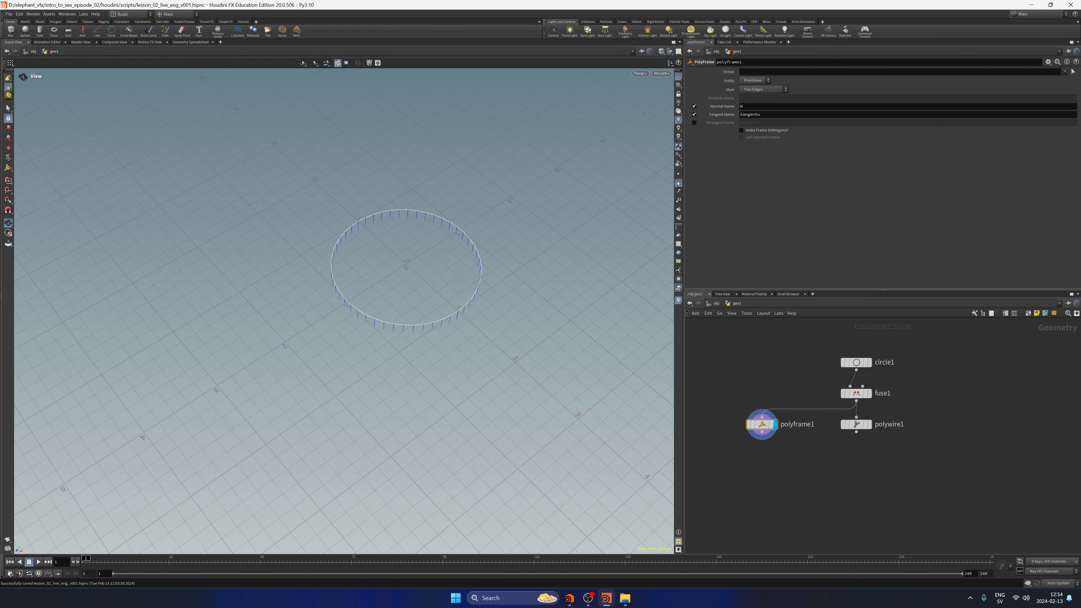
pyautogui.click(870, 395)
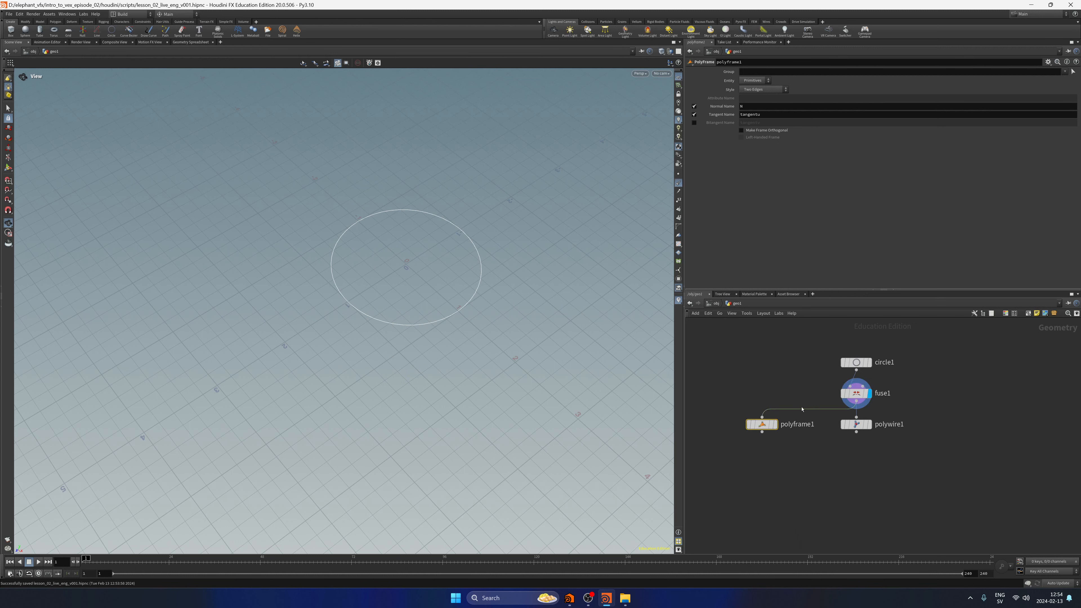
pyautogui.click(775, 425)
pyautogui.moveTo(617, 324); pyautogui.dragTo(514, 283)
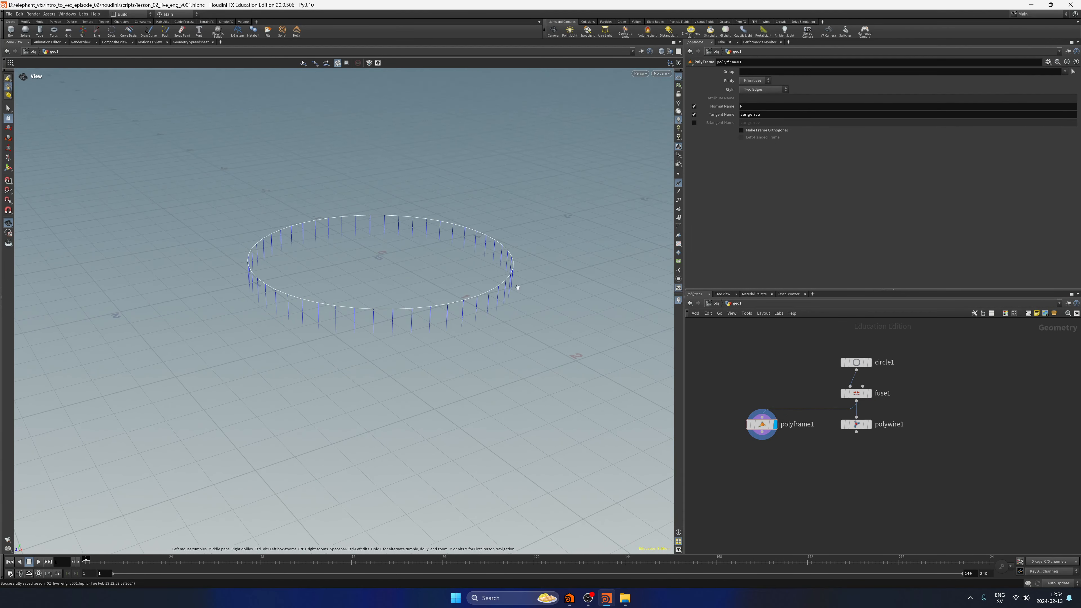
# Disable polyframe1's Normal Name and set its Tangent Name to N.
pyautogui.click(694, 106)
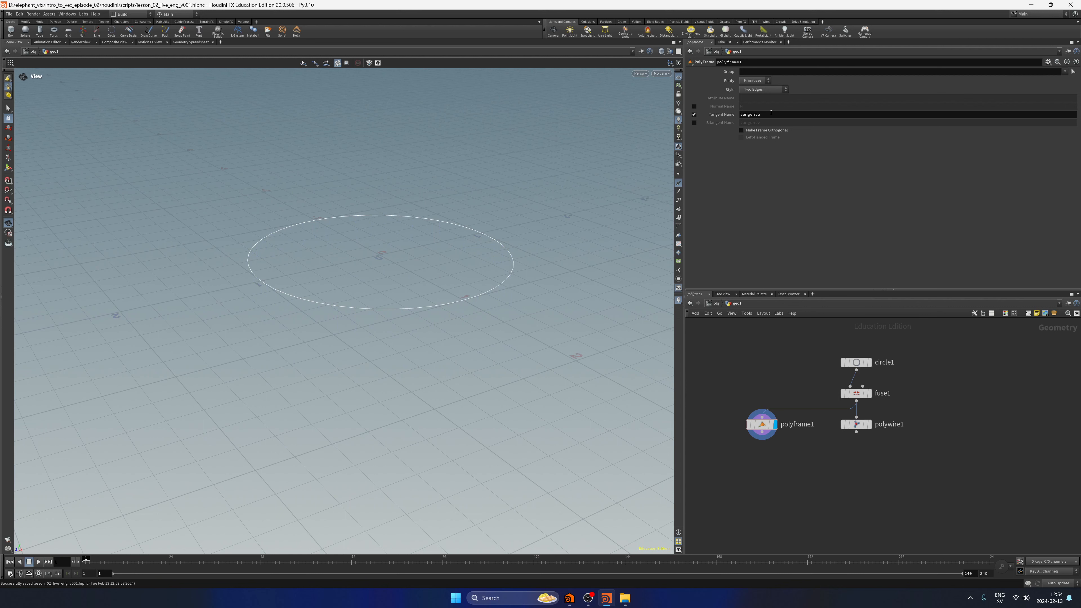
pyautogui.moveTo(768, 114); pyautogui.dragTo(710, 123)
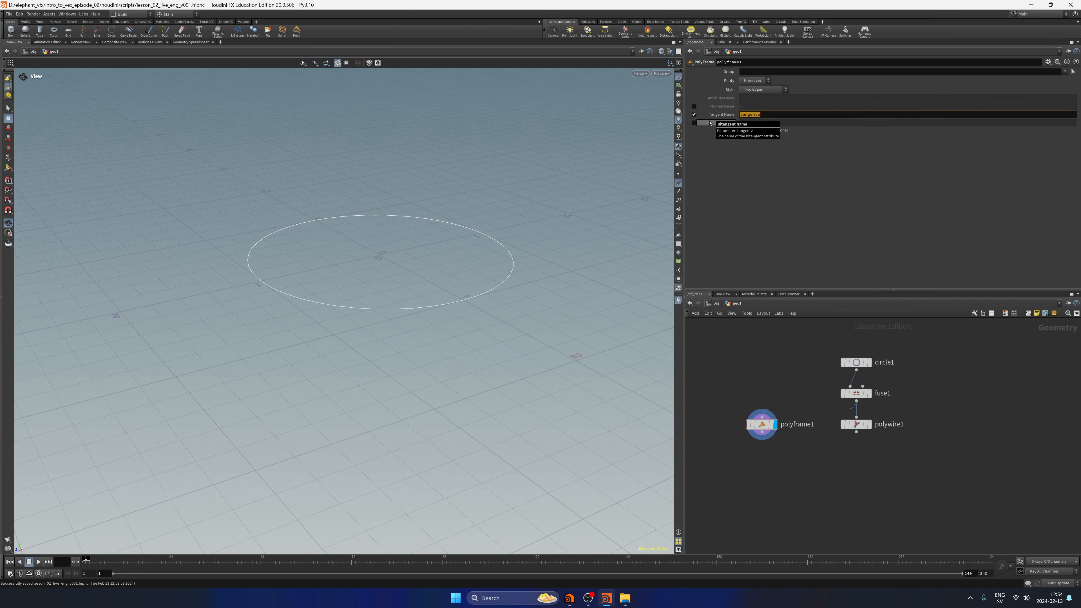
pyautogui.press('capslock')
pyautogui.write('N')
pyautogui.press('Return')
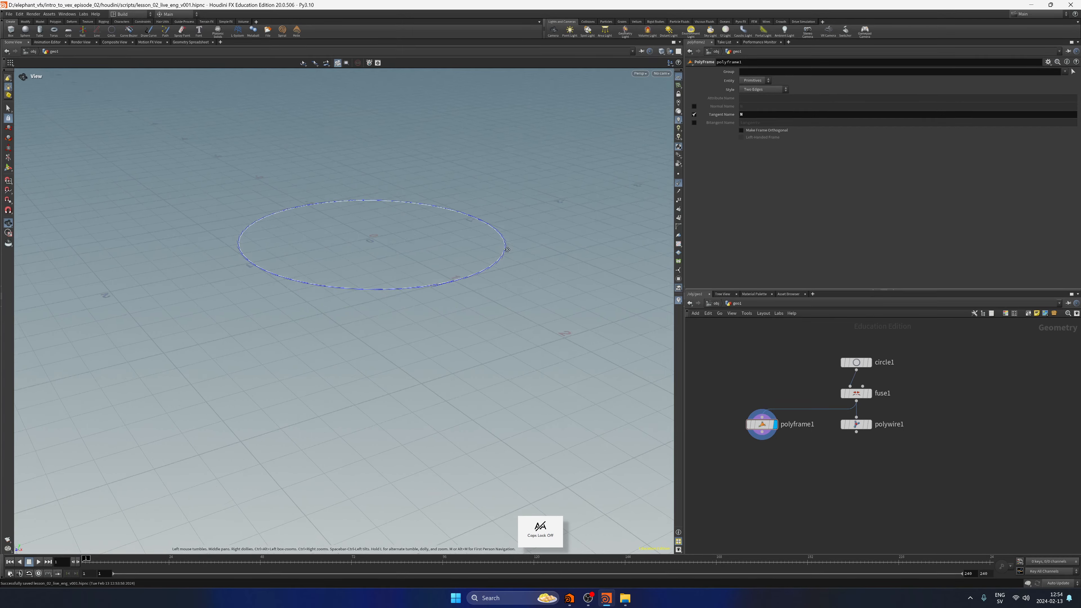
# Examine from several angles how the tangent normals run along the circle.
pyautogui.moveTo(507, 249); pyautogui.dragTo(455, 266)
pyautogui.moveTo(455, 266); pyautogui.dragTo(456, 292, button='middle')
pyautogui.moveTo(456, 292); pyautogui.dragTo(494, 290, button='right')
pyautogui.moveTo(493, 289); pyautogui.dragTo(508, 303, button='middle')
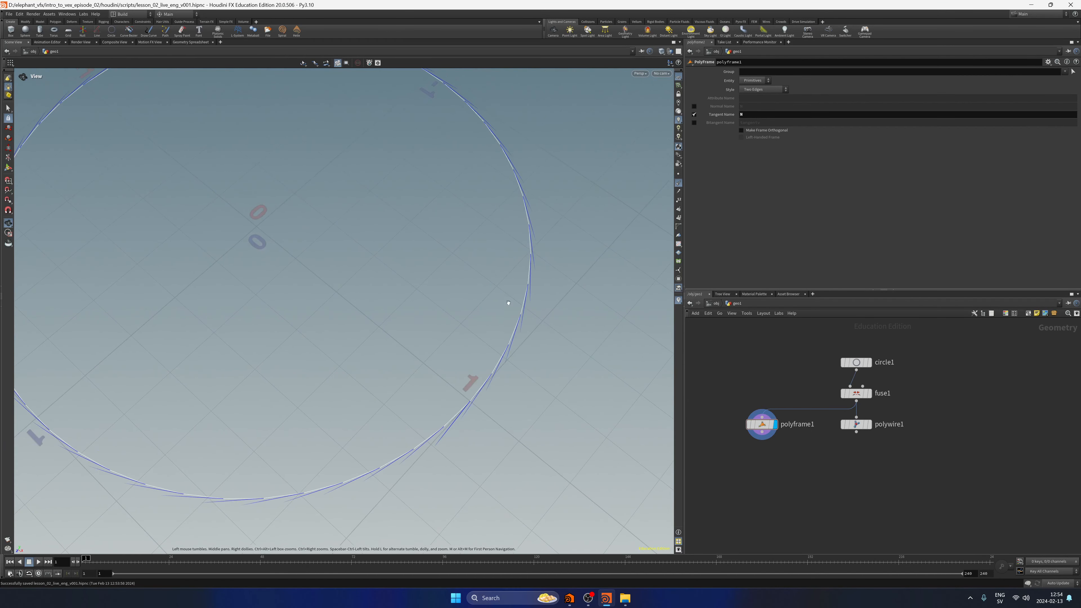
pyautogui.moveTo(508, 303); pyautogui.dragTo(449, 284, button='right')
pyautogui.moveTo(485, 274); pyautogui.dragTo(473, 265, button='middle')
pyautogui.moveTo(473, 265); pyautogui.dragTo(520, 227, button='right')
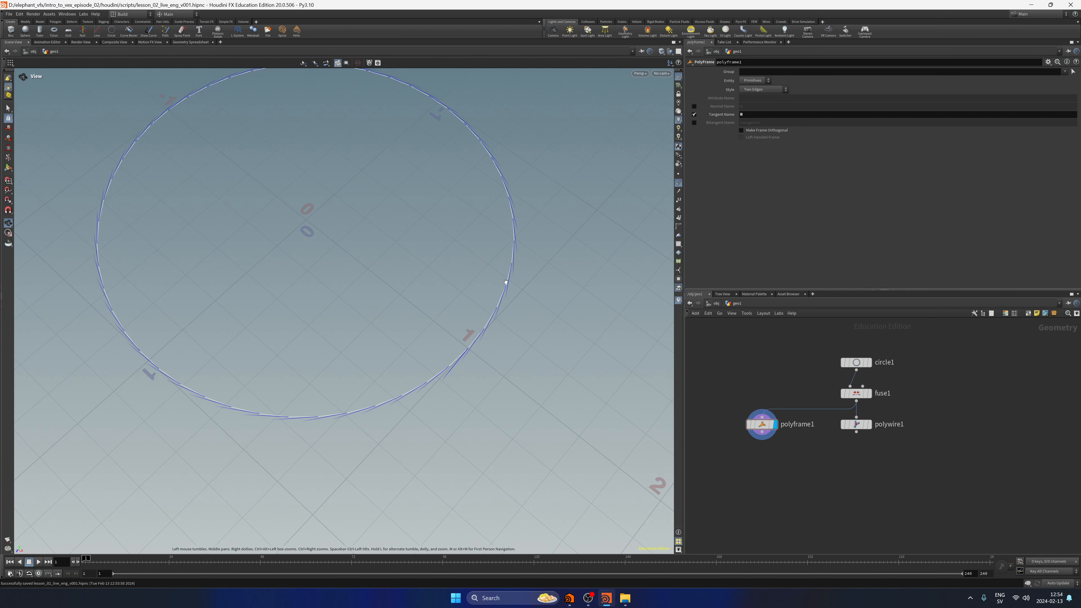
pyautogui.press('f')
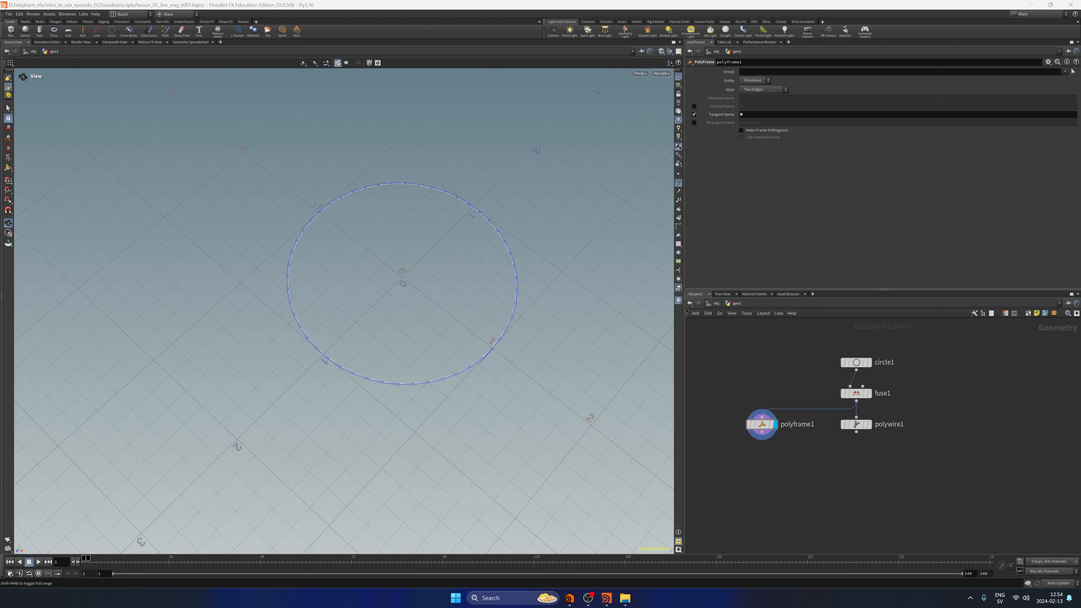
# Compare polywire1 and polyframe1 with the normals display switched on and off, ending on polywire1 without normals.
pyautogui.moveTo(804, 484); pyautogui.dragTo(800, 465, button='middle')
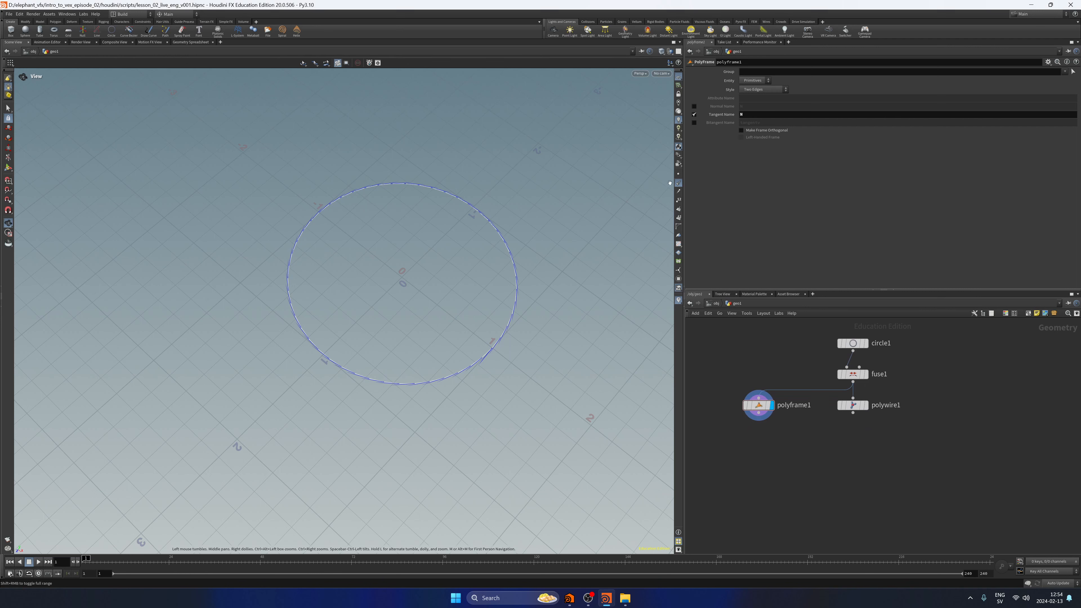
pyautogui.click(867, 407)
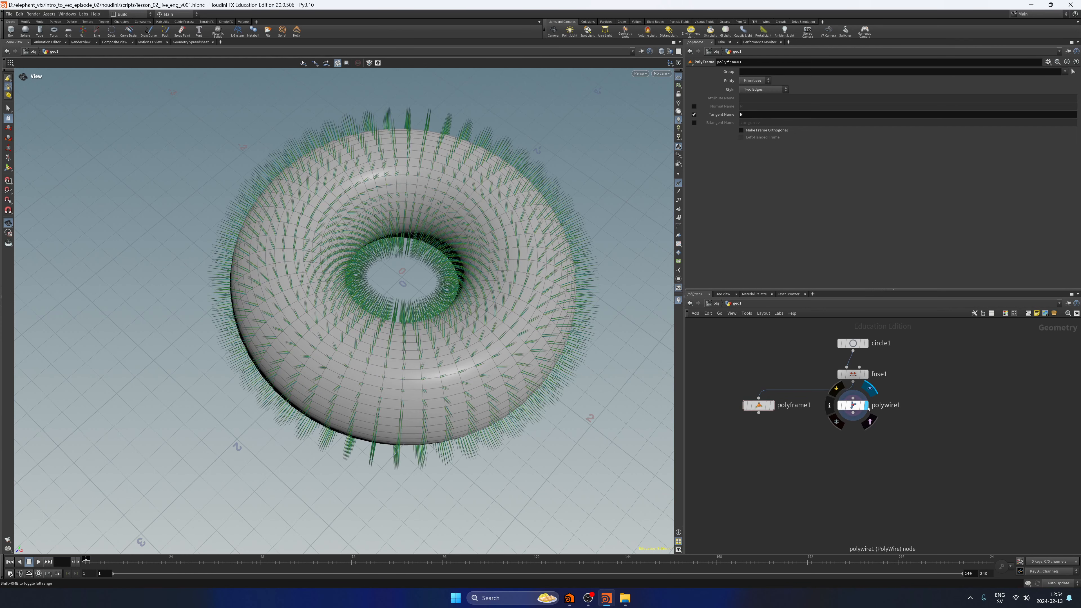
pyautogui.moveTo(855, 450); pyautogui.dragTo(835, 458, button='middle')
pyautogui.click(679, 184)
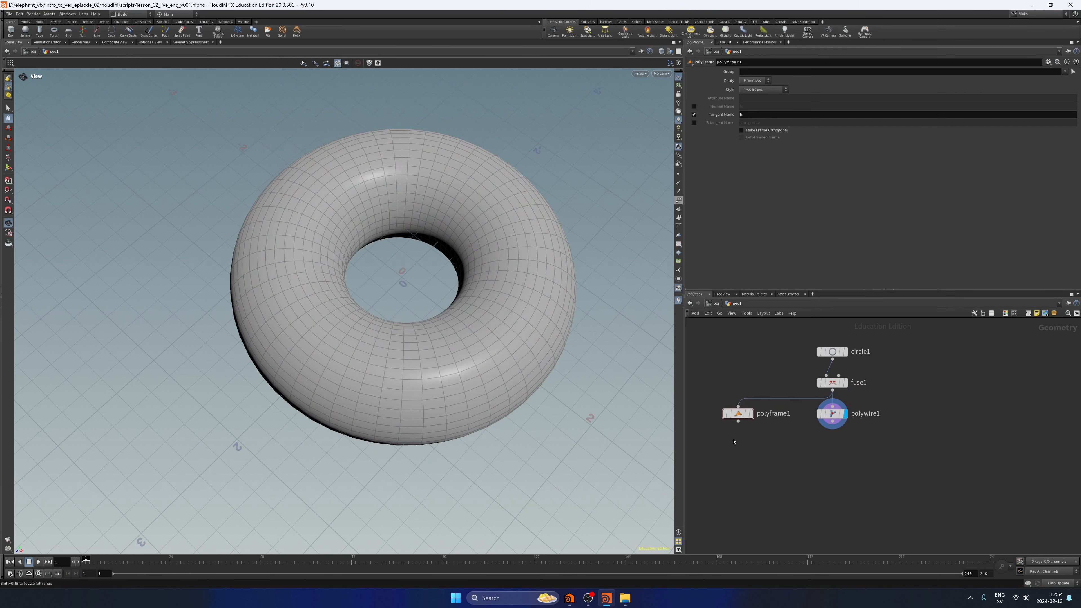
pyautogui.click(752, 414)
pyautogui.click(677, 183)
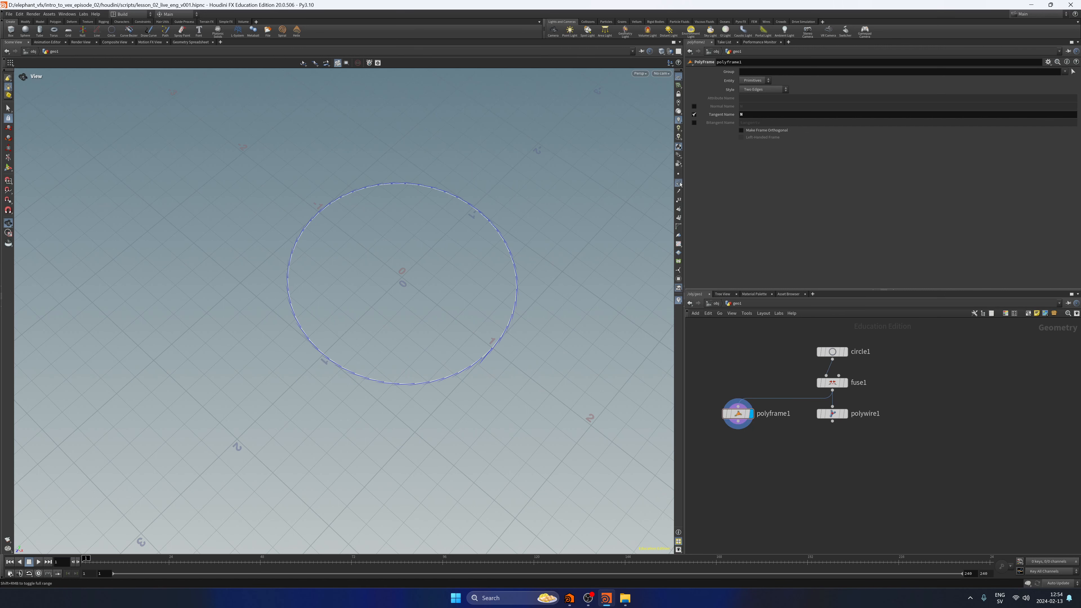
pyautogui.click(845, 414)
pyautogui.click(678, 183)
pyautogui.moveTo(752, 500); pyautogui.dragTo(753, 470, button='middle')
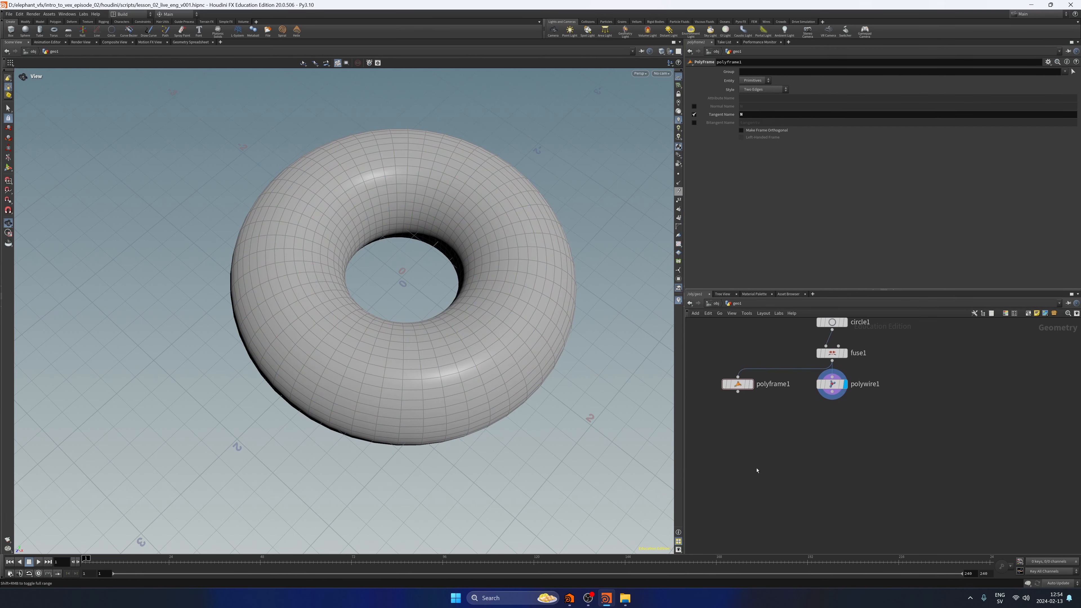
# Add an Attribute Transfer node below the PolyFrame and PolyWire nodes.
pyautogui.press('Tab')
pyautogui.write('attrans')
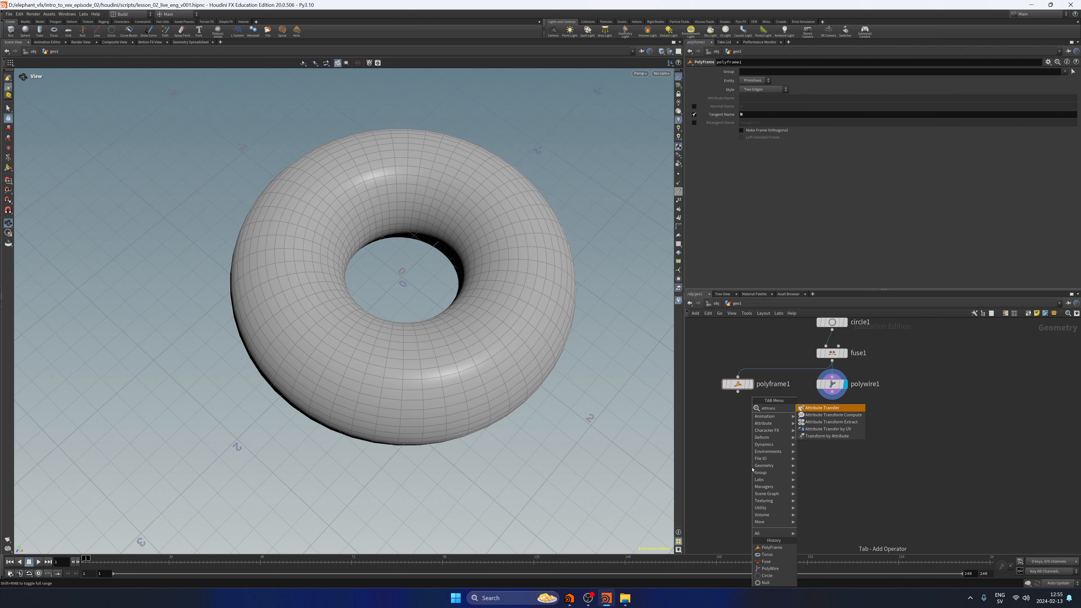
pyautogui.press('Return')
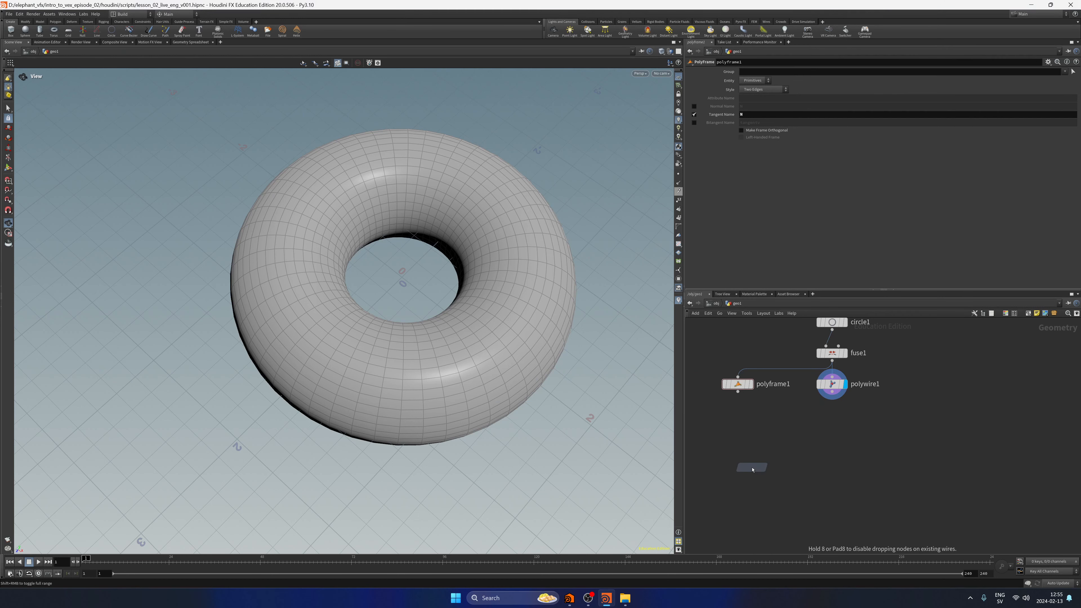
pyautogui.click(752, 469)
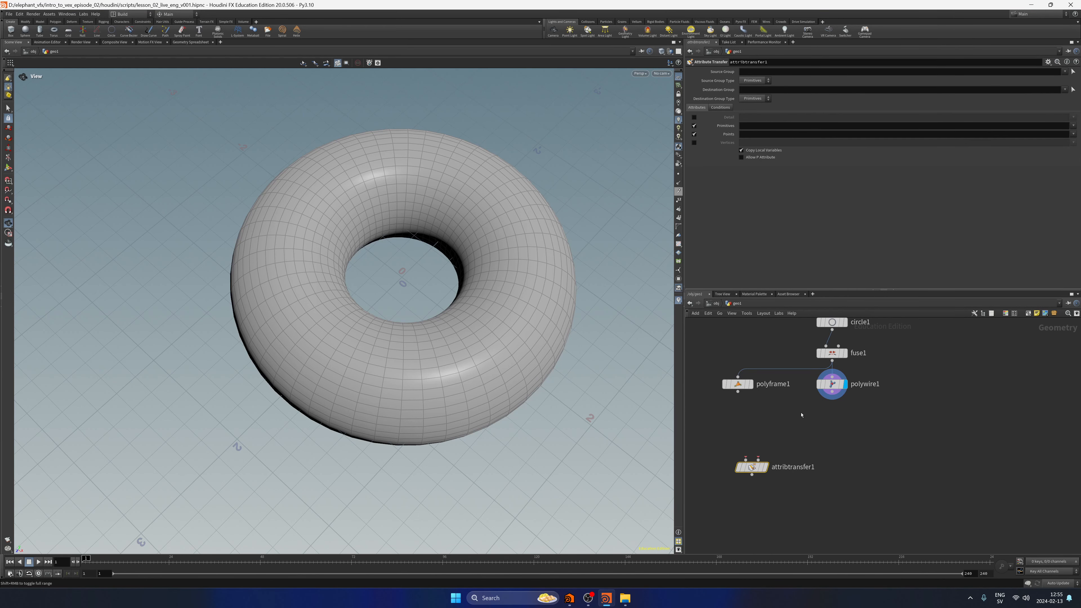
# Place polyframe1 beside polywire1, connect polywire1 and polyframe1 to attribtransfer1's first and second inputs, and display it.
pyautogui.moveTo(759, 470); pyautogui.dragTo(919, 388)
pyautogui.moveTo(834, 455); pyautogui.dragTo(841, 448)
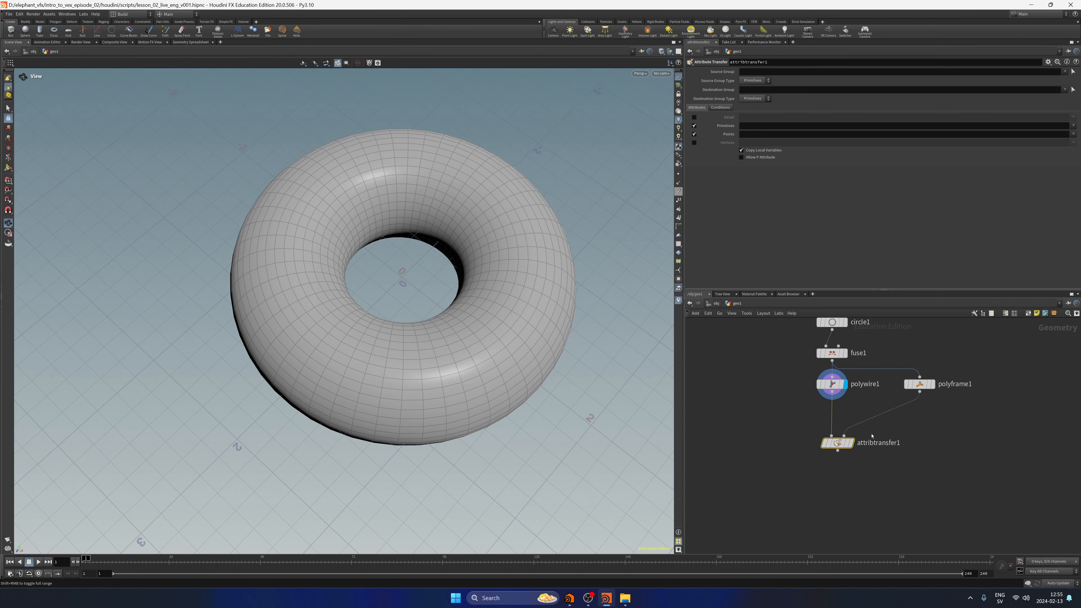
pyautogui.click(850, 442)
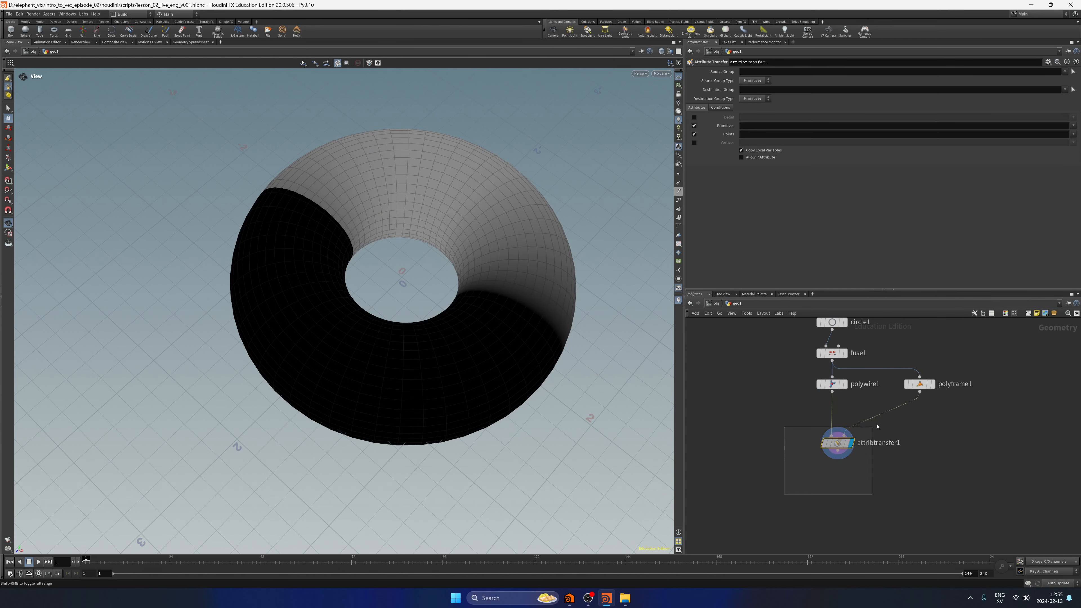
# Turn off primitive attributes in attribtransfer1 and set its Points attribute to N.
pyautogui.click(694, 125)
pyautogui.click(751, 134)
pyautogui.press('capslock')
pyautogui.write('N')
pyautogui.press('capslock')
pyautogui.press('Return')
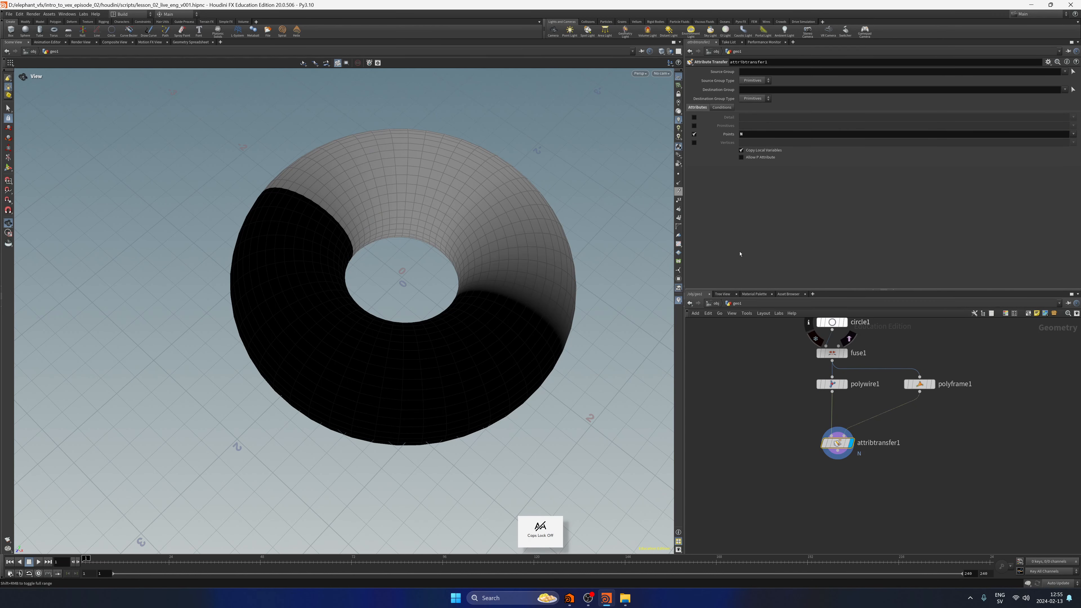
# Show the point normals and examine their direction across the torus surface.
pyautogui.click(678, 184)
pyautogui.moveTo(500, 343); pyautogui.dragTo(449, 352, button='middle')
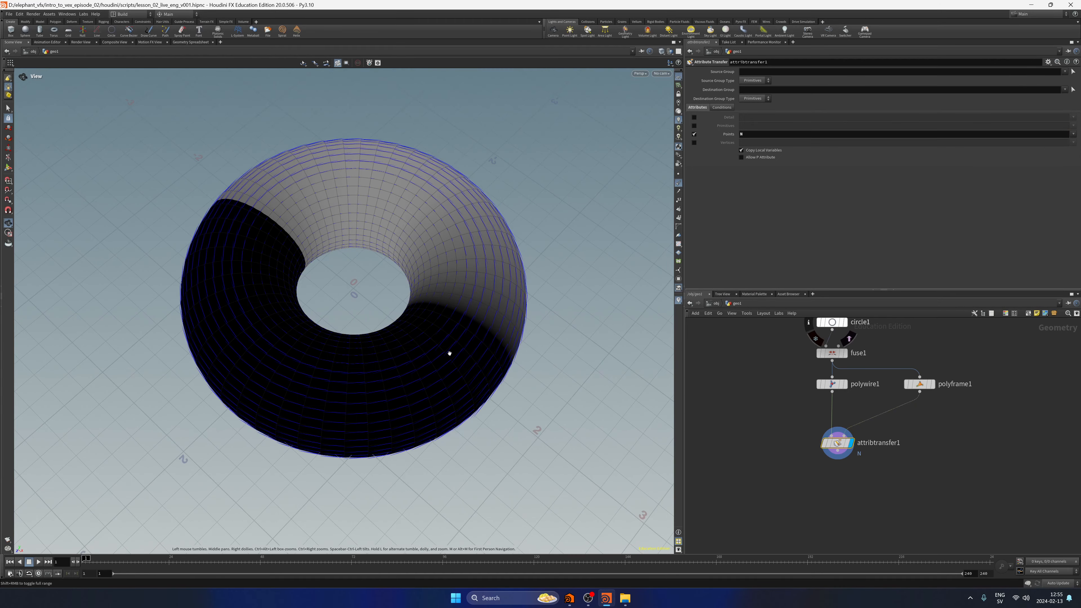
pyautogui.moveTo(449, 352); pyautogui.dragTo(552, 352, button='right')
pyautogui.moveTo(551, 350); pyautogui.dragTo(545, 258)
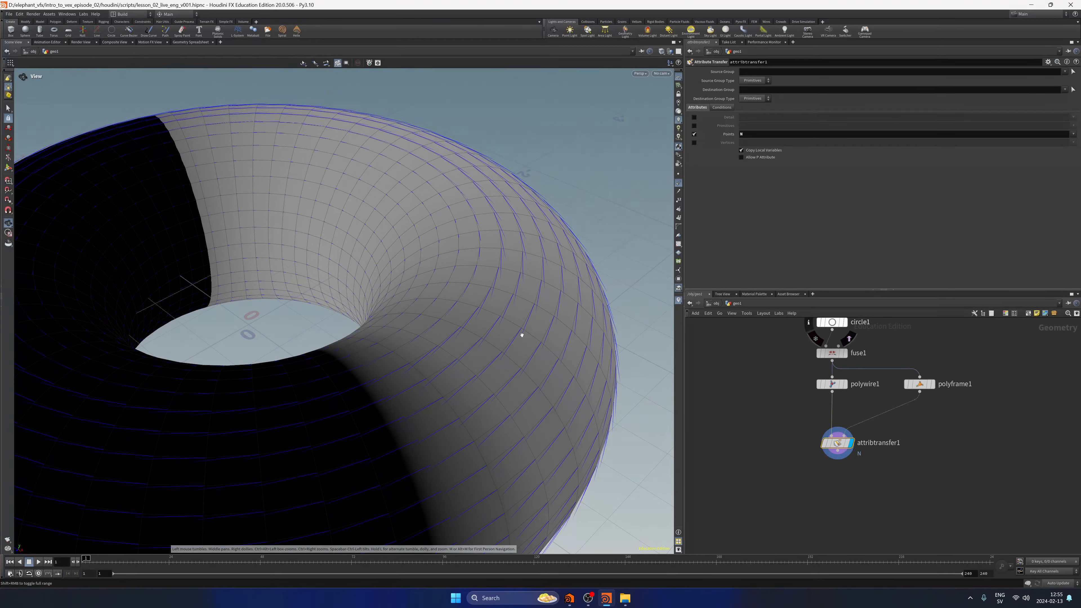
pyautogui.moveTo(515, 266); pyautogui.dragTo(383, 364, button='right')
pyautogui.moveTo(383, 365); pyautogui.dragTo(593, 333)
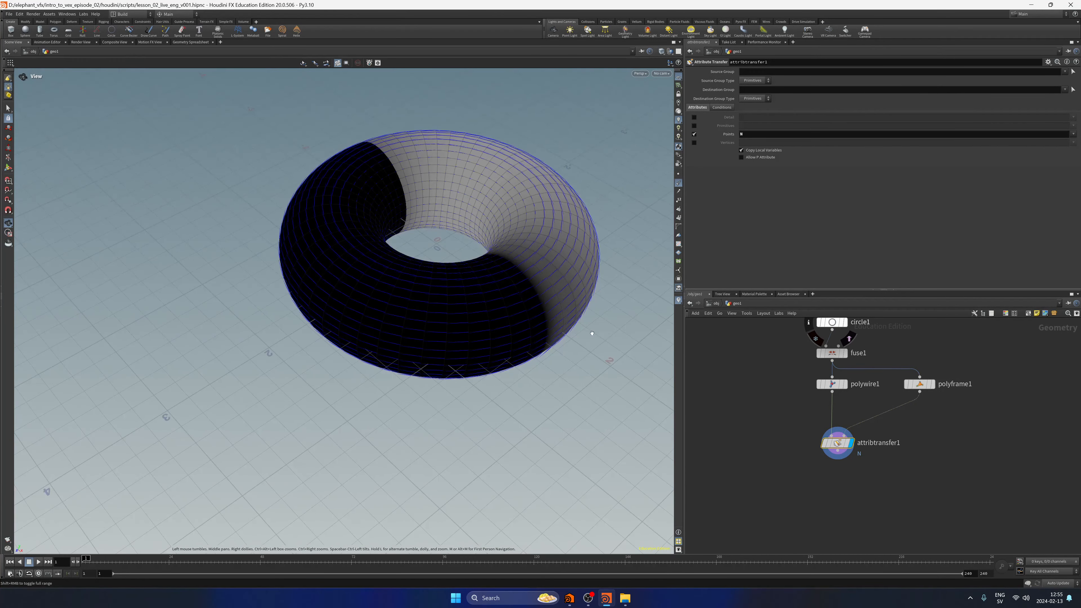
# Step the display through polywire1, fuse1 and polyframe1, then return it to attribtransfer1.
pyautogui.click(845, 385)
pyautogui.click(845, 353)
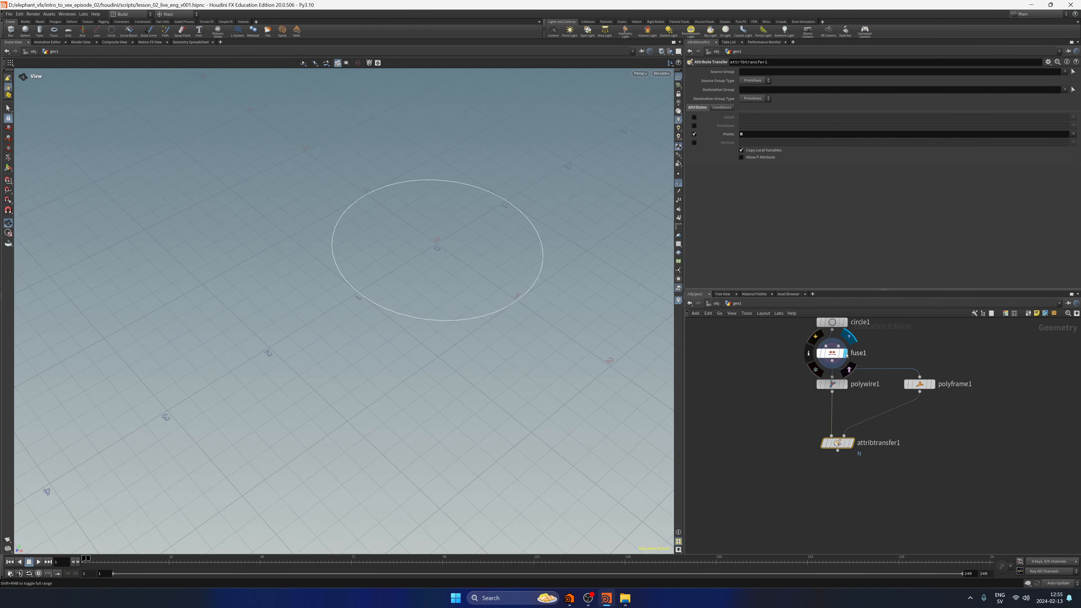
pyautogui.moveTo(786, 391); pyautogui.dragTo(794, 430, button='middle')
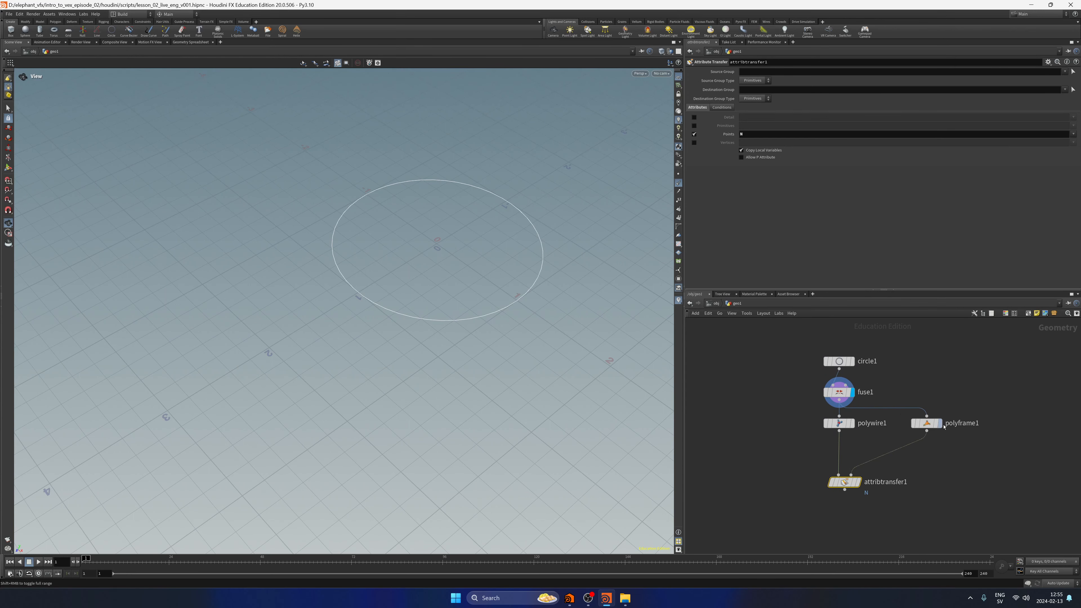
pyautogui.click(939, 423)
pyautogui.click(857, 482)
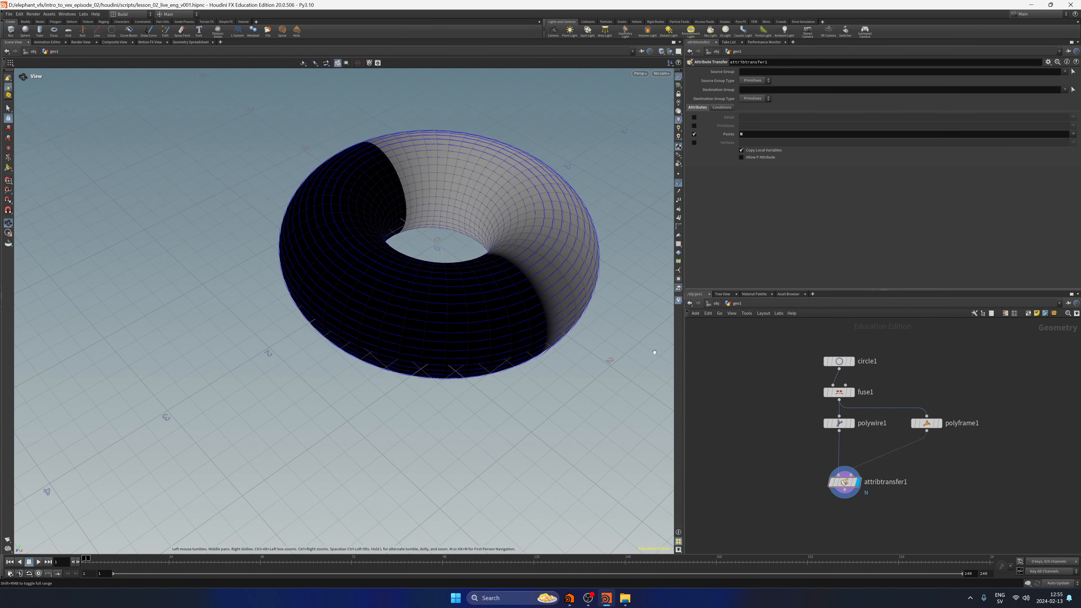
# Disable viewport lighting and examine the transferred tangent normals around the torus.
pyautogui.moveTo(654, 352); pyautogui.dragTo(434, 222)
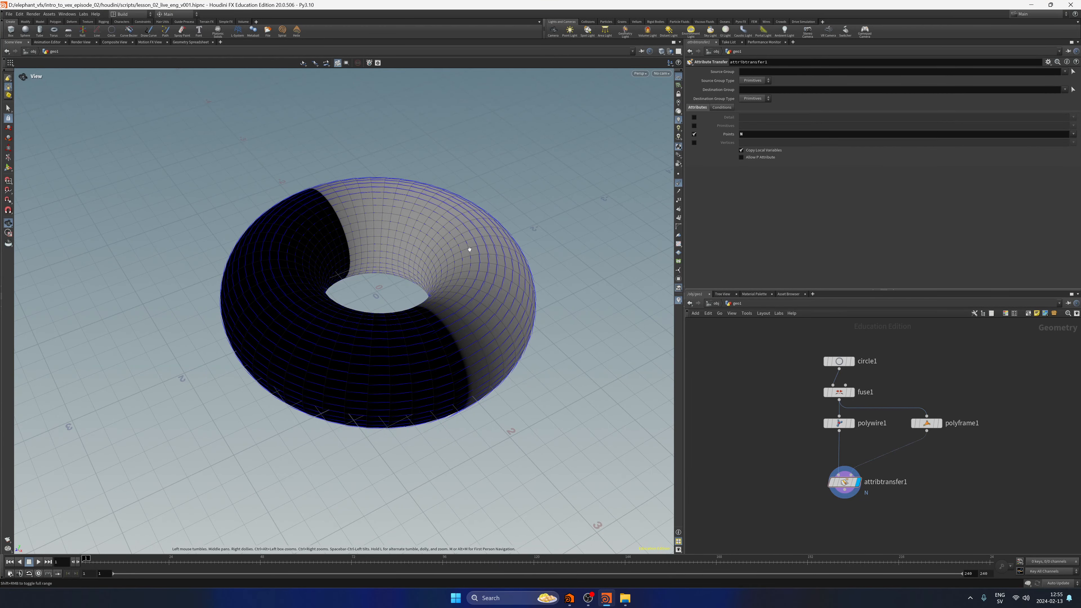
pyautogui.moveTo(473, 280); pyautogui.dragTo(440, 324)
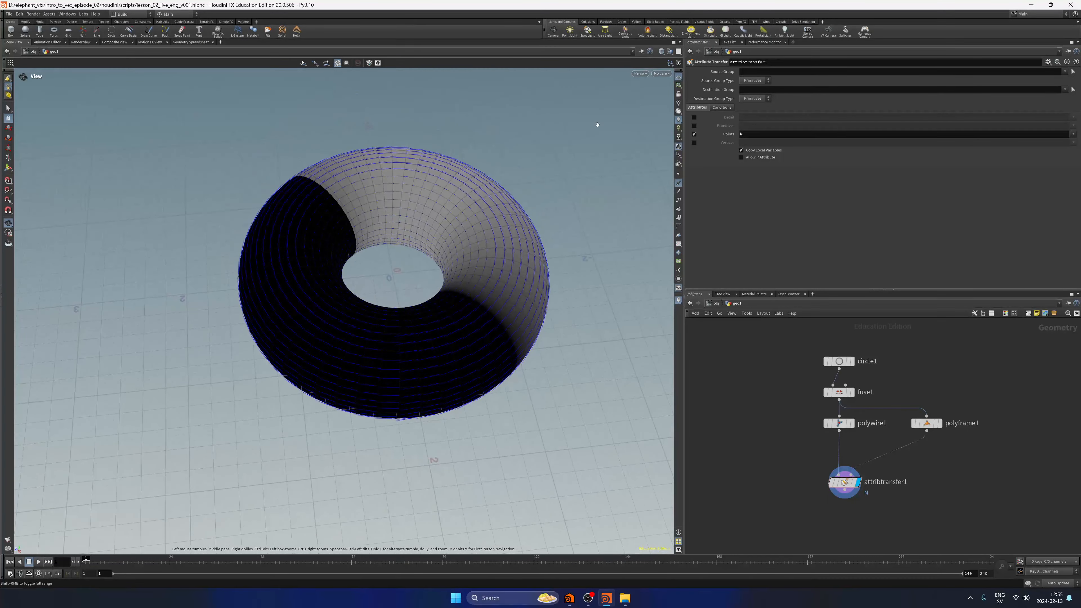
pyautogui.click(679, 103)
pyautogui.moveTo(445, 230); pyautogui.dragTo(443, 331, button='right')
pyautogui.moveTo(443, 331)
pyautogui.mouseDown()
pyautogui.moveTo(482, 222)
pyautogui.moveTo(447, 336)
pyautogui.mouseUp()
pyautogui.moveTo(447, 337); pyautogui.dragTo(428, 362, button='middle')
pyautogui.moveTo(427, 362); pyautogui.dragTo(450, 332, button='right')
pyautogui.moveTo(450, 332); pyautogui.dragTo(476, 309, button='middle')
pyautogui.moveTo(475, 309); pyautogui.dragTo(489, 297)
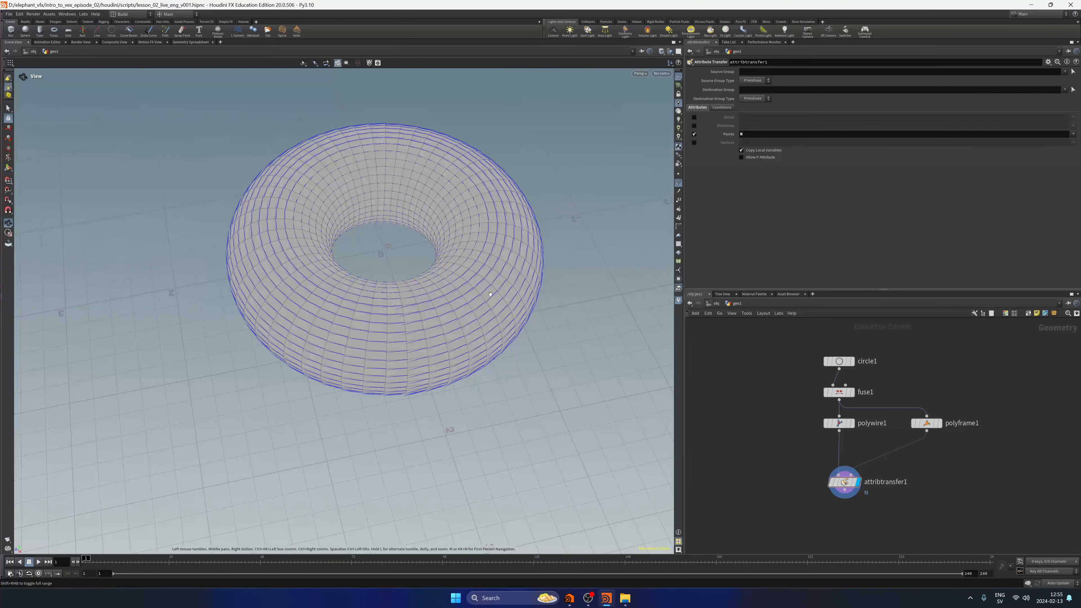
# Save the scene and add a Subdivide node beside attribtransfer1.
pyautogui.hotkey('ctrl', 's')
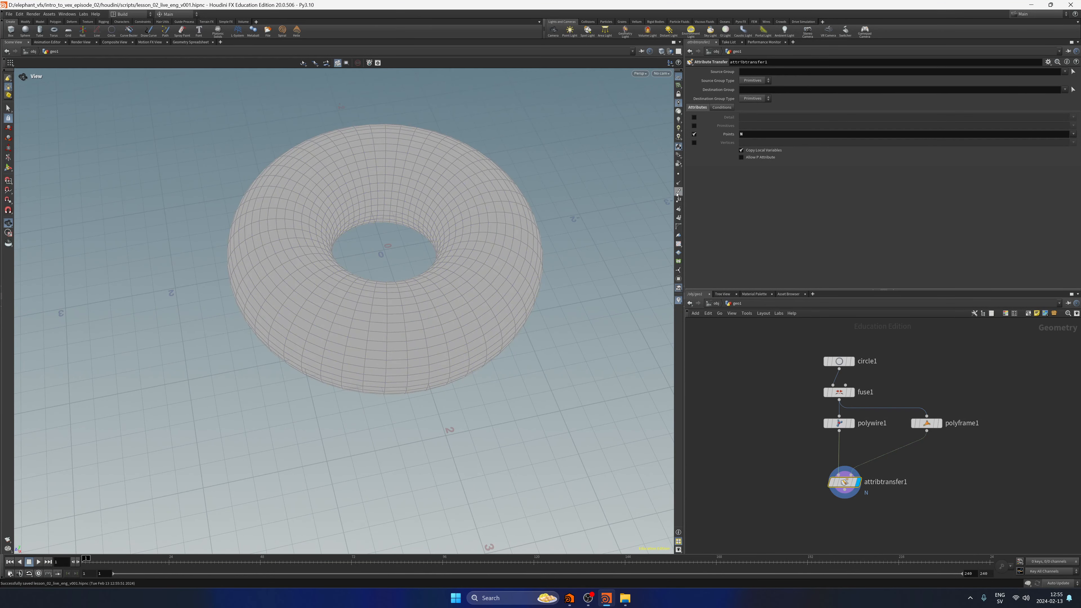
pyautogui.moveTo(796, 513); pyautogui.dragTo(767, 464, button='middle')
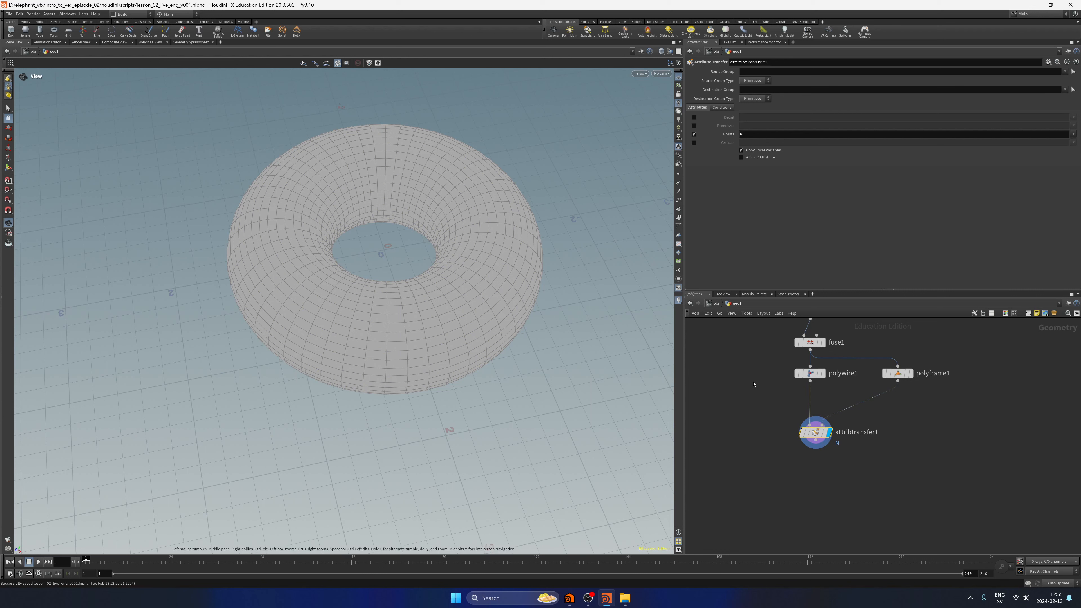
pyautogui.moveTo(763, 378)
pyautogui.mouseDown(button='middle')
pyautogui.moveTo(745, 408)
pyautogui.moveTo(750, 377)
pyautogui.mouseUp(button='middle')
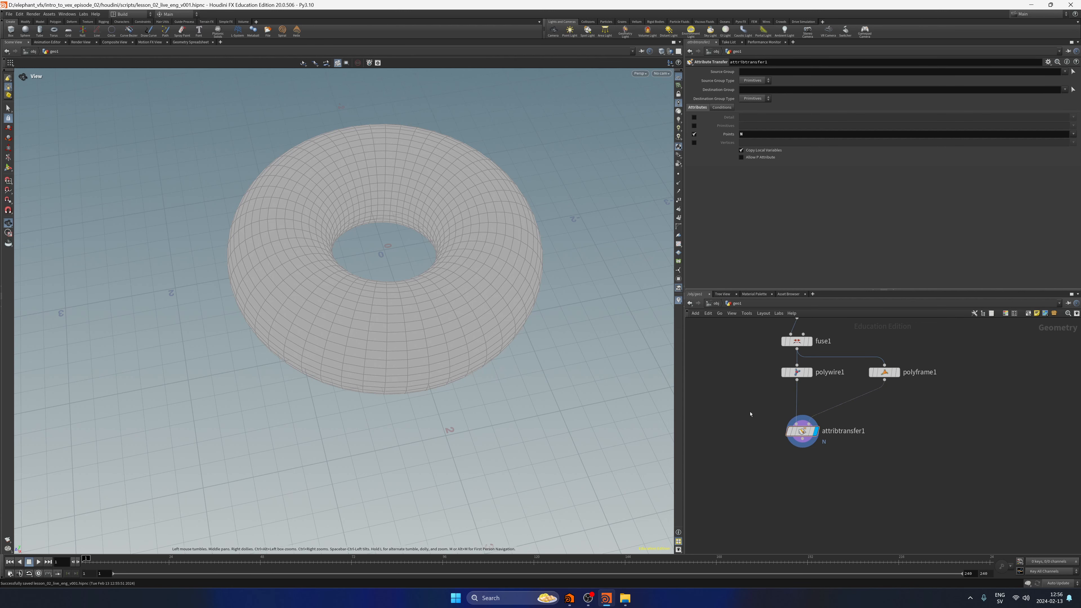
pyautogui.press('Tab')
pyautogui.write('subd')
pyautogui.press('Return')
pyautogui.click(748, 411)
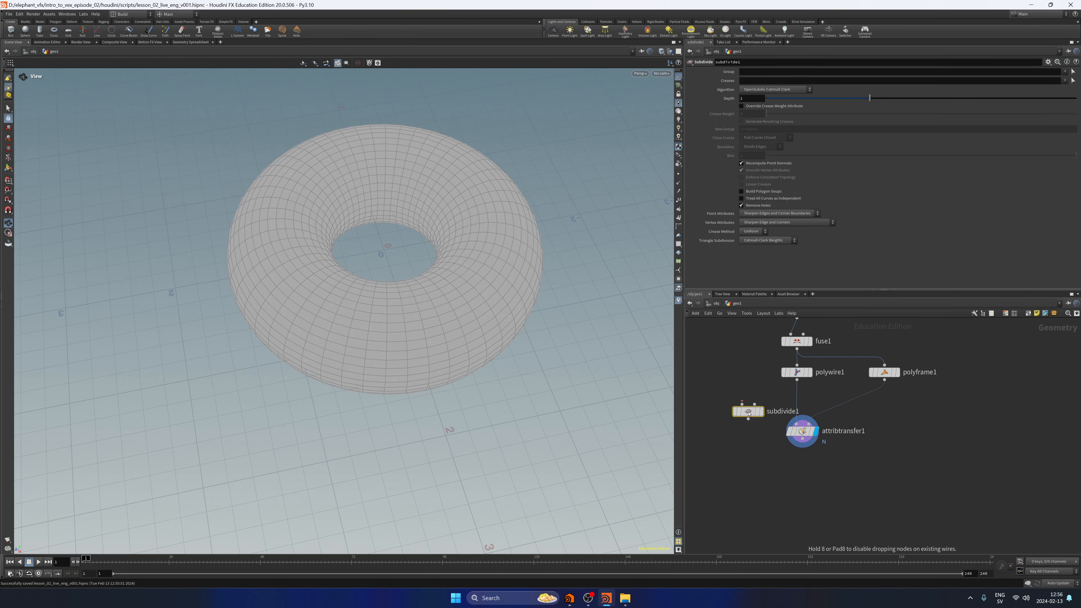
# Display the point normals and insert subdivide1 on the wire between polywire1 and attribtransfer1.
pyautogui.click(679, 185)
pyautogui.moveTo(518, 326); pyautogui.dragTo(498, 317, button='middle')
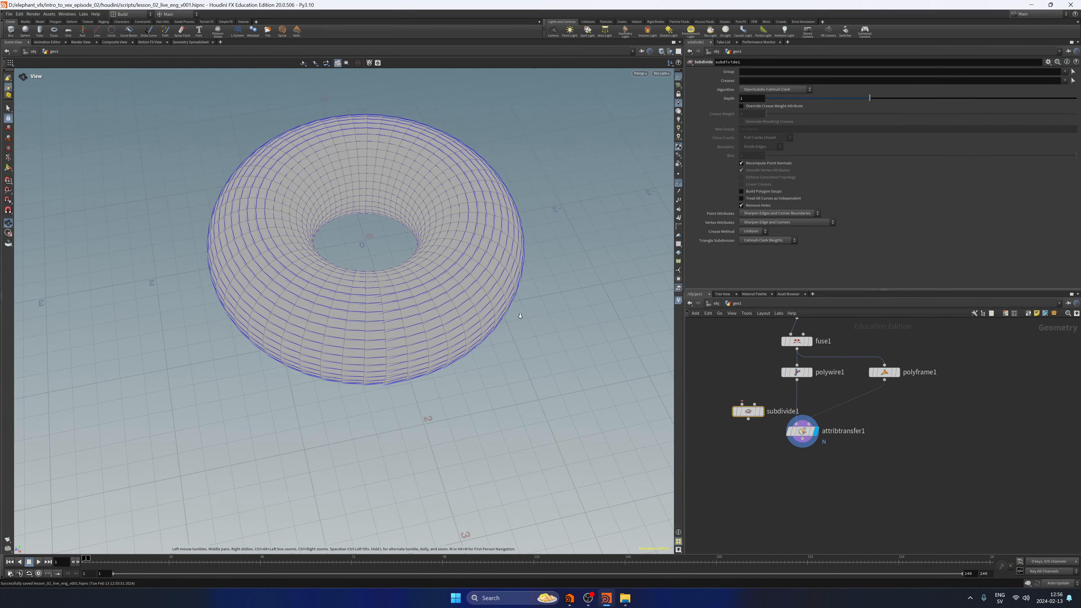
pyautogui.scroll(3, 497, 317)
pyautogui.moveTo(747, 411); pyautogui.dragTo(796, 404)
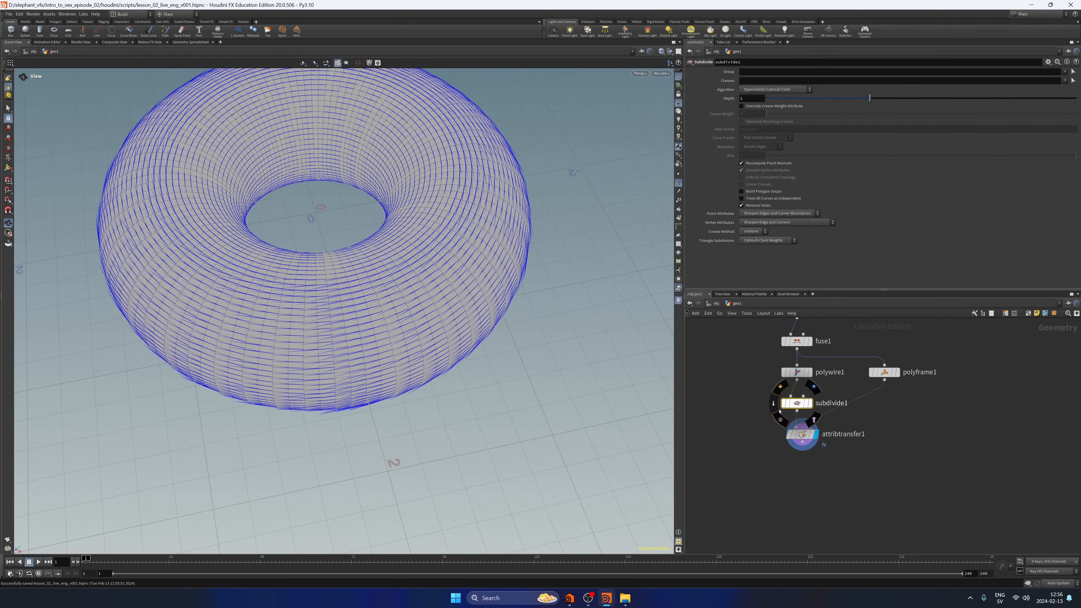
# Set the Depth of subdivide1 to 2 and examine the denser normals around the torus.
pyautogui.doubleClick(750, 99)
pyautogui.write('2')
pyautogui.click(743, 495)
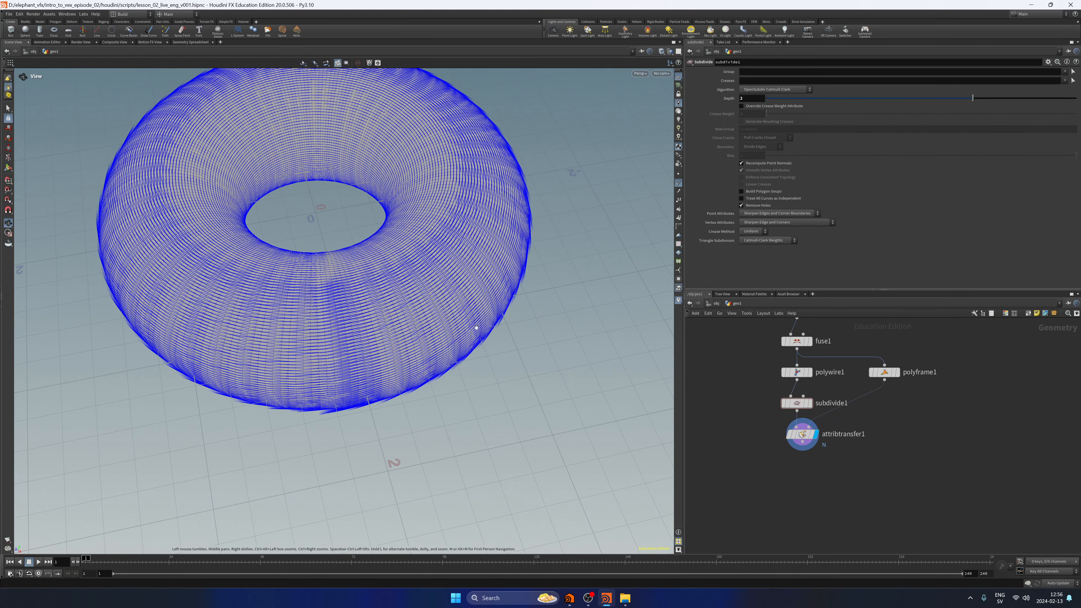
pyautogui.moveTo(476, 323); pyautogui.dragTo(470, 283)
pyautogui.scroll(-3, 485, 317)
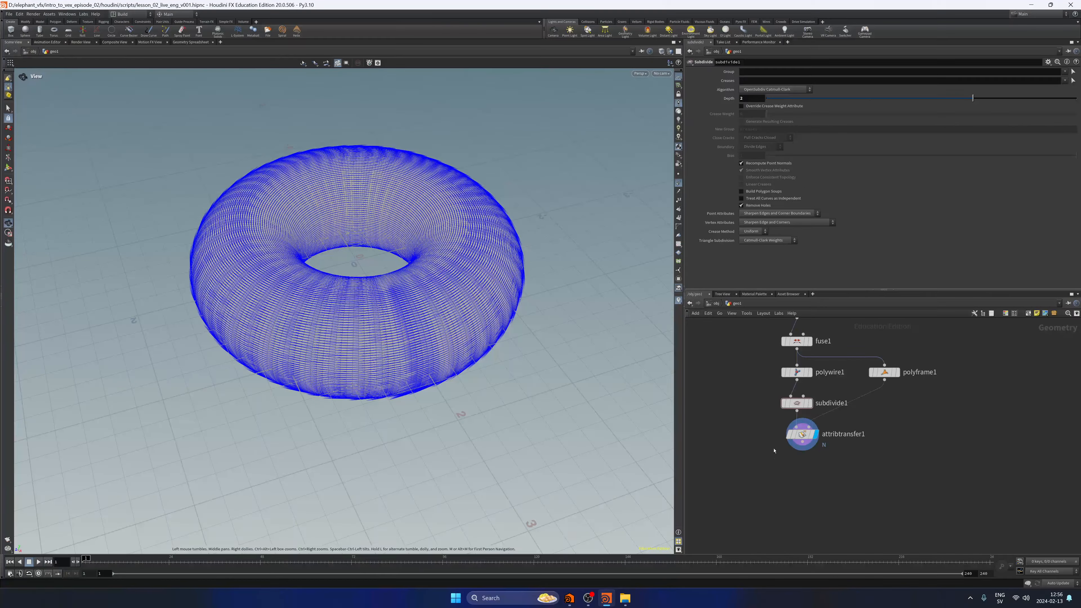
# Add a Point Wrangle node connected to the output of attribtransfer1.
pyautogui.click(800, 434)
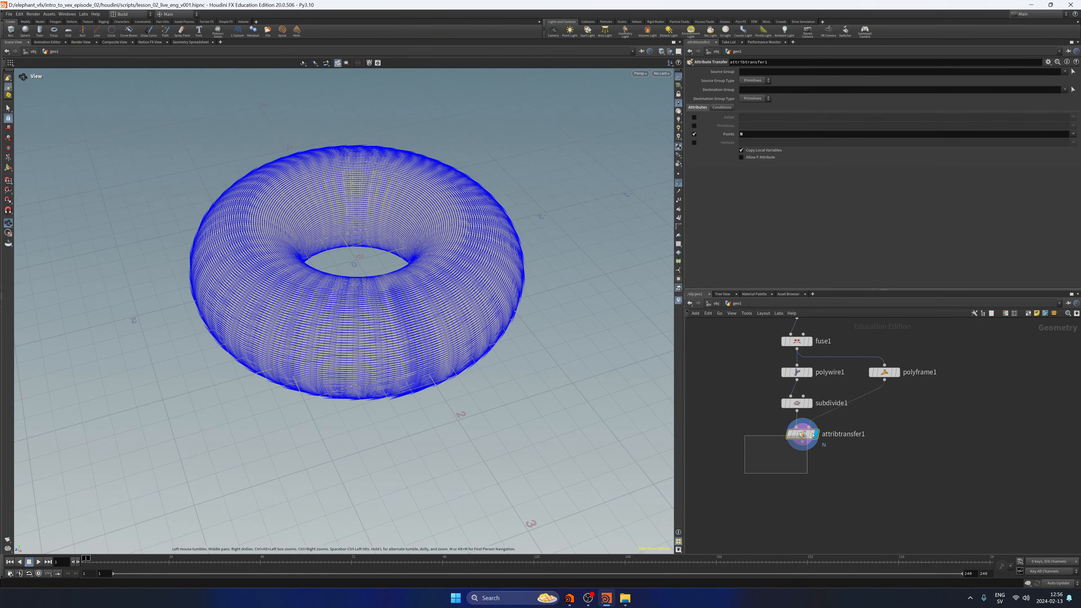
pyautogui.moveTo(745, 433); pyautogui.dragTo(731, 427, button='middle')
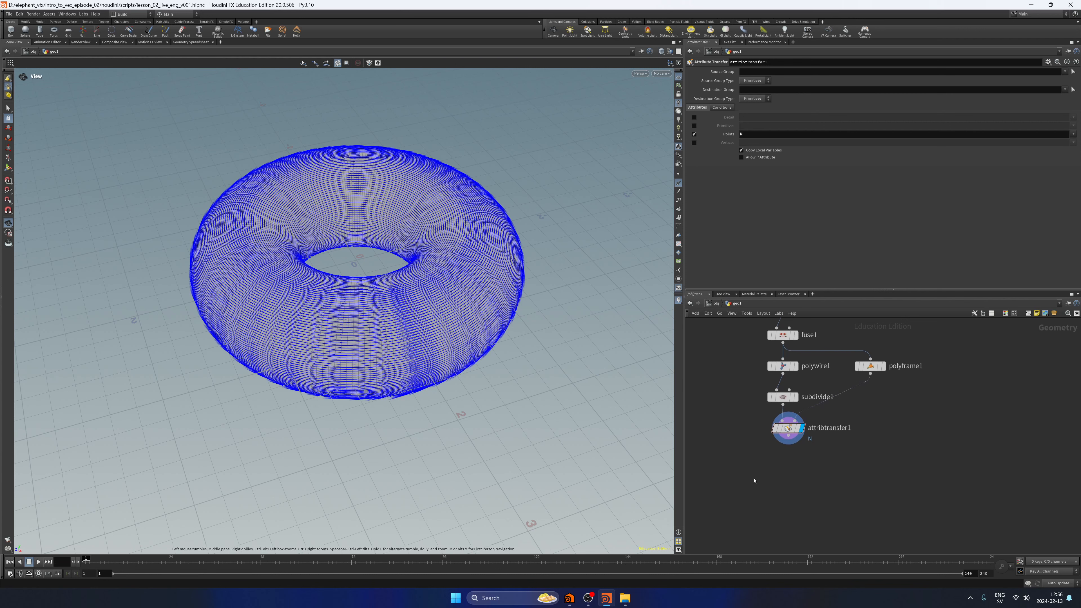
pyautogui.moveTo(754, 479); pyautogui.dragTo(861, 414)
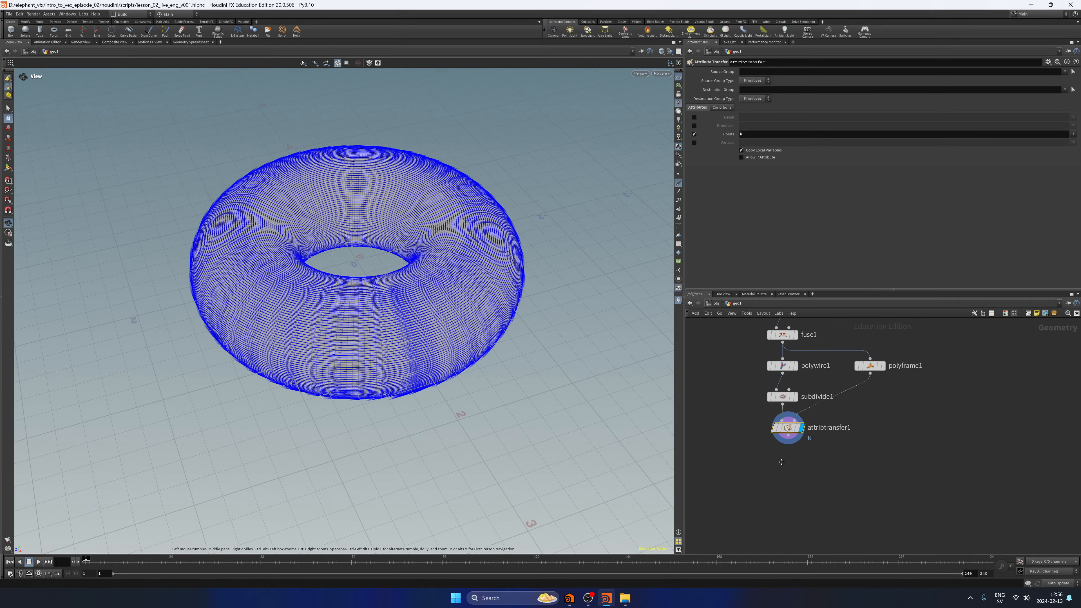
pyautogui.moveTo(787, 466); pyautogui.dragTo(777, 454, button='middle')
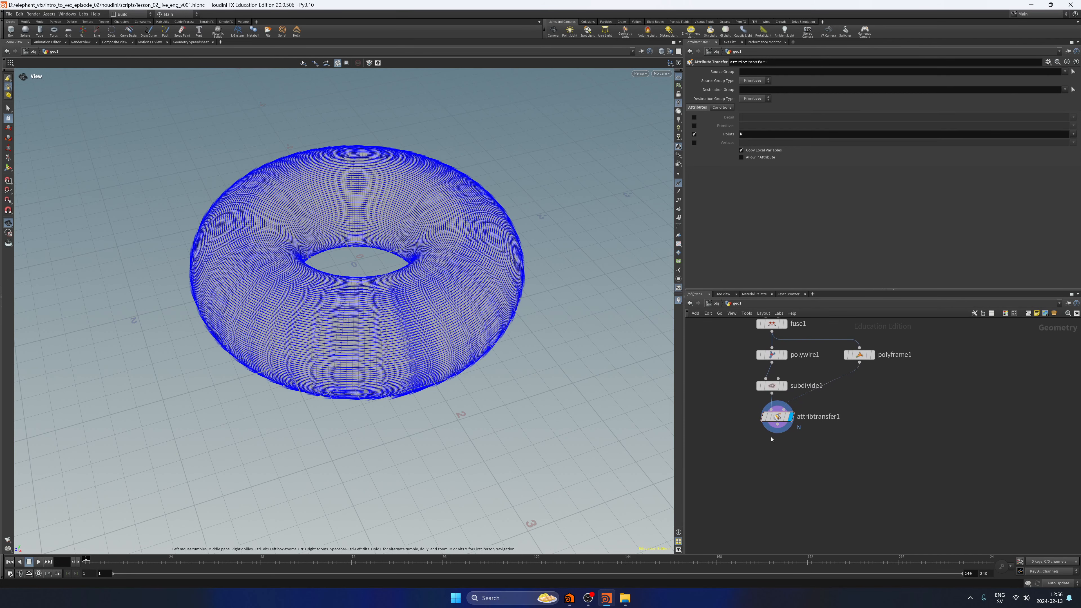
pyautogui.press('Tab')
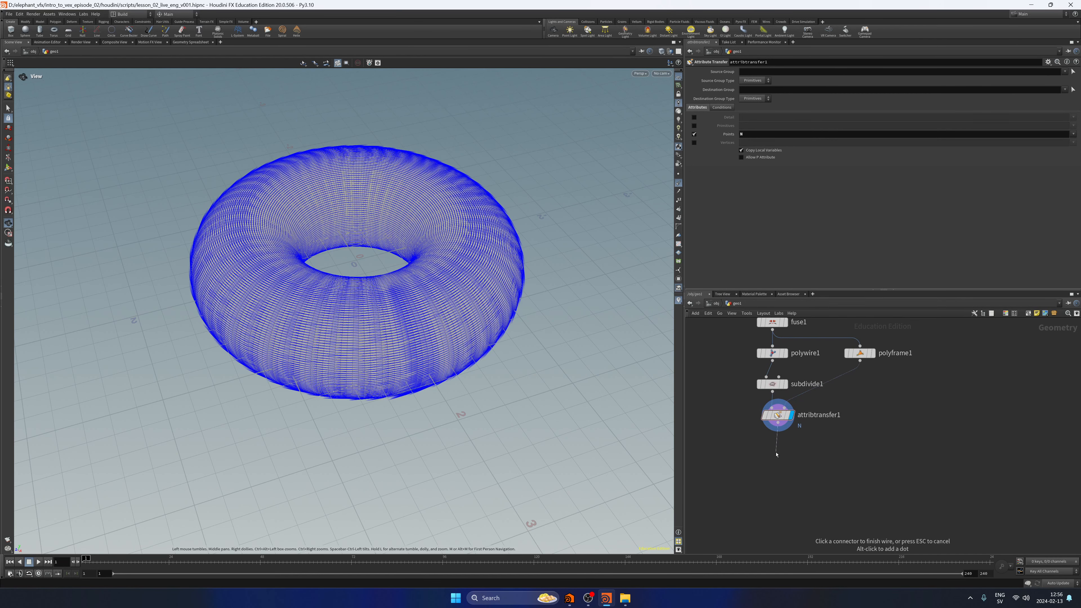
pyautogui.write('pointwran')
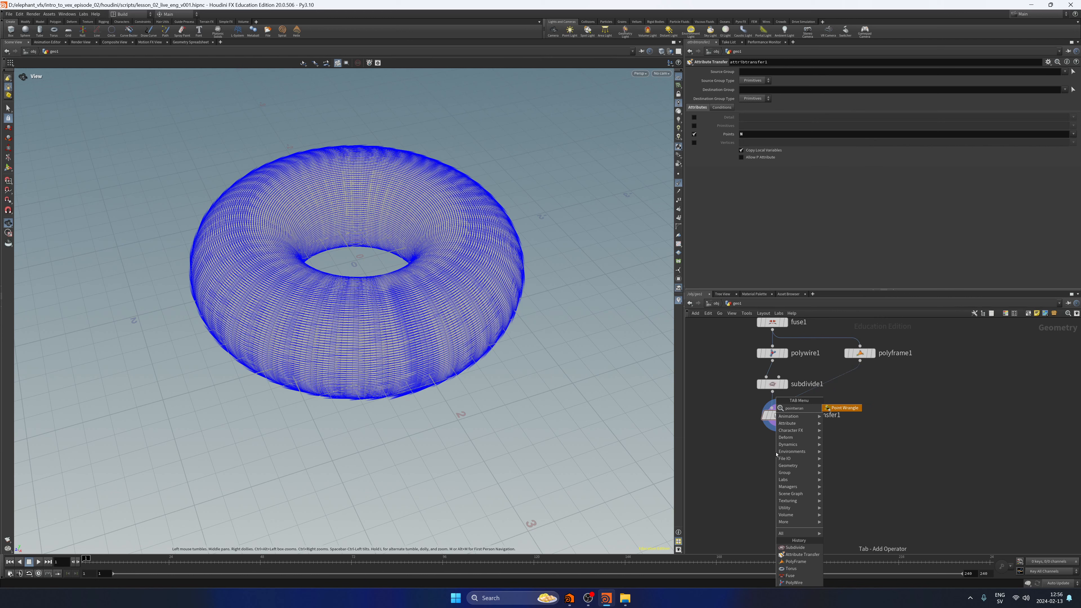
pyautogui.press('Return')
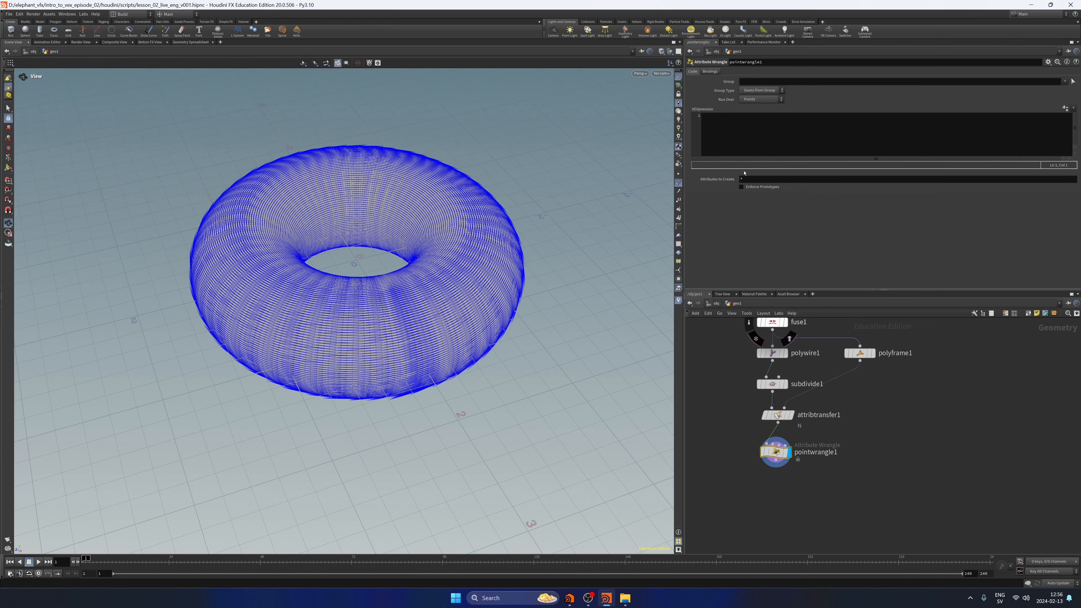
pyautogui.click(741, 136)
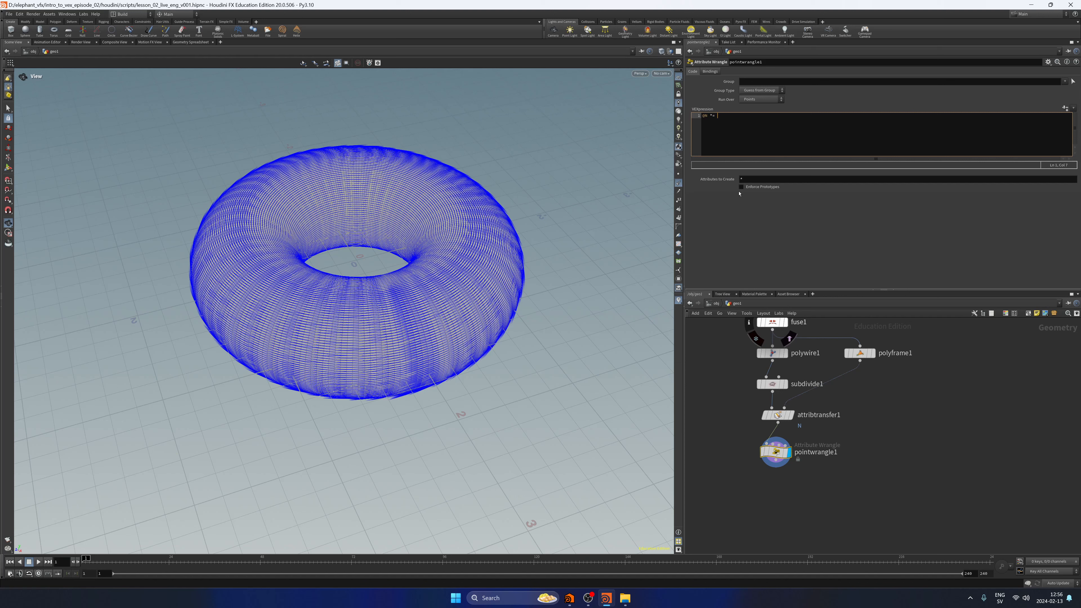
pyautogui.write('@N *= fit01')
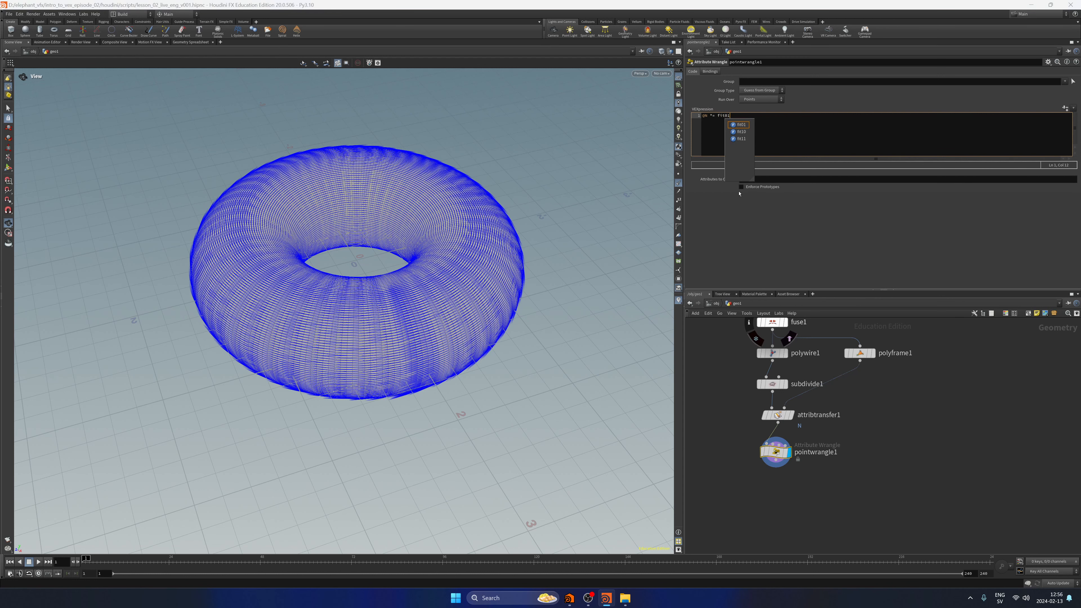
pyautogui.press('Return')
pyautogui.write('(rand')
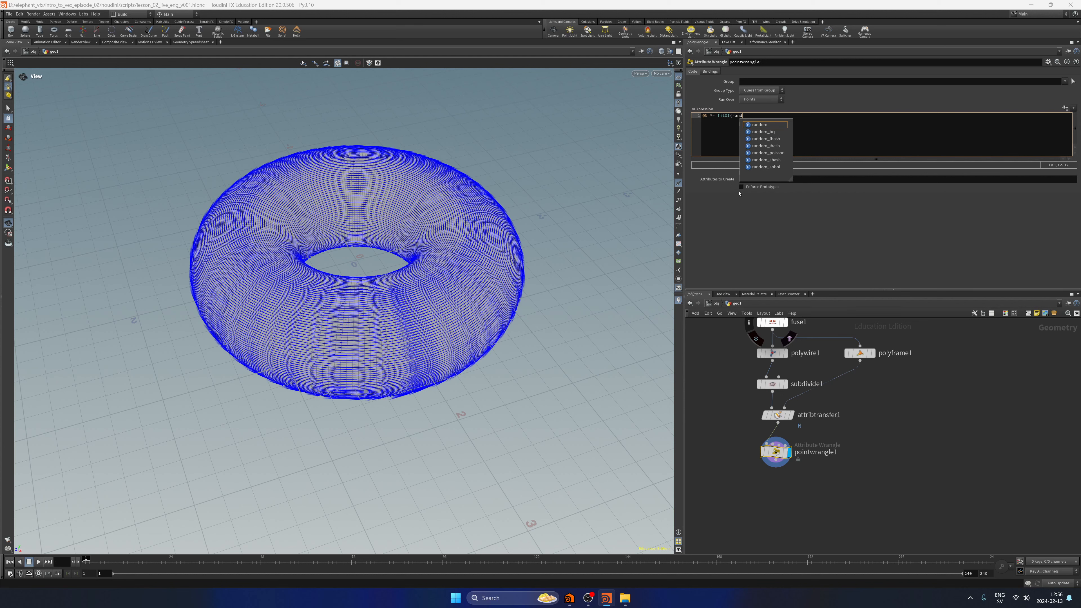
pyautogui.write('@')
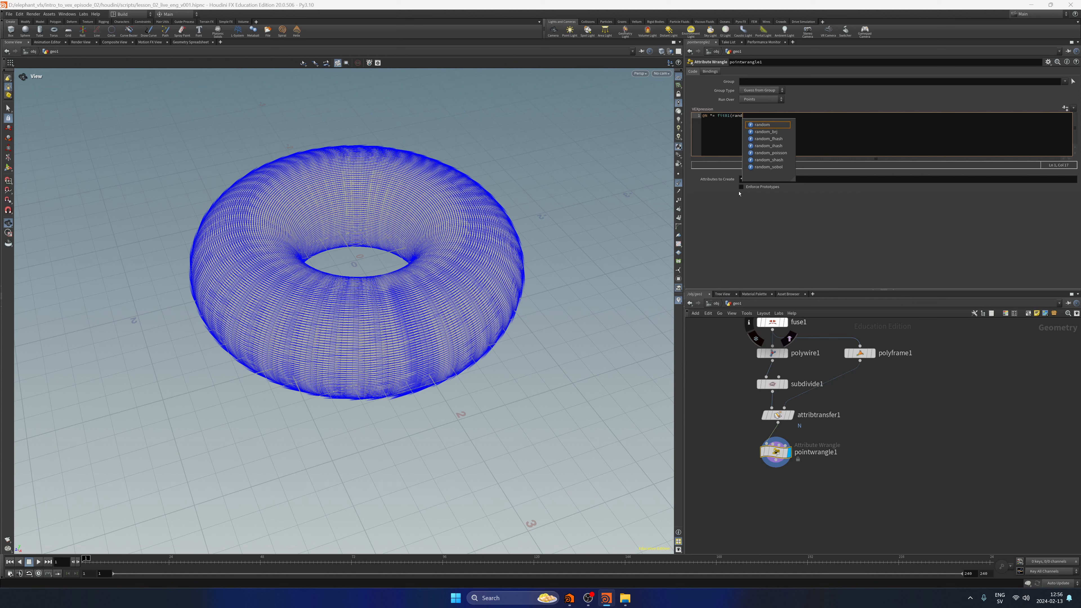
pyautogui.write('(.')
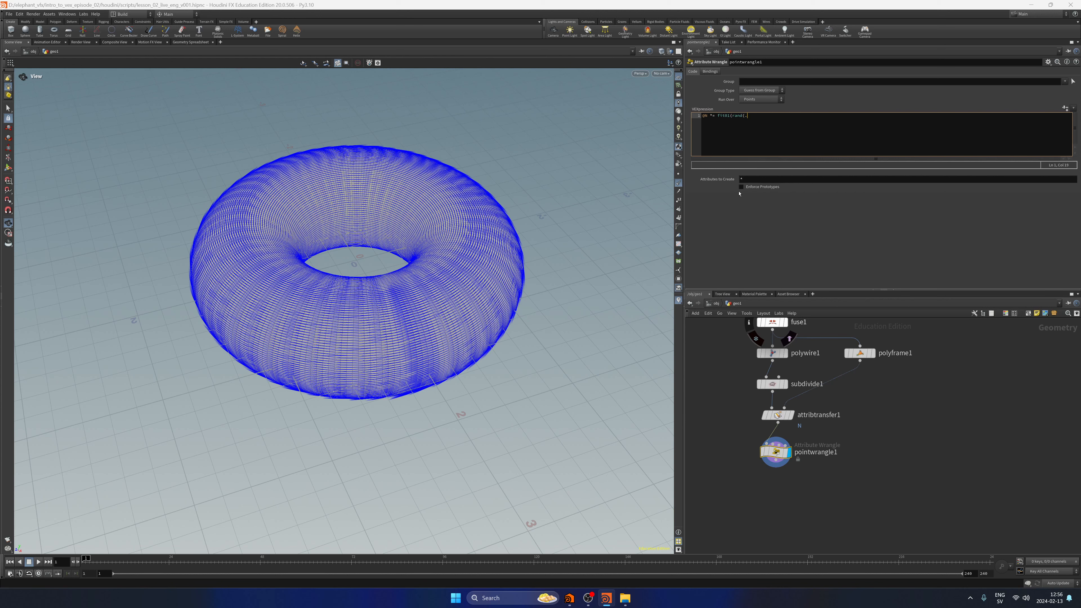
pyautogui.write('@')
pyautogui.write('"')
pyautogui.write('min')
pyautogui.write('"),chf()""')
pyautogui.press('Left')
pyautogui.write('max");')
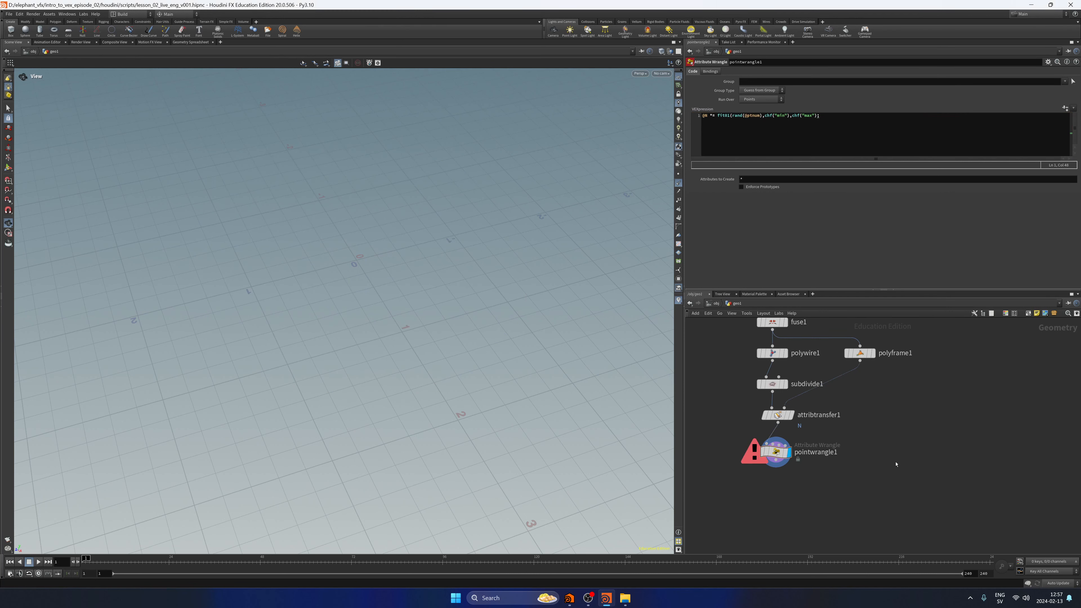
pyautogui.click(817, 124)
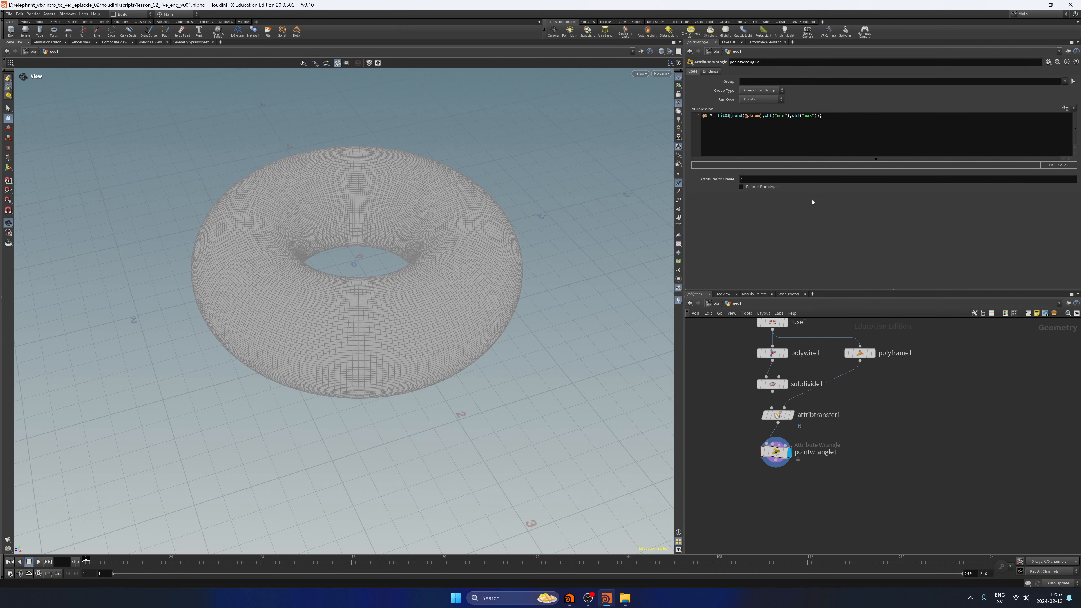
# Create the channel parameters for pointwrangle1 and set Min to 1 and Max to 4.
pyautogui.click(1064, 108)
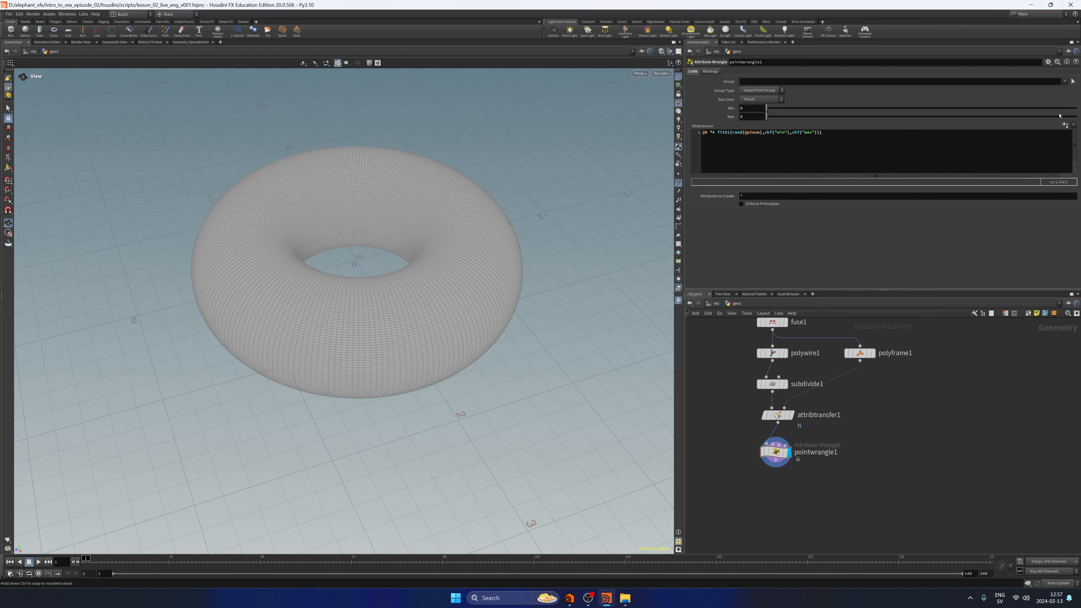
pyautogui.moveTo(746, 108); pyautogui.dragTo(728, 119)
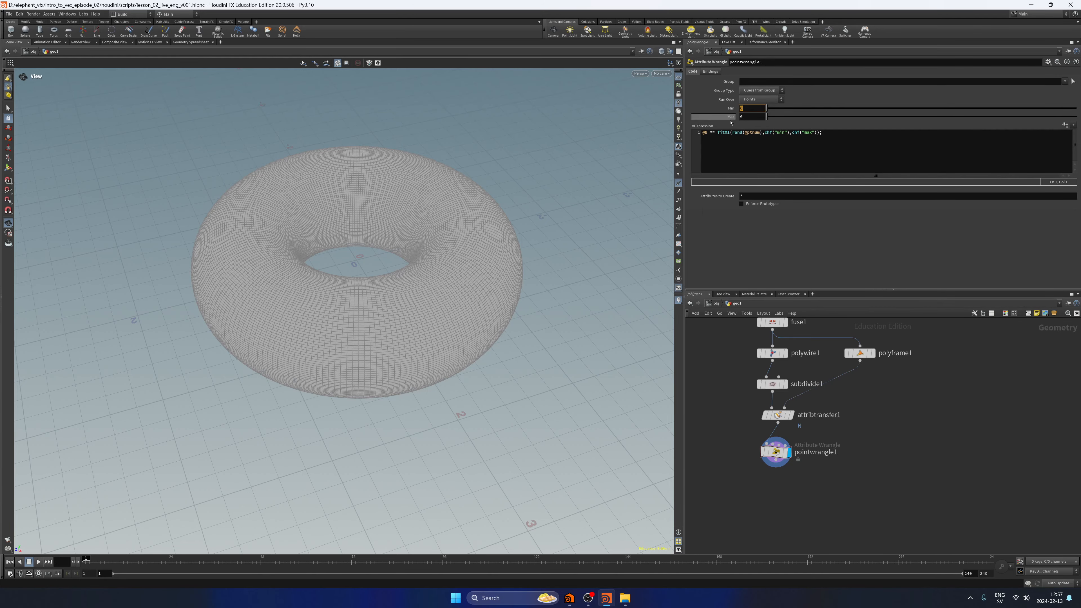
pyautogui.write('1')
pyautogui.press('Tab')
pyautogui.write('4')
pyautogui.press('Return')
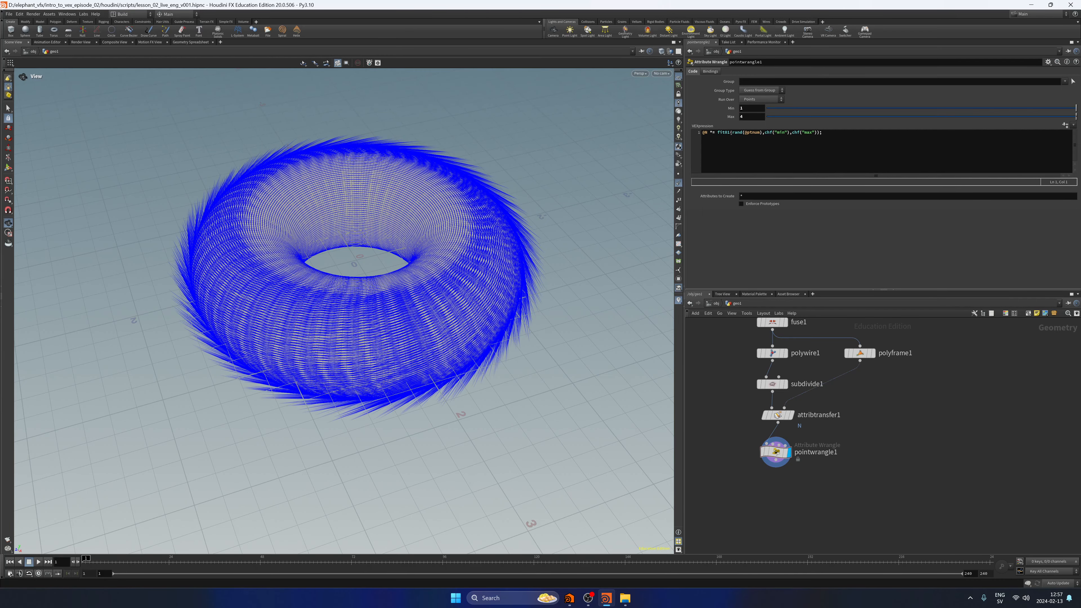
# Try a Max of 2 on pointwrangle1 to compare the normal lengths, and set it back to 4.
pyautogui.moveTo(464, 284); pyautogui.dragTo(498, 285)
pyautogui.moveTo(748, 117); pyautogui.dragTo(745, 132)
pyautogui.write('2')
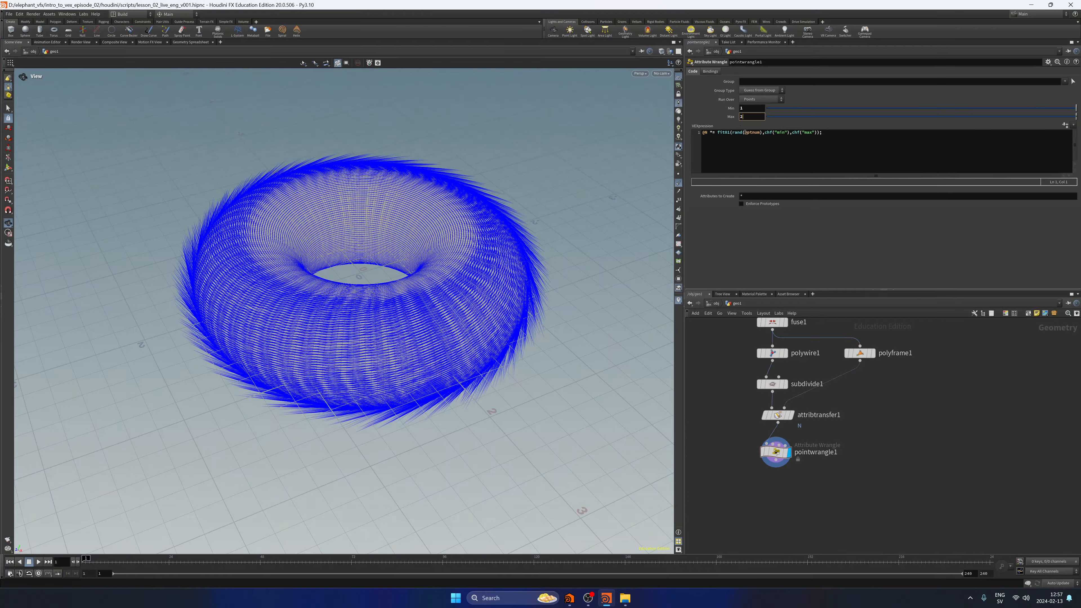
pyautogui.press('Return')
pyautogui.moveTo(559, 266); pyautogui.dragTo(555, 241)
pyautogui.click(745, 117)
pyautogui.write('4')
pyautogui.press('Return')
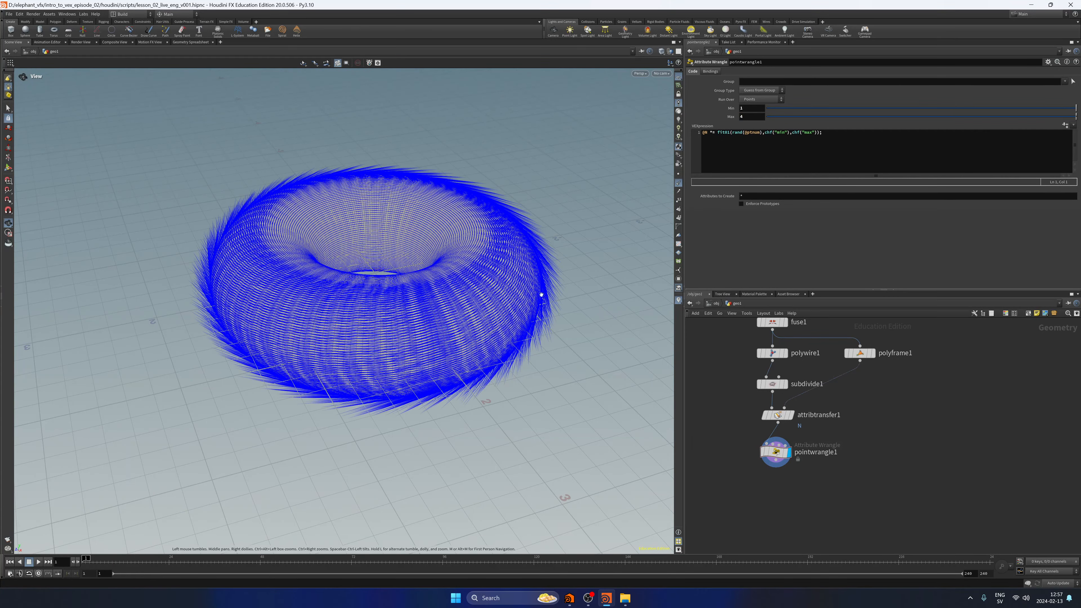
# Examine the randomised normal lengths around the torus and save the scene.
pyautogui.moveTo(540, 295); pyautogui.dragTo(484, 299)
pyautogui.scroll(-3, 558, 398)
pyautogui.hotkey('ctrl', 's')
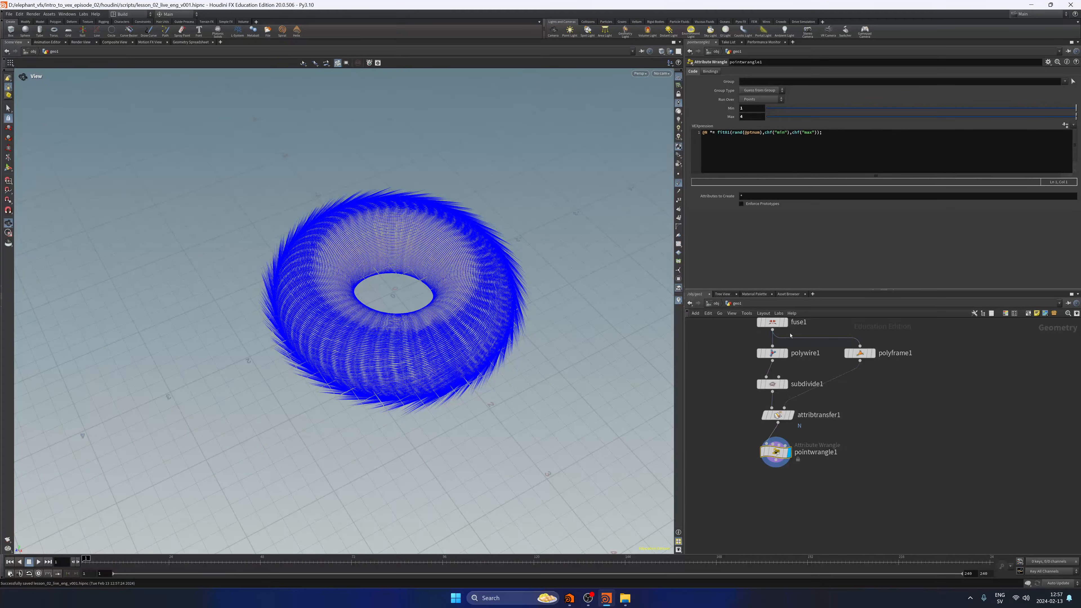
# Add a second statement to pointwrangle1: @N *= chf("mult");.
pyautogui.click(862, 141)
pyautogui.press('Return')
pyautogui.press('Return')
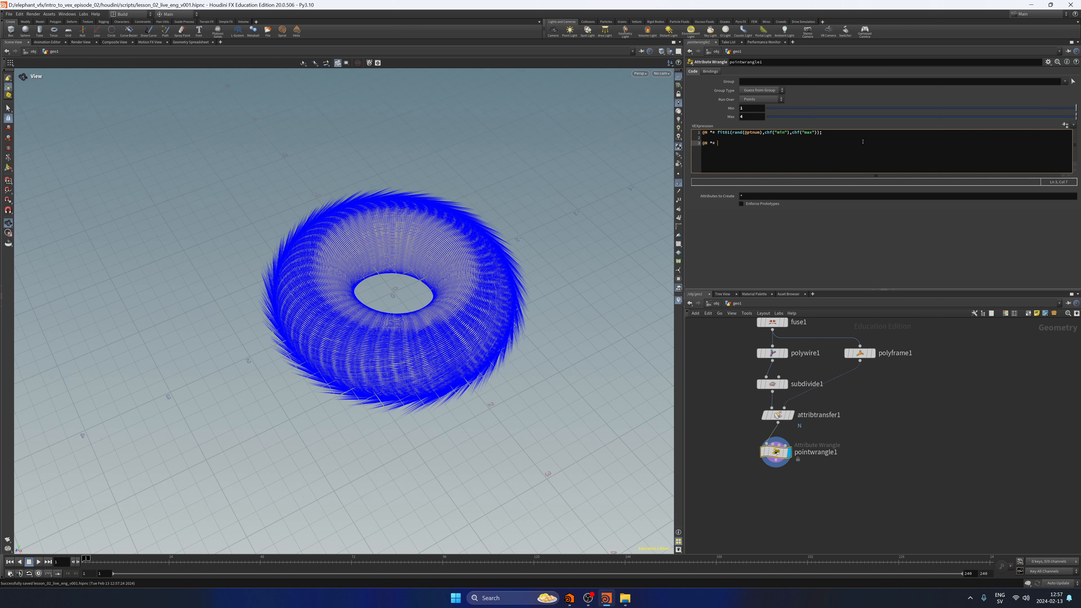
pyautogui.write('@N *= chf(2""')
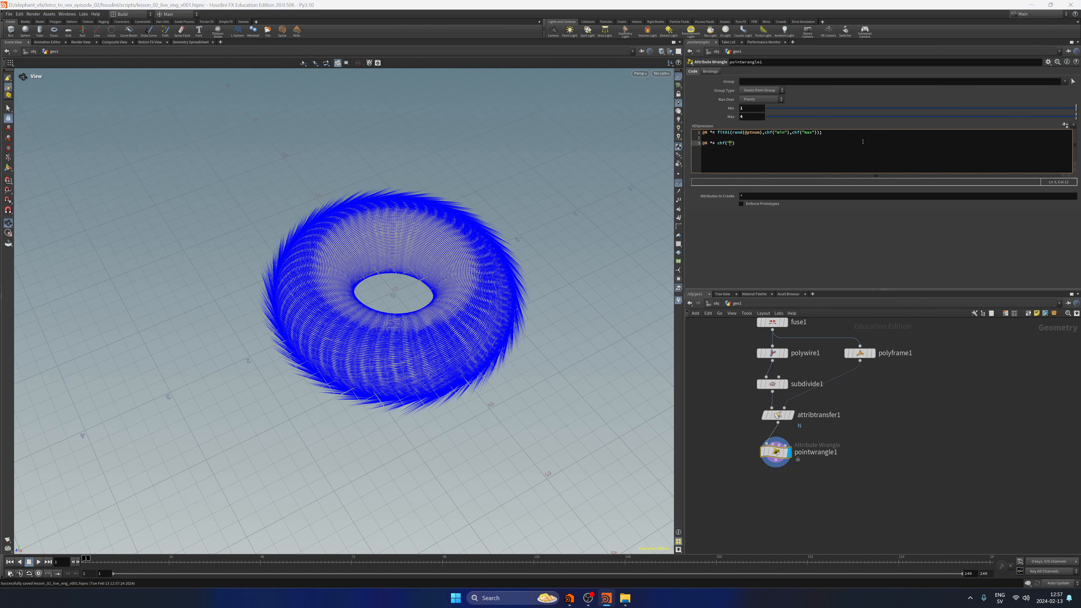
pyautogui.write('mult"')
pyautogui.write(';')
# Create the Mult parameter on pointwrangle1 and set it to 3.
pyautogui.click(1065, 124)
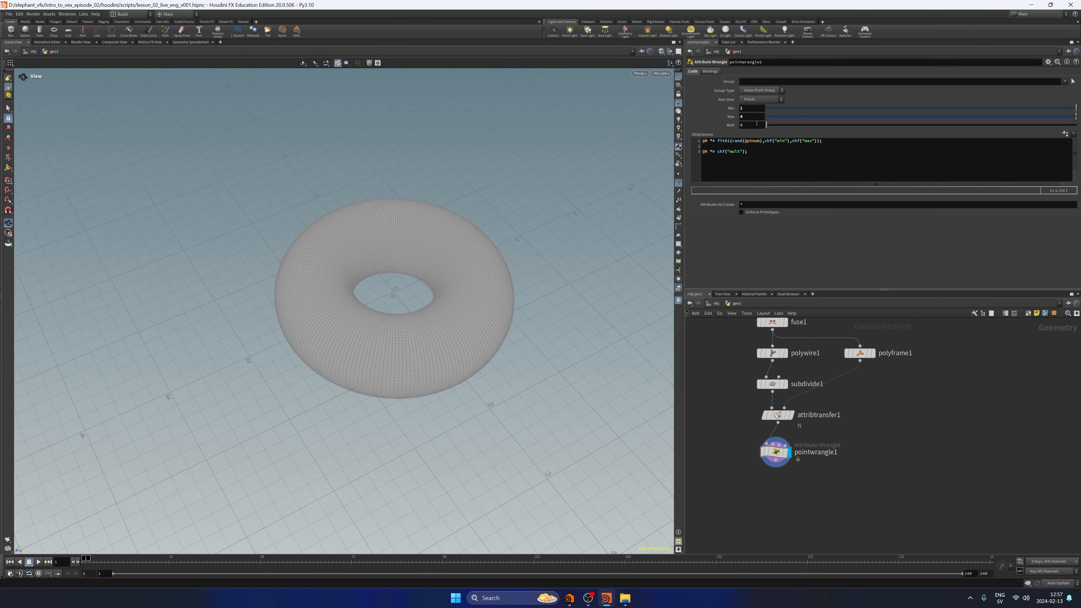
pyautogui.press('Return')
pyautogui.moveTo(524, 245); pyautogui.dragTo(504, 280)
pyautogui.press('Return')
# Route the wire from polyframe1 to attribtransfer1 through a dot and save the scene.
pyautogui.hotkey('ctrl', 's')
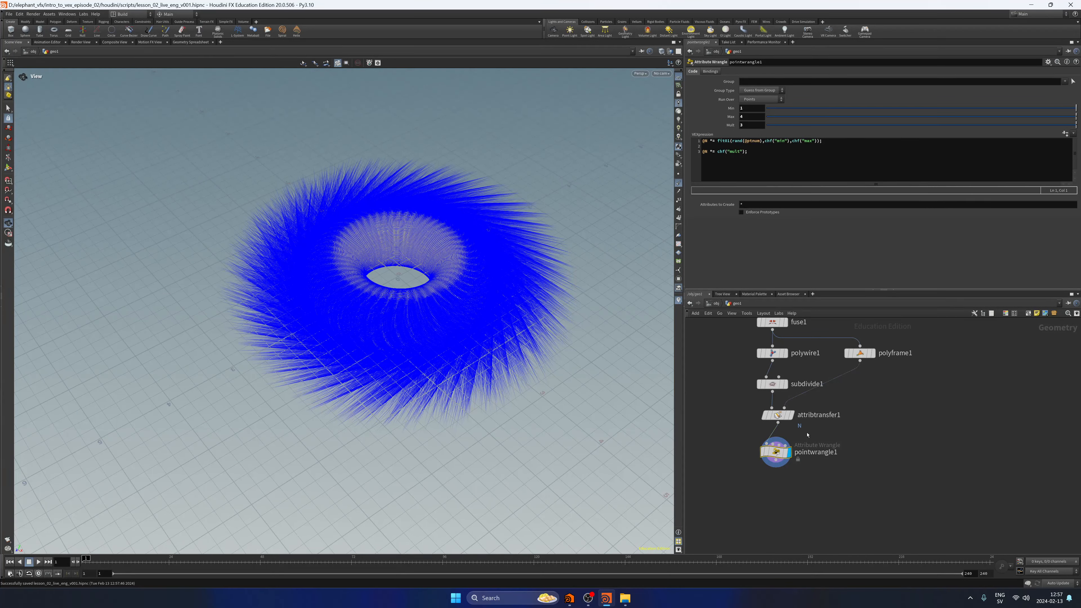
pyautogui.keyDown('alt'); pyautogui.click(860, 402); pyautogui.keyUp('alt')
pyautogui.hotkey('ctrl', 's')
# Add the line @v = @N; to pointwrangle1 and display point trails instead of normals on the torus.
pyautogui.click(760, 160)
pyautogui.press('Return')
pyautogui.press('Return')
pyautogui.click(679, 182)
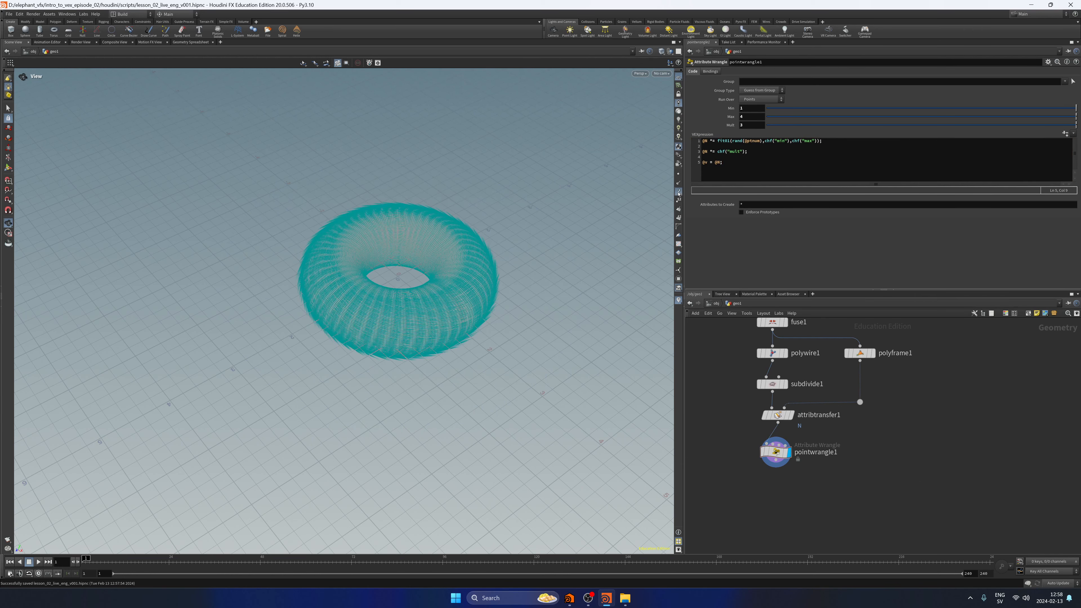
pyautogui.scroll(5, 573, 268)
pyautogui.scroll(-6, 573, 268)
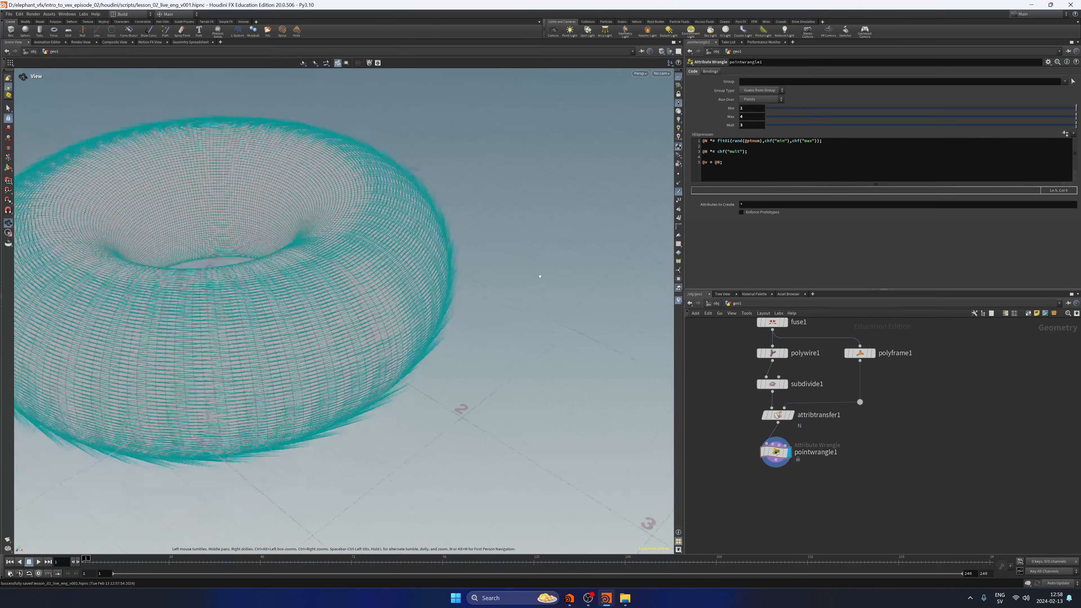
# Vary Mult on pointwrangle1 to test the trail length, and set it back to 3.
pyautogui.moveTo(805, 125); pyautogui.dragTo(1023, 134)
pyautogui.write('3')
pyautogui.press('Return')
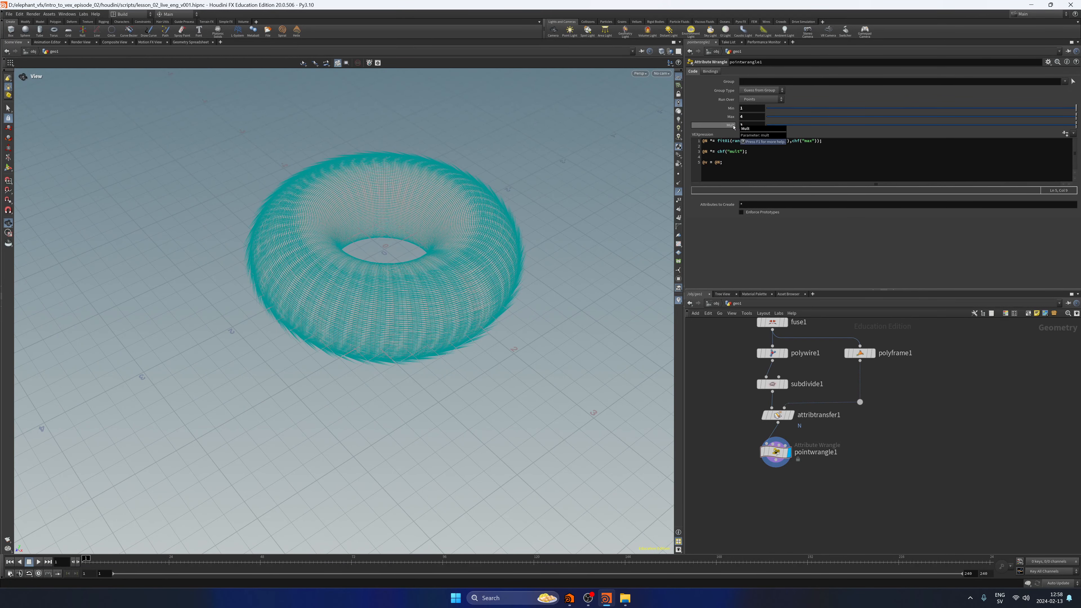
# Test a Mult value of 10 on pointwrangle1, and return it to 3.
pyautogui.write('10')
pyautogui.press('Return')
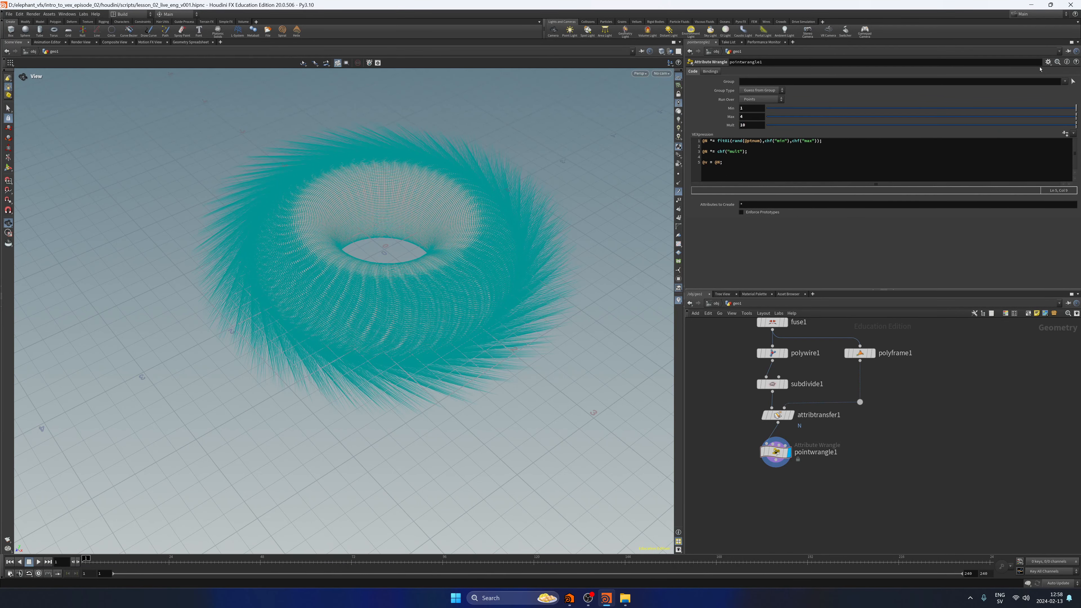
pyautogui.doubleClick(753, 127)
pyautogui.write('3')
pyautogui.press('Return')
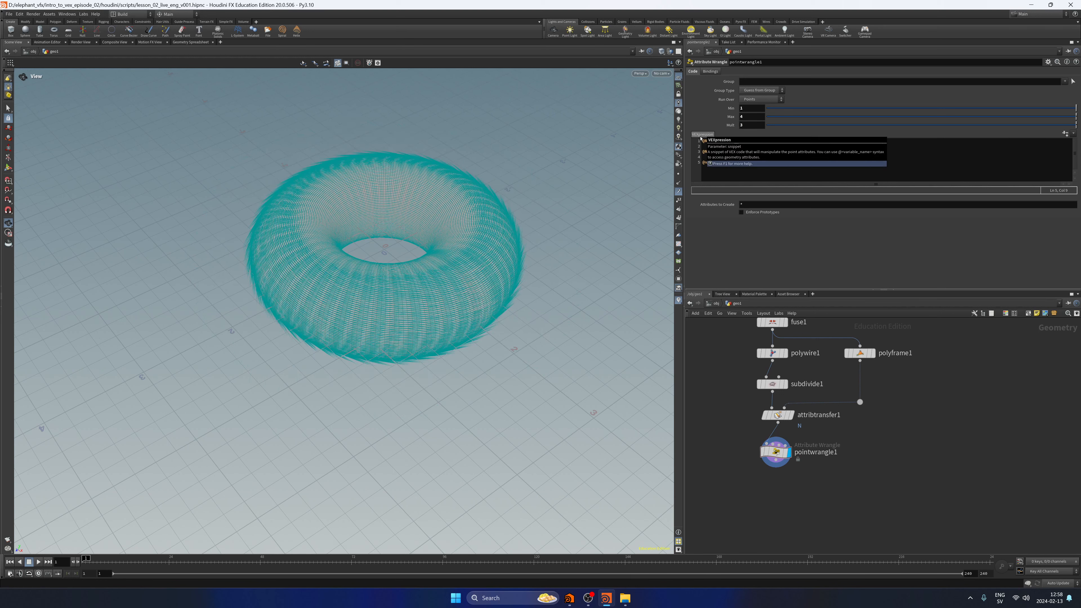
# Hide the point trails on the torus, and show its point normals briefly to inspect their direction and density.
pyautogui.click(678, 191)
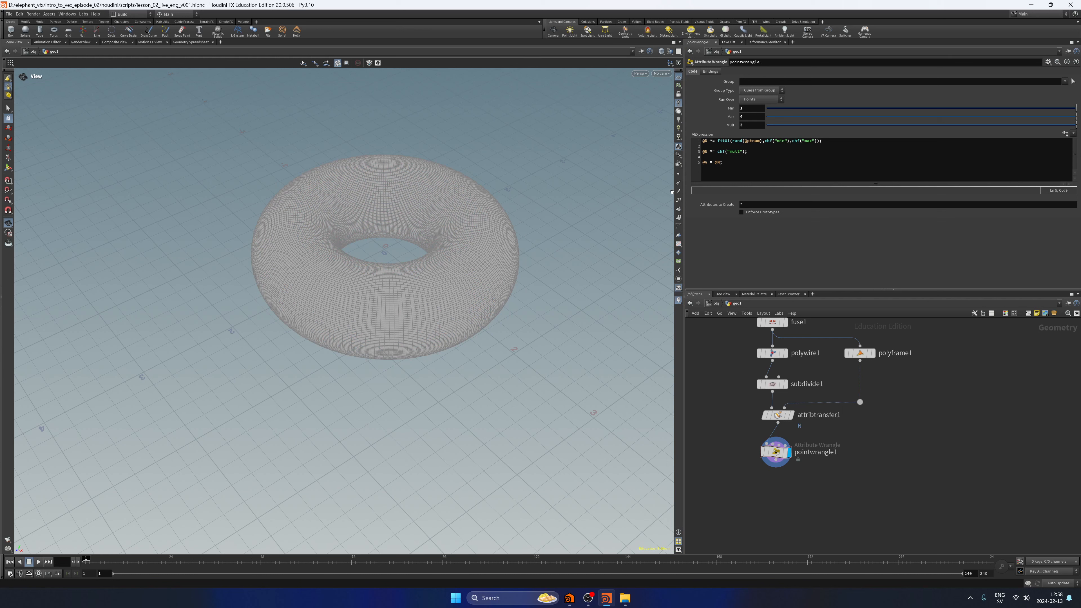
pyautogui.click(678, 182)
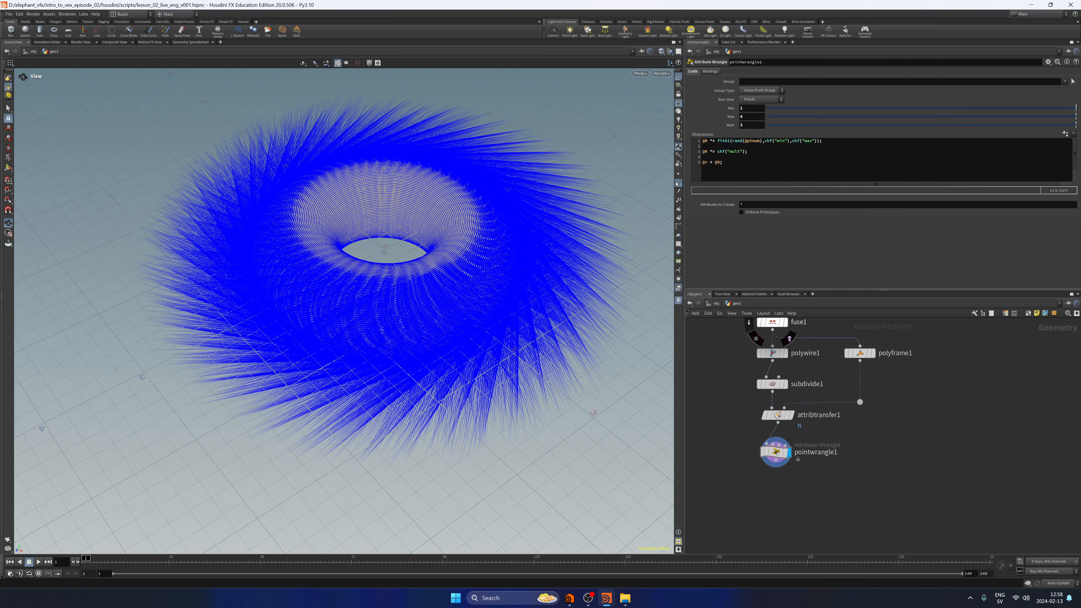
pyautogui.moveTo(460, 293); pyautogui.dragTo(472, 293, button='middle')
pyautogui.moveTo(473, 293)
pyautogui.mouseDown()
pyautogui.moveTo(427, 213)
pyautogui.moveTo(405, 215)
pyautogui.moveTo(477, 283)
pyautogui.mouseUp()
pyautogui.click(679, 183)
# Display circle1 in the viewport with its points shown.
pyautogui.moveTo(726, 342); pyautogui.dragTo(732, 448, button='middle')
pyautogui.moveTo(782, 397); pyautogui.dragTo(782, 329)
pyautogui.click(792, 328)
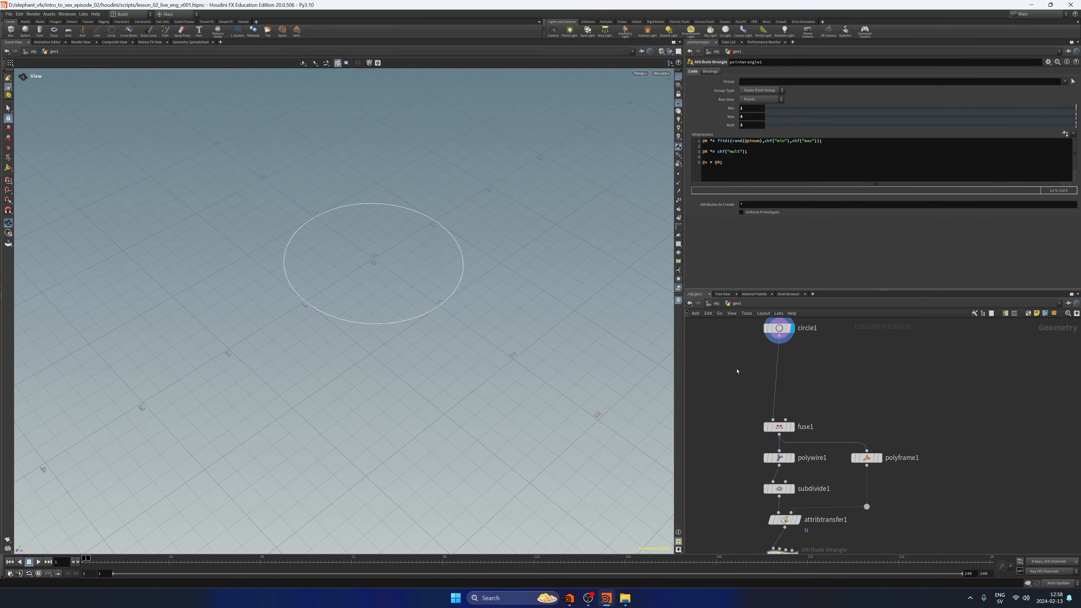
pyautogui.moveTo(738, 371); pyautogui.dragTo(736, 387, button='middle')
pyautogui.click(678, 175)
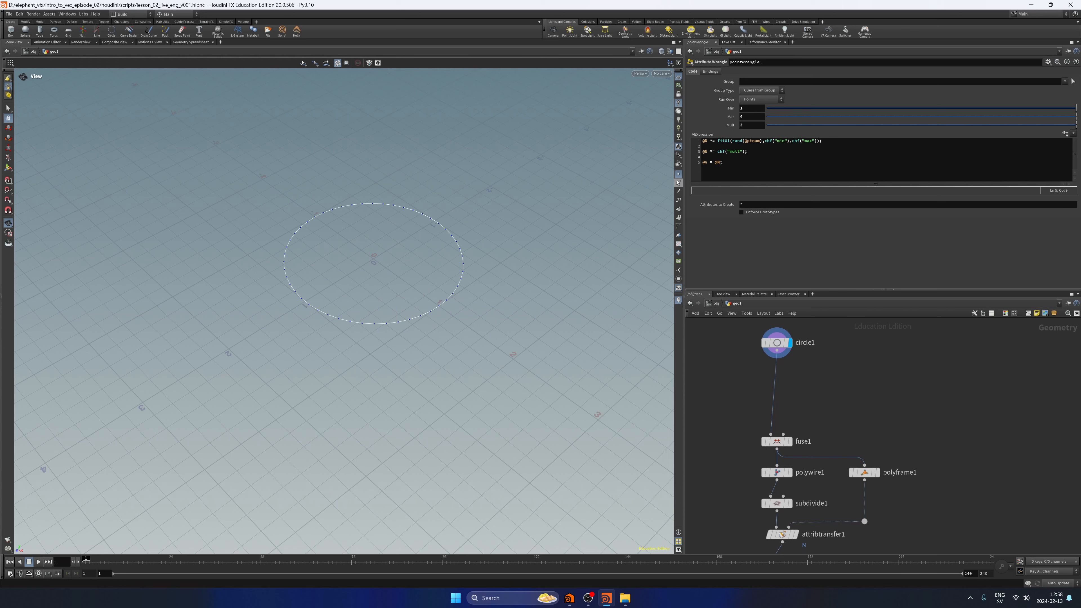
# Insert a Resample node between circle1 and fuse1 and display its result.
pyautogui.press('Tab')
pyautogui.write('resample')
pyautogui.press('Return')
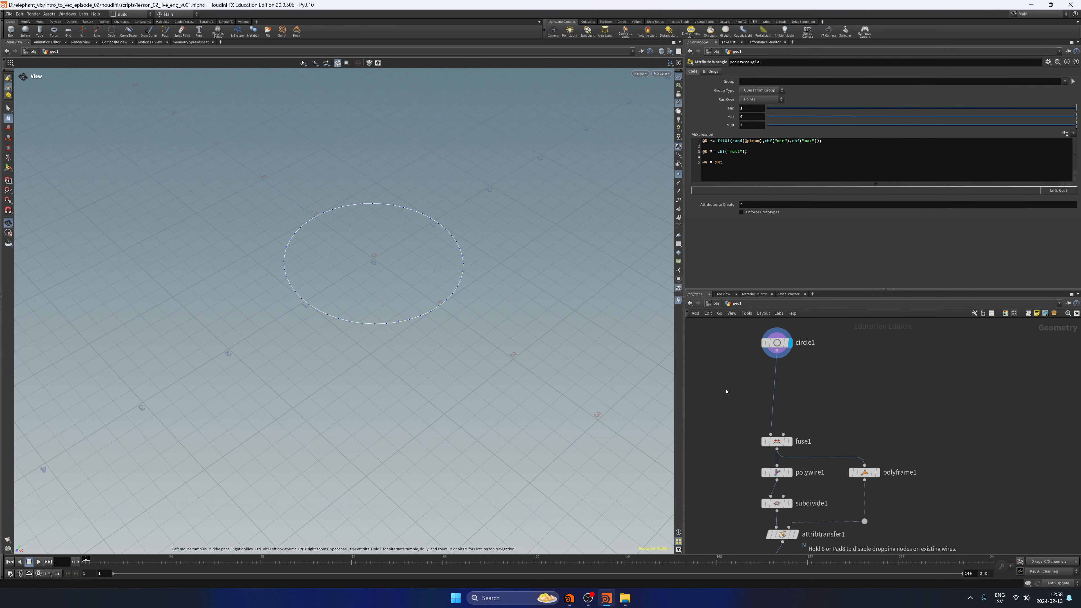
pyautogui.click(725, 388)
pyautogui.moveTo(726, 388); pyautogui.dragTo(777, 379)
pyautogui.click(789, 379)
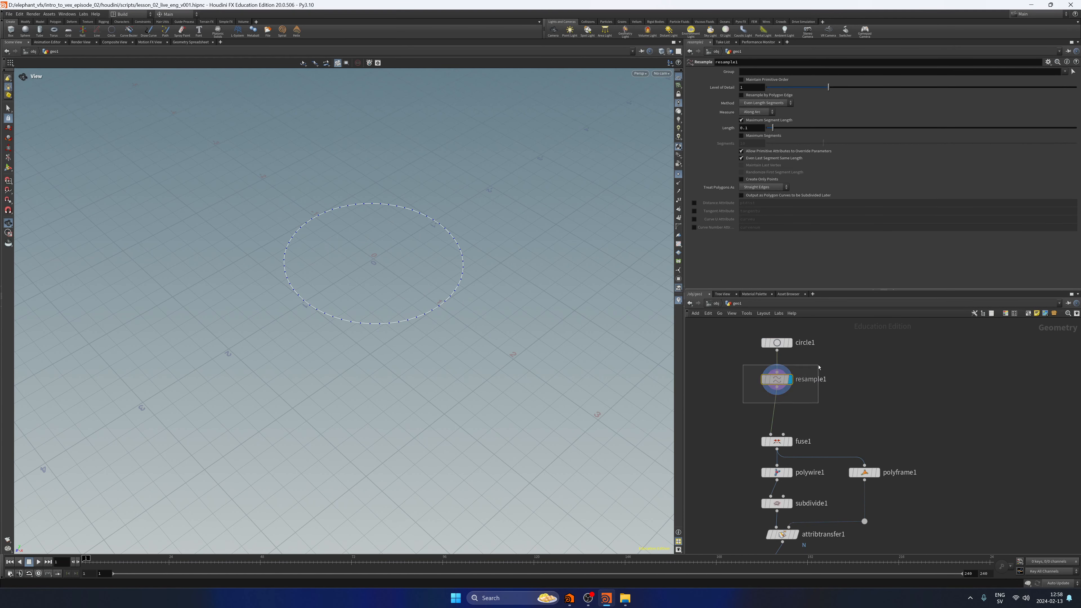
# Make resample1 use Maximum Segments instead of Maximum Segment Length, set Segments to 250, and hide the points.
pyautogui.click(742, 120)
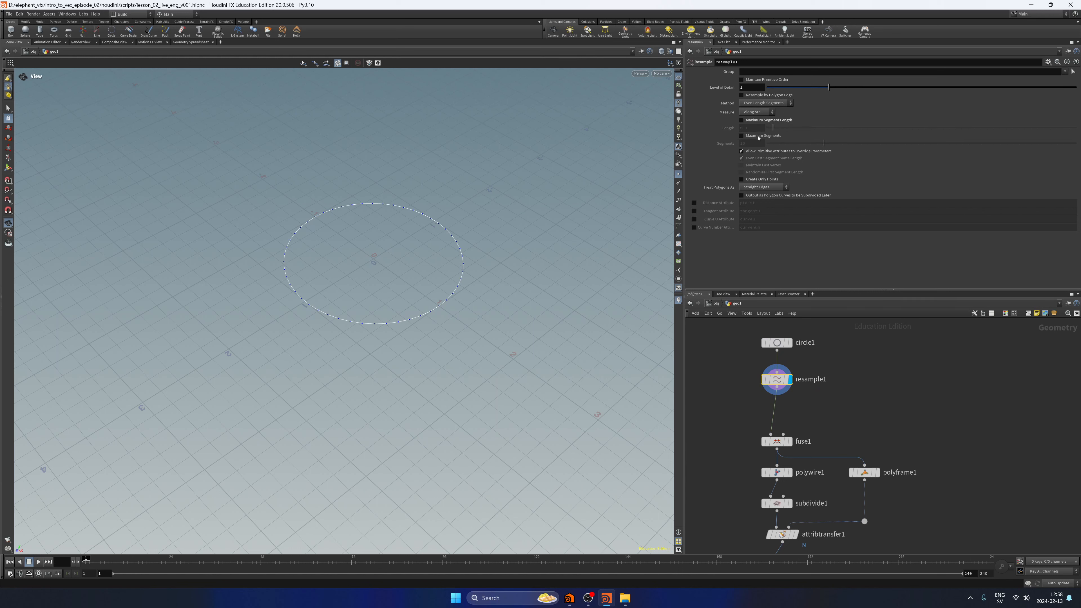
pyautogui.click(762, 135)
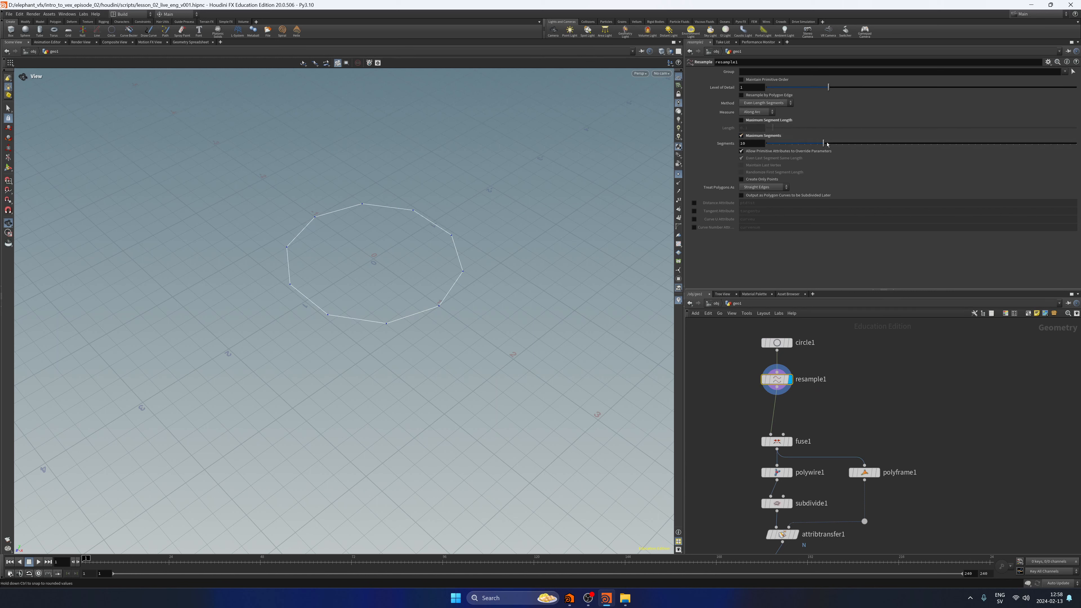
pyautogui.moveTo(823, 143); pyautogui.dragTo(1032, 155)
pyautogui.doubleClick(754, 145)
pyautogui.write('250')
pyautogui.press('Return')
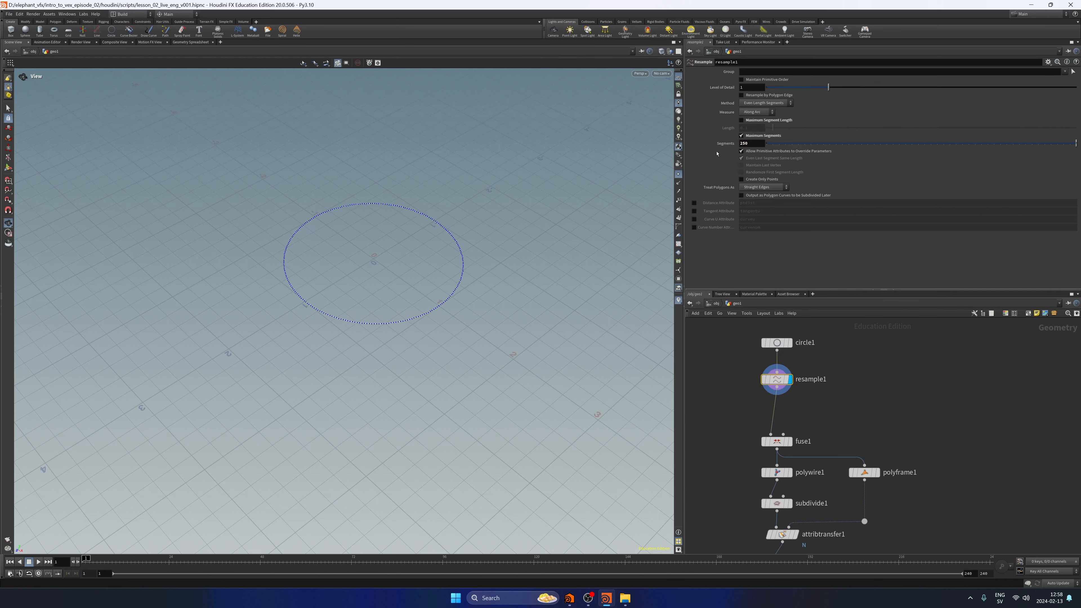
pyautogui.click(863, 406)
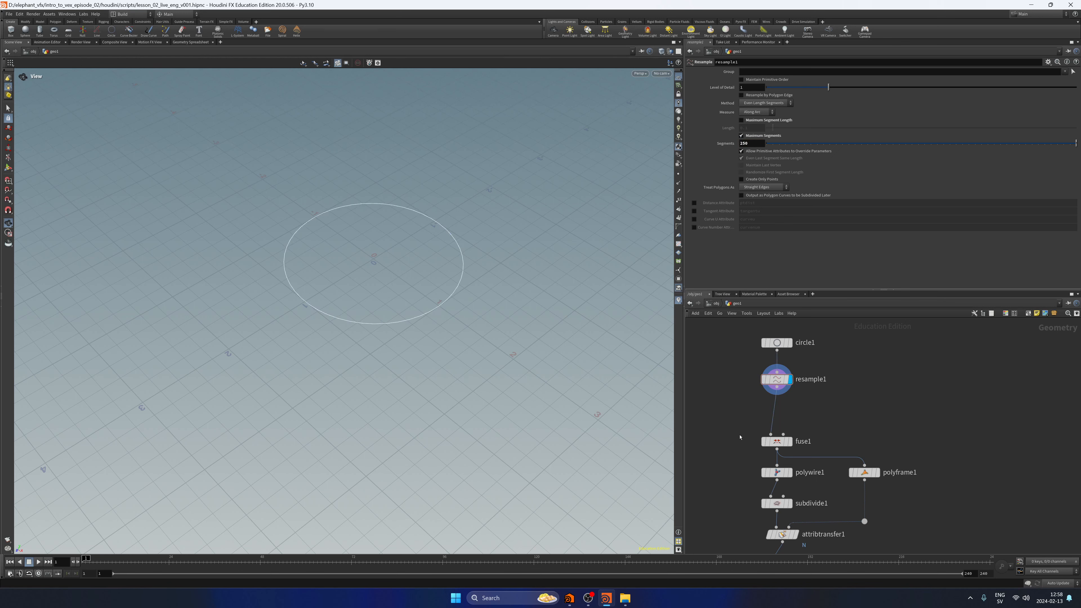
# Display pointwrangle1 with point normals shown, and inspect the denser torus.
pyautogui.moveTo(744, 460); pyautogui.dragTo(737, 356, button='middle')
pyautogui.click(771, 468)
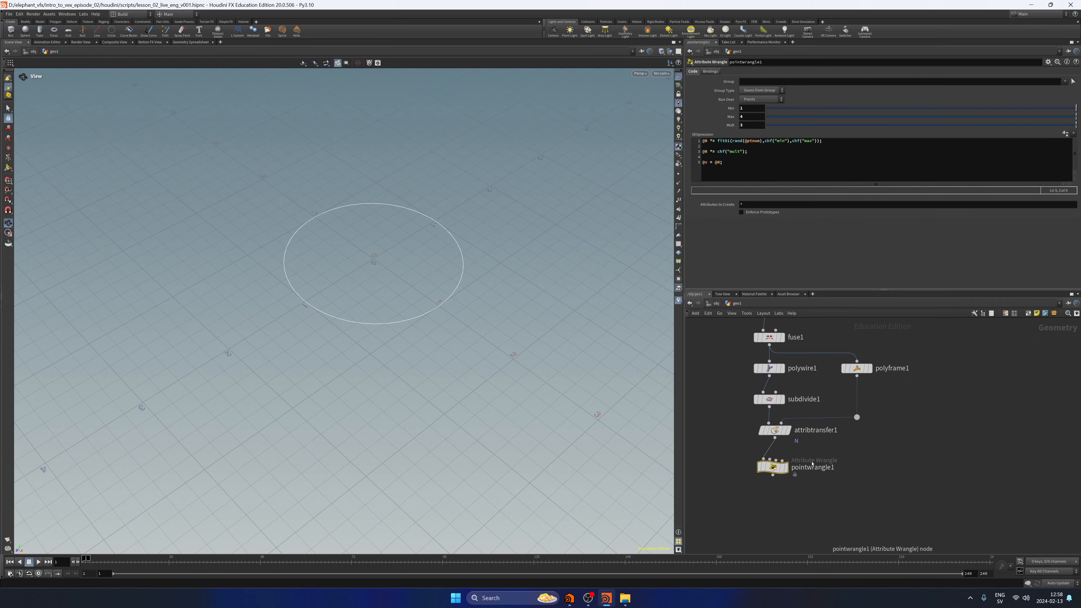
pyautogui.click(786, 467)
pyautogui.moveTo(870, 467); pyautogui.dragTo(889, 509)
pyautogui.click(678, 183)
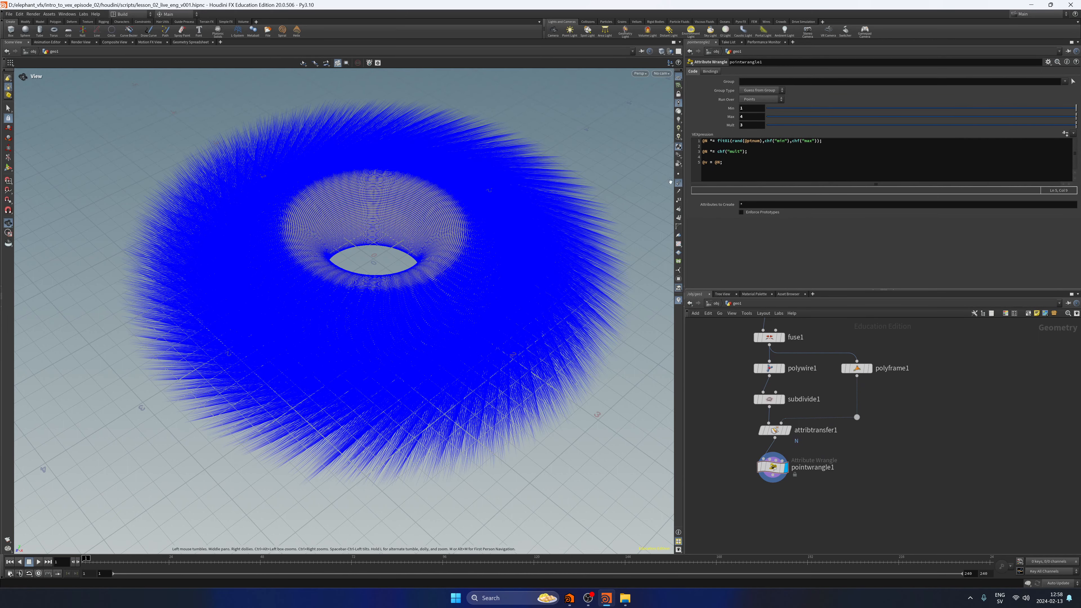
pyautogui.moveTo(511, 279); pyautogui.dragTo(473, 333)
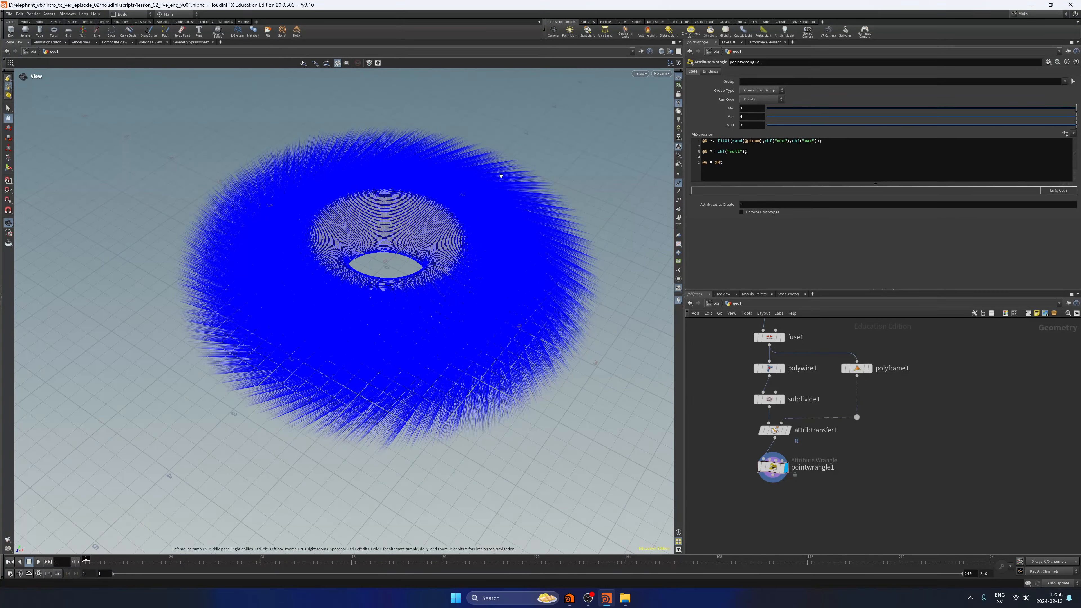
# Hide the point normals on the torus and save the scene.
pyautogui.click(678, 183)
pyautogui.moveTo(488, 254); pyautogui.dragTo(502, 282)
pyautogui.hotkey('ctrl', 's')
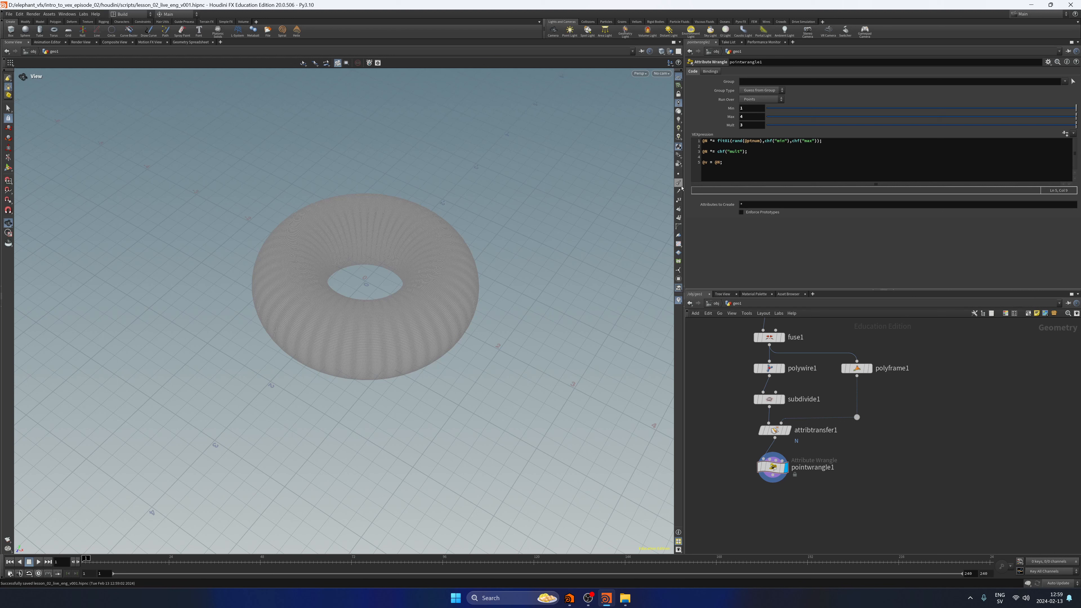
# Show the torus normals again, review the @v = @N; line in pointwrangle1, and hide the normals.
pyautogui.click(679, 183)
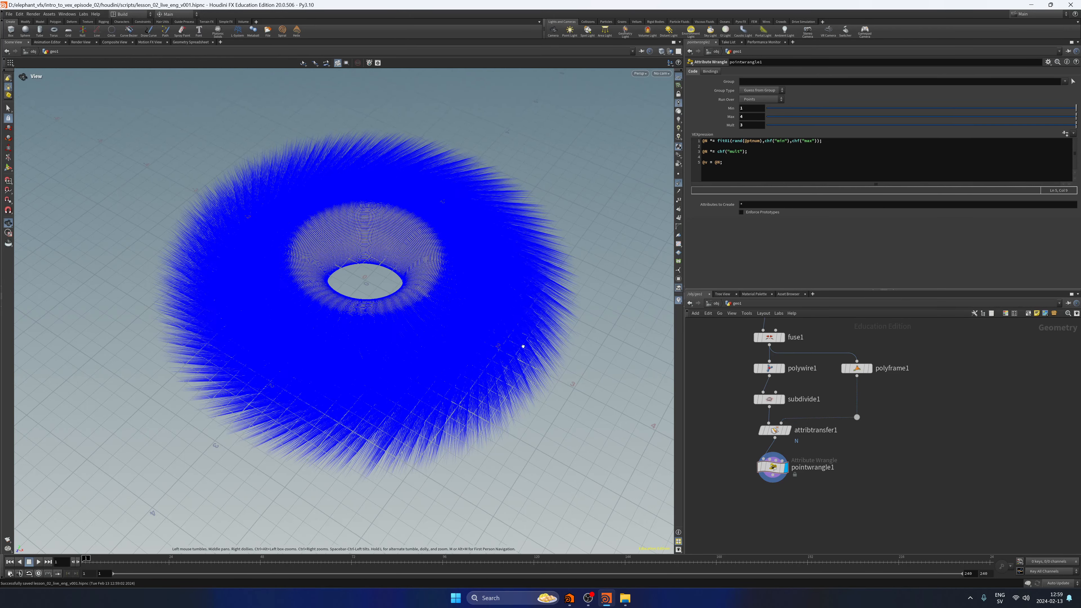
pyautogui.scroll(3, 523, 347)
pyautogui.moveTo(524, 348); pyautogui.dragTo(513, 313)
pyautogui.click(783, 468)
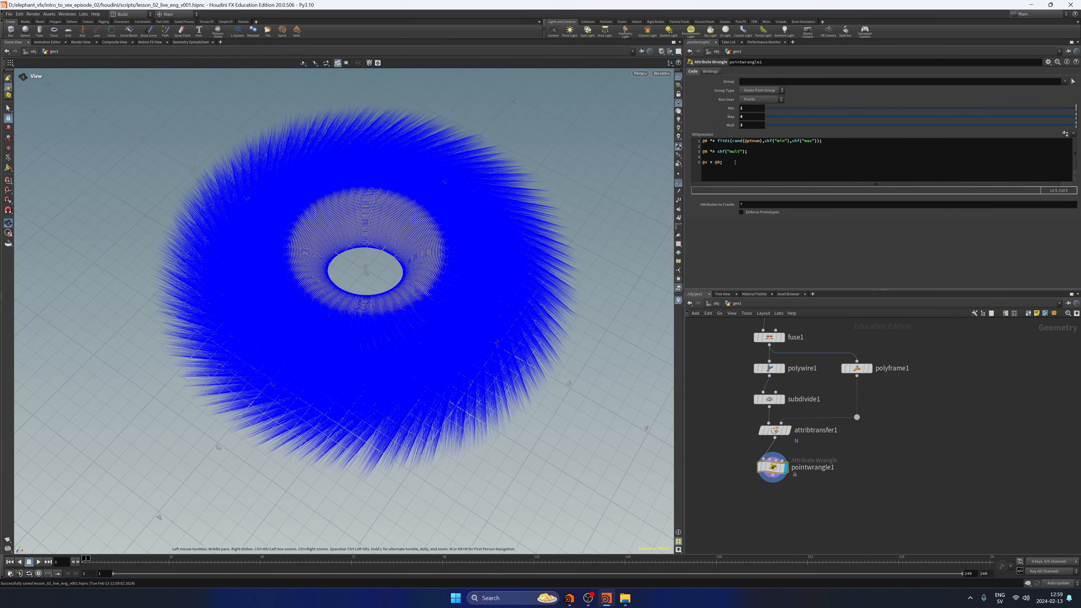
pyautogui.moveTo(735, 162); pyautogui.dragTo(687, 162)
pyautogui.click(733, 170)
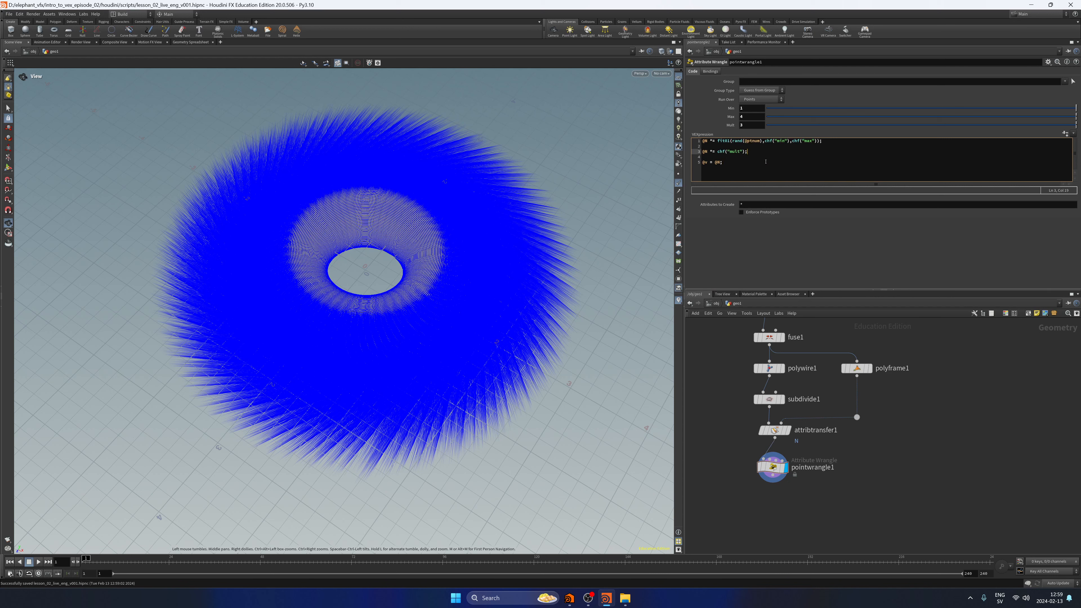
pyautogui.click(679, 192)
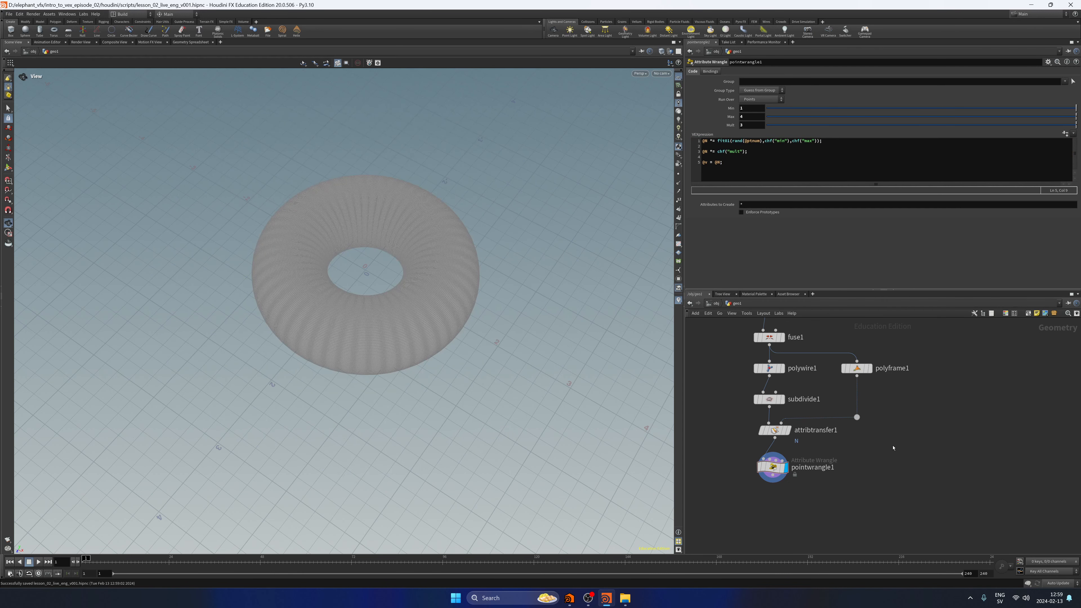
# Add a Point VOP node below pointwrangle1, connected to its output and displayed.
pyautogui.moveTo(885, 445); pyautogui.dragTo(876, 439, button='middle')
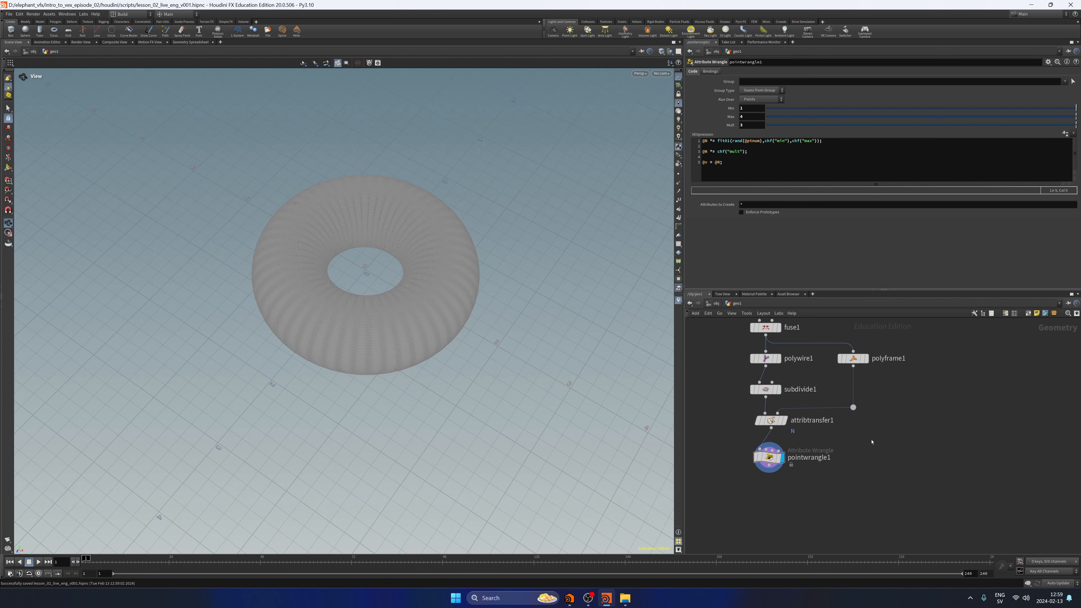
pyautogui.moveTo(751, 489); pyautogui.dragTo(760, 444, button='middle')
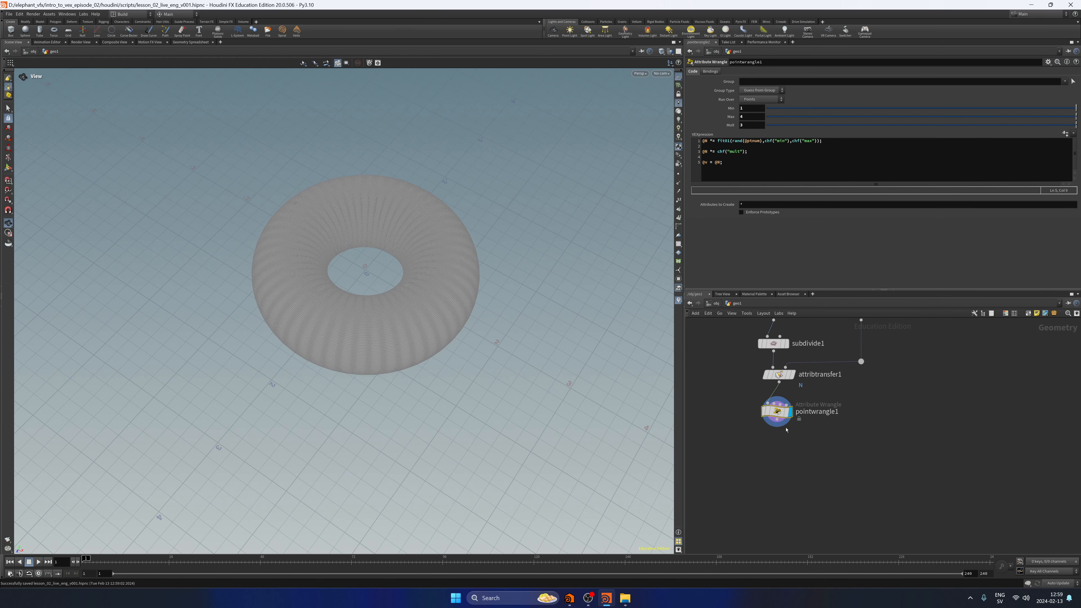
pyautogui.press('Tab')
pyautogui.write('point')
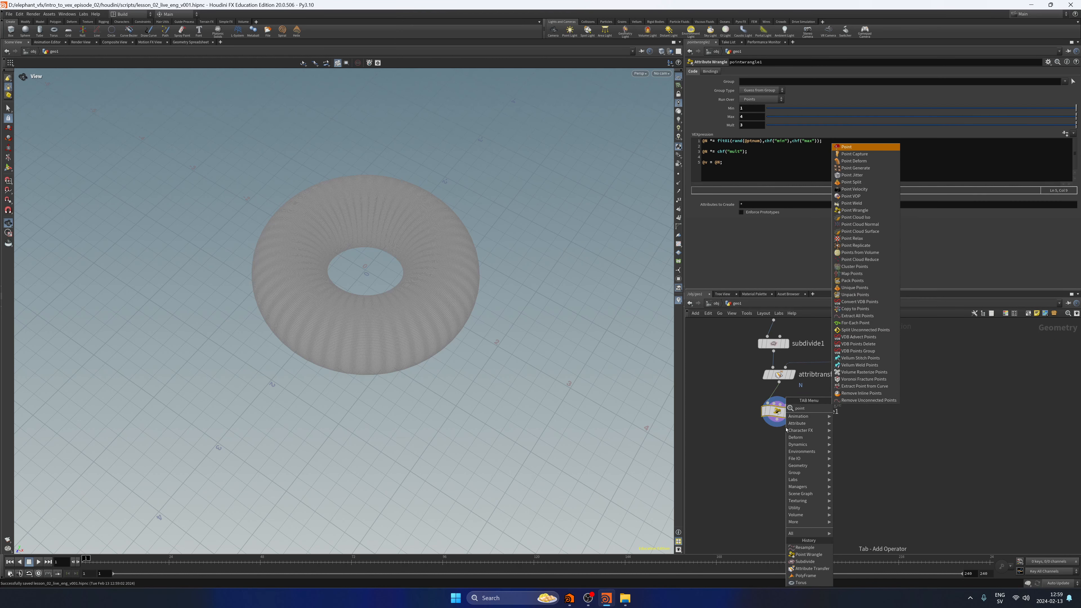
pyautogui.write('vop')
pyautogui.press('Return')
pyautogui.press('Return')
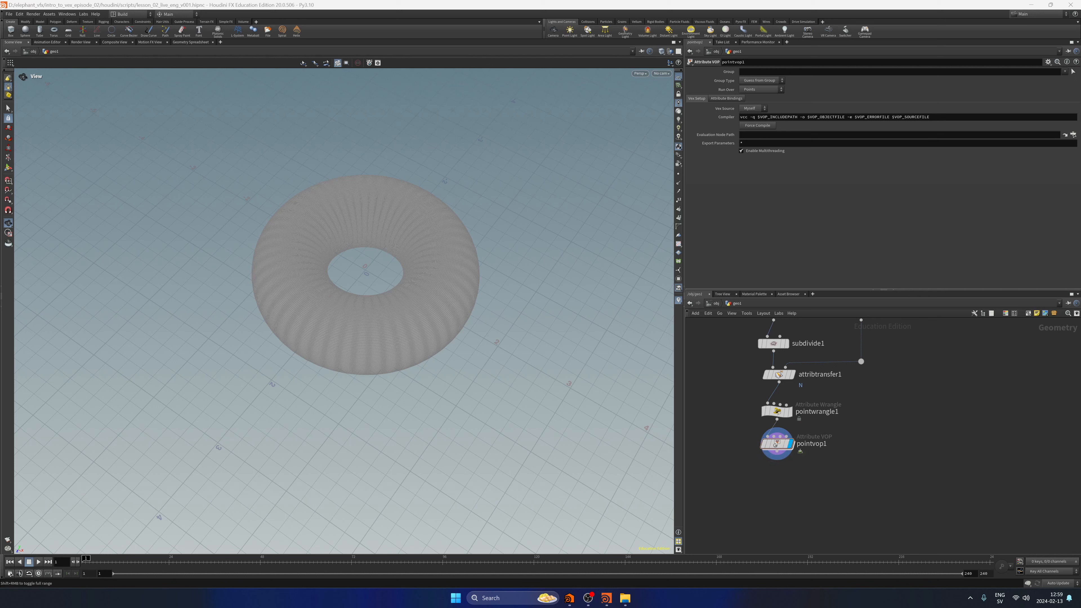
pyautogui.click(814, 450)
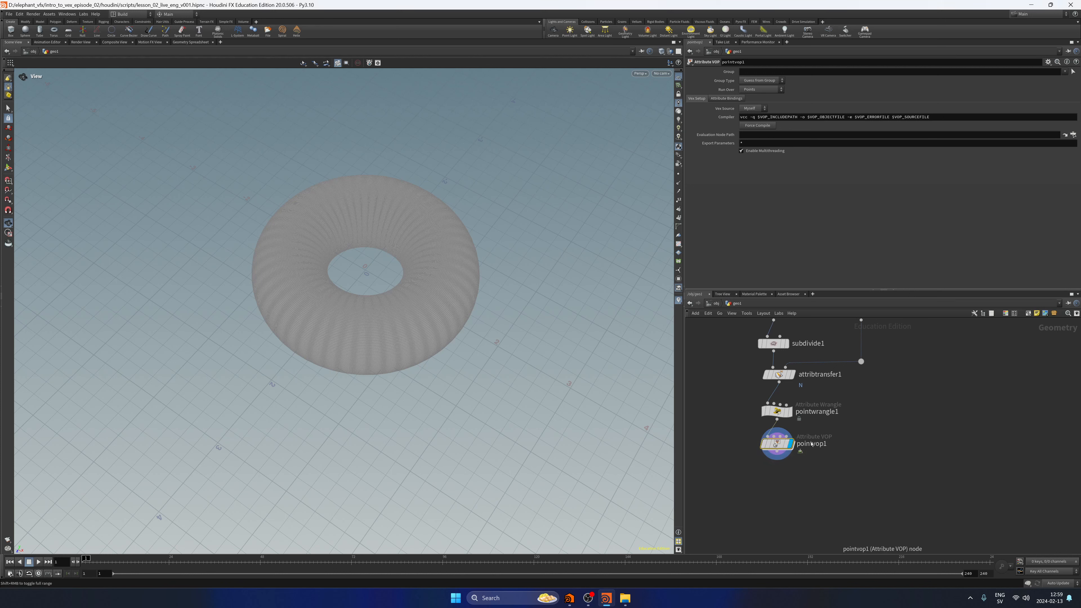
# Go inside pointvop1 and add a Turbulent Noise node between the global parameters and the output.
pyautogui.doubleClick(812, 443)
pyautogui.moveTo(893, 362); pyautogui.dragTo(1000, 420)
pyautogui.press('Tab')
pyautogui.write('turbn')
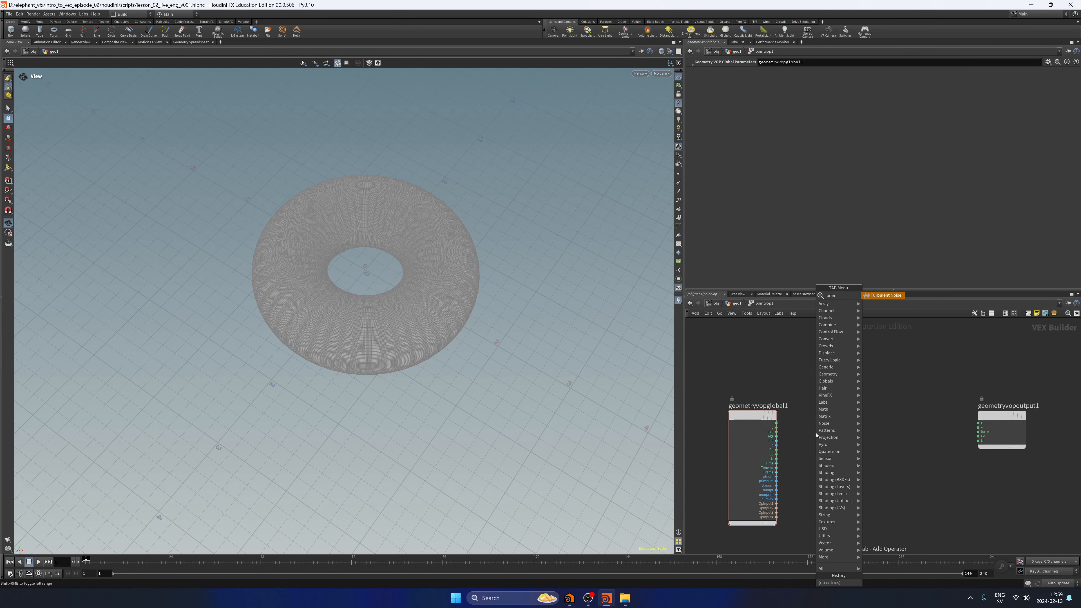
pyautogui.press('Return')
pyautogui.click(786, 430)
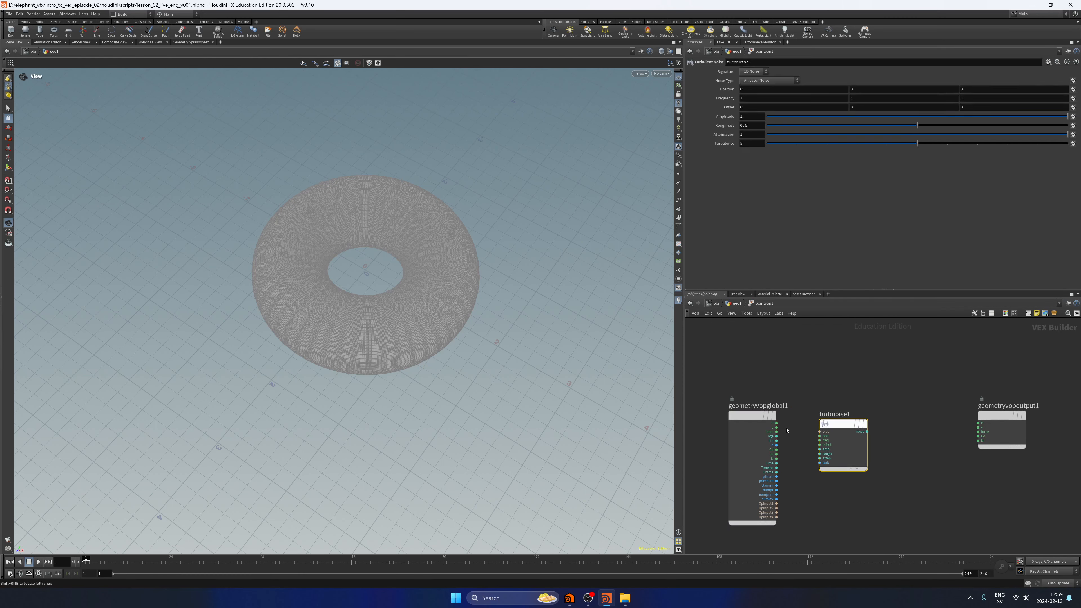
# Connect the global P to the position input of turbnoise1 and its noise output to Cd on geometryvopoutput1.
pyautogui.click(777, 423)
pyautogui.click(819, 435)
pyautogui.click(867, 431)
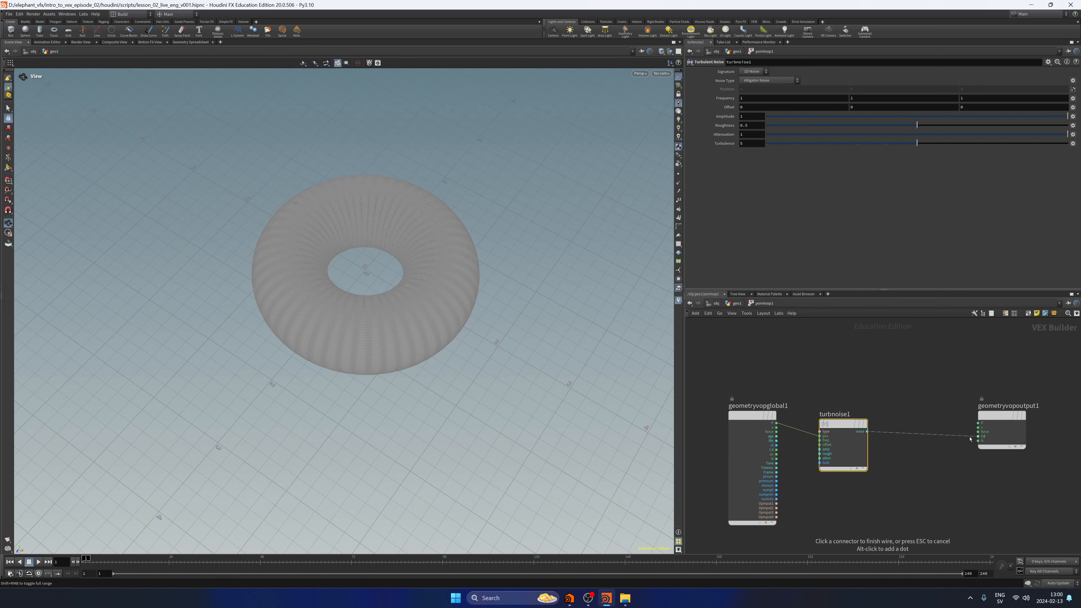
pyautogui.click(977, 436)
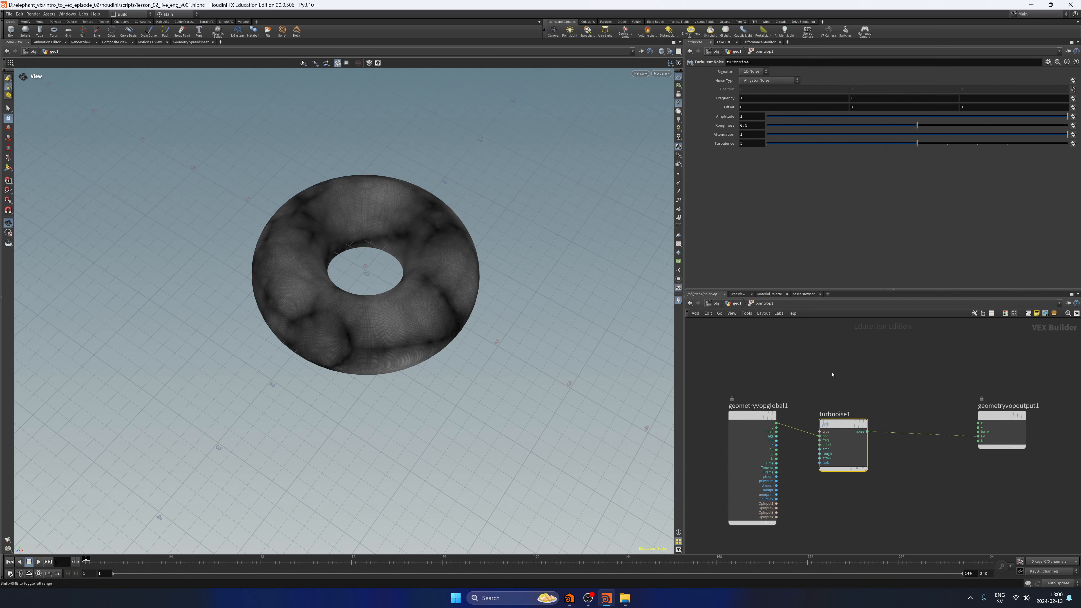
# Promote the noise type, frequency and offset inputs of turbnoise1 to parameters.
pyautogui.moveTo(833, 360); pyautogui.dragTo(816, 327, button='middle')
pyautogui.scroll(1, 833, 362)
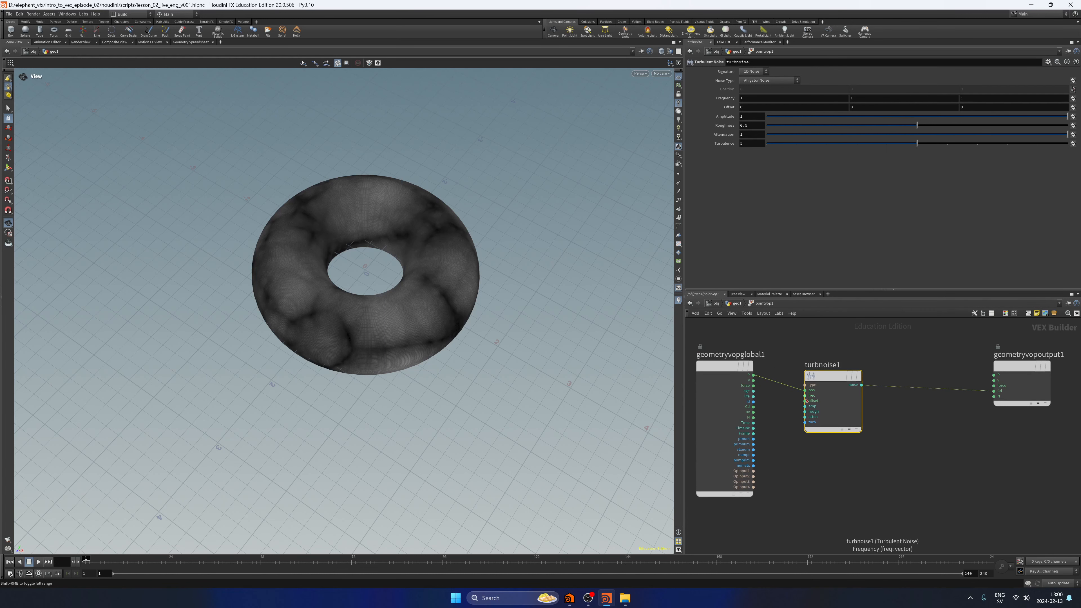
pyautogui.middleClick(804, 384)
pyautogui.click(810, 390)
pyautogui.middleClick(804, 395)
pyautogui.click(812, 399)
pyautogui.middleClick(804, 401)
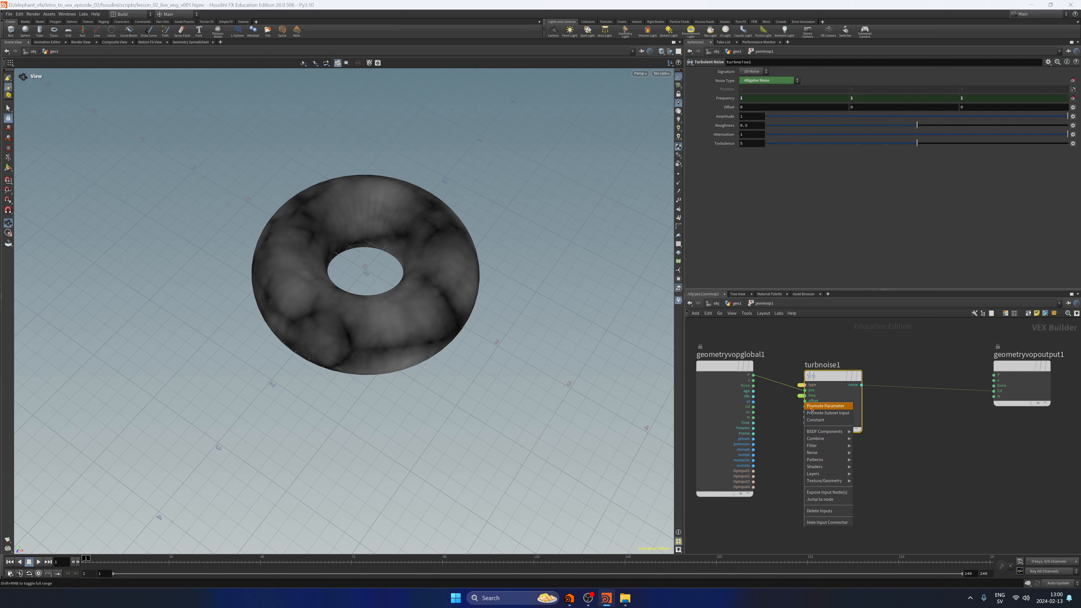
pyautogui.click(812, 406)
# Promote the amplitude and roughness inputs of turbnoise1 to parameters.
pyautogui.middleClick(804, 406)
pyautogui.click(812, 411)
pyautogui.press('Tab')
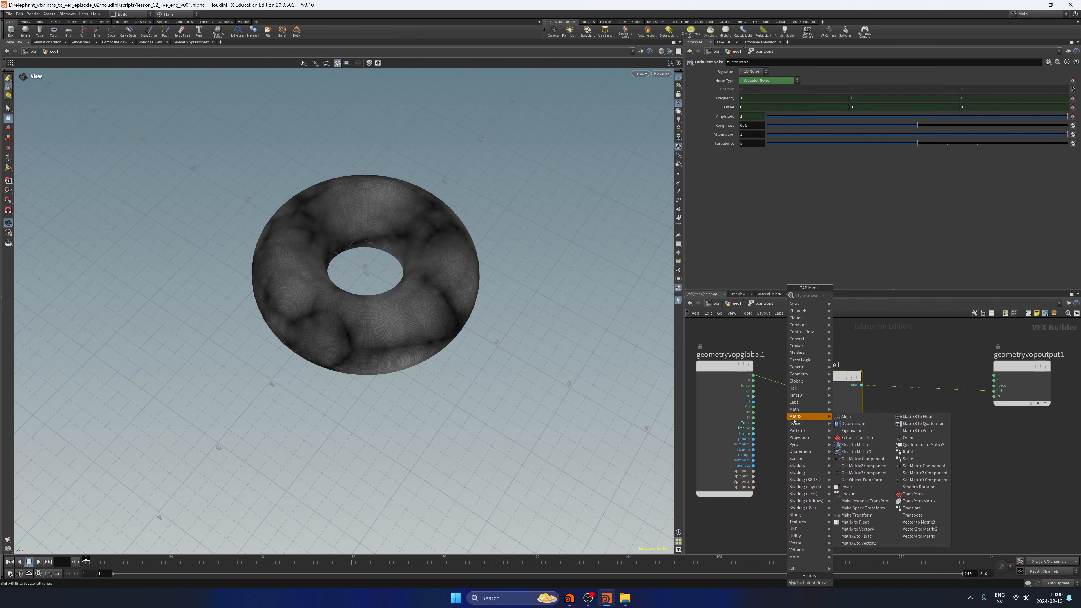
pyautogui.press('Escape')
pyautogui.middleClick(804, 411)
pyautogui.click(813, 416)
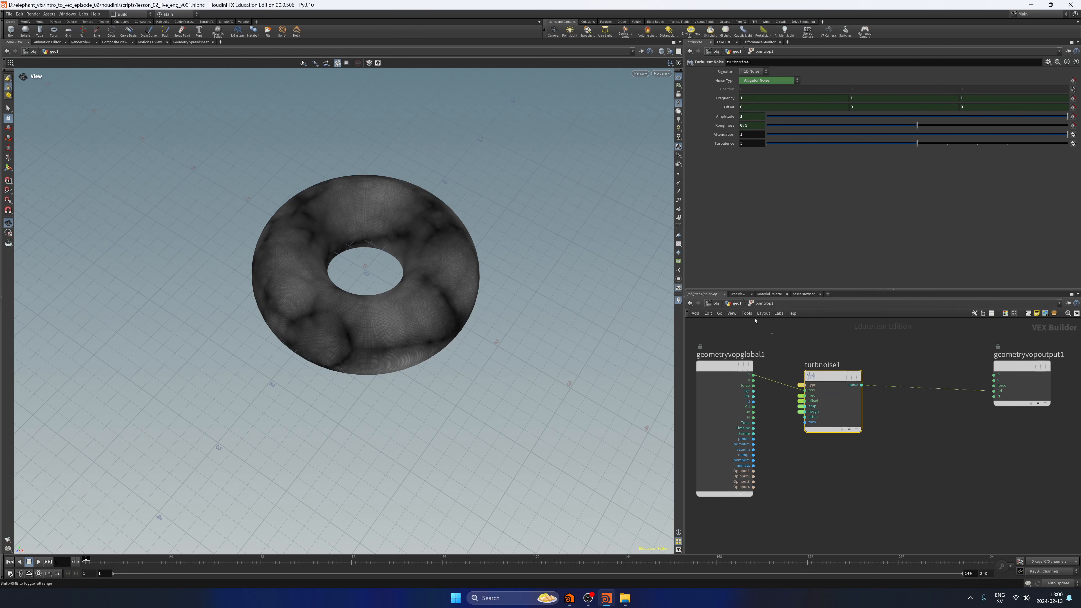
# Return to geo1, set pointvop1's noise type to Simplex Noise with a frequency of 2.5 on all axes, and save the scene.
pyautogui.press('u')
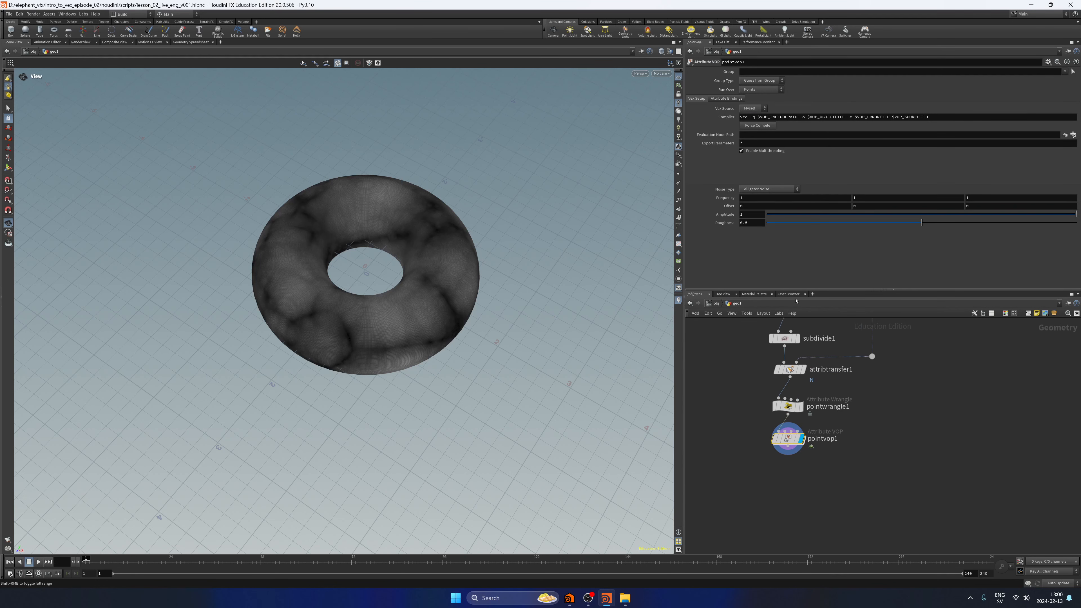
pyautogui.click(773, 190)
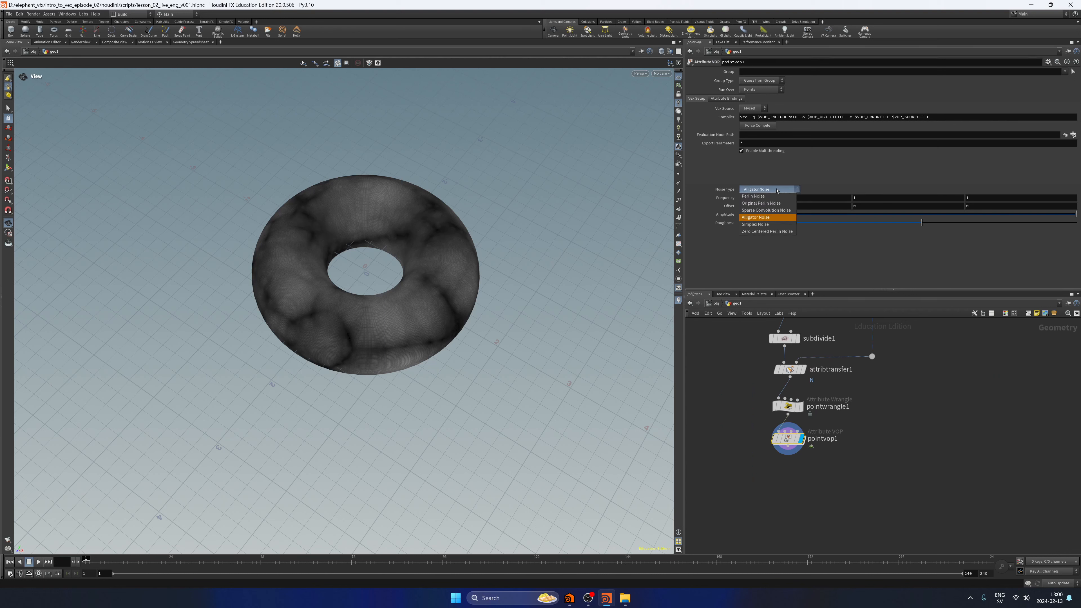
pyautogui.click(767, 225)
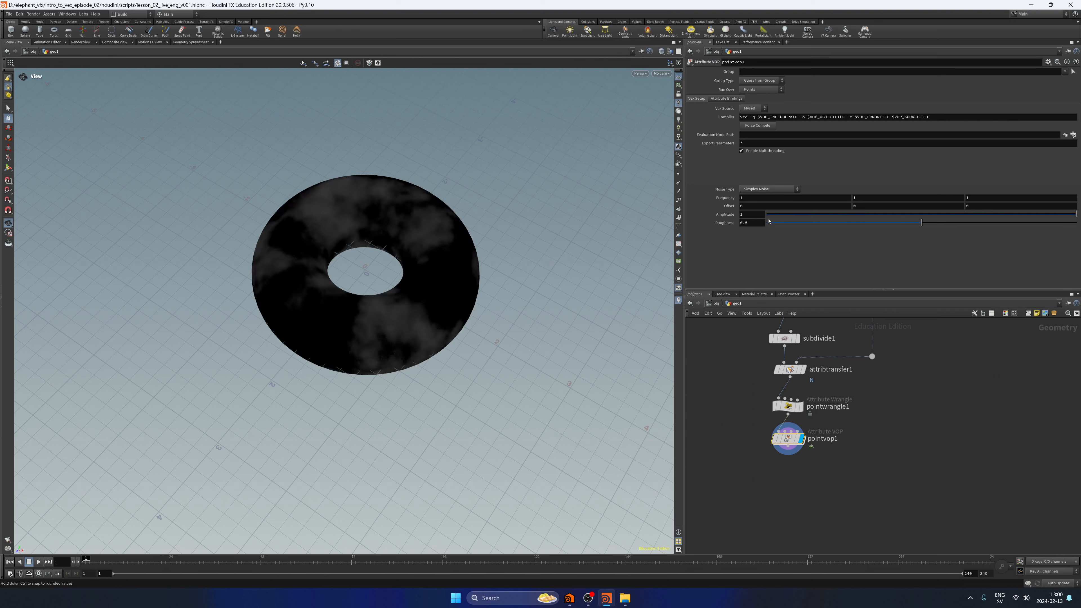
pyautogui.moveTo(730, 197); pyautogui.dragTo(756, 200, button='middle')
pyautogui.moveTo(529, 305); pyautogui.dragTo(452, 250)
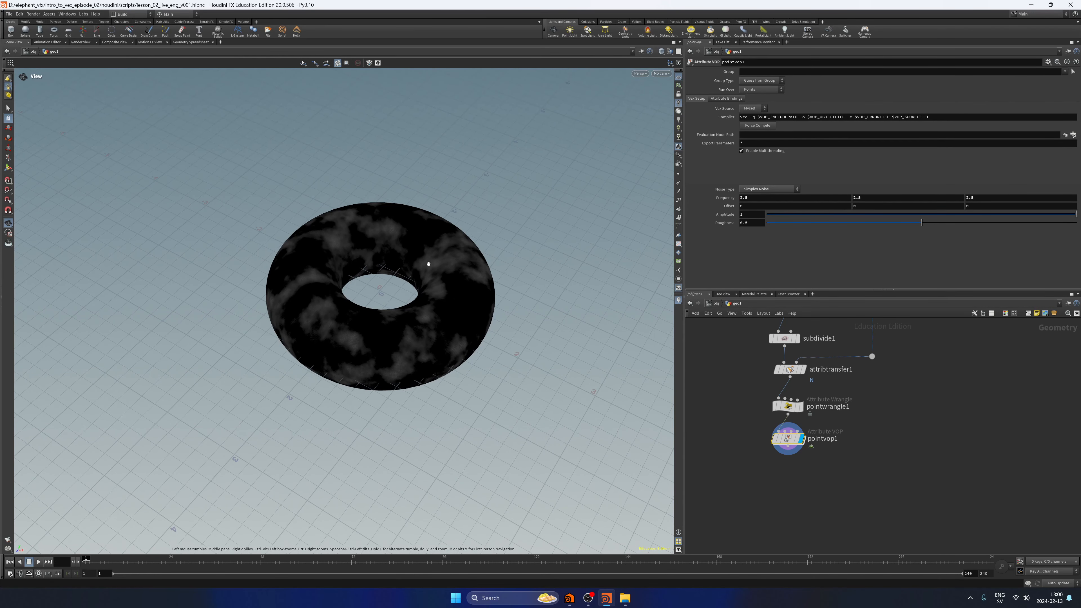
pyautogui.moveTo(521, 304); pyautogui.dragTo(532, 277)
pyautogui.hotkey('ctrl', 's')
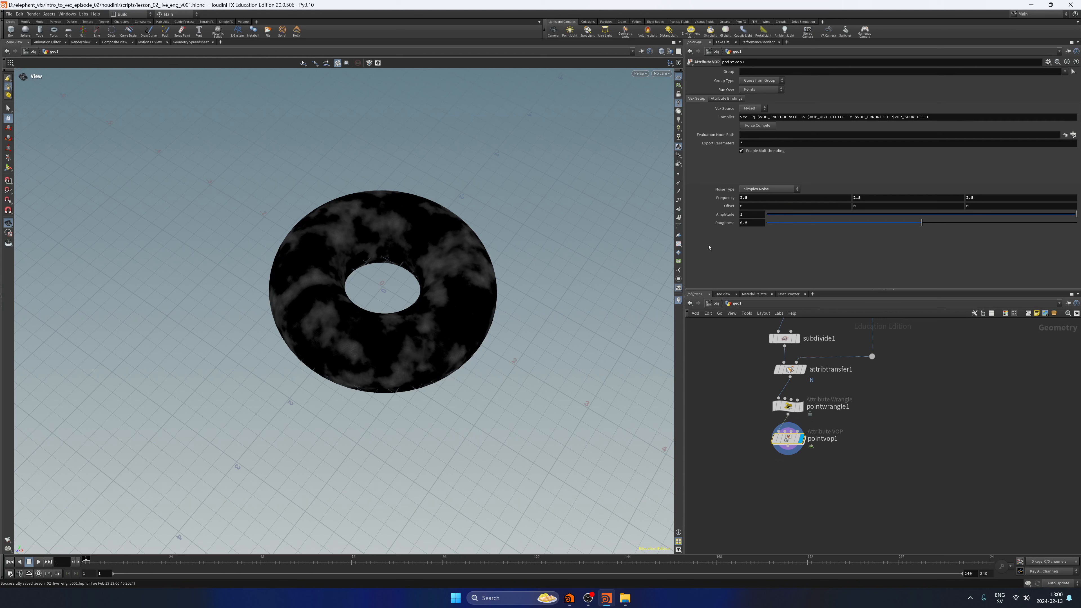
# Set the noise amplitude of pointvop1 to 3, trying 5 along the way.
pyautogui.press('BackSpace')
pyautogui.write('3')
pyautogui.press('Return')
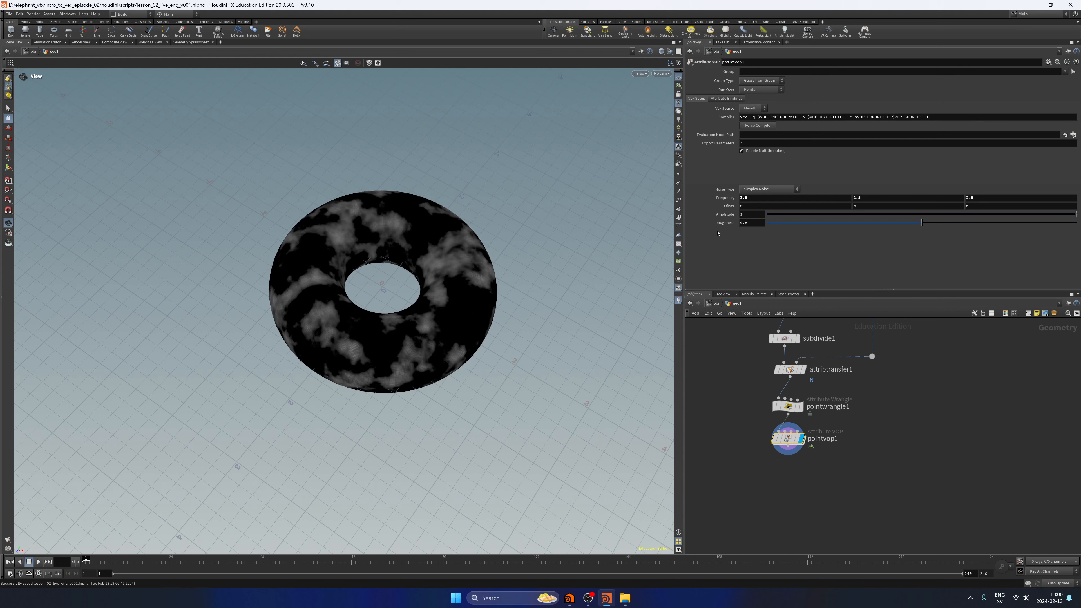
pyautogui.press('BackSpace')
pyautogui.write('5')
pyautogui.press('Return')
pyautogui.press('BackSpace')
pyautogui.write('3')
pyautogui.press('Return')
# Go back inside pointvop1 and insert a Fit Range node between turbnoise1 and the Cd input of geometryvopoutput1.
pyautogui.moveTo(816, 488); pyautogui.dragTo(813, 475, button='middle')
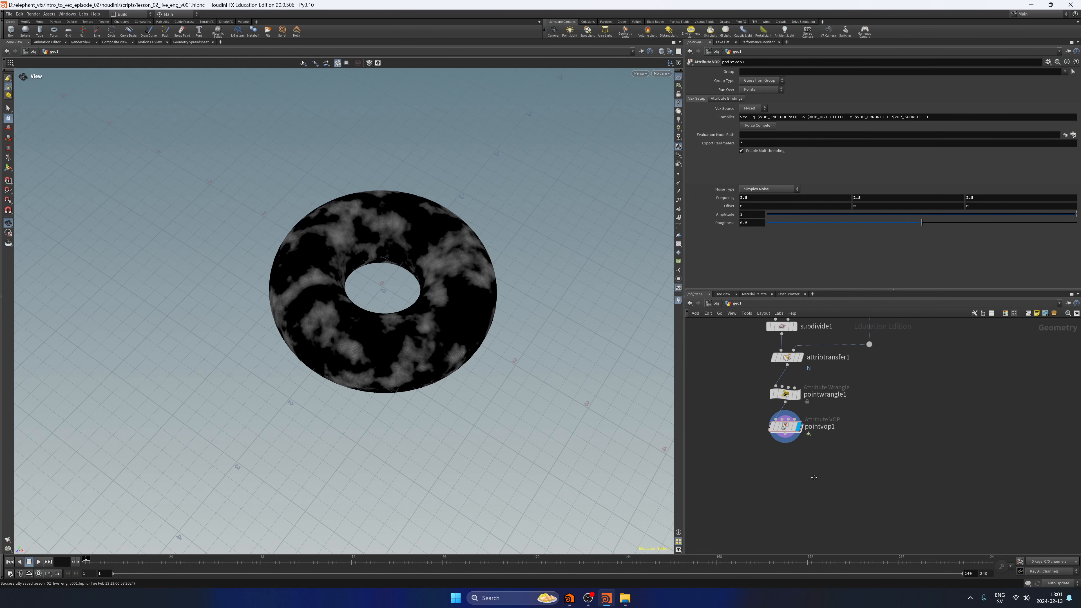
pyautogui.click(786, 430)
pyautogui.doubleClick(786, 429)
pyautogui.press('Tab')
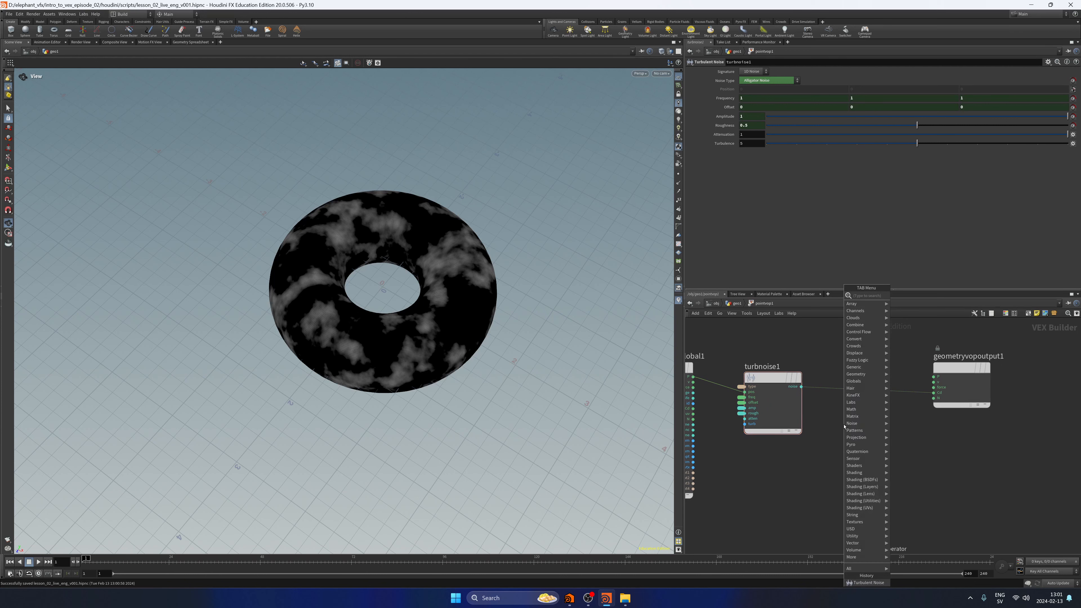
pyautogui.press('Escape')
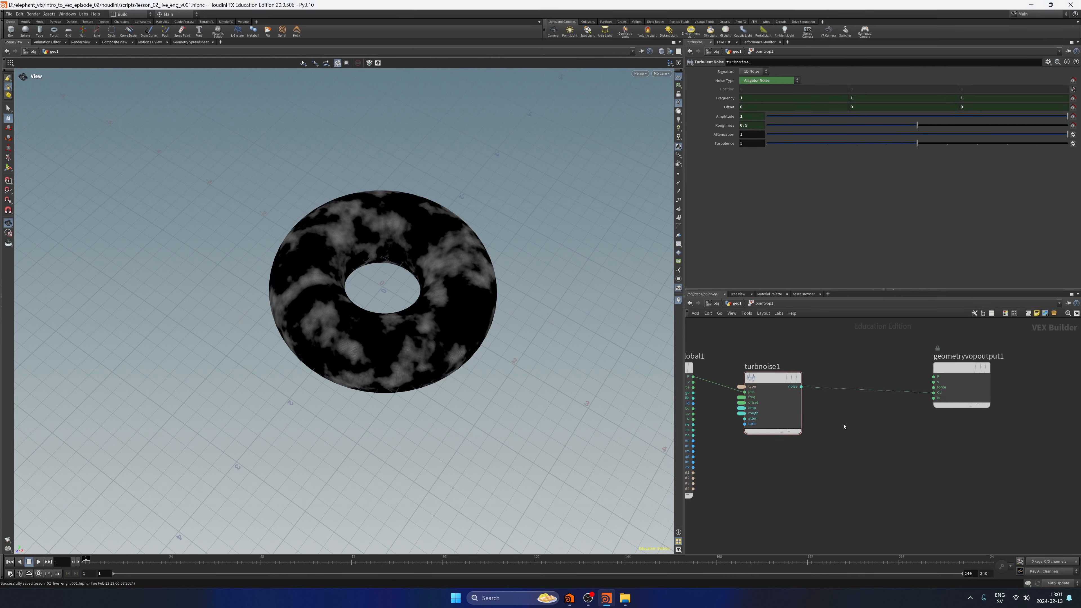
pyautogui.moveTo(855, 434); pyautogui.dragTo(839, 495)
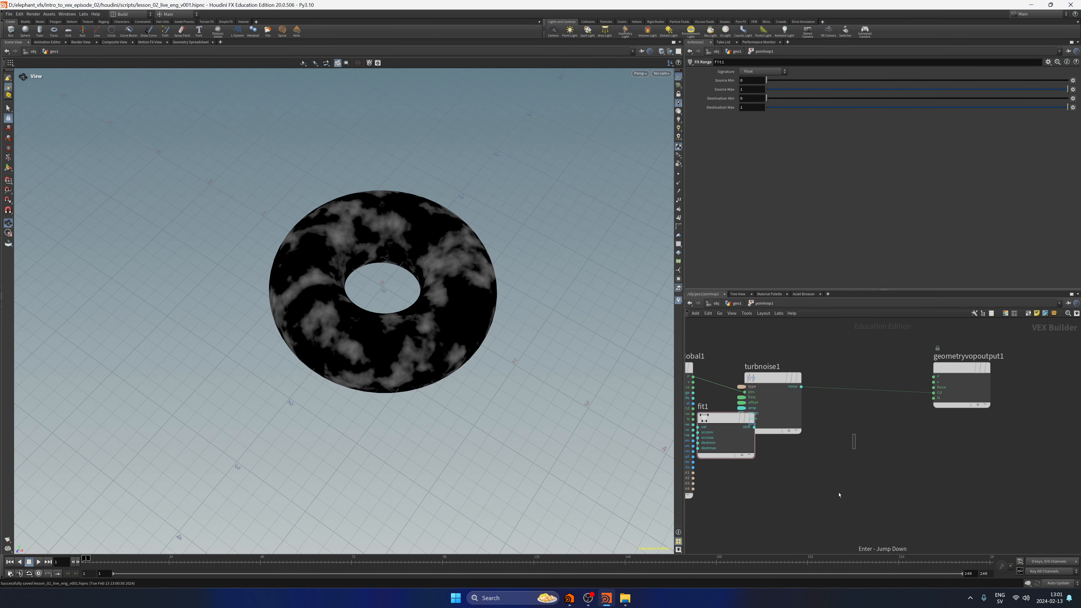
pyautogui.moveTo(716, 423); pyautogui.dragTo(869, 387)
pyautogui.moveTo(869, 388)
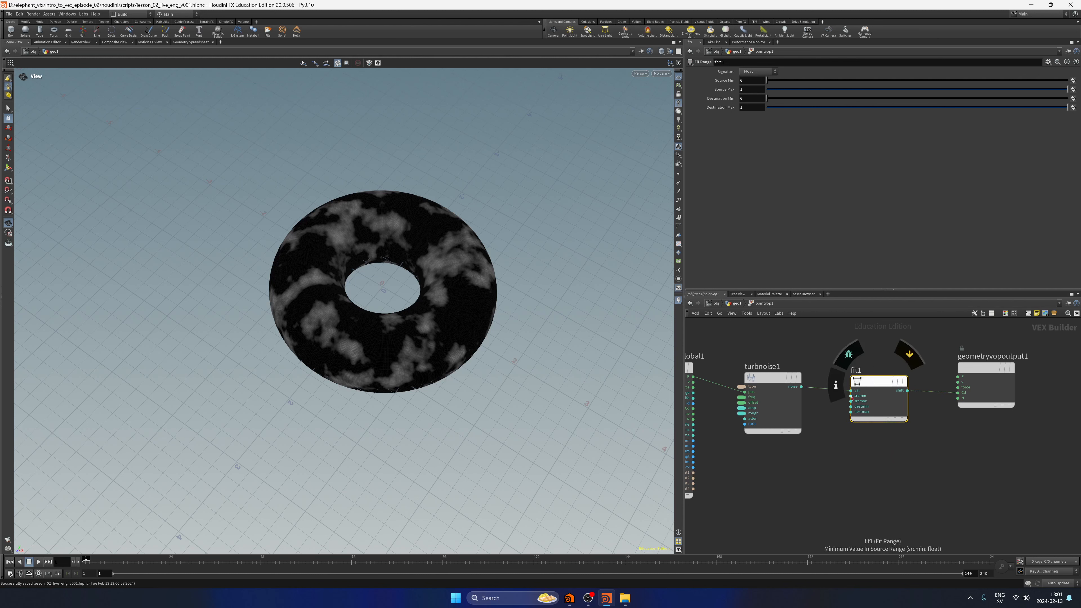
# Promote the source minimum and source maximum inputs of fit1 to parameters and return to geo1.
pyautogui.rightClick(850, 396)
pyautogui.click(856, 401)
pyautogui.rightClick(851, 401)
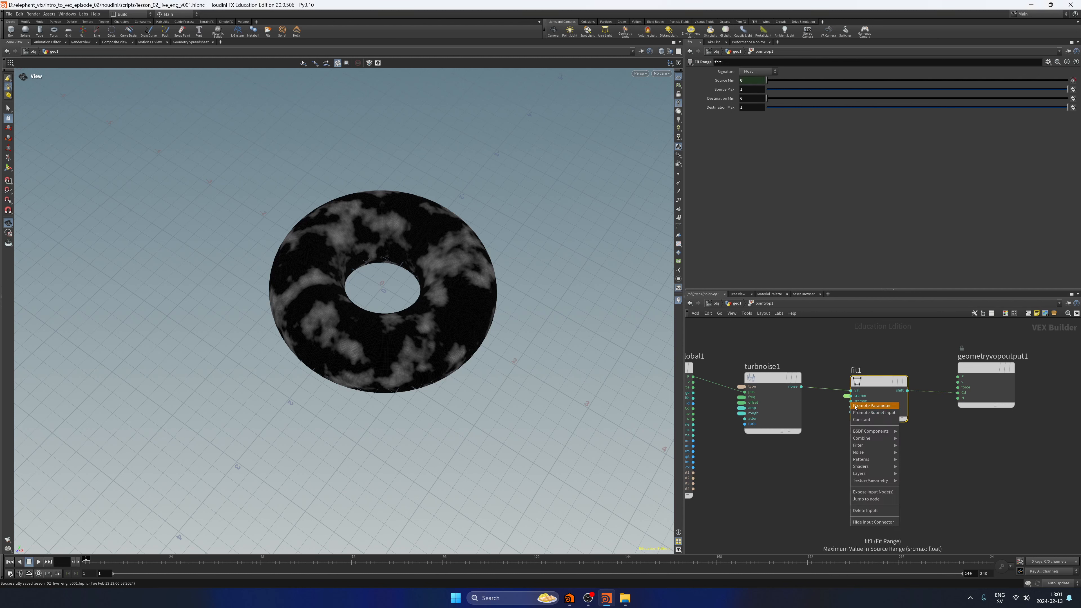
pyautogui.click(856, 407)
pyautogui.press('u')
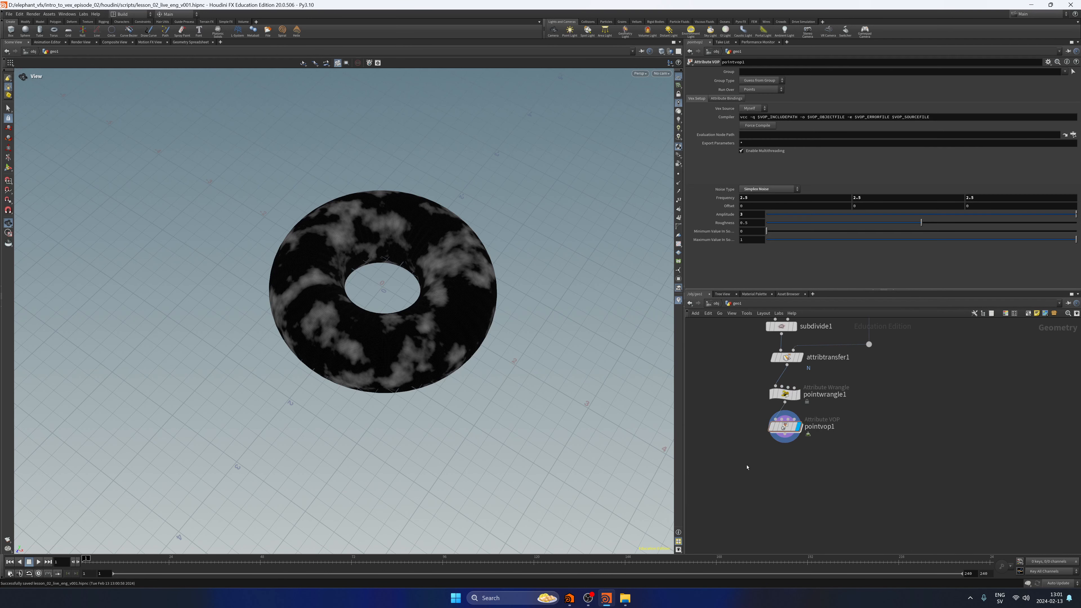
# Set the promoted source minimum value on pointvop1 to 0.05.
pyautogui.moveTo(766, 231)
pyautogui.mouseDown()
pyautogui.moveTo(799, 232)
pyautogui.moveTo(766, 232)
pyautogui.mouseUp()
pyautogui.moveTo(1075, 239)
pyautogui.mouseDown()
pyautogui.moveTo(879, 261)
pyautogui.moveTo(1076, 240)
pyautogui.mouseUp()
pyautogui.moveTo(766, 231); pyautogui.dragTo(780, 256)
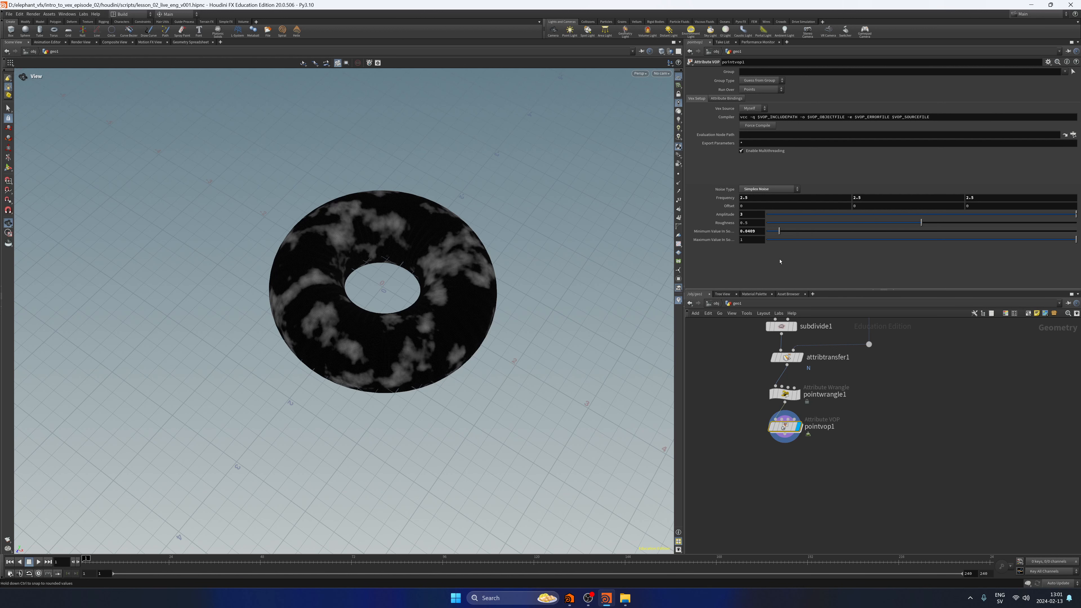
pyautogui.doubleClick(750, 230)
pyautogui.write('0.05')
pyautogui.press('Return')
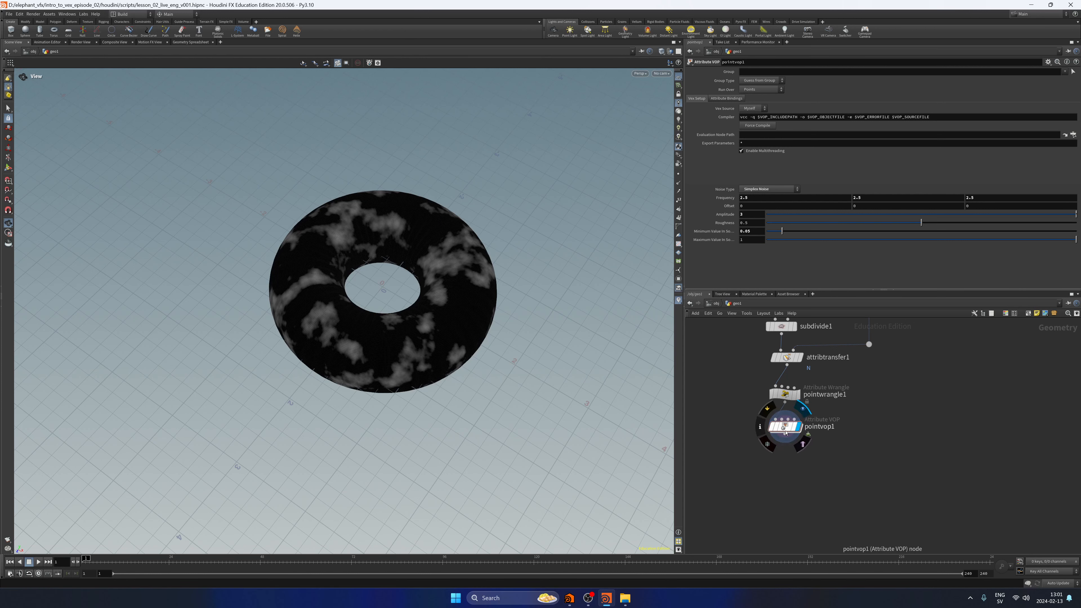
# Check the network inside pointvop1, try an amplitude of 1 and a Y offset of 3, and undo both changes.
pyautogui.doubleClick(786, 427)
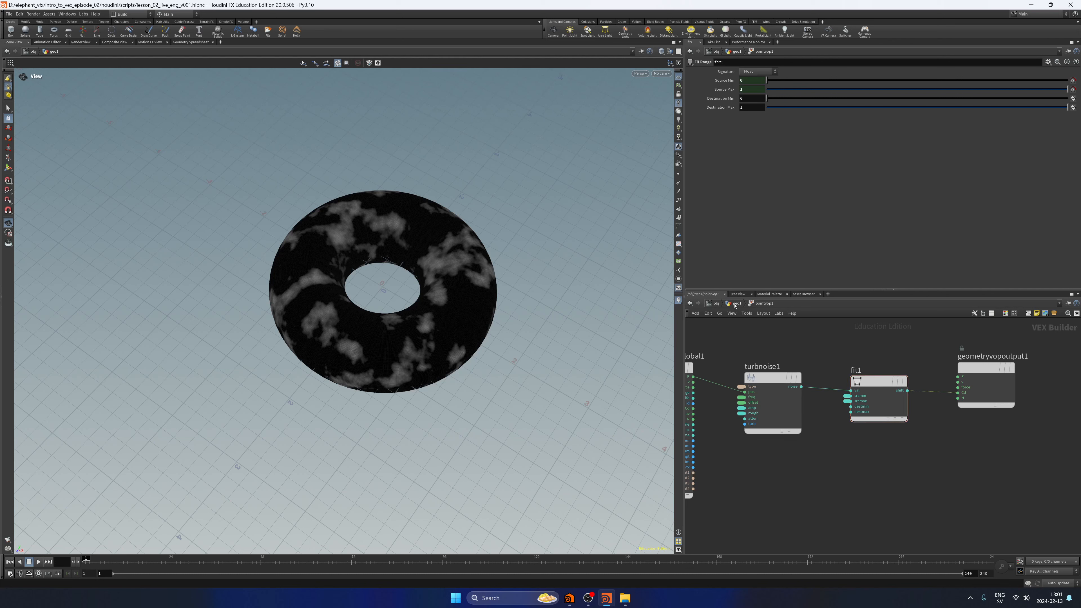
pyautogui.click(735, 304)
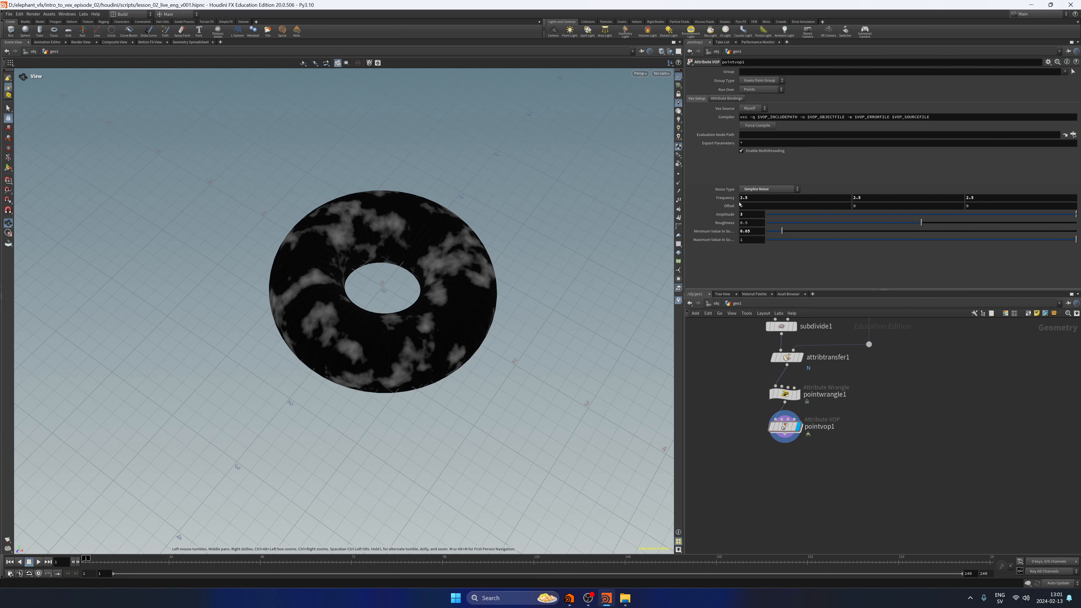
pyautogui.moveTo(866, 208); pyautogui.dragTo(867, 213, button='middle')
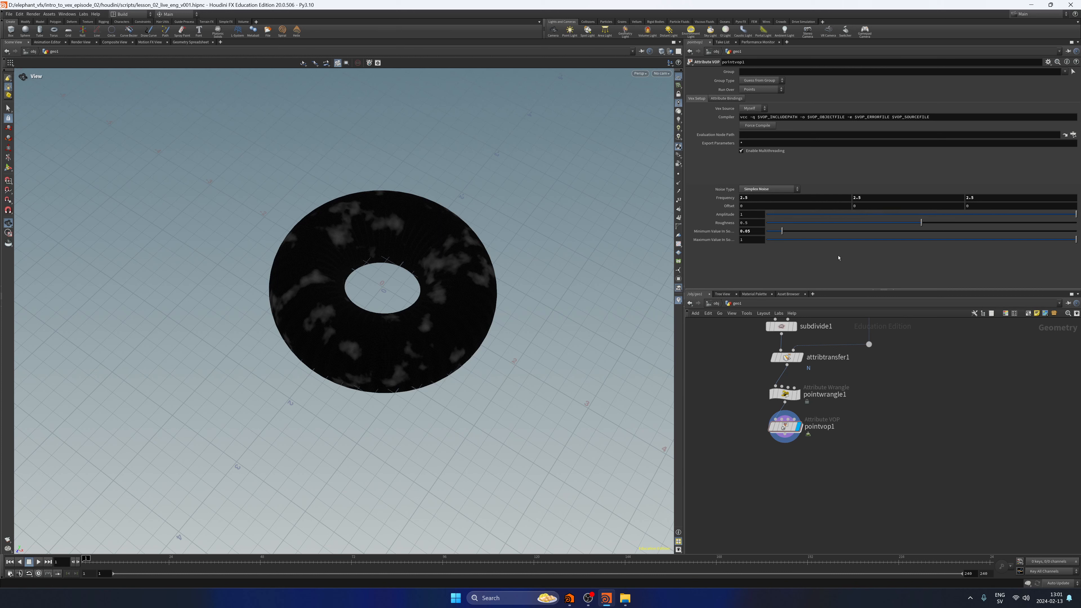
pyautogui.hotkey('ctrl', 'z')
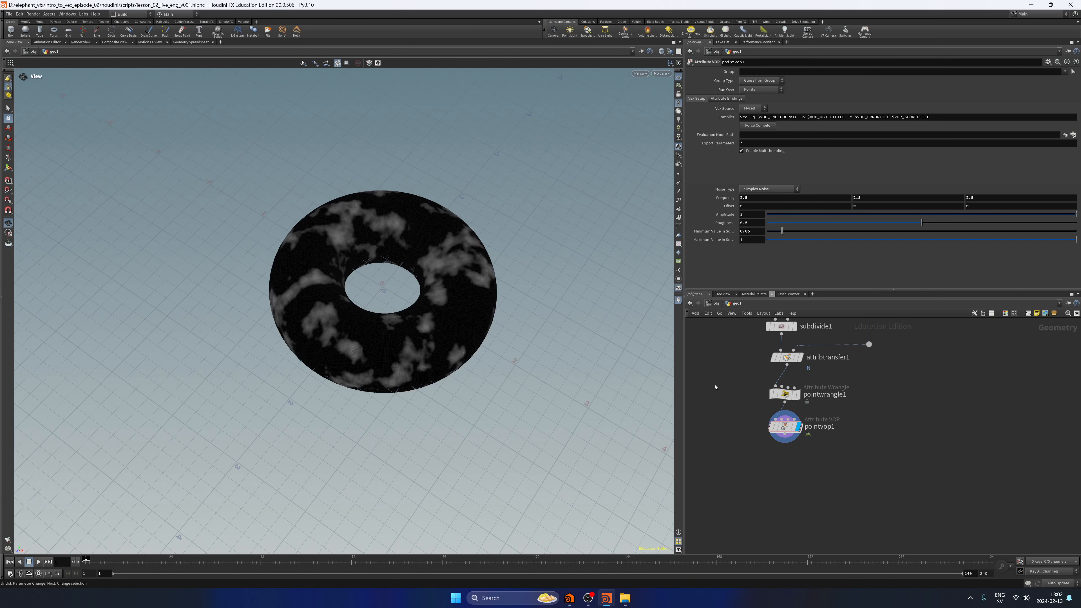
pyautogui.moveTo(861, 205); pyautogui.dragTo(876, 209, button='middle')
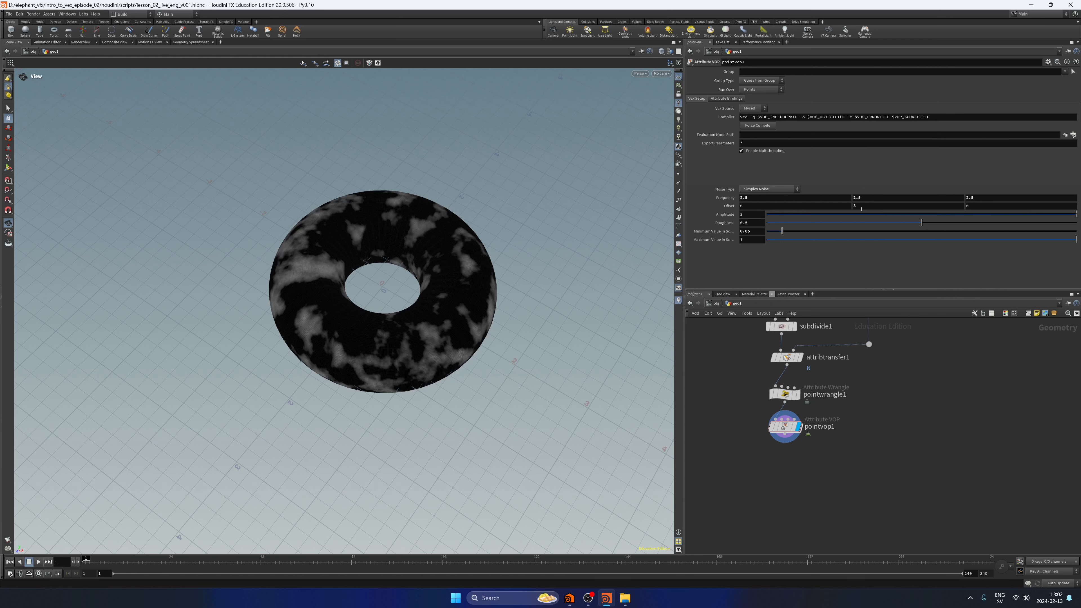
pyautogui.hotkey('ctrl', 'z')
pyautogui.write('@Time')
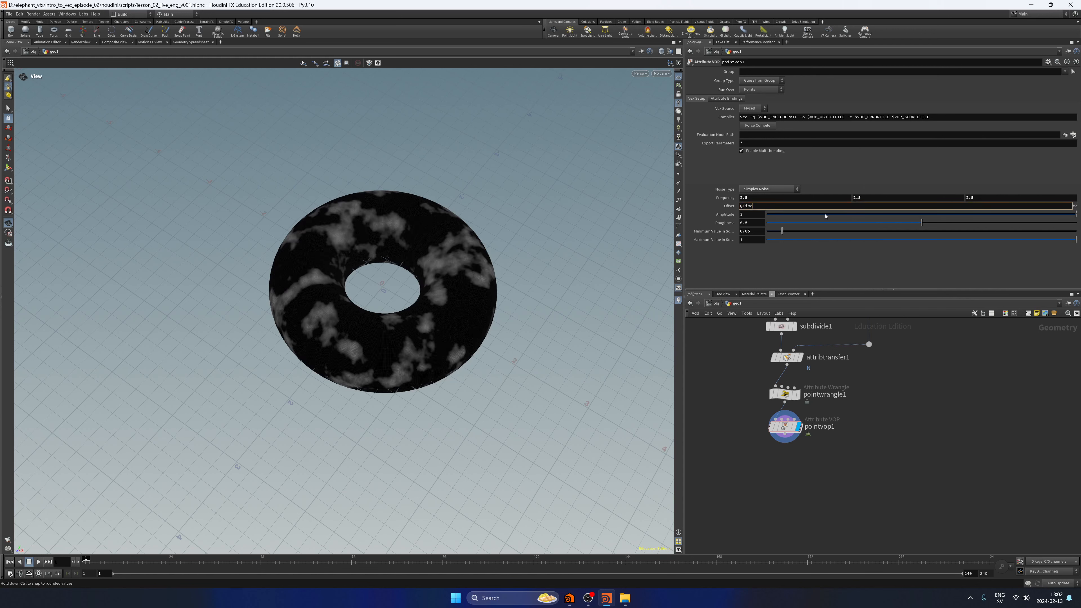
pyautogui.press('Return')
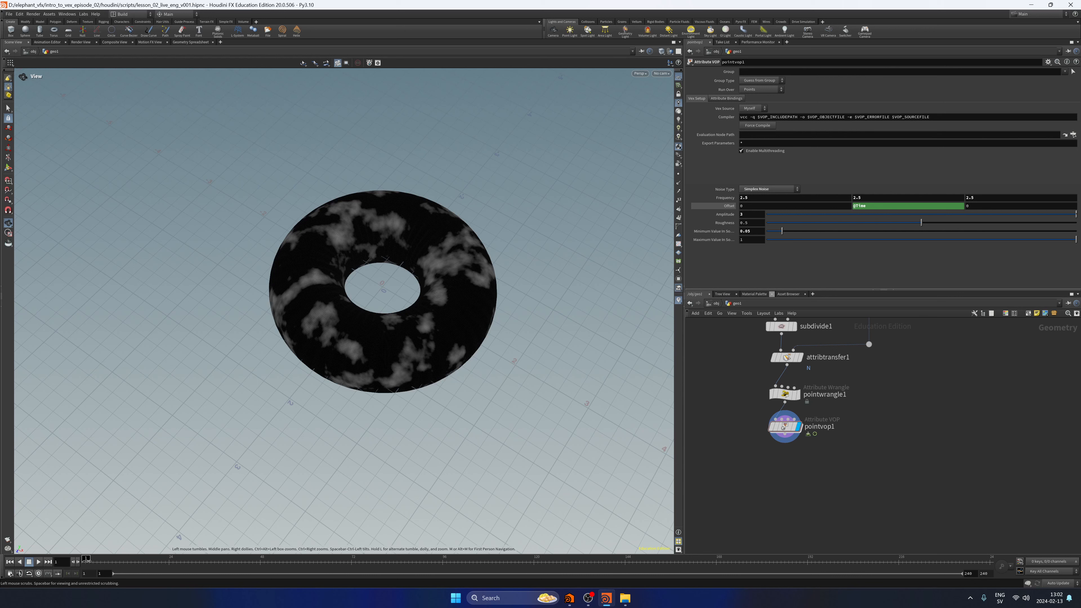
pyautogui.click(38, 562)
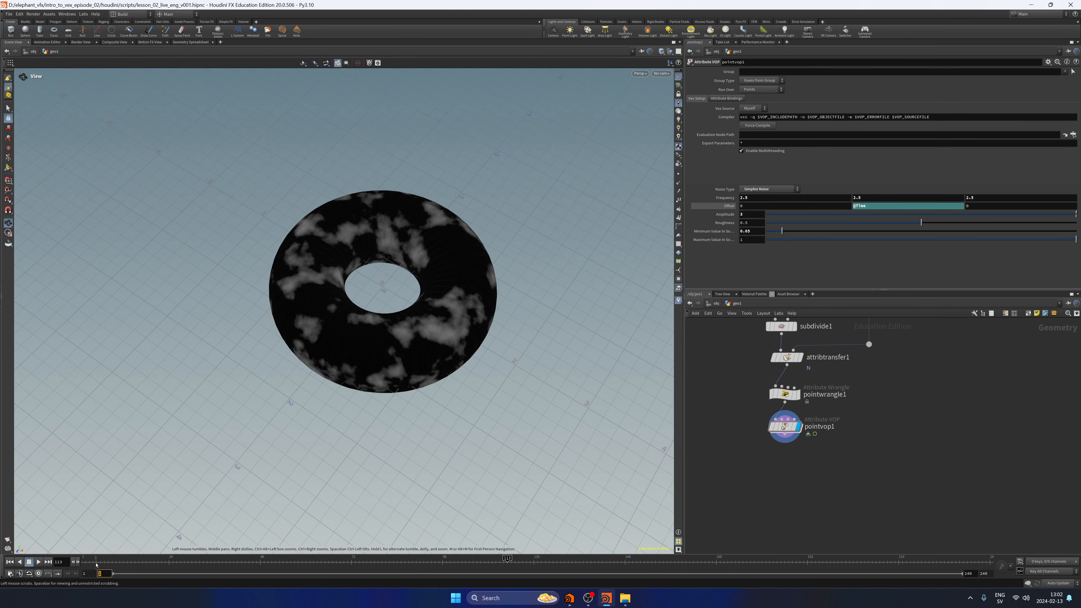
pyautogui.click(29, 562)
pyautogui.click(39, 562)
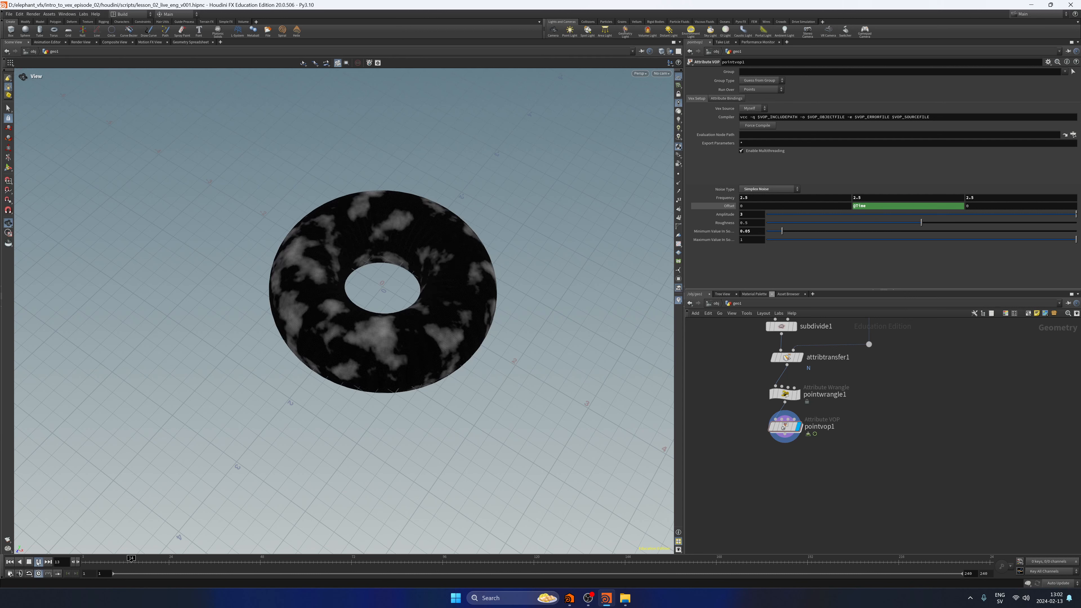
pyautogui.click(29, 562)
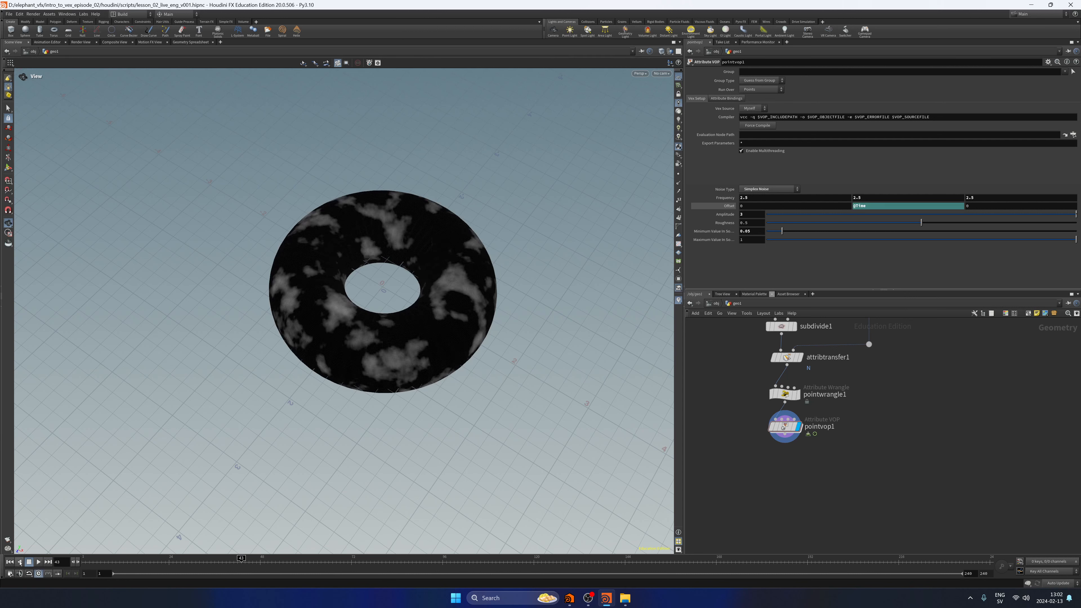
pyautogui.click(20, 562)
pyautogui.click(898, 206)
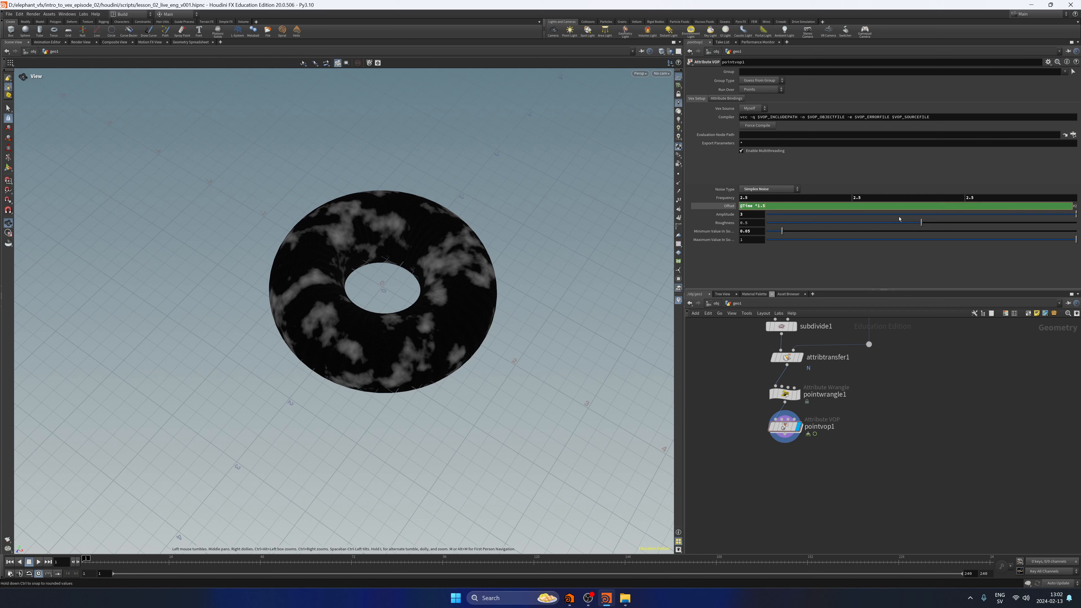
pyautogui.press('Return')
pyautogui.press('Up')
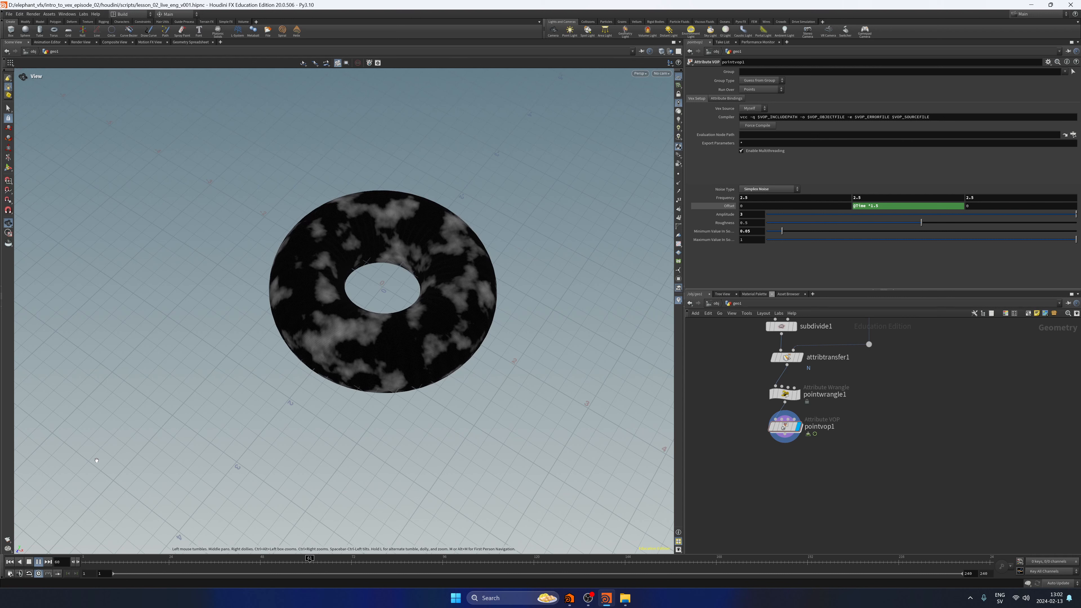
pyautogui.click(29, 562)
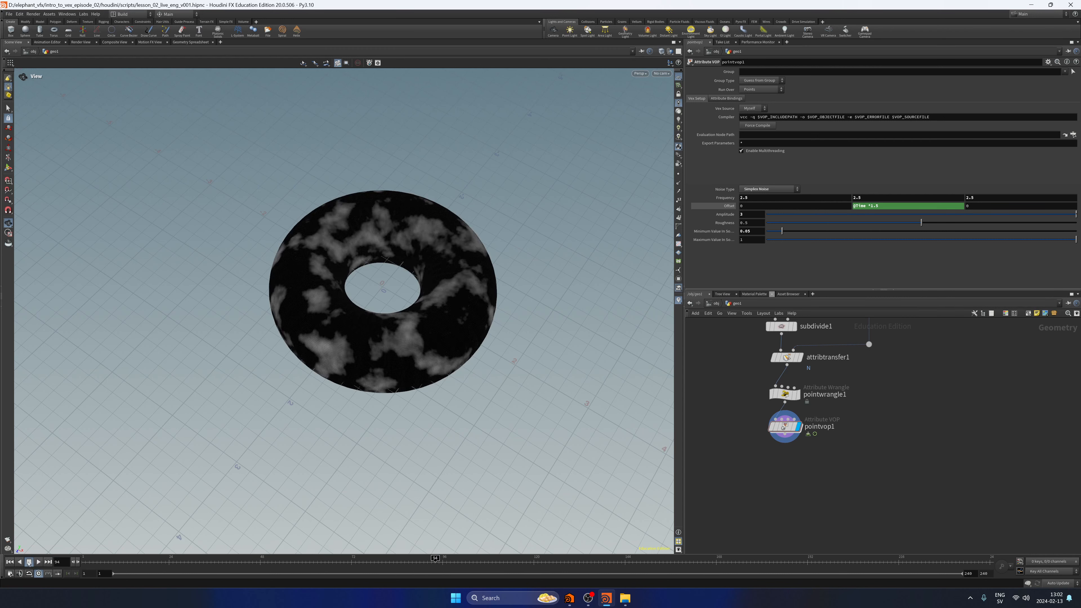
pyautogui.click(29, 563)
pyautogui.hotkey('ctrl', 's')
# Add a POP Network connected to the output of pointvop1 and align it below that node.
pyautogui.moveTo(809, 469); pyautogui.dragTo(818, 445, button='middle')
pyautogui.click(793, 410)
pyautogui.press('Tab')
pyautogui.write('popn')
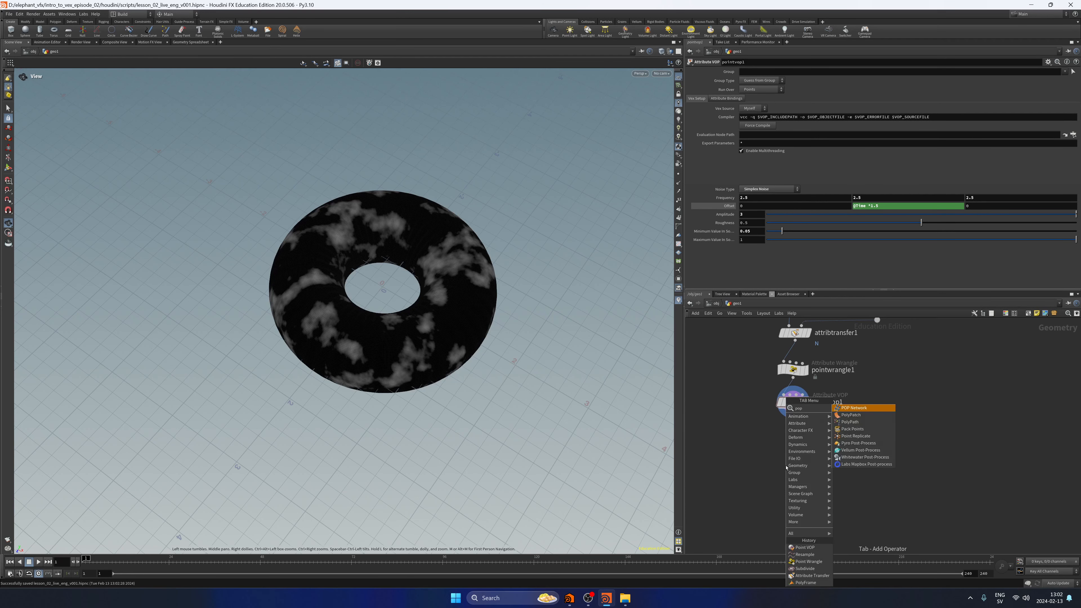
pyautogui.press('Return')
pyautogui.click(786, 467)
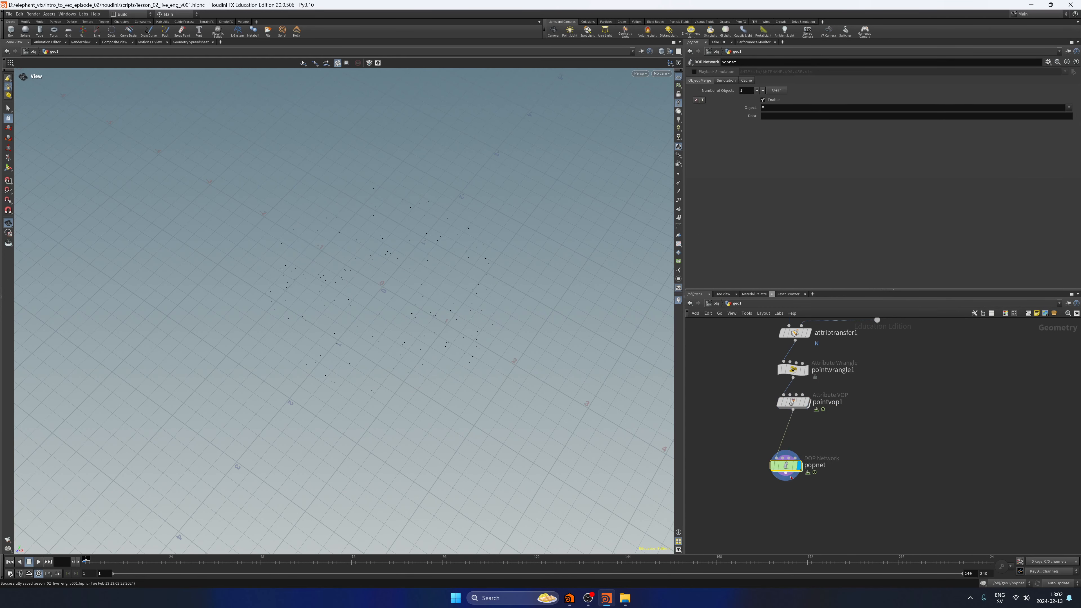
pyautogui.moveTo(790, 472); pyautogui.dragTo(798, 449)
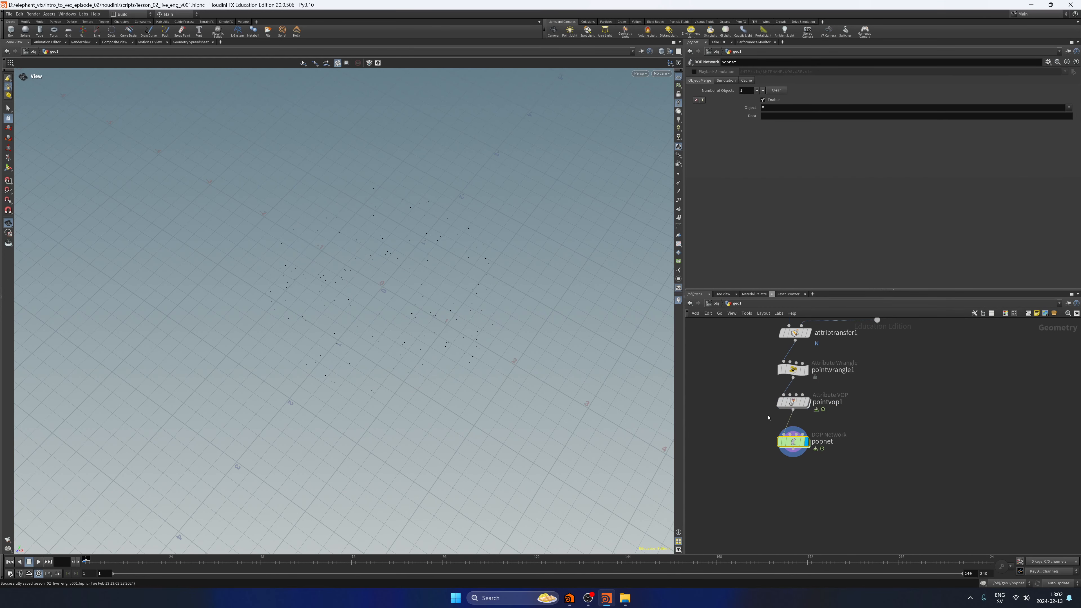
# Switch the viewport background to the Dark color scheme and play the particle simulation.
pyautogui.scroll(-3, 444, 230)
pyautogui.press('d')
pyautogui.click(379, 173)
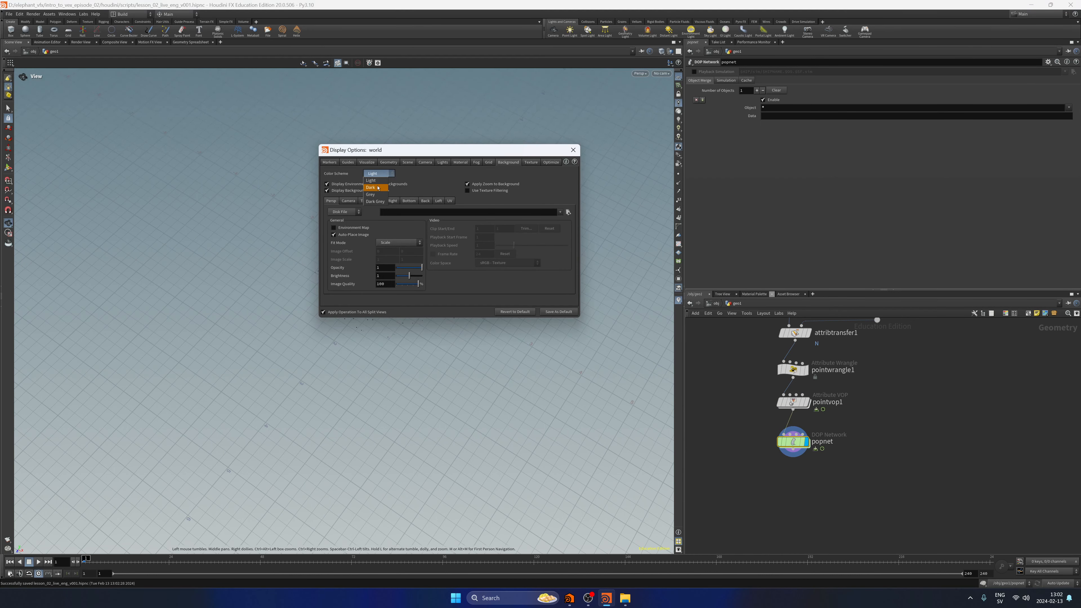
pyautogui.click(370, 188)
pyautogui.click(572, 149)
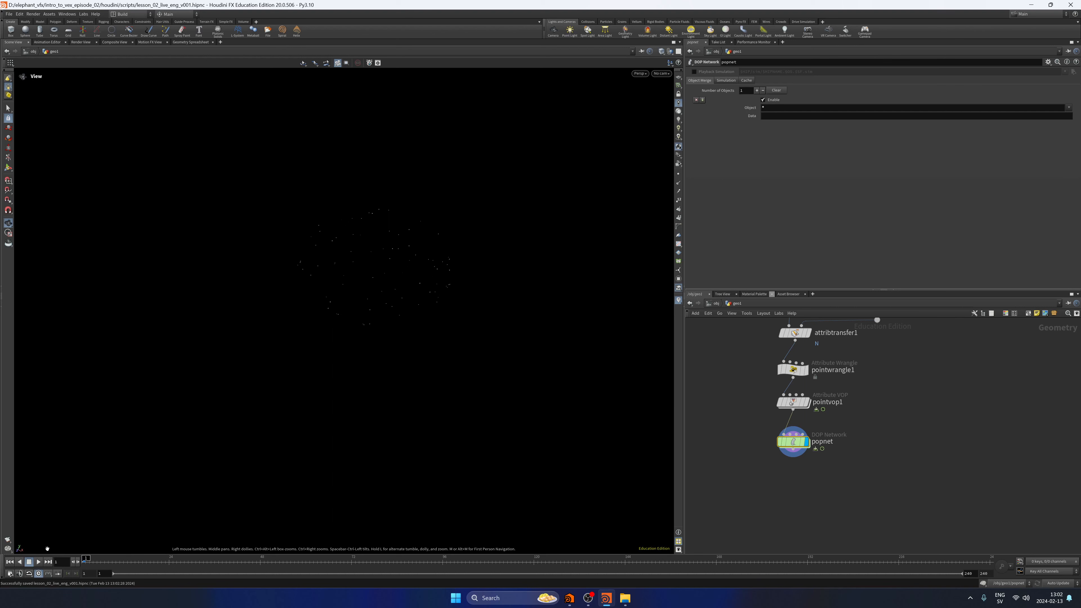
pyautogui.press('Up')
pyautogui.click(28, 562)
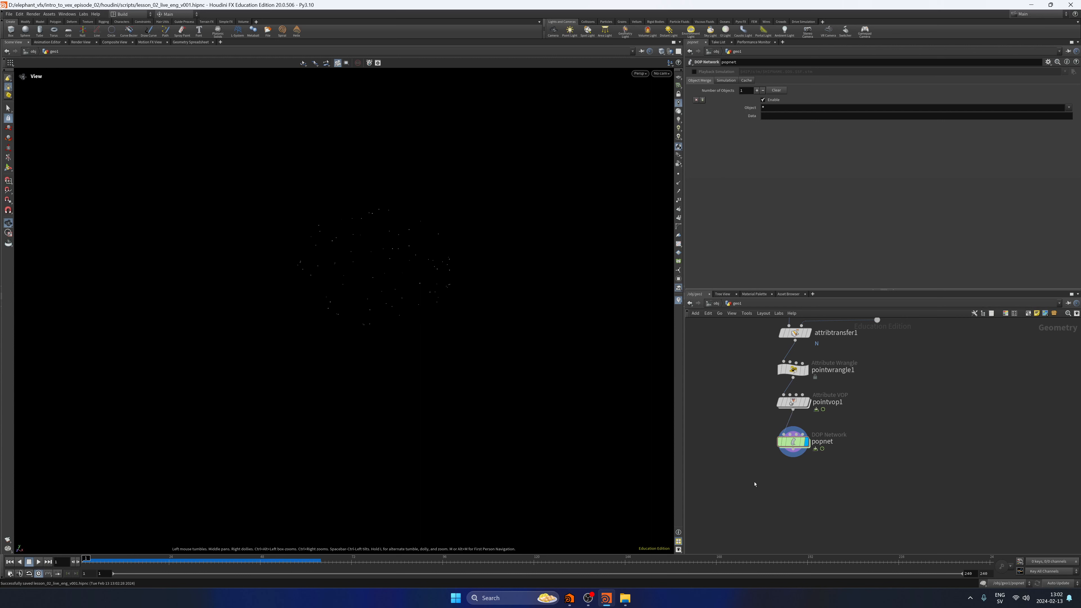
# Inside popnet, set the constant birth rate of the source_first_input POP Source to 50000.
pyautogui.moveTo(754, 484); pyautogui.dragTo(769, 484, button='middle')
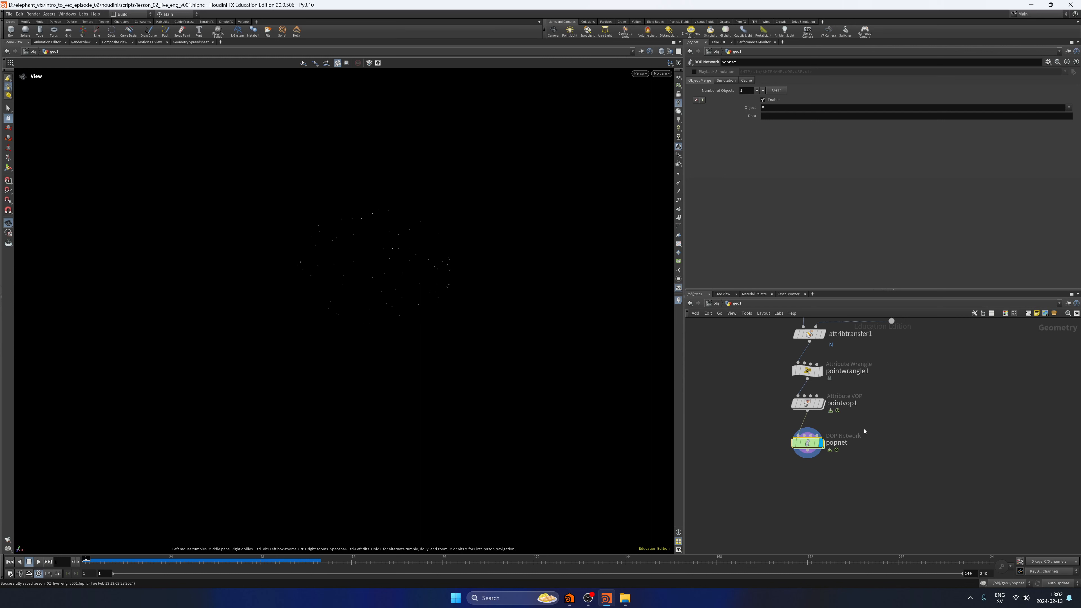
pyautogui.press('i')
pyautogui.moveTo(854, 412); pyautogui.dragTo(853, 410)
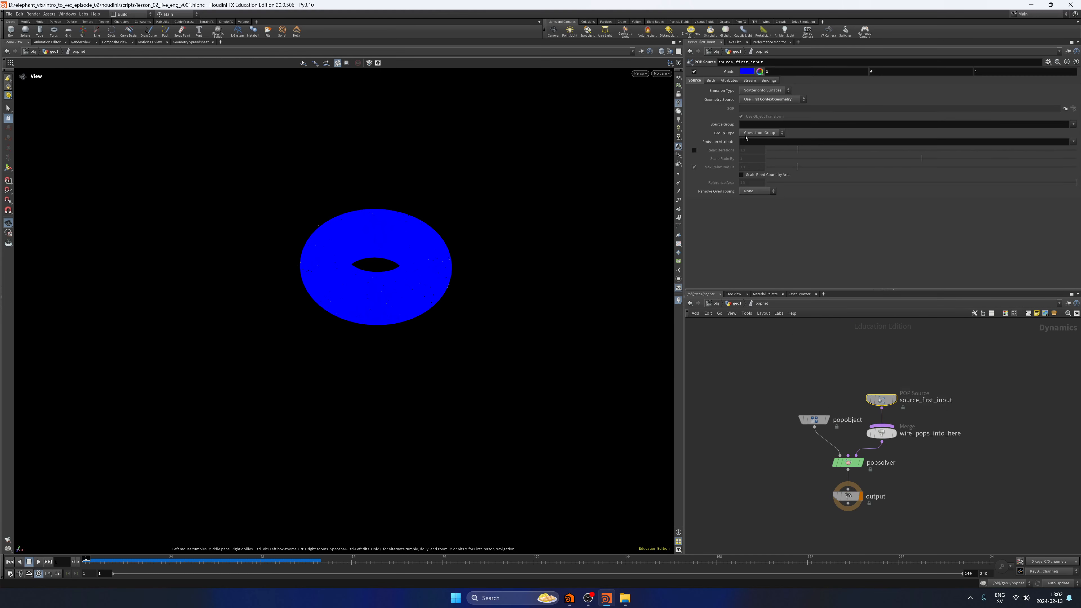
pyautogui.click(710, 80)
pyautogui.click(755, 116)
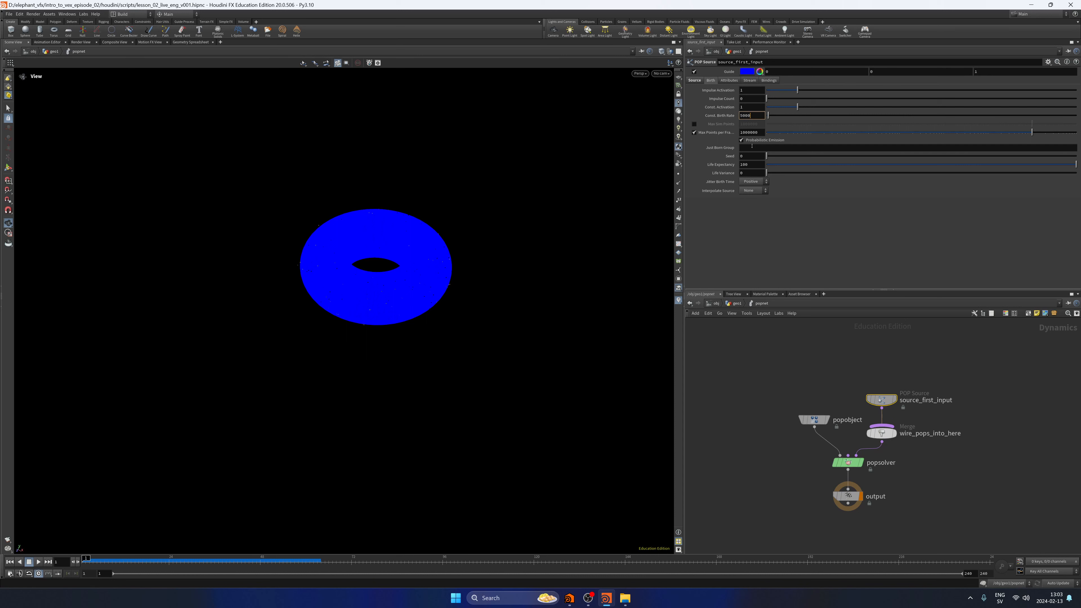
pyautogui.write('0')
pyautogui.press('Return')
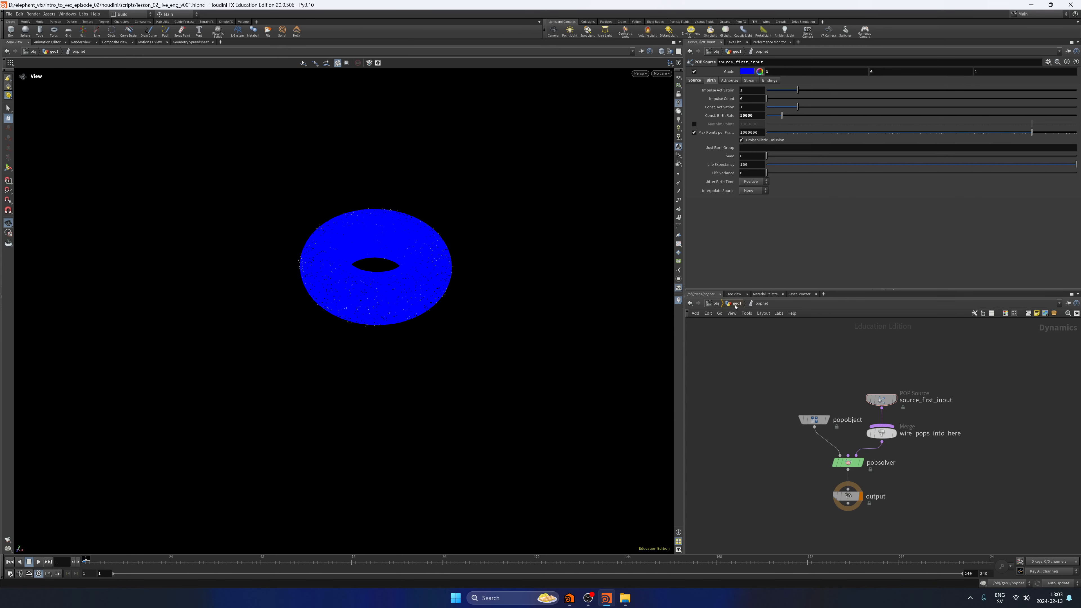
# Return to the geo1 network and play the particle simulation to check the denser emission.
pyautogui.click(735, 304)
pyautogui.click(38, 562)
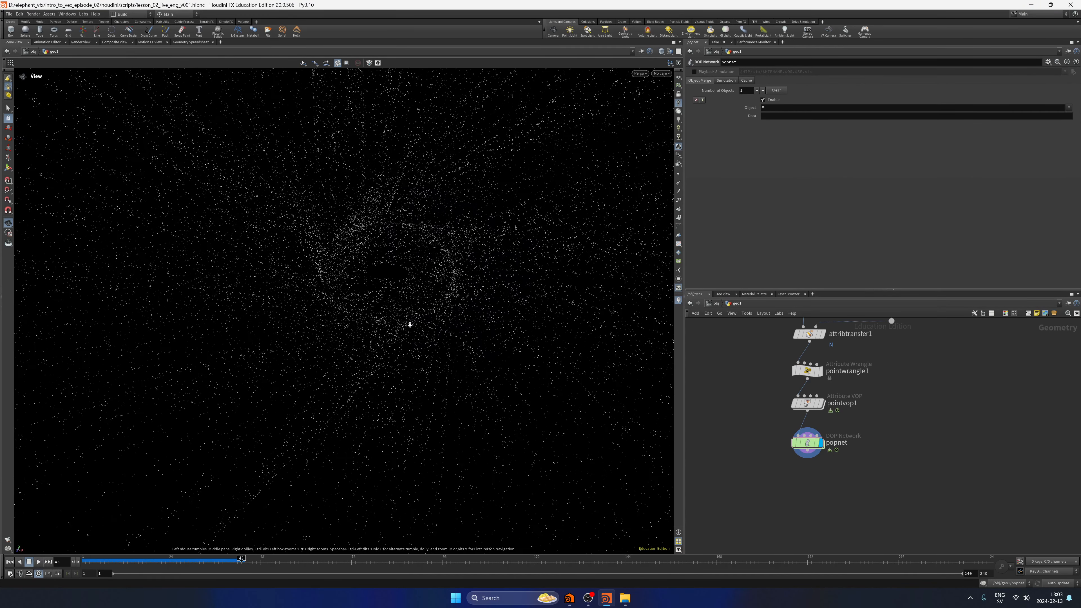
pyautogui.moveTo(410, 324); pyautogui.dragTo(374, 324)
# Set the Mult value of pointwrangle1 to 2 and preview the particle simulation from the first frame.
pyautogui.click(806, 370)
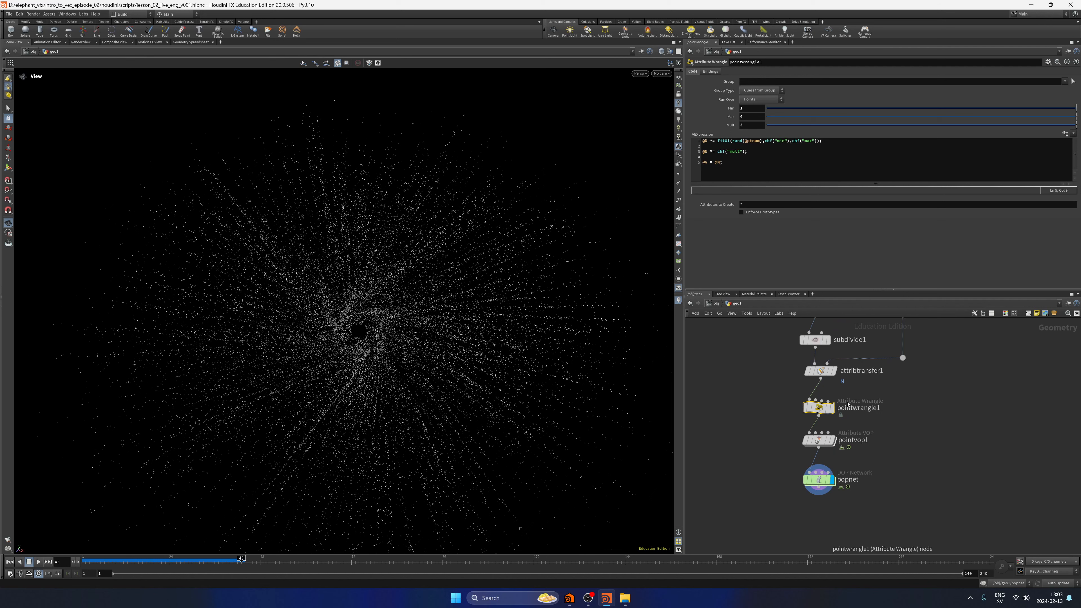
pyautogui.click(9, 562)
pyautogui.click(750, 125)
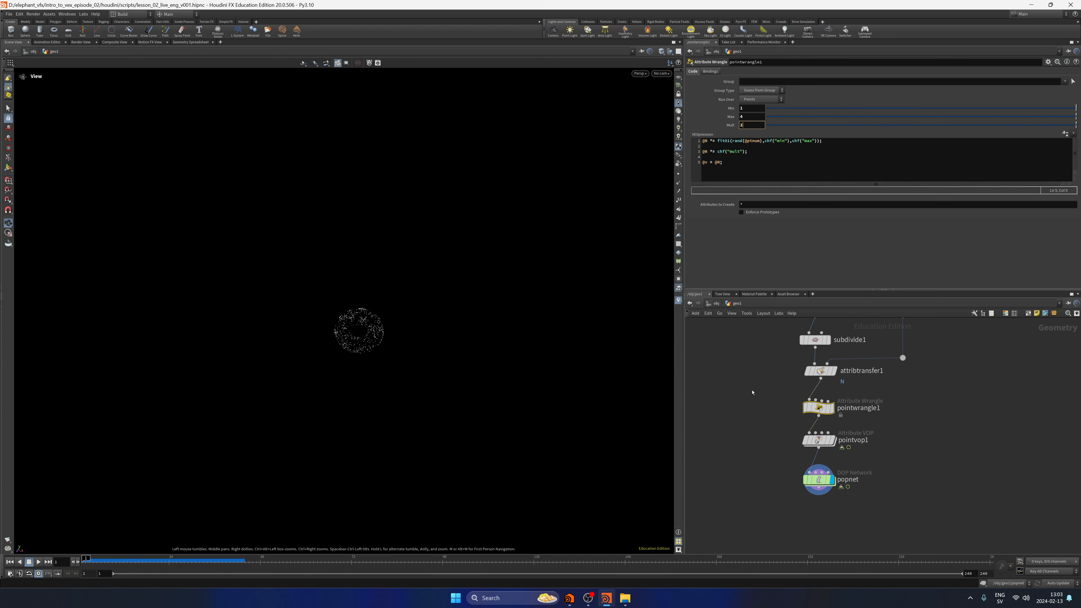
pyautogui.click(38, 562)
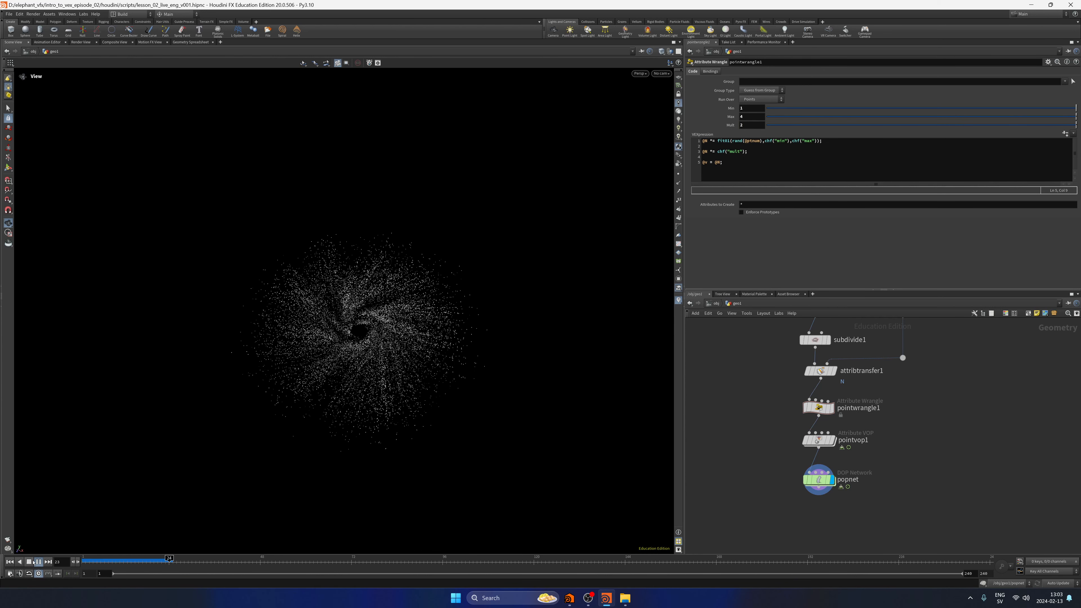
pyautogui.click(10, 562)
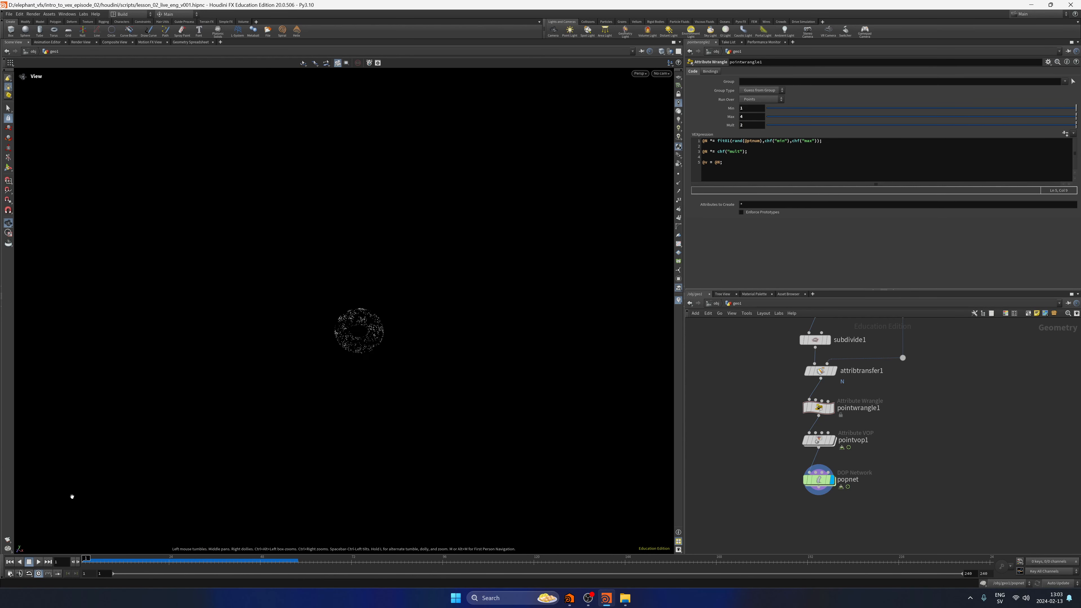
# Set the Max value of pointwrangle1 to 2, preview the simulation, and go back to the first frame.
pyautogui.doubleClick(748, 117)
pyautogui.write('2')
pyautogui.press('Return')
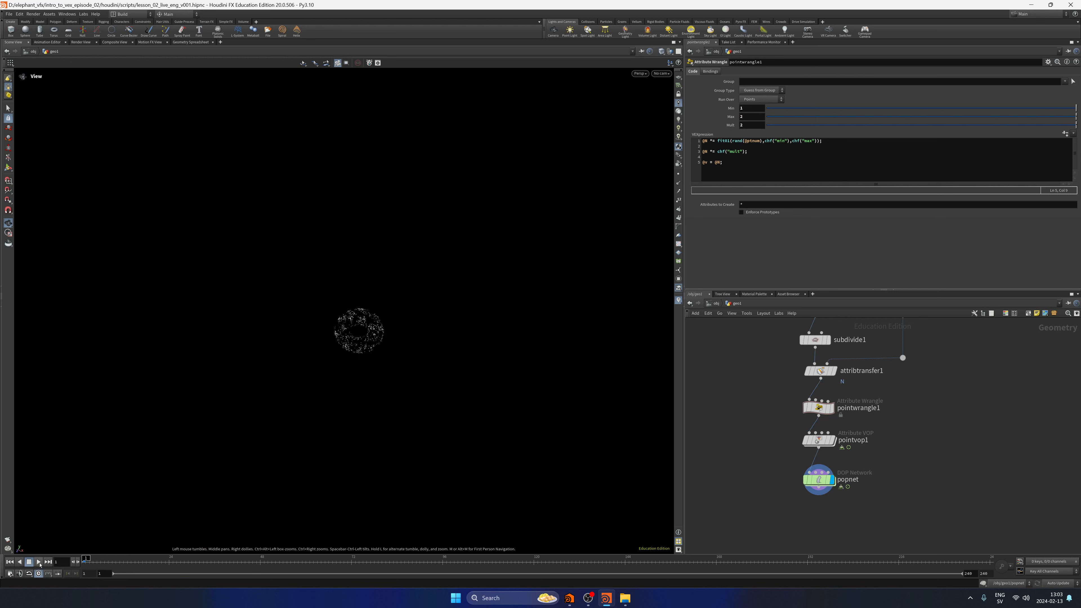
pyautogui.click(39, 562)
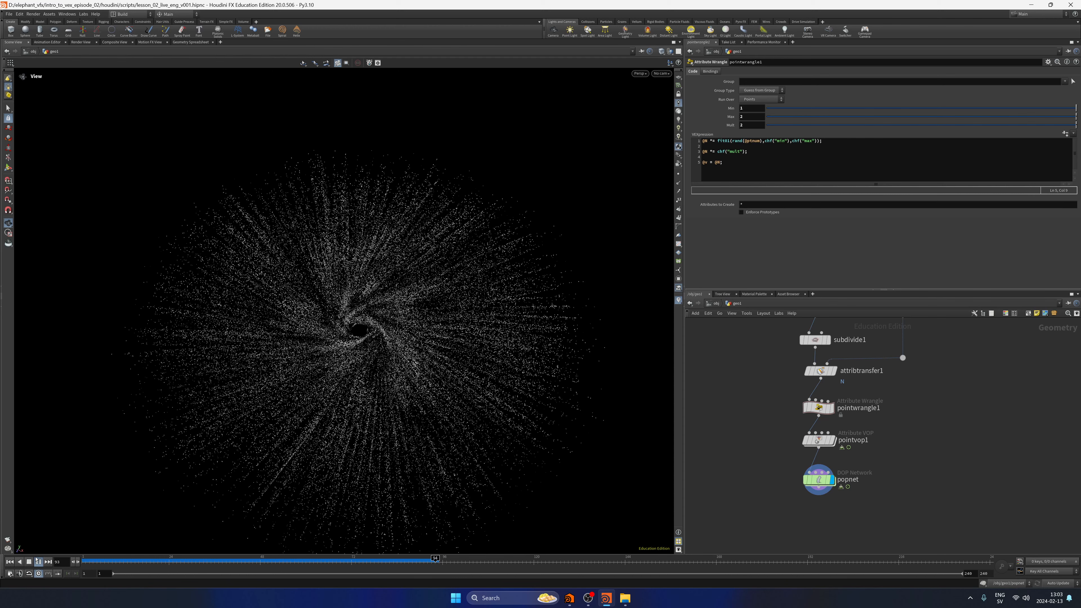
pyautogui.click(28, 562)
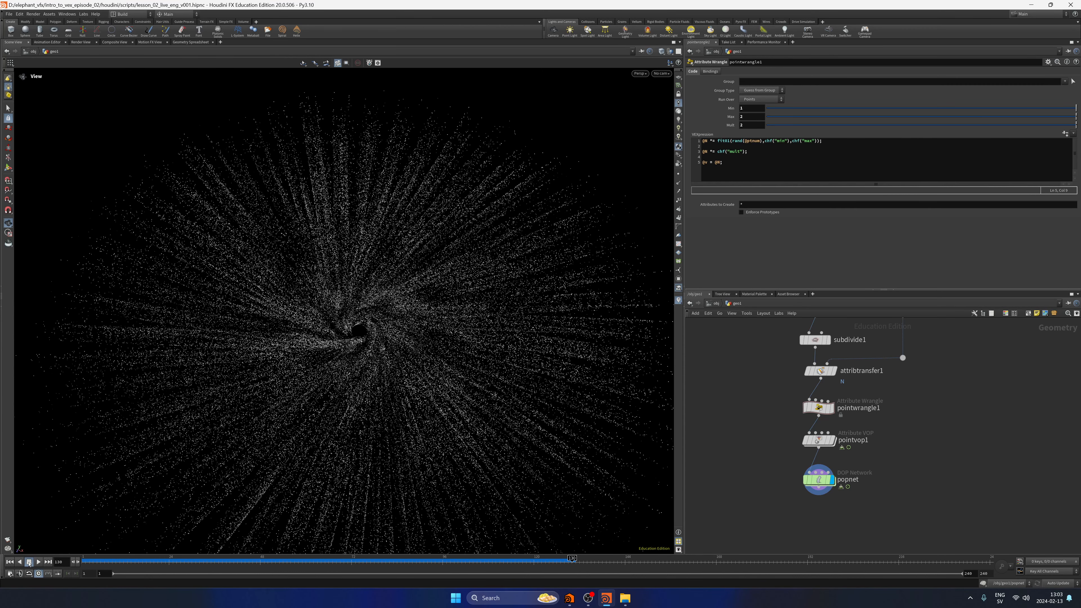
pyautogui.hotkey('ctrl', 'Up')
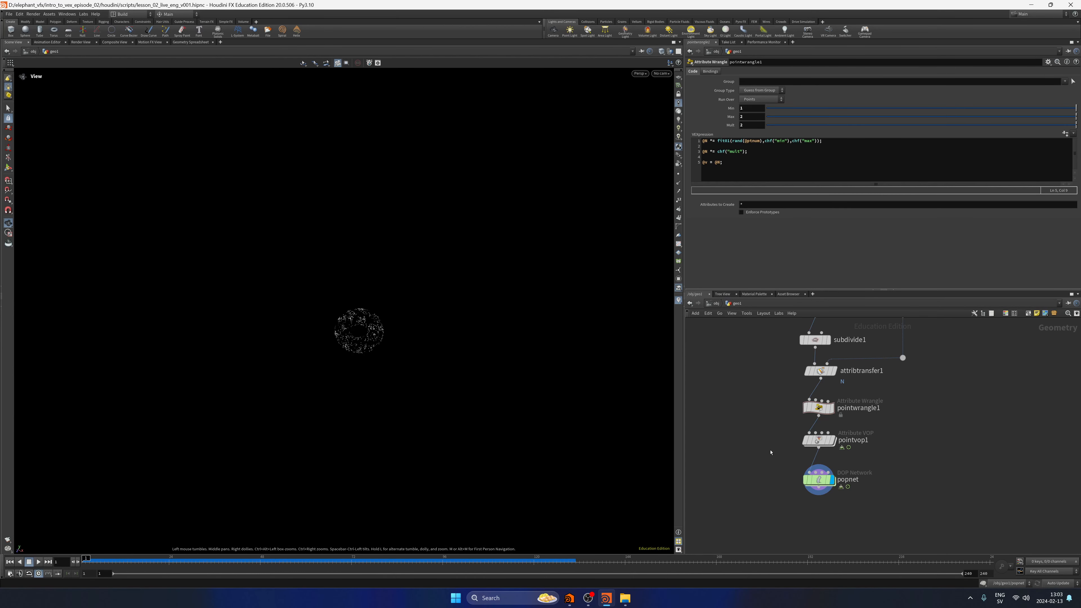
# Save the scene and play the particle simulation again, stopping it partway through.
pyautogui.hotkey('ctrl', 's')
pyautogui.click(36, 562)
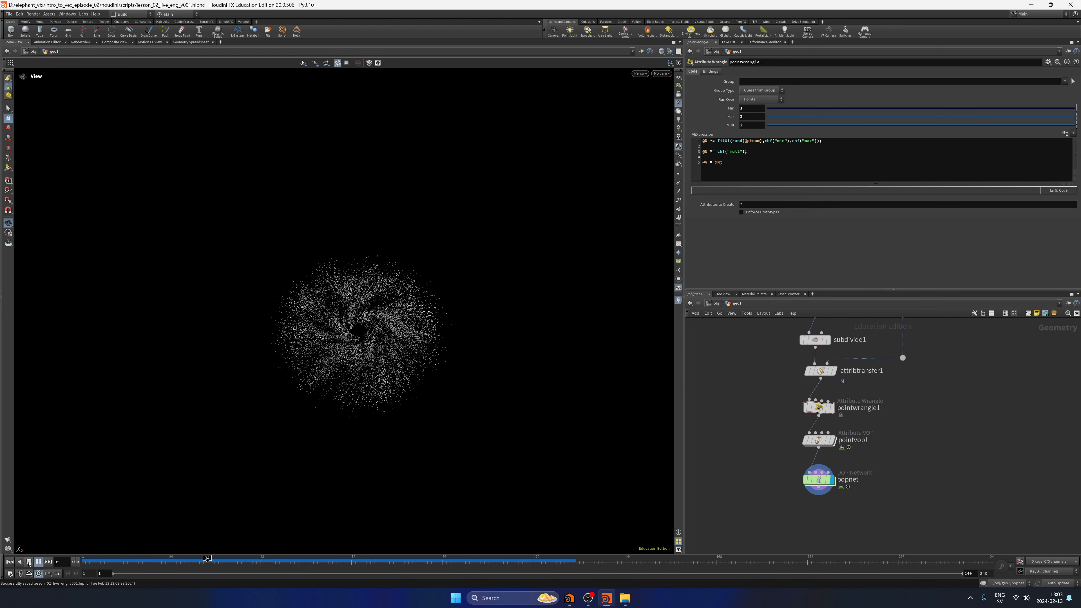
pyautogui.click(29, 562)
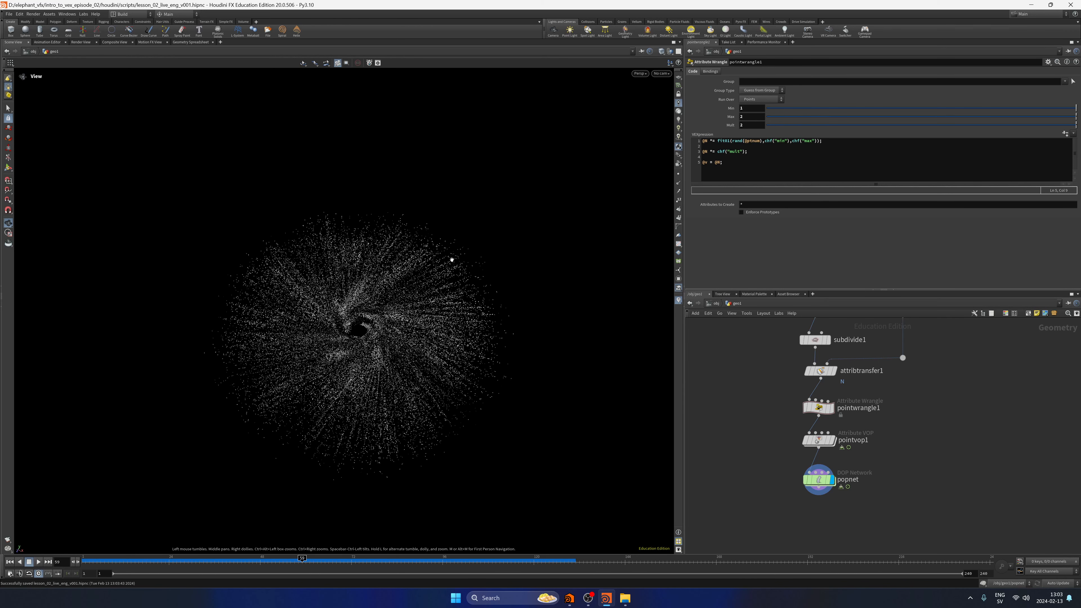
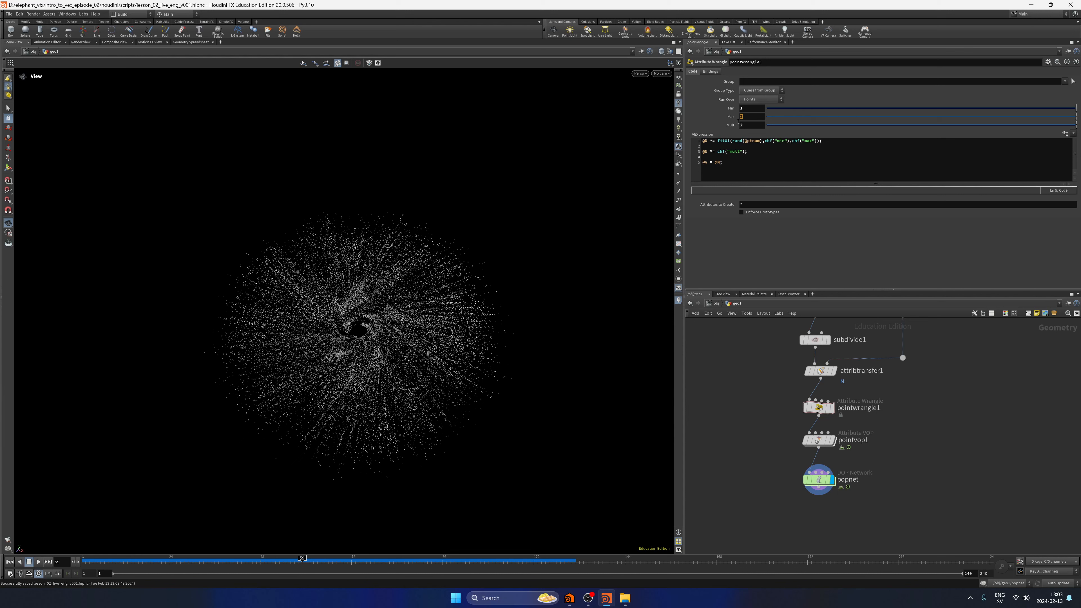
# Return to the first frame and branch a displayed Attribute Randomize node off pointvop1.
pyautogui.click(10, 561)
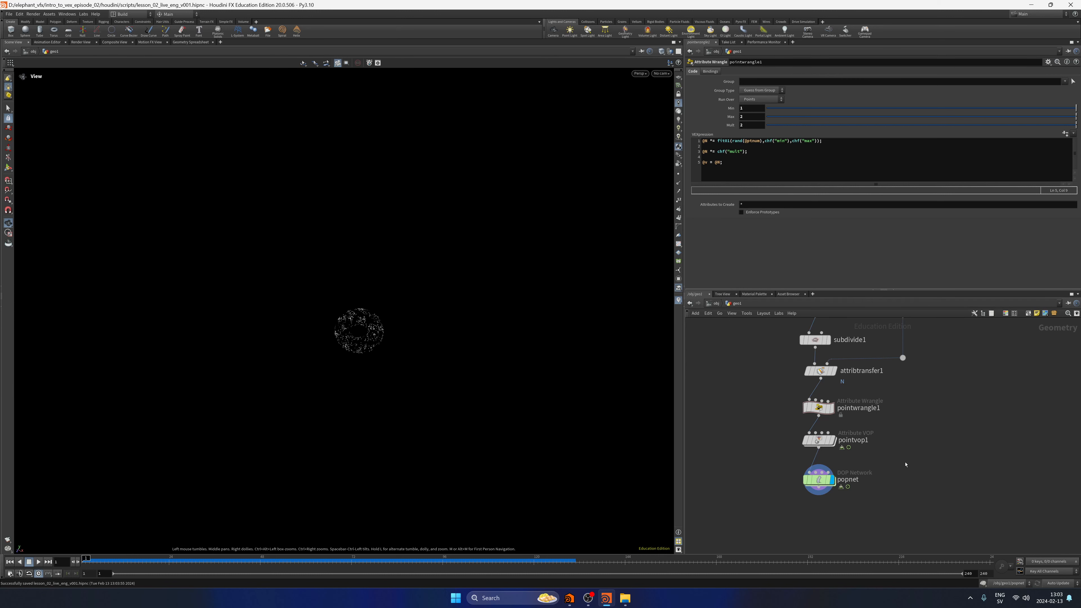
pyautogui.moveTo(899, 447)
pyautogui.mouseDown(button='middle')
pyautogui.moveTo(851, 459)
pyautogui.moveTo(873, 446)
pyautogui.moveTo(867, 431)
pyautogui.moveTo(816, 445)
pyautogui.mouseUp(button='middle')
pyautogui.click(793, 443)
pyautogui.press('Tab')
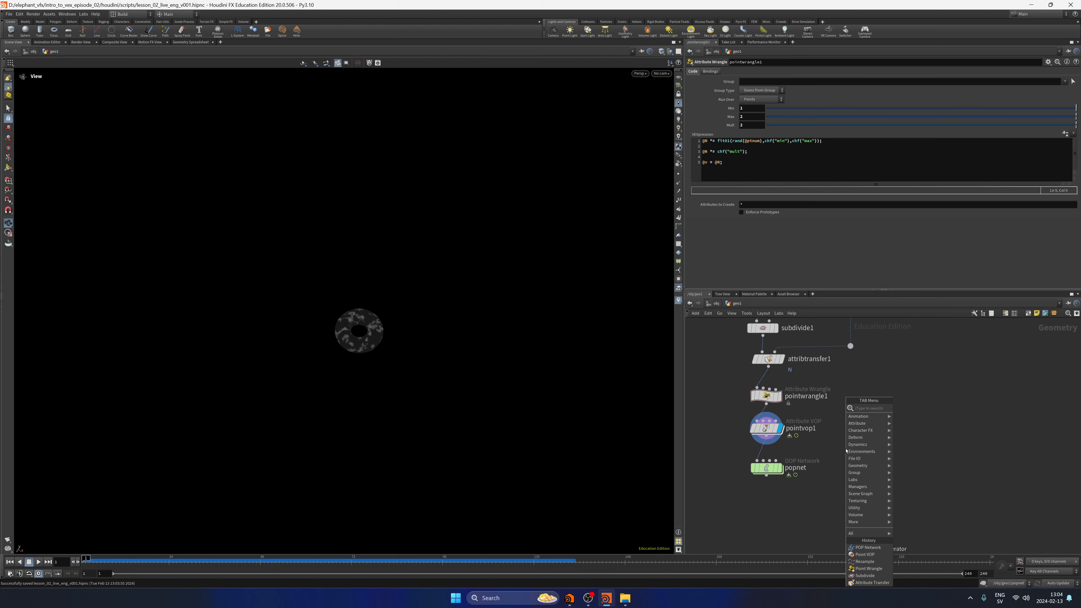
pyautogui.write('pw')
pyautogui.press('Return')
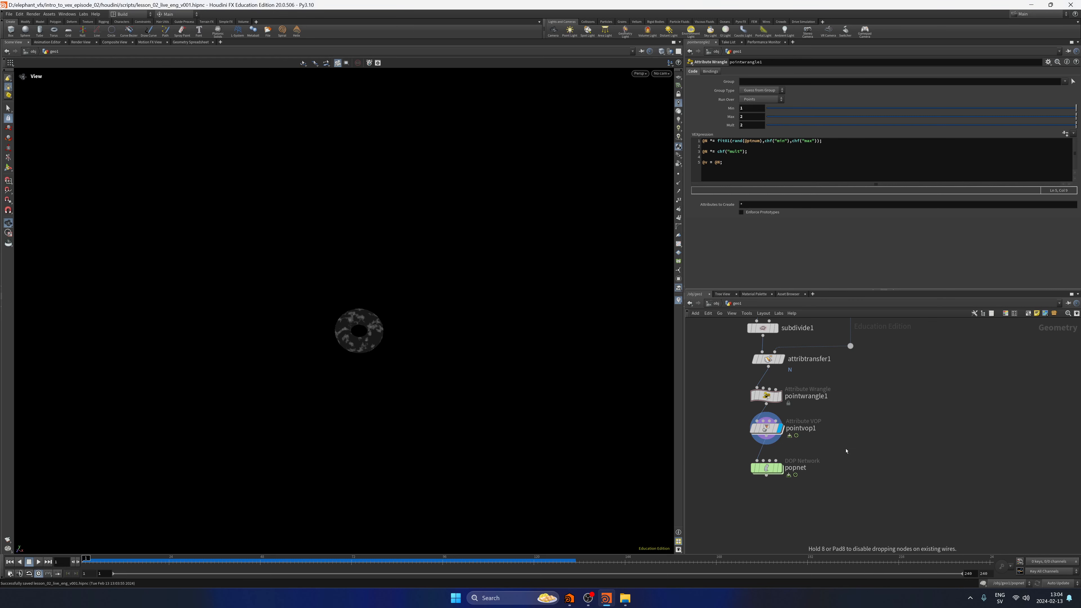
pyautogui.click(846, 451)
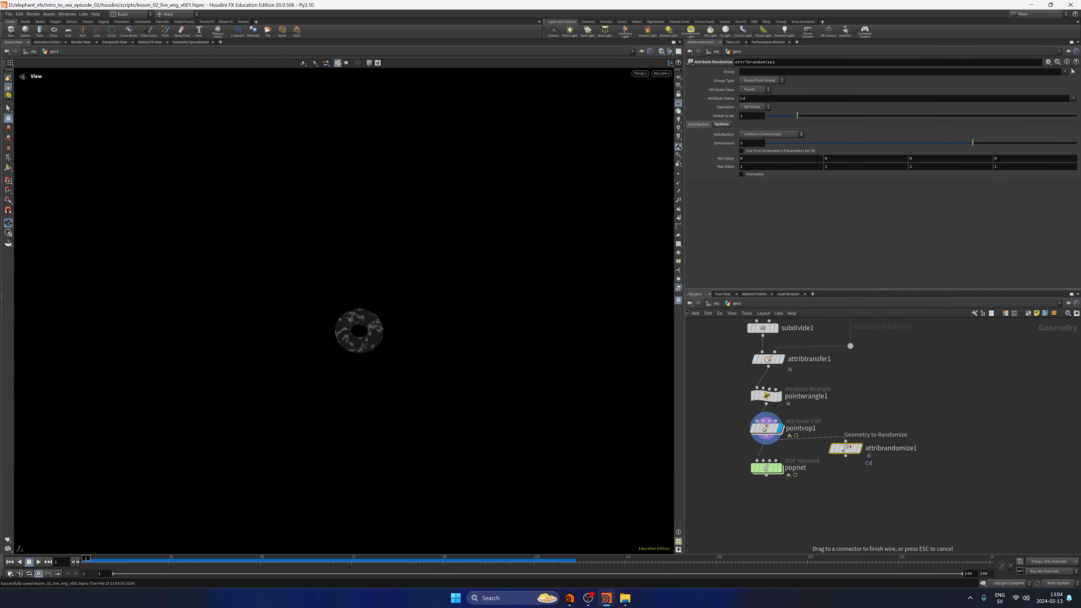
pyautogui.moveTo(851, 446); pyautogui.dragTo(860, 459)
# Make attribrandomize1 randomise the N attribute with the Inside Sphere distribution.
pyautogui.moveTo(753, 98); pyautogui.dragTo(722, 108)
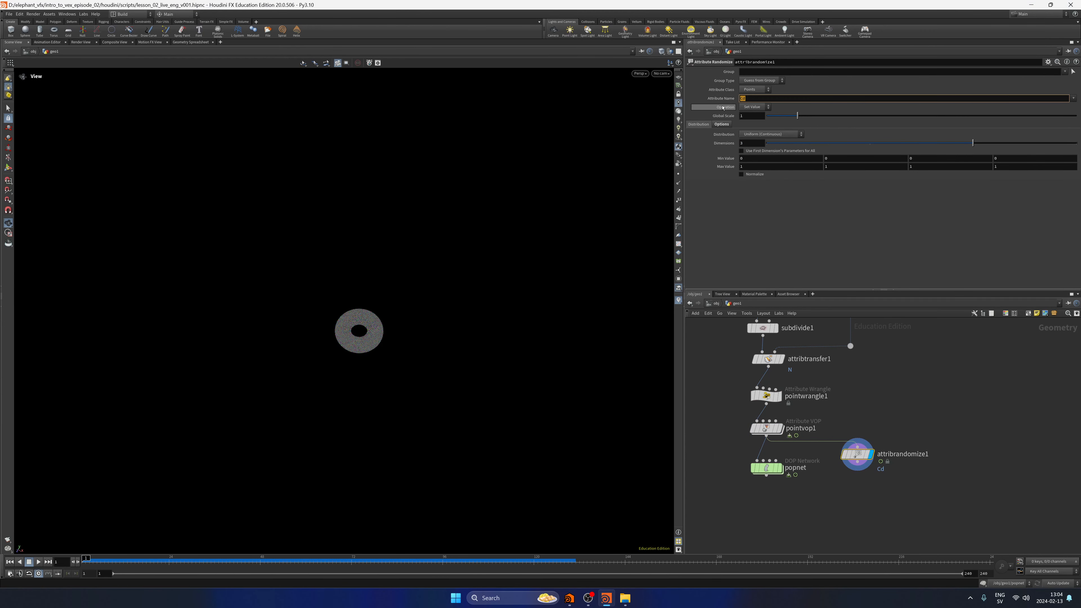
pyautogui.press('capslock')
pyautogui.write('N')
pyautogui.press('capslock')
pyautogui.click(764, 135)
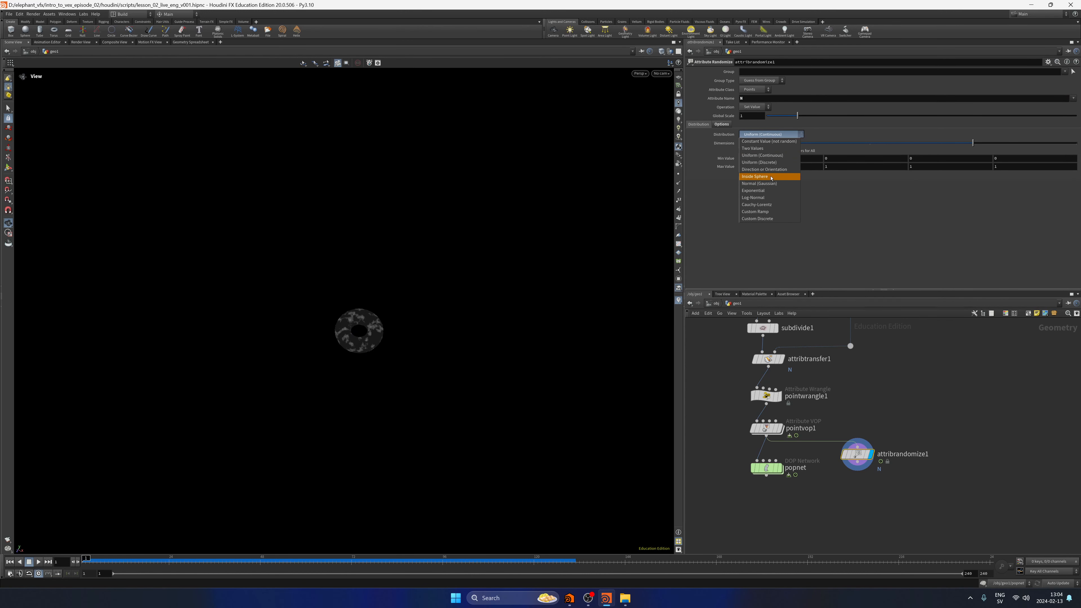
pyautogui.click(771, 177)
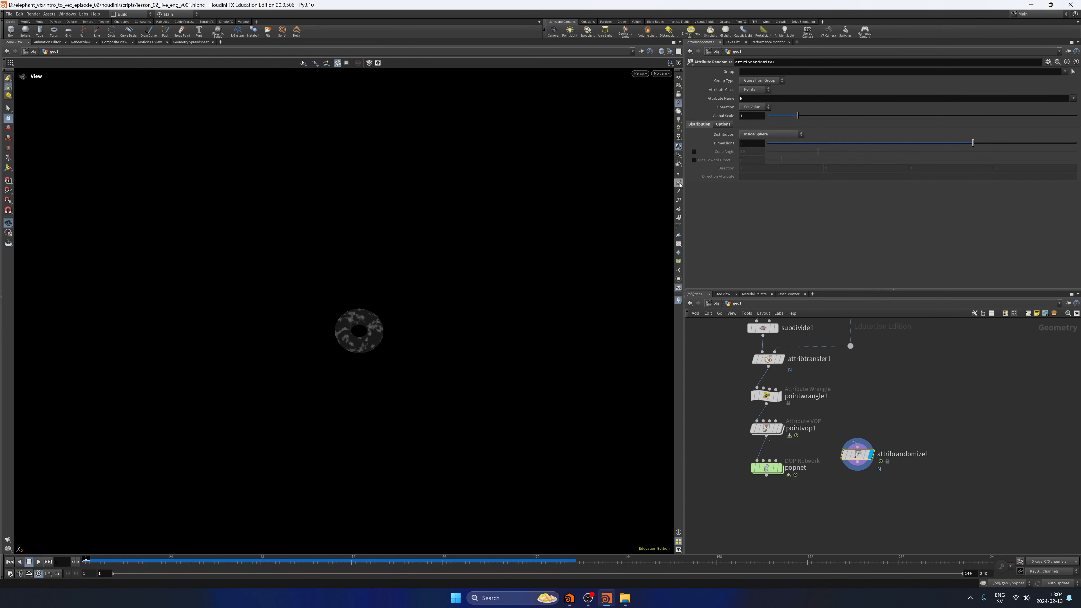
# Show the point normals to compare attribrandomize1 with pointvop1, and move popnet lower in the network.
pyautogui.click(679, 185)
pyautogui.moveTo(460, 283); pyautogui.dragTo(641, 249, button='right')
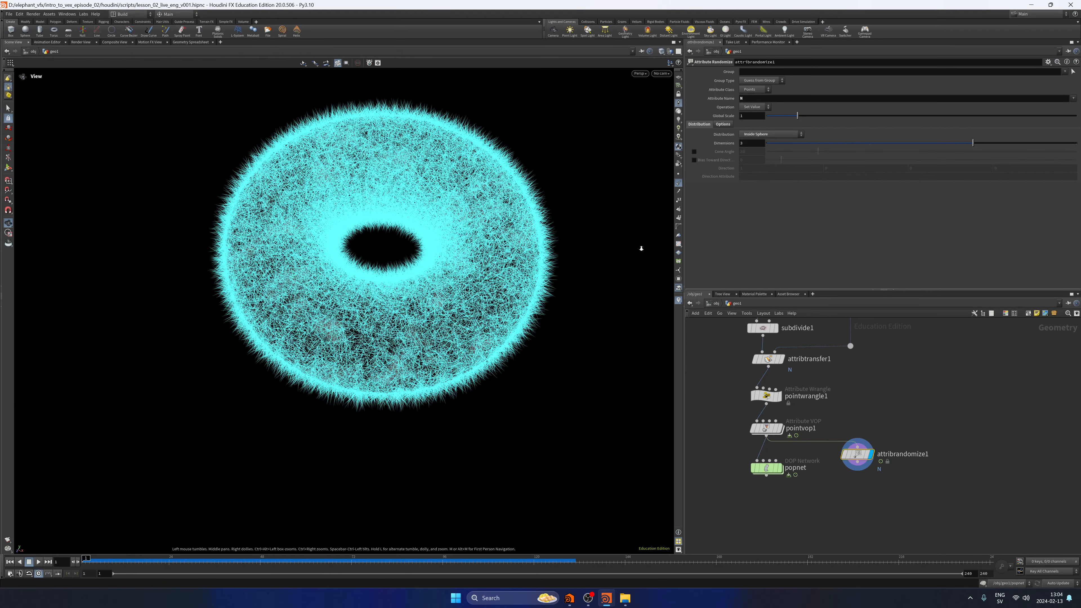
pyautogui.moveTo(641, 248); pyautogui.dragTo(440, 292)
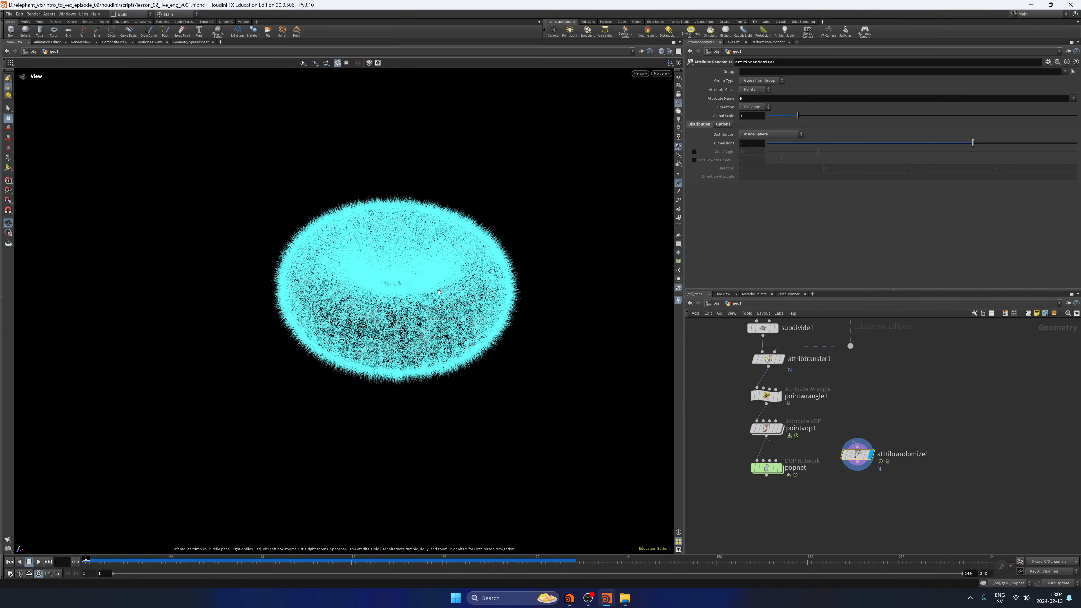
pyautogui.click(679, 185)
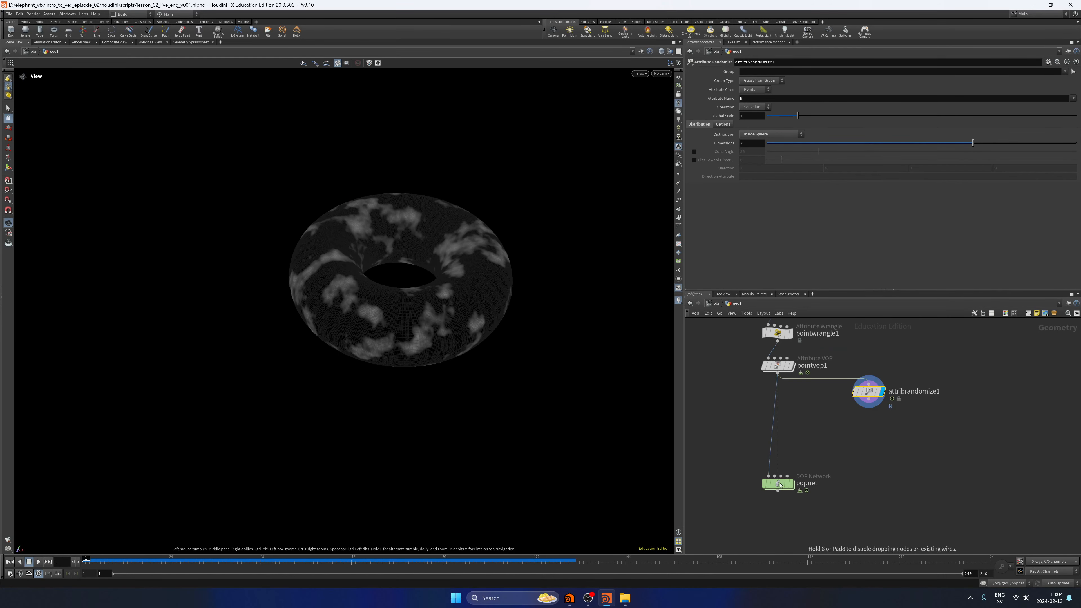
pyautogui.moveTo(780, 484); pyautogui.dragTo(780, 484)
pyautogui.click(787, 367)
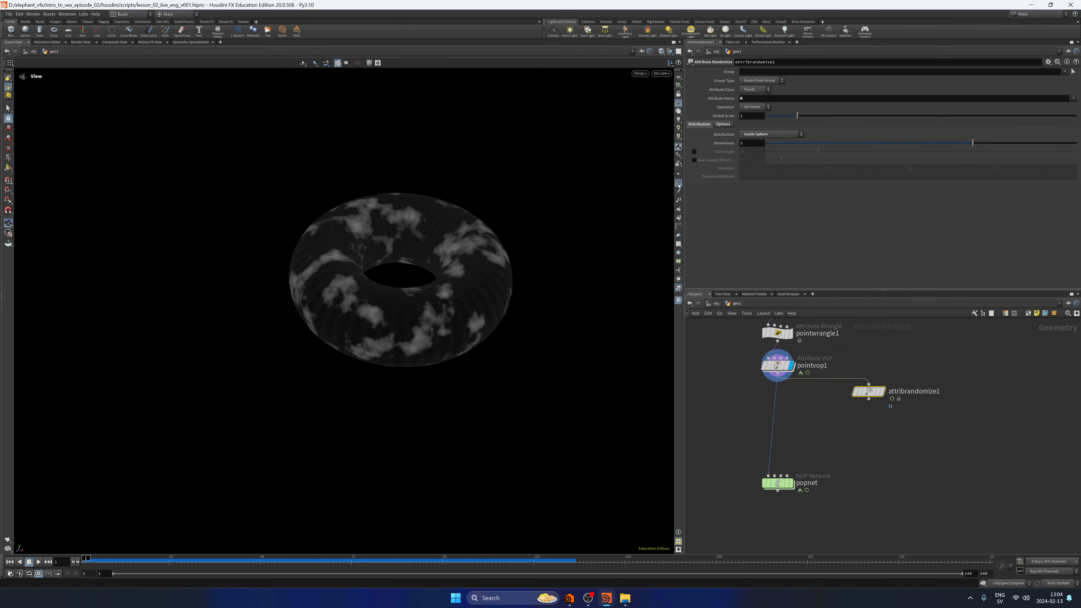
pyautogui.click(680, 184)
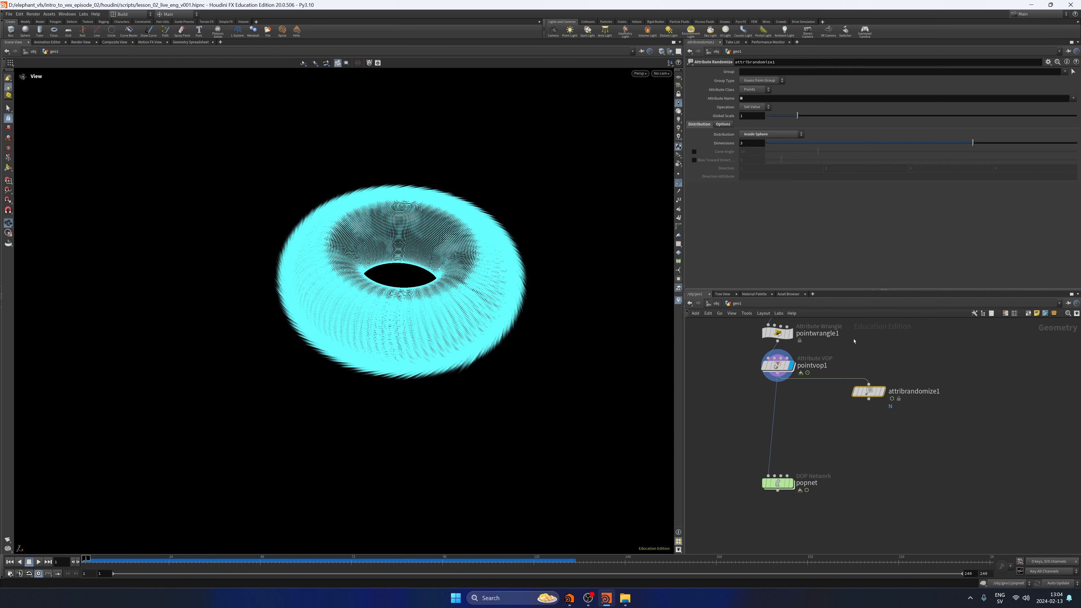
pyautogui.click(880, 391)
pyautogui.click(678, 183)
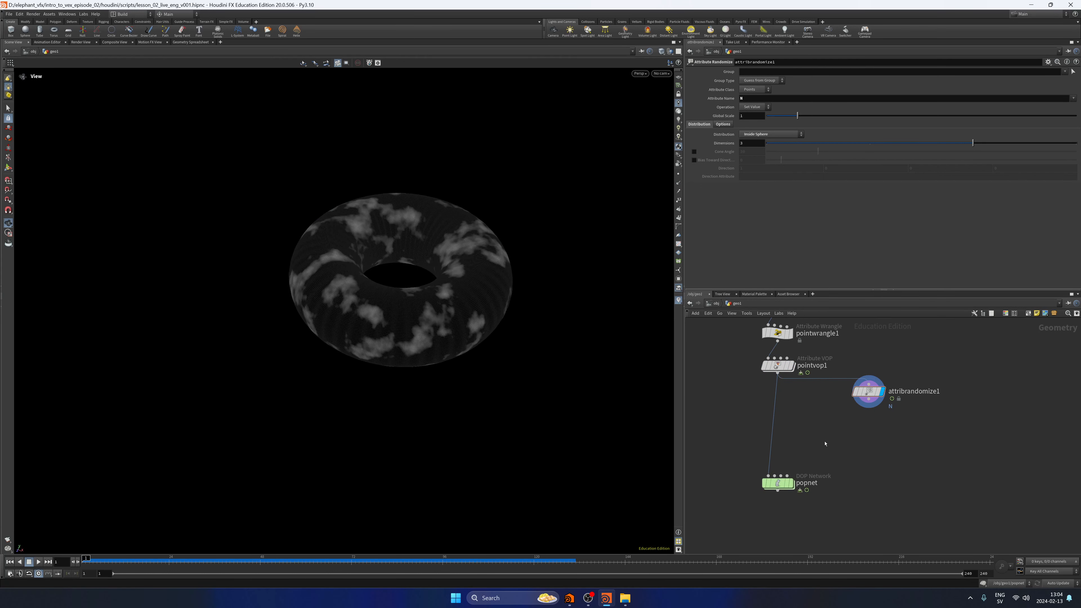
# Save the scene and rewire attribrandomize1 so it branches off attribtransfer1 instead of pointvop1.
pyautogui.hotkey('ctrl', 's')
pyautogui.moveTo(860, 336); pyautogui.dragTo(857, 389, button='middle')
pyautogui.scroll(-1, 840, 428)
pyautogui.moveTo(750, 454); pyautogui.dragTo(807, 385)
pyautogui.keyDown('ctrl'); pyautogui.click(796, 414); pyautogui.keyUp('ctrl')
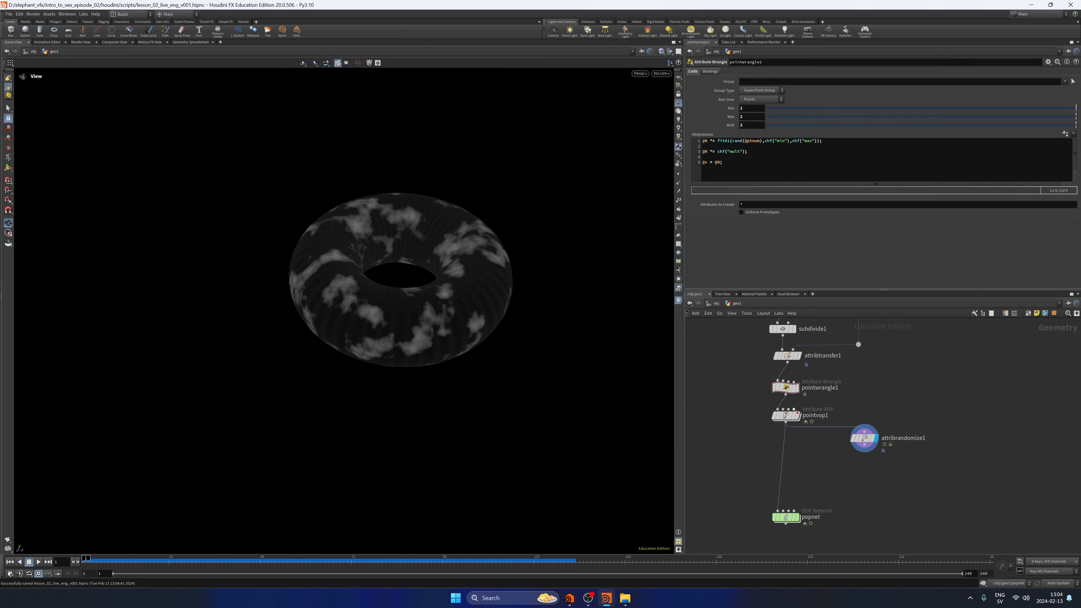
pyautogui.moveTo(786, 420); pyautogui.dragTo(786, 443)
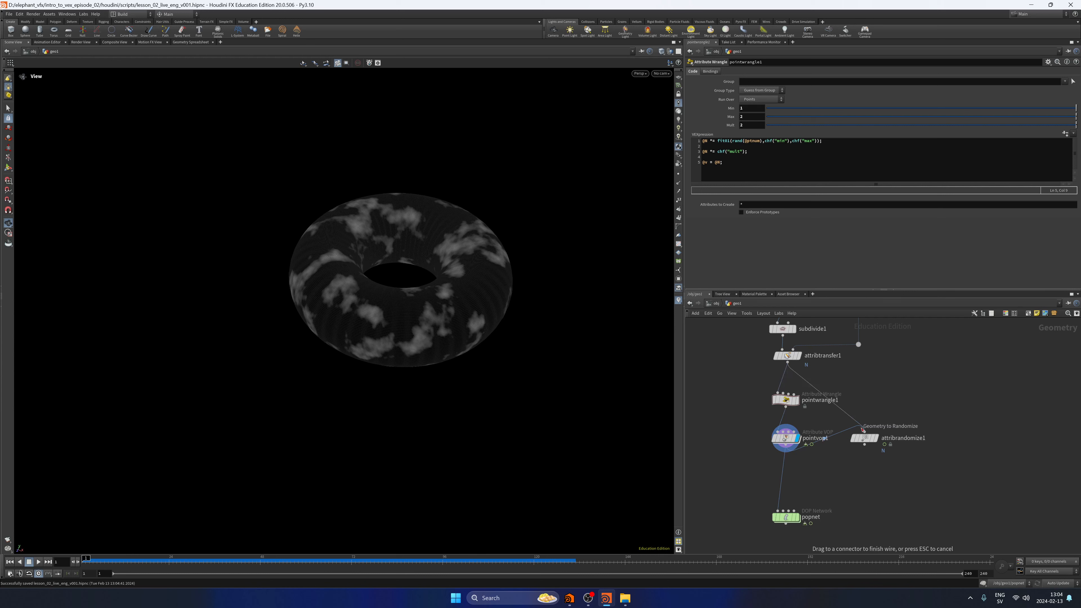
pyautogui.moveTo(863, 430)
pyautogui.mouseDown()
pyautogui.moveTo(887, 389)
pyautogui.moveTo(882, 400)
pyautogui.mouseUp()
pyautogui.press('r')
pyautogui.moveTo(760, 372); pyautogui.dragTo(816, 343)
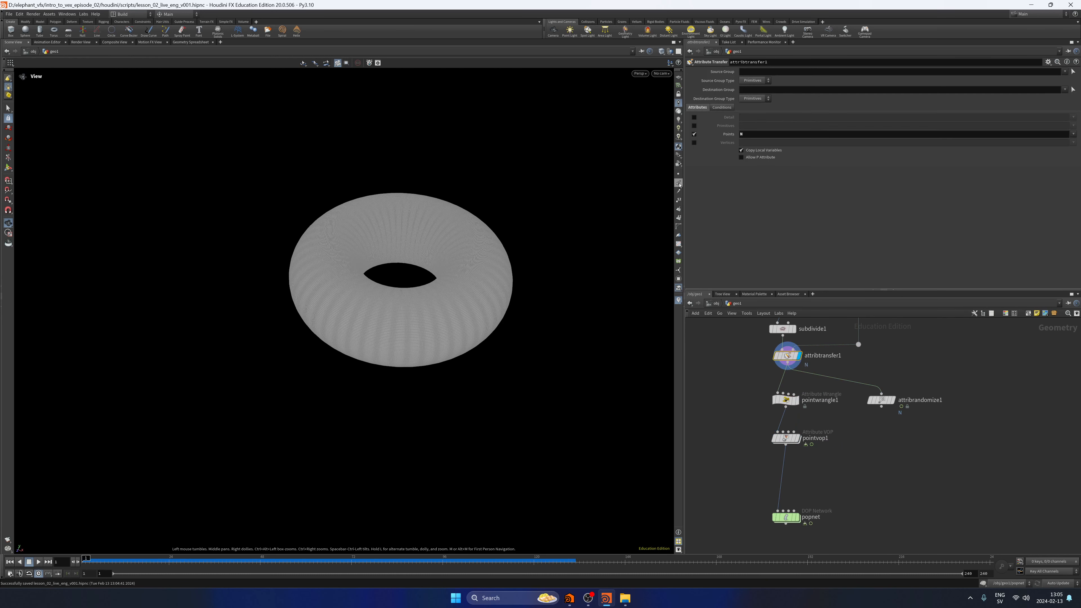
# Show the point normals and compare attribtransfer1, pointwrangle1 and attribrandomize1 in turn.
pyautogui.click(679, 184)
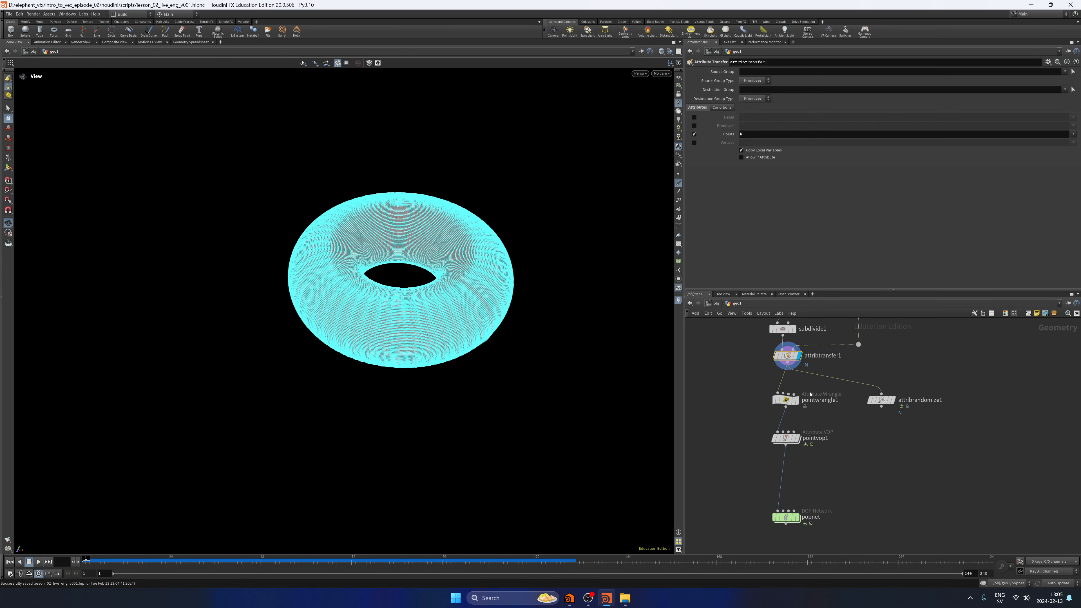
pyautogui.click(797, 400)
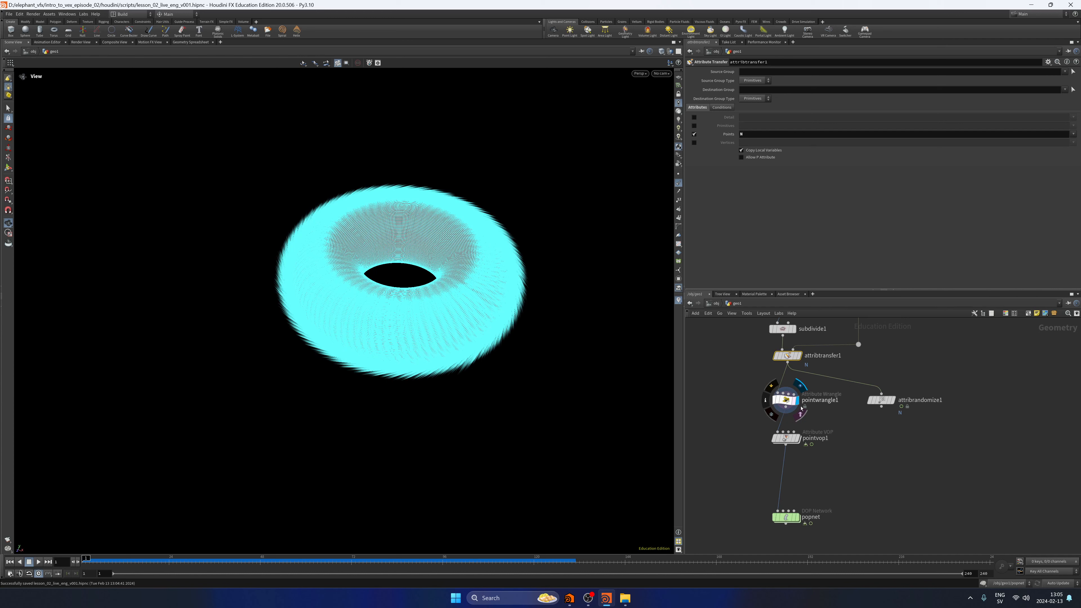
pyautogui.click(893, 403)
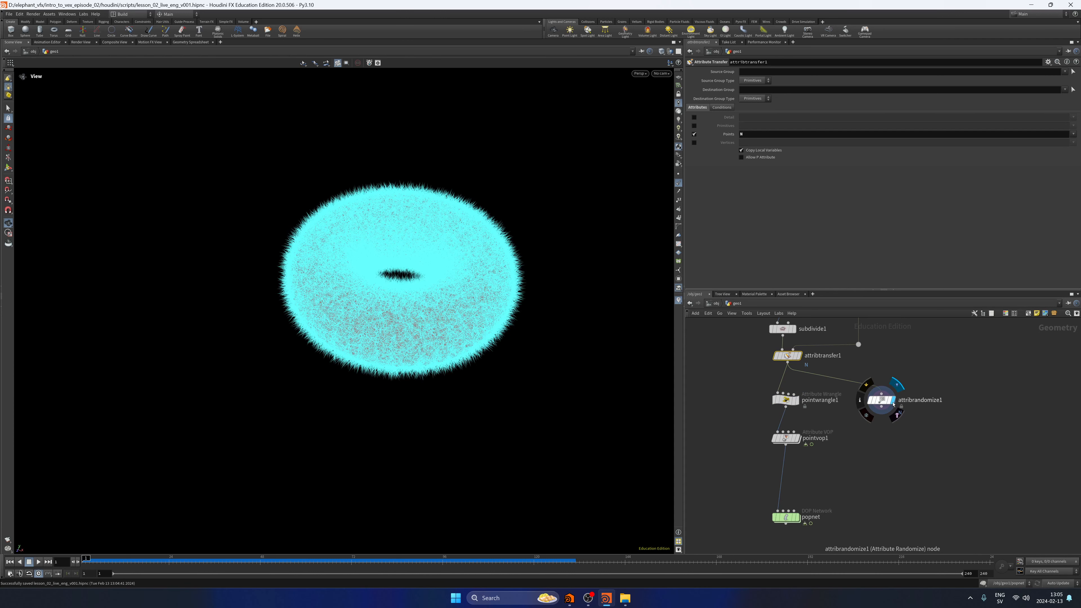
# Space out attribrandomize1, pointvop1 and pointwrangle1 in the network, and save the scene with the point normals hidden.
pyautogui.moveTo(893, 405); pyautogui.dragTo(909, 396)
pyautogui.moveTo(785, 438); pyautogui.dragTo(782, 469)
pyautogui.click(677, 184)
pyautogui.hotkey('ctrl', 's')
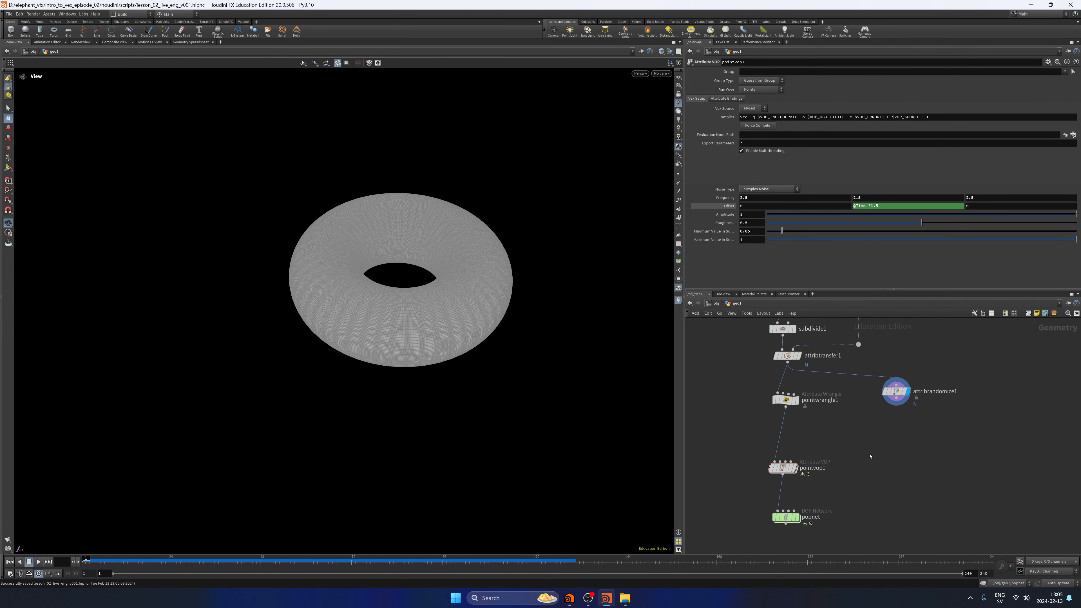
pyautogui.moveTo(870, 454); pyautogui.dragTo(871, 447, button='middle')
pyautogui.moveTo(814, 417); pyautogui.dragTo(820, 446, button='middle')
pyautogui.moveTo(799, 426); pyautogui.dragTo(801, 440)
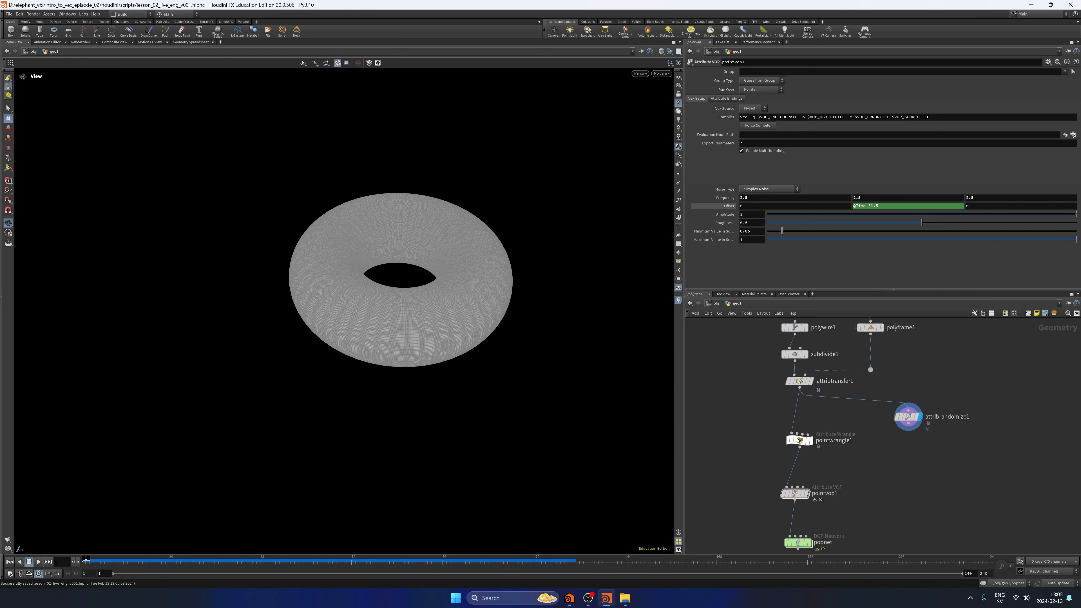
# Connect attribrandomize1 to the second input of pointwrangle1 and display pointwrangle1.
pyautogui.click(908, 423)
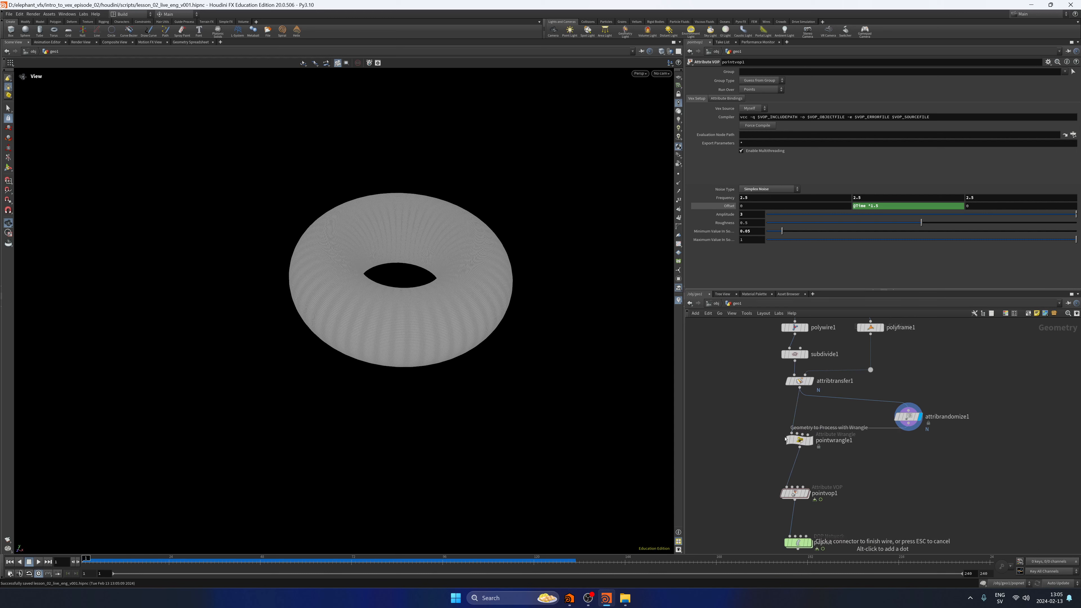
pyautogui.click(797, 433)
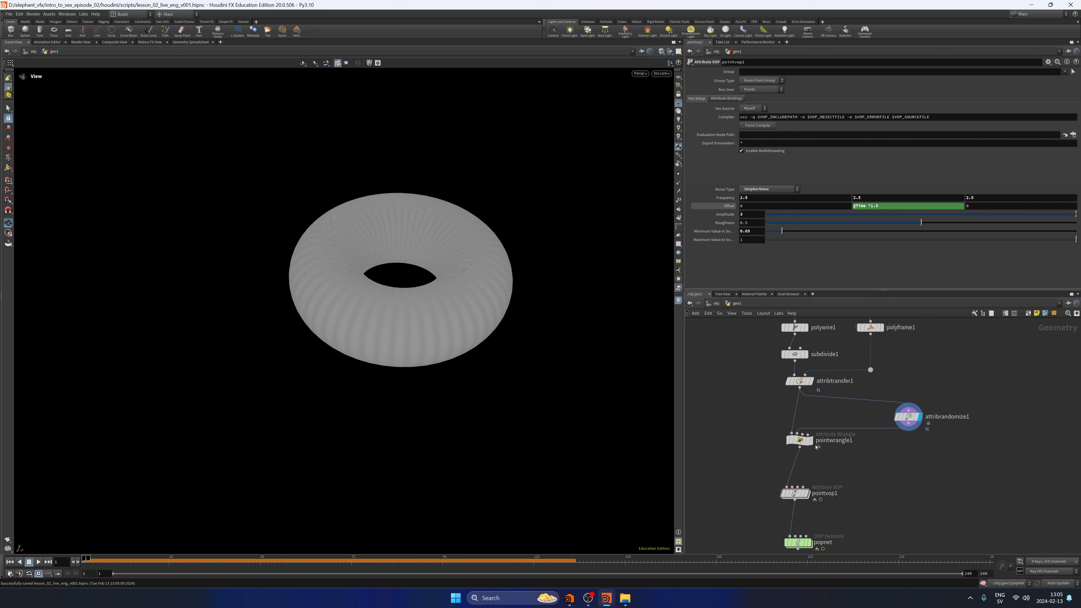
pyautogui.click(799, 439)
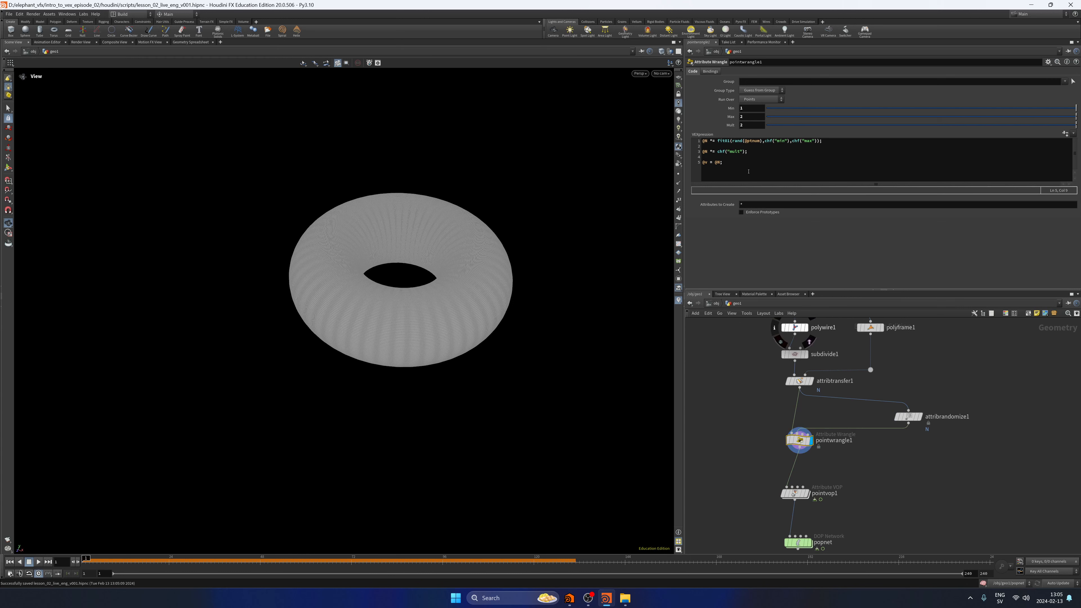
# Begin a new first line in pointwrangle1's VEX code that assigns @N a lerp with @N as its first argument.
pyautogui.click(748, 171)
pyautogui.press('Up')
pyautogui.press('Up')
pyautogui.press('Up')
pyautogui.press('Up')
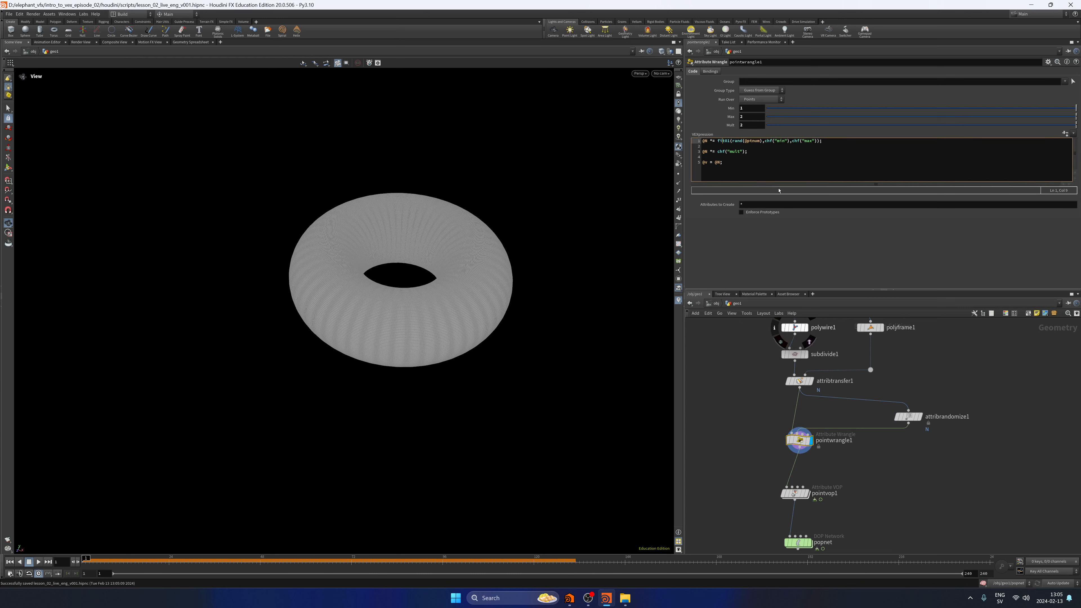
pyautogui.press('Home')
pyautogui.press('Return')
pyautogui.press('Return')
pyautogui.press('Up')
pyautogui.press('Up')
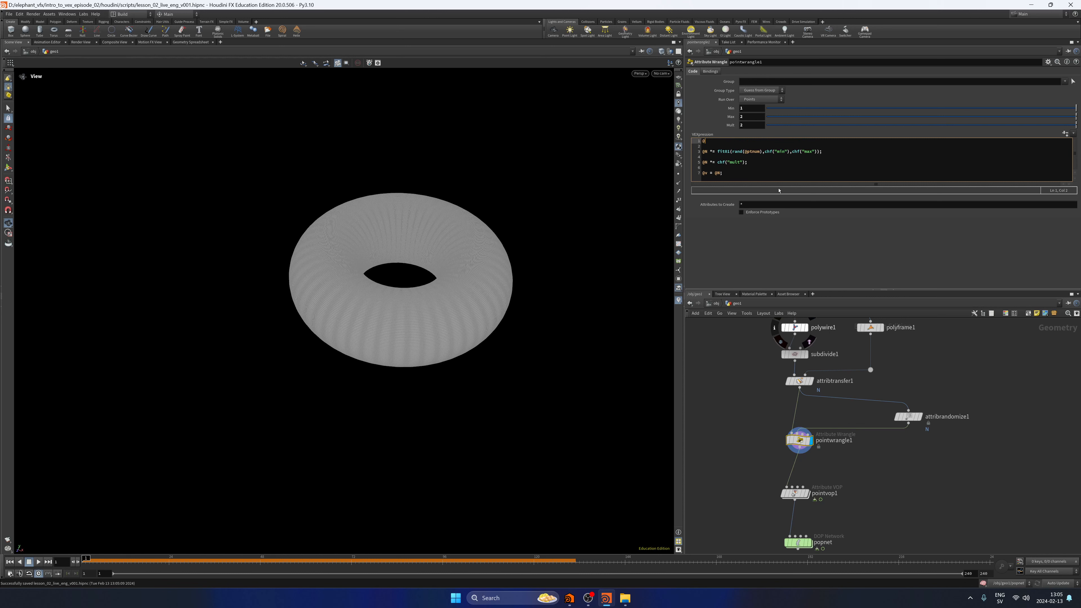
pyautogui.write('@N = lerp')
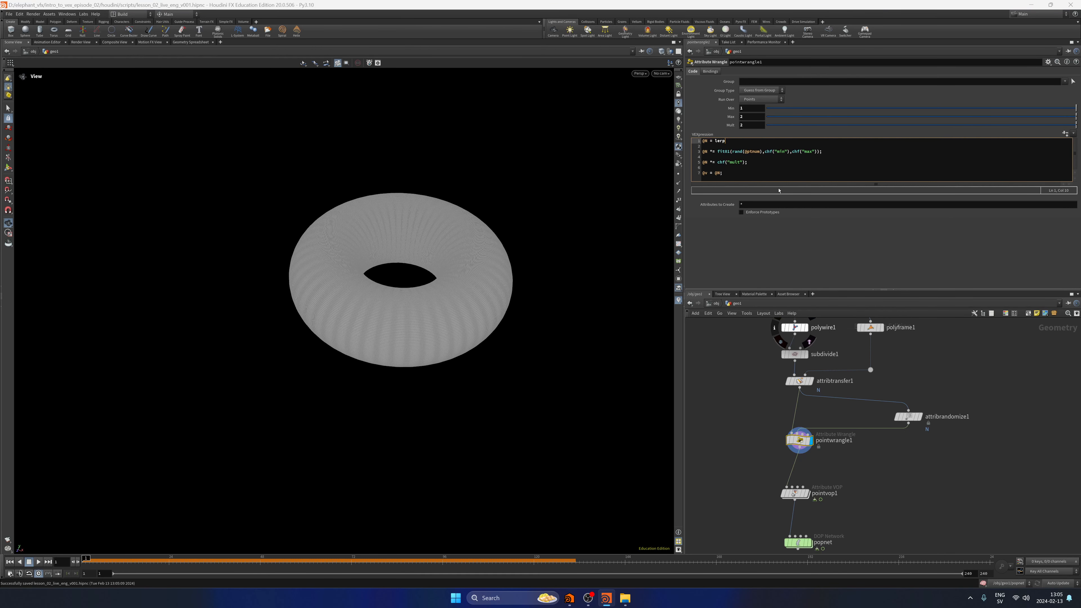
pyautogui.write('()')
pyautogui.write('@N, point')
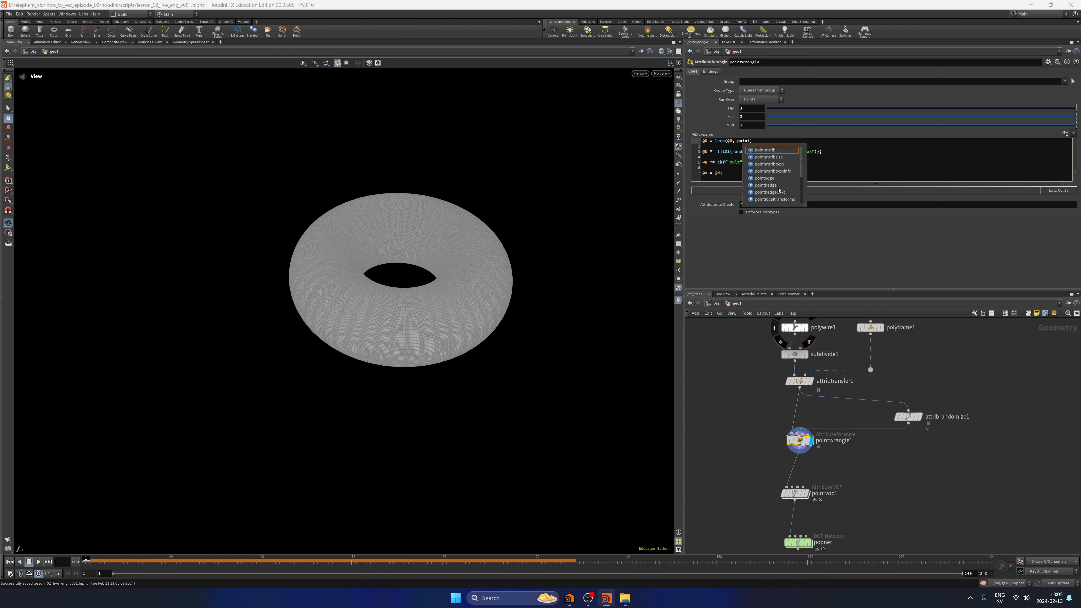
pyautogui.write('(1')
pyautogui.press('Escape')
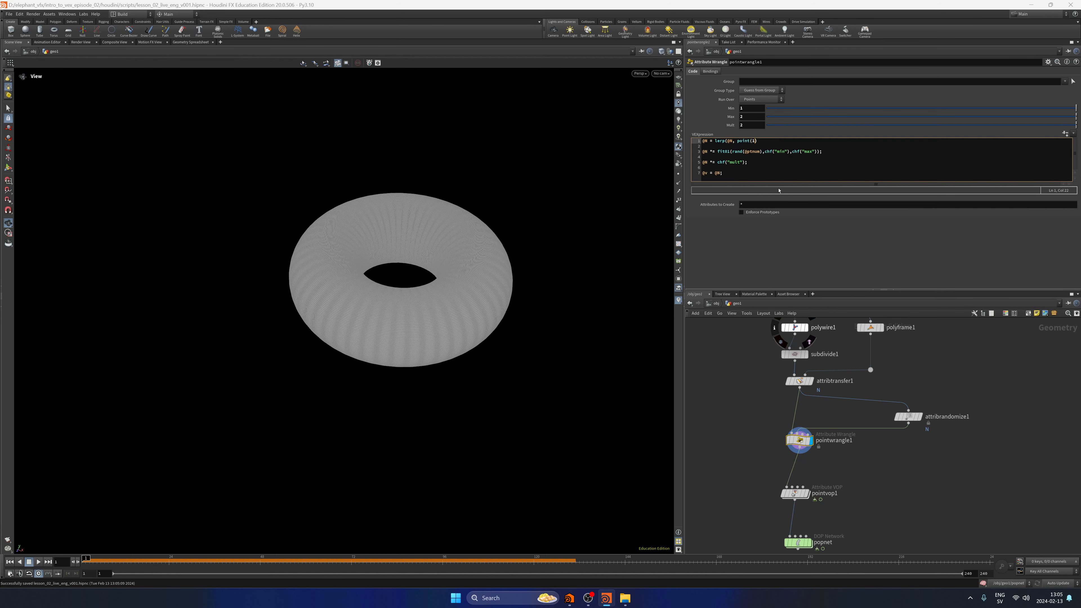
pyautogui.write('1, ""')
pyautogui.write('N')
pyautogui.press('capslock')
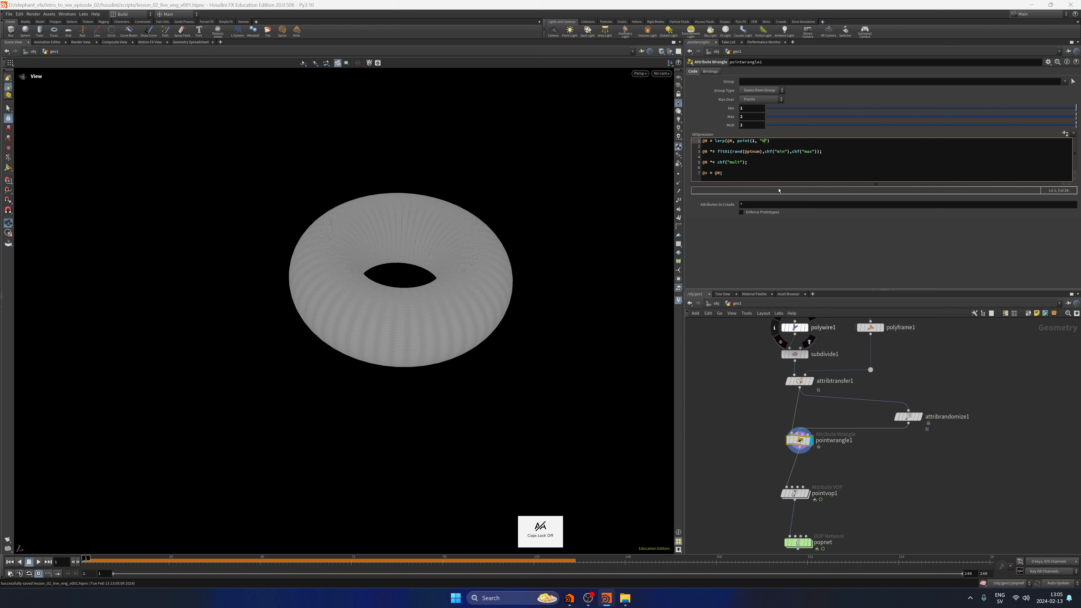
pyautogui.press('Right')
pyautogui.write(', ')
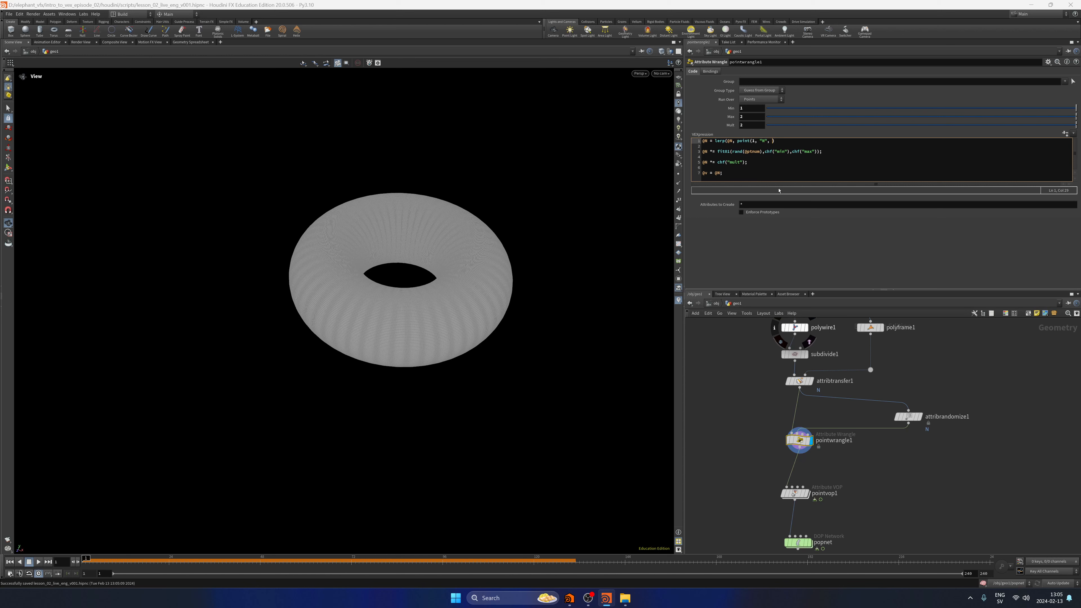
pyautogui.write('@ptnu')
pyautogui.write('("b')
pyautogui.write('ias')
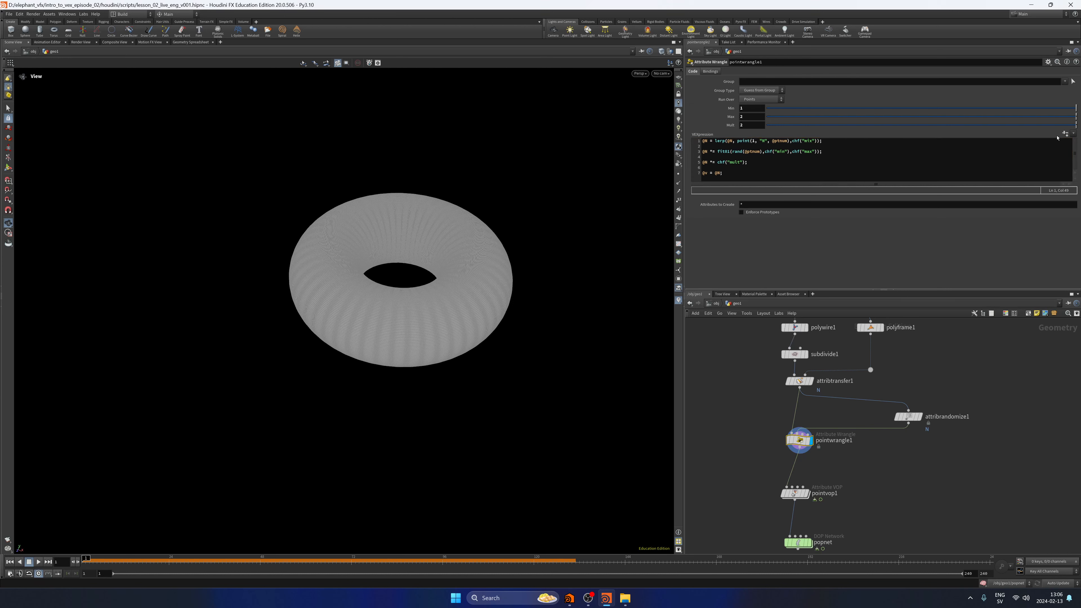
# Create the mix parameter from pointwrangle1's code and compare the node's point normals with those of attribtransfer1.
pyautogui.click(1065, 133)
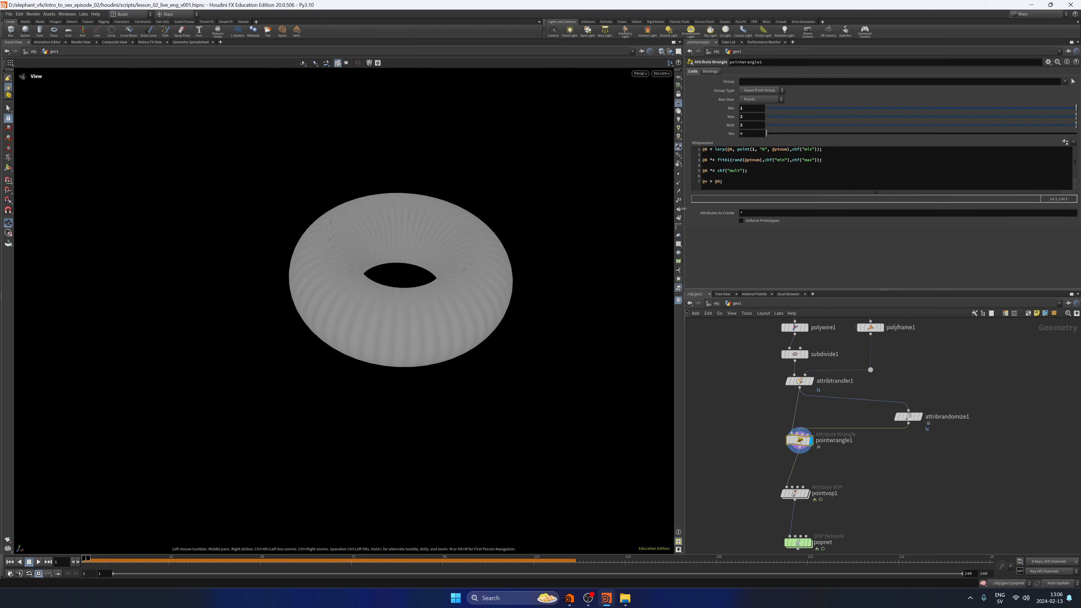
pyautogui.click(679, 183)
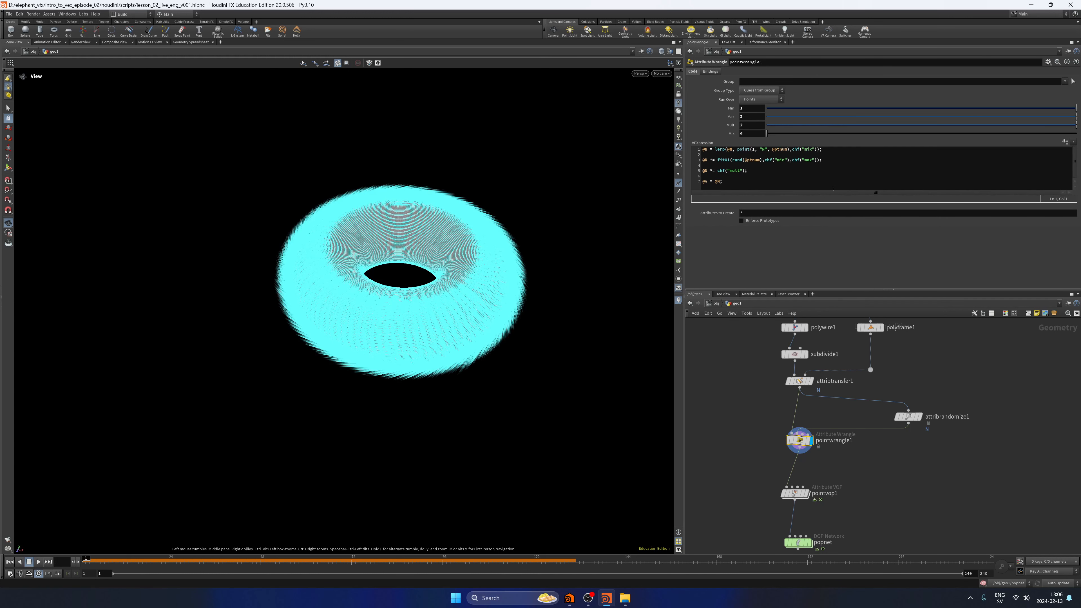
pyautogui.click(747, 134)
pyautogui.click(777, 413)
pyautogui.click(809, 380)
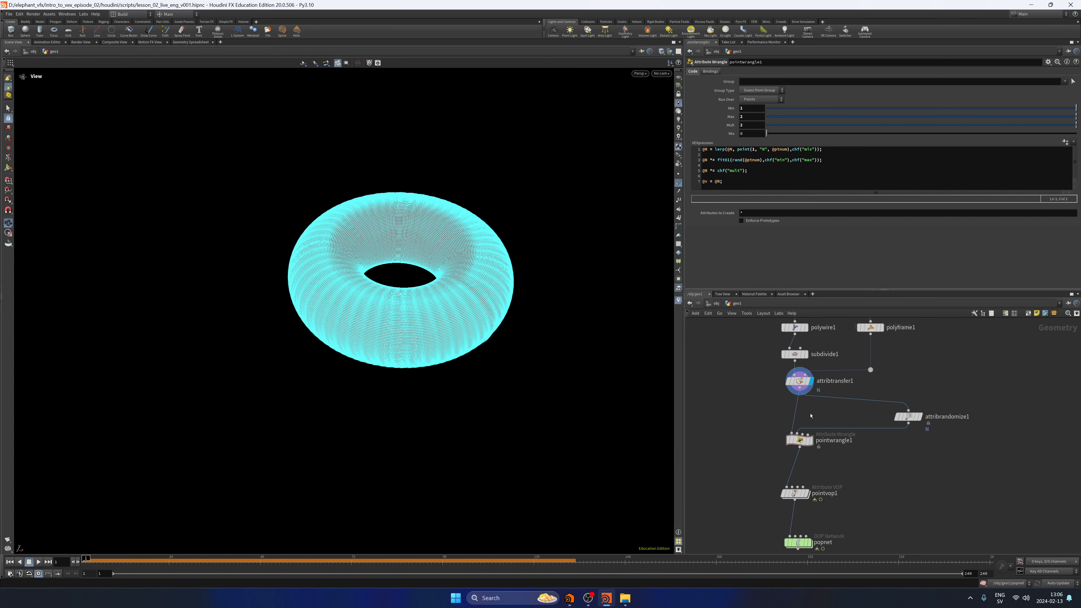
# Raise pointwrangle1's mix to 1 and compare its displayed normals with those of attribrandomize1.
pyautogui.click(810, 440)
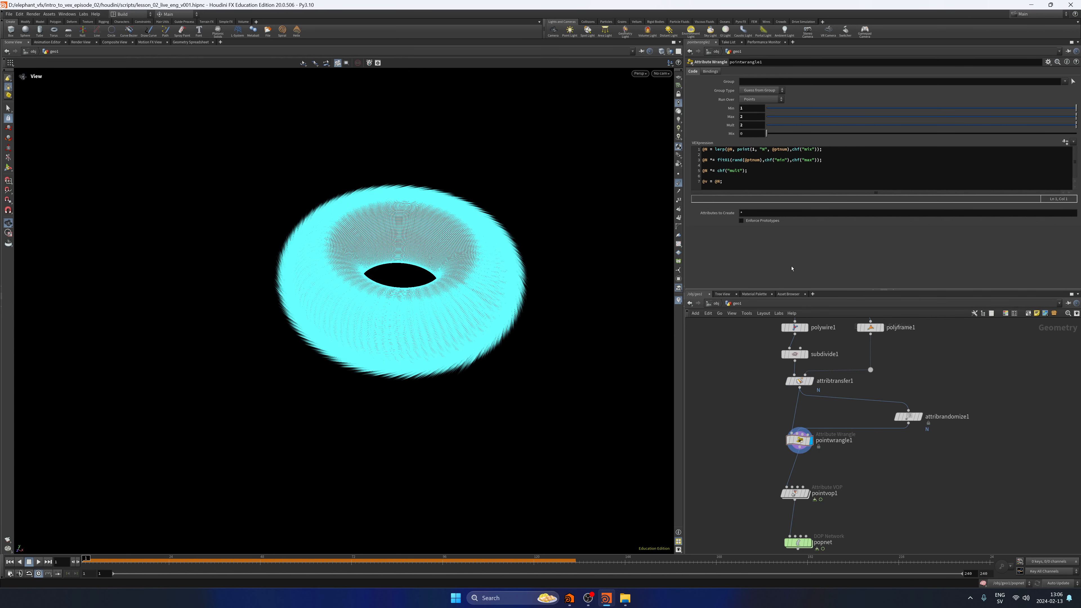
pyautogui.moveTo(761, 427); pyautogui.dragTo(845, 464)
pyautogui.moveTo(769, 136); pyautogui.dragTo(1077, 139)
pyautogui.click(740, 385)
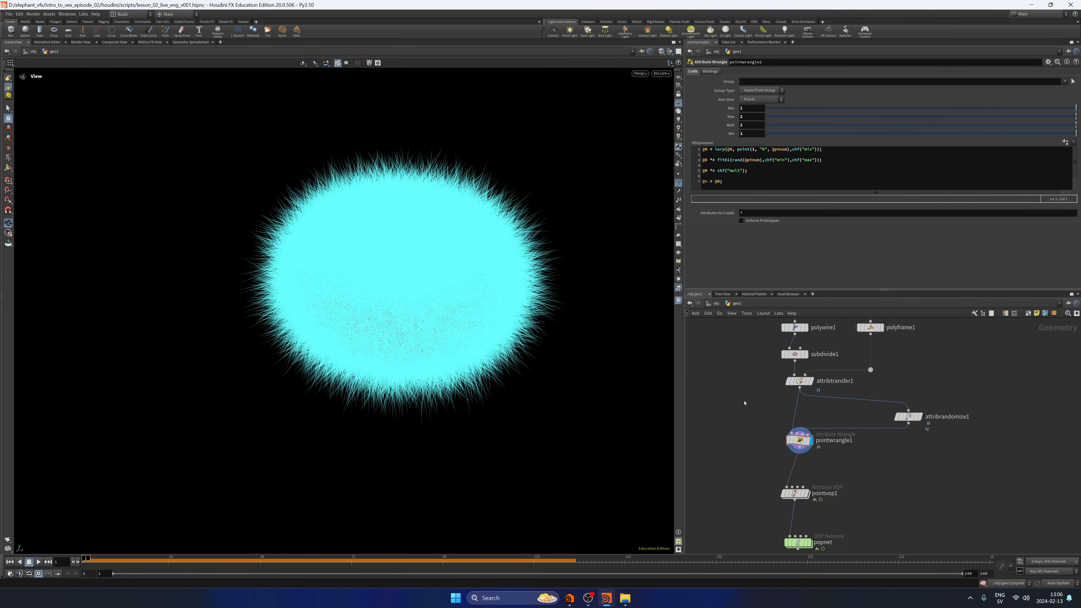
pyautogui.click(918, 416)
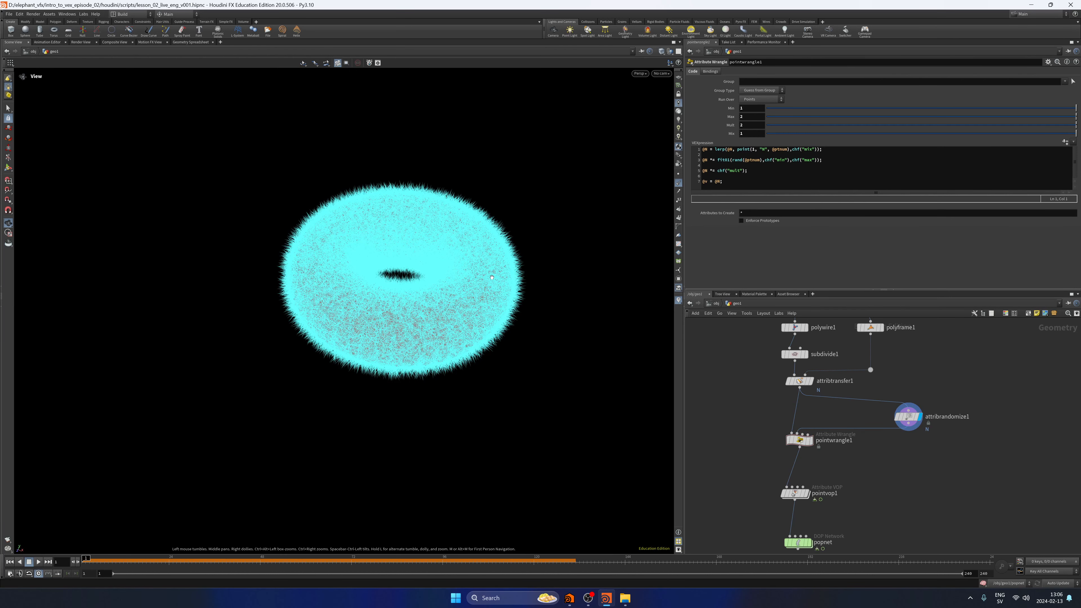
pyautogui.click(812, 441)
pyautogui.moveTo(768, 464); pyautogui.dragTo(827, 425)
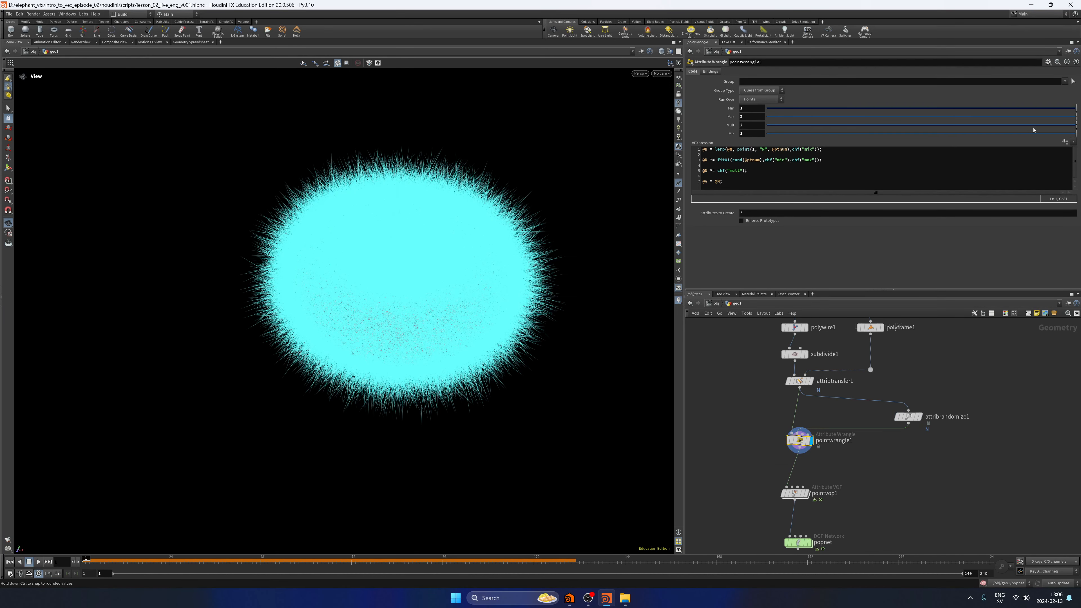
# Set pointwrangle1's mix parameter to 0.1.
pyautogui.moveTo(1074, 134); pyautogui.dragTo(835, 154)
pyautogui.moveTo(745, 134); pyautogui.dragTo(789, 143)
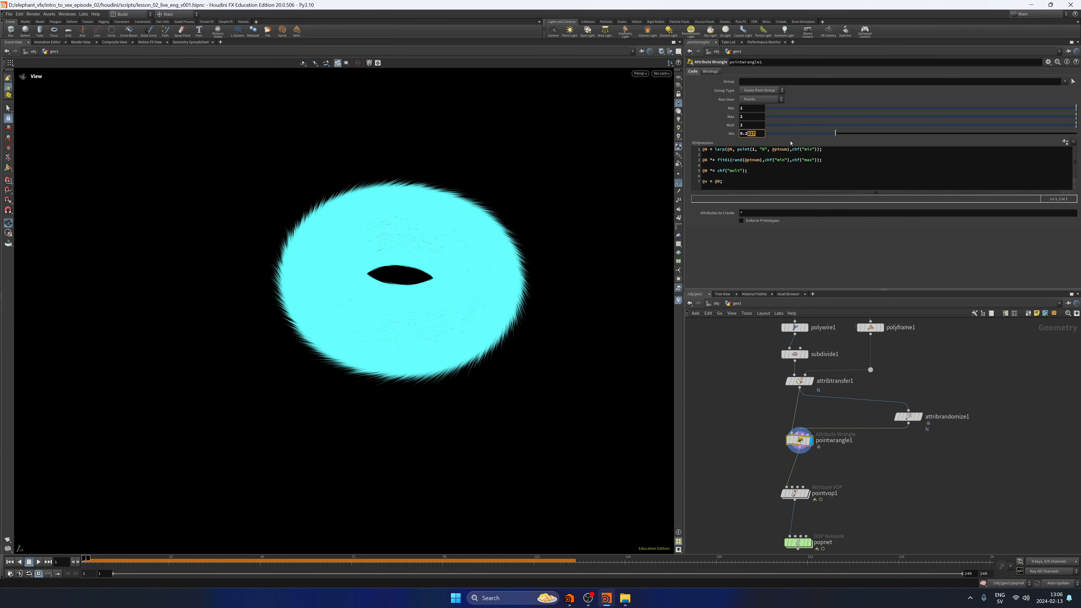
pyautogui.press('BackSpace')
pyautogui.write('1')
pyautogui.press('Return')
# Display the popnet node, play its particle simulation and return to the first frame.
pyautogui.moveTo(819, 549); pyautogui.dragTo(833, 475, button='middle')
pyautogui.click(823, 470)
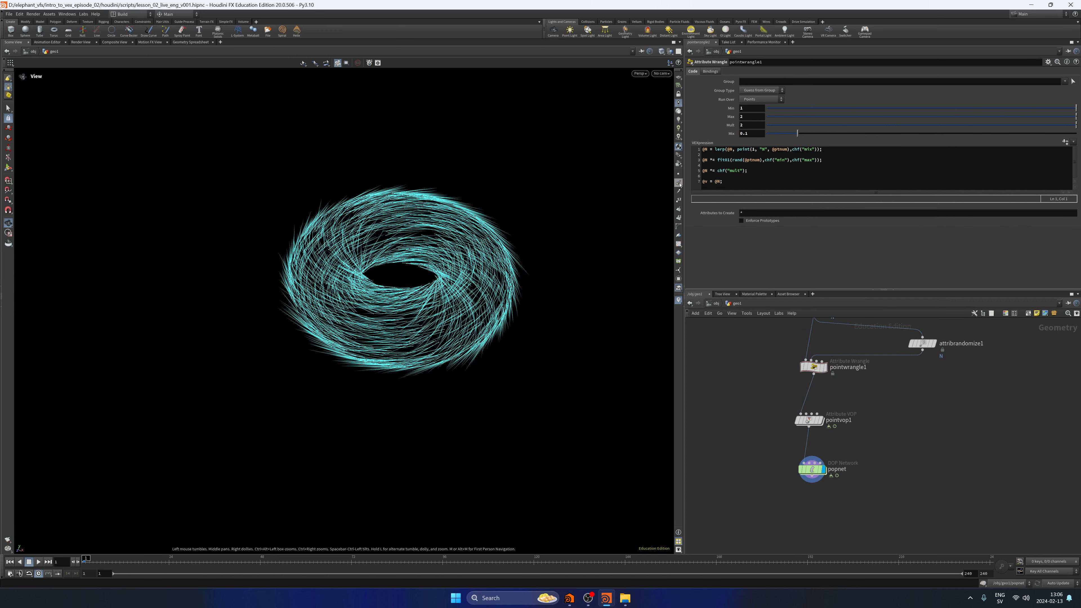
pyautogui.click(38, 561)
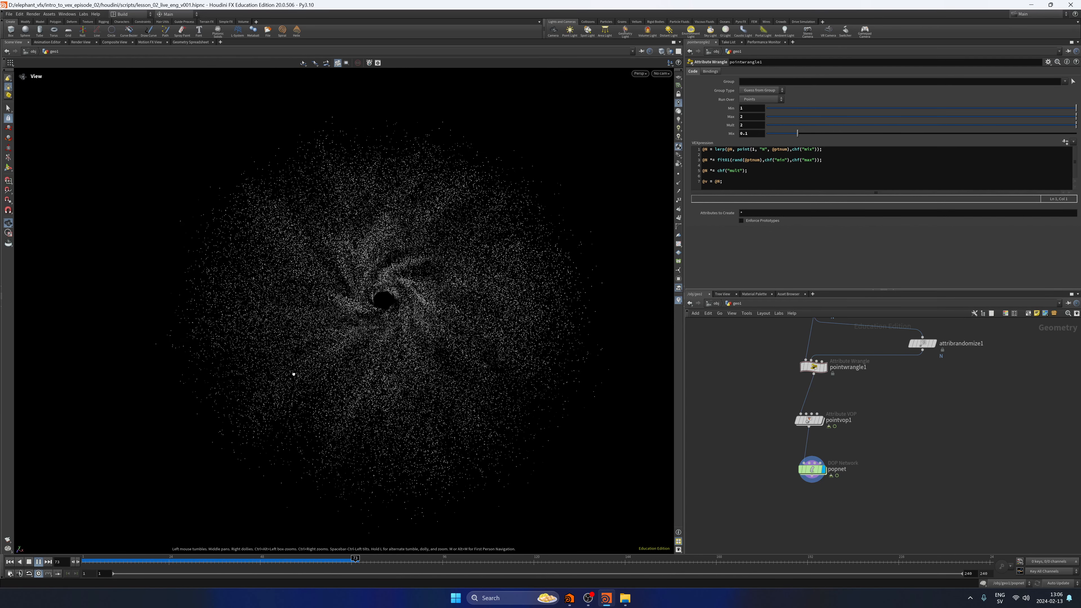
pyautogui.hotkey('ctrl', 'Up')
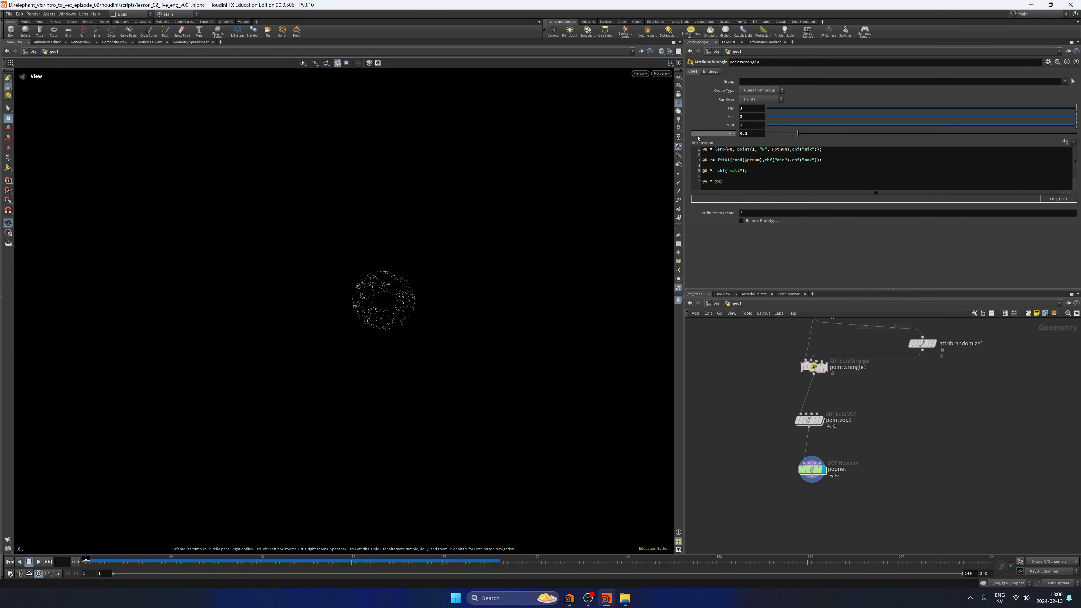
# Set pointwrangle1's mix parameter to 0.07 and replay the particle simulation.
pyautogui.click(760, 134)
pyautogui.press('BackSpace')
pyautogui.write('07')
pyautogui.press('Return')
pyautogui.click(37, 563)
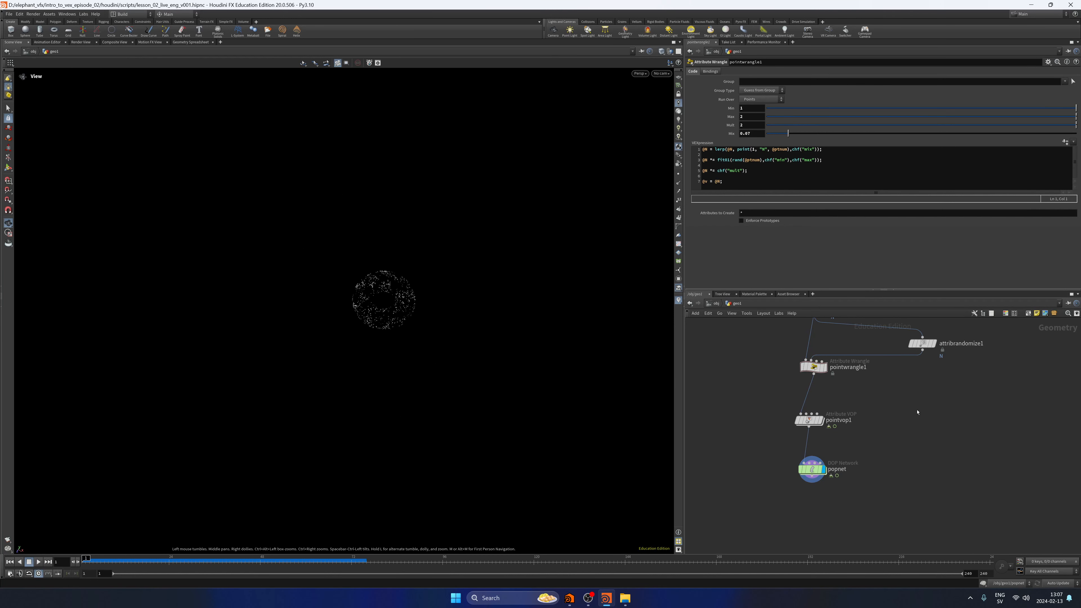
# Save the scene file and enter the popnet node's network.
pyautogui.hotkey('ctrl', 's')
pyautogui.moveTo(819, 487); pyautogui.dragTo(821, 362)
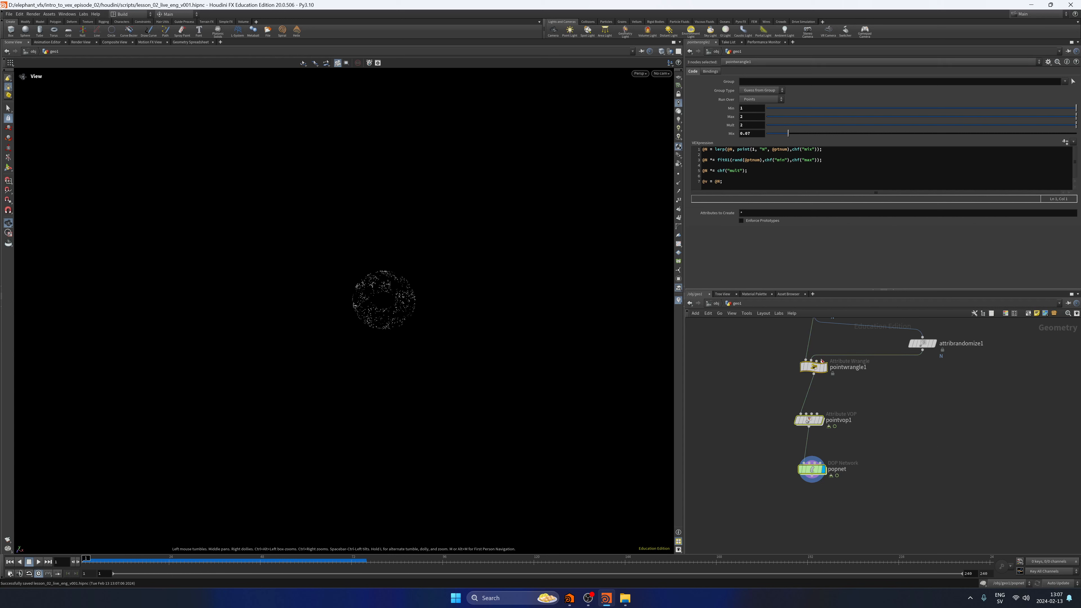
pyautogui.doubleClick(811, 469)
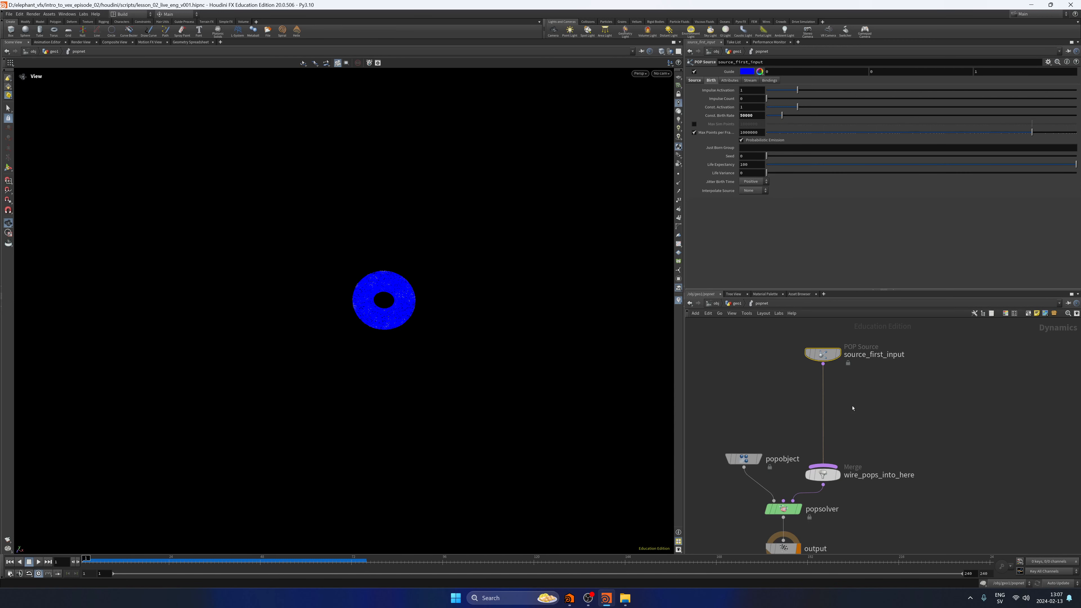
# Insert a POP Wrangle node on the wire between source_first_input and wire_pops_into_here.
pyautogui.press('Tab')
pyautogui.write('popn')
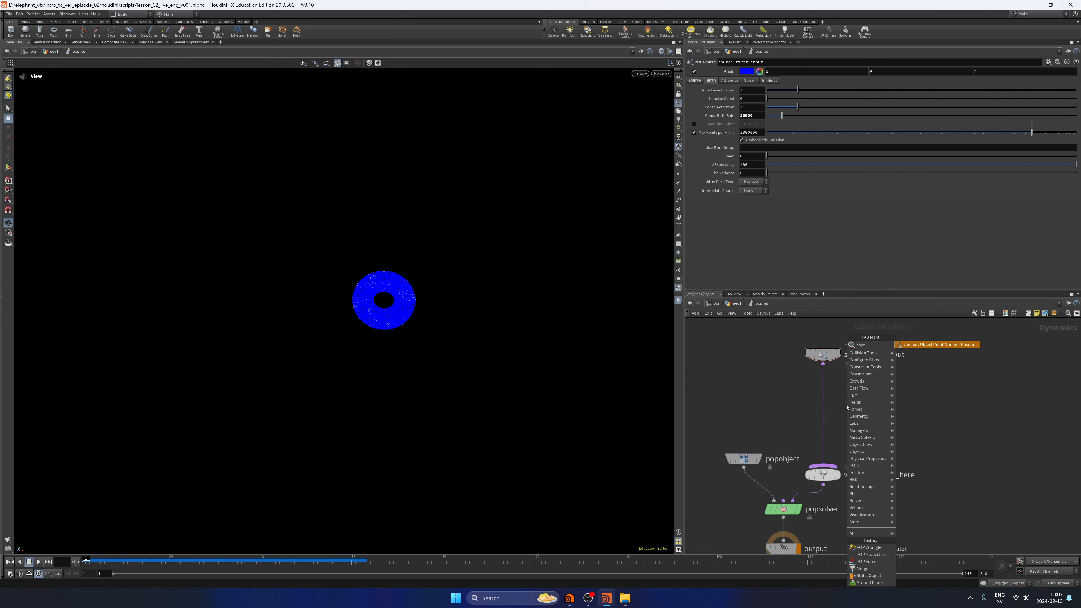
pyautogui.press('BackSpace')
pyautogui.write('wra')
pyautogui.press('Return')
pyautogui.click(834, 406)
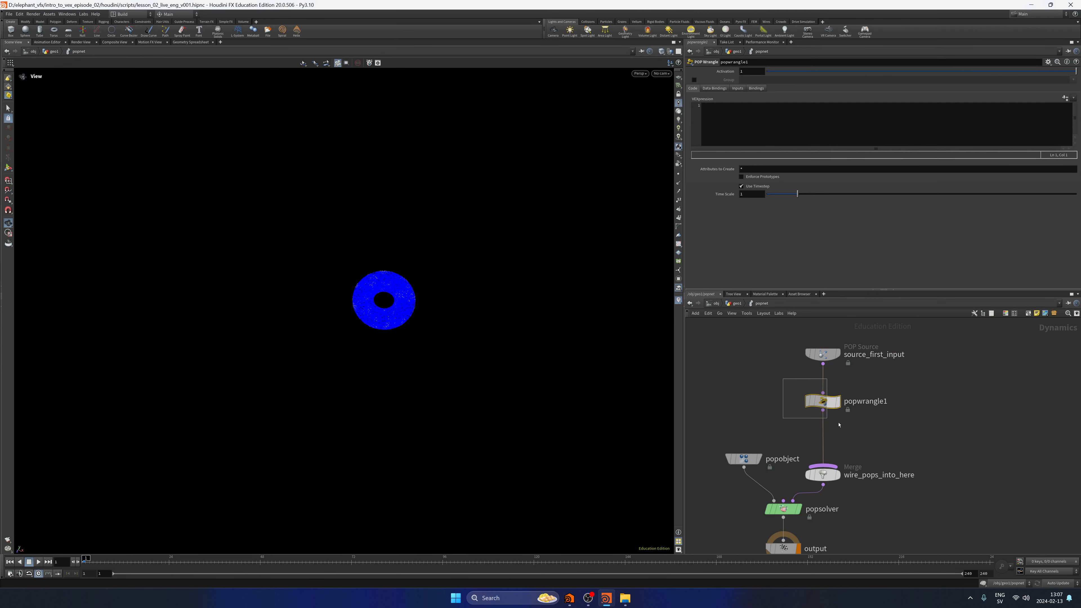
pyautogui.click(827, 139)
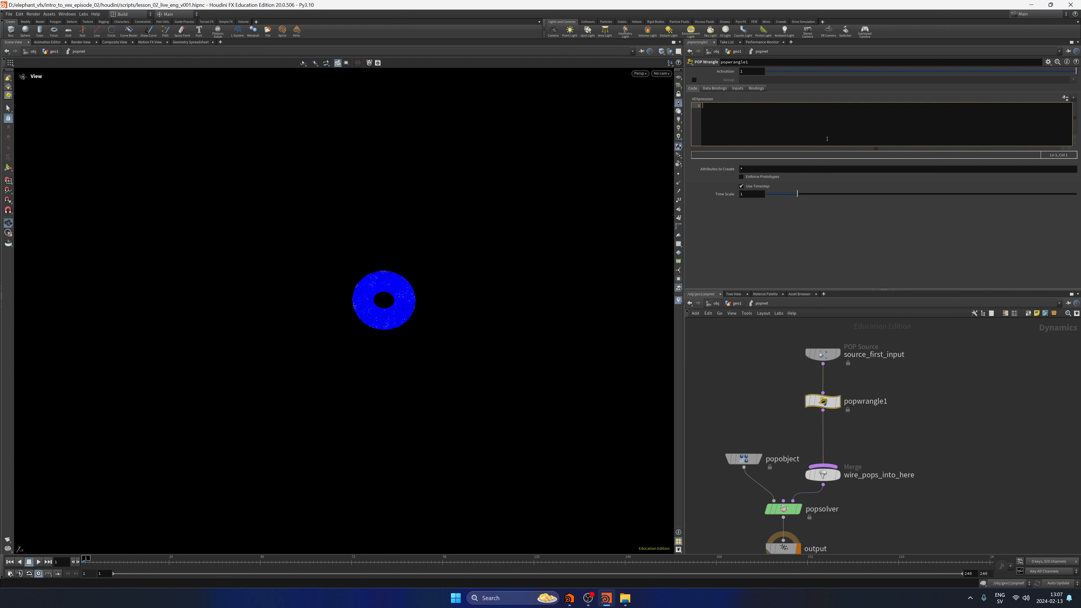
pyautogui.write('@life = fit01')
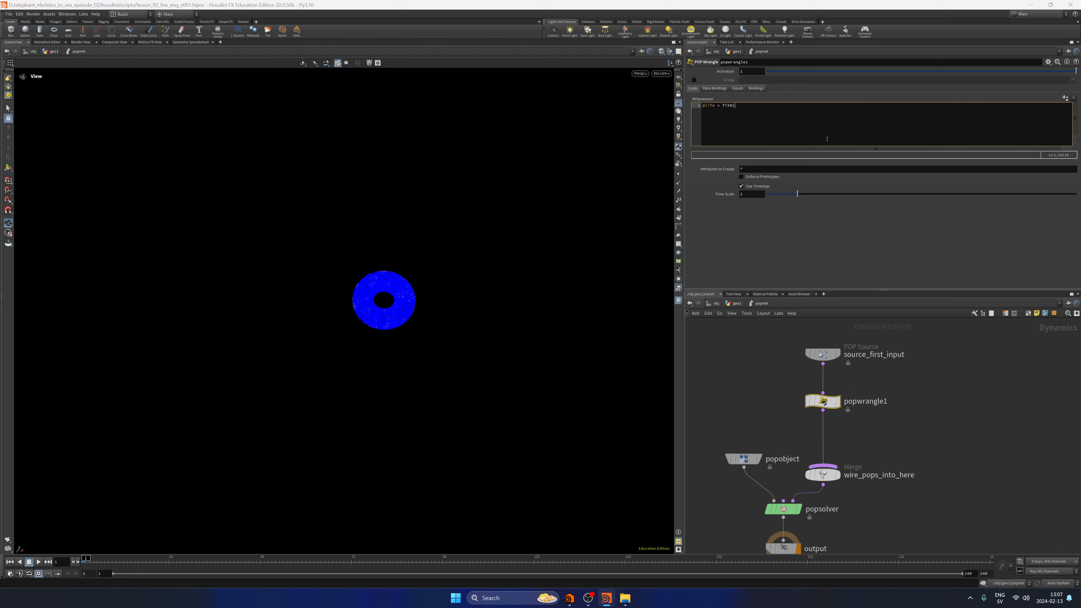
pyautogui.write('(')
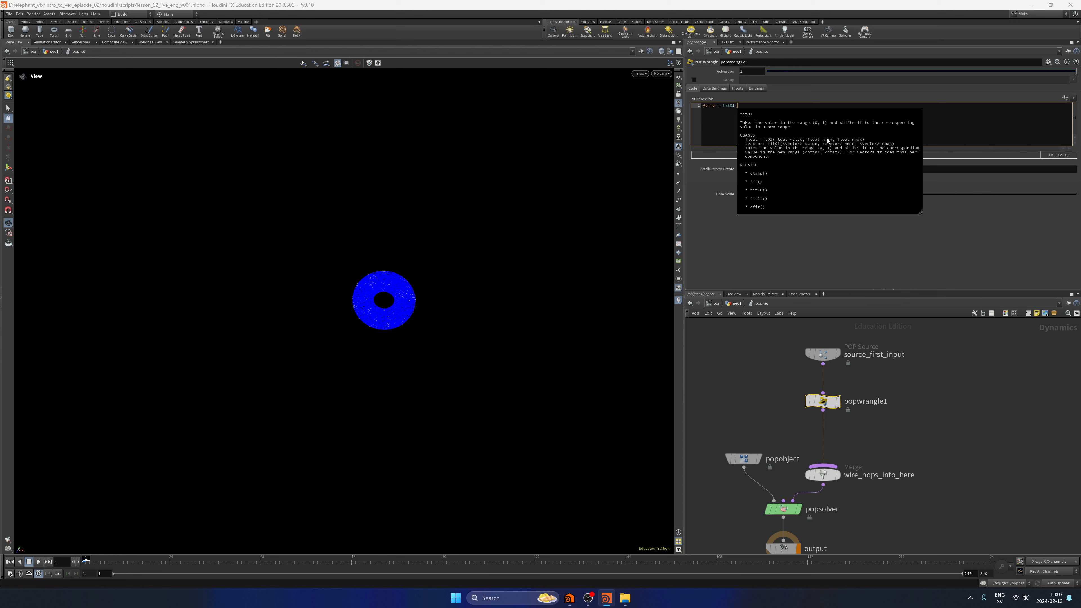
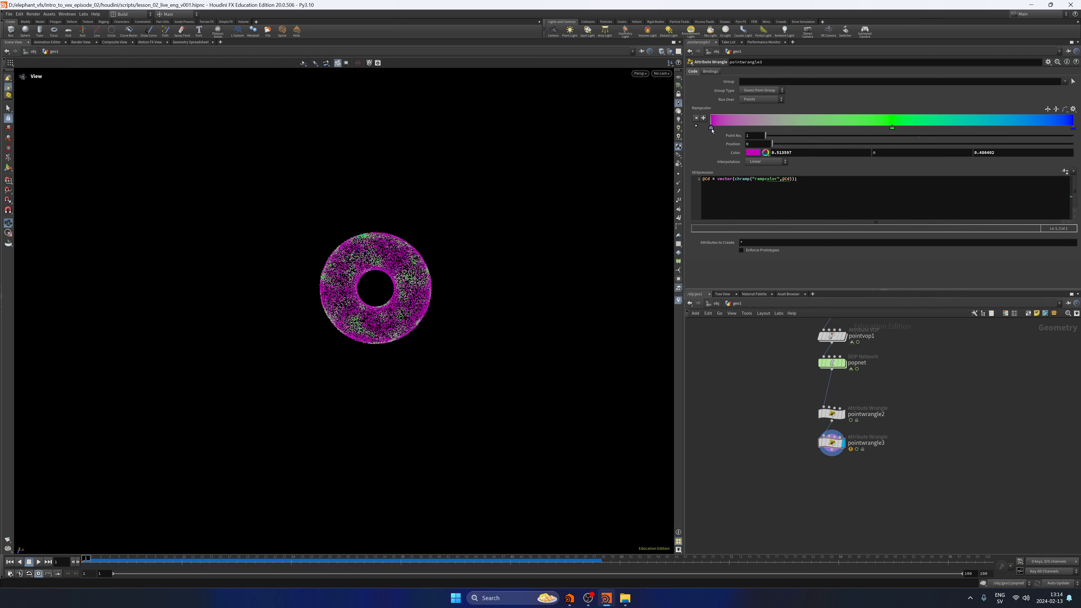
# Undo the last colour changes to the first point of the colour ramp in pointwrangle3.
pyautogui.hotkey('ctrl', 'z')
pyautogui.hotkey('ctrl', 'z')
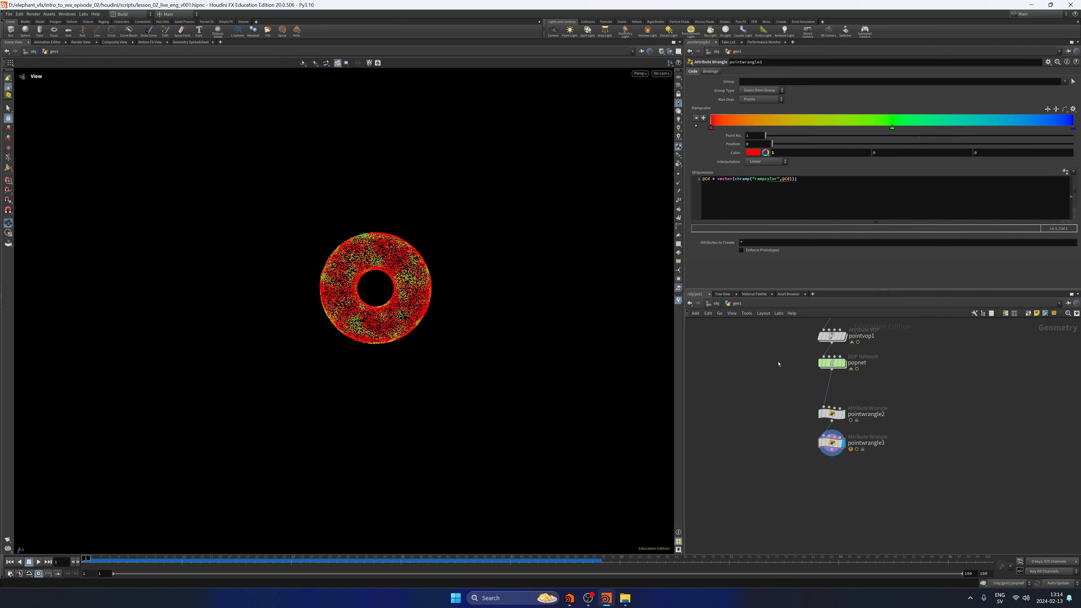
pyautogui.moveTo(408, 264); pyautogui.dragTo(407, 288)
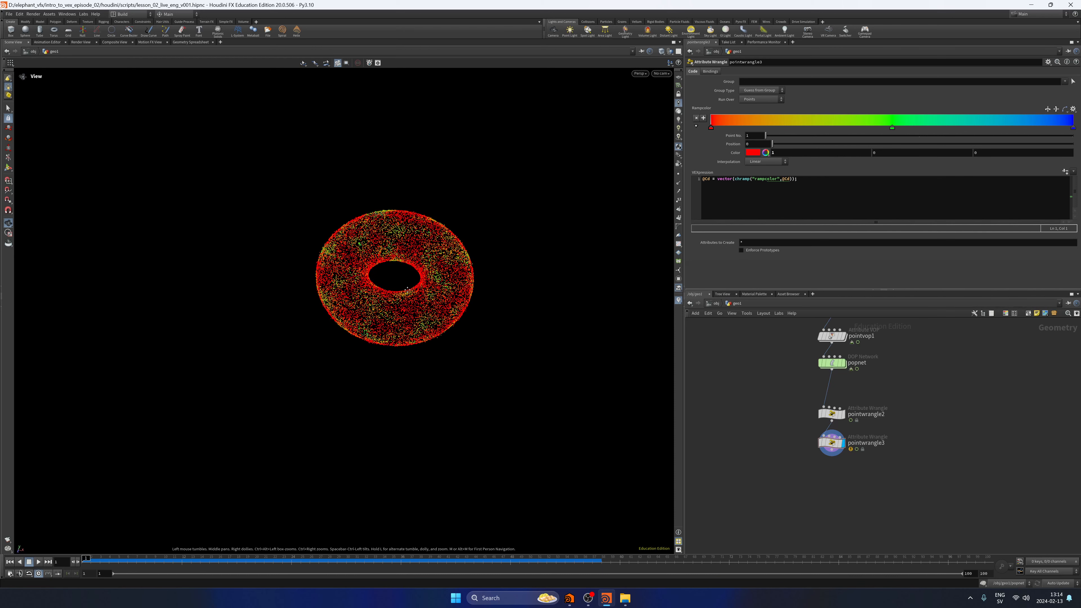
pyautogui.moveTo(407, 290); pyautogui.dragTo(400, 282, button='middle')
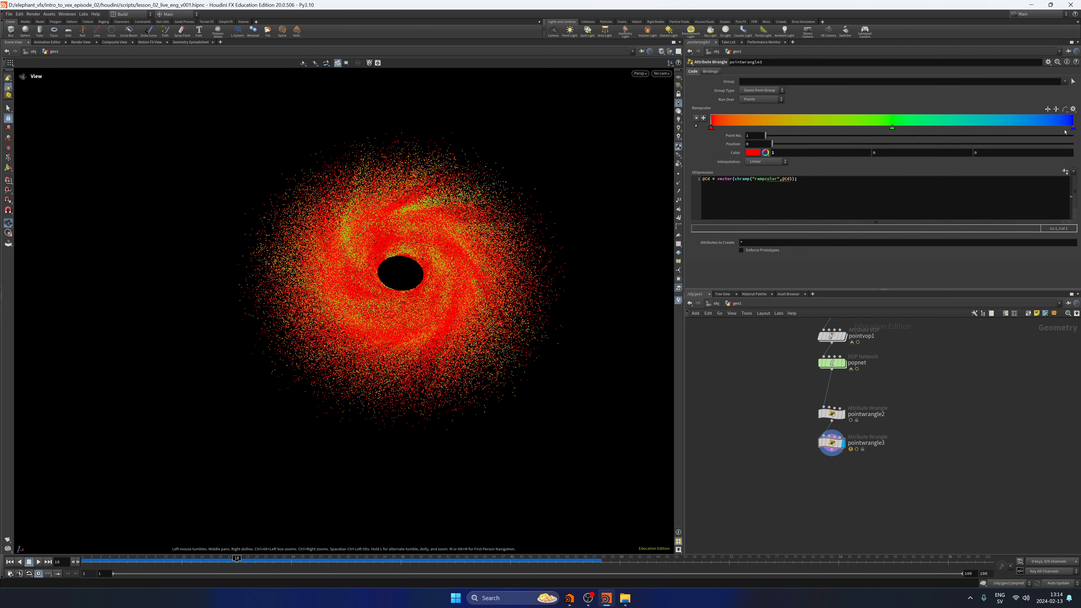
# Move the ramp's green point to position about 0.141 and its blue point to about 0.395.
pyautogui.moveTo(1065, 132); pyautogui.dragTo(896, 131)
pyautogui.moveTo(892, 129); pyautogui.dragTo(755, 133)
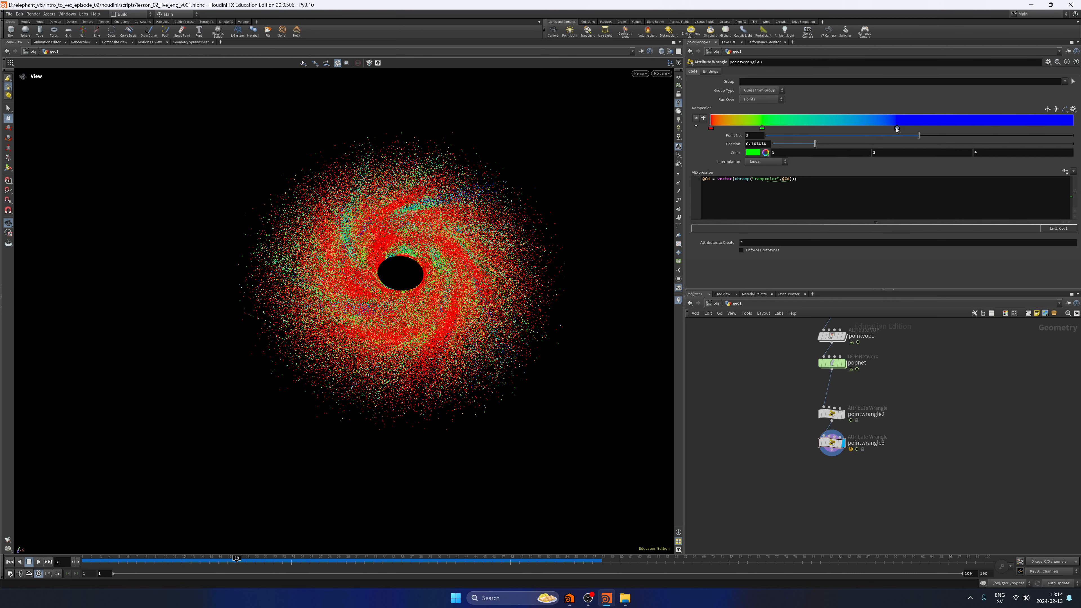
pyautogui.moveTo(896, 129); pyautogui.dragTo(853, 132)
# Play the particle simulation from the first frame to check the ramp colours, stop it and return to the first frame.
pyautogui.click(11, 561)
pyautogui.click(40, 562)
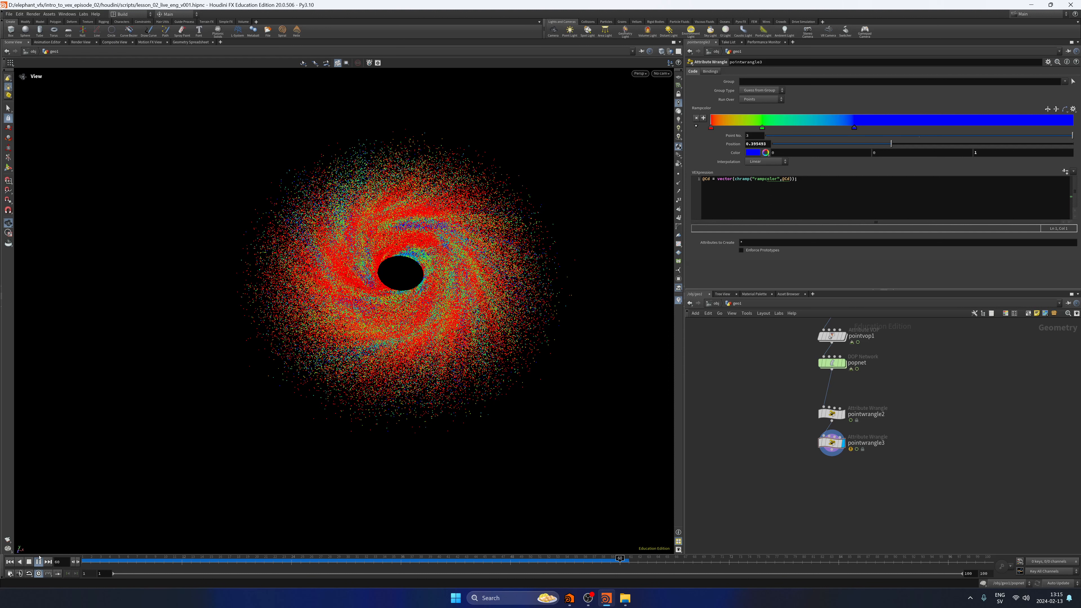
pyautogui.click(39, 561)
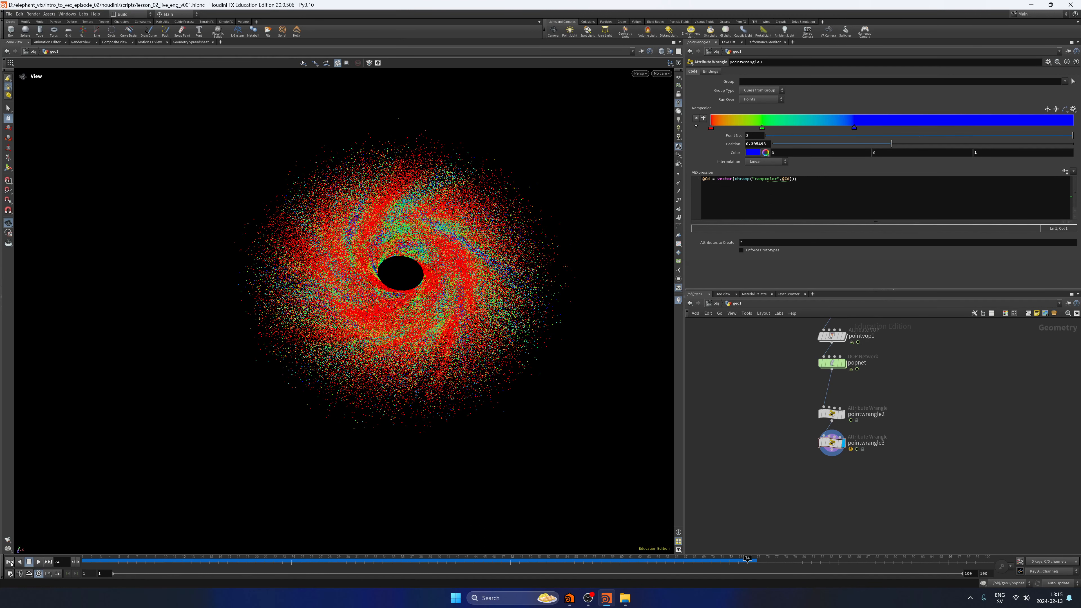
pyautogui.click(11, 561)
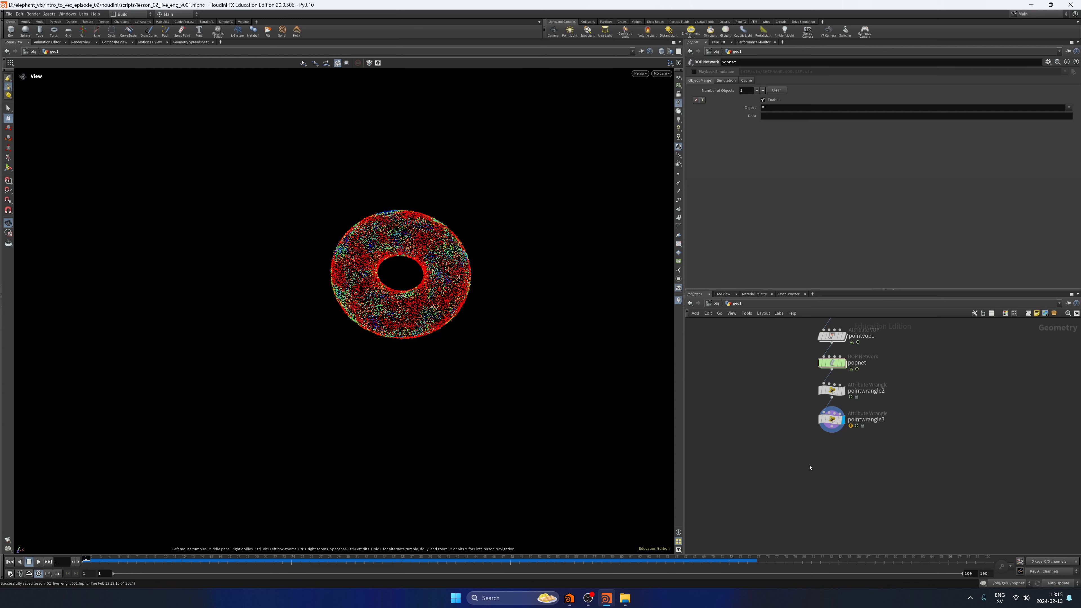
# Examine the node info of pointwrangle3 and its VEX expression for the cause of the warning, and close the info.
pyautogui.click(812, 419)
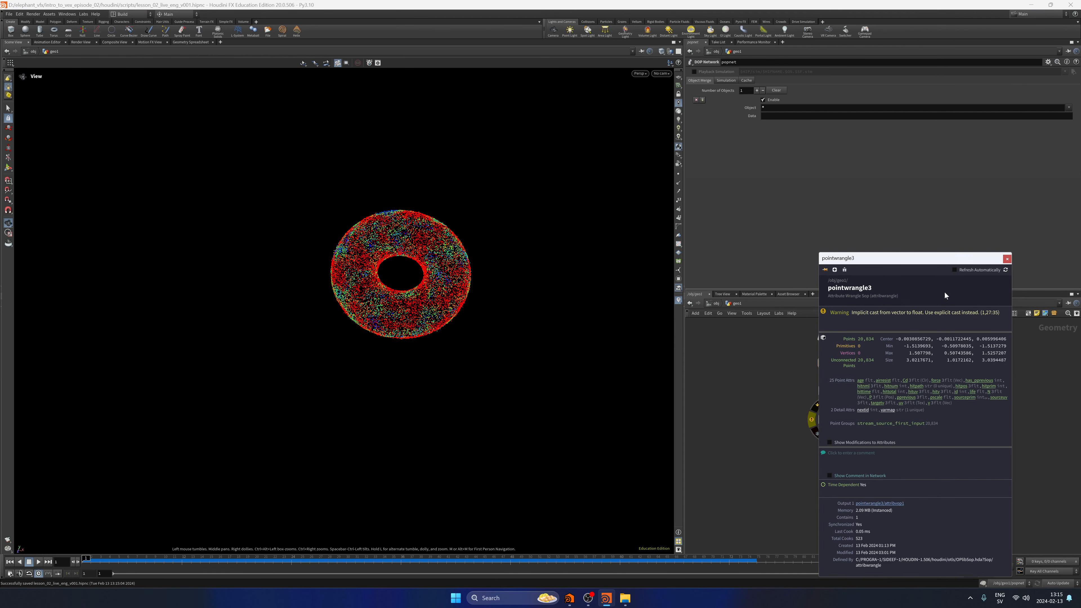
pyautogui.click(866, 420)
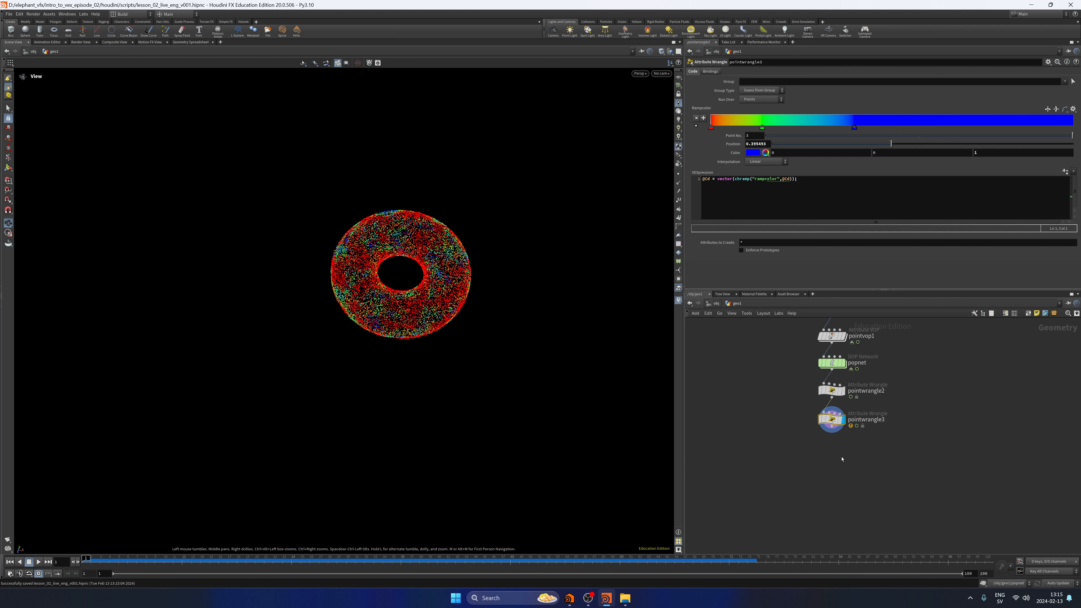
pyautogui.click(731, 199)
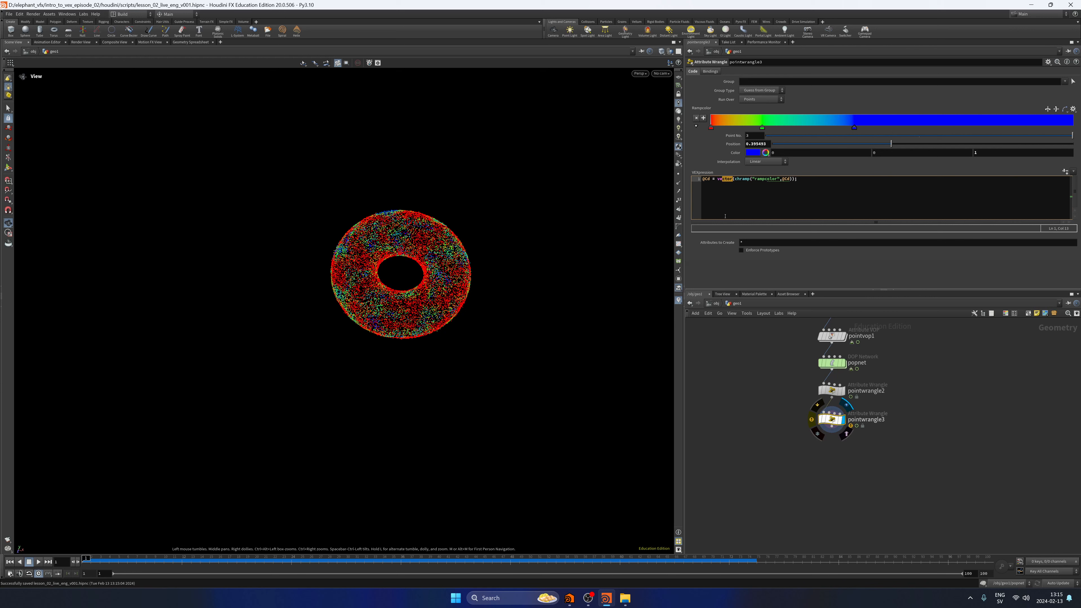
pyautogui.click(745, 197)
pyautogui.click(826, 427)
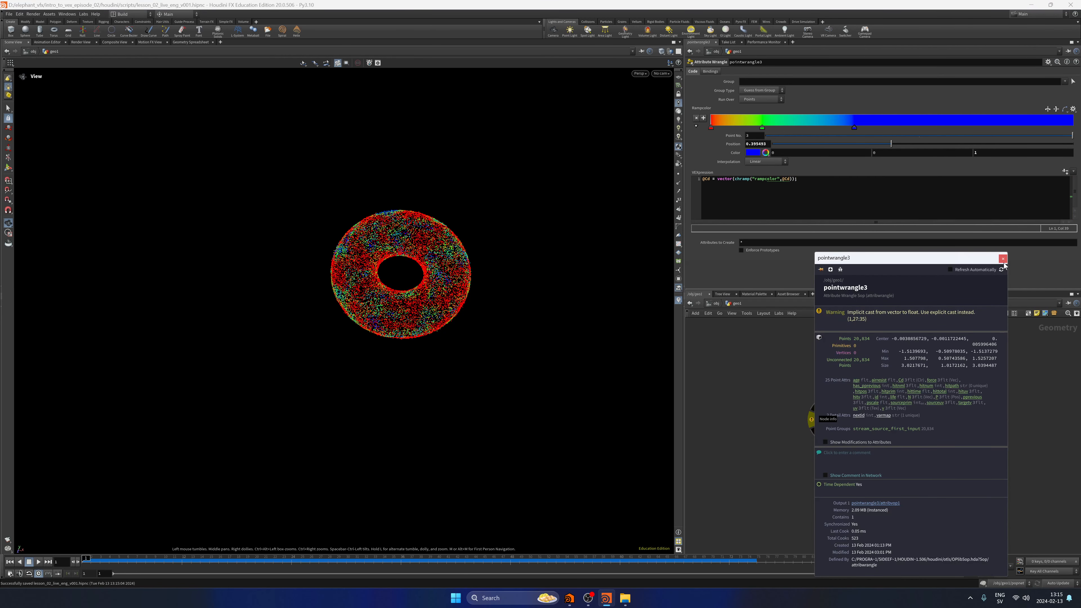
pyautogui.click(1003, 258)
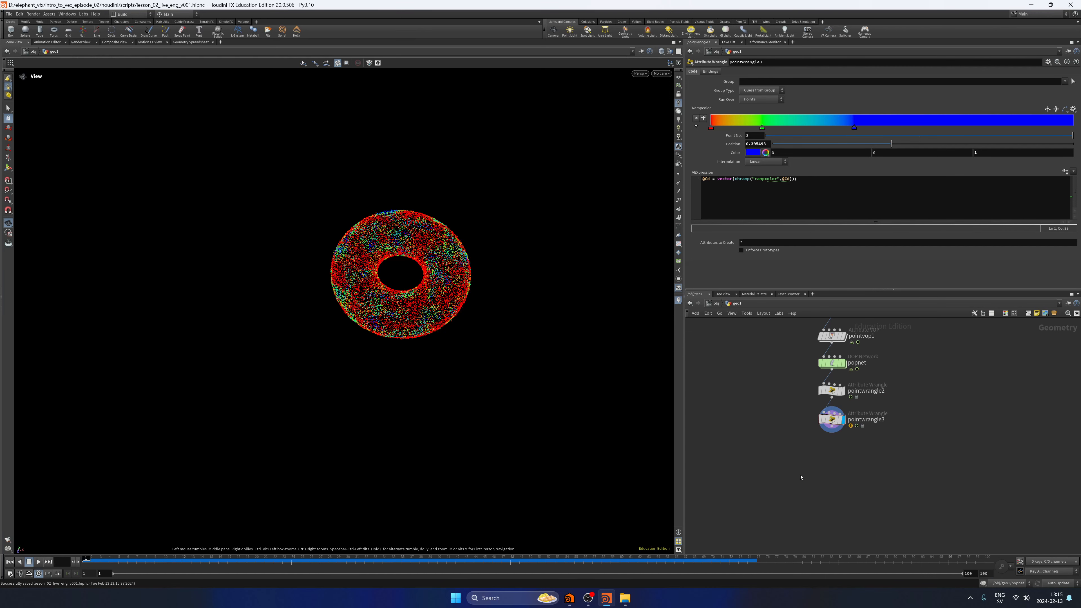
# Add a Copy to Points node with Pack and Instance enabled, using the pointwrangle3 output as its target points.
pyautogui.press('Tab')
pyautogui.write('c')
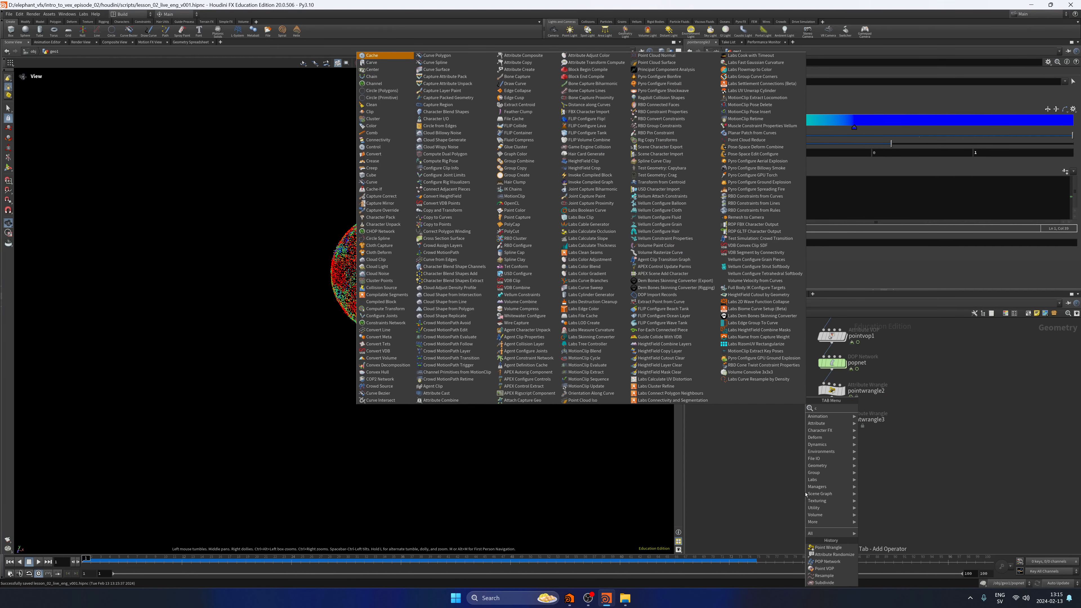
pyautogui.write('opytop')
pyautogui.press('Return')
pyautogui.press('Return')
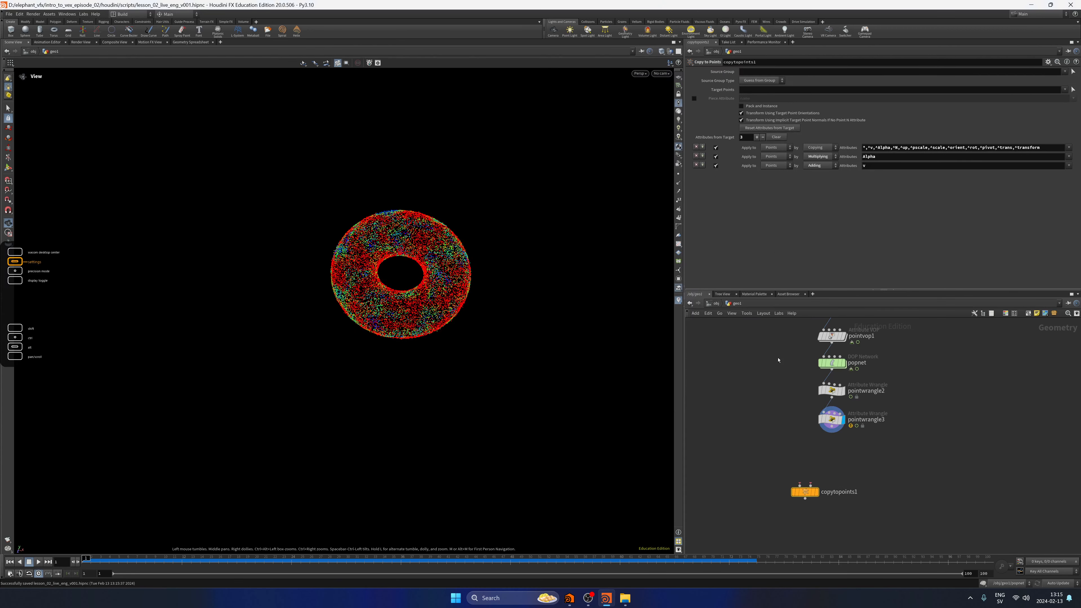
pyautogui.click(759, 108)
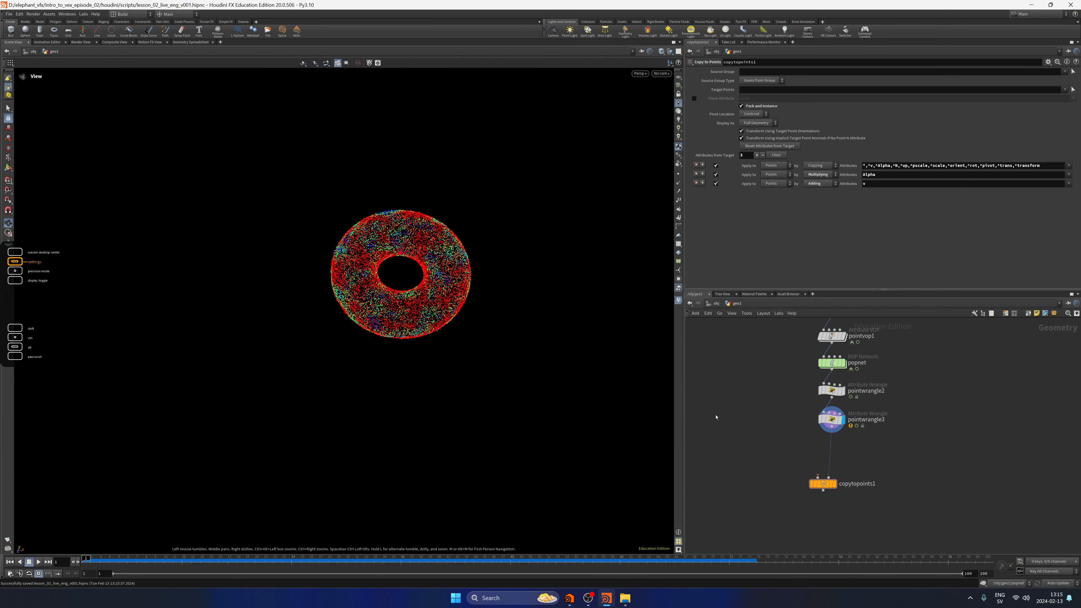
# Add a Box node, connect it as the source geometry of copytopoints1, and display the copy result.
pyautogui.press('Tab')
pyautogui.write('box')
pyautogui.press('Return')
pyautogui.press('Return')
pyautogui.press('r')
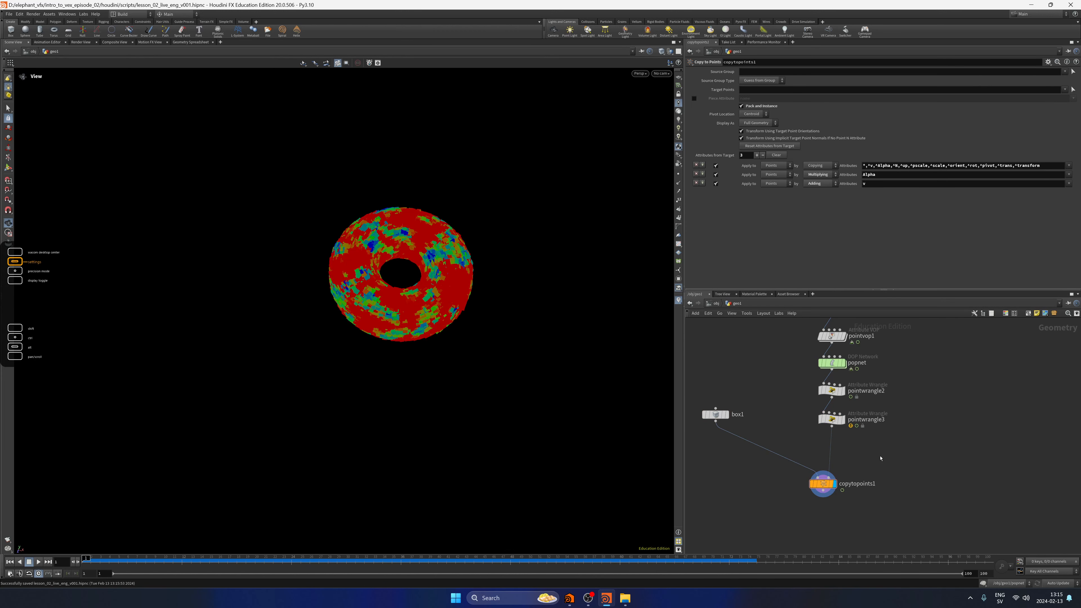
# Play the simulation with the copied boxes, jump to the last frame and examine the boxes' orientation up close.
pyautogui.click(38, 562)
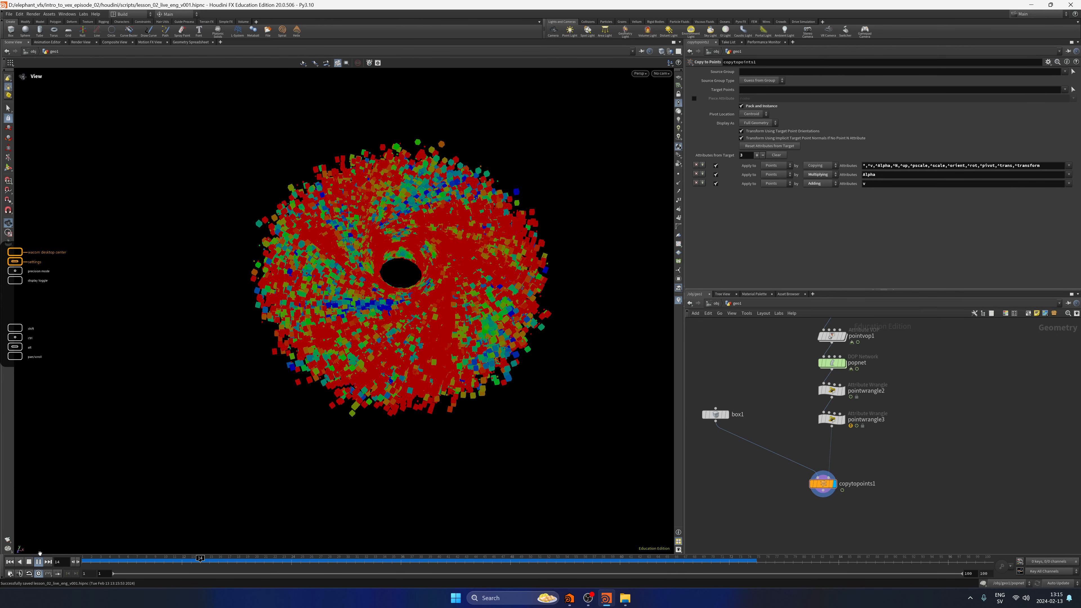
pyautogui.click(29, 562)
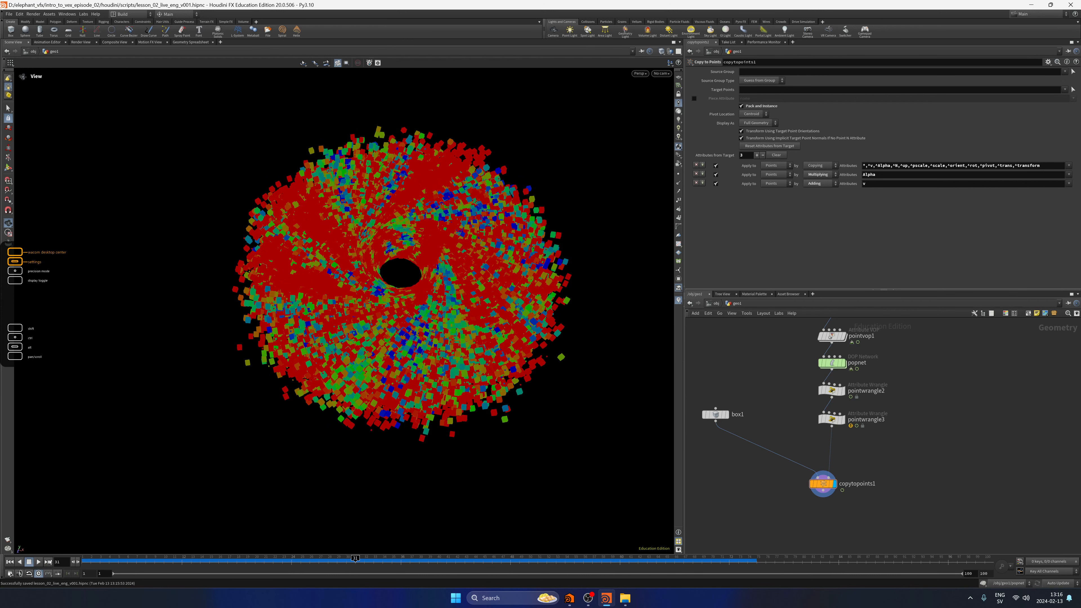
pyautogui.click(48, 561)
pyautogui.moveTo(414, 298); pyautogui.dragTo(432, 320)
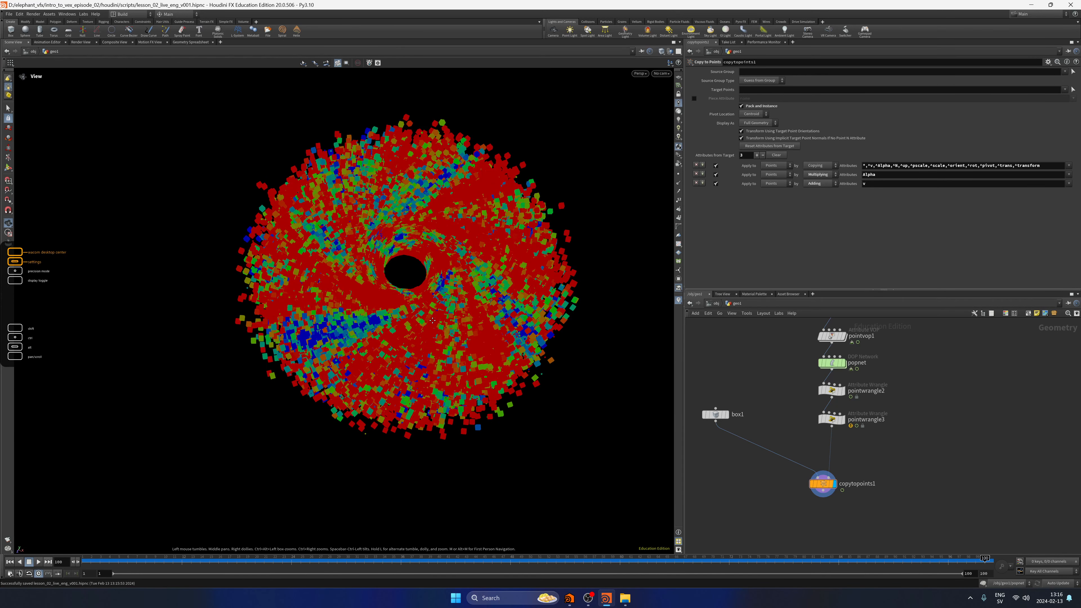
pyautogui.moveTo(433, 320); pyautogui.dragTo(486, 324, button='right')
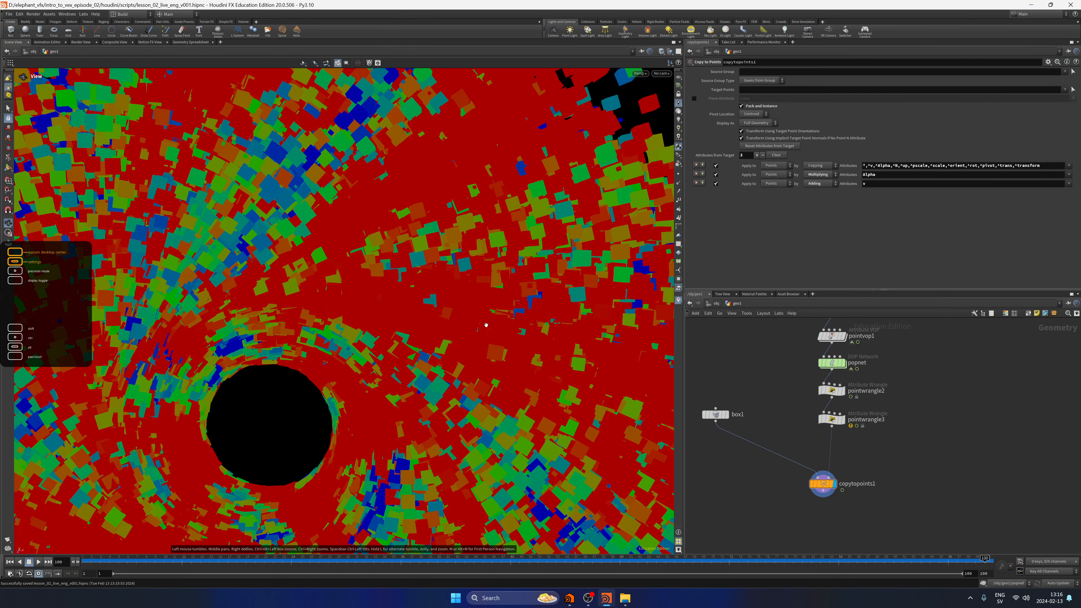
pyautogui.moveTo(486, 325)
pyautogui.mouseDown()
pyautogui.moveTo(468, 385)
pyautogui.moveTo(383, 261)
pyautogui.moveTo(473, 319)
pyautogui.mouseUp()
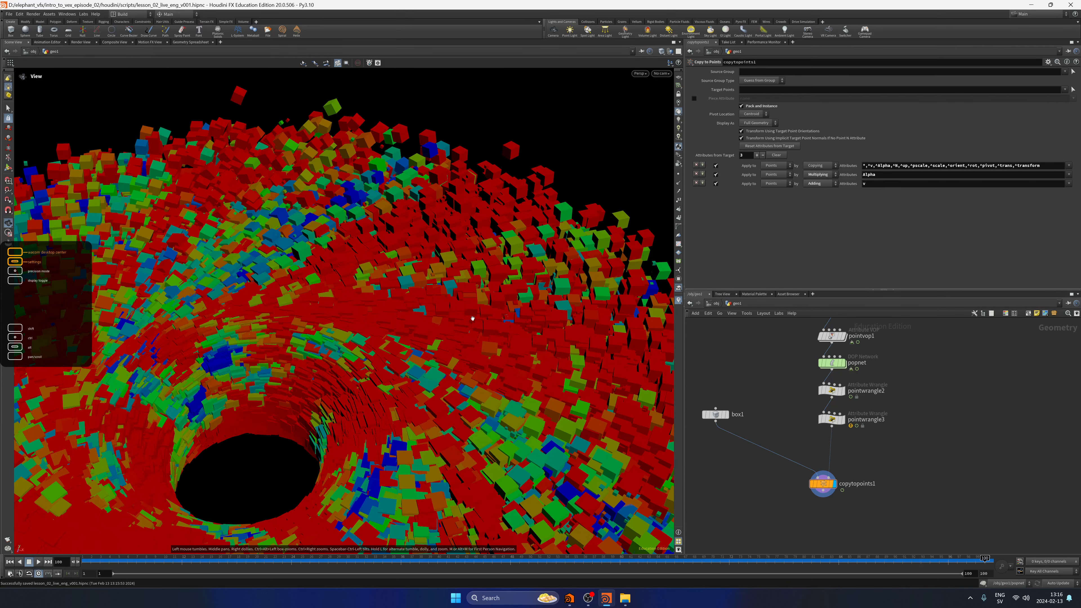
pyautogui.hotkey('space', 'g')
# Insert an Attribute Randomize node between pointwrangle3 and copytopoints1.
pyautogui.press('Tab')
pyautogui.write('a')
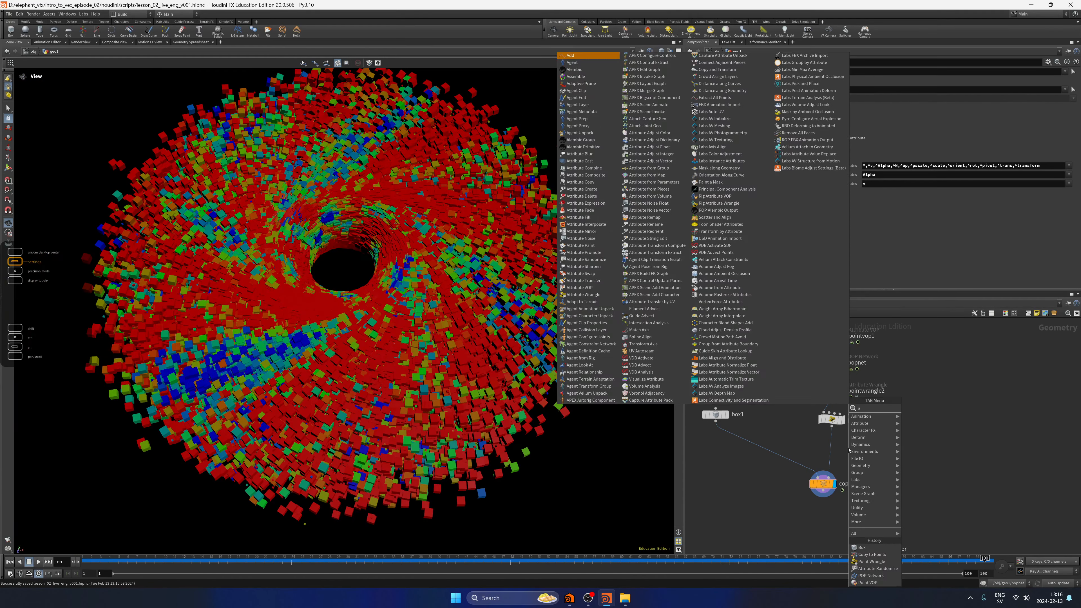
pyautogui.write('ttrand')
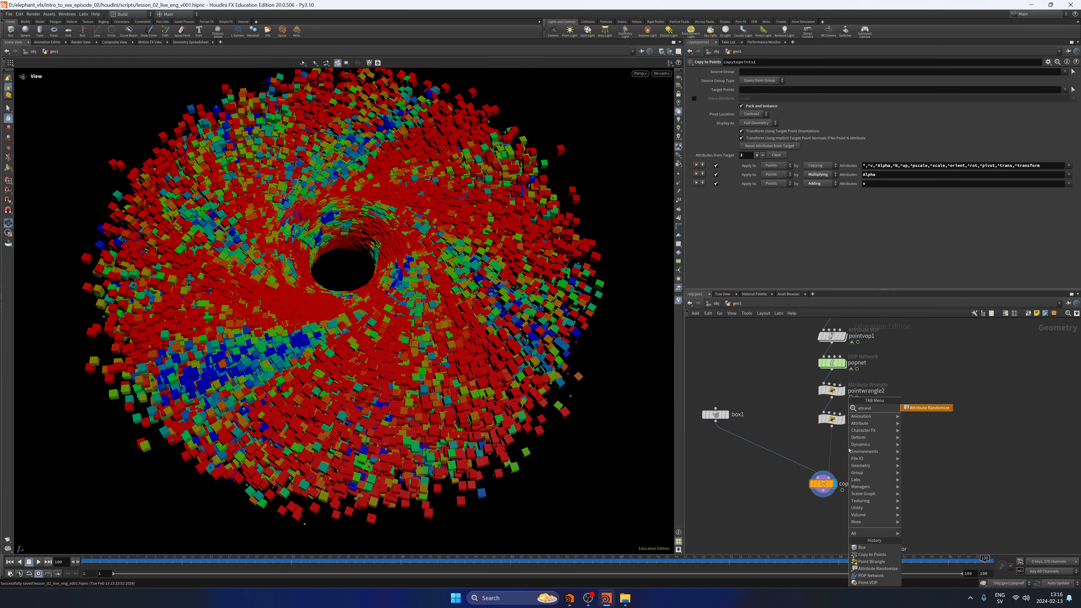
pyautogui.press('Return')
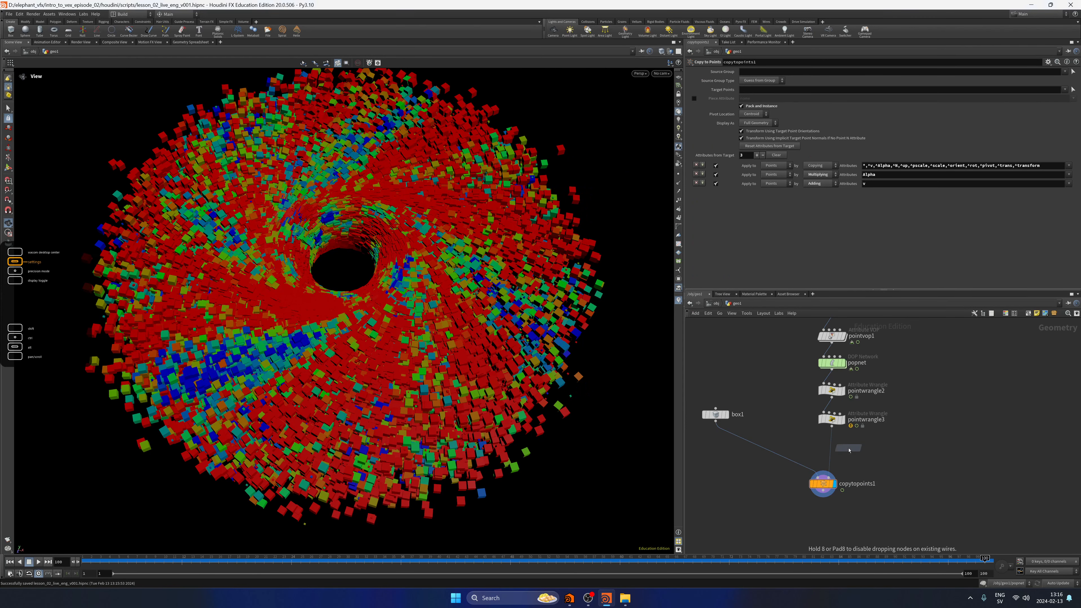
pyautogui.click(849, 450)
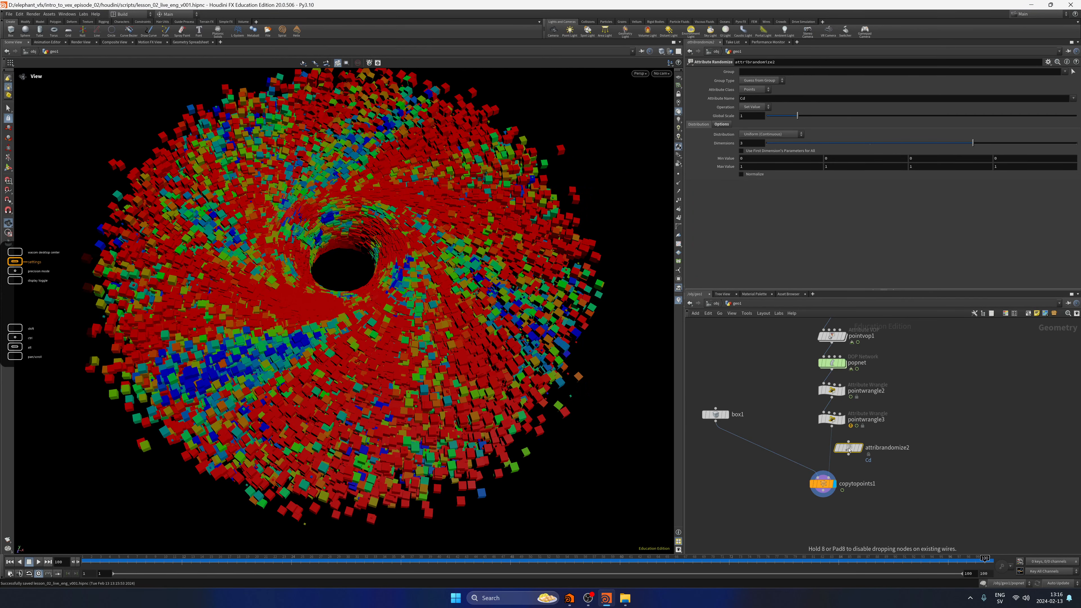
pyautogui.moveTo(849, 450); pyautogui.dragTo(833, 454)
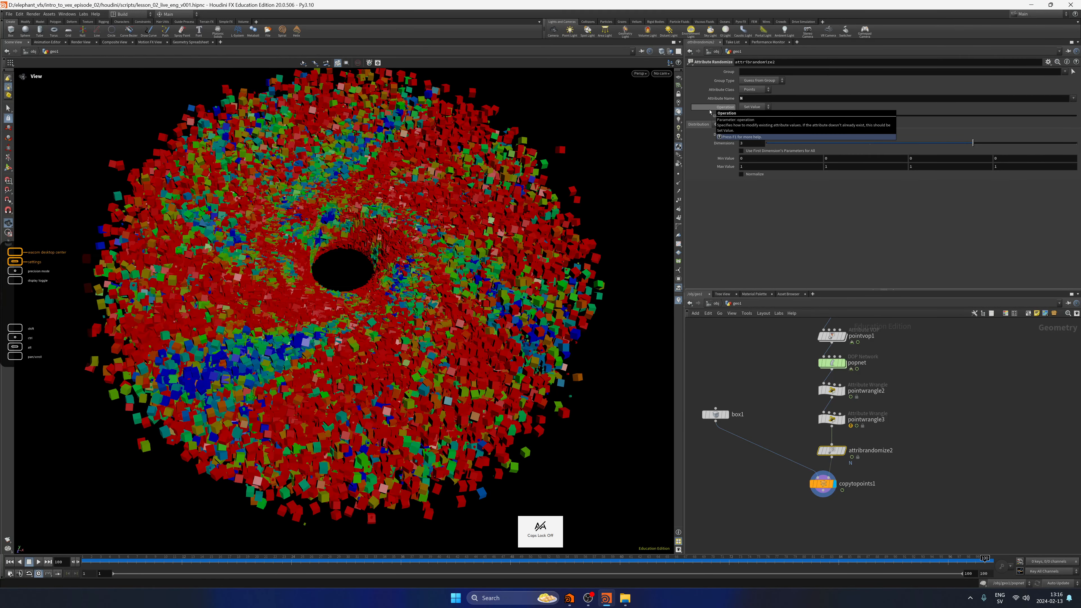
# Set attribrandomize2 to randomize attribute N with the Inside Sphere distribution, and move copytopoints1 slightly lower in the network.
pyautogui.moveTo(496, 309); pyautogui.dragTo(402, 290)
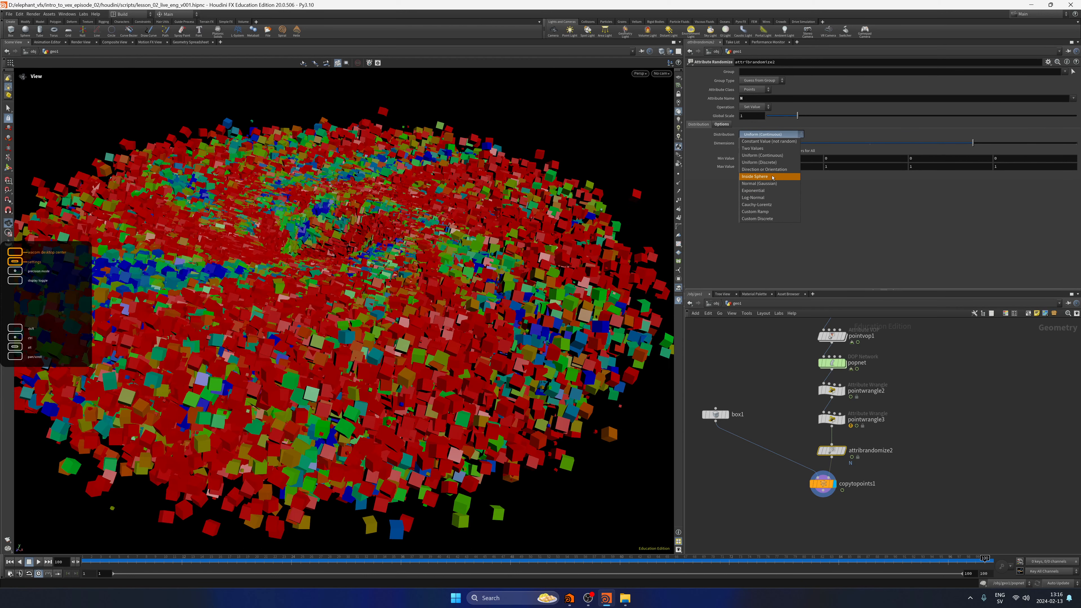
pyautogui.click(772, 177)
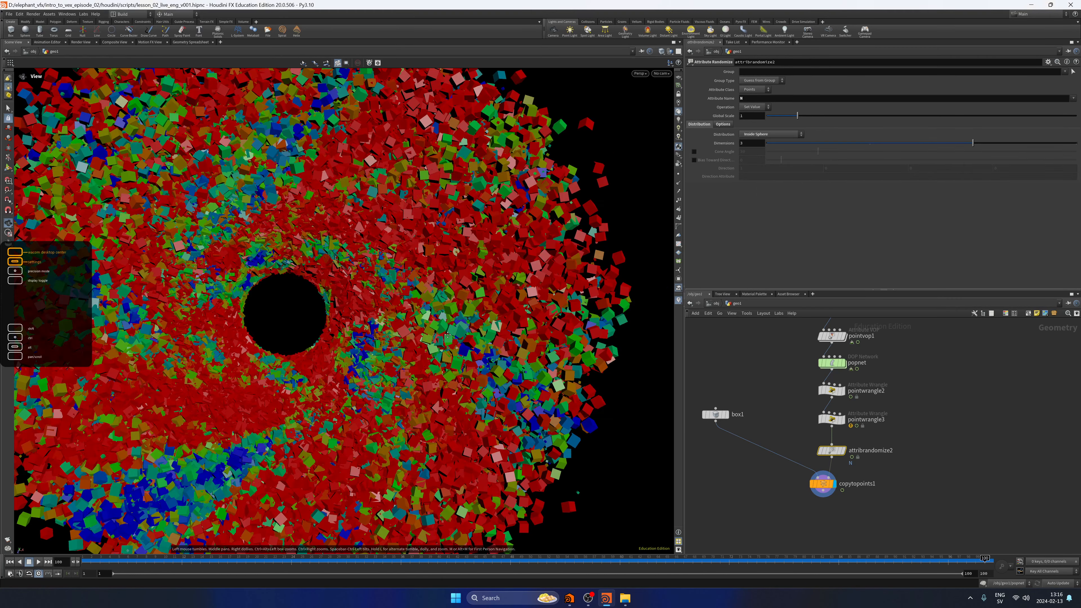
pyautogui.moveTo(447, 335); pyautogui.dragTo(531, 212)
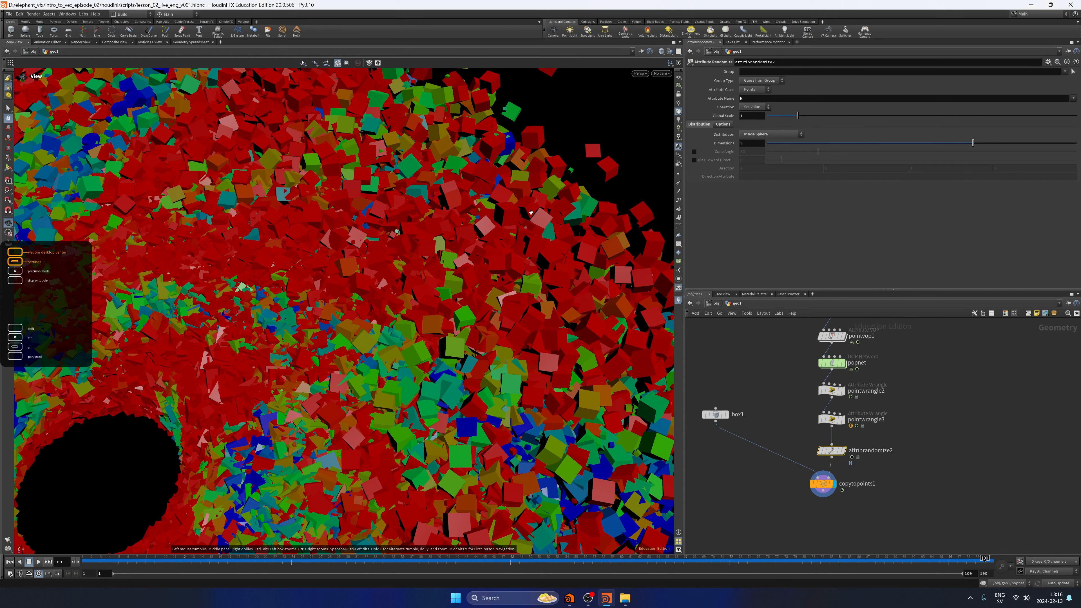
pyautogui.press('f')
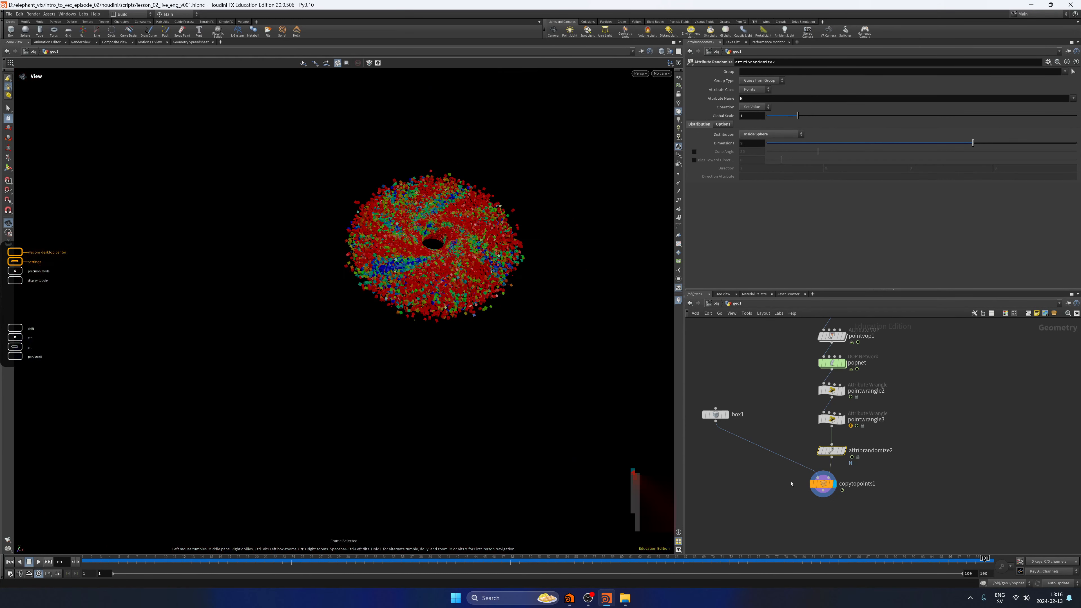
pyautogui.moveTo(824, 488); pyautogui.dragTo(827, 500)
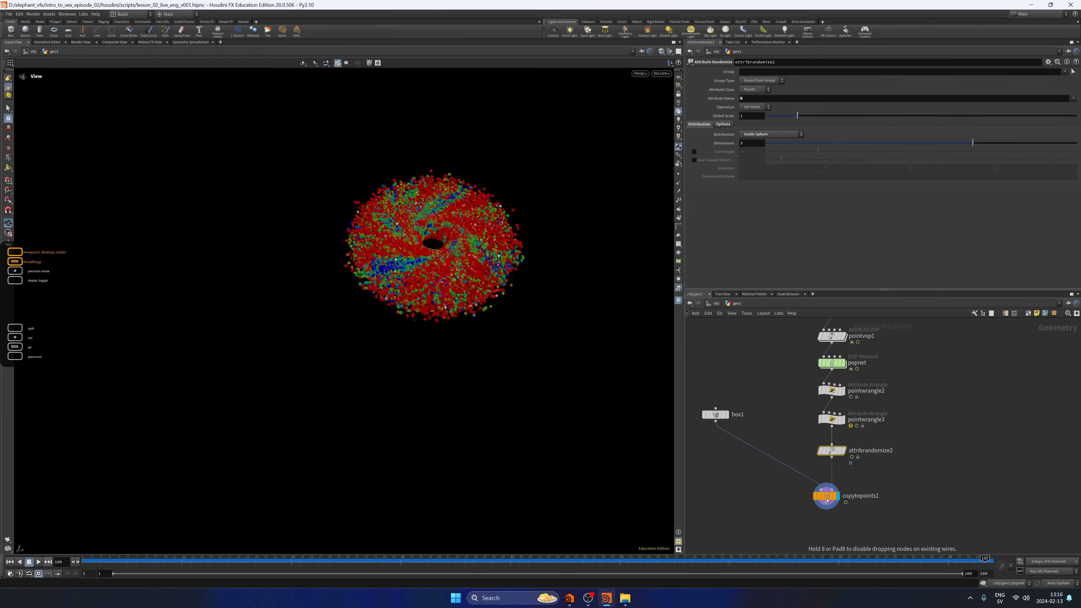
# Set the Max point scale in pointwrangle2 to 0.02.
pyautogui.click(832, 389)
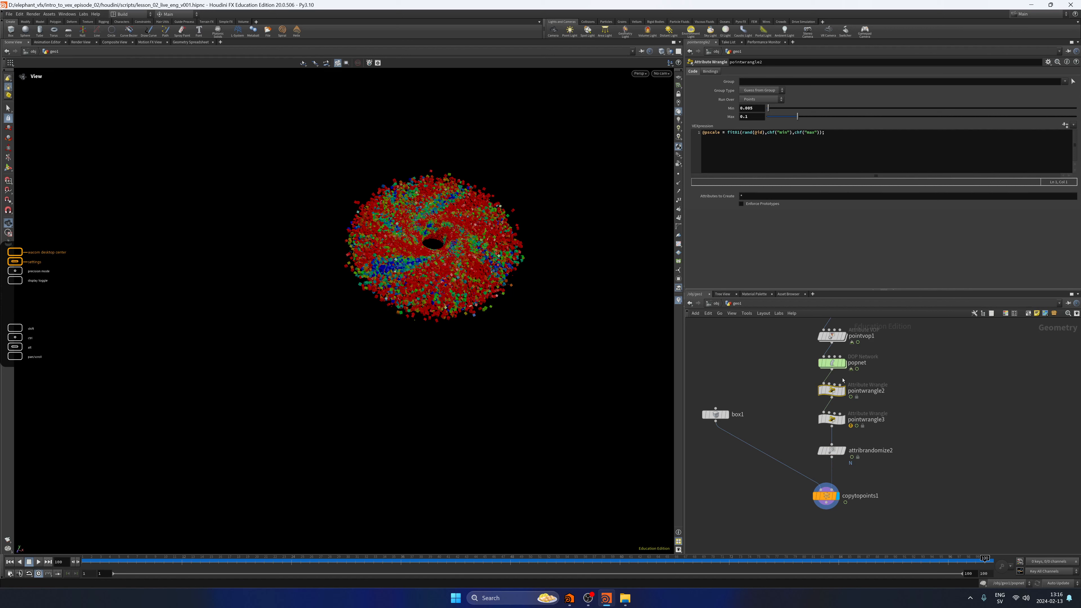
pyautogui.doubleClick(759, 119)
pyautogui.write('0.02')
pyautogui.press('Return')
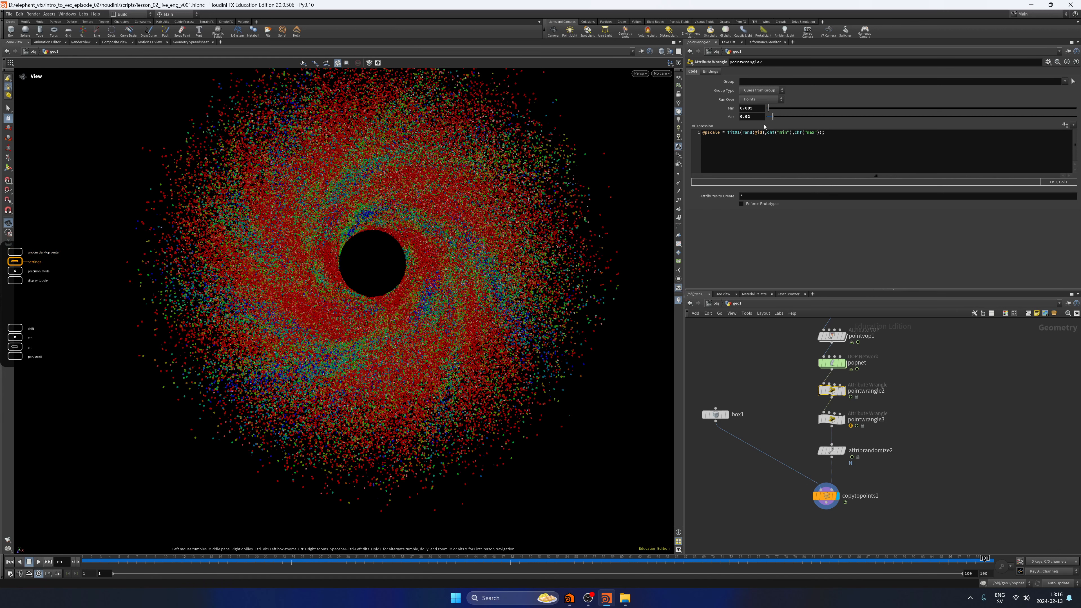
# Try a Max point scale of 0.01 in pointwrangle2, and undo the Max changes.
pyautogui.click(756, 118)
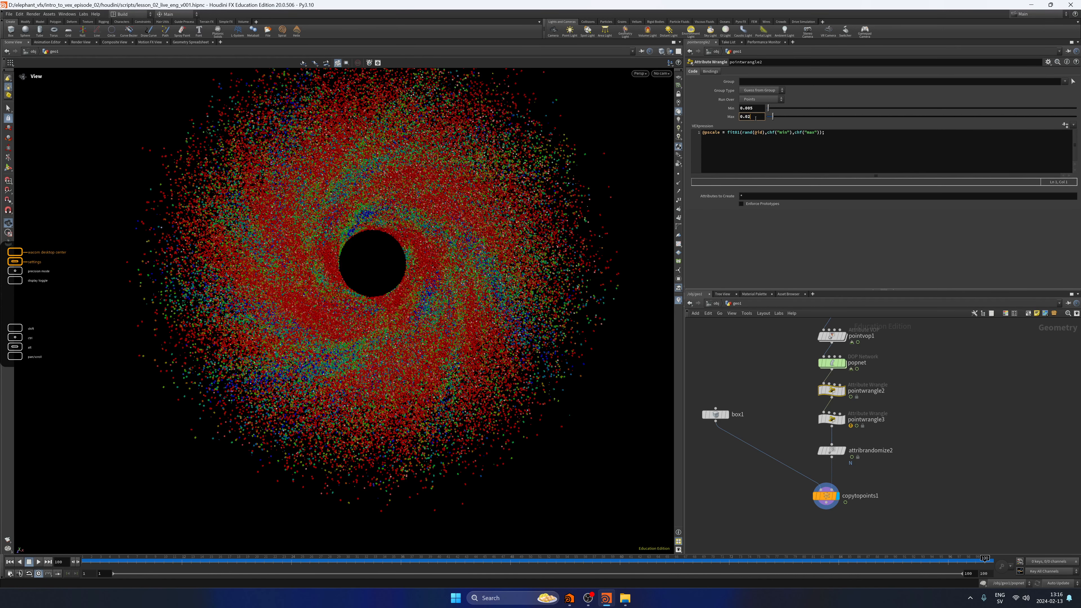
pyautogui.hotkey('ctrl', 'z')
pyautogui.click(756, 117)
pyautogui.write('0.01')
pyautogui.press('Return')
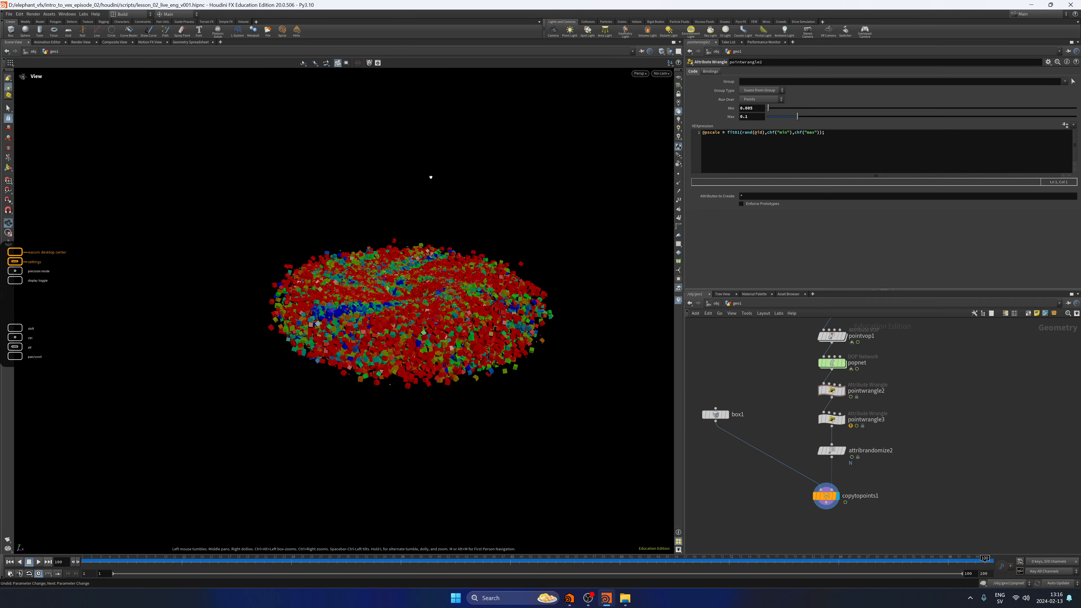
# Save the scene file.
pyautogui.moveTo(431, 177); pyautogui.dragTo(472, 266)
pyautogui.hotkey('ctrl', 's')
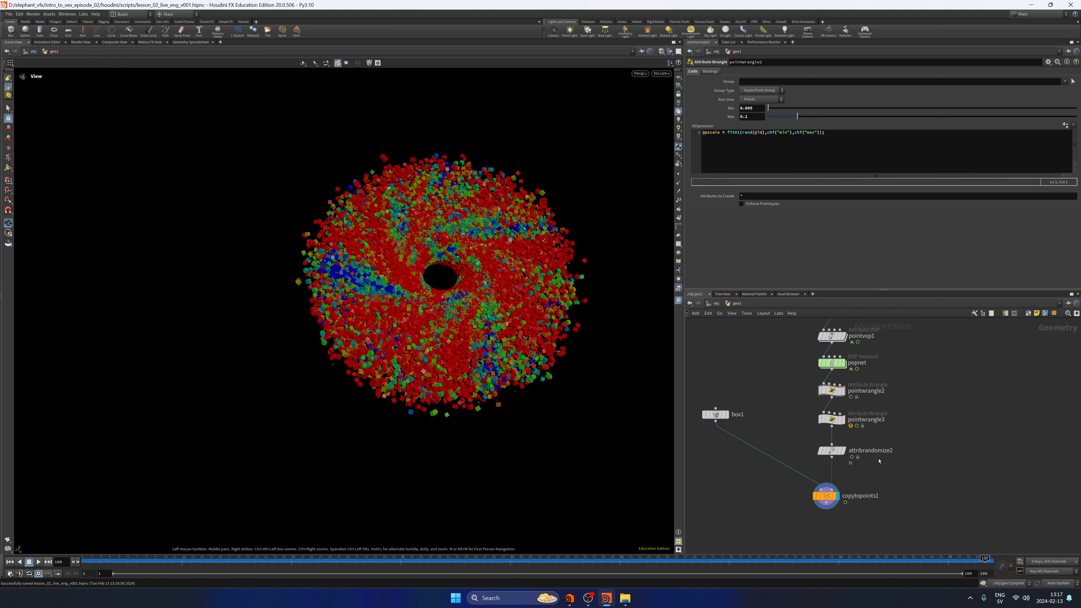
pyautogui.moveTo(879, 461); pyautogui.dragTo(866, 450, button='middle')
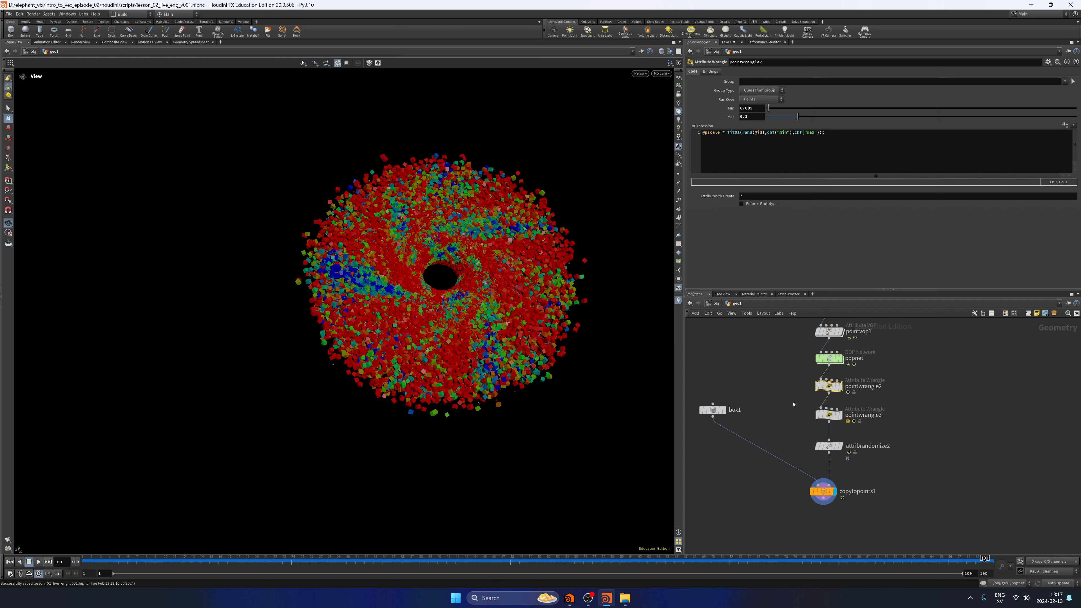
pyautogui.click(854, 151)
pyautogui.press('Return')
pyautogui.press('Return')
pyautogui.write('@pscale *= 1 -')
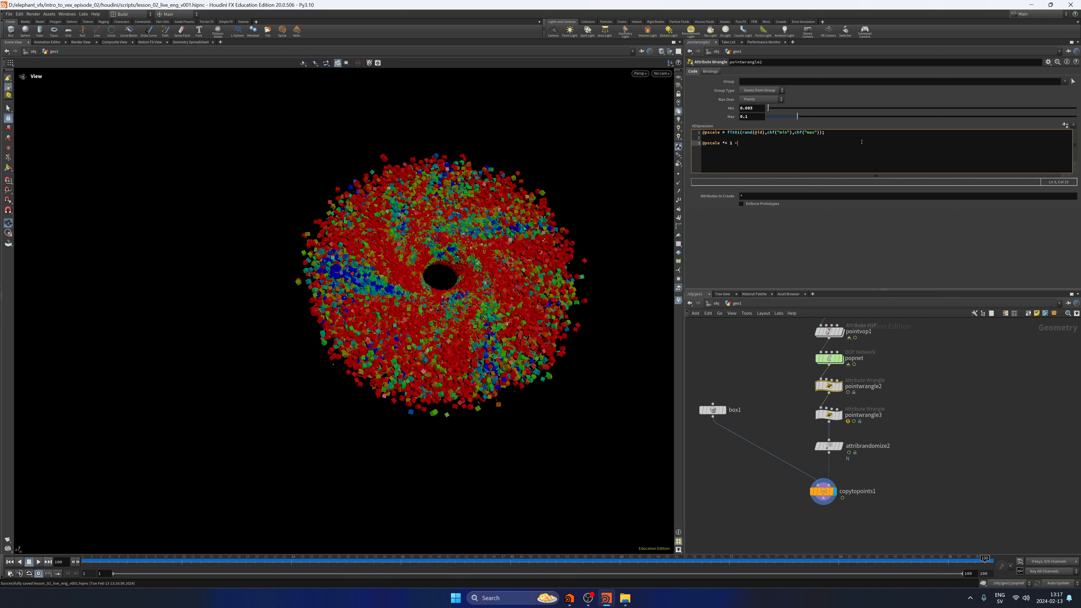
pyautogui.write('@nage')
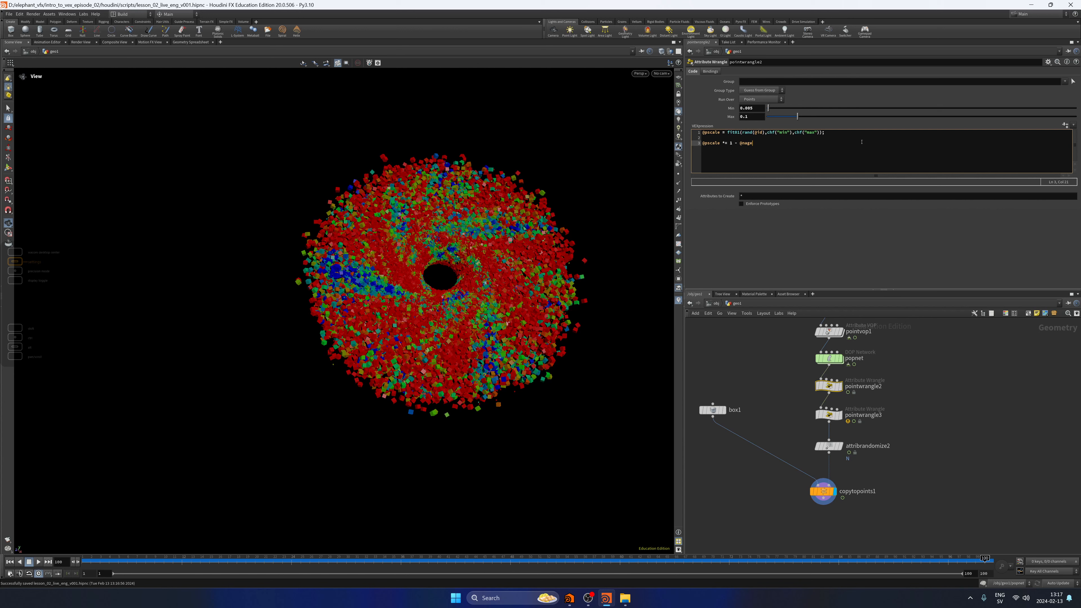
pyautogui.write(';')
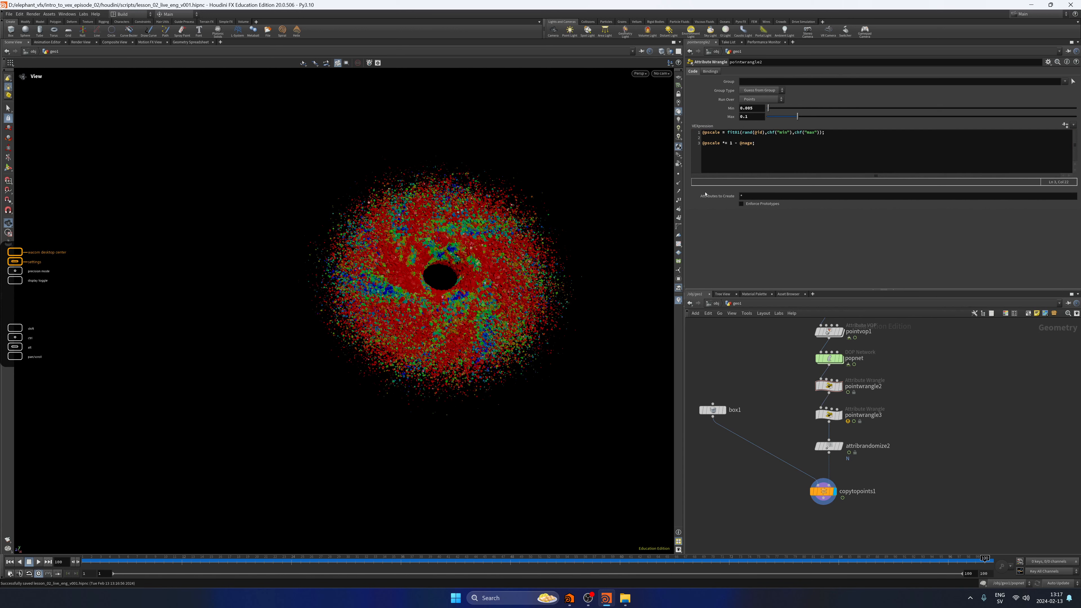
pyautogui.scroll(3, 612, 277)
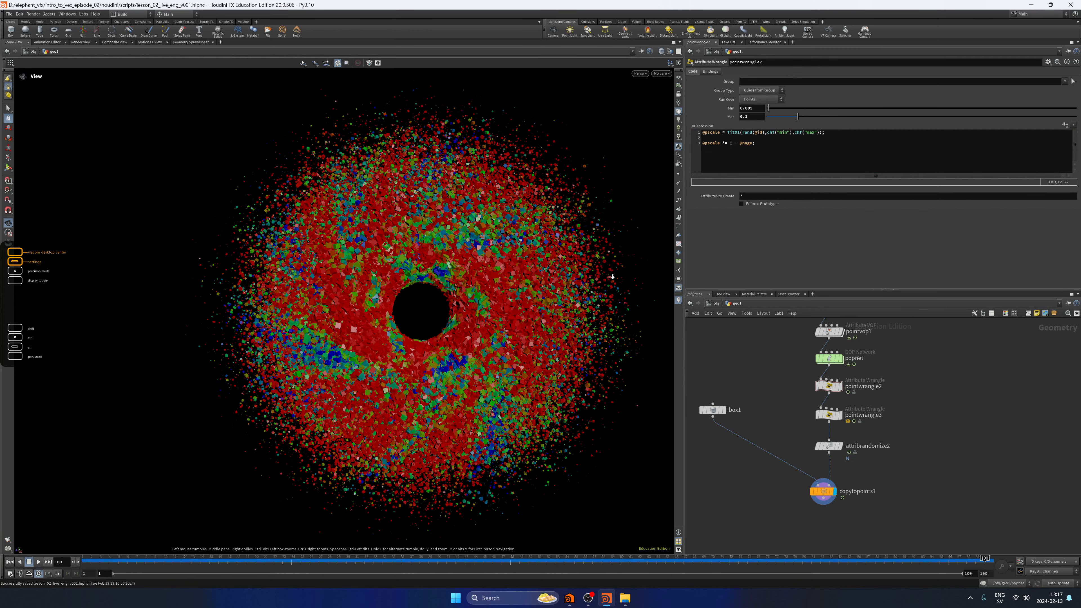
pyautogui.moveTo(613, 276); pyautogui.dragTo(407, 256)
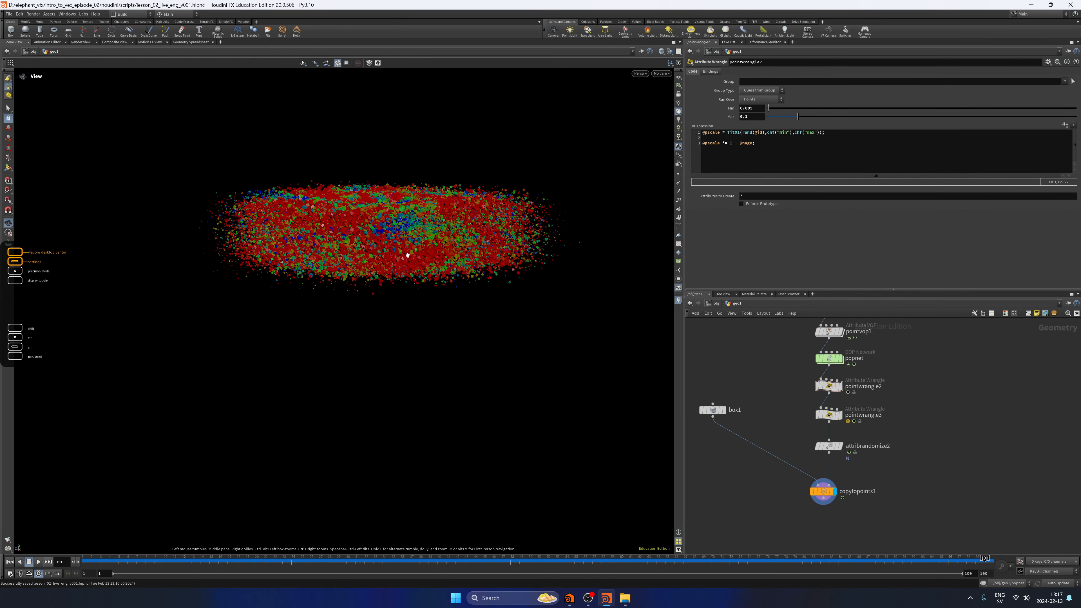
pyautogui.moveTo(407, 256); pyautogui.dragTo(448, 293, button='right')
pyautogui.moveTo(448, 293); pyautogui.dragTo(454, 314)
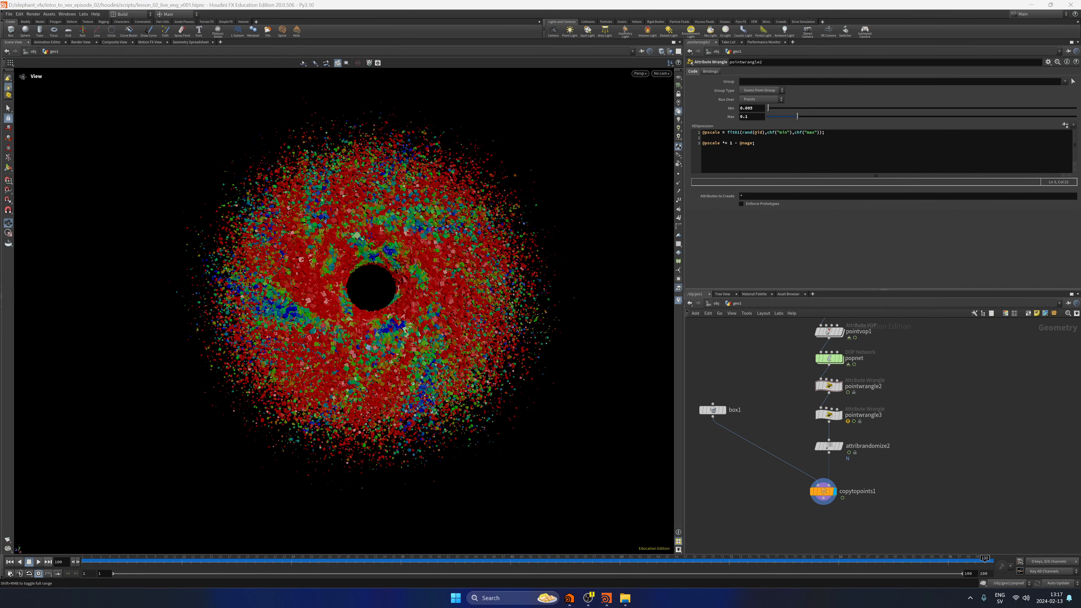
# Move popnet, box1 and the nodes below them lower in the network to open a gap under pointvop1, and display pointvop1.
pyautogui.scroll(-3, 905, 427)
pyautogui.moveTo(913, 464); pyautogui.dragTo(783, 364)
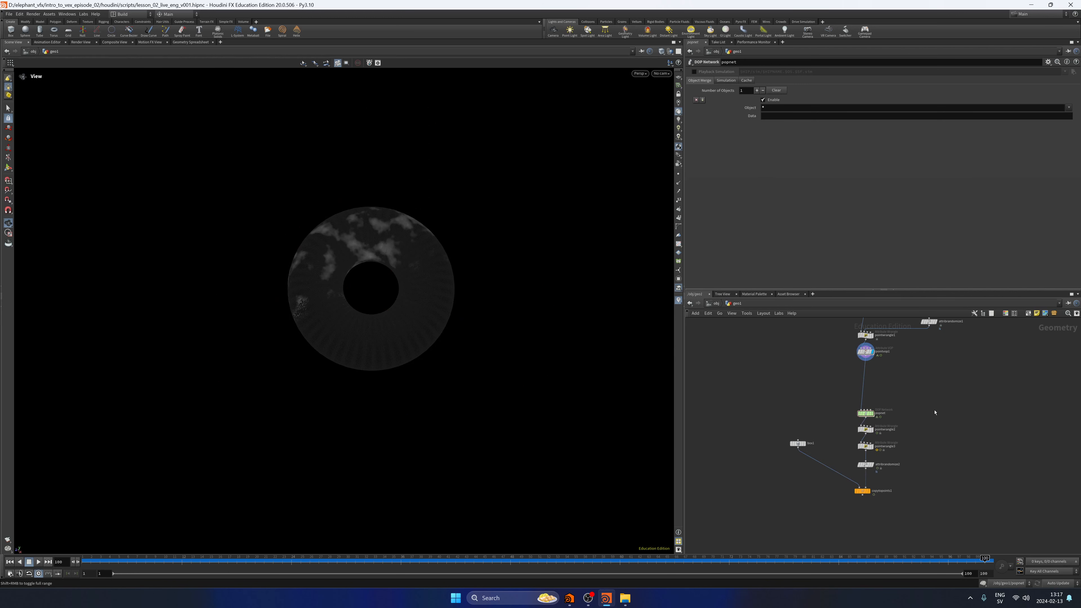
pyautogui.moveTo(935, 412); pyautogui.dragTo(917, 416, button='middle')
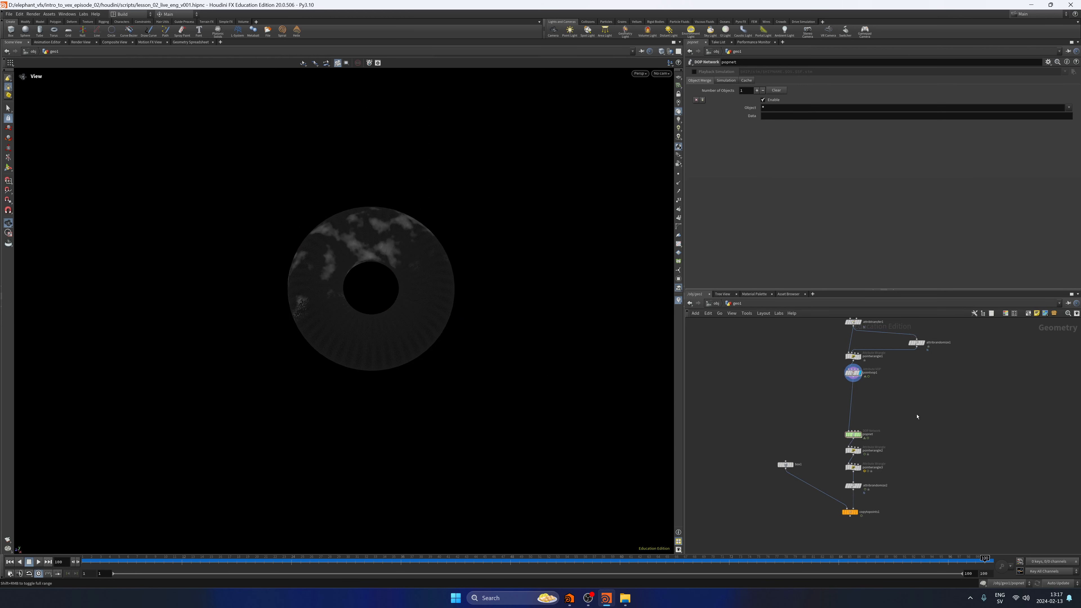
pyautogui.scroll(5, 875, 426)
pyautogui.click(829, 452)
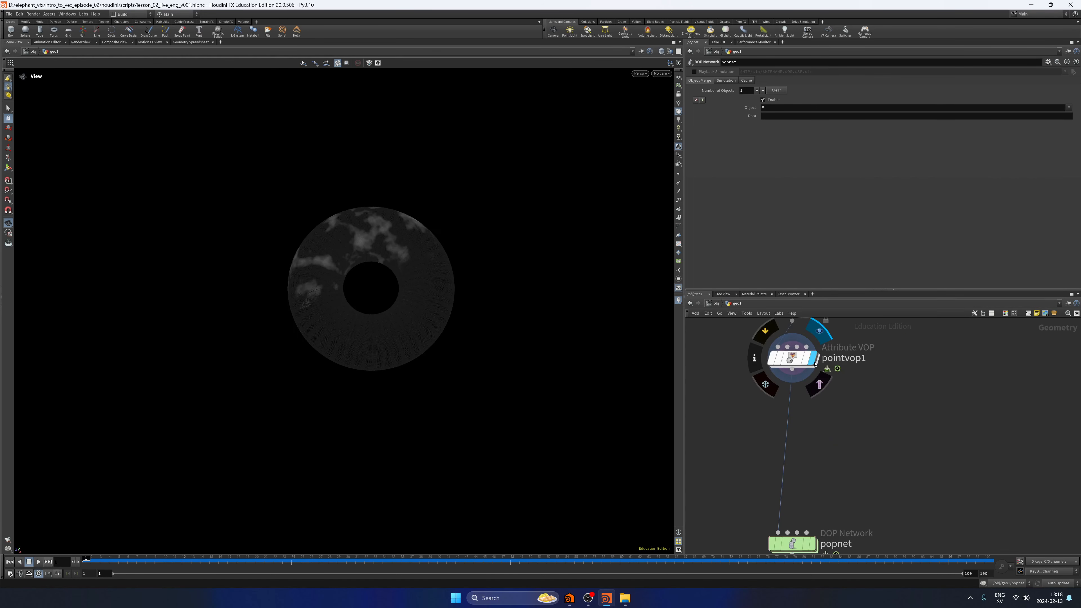
# Scrub the timeline to examine the animated noise pattern on the torus, and return to frame 1.
pyautogui.moveTo(210, 559); pyautogui.dragTo(272, 558)
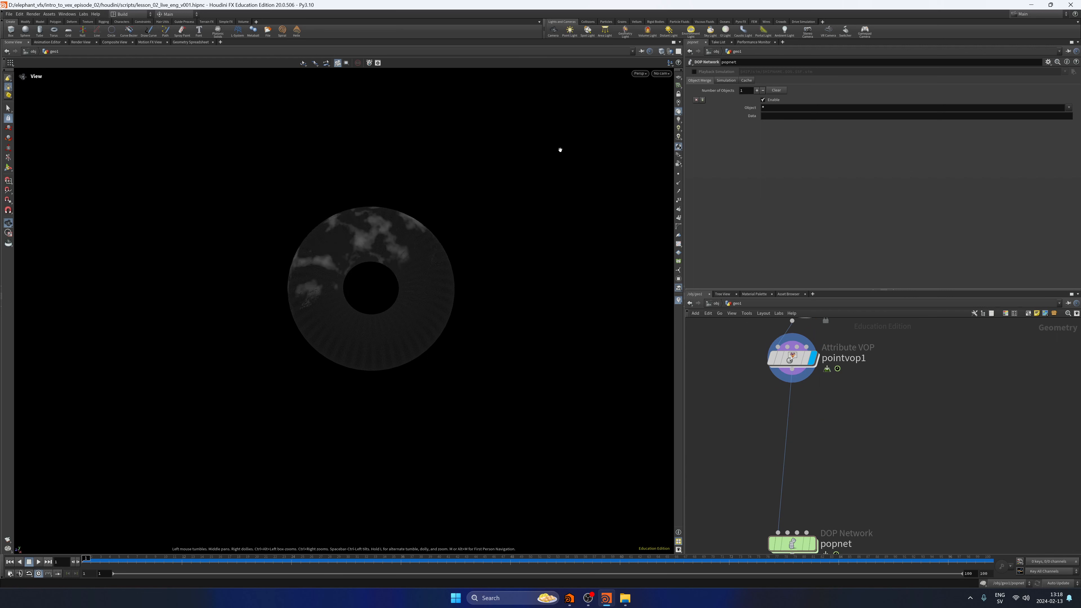
pyautogui.click(678, 104)
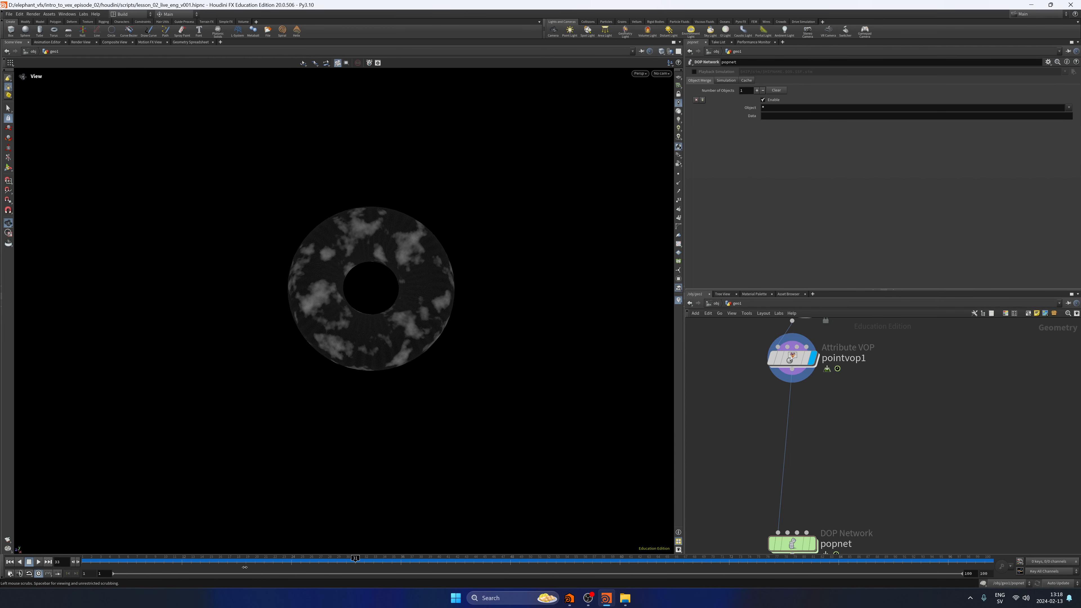
pyautogui.moveTo(244, 567); pyautogui.dragTo(83, 566)
pyautogui.click(679, 109)
# Insert a Transform node between pointvop1 and popnet, and make it the displayed node.
pyautogui.moveTo(831, 437); pyautogui.dragTo(838, 430, button='middle')
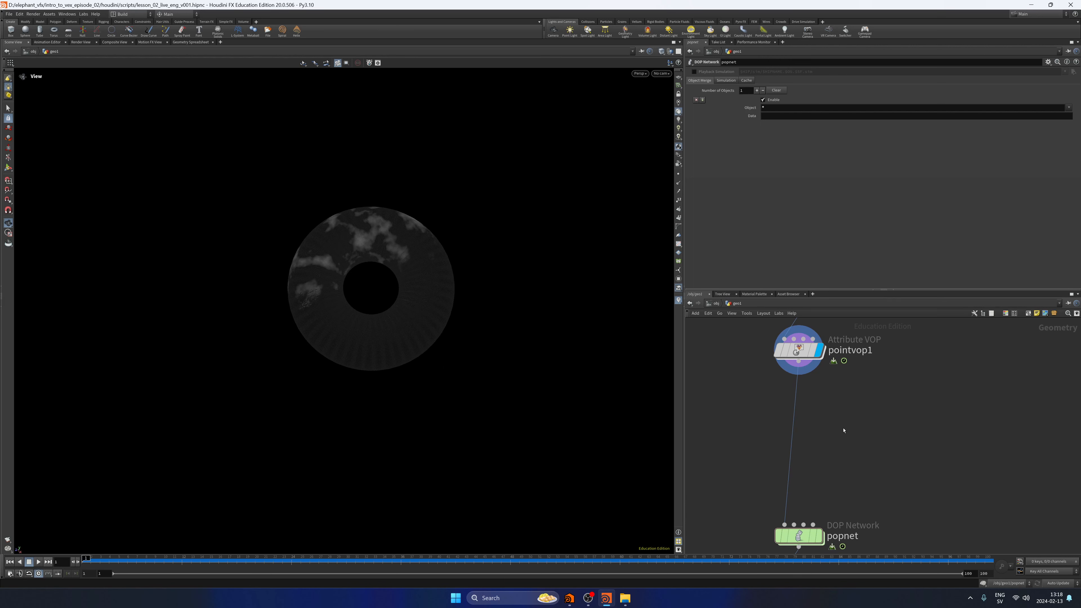
pyautogui.press('capslock')
pyautogui.hotkey('ctrl', 't')
pyautogui.moveTo(820, 424); pyautogui.dragTo(802, 419)
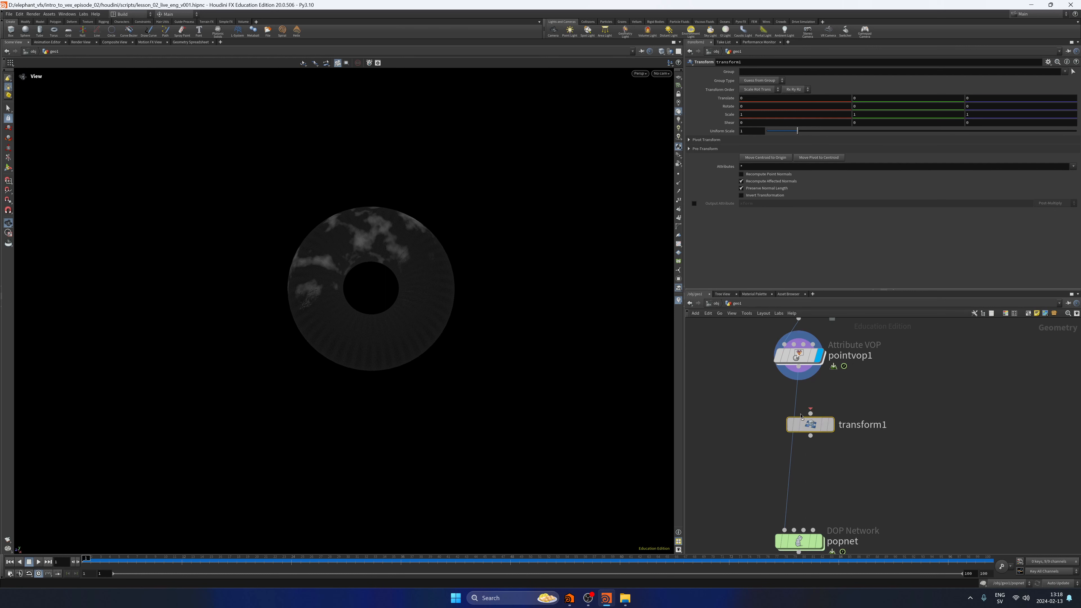
pyautogui.moveTo(802, 417); pyautogui.dragTo(790, 404)
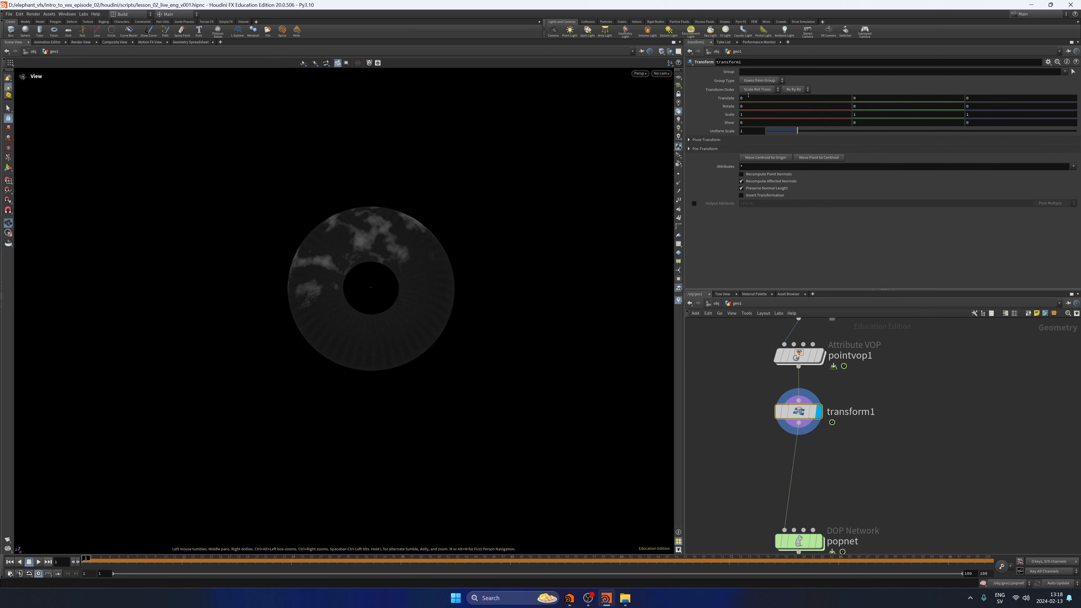
# Set the X translation of transform1 to -5, and frame the whole scene in the viewport.
pyautogui.click(748, 97)
pyautogui.write('-5')
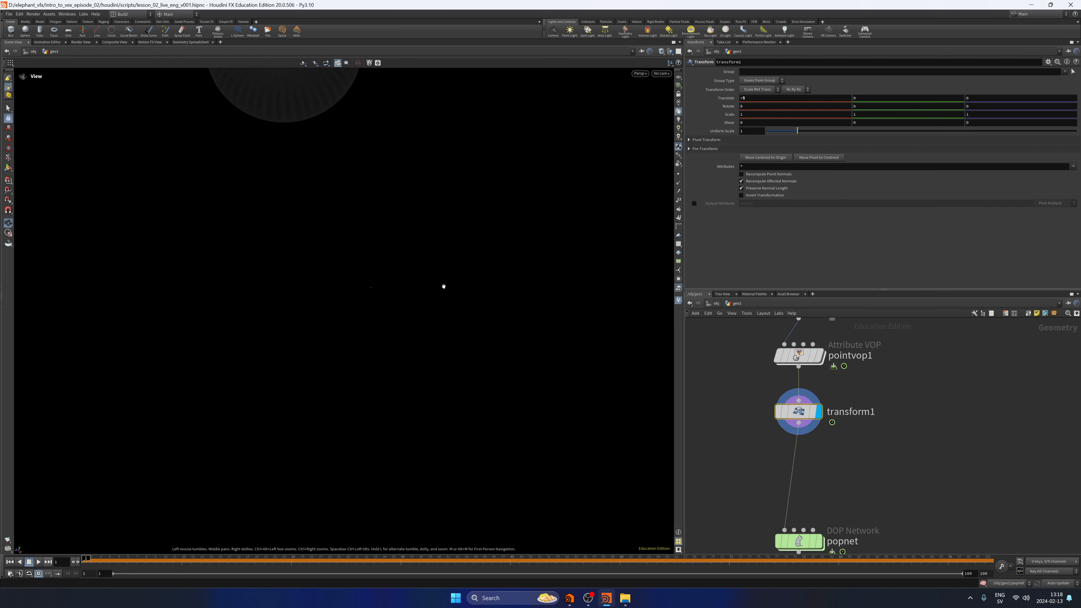
pyautogui.hotkey('space', 'h')
pyautogui.moveTo(443, 286); pyautogui.dragTo(466, 265)
# Insert a second Transform node between transform1 and popnet and display it.
pyautogui.moveTo(835, 457); pyautogui.dragTo(840, 437, button='middle')
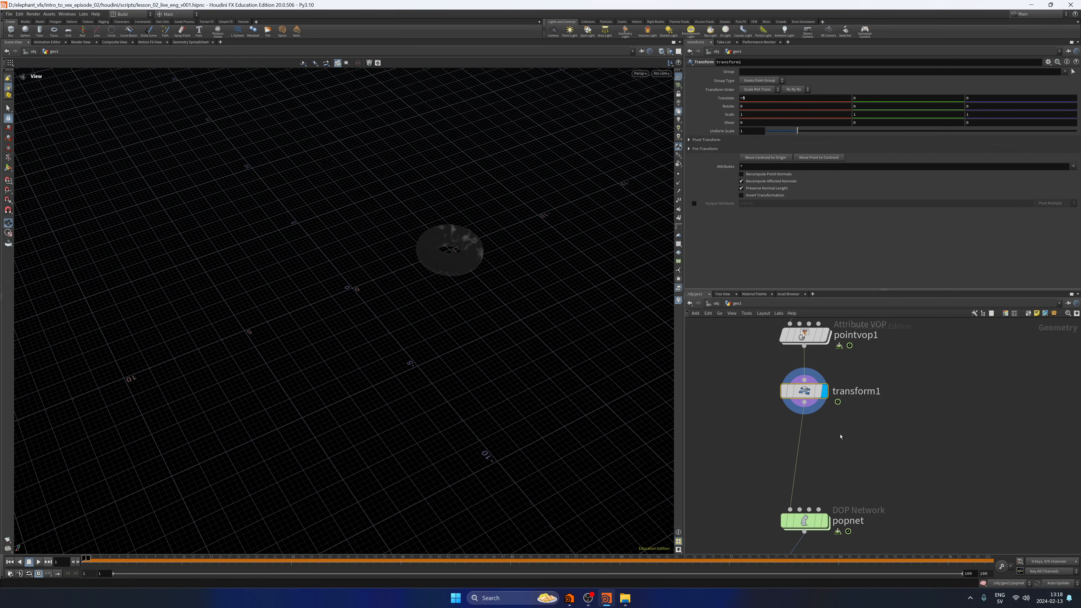
pyautogui.press('capslock')
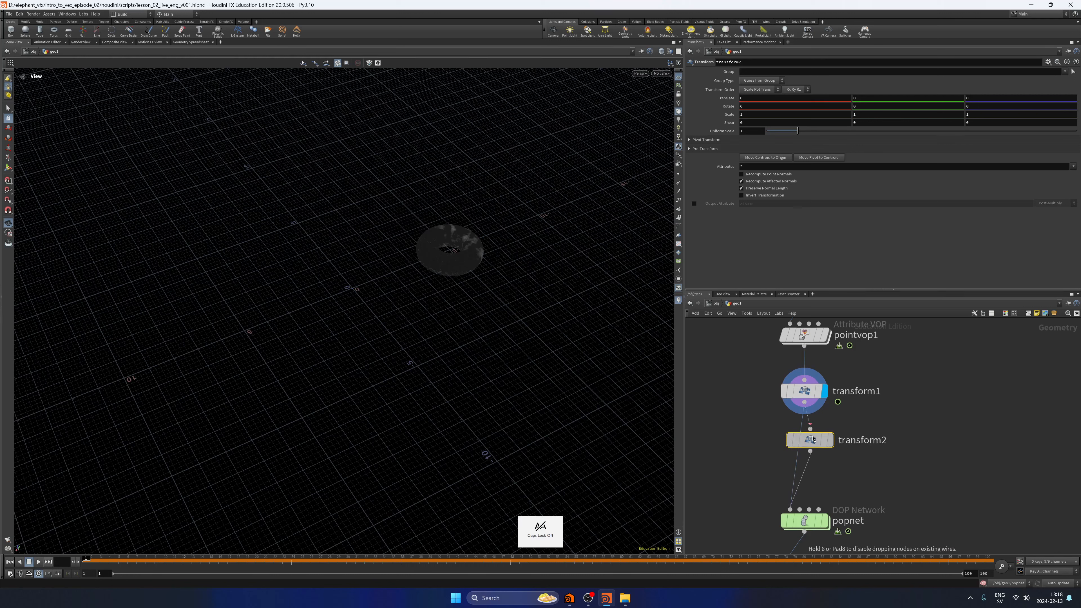
pyautogui.click(813, 440)
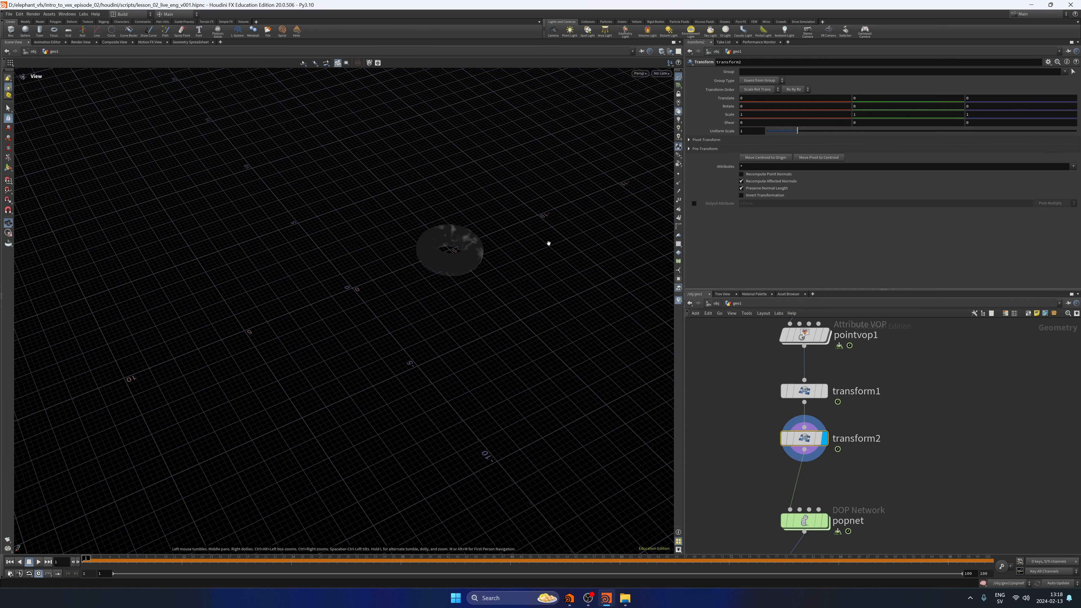
# Animate the Z rotation of transform2 with keyframes of 0 at frame 1 and -90 farther along the timeline, and play it back.
pyautogui.scroll(-2, 548, 244)
pyautogui.click(183, 562)
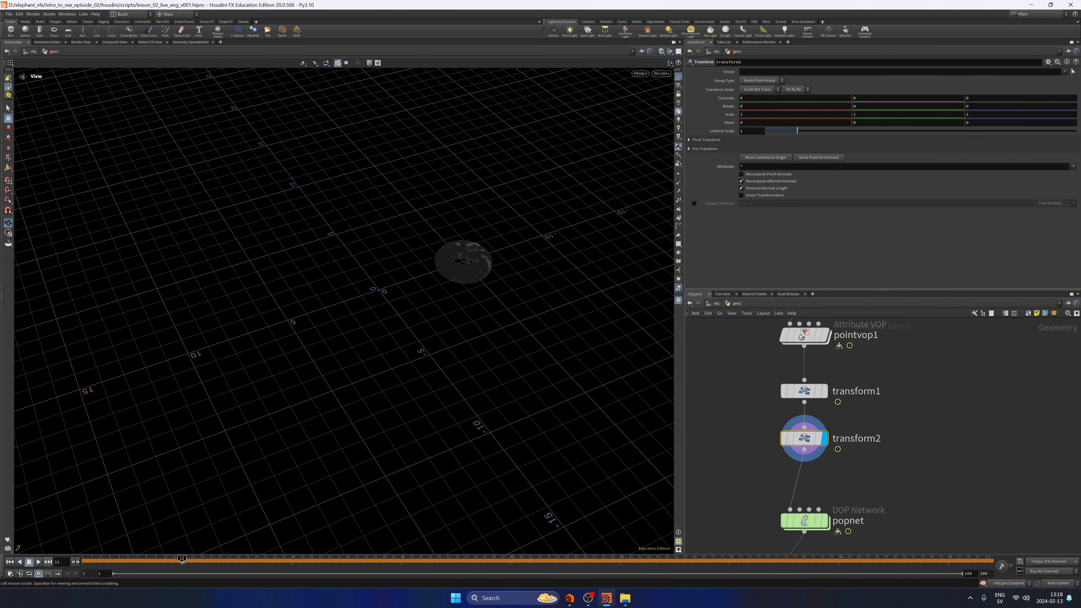
pyautogui.moveTo(182, 561); pyautogui.dragTo(85, 561)
pyautogui.moveTo(979, 99)
pyautogui.mouseDown(button='middle')
pyautogui.moveTo(1002, 87)
pyautogui.moveTo(979, 89)
pyautogui.mouseUp(button='middle')
pyautogui.moveTo(973, 108); pyautogui.dragTo(979, 92, button='middle')
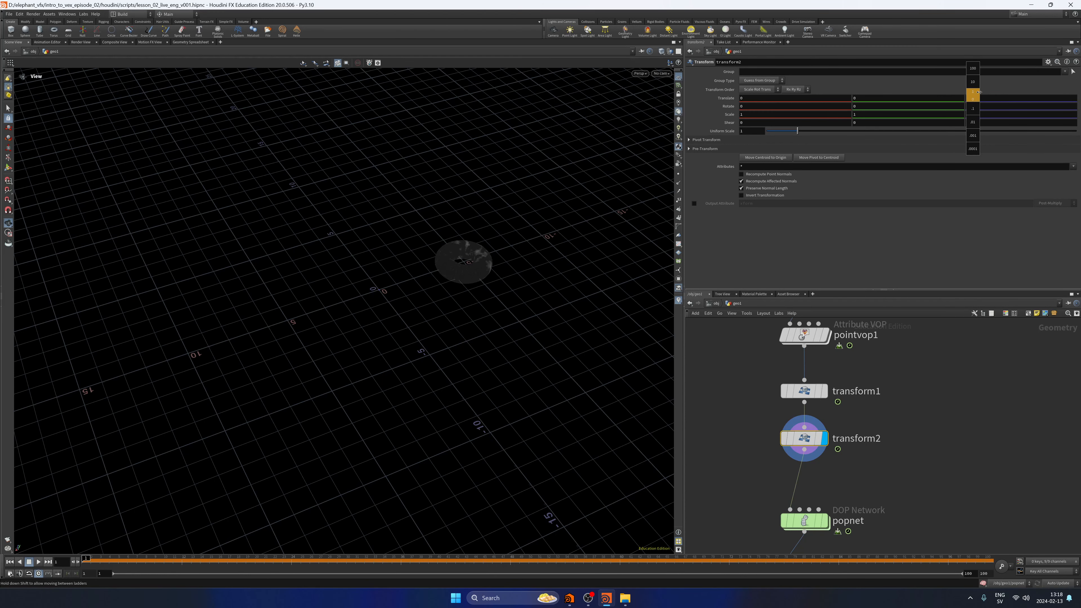
pyautogui.moveTo(979, 92); pyautogui.dragTo(978, 107, button='middle')
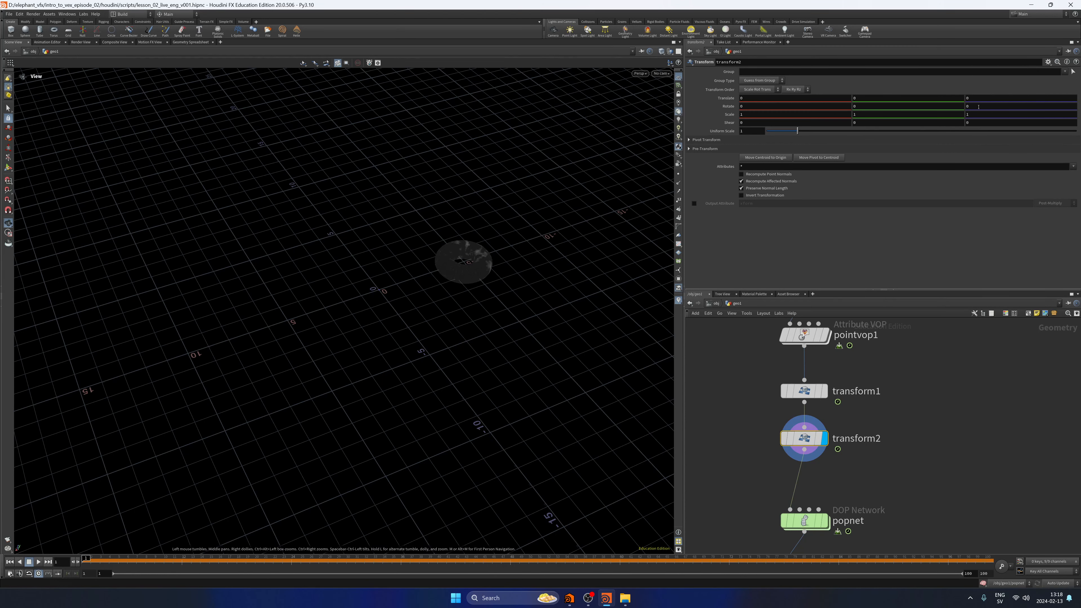
pyautogui.keyDown('alt'); pyautogui.click(978, 107); pyautogui.keyUp('alt')
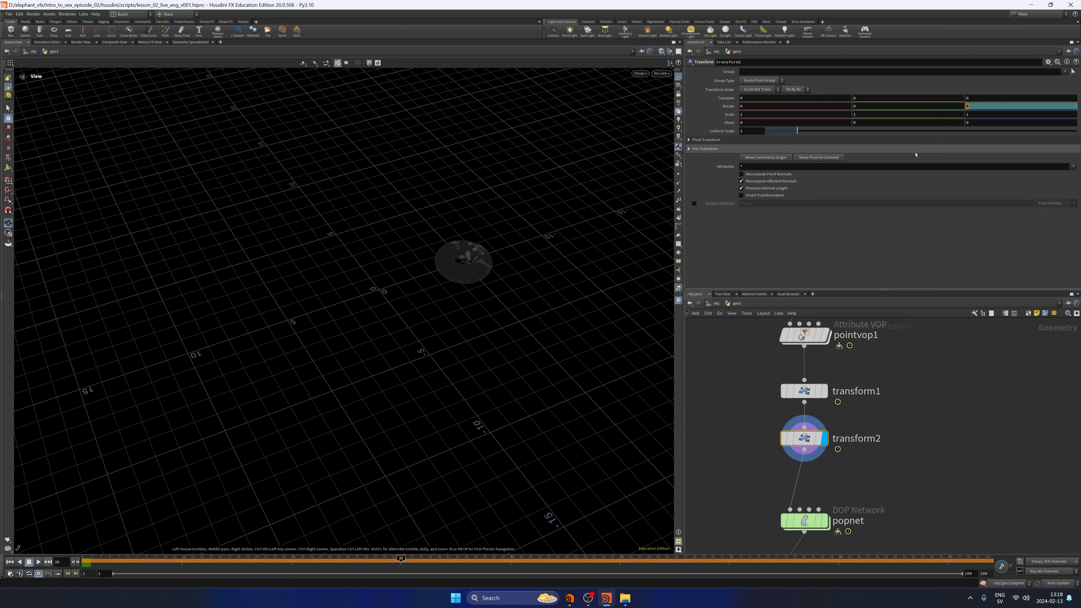
pyautogui.write('-90')
pyautogui.press('Return')
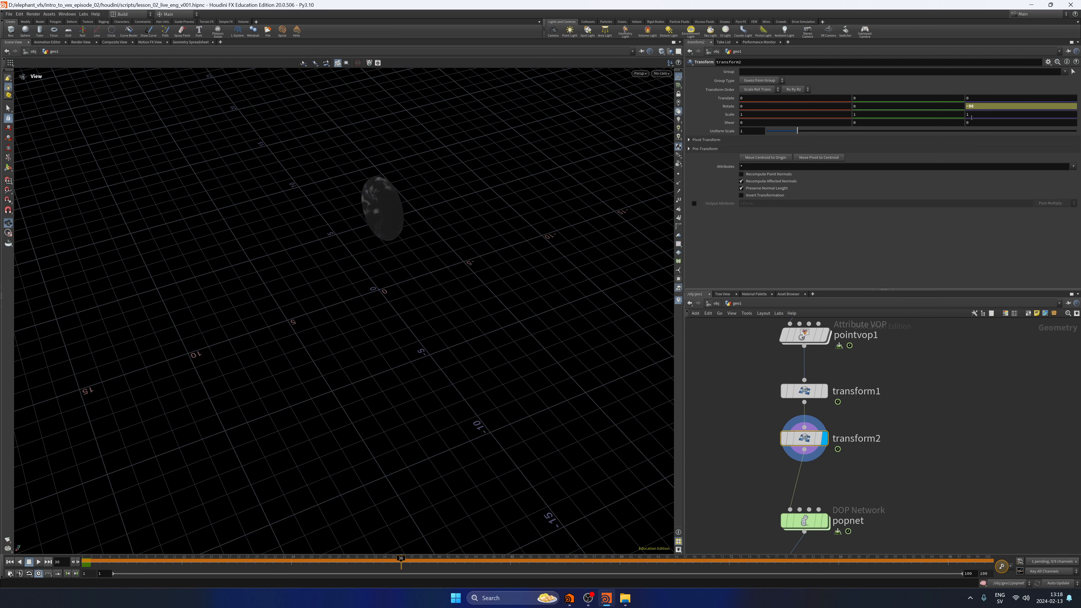
pyautogui.click(10, 562)
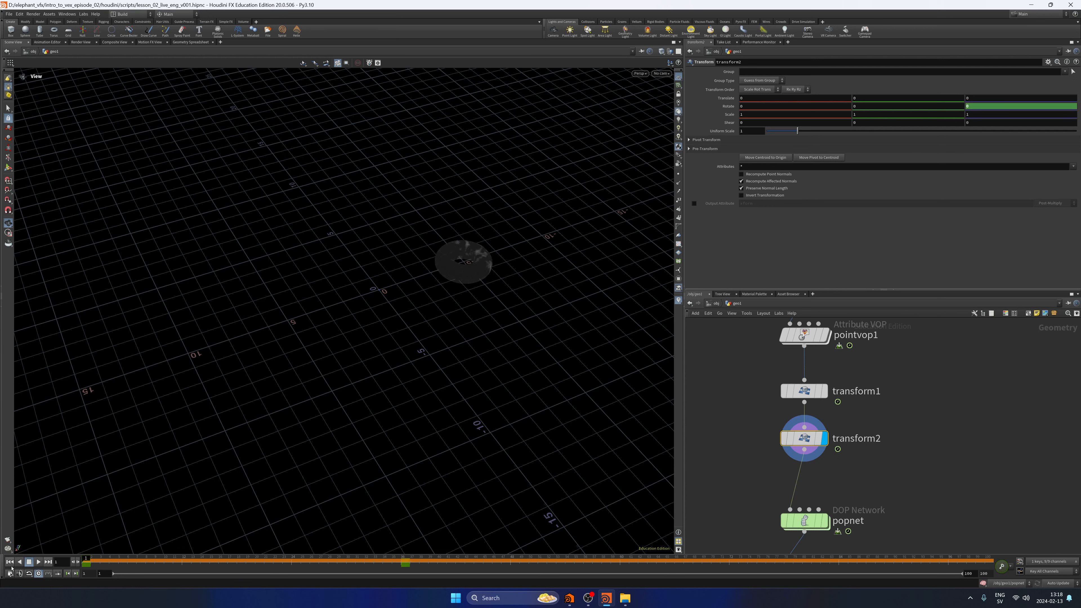
pyautogui.click(38, 562)
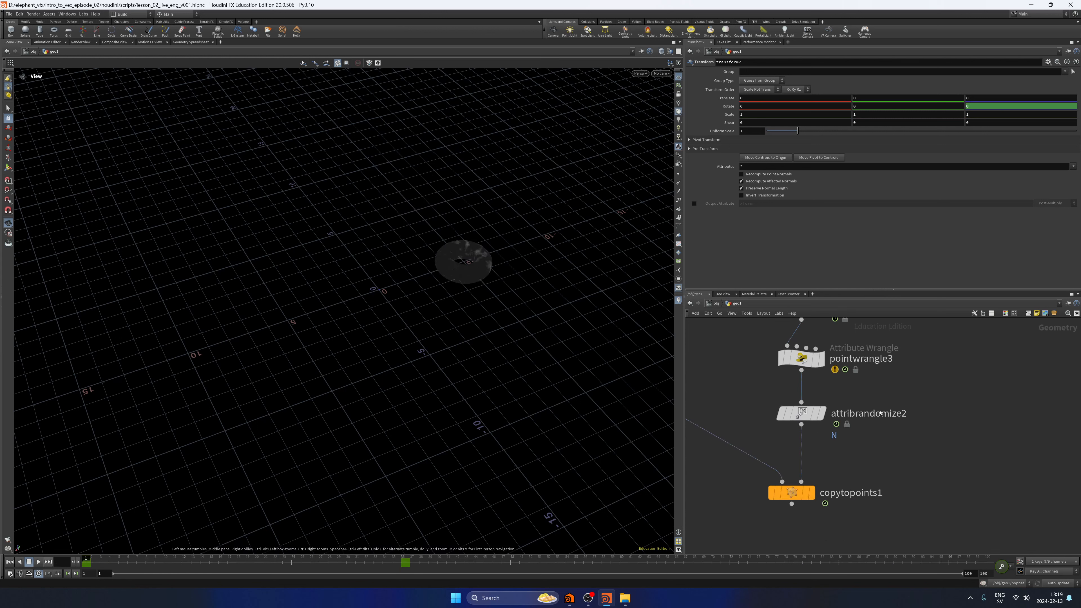
# Display copytopoints1 and play the simulation to examine the boxes trailing off the moving torus.
pyautogui.scroll(-3, 880, 413)
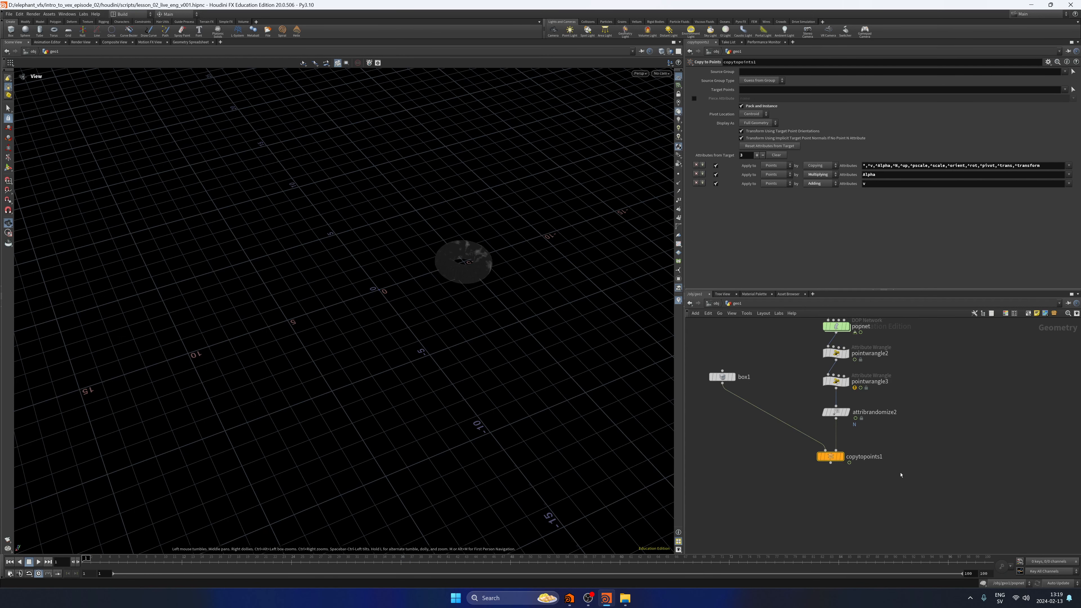
pyautogui.click(38, 561)
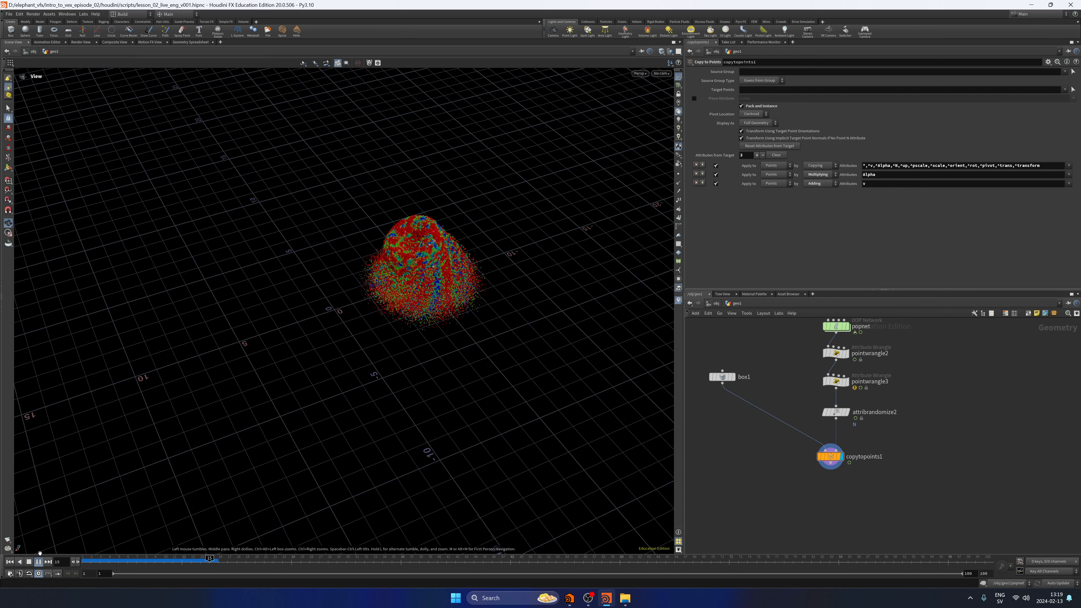
pyautogui.click(28, 562)
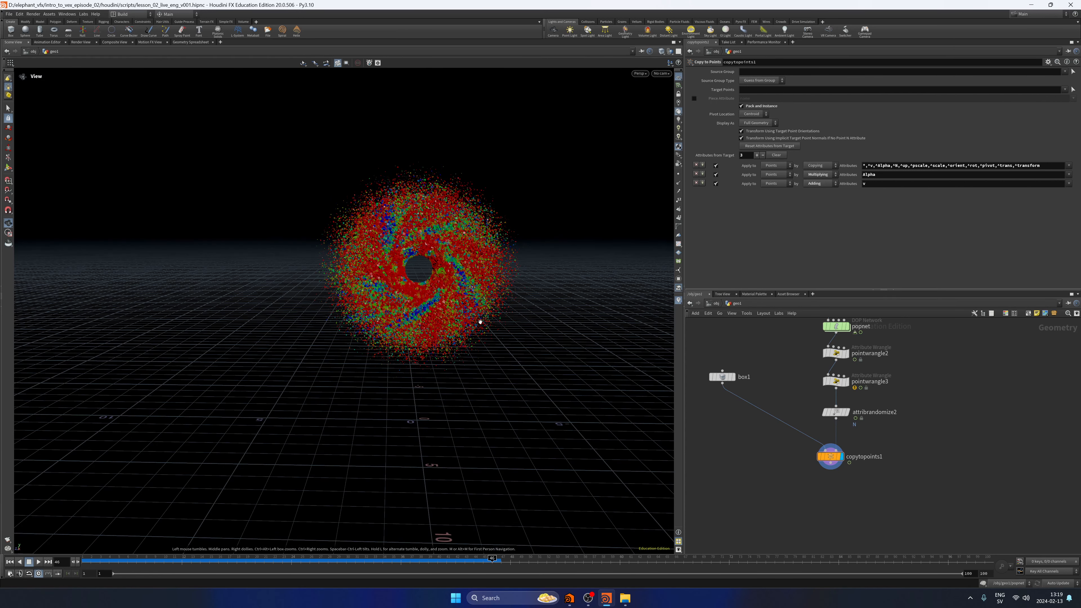
pyautogui.scroll(3, 479, 322)
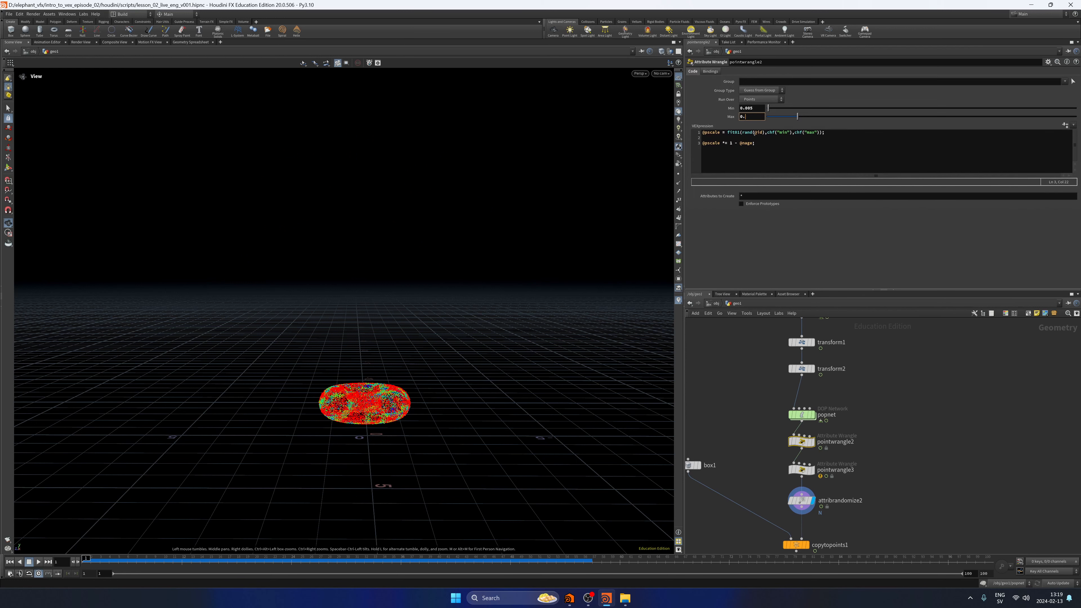
# Set the Max point scale in pointwrangle2 to 0.1.
pyautogui.write('1')
pyautogui.press('Return')
# Set Mult in pointwrangle1 to 2 and play the simulation to check the particle velocity.
pyautogui.click(823, 353)
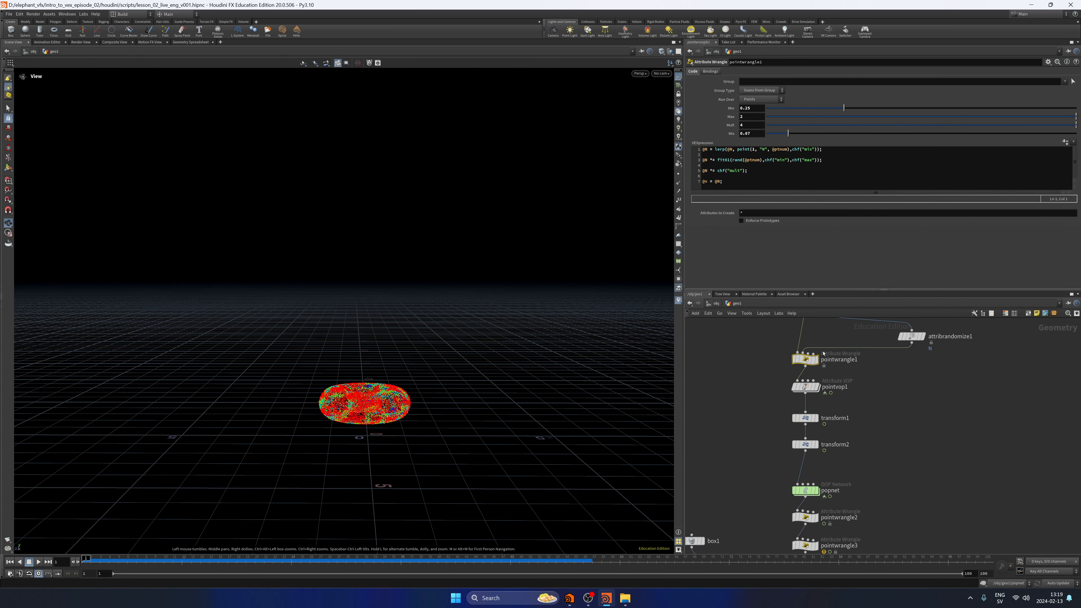
pyautogui.moveTo(823, 353); pyautogui.dragTo(816, 384, button='middle')
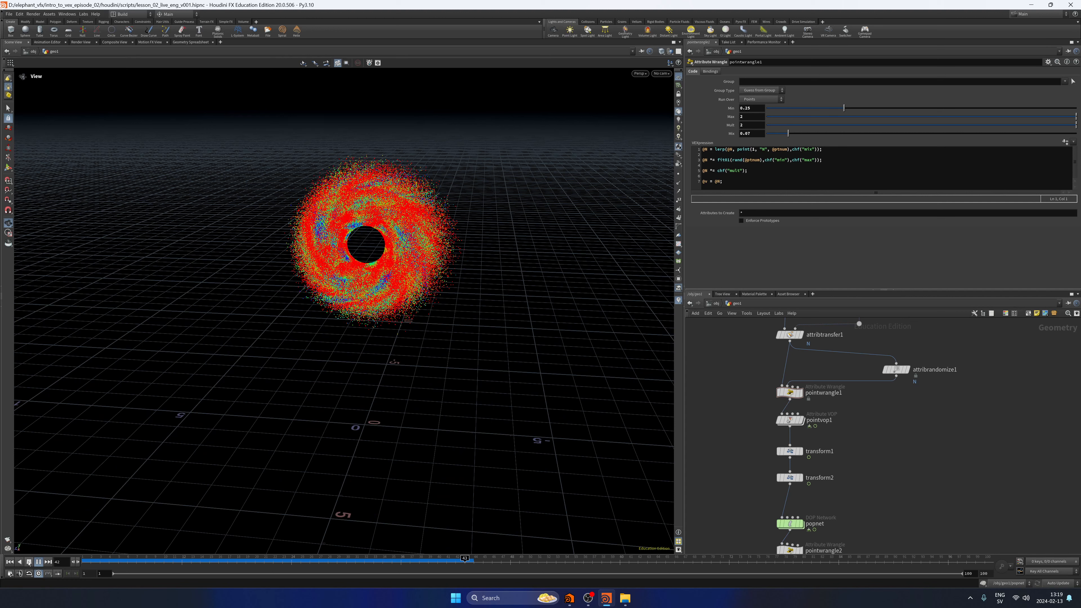
pyautogui.click(28, 561)
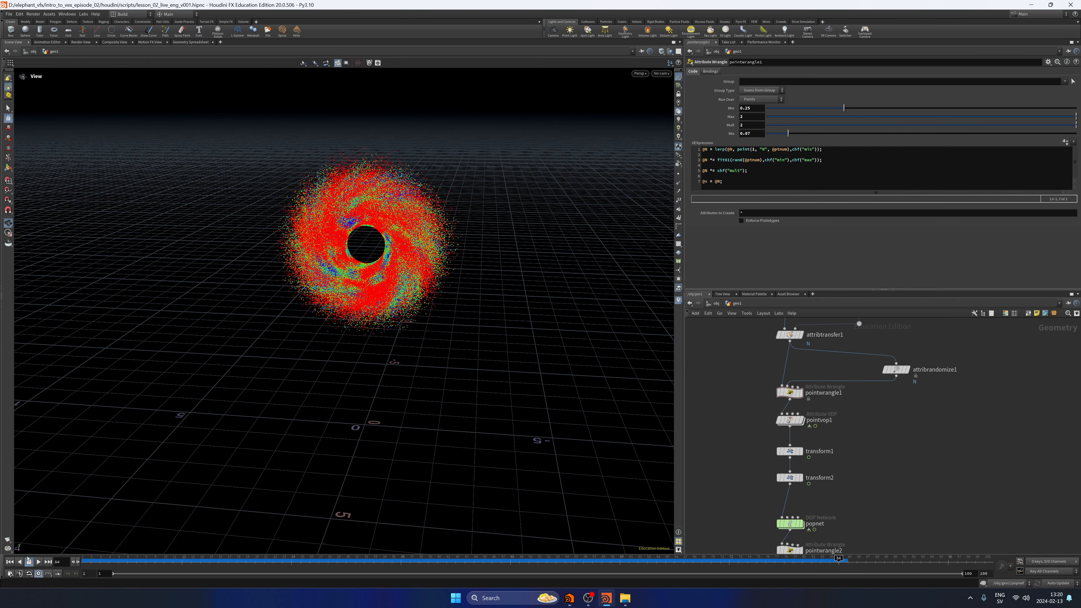
# Set Min to 0.05 and Max to 3 in pointwrangle1 and replay the simulation from the start.
pyautogui.click(10, 561)
pyautogui.moveTo(750, 126); pyautogui.dragTo(738, 145)
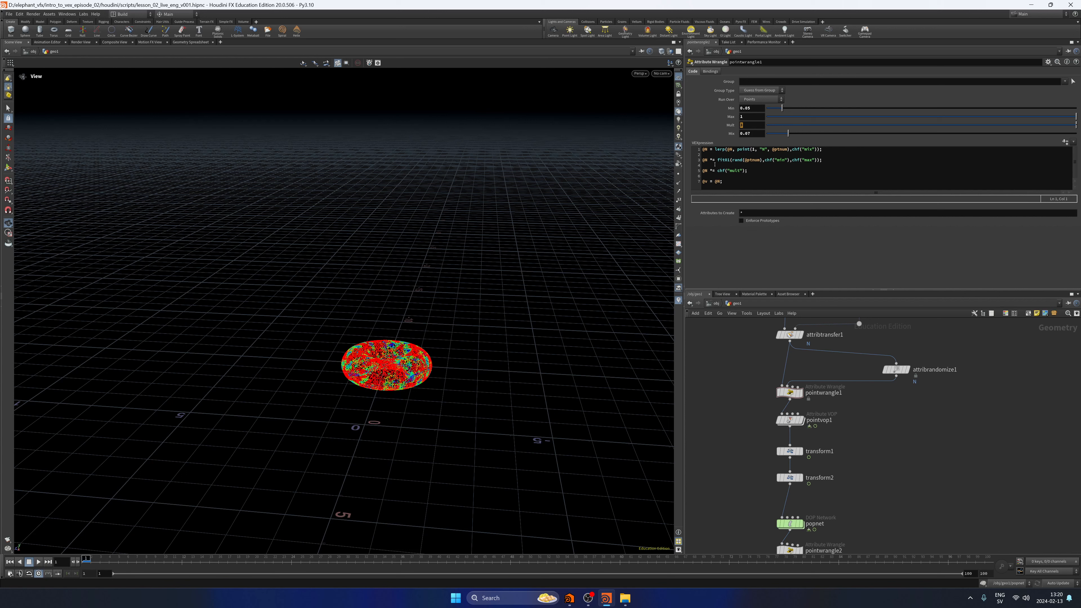
pyautogui.write('4')
pyautogui.click(38, 562)
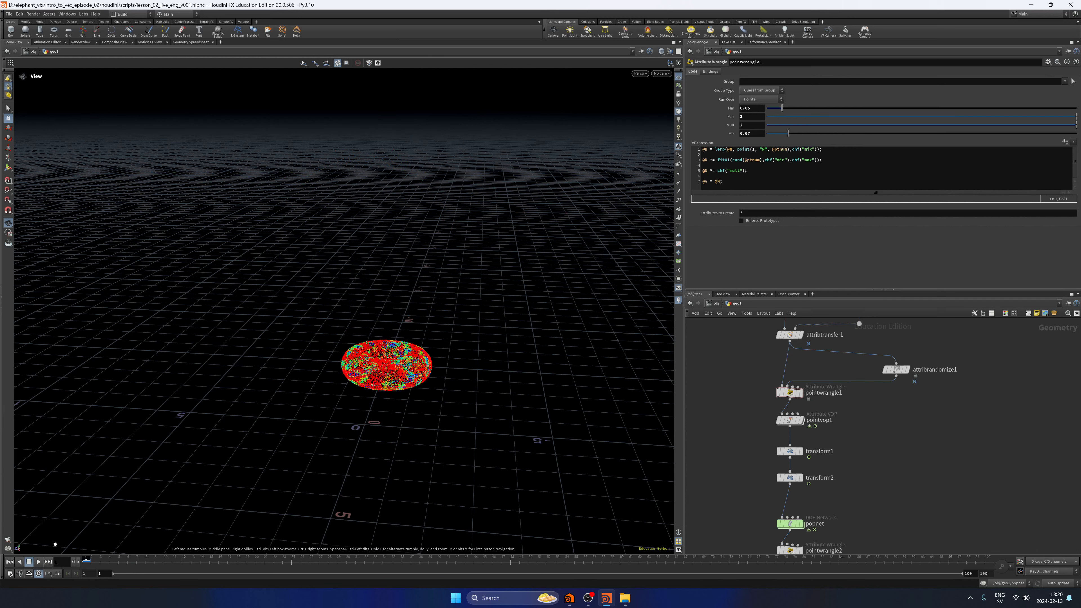
# Display copytopoints1 and step through the simulation to examine how the boxes trail off the emitter.
pyautogui.press('Up')
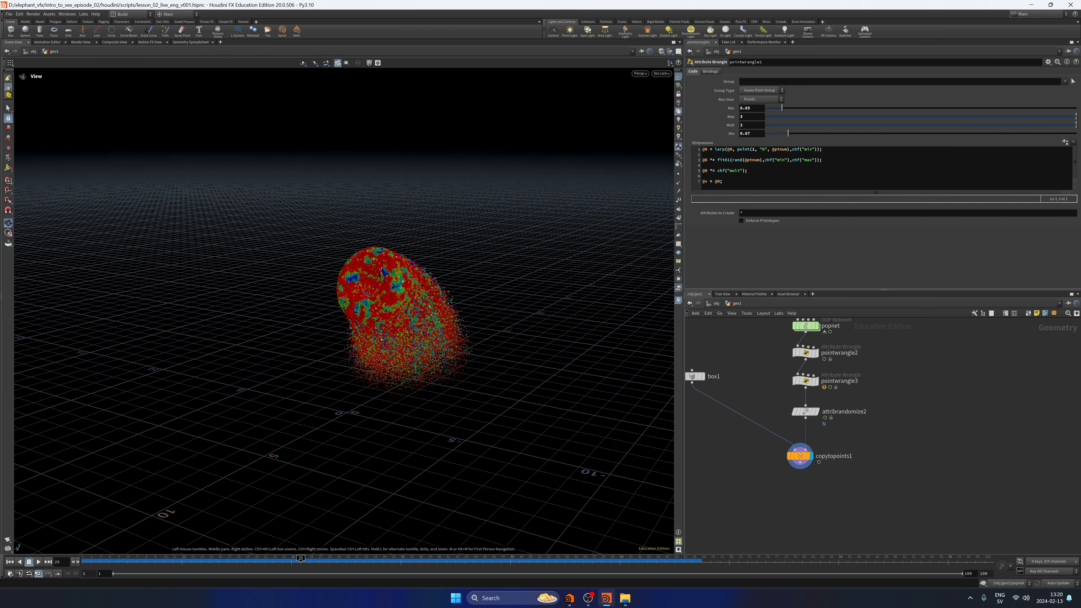
pyautogui.click(34, 563)
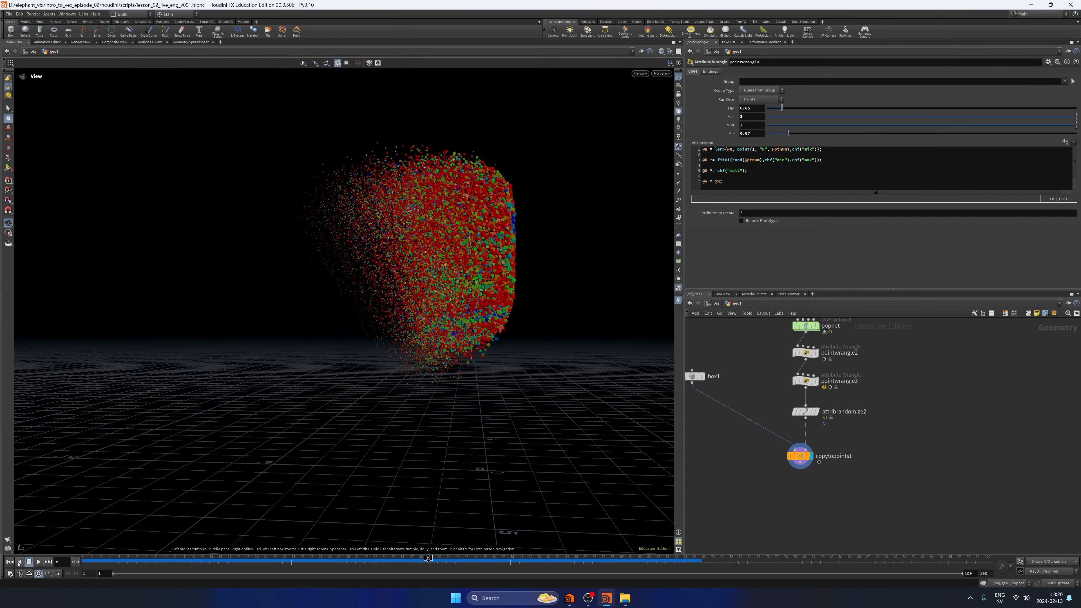
pyautogui.hotkey('ctrl', 'Left')
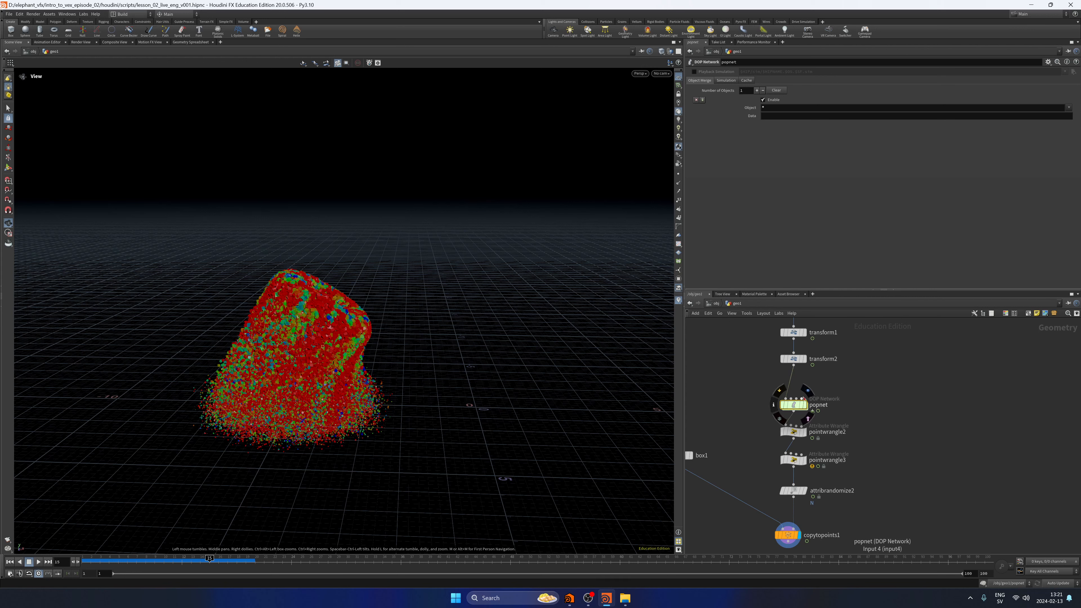
# Return to the first frame, display transform2, and set Interpolate Source to Forward on source_first_input inside popnet.
pyautogui.hotkey('ctrl', 'Up')
pyautogui.click(804, 359)
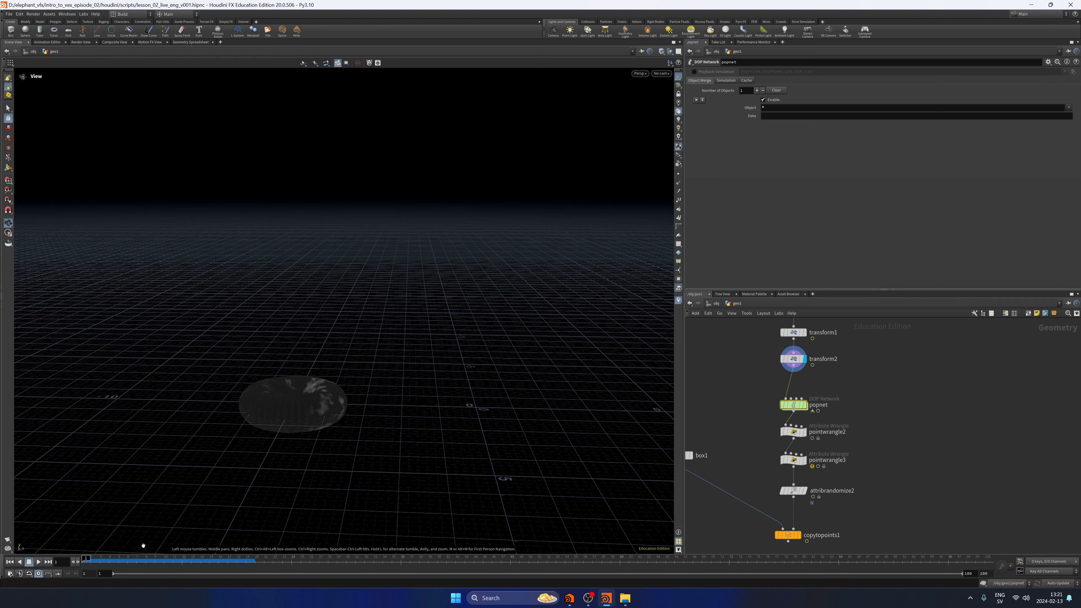
pyautogui.press('i')
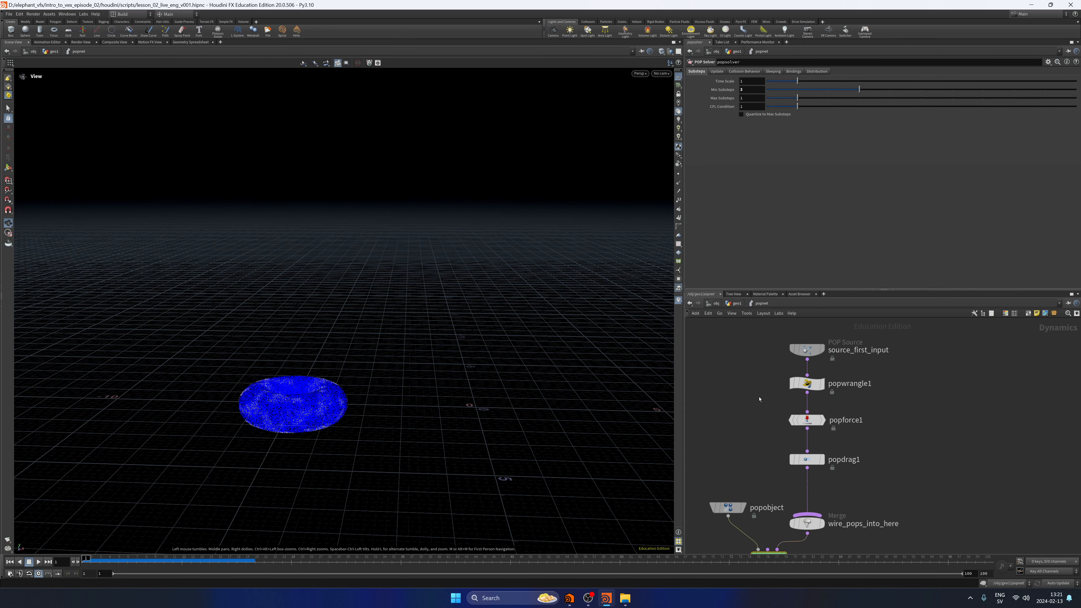
pyautogui.click(806, 349)
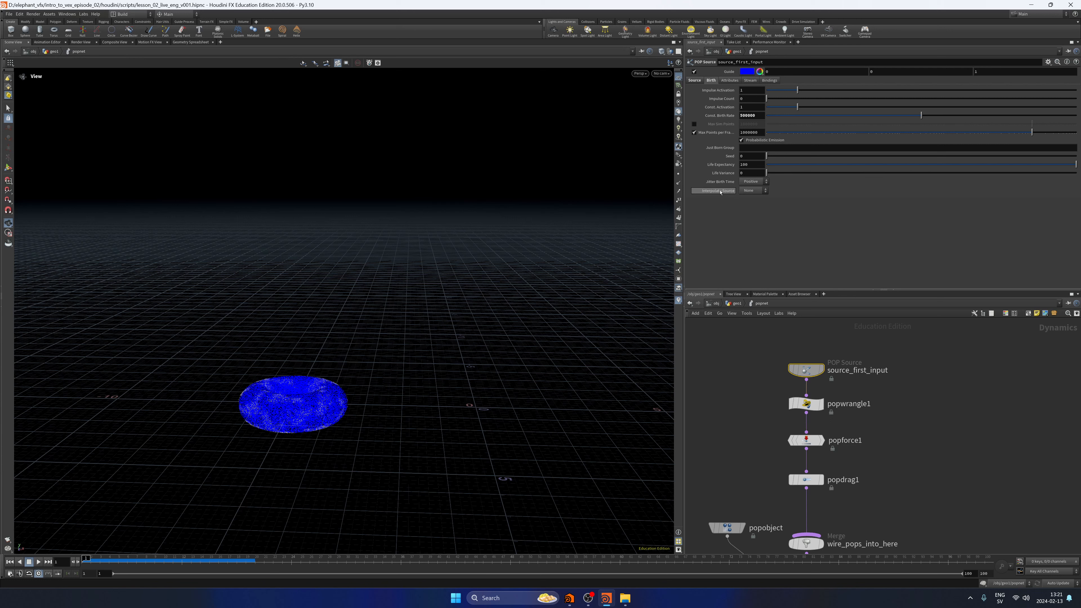
pyautogui.click(752, 190)
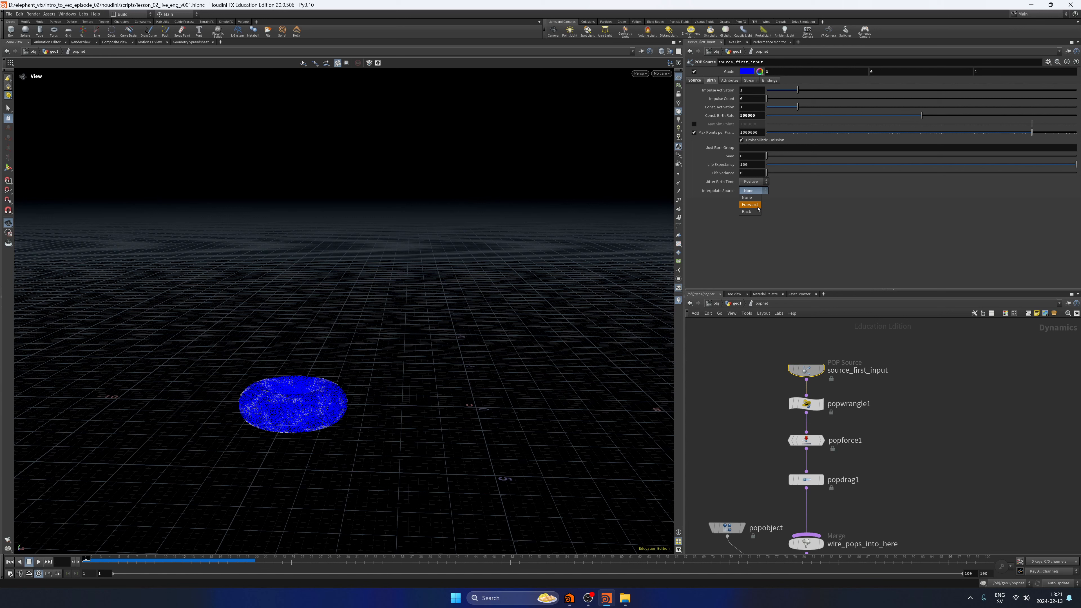
pyautogui.click(758, 206)
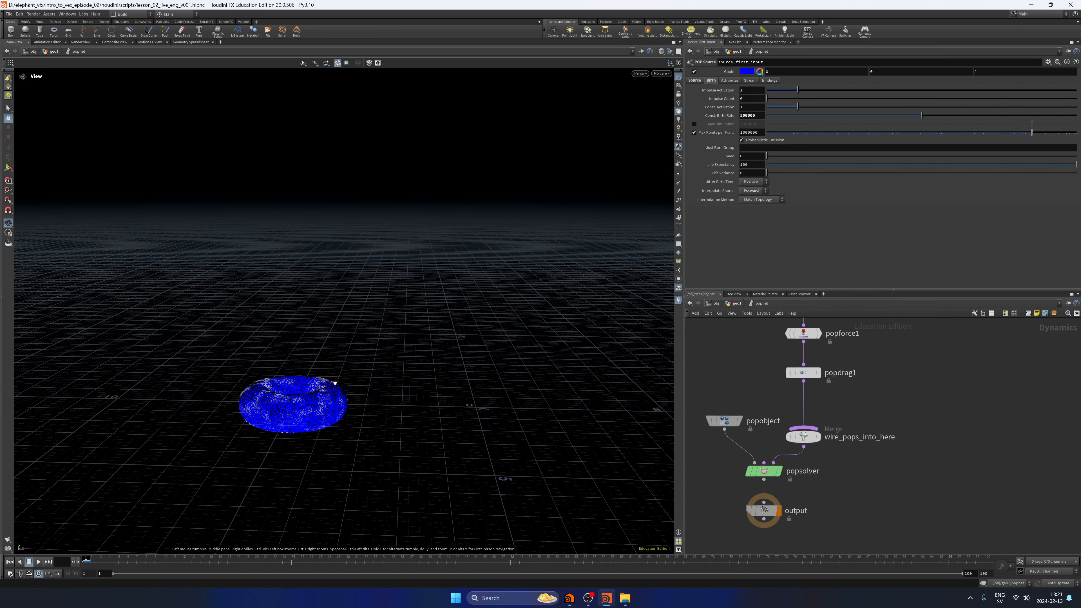
# Leave popnet, display attribrandomize2, and play the simulation to examine the particle trails with the interpolated source.
pyautogui.press('u')
pyautogui.moveTo(100, 560); pyautogui.dragTo(193, 556)
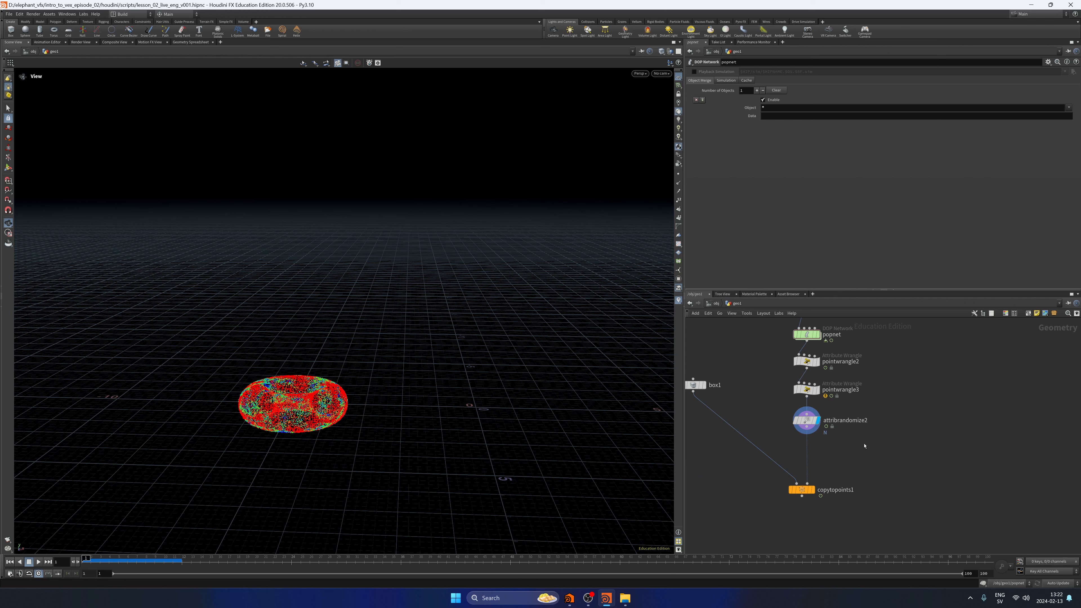
pyautogui.click(38, 562)
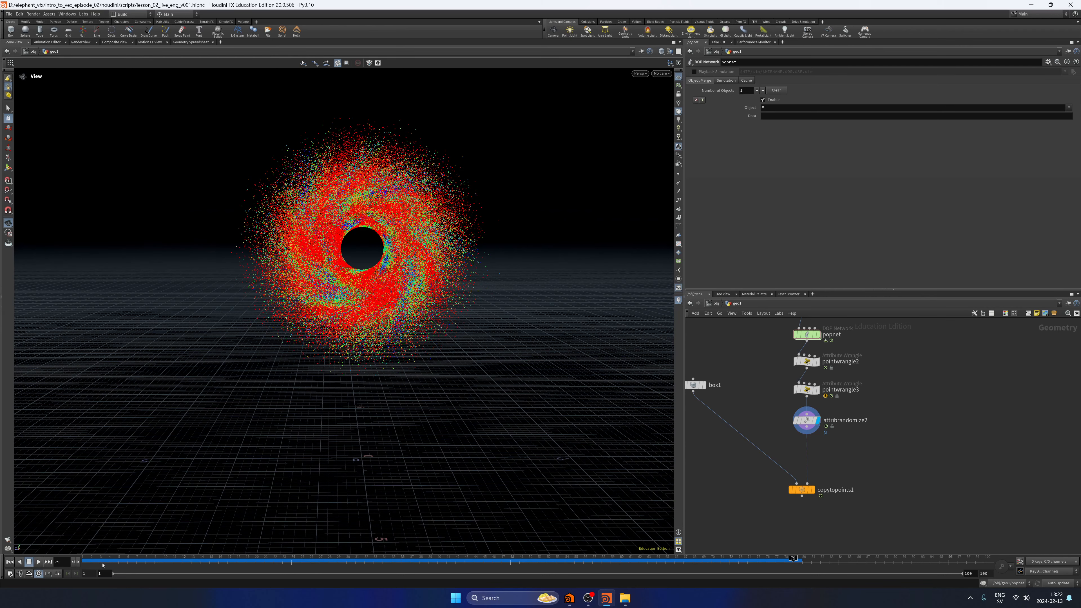
pyautogui.moveTo(102, 564); pyautogui.dragTo(80, 563)
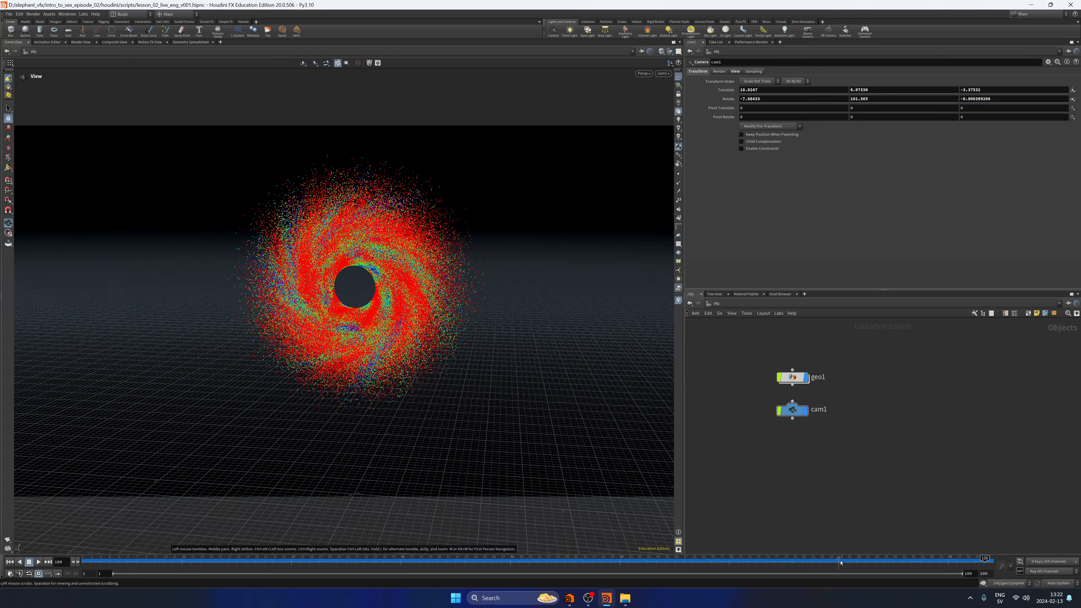
# Check the particles through cam1 at different frames, return to the first frame and save the scene.
pyautogui.click(840, 562)
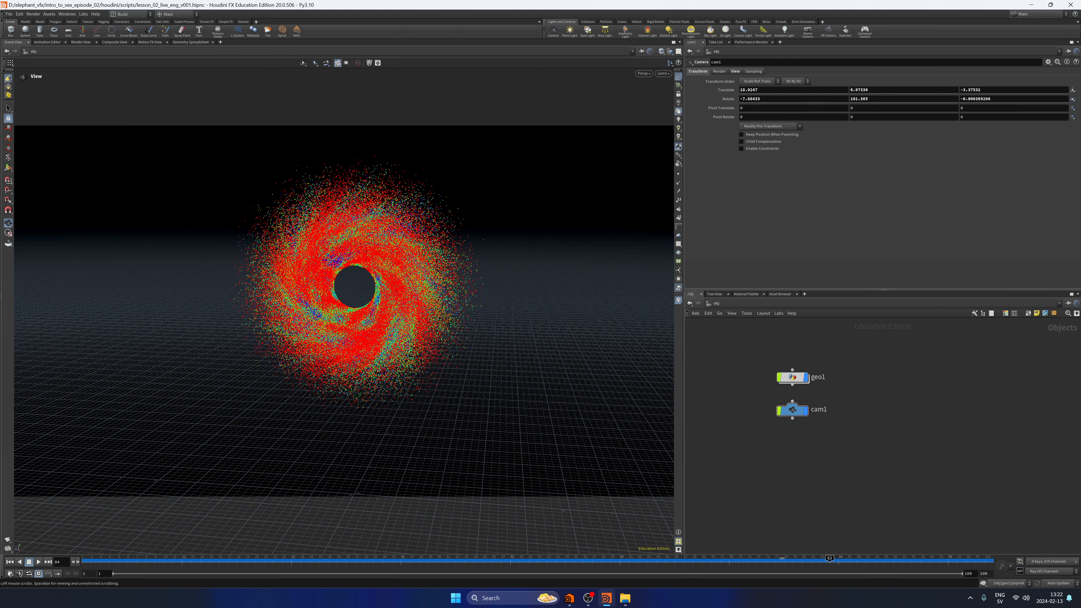
pyautogui.hotkey('ctrl', 'Up')
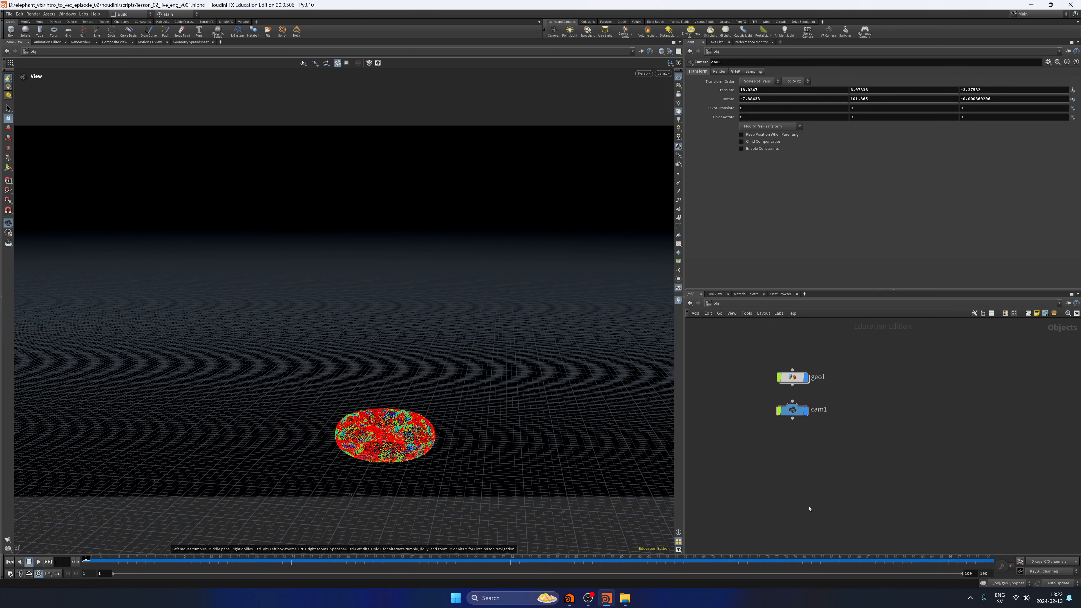
pyautogui.hotkey('ctrl', 's')
pyautogui.hotkey('ctrl', 's')
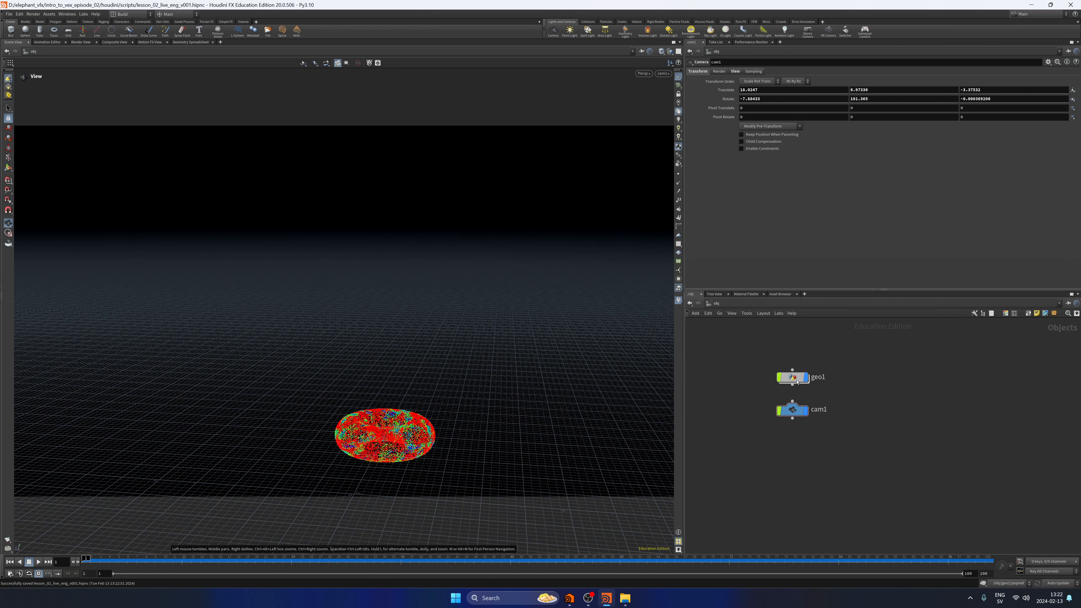
# Display copytopoints1 inside geo1 and play the animation to the last frame through cam1 to examine the boxes.
pyautogui.doubleClick(797, 382)
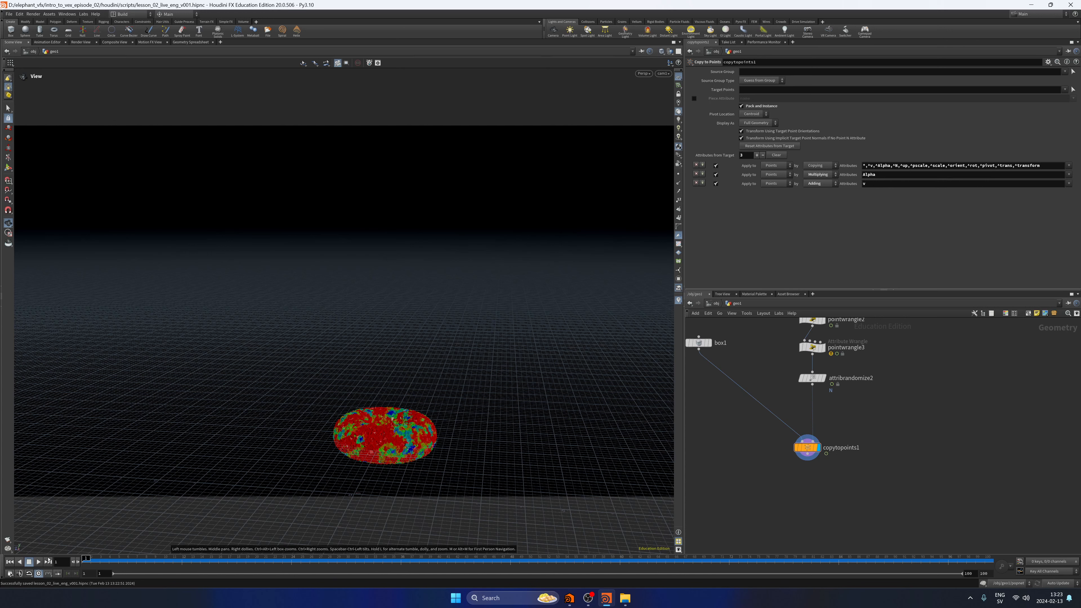
pyautogui.click(38, 562)
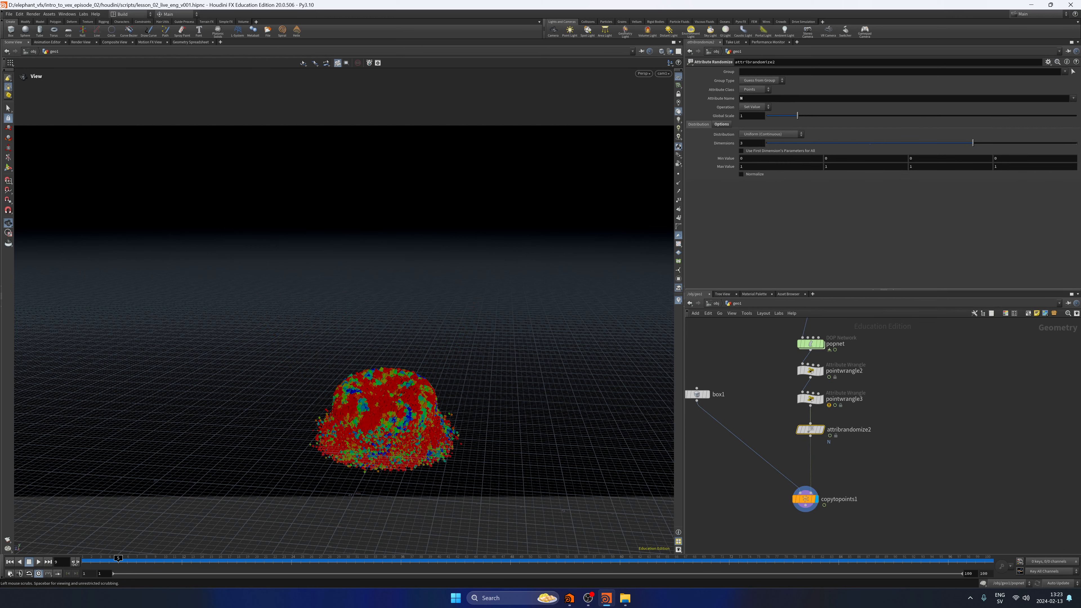
pyautogui.click(39, 562)
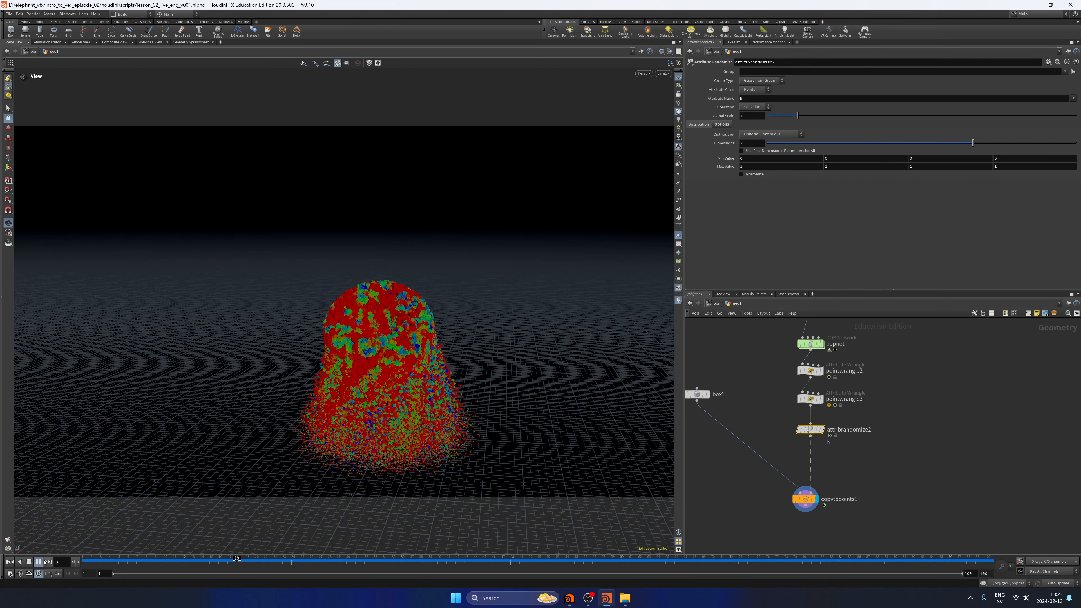
pyautogui.click(39, 562)
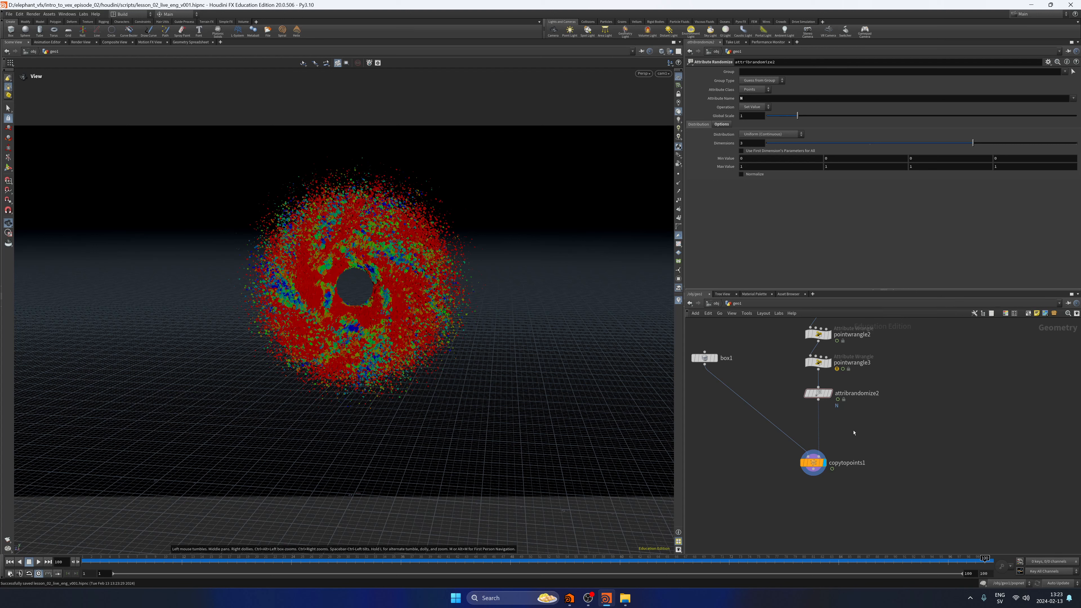
# Look through the obj and out network contexts and return to the object level.
pyautogui.click(716, 304)
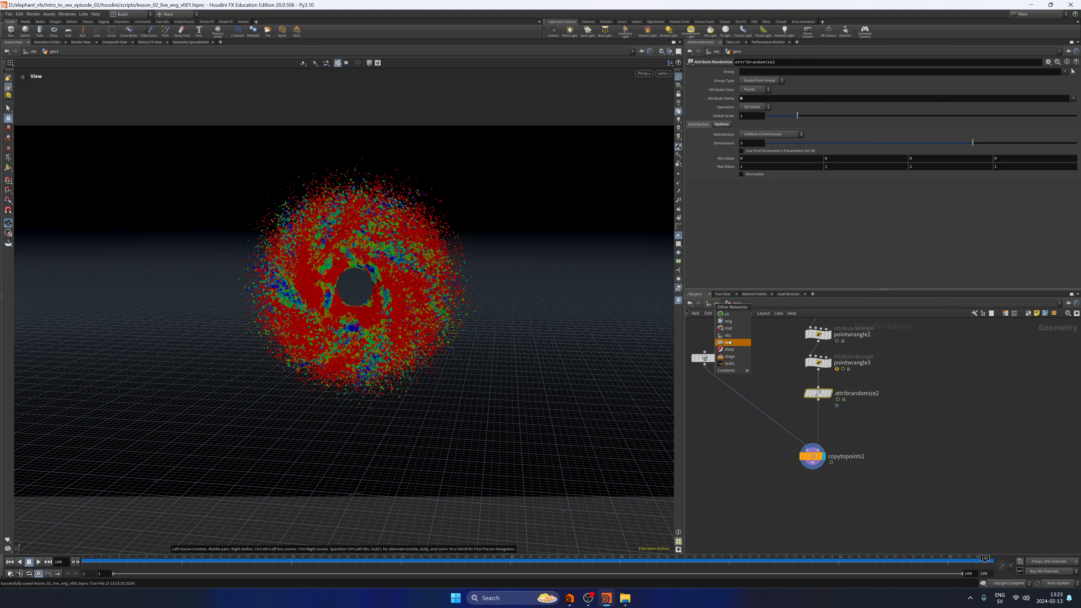
pyautogui.click(727, 335)
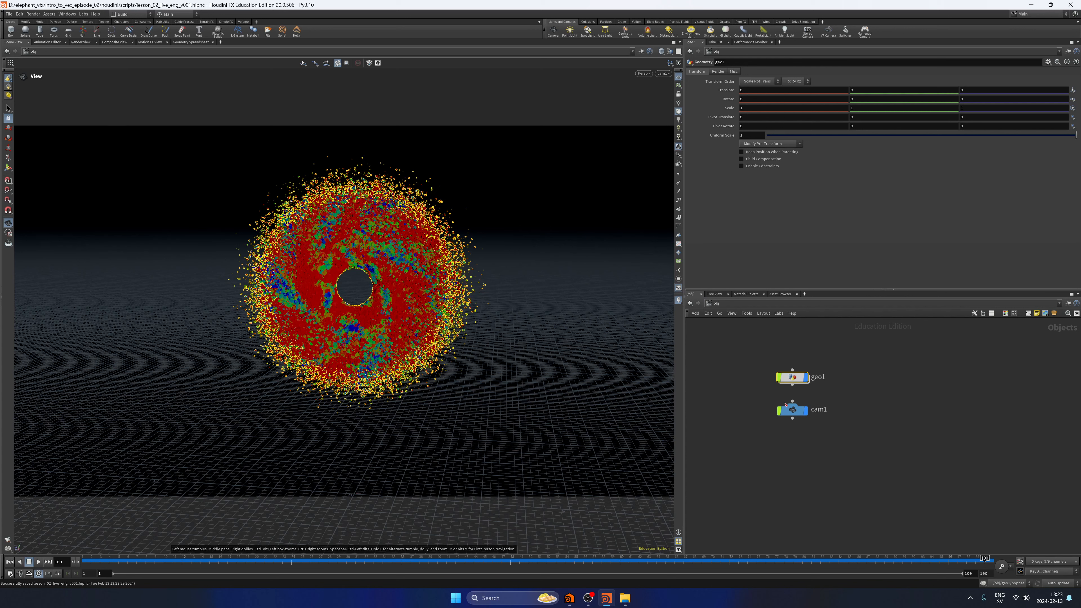
pyautogui.press('n')
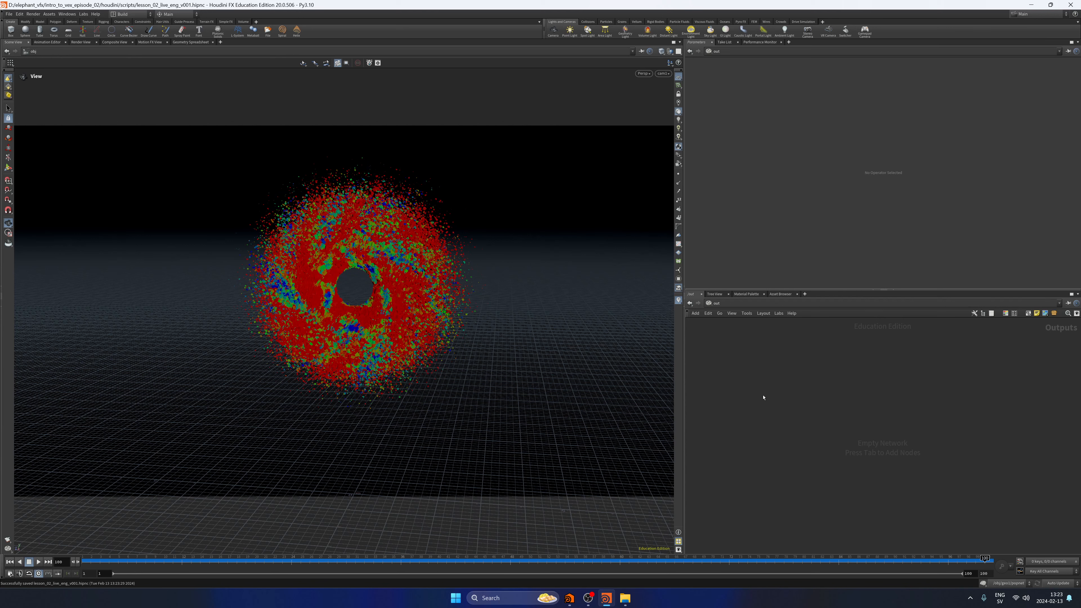
pyautogui.click(716, 303)
pyautogui.click(720, 337)
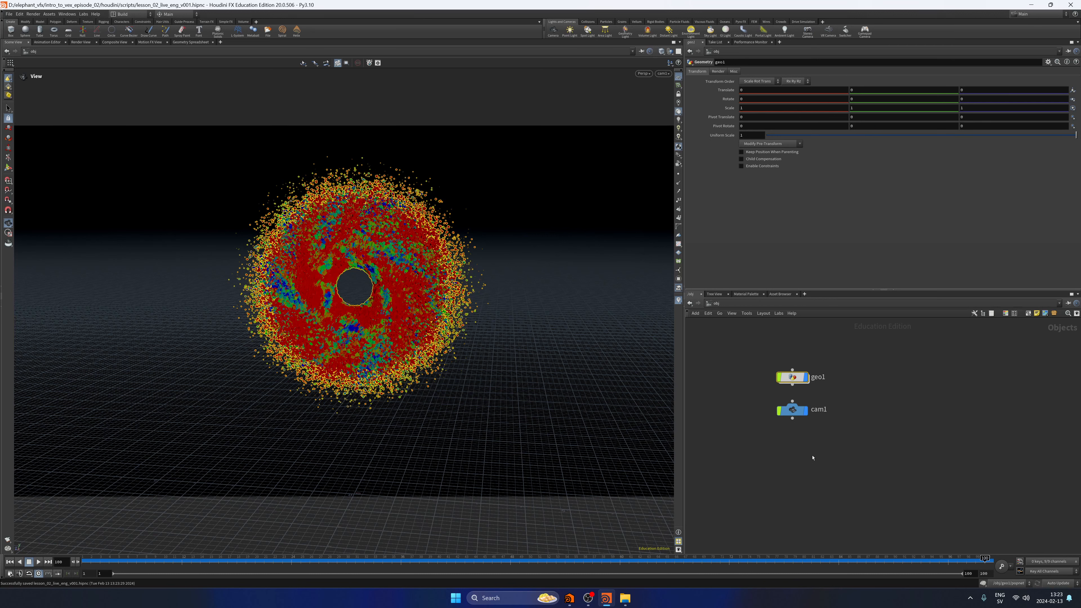
pyautogui.click(812, 457)
pyautogui.press('h')
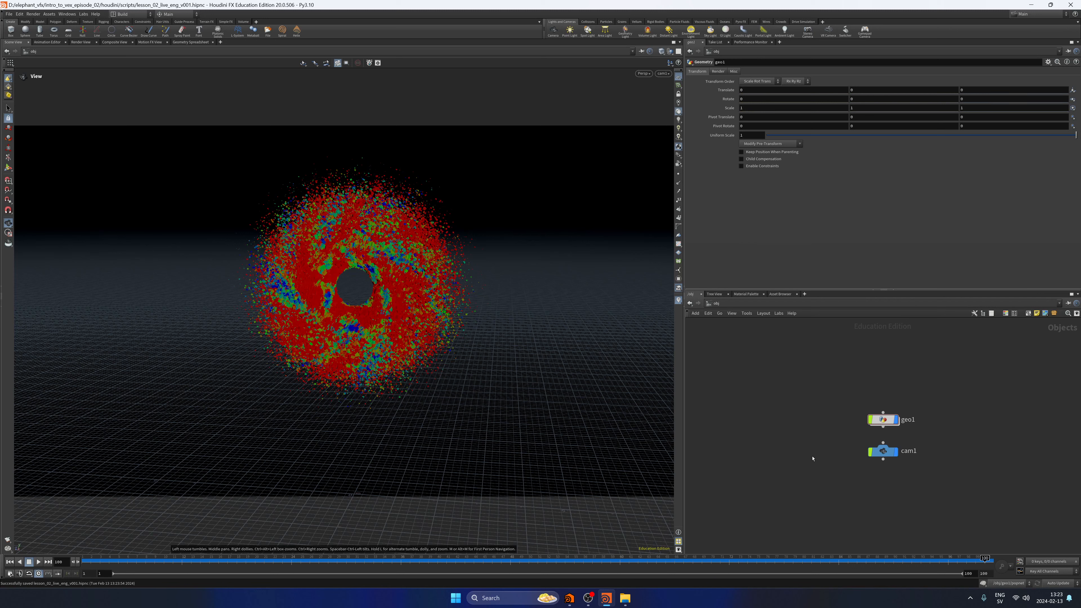
# Branch a Null named OUT_PARTICLES off attribrandomize2 in geo1, display it and save the scene.
pyautogui.moveTo(918, 398); pyautogui.dragTo(837, 375, button='middle')
pyautogui.scroll(2, 837, 373)
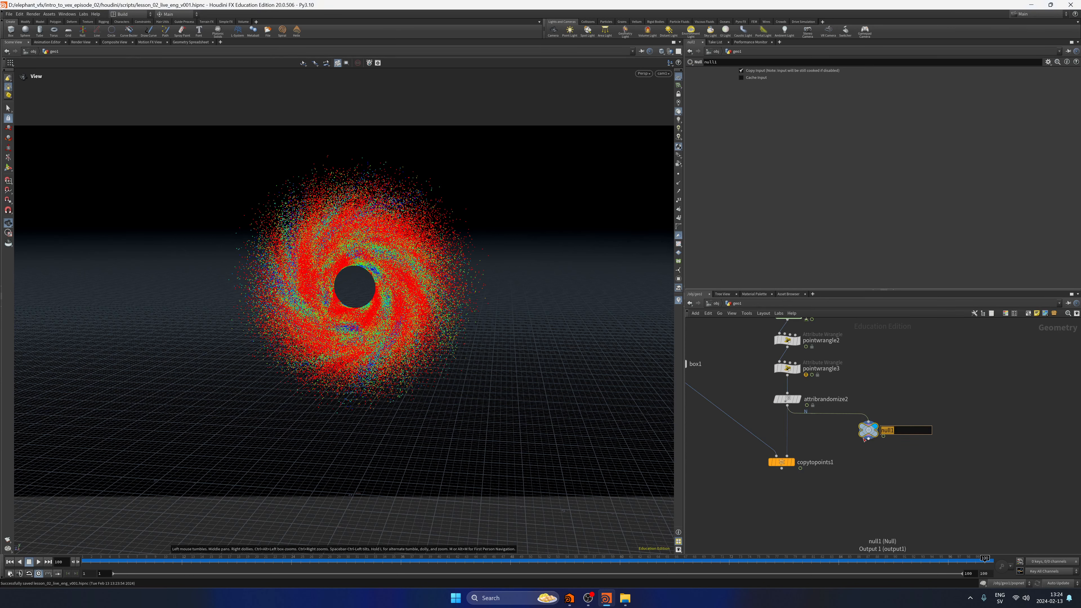
pyautogui.press('capslock')
pyautogui.write('OUT_PARTIC')
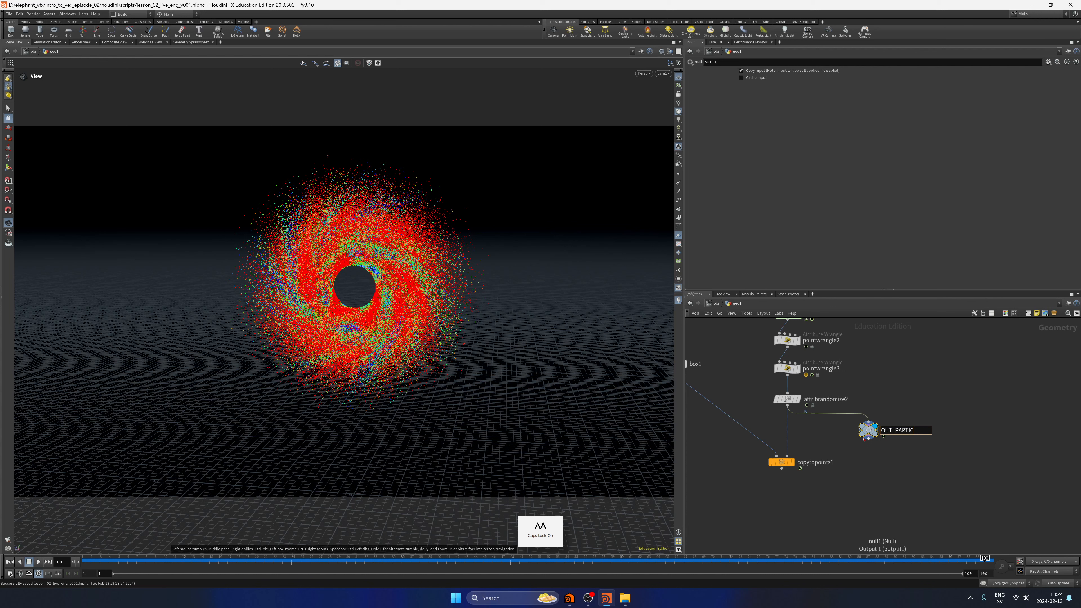
pyautogui.write('LES')
pyautogui.press('Return')
pyautogui.hotkey('ctrl', 's')
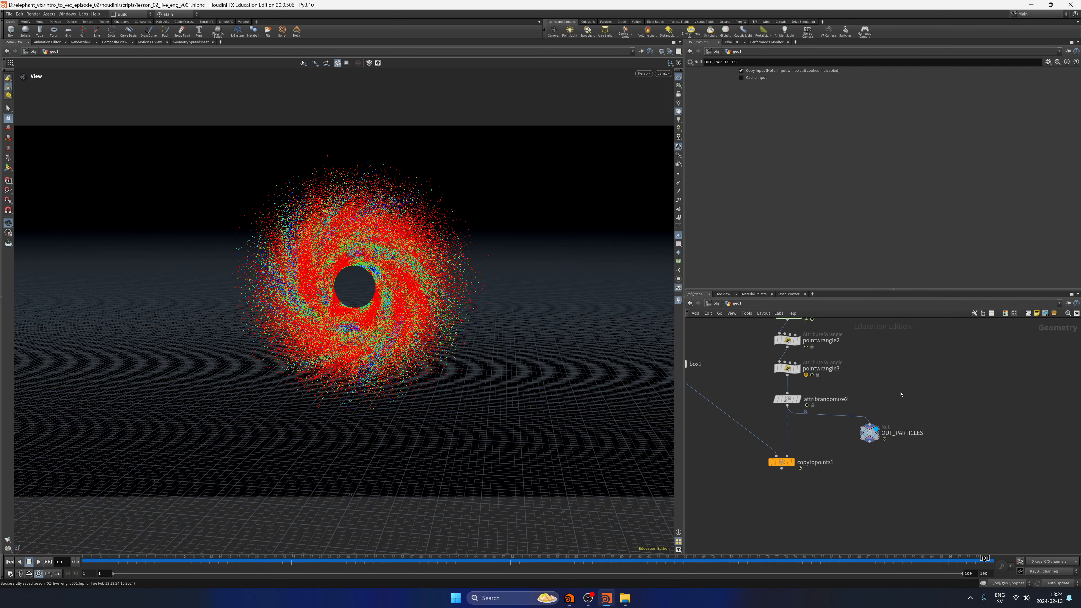
# Import /obj/geo1/OUT_PARTICLES into the Solaris stage with a SOP Import node and set the viewport background colour scheme to Dark.
pyautogui.press('F2')
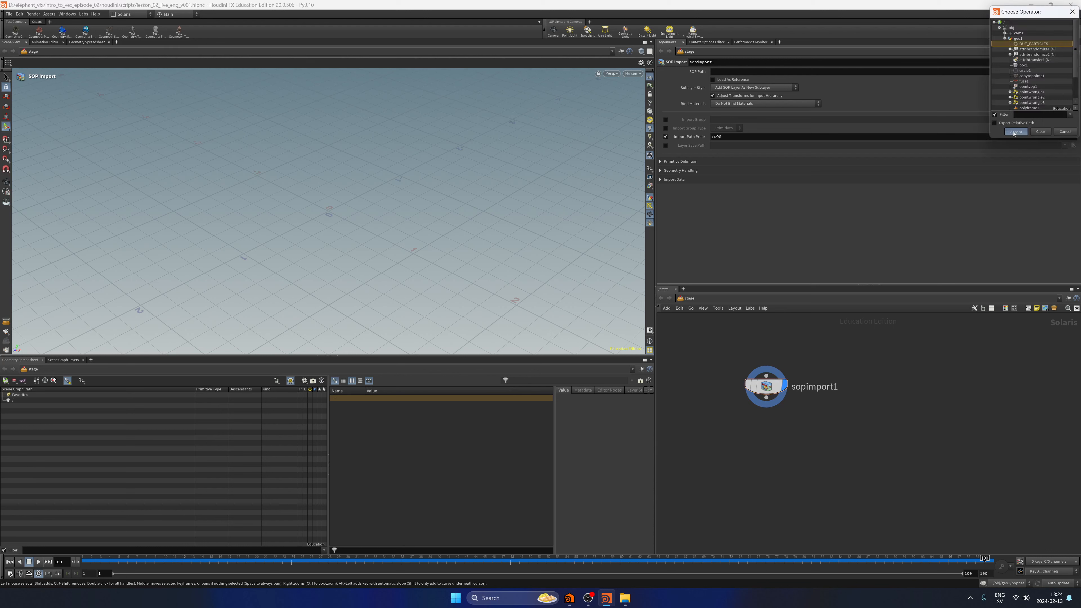
pyautogui.click(1015, 130)
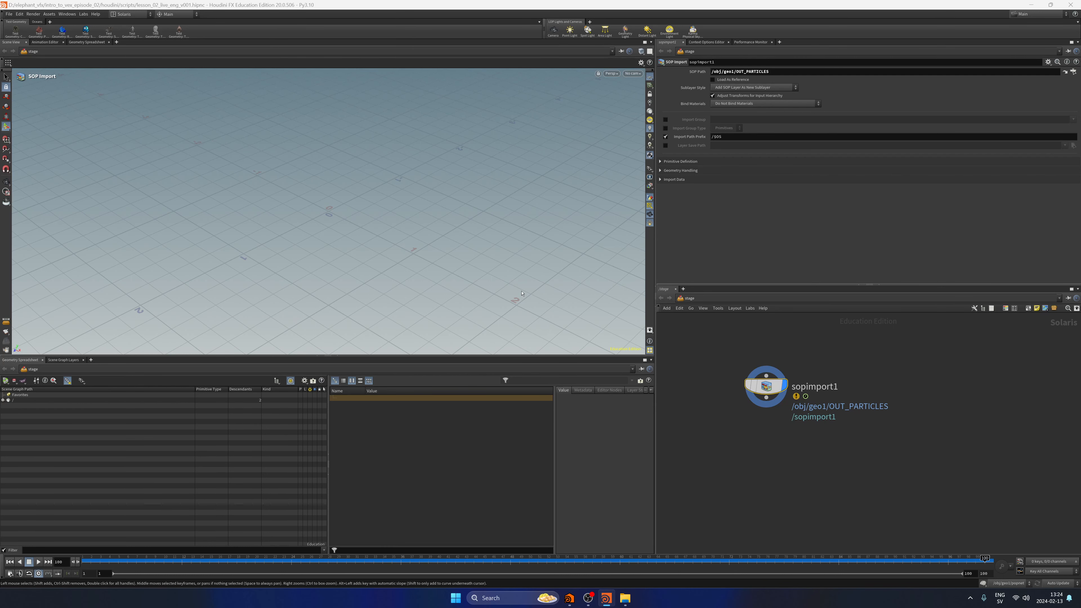
pyautogui.click(374, 133)
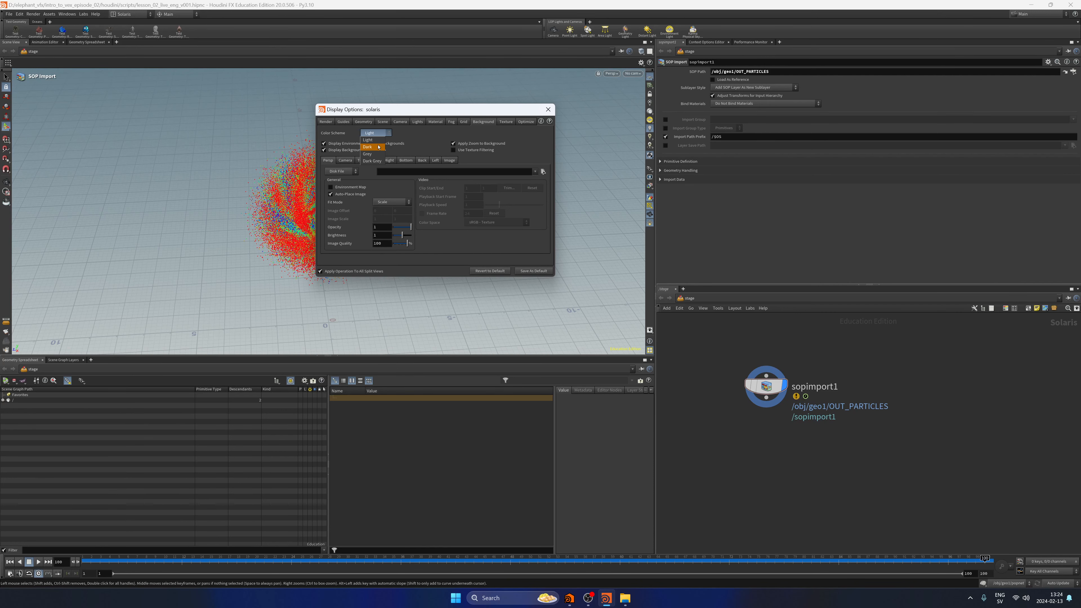
pyautogui.click(378, 147)
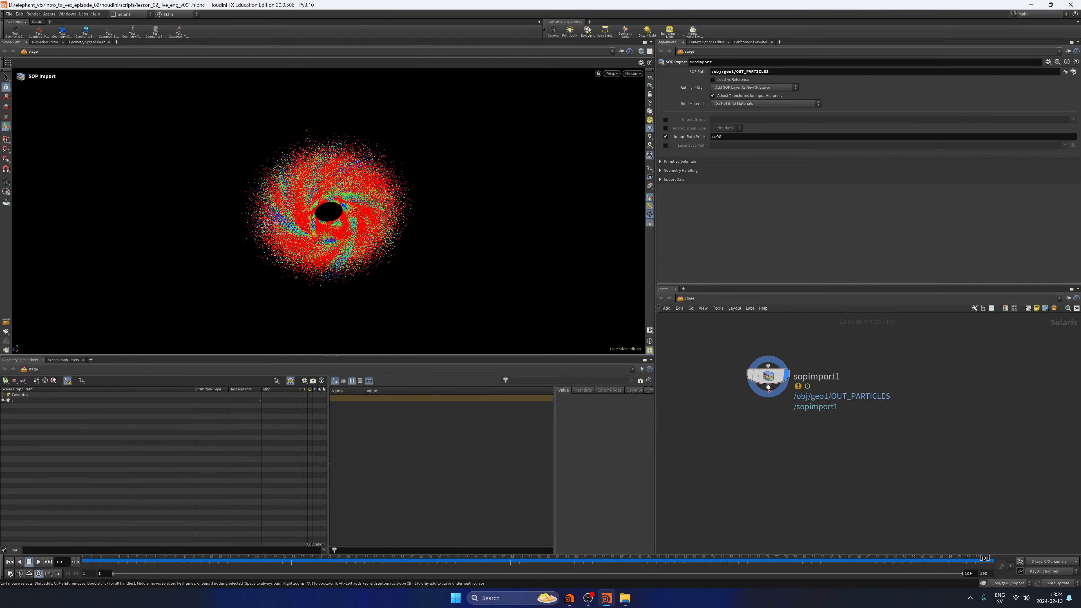
# Add a Scene Import (Cameras) node below sopimport1, view the stage through the imported camera and save the scene.
pyautogui.press('Tab')
pyautogui.write('c')
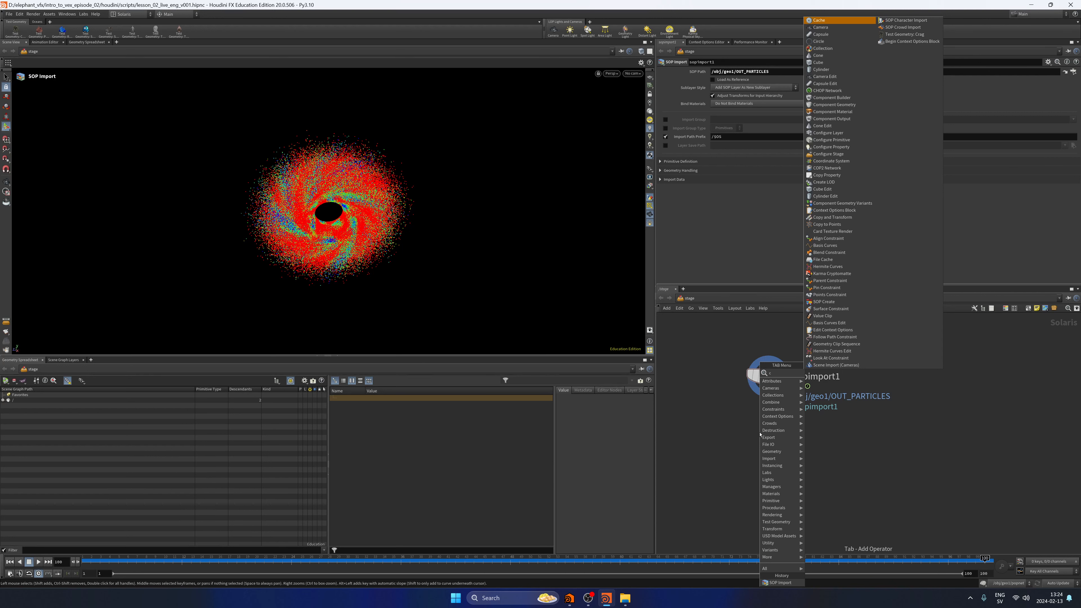
pyautogui.click(836, 365)
pyautogui.click(768, 419)
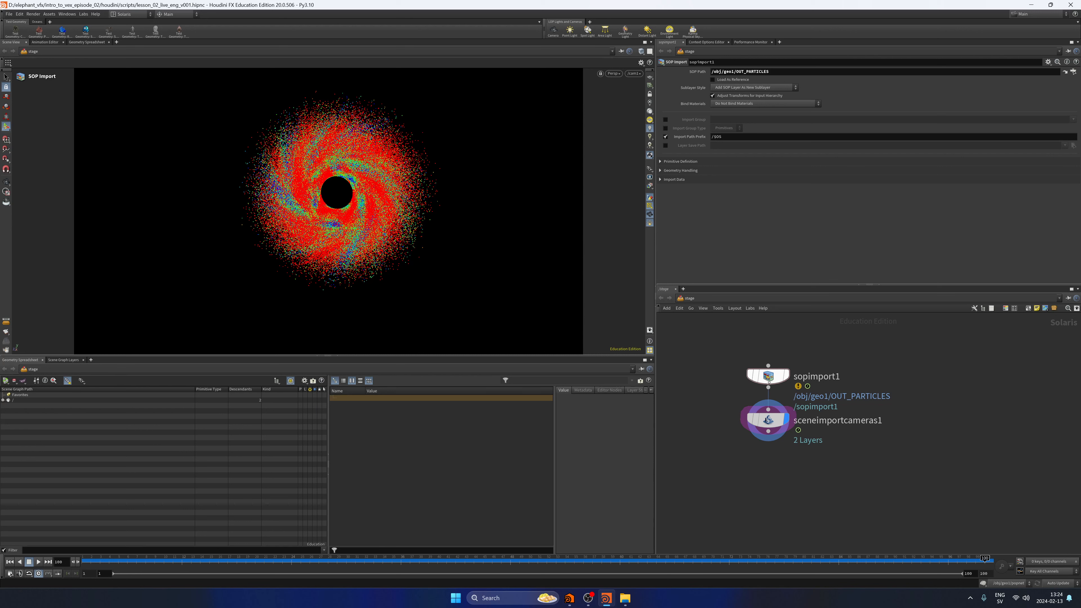
pyautogui.hotkey('ctrl', 's')
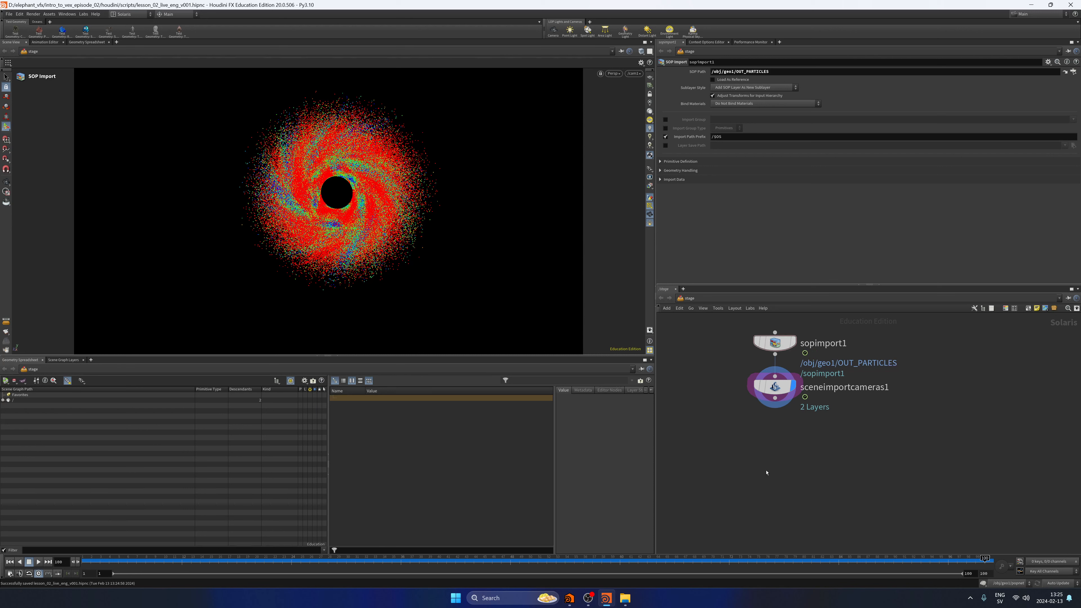
# Preview the stage in Karma XPU and add Karma render settings below sceneimportcameras1, using camera /cam1 with geometry and instance blur set to Velocity Blur.
pyautogui.click(613, 74)
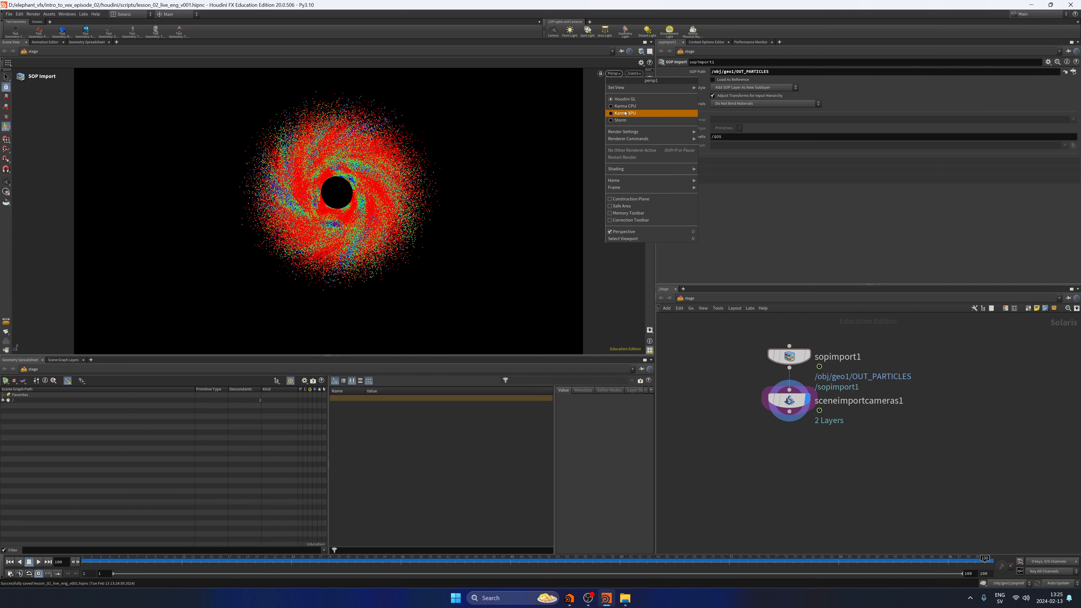
pyautogui.click(624, 113)
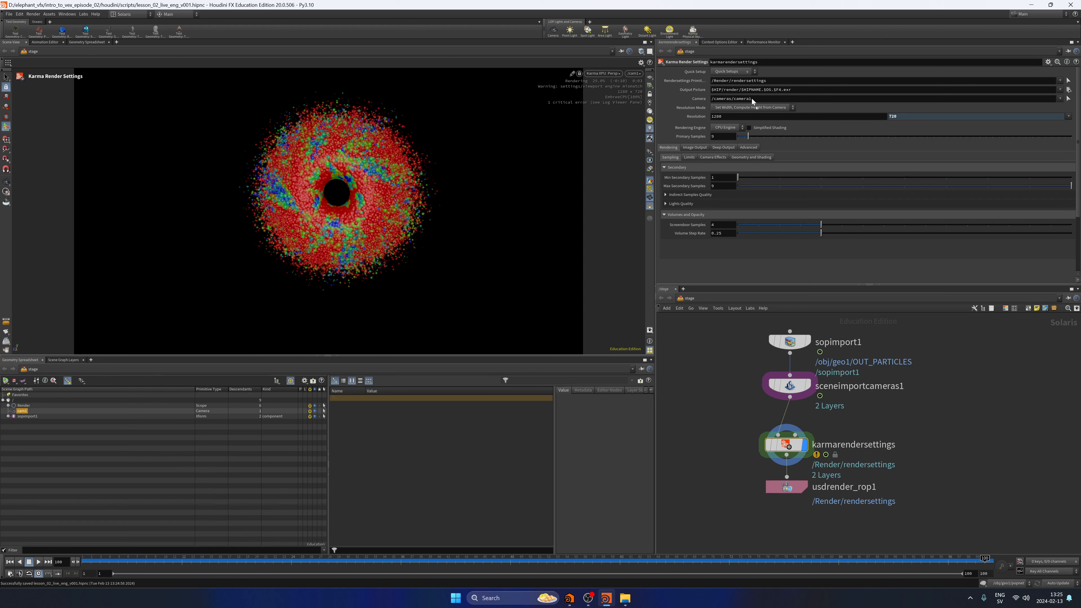
pyautogui.moveTo(751, 98); pyautogui.dragTo(751, 98)
pyautogui.click(713, 156)
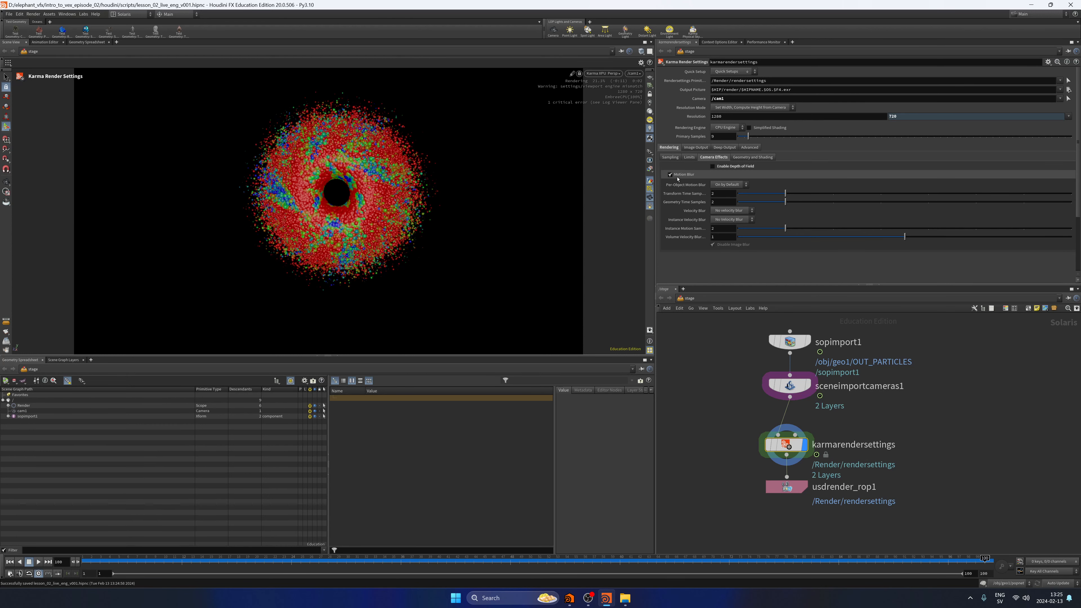
# Check the motion-blurred particles at several frames, including 24 and 33, in the Karma XPU viewport.
pyautogui.click(291, 560)
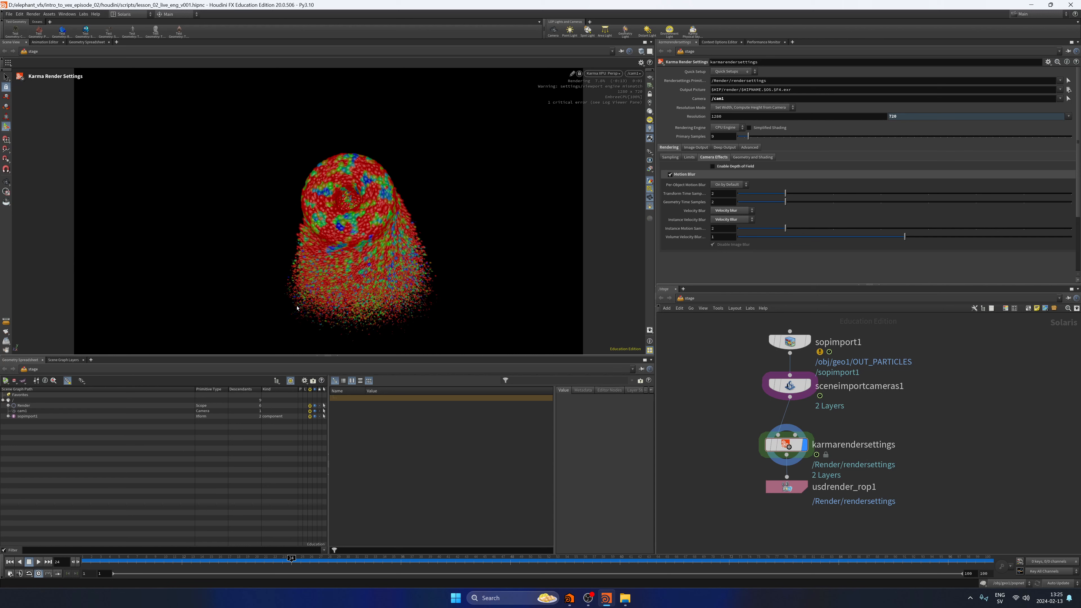
pyautogui.click(374, 560)
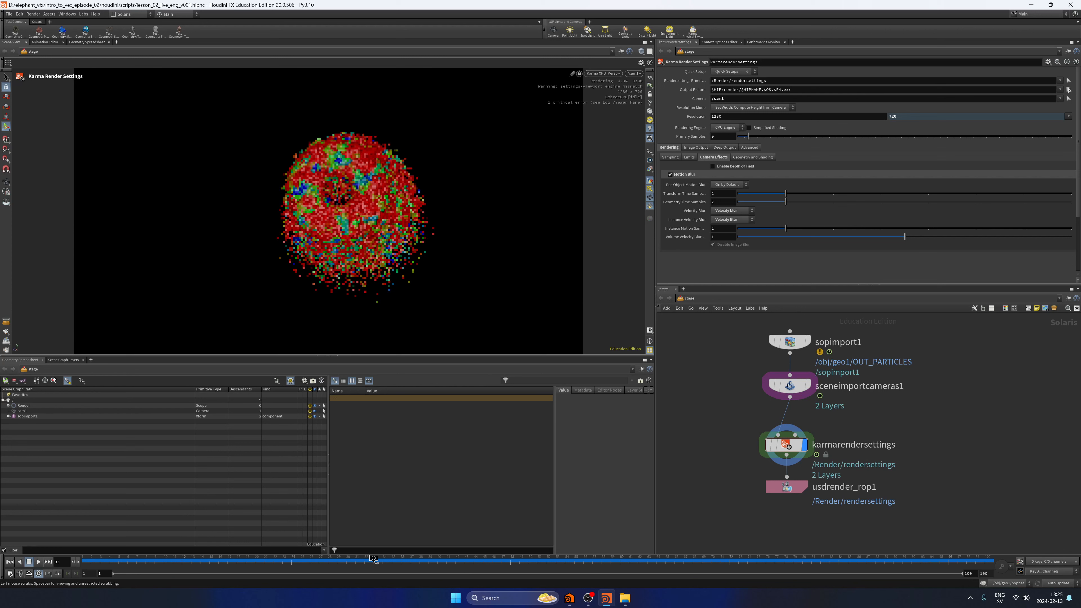
pyautogui.click(613, 74)
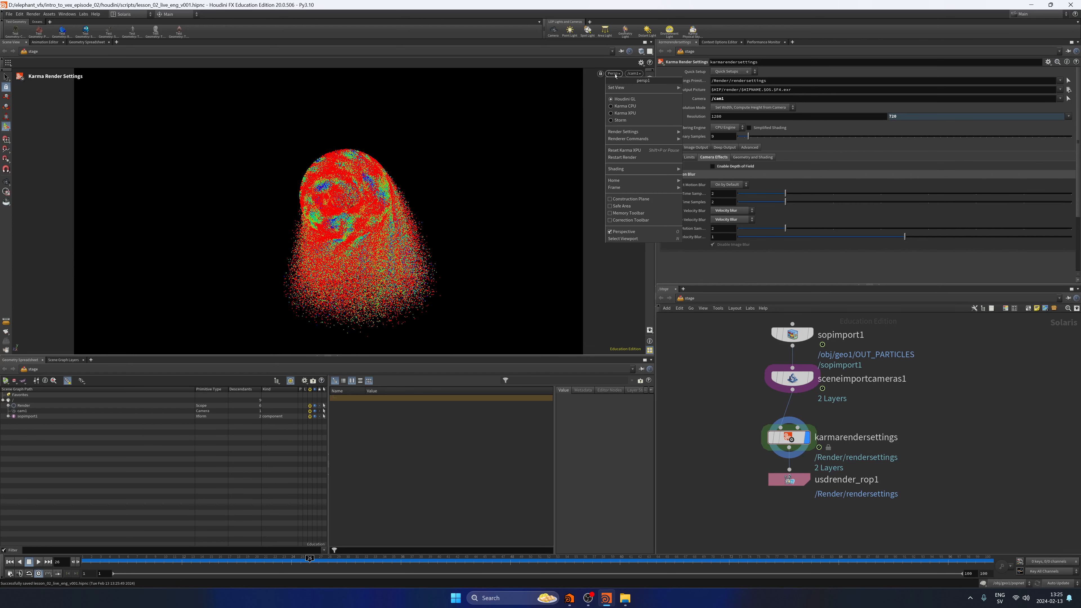
pyautogui.click(625, 113)
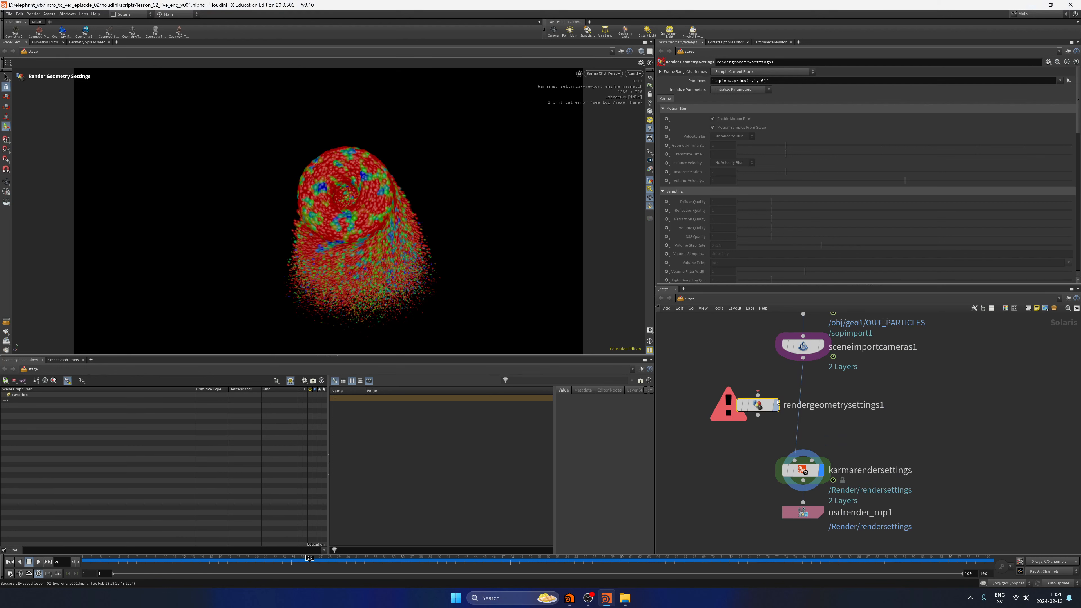
# Insert Render Geometry Settings for /sopimport1 above karmarendersettings and try rendering points as Discs and Oriented Discs, previewing in Karma CPU.
pyautogui.moveTo(777, 402); pyautogui.dragTo(816, 404)
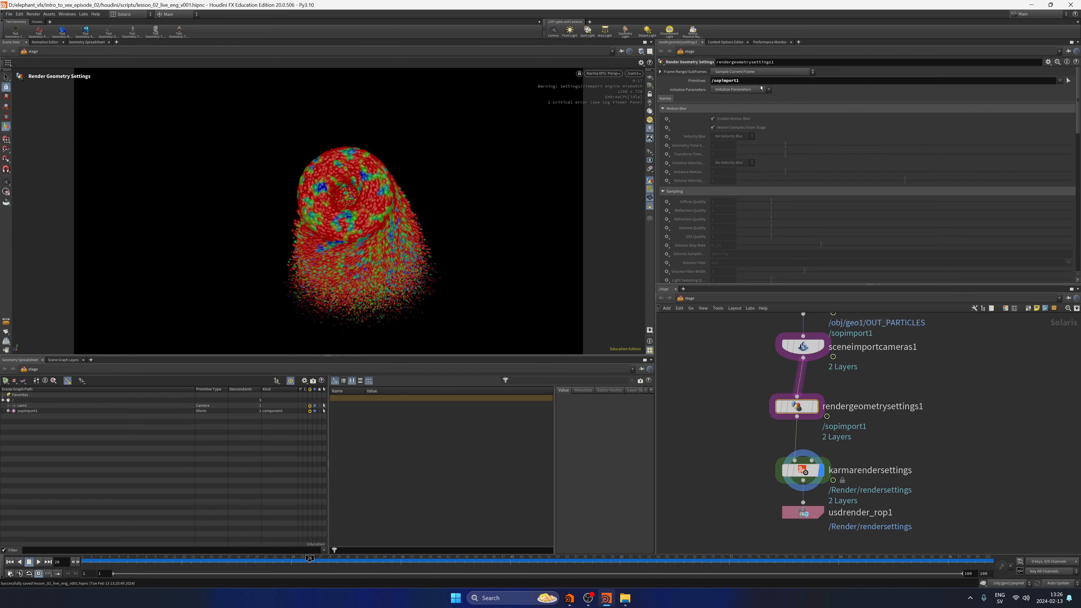
pyautogui.scroll(-10, 745, 128)
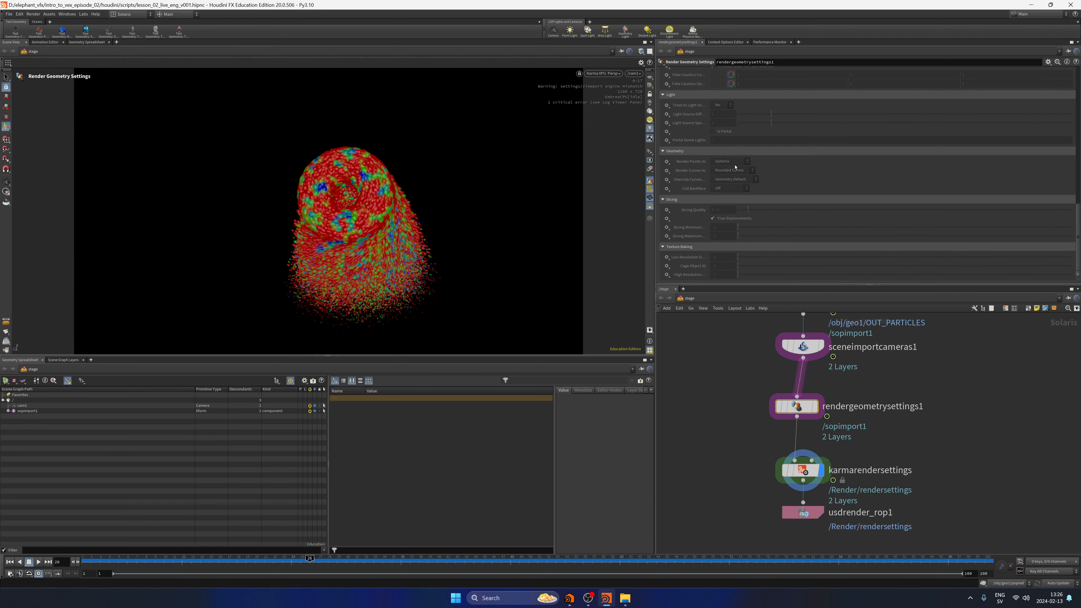
pyautogui.click(734, 166)
pyautogui.click(739, 161)
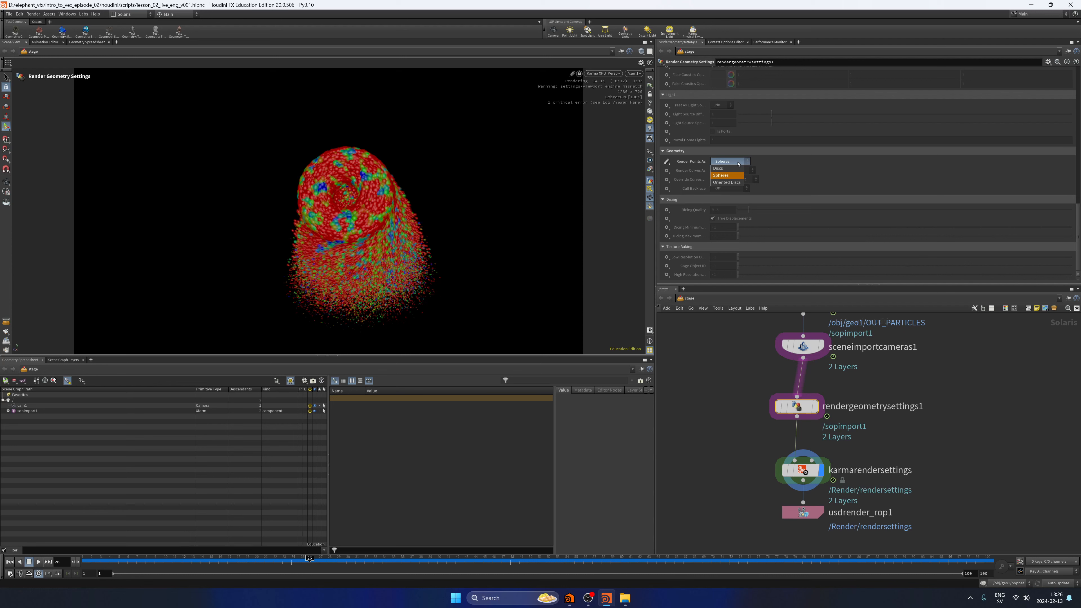
pyautogui.click(730, 168)
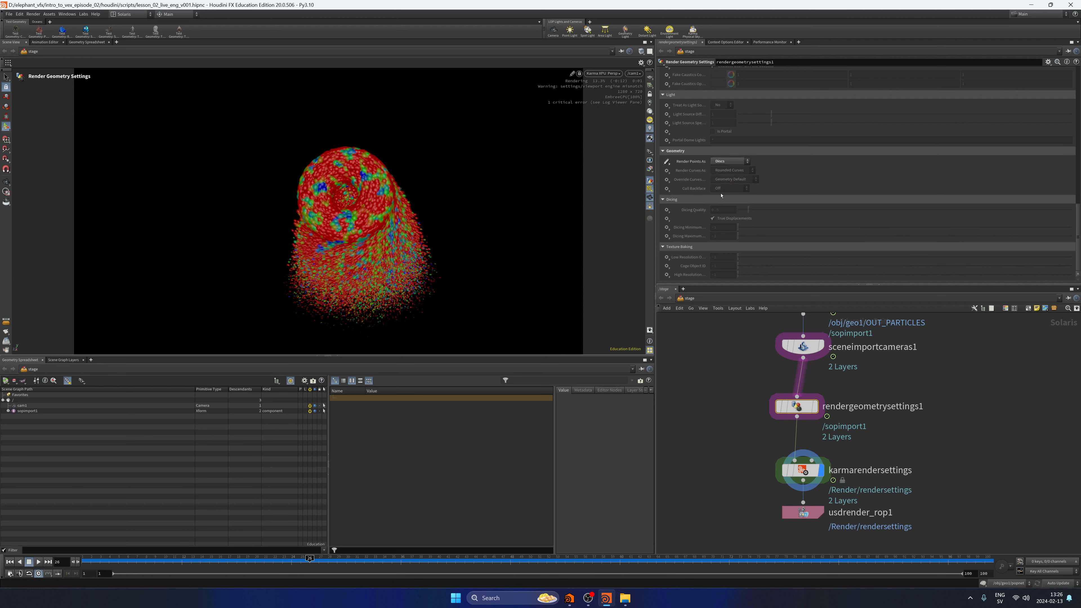
pyautogui.click(603, 73)
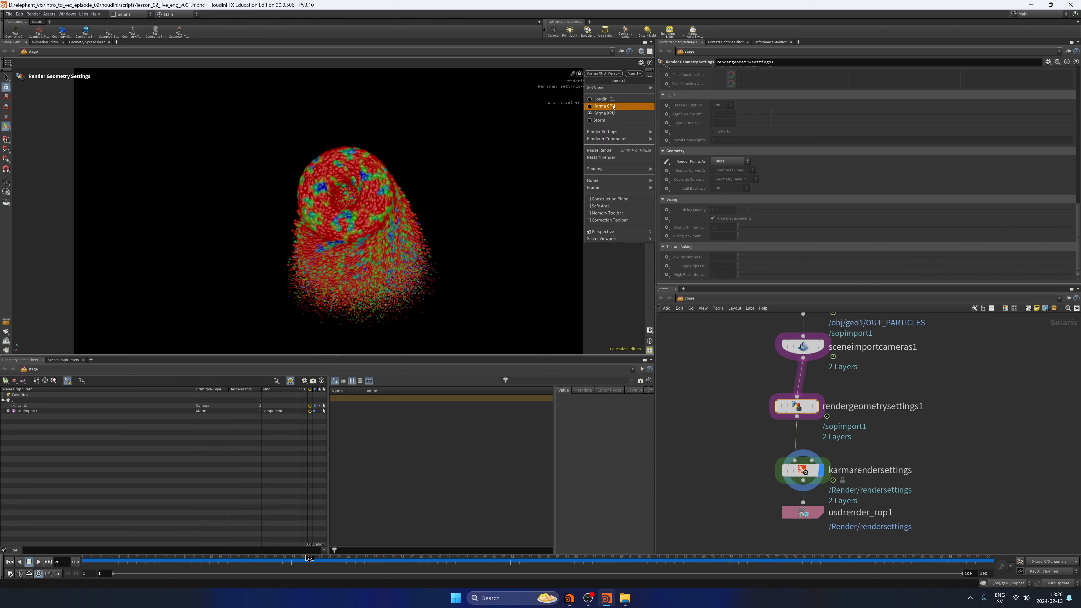
pyautogui.click(614, 110)
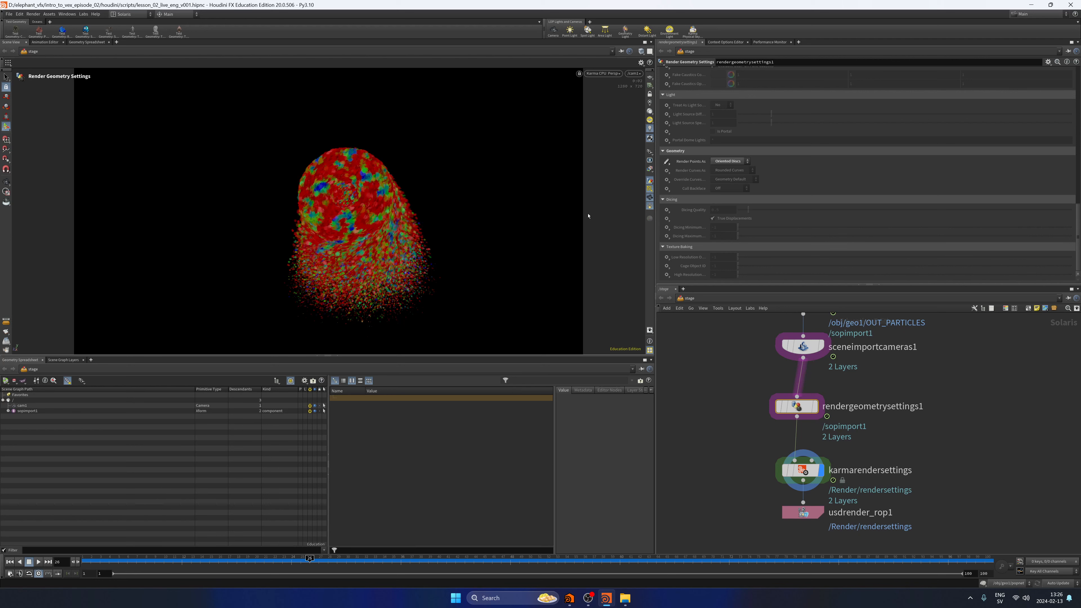
# Set Render Points As to Spheres and bypass the rendergeometrysettings1 node.
pyautogui.click(729, 161)
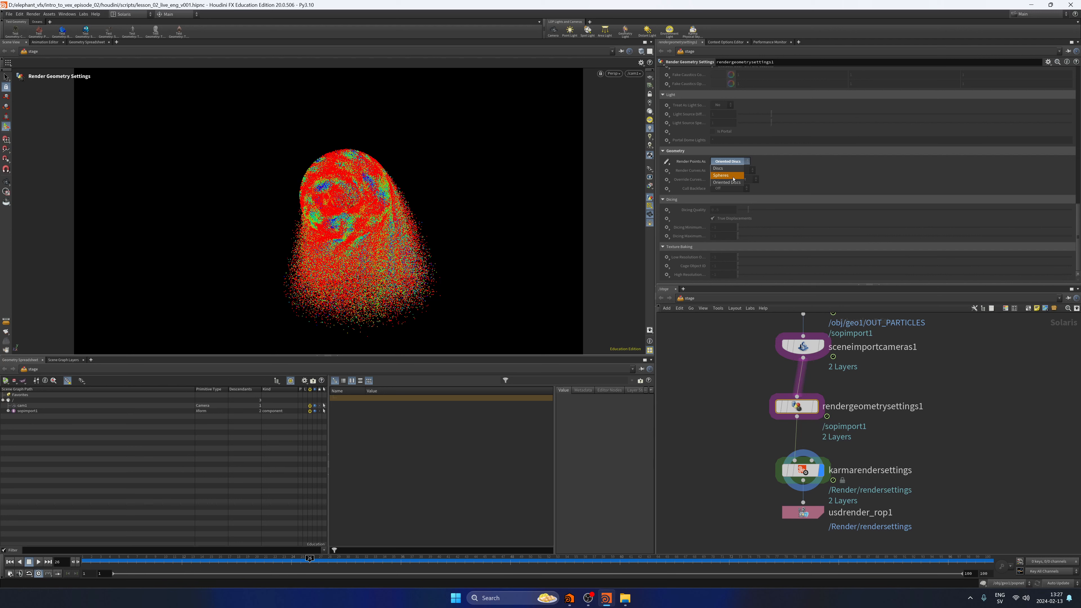
pyautogui.click(733, 176)
pyautogui.moveTo(730, 414); pyautogui.dragTo(730, 403, button='middle')
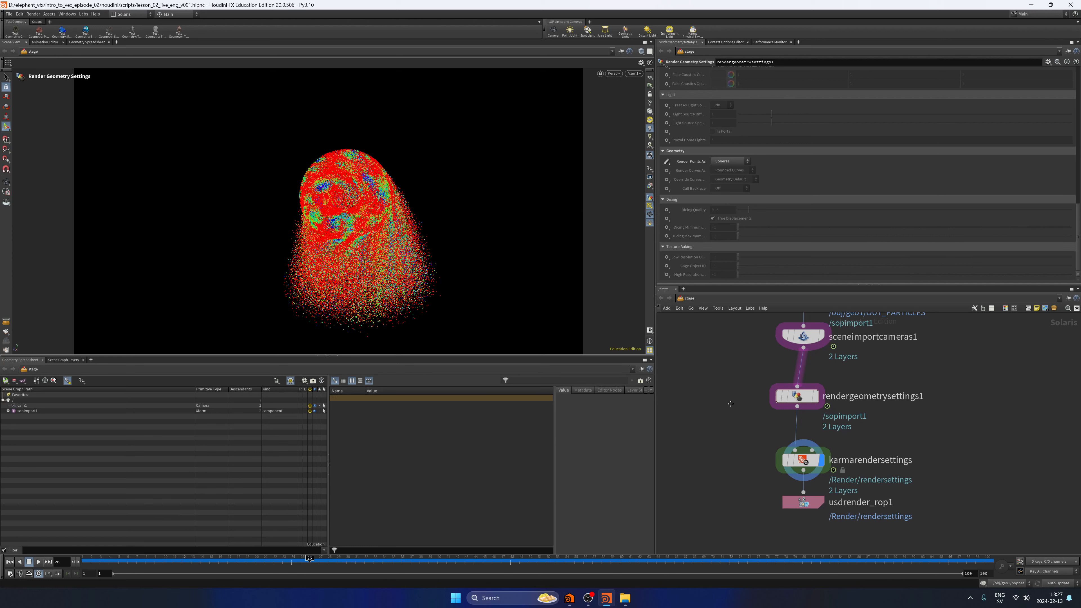
pyautogui.moveTo(730, 404); pyautogui.dragTo(726, 424, button='middle')
pyautogui.press('b')
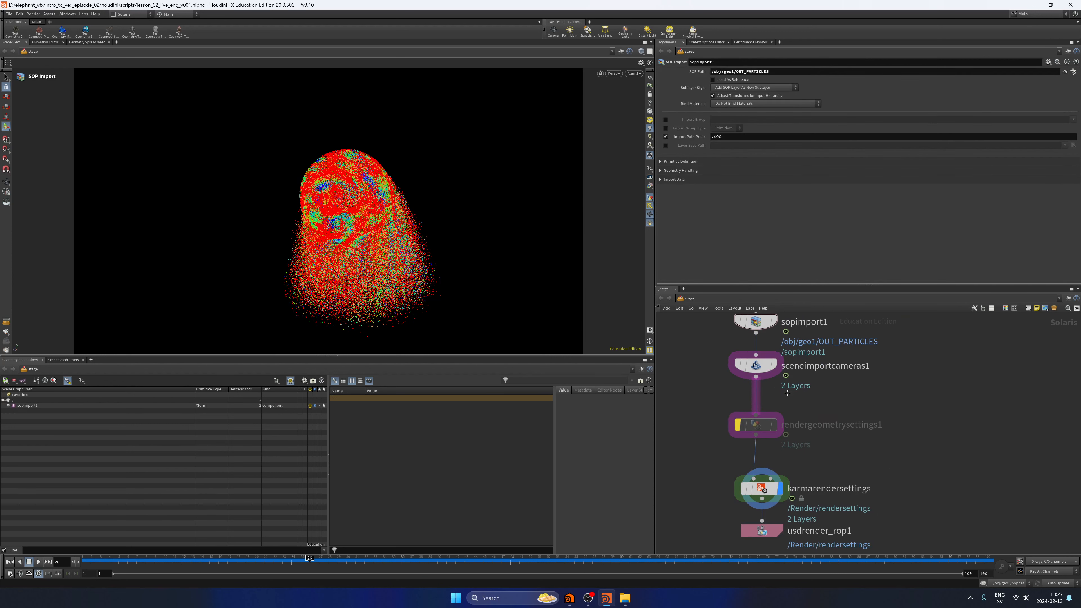
# Disconnect sopimport1 from sceneimportcameras1 and save the scene.
pyautogui.moveTo(785, 402); pyautogui.dragTo(786, 408, button='middle')
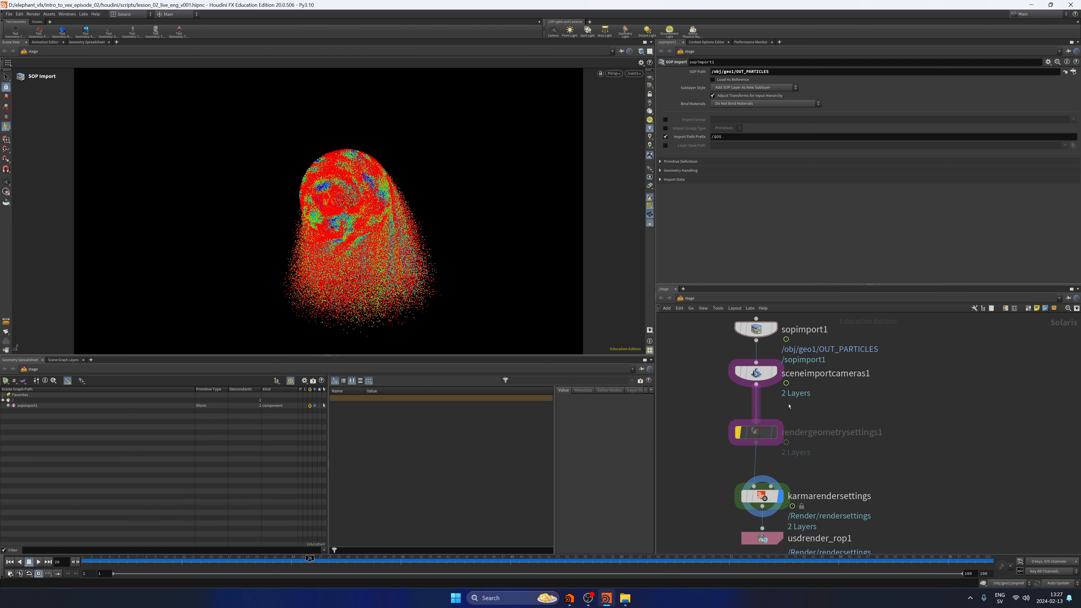
pyautogui.hotkey('ctrl', 's')
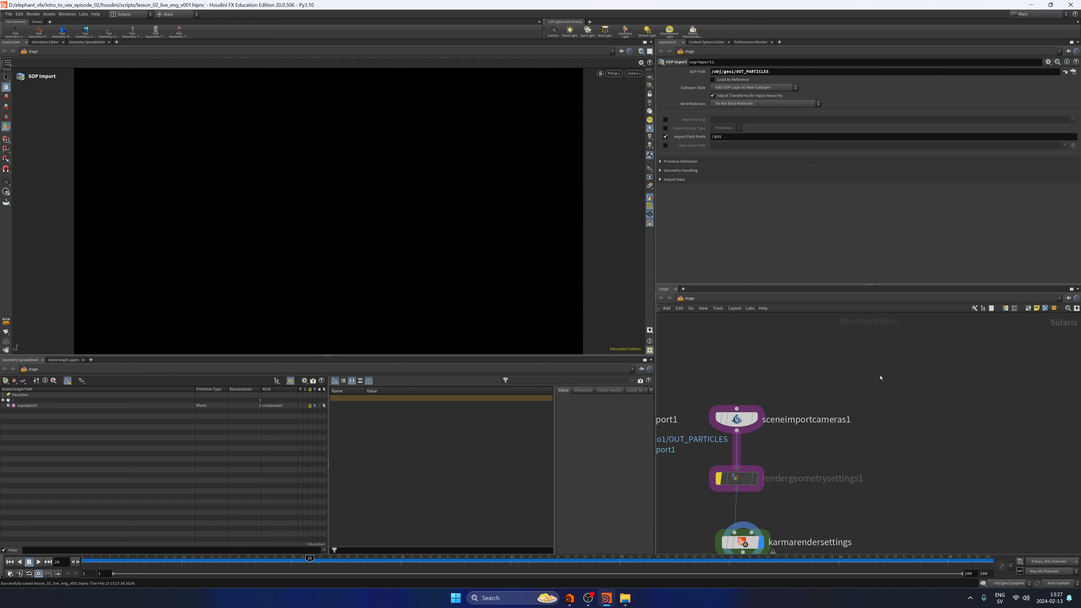
# Add an Instancer node named copytopoints1 beside the camera import and delete the duplicate Instancer.
pyautogui.press('Tab')
pyautogui.write('instance')
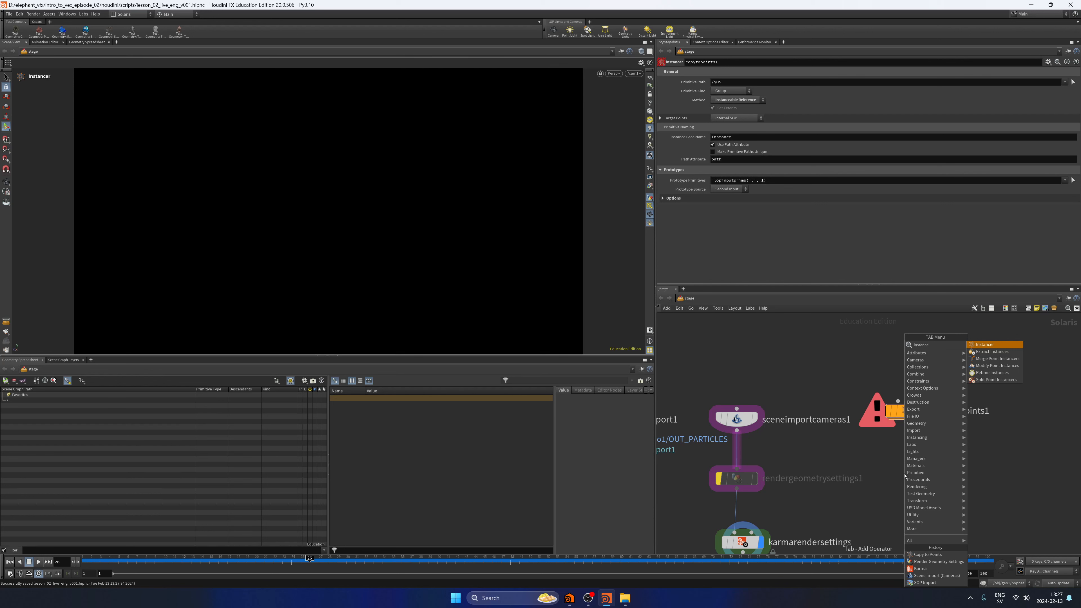
pyautogui.press('Return')
pyautogui.click(912, 469)
pyautogui.press('Delete')
# Display copytopoints1, set its method to Point Instancer and object-merge /obj/geo1/OUT_PARTICLES inside it as the target points.
pyautogui.moveTo(909, 413); pyautogui.dragTo(969, 431)
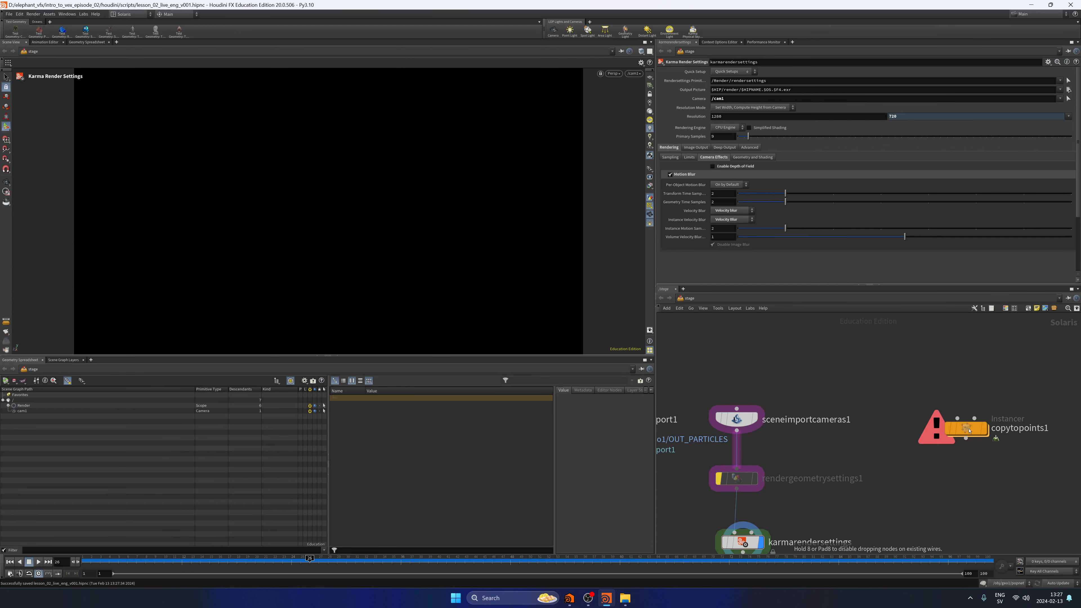
pyautogui.moveTo(970, 430); pyautogui.dragTo(939, 422)
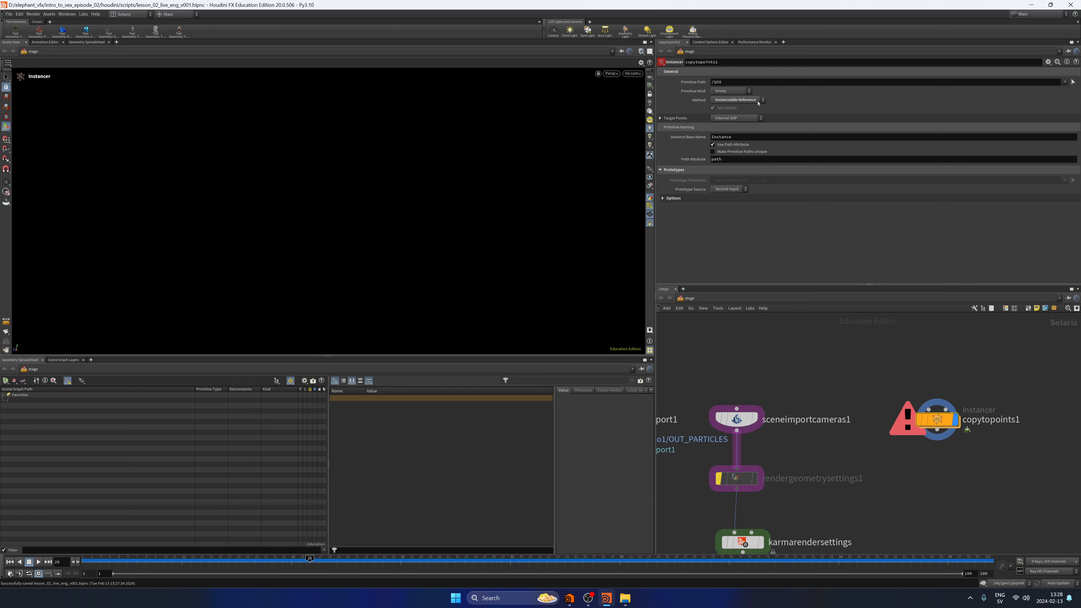
pyautogui.click(762, 101)
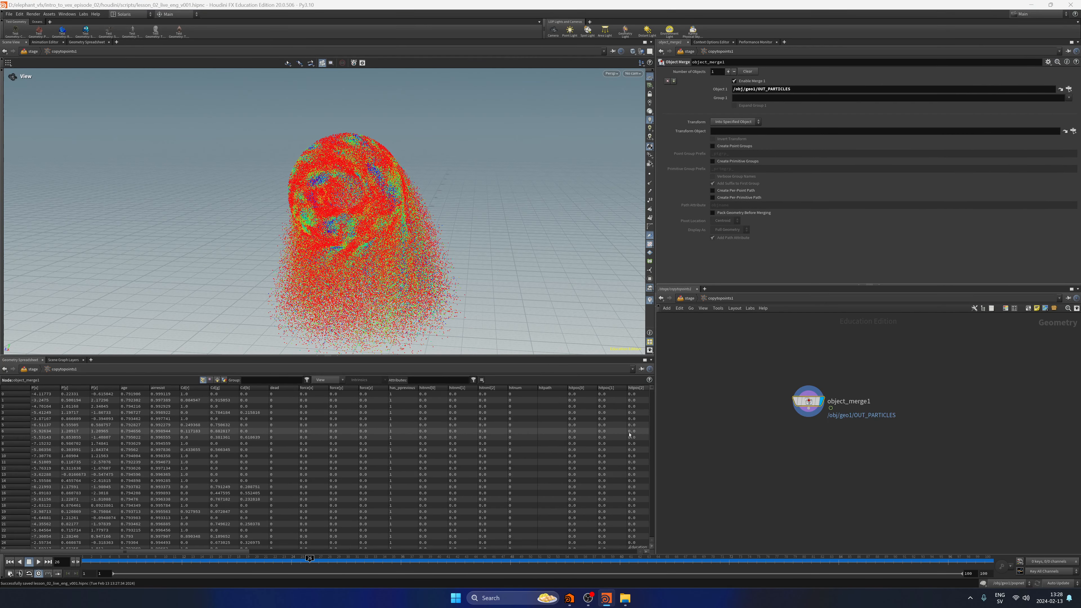
pyautogui.moveTo(837, 455); pyautogui.dragTo(861, 452, button='middle')
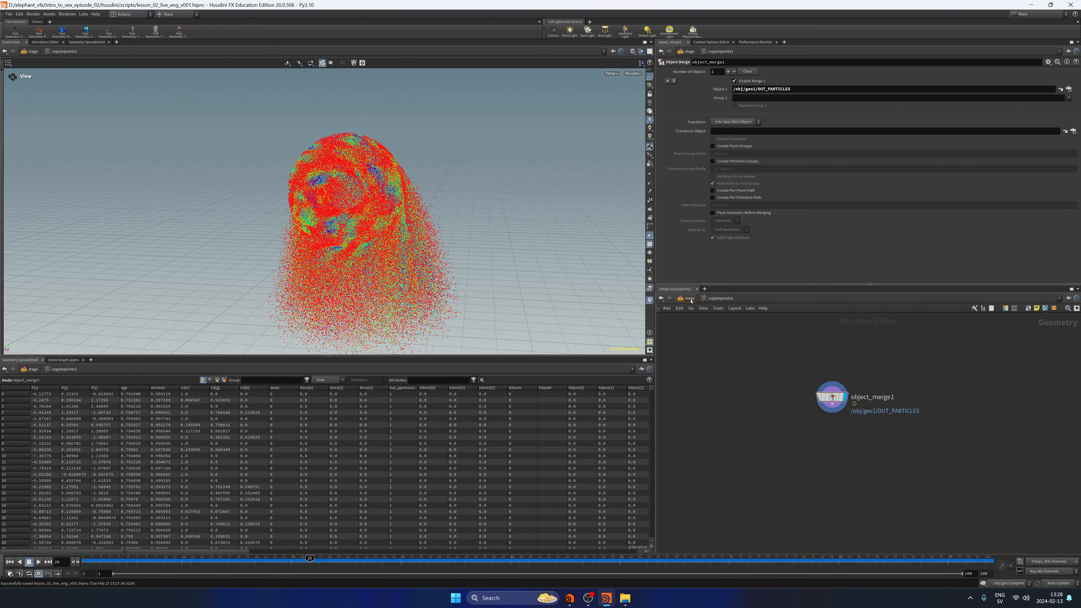
# Connect cube1 as the prototype of copytopoints1, wire the Instancer into sceneimportcameras1 for the Karma XPU preview and save the scene.
pyautogui.click(689, 298)
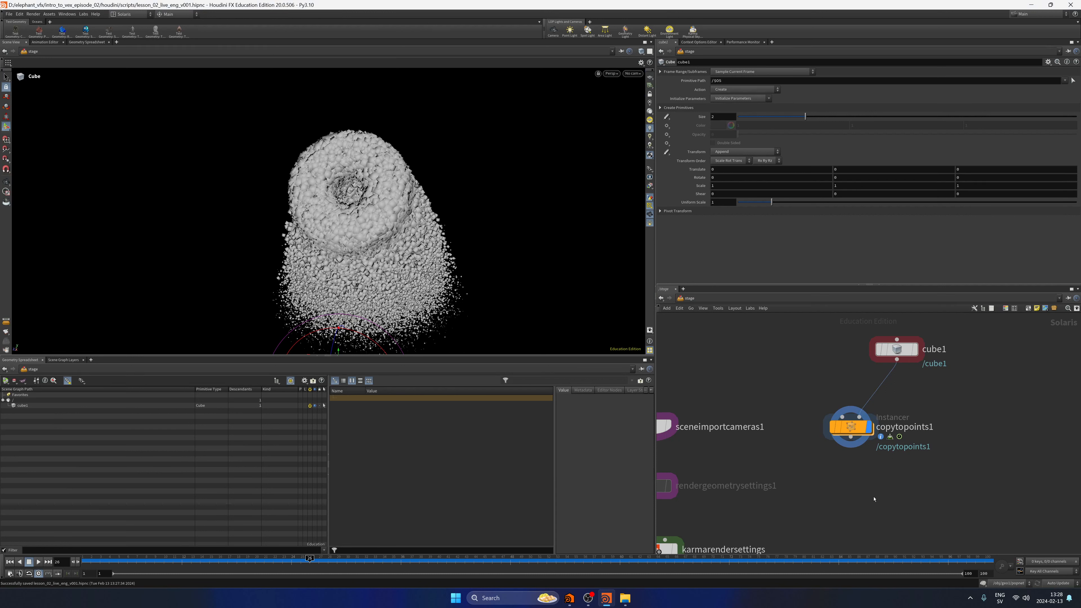
pyautogui.hotkey('ctrl', 'z')
pyautogui.moveTo(857, 466); pyautogui.dragTo(908, 420, button='middle')
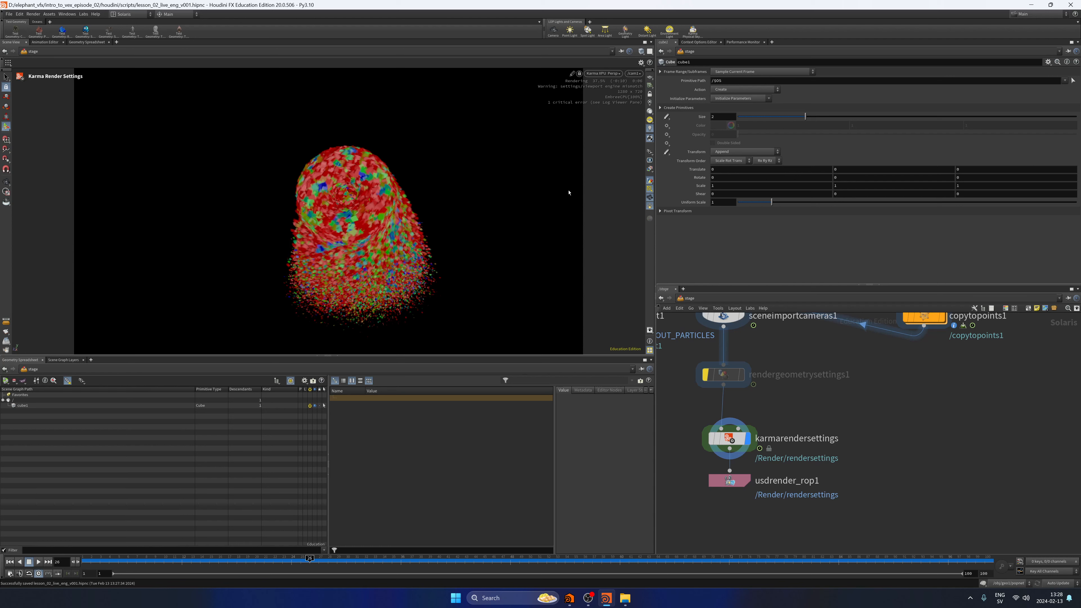
pyautogui.scroll(-3, 812, 436)
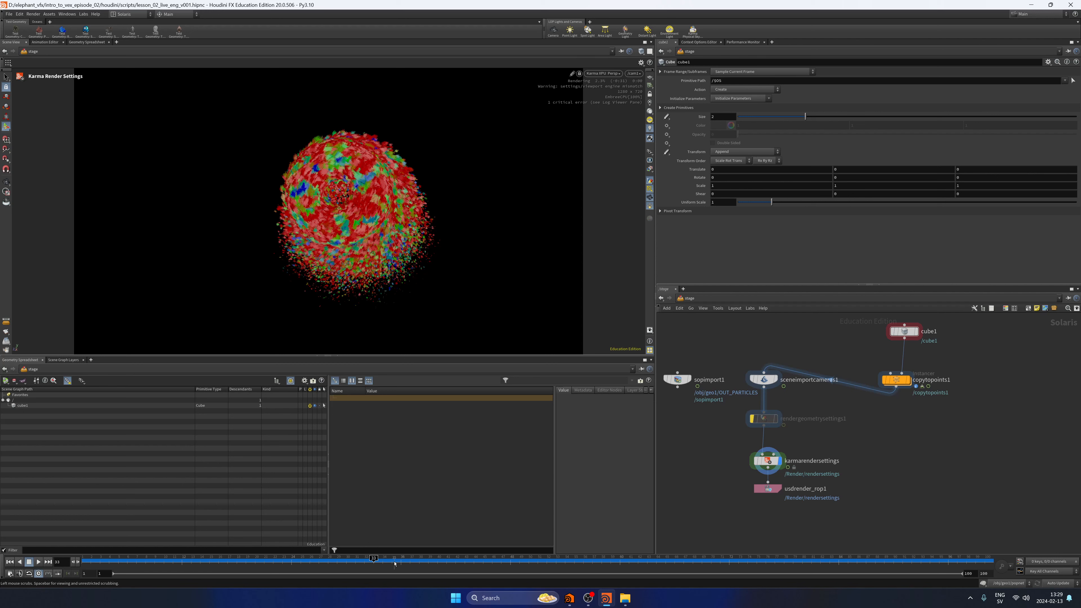
pyautogui.click(767, 460)
pyautogui.hotkey('ctrl', 's')
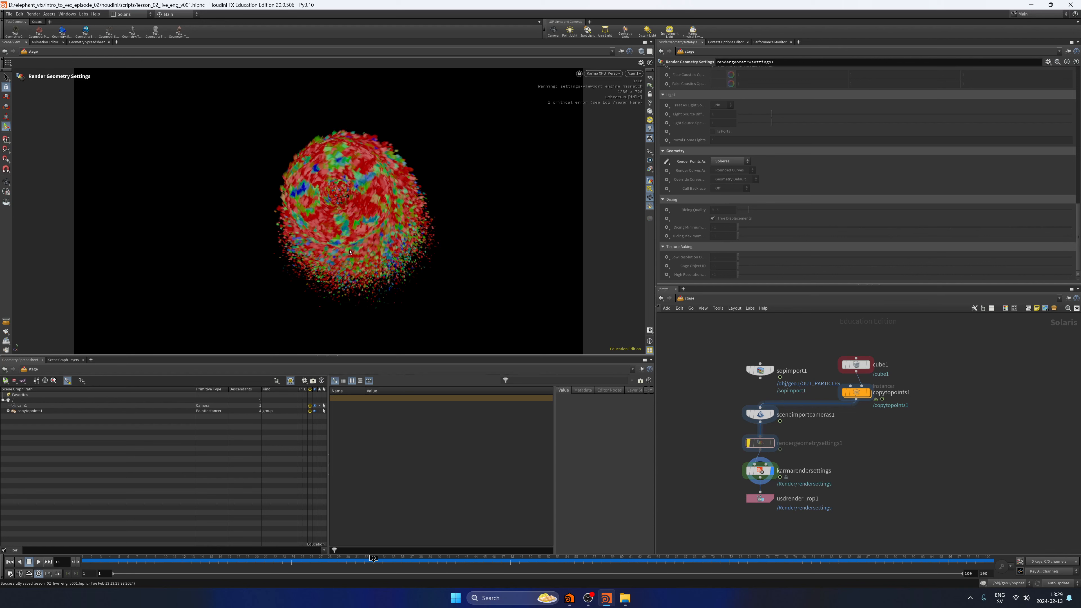
# Review the parameters of cube1 and copytopoints1, save the scene and return the viewport to Houdini GL.
pyautogui.click(848, 365)
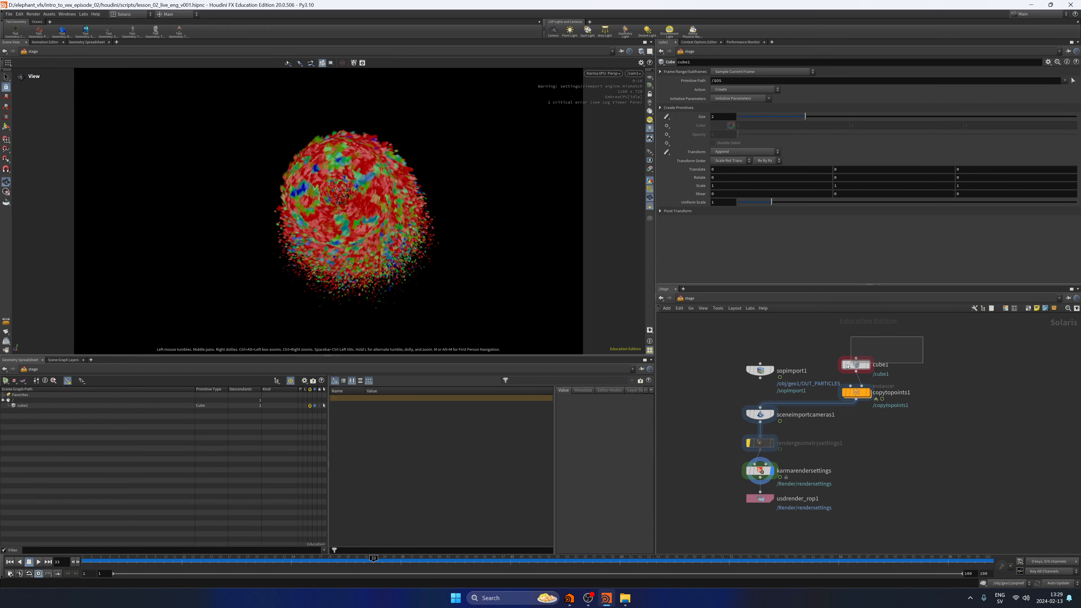
pyautogui.moveTo(848, 366); pyautogui.dragTo(849, 366)
pyautogui.click(871, 393)
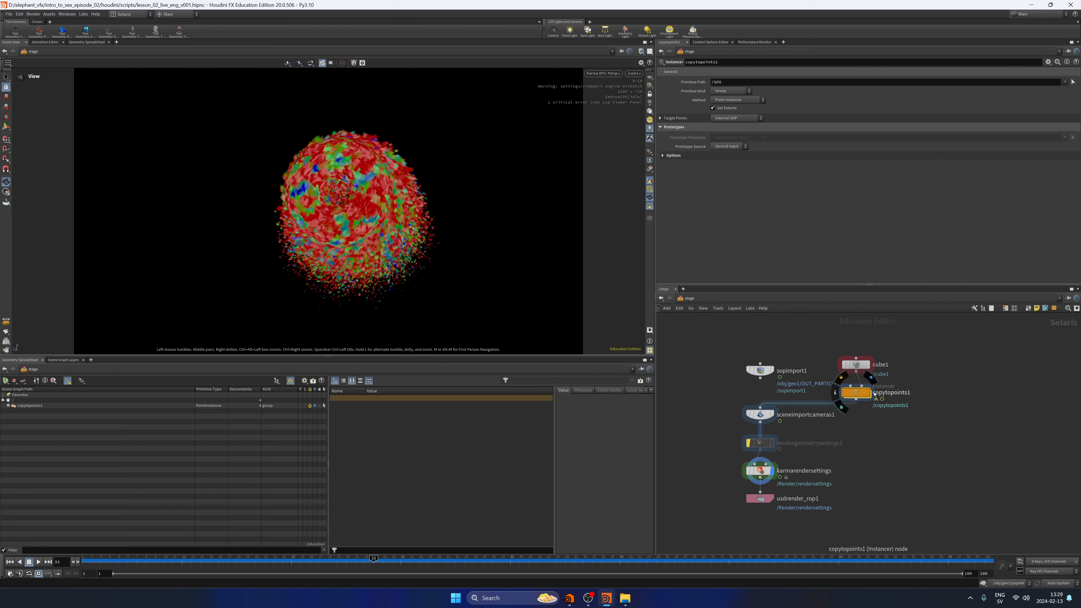
pyautogui.hotkey('ctrl', 's')
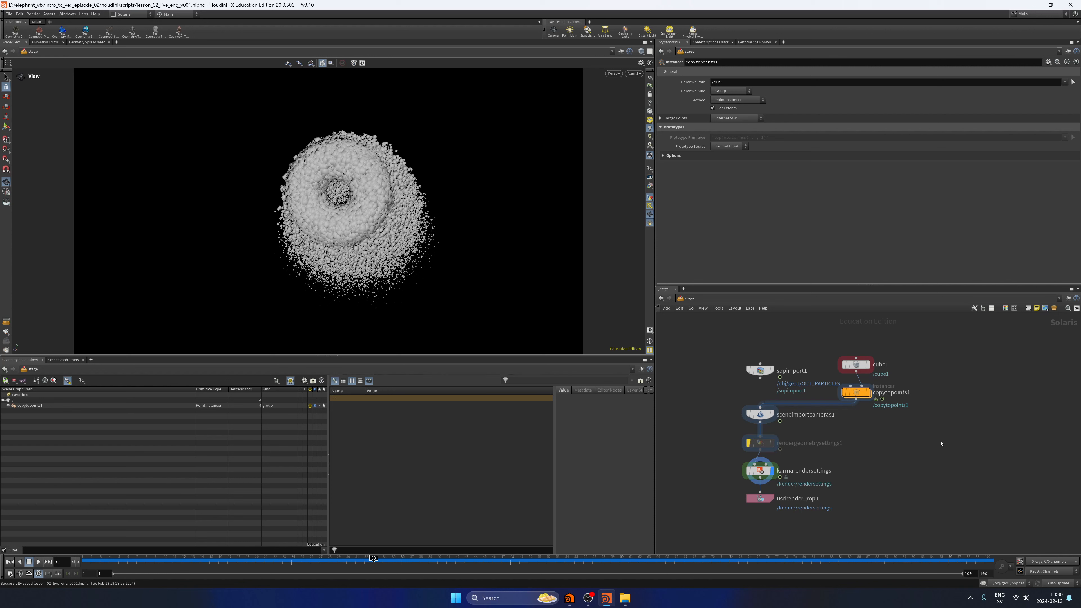
# Switch from the Solaris desktop to Build and display copytopoints1 inside geo1.
pyautogui.click(128, 14)
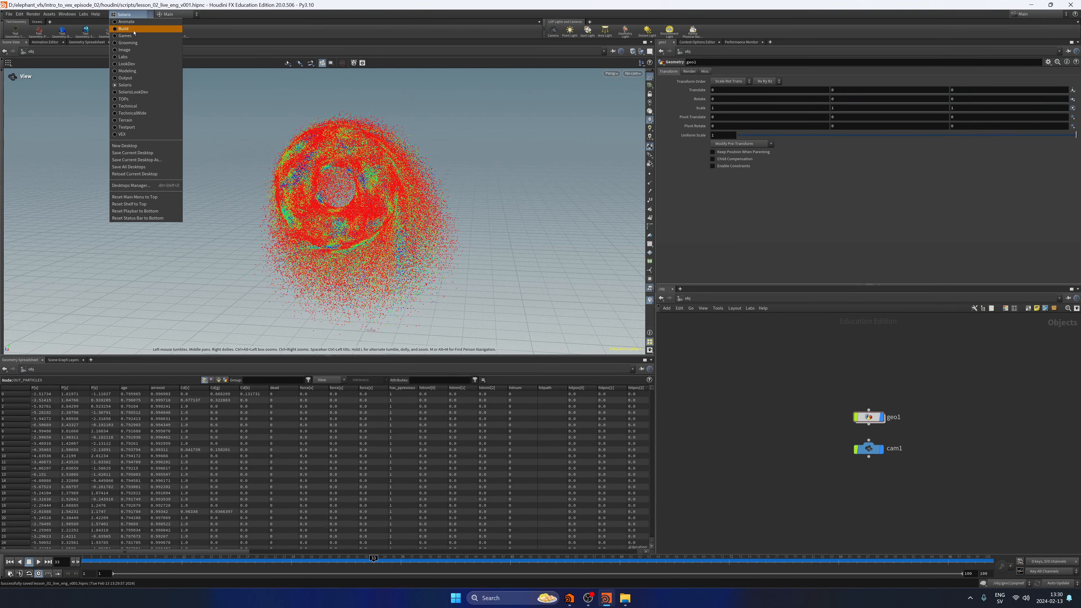
pyautogui.click(123, 29)
pyautogui.doubleClick(820, 404)
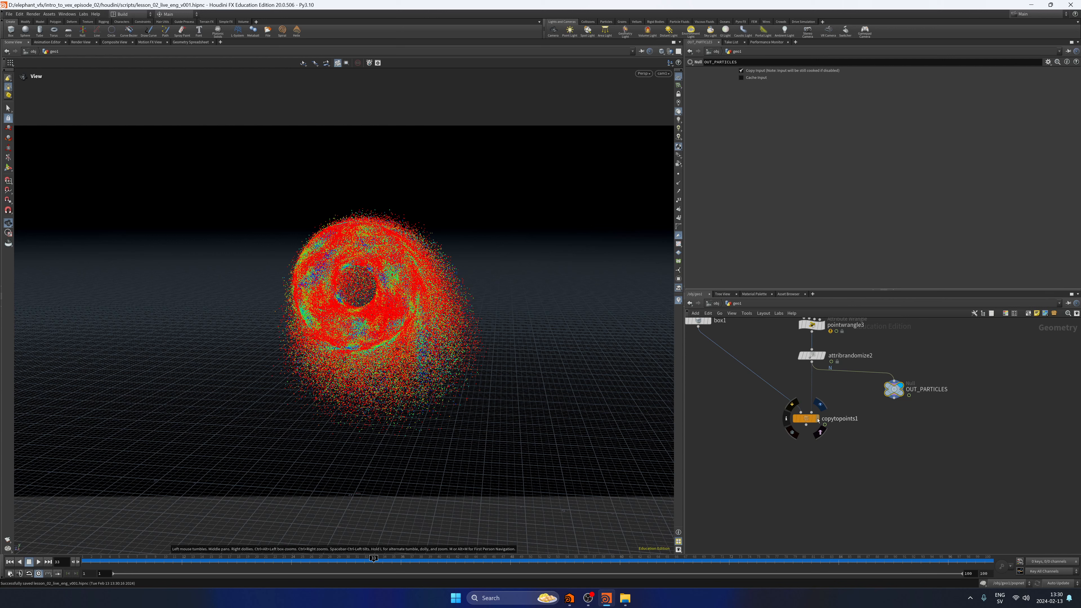
pyautogui.click(817, 420)
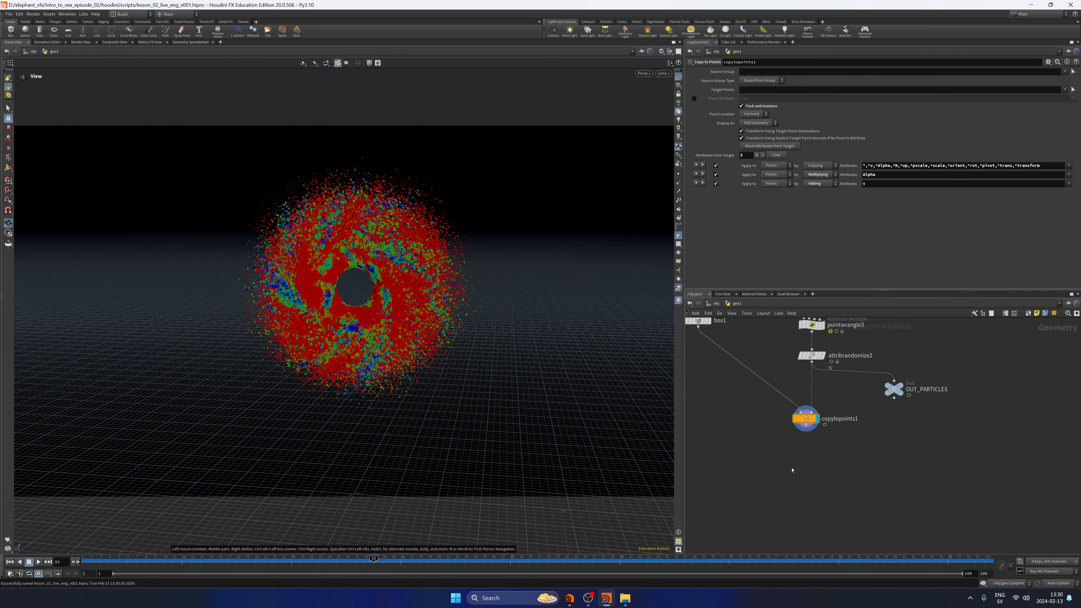
# Examine the coloured boxes copied onto the particles from an angle while scrubbing the animation back to about frame 25.
pyautogui.moveTo(502, 375)
pyautogui.mouseDown()
pyautogui.moveTo(349, 408)
pyautogui.moveTo(402, 426)
pyautogui.mouseUp()
pyautogui.moveTo(382, 564); pyautogui.dragTo(389, 563)
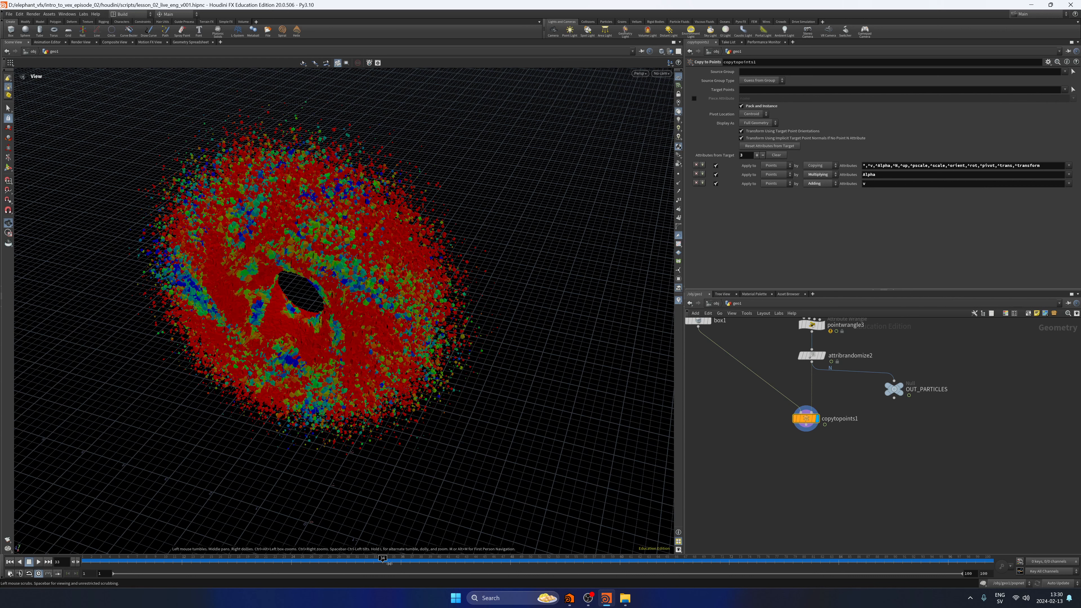
pyautogui.moveTo(389, 563); pyautogui.dragTo(300, 561)
pyautogui.press('f')
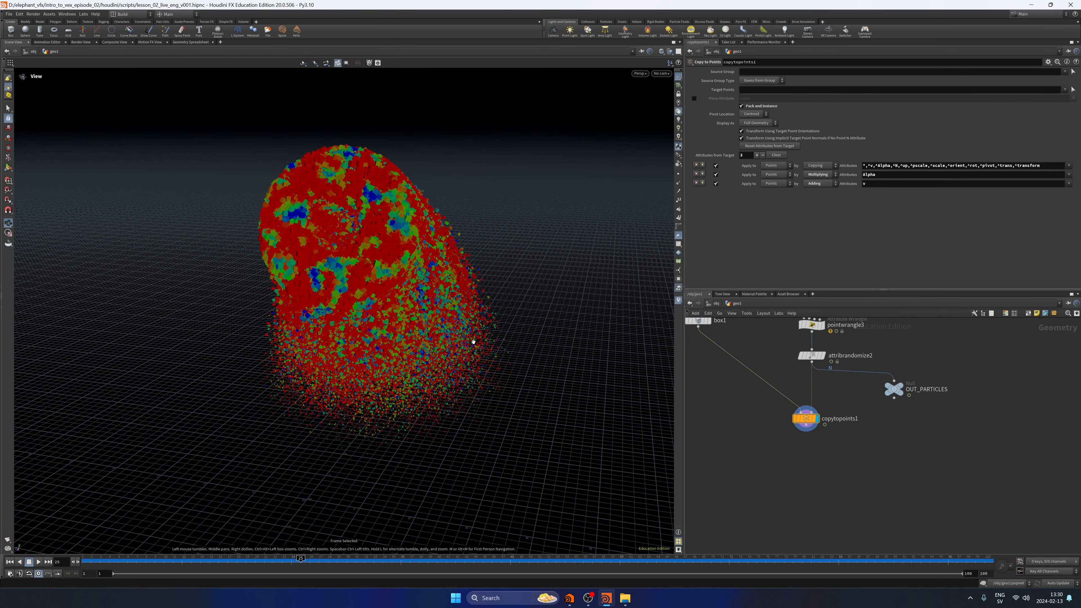
# Review geo1's node chain, examining the settings of pointvop1 and pointwrangle3 and the contents of popnet.
pyautogui.press('h')
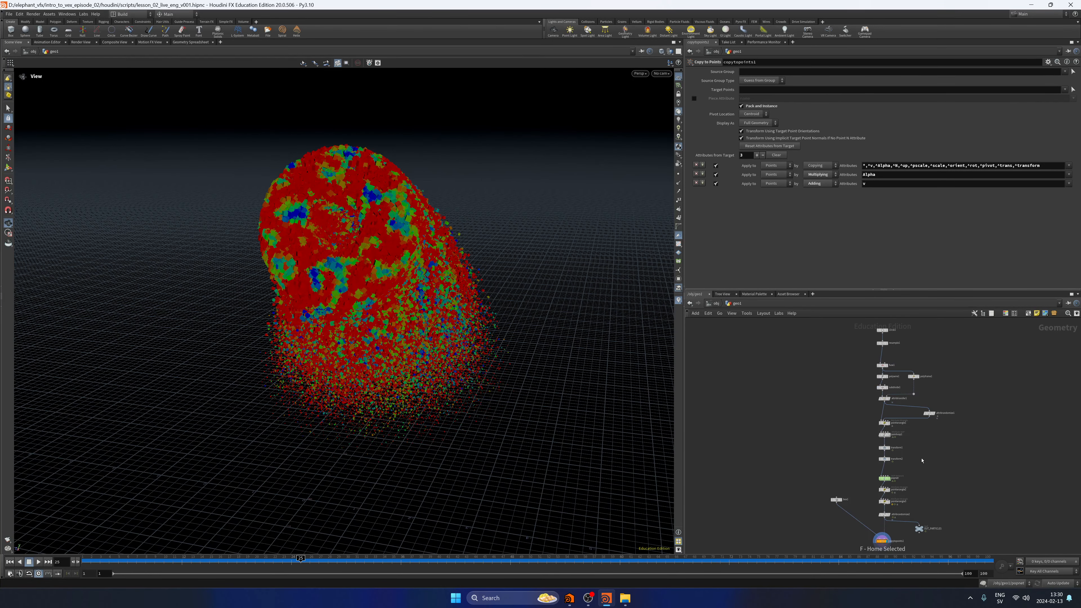
pyautogui.click(715, 303)
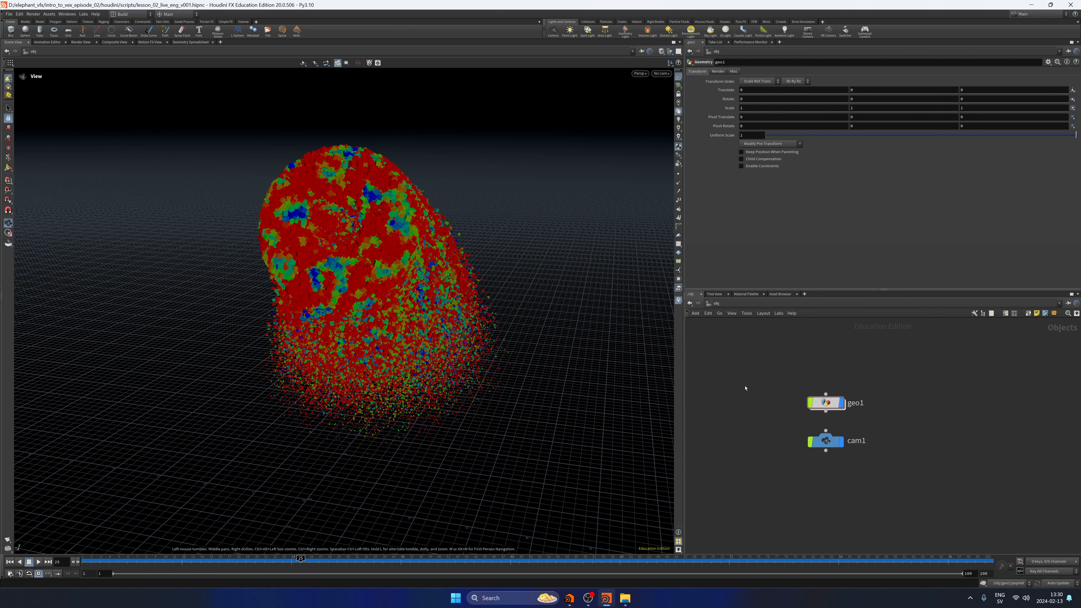
pyautogui.doubleClick(825, 403)
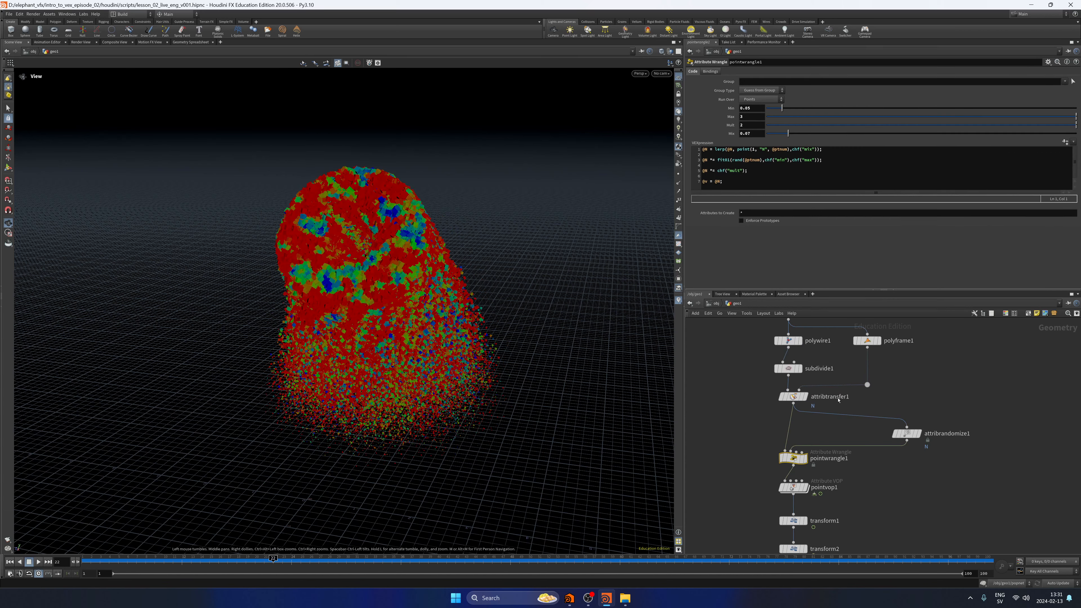
pyautogui.click(795, 488)
pyautogui.moveTo(867, 480); pyautogui.dragTo(879, 352, button='middle')
pyautogui.moveTo(812, 448); pyautogui.dragTo(819, 385, button='middle')
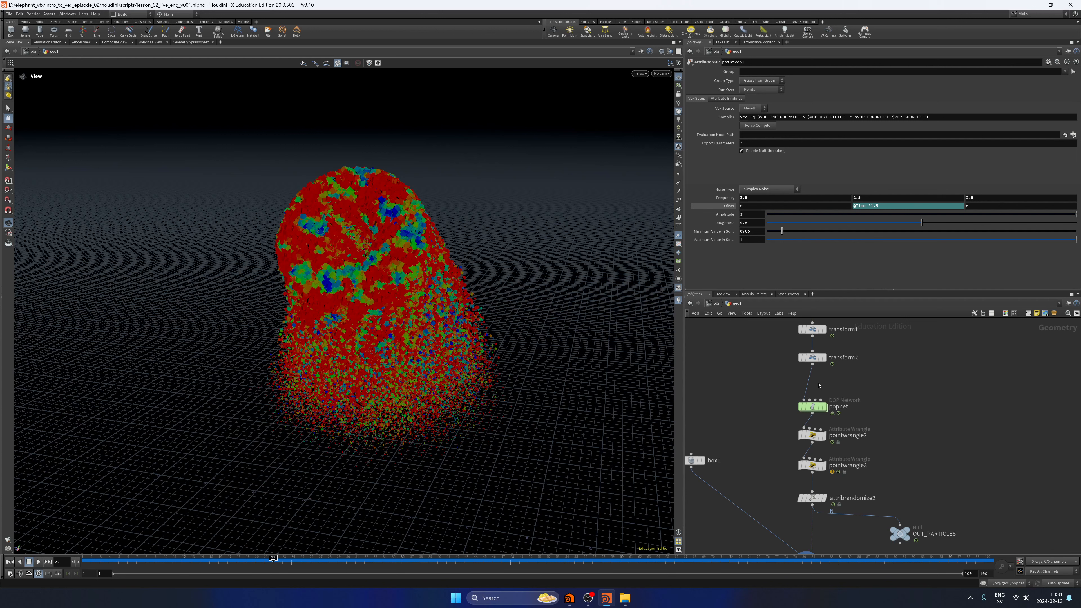
pyautogui.moveTo(819, 385); pyautogui.dragTo(807, 406, button='middle')
pyautogui.click(801, 486)
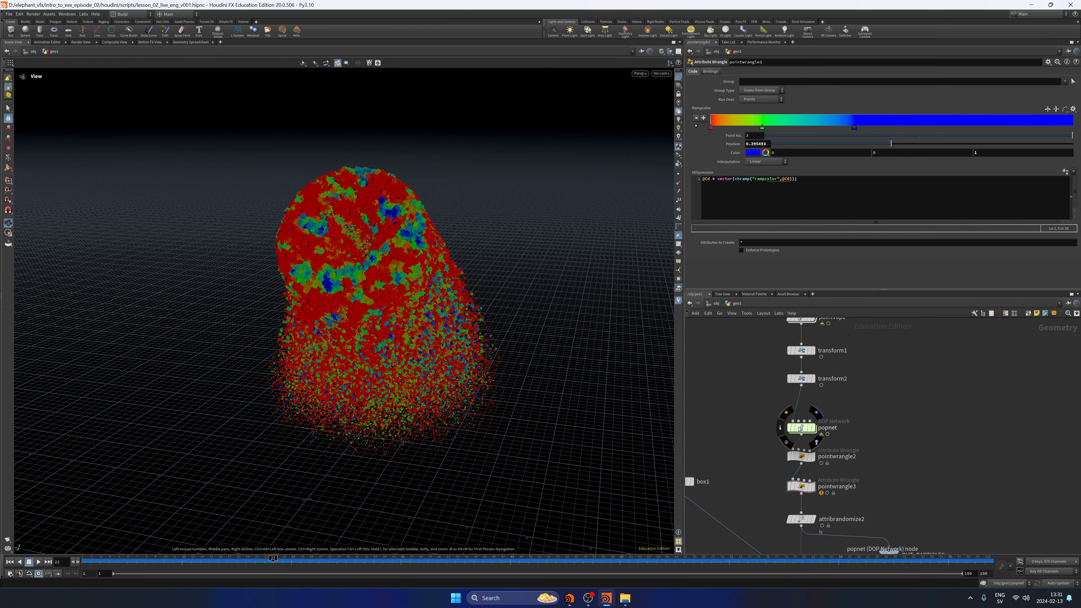
pyautogui.doubleClick(800, 428)
pyautogui.moveTo(904, 430); pyautogui.dragTo(914, 378, button='middle')
pyautogui.click(837, 357)
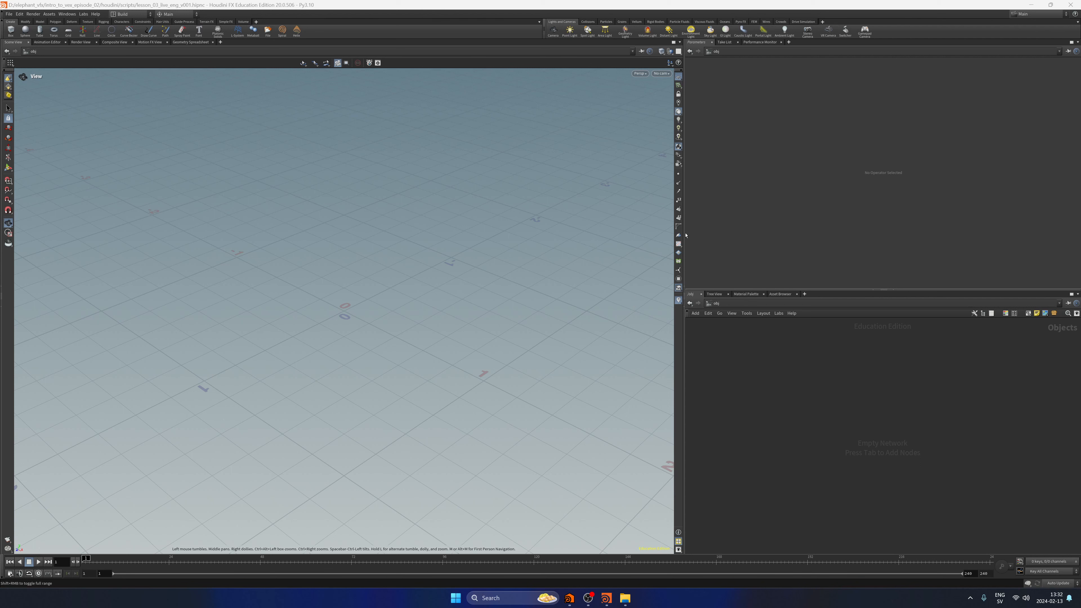
# Create an Alembic geometry object in the new lesson_03 scene and rename it character.
pyautogui.moveTo(790, 349); pyautogui.dragTo(768, 411)
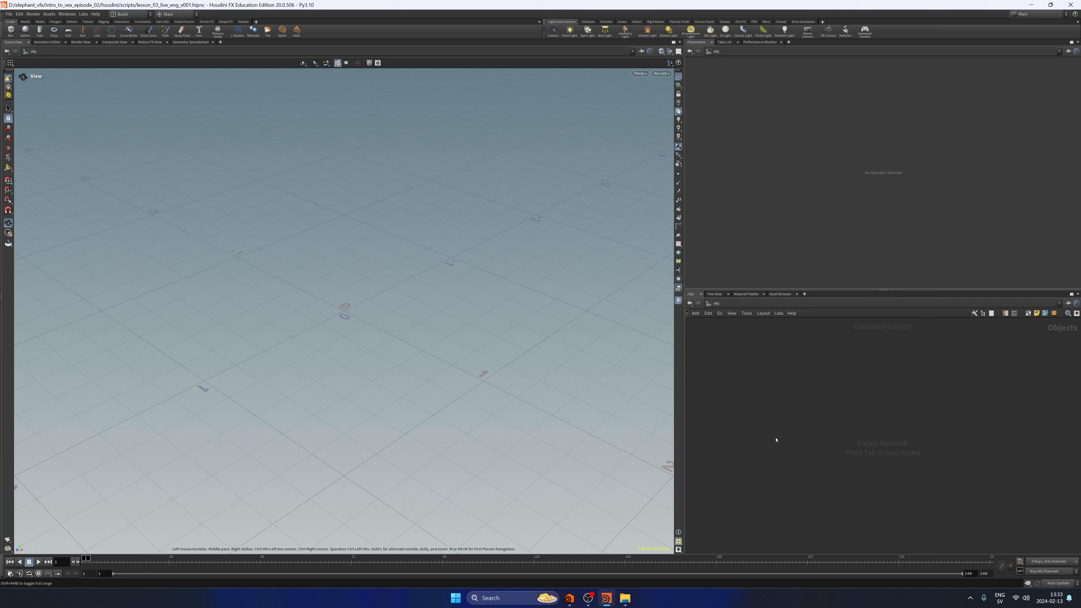
pyautogui.press('Tab')
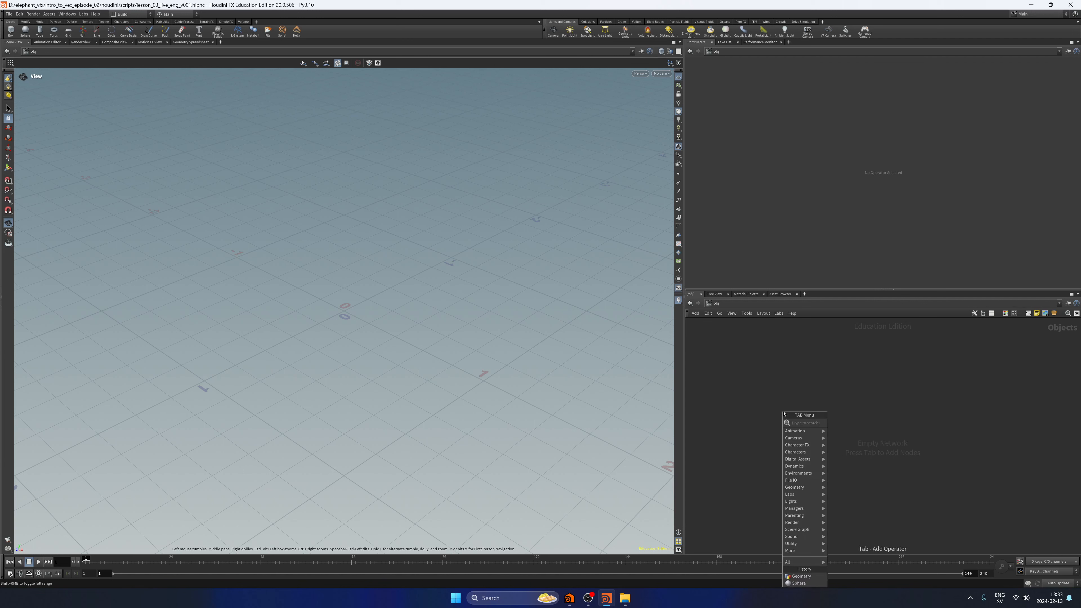
pyautogui.write('ale')
pyautogui.press('Return')
pyautogui.press('Return')
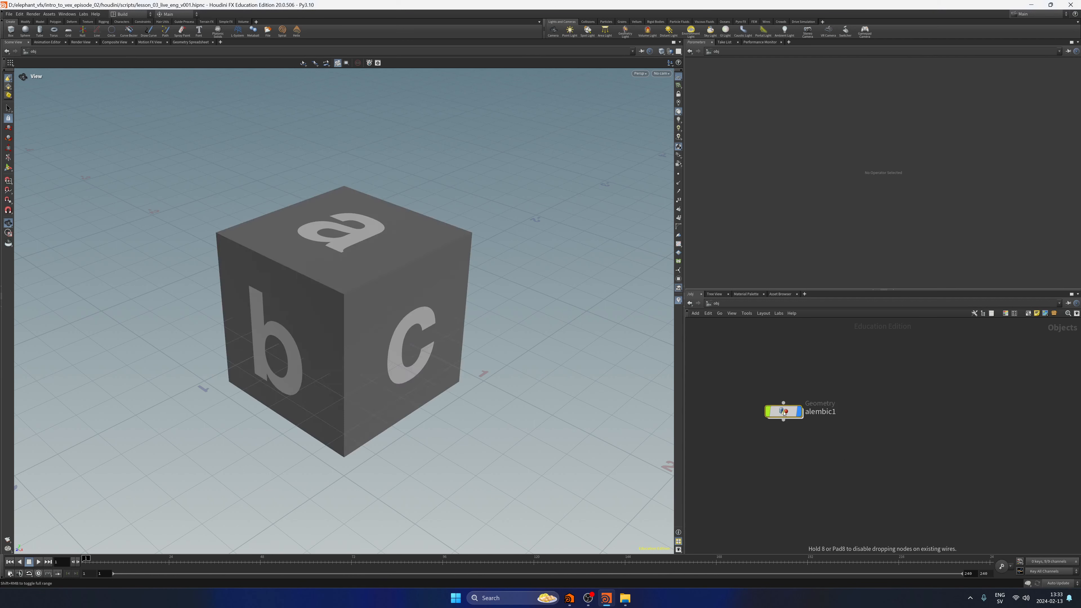
pyautogui.click(821, 412)
pyautogui.write('character')
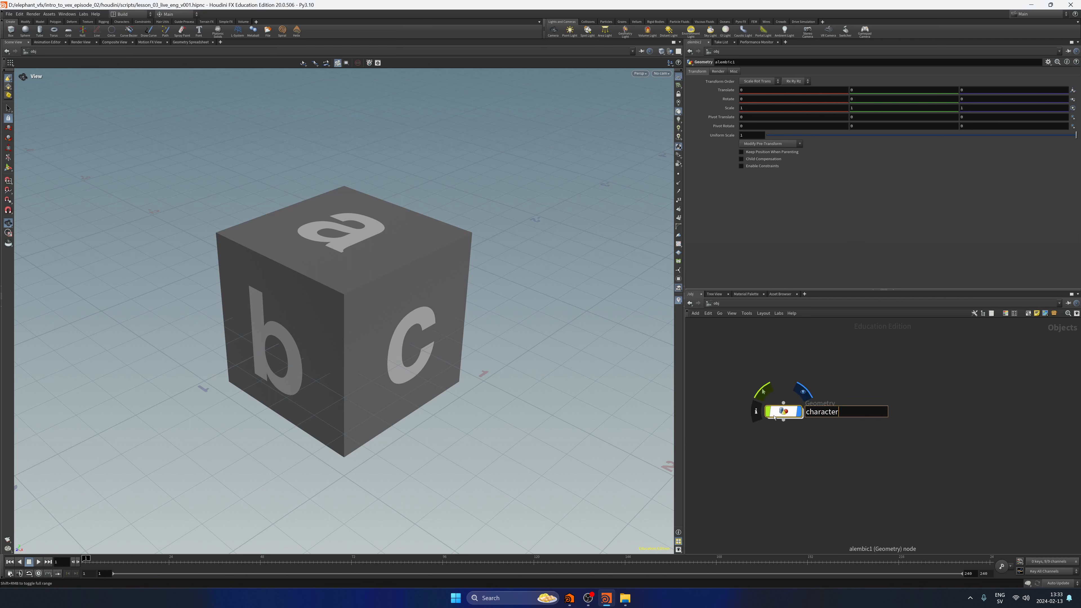
pyautogui.press('Return')
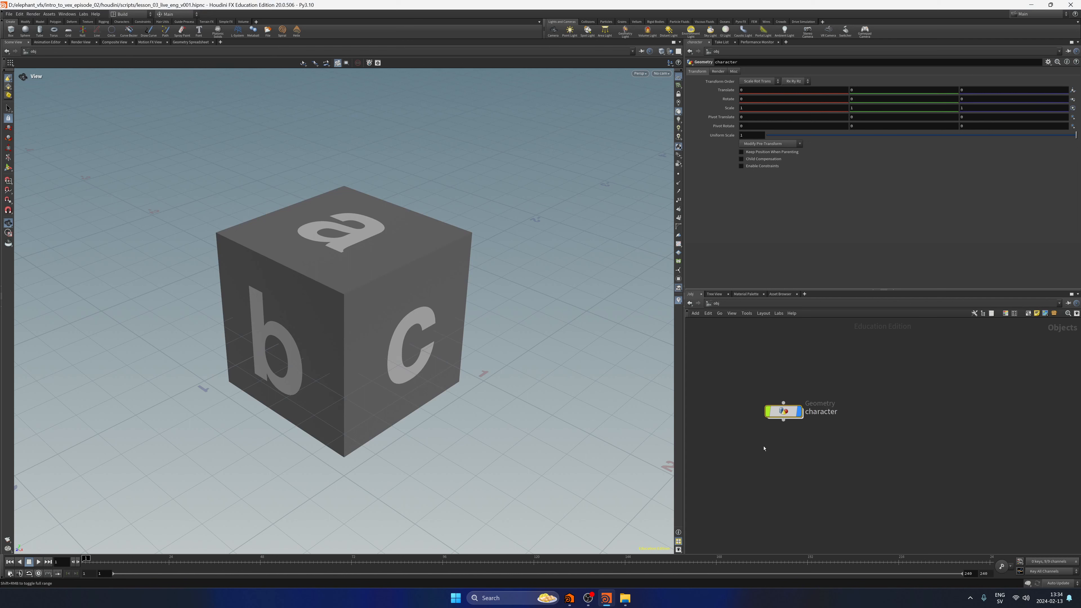
# Load $JOB/abc/attack_v001.abc into the alembic1 node inside character.
pyautogui.press('i')
pyautogui.click(1073, 84)
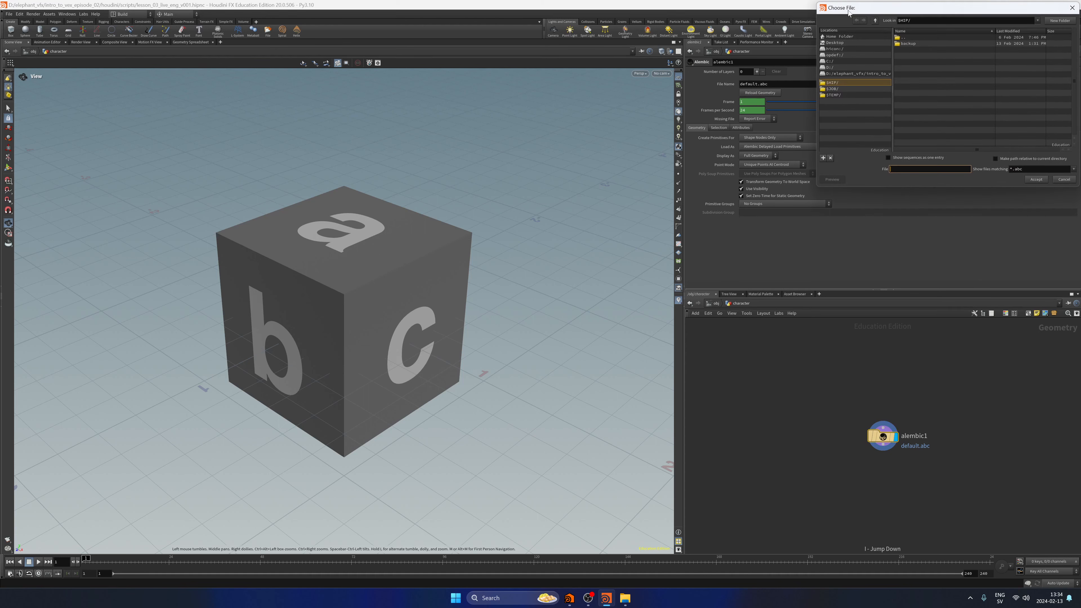
pyautogui.moveTo(940, 12); pyautogui.dragTo(411, 150)
pyautogui.click(303, 226)
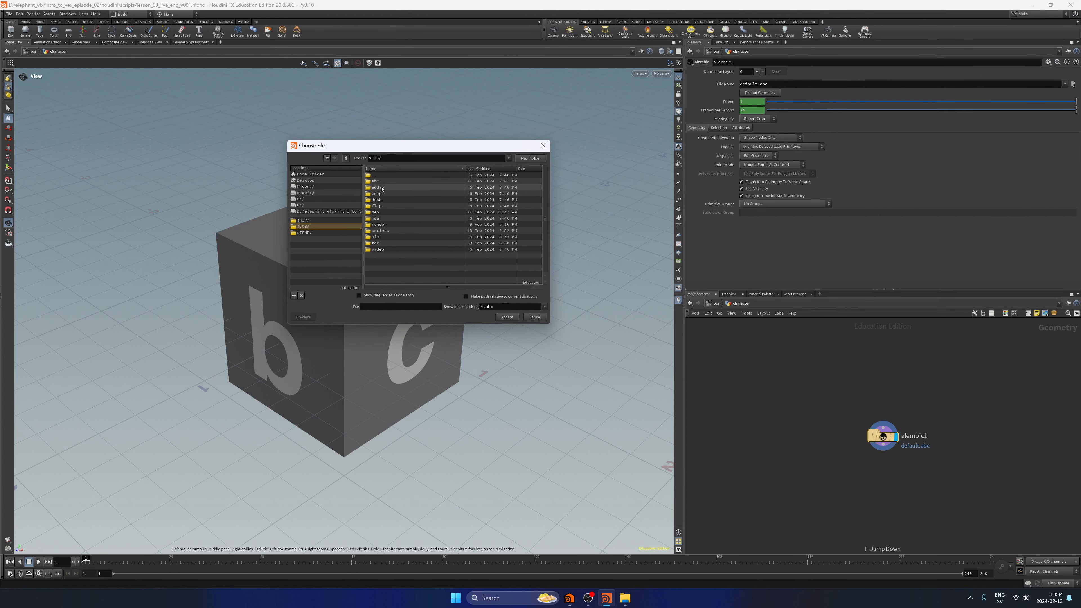
pyautogui.click(389, 181)
pyautogui.click(506, 316)
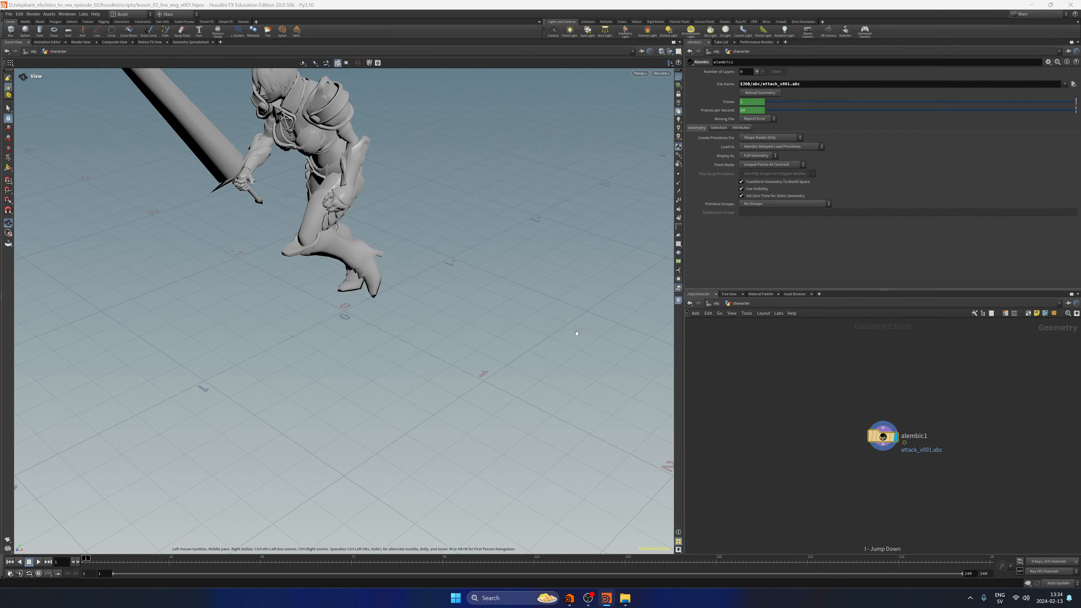
# Frame the warrior, enable real-time playback and play the attack animation while viewing it from another side.
pyautogui.press('f')
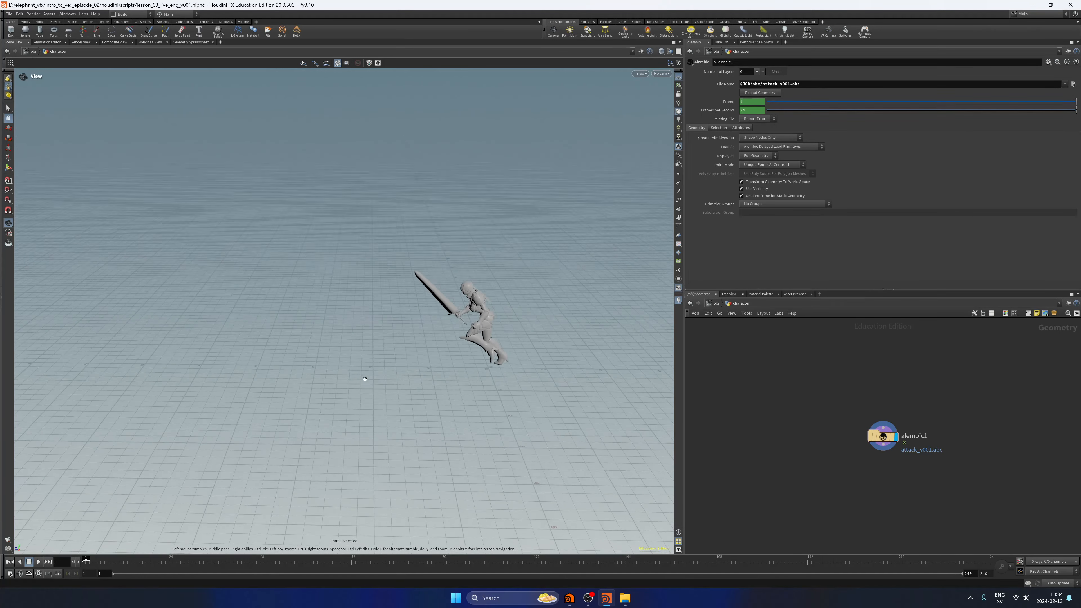
pyautogui.press('Up')
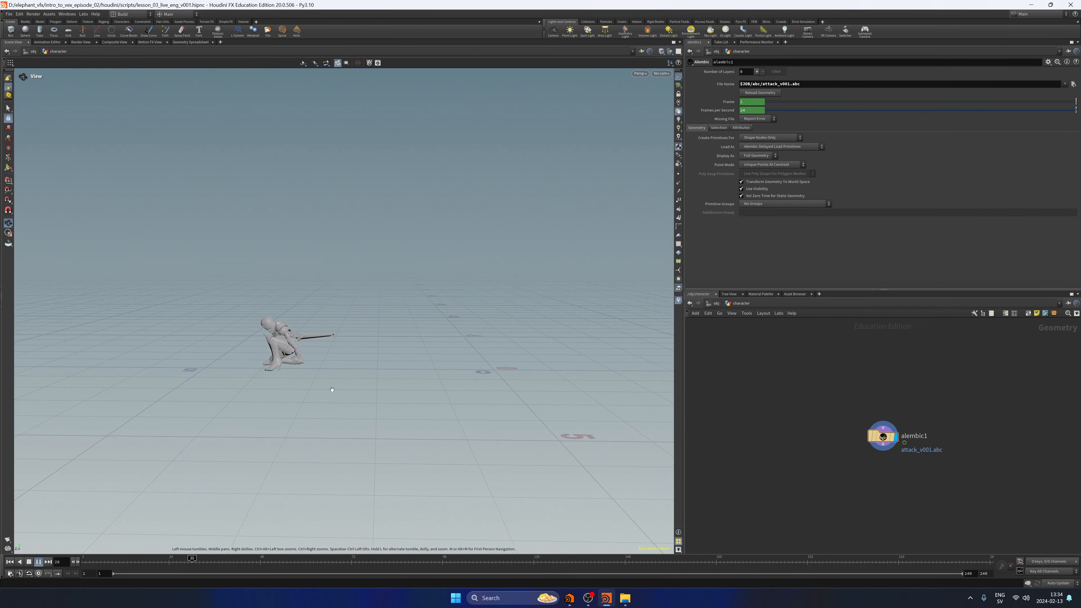
pyautogui.click(29, 562)
pyautogui.click(10, 562)
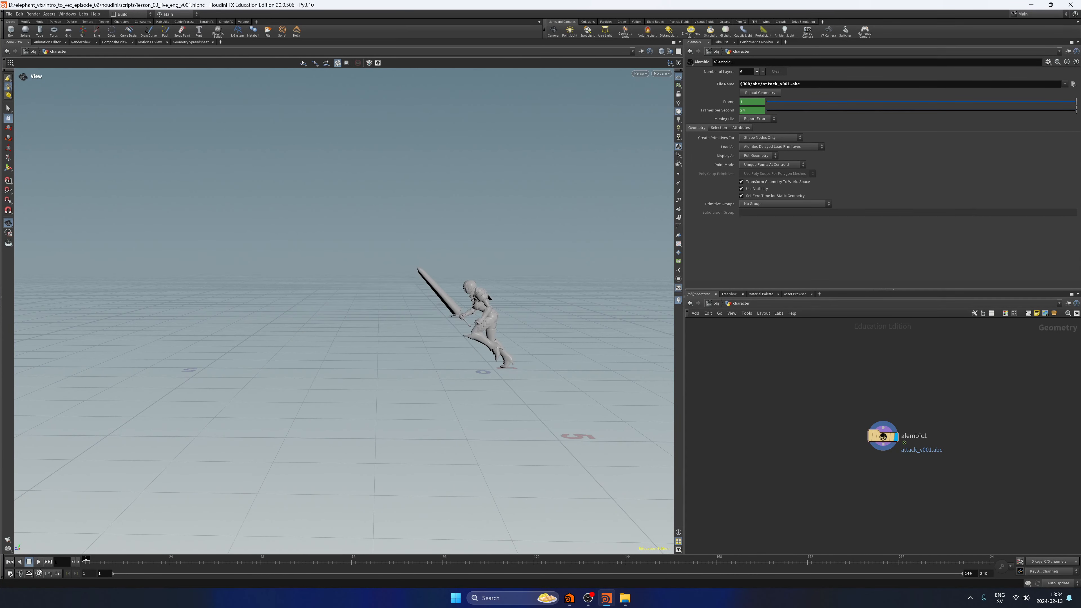
pyautogui.click(38, 573)
pyautogui.click(39, 562)
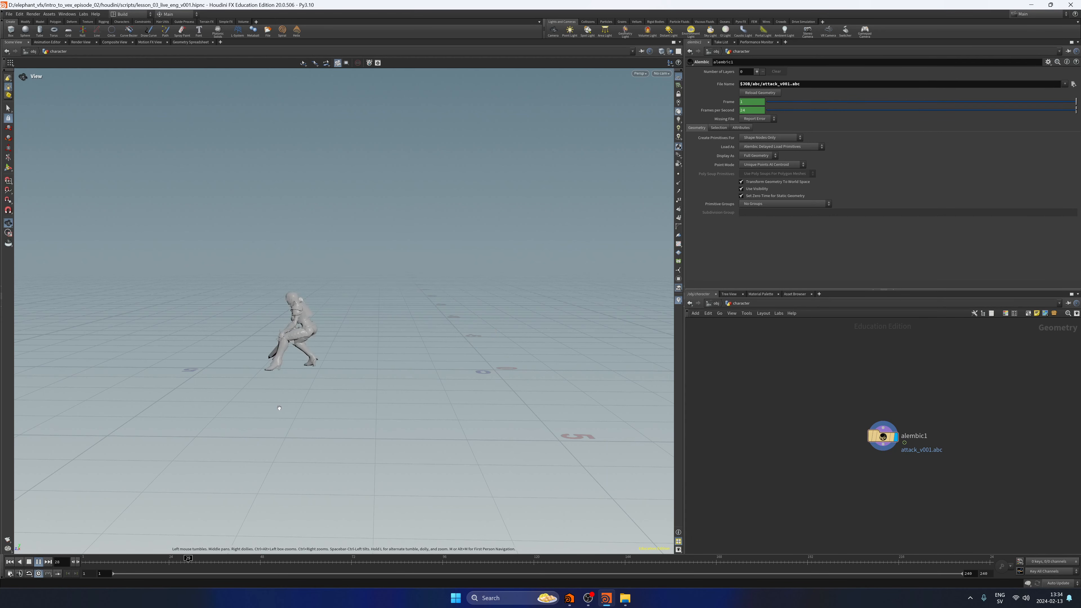
pyautogui.moveTo(336, 330); pyautogui.dragTo(528, 332)
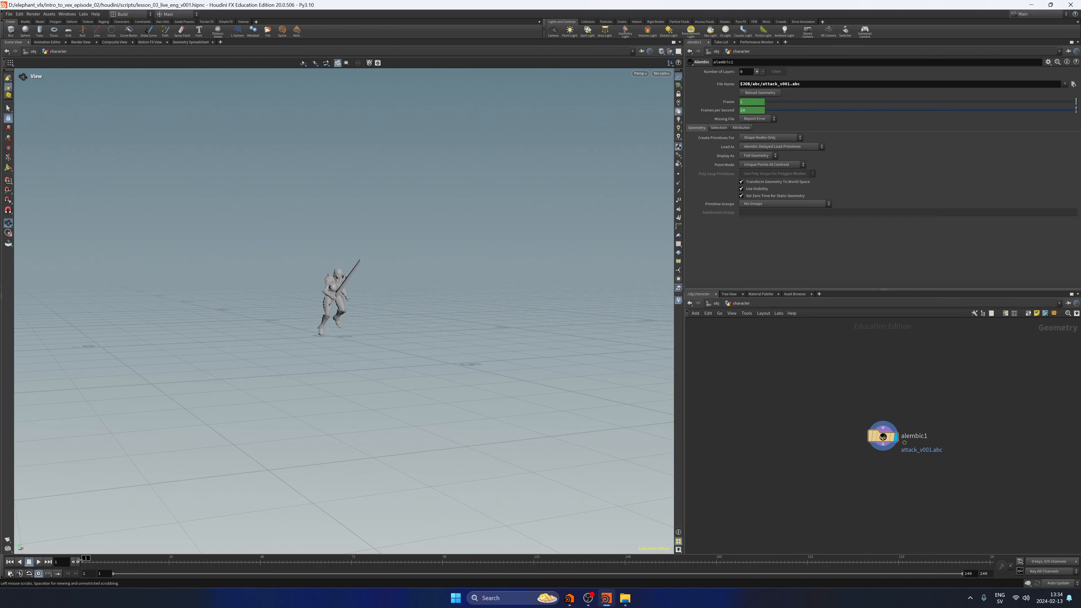
# Return to frame 1 and set the global animation range's end frame to 60.
pyautogui.click(167, 562)
pyautogui.moveTo(167, 563); pyautogui.dragTo(82, 563)
pyautogui.click(10, 573)
pyautogui.moveTo(72, 454); pyautogui.dragTo(23, 460)
pyautogui.write('60')
pyautogui.press('Return')
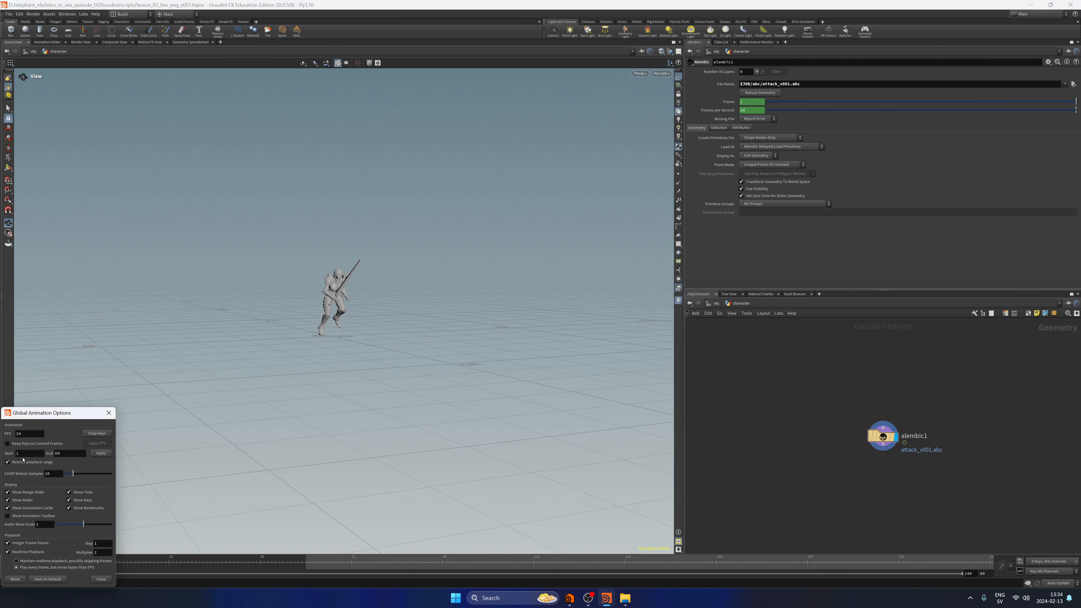
pyautogui.click(101, 453)
pyautogui.click(100, 579)
# Play the shortened animation, return to the first frame with a closer view of the character and save the scene.
pyautogui.press('Up')
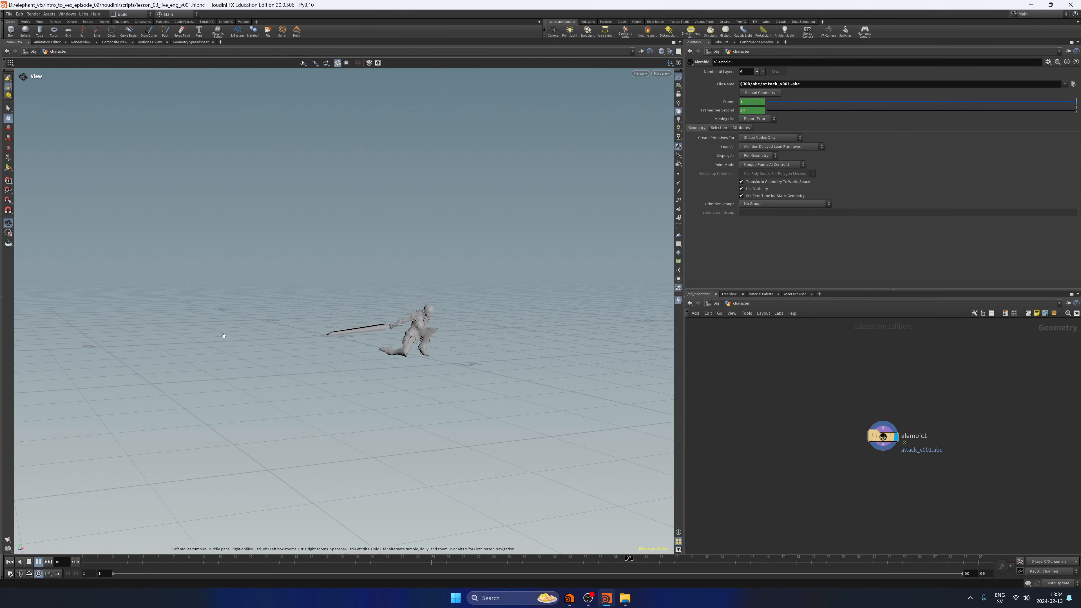
pyautogui.click(10, 562)
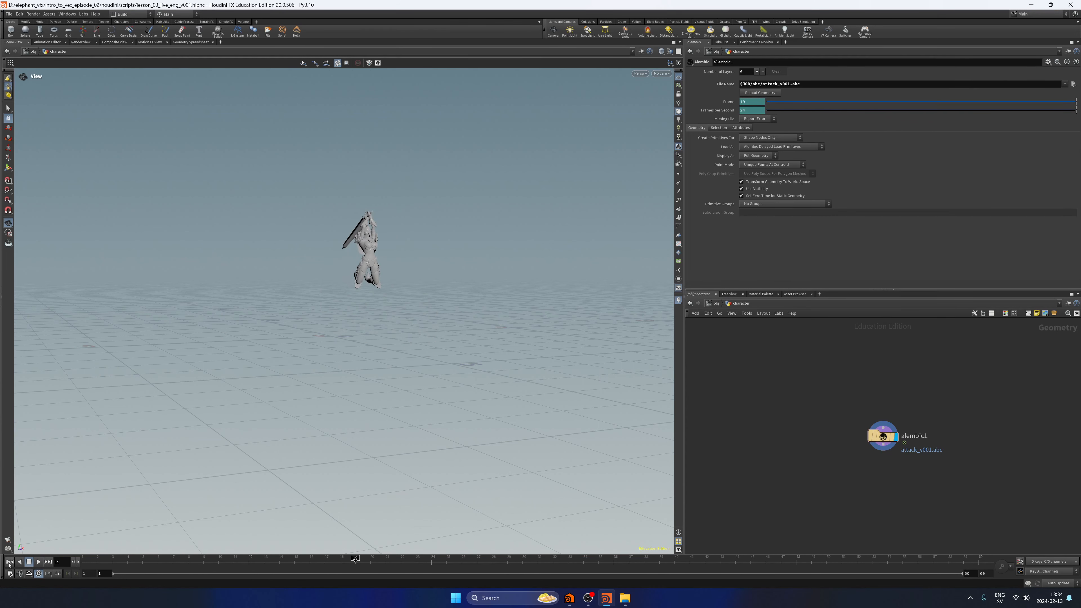
pyautogui.moveTo(240, 297); pyautogui.dragTo(355, 303)
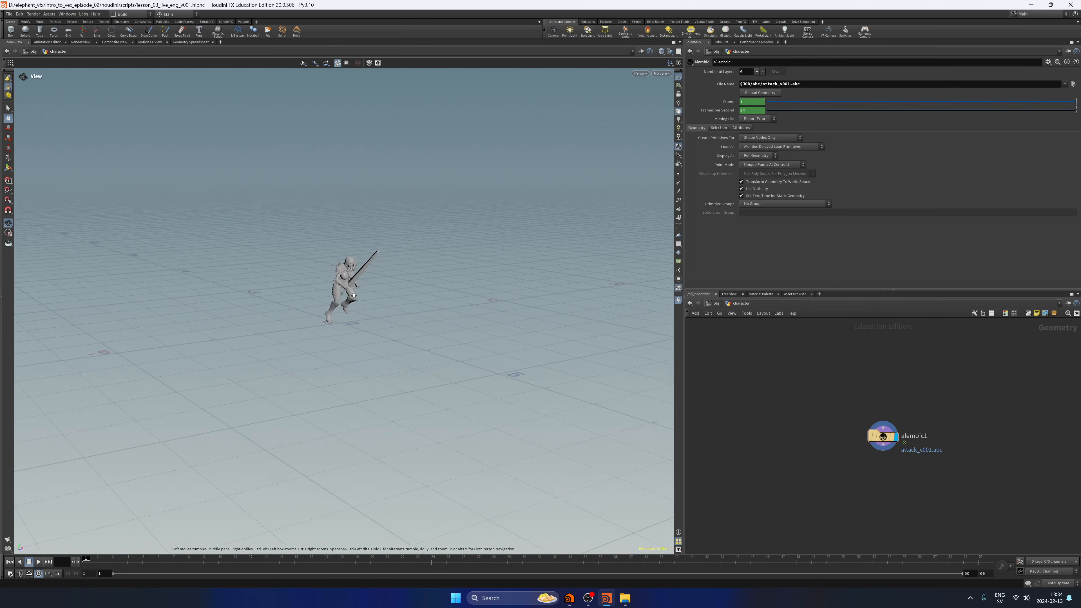
pyautogui.moveTo(356, 303); pyautogui.dragTo(396, 309, button='right')
pyautogui.moveTo(396, 309); pyautogui.dragTo(410, 304)
pyautogui.hotkey('ctrl', 's')
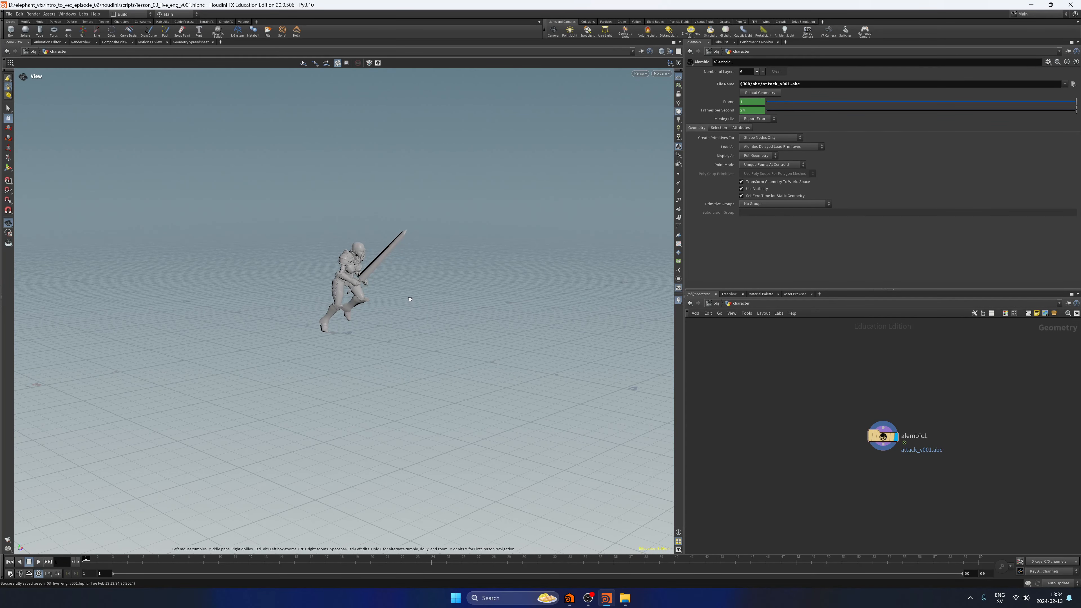
# Inspect alembic1's point data in the Geometry Spreadsheet and return to the scene view.
pyautogui.moveTo(791, 462); pyautogui.dragTo(902, 378)
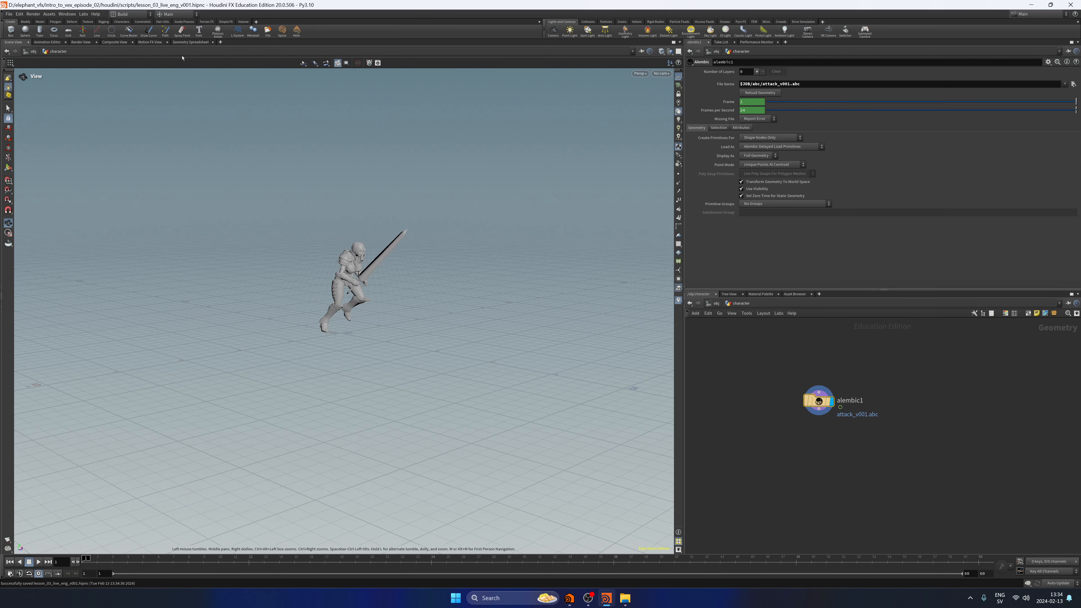
pyautogui.click(190, 42)
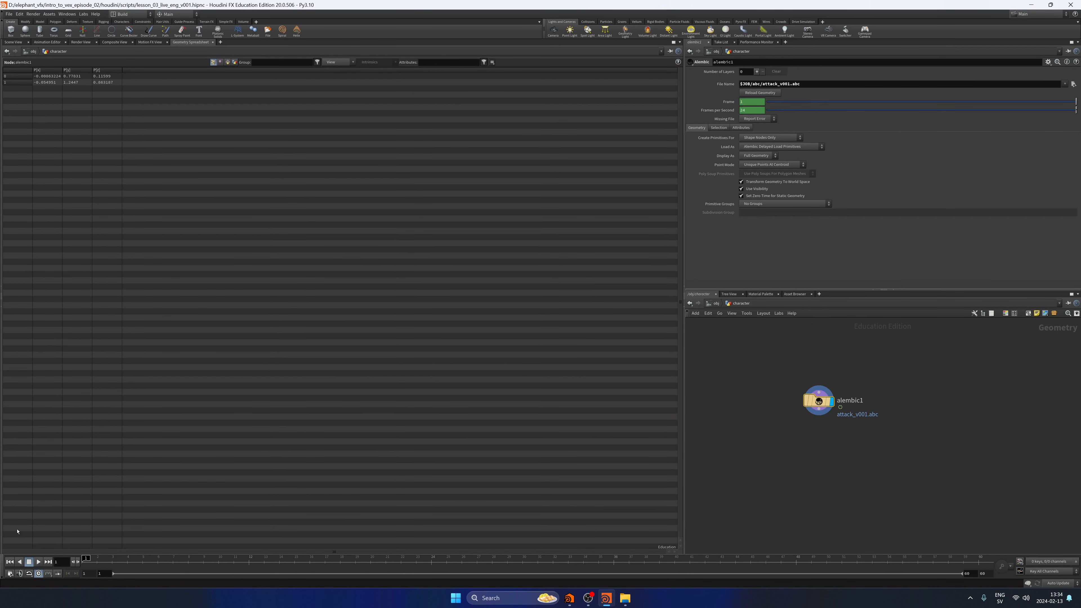
pyautogui.moveTo(126, 560)
pyautogui.mouseDown()
pyautogui.moveTo(370, 562)
pyautogui.moveTo(311, 589)
pyautogui.moveTo(84, 588)
pyautogui.mouseUp()
pyautogui.click(13, 42)
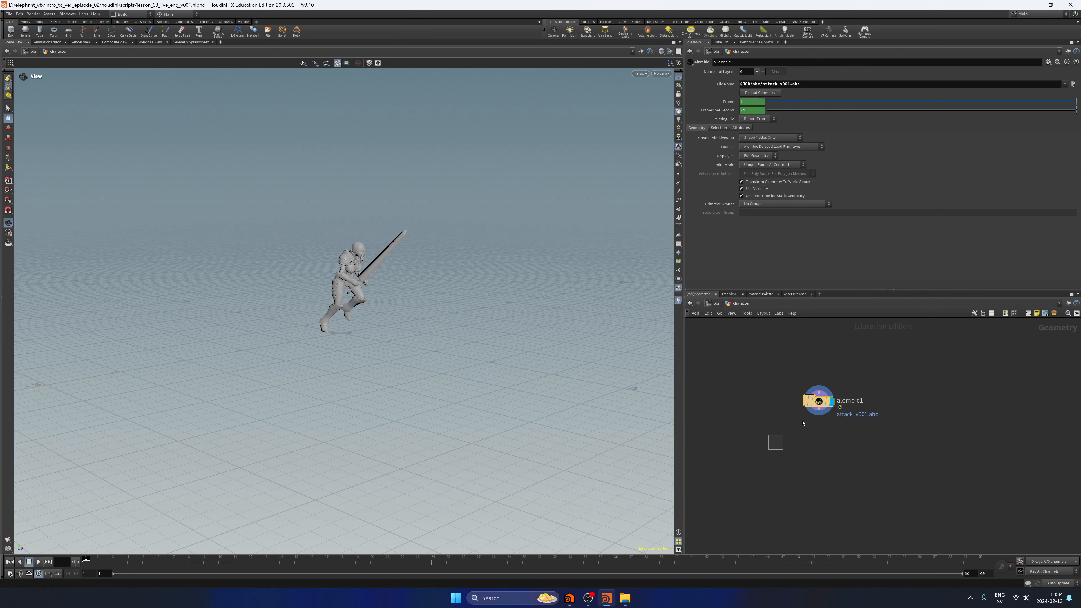
# Play the attack animation, scrub through the jump and sword swing around frames 25 to 28, and return to frame 1.
pyautogui.press('f')
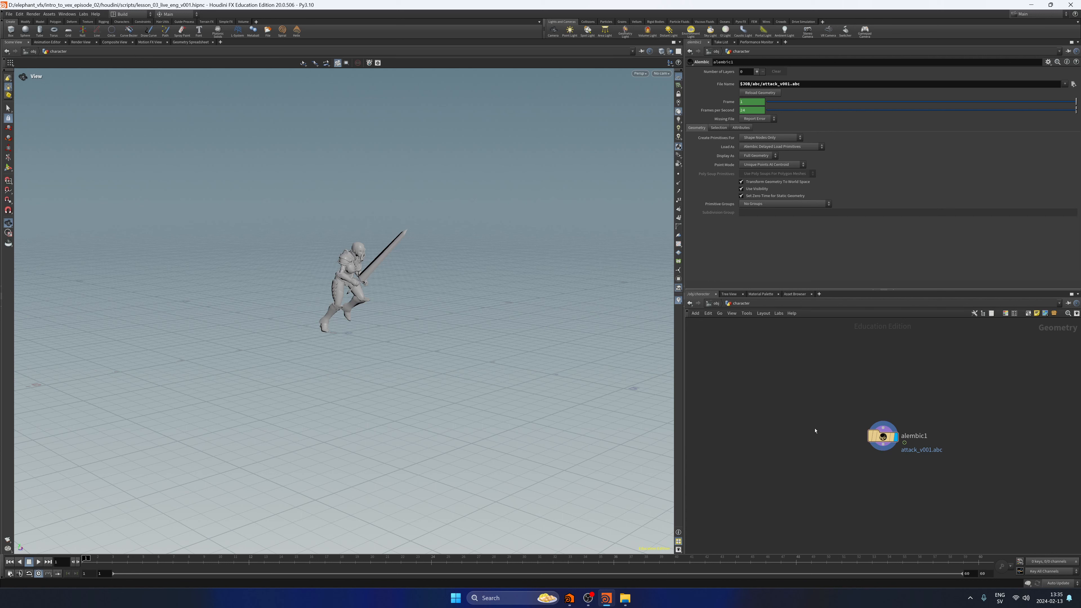
pyautogui.moveTo(817, 434); pyautogui.dragTo(791, 393, button='middle')
pyautogui.scroll(3, 808, 420)
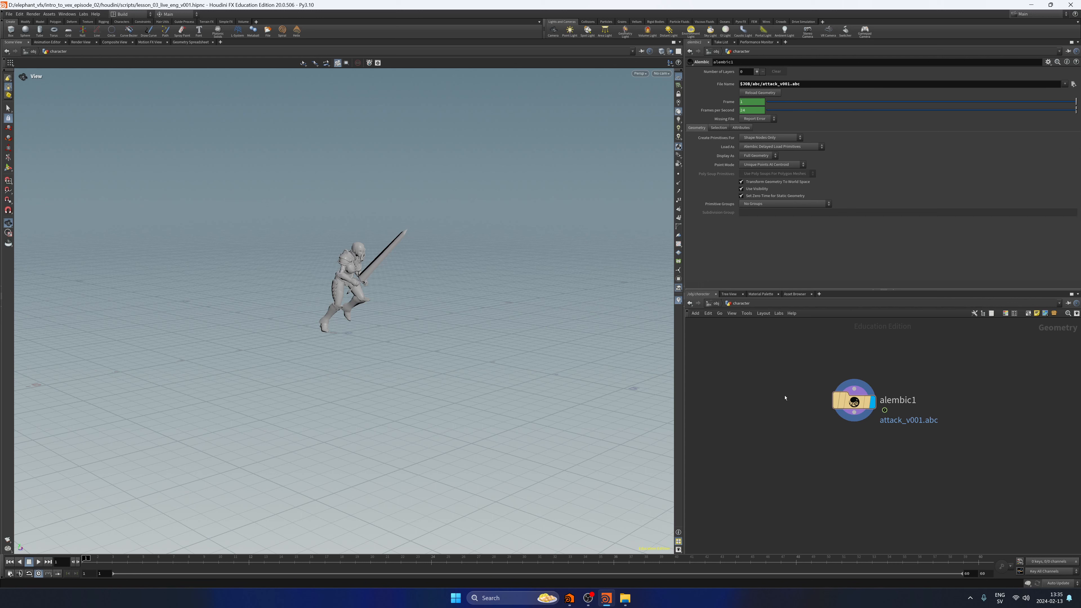
pyautogui.click(39, 562)
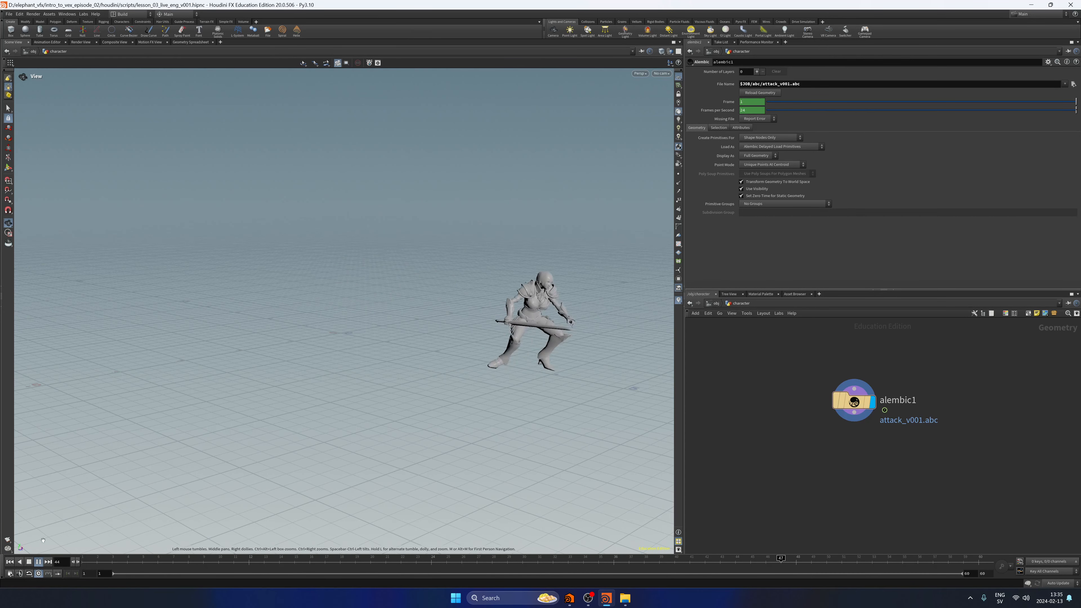
pyautogui.click(38, 561)
pyautogui.moveTo(507, 562)
pyautogui.mouseDown()
pyautogui.moveTo(433, 562)
pyautogui.moveTo(549, 562)
pyautogui.moveTo(416, 562)
pyautogui.moveTo(492, 563)
pyautogui.mouseUp()
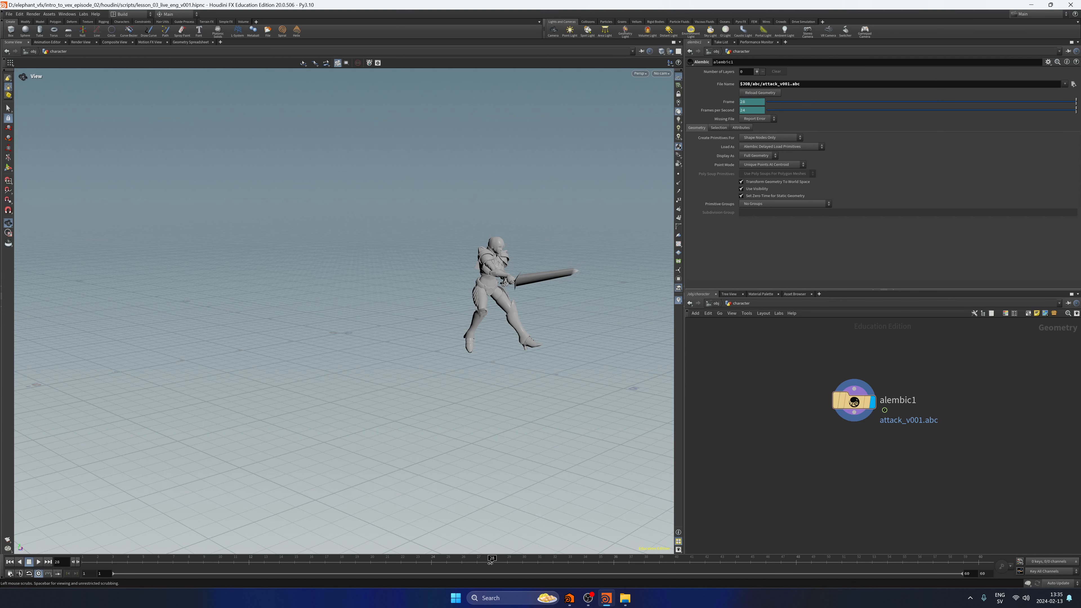
pyautogui.moveTo(478, 560); pyautogui.dragTo(507, 558)
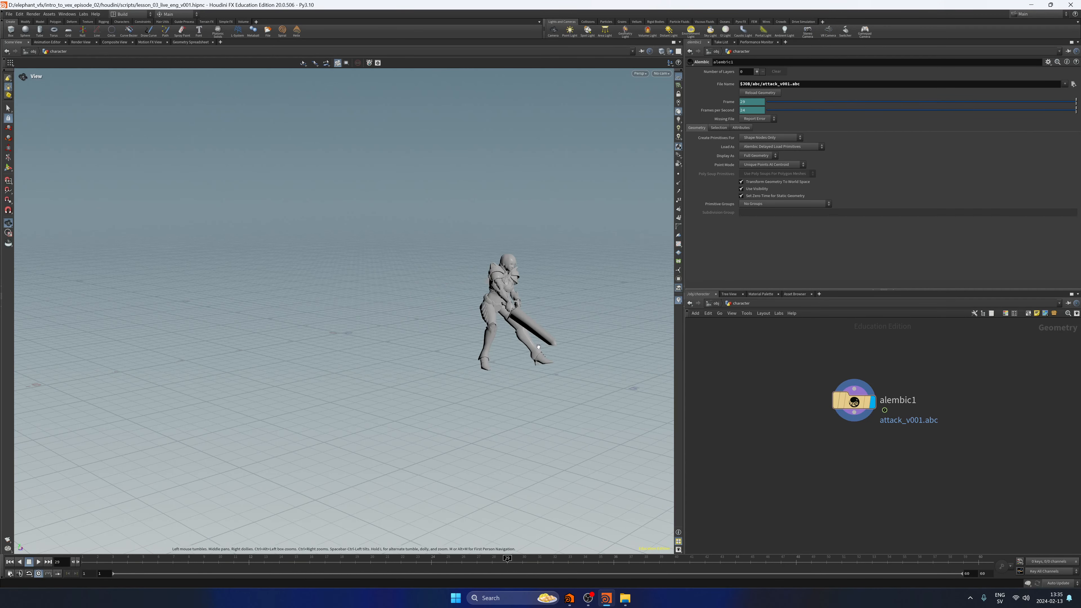
pyautogui.moveTo(431, 558)
pyautogui.mouseDown()
pyautogui.moveTo(550, 558)
pyautogui.moveTo(386, 554)
pyautogui.moveTo(517, 557)
pyautogui.moveTo(447, 557)
pyautogui.mouseUp()
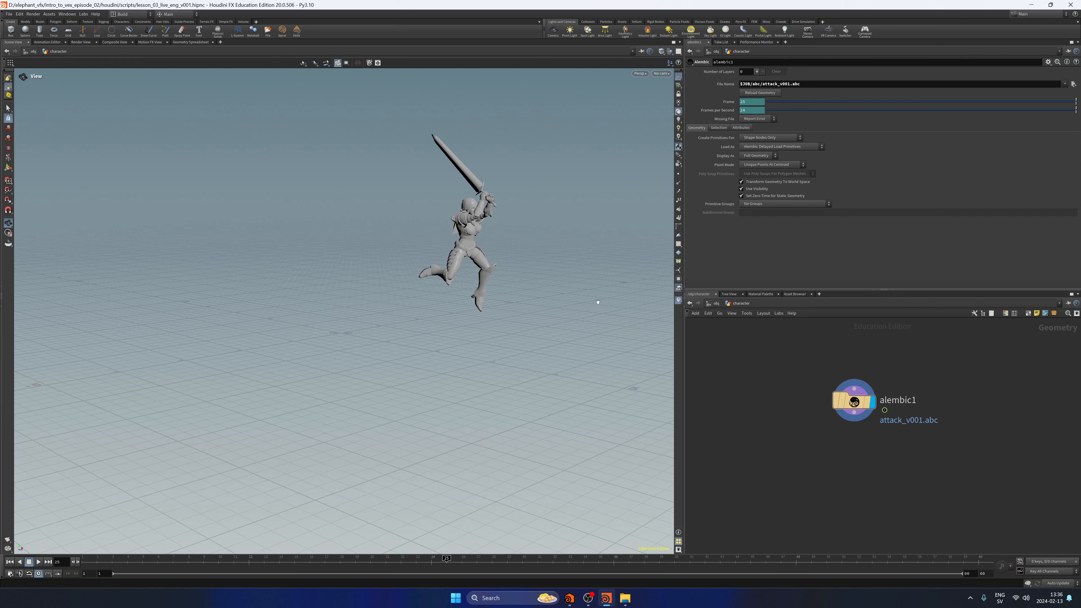
pyautogui.moveTo(447, 562); pyautogui.dragTo(78, 567)
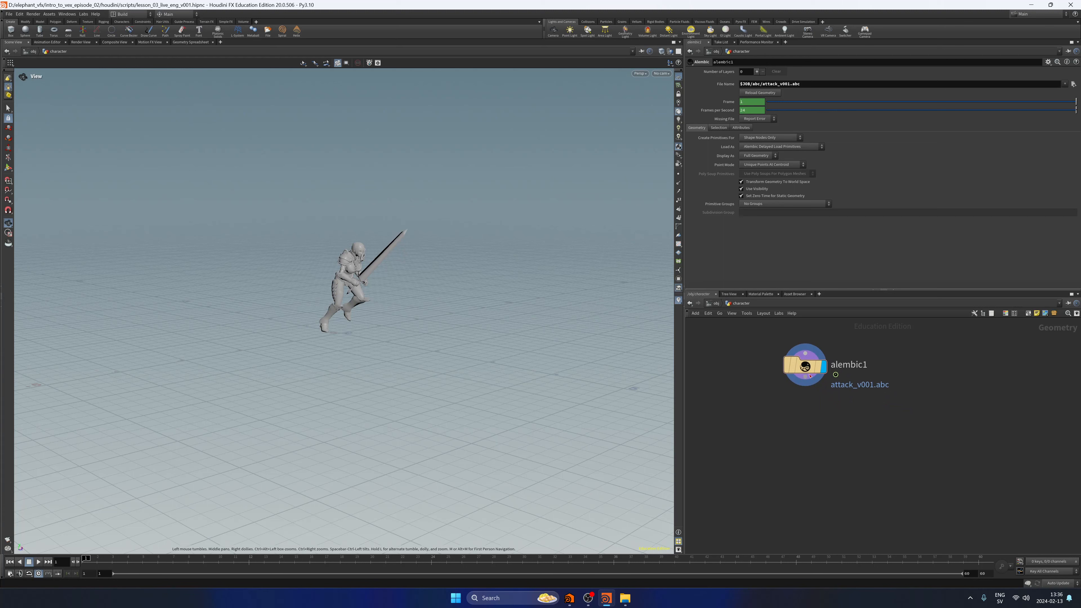
# Add an Unpack node after alembic1 and display its output.
pyautogui.press('Tab')
pyautogui.write('unpack')
pyautogui.press('Return')
pyautogui.press('Return')
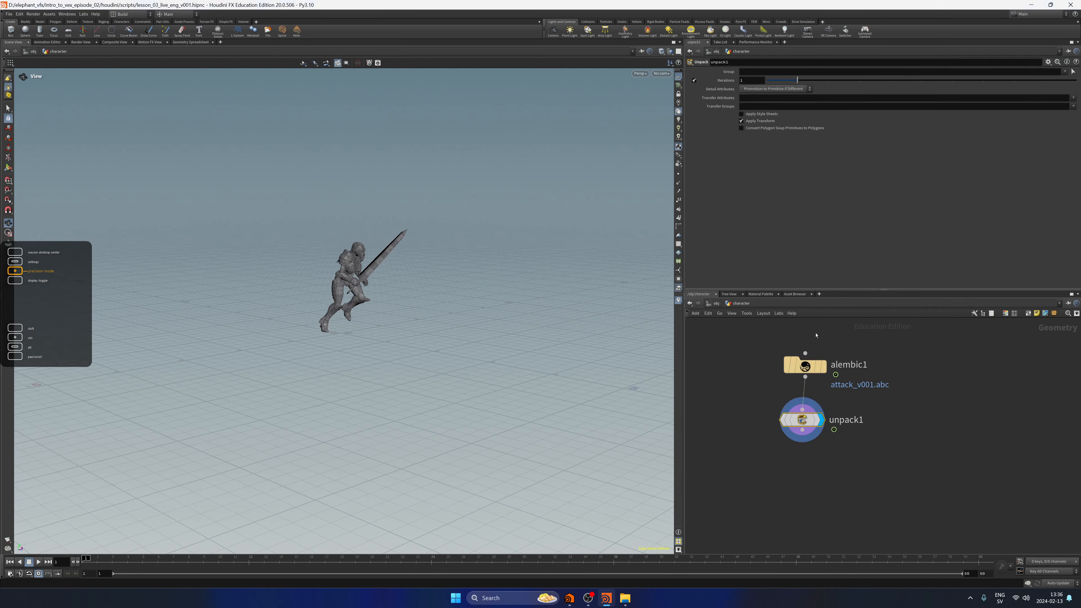
# Tidy the node layout and add a Blast node after unpack1.
pyautogui.press('l')
pyautogui.moveTo(785, 445); pyautogui.dragTo(835, 331)
pyautogui.click(805, 410)
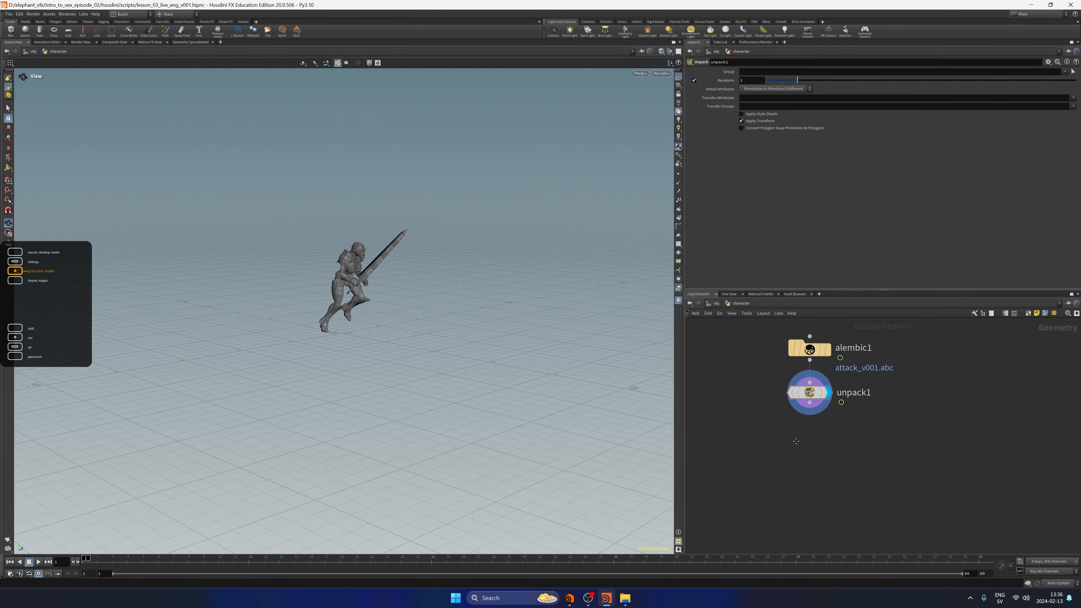
pyautogui.press('Tab')
pyautogui.write('blas')
pyautogui.press('Return')
pyautogui.click(810, 448)
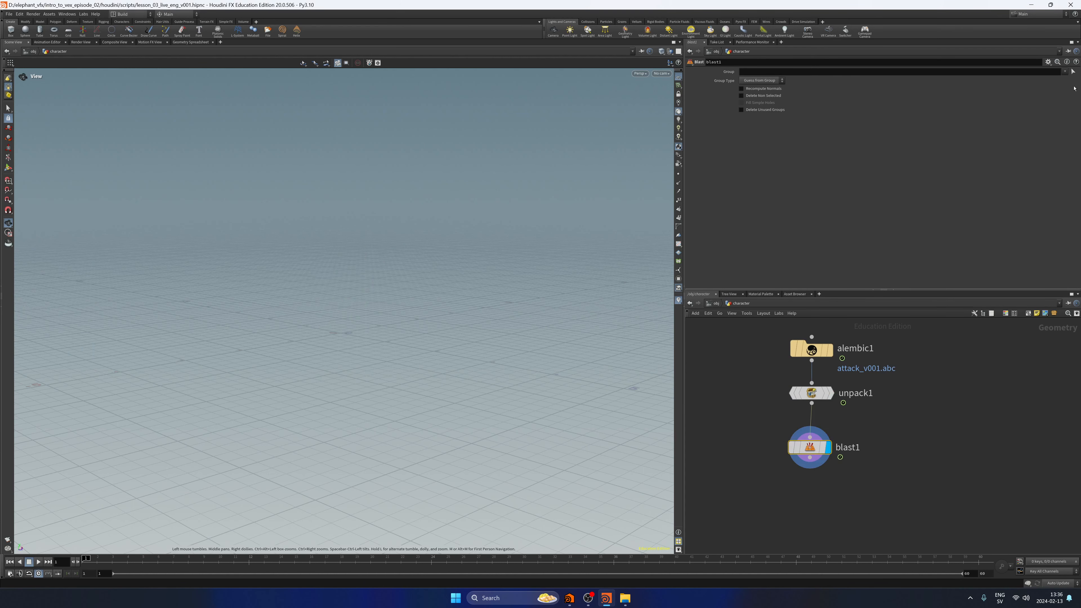
# Pick the sword's geometry as blast1's group and enable Delete Non Selected to keep only the sword.
pyautogui.click(1072, 72)
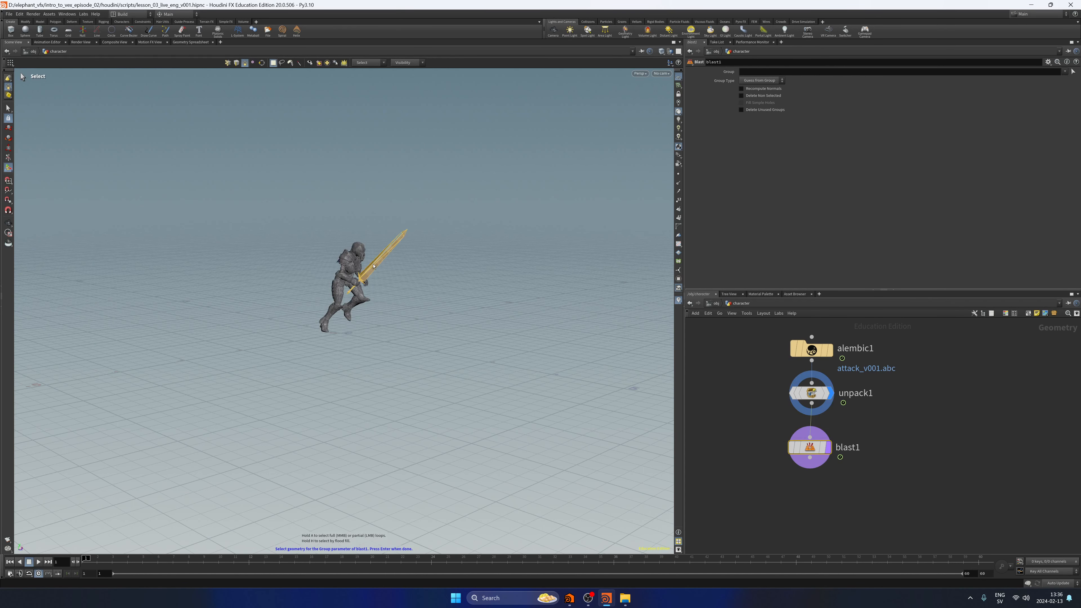
pyautogui.click(374, 266)
pyautogui.press('Return')
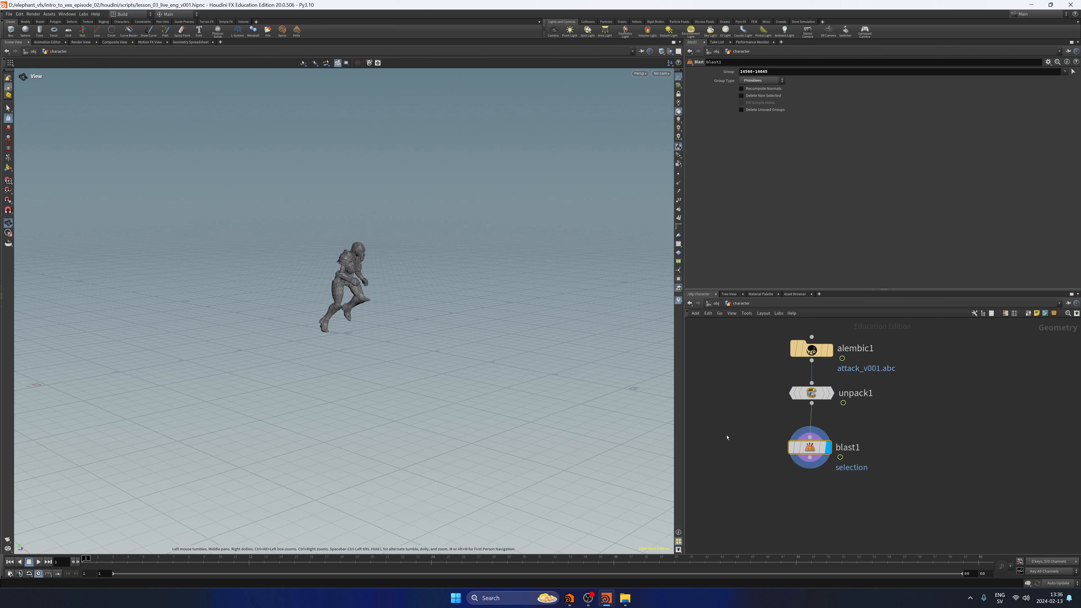
pyautogui.moveTo(810, 447); pyautogui.dragTo(811, 435)
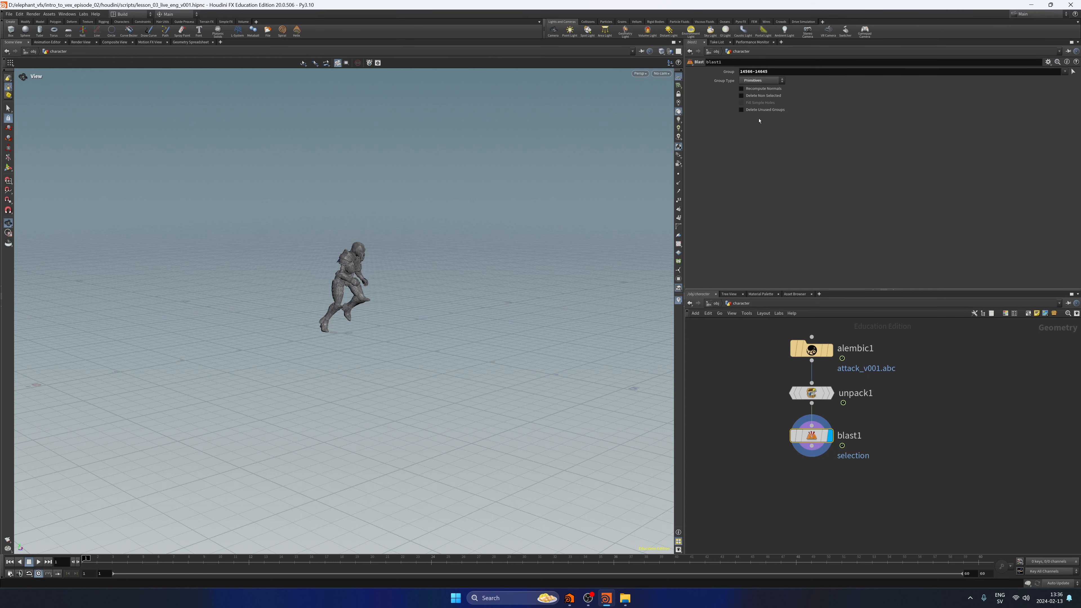
pyautogui.click(753, 96)
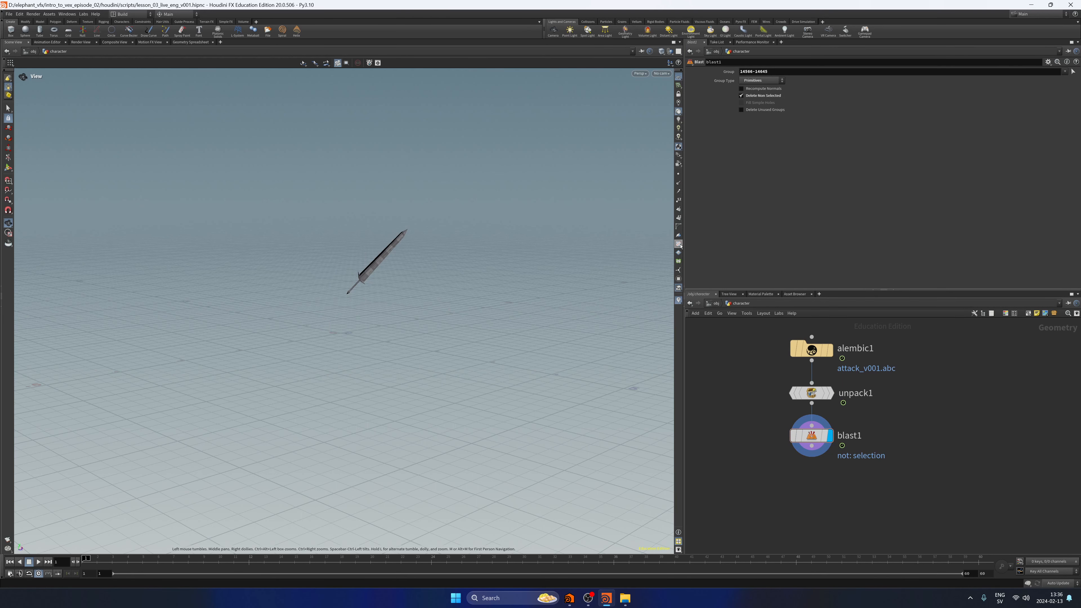
pyautogui.press('f')
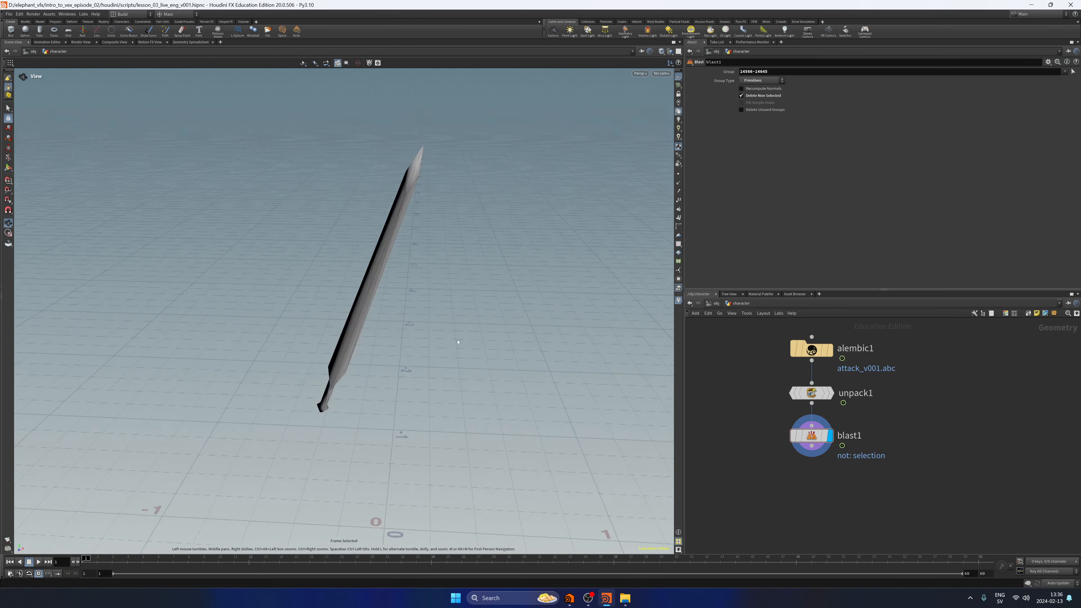
pyautogui.moveTo(626, 346); pyautogui.dragTo(540, 341)
pyautogui.scroll(-4, 536, 337)
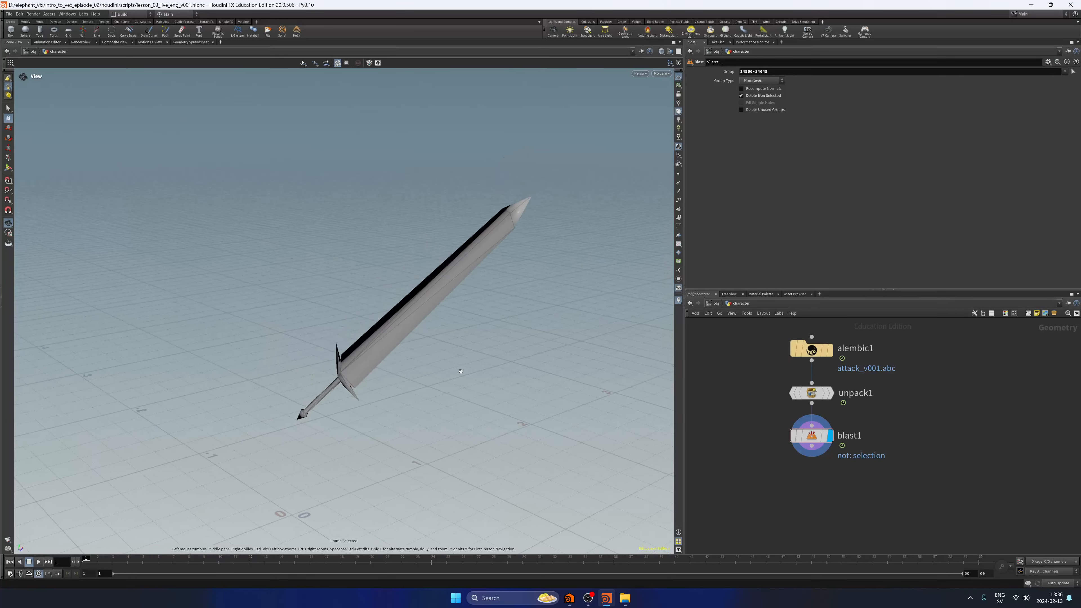
# Add a Normal node after blast1 and display its output.
pyautogui.moveTo(797, 467); pyautogui.dragTo(769, 435, button='middle')
pyautogui.click(784, 416)
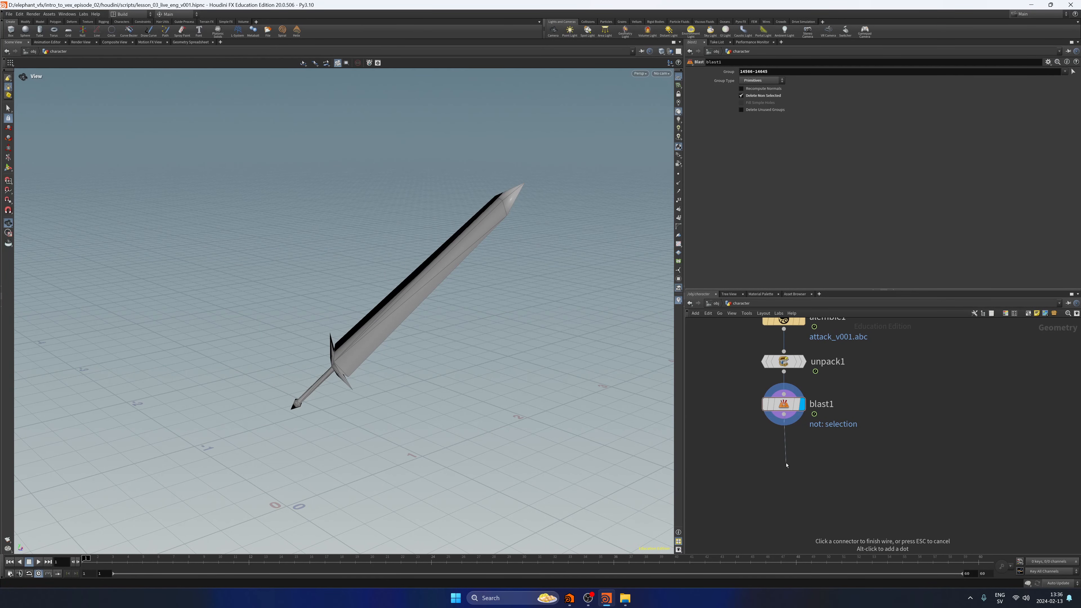
pyautogui.press('Tab')
pyautogui.write('normal')
pyautogui.press('Return')
pyautogui.click(786, 466)
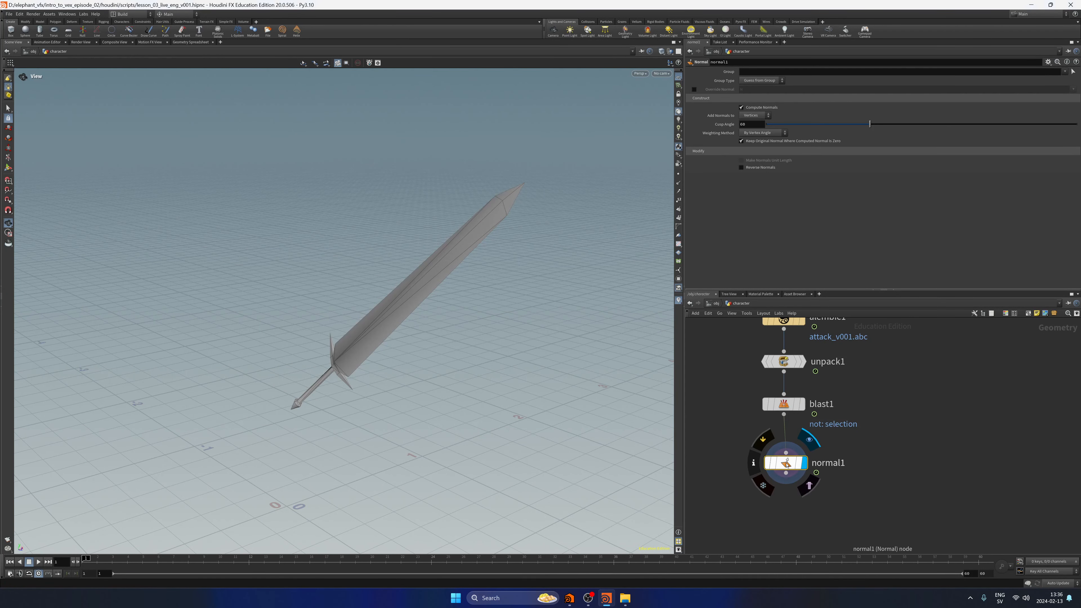
pyautogui.scroll(-4, 786, 481)
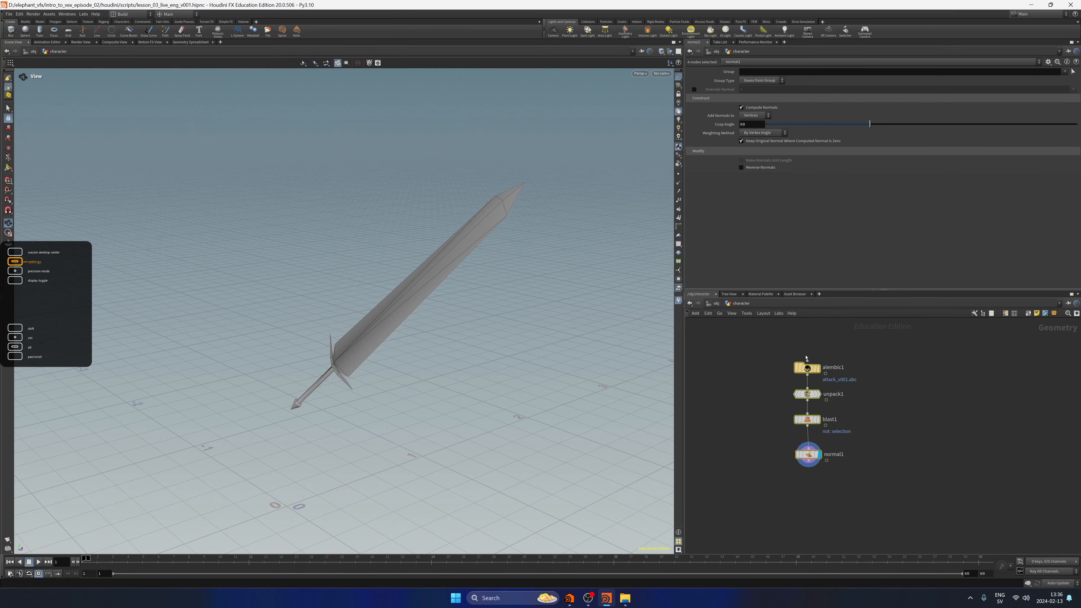
# Scrub the sword animation to frame 20, inspect normal1's point positions in the Geometry Spreadsheet, and return to the scene view at frame 1.
pyautogui.press('f')
pyautogui.moveTo(552, 338); pyautogui.dragTo(408, 375, button='right')
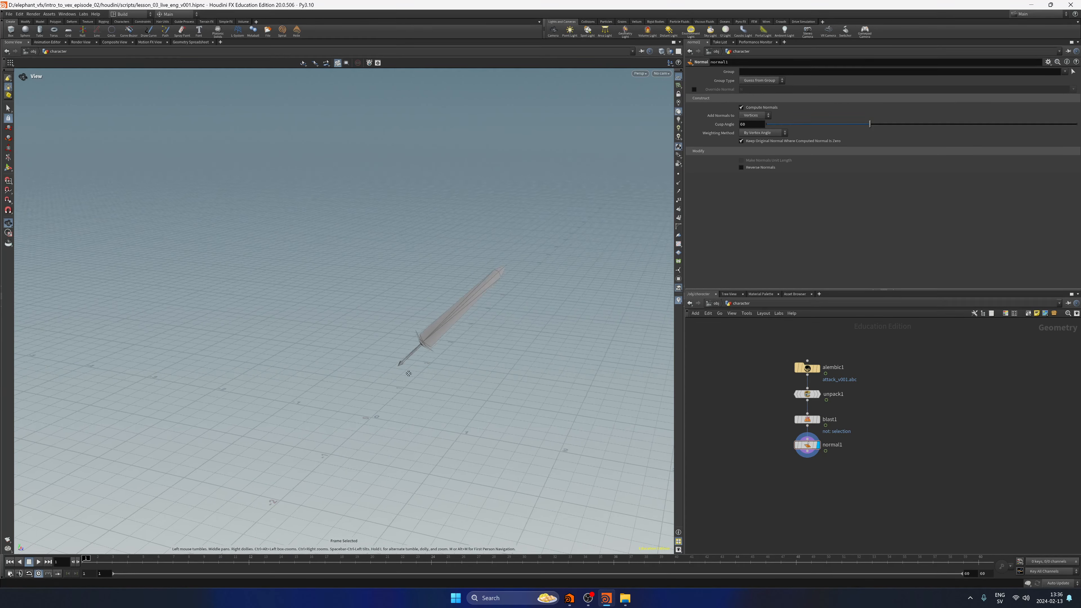
pyautogui.moveTo(407, 374); pyautogui.dragTo(386, 370)
pyautogui.moveTo(386, 370); pyautogui.dragTo(331, 358, button='middle')
pyautogui.moveTo(88, 558); pyautogui.dragTo(370, 558)
pyautogui.click(190, 42)
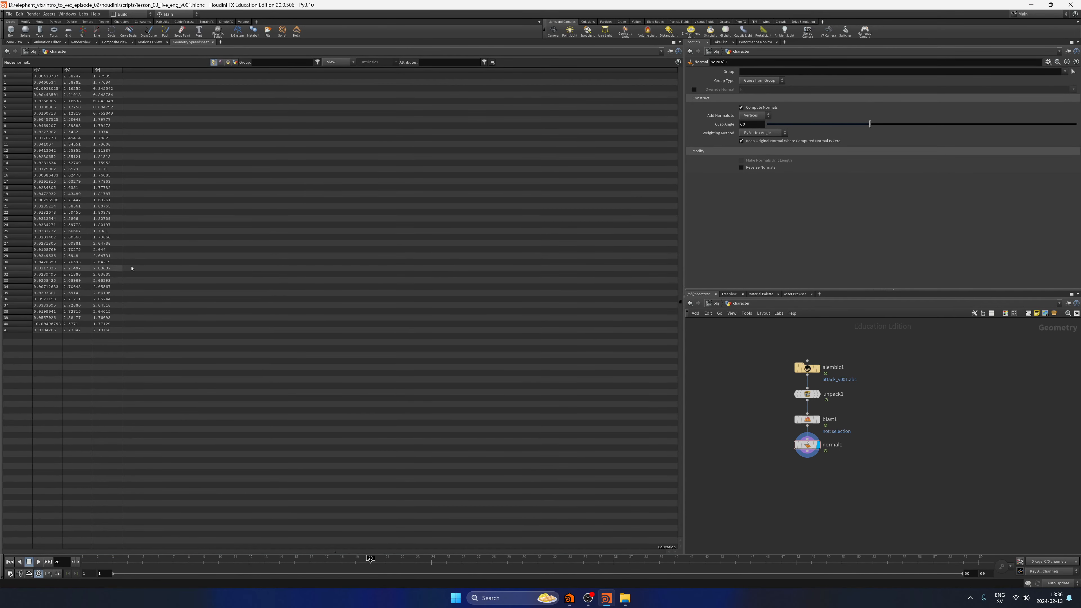
pyautogui.moveTo(326, 558); pyautogui.dragTo(48, 549)
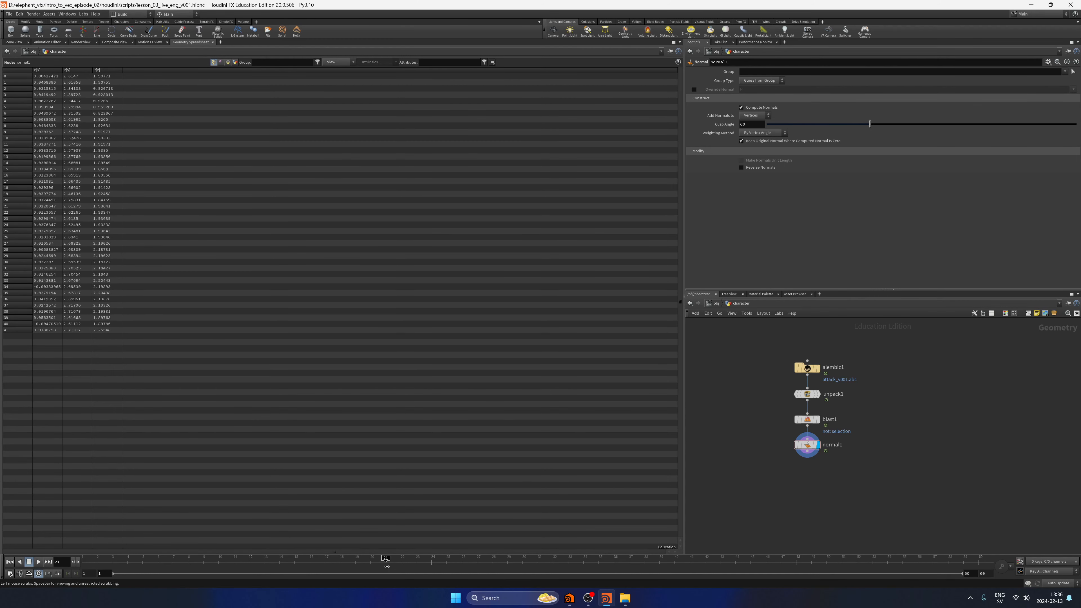
pyautogui.click(14, 42)
pyautogui.moveTo(111, 558); pyautogui.dragTo(64, 559)
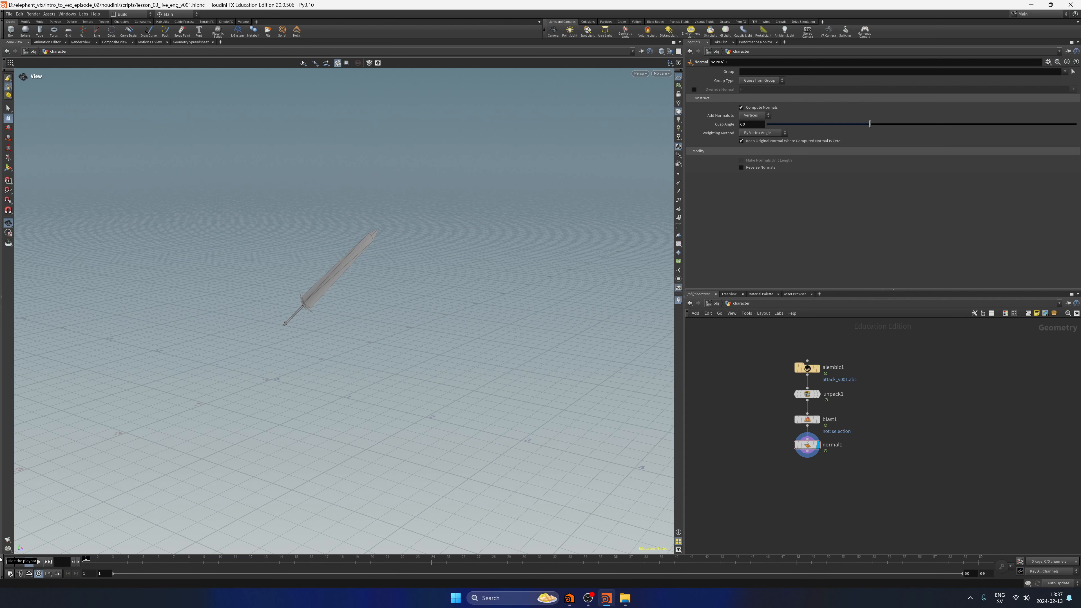
# Examine the sword's blade, guard and handle from several angles and distances at frame 1.
pyautogui.moveTo(415, 314); pyautogui.dragTo(488, 316)
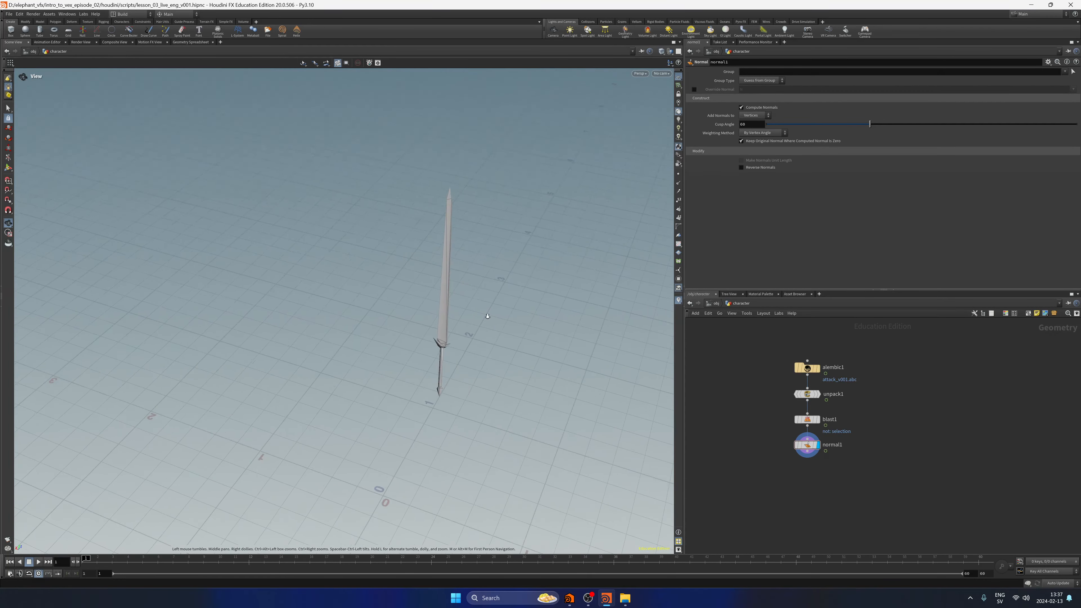
pyautogui.moveTo(488, 316); pyautogui.dragTo(493, 375, button='right')
pyautogui.moveTo(493, 375); pyautogui.dragTo(464, 291, button='middle')
pyautogui.moveTo(464, 291); pyautogui.dragTo(468, 331, button='right')
pyautogui.moveTo(468, 332); pyautogui.dragTo(557, 302)
pyautogui.moveTo(558, 302); pyautogui.dragTo(368, 283, button='middle')
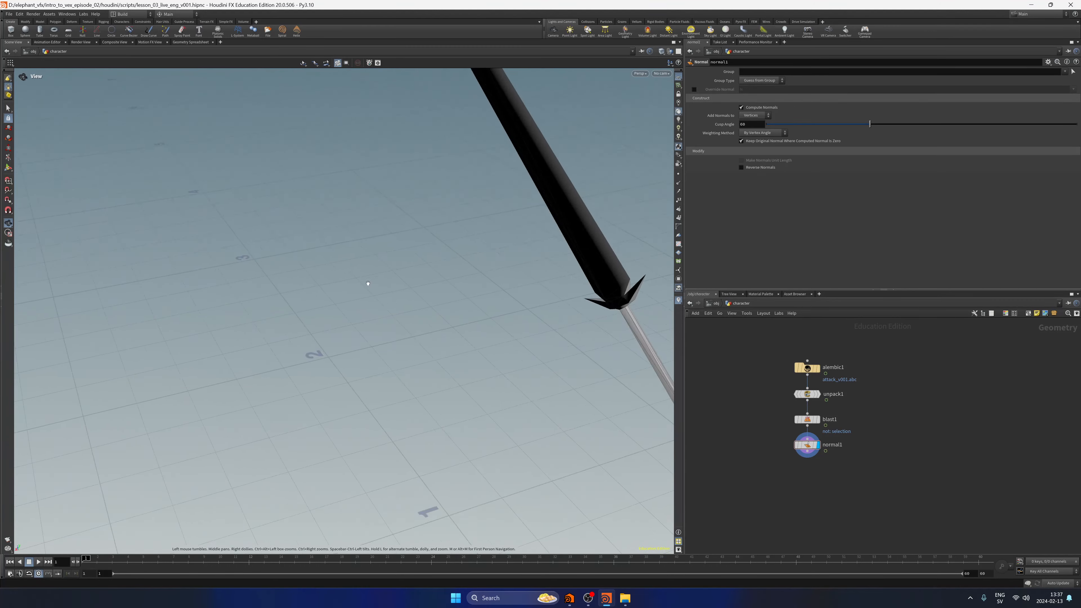
pyautogui.moveTo(369, 283); pyautogui.dragTo(361, 252, button='right')
pyautogui.moveTo(362, 251); pyautogui.dragTo(275, 312)
pyautogui.moveTo(275, 311); pyautogui.dragTo(402, 420, button='middle')
pyautogui.moveTo(402, 419); pyautogui.dragTo(378, 320)
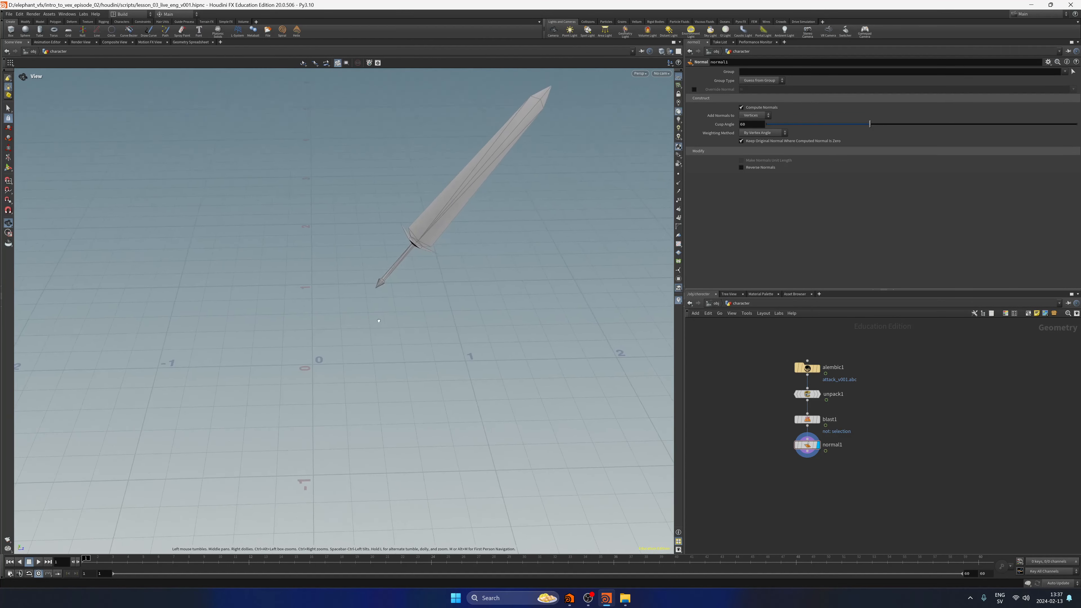
pyautogui.moveTo(379, 320); pyautogui.dragTo(360, 362, button='middle')
pyautogui.moveTo(361, 362); pyautogui.dragTo(357, 394, button='right')
pyautogui.moveTo(358, 394); pyautogui.dragTo(398, 355)
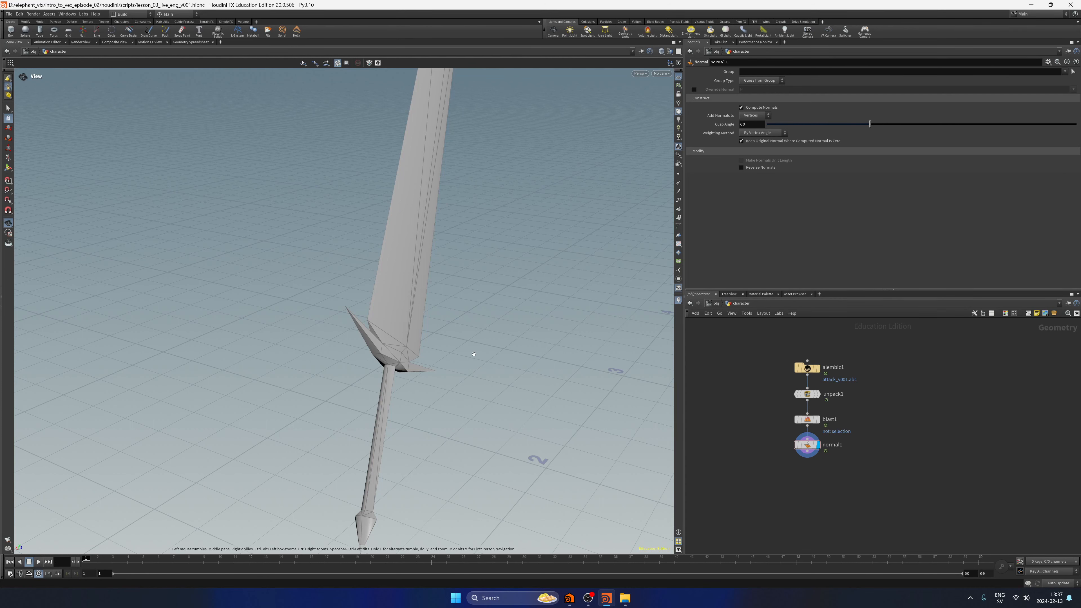
pyautogui.moveTo(474, 354); pyautogui.dragTo(326, 360)
pyautogui.moveTo(87, 561); pyautogui.dragTo(1, 583)
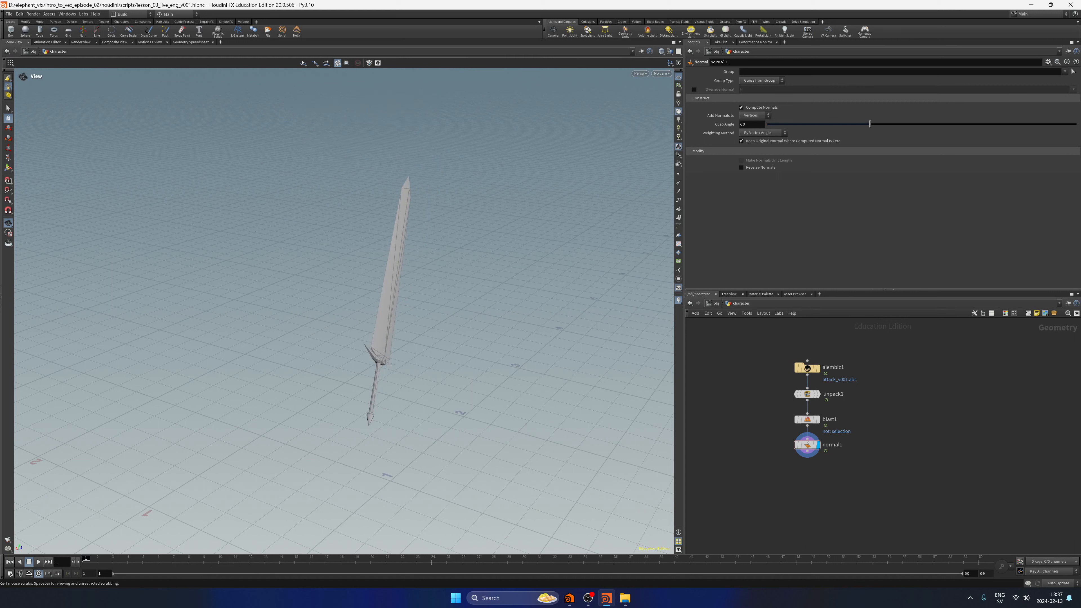
# Save the scene and add a second Blast node after normal1.
pyautogui.hotkey('ctrl', 's')
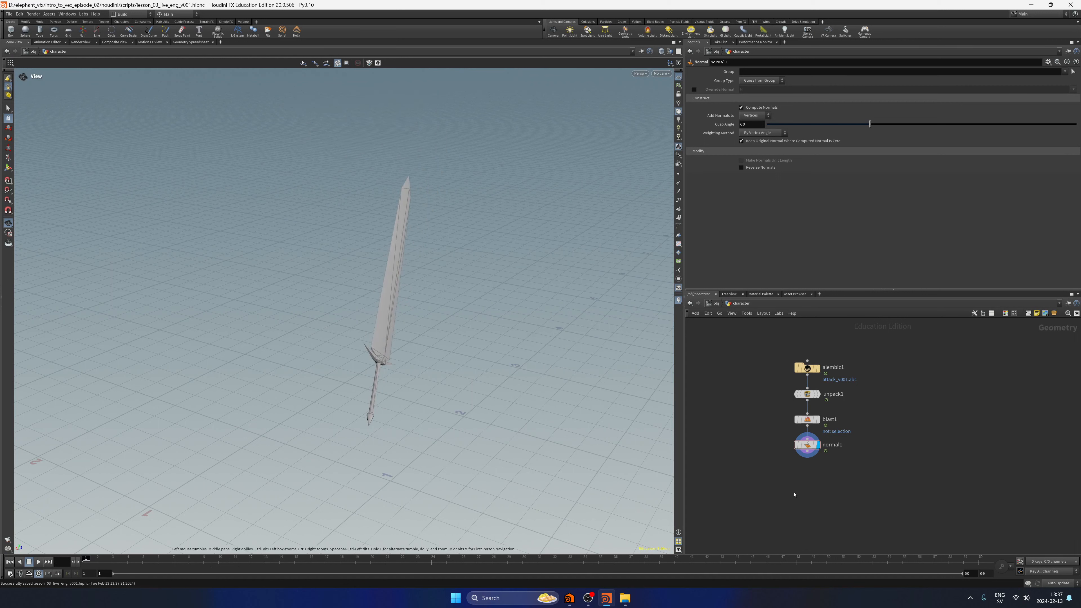
pyautogui.moveTo(794, 494); pyautogui.dragTo(782, 449, button='middle')
pyautogui.press('Tab')
pyautogui.write('blast')
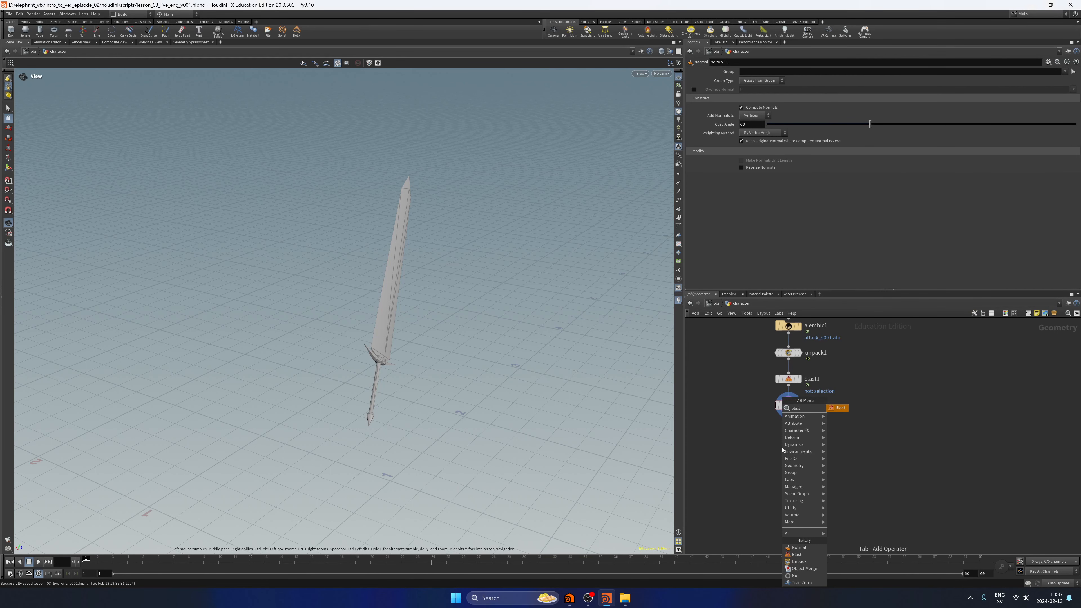
pyautogui.press('Return')
pyautogui.click(782, 447)
# Set blast2's group type to Points and its group to 0, and enable Delete Non Selected.
pyautogui.click(767, 81)
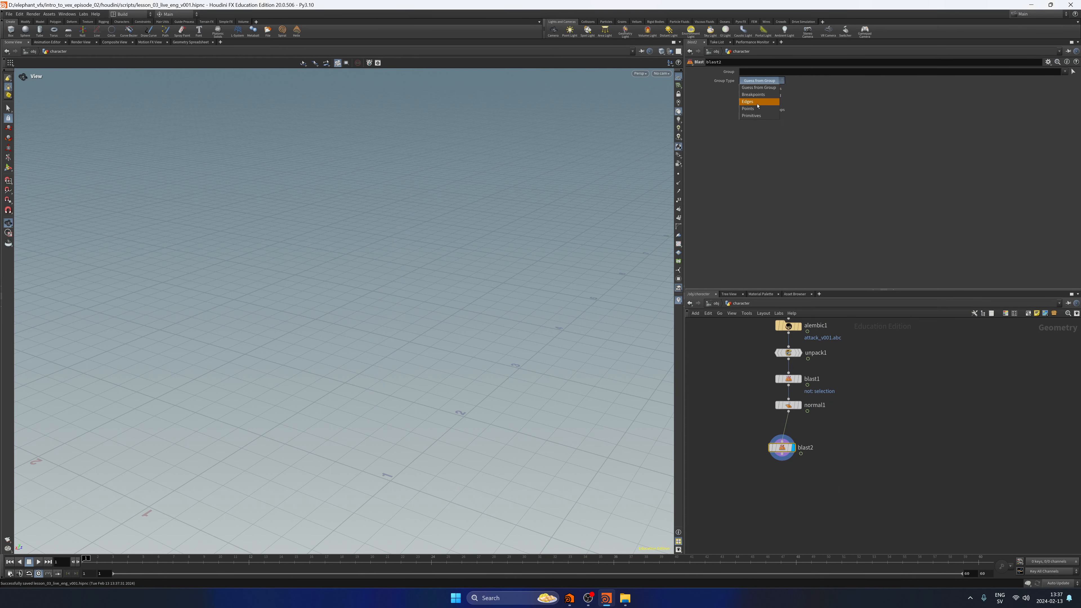
pyautogui.click(748, 108)
pyautogui.click(754, 72)
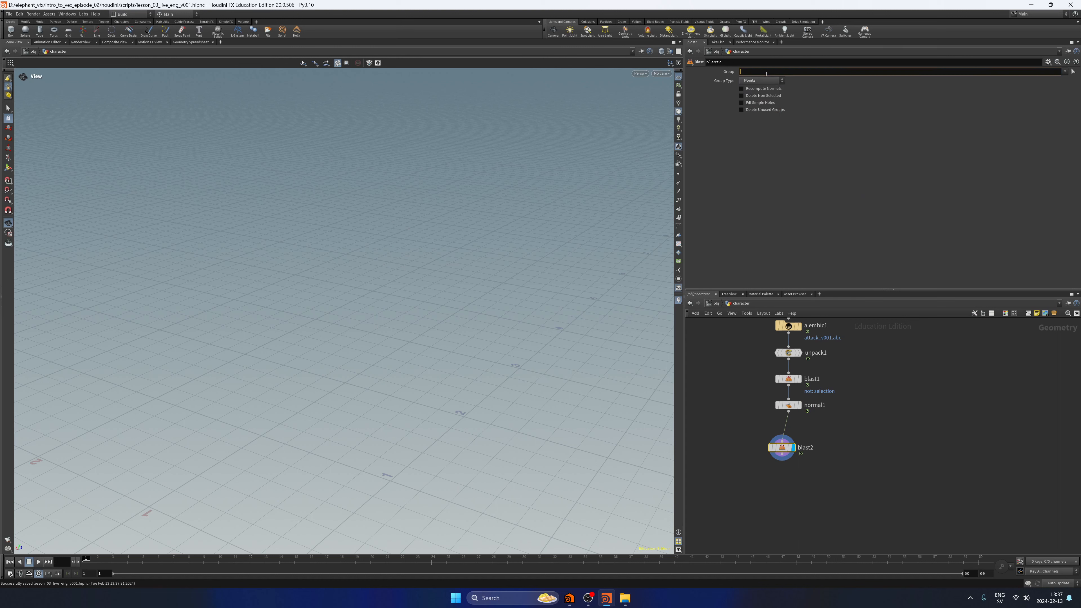
pyautogui.write('0')
pyautogui.press('Return')
pyautogui.click(747, 72)
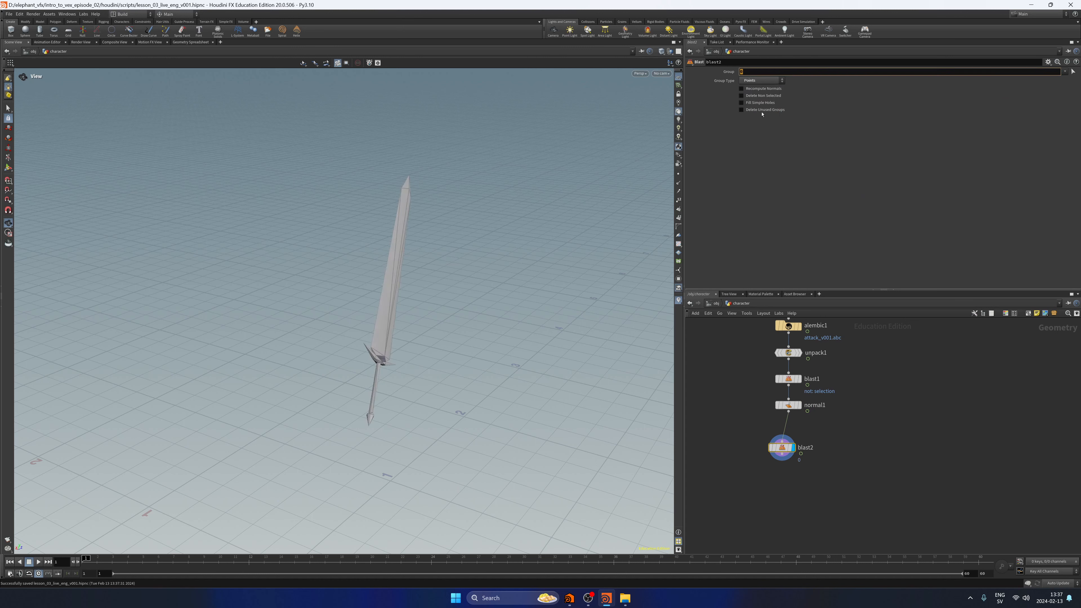
pyautogui.click(754, 96)
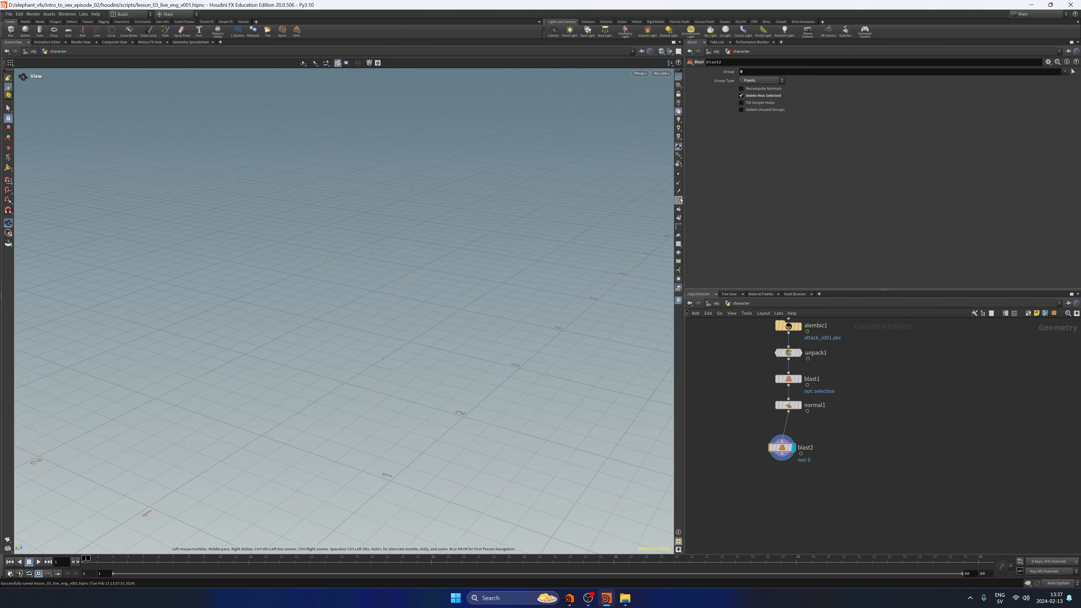
# Frame blast2's remaining point, scrub the first frames of the animation and return to frame 1.
pyautogui.press('f')
pyautogui.click(97, 558)
pyautogui.moveTo(97, 558)
pyautogui.mouseDown()
pyautogui.moveTo(187, 558)
pyautogui.moveTo(70, 550)
pyautogui.moveTo(98, 552)
pyautogui.moveTo(83, 551)
pyautogui.mouseUp()
pyautogui.moveTo(271, 384); pyautogui.dragTo(280, 382)
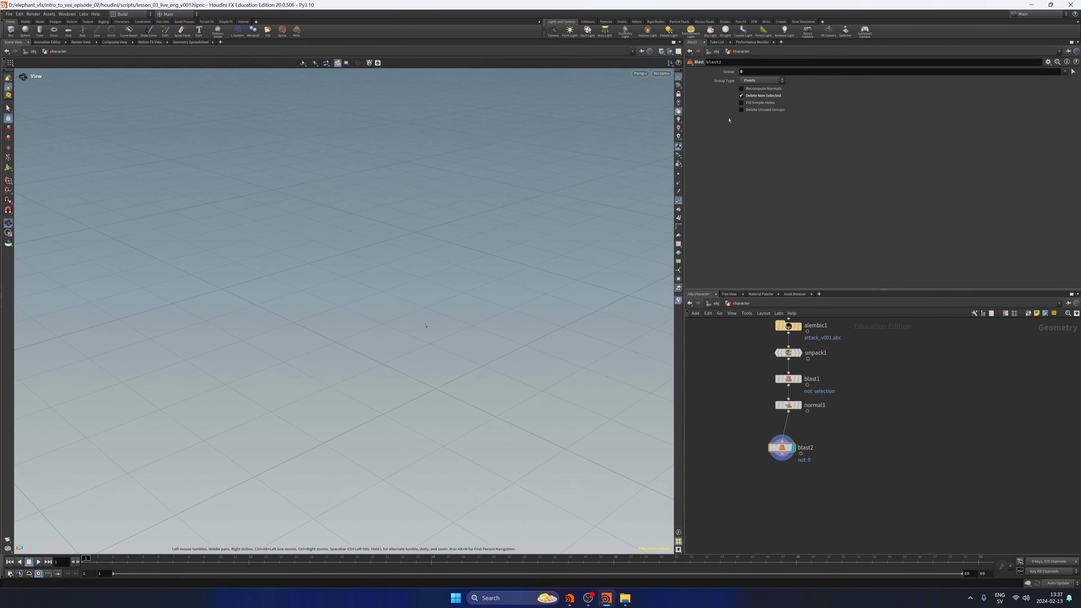
pyautogui.click(678, 200)
# Lay out the node network neatly and save the scene.
pyautogui.moveTo(858, 407); pyautogui.dragTo(820, 435, button='middle')
pyautogui.moveTo(820, 434); pyautogui.dragTo(811, 416, button='right')
pyautogui.moveTo(748, 495); pyautogui.dragTo(784, 347)
pyautogui.press('l')
pyautogui.click(858, 437)
pyautogui.moveTo(825, 455); pyautogui.dragTo(840, 441, button='middle')
pyautogui.moveTo(788, 470); pyautogui.dragTo(793, 465, button='right')
pyautogui.moveTo(793, 465); pyautogui.dragTo(805, 459, button='middle')
pyautogui.hotkey('ctrl', 's')
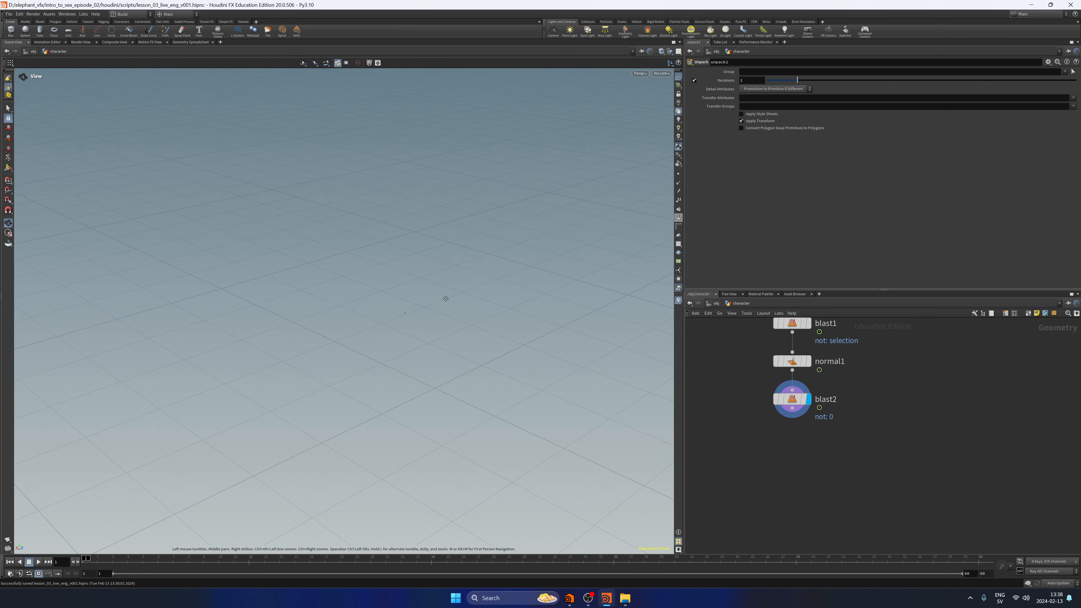
# Add a Point Wrangle node after blast2 and display its output.
pyautogui.moveTo(444, 297); pyautogui.dragTo(494, 297)
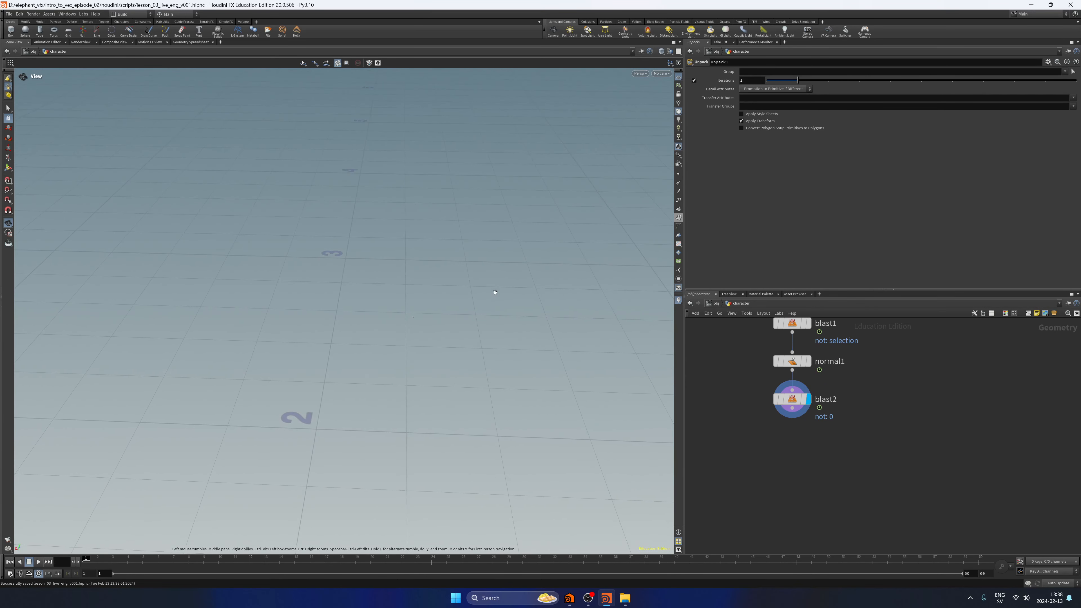
pyautogui.click(679, 186)
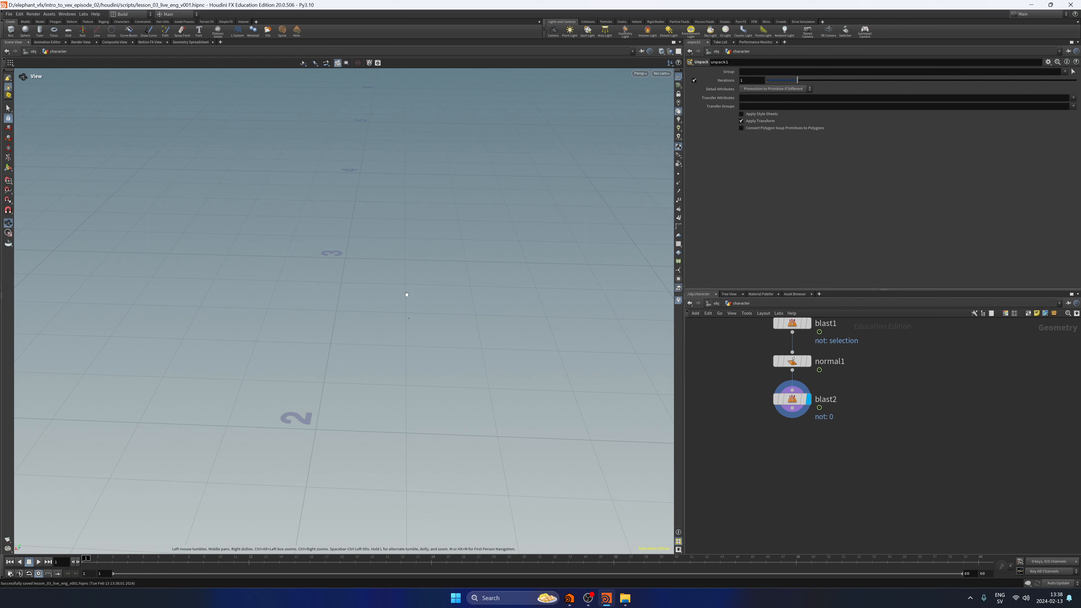
pyautogui.moveTo(745, 453); pyautogui.dragTo(735, 448, button='middle')
pyautogui.click(782, 403)
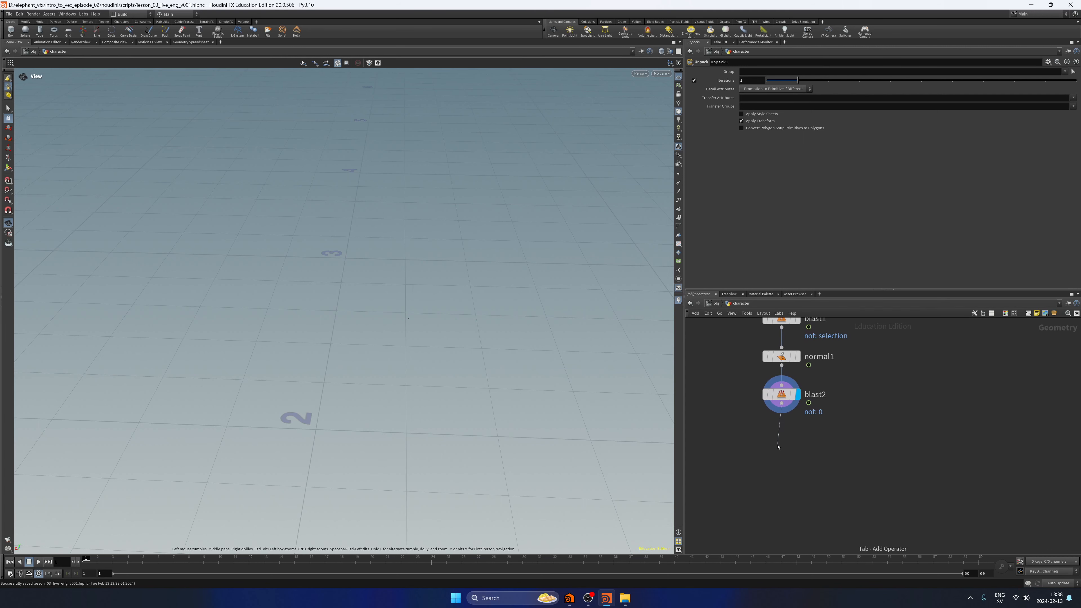
pyautogui.press('Tab')
pyautogui.write('pointwrna')
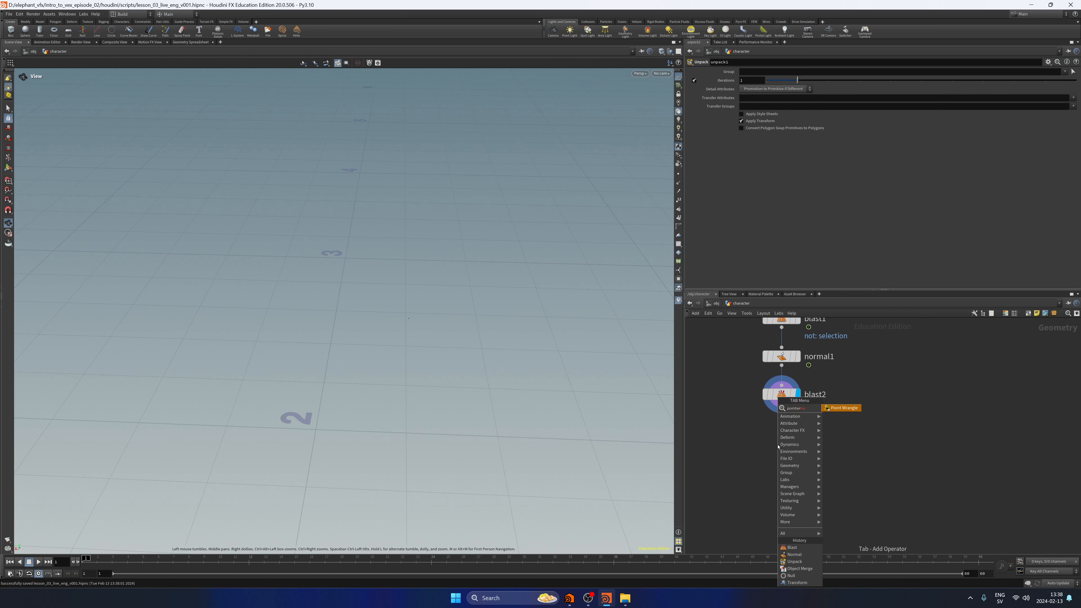
pyautogui.press('Return')
pyautogui.click(778, 446)
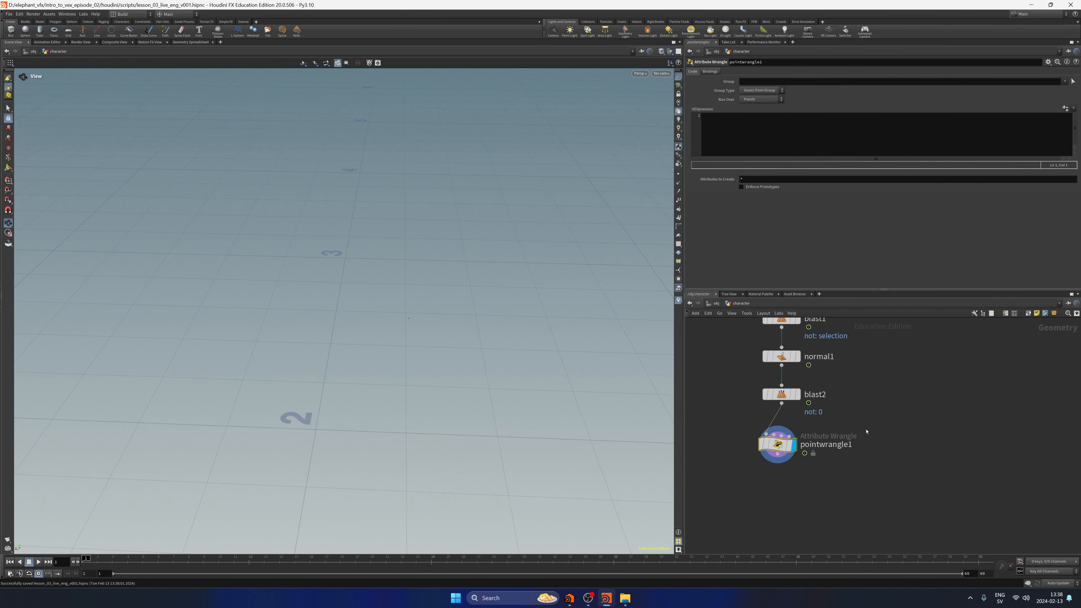
# Move blast2 to the left of the node chain, clear of normal1 and pointwrangle1.
pyautogui.moveTo(862, 393); pyautogui.dragTo(901, 387, button='middle')
pyautogui.moveTo(829, 412); pyautogui.dragTo(742, 418)
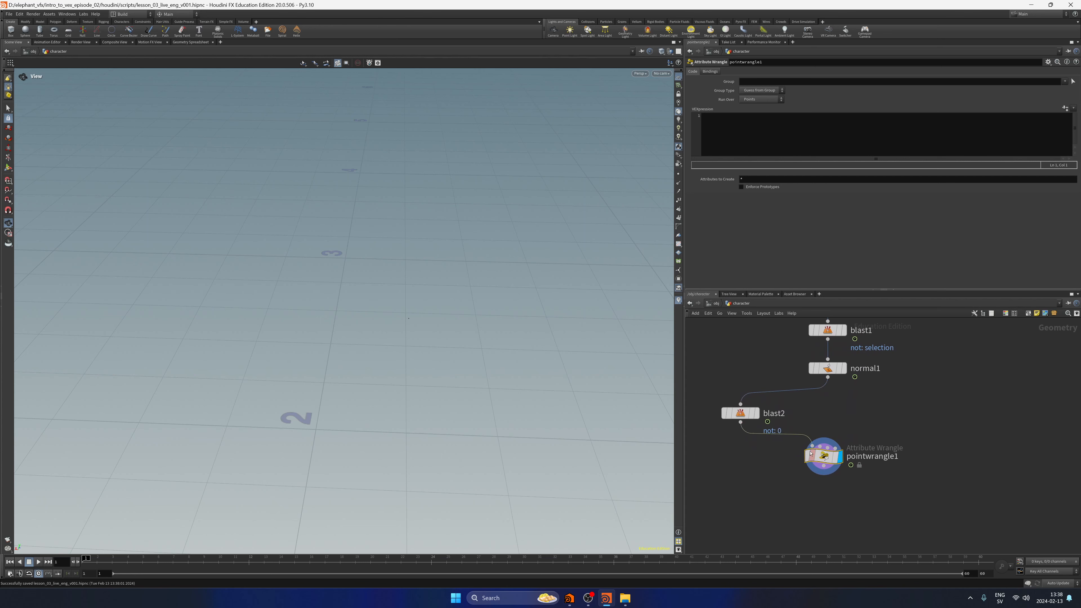
pyautogui.moveTo(806, 457)
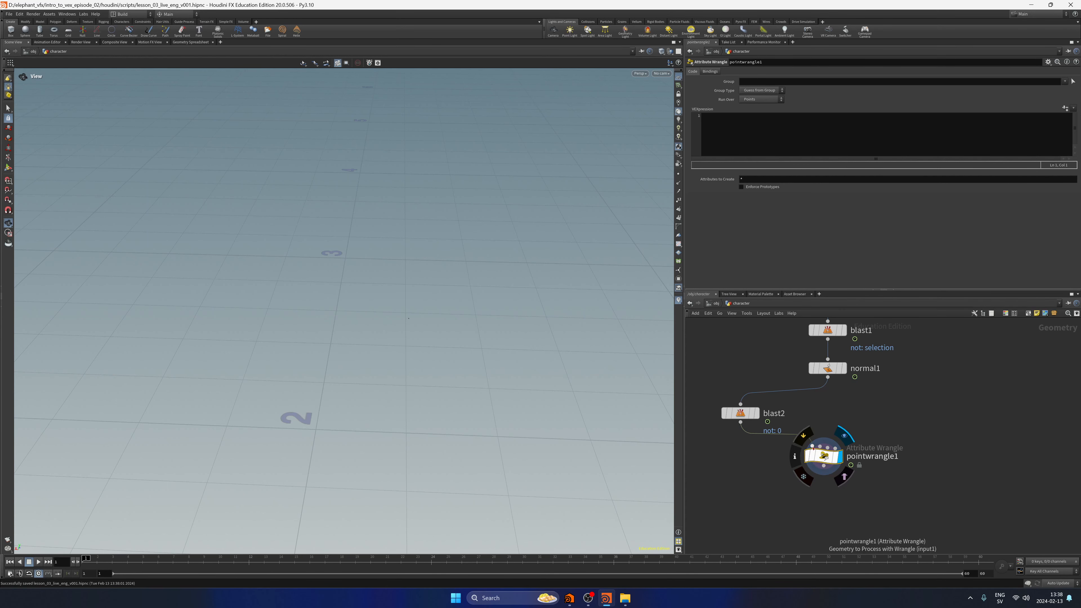
# Connect normal1's output to the second input of pointwrangle1 and display pointwrangle1's output.
pyautogui.click(843, 369)
pyautogui.press('f')
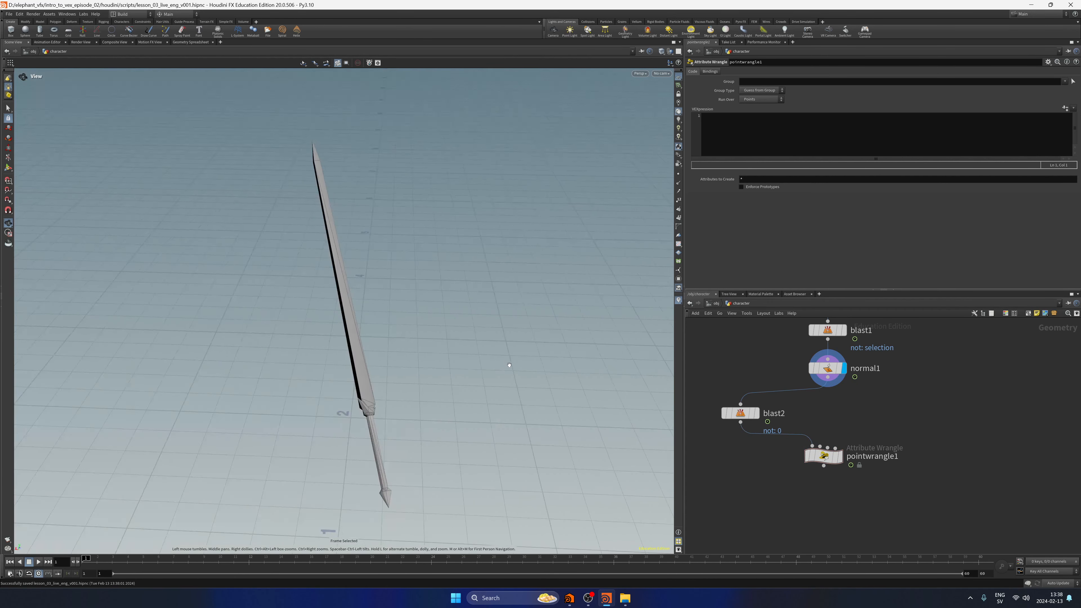
pyautogui.moveTo(470, 377); pyautogui.dragTo(472, 337, button='middle')
pyautogui.moveTo(828, 377); pyautogui.dragTo(820, 446)
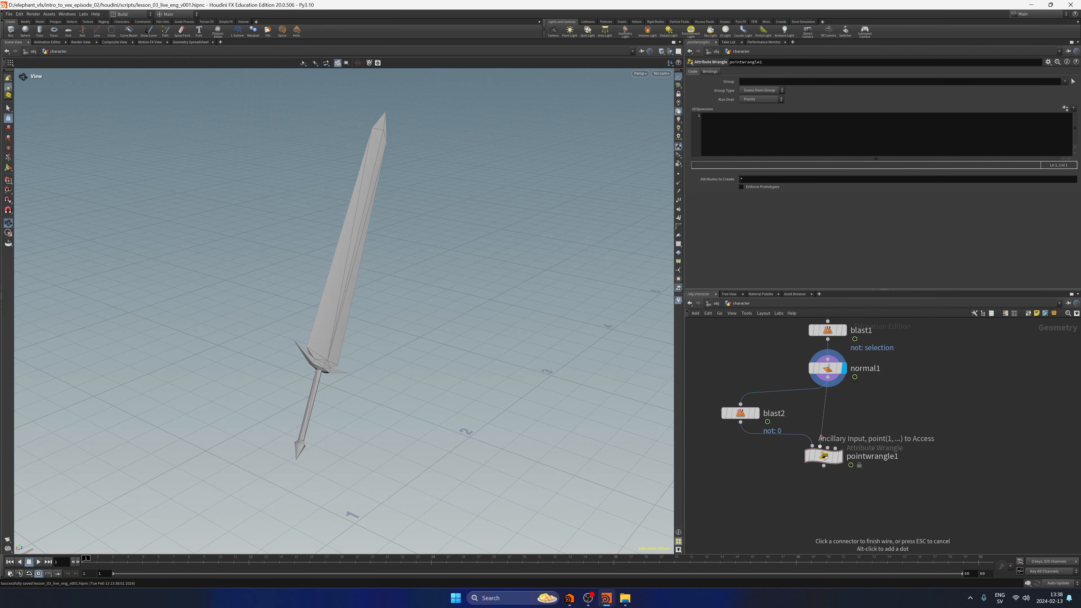
pyautogui.click(842, 460)
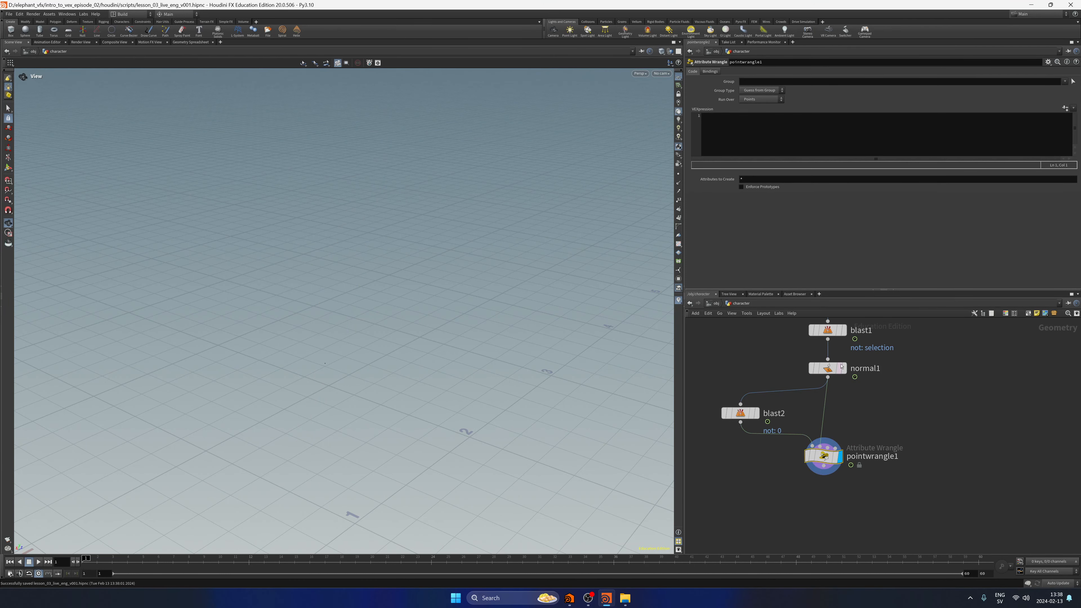
# Template normal1 to overlay the sword as a wireframe and inspect it around the guard.
pyautogui.click(850, 388)
pyautogui.scroll(10, 435, 272)
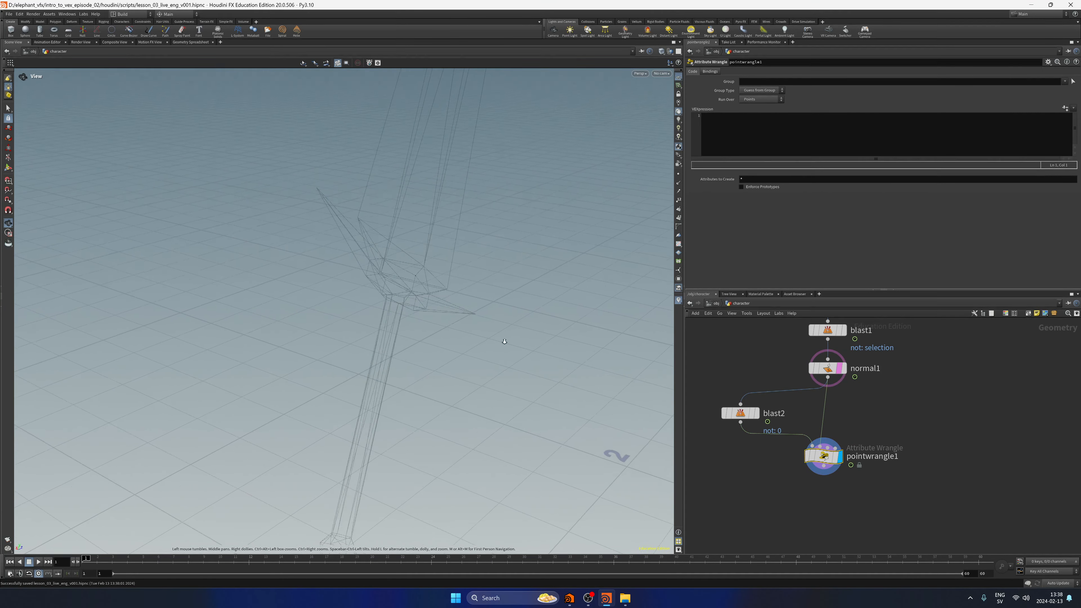
pyautogui.moveTo(435, 272); pyautogui.dragTo(411, 314)
pyautogui.scroll(-7, 419, 251)
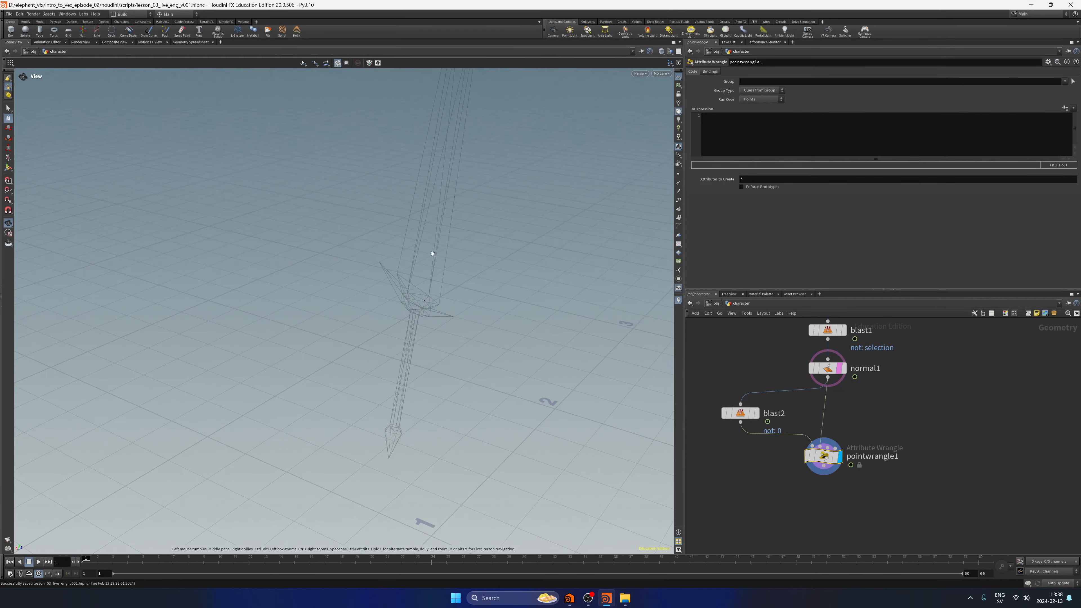
pyautogui.moveTo(432, 254); pyautogui.dragTo(385, 350)
pyautogui.moveTo(381, 505); pyautogui.dragTo(409, 295)
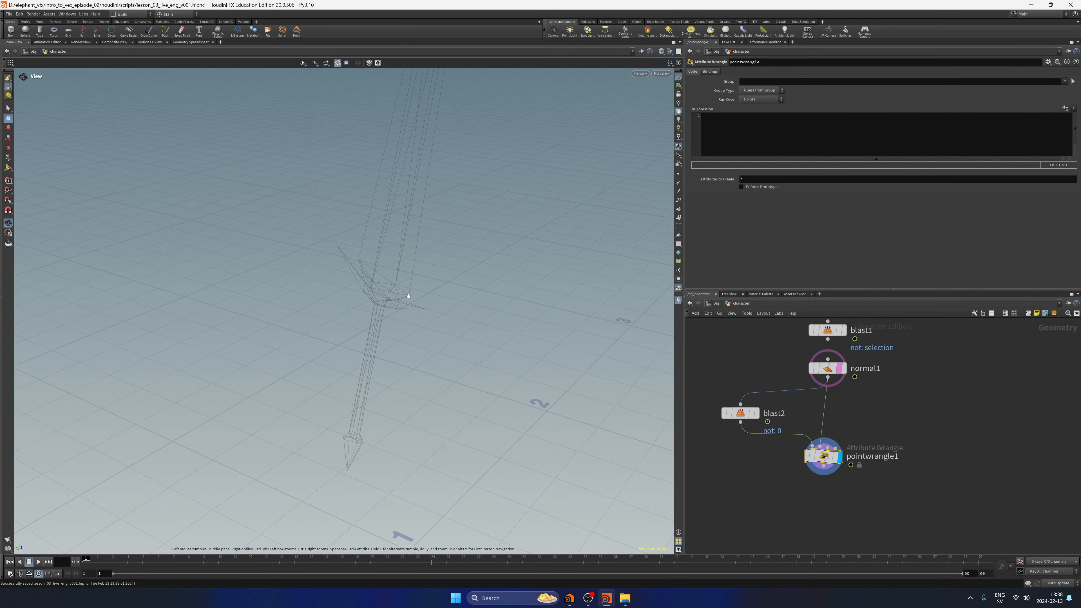
# Write the VEX line @N = normalize(point(1,"P",1) - @P); in pointwrangle1.
pyautogui.click(794, 148)
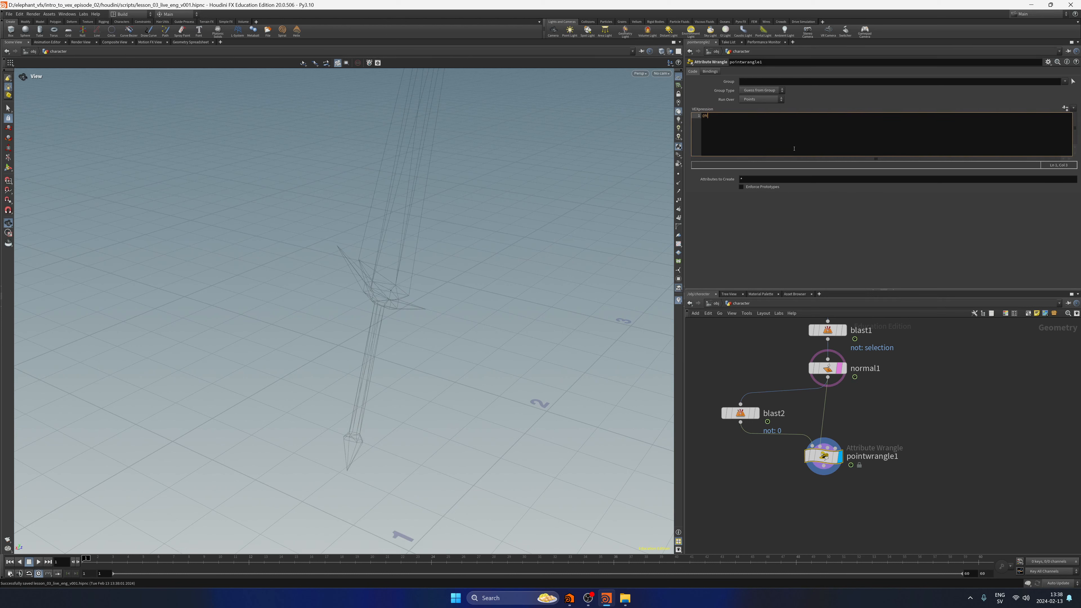
pyautogui.write('@N = normalize')
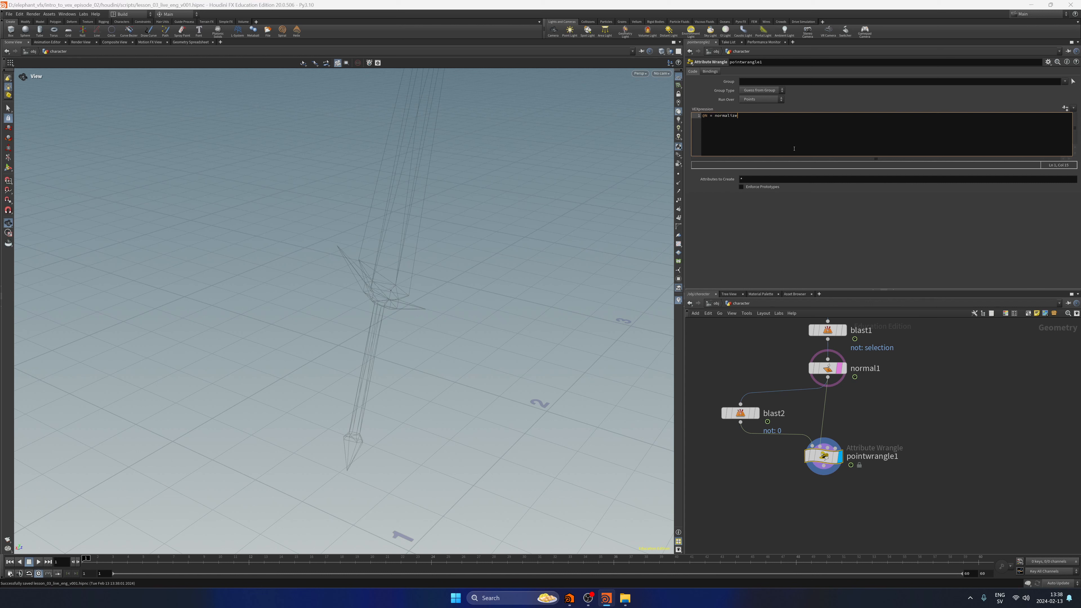
pyautogui.write('(point')
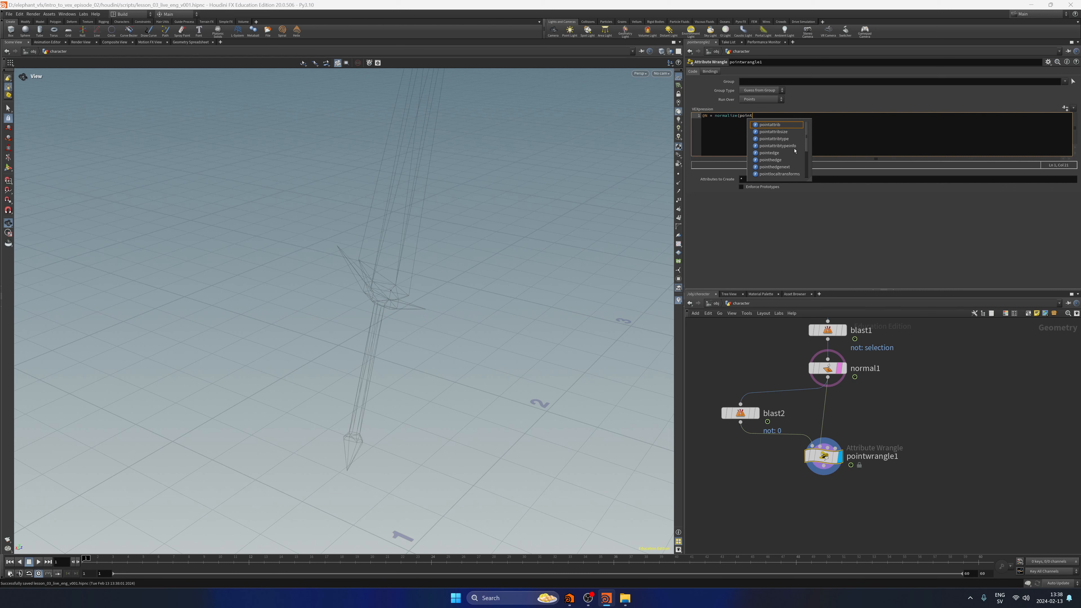
pyautogui.write('1,')
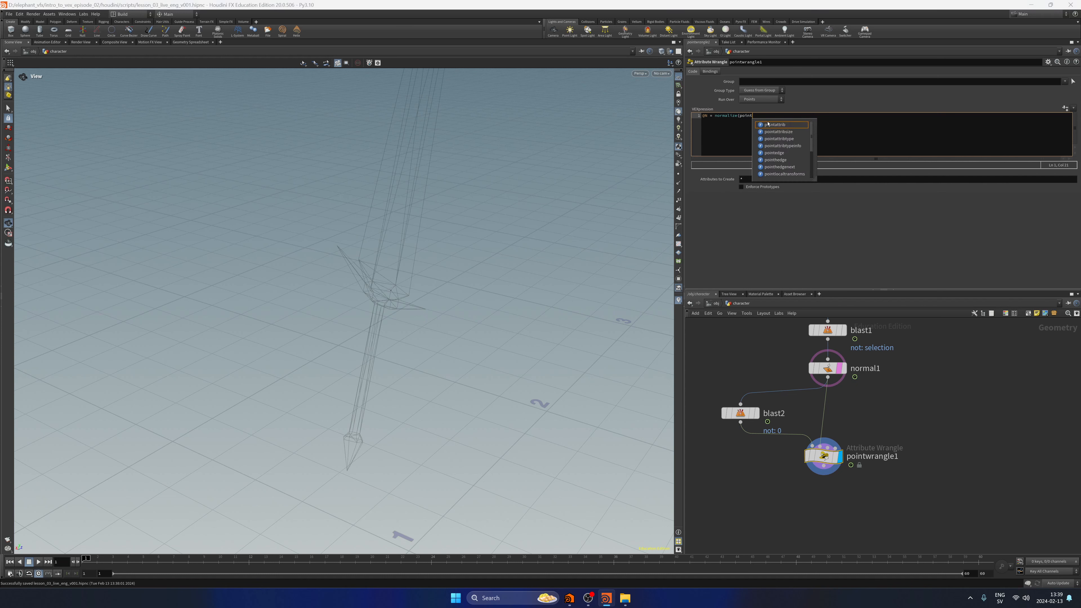
pyautogui.write('(1,"P",1')
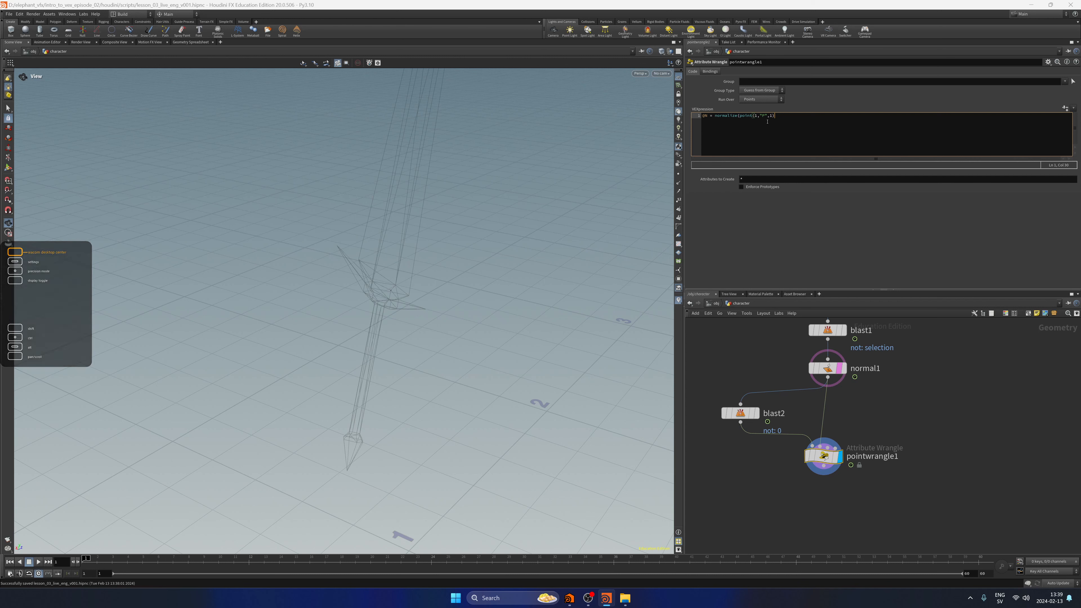
pyautogui.write('- @P);')
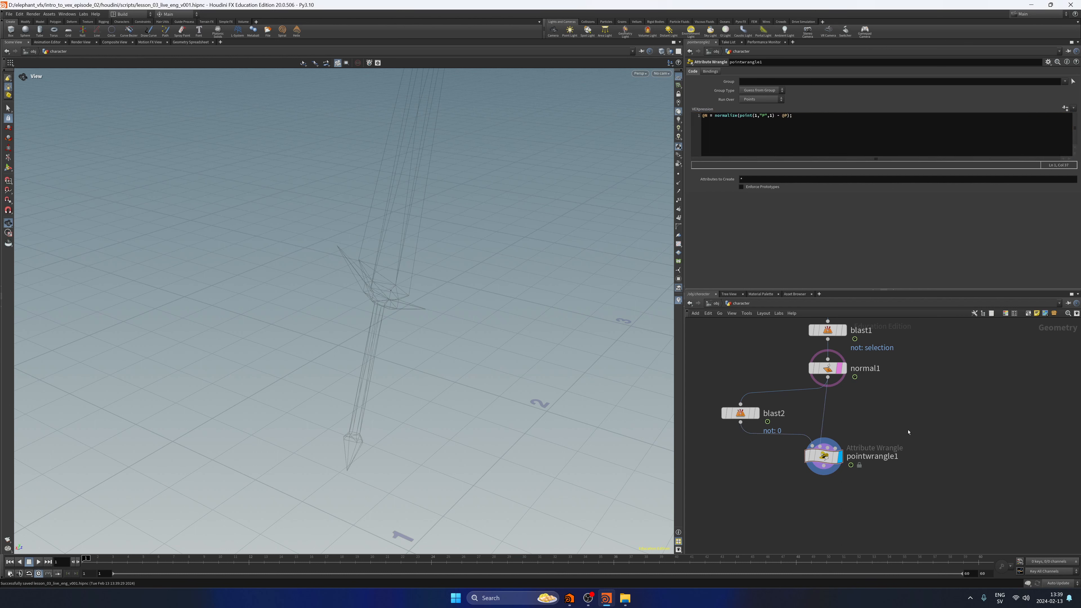
# Turn on point normals in the viewport and examine the normal's direction at the sword's guard.
pyautogui.click(679, 183)
pyautogui.moveTo(419, 304); pyautogui.dragTo(496, 313)
pyautogui.moveTo(496, 313); pyautogui.dragTo(596, 261, button='right')
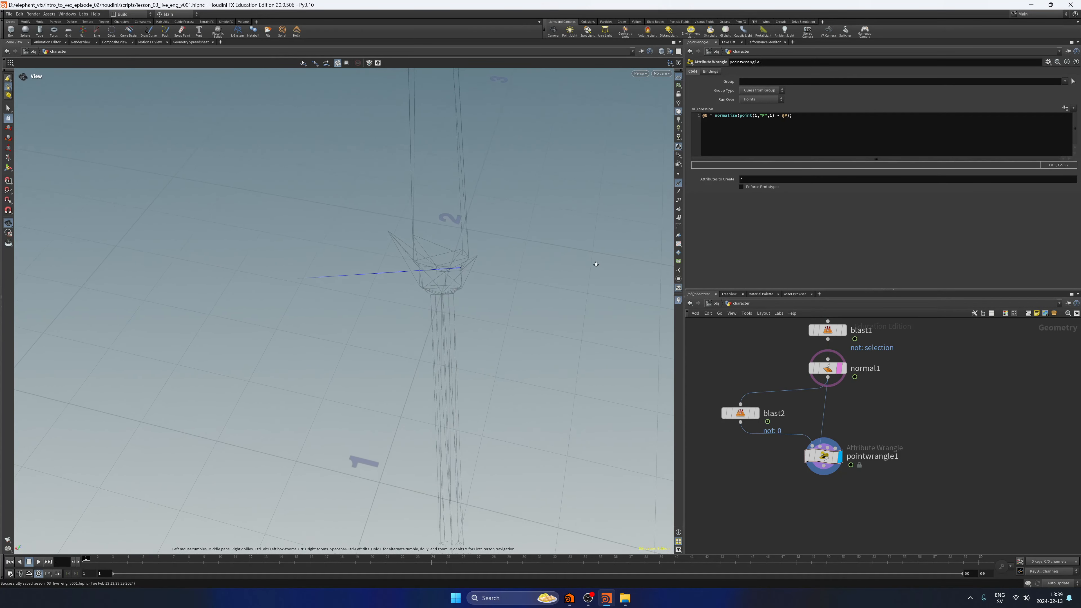
pyautogui.moveTo(481, 276); pyautogui.dragTo(469, 315, button='middle')
pyautogui.moveTo(447, 328); pyautogui.dragTo(486, 325, button='right')
pyautogui.moveTo(486, 326); pyautogui.dragTo(462, 325)
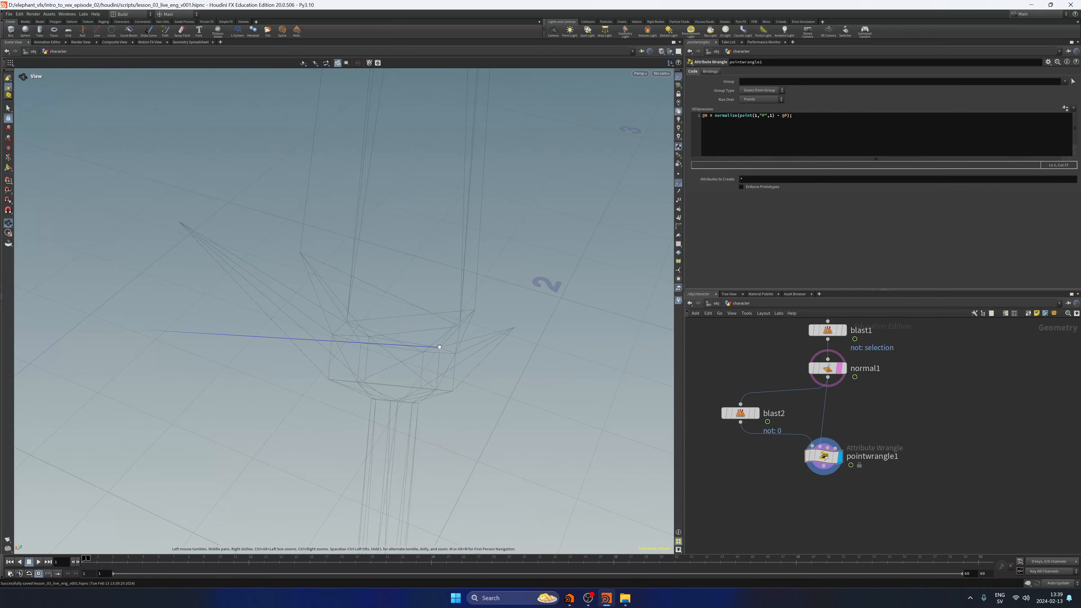
pyautogui.moveTo(132, 330); pyautogui.dragTo(449, 354)
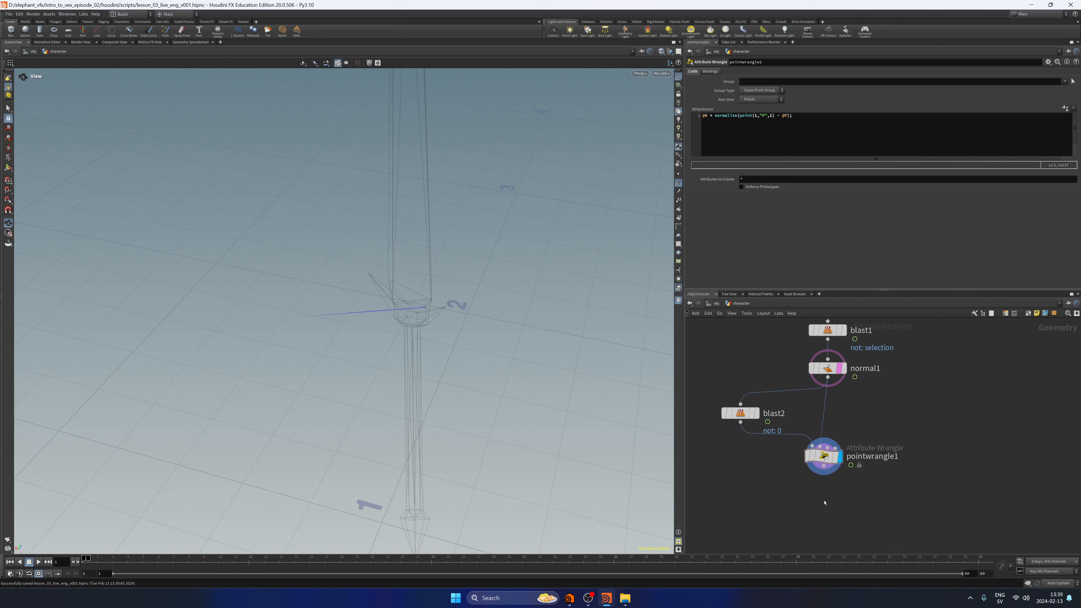
# Leave a blank line below the @N line in pointwrangle1 and begin an integer declaration with int pt =.
pyautogui.moveTo(852, 468); pyautogui.dragTo(849, 462, button='middle')
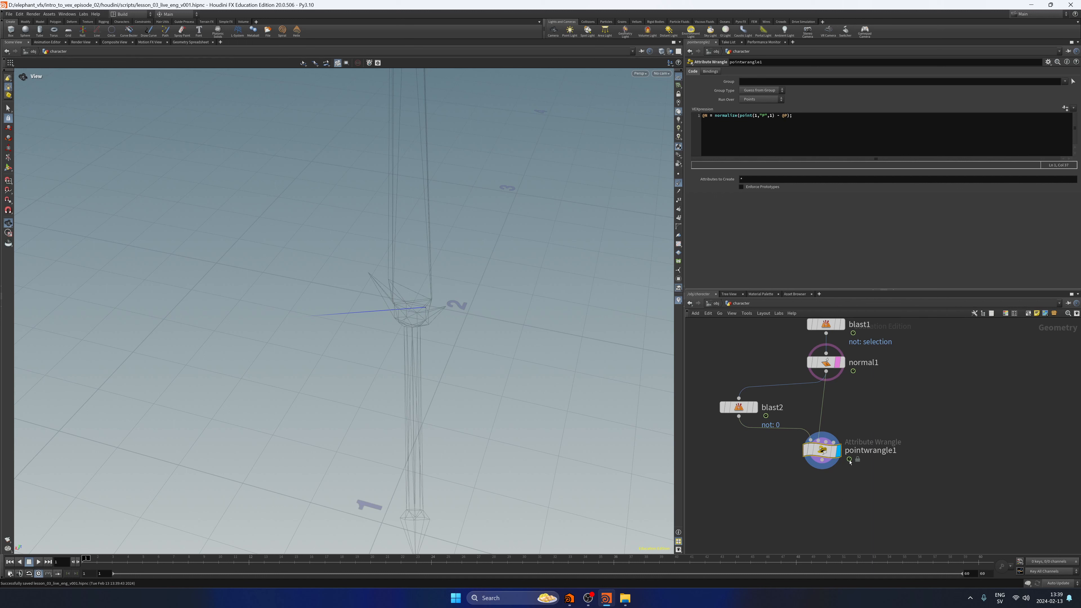
pyautogui.click(815, 147)
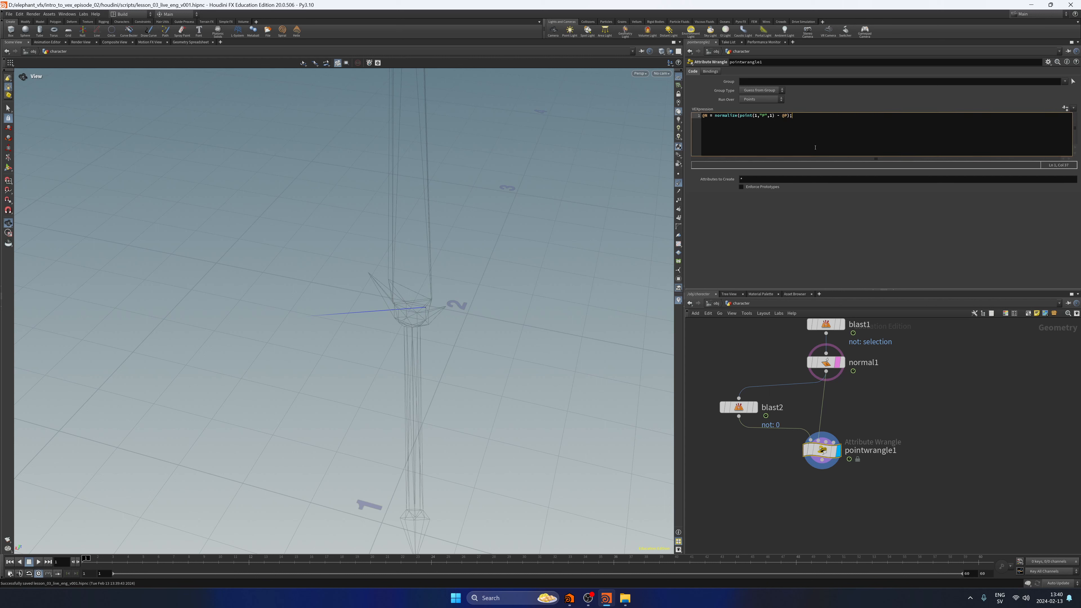
pyautogui.press('Return')
pyautogui.press('Return')
pyautogui.write('int')
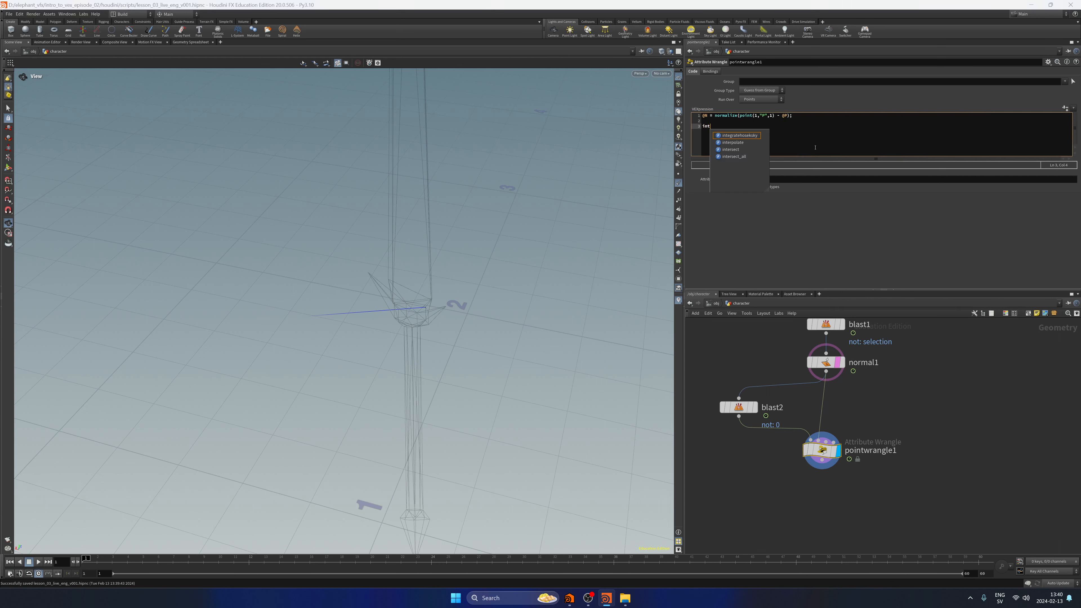
pyautogui.write(' pt')
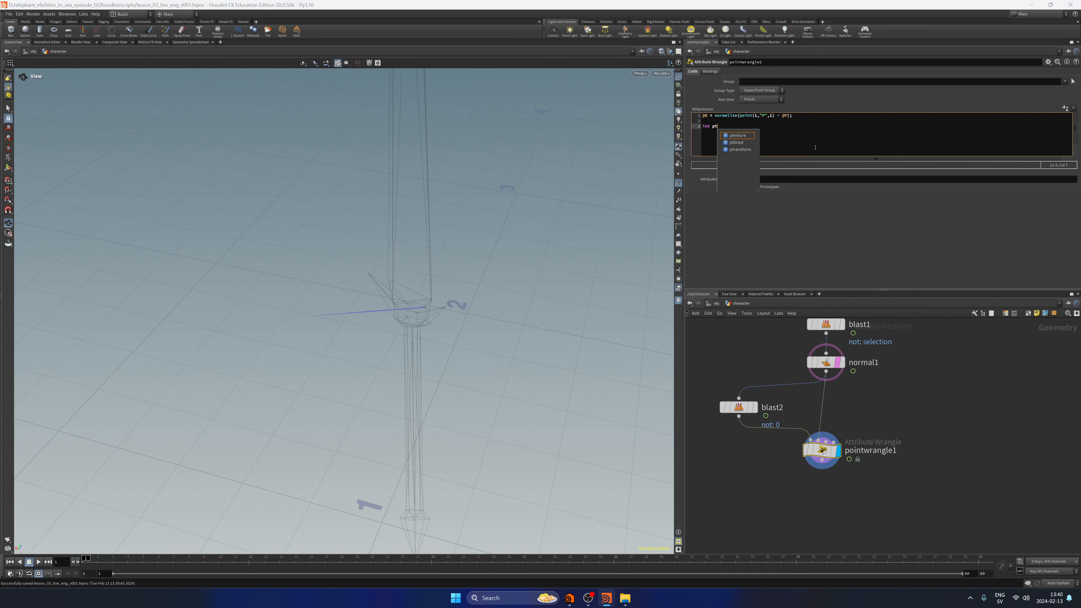
pyautogui.write(' =')
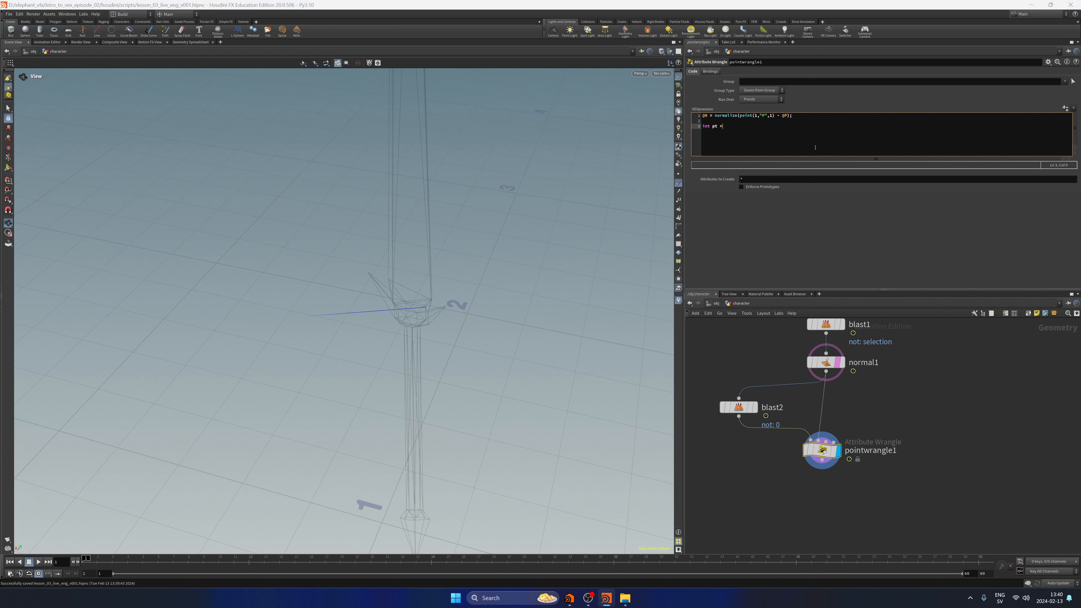
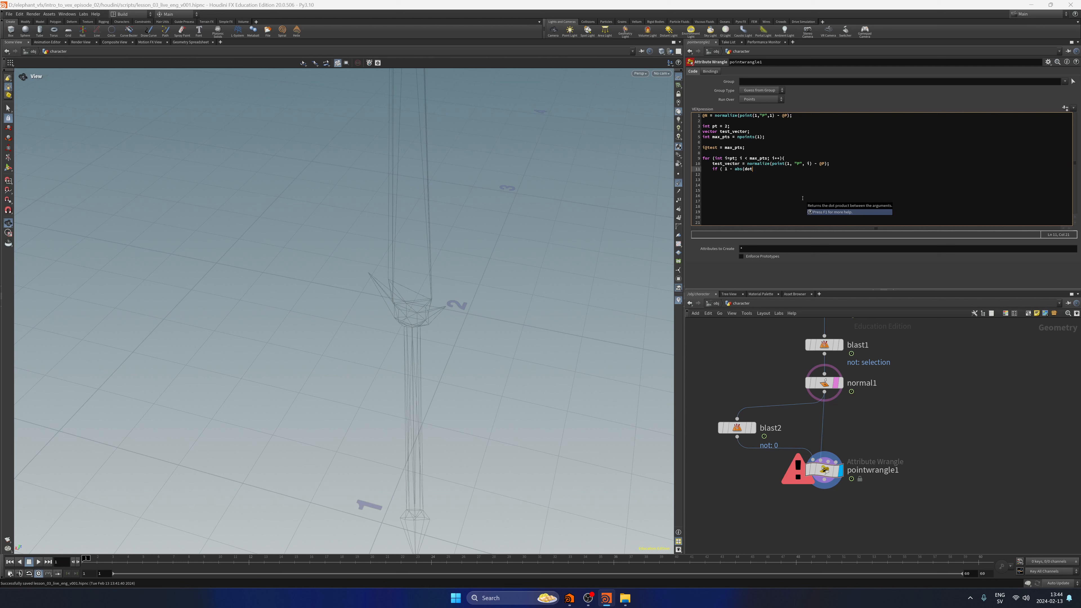
# Complete the condition inside the for loop as if ( 1 - abs(dot(@N, test_vector)) > collinear_threshold){.
pyautogui.write('(@N, test_vector)) >')
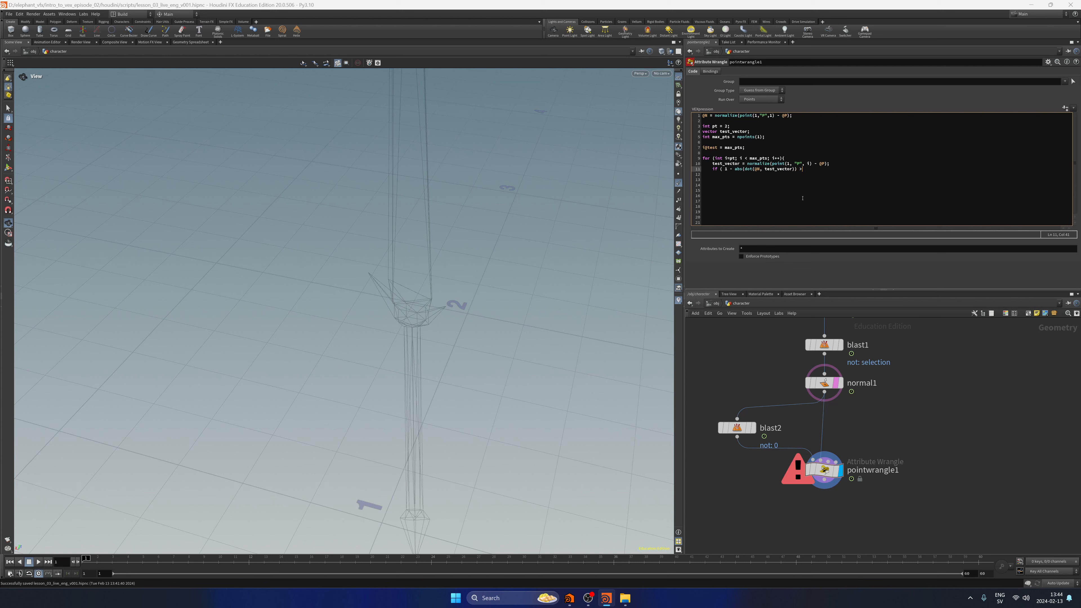
pyautogui.write('collinear_threshold){')
pyautogui.press('Return')
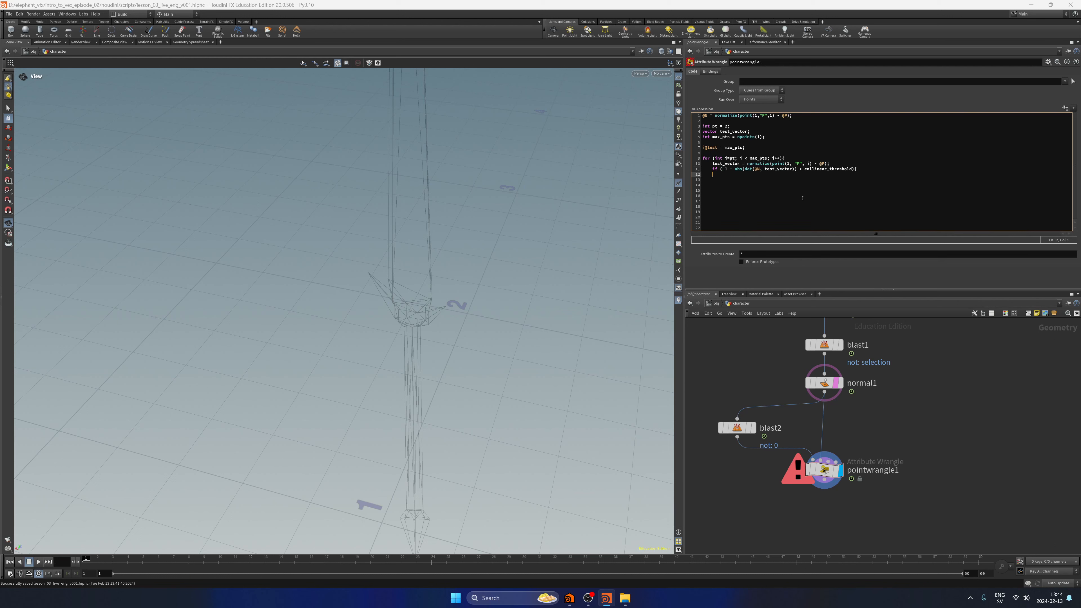
pyautogui.write('@')
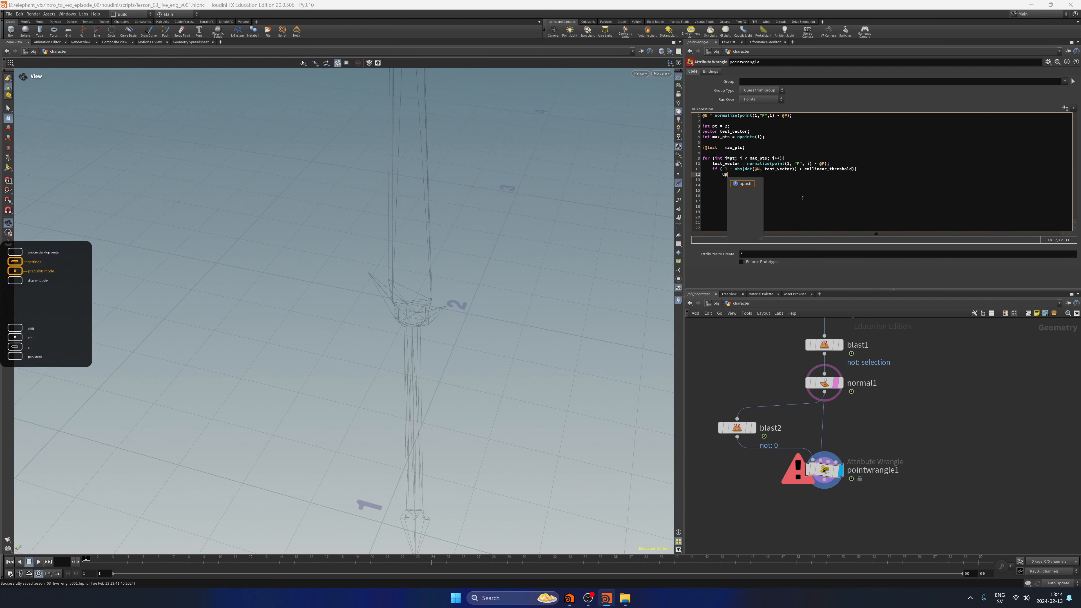
pyautogui.write('up')
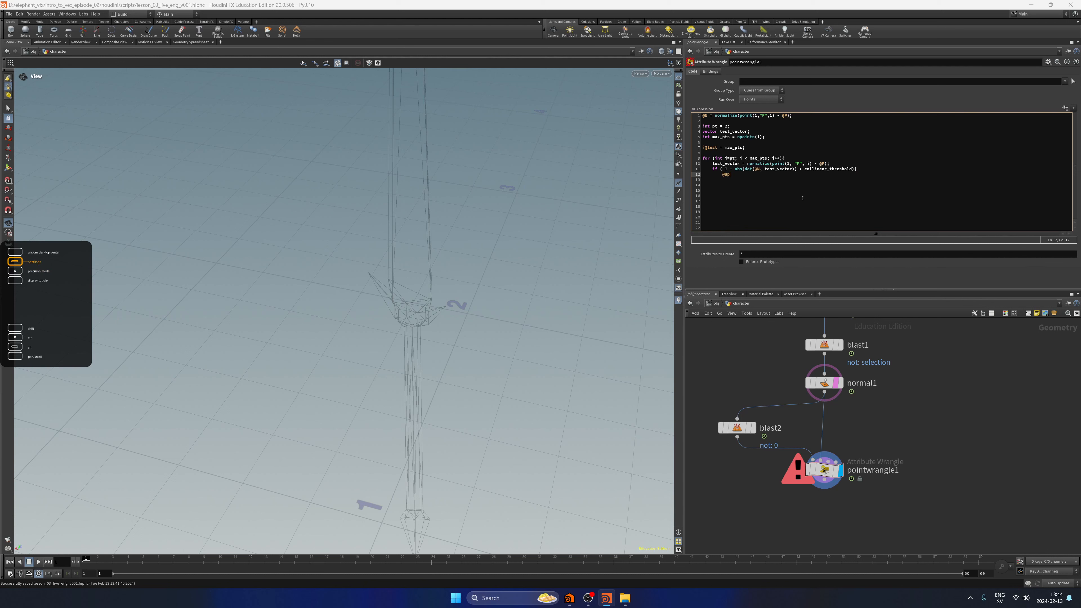
pyautogui.write(' = normalize(cross')
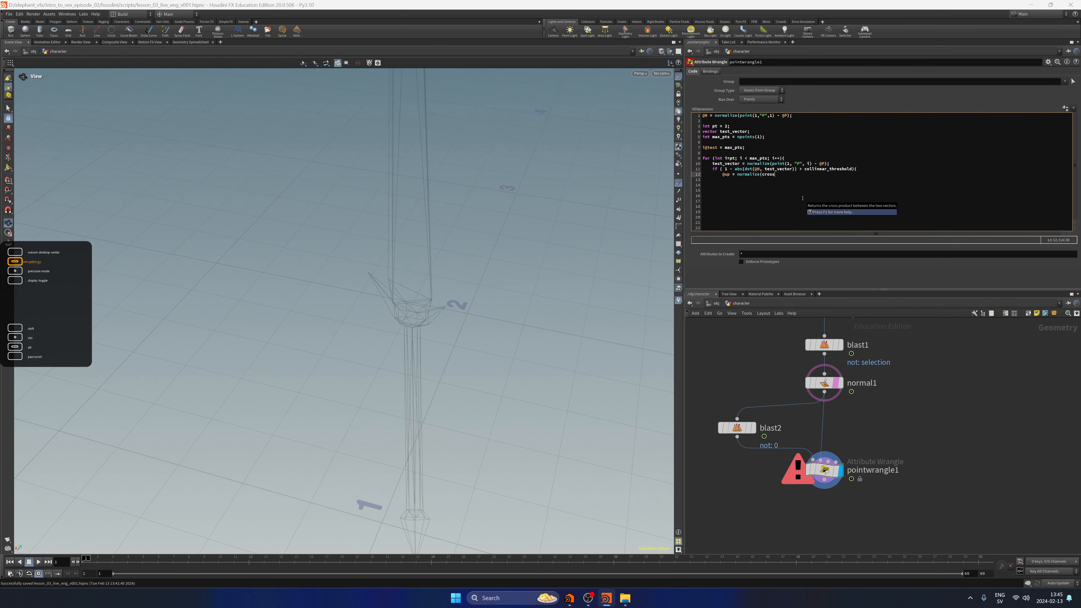
pyautogui.write('(@N,')
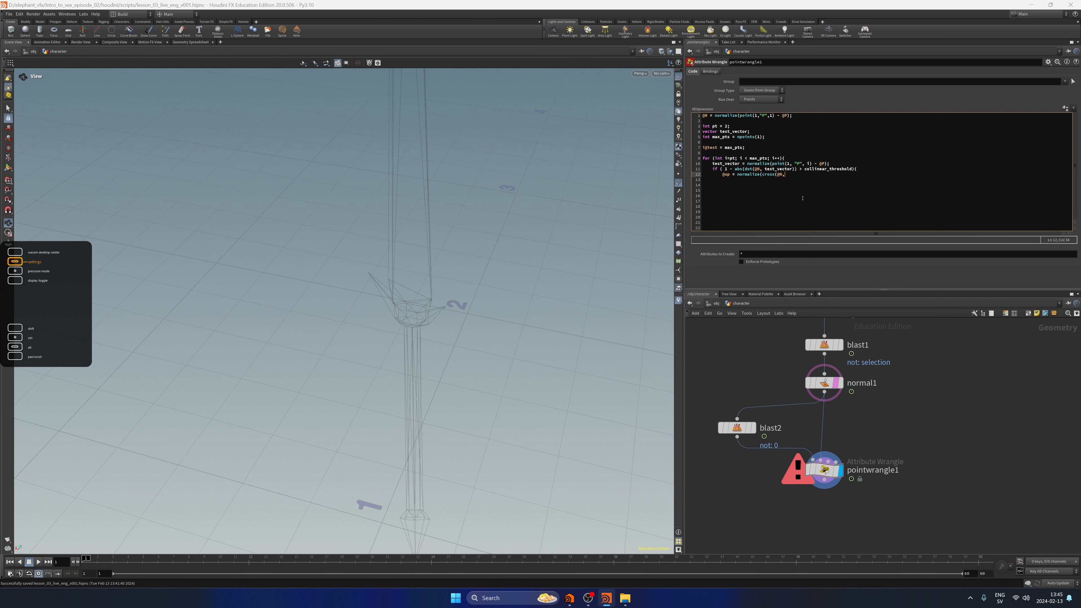
pyautogui.write('test_vector')
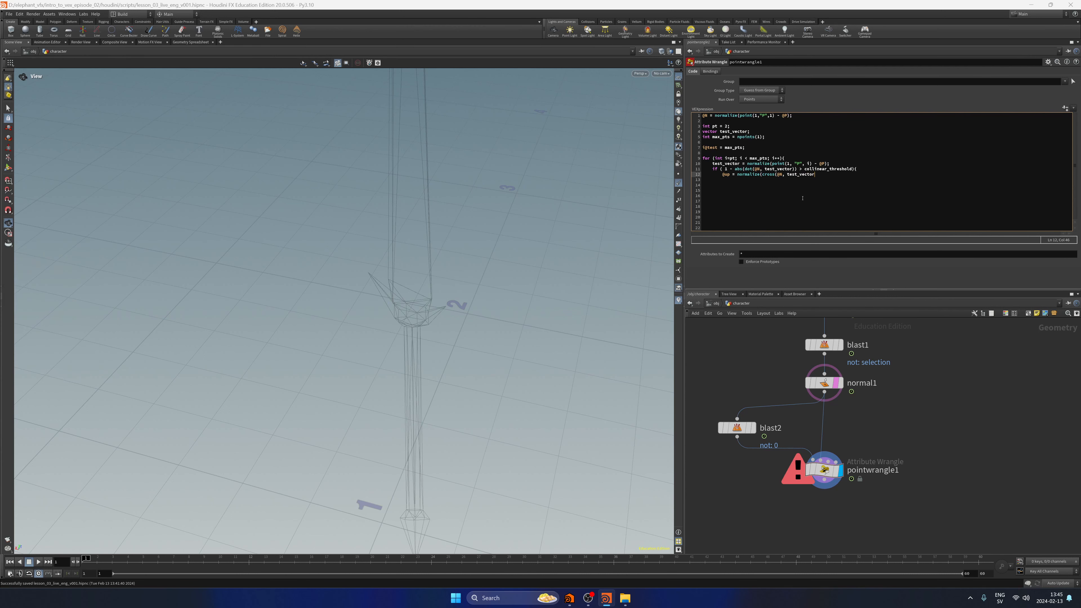
pyautogui.write('));')
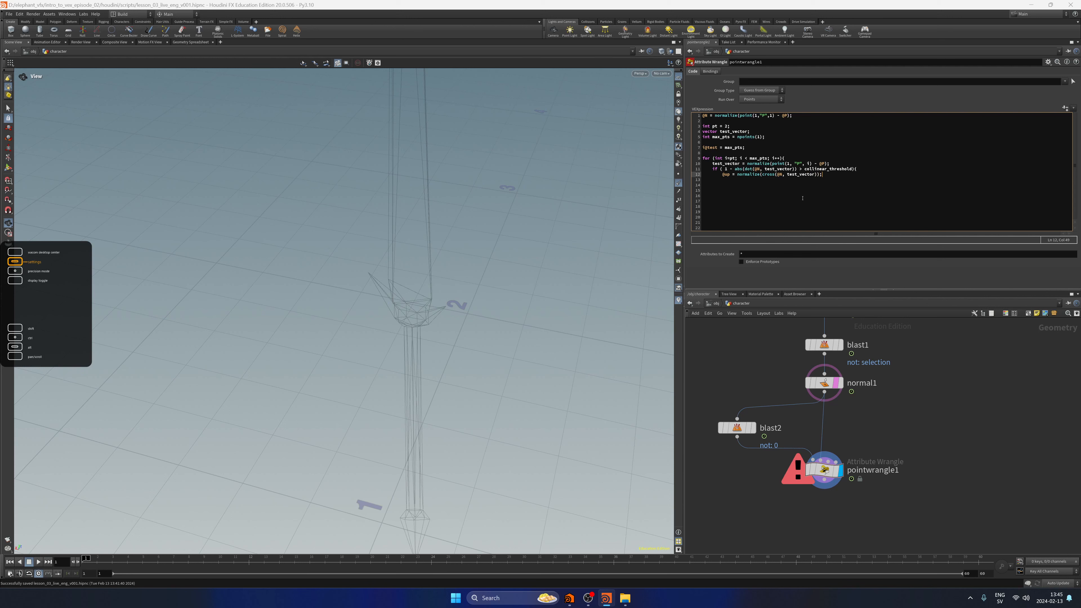
pyautogui.press('Return')
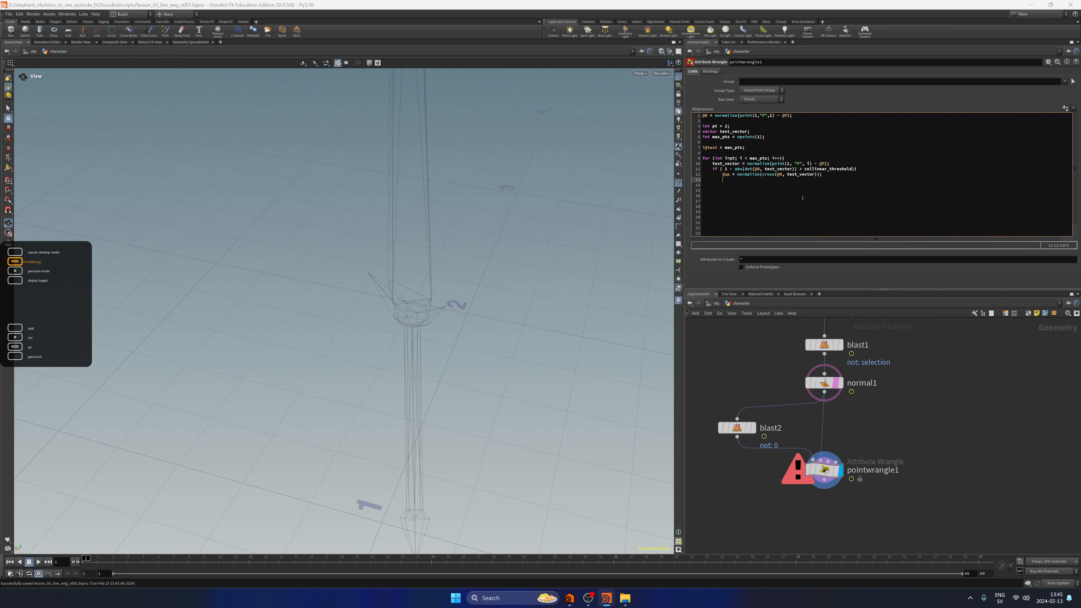
pyautogui.write('i@pt = i;')
pyautogui.press('Return')
pyautogui.write('break')
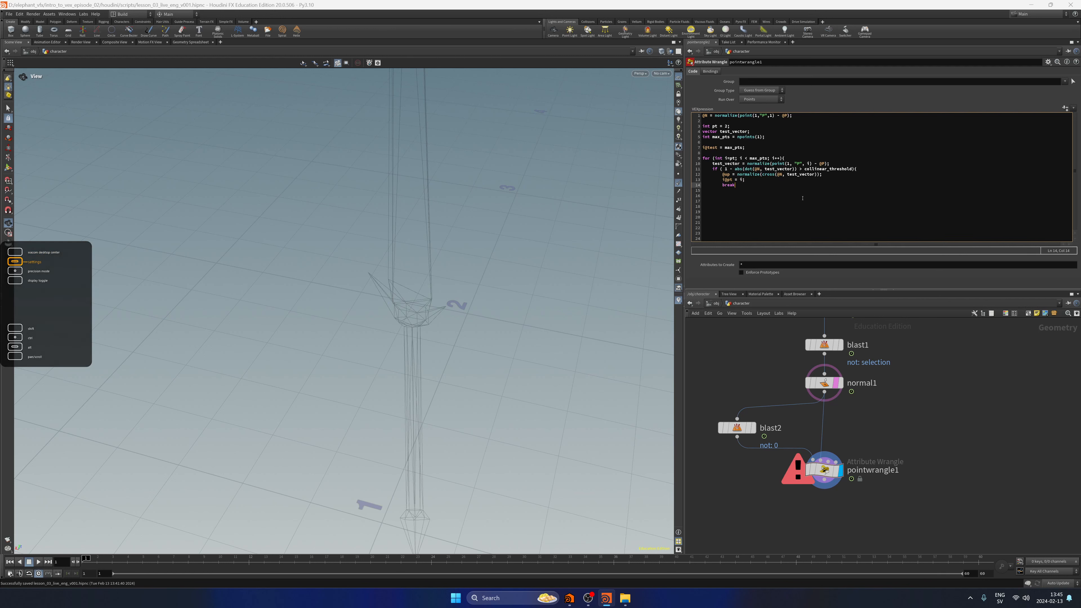
pyautogui.write(';')
# Close the if block and the for loop with matching outdented braces and apply the code.
pyautogui.press('Return')
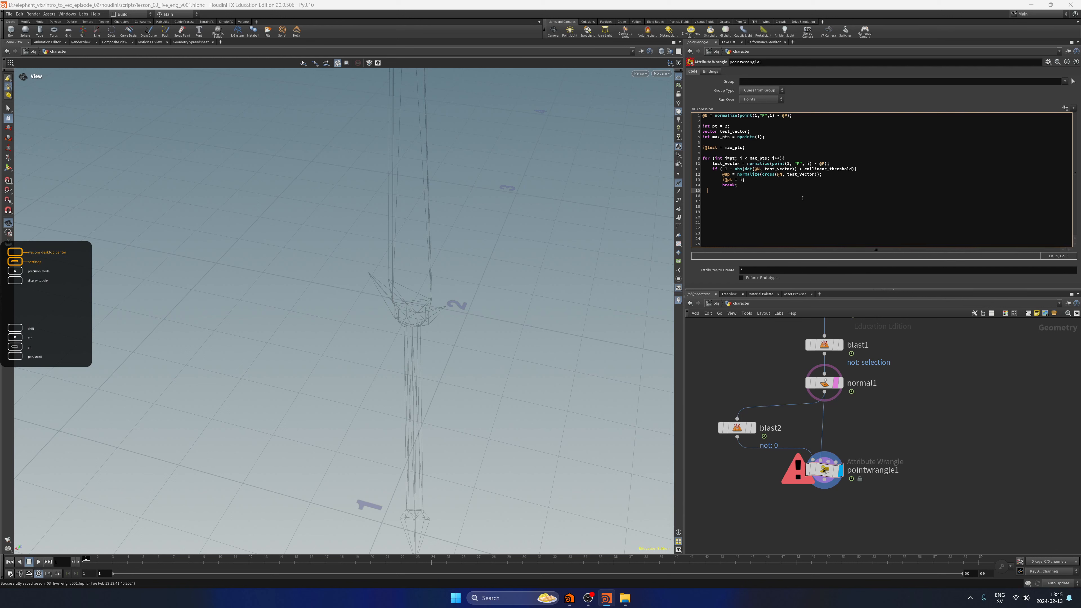
pyautogui.press('BackSpace')
pyautogui.press('BackSpace')
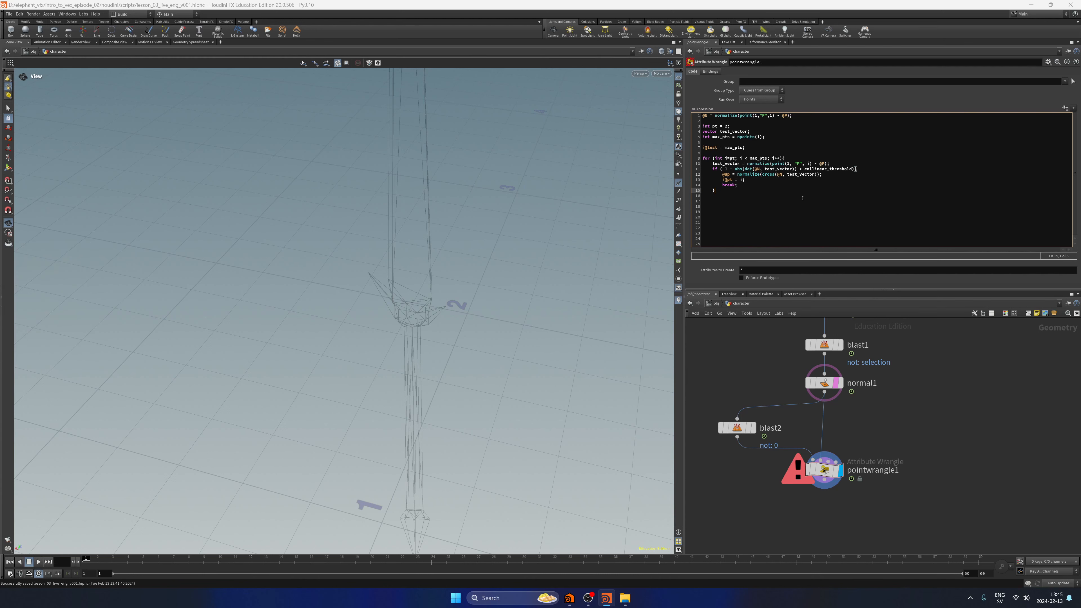
pyautogui.write('}')
pyautogui.press('Return')
pyautogui.press('BackSpace')
pyautogui.press('BackSpace')
pyautogui.press('BackSpace')
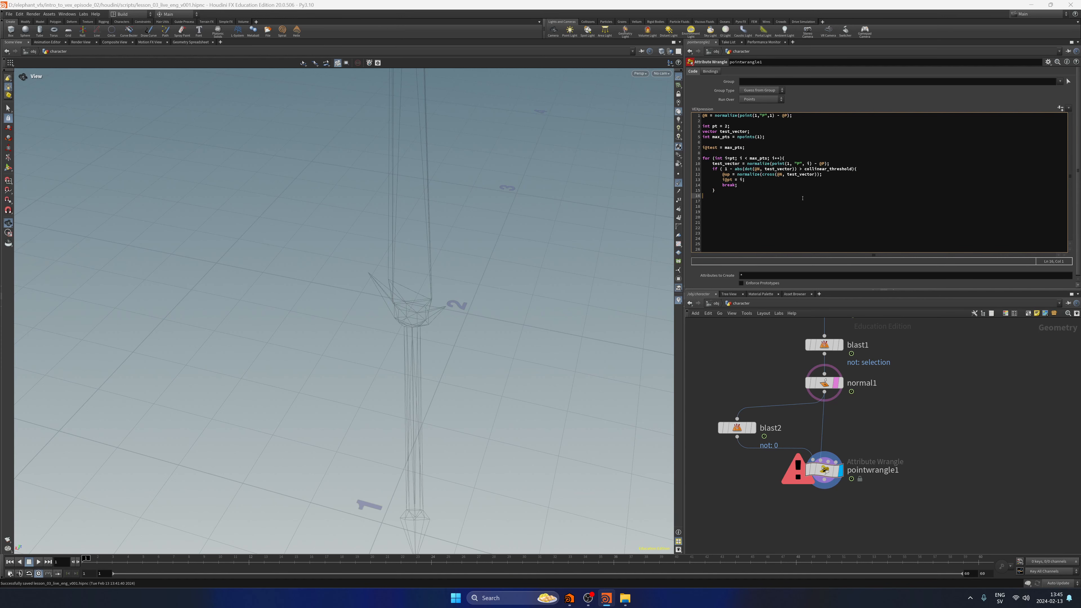
pyautogui.click(975, 476)
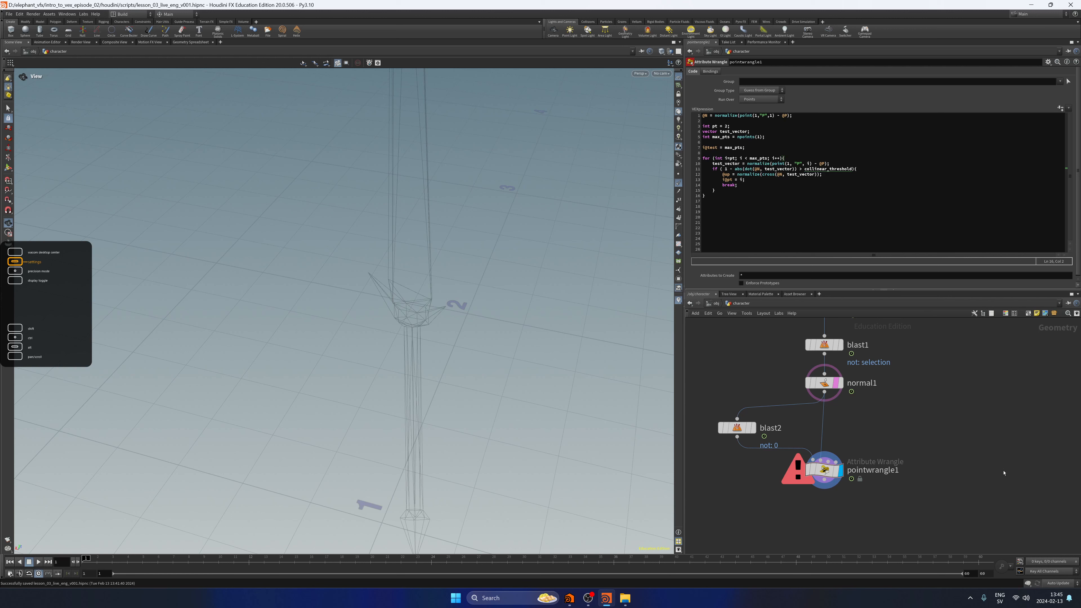
pyautogui.moveTo(703, 157); pyautogui.dragTo(748, 199)
pyautogui.press('BackSpace')
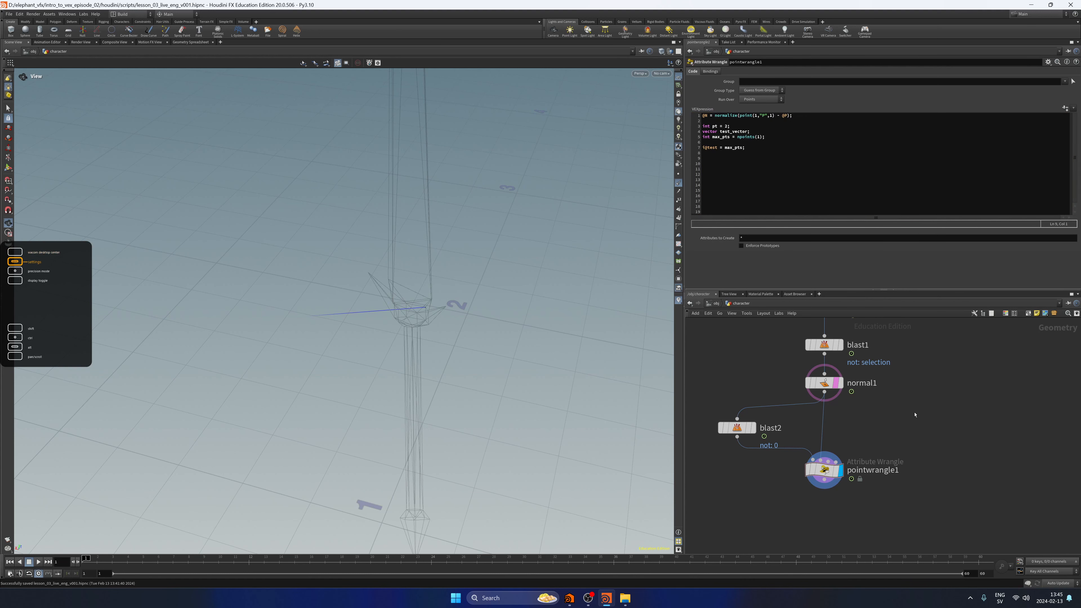
pyautogui.hotkey('ctrl', 'z')
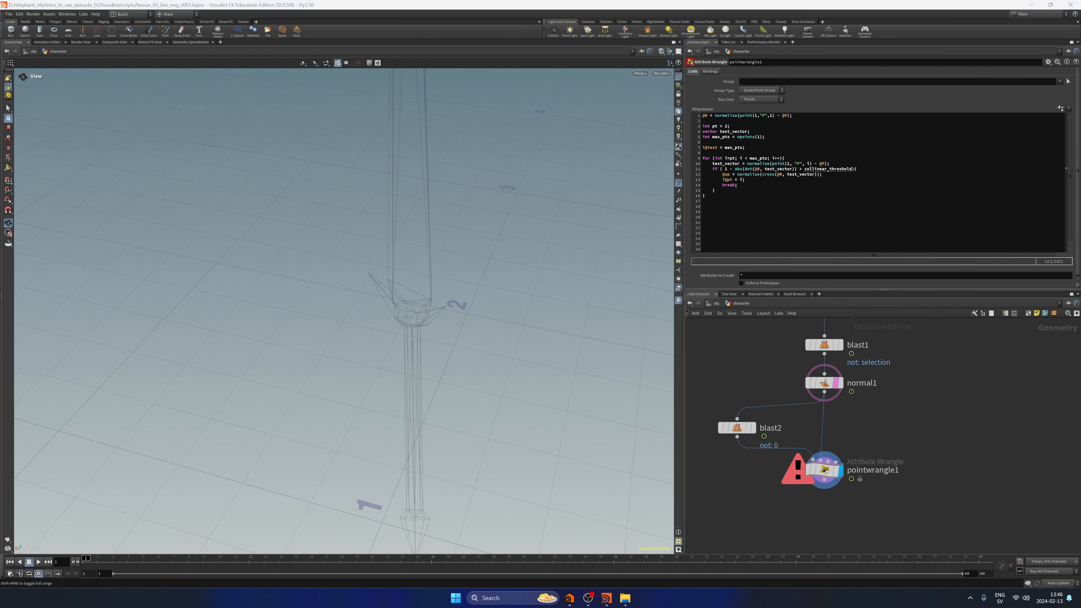
# Declare float collinear_threshold; below the max_pts line in pointwrangle1 and save the scene.
pyautogui.click(762, 146)
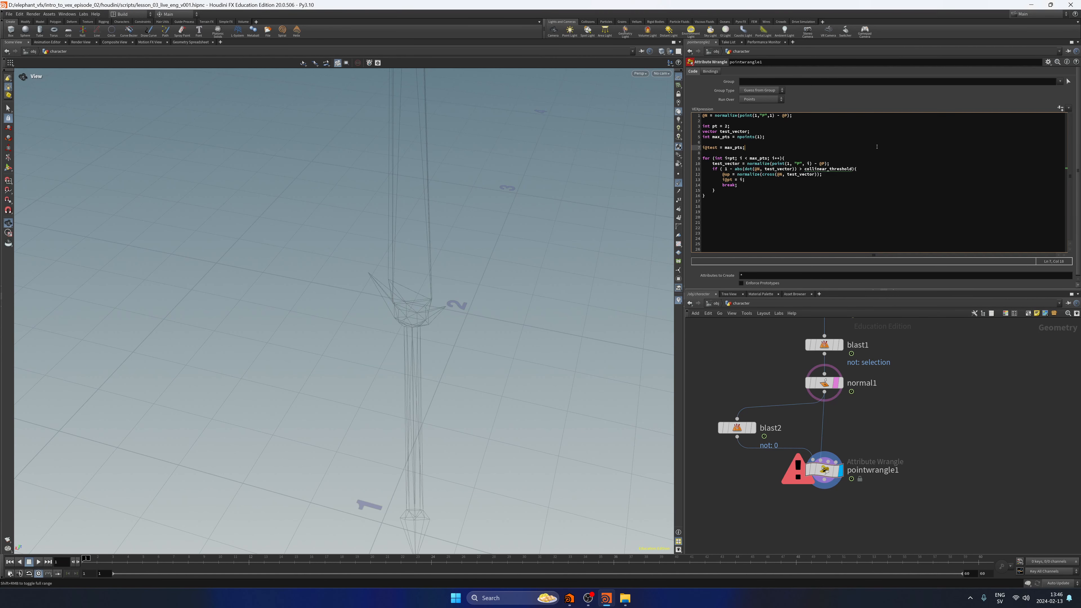
pyautogui.press('Up')
pyautogui.press('Up')
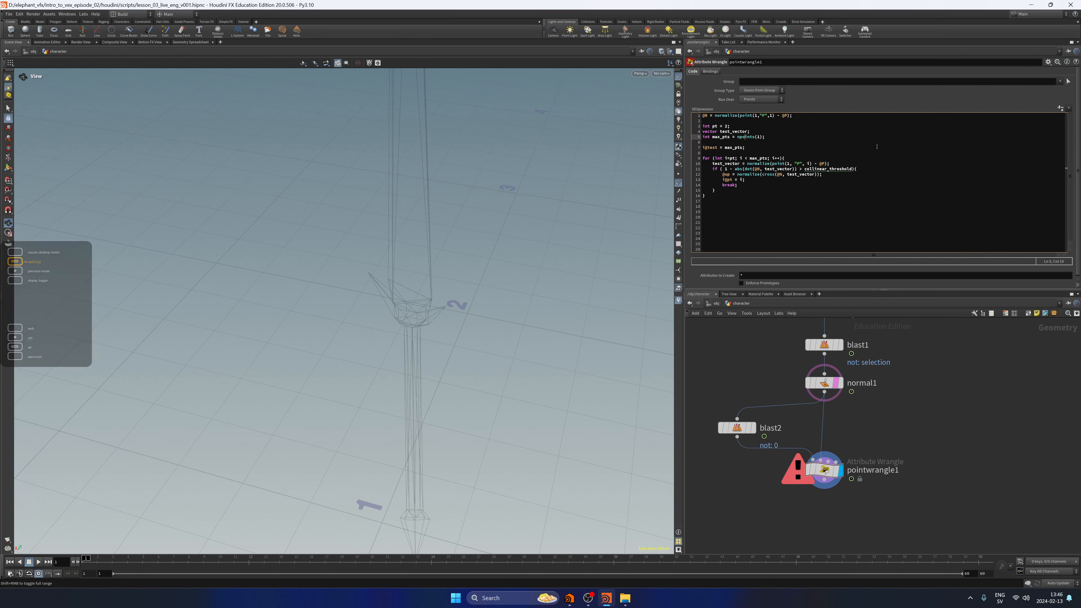
pyautogui.moveTo(853, 169); pyautogui.dragTo(789, 172)
pyautogui.click(771, 139)
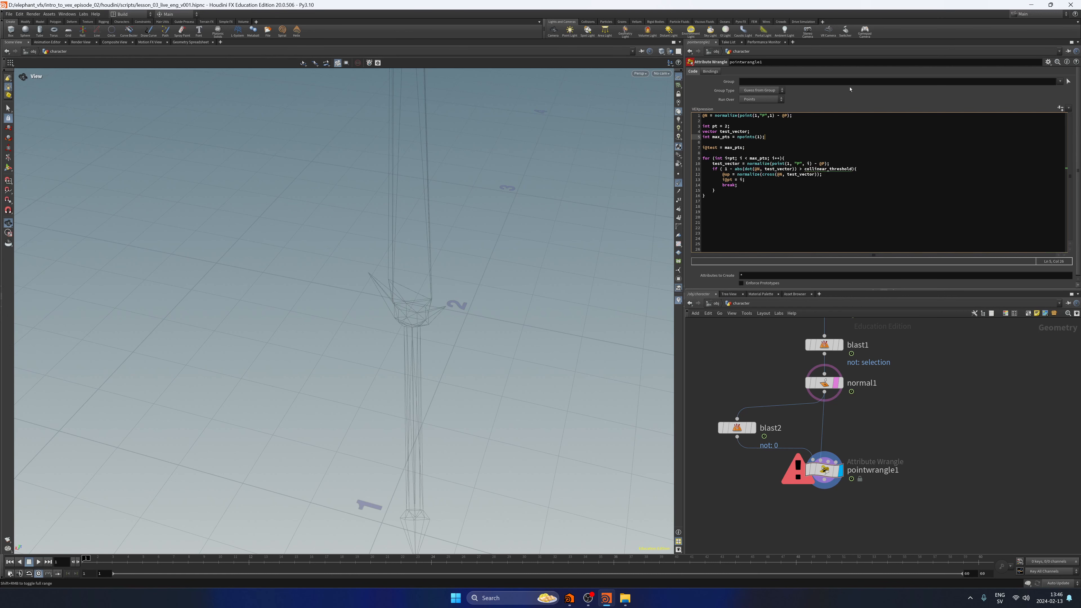
pyautogui.press('Return')
pyautogui.write('floa')
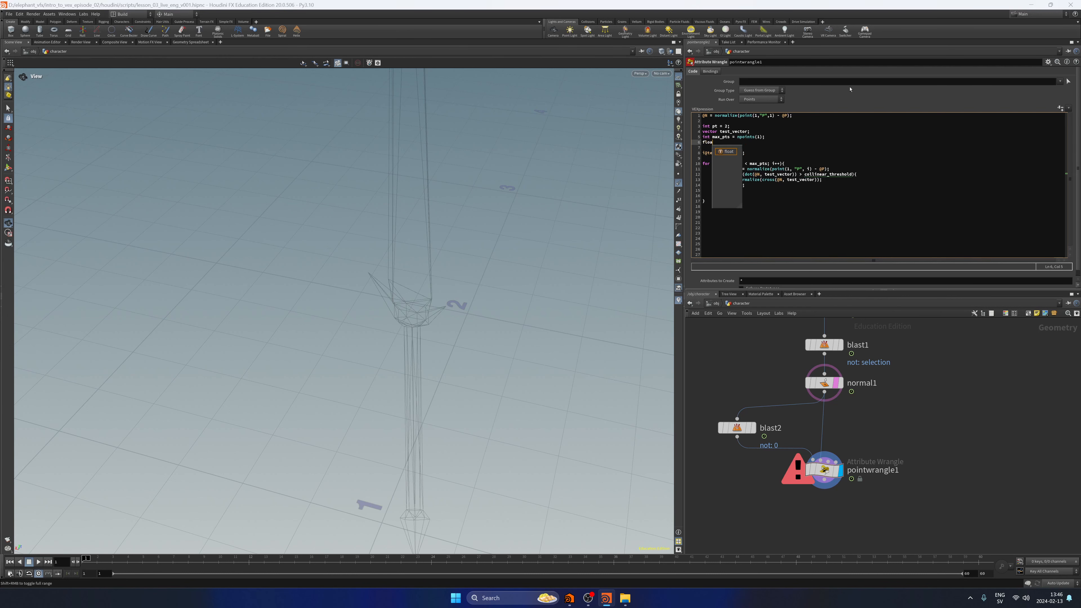
pyautogui.write('t coll')
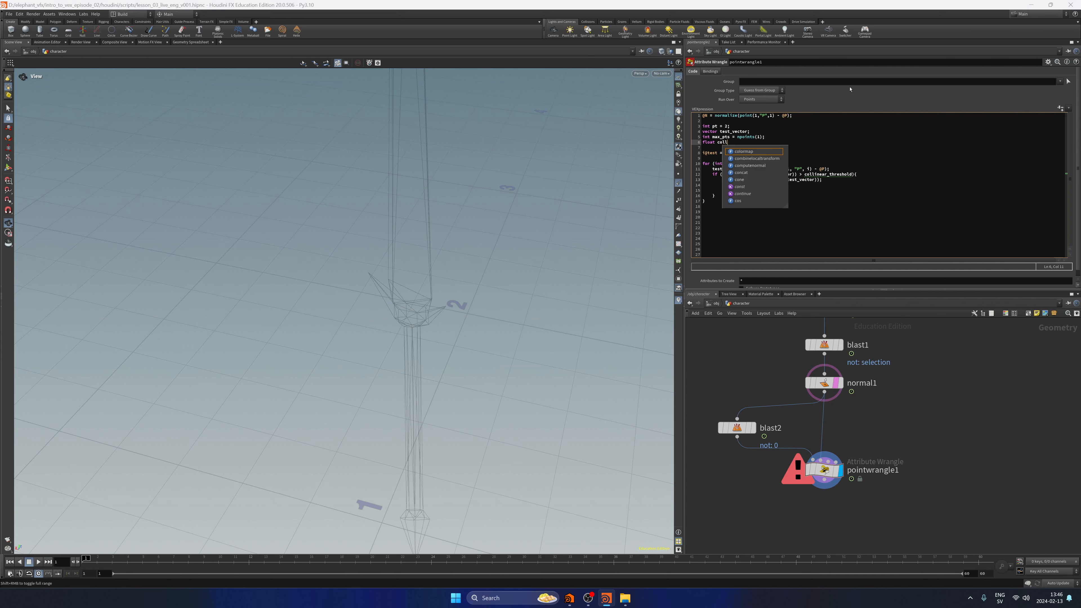
pyautogui.write('inear_threshold;')
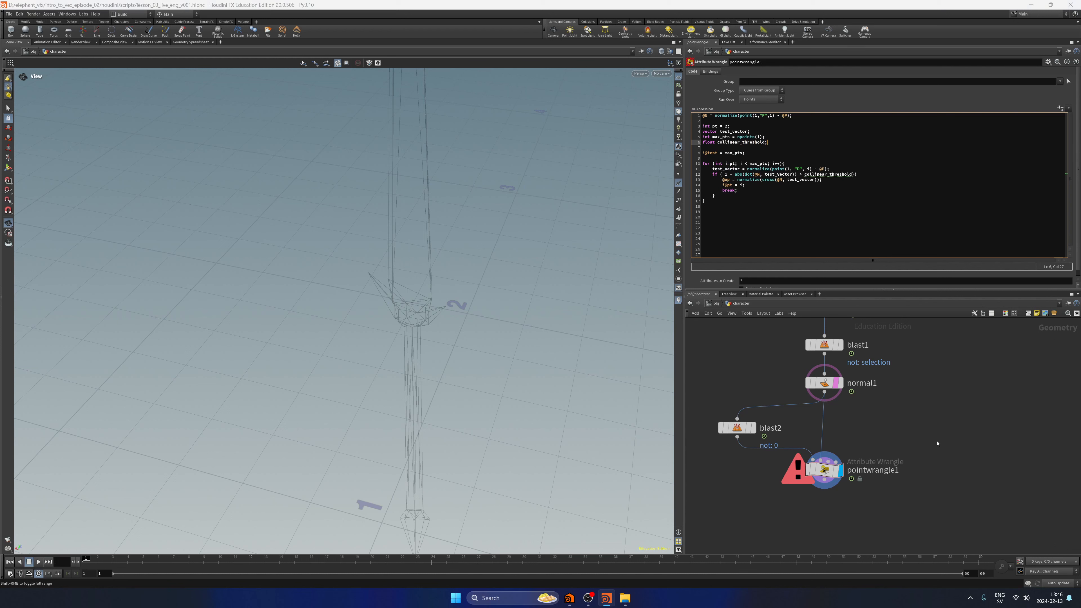
pyautogui.hotkey('ctrl', 's')
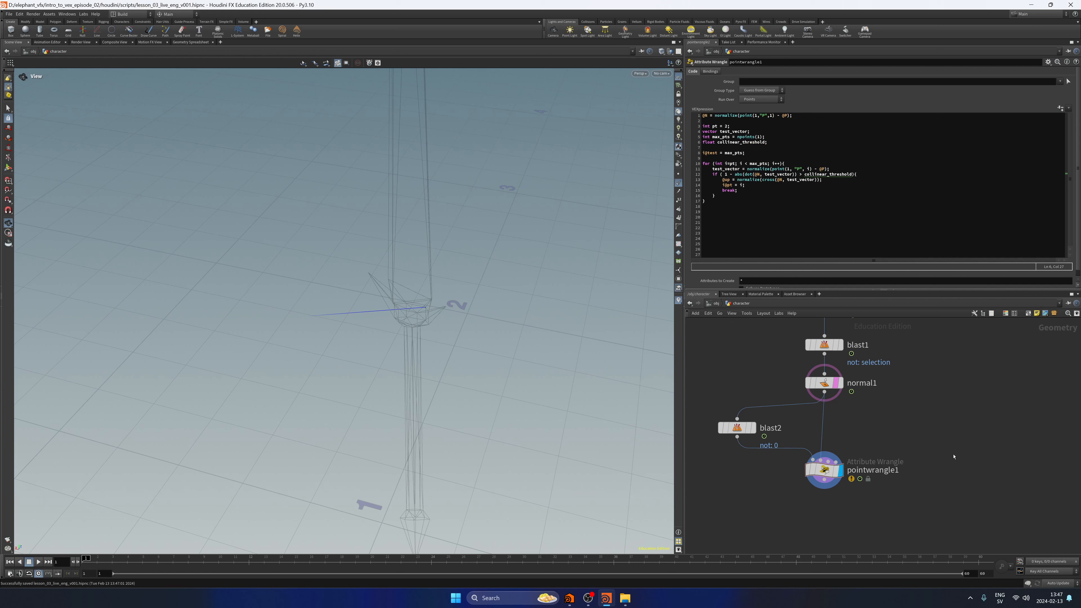
# Visualize pointwrangle1's up attribute in the viewport, examine it against the normal around the sword's guard, and save the scene.
pyautogui.moveTo(826, 472)
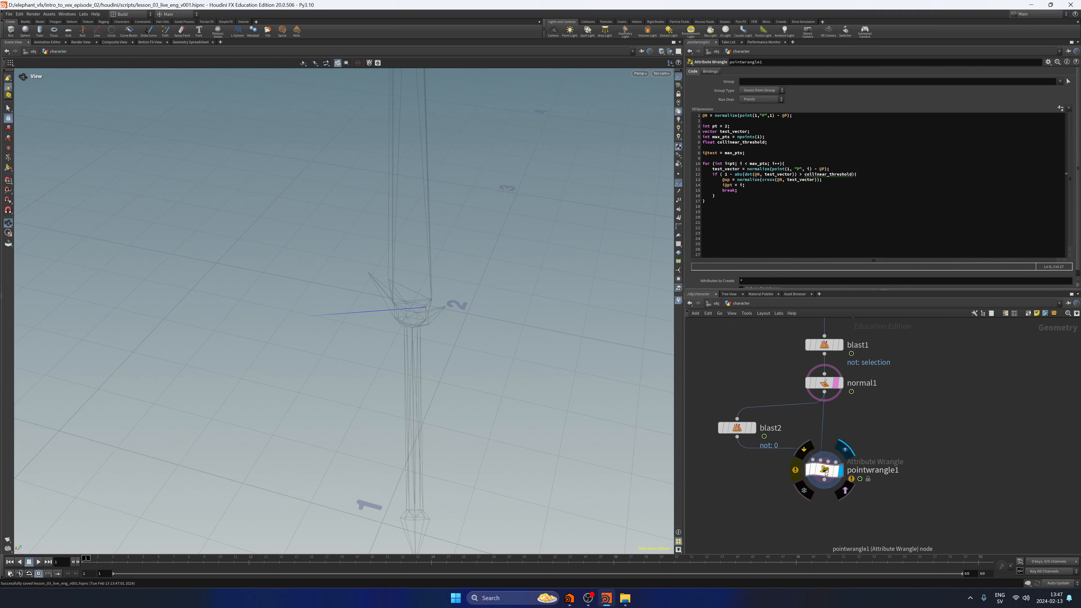
pyautogui.click(824, 469)
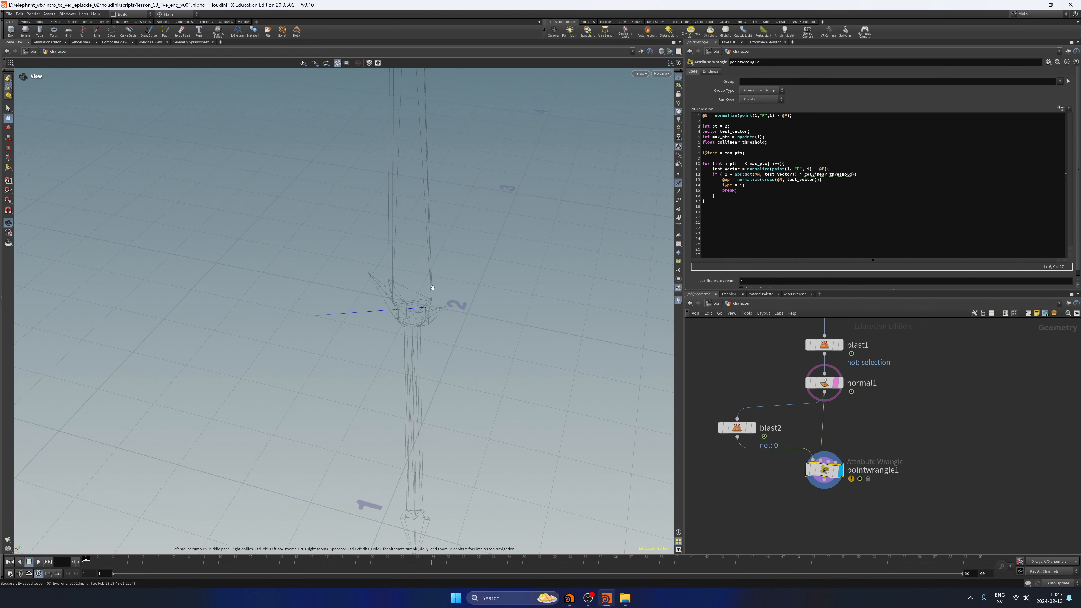
pyautogui.moveTo(435, 321); pyautogui.dragTo(433, 230)
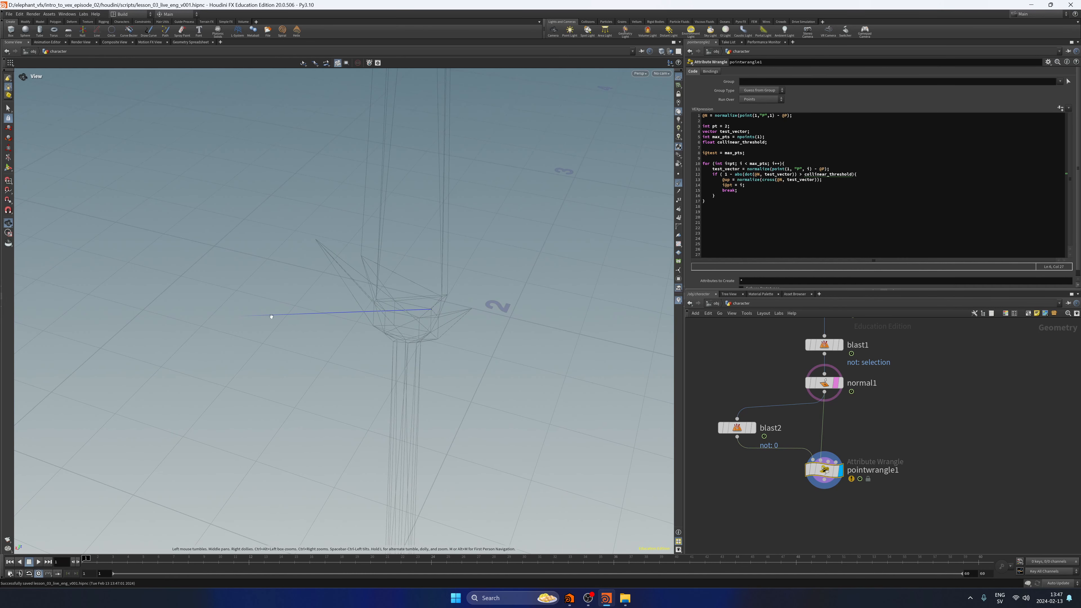
pyautogui.click(795, 470)
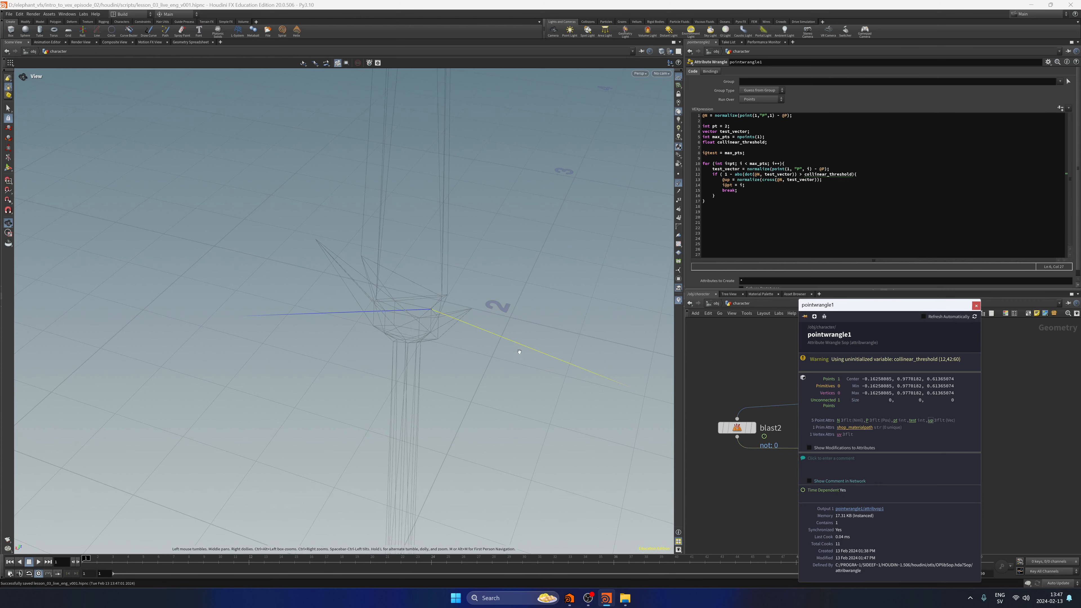
pyautogui.moveTo(513, 355); pyautogui.dragTo(476, 234)
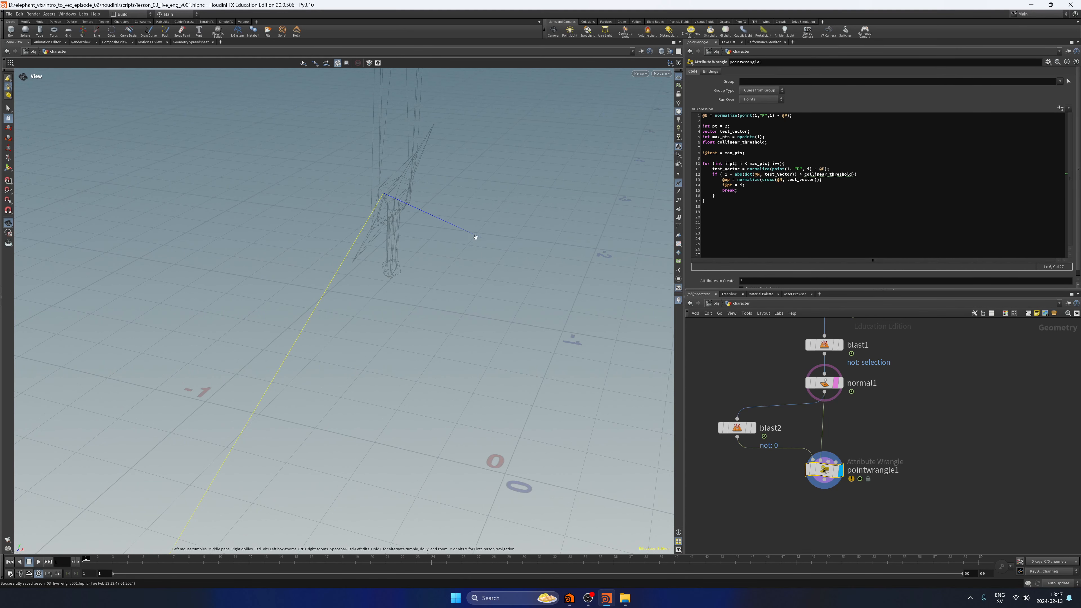
pyautogui.moveTo(299, 354); pyautogui.dragTo(521, 348)
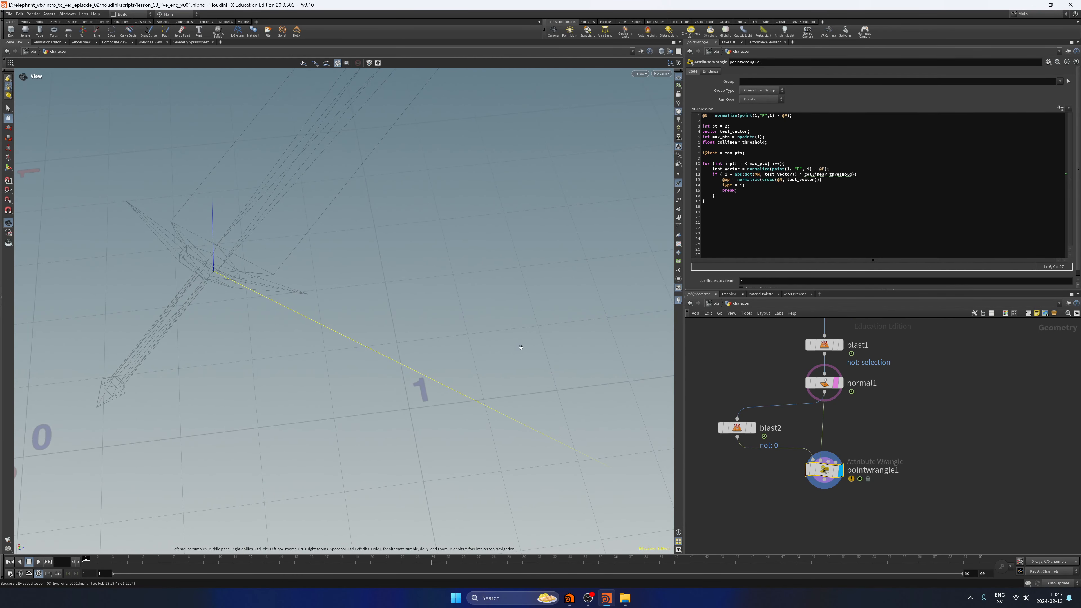
pyautogui.hotkey('ctrl', 's')
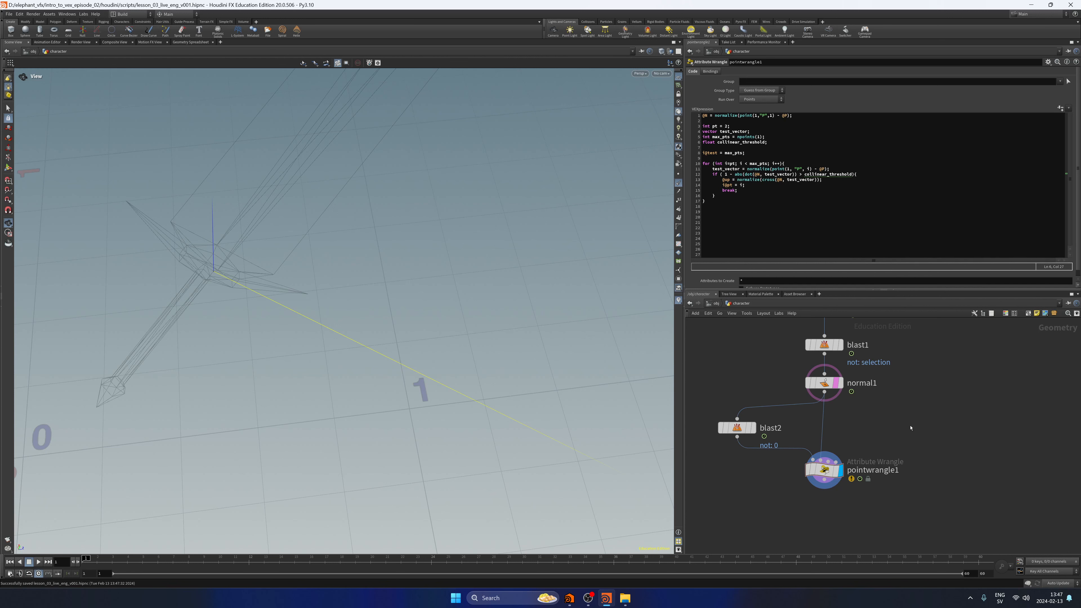
# Clear normal1's template overlay and hide the point normals and pointwrangle1's up vector, keeping pointwrangle1 as the displayed node.
pyautogui.click(837, 383)
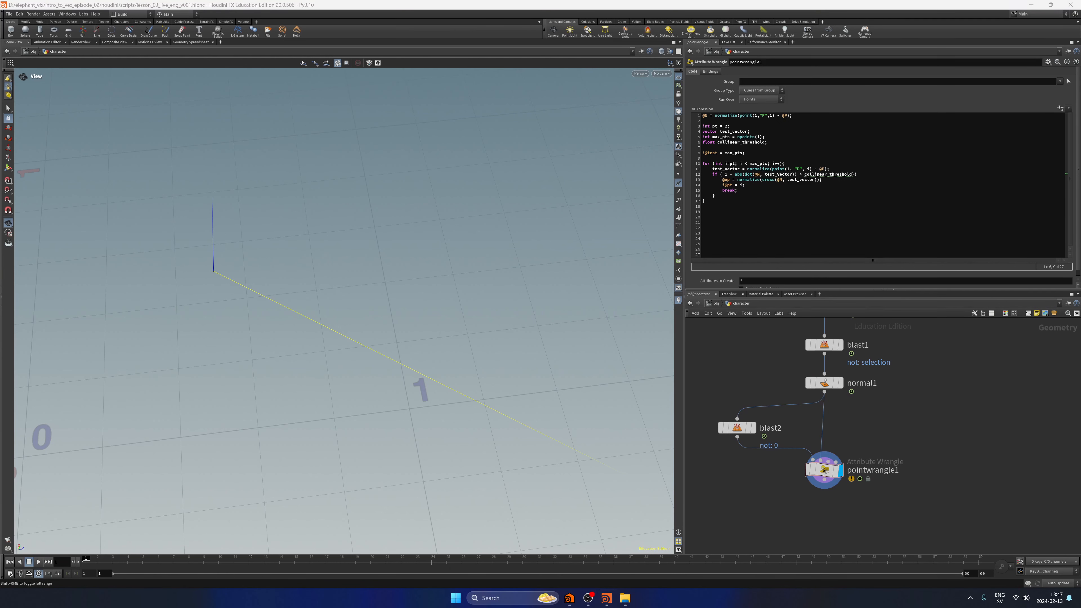
pyautogui.moveTo(857, 359); pyautogui.dragTo(825, 375, button='middle')
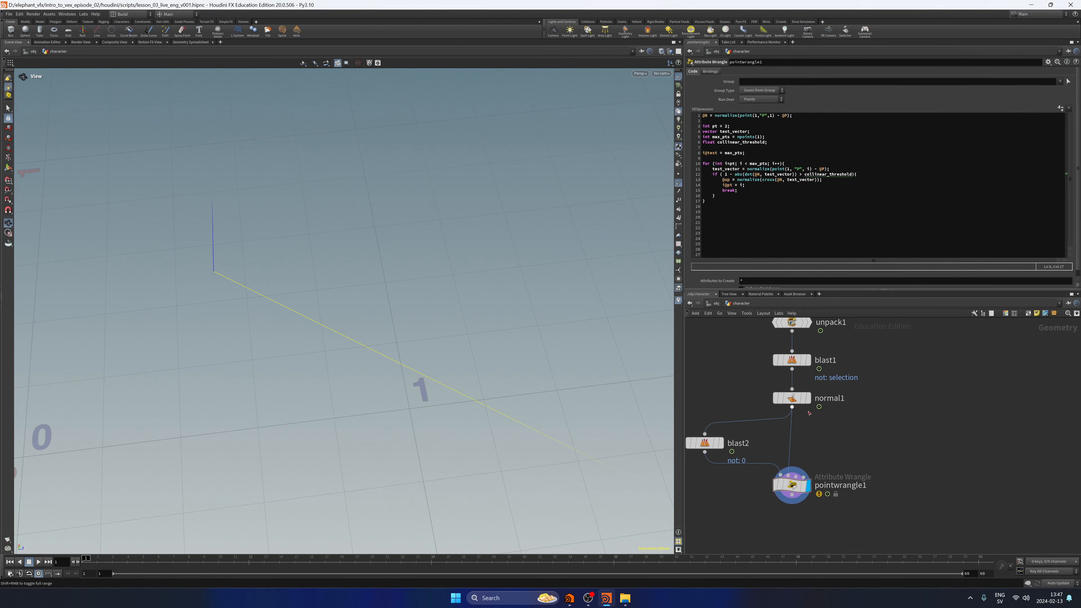
pyautogui.click(807, 398)
pyautogui.click(678, 183)
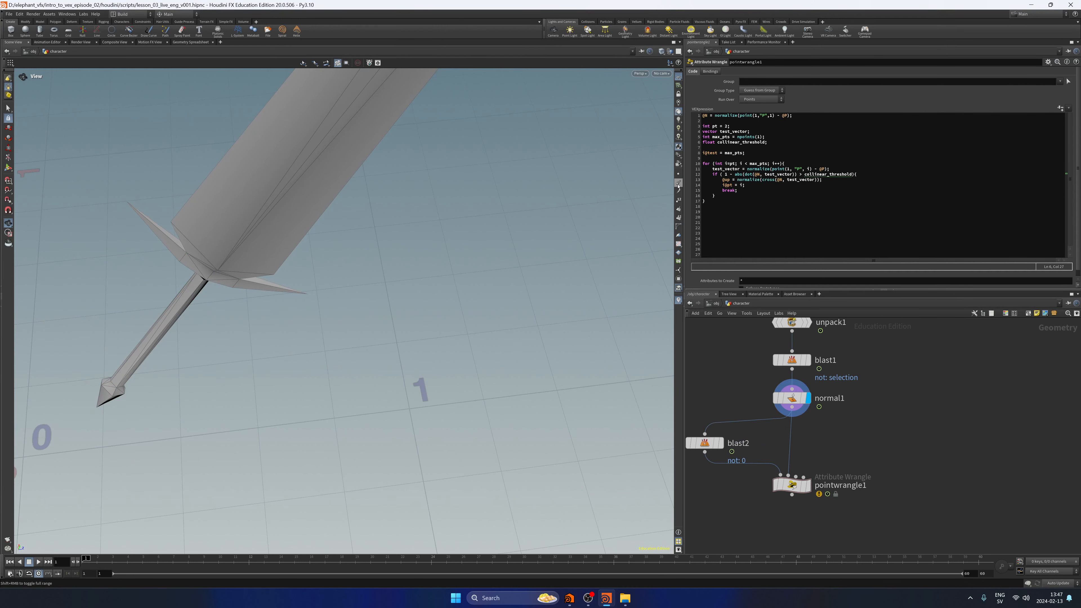
pyautogui.click(808, 485)
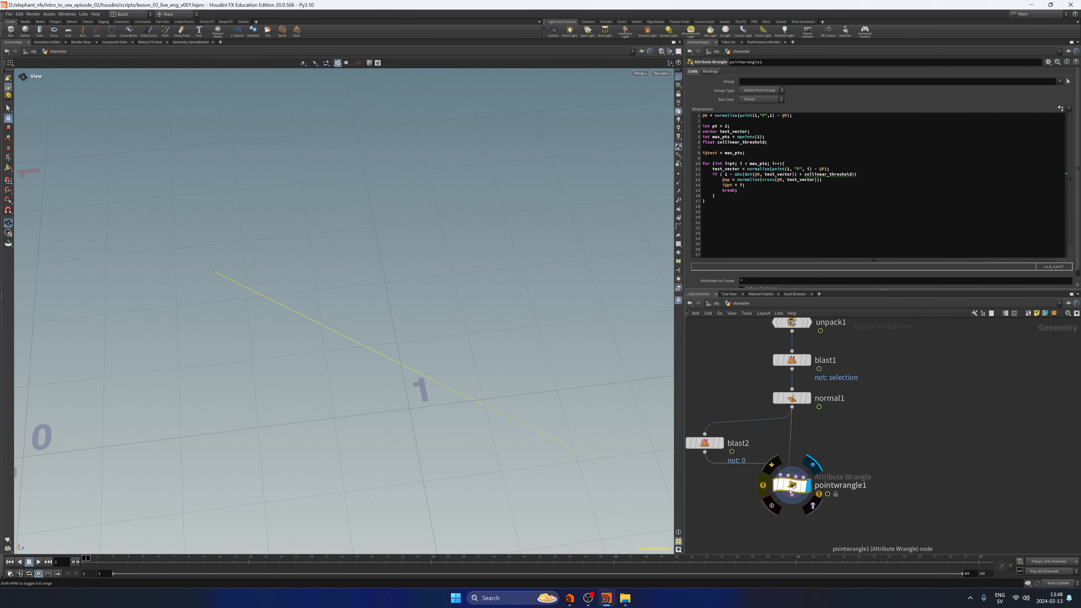
pyautogui.click(763, 485)
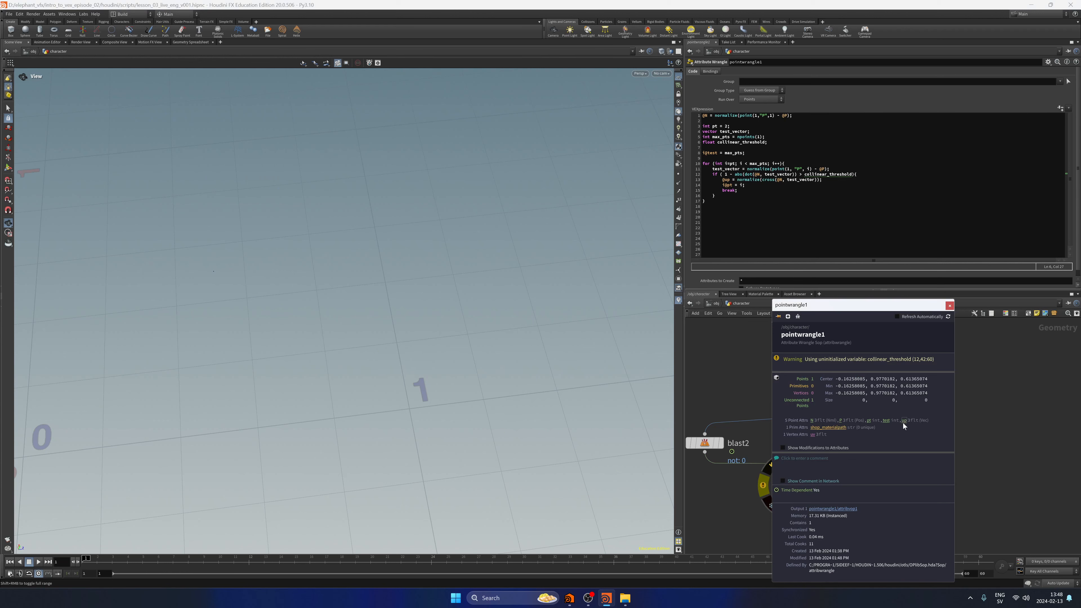
# Close pointwrangle1's info window, display normal1, and frame the whole sword.
pyautogui.click(950, 305)
pyautogui.click(807, 398)
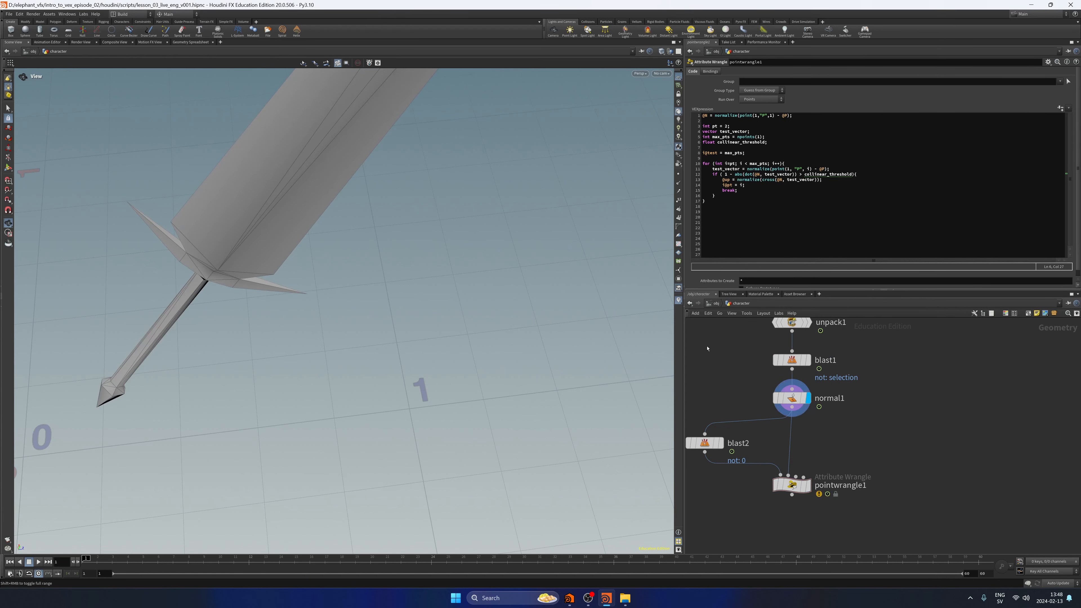
pyautogui.scroll(-5, 523, 344)
pyautogui.moveTo(480, 340); pyautogui.dragTo(383, 318)
pyautogui.moveTo(86, 564)
pyautogui.mouseDown()
pyautogui.moveTo(156, 564)
pyautogui.moveTo(86, 564)
pyautogui.mouseUp()
# Add a Time Shift node beside the existing chain, fed by normal1, and display it.
pyautogui.moveTo(912, 408); pyautogui.dragTo(889, 416, button='middle')
pyautogui.press('Tab')
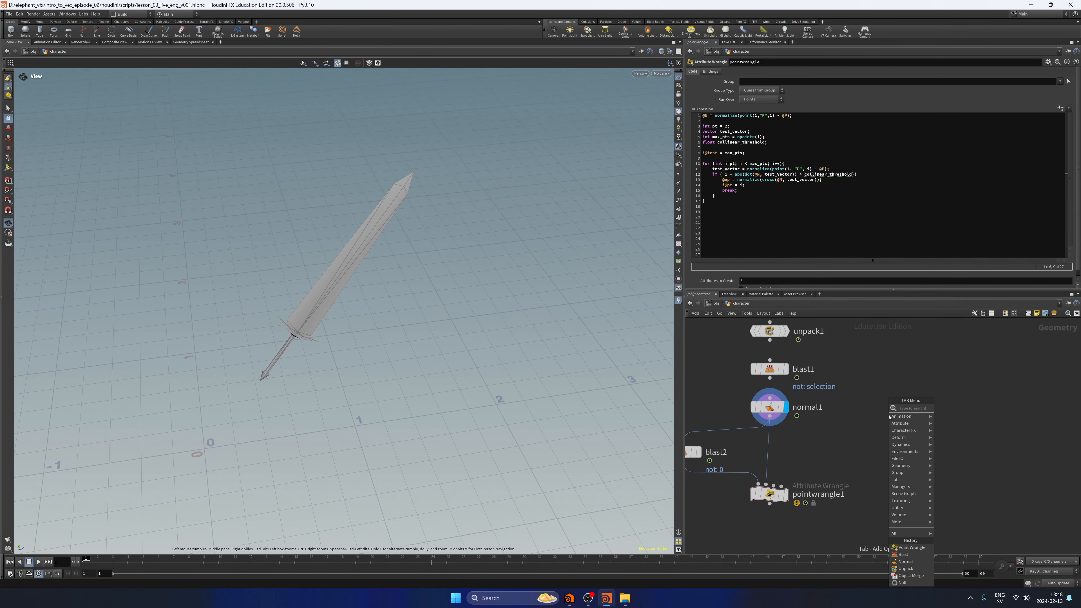
pyautogui.write('timesh')
pyautogui.press('Return')
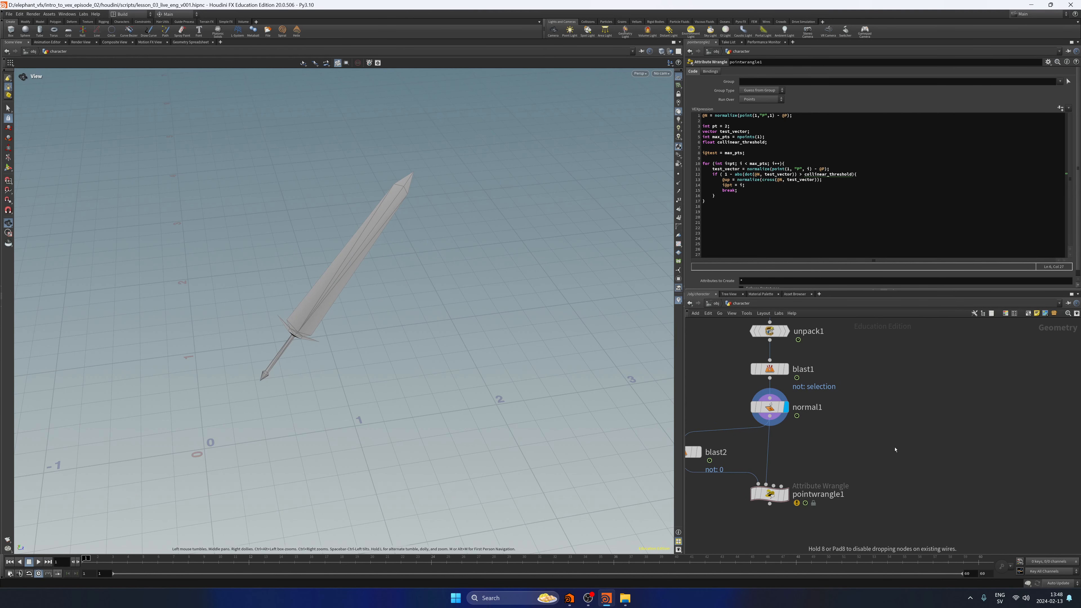
pyautogui.click(875, 411)
pyautogui.moveTo(875, 411); pyautogui.dragTo(931, 453)
pyautogui.click(945, 452)
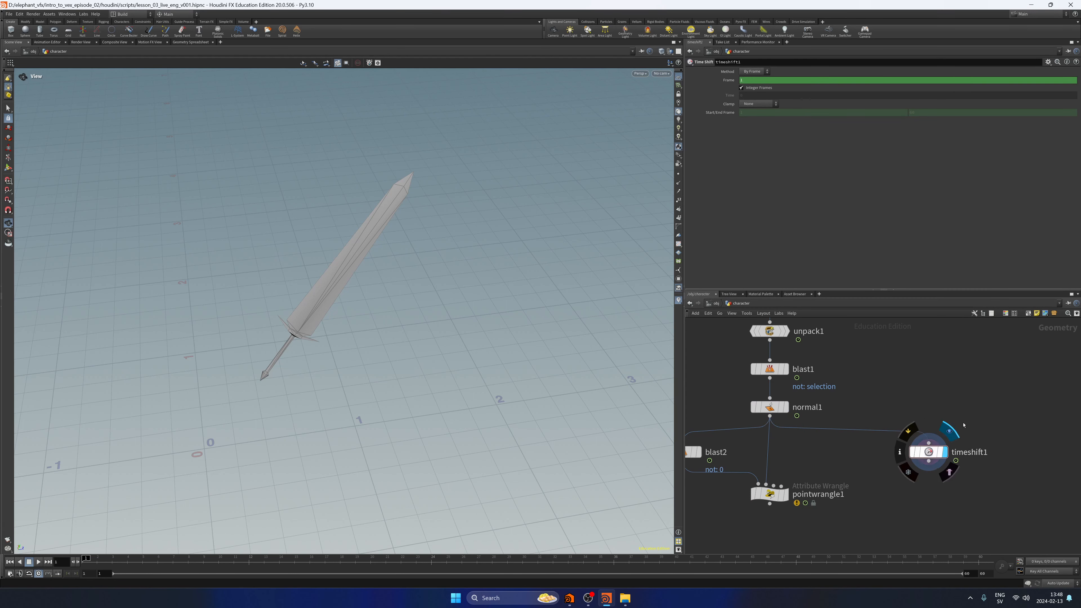
# Delete the channels on timeshift1's Frame parameter to freeze the sword at frame 1, and save the scene.
pyautogui.rightClick(729, 81)
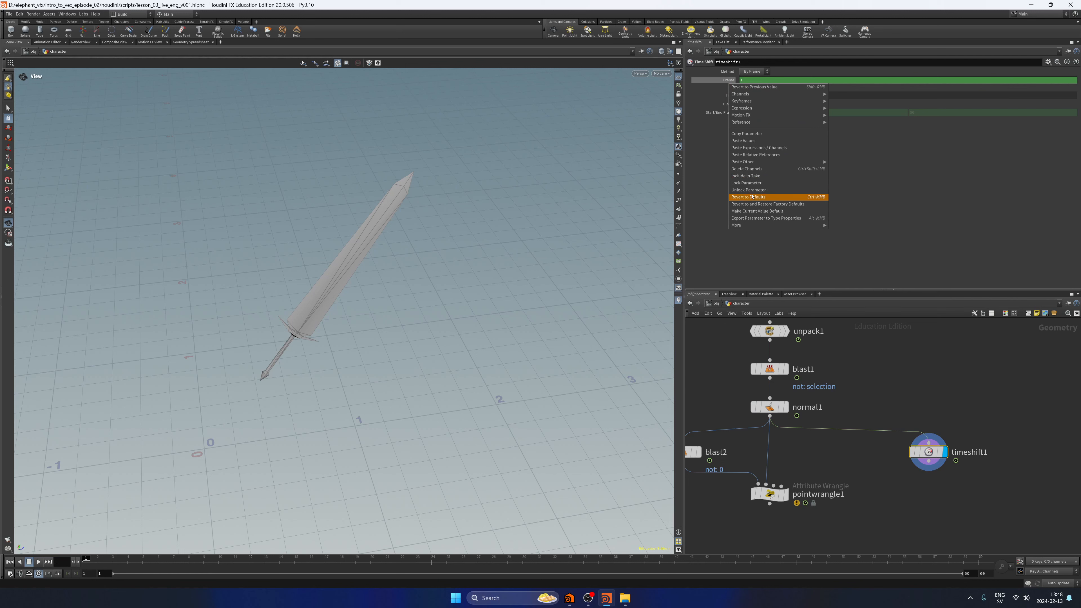
pyautogui.click(747, 169)
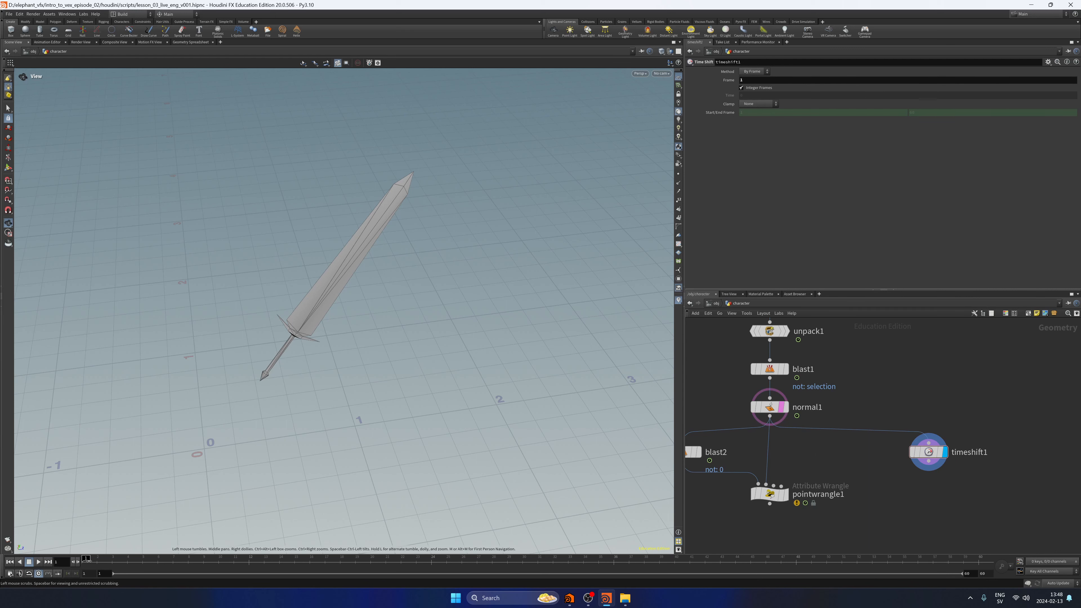
pyautogui.moveTo(89, 560); pyautogui.dragTo(21, 578)
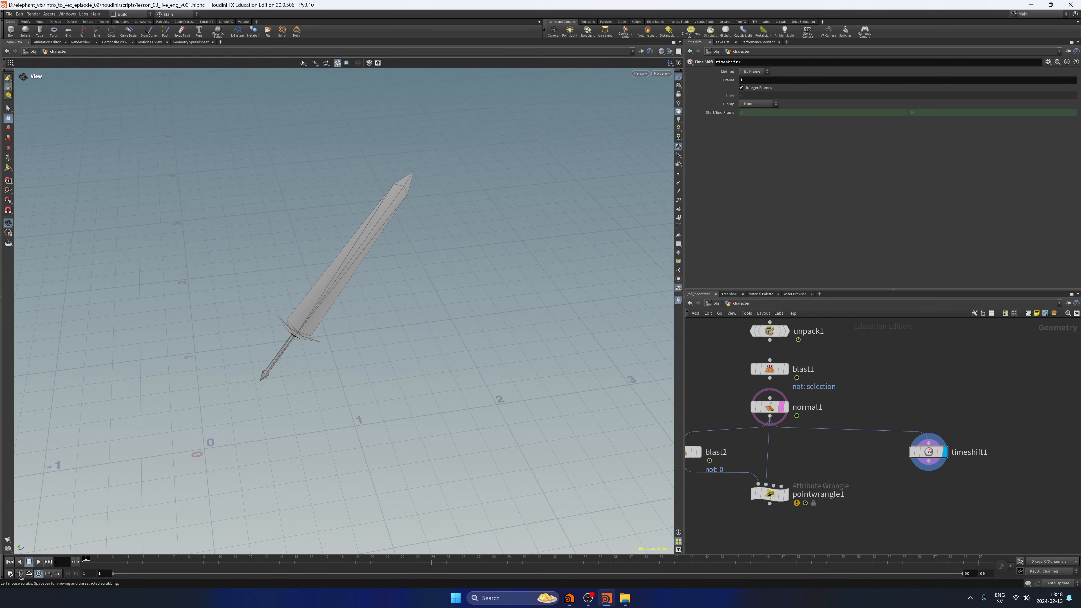
pyautogui.click(929, 452)
pyautogui.hotkey('ctrl', 's')
# Move timeshift1 further from the main chain and add a Scatter node below it.
pyautogui.moveTo(983, 419); pyautogui.dragTo(889, 363, button='middle')
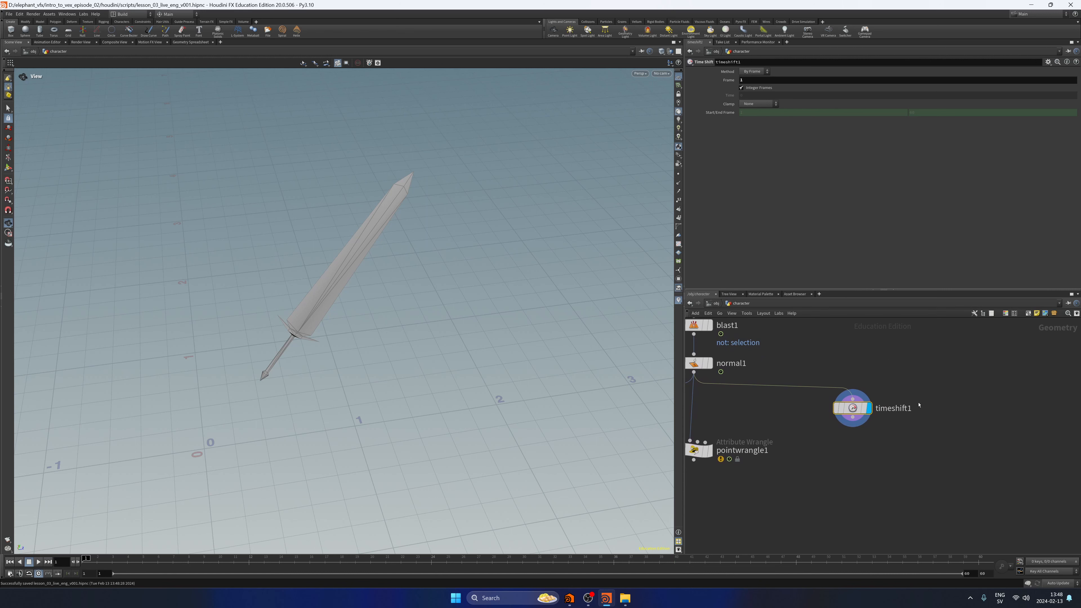
pyautogui.moveTo(855, 409); pyautogui.dragTo(921, 410)
pyautogui.moveTo(916, 442); pyautogui.dragTo(877, 414, button='middle')
pyautogui.click(879, 388)
pyautogui.press('Tab')
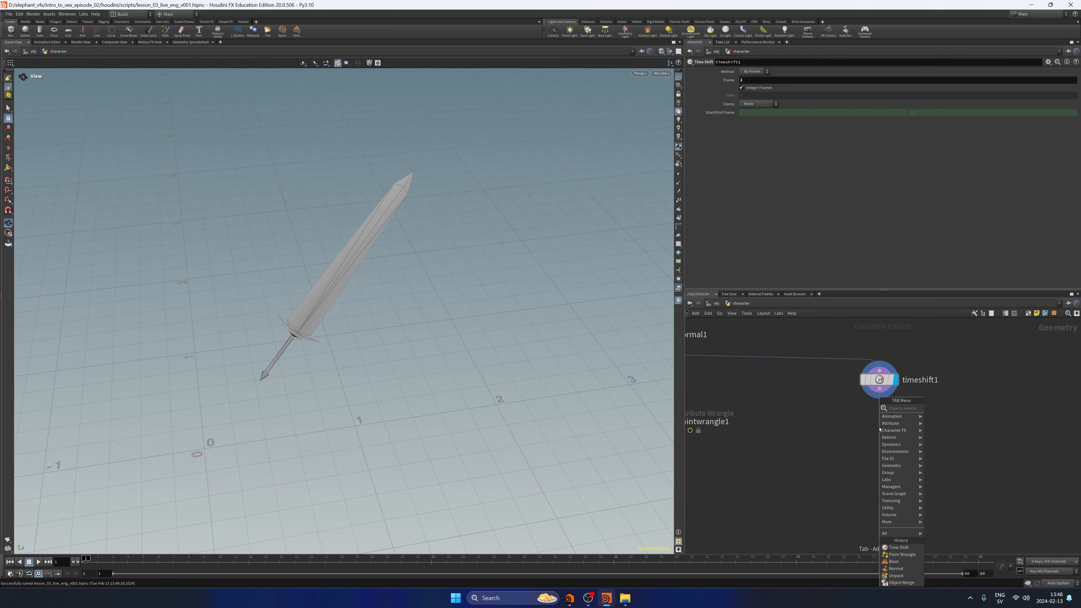
pyautogui.write('scatter')
pyautogui.press('Return')
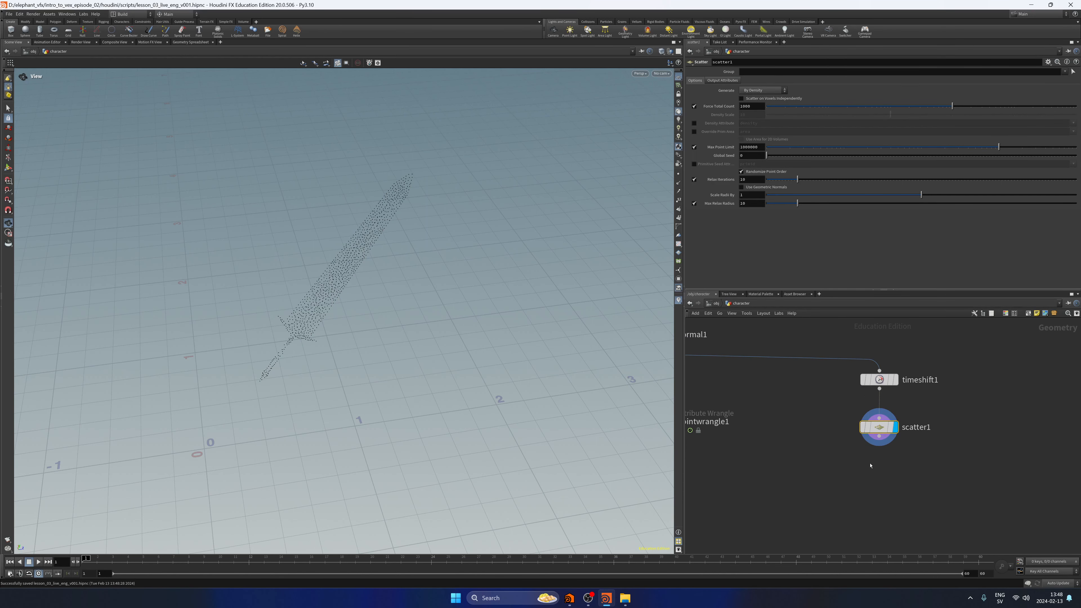
# Set scatter1's Force Total Count to 50 and disable Relax Iterations.
pyautogui.doubleClick(751, 106)
pyautogui.write('50')
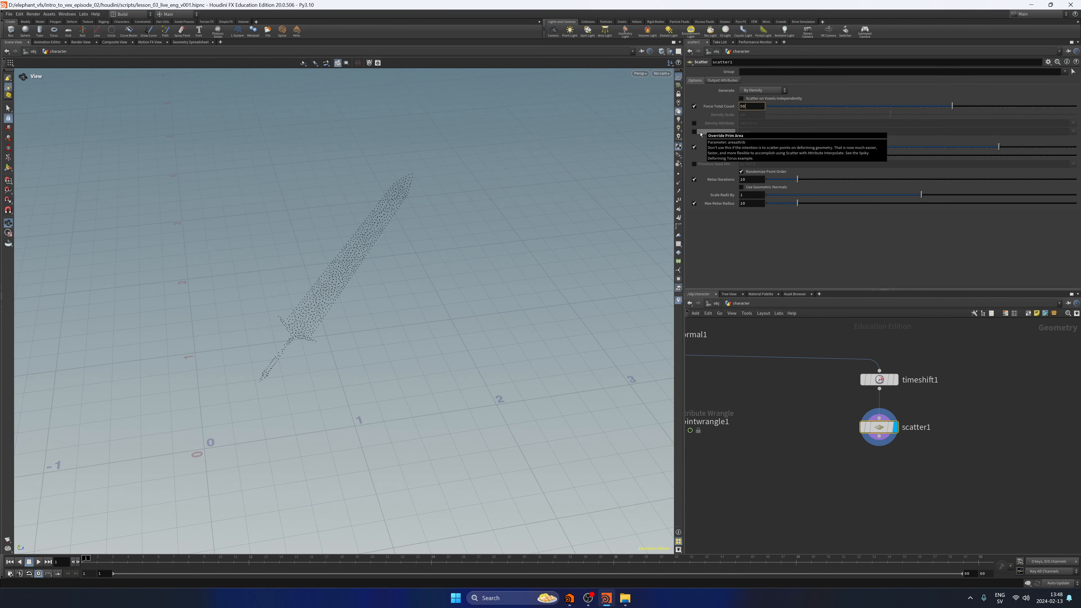
pyautogui.press('Return')
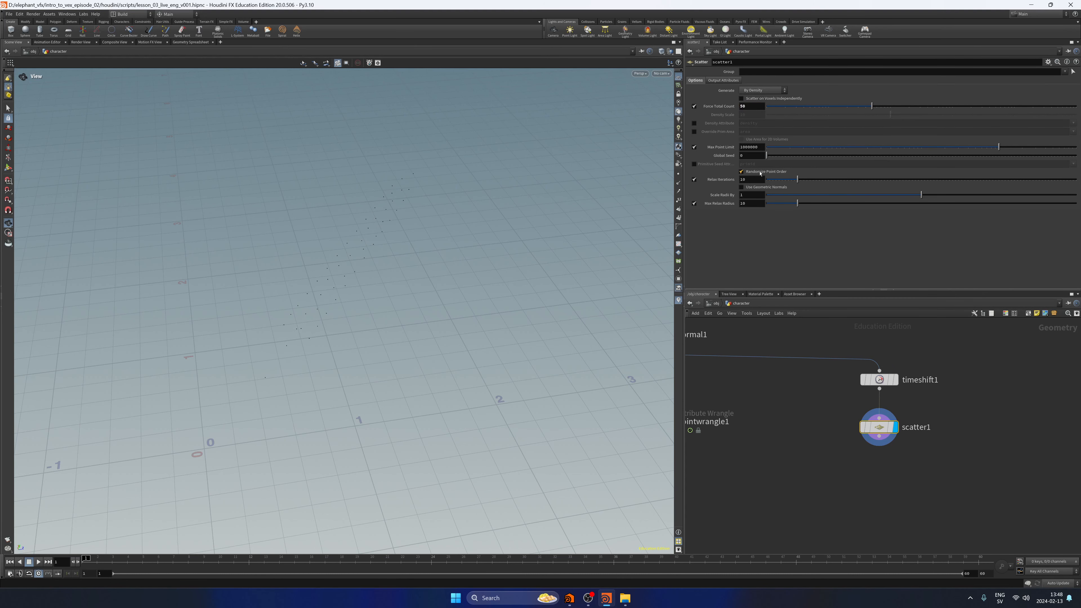
pyautogui.moveTo(430, 268); pyautogui.dragTo(487, 247)
pyautogui.click(695, 179)
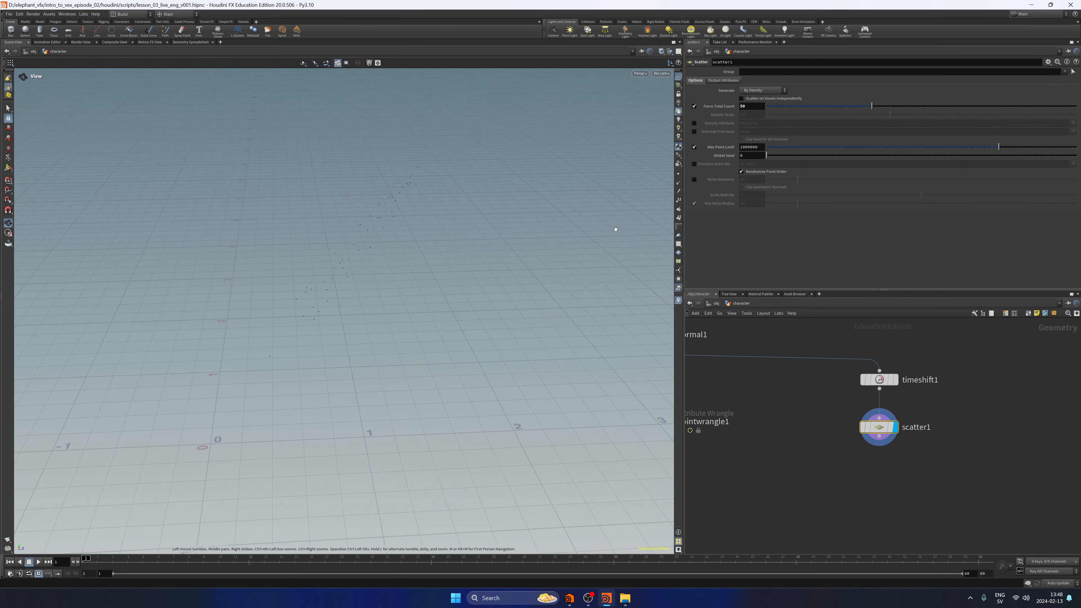
# Temporarily template timeshift1 to compare the scattered points with the sword's shape.
pyautogui.moveTo(615, 229); pyautogui.dragTo(596, 280)
pyautogui.moveTo(807, 401); pyautogui.dragTo(900, 420, button='middle')
pyautogui.click(986, 399)
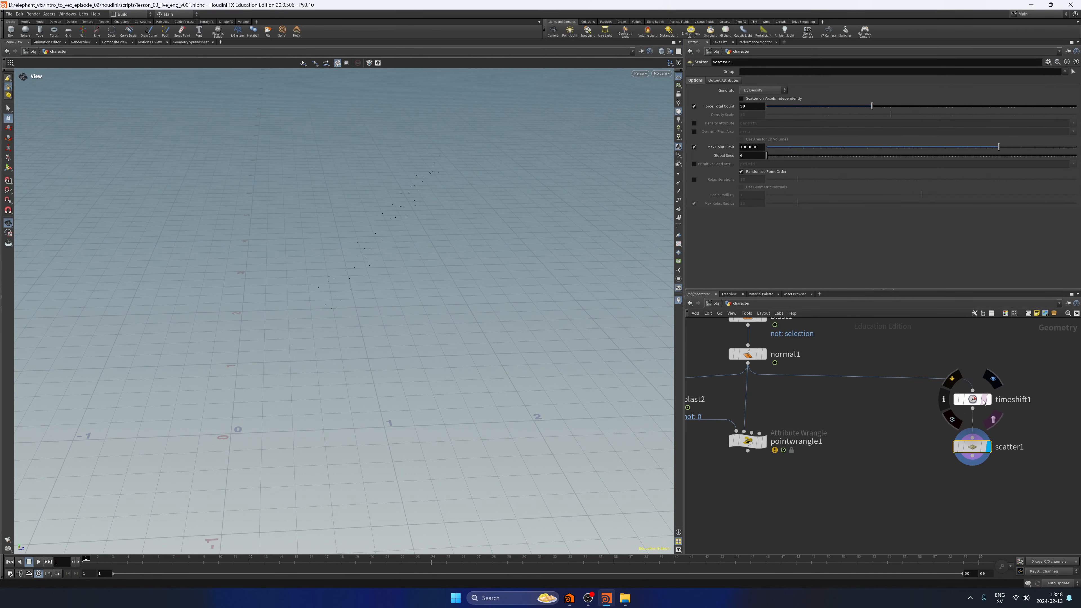
pyautogui.moveTo(390, 273); pyautogui.dragTo(327, 296)
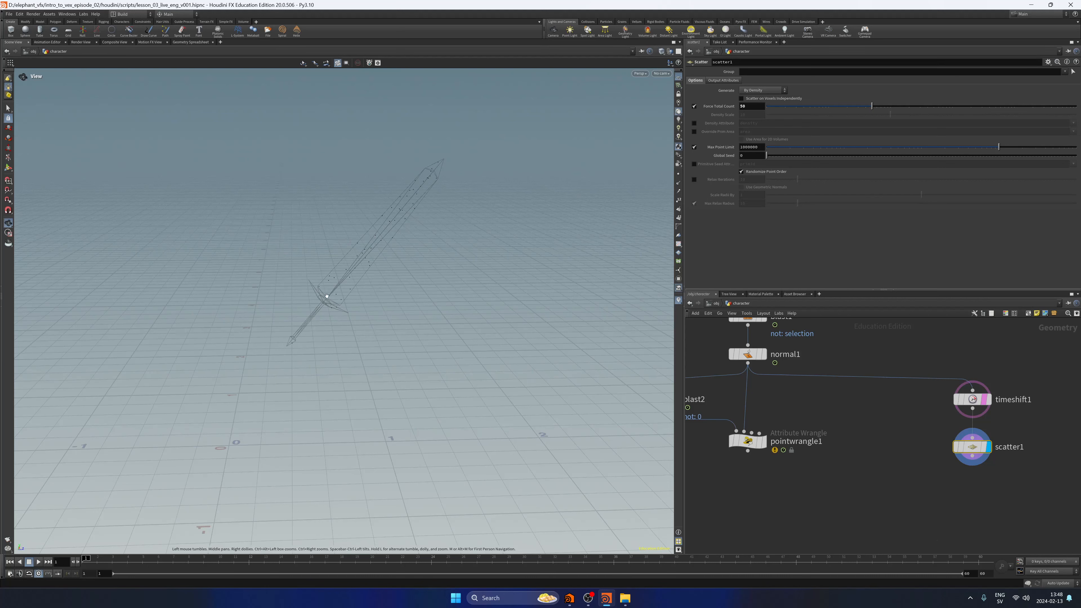
pyautogui.click(986, 399)
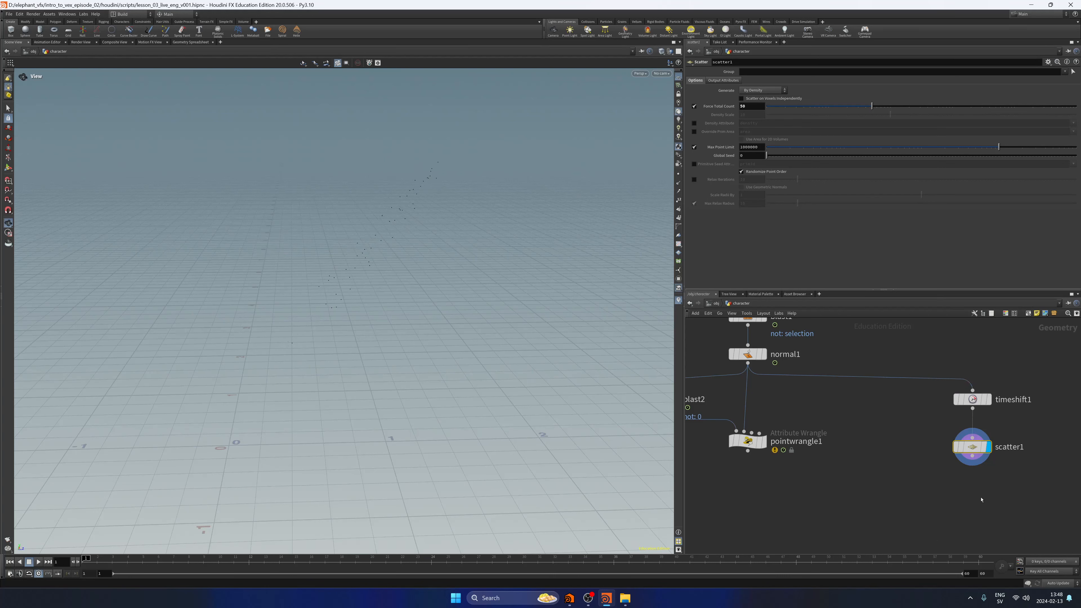
# Add a Blast node below scatter1 and display it.
pyautogui.moveTo(973, 503); pyautogui.dragTo(937, 454, button='middle')
pyautogui.press('Tab')
pyautogui.write('bl')
pyautogui.press('Return')
pyautogui.click(936, 455)
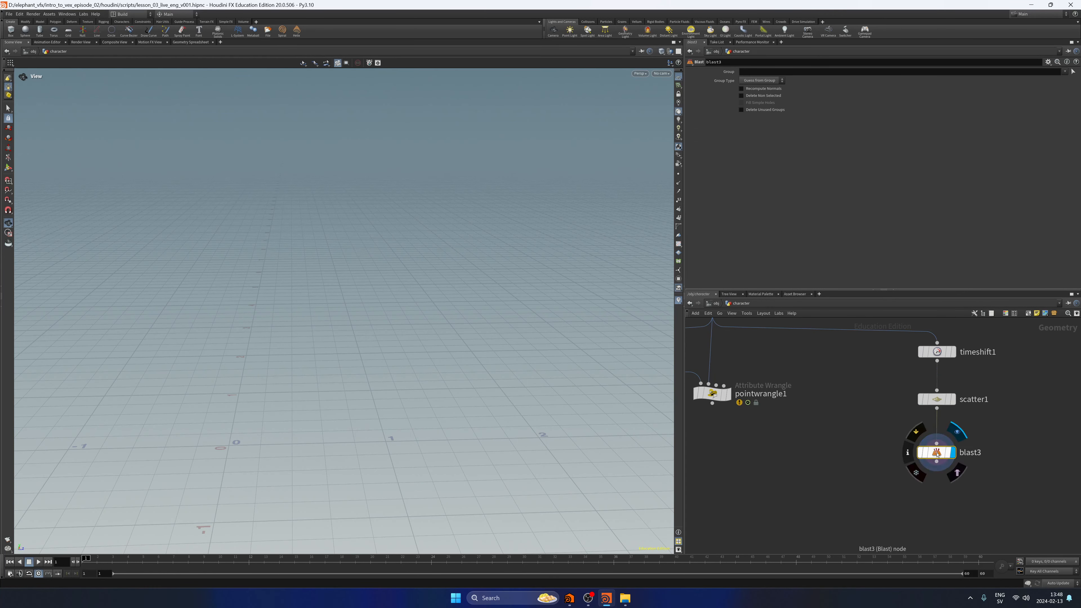
# Set blast3's group type to Points and delete the scattered points around the sword's handle and guard.
pyautogui.click(762, 80)
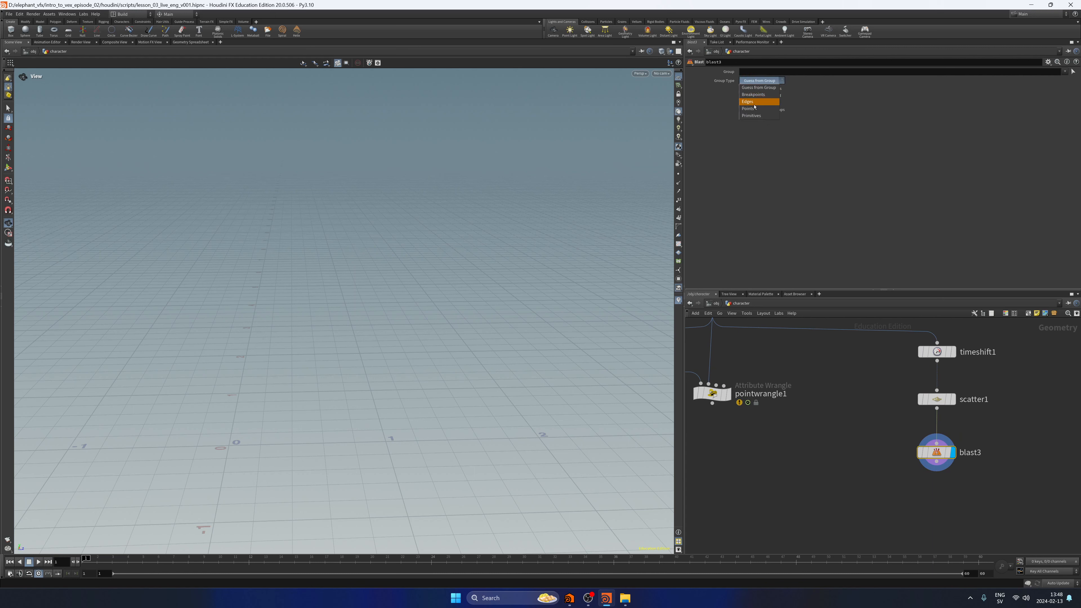
pyautogui.click(762, 102)
pyautogui.click(1073, 71)
pyautogui.moveTo(274, 378); pyautogui.dragTo(349, 266)
pyautogui.press('Return')
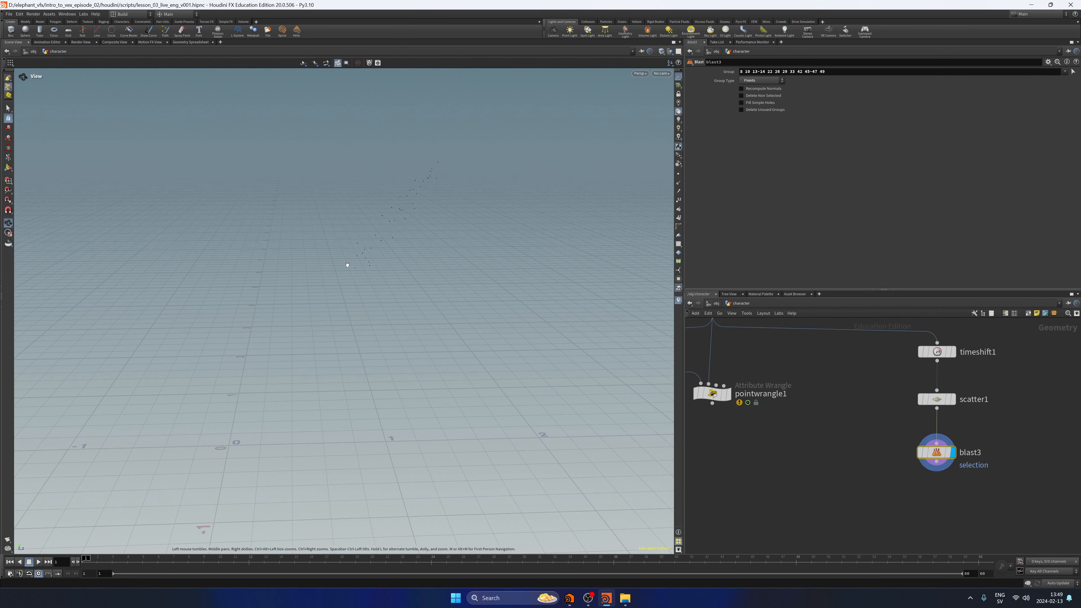
# Auto-arrange timeshift1, scatter1 and blast3 in a tidy column and save the scene.
pyautogui.moveTo(931, 481); pyautogui.dragTo(891, 487, button='middle')
pyautogui.moveTo(896, 505); pyautogui.dragTo(932, 336)
pyautogui.press('l')
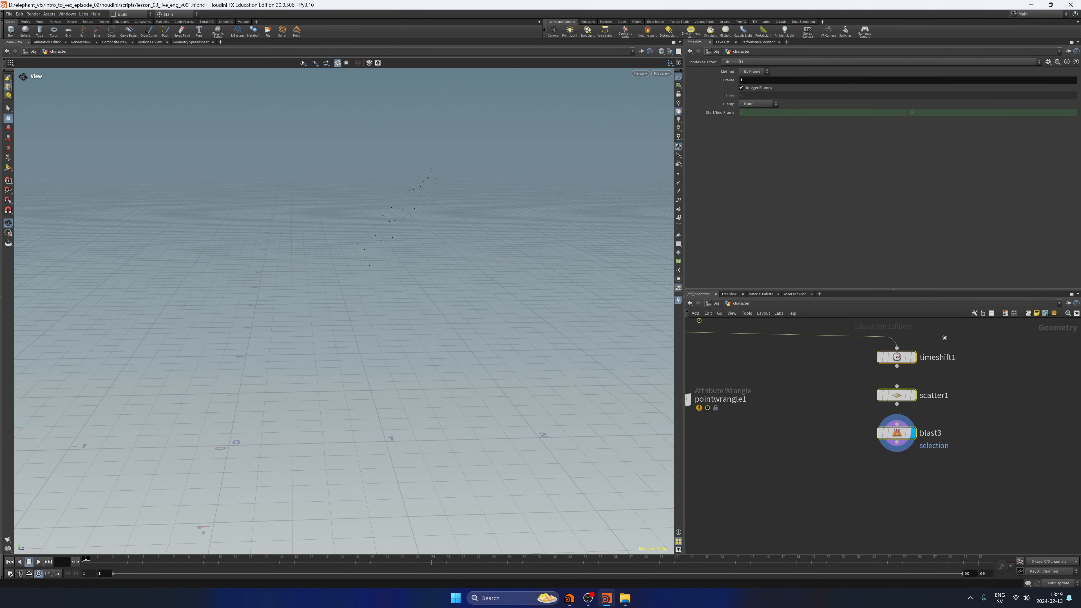
pyautogui.click(964, 479)
pyautogui.hotkey('ctrl', 's')
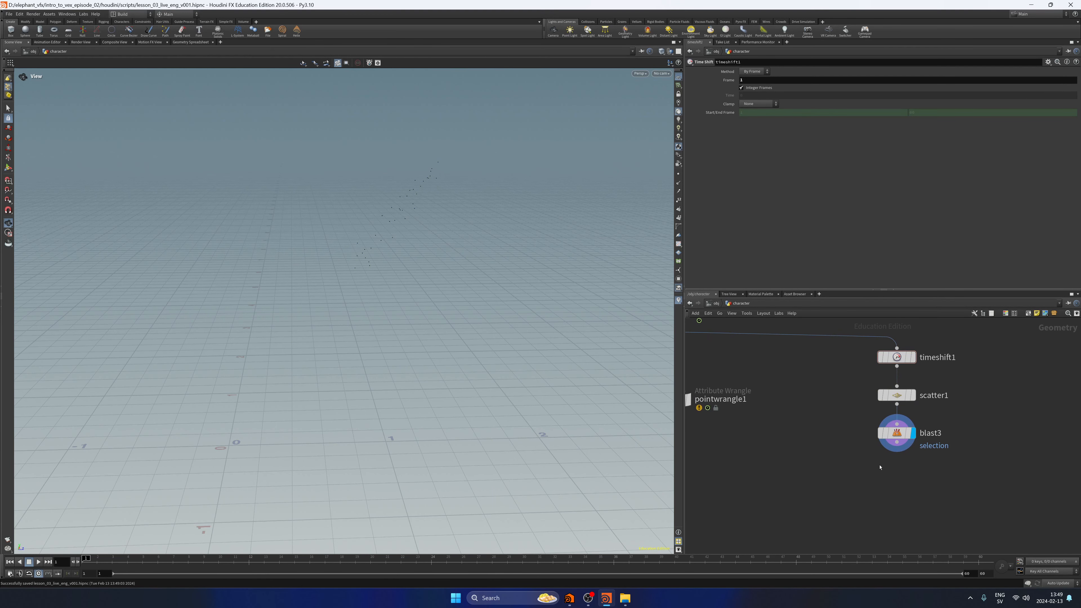
# Add an RBD Material Fracture node below blast3 and stay at the character network level.
pyautogui.moveTo(888, 467); pyautogui.dragTo(860, 460, button='middle')
pyautogui.press('Tab')
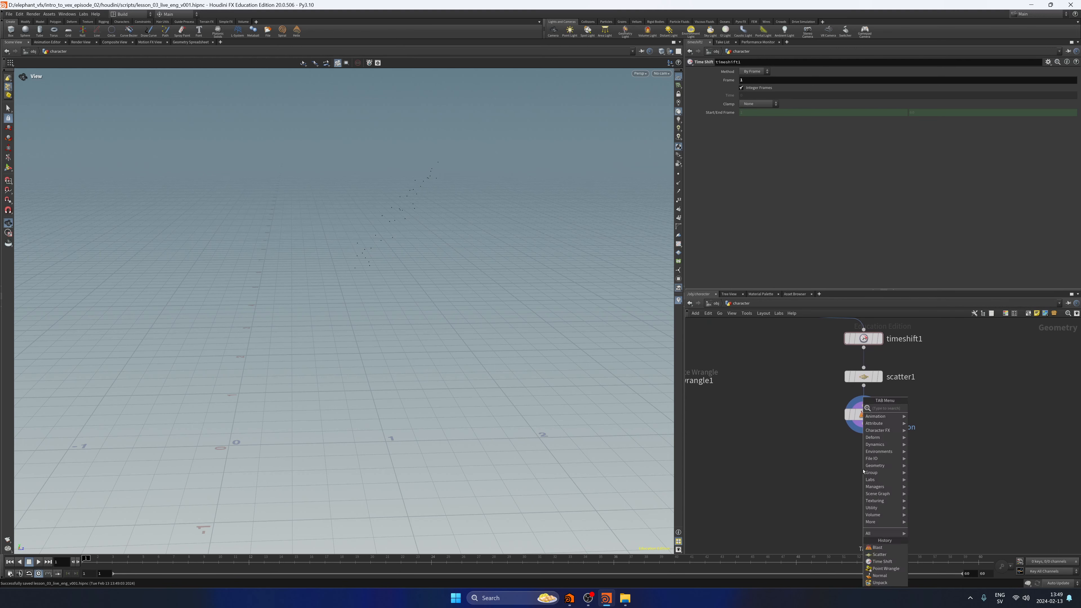
pyautogui.click(864, 431)
pyautogui.press('Tab')
pyautogui.write('rbdmaterialf')
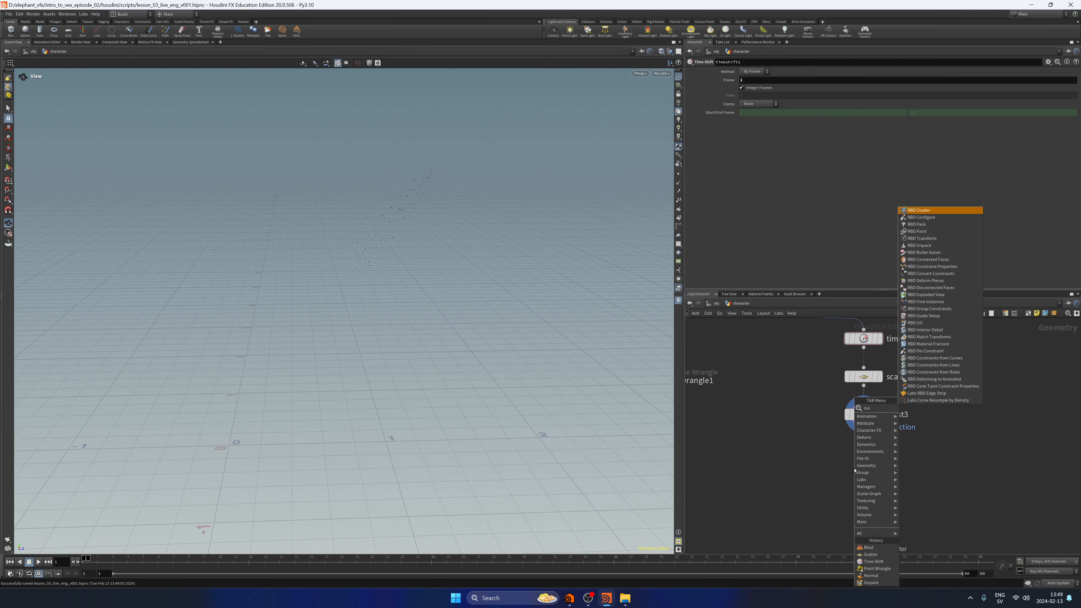
pyautogui.press('Return')
pyautogui.press('Return')
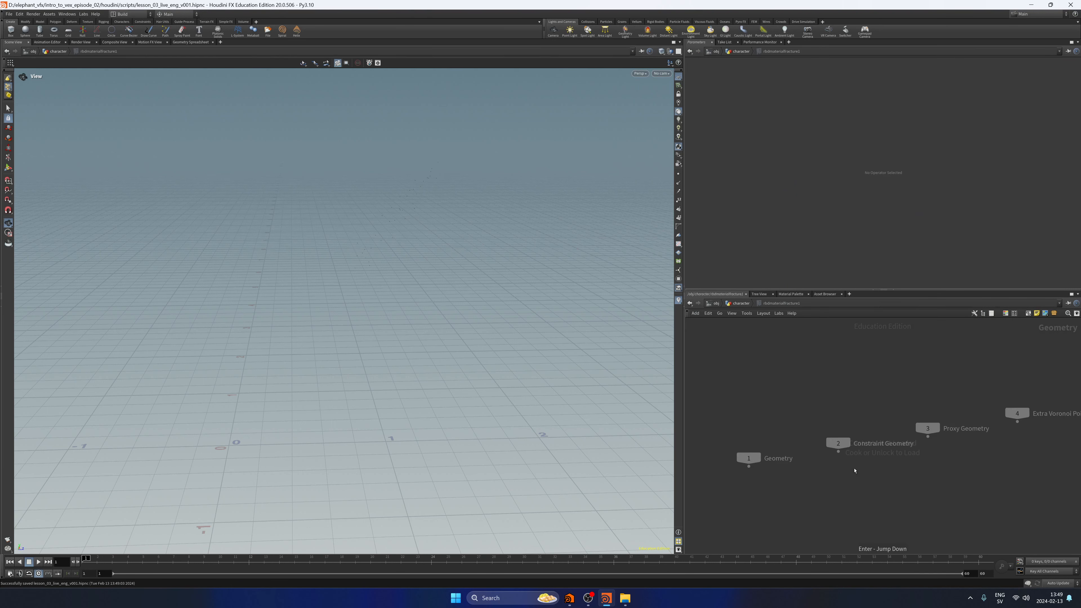
pyautogui.press('u')
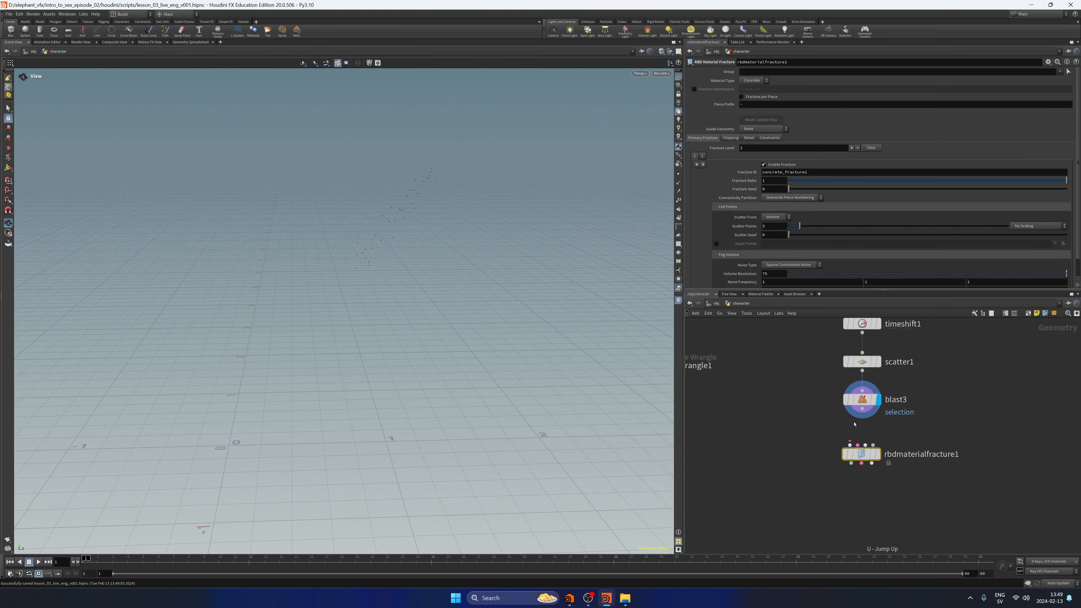
# Move scatter1 and blast3 aside, display timeshift1, and wire it into rbdmaterialfracture1's first input.
pyautogui.scroll(-3, 861, 415)
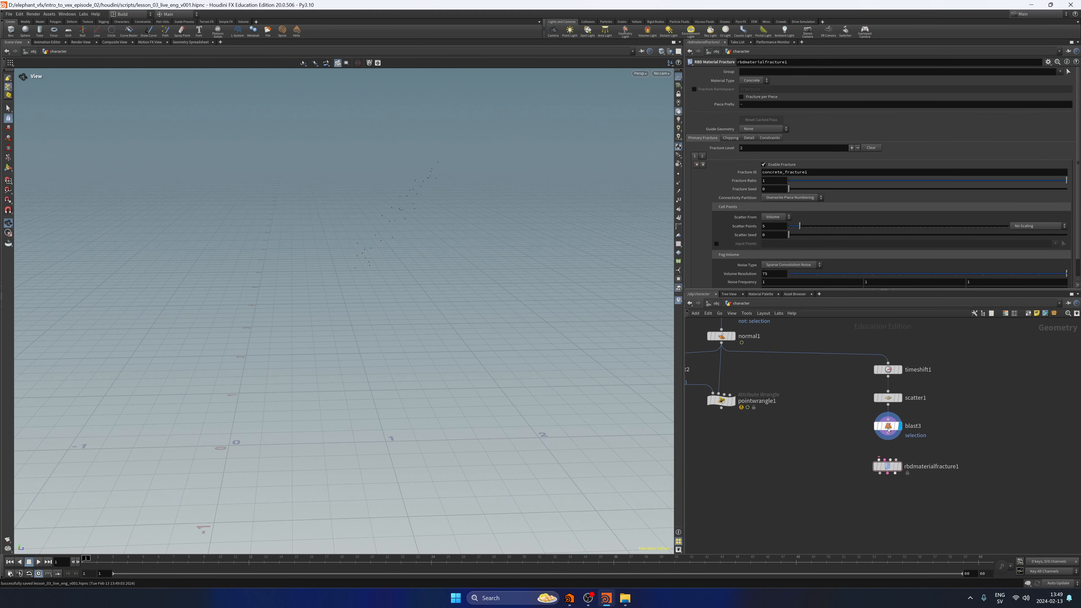
pyautogui.moveTo(910, 437); pyautogui.dragTo(886, 394)
pyautogui.moveTo(889, 398); pyautogui.dragTo(953, 395)
pyautogui.click(916, 398)
pyautogui.click(900, 369)
pyautogui.click(888, 377)
pyautogui.click(880, 459)
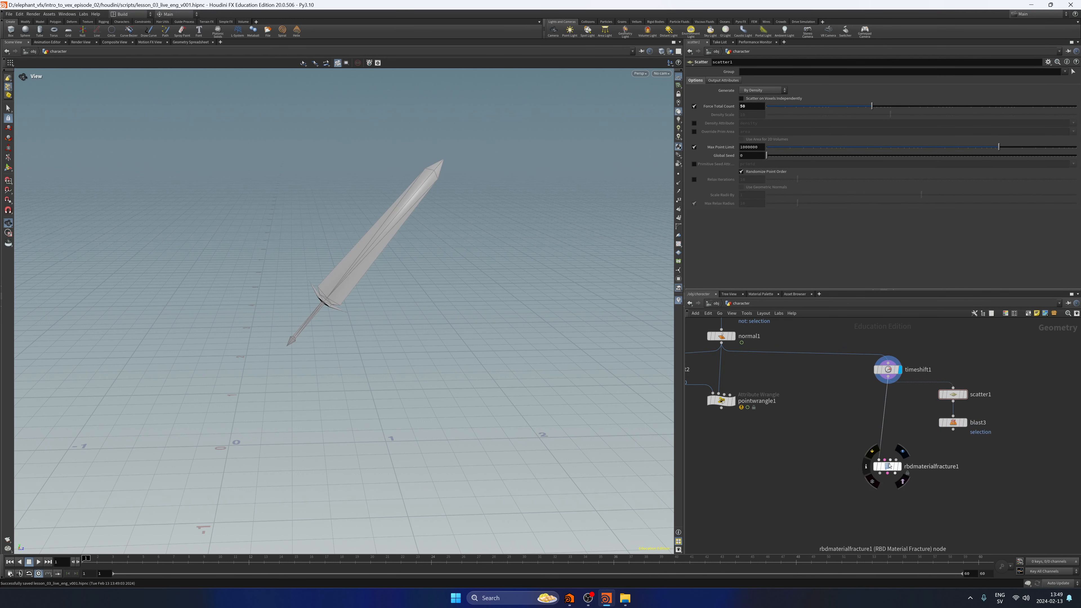
pyautogui.moveTo(887, 466); pyautogui.dragTo(888, 444)
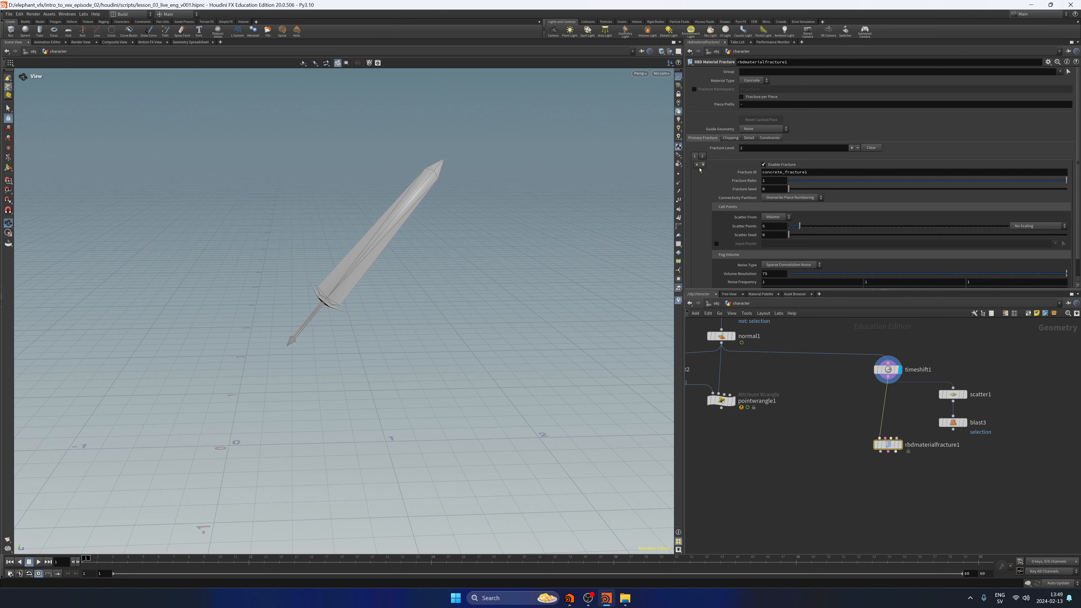
# Remove rbdmaterialfracture1's first fracture level, wire blast3 into its fourth input, and enable Input Points under Cell Points.
pyautogui.click(697, 165)
pyautogui.click(953, 429)
pyautogui.click(897, 438)
pyautogui.click(716, 244)
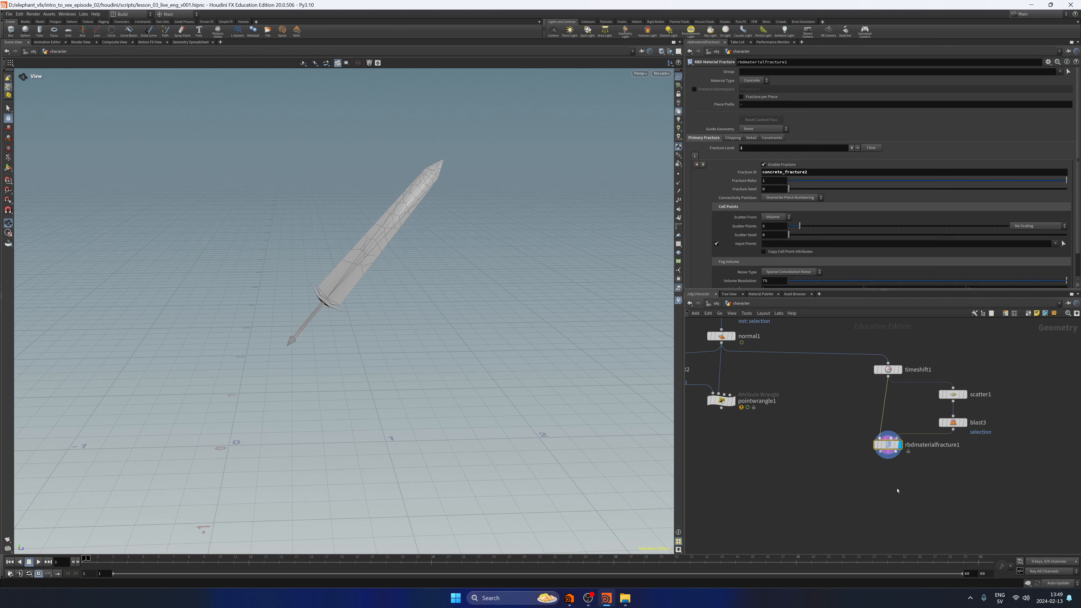
# Add a displayed Exploded View node after rbdmaterialfracture1 and set its Uniform Scale to 0.141.
pyautogui.moveTo(699, 416); pyautogui.dragTo(702, 383, button='middle')
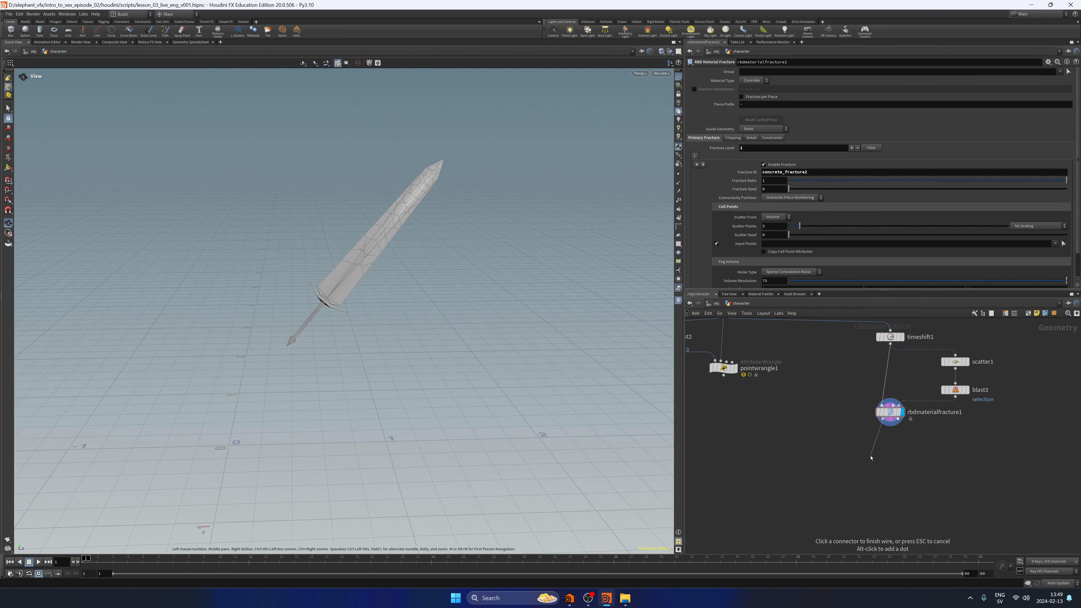
pyautogui.press('Tab')
pyautogui.write('expl')
pyautogui.press('Return')
pyautogui.click(870, 455)
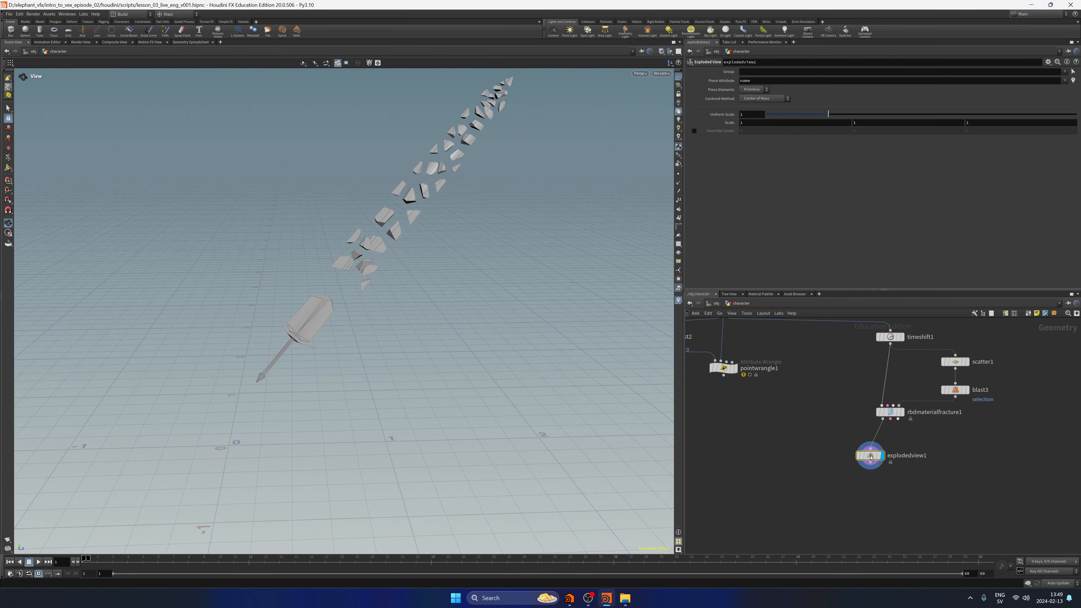
pyautogui.moveTo(828, 114); pyautogui.dragTo(775, 118)
pyautogui.moveTo(476, 254); pyautogui.dragTo(594, 261)
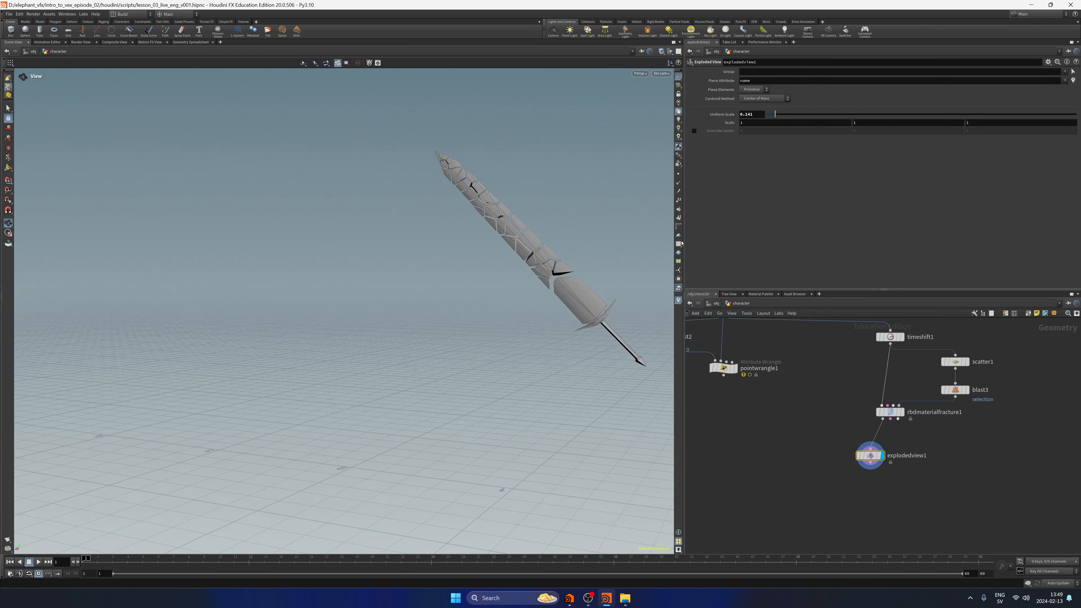
pyautogui.scroll(5, 596, 265)
# Enable Edge Detail with a Noise Height of 0.5 and enable Interior Detail on rbdmaterialfracture1.
pyautogui.click(890, 411)
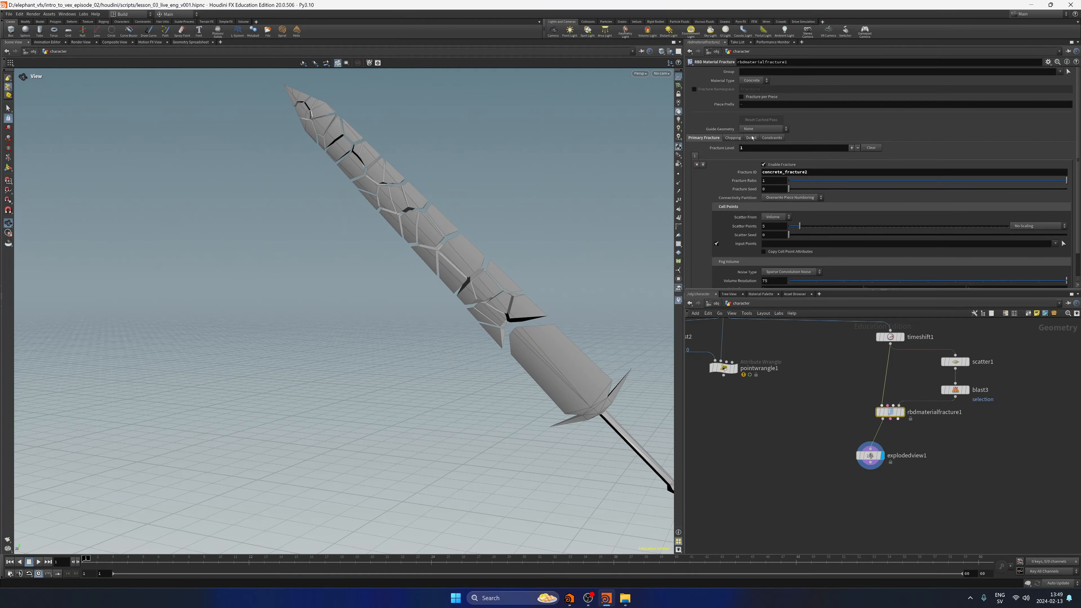
pyautogui.click(750, 138)
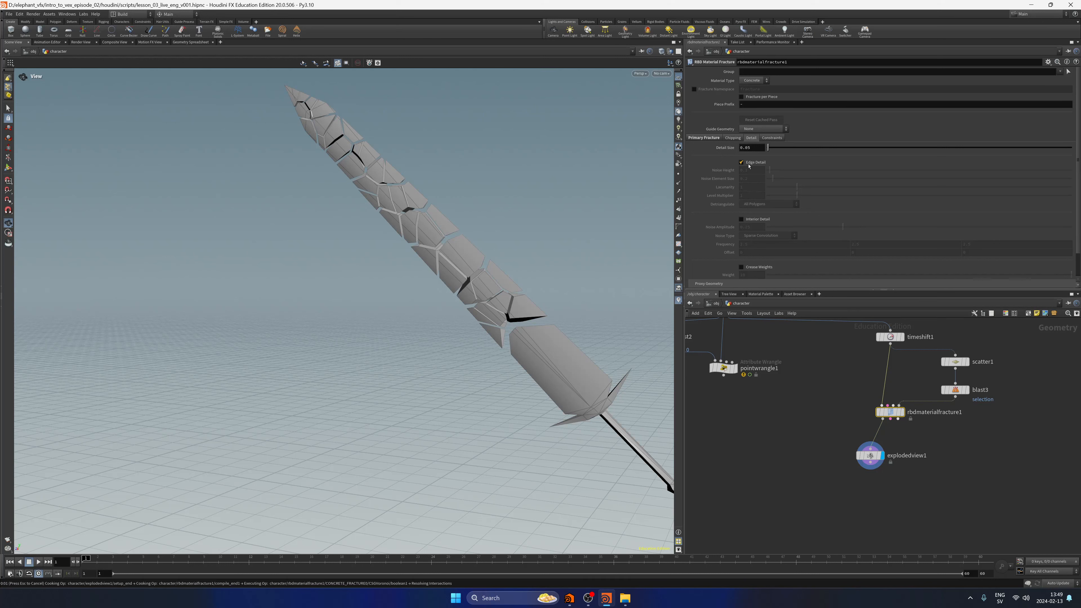
pyautogui.click(749, 164)
pyautogui.click(744, 172)
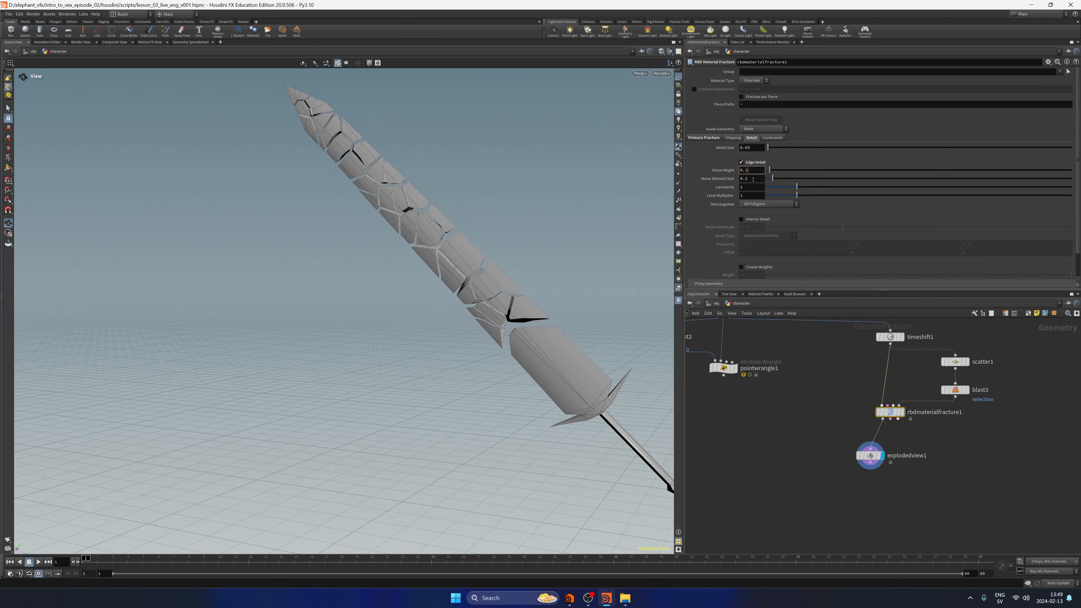
pyautogui.press('BackSpace')
pyautogui.write('5')
pyautogui.press('Return')
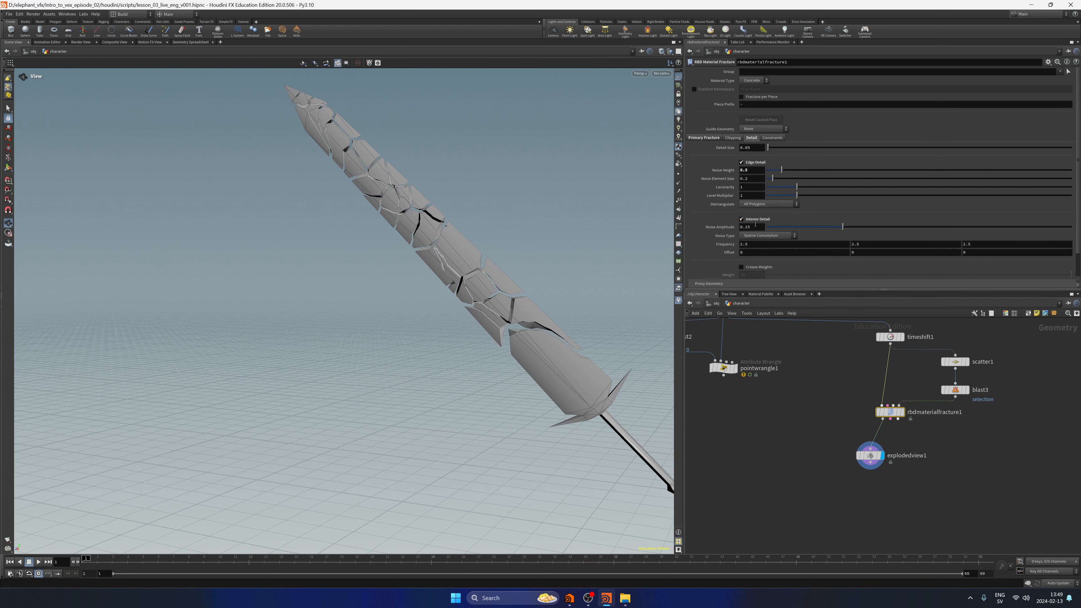
# Compare the fractured and exploded results, set explodedview1's Uniform Scale to 0.077, and save the scene.
pyautogui.click(905, 398)
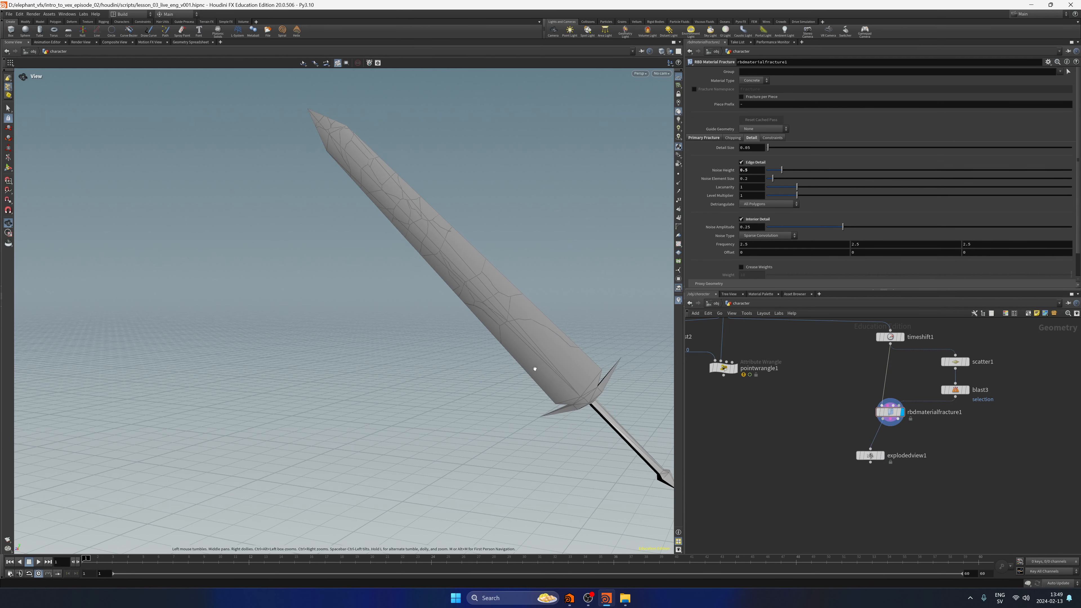
pyautogui.moveTo(533, 369); pyautogui.dragTo(419, 357)
pyautogui.click(882, 455)
pyautogui.moveTo(871, 455); pyautogui.dragTo(882, 447)
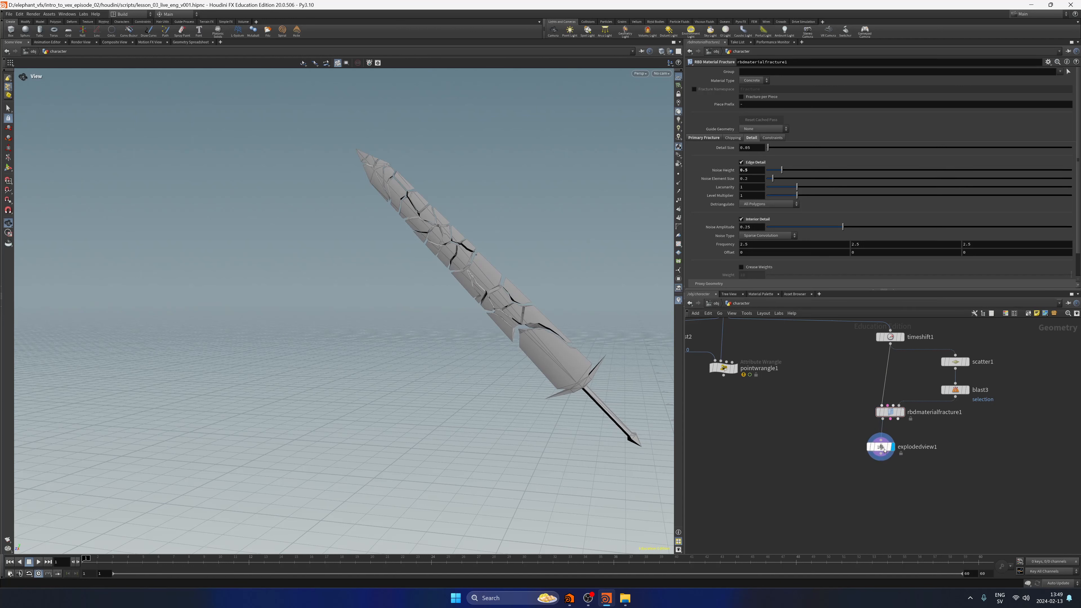
pyautogui.moveTo(775, 114)
pyautogui.mouseDown()
pyautogui.moveTo(785, 115)
pyautogui.moveTo(772, 115)
pyautogui.mouseUp()
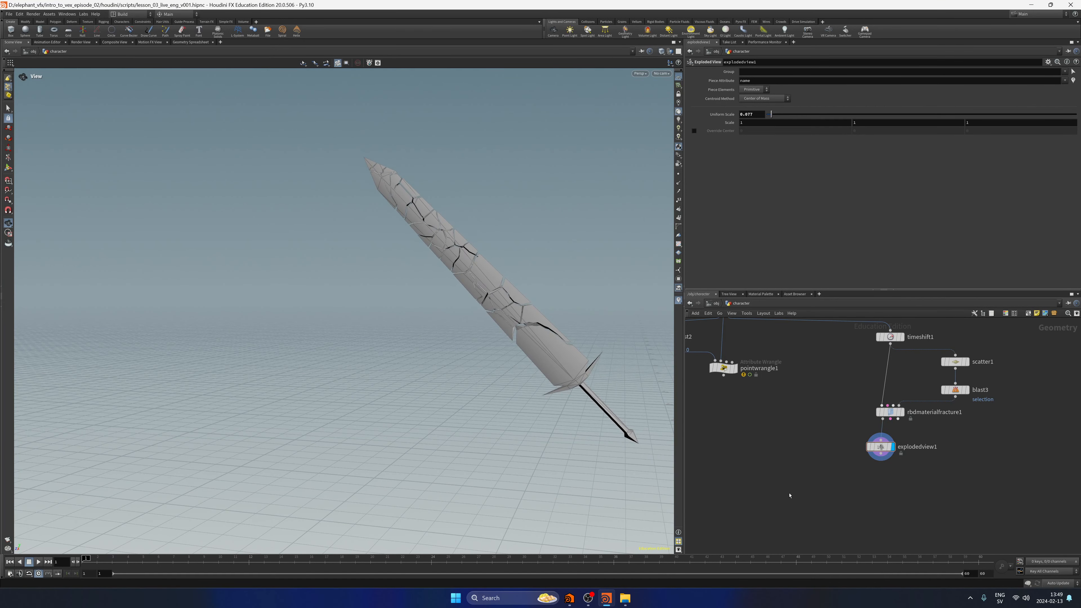
pyautogui.hotkey('ctrl', 's')
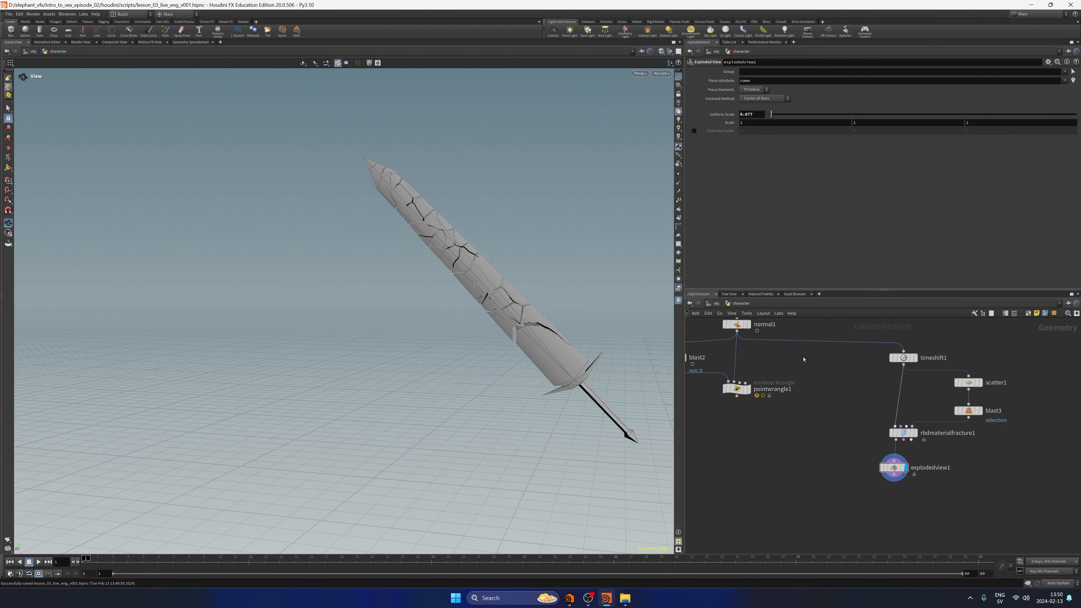
# Display normal1, scrub the timeline to review the sword's animation, and save the scene.
pyautogui.click(747, 324)
pyautogui.scroll(-3, 461, 348)
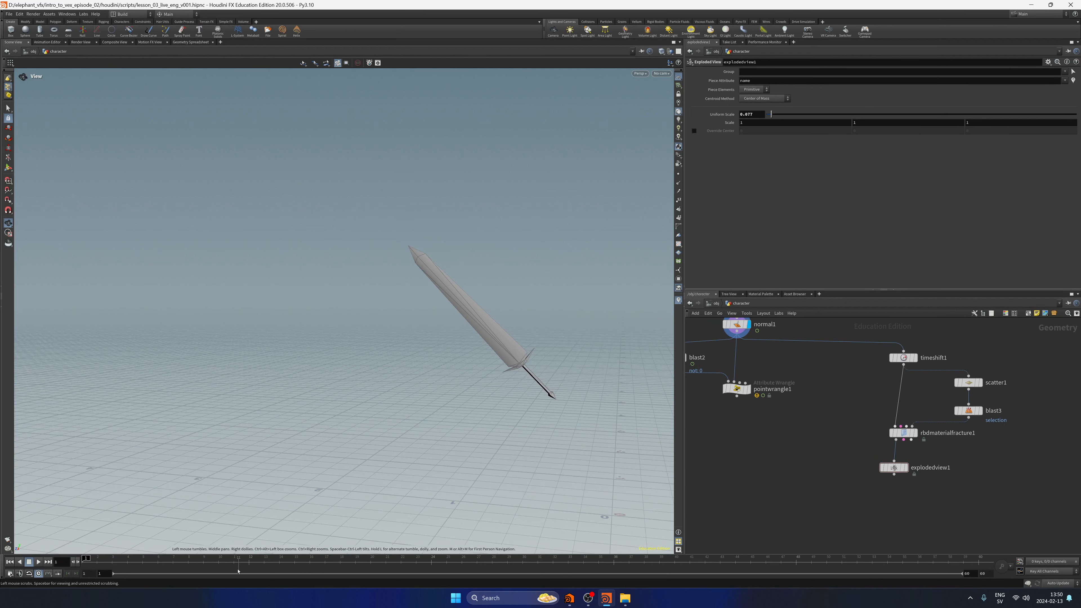
pyautogui.moveTo(238, 570)
pyautogui.mouseDown()
pyautogui.moveTo(407, 522)
pyautogui.moveTo(587, 517)
pyautogui.moveTo(437, 513)
pyautogui.moveTo(483, 528)
pyautogui.moveTo(87, 486)
pyautogui.mouseUp()
pyautogui.moveTo(817, 446); pyautogui.dragTo(939, 458, button='middle')
pyautogui.moveTo(768, 461); pyautogui.dragTo(803, 482, button='middle')
pyautogui.moveTo(726, 449); pyautogui.dragTo(743, 447)
pyautogui.moveTo(904, 490); pyautogui.dragTo(809, 456, button='middle')
pyautogui.hotkey('ctrl', 's')
# Move explodedview1 aside from beneath rbdmaterialfracture1 and display rbdmaterialfracture1.
pyautogui.moveTo(864, 478); pyautogui.dragTo(763, 453, button='middle')
pyautogui.moveTo(843, 456); pyautogui.dragTo(804, 443)
pyautogui.click(858, 417)
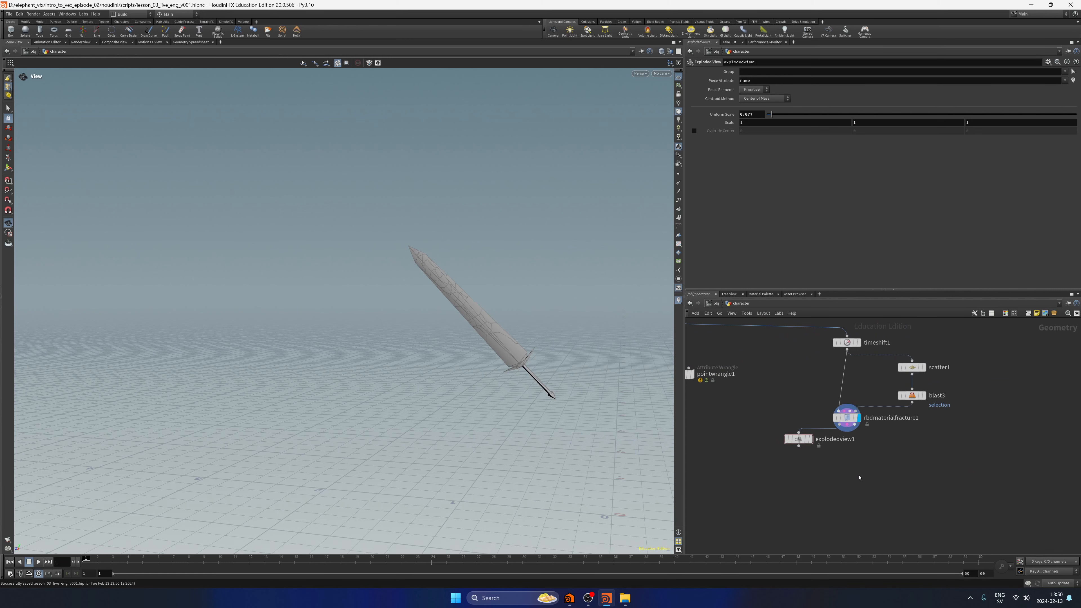
pyautogui.click(786, 438)
pyautogui.click(785, 438)
# Display explodedview1, set its Uniform Scale to 0.123, bypass it, and save the scene.
pyautogui.click(810, 439)
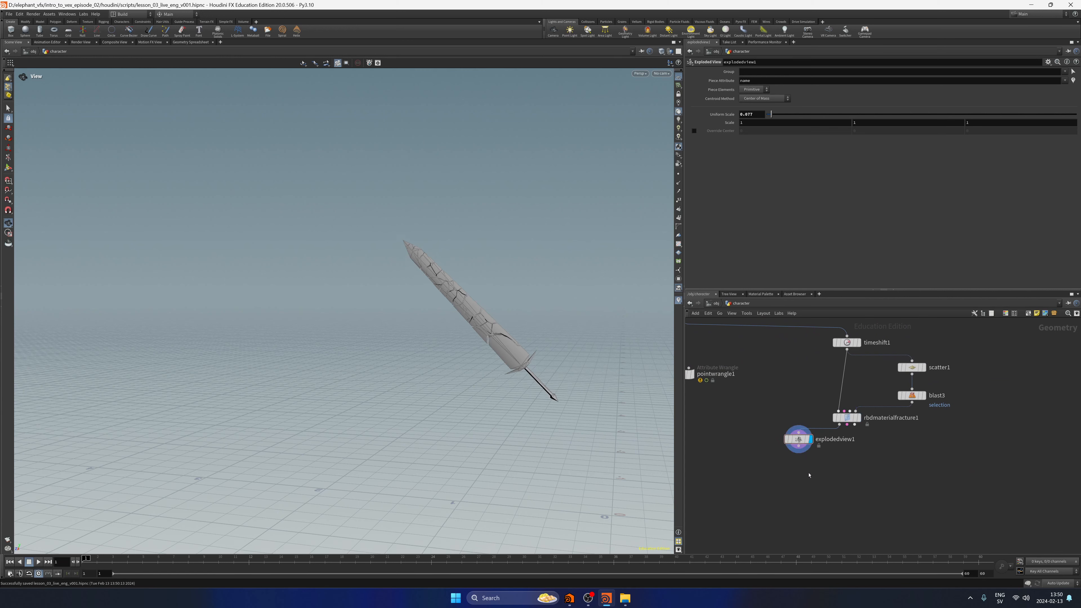
pyautogui.moveTo(770, 114); pyautogui.dragTo(773, 114)
pyautogui.click(785, 438)
pyautogui.hotkey('ctrl', 's')
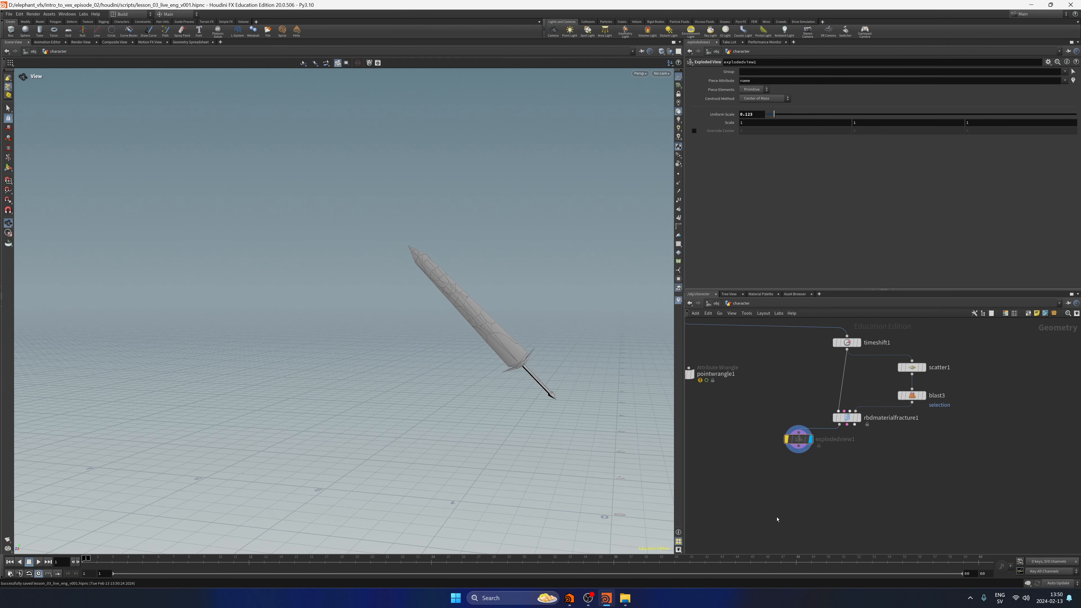
# Display normal1, review the start of the animation, select rbdmaterialfracture1, and save the scene.
pyautogui.moveTo(724, 486); pyautogui.dragTo(777, 492, button='middle')
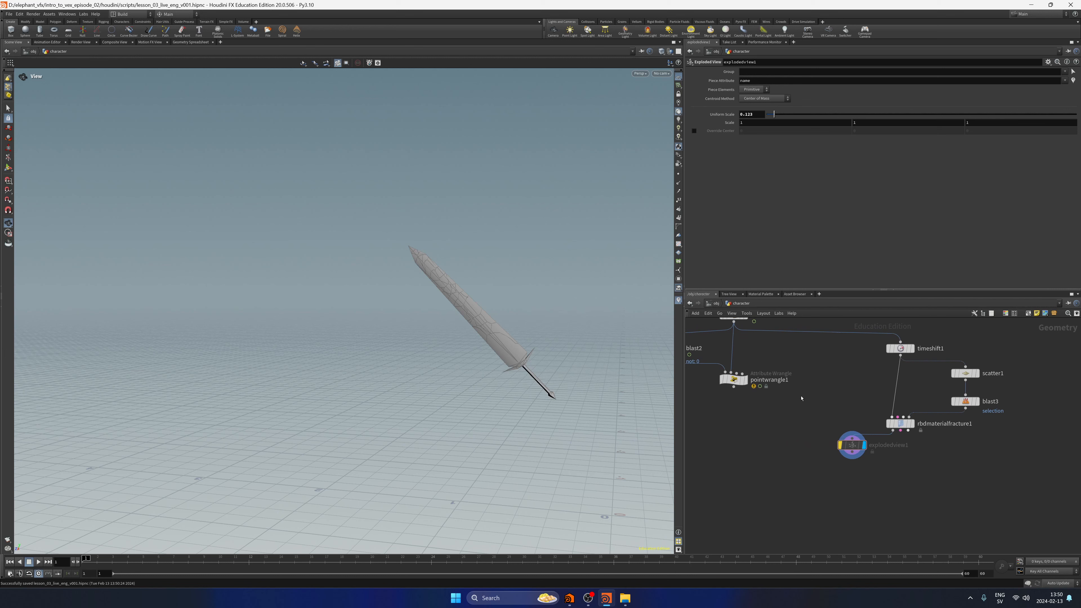
pyautogui.moveTo(802, 398); pyautogui.dragTo(813, 440, button='middle')
pyautogui.click(757, 357)
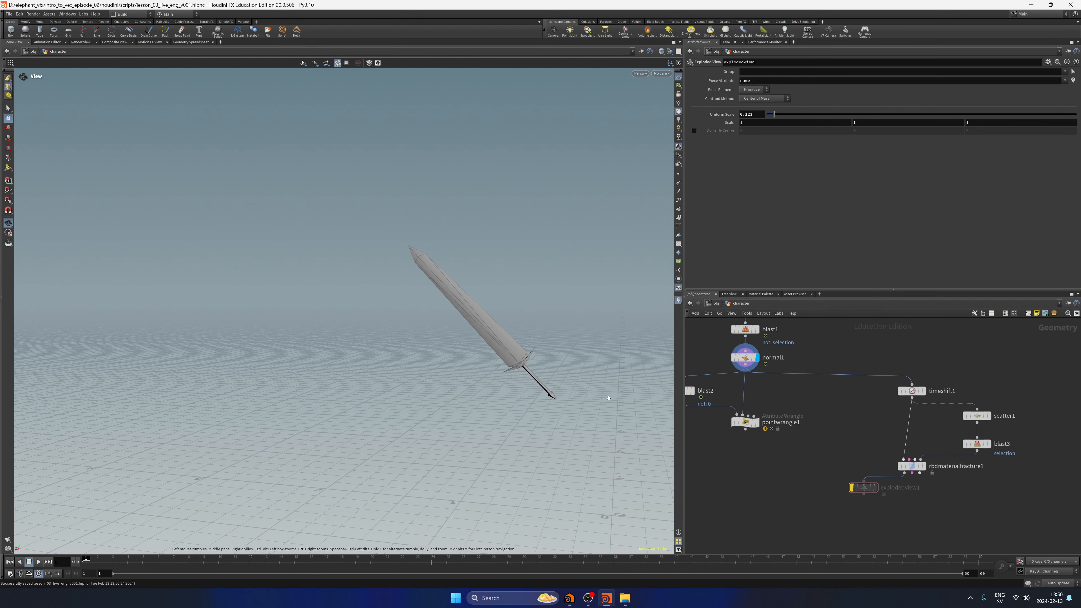
pyautogui.moveTo(89, 559)
pyautogui.mouseDown()
pyautogui.moveTo(341, 560)
pyautogui.moveTo(85, 559)
pyautogui.mouseUp()
pyautogui.click(910, 466)
pyautogui.hotkey('ctrl', 's')
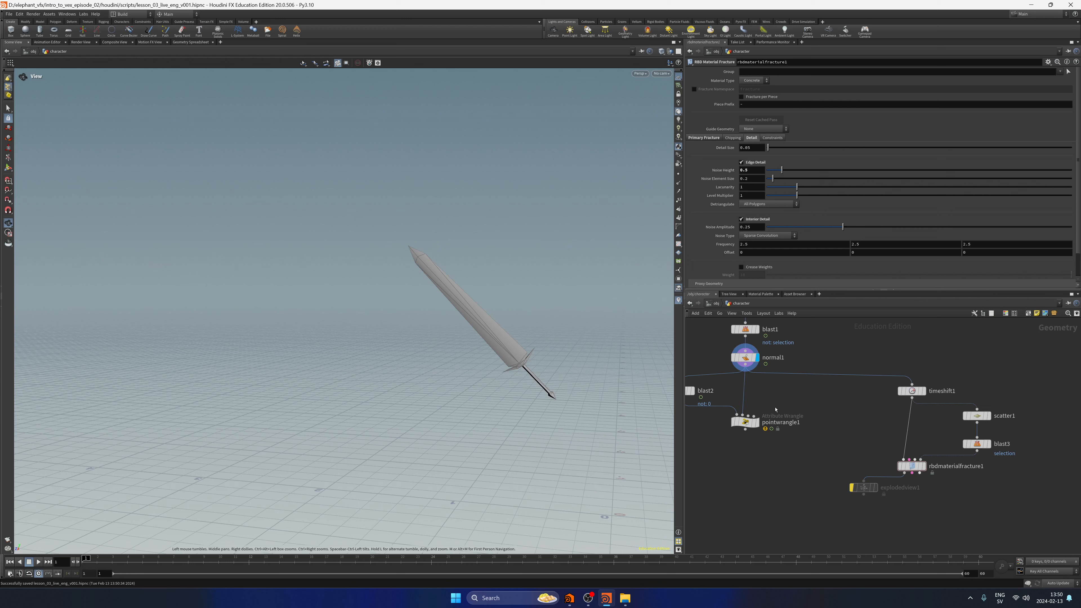
# Display pointwrangle1 and examine its VEX code for the normal and up vectors.
pyautogui.moveTo(761, 463); pyautogui.dragTo(793, 457, button='middle')
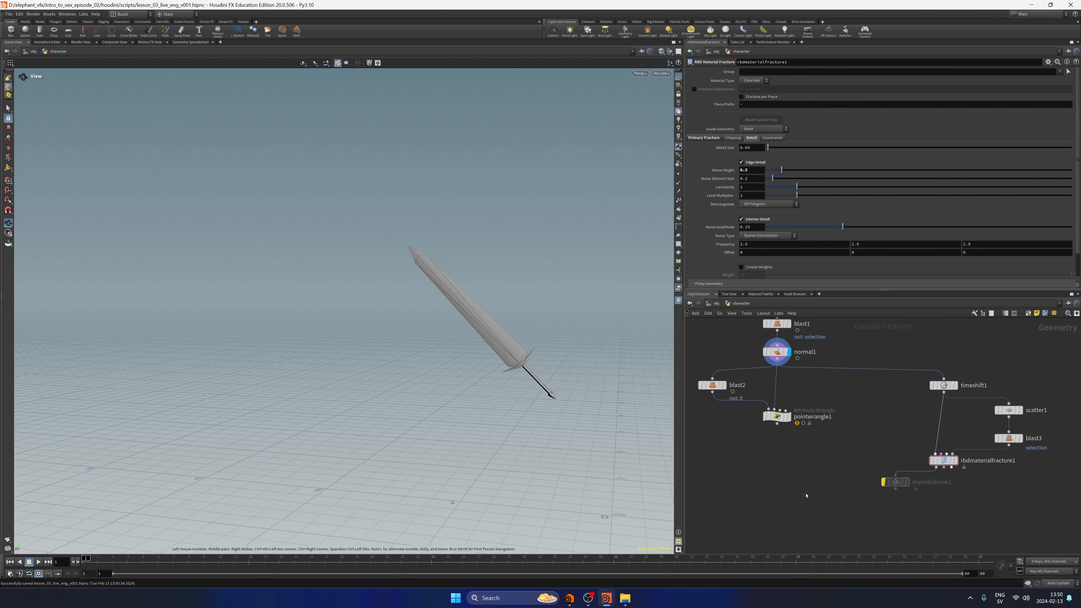
pyautogui.moveTo(804, 497); pyautogui.dragTo(825, 472)
pyautogui.click(777, 416)
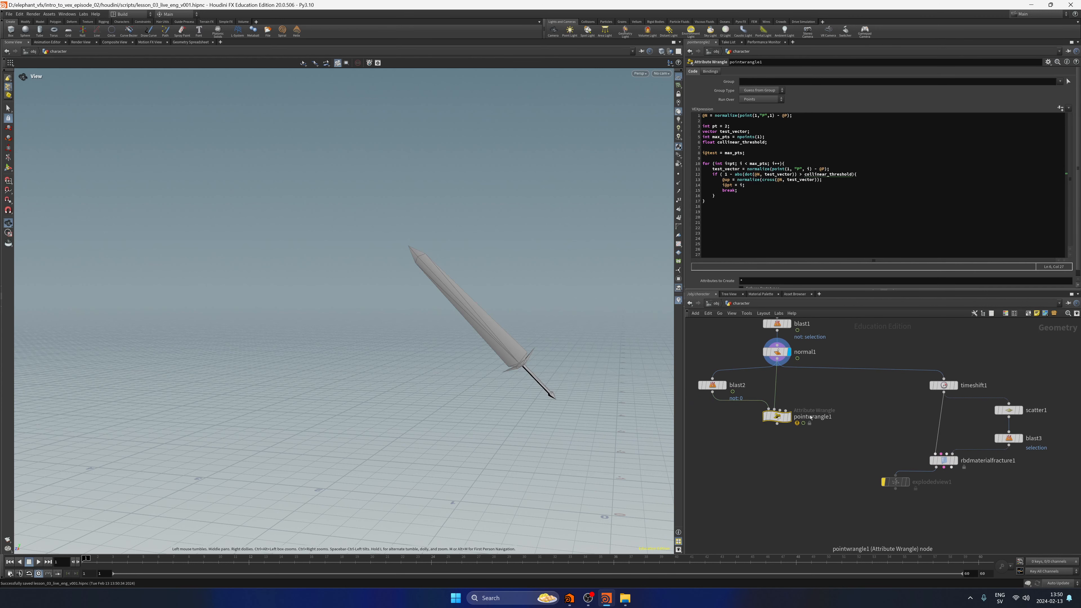
pyautogui.click(788, 416)
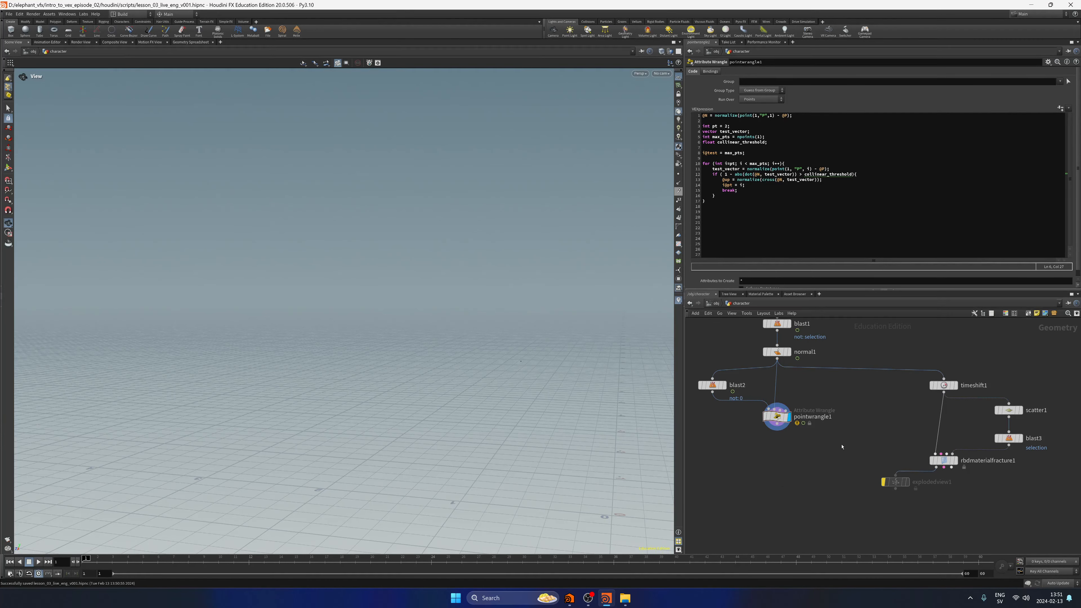
pyautogui.moveTo(782, 448)
pyautogui.mouseDown(button='middle')
pyautogui.moveTo(771, 461)
pyautogui.moveTo(775, 452)
pyautogui.mouseUp(button='middle')
pyautogui.click(778, 412)
# Add a Time Shift node wired below pointwrangle1 and display it.
pyautogui.click(765, 468)
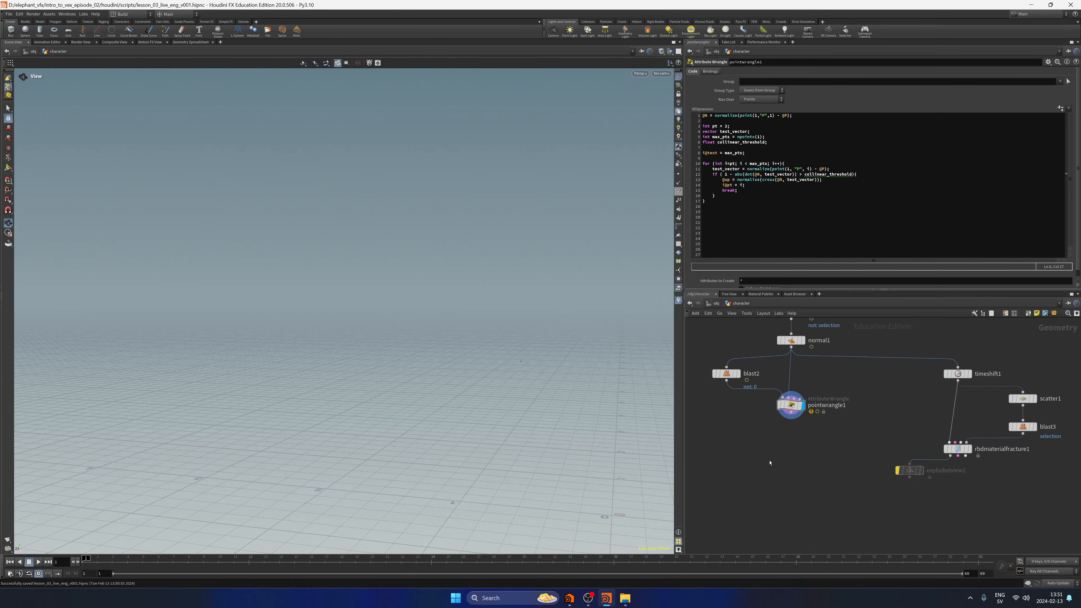
pyautogui.press('Tab')
pyautogui.write('timesh')
pyautogui.press('Return')
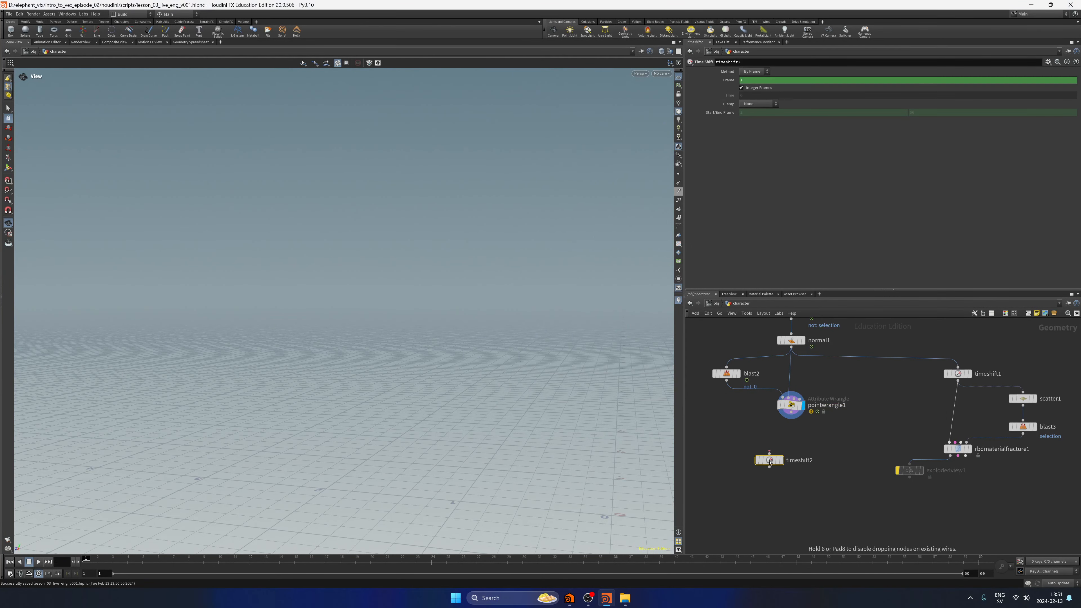
pyautogui.moveTo(791, 412); pyautogui.dragTo(796, 450)
pyautogui.click(780, 460)
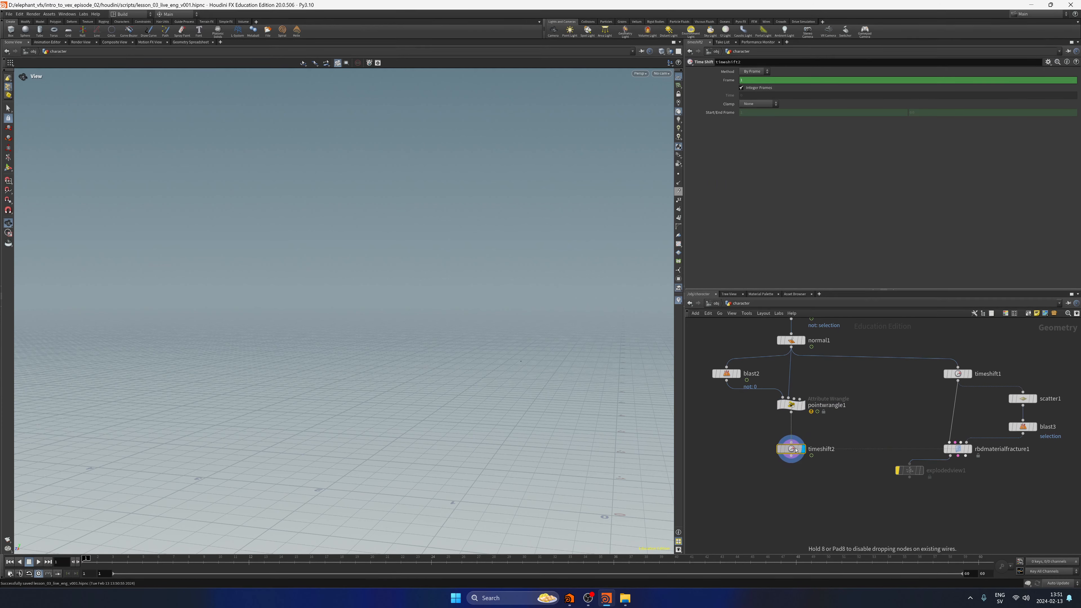
# Delete the channels on timeshift2's Frame parameter to freeze it at frame 1, and move the node closer to pointwrangle1.
pyautogui.rightClick(728, 81)
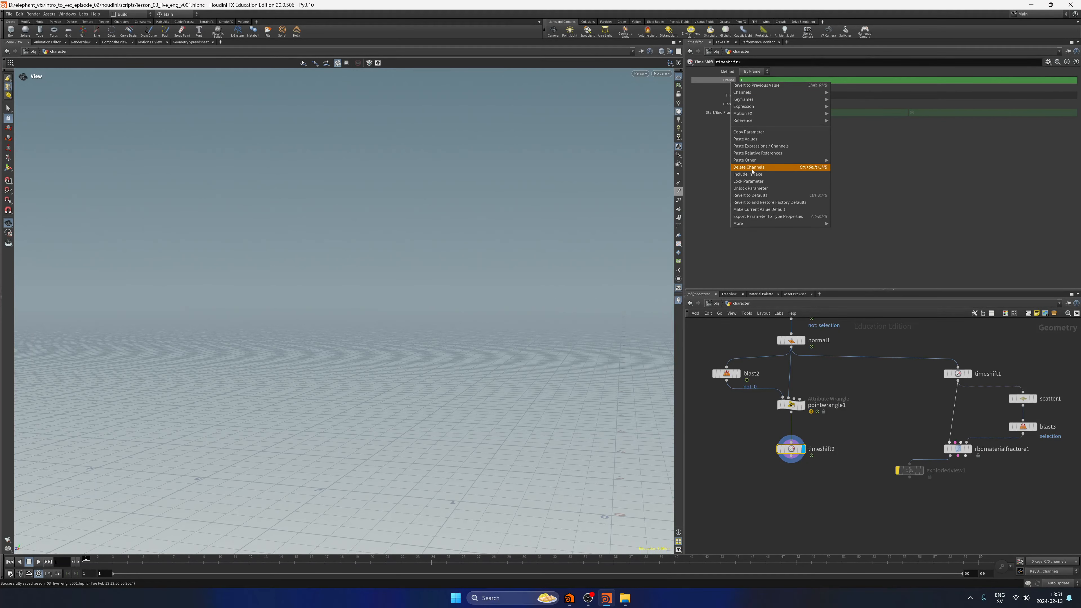
pyautogui.click(752, 170)
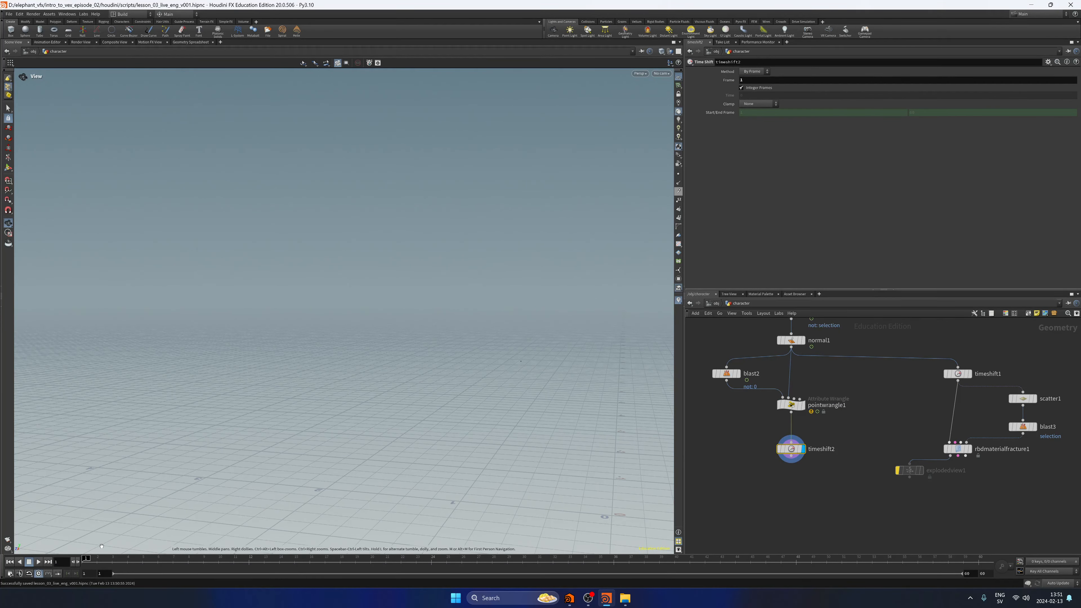
pyautogui.moveTo(126, 562)
pyautogui.mouseDown()
pyautogui.moveTo(251, 574)
pyautogui.moveTo(0, 563)
pyautogui.mouseUp()
pyautogui.moveTo(760, 477); pyautogui.dragTo(755, 461, button='middle')
pyautogui.moveTo(760, 476); pyautogui.dragTo(799, 420)
pyautogui.moveTo(802, 421); pyautogui.dragTo(827, 418, button='middle')
pyautogui.moveTo(812, 435)
pyautogui.mouseDown()
pyautogui.moveTo(733, 421)
pyautogui.moveTo(812, 423)
pyautogui.mouseUp()
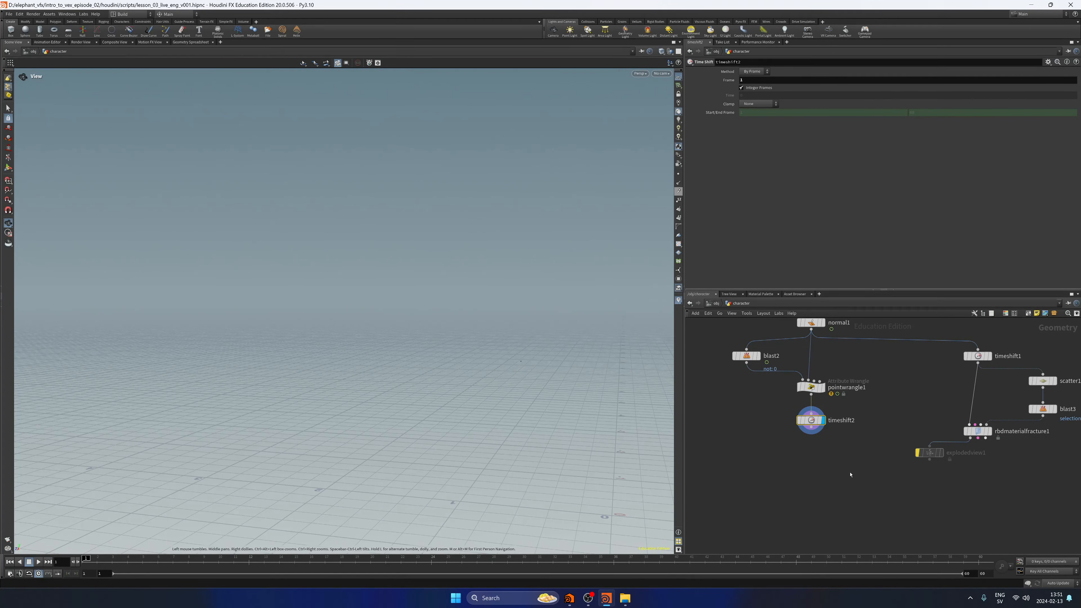
# Add a second Point Wrangle node below timeshift2.
pyautogui.press('Tab')
pyautogui.write('addp')
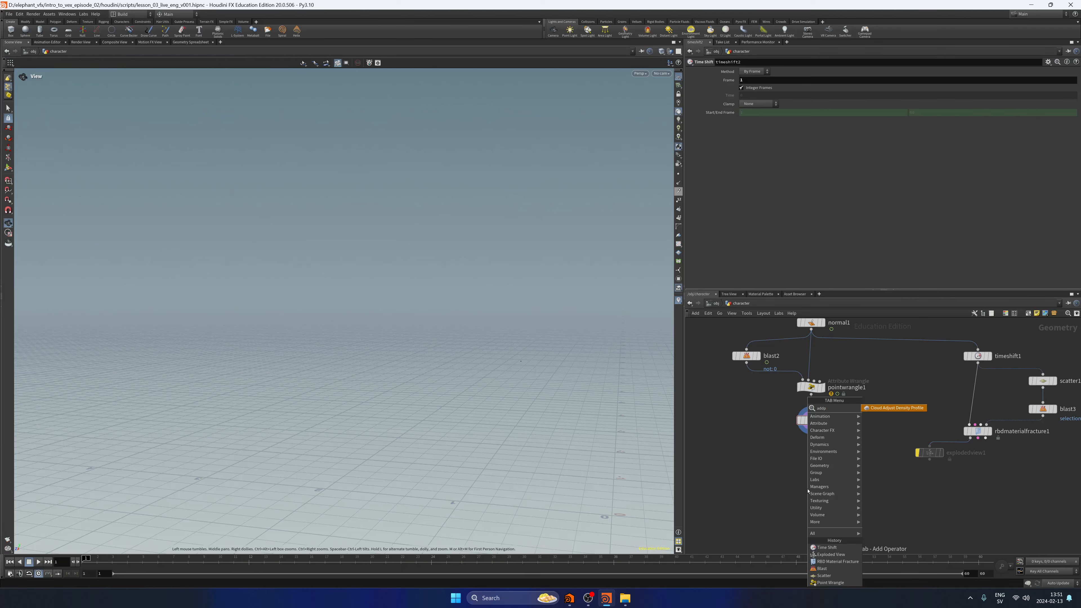
pyautogui.press('BackSpace')
pyautogui.press('BackSpace')
pyautogui.press('BackSpace')
pyautogui.press('BackSpace')
pyautogui.write('pointwr')
pyautogui.press('Return')
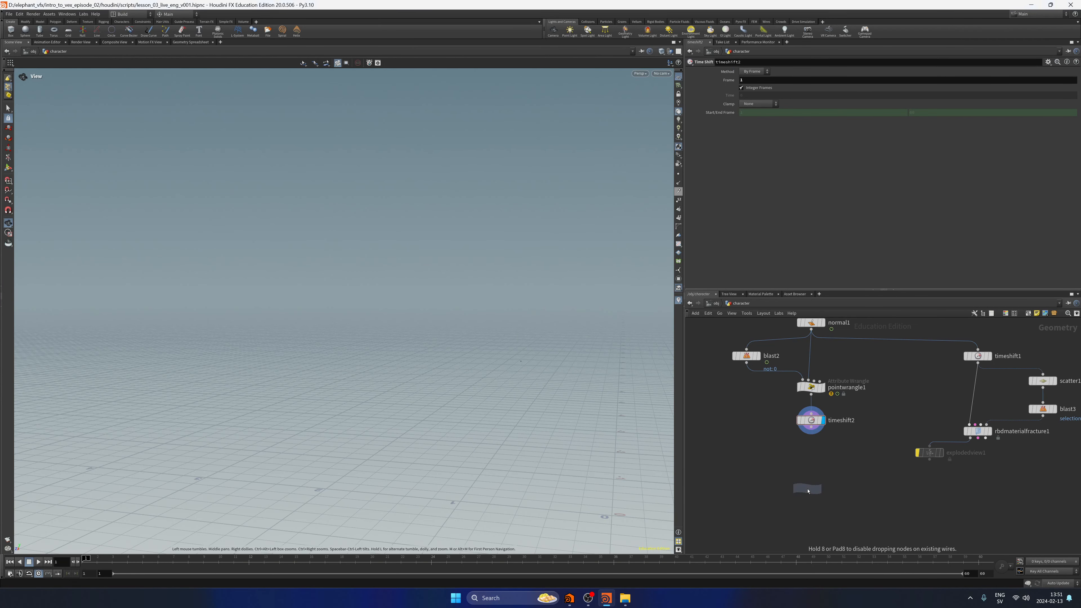
pyautogui.click(807, 491)
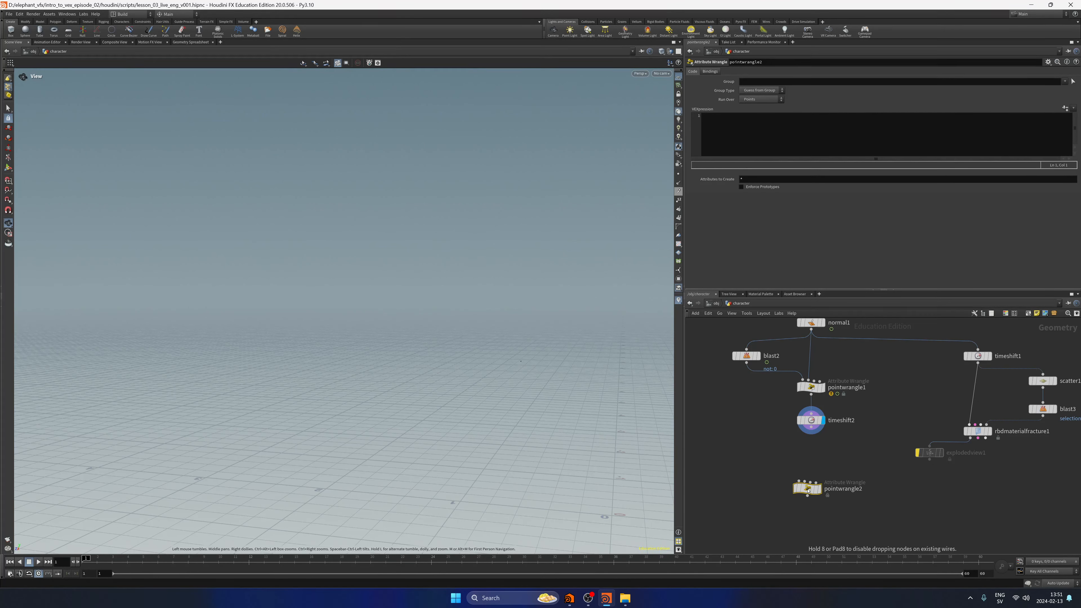
# Wire timeshift2 into pointwrangle2's second input and rbdmaterialfracture1's geometry output into its first input.
pyautogui.scroll(2, 827, 438)
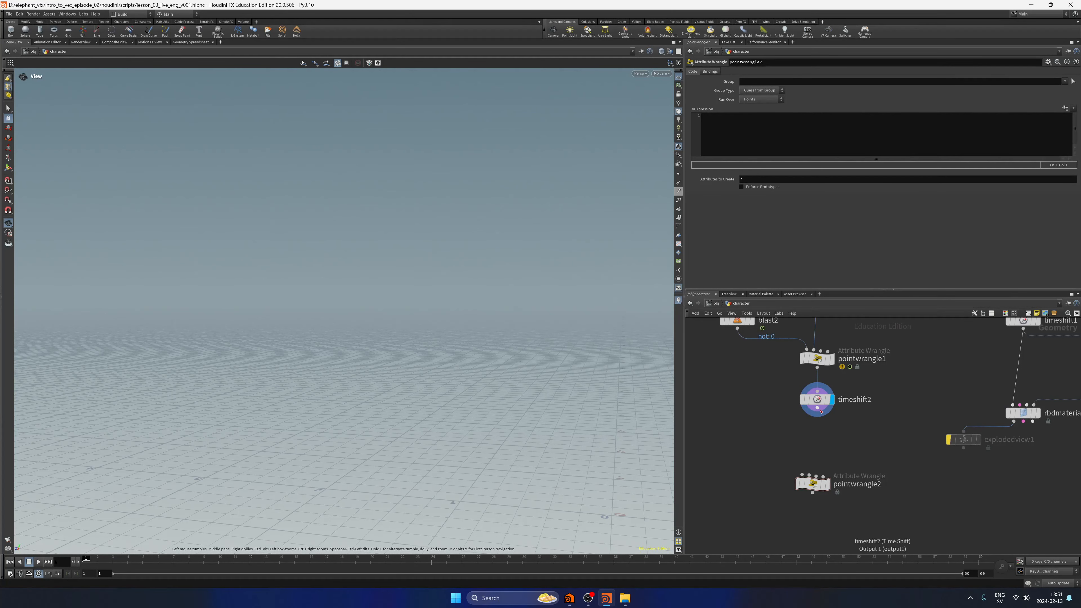
pyautogui.click(819, 409)
pyautogui.click(810, 472)
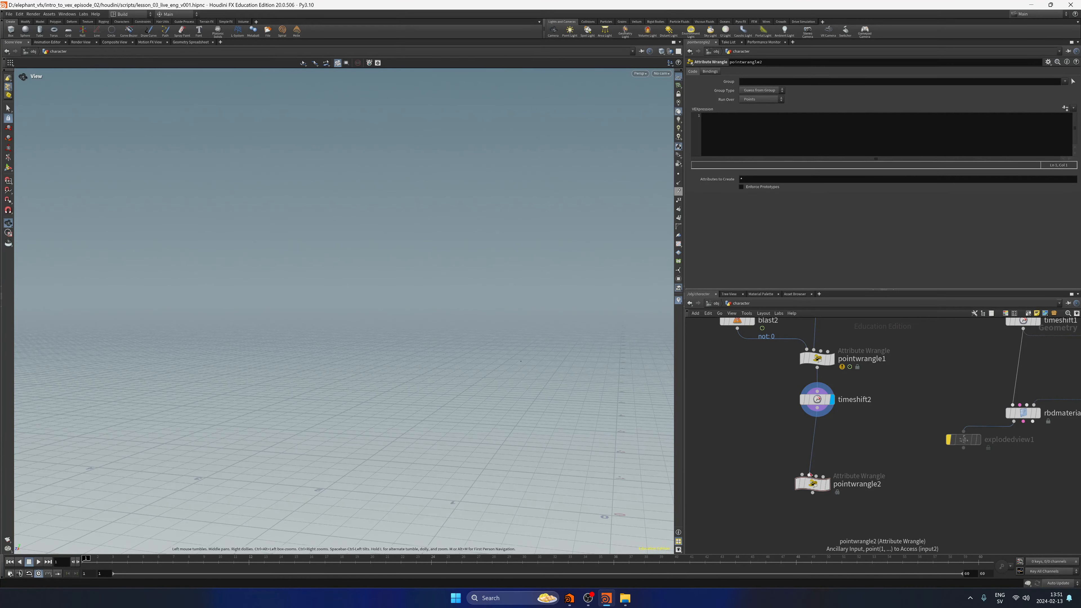
pyautogui.moveTo(879, 416); pyautogui.dragTo(847, 428, button='middle')
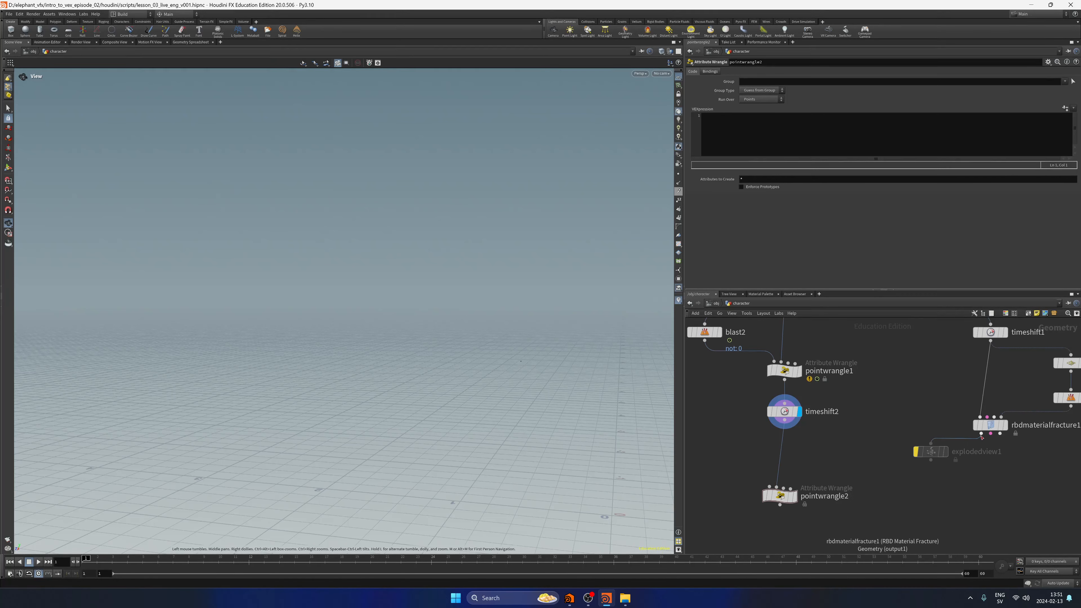
pyautogui.click(930, 460)
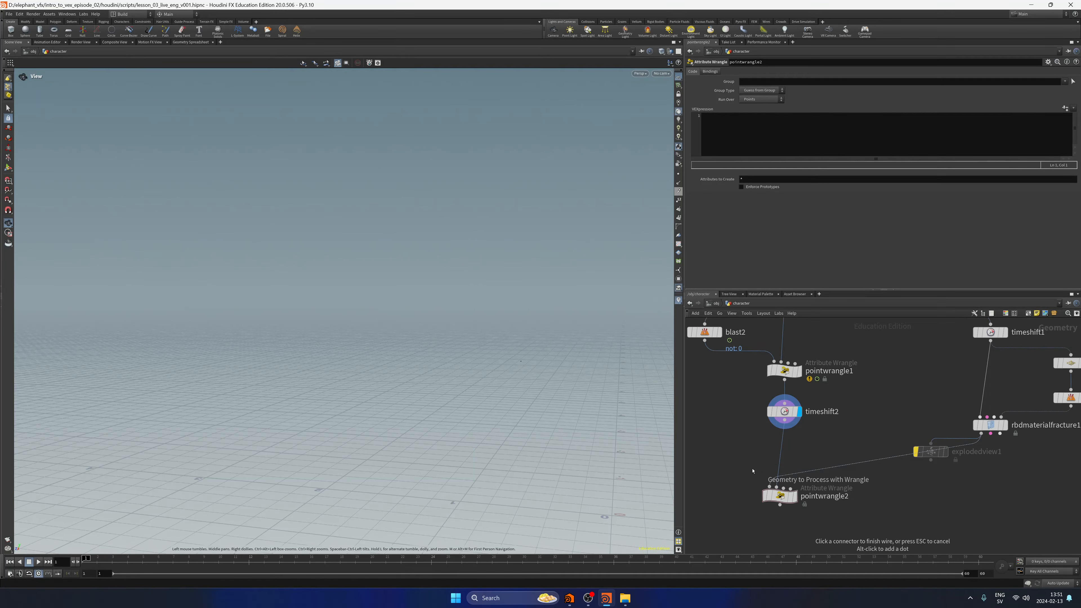
pyautogui.click(753, 471)
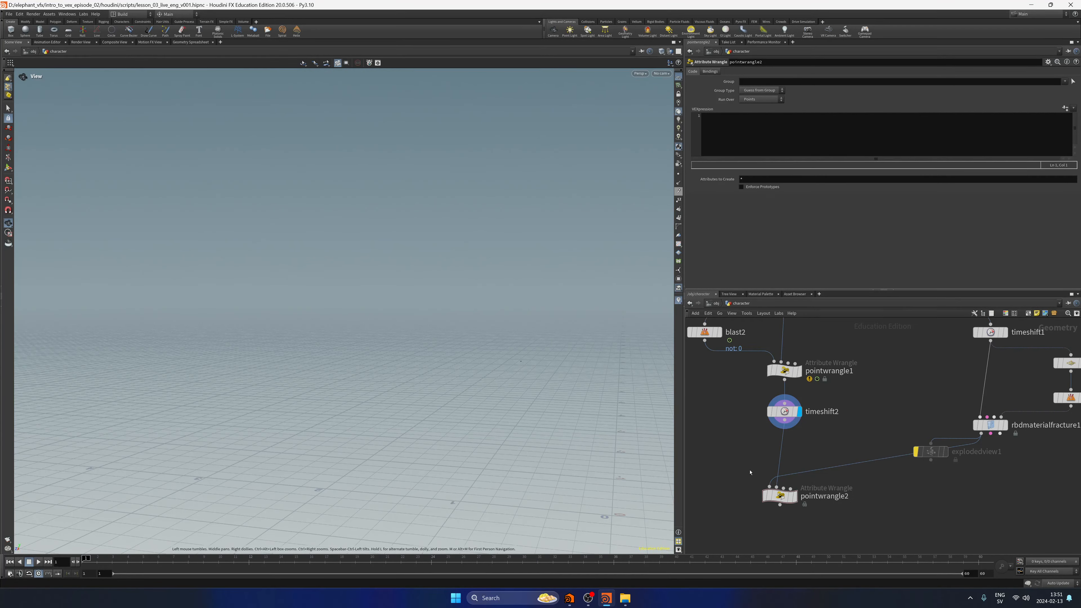
# Move timeshift2 out from between the two wrangles, then select and display pointwrangle1 to check its animation.
pyautogui.moveTo(864, 393); pyautogui.dragTo(858, 479, button='middle')
pyautogui.moveTo(840, 427)
pyautogui.mouseDown(button='middle')
pyautogui.moveTo(856, 482)
pyautogui.moveTo(858, 359)
pyautogui.mouseUp(button='middle')
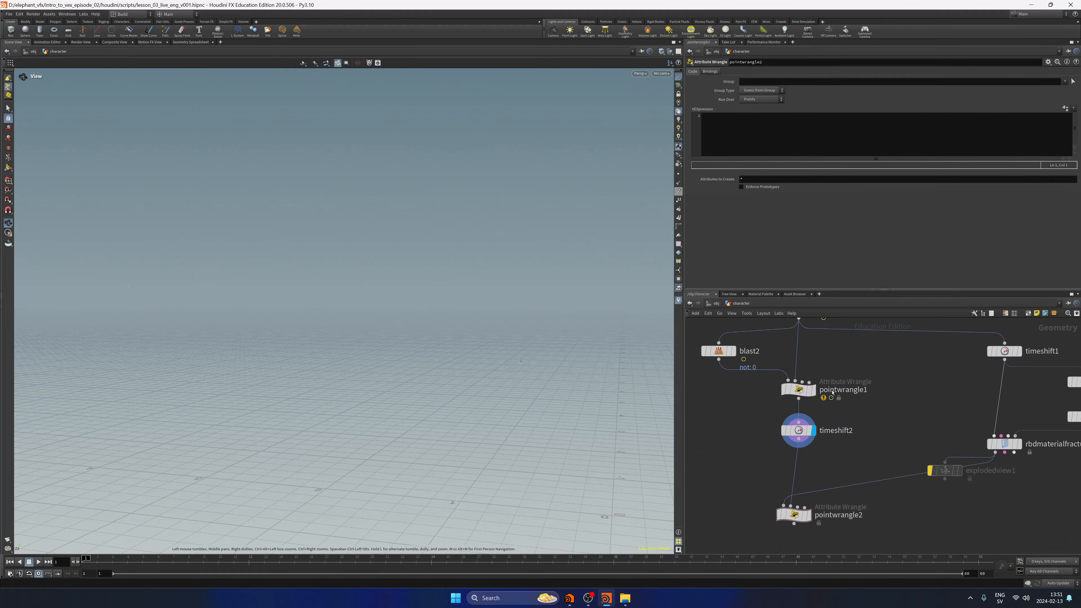
pyautogui.click(813, 389)
pyautogui.moveTo(796, 429); pyautogui.dragTo(726, 445)
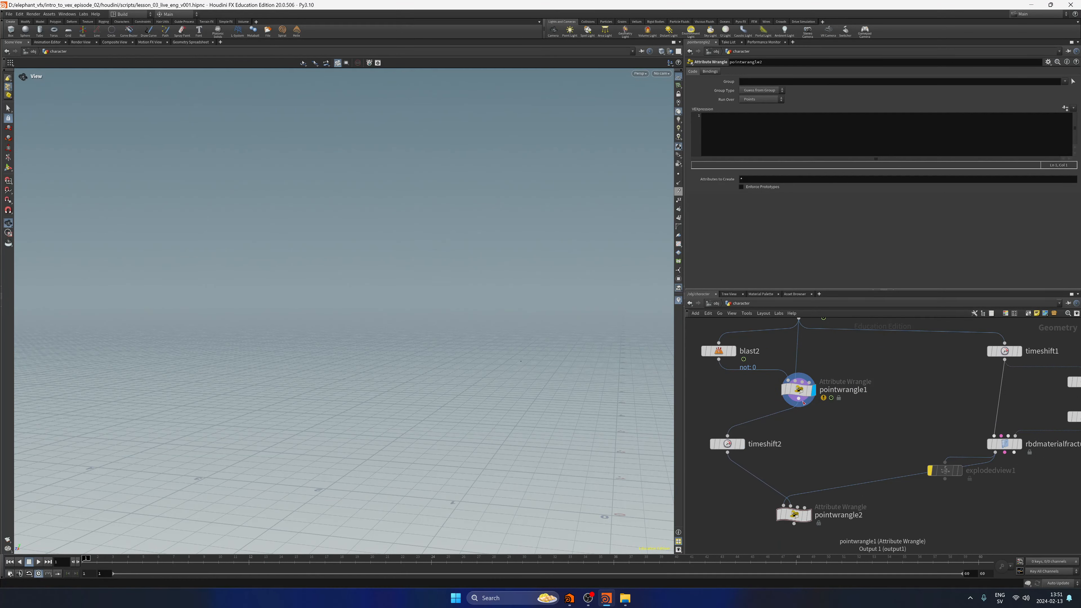
pyautogui.click(799, 390)
pyautogui.moveTo(86, 563)
pyautogui.mouseDown()
pyautogui.moveTo(143, 564)
pyautogui.moveTo(87, 565)
pyautogui.mouseUp()
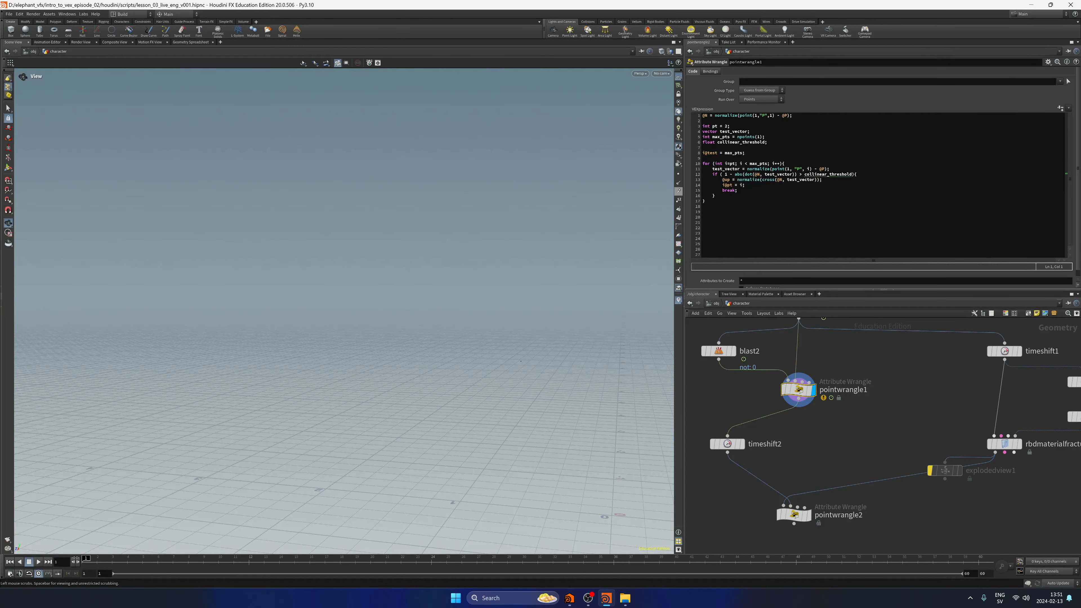
# Wire pointwrangle1's output into pointwrangle2's third input, select and display pointwrangle2, and save the scene.
pyautogui.moveTo(784, 463); pyautogui.dragTo(799, 434, button='middle')
pyautogui.click(813, 371)
pyautogui.click(813, 470)
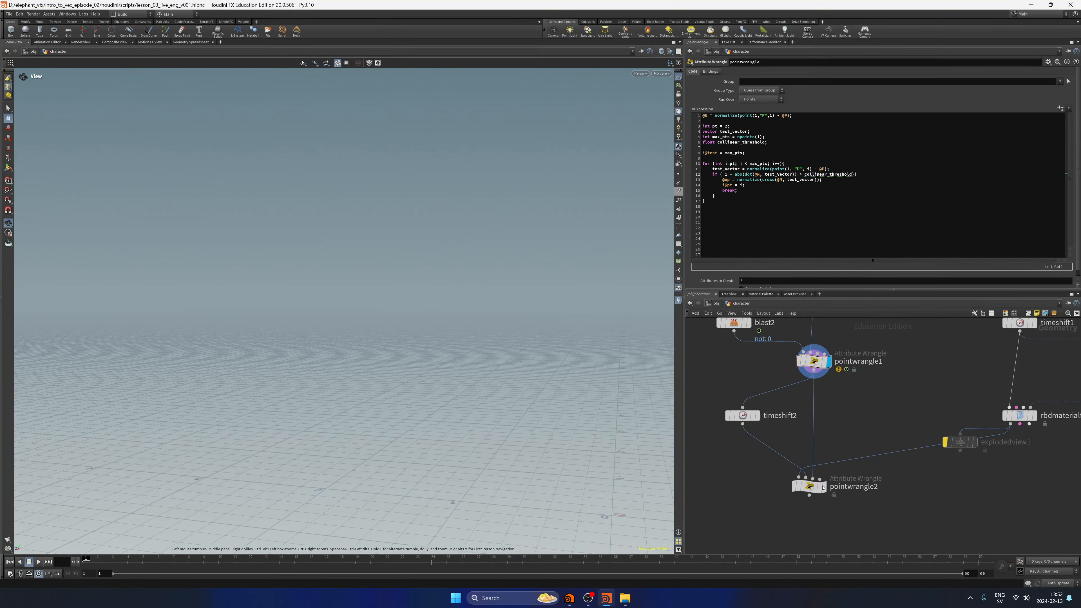
pyautogui.click(824, 486)
pyautogui.moveTo(792, 525); pyautogui.dragTo(792, 507, button='middle')
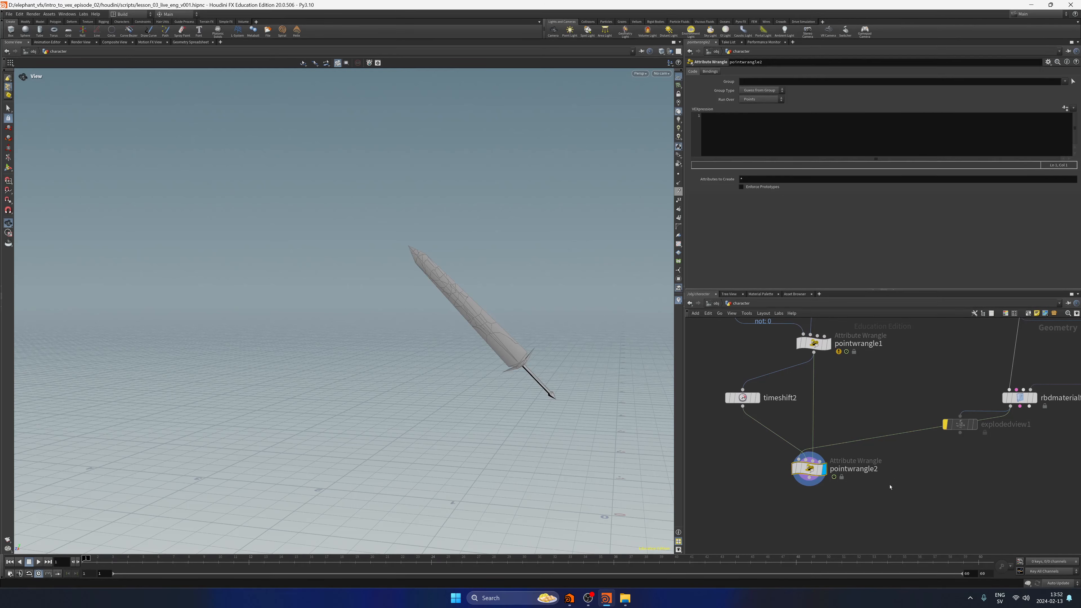
pyautogui.hotkey('ctrl', 's')
# Review the nodes feeding pointwrangle2, add empty lines to its VEXpression, and write the comment //rest matrix on line 1.
pyautogui.scroll(-5, 756, 478)
pyautogui.moveTo(872, 446); pyautogui.dragTo(896, 477)
pyautogui.click(787, 402)
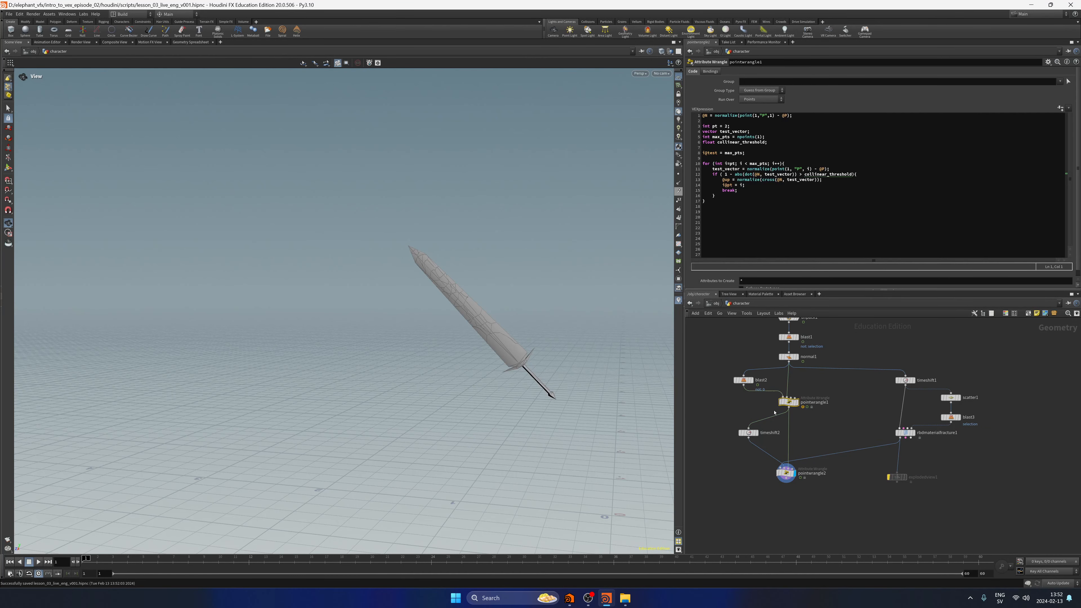
pyautogui.click(905, 433)
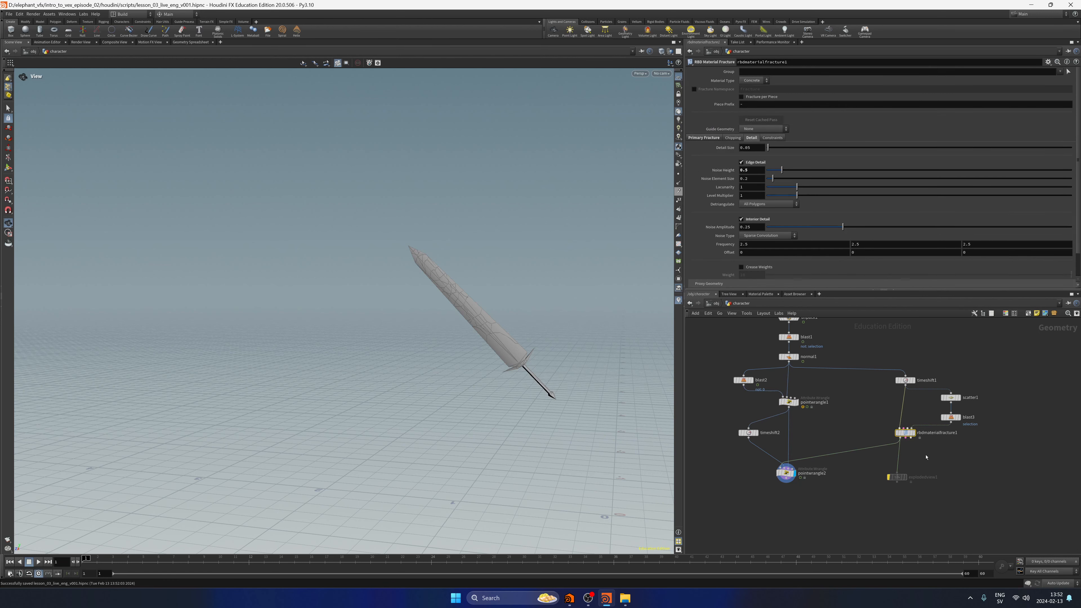
pyautogui.moveTo(723, 467); pyautogui.dragTo(780, 415)
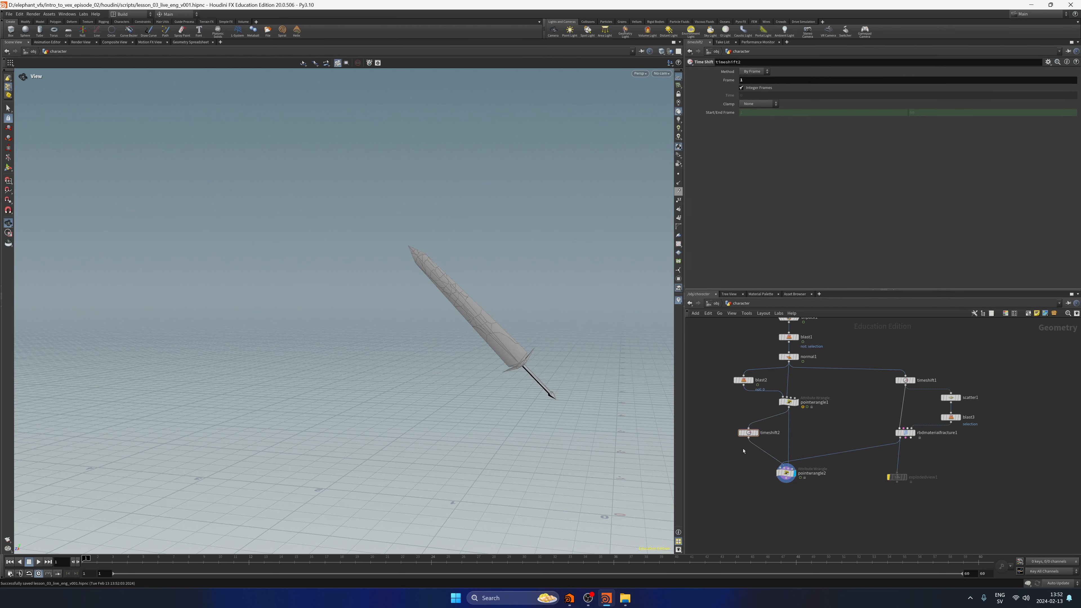
pyautogui.click(785, 472)
pyautogui.click(769, 137)
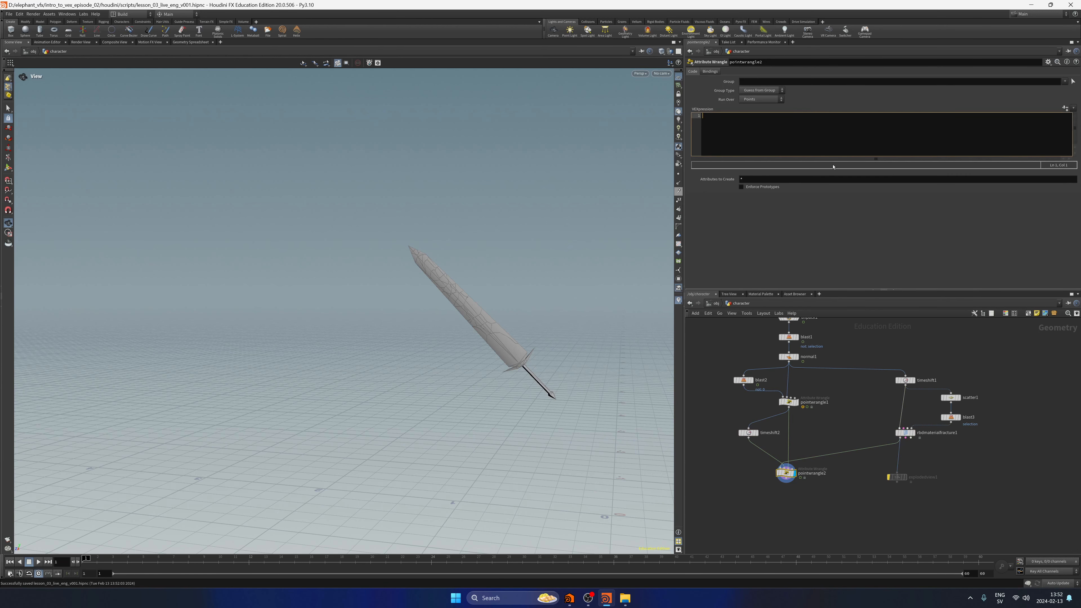
pyautogui.press('Return')
pyautogui.press('Return')
pyautogui.press('Return')
pyautogui.press('Return')
pyautogui.press('Return')
pyautogui.press('Return')
pyautogui.press('Return')
pyautogui.press('Return')
pyautogui.press('Return')
pyautogui.press('Return')
pyautogui.press('Return')
pyautogui.press('Return')
pyautogui.press('Return')
pyautogui.press('Return')
pyautogui.press('Return')
pyautogui.press('Return')
pyautogui.press('Return')
pyautogui.press('Return')
pyautogui.press('Return')
pyautogui.press('Return')
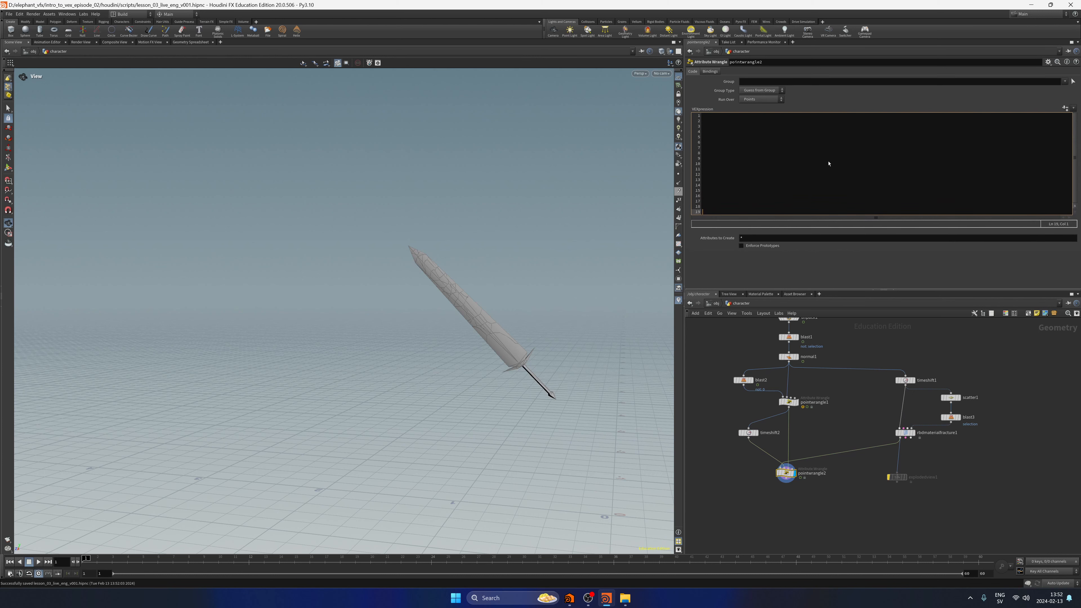
pyautogui.press('Up')
pyautogui.press('Up')
pyautogui.press('Up')
pyautogui.press('Up')
pyautogui.press('Up')
pyautogui.press('Up')
pyautogui.press('Up')
pyautogui.press('Up')
pyautogui.press('Up')
pyautogui.press('Up')
pyautogui.press('Up')
pyautogui.press('Up')
pyautogui.press('Up')
pyautogui.press('Up')
pyautogui.press('Up')
pyautogui.press('Up')
pyautogui.press('Up')
pyautogui.press('Up')
pyautogui.press('Up')
pyautogui.press('Up')
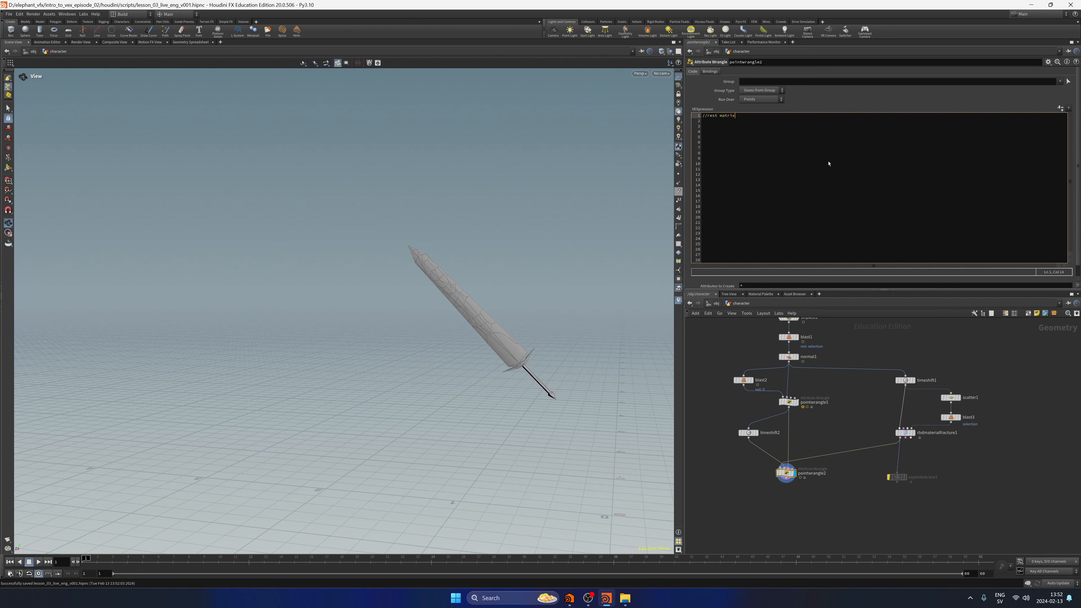
pyautogui.press('Return')
pyautogui.press('Return')
pyautogui.write('vector')
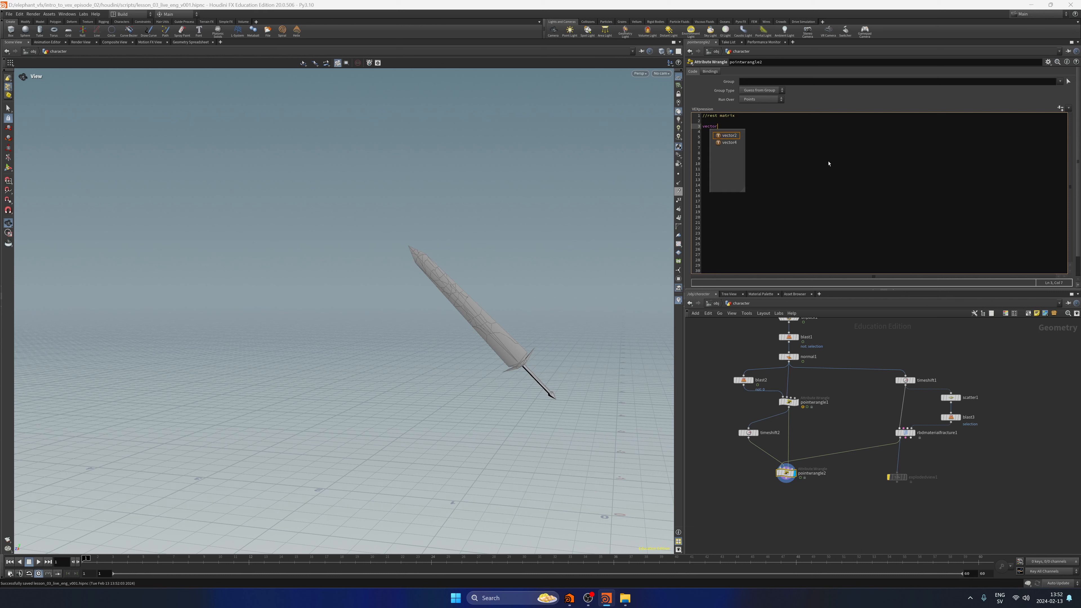
pyautogui.write(' rest')
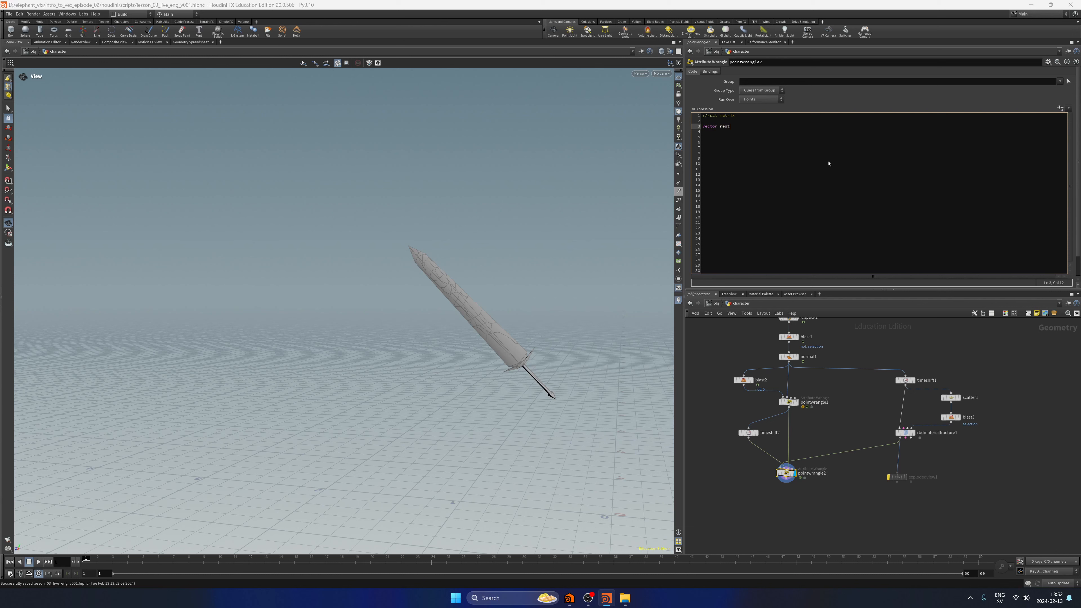
pyautogui.press('BackSpace')
pyautogui.press('BackSpace')
pyautogui.press('BackSpace')
pyautogui.press('BackSpace')
pyautogui.press('BackSpace')
pyautogui.press('BackSpace')
pyautogui.press('BackSpace')
pyautogui.press('BackSpace')
pyautogui.press('BackSpace')
pyautogui.press('BackSpace')
pyautogui.press('BackSpace')
pyautogui.click(788, 402)
pyautogui.click(786, 473)
pyautogui.click(775, 172)
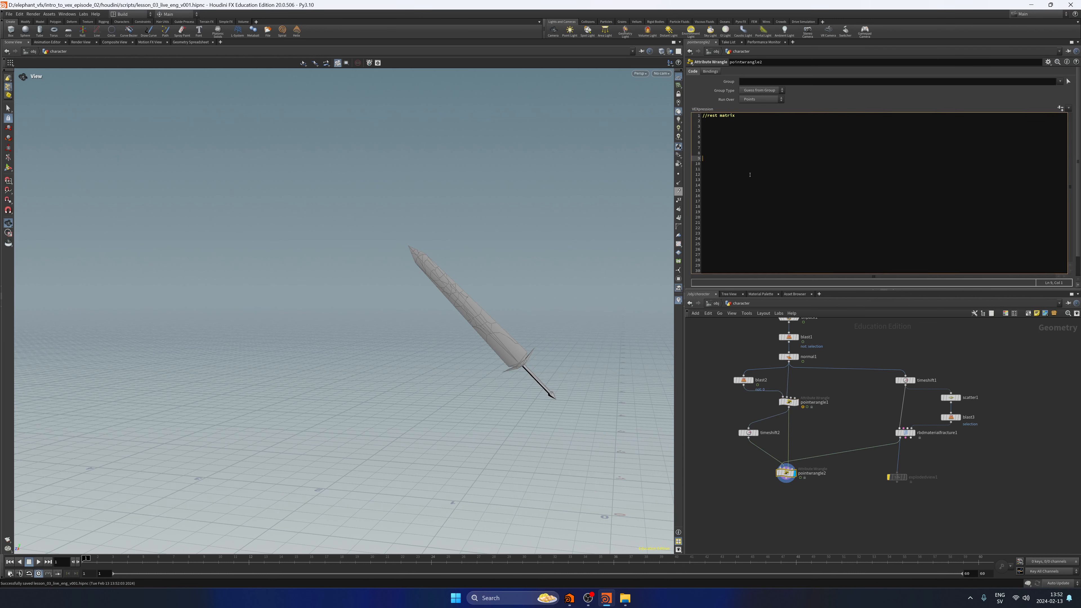
# Below the comment in pointwrangle2's code, write vector rest_N point(1, "N", 0); to read the rest normal from point 0.
pyautogui.press('Up')
pyautogui.press('Up')
pyautogui.press('Up')
pyautogui.press('Up')
pyautogui.press('Up')
pyautogui.press('Up')
pyautogui.press('Up')
pyautogui.write('vector')
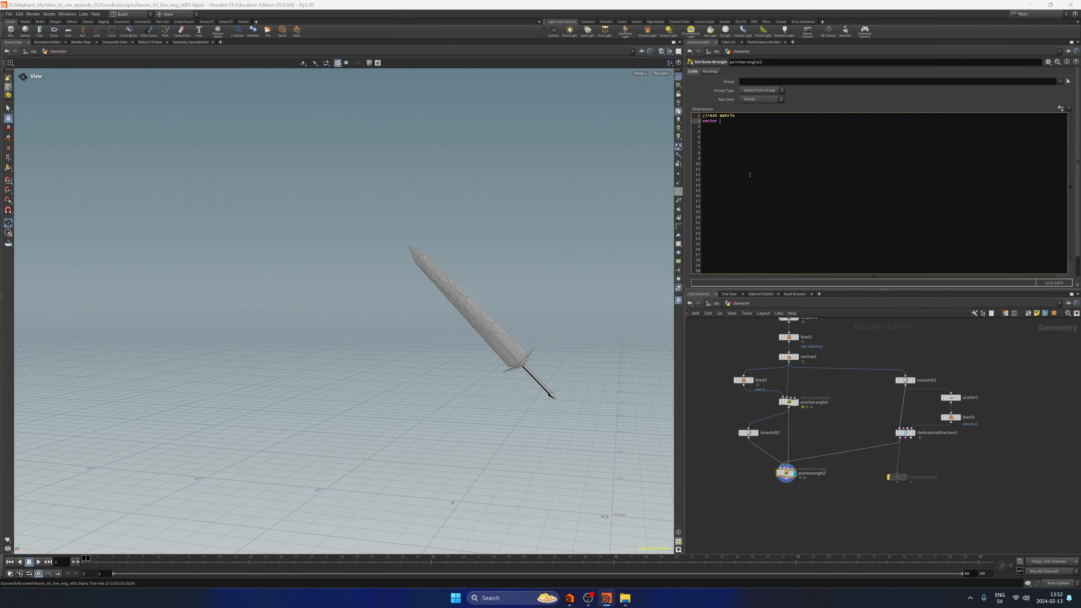
pyautogui.write(' rest')
pyautogui.write('_N point')
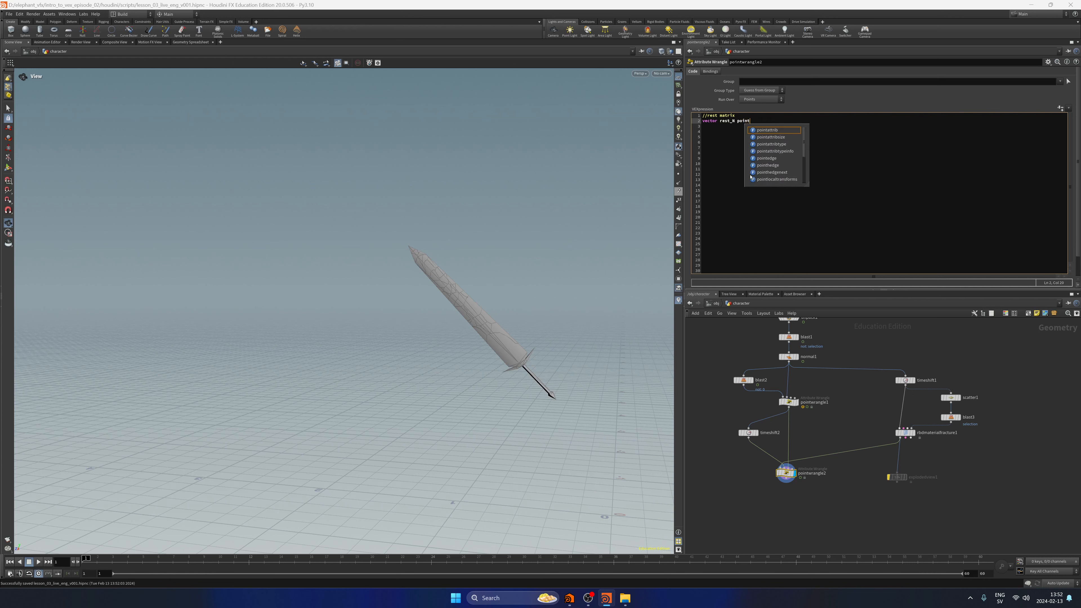
pyautogui.write('(')
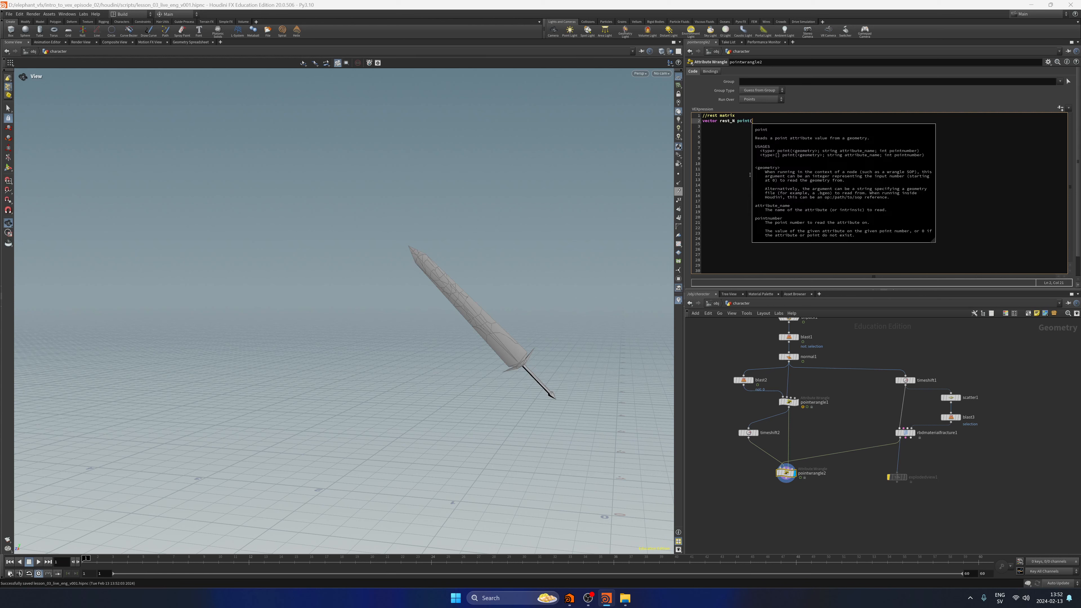
pyautogui.write('1,')
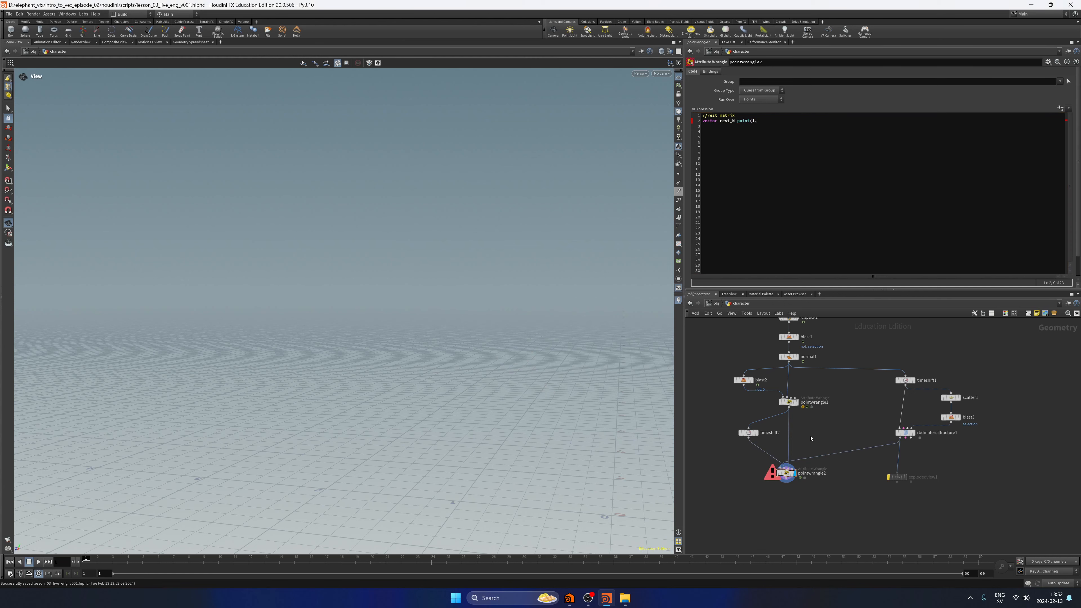
pyautogui.moveTo(872, 412); pyautogui.dragTo(943, 456)
pyautogui.click(785, 473)
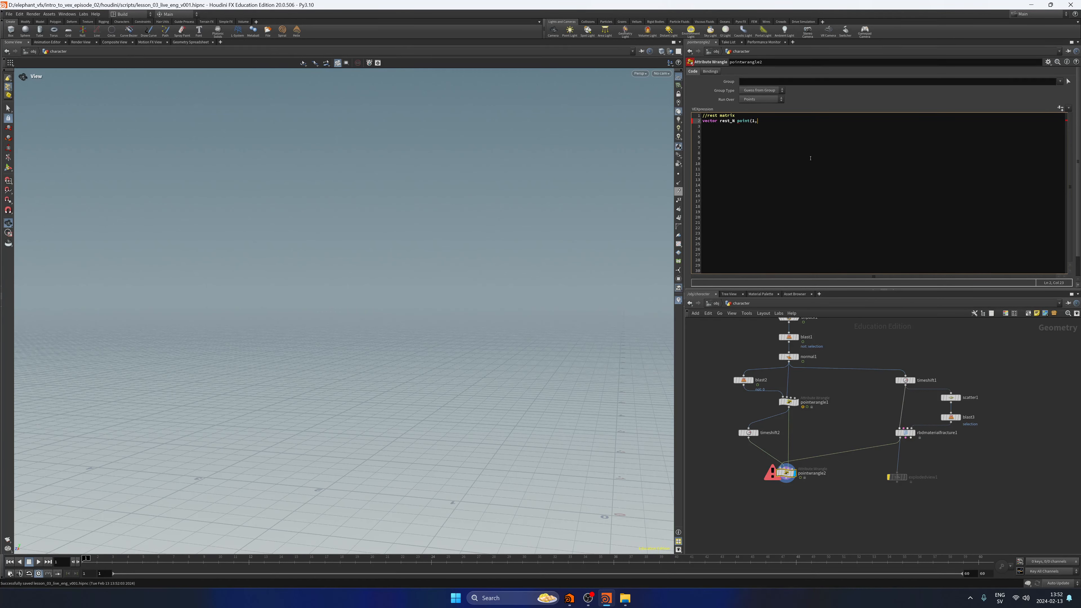
pyautogui.write('"')
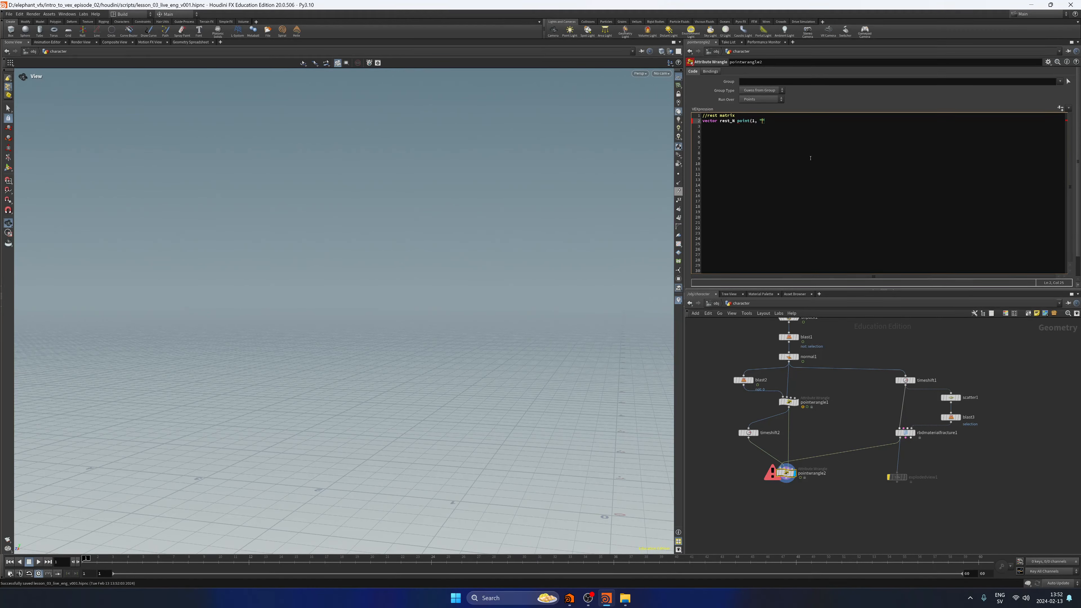
pyautogui.write('N", 0);')
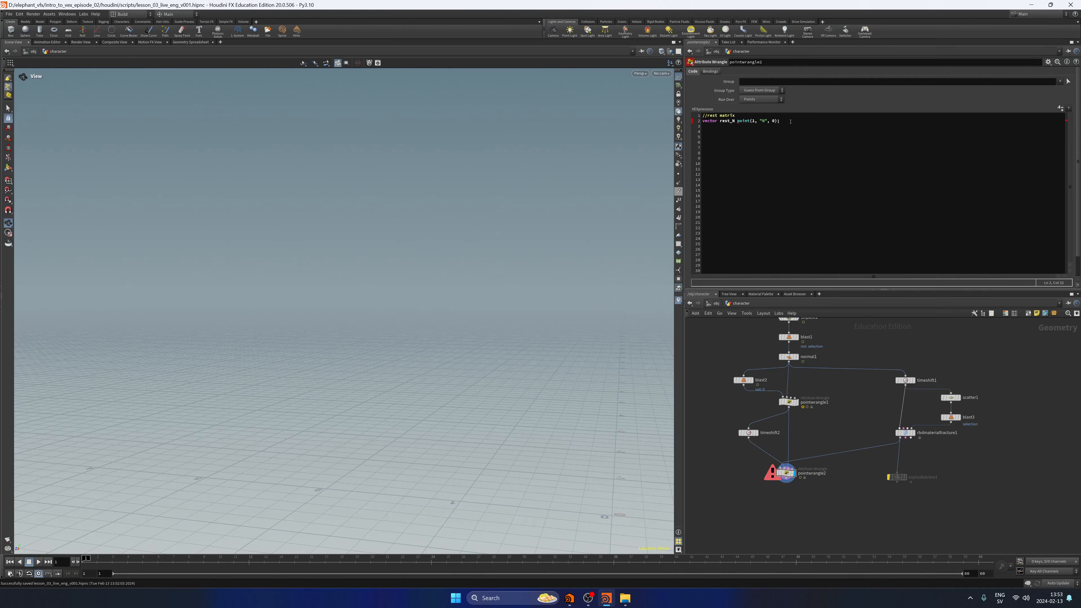
# Insert the missing equals sign between rest_N and point, and apply the code.
pyautogui.click(794, 153)
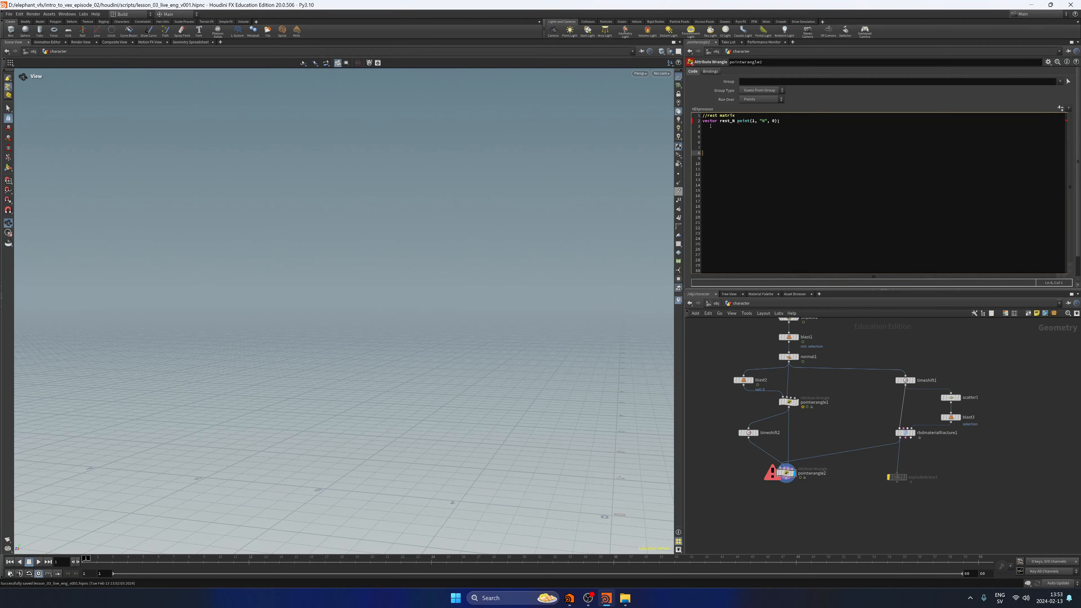
pyautogui.click(740, 121)
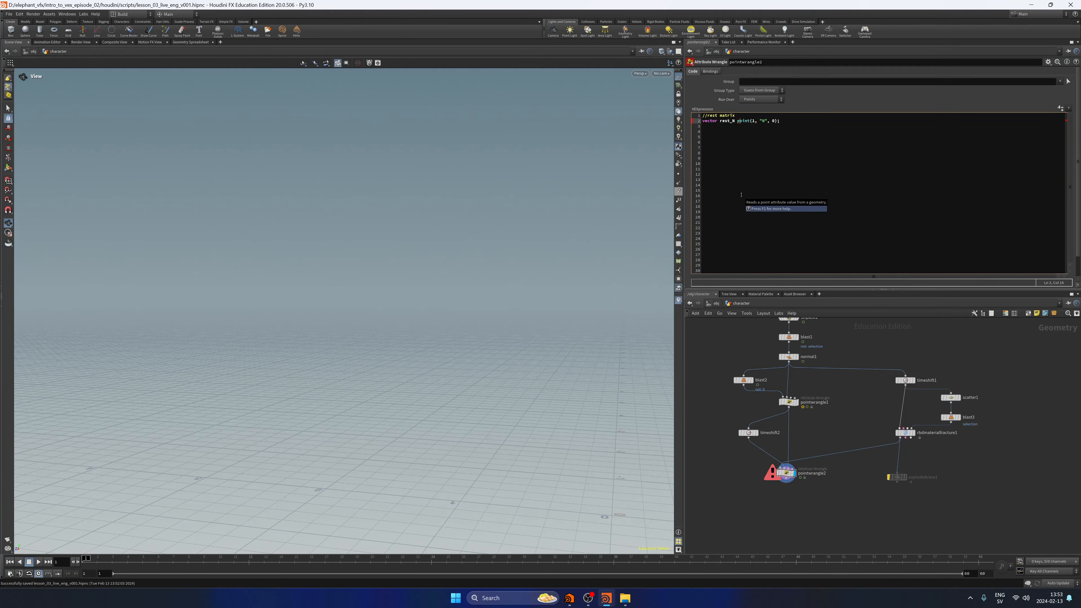
pyautogui.press('Left')
pyautogui.write('=')
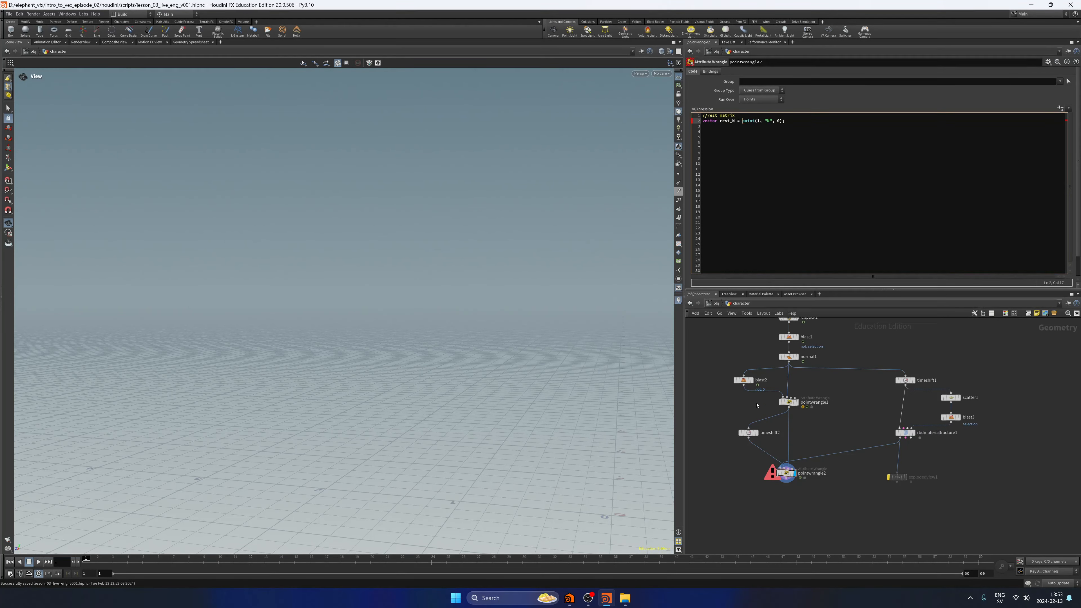
pyautogui.click(756, 405)
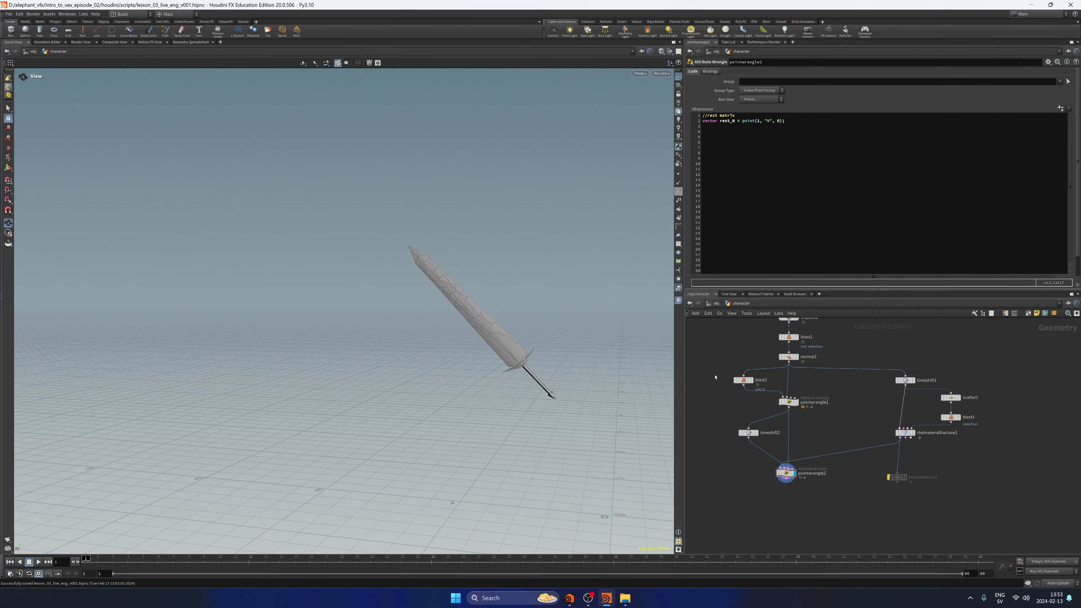
# Duplicate the rest_N line below it and change the copy to vector rest_up = point(1, "up", 0);.
pyautogui.click(819, 135)
pyautogui.press('Return')
pyautogui.write('vector rest_N = point(1, "N", 0);')
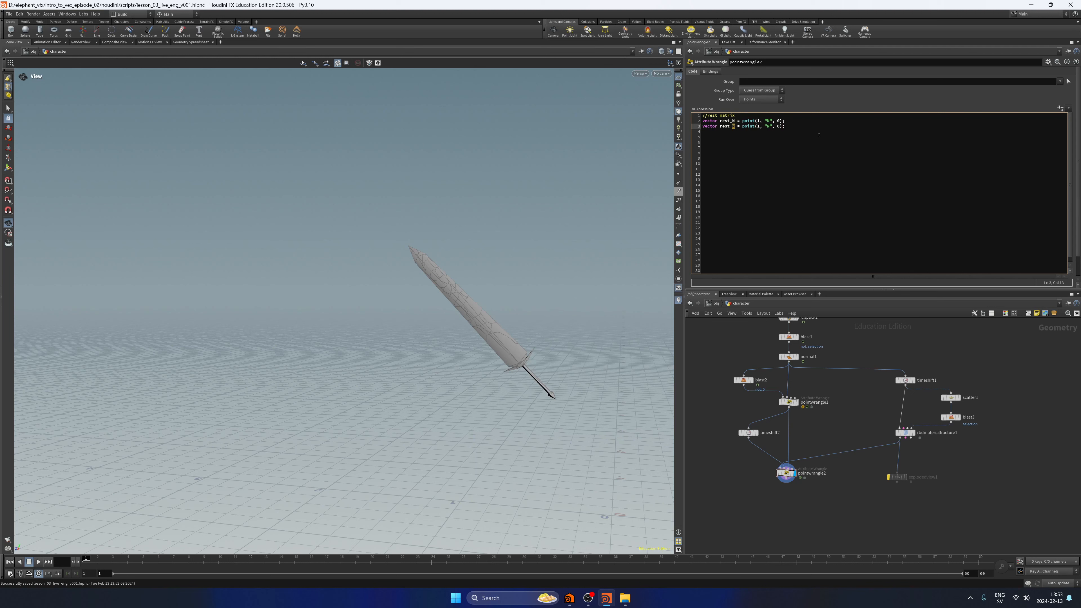
pyautogui.write('up = p')
# Duplicate the declaration again and change the copy to vector rest_P = point(1, "P", 0);.
pyautogui.press('End')
pyautogui.hotkey('shift', 'Home')
pyautogui.hotkey('ctrl', 'c')
pyautogui.press('End')
pyautogui.press('Return')
pyautogui.hotkey('ctrl', 'v')
pyautogui.press('Left')
pyautogui.write('P')
pyautogui.write('P')
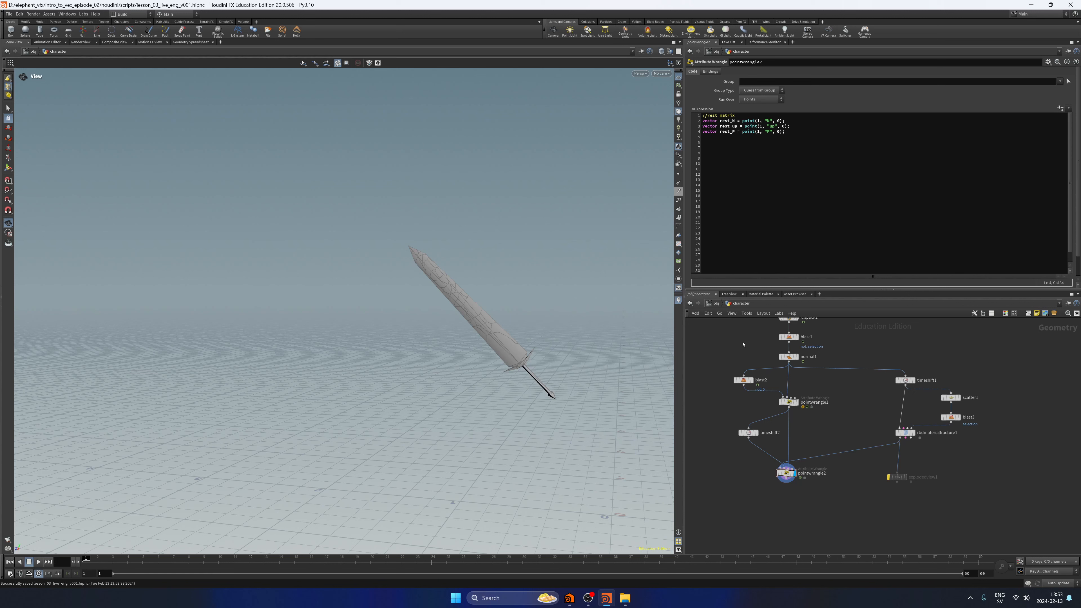
# Leave an empty line after rest_P and declare matrix rest_M = lookat({0,0,0}, rest_N, rest_up);.
pyautogui.click(816, 139)
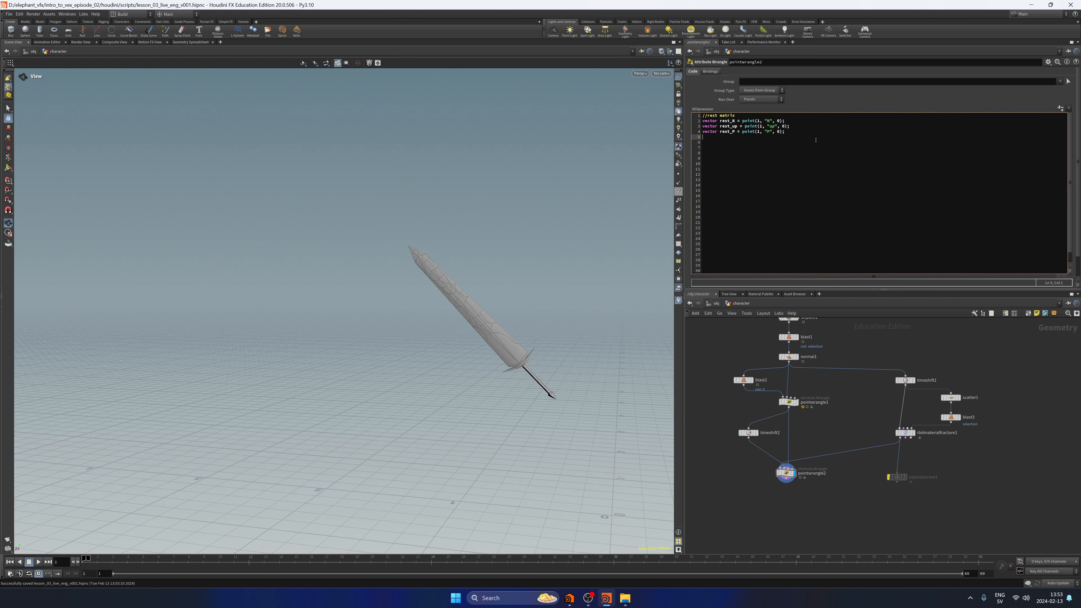
pyautogui.press('Return')
pyautogui.write('matrix')
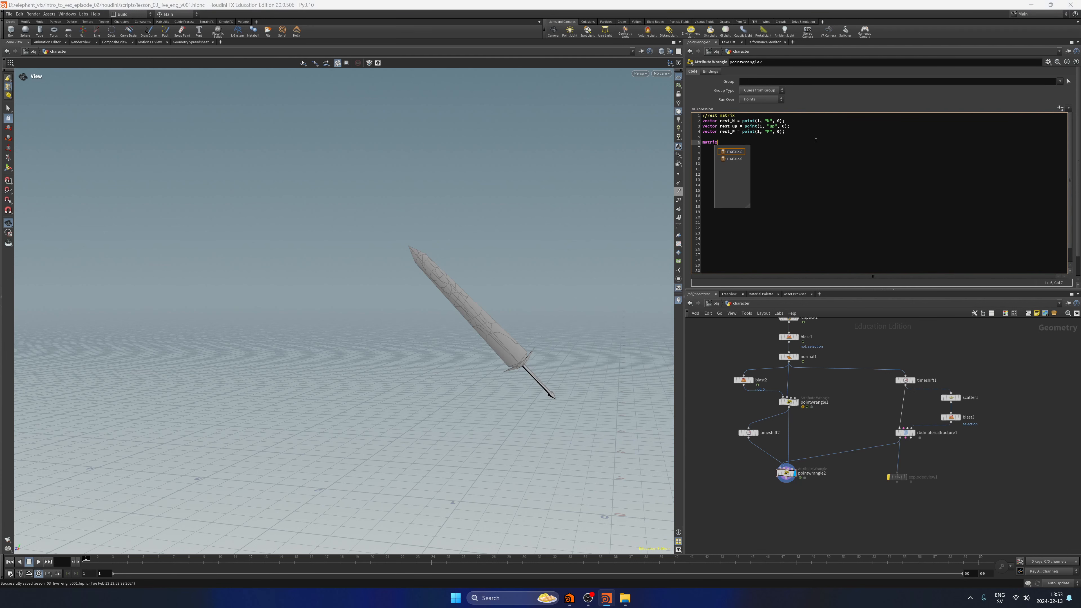
pyautogui.write(' rest_M =')
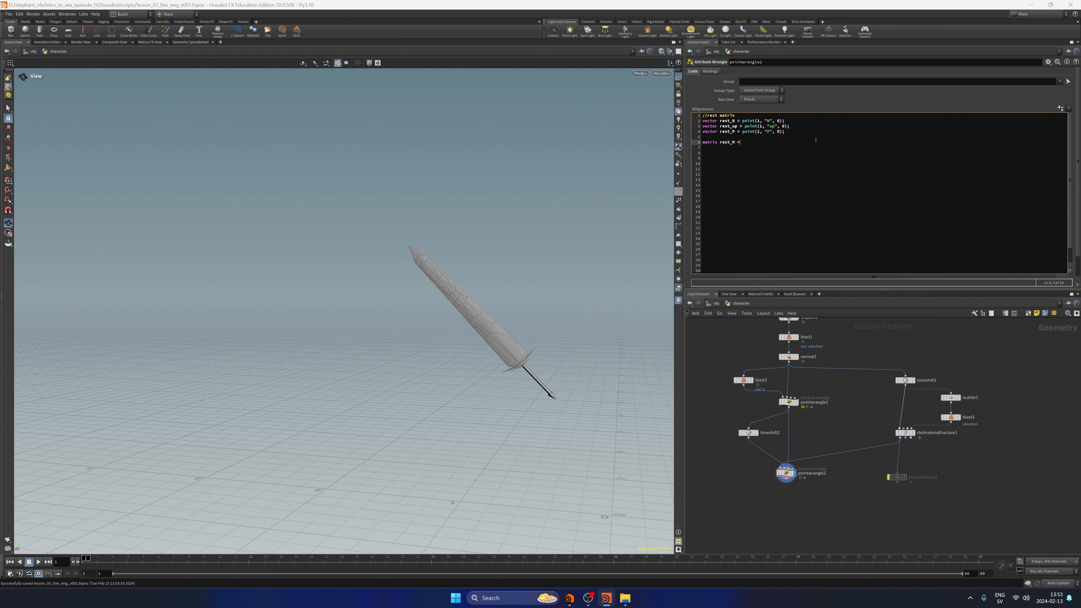
pyautogui.write('lookat')
pyautogui.write('(')
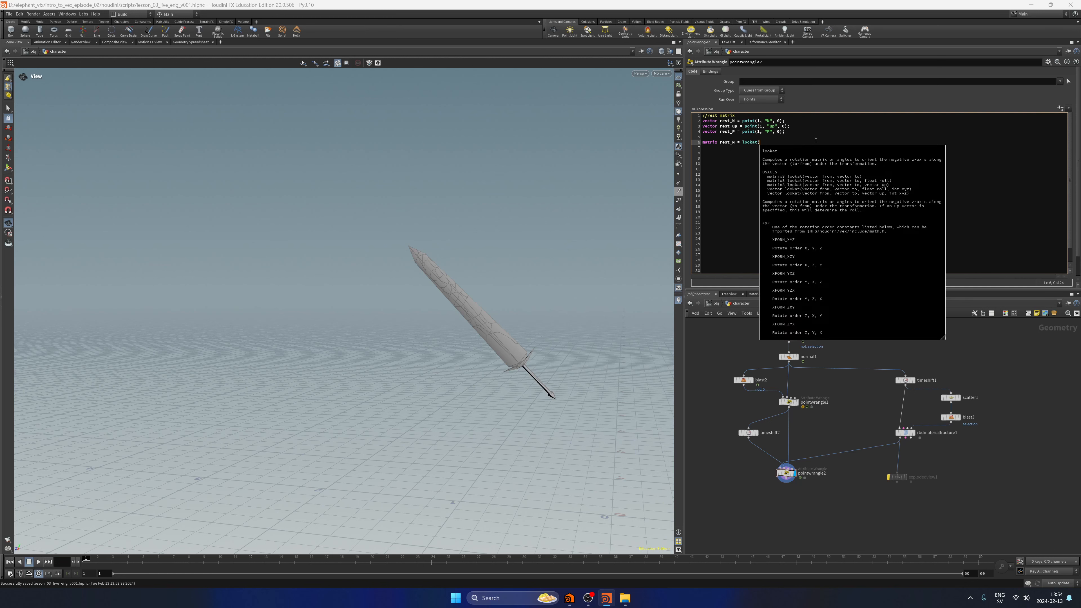
pyautogui.write('{')
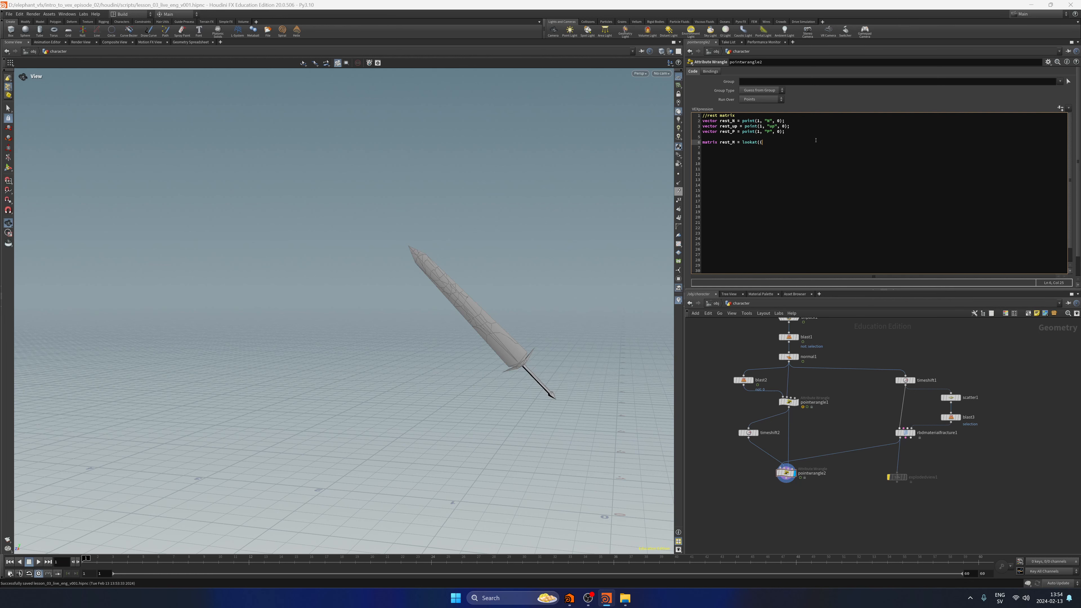
pyautogui.press('BackSpace')
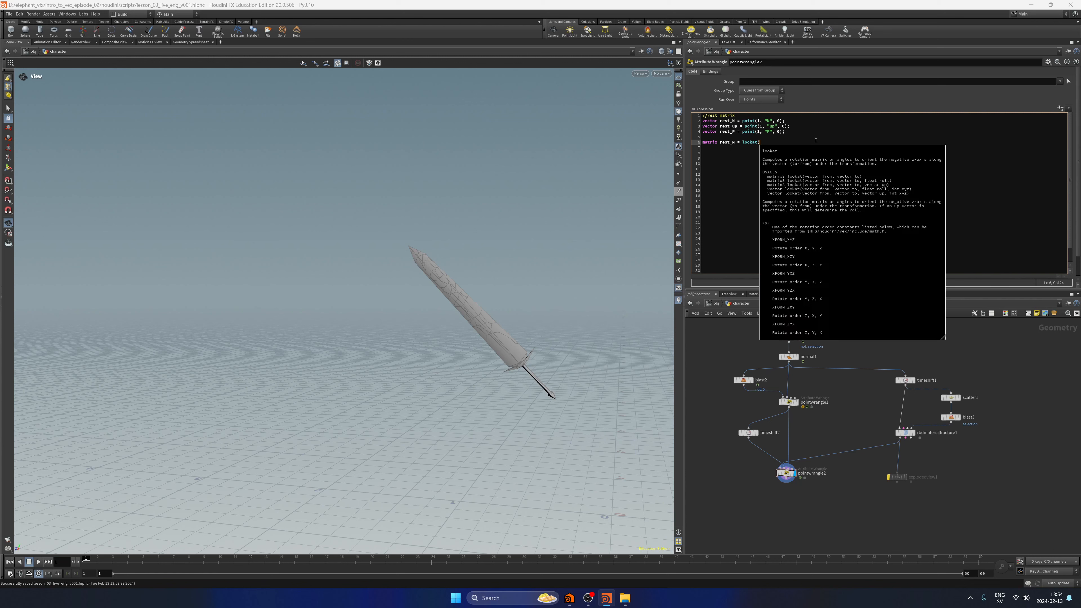
pyautogui.write('0,0,0')
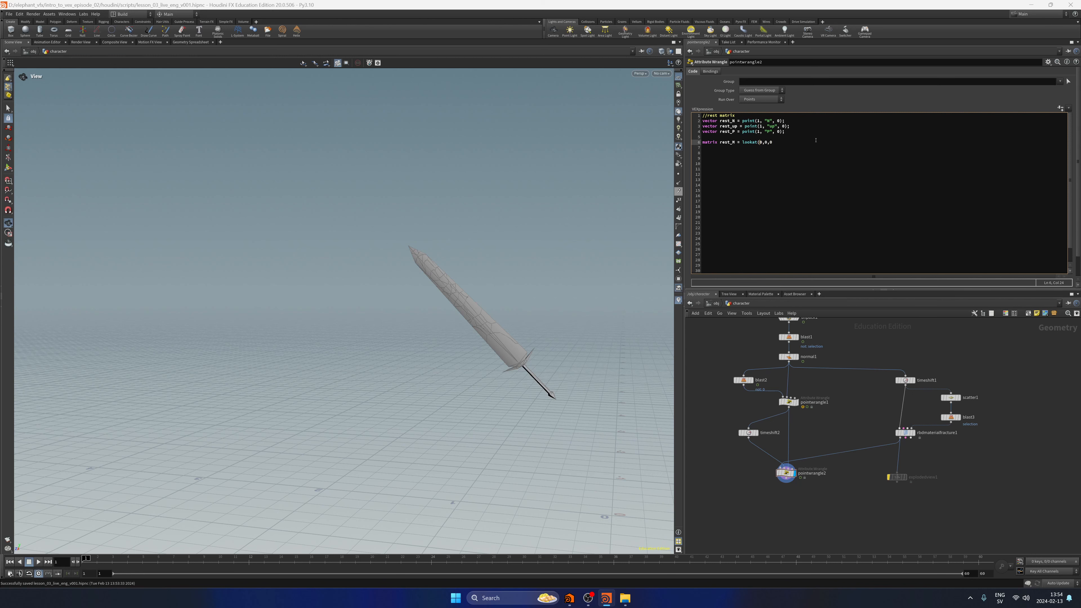
pyautogui.write('{')
pyautogui.write('rest_N, rest_up);')
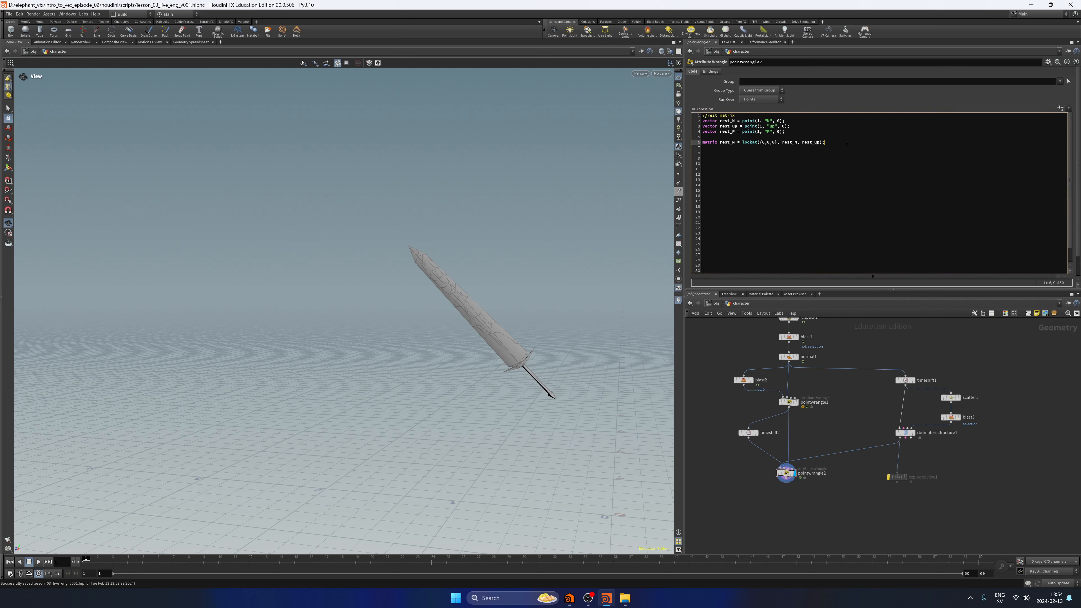
# Add a line below the rest_M declaration reading translate rest_P = point(1, "P", 0);.
pyautogui.press('Return')
pyautogui.write('translate')
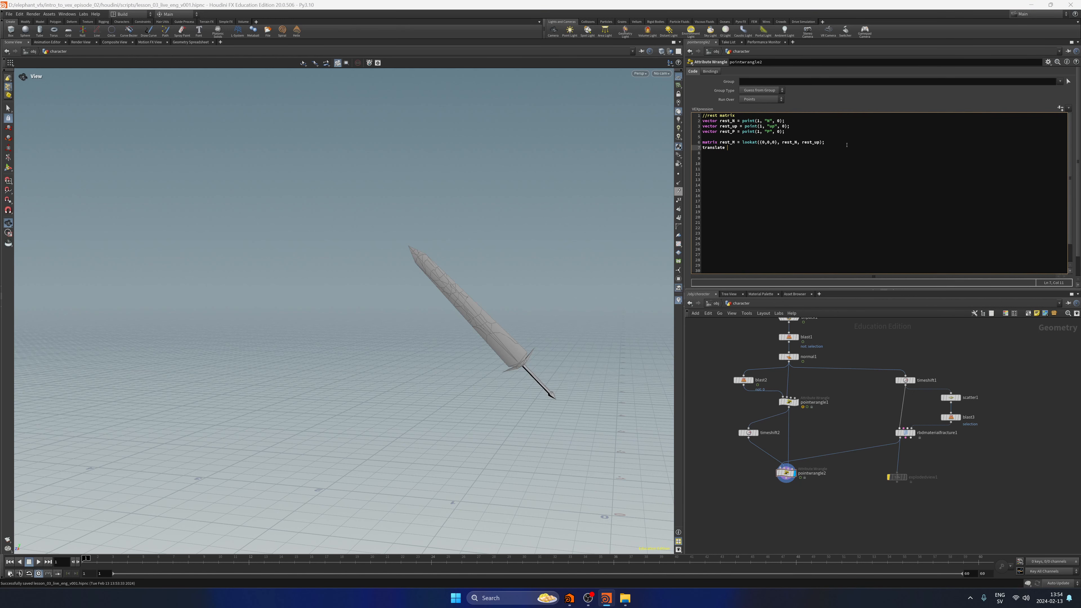
pyautogui.write(' rest_P = poi')
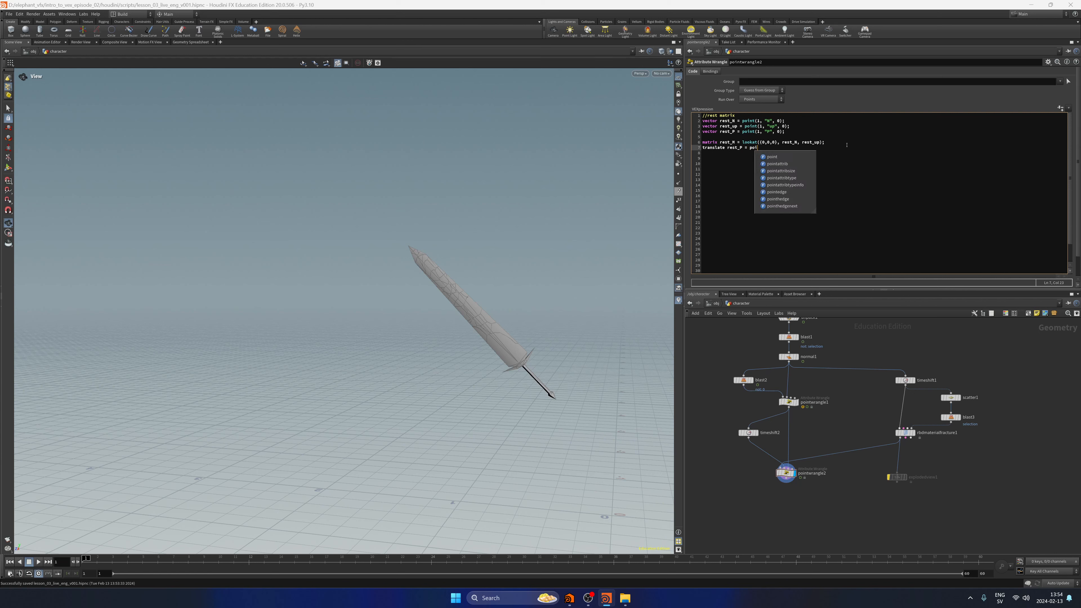
pyautogui.write('nt(')
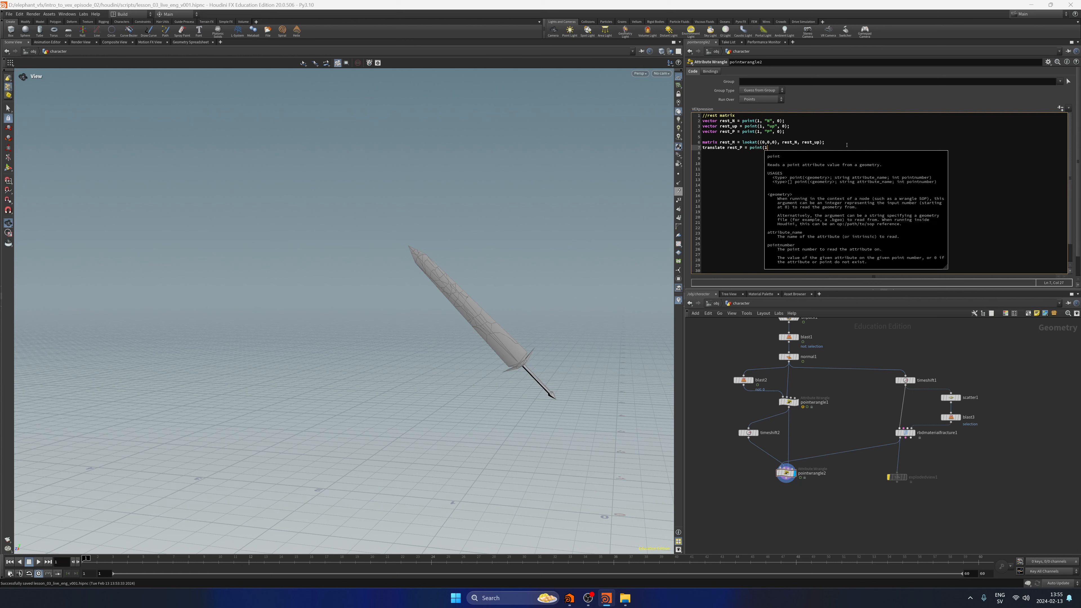
pyautogui.write('1')
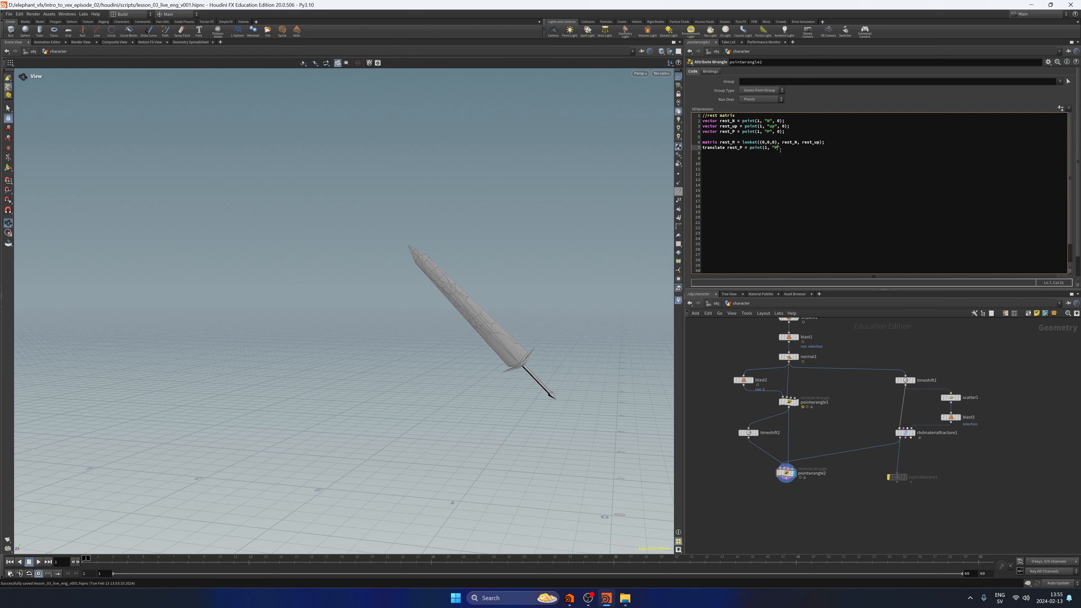
pyautogui.press('Return')
pyautogui.press('BackSpace')
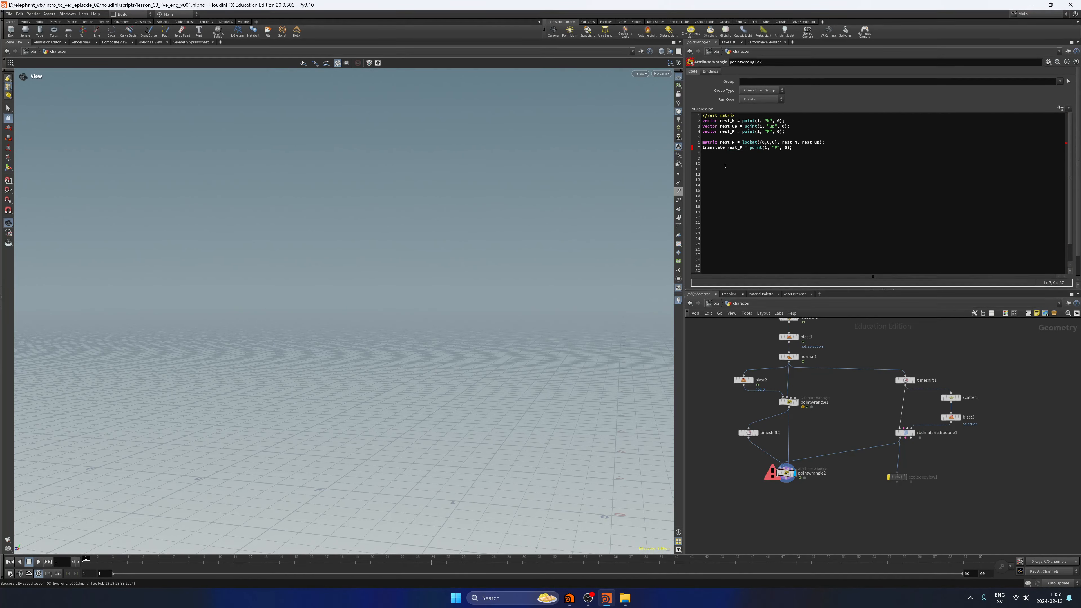
# Remove rest_P = point(1, "P", 0); from the translate line, leaving only the function name.
pyautogui.click(730, 190)
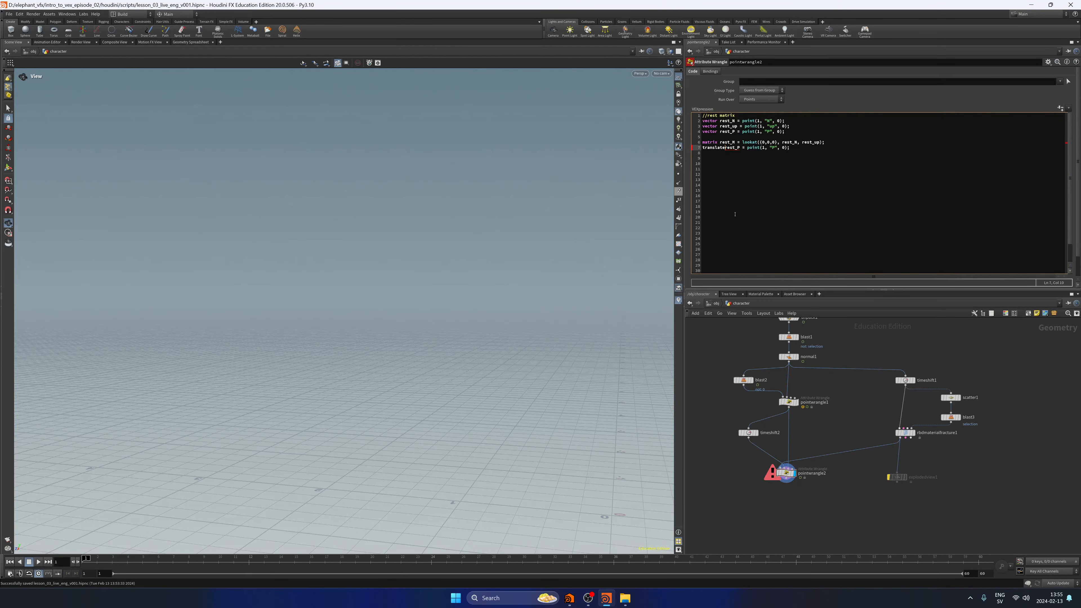
pyautogui.press('BackSpace')
pyautogui.write('(')
pyautogui.press('Right')
pyautogui.press('Right')
pyautogui.press('Right')
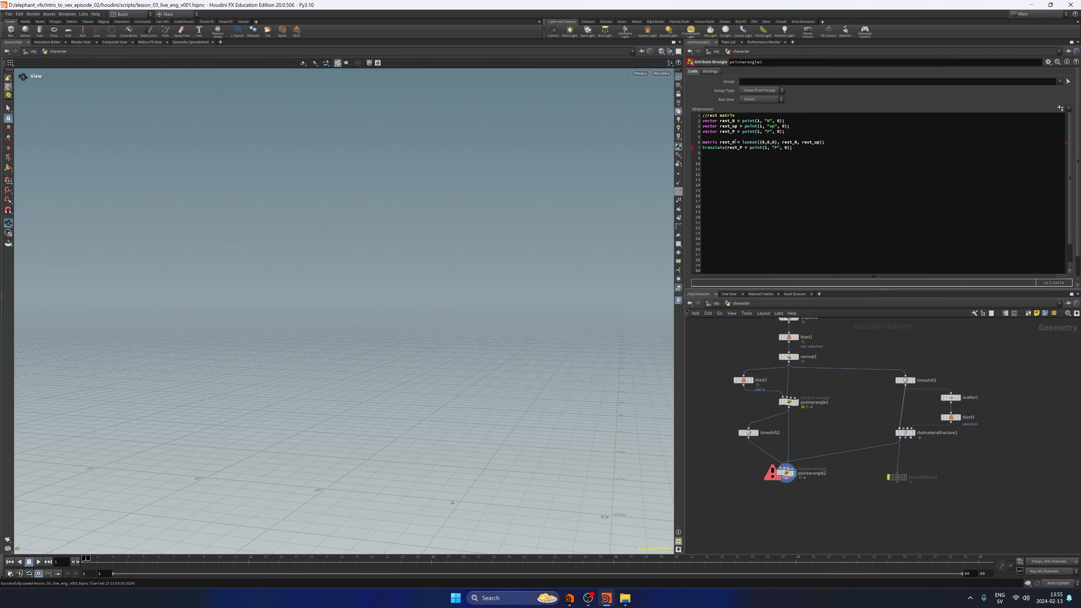
pyautogui.click(767, 153)
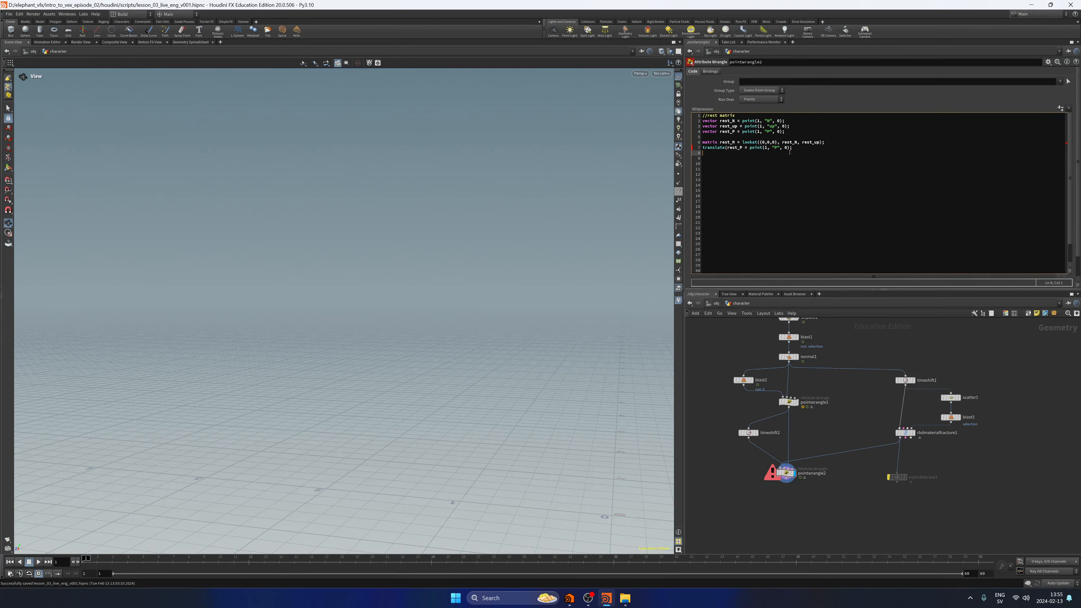
pyautogui.press('Return')
pyautogui.press('Return')
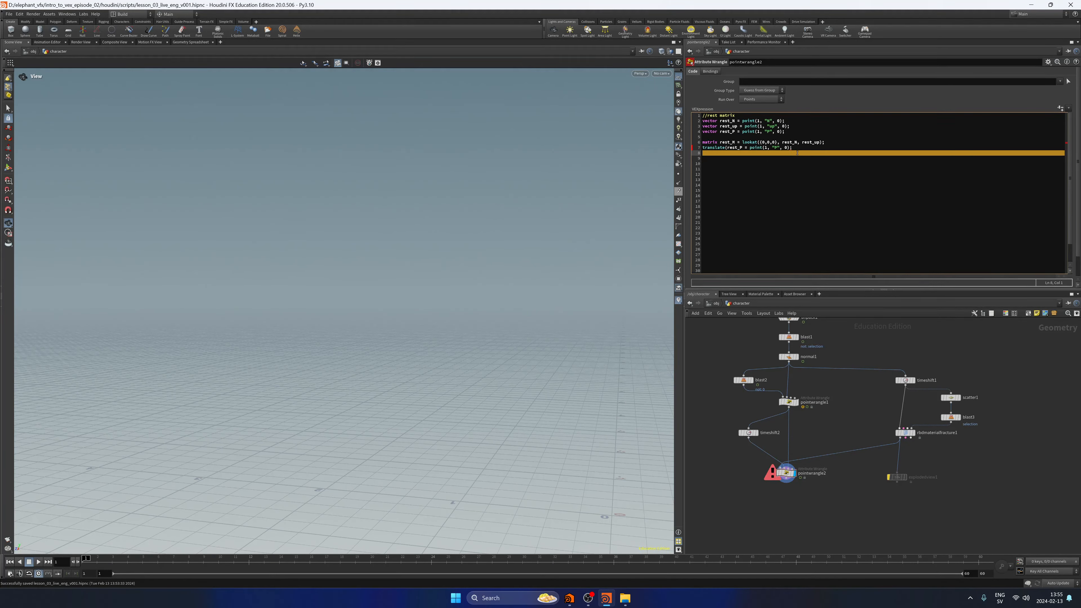
pyautogui.moveTo(793, 148); pyautogui.dragTo(726, 148)
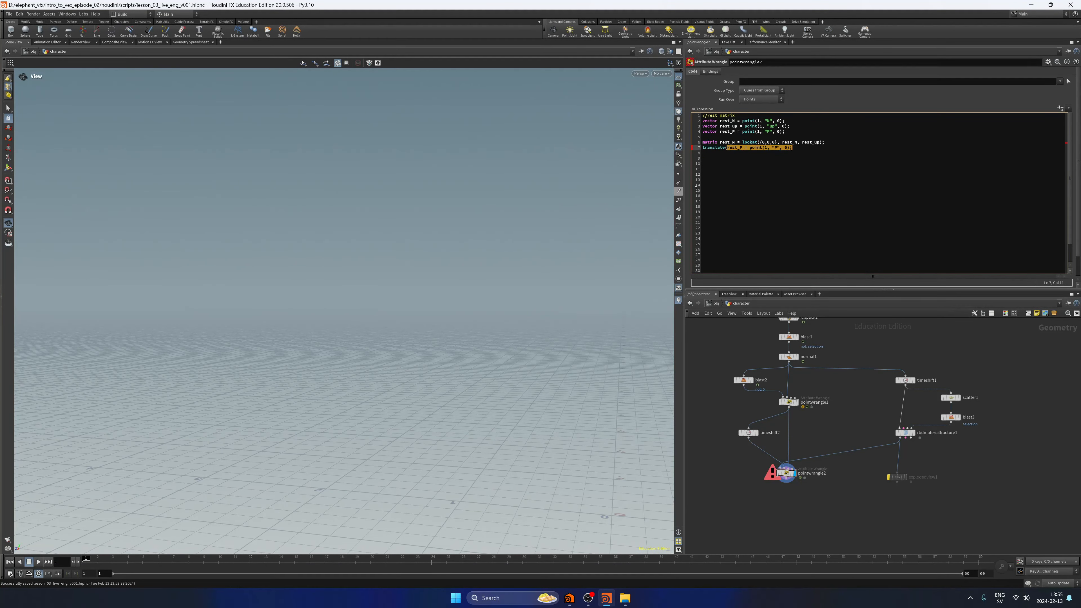
pyautogui.press('BackSpace')
pyautogui.press('BackSpace')
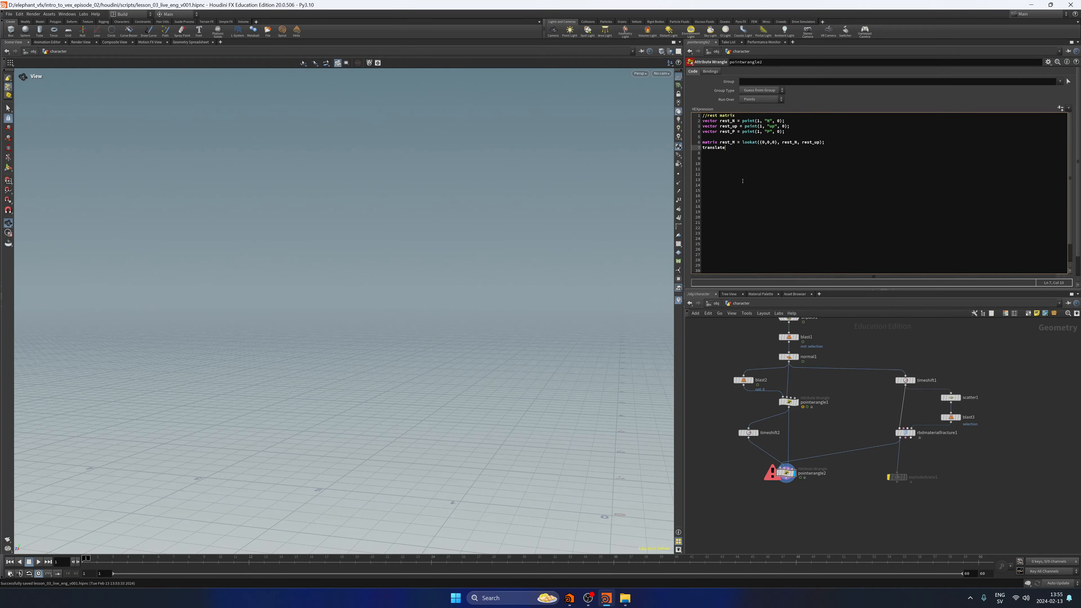
# Complete the function call as translate(rest_M, rest_P);.
pyautogui.moveTo(737, 142); pyautogui.dragTo(719, 142)
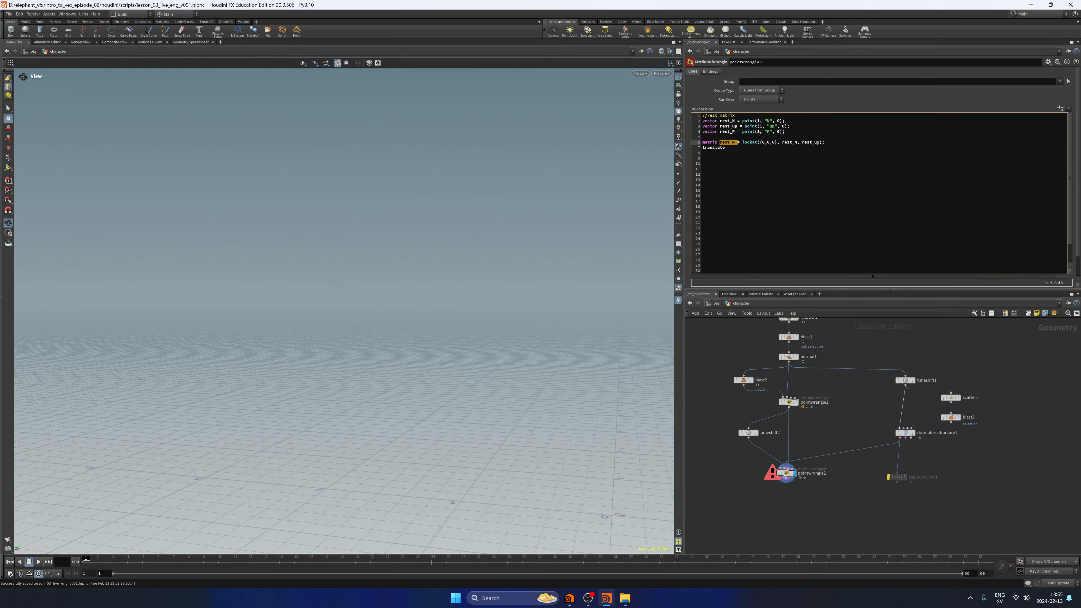
pyautogui.click(745, 153)
pyautogui.moveTo(737, 143); pyautogui.dragTo(710, 143)
pyautogui.click(743, 167)
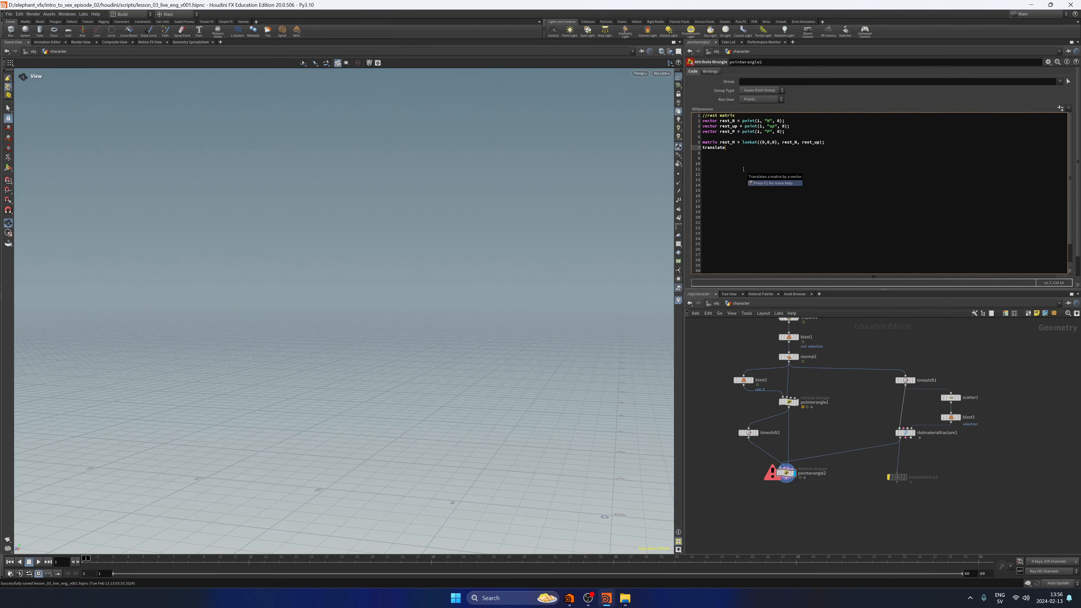
pyautogui.write('(rest_M')
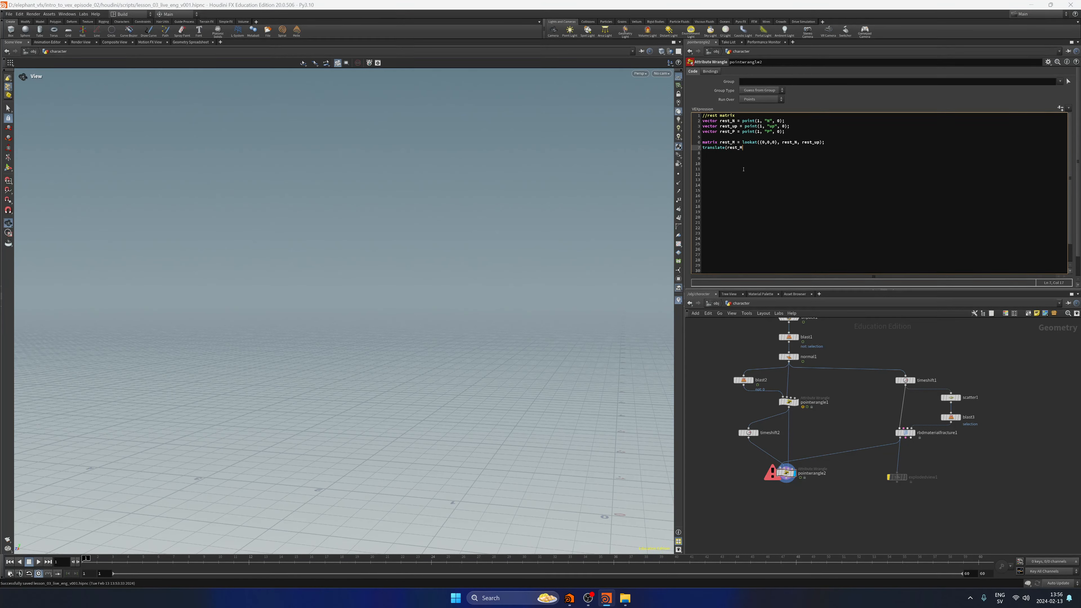
pyautogui.write(', rest_P);')
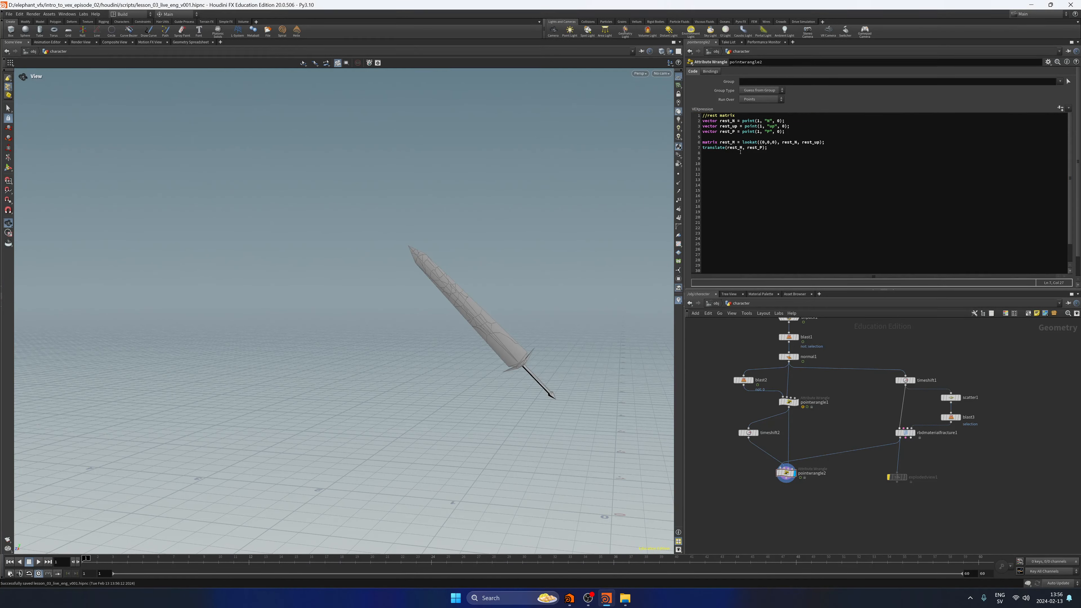
# Review how rest_N, rest_up and rest_P feed the rest_M lookat matrix and its translate call.
pyautogui.doubleClick(727, 142)
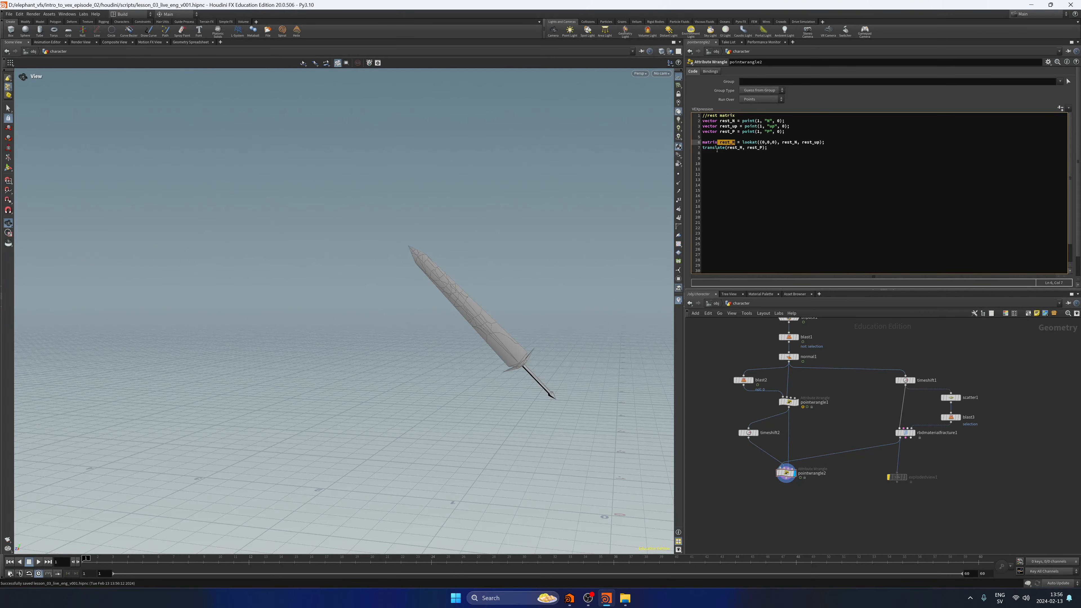
pyautogui.moveTo(718, 132); pyautogui.dragTo(702, 148)
pyautogui.click(770, 148)
pyautogui.moveTo(737, 148); pyautogui.dragTo(773, 148)
pyautogui.click(772, 148)
pyautogui.click(779, 164)
pyautogui.moveTo(711, 122); pyautogui.dragTo(785, 133)
pyautogui.click(790, 134)
pyautogui.moveTo(722, 121); pyautogui.dragTo(763, 142)
pyautogui.click(724, 137)
pyautogui.click(730, 154)
pyautogui.doubleClick(785, 142)
pyautogui.moveTo(822, 142); pyautogui.dragTo(804, 142)
pyautogui.hotkey('shift', 'Up')
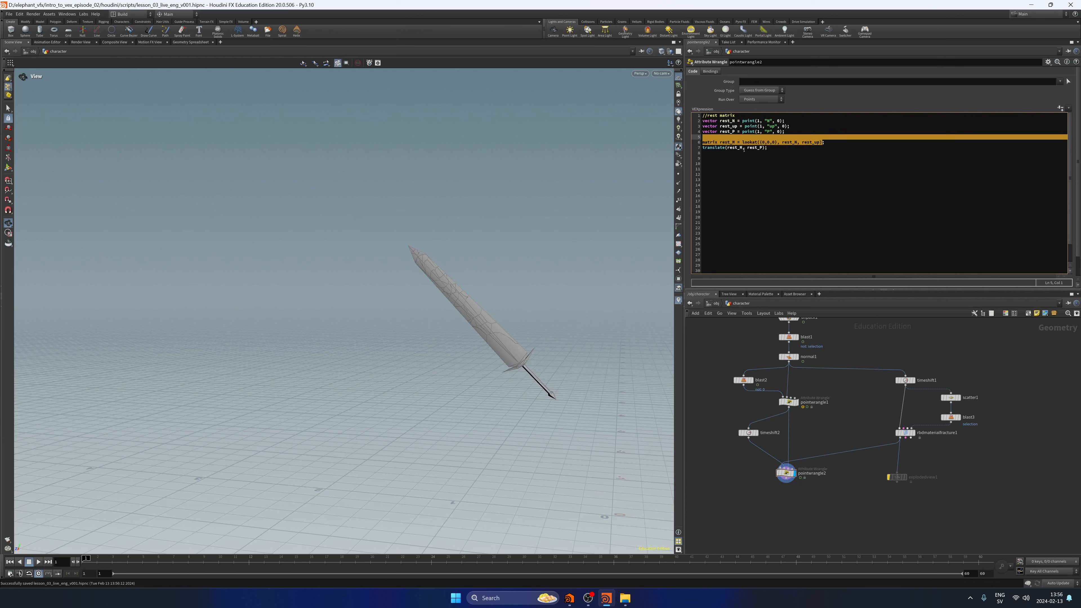
pyautogui.moveTo(748, 148); pyautogui.dragTo(777, 143)
pyautogui.click(776, 149)
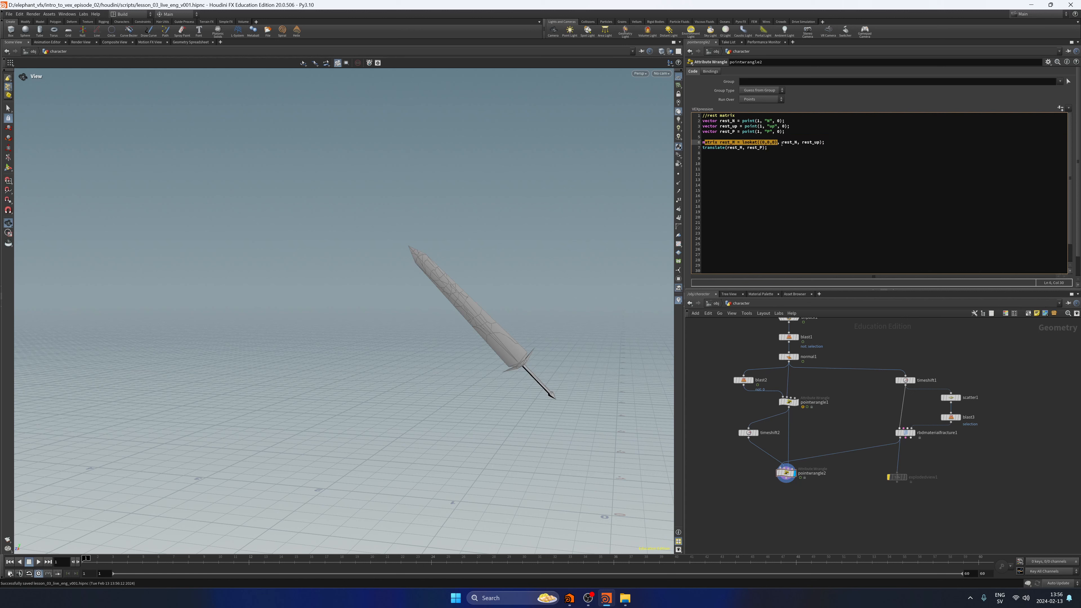
# Leave an empty line after the translate call and add the comment //anim matrix.
pyautogui.click(786, 151)
pyautogui.press('Return')
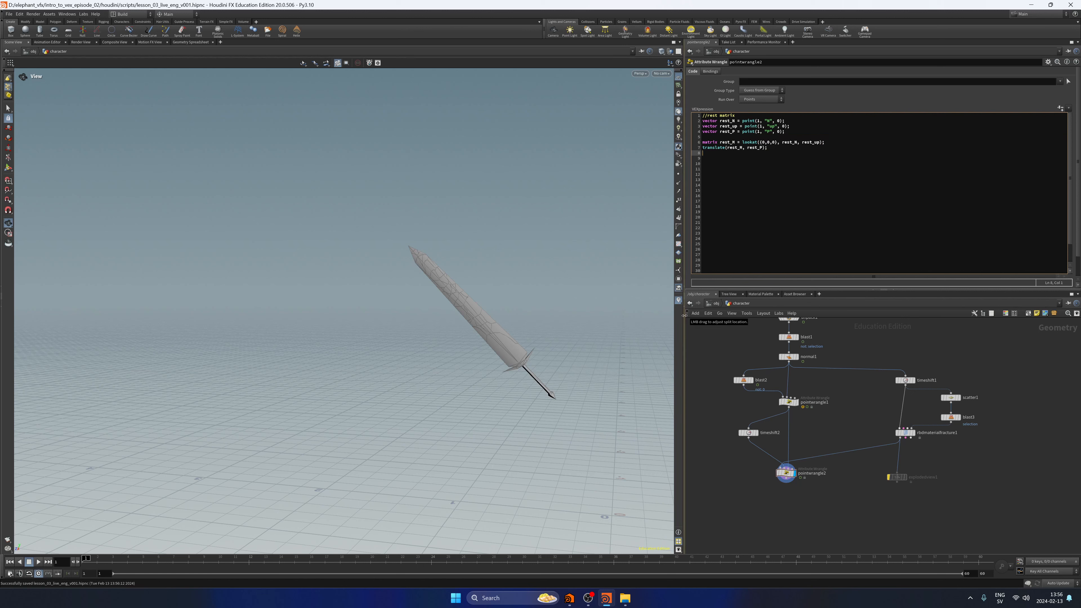
pyautogui.press('Return')
pyautogui.write('//anim matrix')
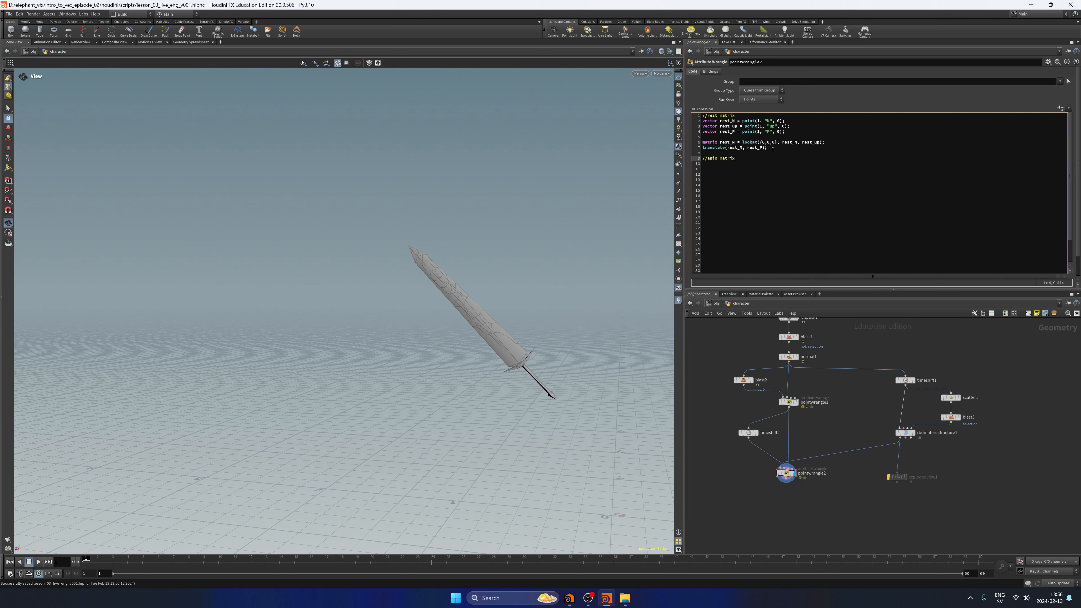
# Copy the rest matrix code, from the rest_N line through the translate call, below the //anim matrix comment.
pyautogui.moveTo(772, 149); pyautogui.dragTo(663, 130)
pyautogui.hotkey('ctrl', 'c')
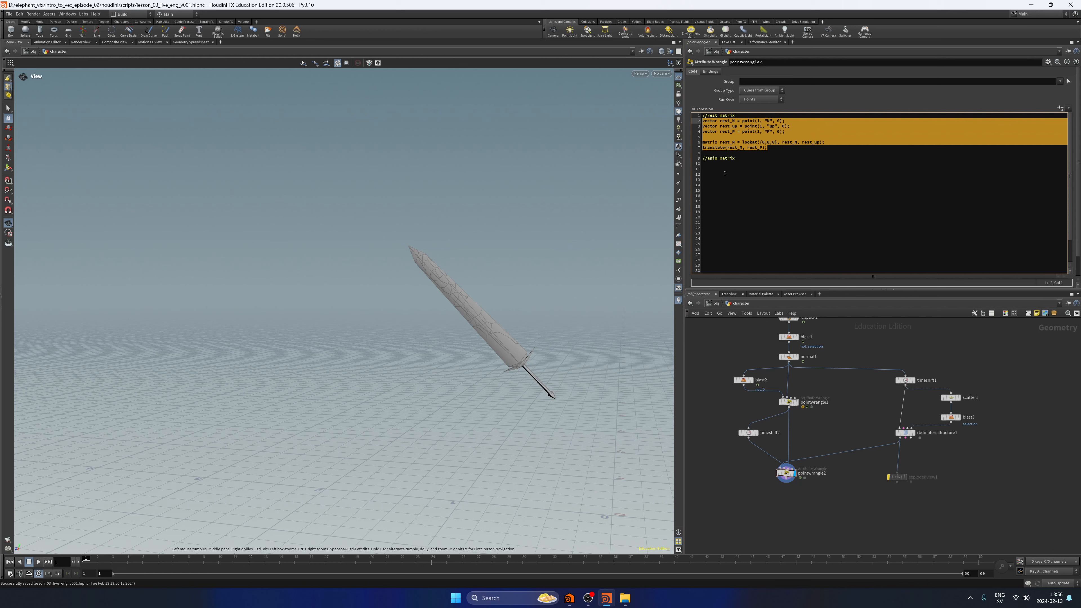
pyautogui.click(724, 173)
pyautogui.press('Up')
pyautogui.hotkey('ctrl', 'v')
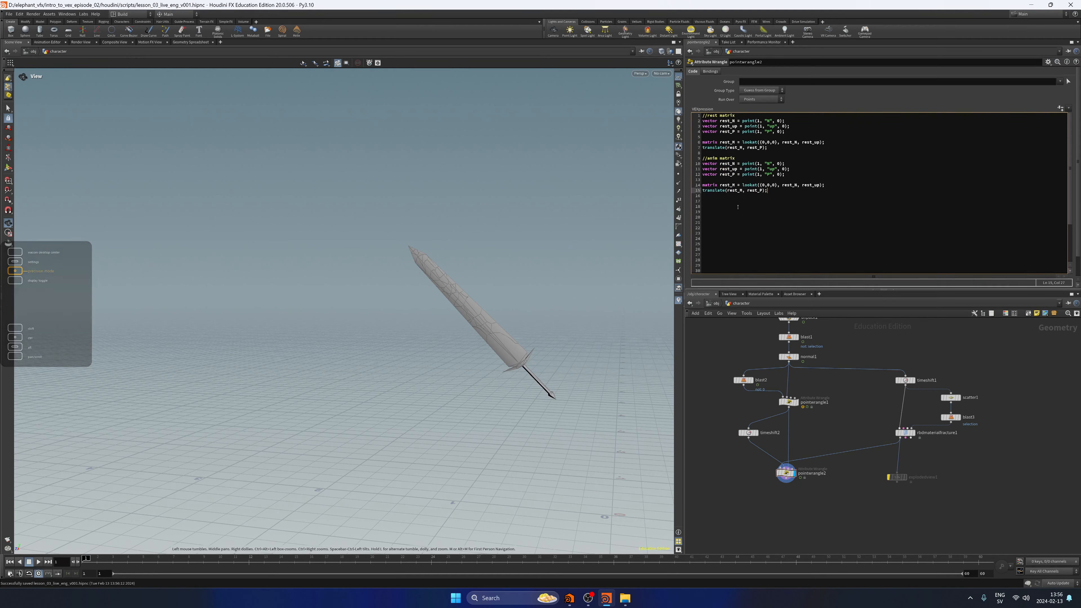
# Rename the three vectors in the anim matrix block to anim_N, anim_up and anim_P.
pyautogui.click(732, 164)
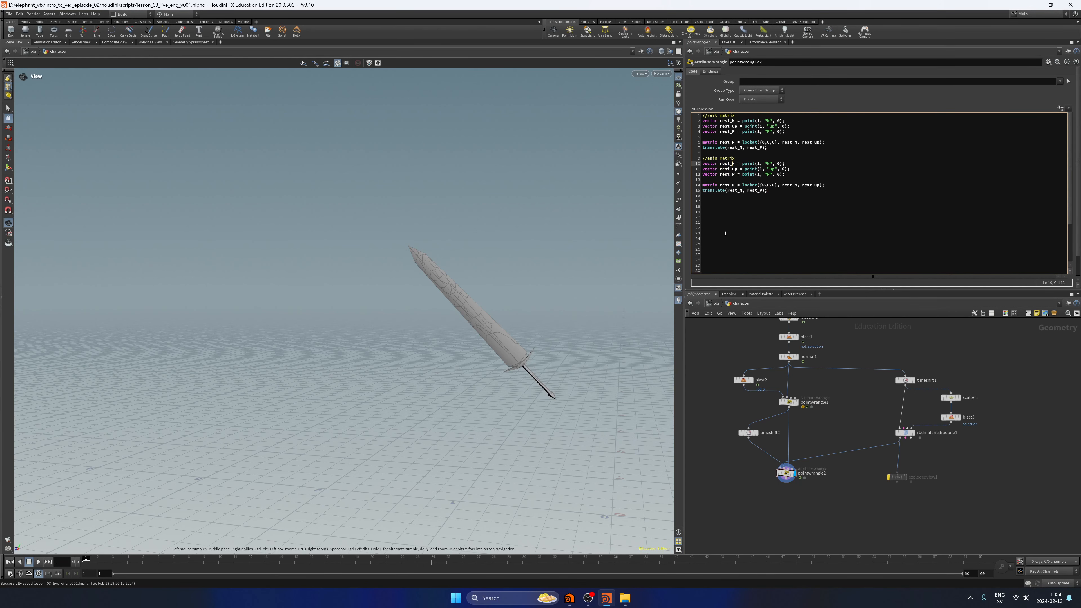
pyautogui.hotkey('shift', 'Left')
pyautogui.hotkey('shift', 'Left')
pyautogui.hotkey('shift', 'Left')
pyautogui.write('anim')
pyautogui.press('Down')
pyautogui.write('anim')
pyautogui.press('Down')
pyautogui.write('anim')
pyautogui.press('Up')
pyautogui.press('Up')
pyautogui.press('Right')
pyautogui.click(845, 421)
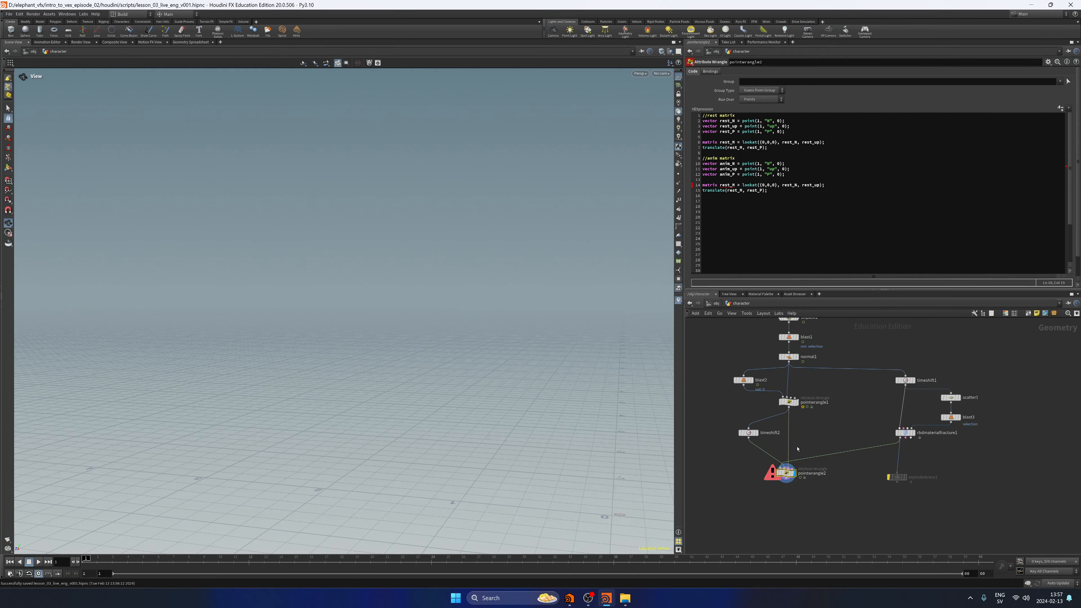
# Set the input number in the point functions of anim_N, anim_up and anim_P to 2.
pyautogui.write('2')
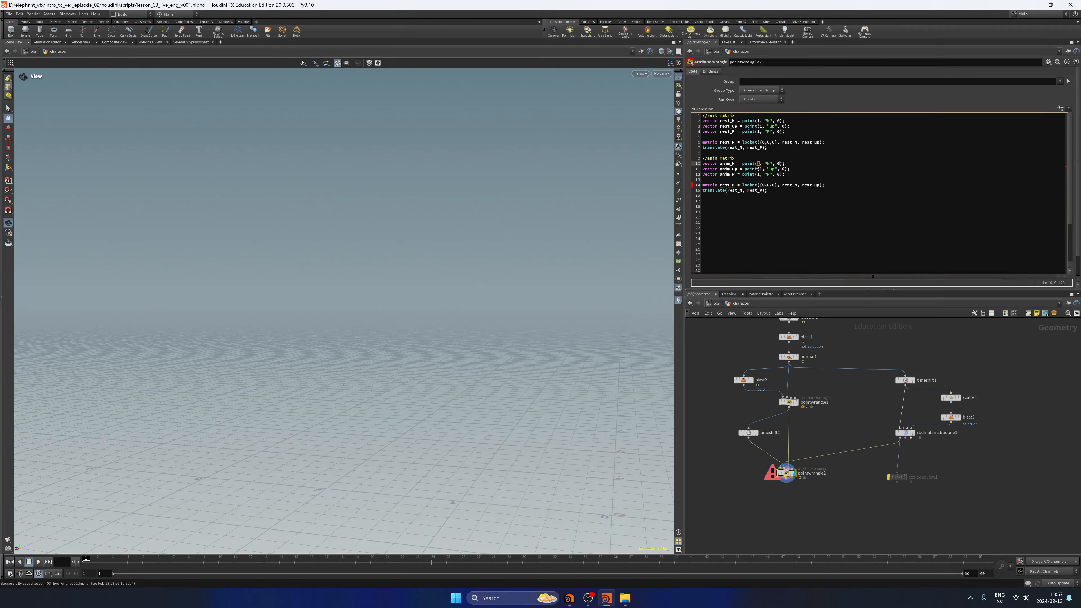
pyautogui.doubleClick(760, 169)
pyautogui.press('Down')
pyautogui.press('Left')
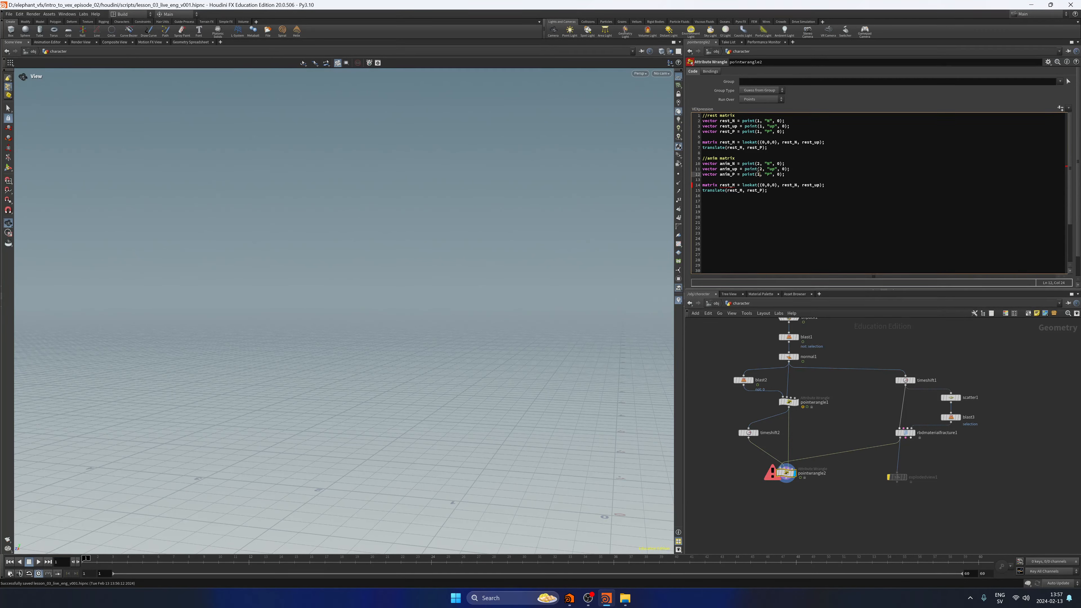
pyautogui.press('BackSpace')
pyautogui.write('2')
# Rename the matrix declared in the anim matrix block to anim_M.
pyautogui.press('Down')
pyautogui.press('Down')
pyautogui.press('Left')
pyautogui.press('Left')
pyautogui.press('Left')
pyautogui.press('Left')
pyautogui.press('Left')
pyautogui.press('Left')
pyautogui.press('Left')
pyautogui.press('Left')
pyautogui.press('Left')
pyautogui.press('Left')
pyautogui.press('Left')
pyautogui.press('Left')
pyautogui.press('BackSpace')
pyautogui.press('BackSpace')
pyautogui.press('BackSpace')
pyautogui.press('BackSpace')
pyautogui.write('anim')
# Change the vector arguments of the anim_M lookat function to anim_N and anim_up.
pyautogui.press('Right')
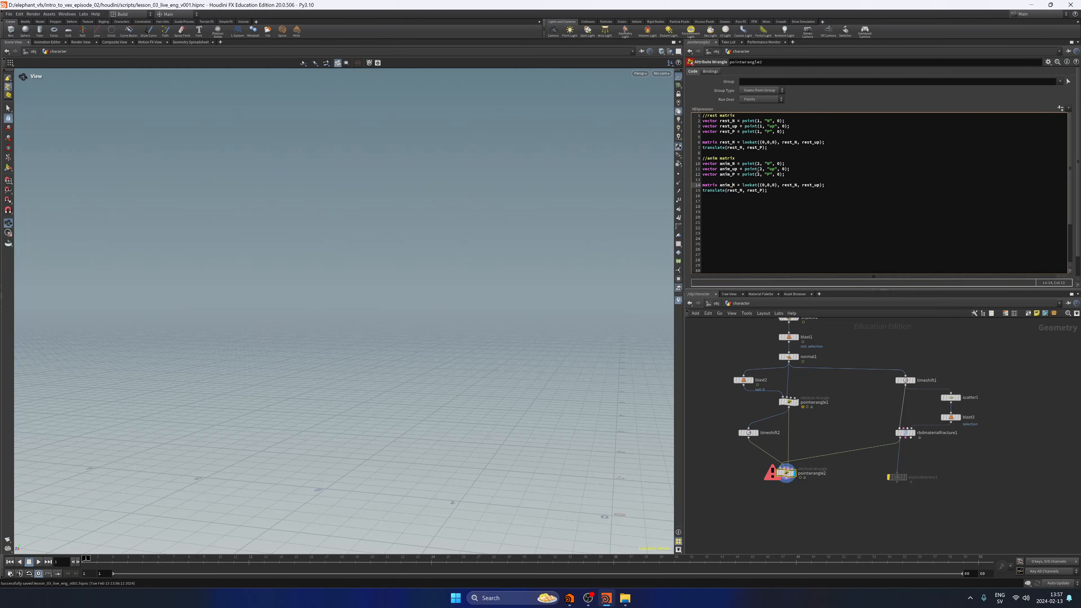
pyautogui.press('Right')
pyautogui.press('Right')
pyautogui.press('Right')
pyautogui.press('Right')
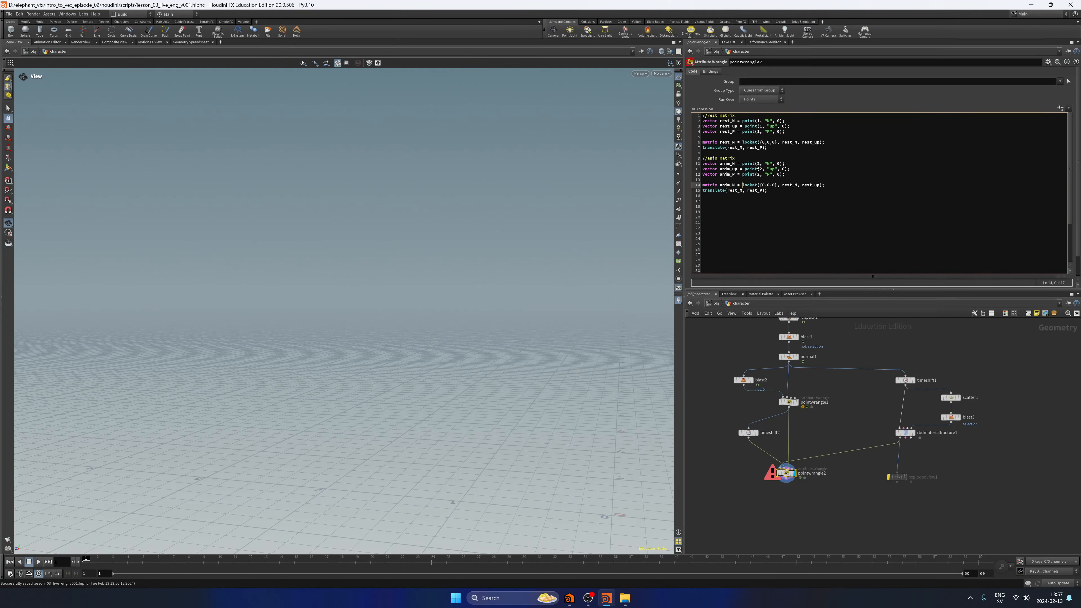
pyautogui.press('Right')
pyautogui.press('Right')
pyautogui.press('Right')
pyautogui.press('Right')
pyautogui.press('Right')
pyautogui.press('Right')
pyautogui.press('Right')
pyautogui.press('Right')
pyautogui.press('Right')
pyautogui.press('Right')
pyautogui.press('Right')
pyautogui.press('Right')
pyautogui.press('Right')
pyautogui.press('Right')
pyautogui.press('Right')
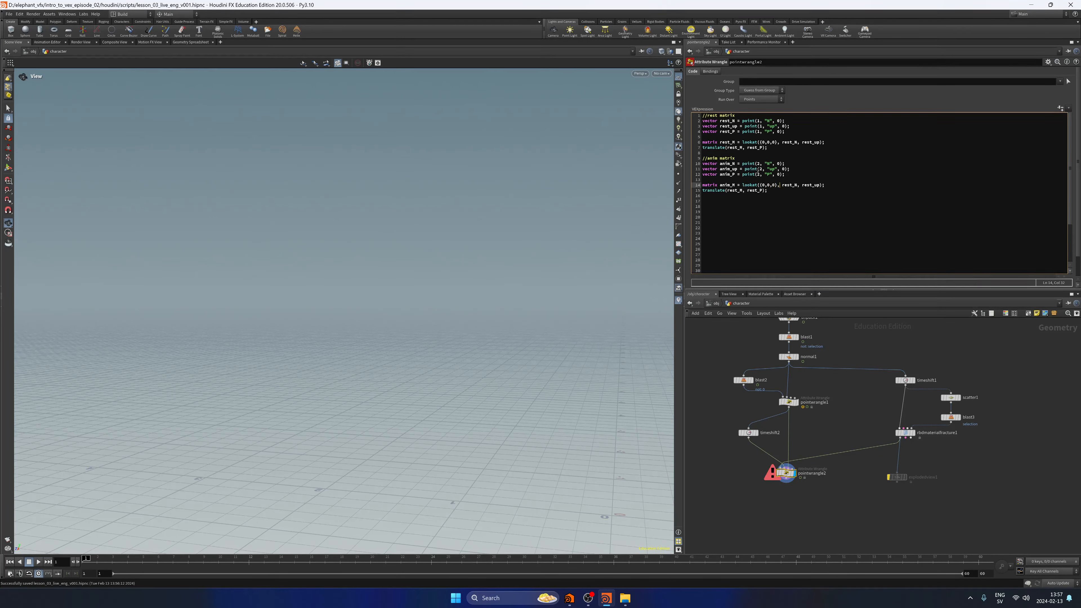
pyautogui.press('Delete')
pyautogui.press('Delete')
pyautogui.press('Delete')
pyautogui.press('Delete')
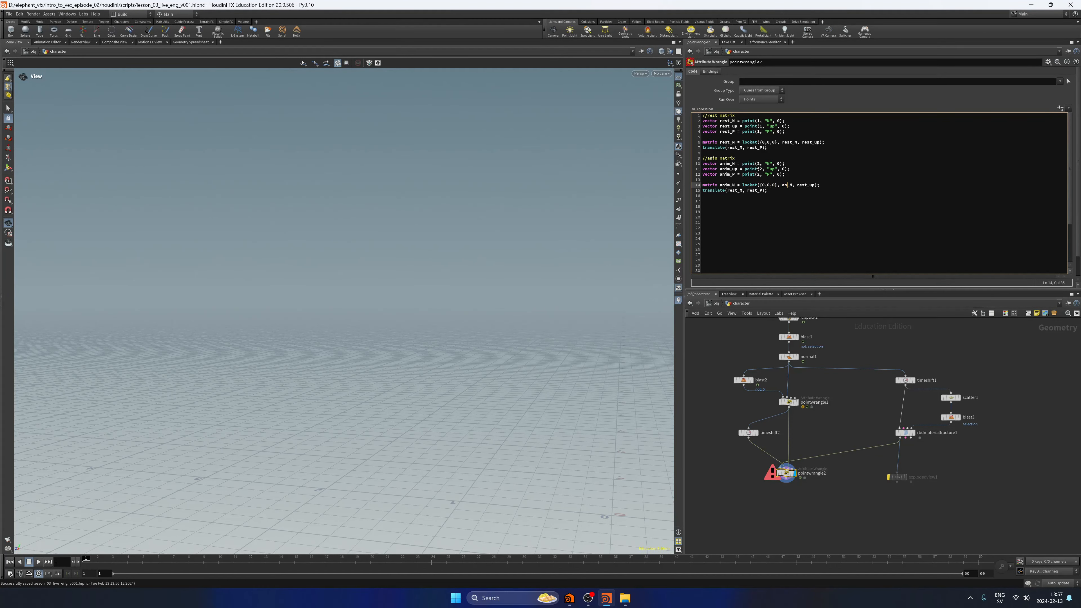
pyautogui.write('anim')
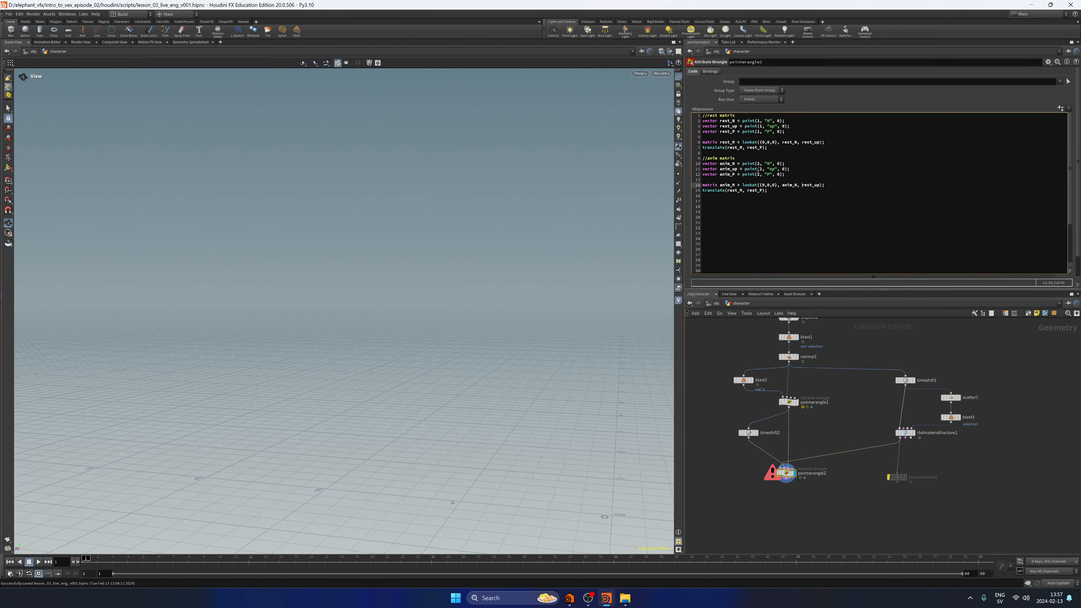
pyautogui.press('Right')
pyautogui.press('Right')
pyautogui.press('Right')
pyautogui.press('Delete')
pyautogui.press('Delete')
pyautogui.press('Delete')
pyautogui.press('Delete')
pyautogui.write('anim')
# Change the translate call in the anim matrix block to translate(anim_M, anim_P);.
pyautogui.press('Down')
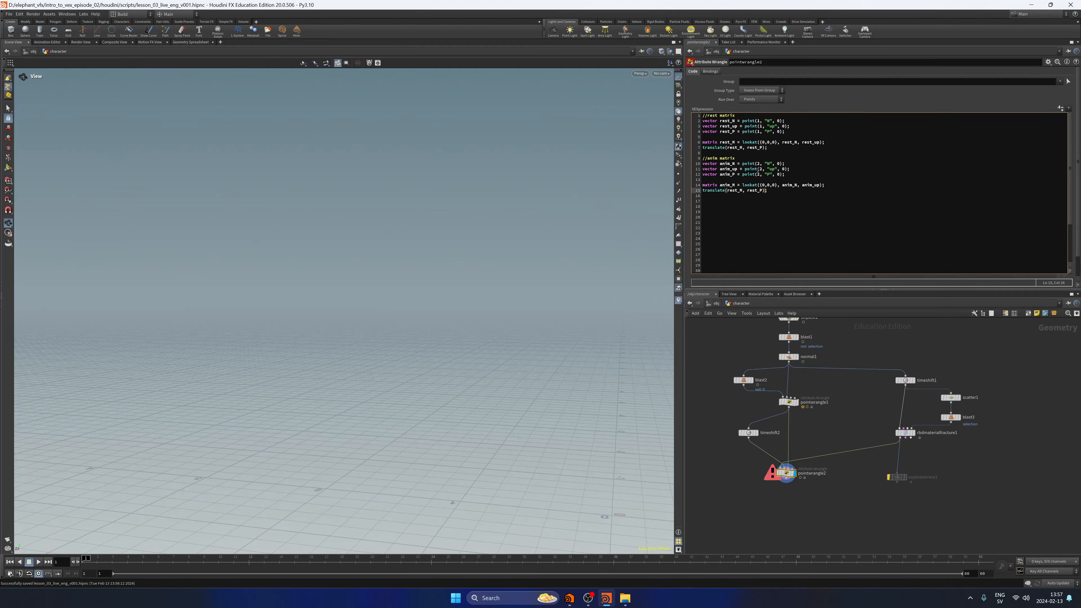
pyautogui.press('Left')
pyautogui.press('Left')
pyautogui.press('Left')
pyautogui.press('Left')
pyautogui.press('Left')
pyautogui.press('Left')
pyautogui.press('Left')
pyautogui.press('Left')
pyautogui.press('Left')
pyautogui.hotkey('shift', 'Left')
pyautogui.hotkey('shift', 'Left')
pyautogui.write('anim')
pyautogui.press('Right')
pyautogui.press('Right')
pyautogui.press('Right')
pyautogui.hotkey('shift', 'Right')
pyautogui.hotkey('shift', 'Right')
pyautogui.hotkey('shift', 'Right')
pyautogui.hotkey('shift', 'Right')
pyautogui.write('anim')
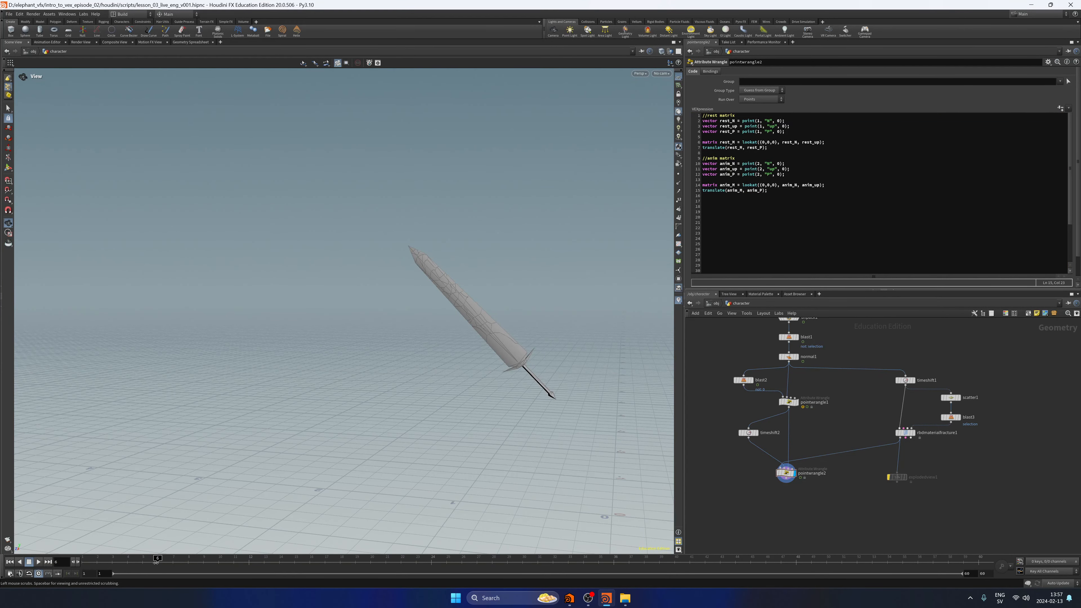
# Return the timeline to frame 1, save the scene, and place the text cursor after the last code line.
pyautogui.moveTo(157, 558); pyautogui.dragTo(86, 558)
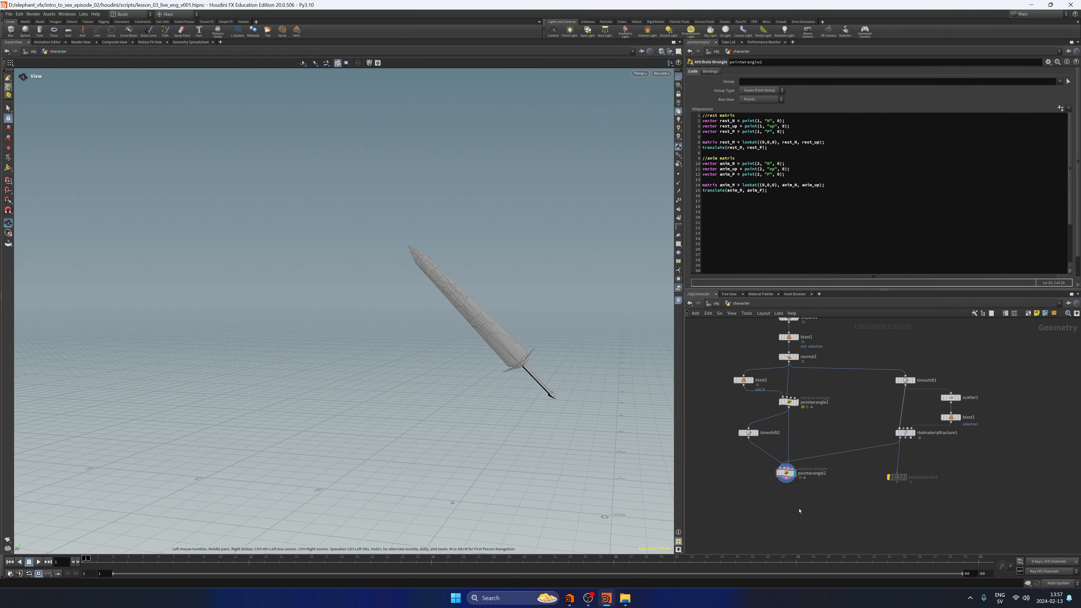
pyautogui.hotkey('ctrl', 's')
pyautogui.click(795, 202)
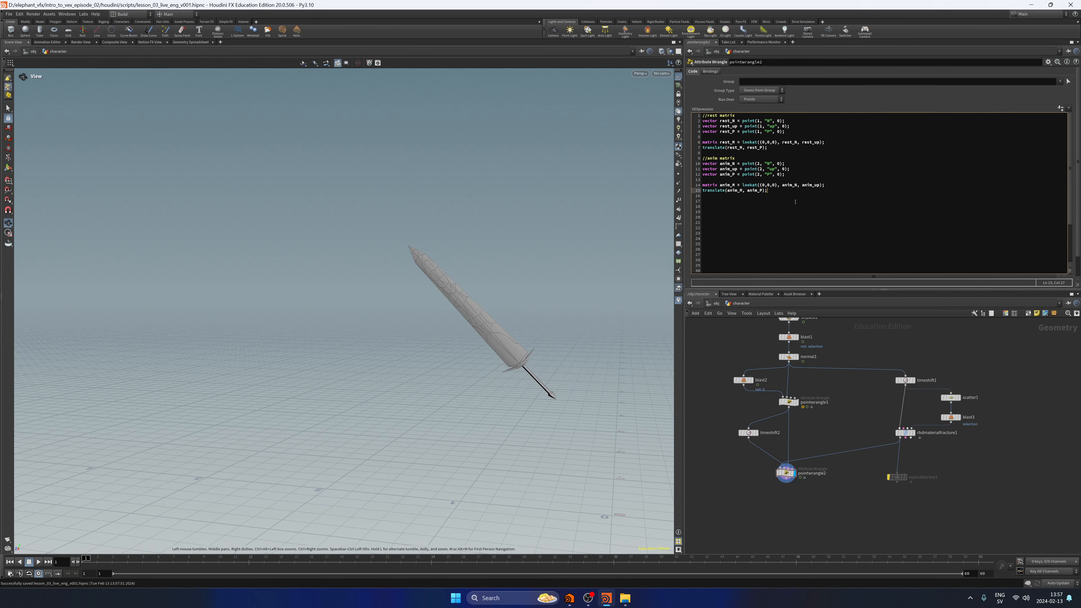
# Add the heading line /combine matrices below the anim matrix block, separated by a blank line.
pyautogui.press('Return')
pyautogui.press('Return')
pyautogui.write('/combine matrices')
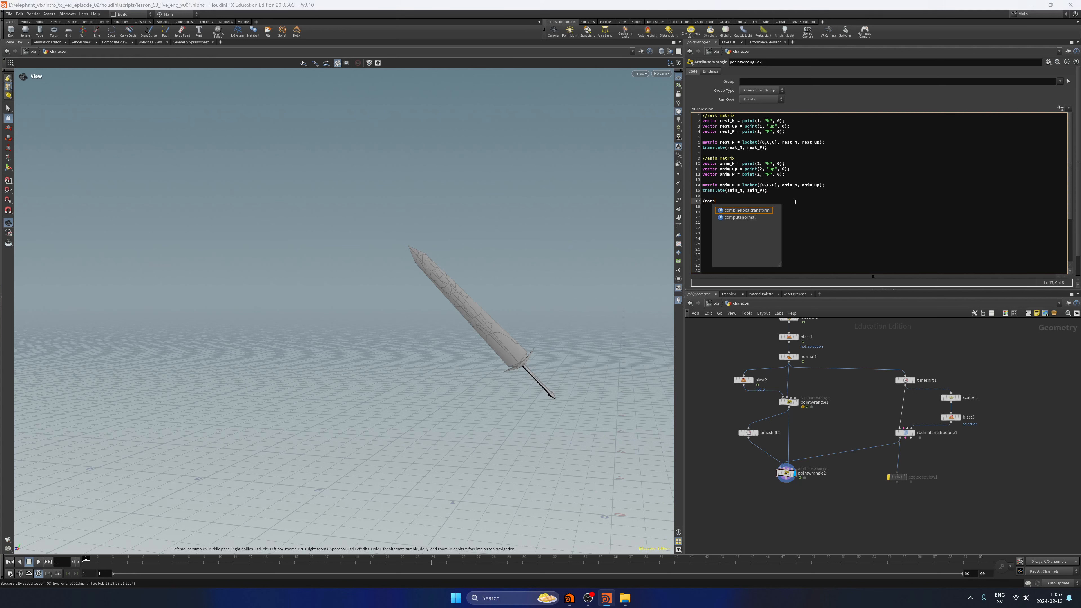
pyautogui.press('Return')
pyautogui.press('Return')
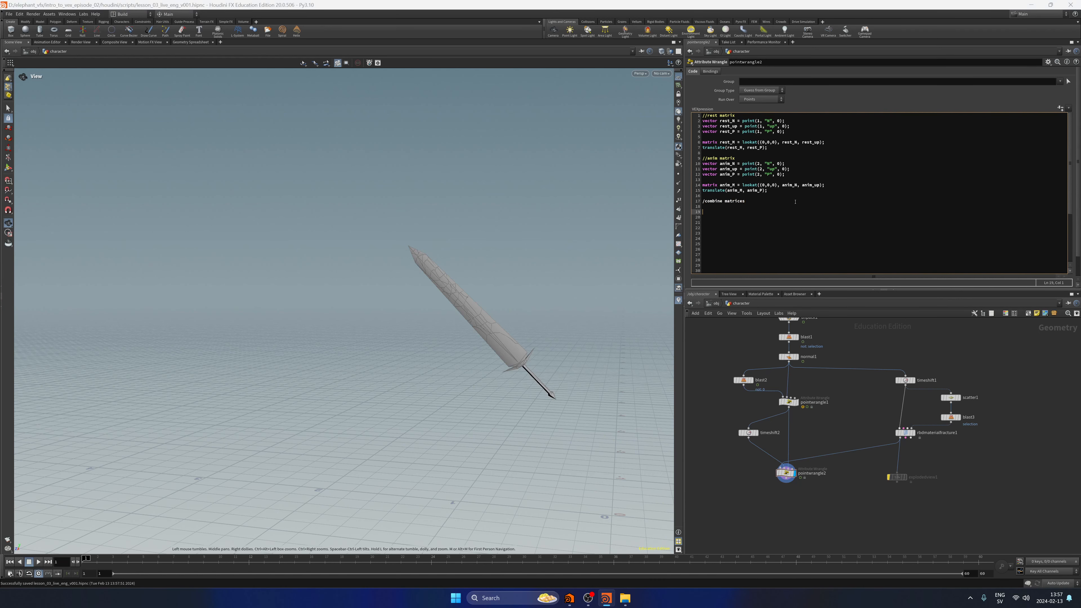
# Invert the rest matrix directly under the combine matrices heading with rest_M = invert(rest_M);.
pyautogui.press('BackSpace')
pyautogui.write('rst_M')
pyautogui.press('BackSpace')
pyautogui.press('BackSpace')
pyautogui.press('BackSpace')
pyautogui.press('BackSpace')
pyautogui.write('est_M =')
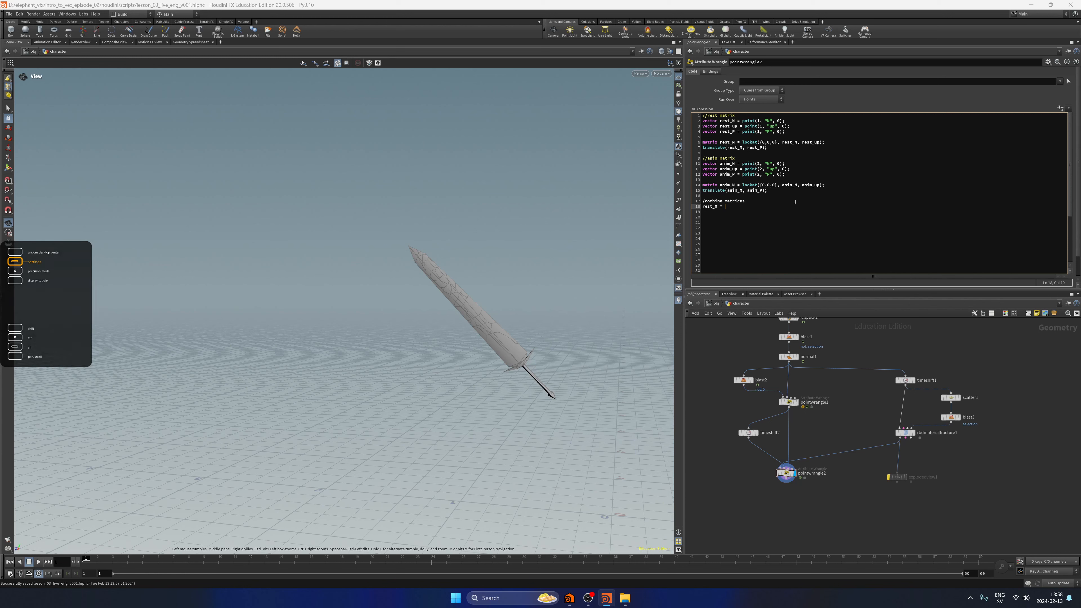
pyautogui.write('invert(rest_M);')
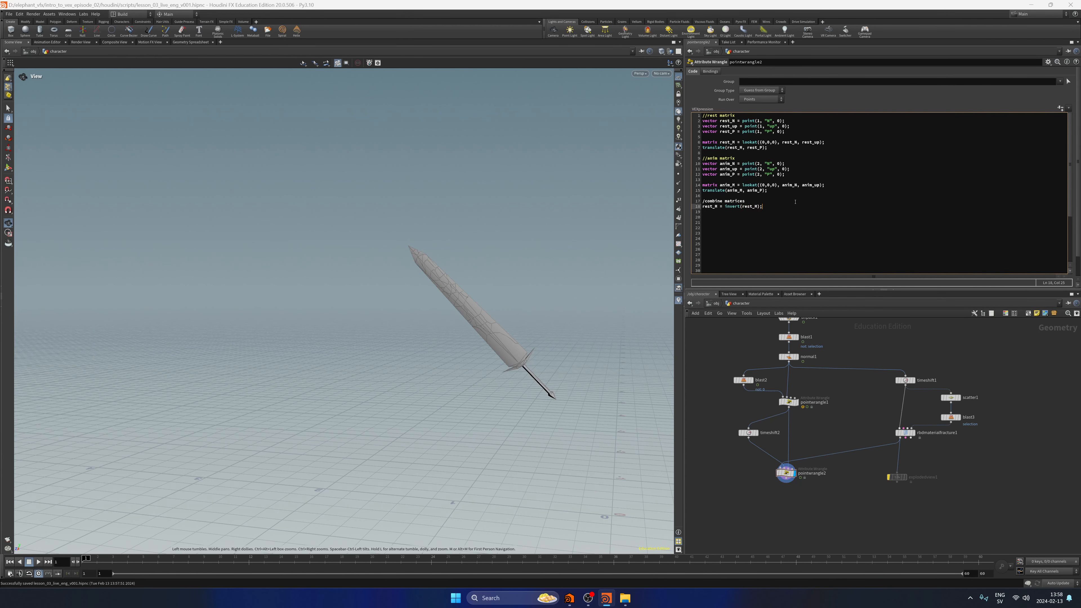
# Declare the combined matrix on the following line as matrix M = rest_M * anim_M; and apply the code.
pyautogui.press('Return')
pyautogui.write('matrix ')
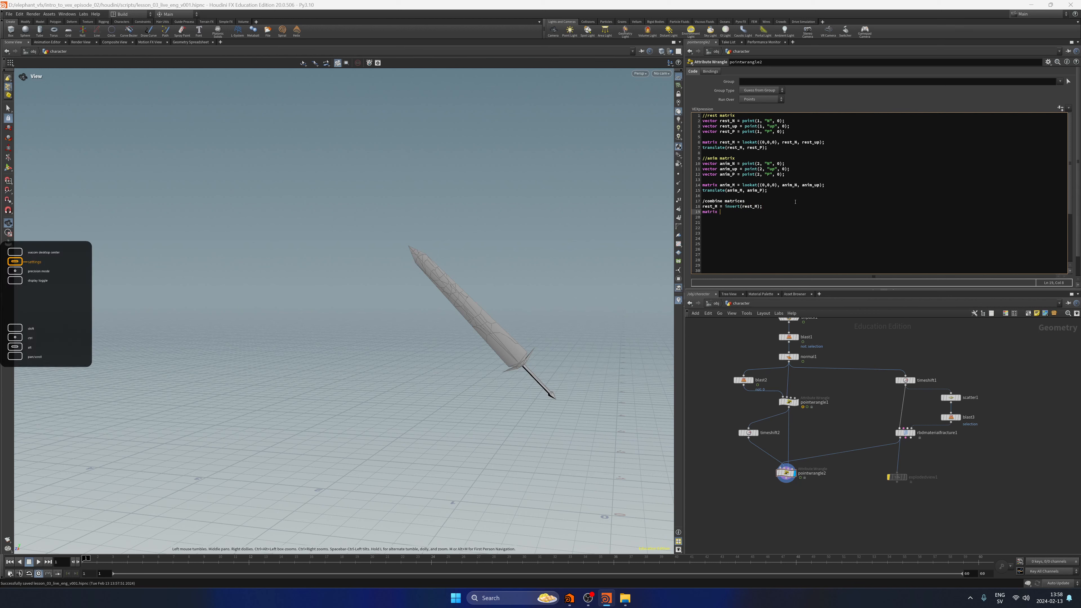
pyautogui.write('M = rest_')
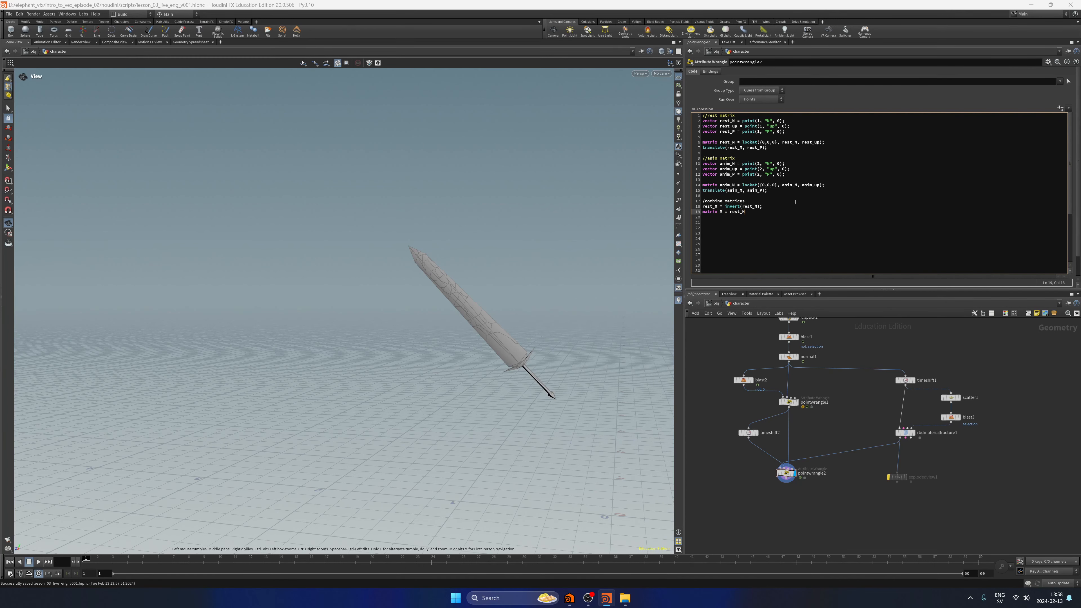
pyautogui.write('M')
pyautogui.write(' * a')
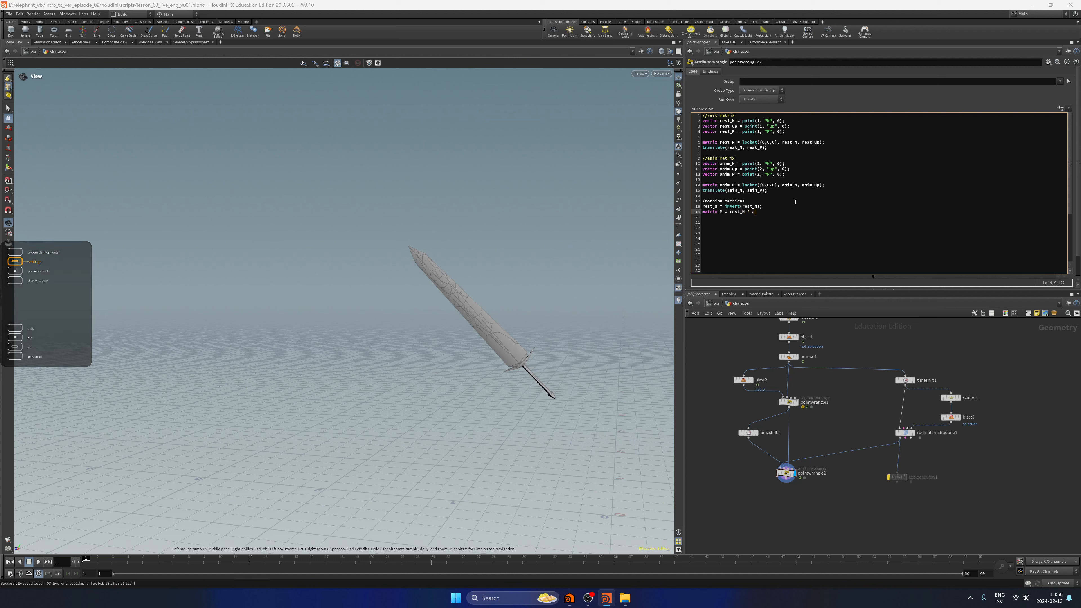
pyautogui.write('nim_M;')
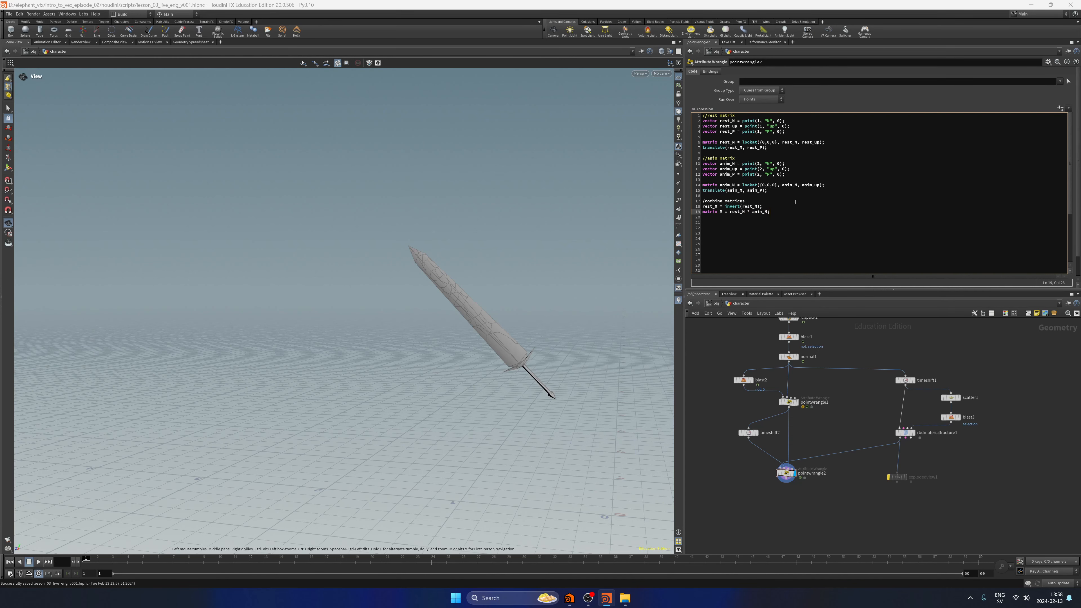
pyautogui.click(723, 492)
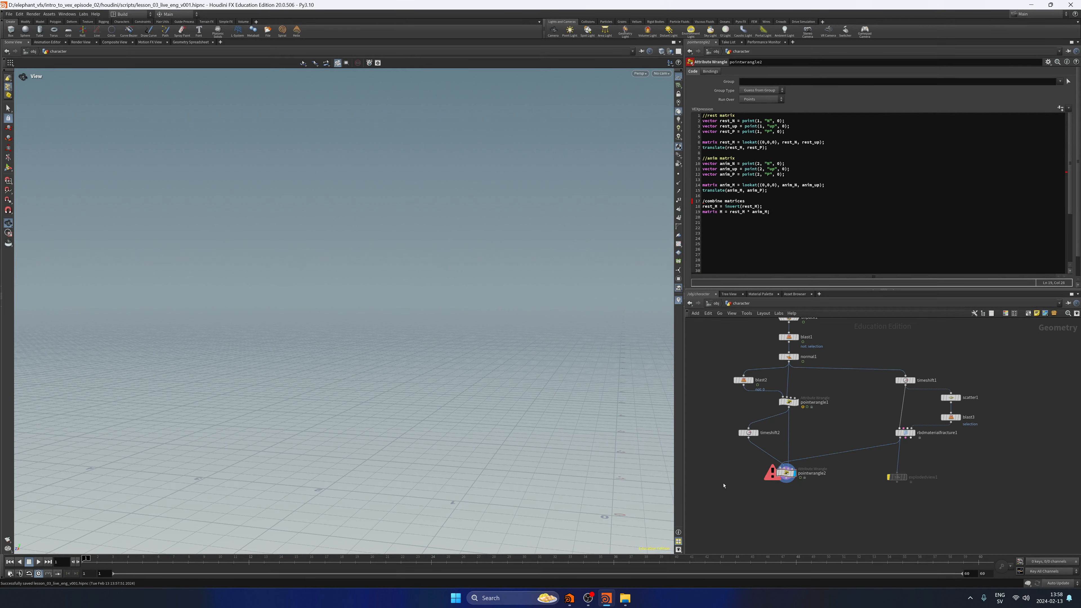
# Correct the heading to the comment //combine matrices, and start a new line below the matrix M declaration.
pyautogui.click(703, 202)
pyautogui.write('/')
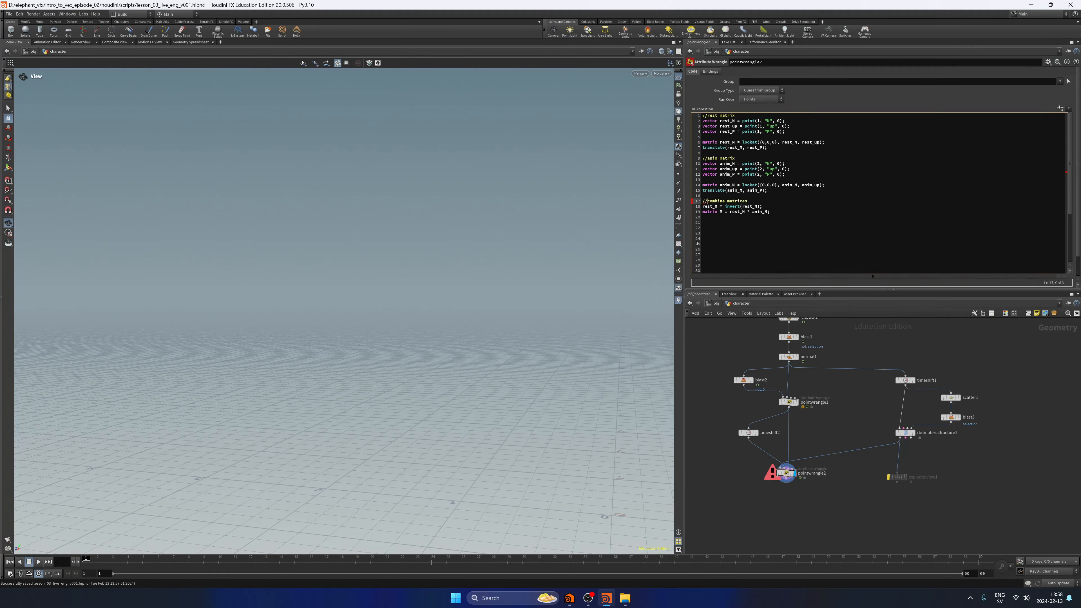
pyautogui.click(722, 480)
pyautogui.click(768, 212)
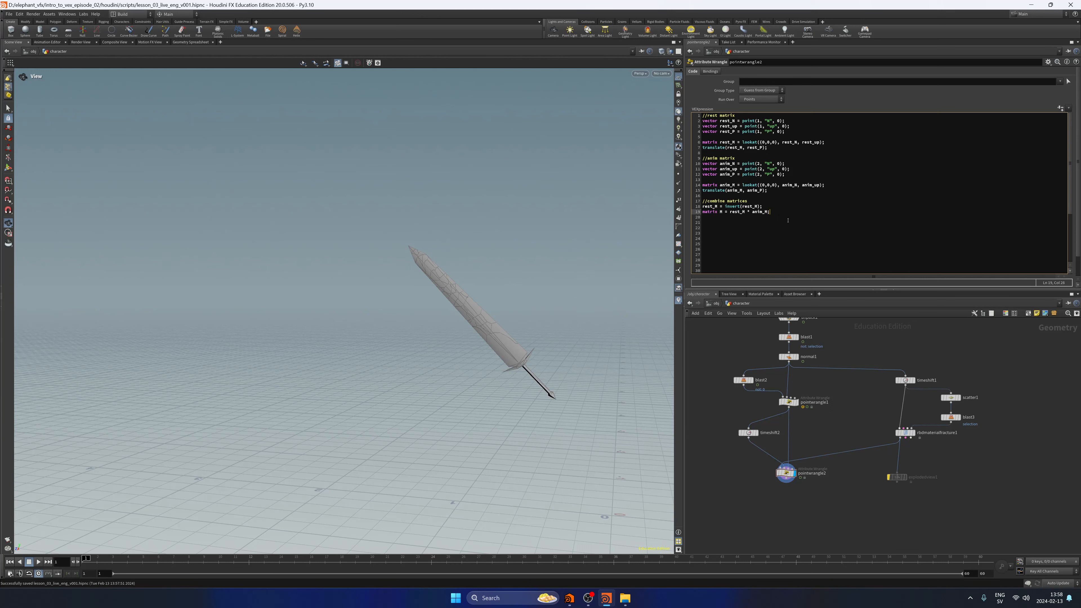
pyautogui.press('Return')
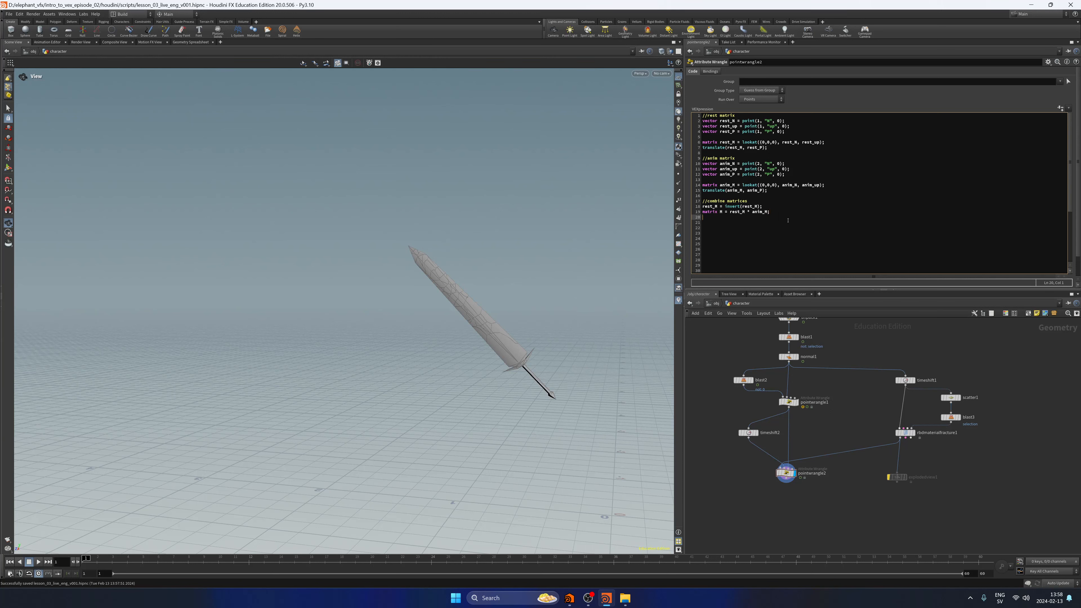
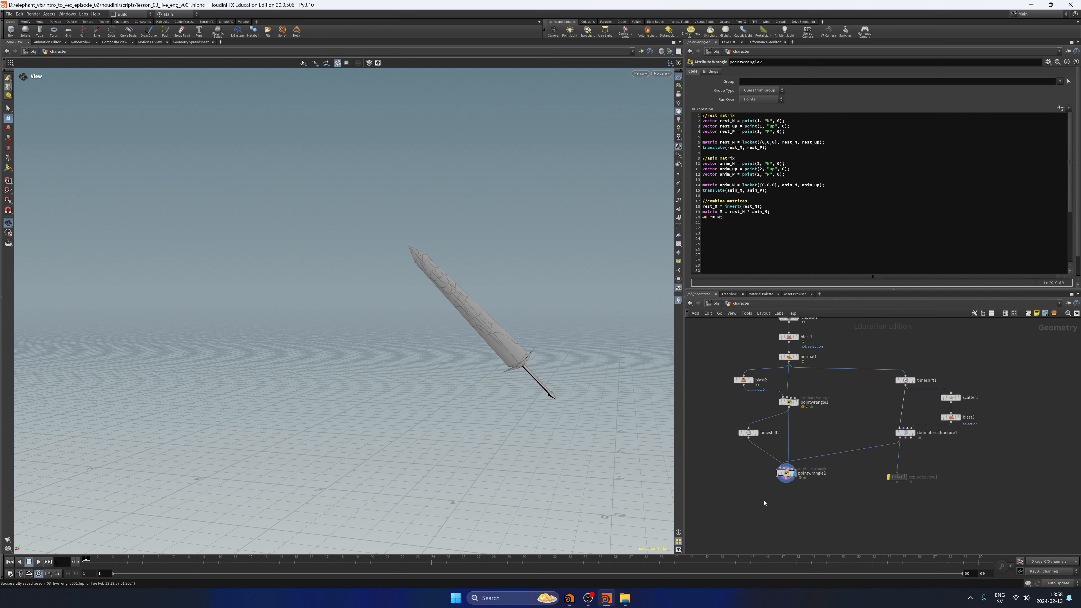
# Compare the original sword at normal1 with the fractured sword at pointwrangle2 over the animation, and save the scene.
pyautogui.moveTo(93, 562)
pyautogui.mouseDown()
pyautogui.moveTo(173, 562)
pyautogui.moveTo(84, 561)
pyautogui.mouseUp()
pyautogui.click(797, 358)
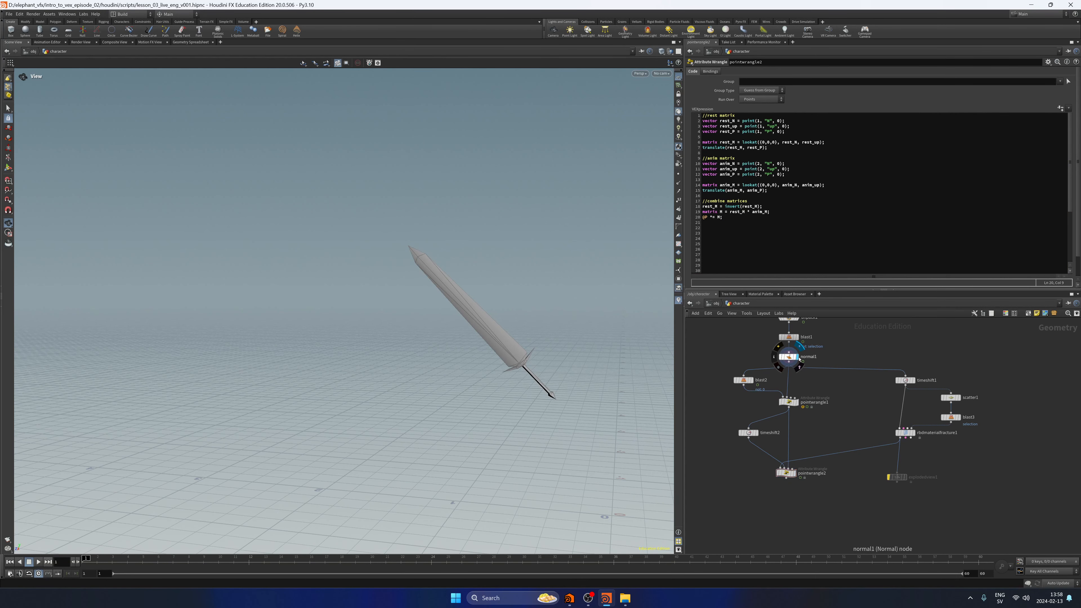
pyautogui.click(797, 477)
pyautogui.hotkey('ctrl', 's')
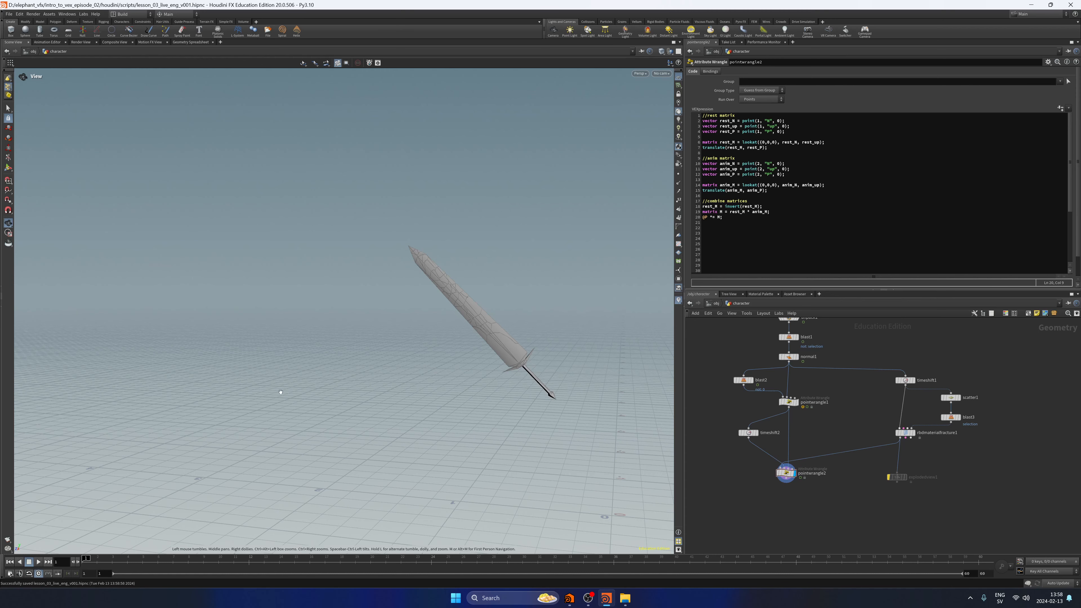
pyautogui.moveTo(85, 559)
pyautogui.mouseDown()
pyautogui.moveTo(236, 549)
pyautogui.moveTo(583, 565)
pyautogui.moveTo(271, 586)
pyautogui.moveTo(81, 568)
pyautogui.mouseUp()
# Wire the output of the bypassed explodedview1 node into the first input of pointwrangle2, and display pointwrangle2.
pyautogui.click(905, 433)
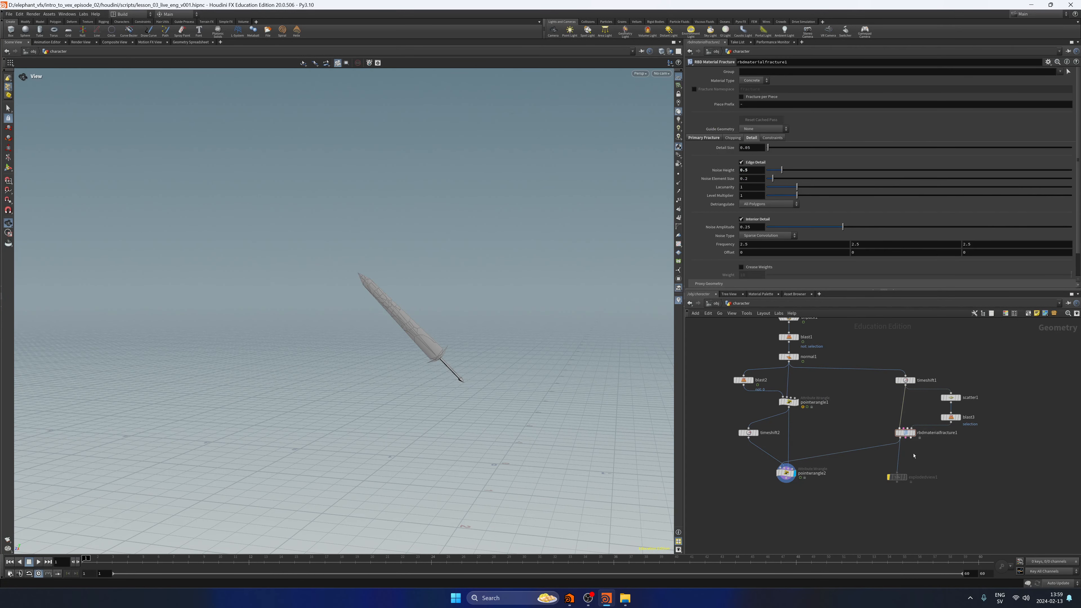
pyautogui.moveTo(895, 477); pyautogui.dragTo(896, 464)
pyautogui.click(897, 469)
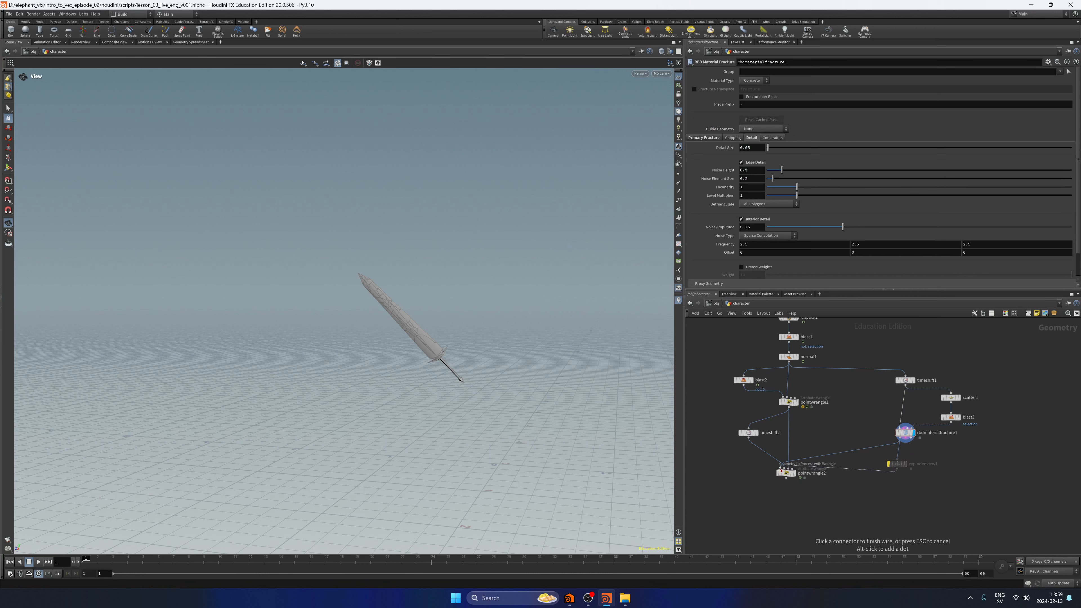
pyautogui.click(798, 471)
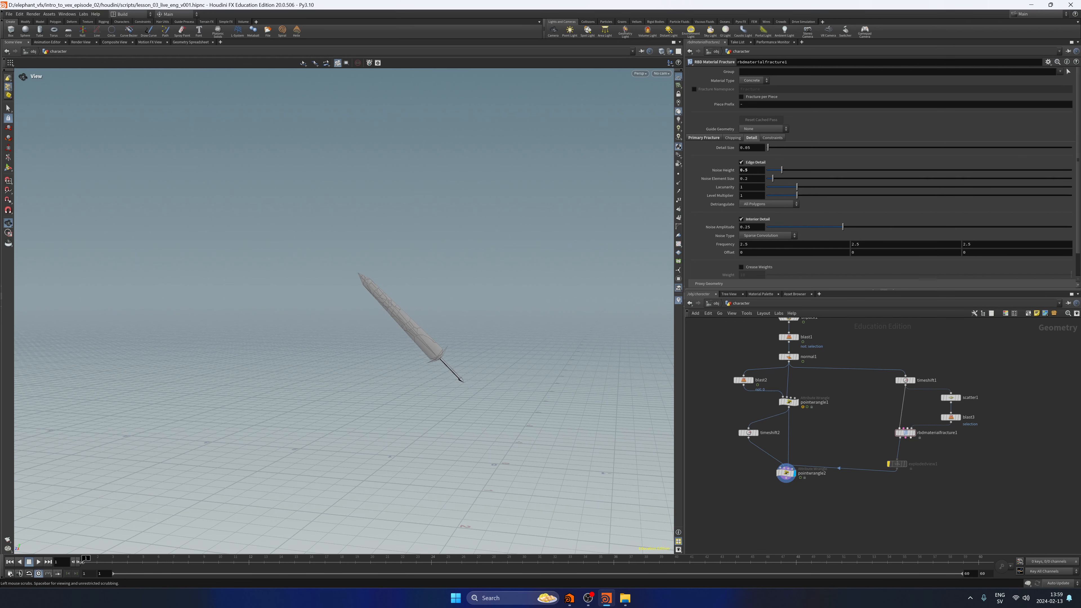
# Temporarily enable explodedview1 to check that the separated pieces follow the animation, and bypass it again.
pyautogui.click(888, 464)
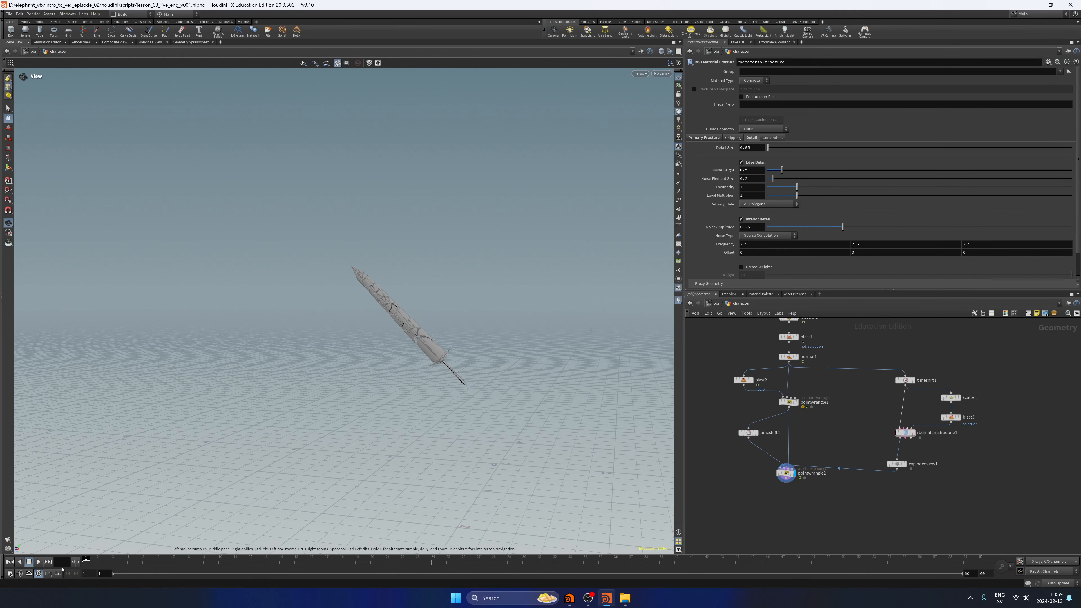
pyautogui.moveTo(88, 559)
pyautogui.mouseDown()
pyautogui.moveTo(558, 572)
pyautogui.moveTo(84, 564)
pyautogui.mouseUp()
pyautogui.click(897, 464)
pyautogui.scroll(2, 933, 455)
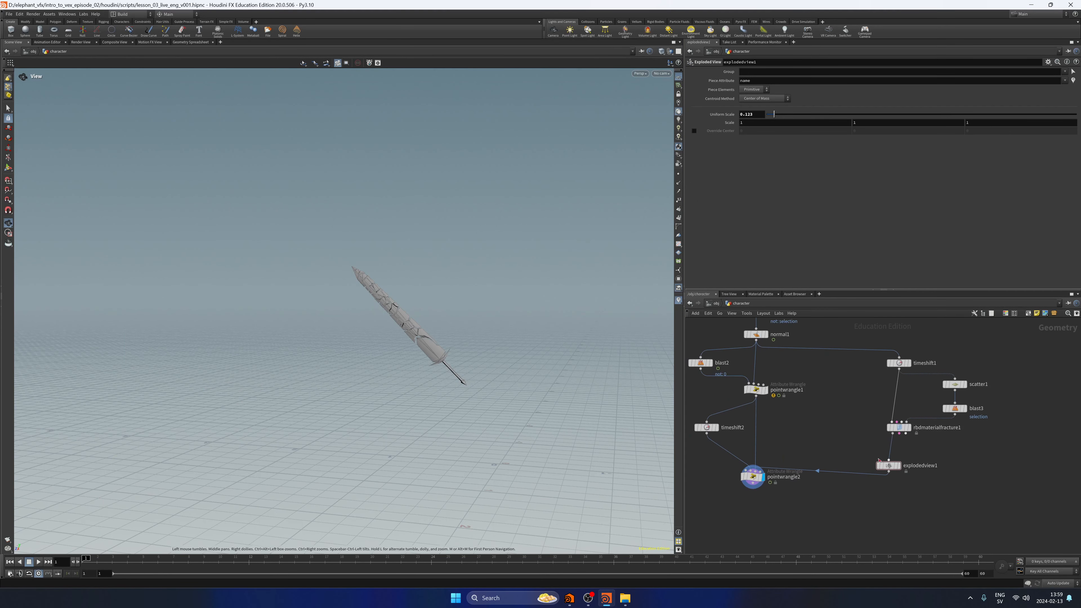
pyautogui.moveTo(885, 467)
pyautogui.moveTo(885, 466); pyautogui.dragTo(885, 458)
pyautogui.click(751, 482)
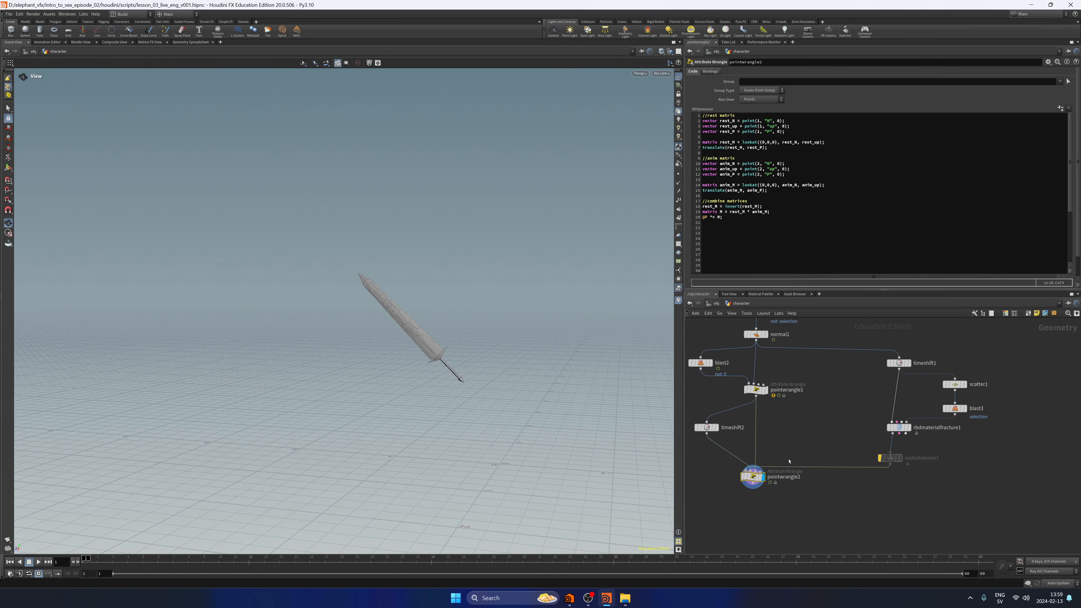
# Save the scene and delete the empty lines below the @P *= M; line in pointwrangle2's code.
pyautogui.hotkey('ctrl', 's')
pyautogui.moveTo(723, 224); pyautogui.dragTo(699, 114)
pyautogui.click(727, 240)
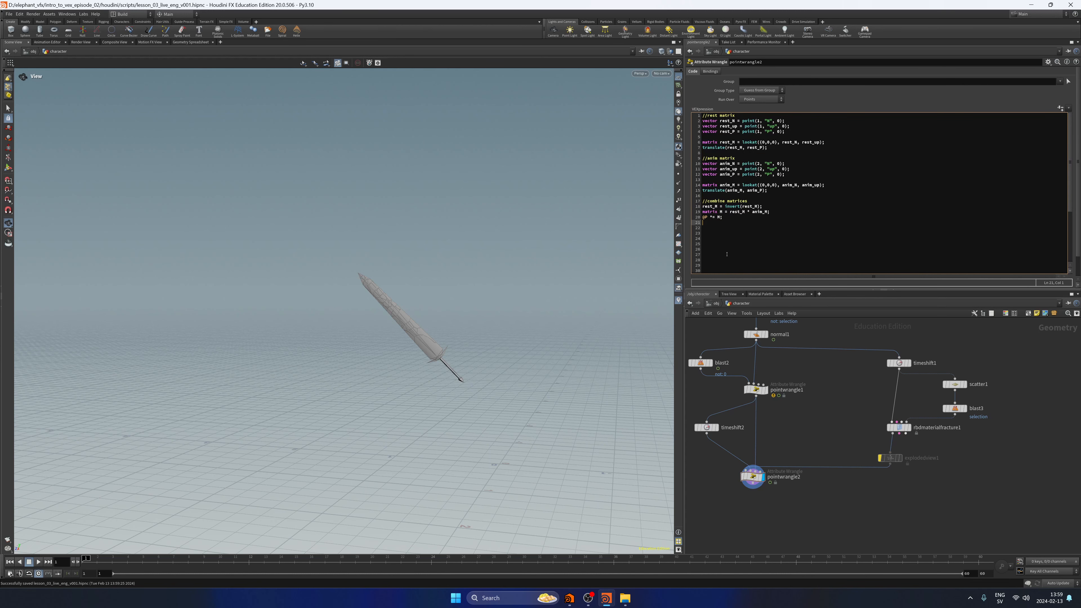
pyautogui.press('Delete')
pyautogui.press('Delete')
pyautogui.press('Delete')
pyautogui.press('Delete')
pyautogui.press('Delete')
pyautogui.press('Delete')
pyautogui.press('Delete')
pyautogui.press('Delete')
pyautogui.press('Delete')
pyautogui.press('Delete')
pyautogui.press('Delete')
pyautogui.press('Delete')
pyautogui.press('Delete')
pyautogui.press('Delete')
pyautogui.press('Delete')
pyautogui.press('Delete')
pyautogui.press('Delete')
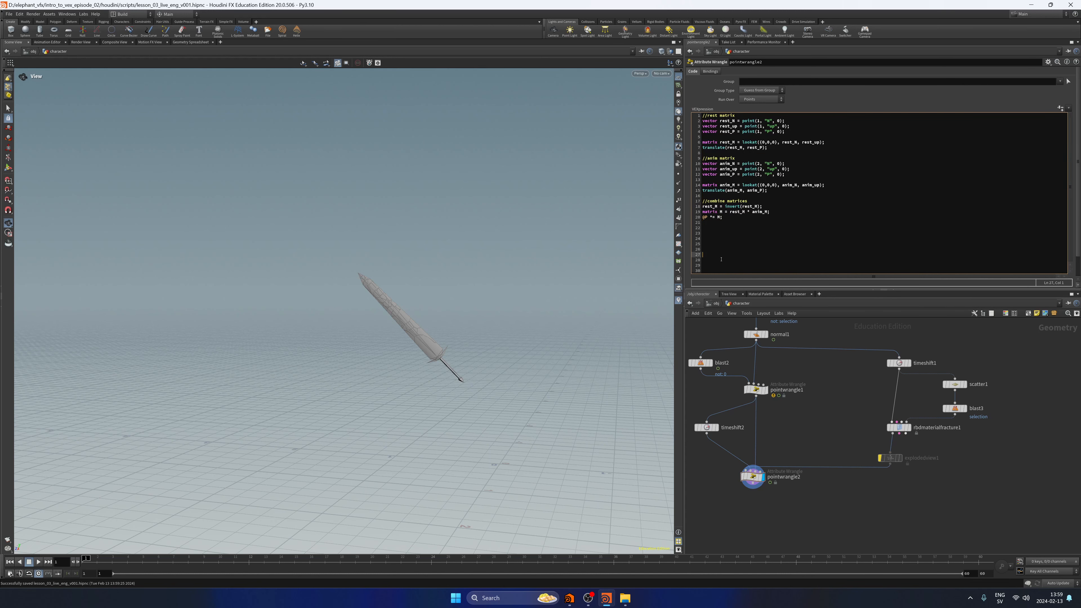
pyautogui.press('BackSpace')
pyautogui.press('BackSpace')
pyautogui.press('BackSpace')
pyautogui.press('BackSpace')
pyautogui.press('BackSpace')
pyautogui.press('BackSpace')
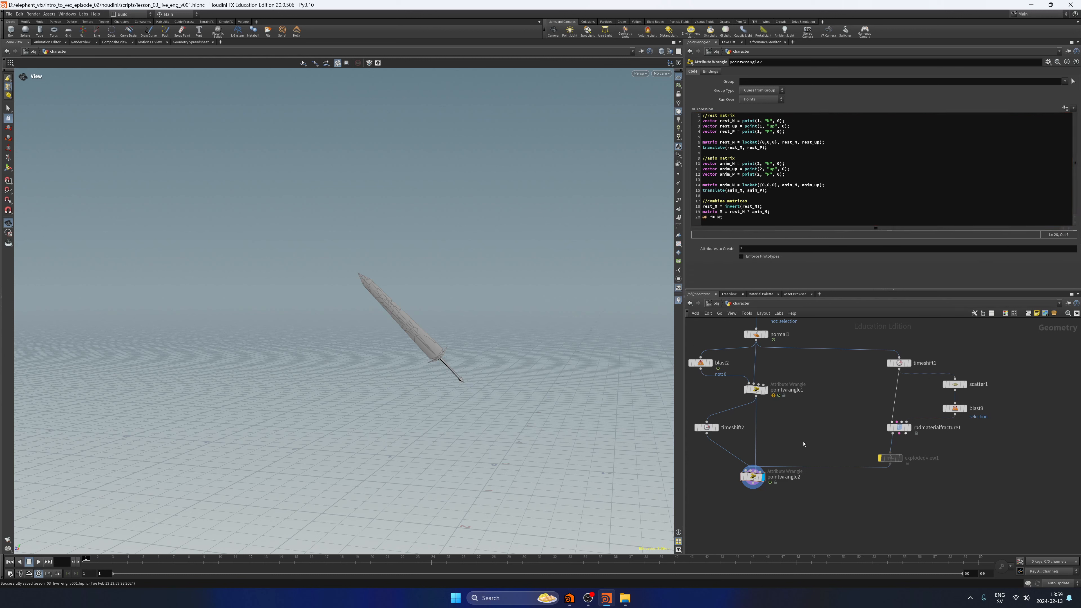
pyautogui.press('capslock')
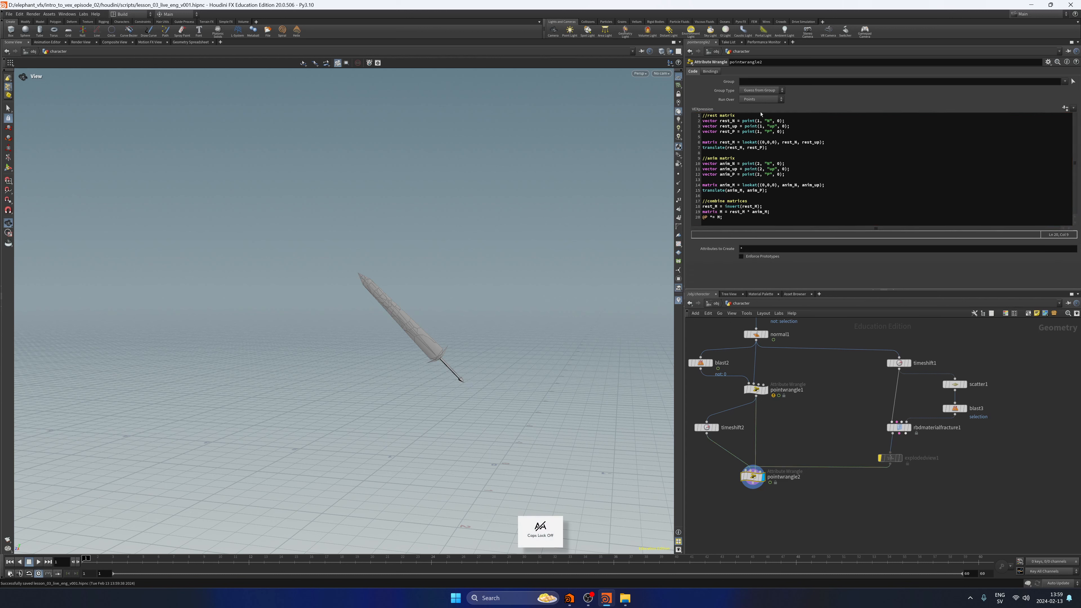
pyautogui.moveTo(731, 217); pyautogui.dragTo(701, 115)
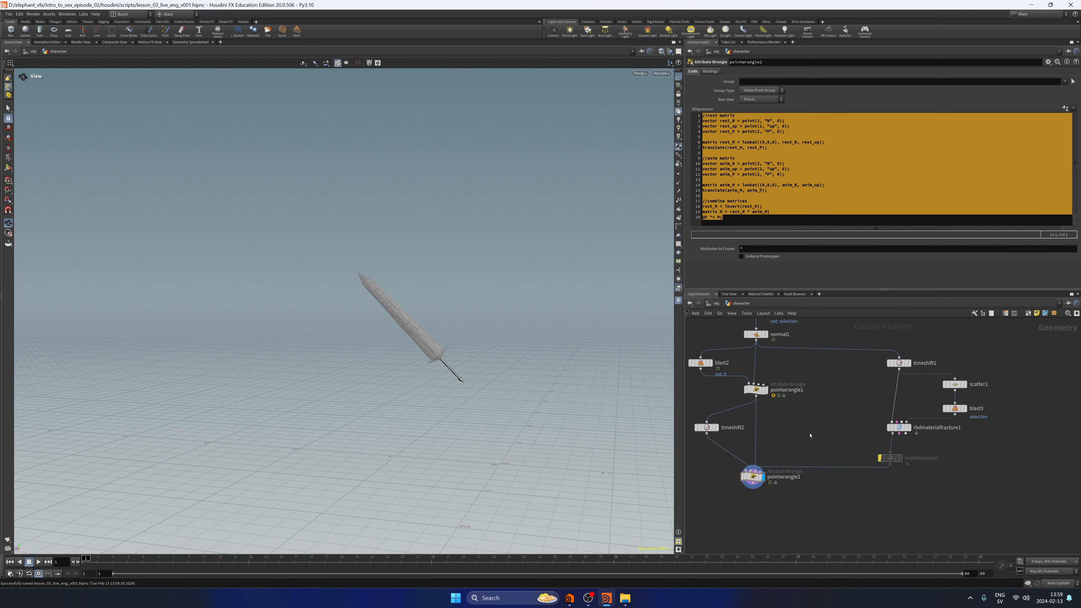
pyautogui.moveTo(783, 495); pyautogui.dragTo(770, 528)
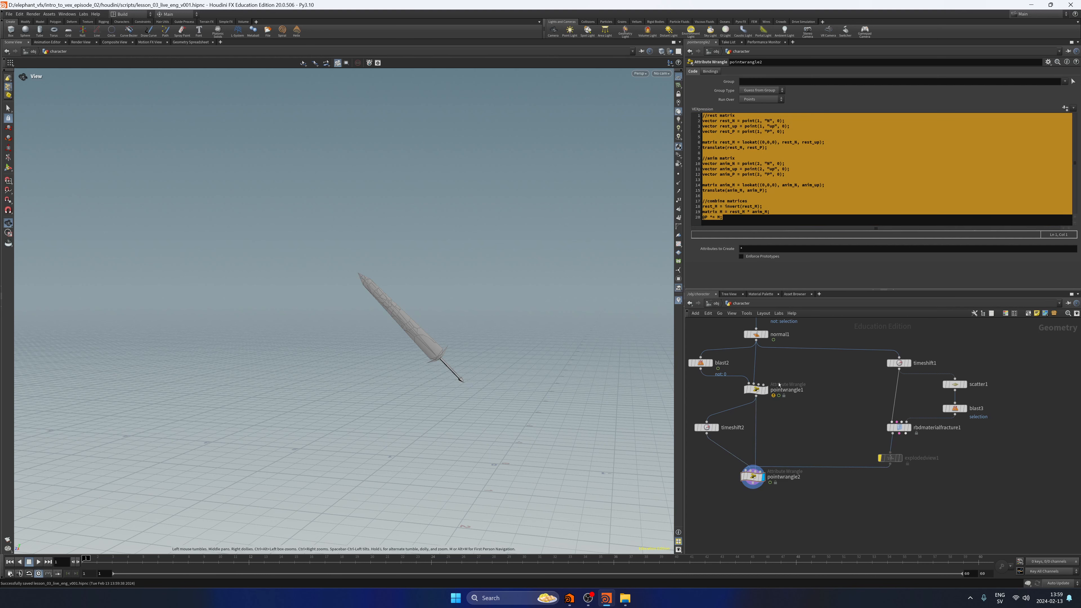
pyautogui.click(725, 217)
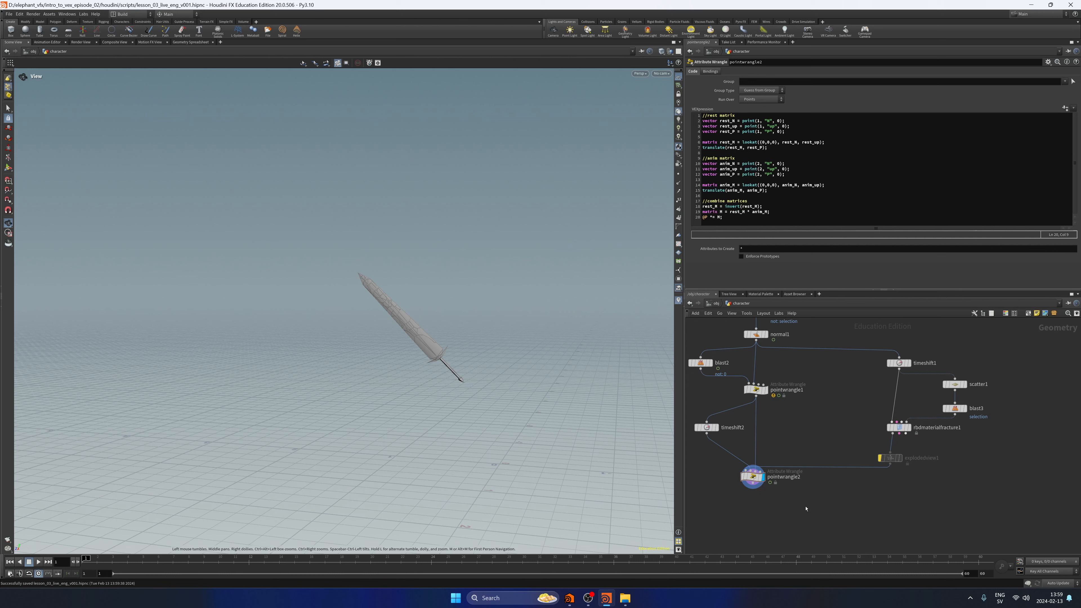
pyautogui.scroll(-4, 805, 508)
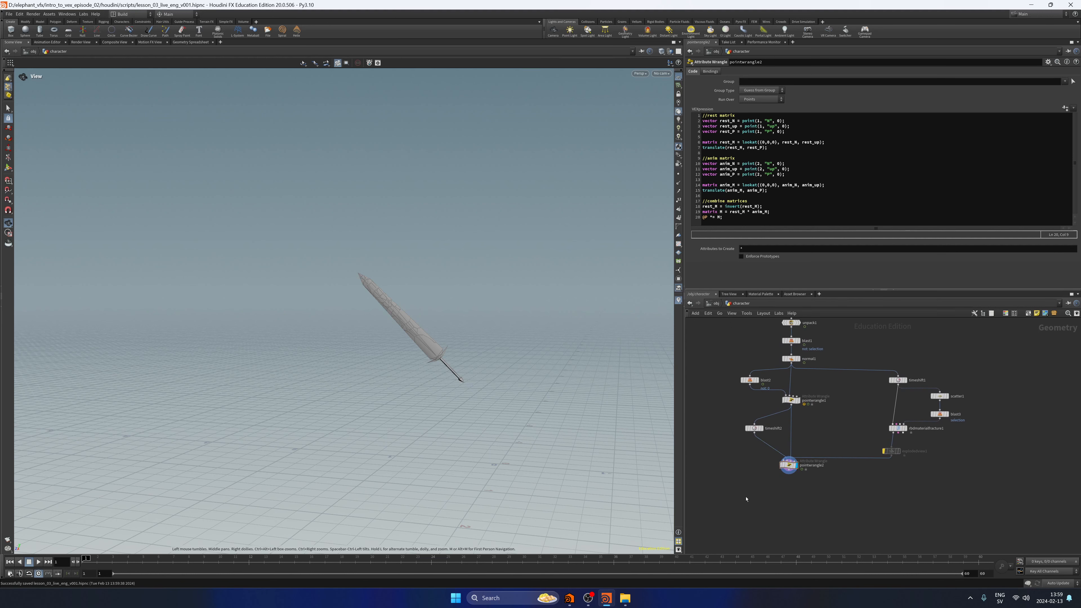
pyautogui.moveTo(88, 559)
pyautogui.mouseDown()
pyautogui.moveTo(242, 572)
pyautogui.moveTo(494, 563)
pyautogui.moveTo(84, 563)
pyautogui.mouseUp()
# Add a displayed Assemble node below pointwrangle2 with Create Name Attribute disabled and Create Packed Primitives enabled.
pyautogui.moveTo(782, 514); pyautogui.dragTo(808, 483, button='middle')
pyautogui.press('Tab')
pyautogui.write('ass')
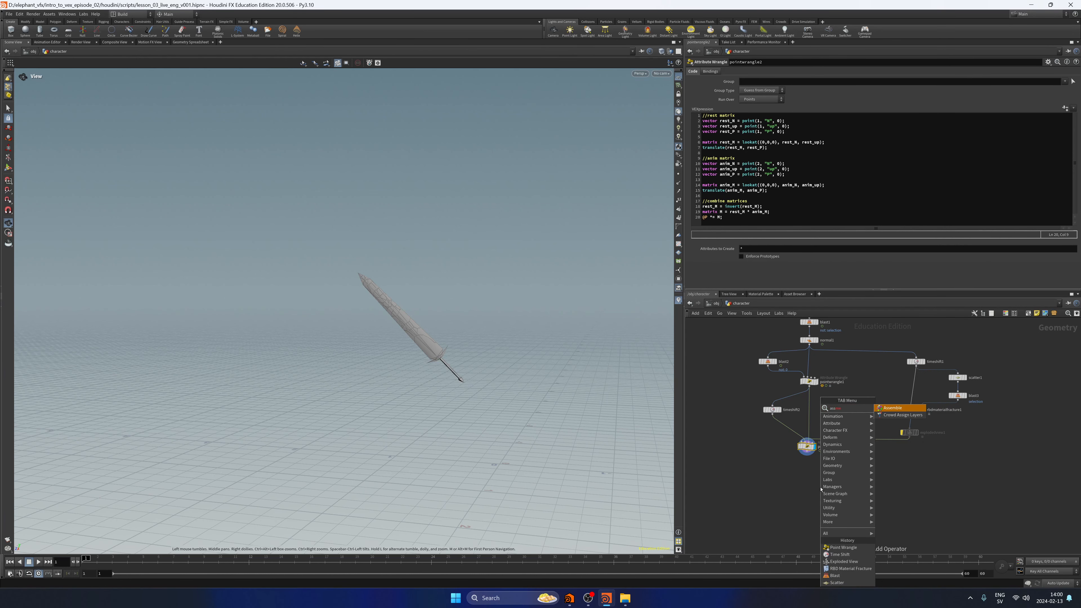
pyautogui.press('Return')
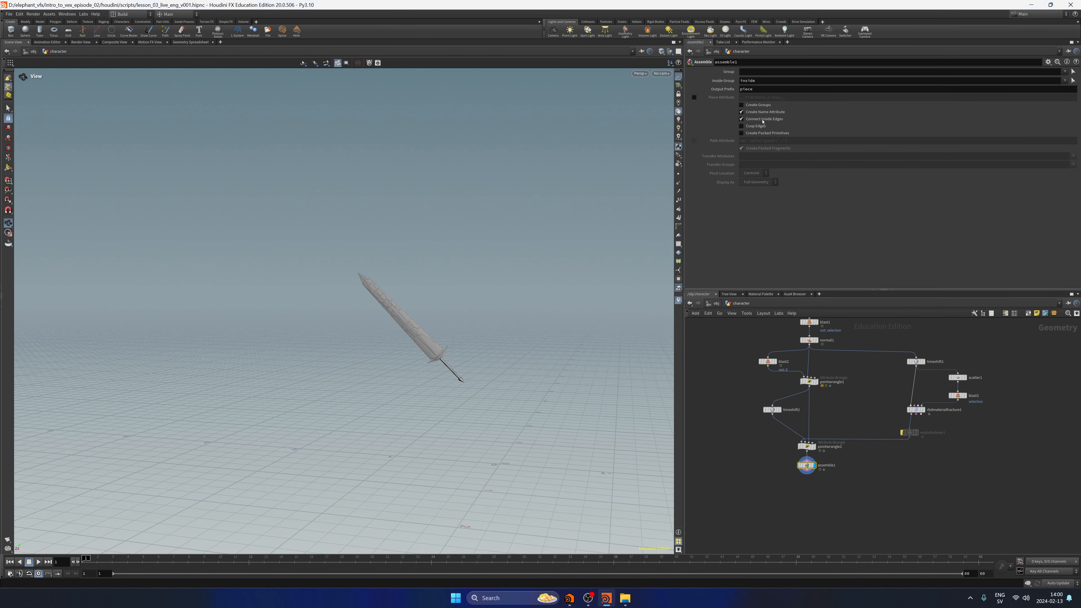
pyautogui.click(741, 133)
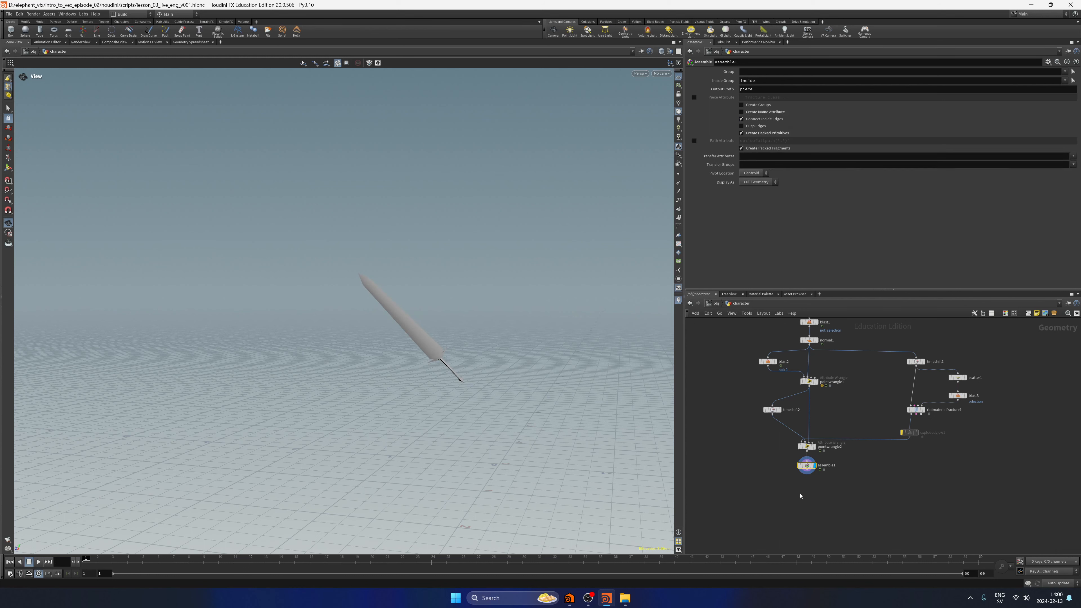
pyautogui.click(806, 446)
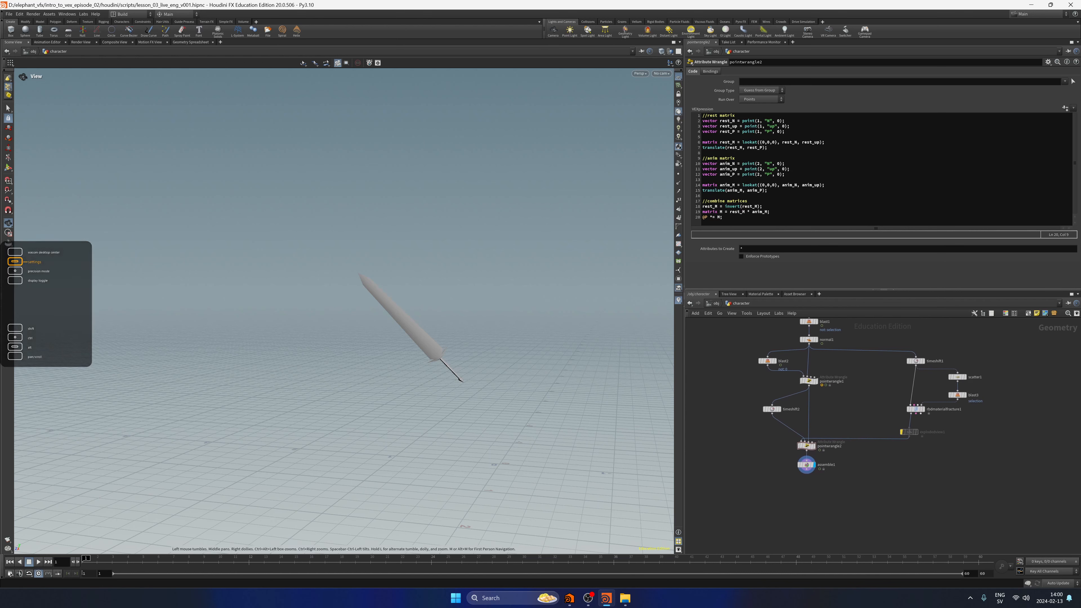
pyautogui.moveTo(87, 567)
pyautogui.mouseDown()
pyautogui.moveTo(263, 583)
pyautogui.moveTo(87, 569)
pyautogui.mouseUp()
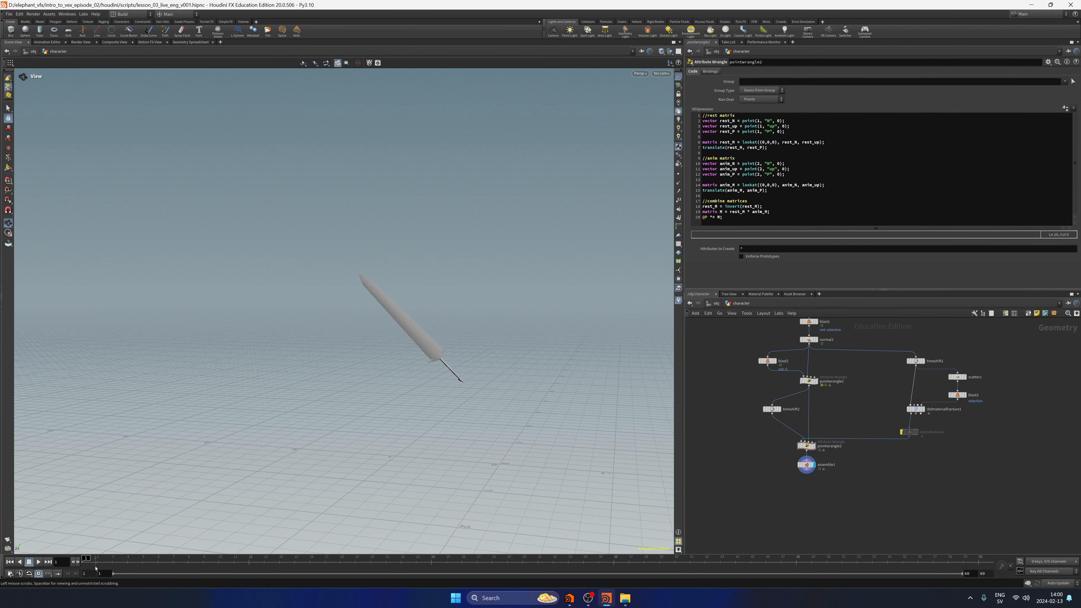
# Try an Unpack node after assemble1 to view the unpacked fracture pieces, and delete that node.
pyautogui.press('Tab')
pyautogui.write('unp')
pyautogui.press('Return')
pyautogui.click(801, 494)
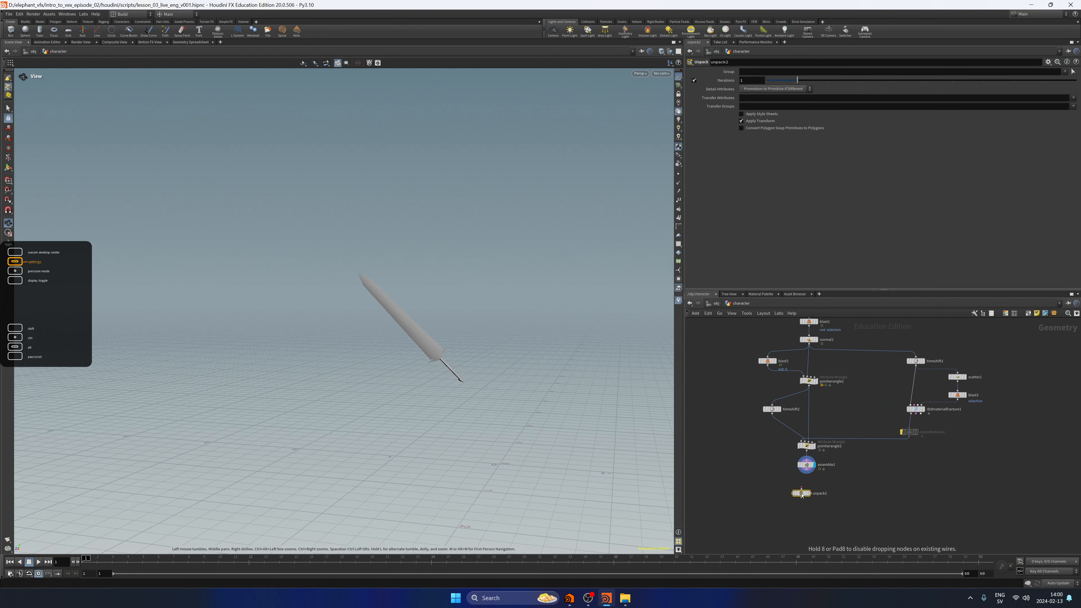
pyautogui.scroll(5, 801, 495)
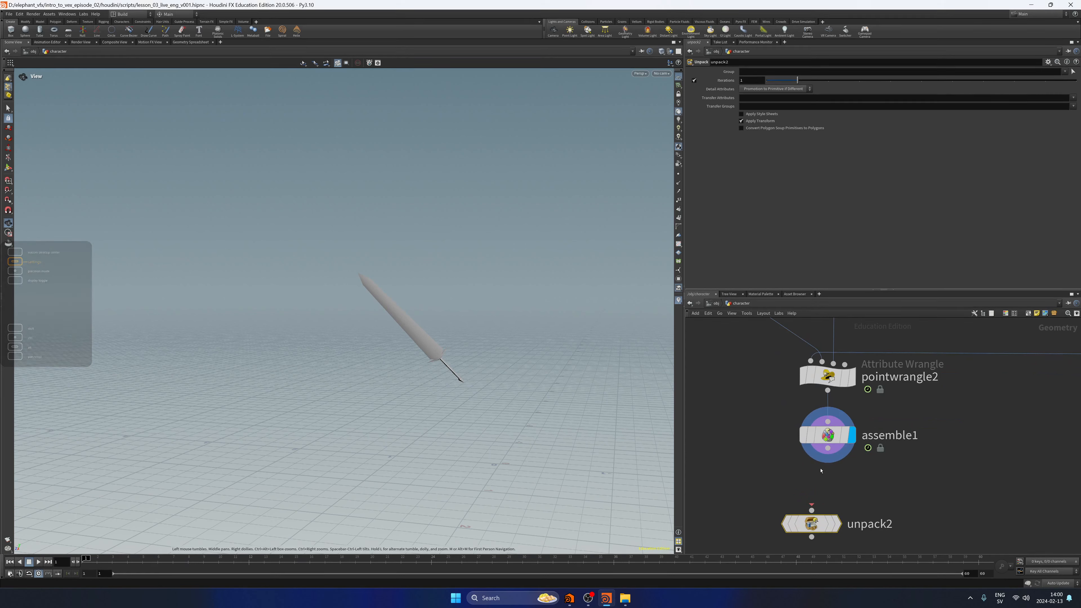
pyautogui.click(839, 527)
pyautogui.press('Delete')
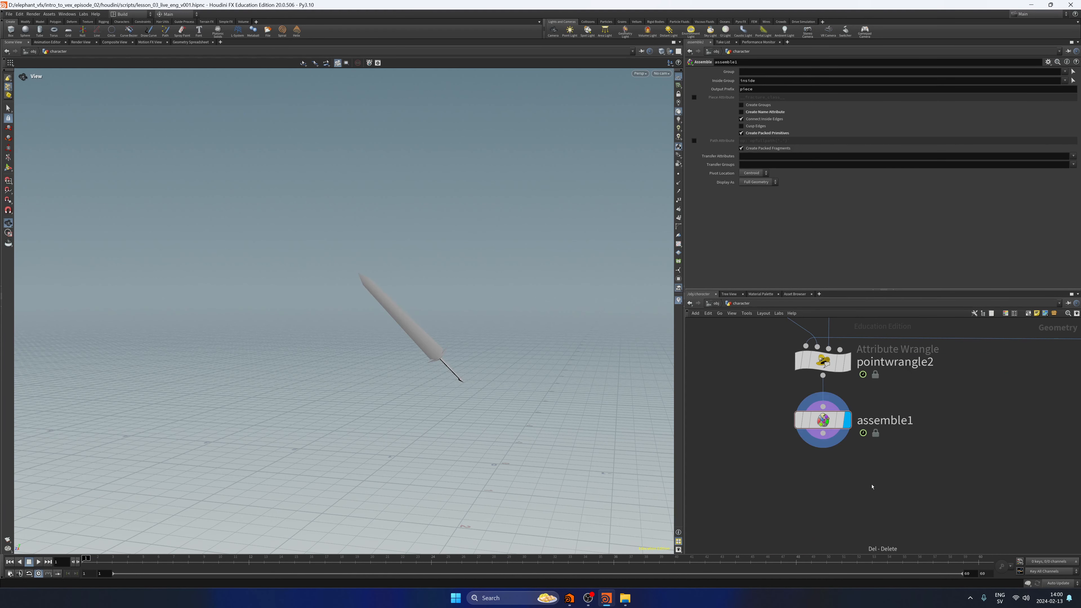
# Save the scene, add a DOP Network fed by assemble1, and enter the network.
pyautogui.hotkey('ctrl', 's')
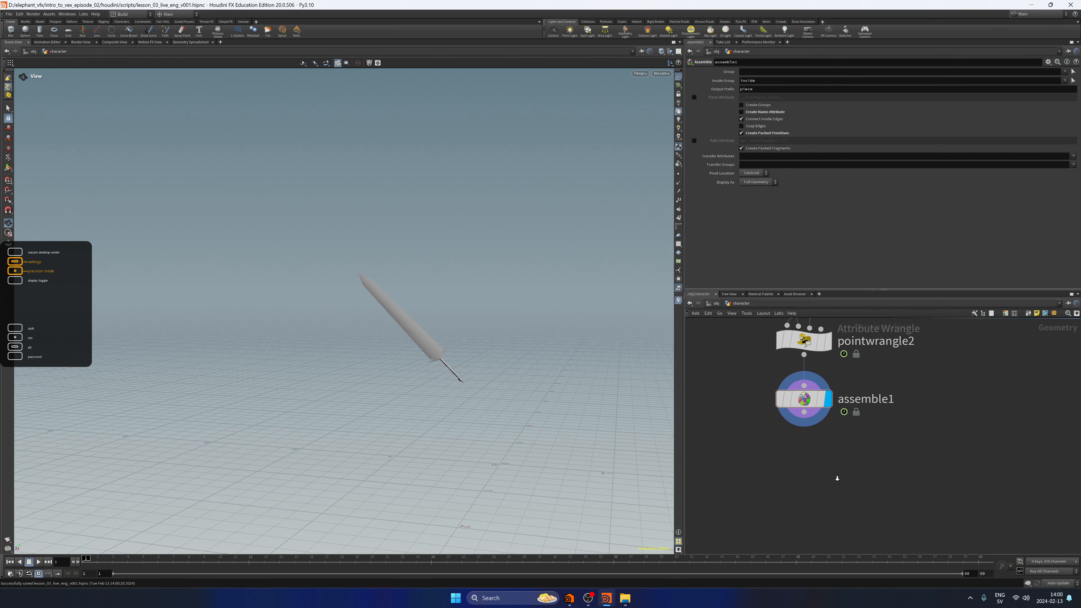
pyautogui.press('Tab')
pyautogui.write('dopne')
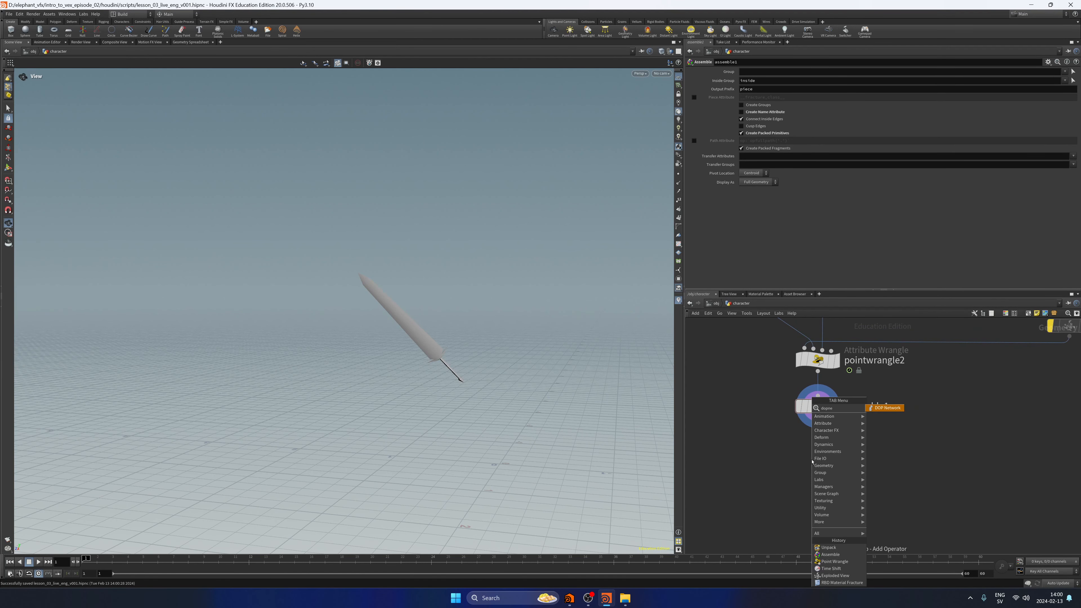
pyautogui.press('Return')
pyautogui.click(812, 461)
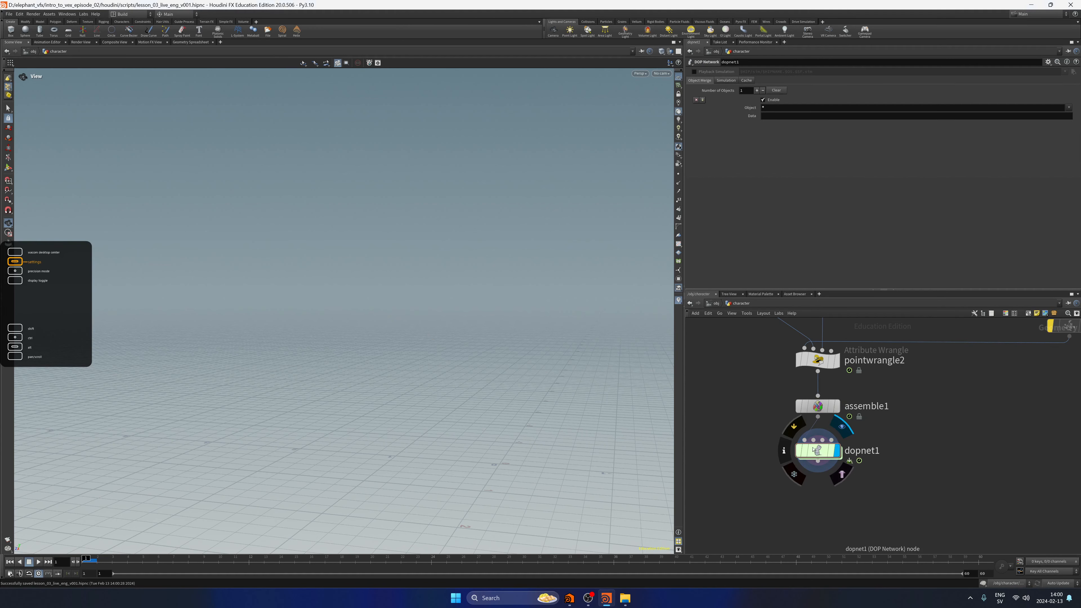
pyautogui.doubleClick(813, 460)
pyautogui.moveTo(844, 385); pyautogui.dragTo(796, 443, button='middle')
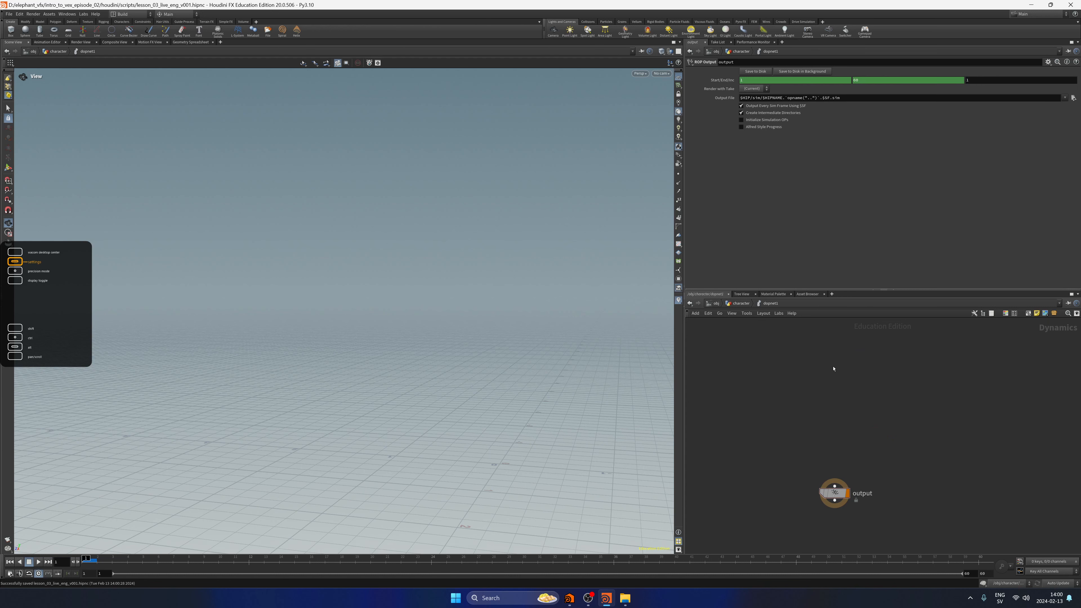
# Add an RBD Packed Object above the output node and set its geometry source to First Context Geometry.
pyautogui.press('Tab')
pyautogui.write('rbdpack')
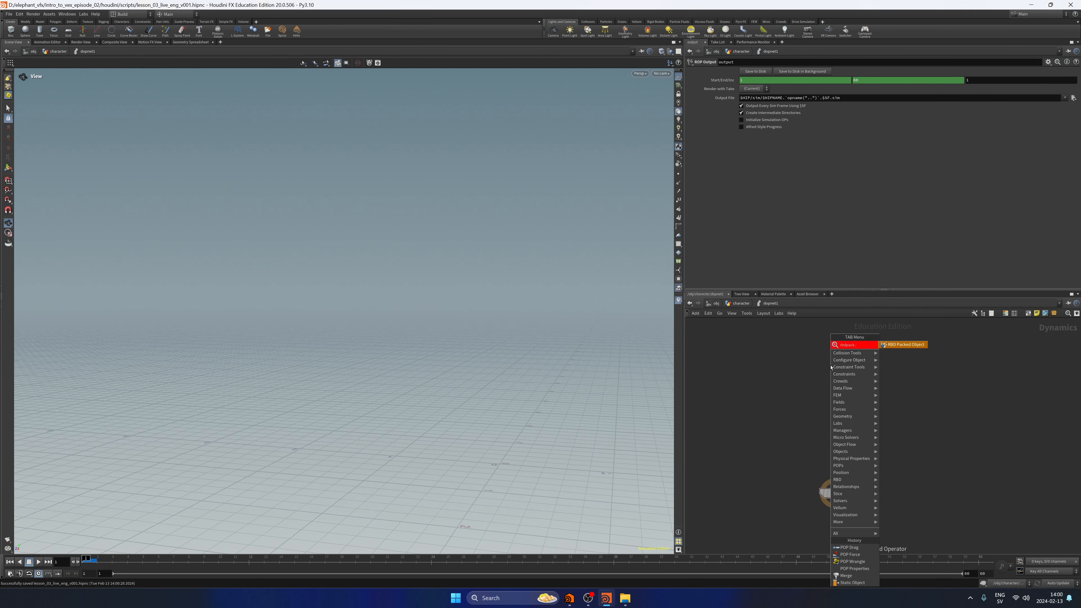
pyautogui.press('Return')
pyautogui.click(831, 366)
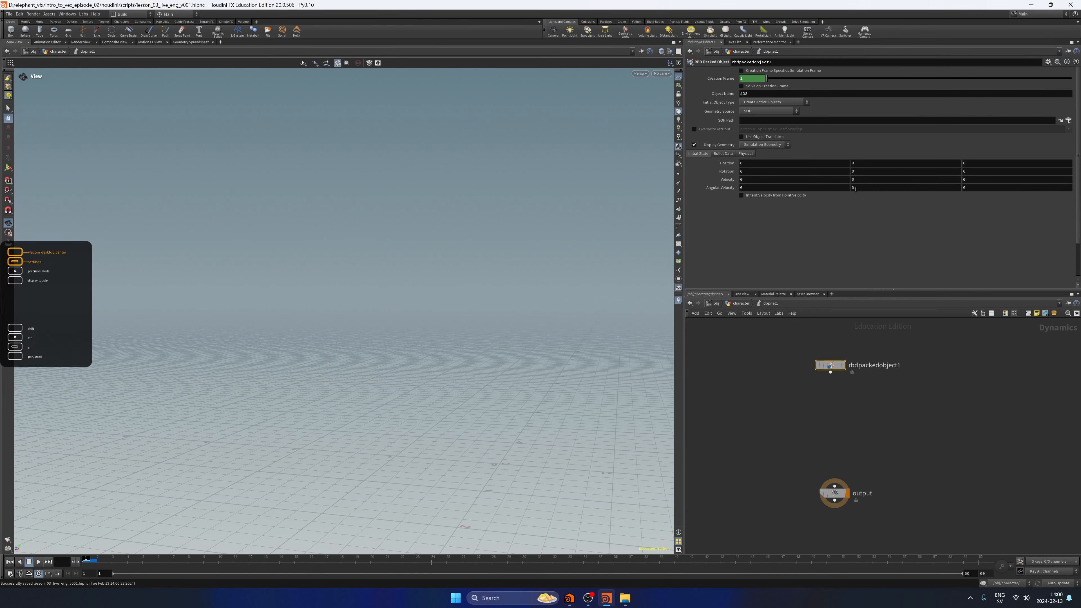
pyautogui.click(762, 103)
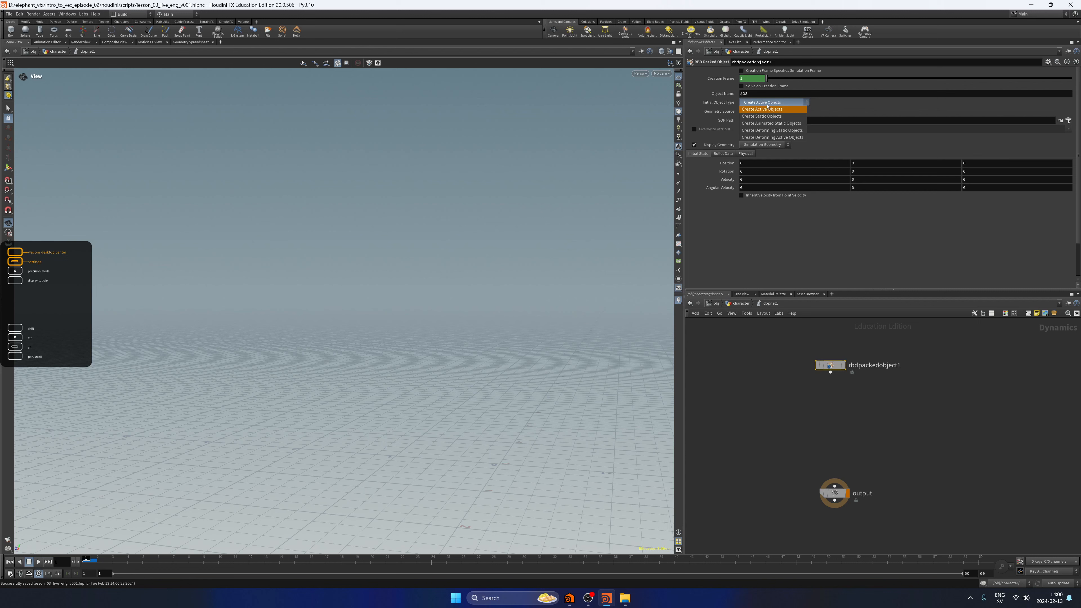
pyautogui.click(834, 108)
pyautogui.click(772, 112)
pyautogui.click(774, 126)
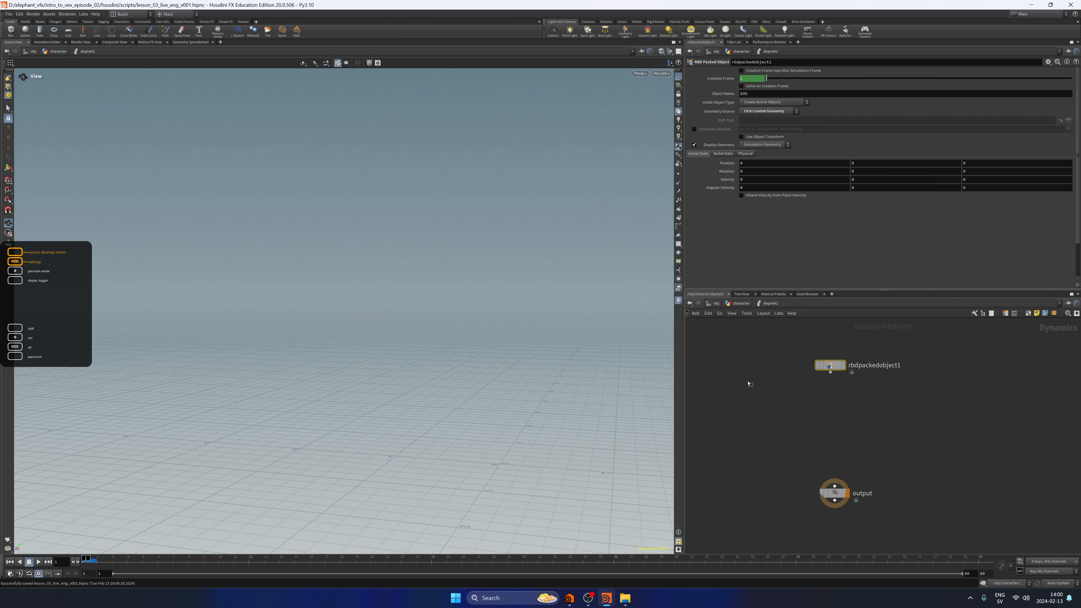
# Check dopnet1's input connection one level up, re-enter the network, and make rbdpackedobject1 the displayed node.
pyautogui.press('u')
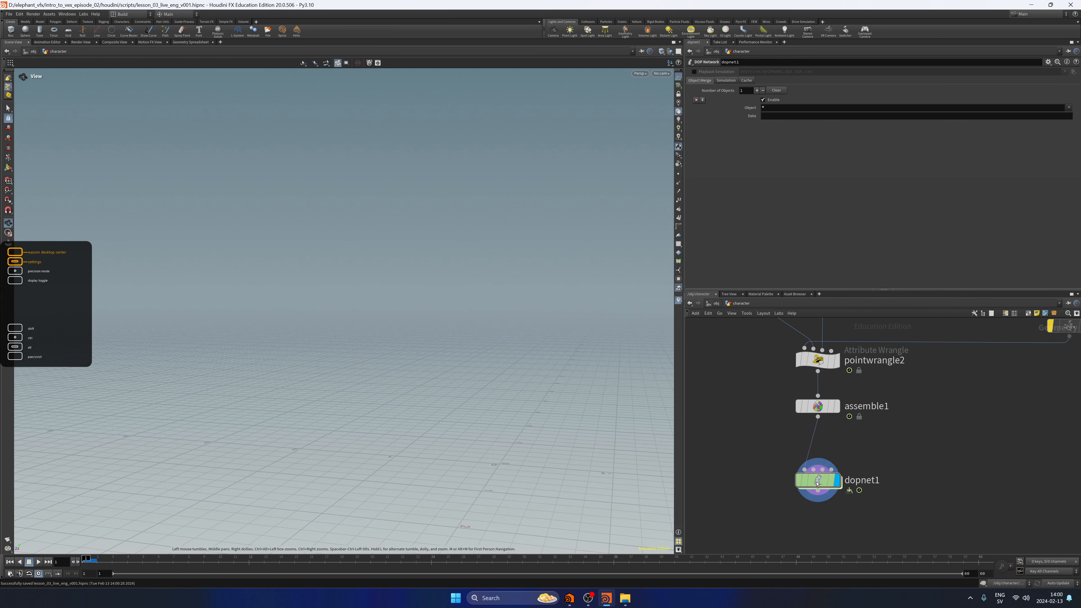
pyautogui.doubleClick(810, 480)
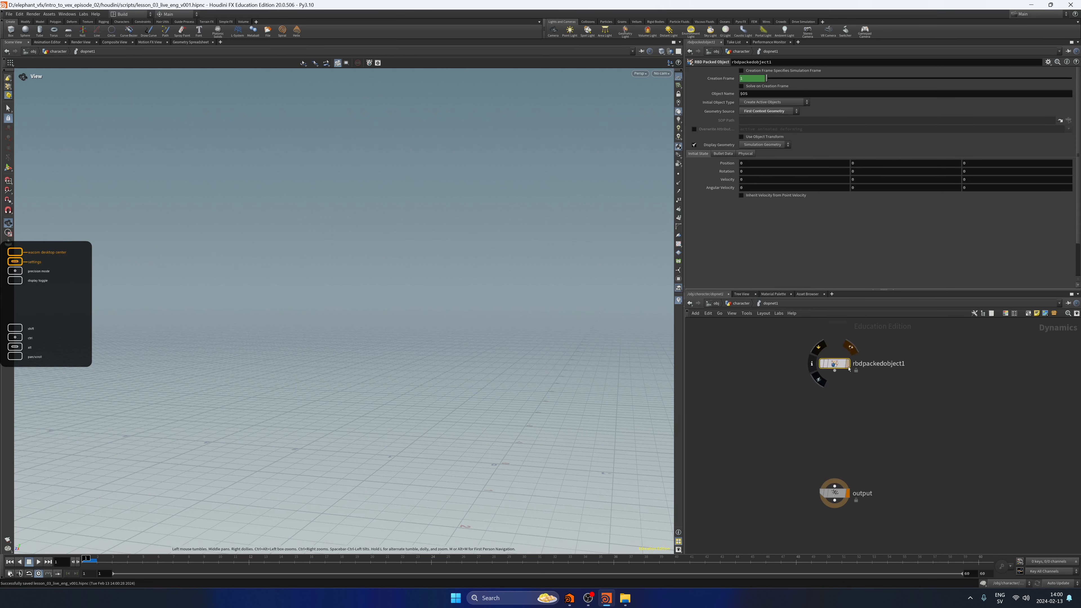
pyautogui.click(814, 349)
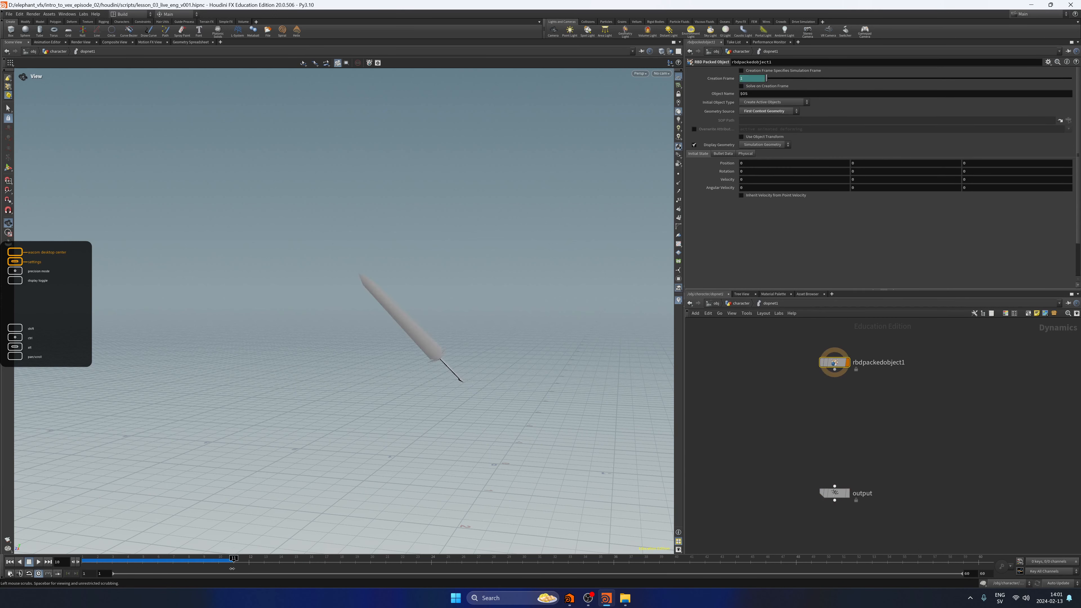
# Go up to the geometry network to review assemble1 feeding dopnet1, and re-enter the DOP network.
pyautogui.moveTo(794, 352); pyautogui.dragTo(896, 418)
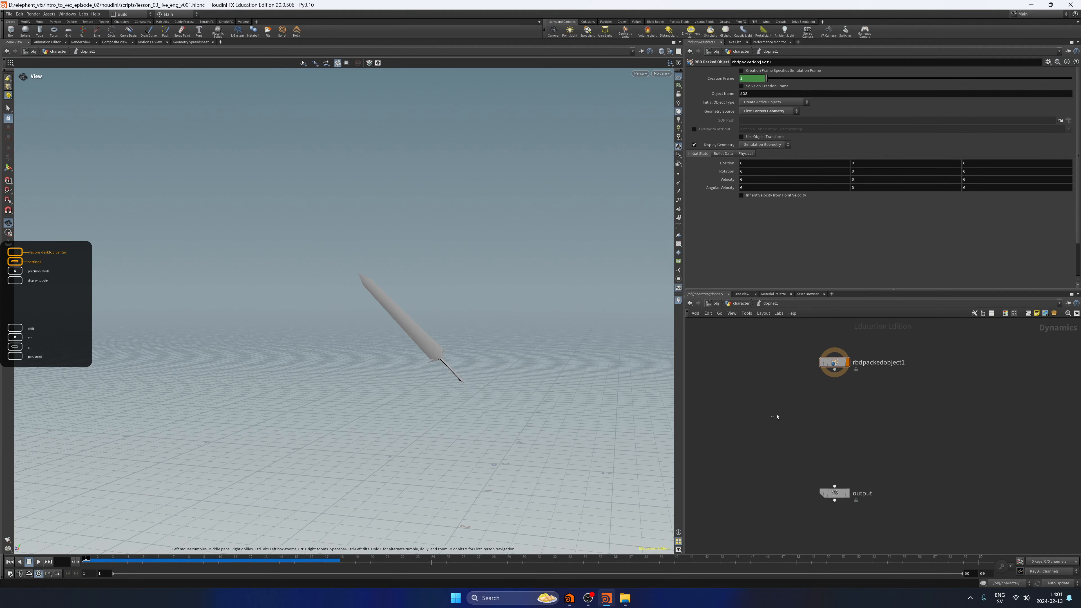
pyautogui.press('u')
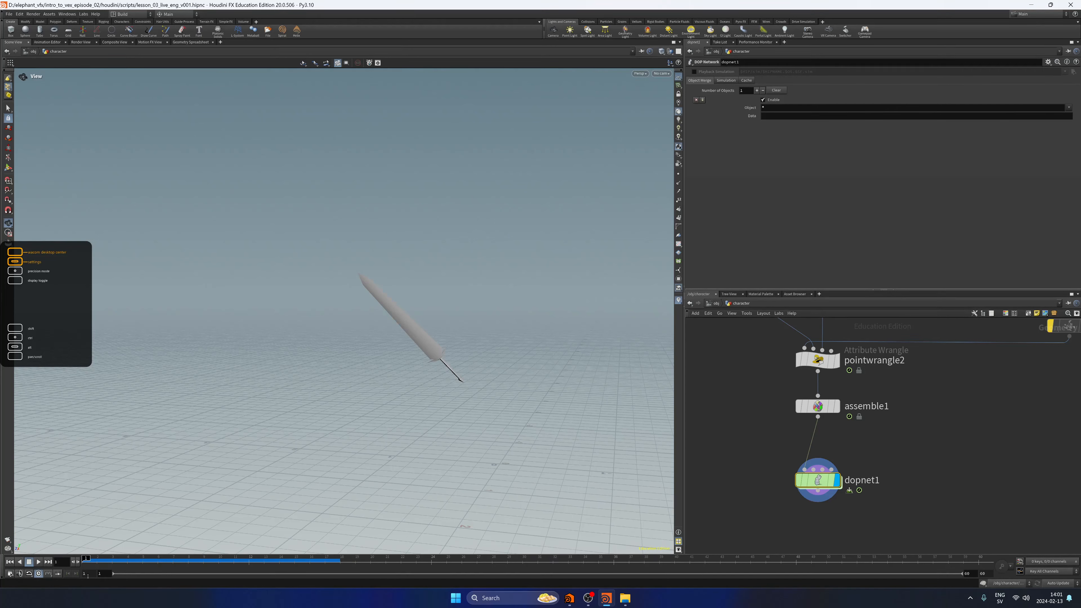
pyautogui.click(836, 413)
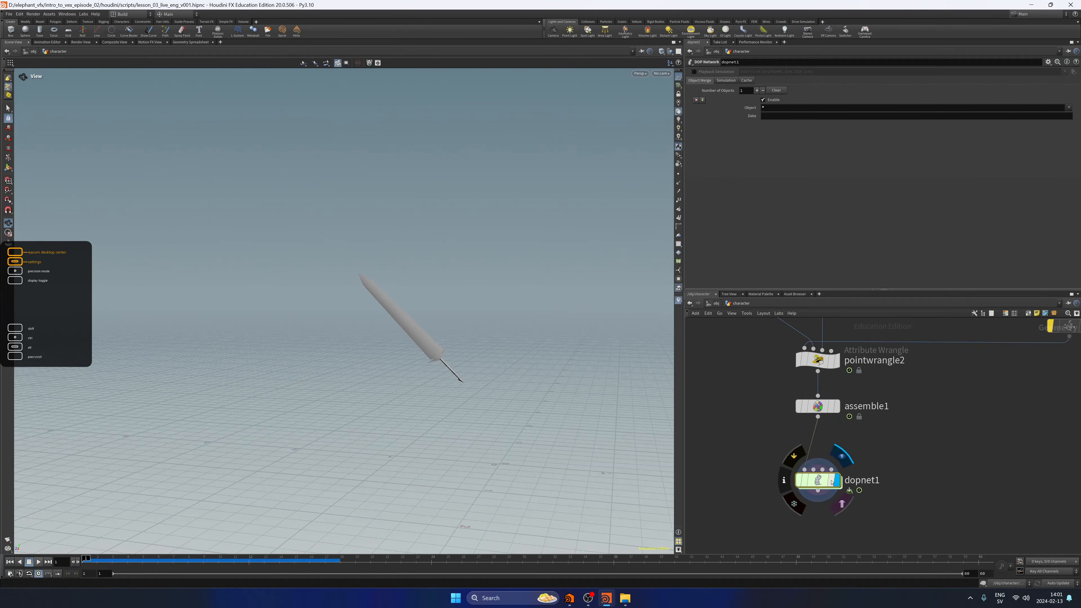
pyautogui.doubleClick(818, 480)
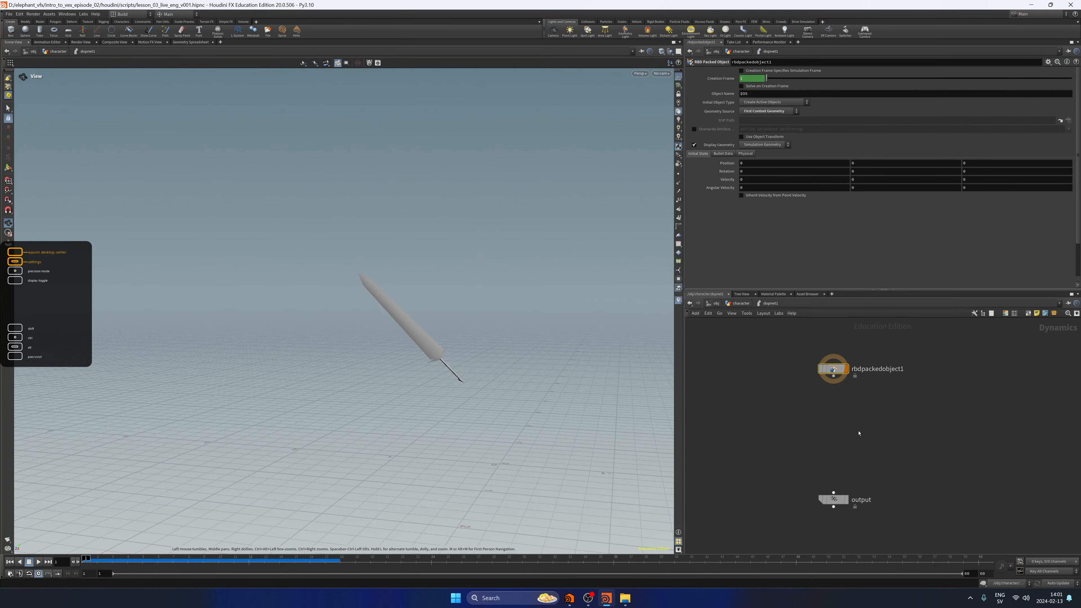
# Add a Rigid Body Solver below rbdpackedobject1 and wire the packed object into its first input.
pyautogui.press('capslock')
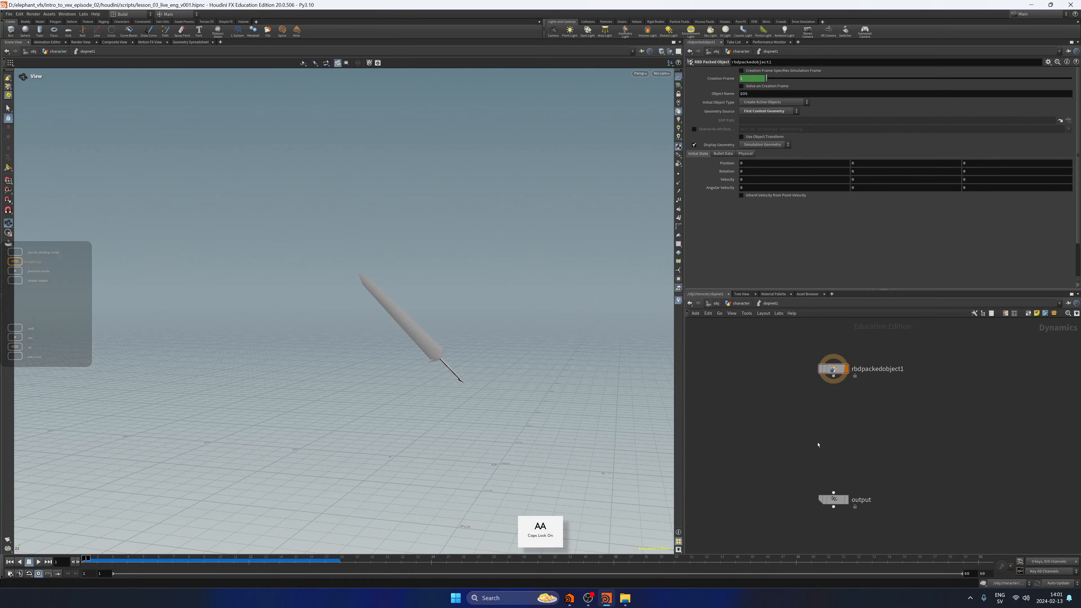
pyautogui.press('Tab')
pyautogui.write('rigidbo')
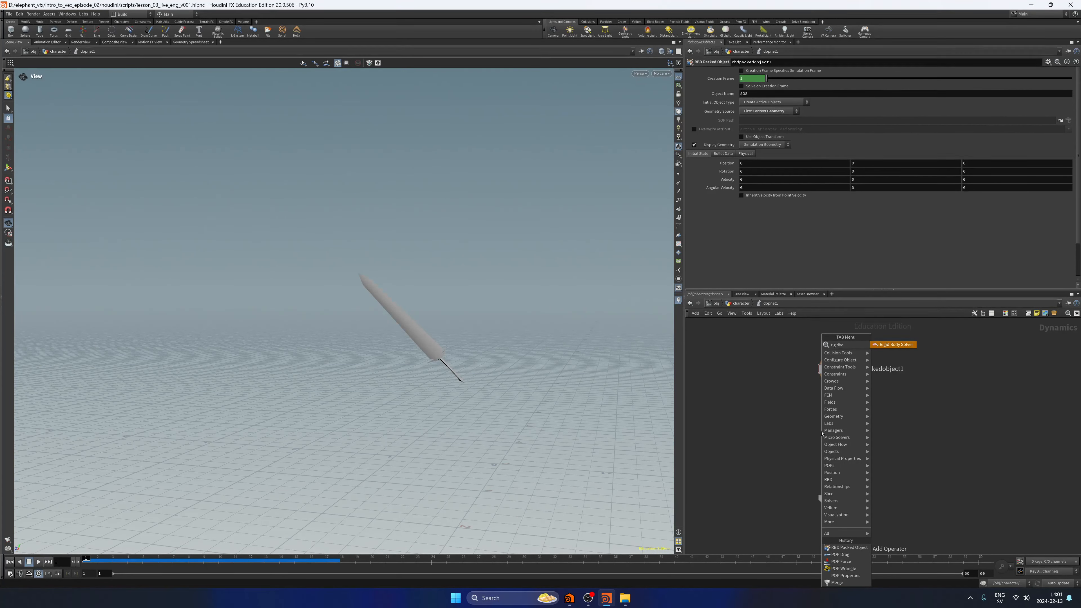
pyautogui.press('capslock')
pyautogui.press('Return')
pyautogui.click(821, 433)
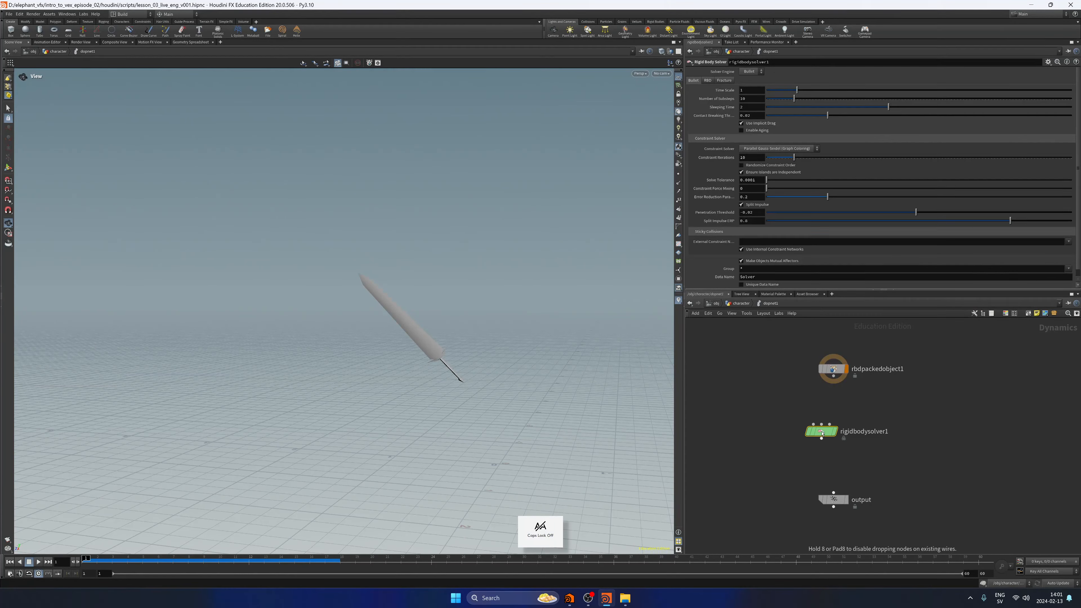
pyautogui.moveTo(821, 432); pyautogui.dragTo(833, 427)
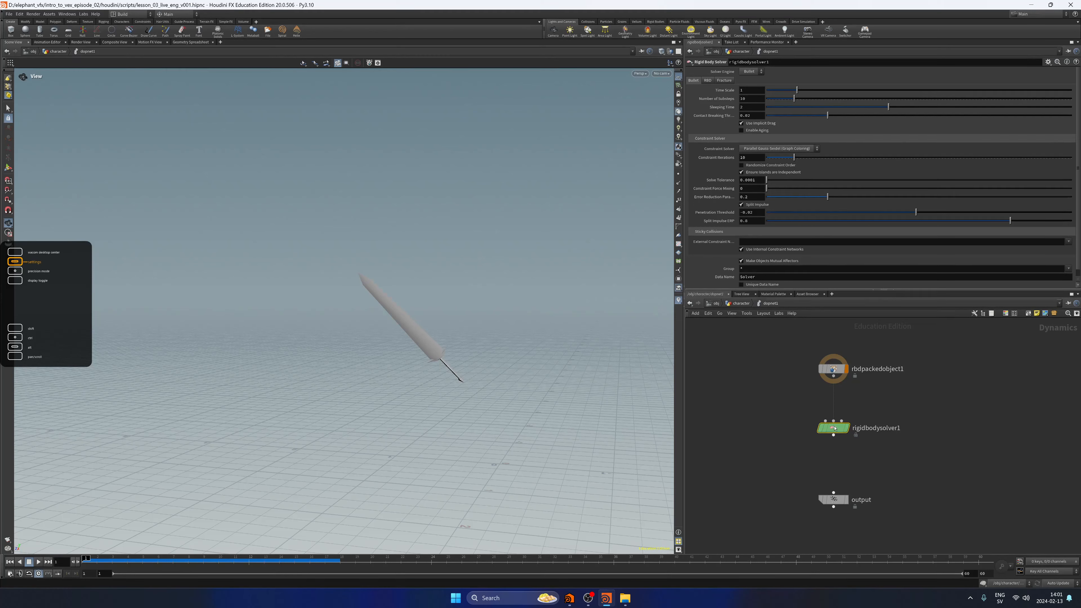
pyautogui.moveTo(833, 376); pyautogui.dragTo(827, 408)
pyautogui.moveTo(827, 410); pyautogui.dragTo(828, 373, button='middle')
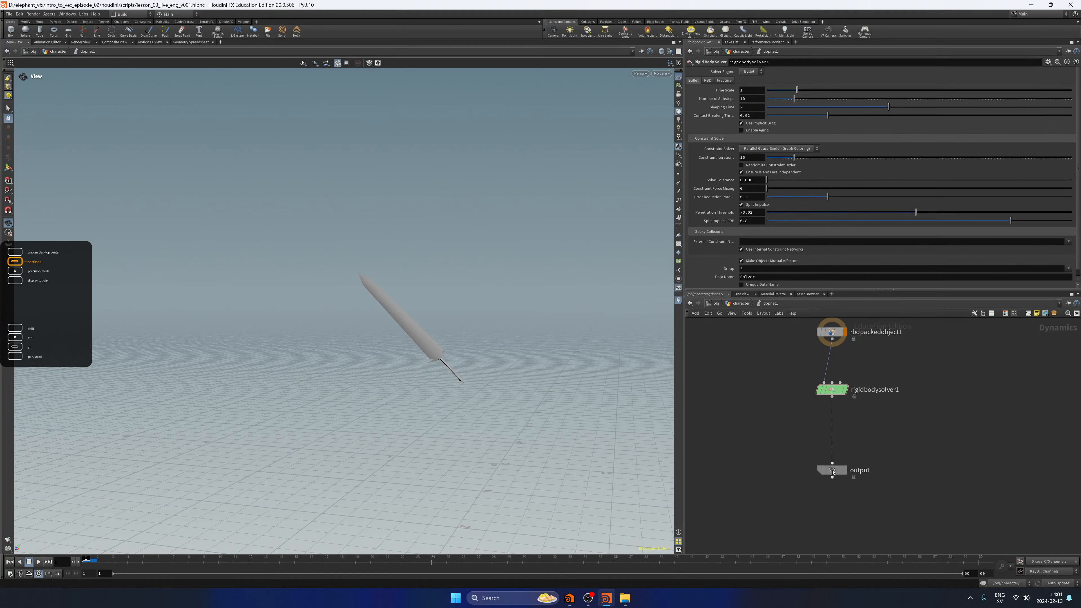
# Add a Gravity Force node and wire it between rigidbodysolver1 and the output node.
pyautogui.press('Tab')
pyautogui.write('gravity')
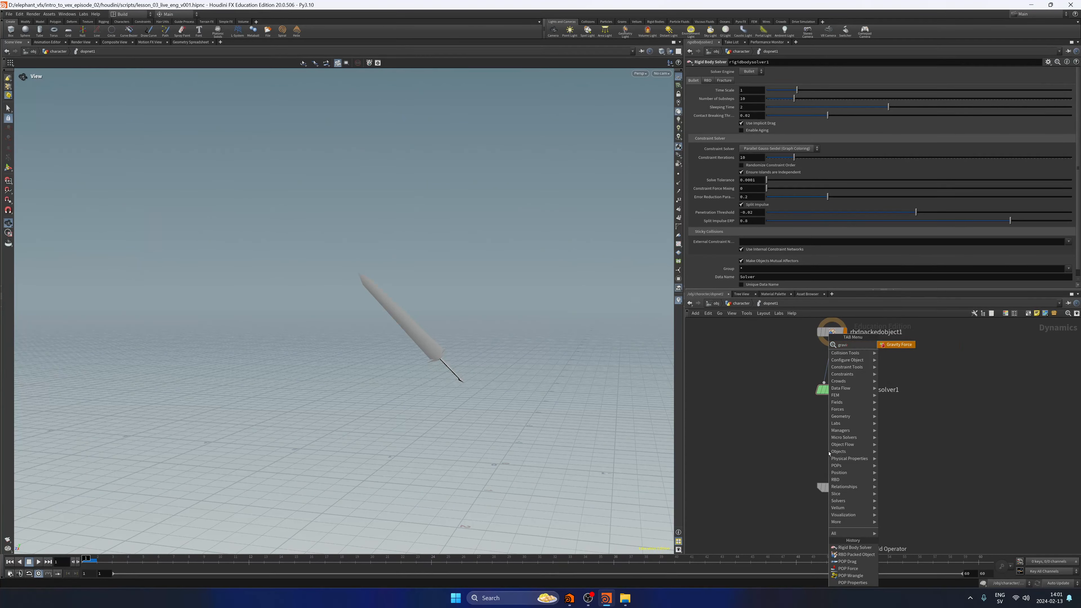
pyautogui.press('Return')
pyautogui.click(829, 452)
pyautogui.moveTo(832, 397); pyautogui.dragTo(822, 444)
pyautogui.moveTo(828, 458); pyautogui.dragTo(832, 480)
pyautogui.moveTo(874, 435); pyautogui.dragTo(863, 457, button='middle')
# Auto-arrange all the nodes in the DOP network into a tidy column and save the scene.
pyautogui.scroll(-2, 861, 453)
pyautogui.moveTo(815, 517); pyautogui.dragTo(868, 345)
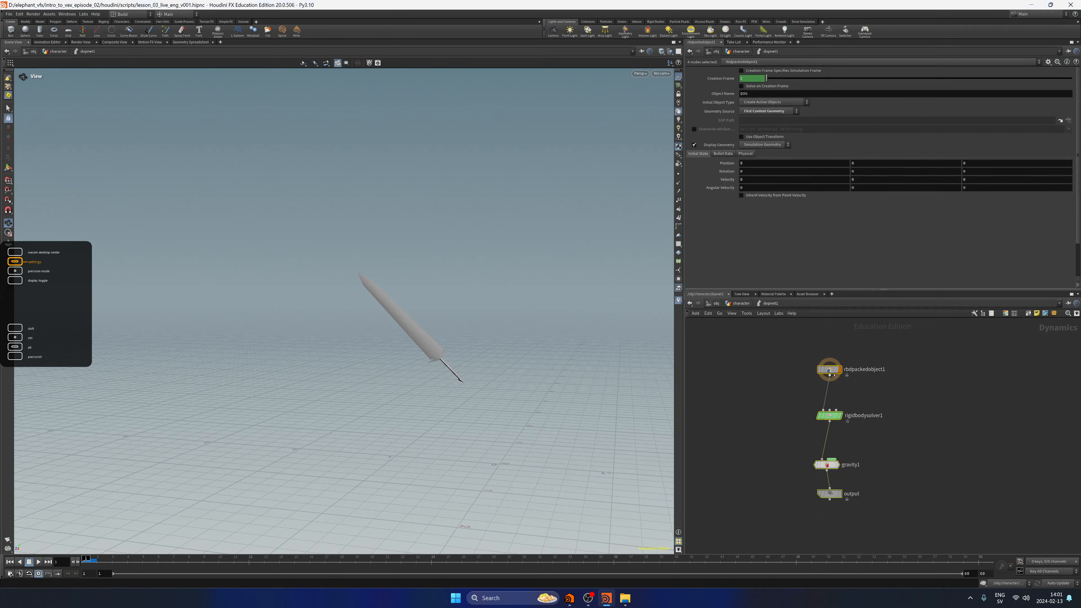
pyautogui.press('l')
pyautogui.click(897, 447)
pyautogui.scroll(1, 922, 431)
pyautogui.moveTo(897, 447); pyautogui.dragTo(918, 471, button='middle')
pyautogui.hotkey('ctrl', 's')
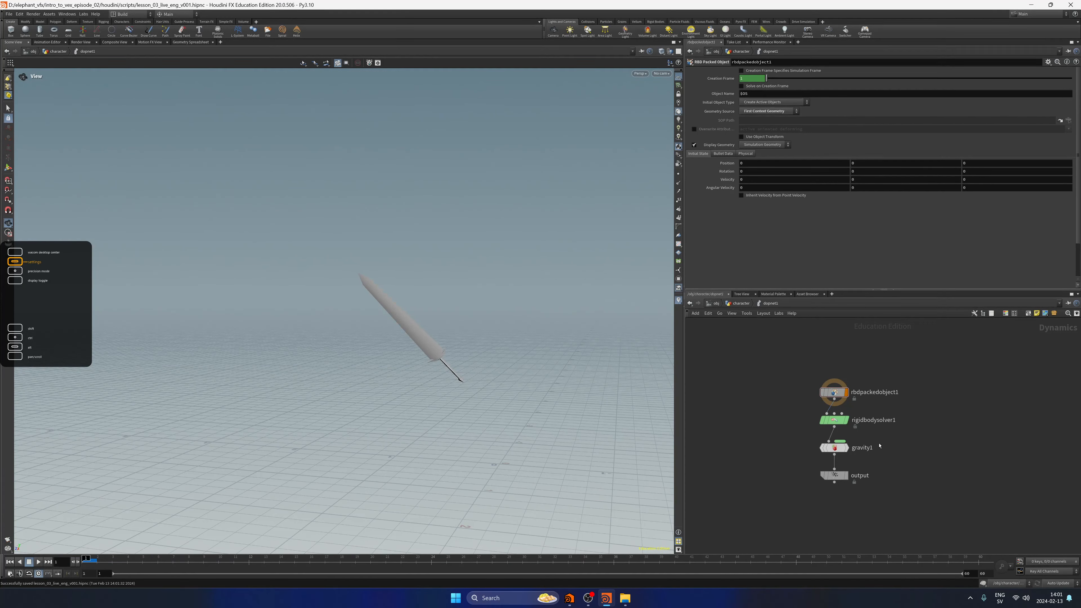
# Make room above the output node and add a Ground Plane node beside gravity1.
pyautogui.moveTo(885, 445); pyautogui.dragTo(890, 429, button='middle')
pyautogui.moveTo(839, 460); pyautogui.dragTo(839, 506)
pyautogui.press('Tab')
pyautogui.write('ground')
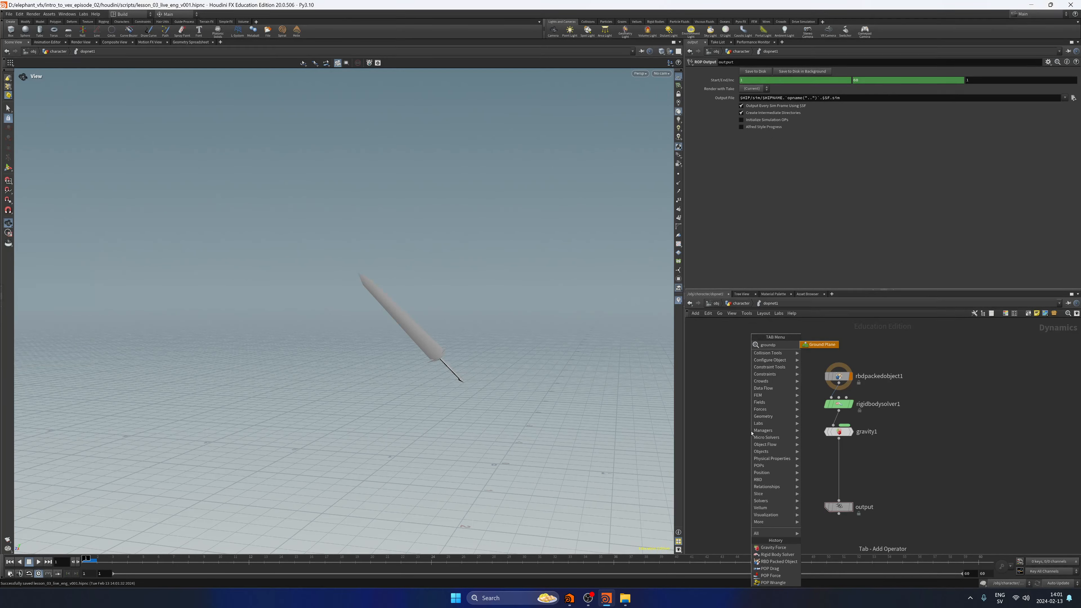
pyautogui.press('Return')
# Insert a Merge node between gravity1 and output, and connect groundplane1 as its first input ahead of gravity1.
pyautogui.press('Return')
pyautogui.press('Tab')
pyautogui.write('merge')
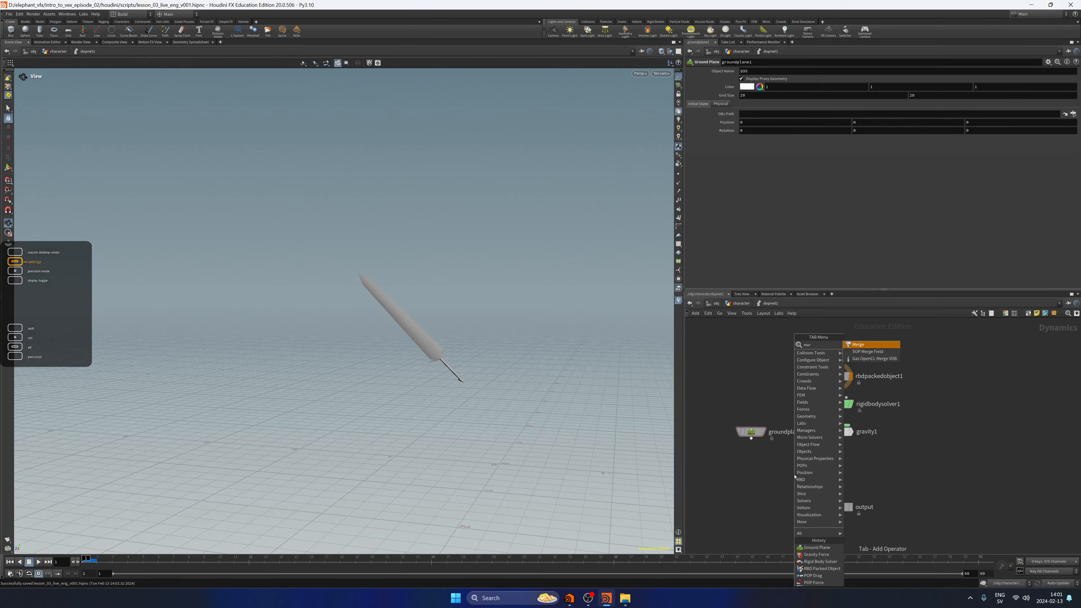
pyautogui.press('Return')
pyautogui.moveTo(799, 474); pyautogui.dragTo(840, 473)
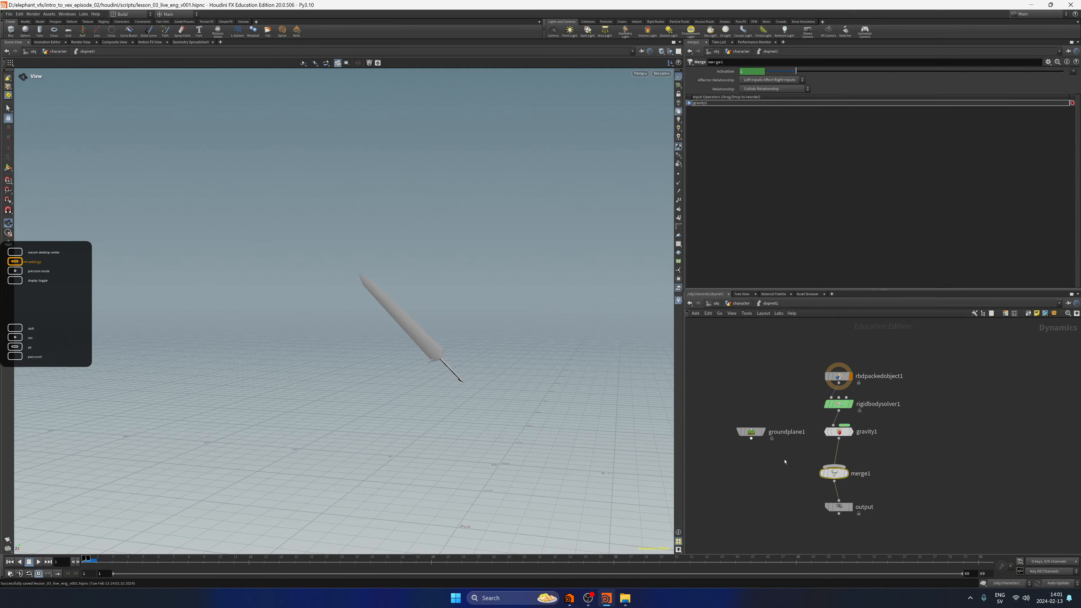
pyautogui.moveTo(751, 438); pyautogui.dragTo(838, 467)
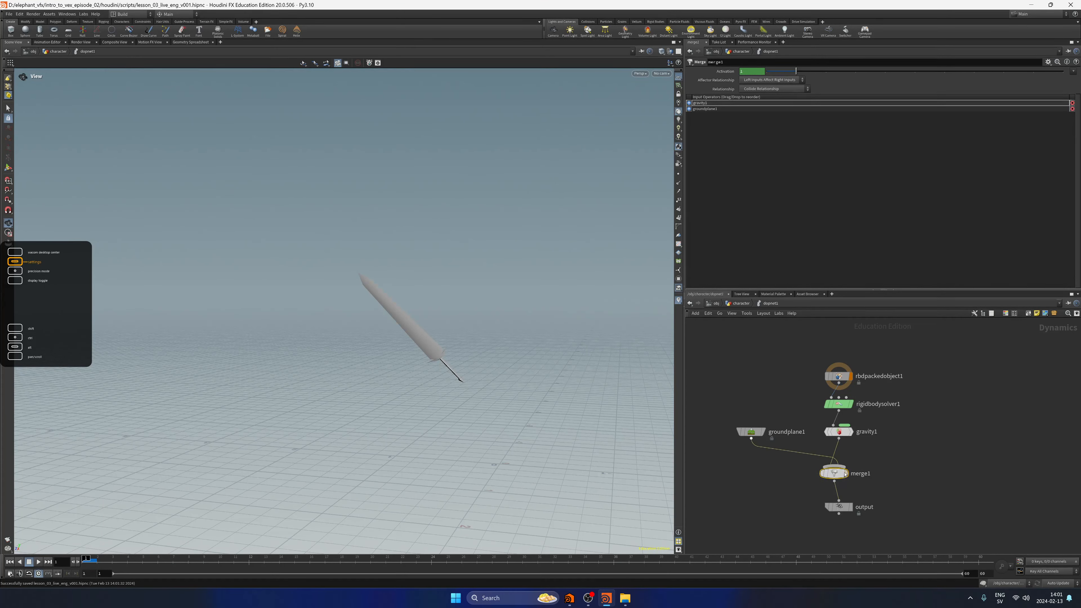
pyautogui.click(689, 108)
# Make output the displayed node of the DOP network and return to the character geometry network.
pyautogui.click(848, 514)
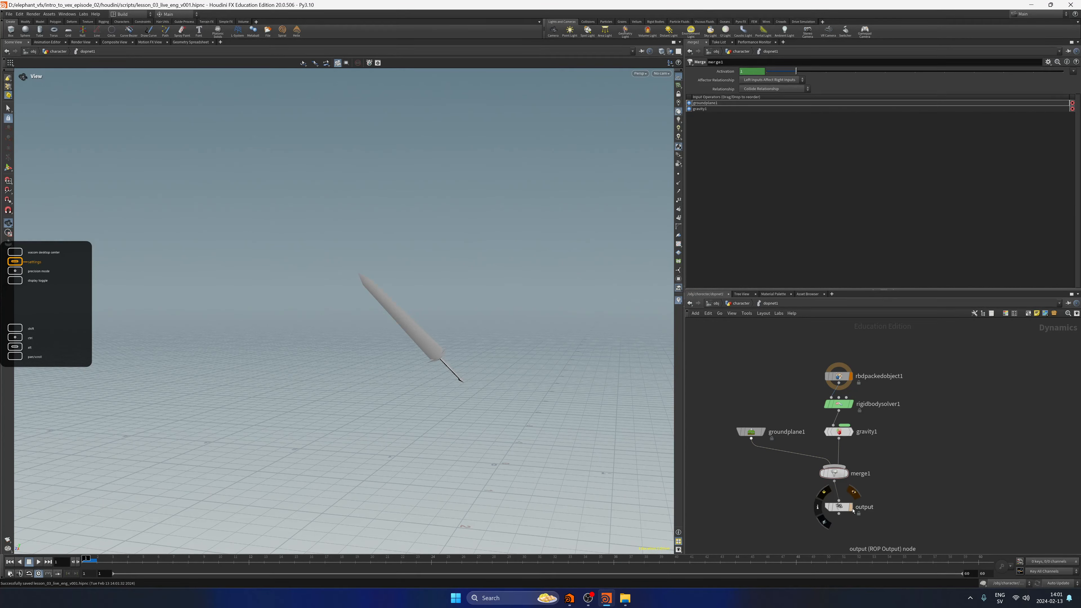
pyautogui.click(850, 506)
pyautogui.press('u')
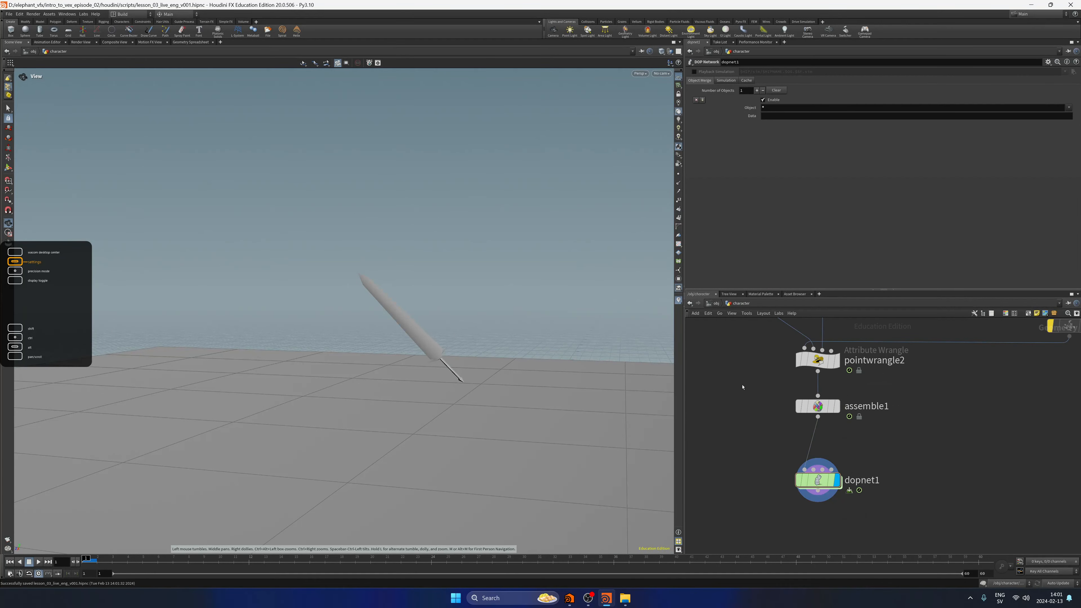
# Frame the sword above the ground plane and play the rigid-body simulation twice from dopnet1.
pyautogui.moveTo(497, 359); pyautogui.dragTo(448, 369, button='right')
pyautogui.moveTo(448, 369); pyautogui.dragTo(293, 411)
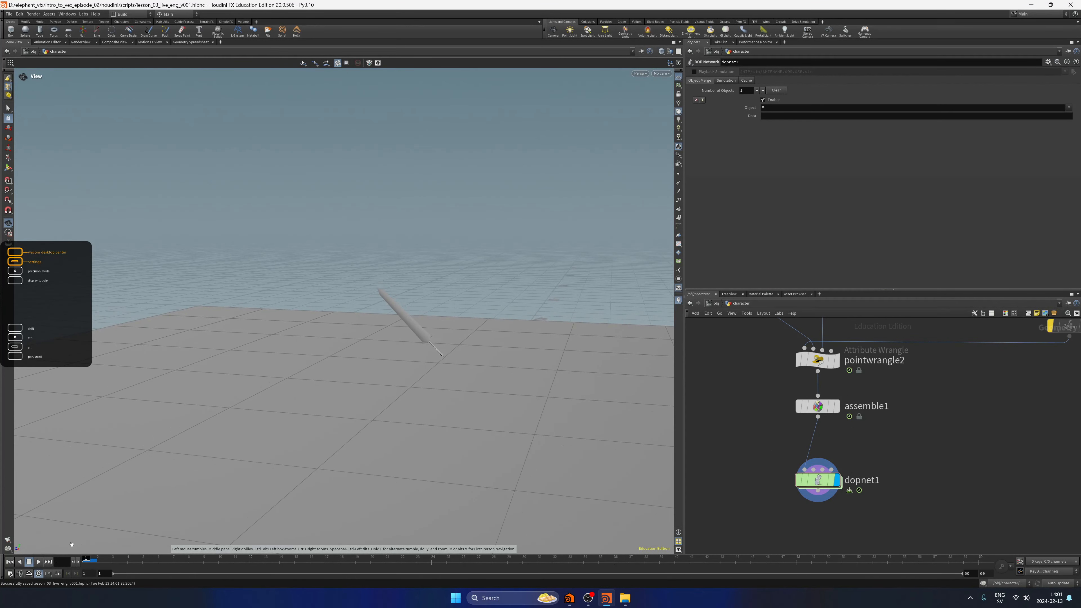
pyautogui.click(39, 562)
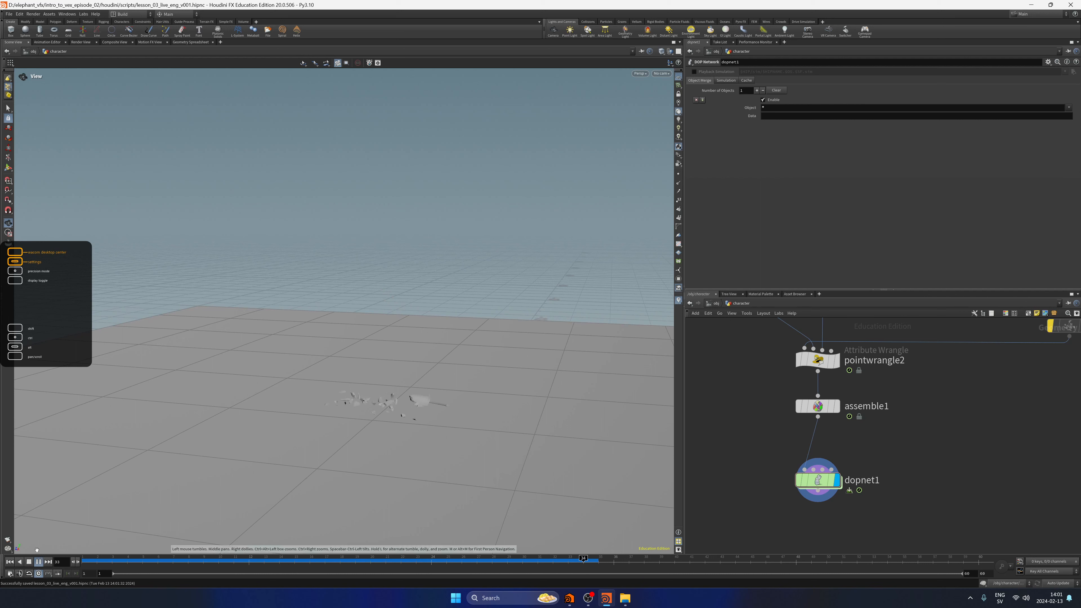
pyautogui.click(29, 561)
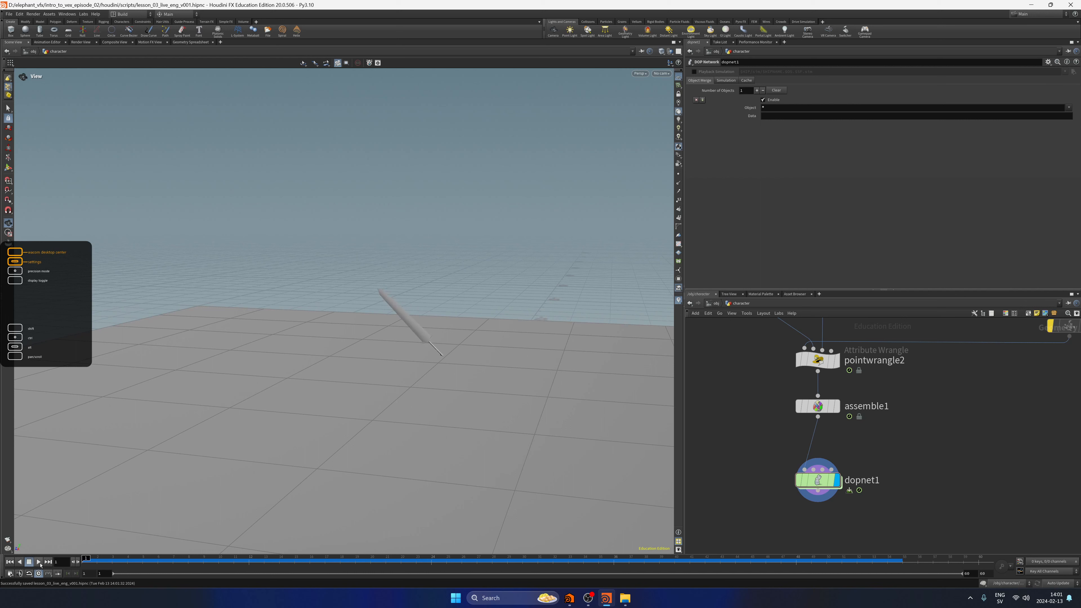
pyautogui.click(38, 562)
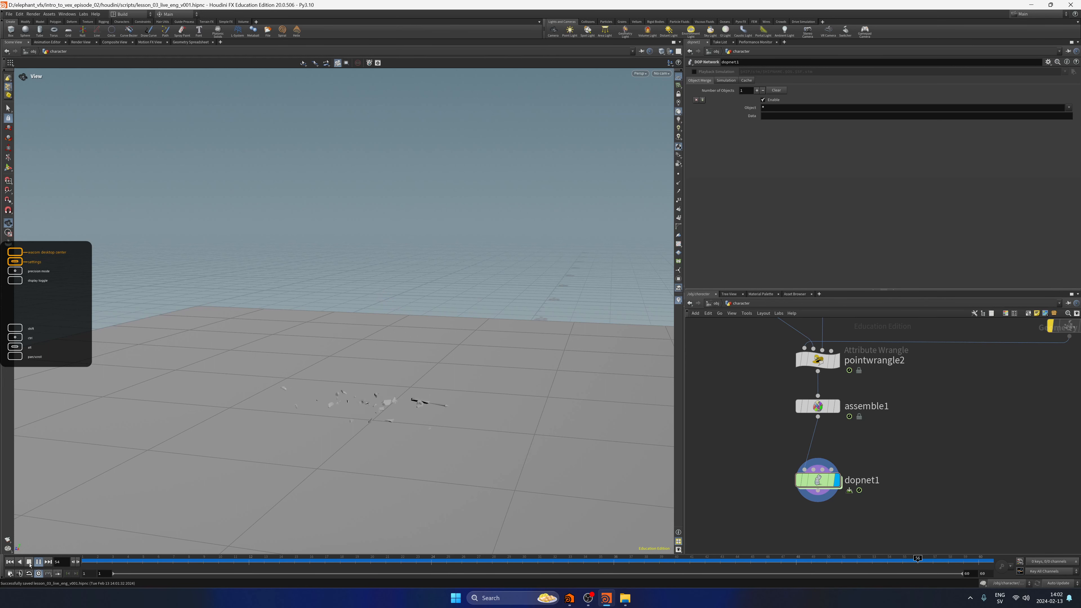
pyautogui.click(29, 565)
# Display assemble1 and play its animation for comparison with the simulation, and display dopnet1 again.
pyautogui.click(837, 406)
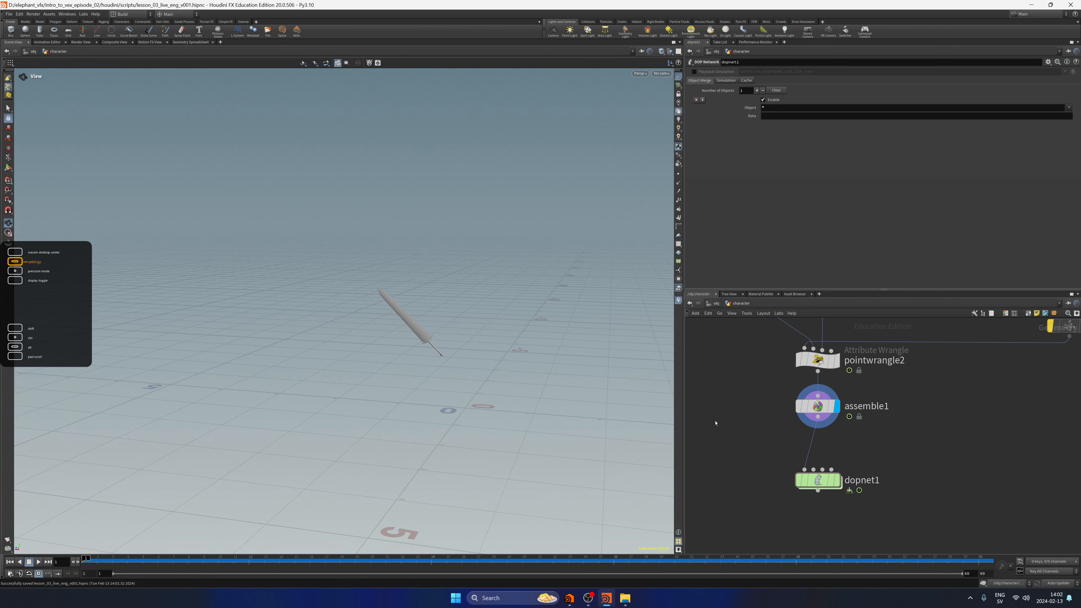
pyautogui.click(38, 562)
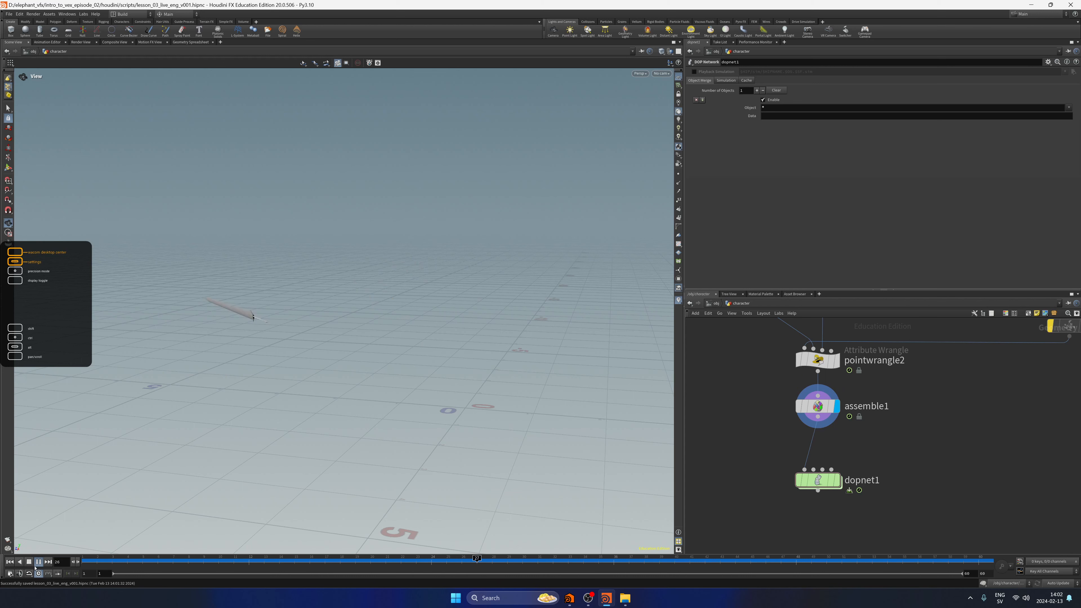
pyautogui.click(29, 561)
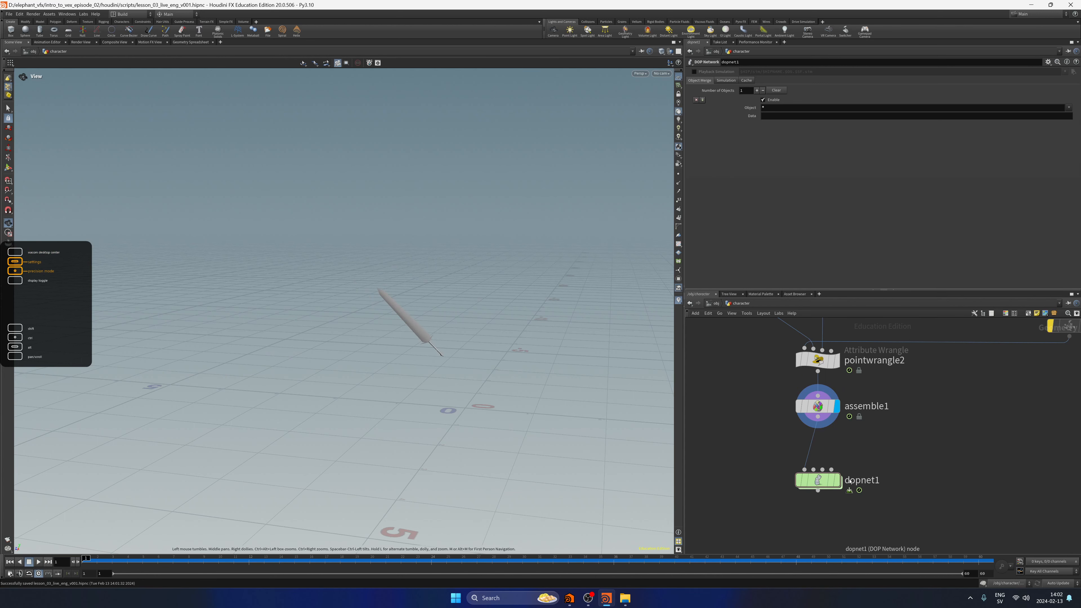
pyautogui.click(837, 480)
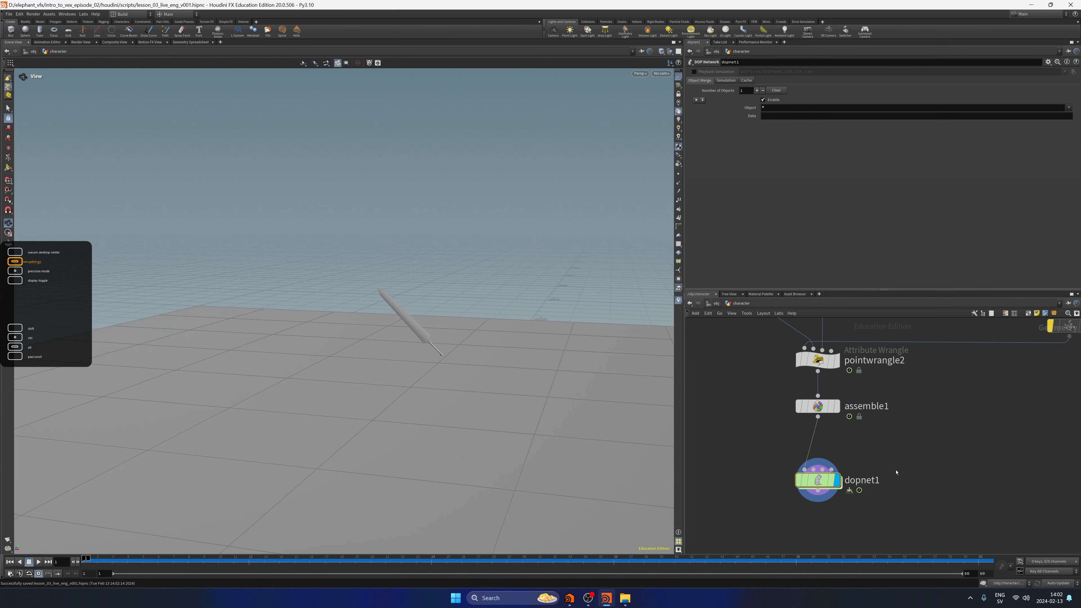
# Inside dopnet1, enable Overwrite Attributes from SOP on rbdpackedobject1, keeping the attributes active, animated and deforming.
pyautogui.press('i')
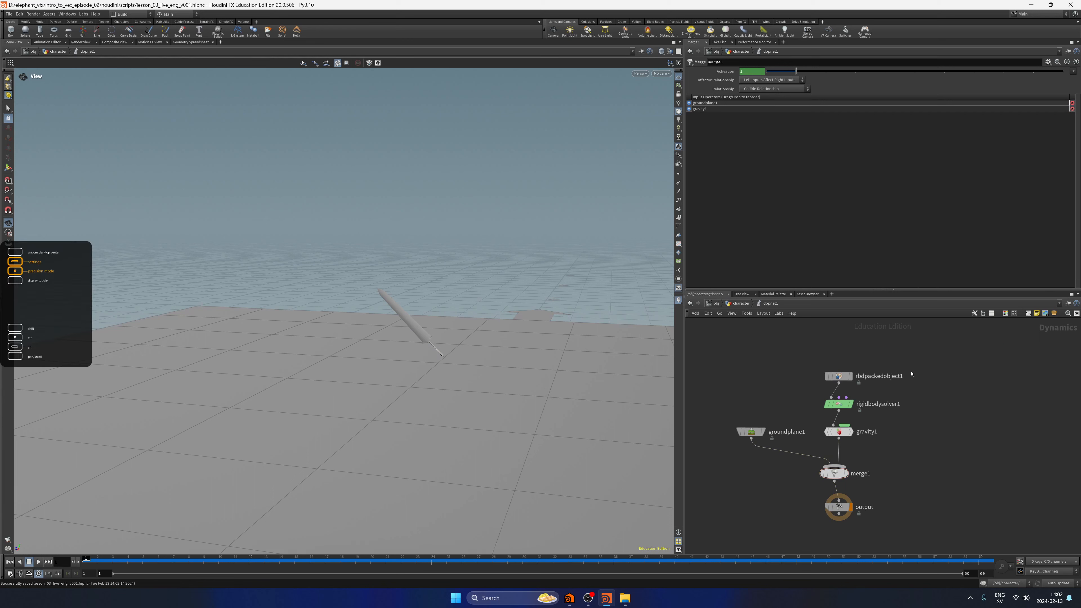
pyautogui.moveTo(933, 346); pyautogui.dragTo(814, 385)
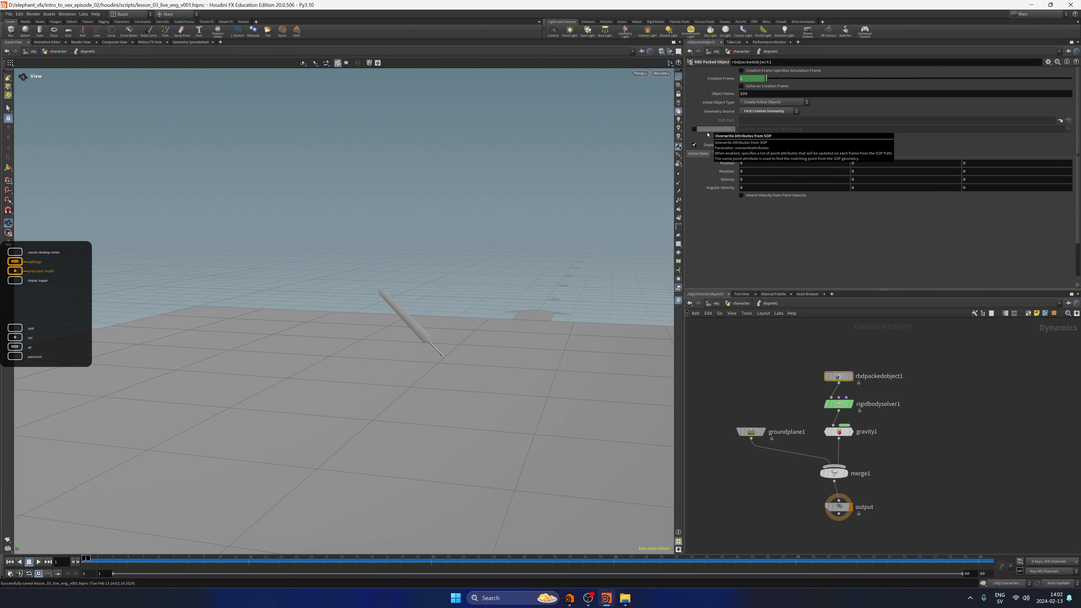
pyautogui.click(694, 129)
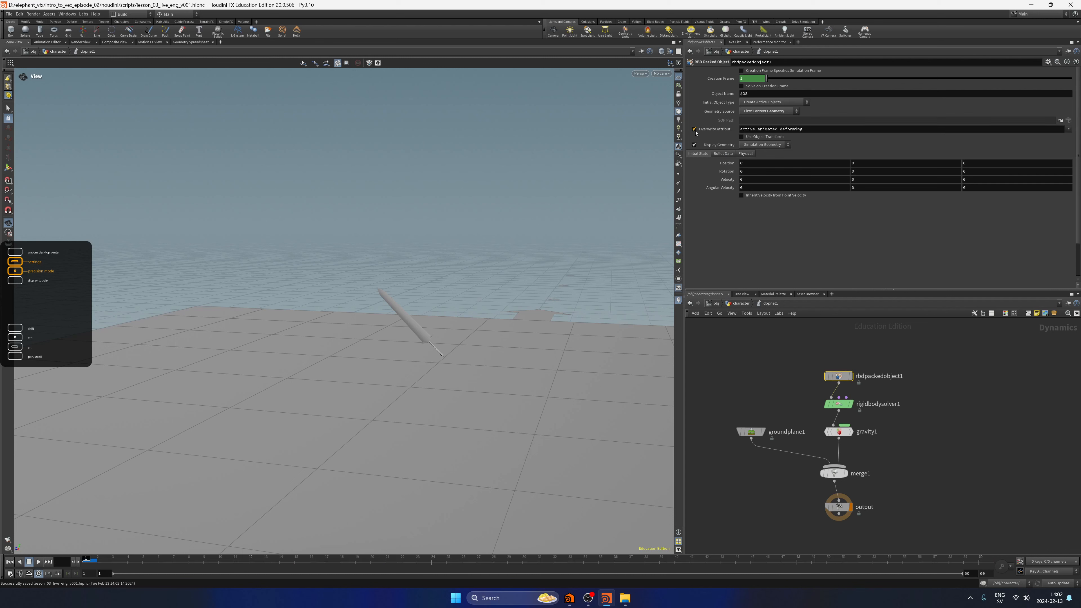
pyautogui.click(753, 129)
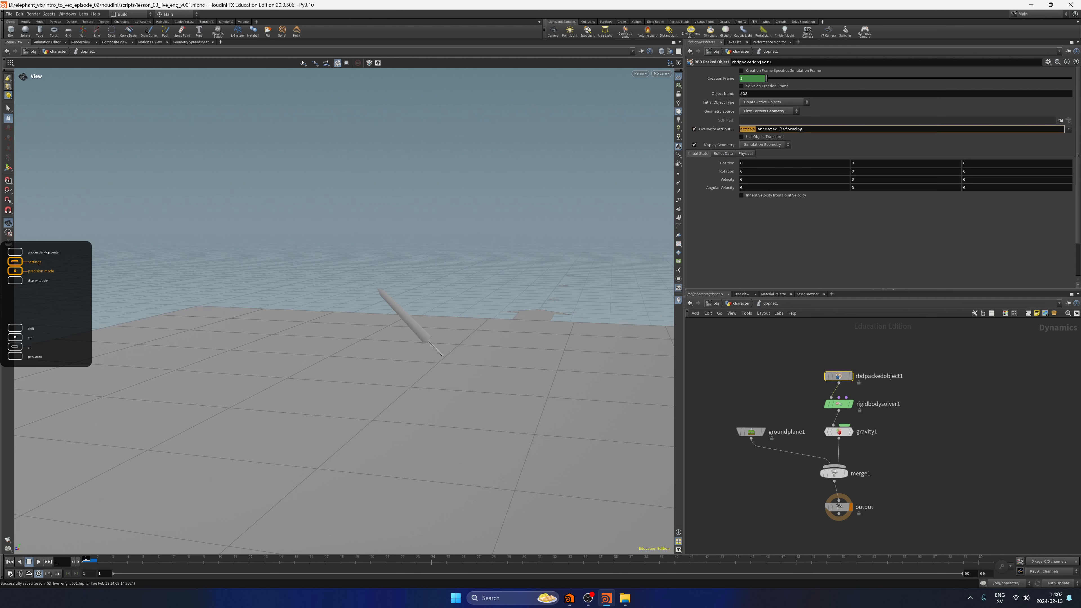
pyautogui.moveTo(802, 129); pyautogui.dragTo(740, 129)
pyautogui.moveTo(791, 389); pyautogui.dragTo(779, 402)
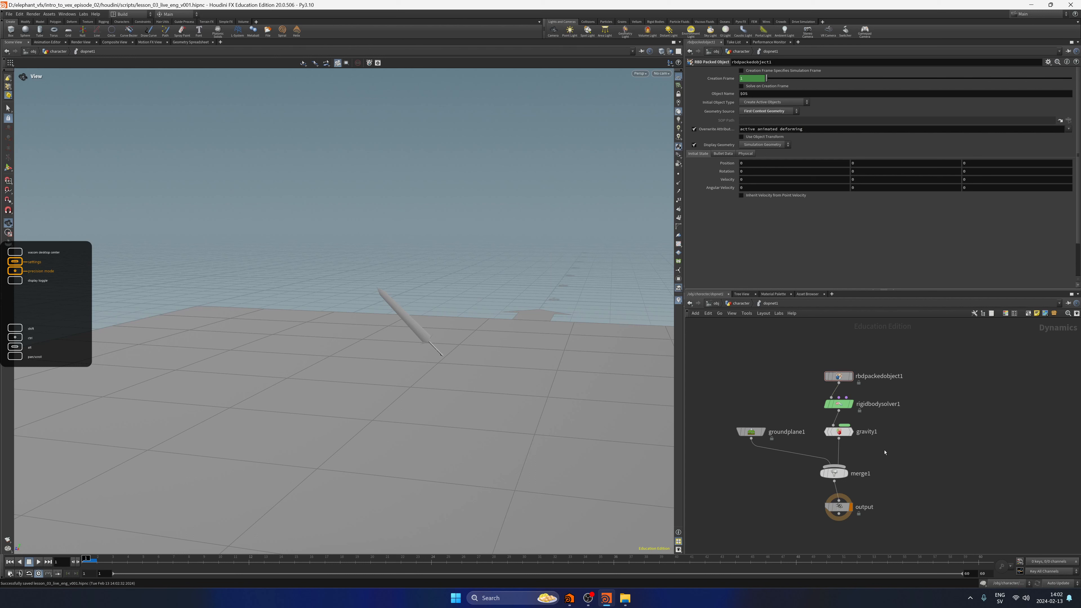
# Return to the character geometry network and insert a Point Wrangle between assemble1 and dopnet1.
pyautogui.click(741, 303)
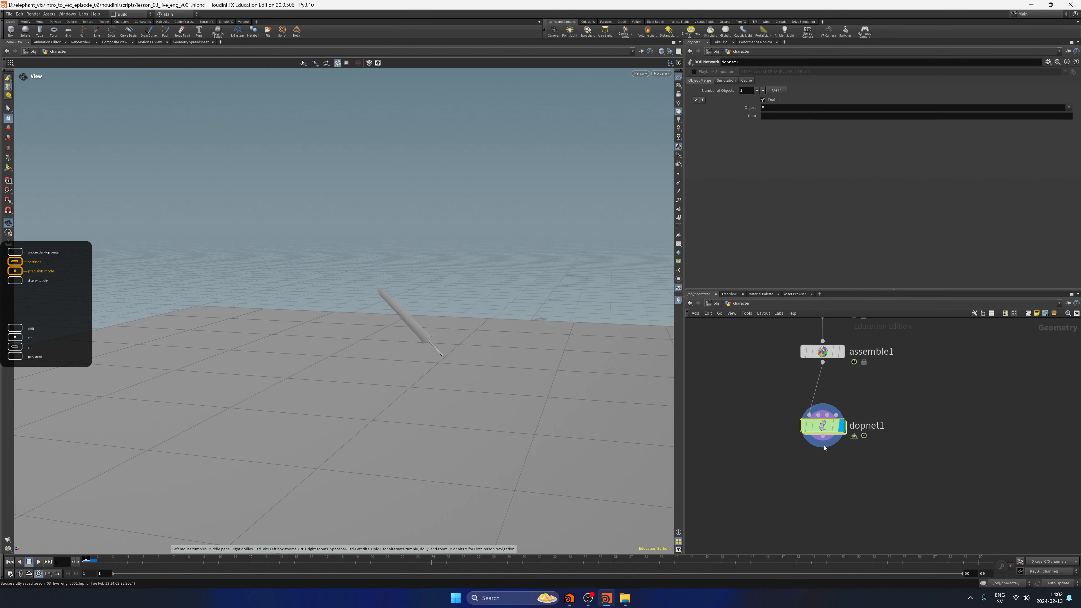
pyautogui.press('Tab')
pyautogui.write('pointw')
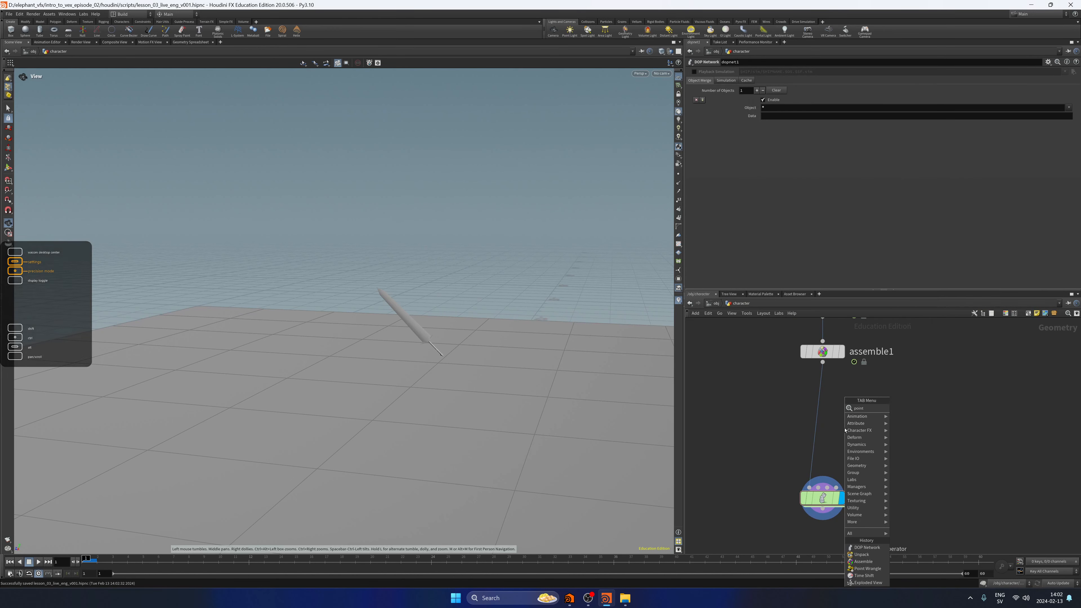
pyautogui.press('Return')
pyautogui.press('Return')
pyautogui.moveTo(844, 430); pyautogui.dragTo(822, 415)
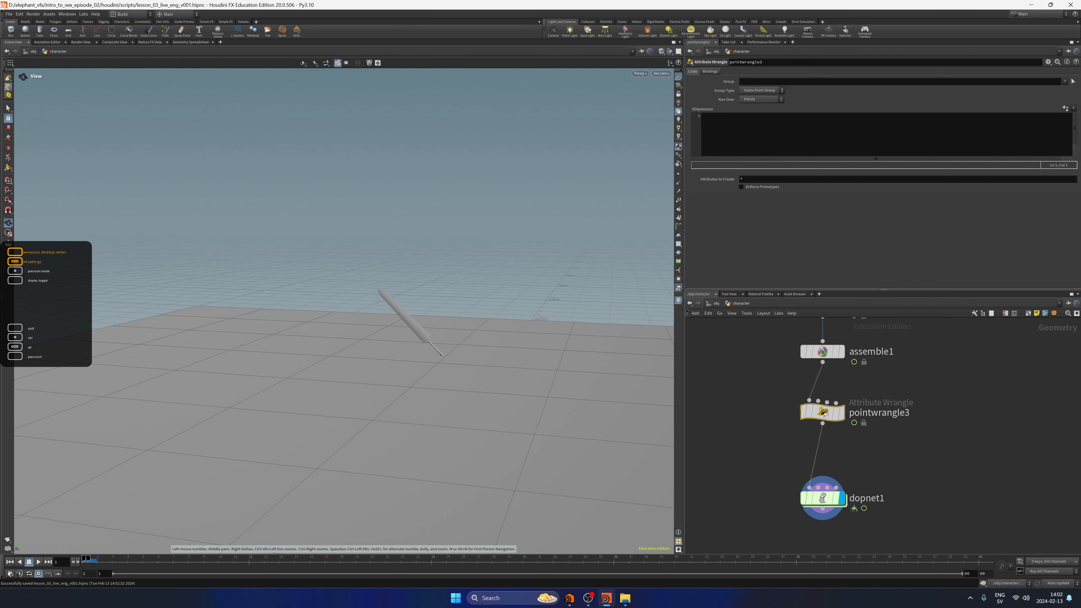
# Re-enter dopnet1 and check the active attribute name in rbdpackedobject1's overwrite attribute list.
pyautogui.doubleClick(822, 498)
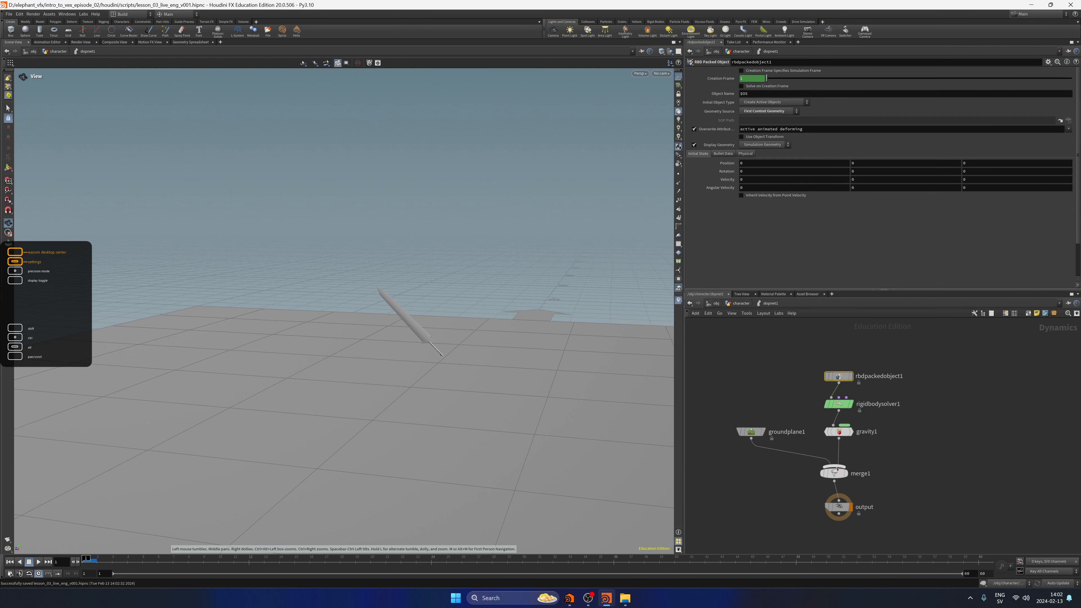
pyautogui.click(746, 129)
pyautogui.click(723, 338)
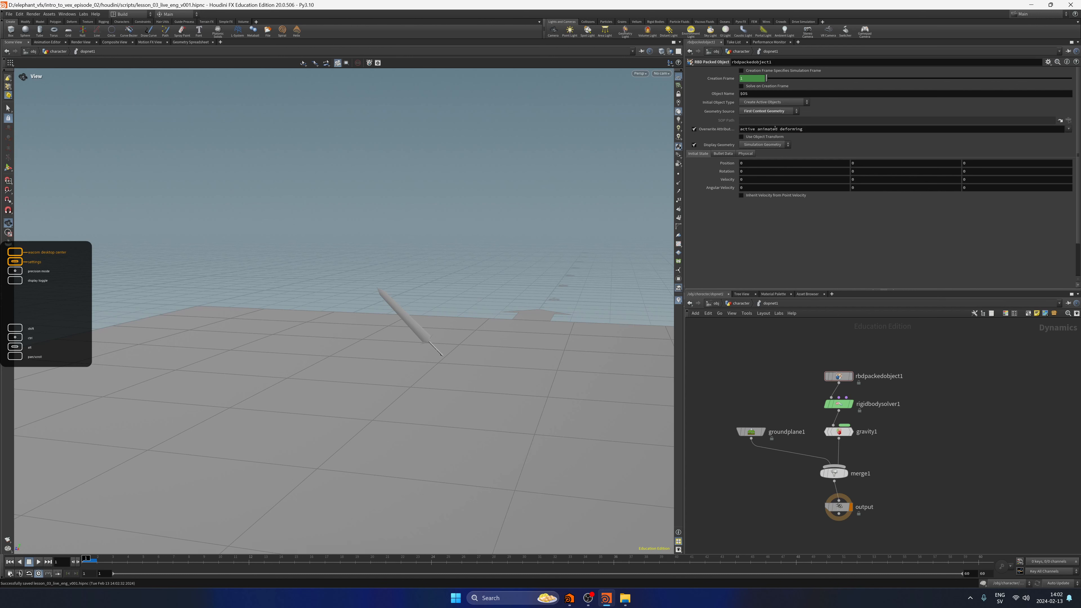
# Check the animated attribute name in the overwrite list, return to the character network and open pointwrangle3's VEXpression for editing.
pyautogui.moveTo(775, 128); pyautogui.dragTo(804, 129)
pyautogui.click(731, 312)
pyautogui.click(741, 303)
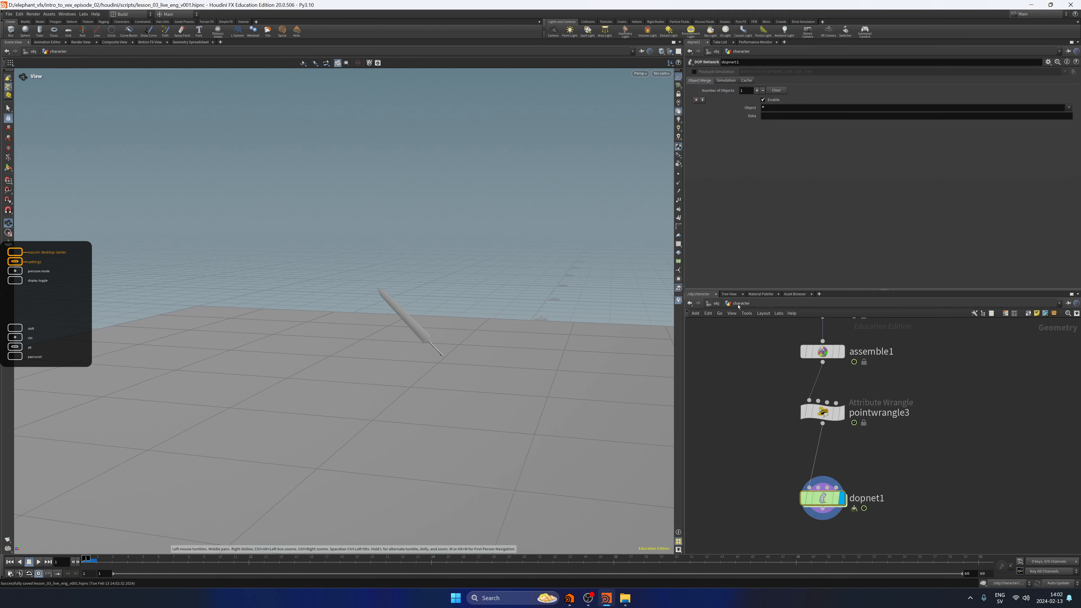
pyautogui.click(822, 411)
pyautogui.click(827, 146)
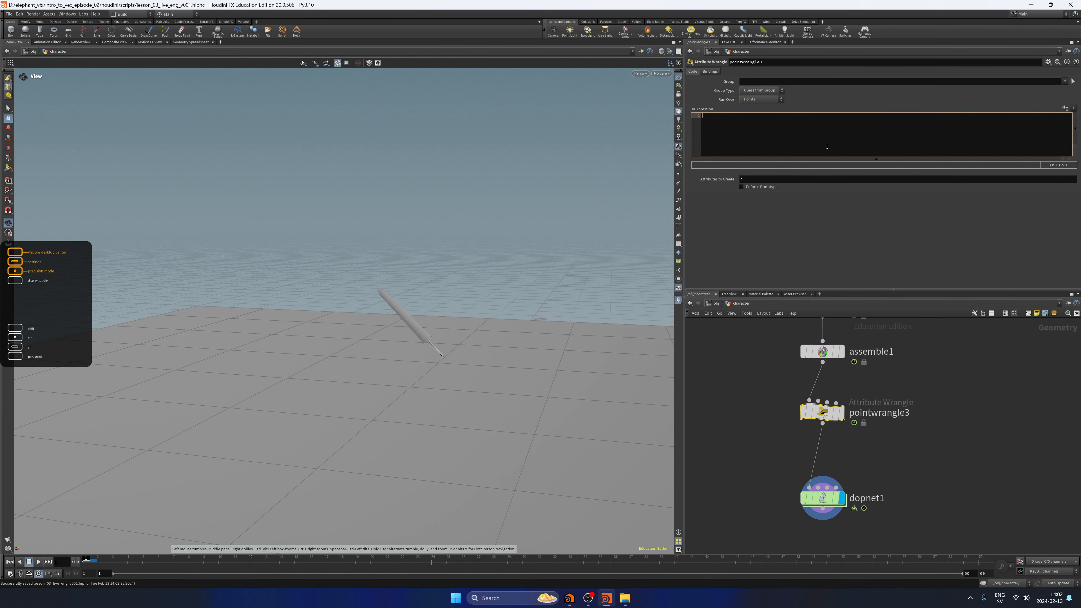
# Display pointwrangle3's output and scrub the first frames of the animation, and display dopnet1 again.
pyautogui.click(842, 417)
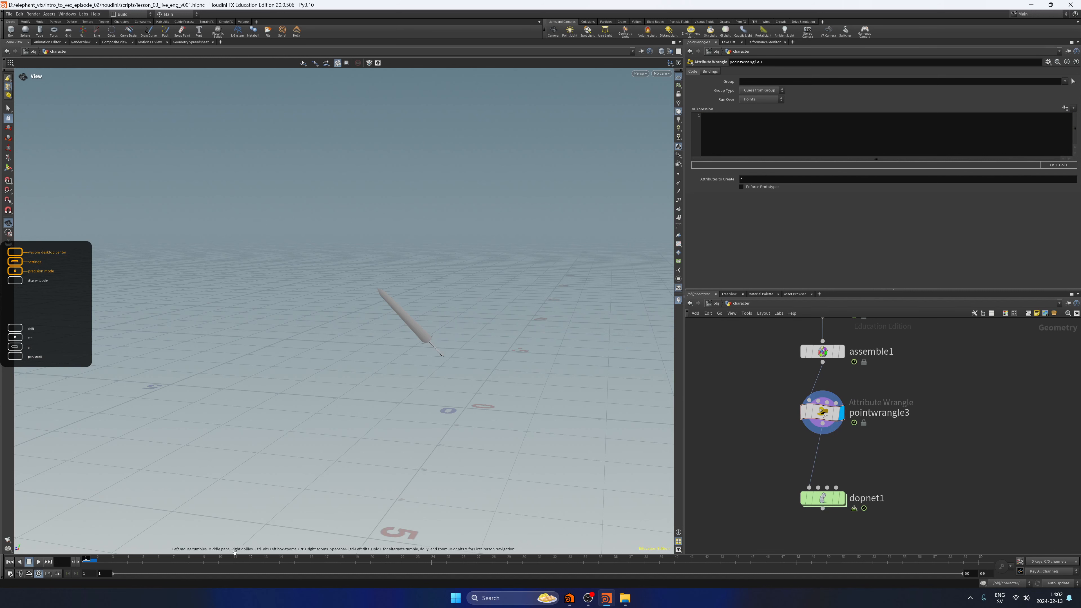
pyautogui.moveTo(87, 560)
pyautogui.mouseDown()
pyautogui.moveTo(517, 549)
pyautogui.moveTo(81, 554)
pyautogui.mouseUp()
pyautogui.click(845, 499)
pyautogui.click(830, 498)
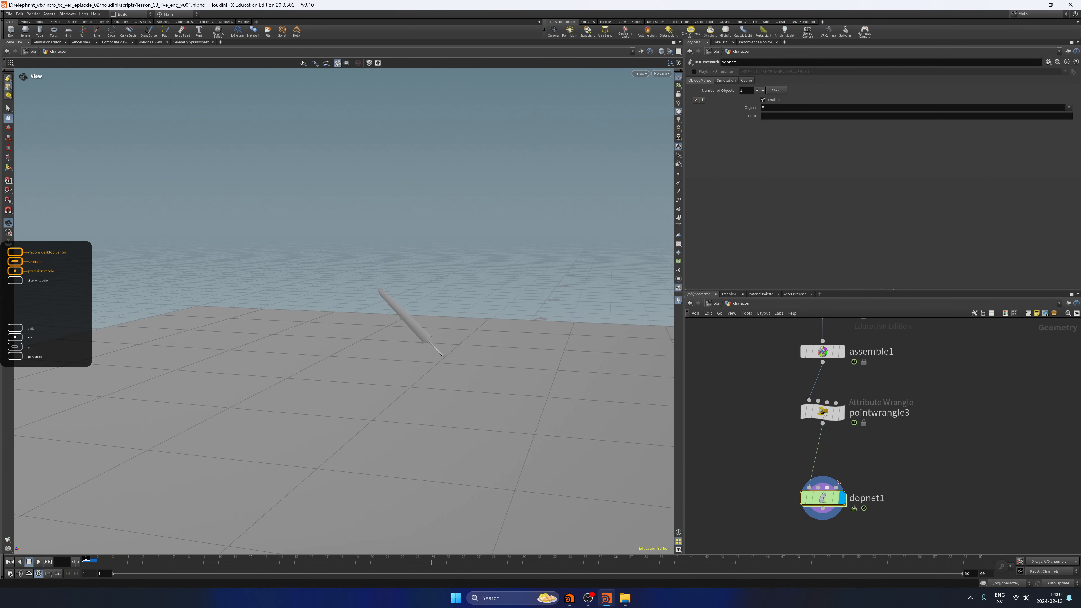
pyautogui.click(822, 412)
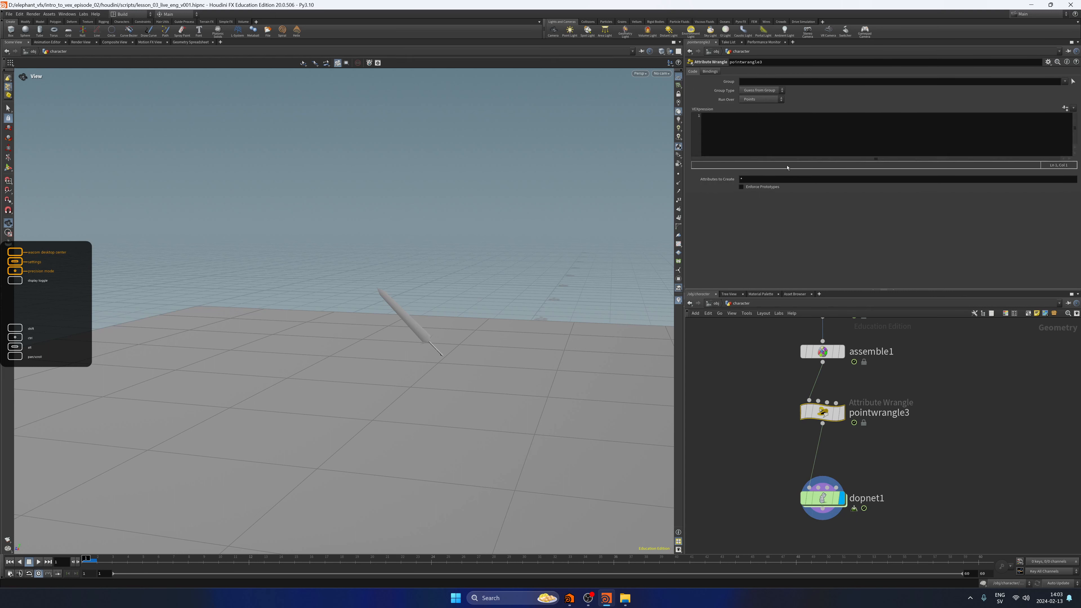
pyautogui.click(781, 145)
pyautogui.write('if (')
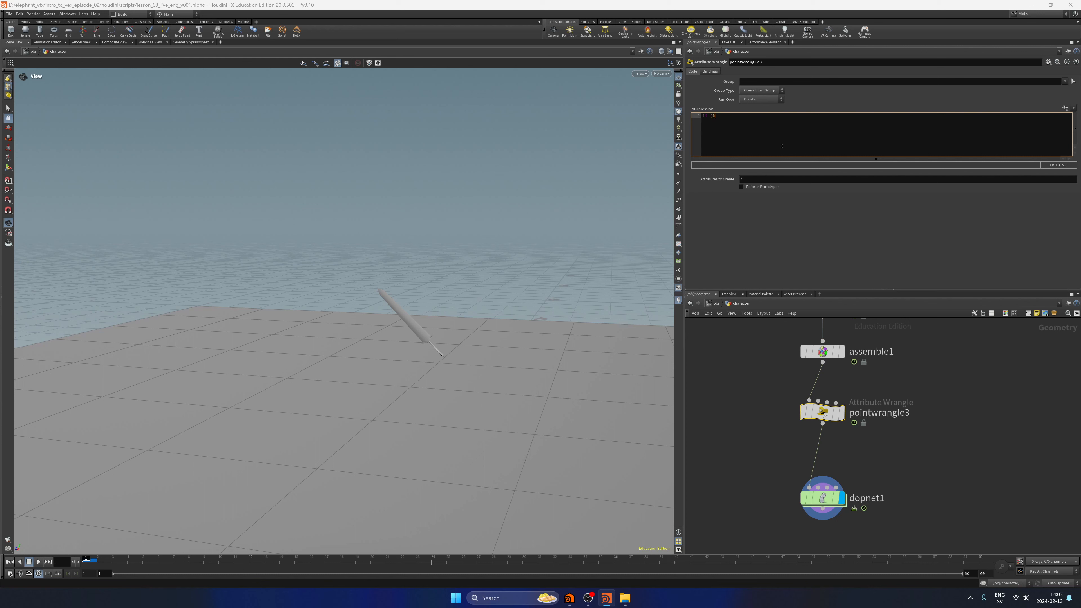
pyautogui.write('@Frame > 28){')
pyautogui.press('Return')
pyautogui.write('i@activ')
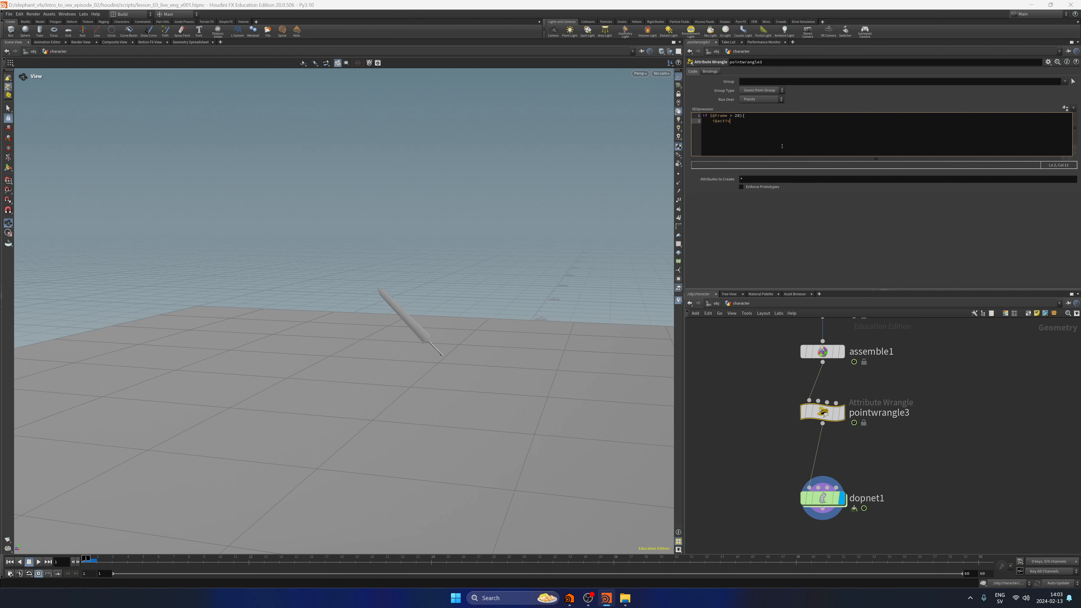
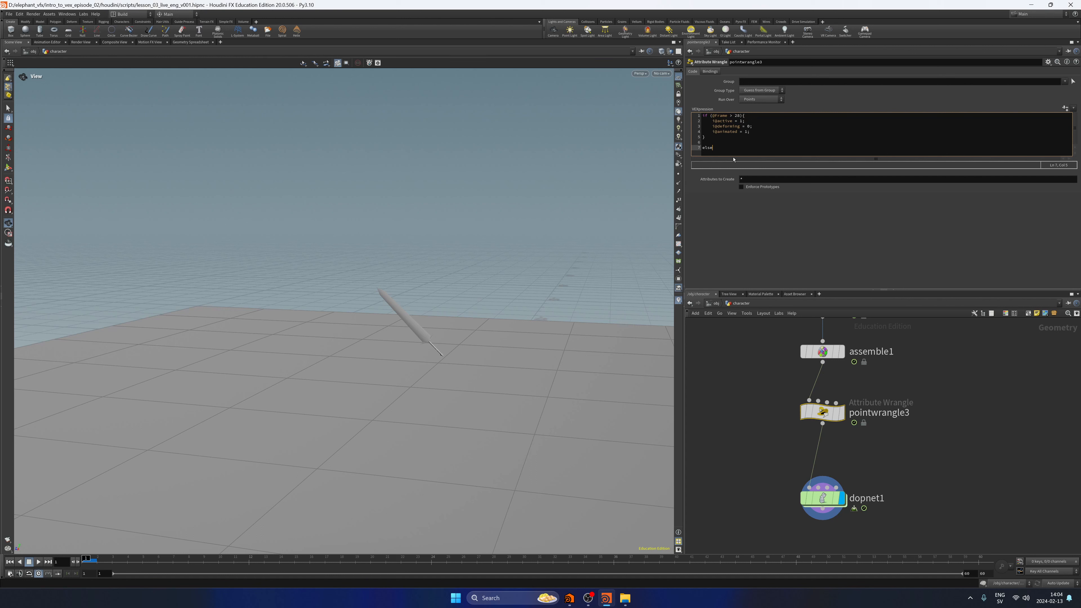
pyautogui.write('{')
pyautogui.press('Return')
pyautogui.press('Return')
pyautogui.press('Return')
pyautogui.press('Return')
pyautogui.press('Return')
pyautogui.press('Up')
pyautogui.press('Up')
pyautogui.press('Up')
pyautogui.press('Up')
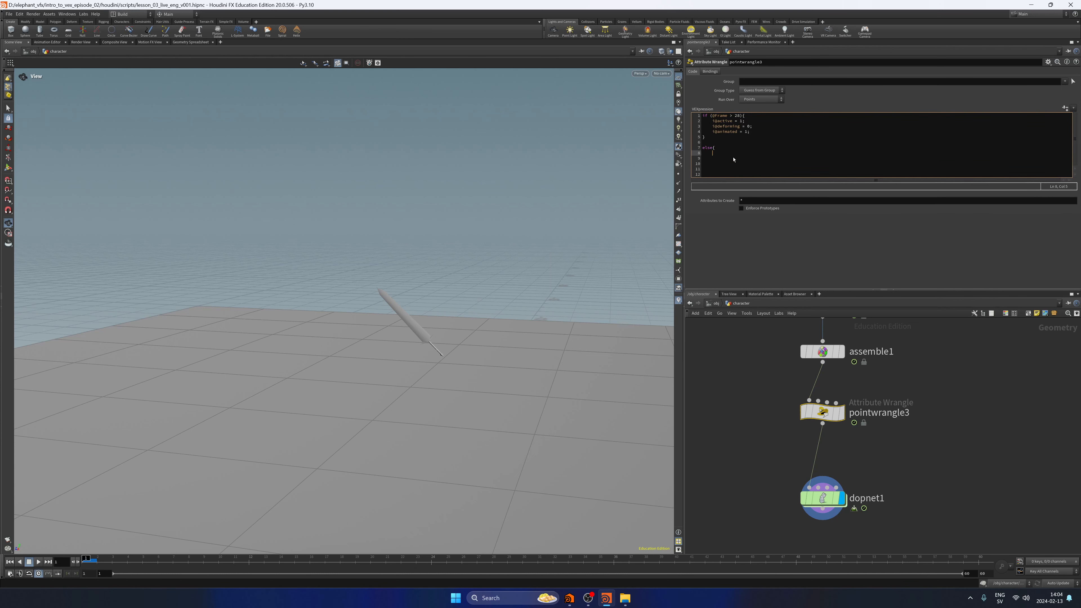
pyautogui.write('@active =')
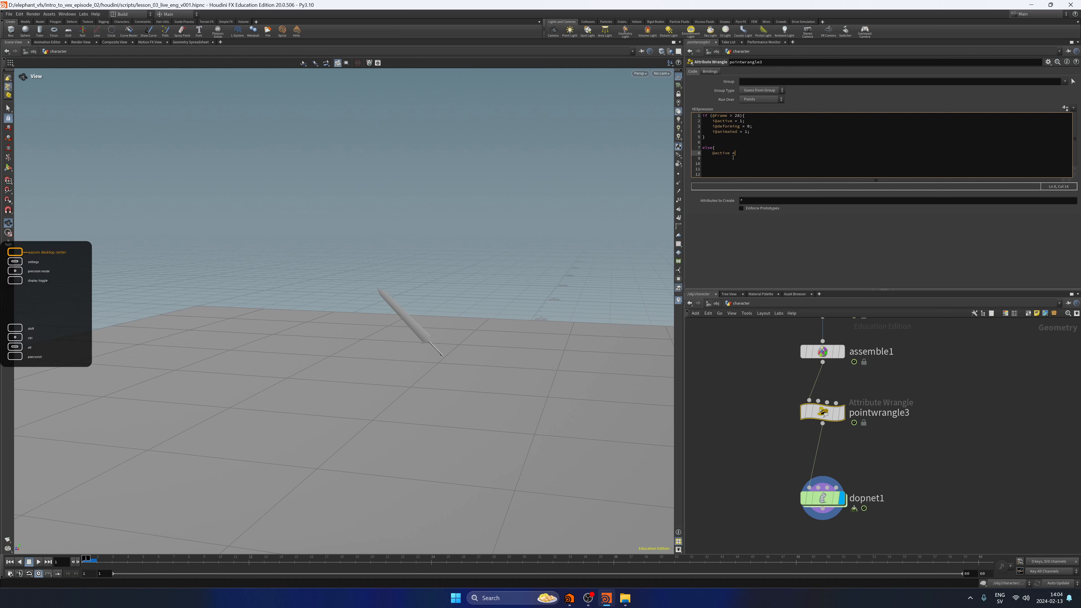
pyautogui.write(' 0;')
pyautogui.press('Return')
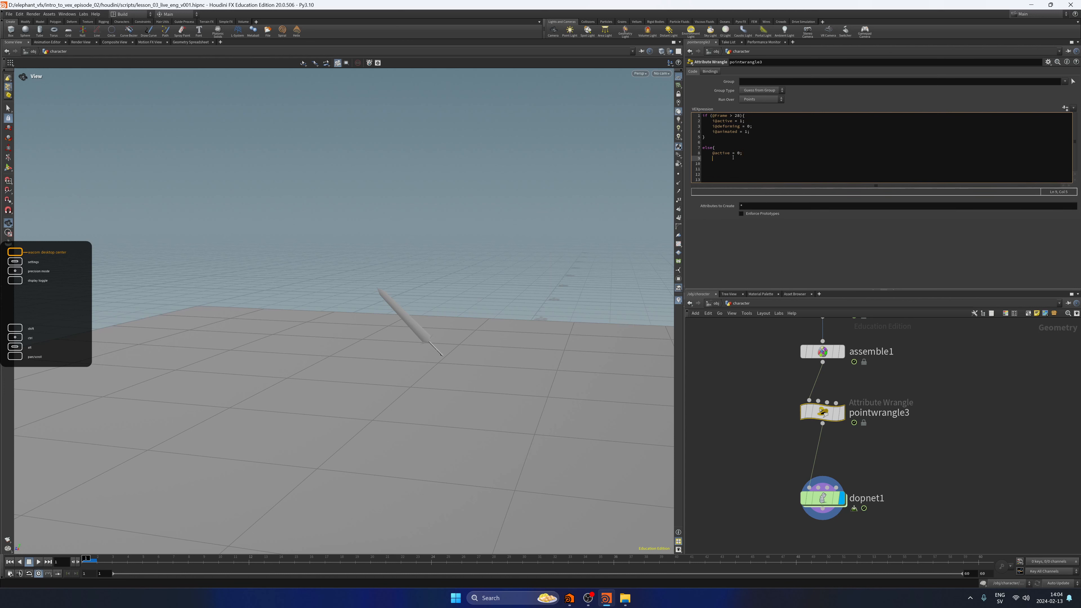
pyautogui.write('@deforming')
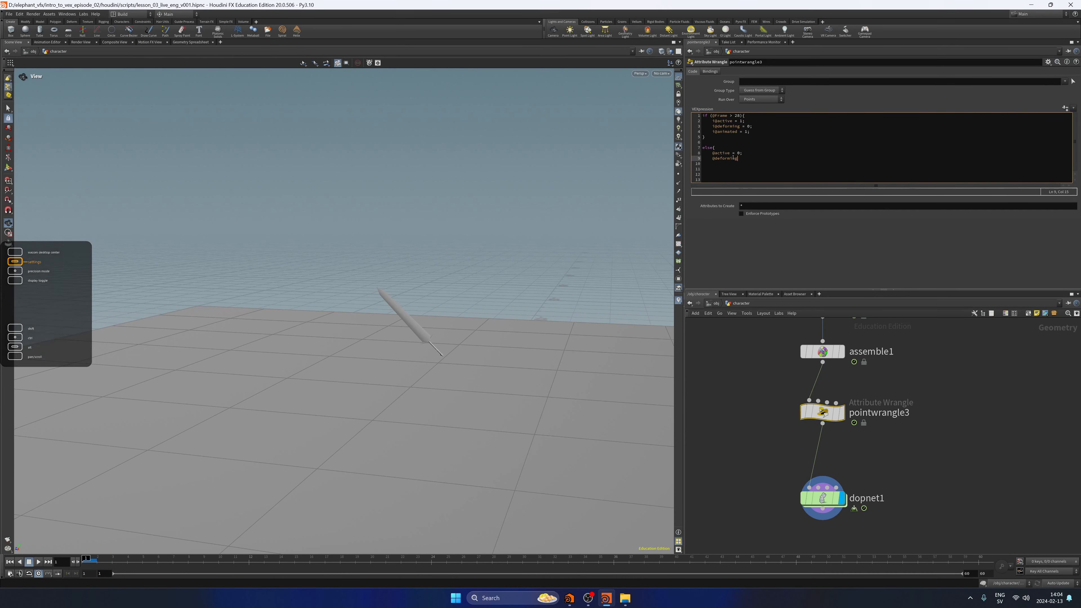
pyautogui.write(' = ')
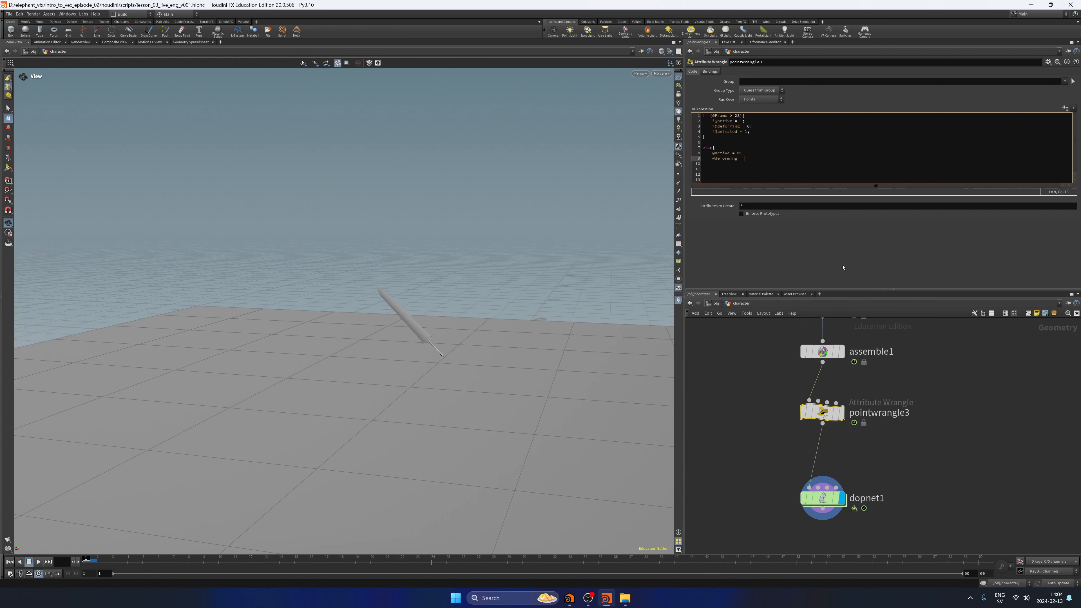
pyautogui.write('1;')
pyautogui.press('Return')
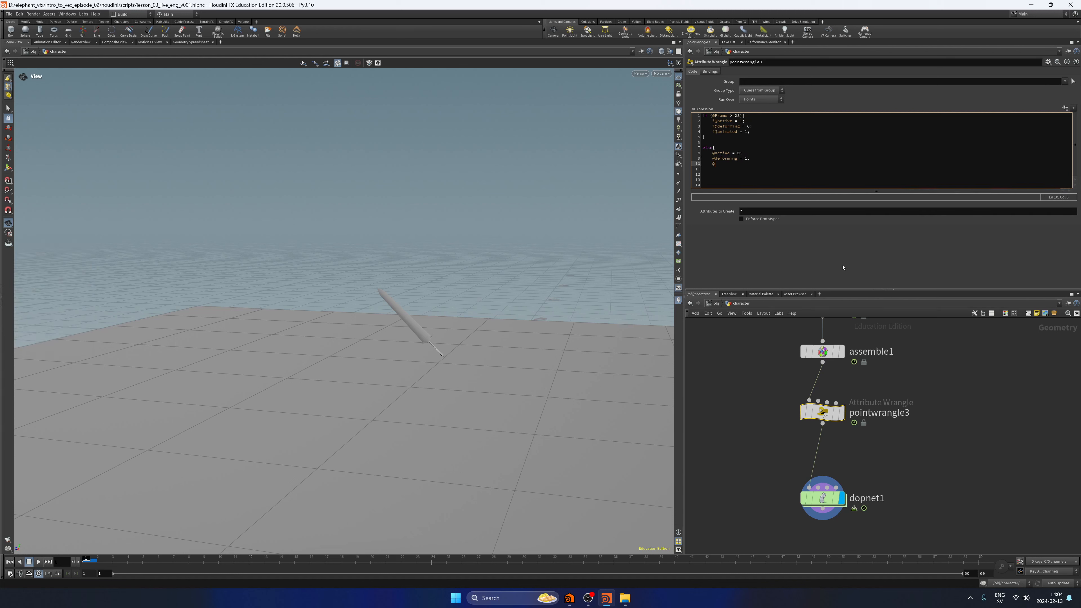
pyautogui.write('@animated=')
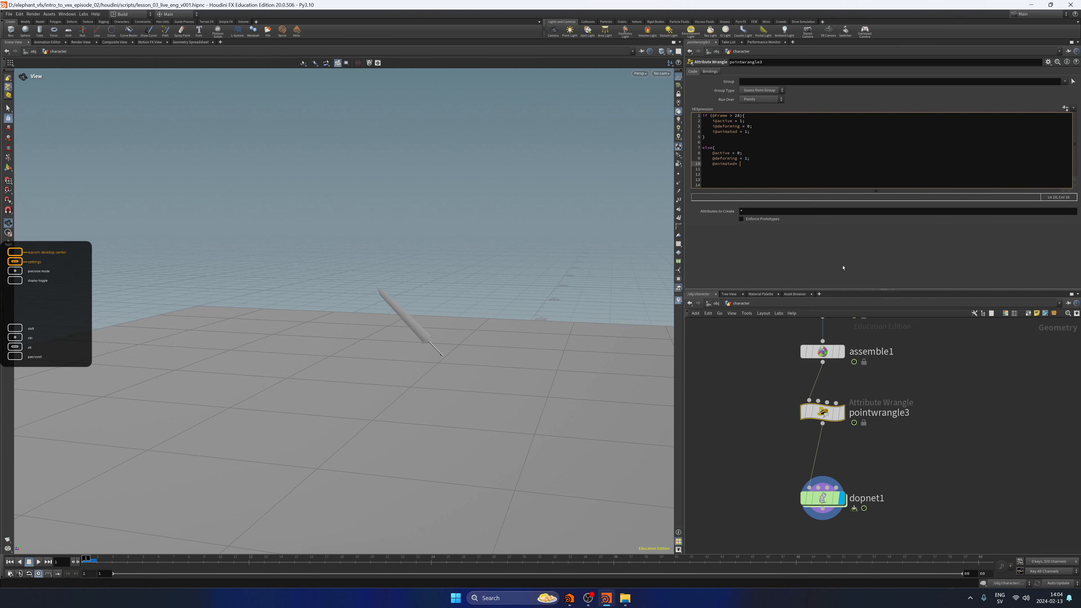
pyautogui.write(' 0;')
pyautogui.press('Return')
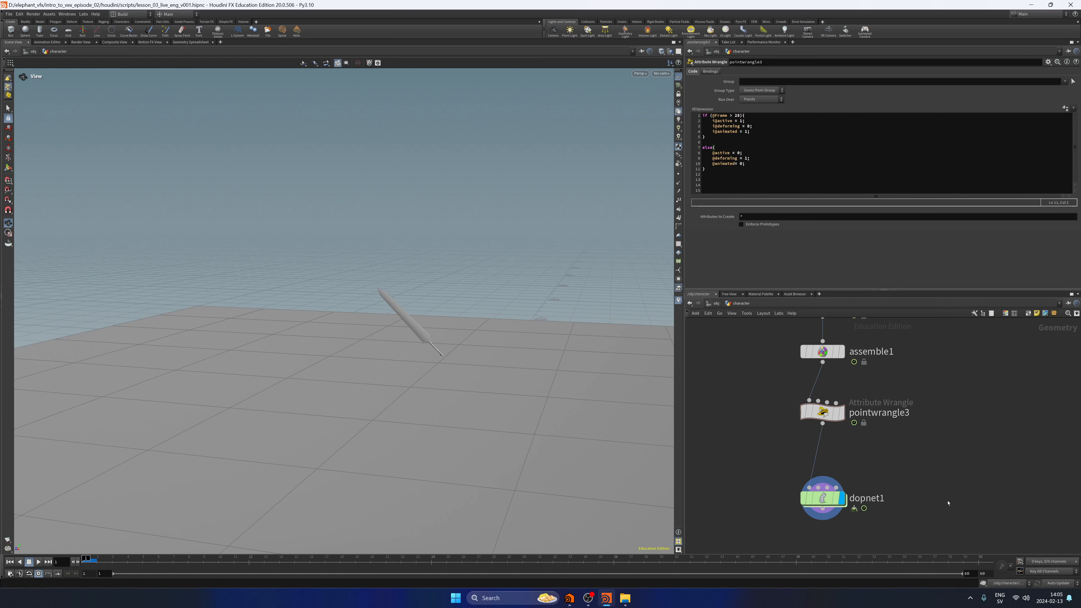
pyautogui.hotkey('ctrl', 's')
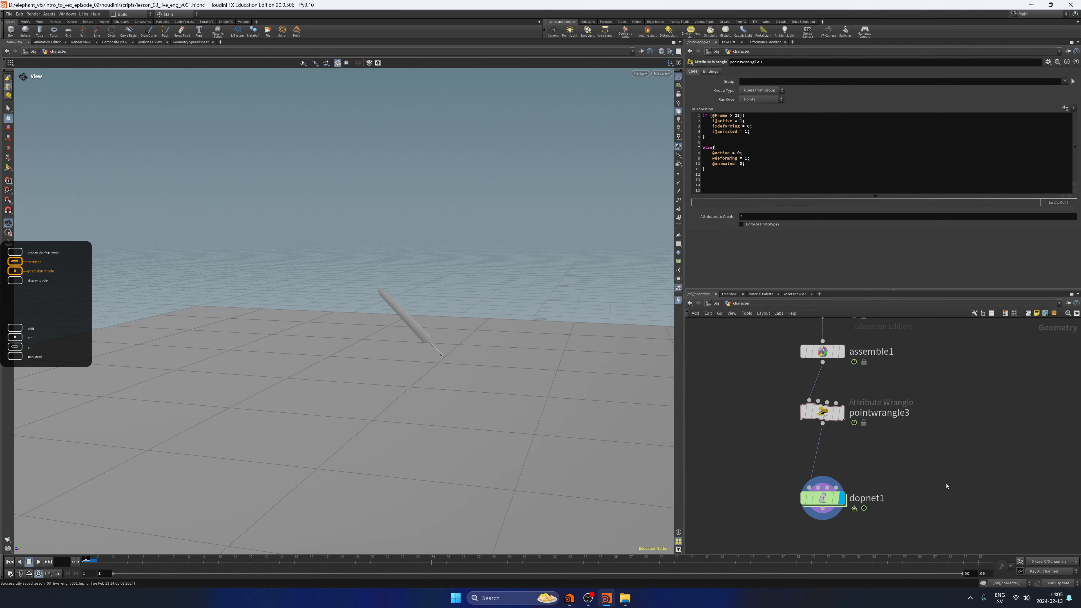
# Play the dopnet1 simulation through the timeline and stop it to check how the sword pieces behave.
pyautogui.scroll(-2, 946, 450)
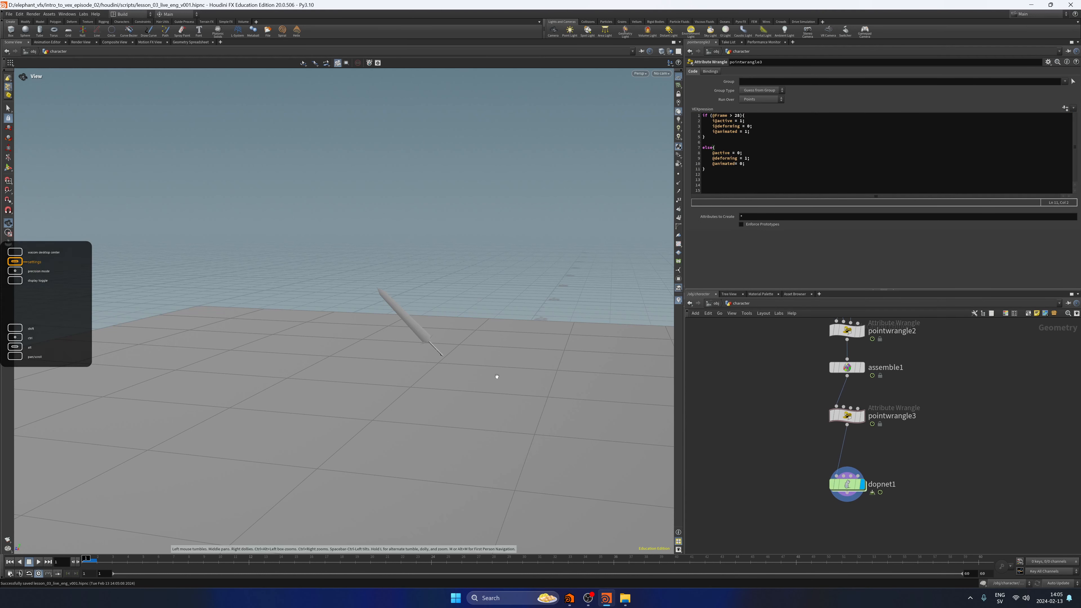
pyautogui.moveTo(494, 374); pyautogui.dragTo(472, 341)
pyautogui.click(37, 562)
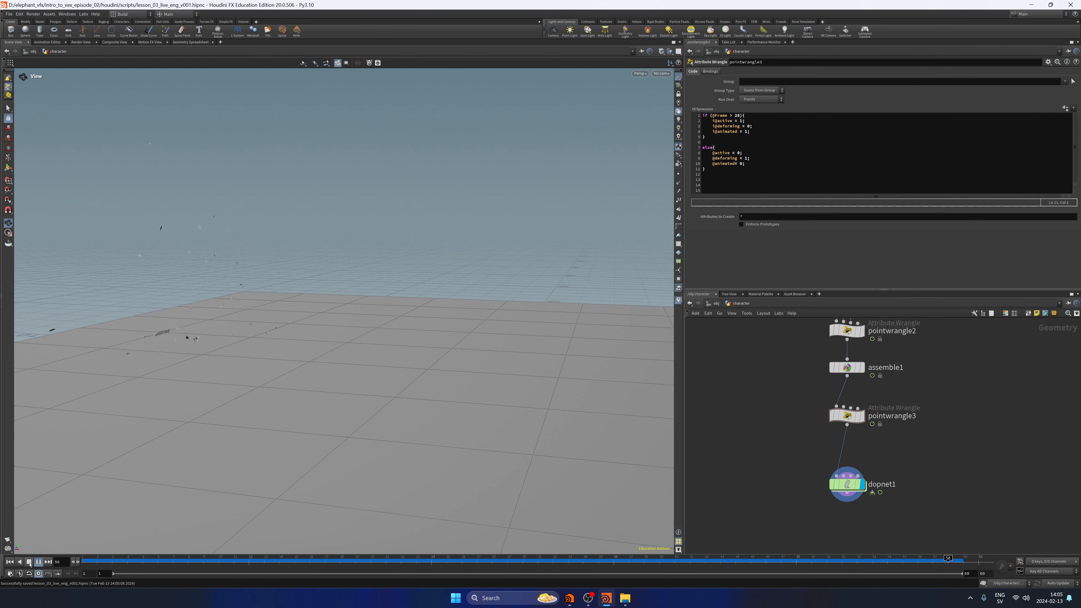
pyautogui.click(29, 562)
# Add a Merge node below dopnet1, fed by dopnet1's output.
pyautogui.moveTo(865, 497); pyautogui.dragTo(831, 413, button='middle')
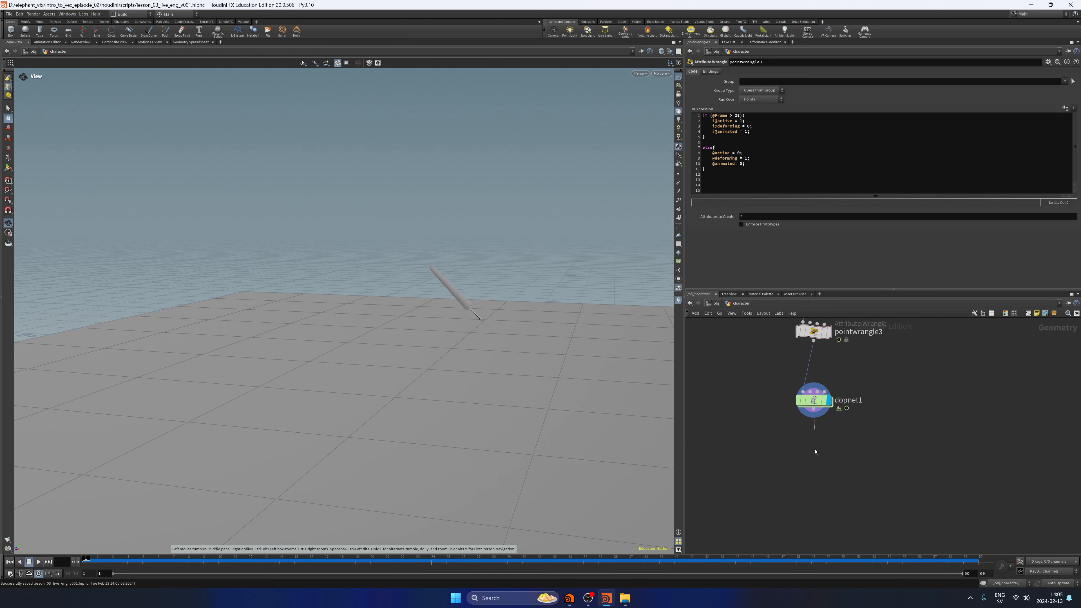
pyautogui.press('Tab')
pyautogui.write('merge')
pyautogui.press('Return')
pyautogui.click(812, 476)
pyautogui.moveTo(920, 408); pyautogui.dragTo(872, 464, button='middle')
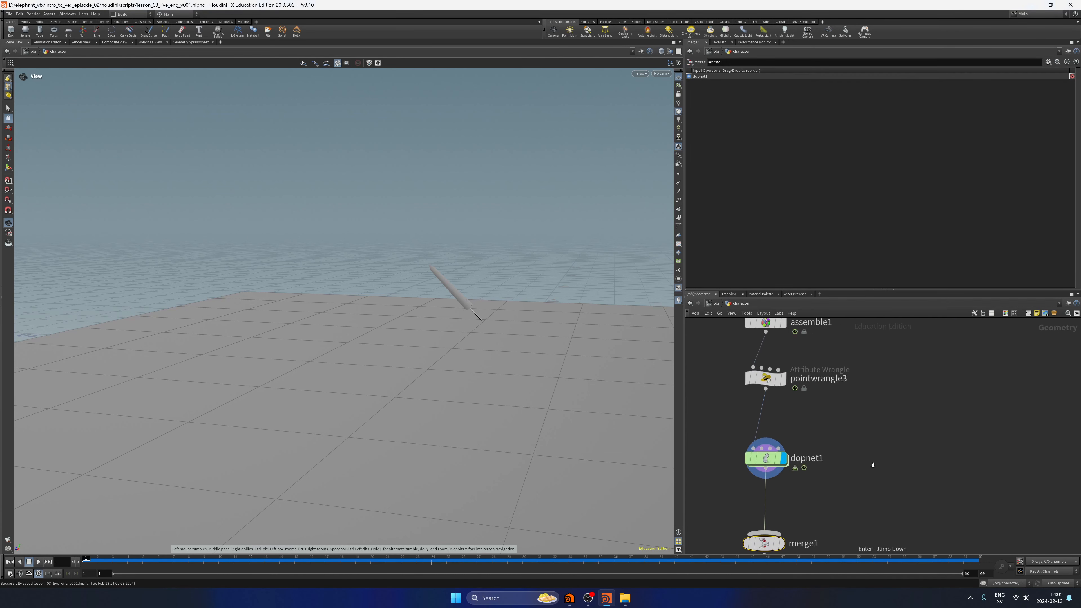
# Duplicate blast1 beside the main chain as another branch of the unpack node, and turn off Delete Non Selected on the copy.
pyautogui.scroll(-5, 872, 465)
pyautogui.moveTo(890, 416); pyautogui.dragTo(857, 464, button='middle')
pyautogui.moveTo(848, 397); pyautogui.dragTo(912, 381, button='middle')
pyautogui.keyDown('alt'); pyautogui.moveTo(872, 382); pyautogui.dragTo(764, 381); pyautogui.keyUp('alt')
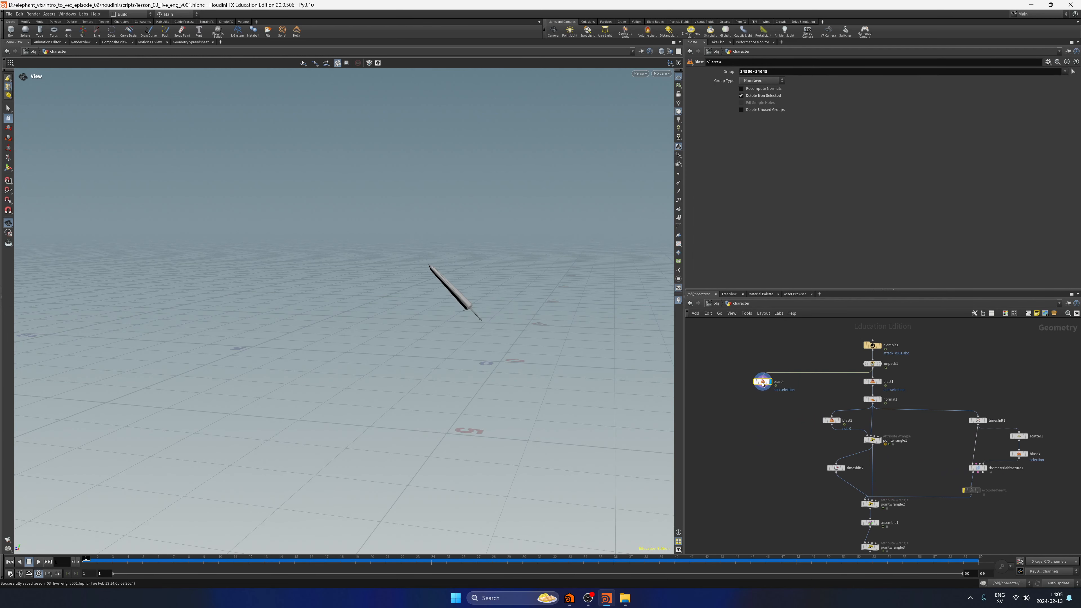
pyautogui.moveTo(736, 458); pyautogui.dragTo(741, 406, button='middle')
# Connect the new character-body blast4 to merge1 and route the wire around the network with a dot.
pyautogui.click(767, 333)
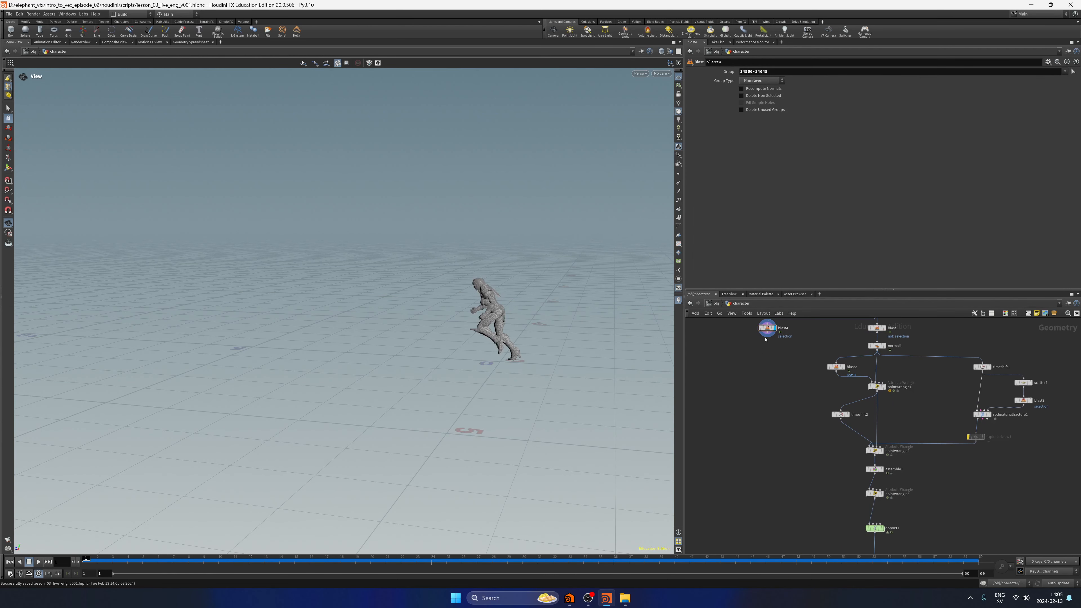
pyautogui.moveTo(767, 474); pyautogui.dragTo(768, 349, button='middle')
pyautogui.click(869, 442)
pyautogui.scroll(-4, 808, 519)
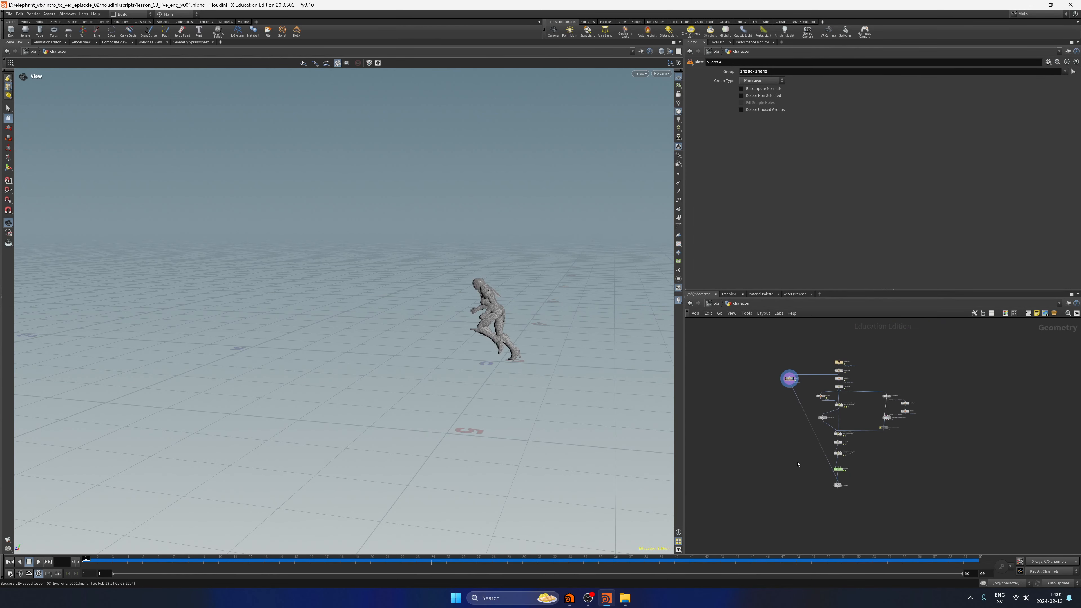
pyautogui.keyDown('alt'); pyautogui.moveTo(813, 432); pyautogui.dragTo(791, 481); pyautogui.keyUp('alt')
# Display merge1, play the combined character and sword animation, and return to the first frame.
pyautogui.click(837, 485)
pyautogui.press('r')
pyautogui.moveTo(512, 365); pyautogui.dragTo(415, 369)
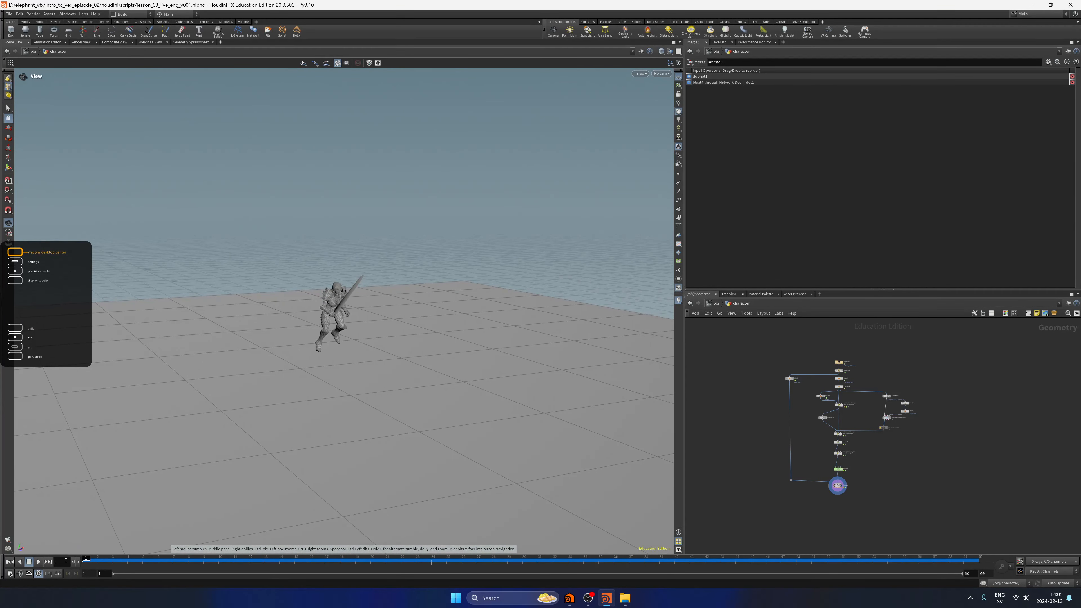
pyautogui.click(39, 562)
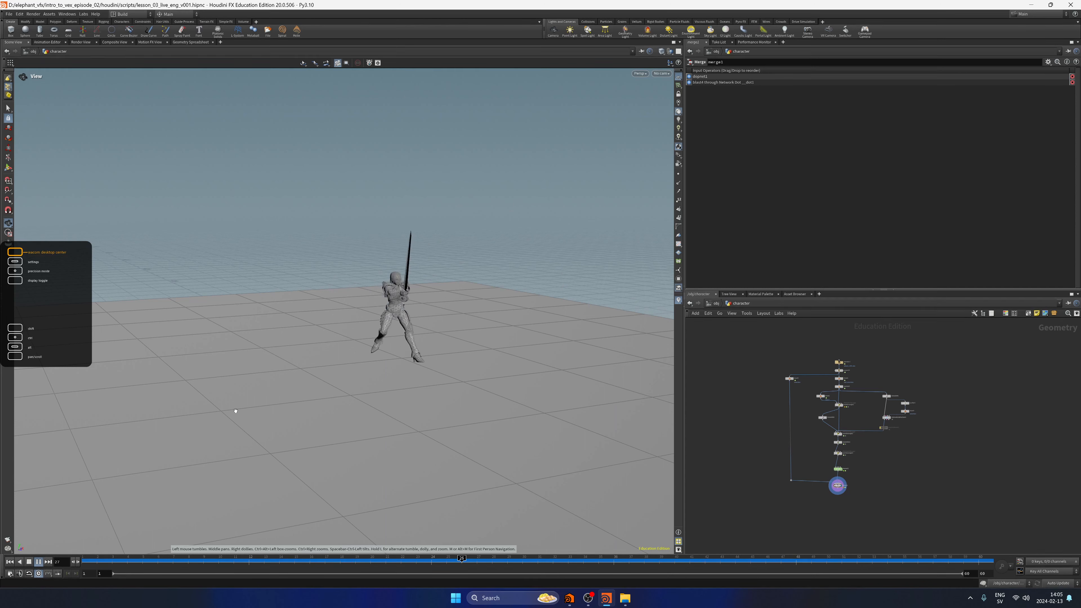
pyautogui.click(11, 562)
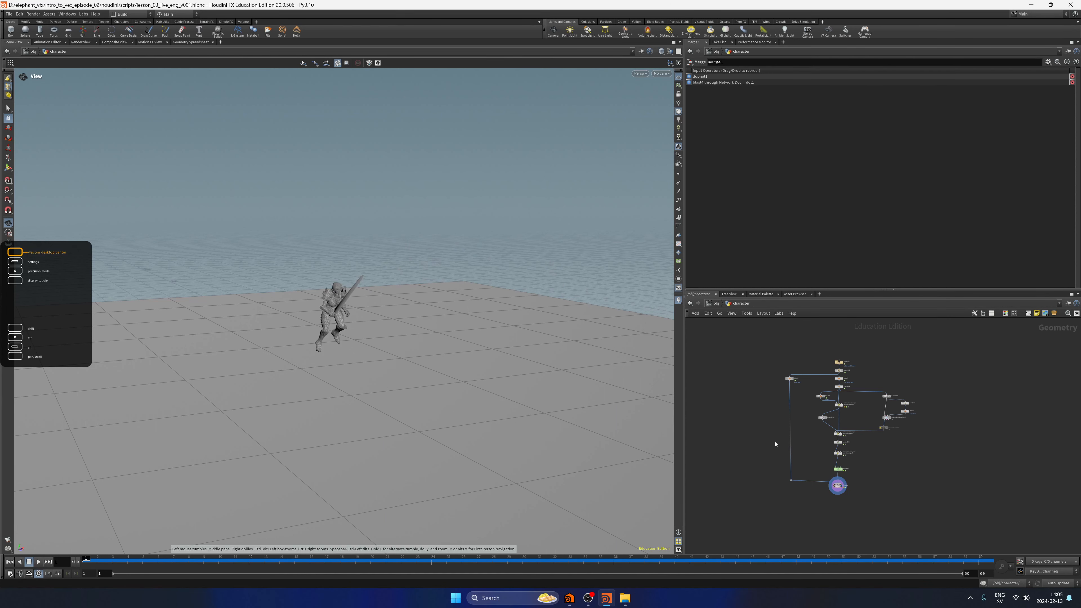
# Save the scene file.
pyautogui.hotkey('ctrl', 's')
pyautogui.scroll(8, 923, 484)
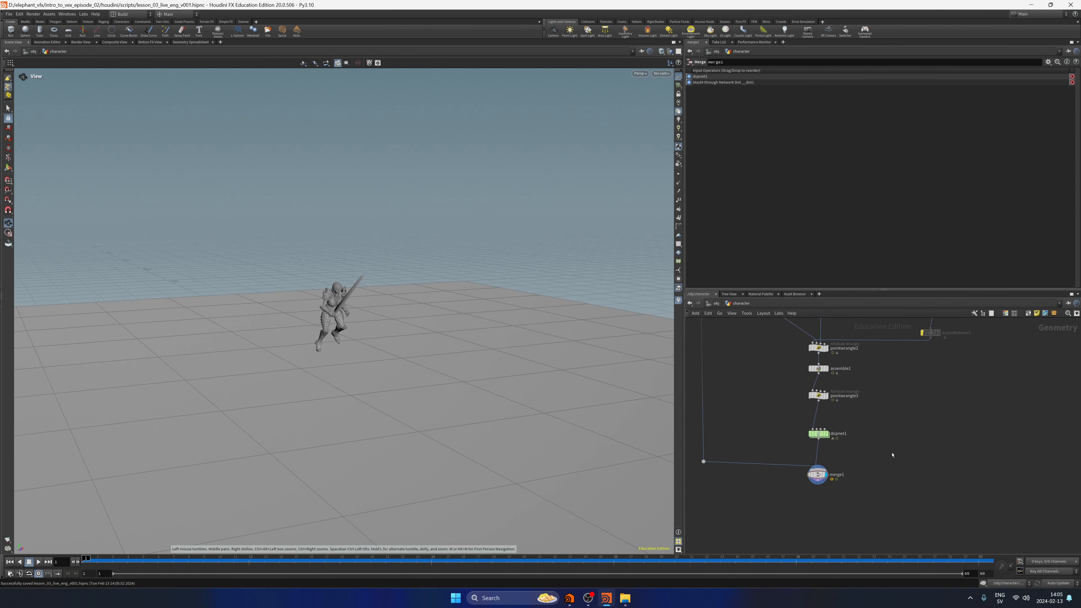
pyautogui.hotkey('ctrl', 's')
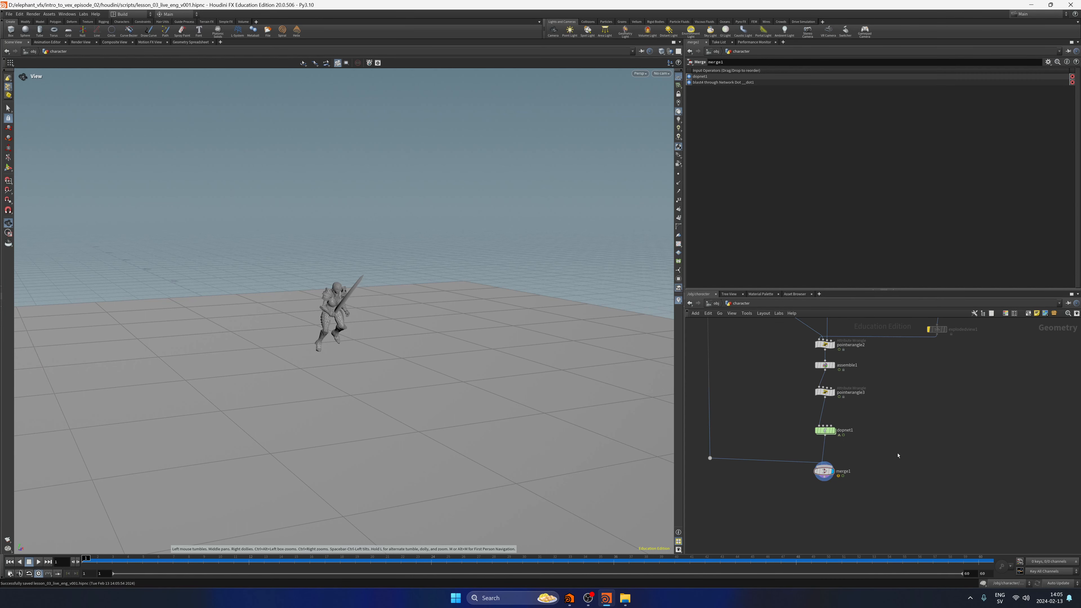
# Display rbdmaterialfracture1 and add a Null node below explodedview1.
pyautogui.moveTo(918, 382); pyautogui.dragTo(839, 463, button='middle')
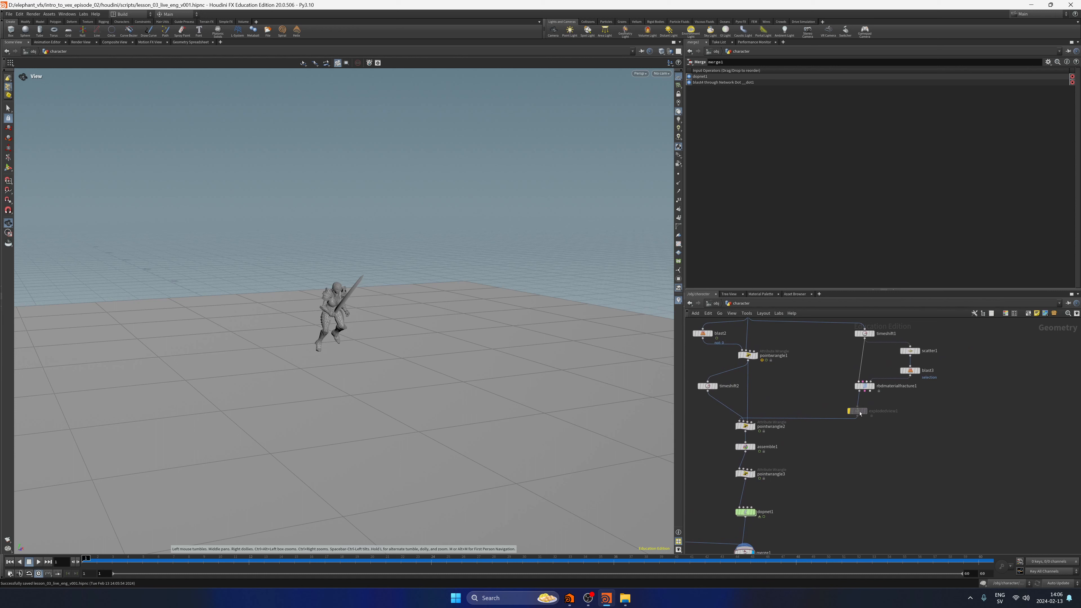
pyautogui.click(857, 411)
pyautogui.scroll(2, 881, 445)
pyautogui.moveTo(881, 445); pyautogui.dragTo(843, 427, button='middle')
pyautogui.click(834, 337)
pyautogui.click(838, 443)
pyautogui.press('Tab')
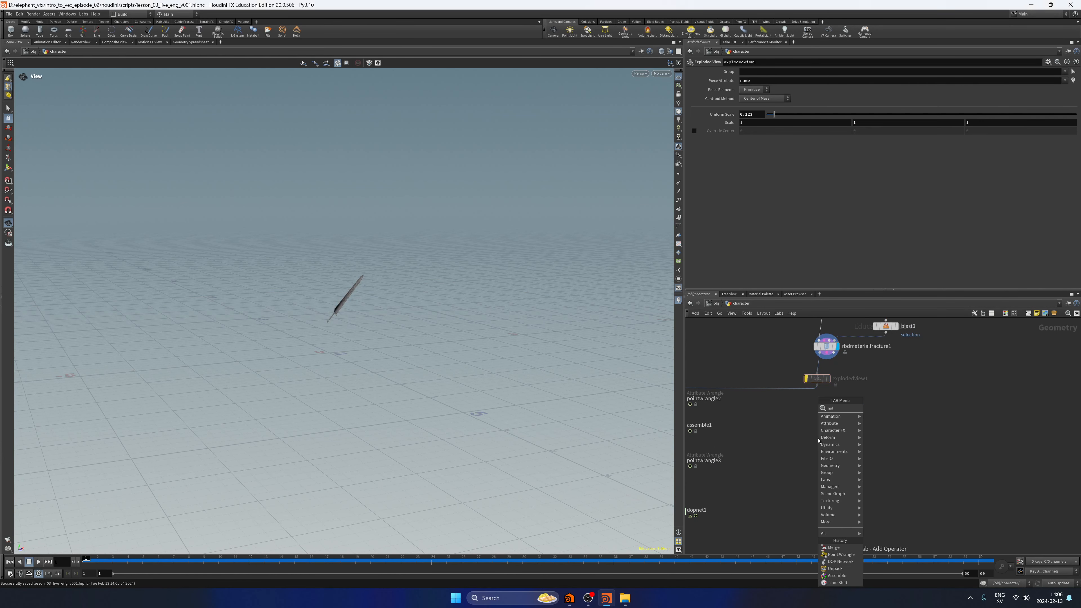
pyautogui.write('null')
pyautogui.press('Return')
pyautogui.press('Return')
# Wire rbdmaterialfracture1's second output, the constraint geometry, into the new null and display the null.
pyautogui.moveTo(827, 353); pyautogui.dragTo(827, 436)
pyautogui.click(832, 423)
pyautogui.click(833, 352)
pyautogui.click(827, 426)
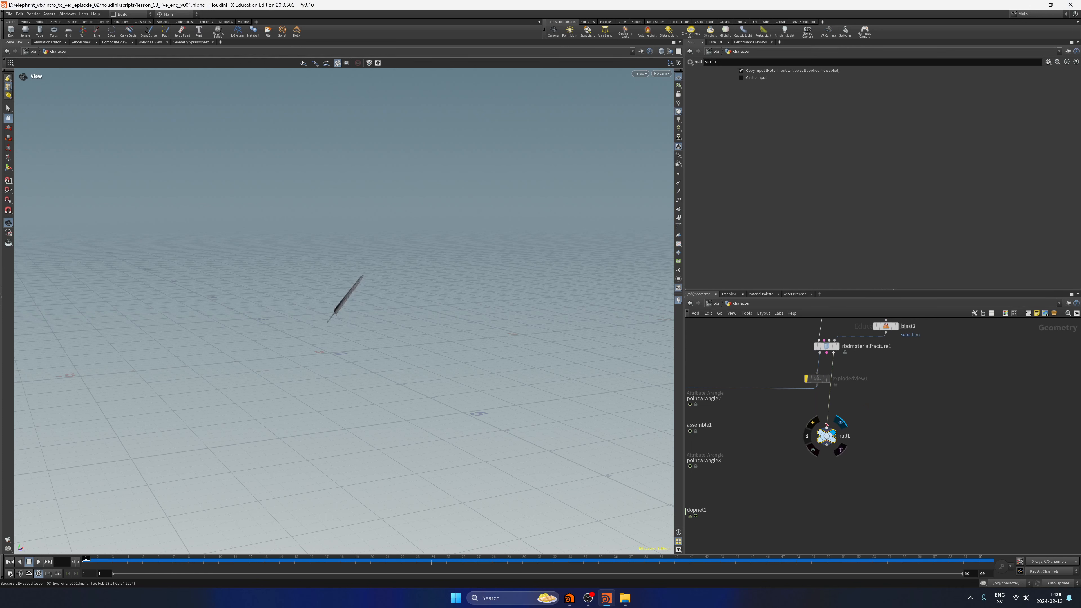
pyautogui.click(827, 352)
pyautogui.click(826, 423)
# Rename the null as CONSTRAINTS.
pyautogui.moveTo(798, 471); pyautogui.dragTo(849, 438, button='middle')
pyautogui.press('F2')
pyautogui.press('capslock')
pyautogui.write('CONSTRAINTS')
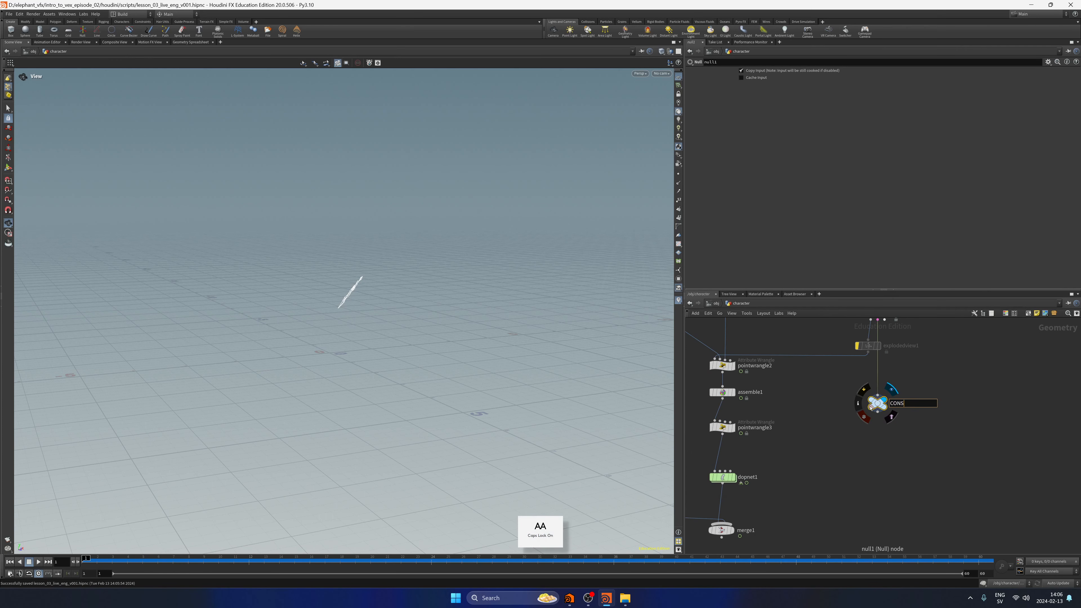
pyautogui.press('Return')
# Connect the CONSTRAINTS null to a free input of dopnet1 alongside pointwrangle3, and display dopnet1.
pyautogui.moveTo(870, 408); pyautogui.dragTo(918, 392, button='middle')
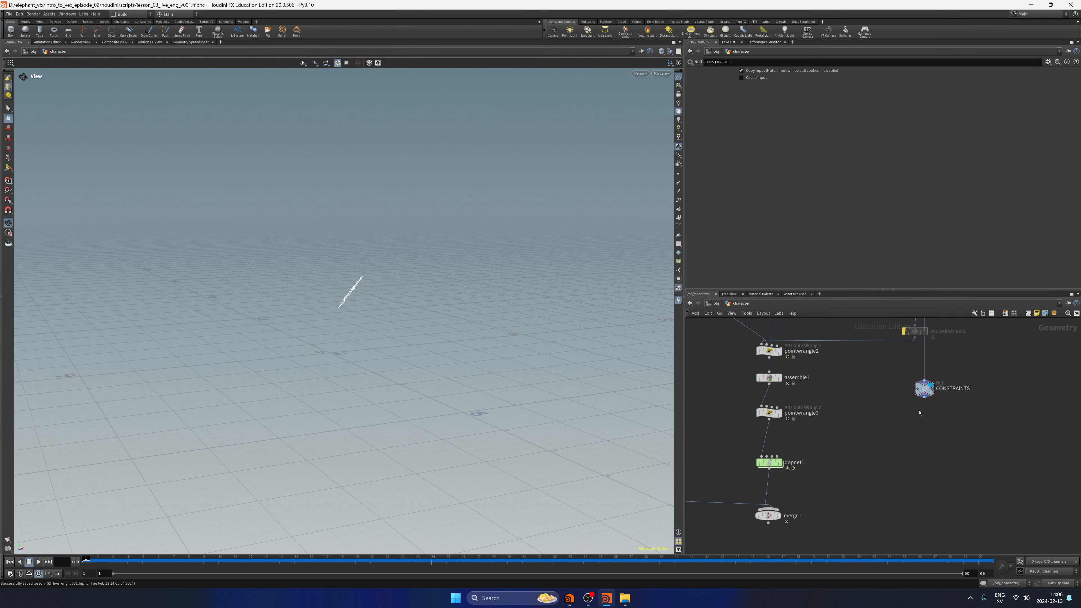
pyautogui.click(924, 398)
pyautogui.click(768, 456)
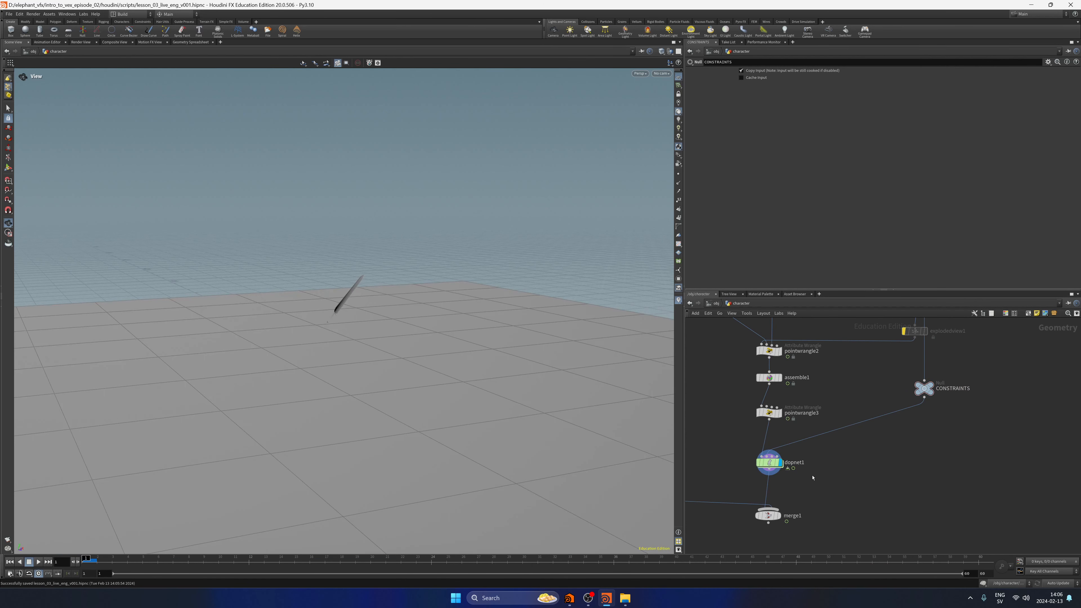
pyautogui.press('capslock')
# Enter dopnet1 and add a Constraint Network node beside the rigid body chain.
pyautogui.scroll(2, 735, 467)
pyautogui.click(792, 446)
pyautogui.press('i')
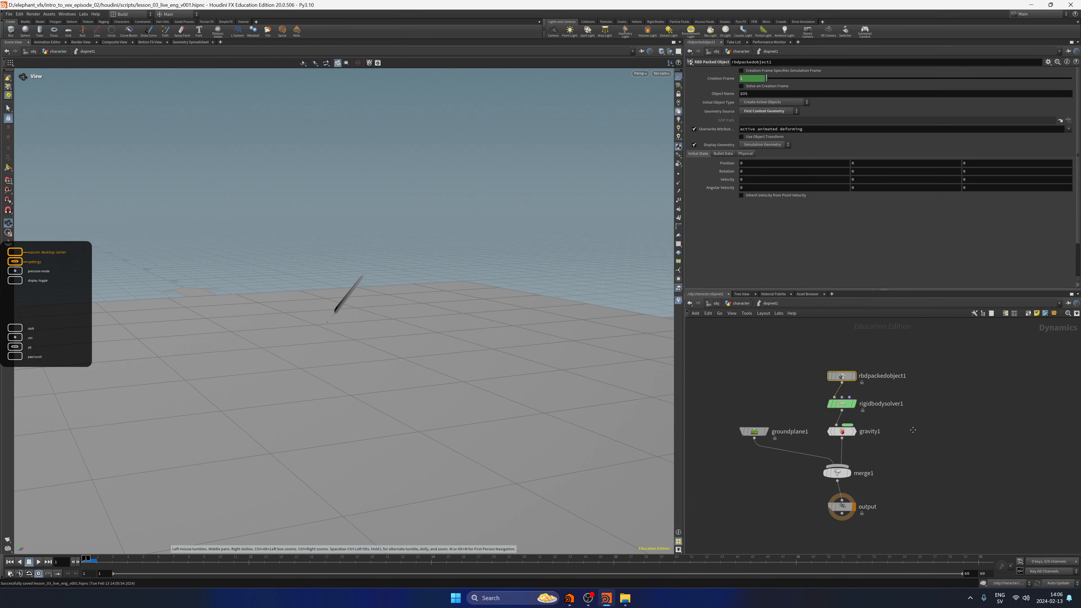
pyautogui.press('Tab')
pyautogui.write('constra')
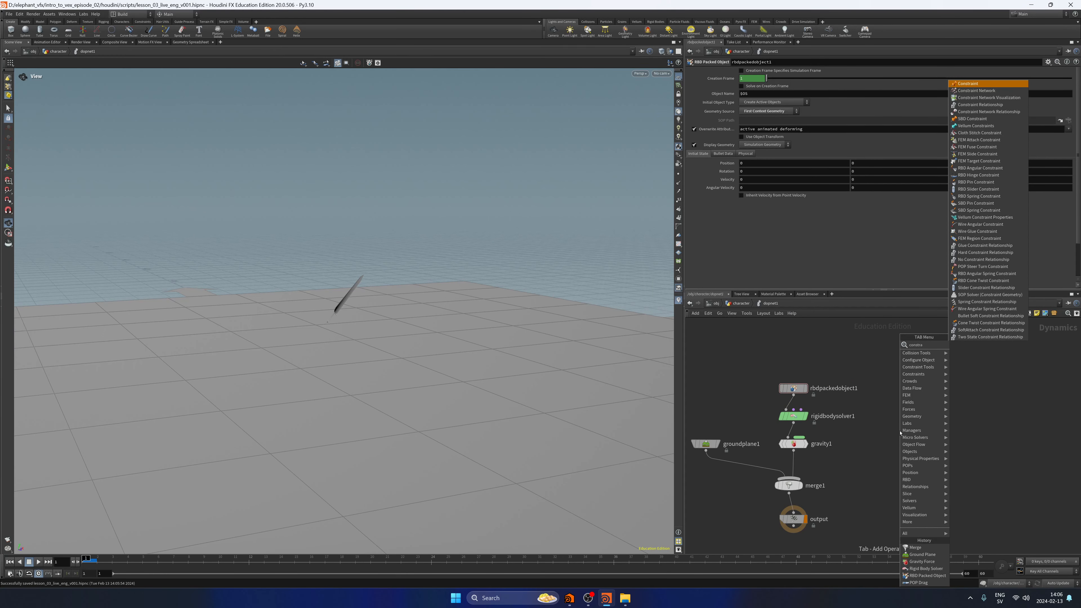
pyautogui.press('Down')
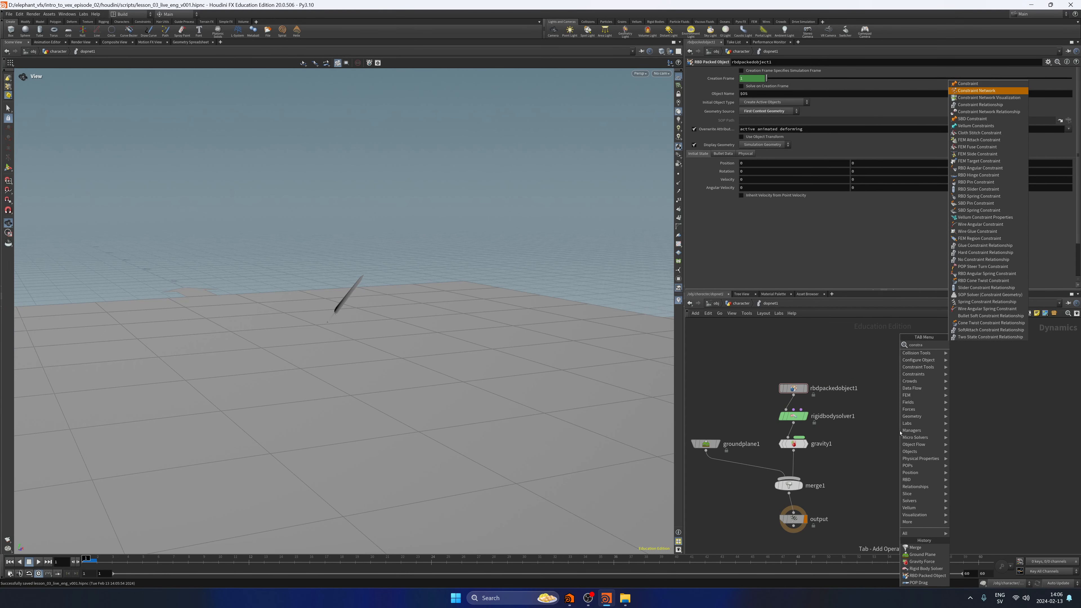
pyautogui.press('Return')
pyautogui.click(900, 433)
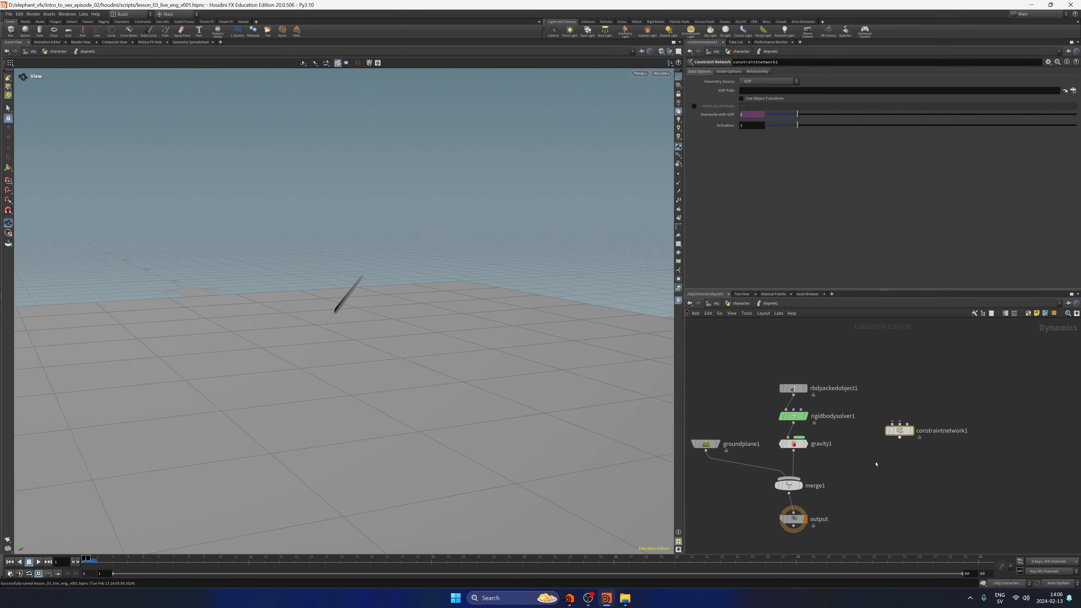
# Move merge1, output and groundplane1 further down to make room below gravity1.
pyautogui.scroll(-3, 852, 489)
pyautogui.moveTo(832, 499); pyautogui.dragTo(785, 410)
pyautogui.moveTo(789, 414); pyautogui.dragTo(791, 449)
pyautogui.click(712, 435)
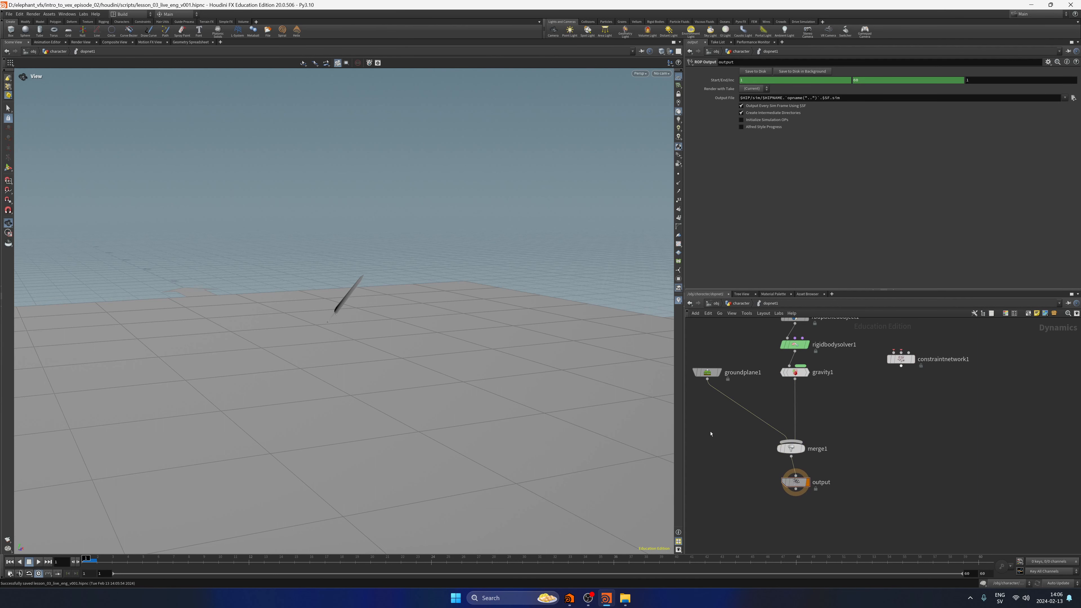
pyautogui.moveTo(708, 375); pyautogui.dragTo(707, 412)
pyautogui.moveTo(862, 443)
pyautogui.mouseDown(button='middle')
pyautogui.moveTo(868, 478)
pyautogui.moveTo(871, 453)
pyautogui.mouseUp(button='middle')
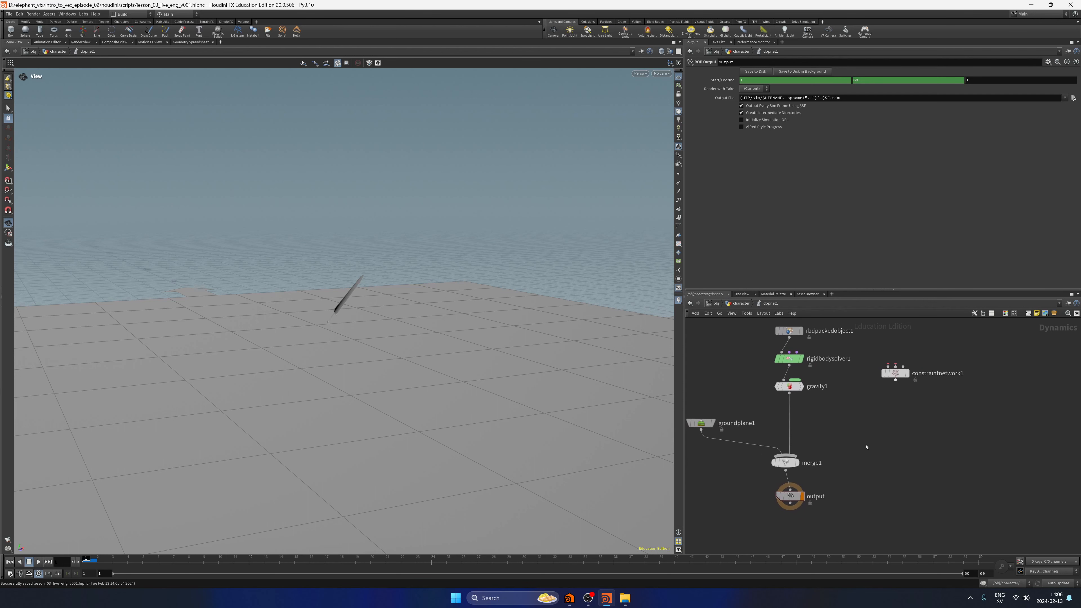
# Insert constraintnetwork1 into the wire between gravity1 and merge1.
pyautogui.moveTo(901, 374); pyautogui.dragTo(864, 439)
pyautogui.moveTo(864, 438)
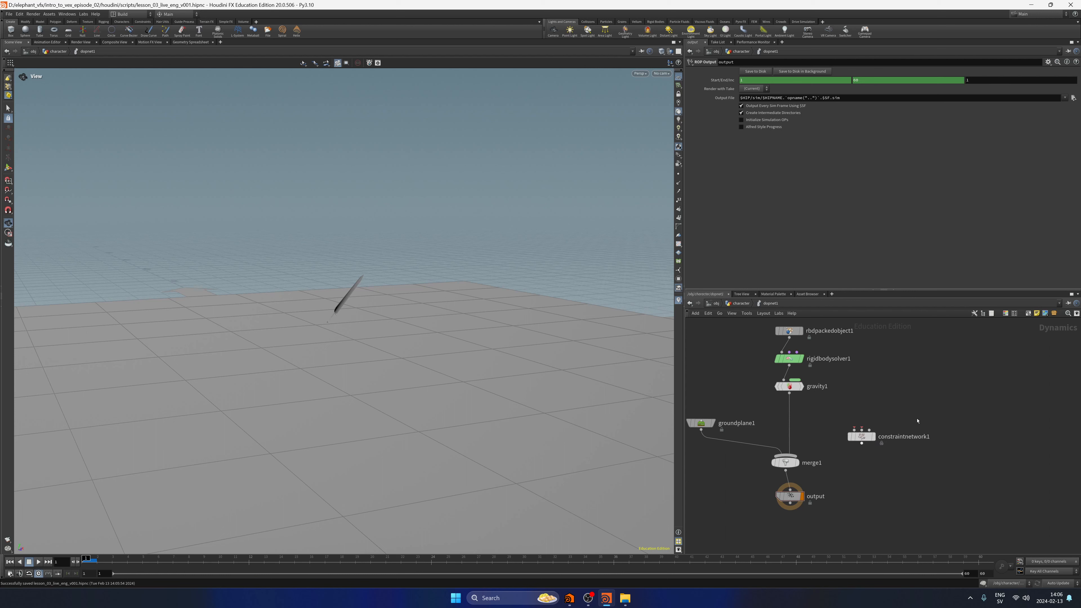
pyautogui.moveTo(862, 437); pyautogui.dragTo(790, 423)
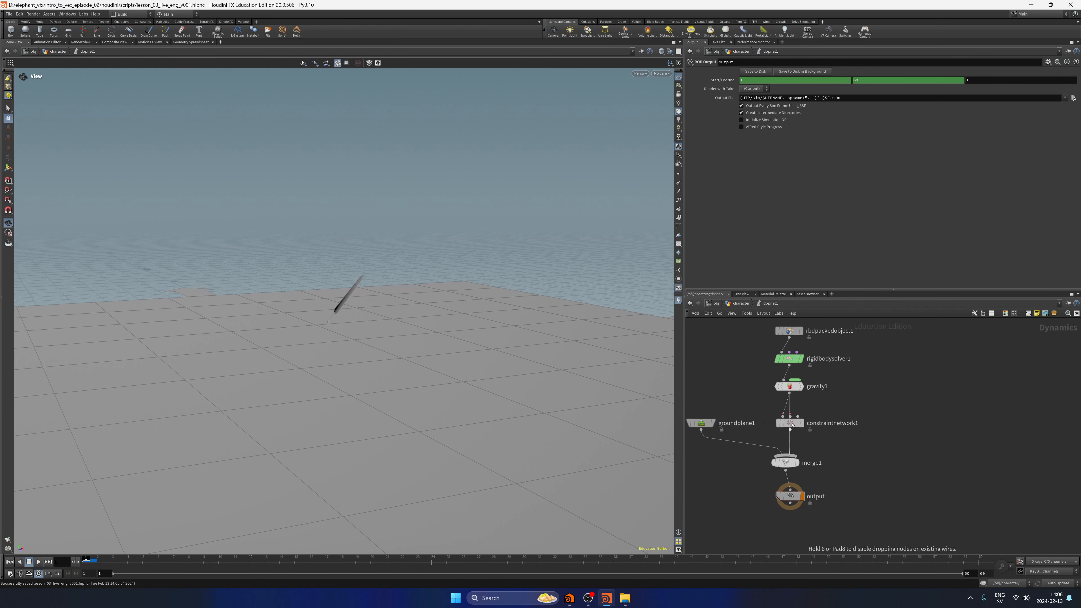
# Add a Glue Constraint Relationship node beside the chain and connect its output to the second input of constraintnetwork1.
pyautogui.click(791, 423)
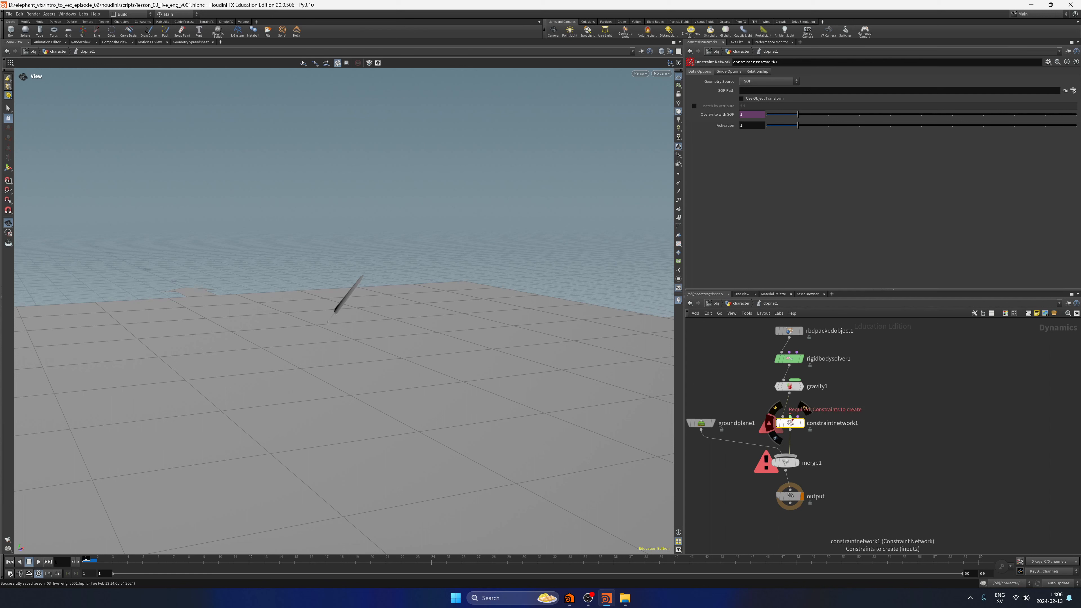
pyautogui.moveTo(791, 420); pyautogui.dragTo(906, 408)
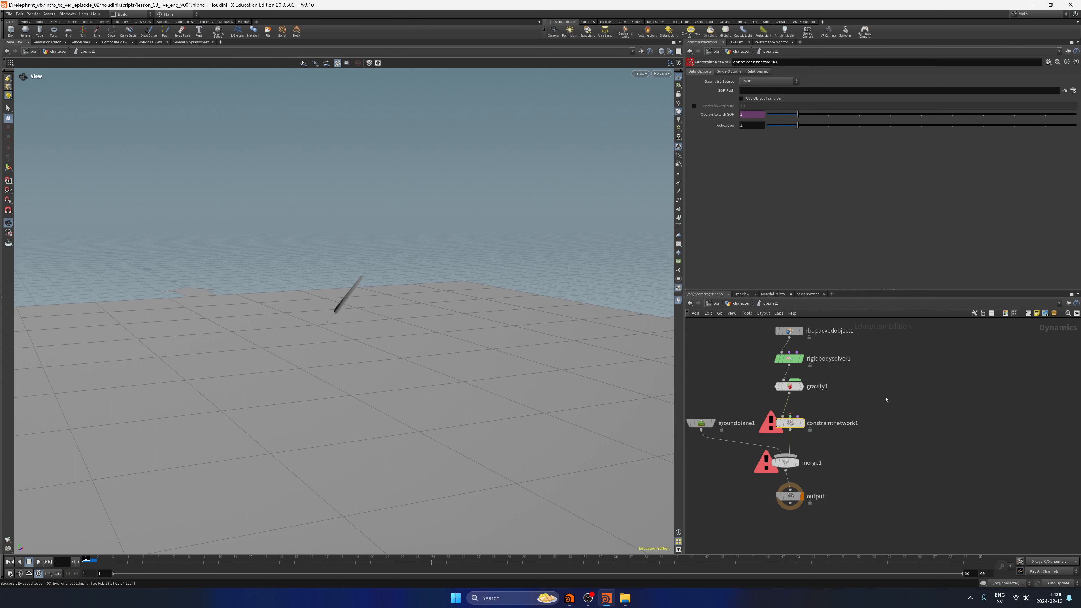
pyautogui.moveTo(903, 405); pyautogui.dragTo(908, 415, button='middle')
pyautogui.click(922, 399)
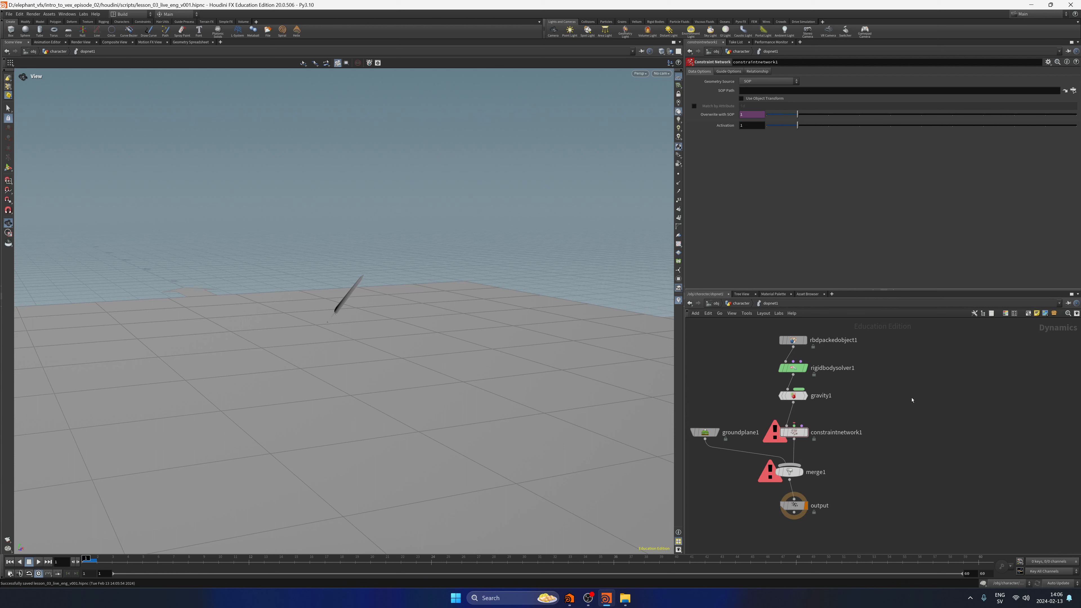
pyautogui.press('Tab')
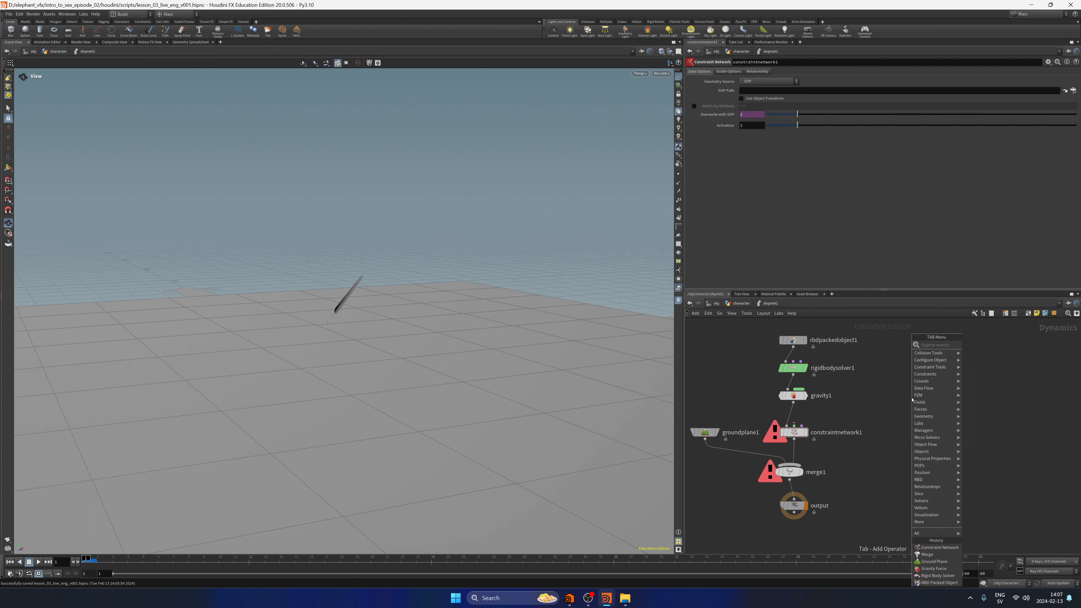
pyautogui.write('glue')
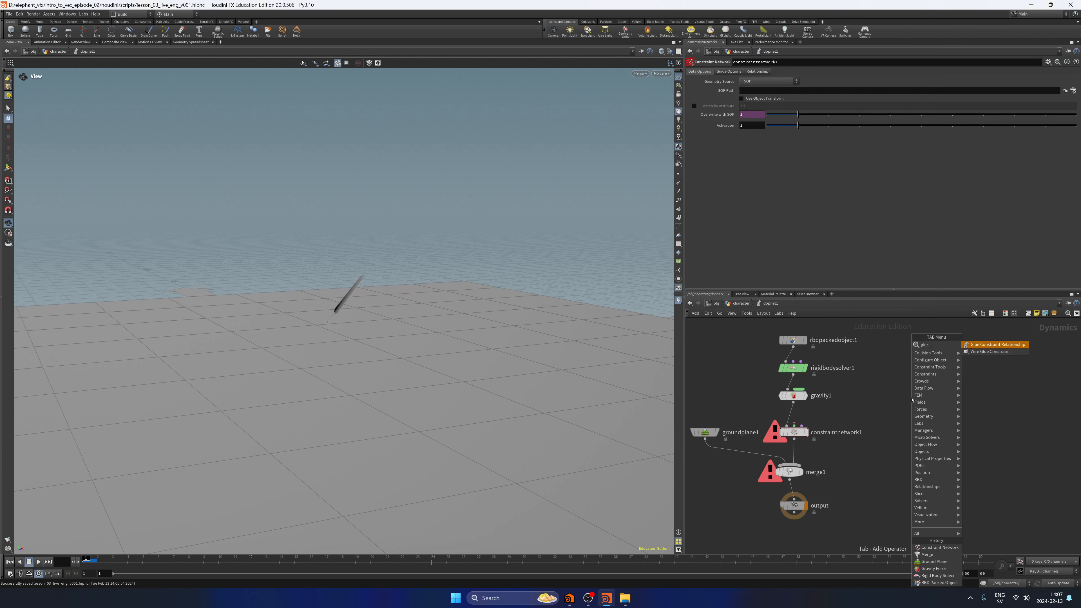
pyautogui.press('Return')
pyautogui.click(911, 395)
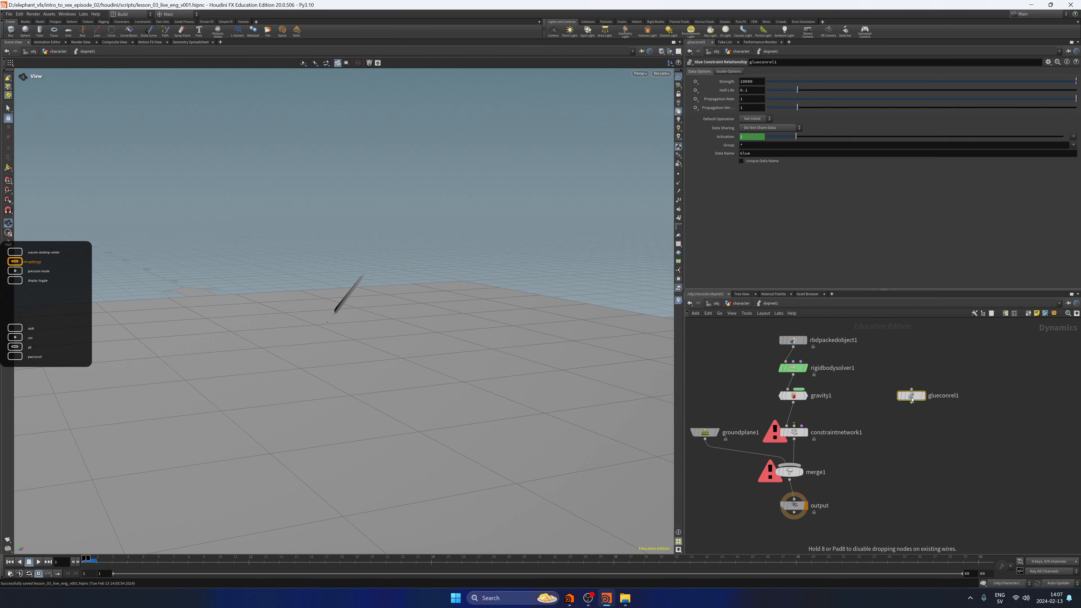
pyautogui.click(911, 403)
pyautogui.click(794, 425)
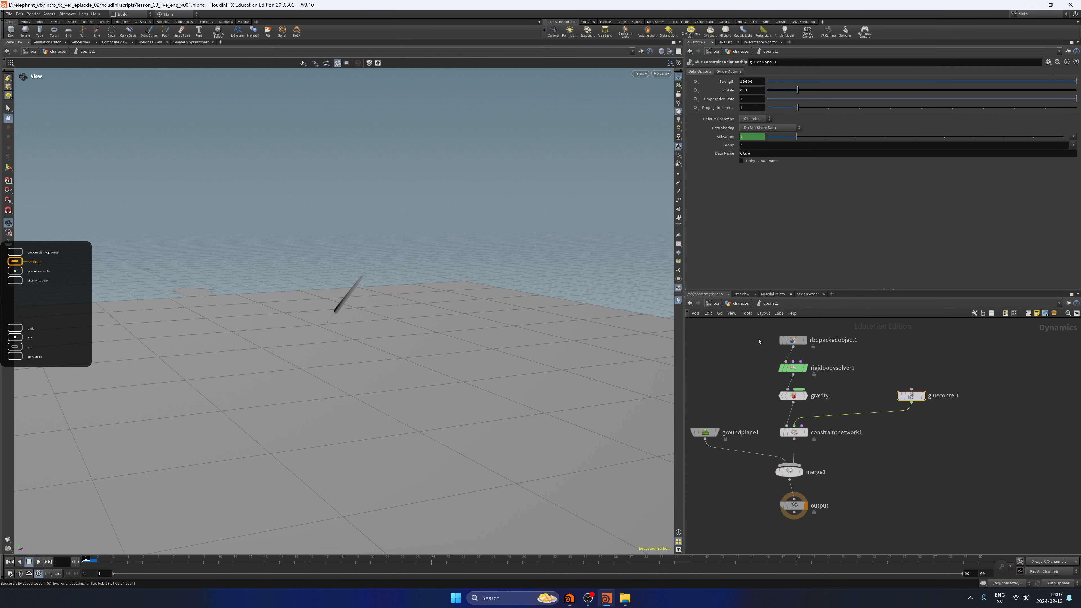
# Check the Glue Constraint Name in rbdmaterialfracture1's constraint settings and return inside dopnet1.
pyautogui.press('u')
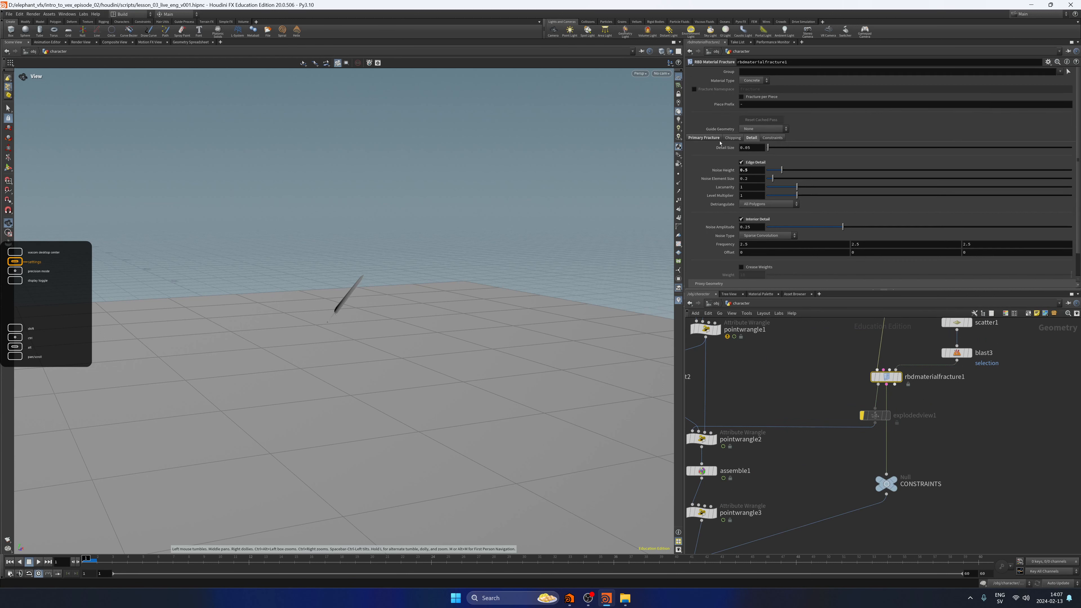
pyautogui.click(772, 138)
pyautogui.click(748, 177)
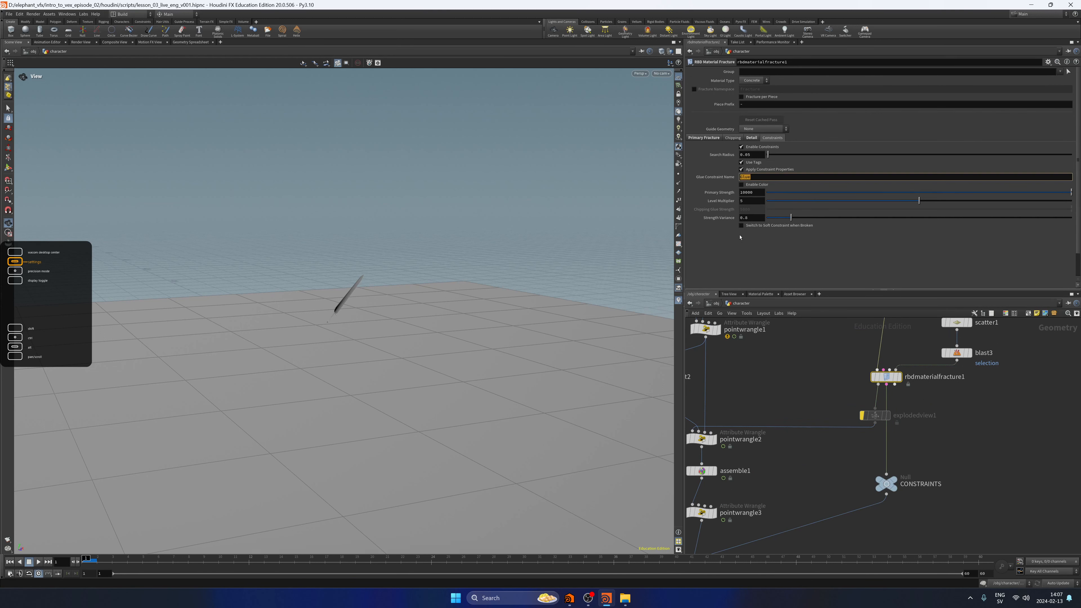
pyautogui.moveTo(821, 409); pyautogui.dragTo(897, 234, button='middle')
pyautogui.doubleClick(779, 398)
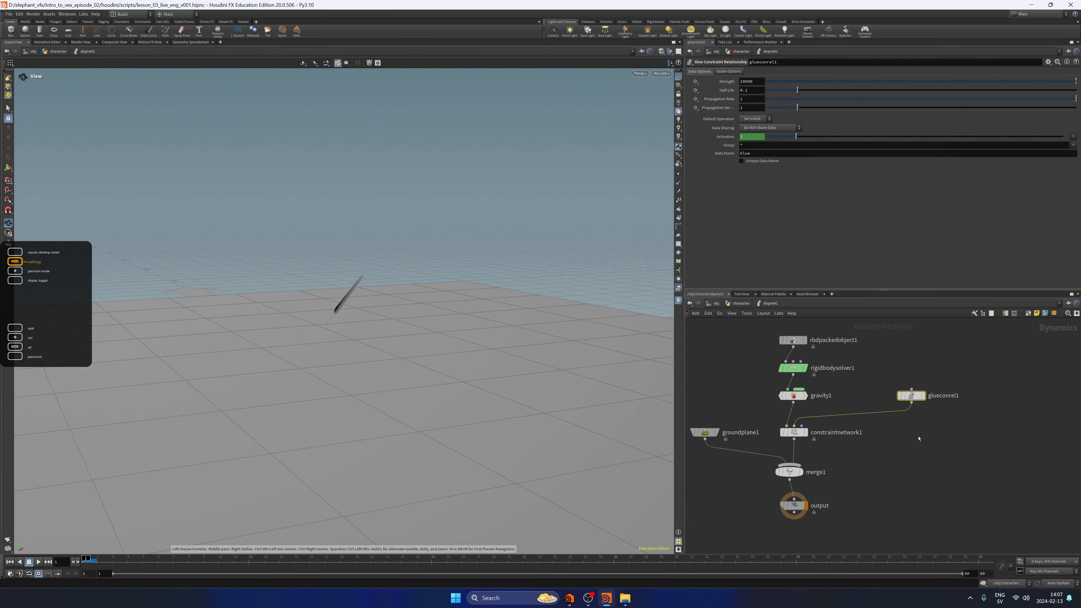
# Move glueconrel1 closer to gravity1 and set its Strength to 100.
pyautogui.moveTo(918, 436); pyautogui.dragTo(892, 450, button='middle')
pyautogui.moveTo(885, 409); pyautogui.dragTo(861, 409)
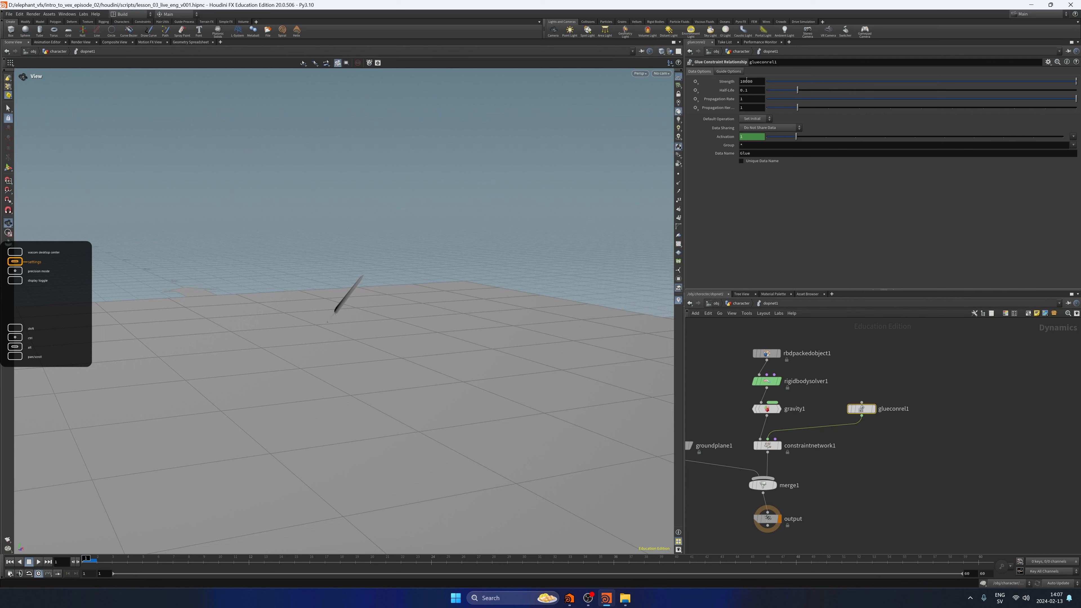
pyautogui.click(760, 83)
pyautogui.press('Return')
# Play the simulation to test the glue strength of 100 and rewind to the first frame.
pyautogui.click(38, 561)
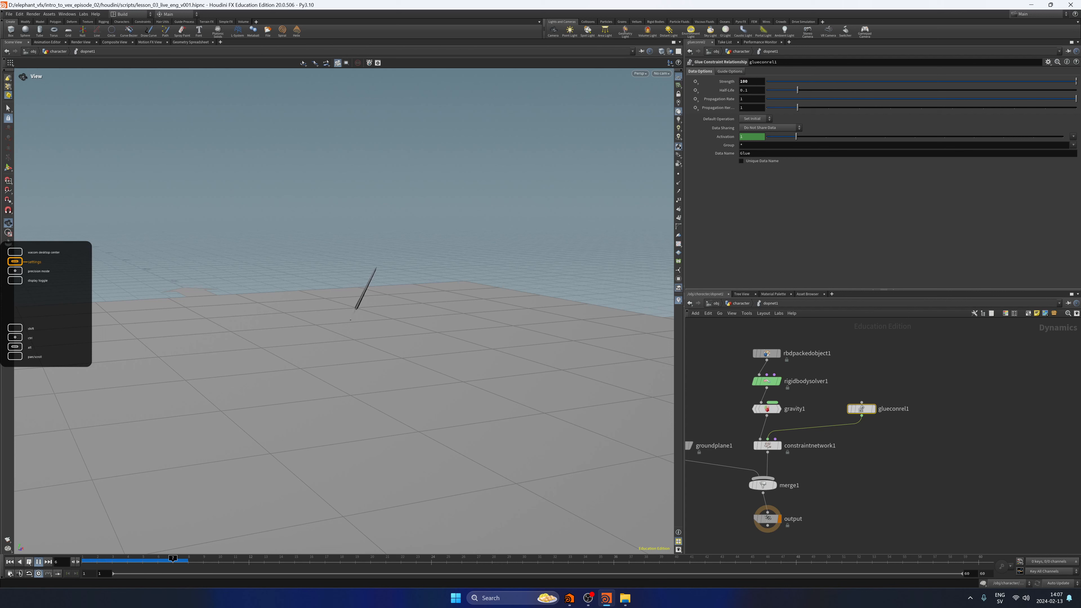
pyautogui.click(29, 562)
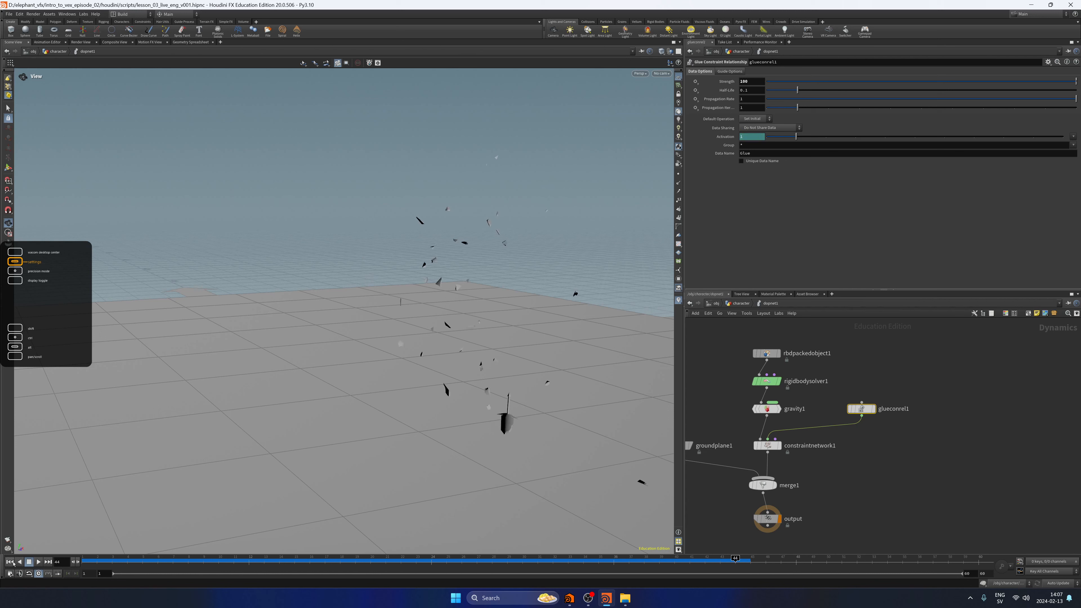
pyautogui.click(10, 561)
# Go up to the character network and set rbdmaterialfracture1's constraint Primary Strength to 1.
pyautogui.click(741, 304)
pyautogui.moveTo(937, 357); pyautogui.dragTo(864, 444, button='middle')
pyautogui.moveTo(859, 367); pyautogui.dragTo(842, 462, button='middle')
pyautogui.click(874, 384)
pyautogui.moveTo(755, 192); pyautogui.dragTo(723, 201)
pyautogui.write('1')
pyautogui.press('Return')
# Play the simulation from the character network to test the fracture's glue strength and rewind to the start.
pyautogui.click(783, 393)
pyautogui.moveTo(794, 408); pyautogui.dragTo(820, 367, button='middle')
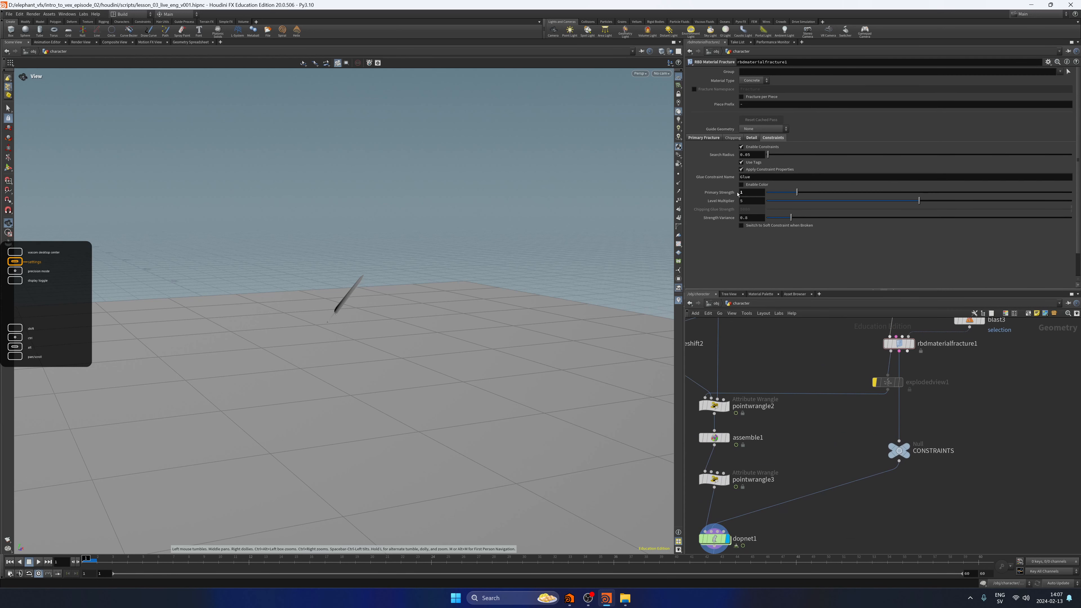
pyautogui.moveTo(808, 426); pyautogui.dragTo(816, 369, button='middle')
pyautogui.click(38, 562)
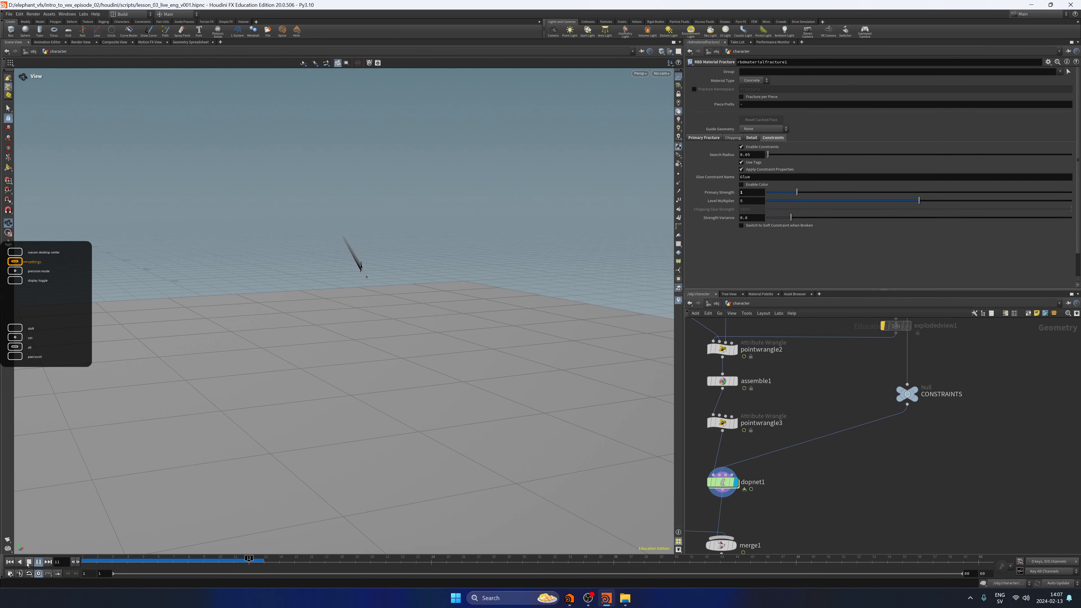
pyautogui.click(29, 562)
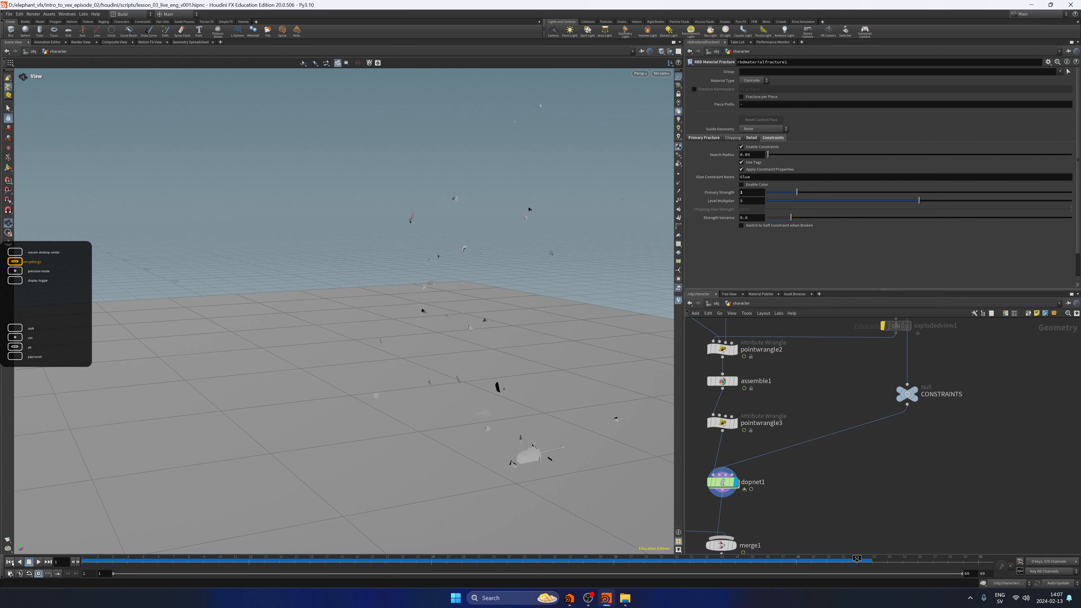
pyautogui.click(10, 562)
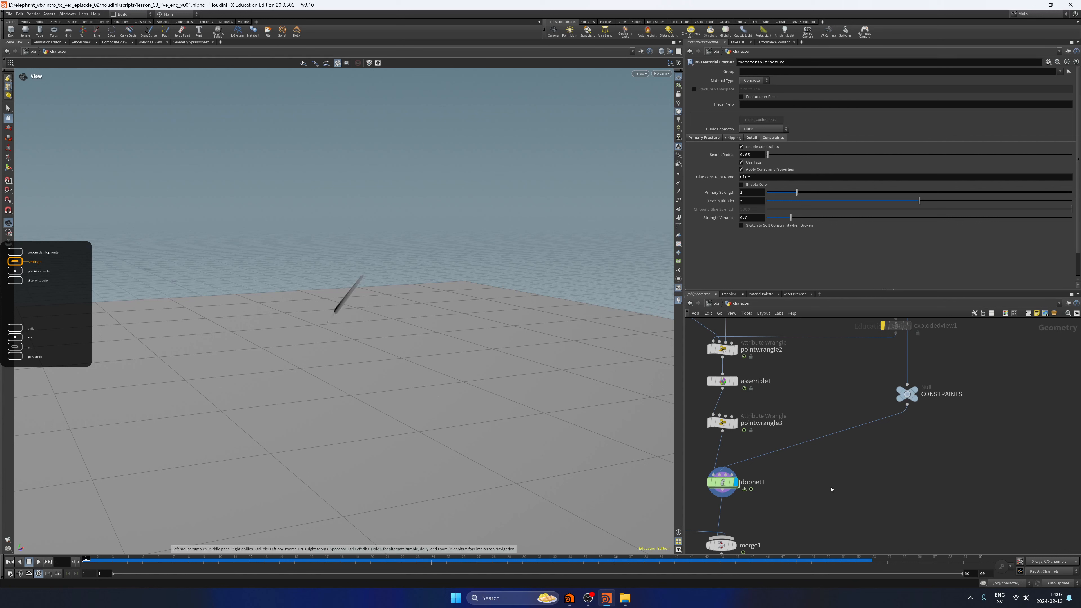
# Reset rbdmaterialfracture1's Primary Strength to its default and replay the simulation from inside dopnet1.
pyautogui.keyDown('ctrl'); pyautogui.middleClick(727, 194); pyautogui.keyUp('ctrl')
pyautogui.moveTo(804, 502); pyautogui.dragTo(844, 407, button='middle')
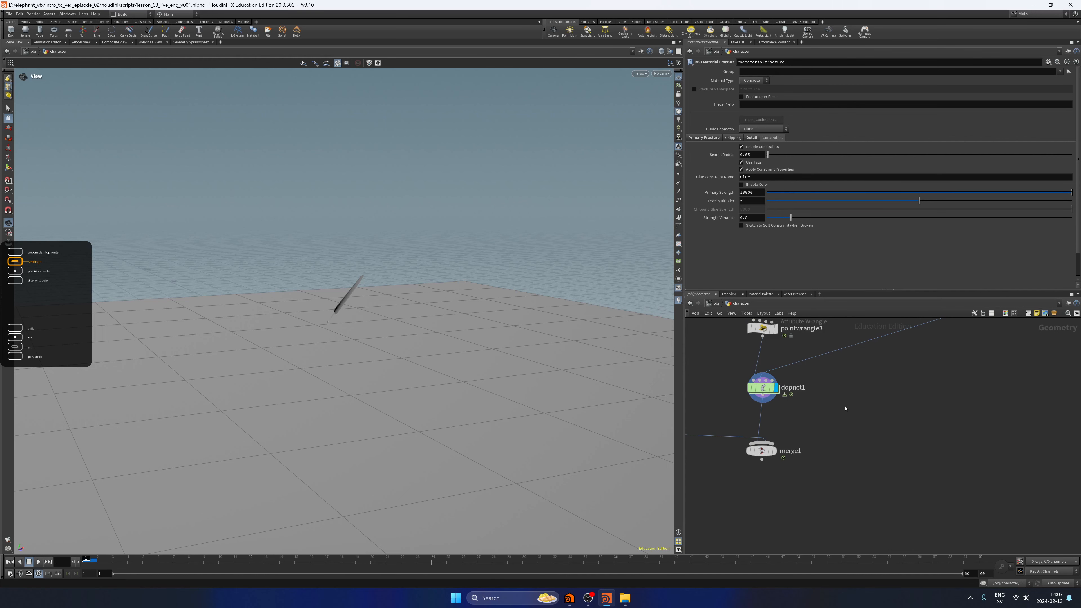
pyautogui.doubleClick(764, 389)
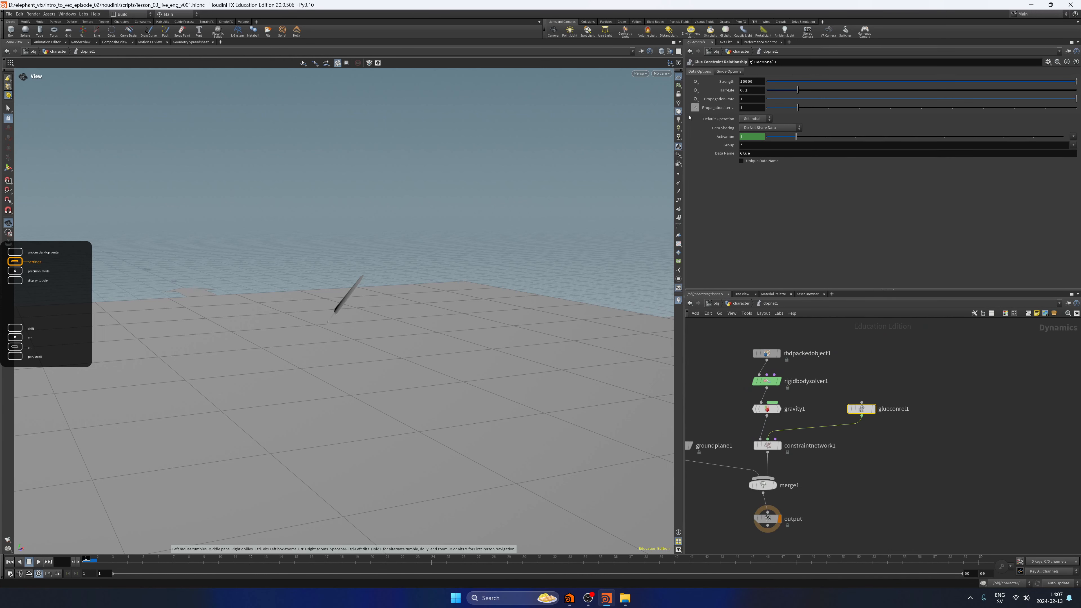
pyautogui.click(38, 562)
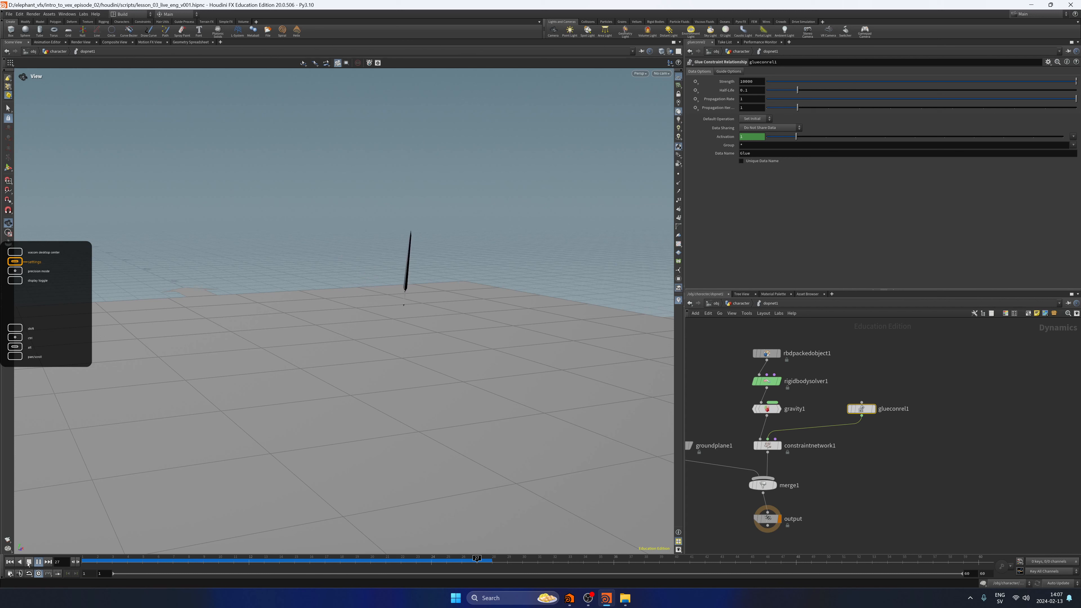
pyautogui.click(29, 562)
pyautogui.click(9, 562)
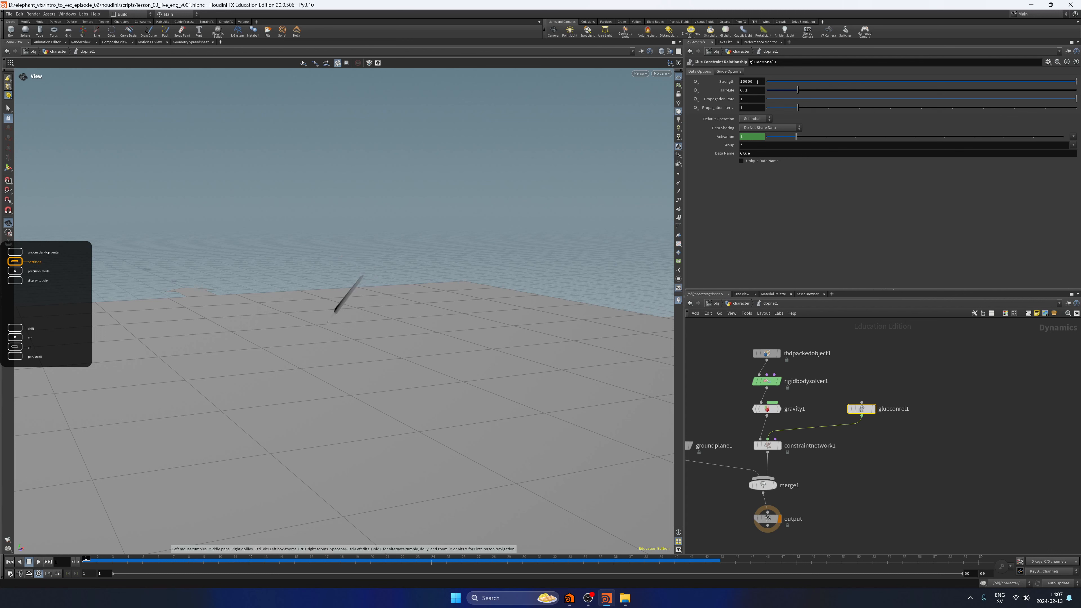
# Set glueconrel1's Strength to 10000000, play the simulation and rewind to the first frame.
pyautogui.write('000')
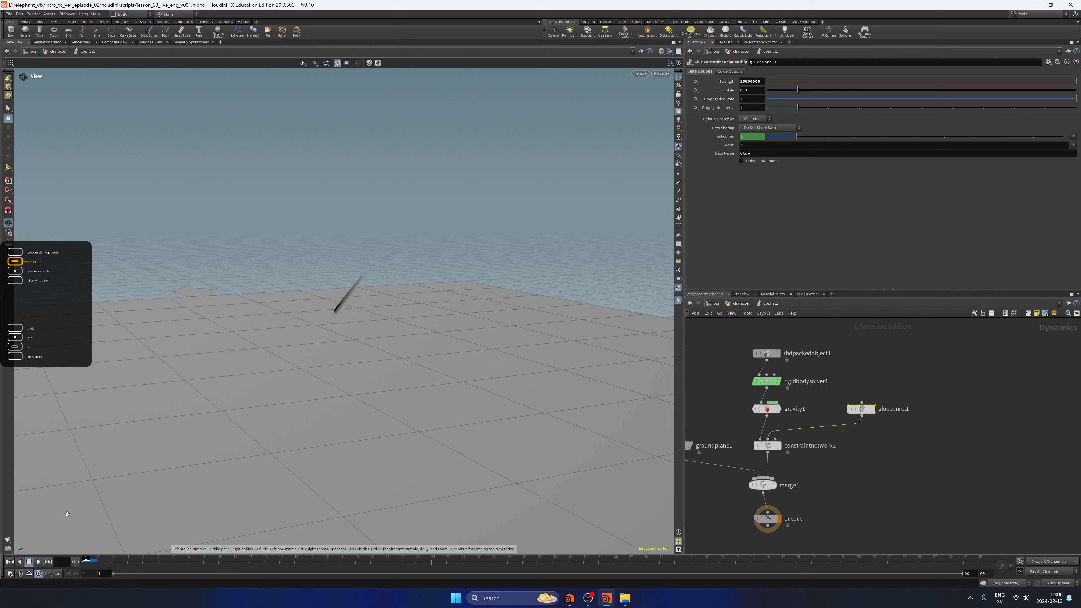
pyautogui.click(38, 561)
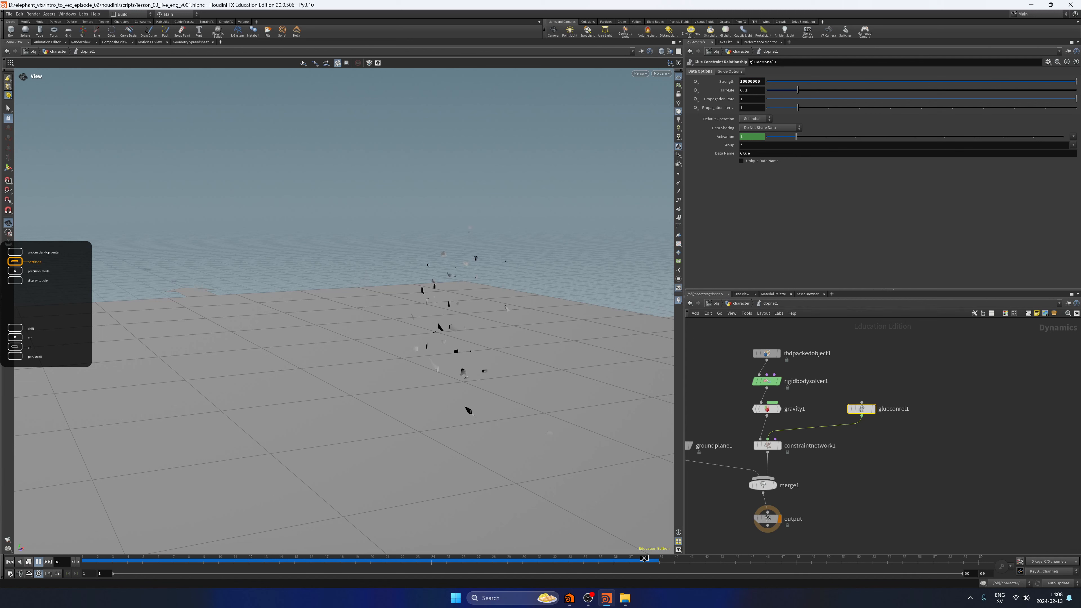
pyautogui.click(29, 562)
pyautogui.click(11, 563)
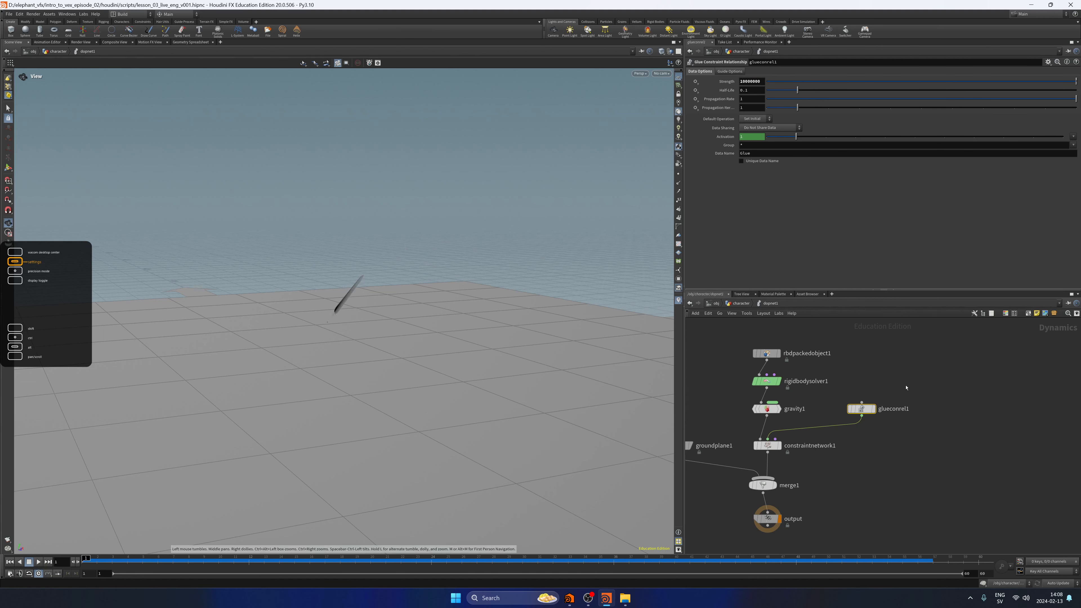
# Reset glueconrel1's Strength to its default and inspect the Default Operation and Data Sharing options.
pyautogui.moveTo(912, 369); pyautogui.dragTo(861, 439)
pyautogui.keyDown('ctrl'); pyautogui.middleClick(730, 82); pyautogui.keyUp('ctrl')
pyautogui.click(763, 118)
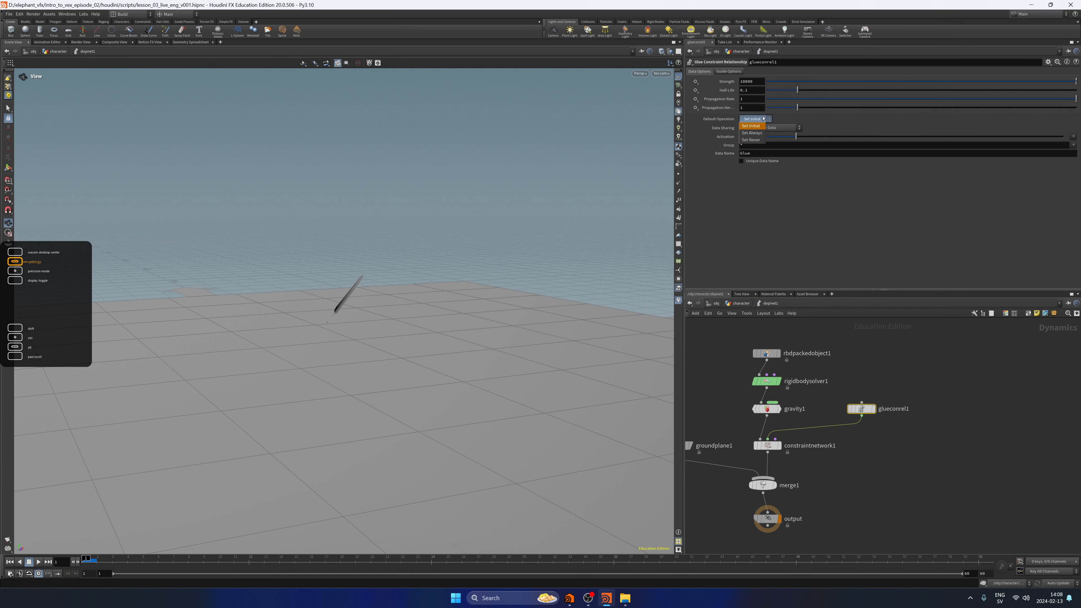
pyautogui.click(788, 127)
pyautogui.click(796, 127)
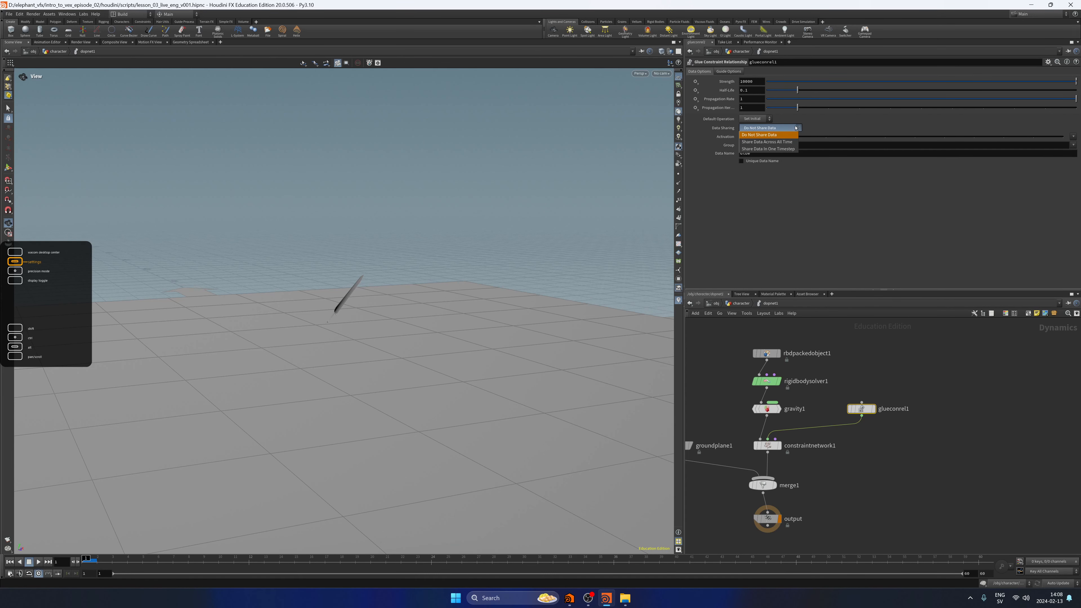
pyautogui.click(860, 127)
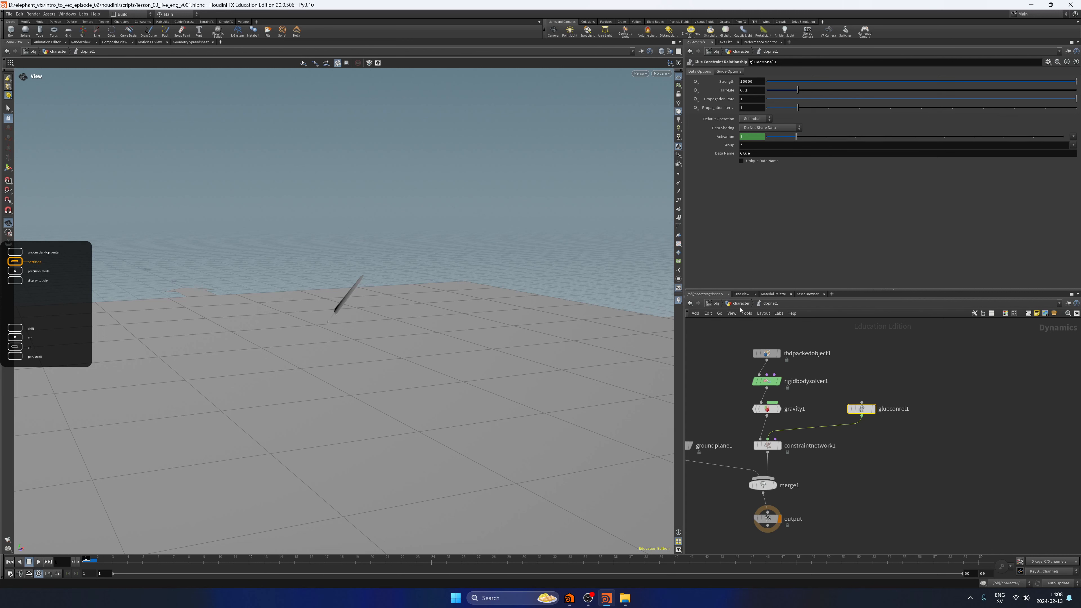
# Return to the character network and set rbdmaterialfracture1's constraint Primary Strength to 1.
pyautogui.press('u')
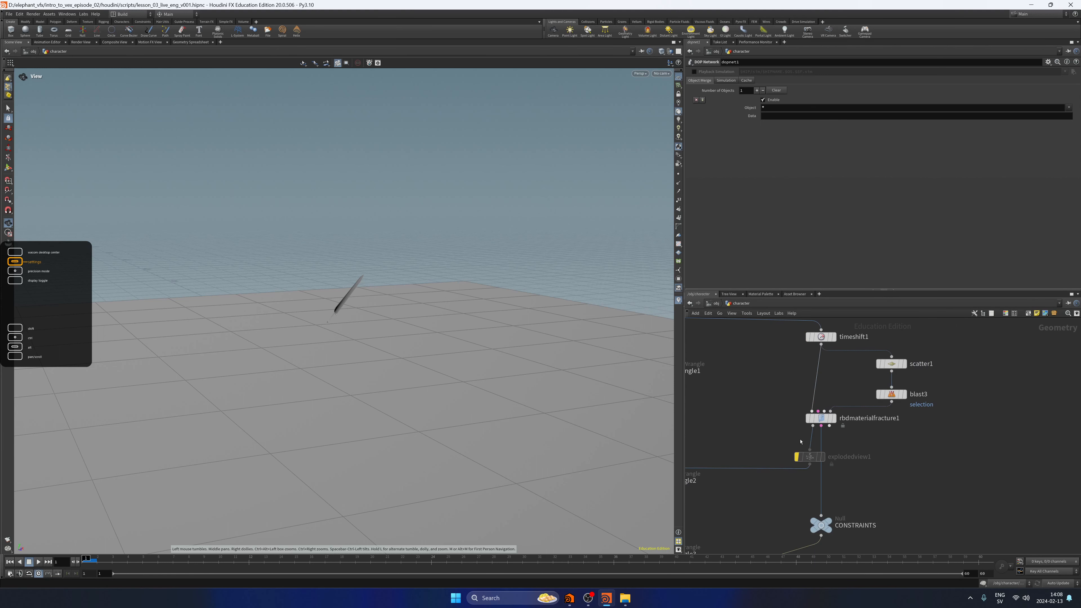
pyautogui.click(820, 417)
pyautogui.doubleClick(750, 192)
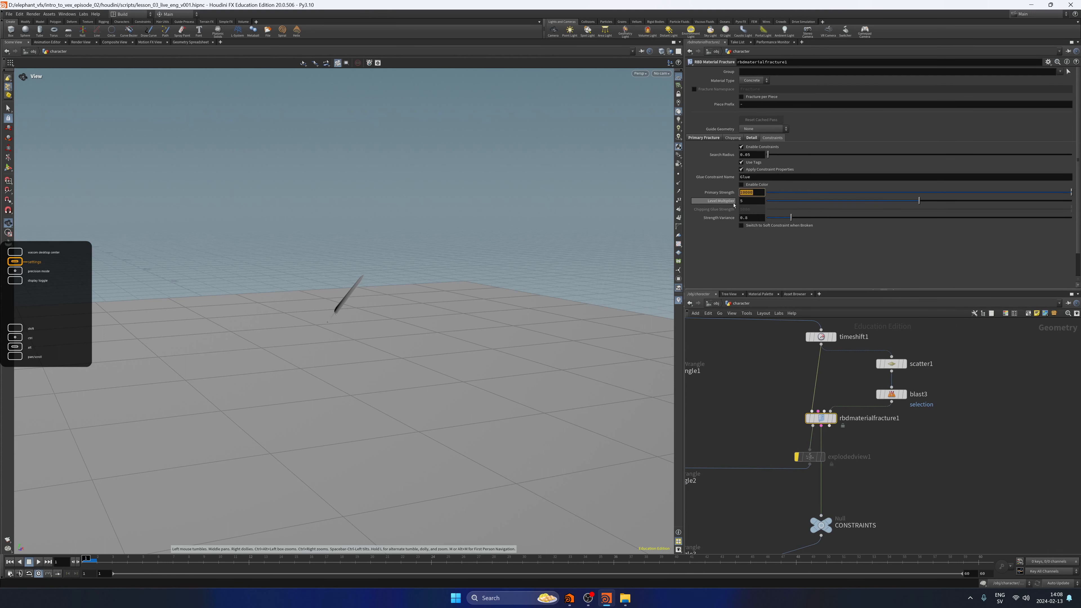
pyautogui.write('1')
pyautogui.press('Return')
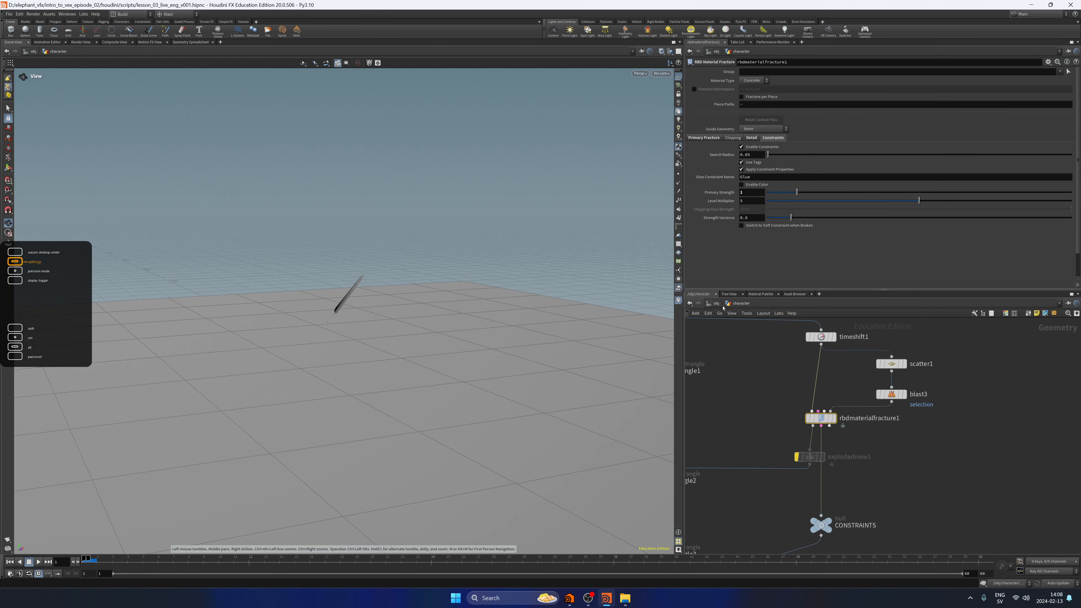
# Go back into dopnet1, set glueconrel1's Strength to -1, and play the simulation to test it.
pyautogui.click(716, 303)
pyautogui.doubleClick(790, 415)
pyautogui.moveTo(871, 445); pyautogui.dragTo(937, 315, button='middle')
pyautogui.moveTo(777, 438); pyautogui.dragTo(864, 372, button='middle')
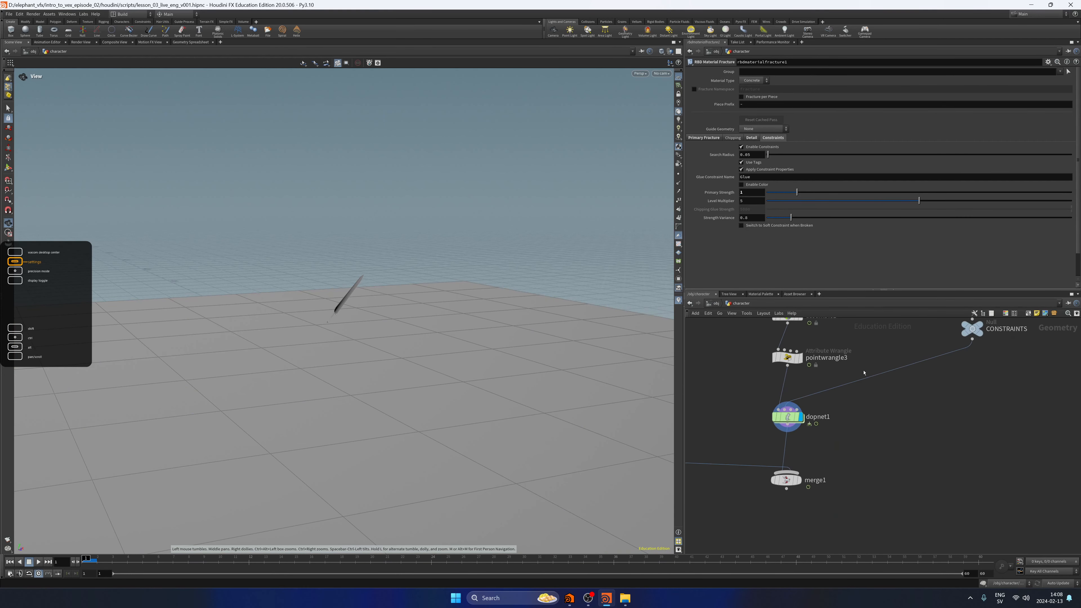
pyautogui.doubleClick(790, 419)
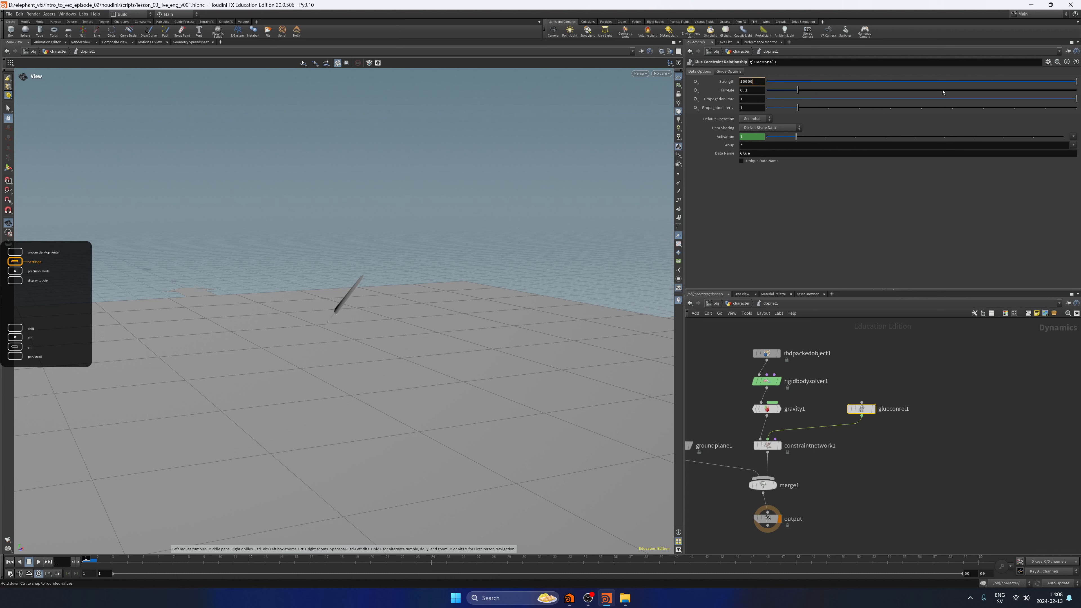
pyautogui.write('-1')
pyautogui.press('Return')
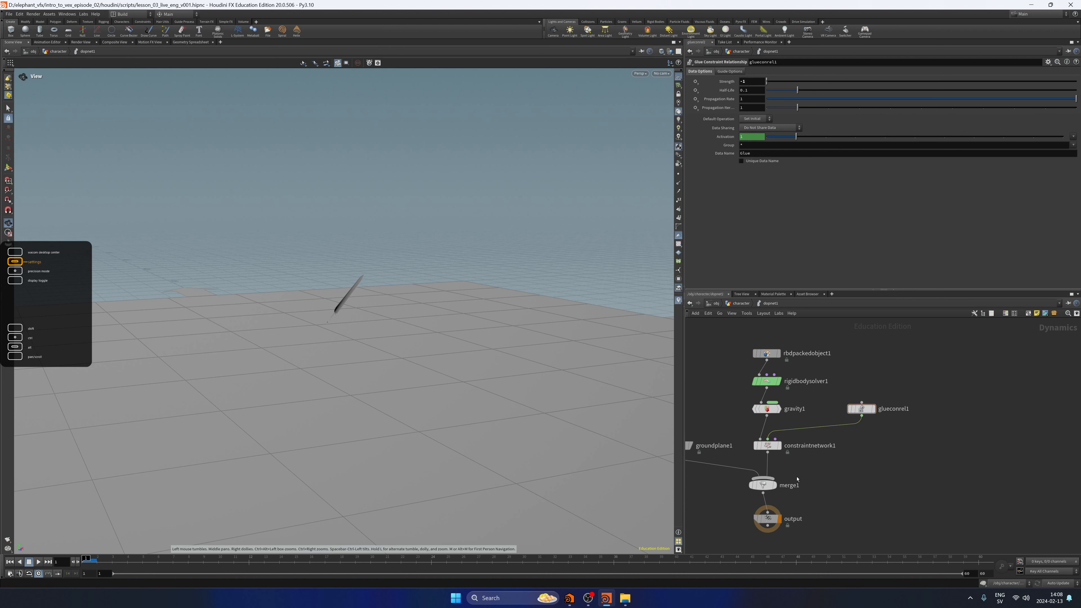
pyautogui.click(41, 562)
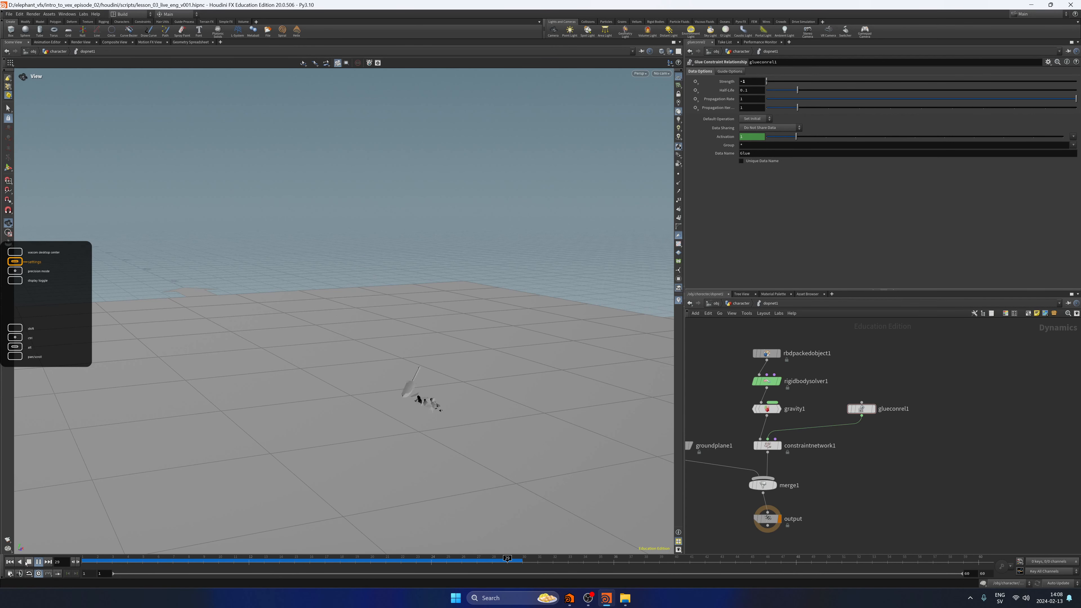
pyautogui.click(29, 562)
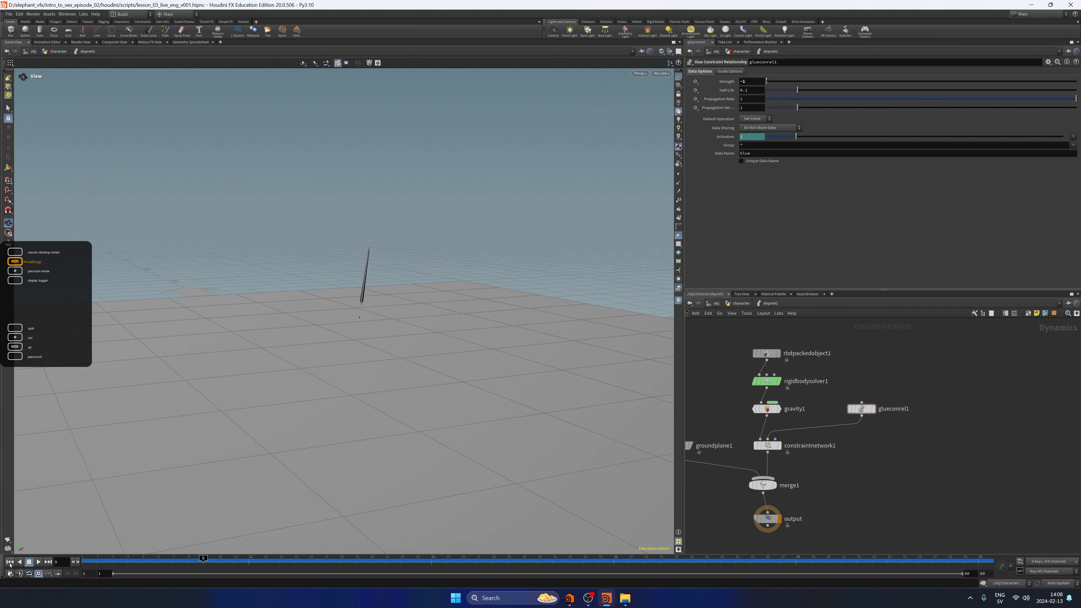
# Return to the character network, reset dopnet1's simulation, play it and rewind to the first frame.
pyautogui.click(743, 303)
pyautogui.click(749, 315)
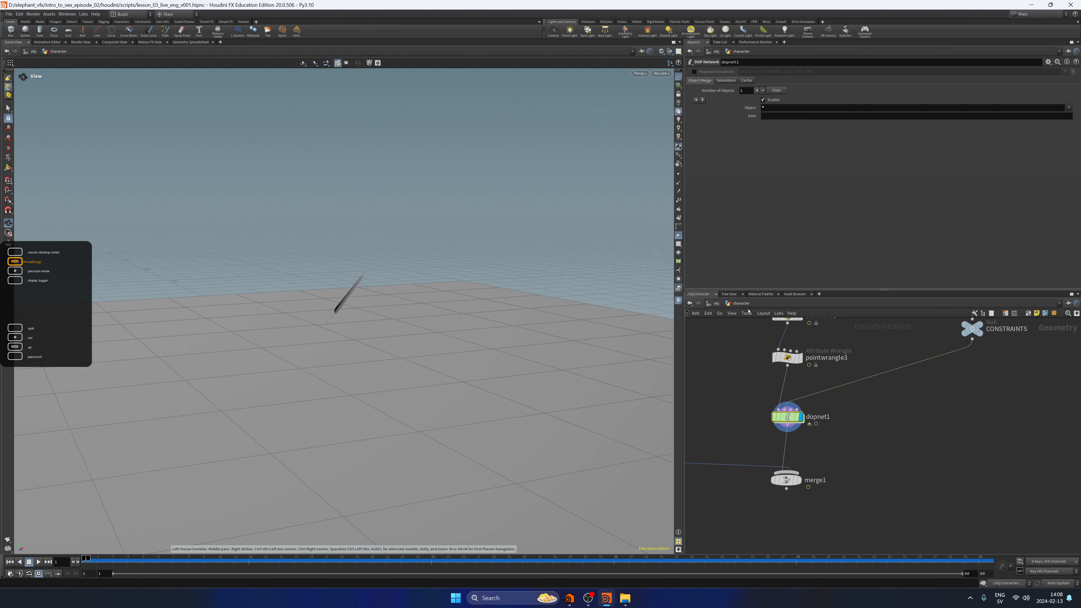
pyautogui.click(726, 80)
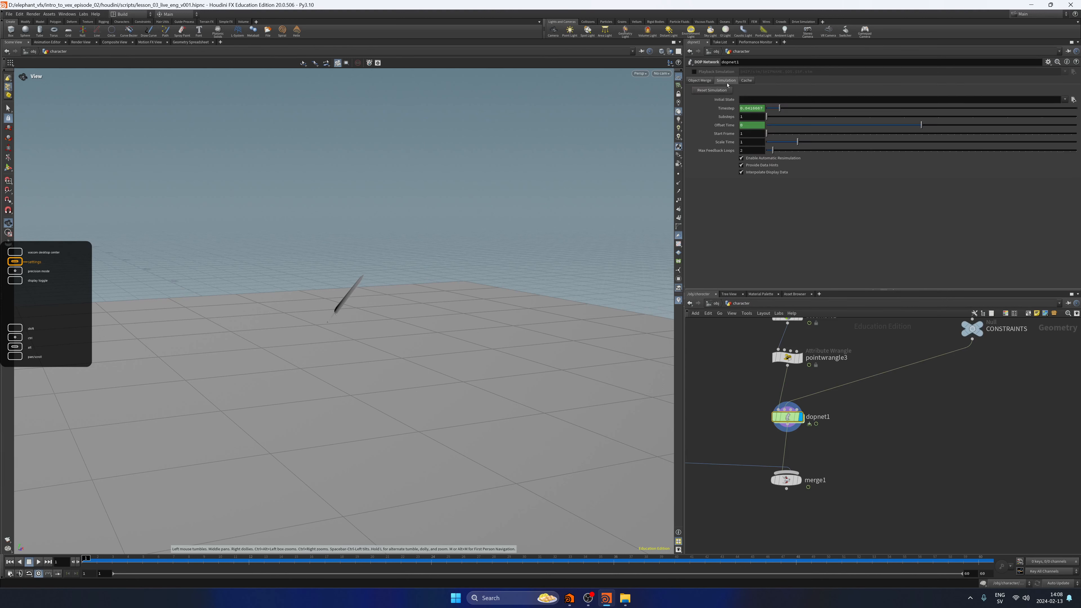
pyautogui.click(713, 91)
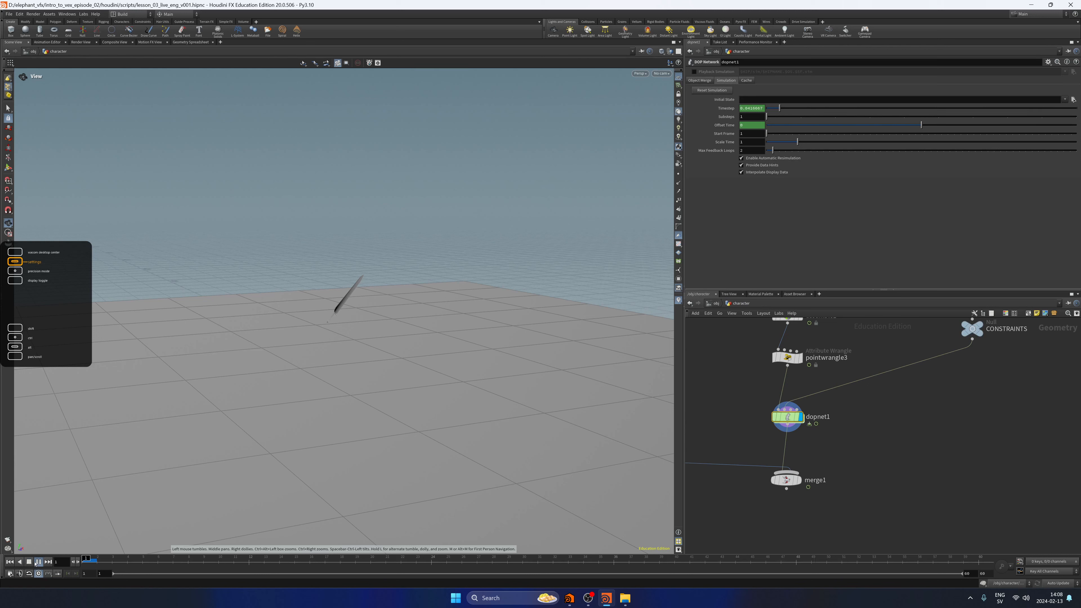
pyautogui.click(12, 562)
# Check rbdmaterialfracture1's constraint settings, set glueconrel1's Strength to 10000 inside dopnet1, and play and rewind the simulation.
pyautogui.moveTo(815, 415); pyautogui.dragTo(749, 547, button='middle')
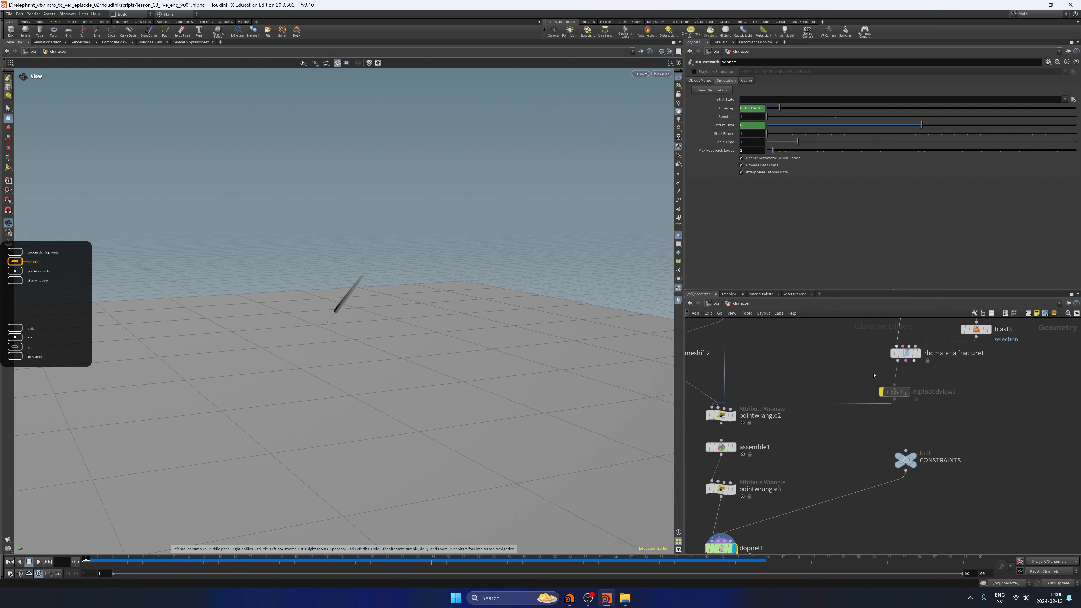
pyautogui.click(905, 353)
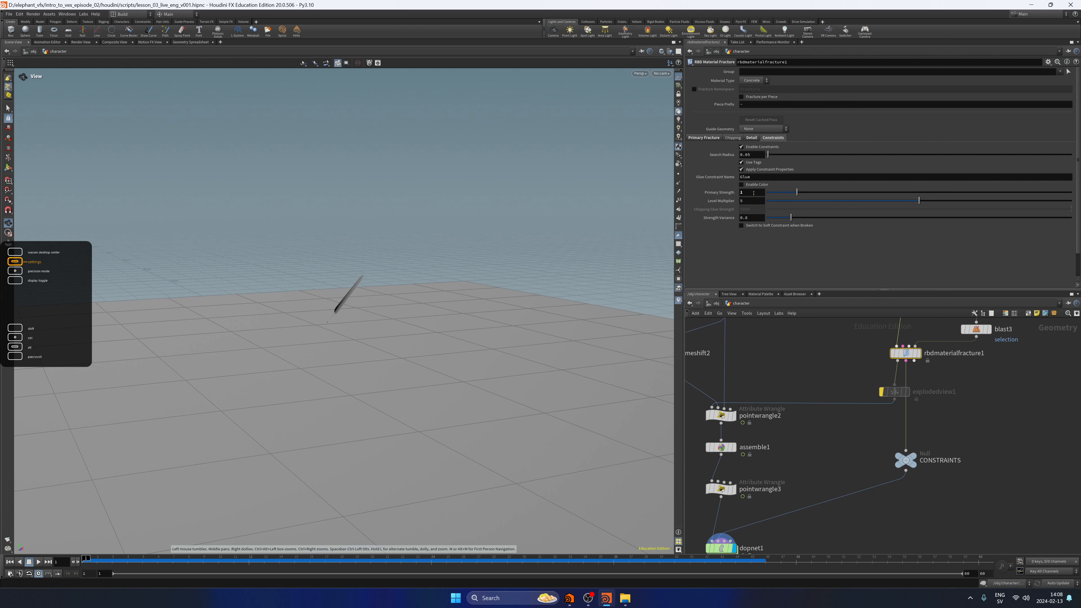
pyautogui.moveTo(812, 522); pyautogui.dragTo(856, 441, button='middle')
pyautogui.doubleClick(767, 464)
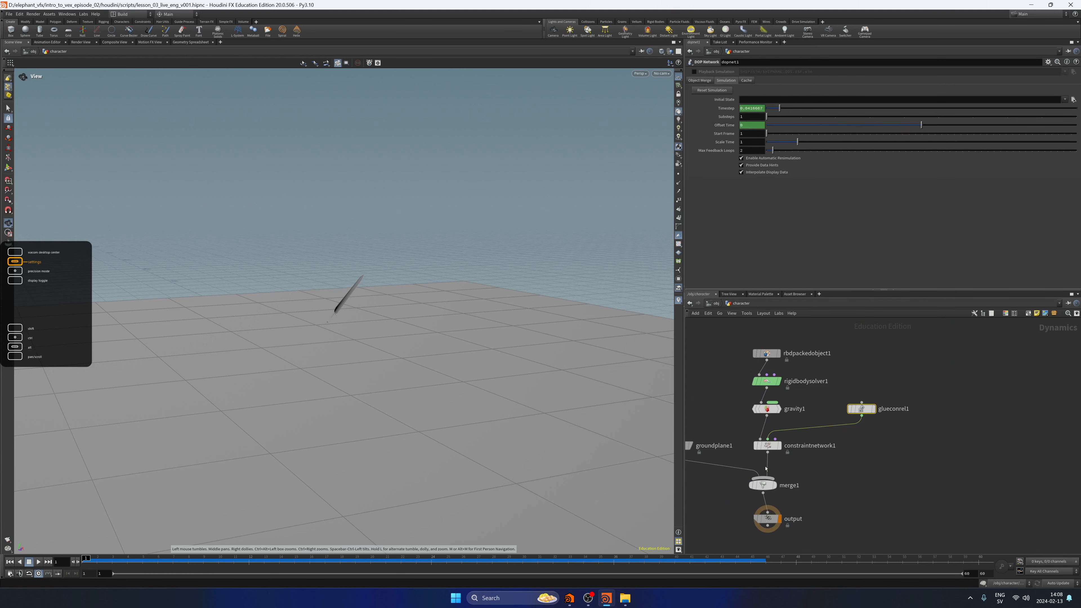
pyautogui.click(851, 409)
pyautogui.write('10000')
pyautogui.press('Return')
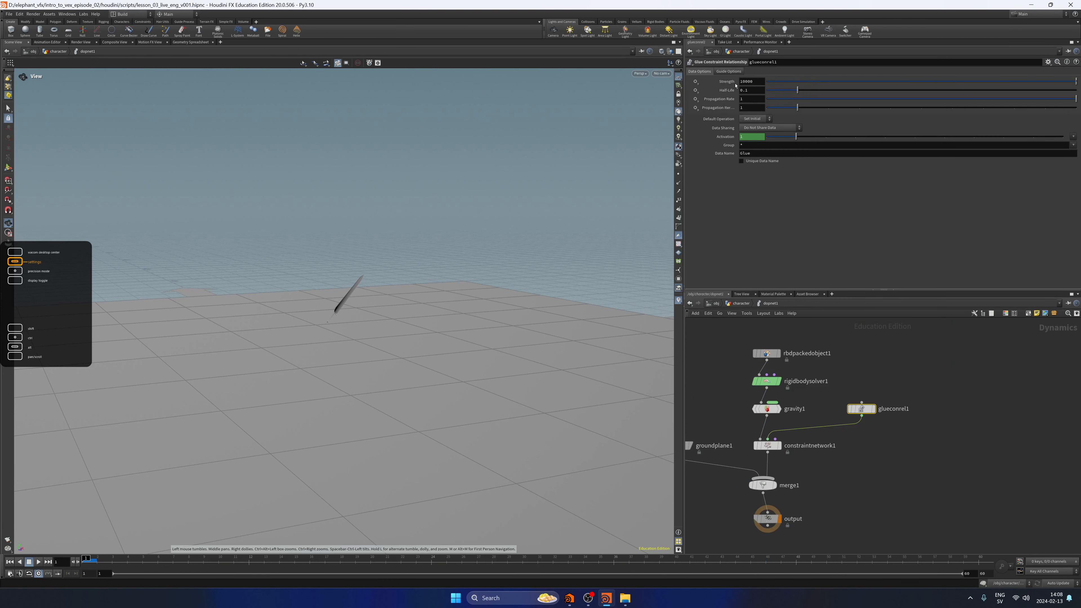
pyautogui.click(41, 561)
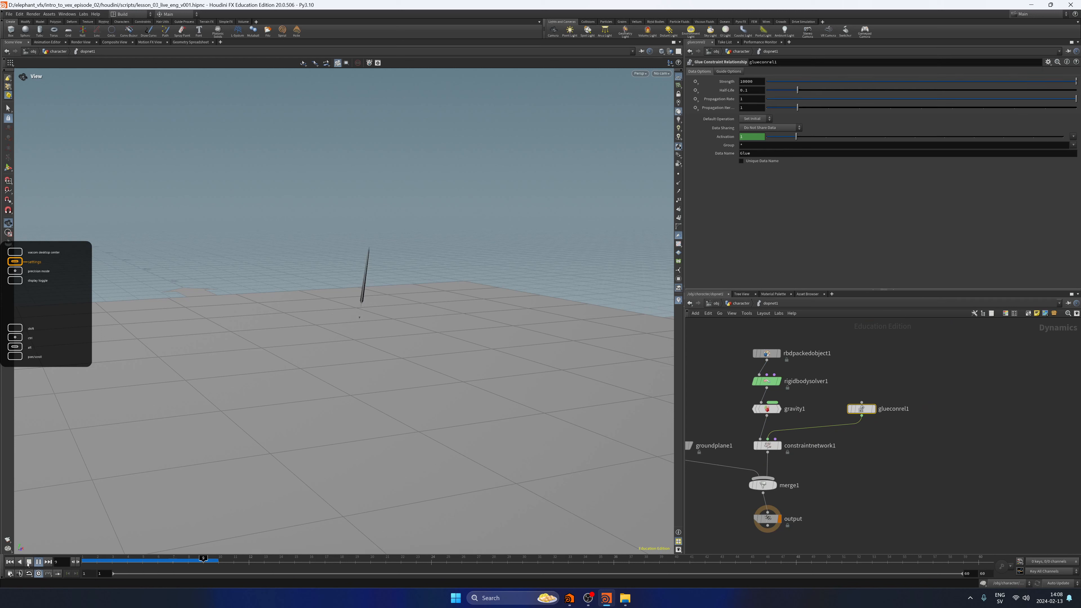
pyautogui.click(27, 562)
pyautogui.click(11, 562)
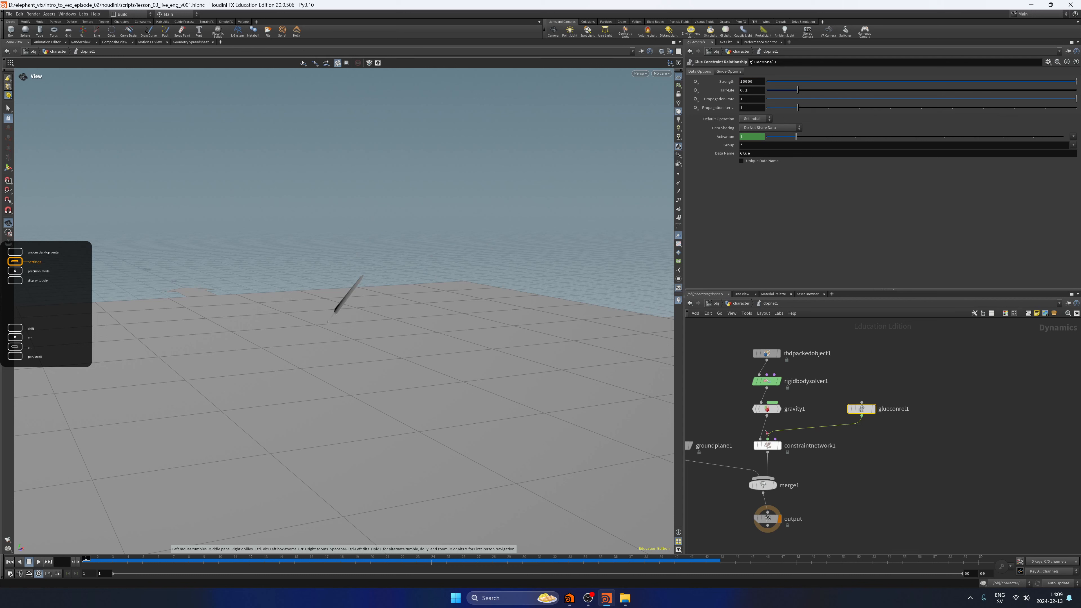
# Back in the character network, set rbdmaterialfracture1's Primary Strength to -1, play the simulation and rewind it.
pyautogui.click(909, 384)
pyautogui.press('u')
pyautogui.moveTo(929, 405); pyautogui.dragTo(883, 533, button='middle')
pyautogui.click(904, 398)
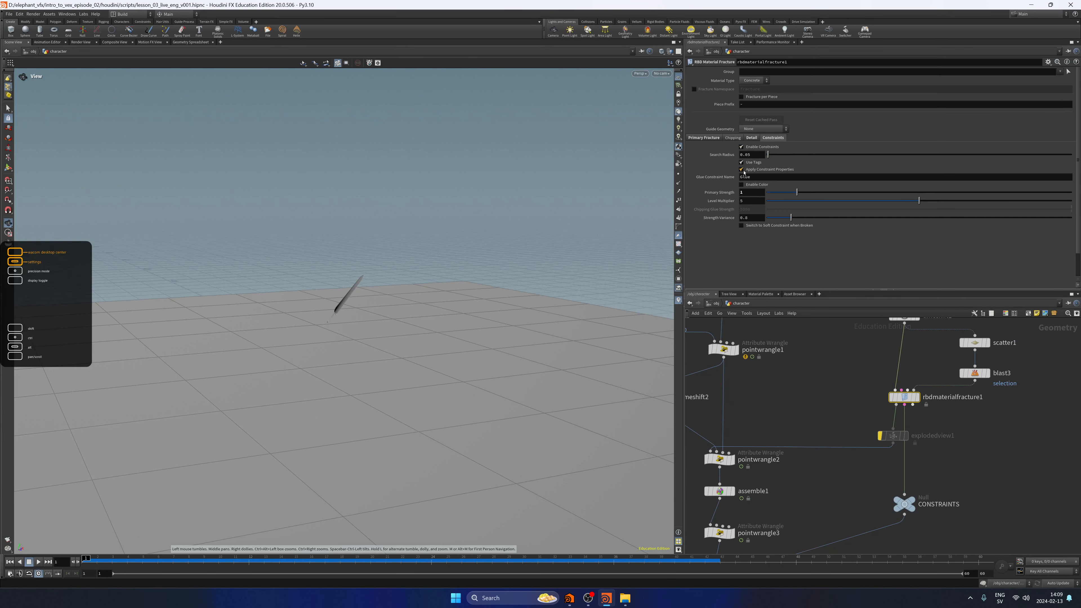
pyautogui.write('-1')
pyautogui.press('Return')
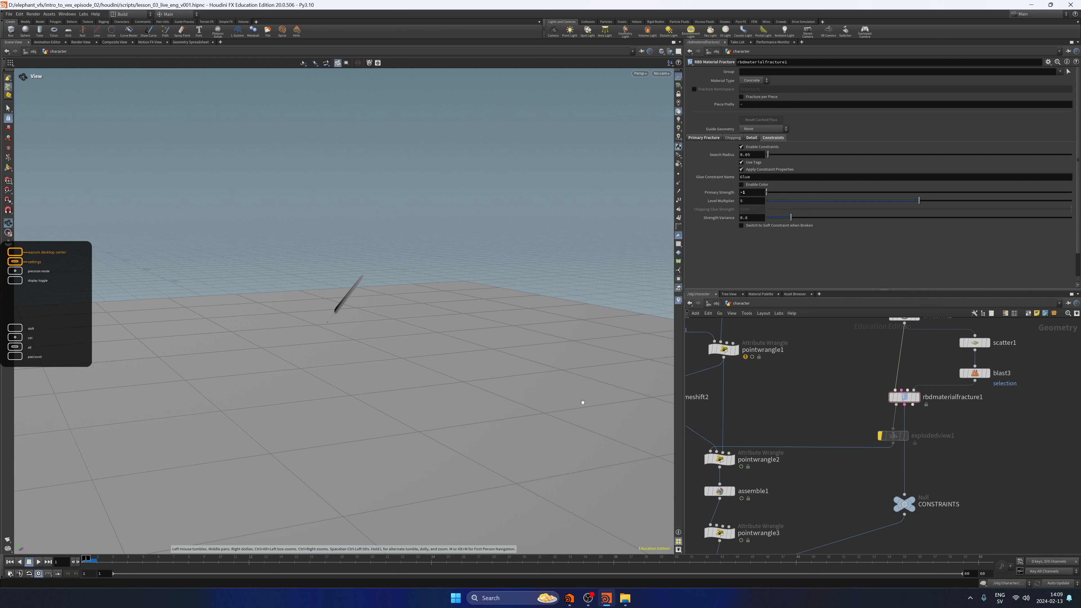
pyautogui.click(39, 562)
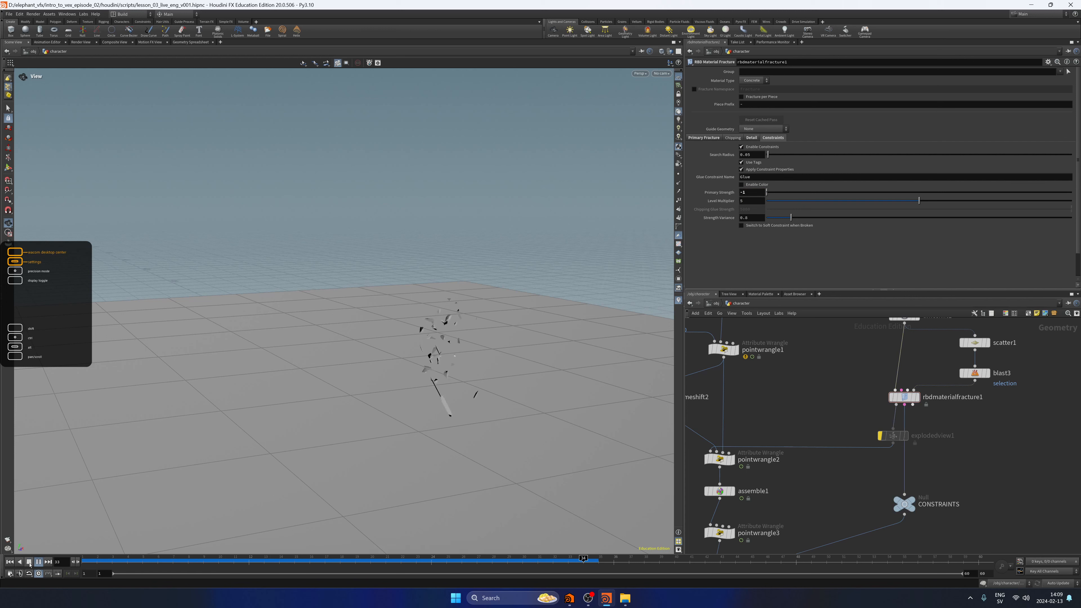
pyautogui.click(10, 562)
# Bypass constraintnetwork1 inside dopnet1, return to the character network, and play and rewind the simulation for comparison.
pyautogui.moveTo(849, 482); pyautogui.dragTo(904, 345, button='middle')
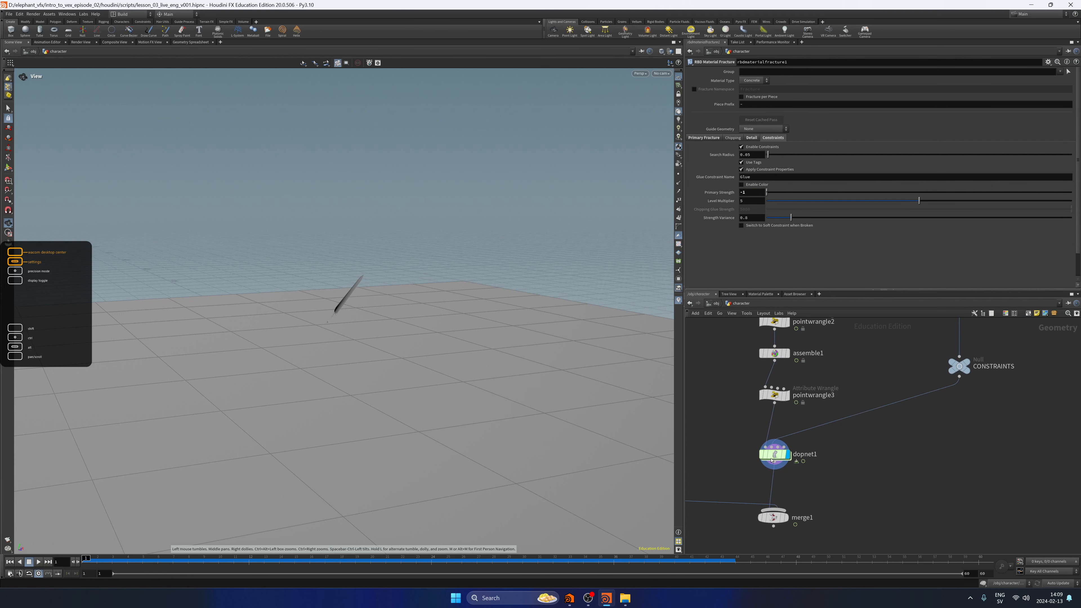
pyautogui.doubleClick(773, 460)
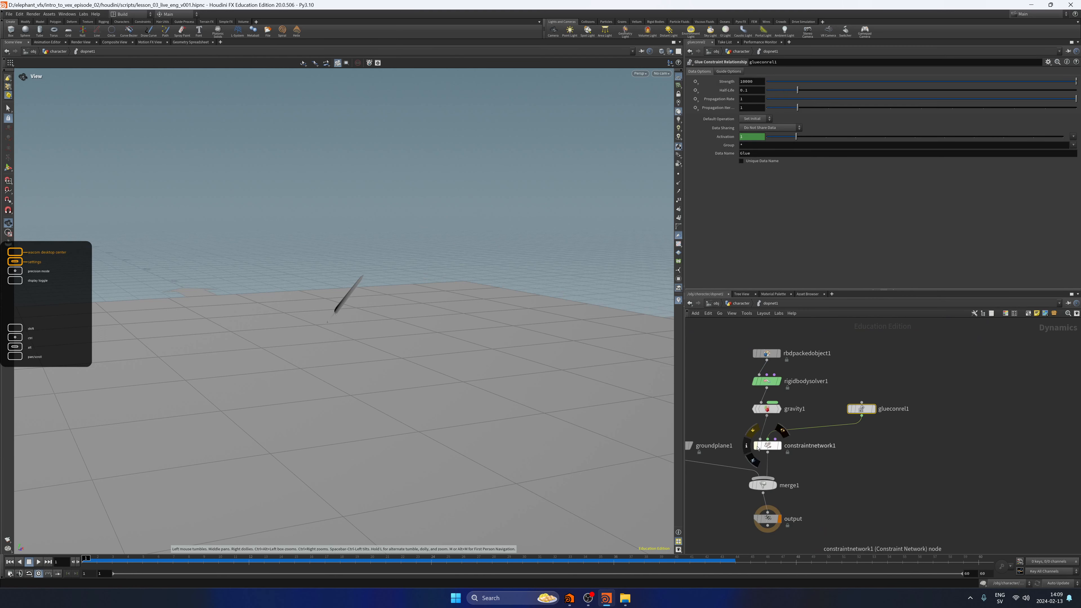
pyautogui.press('u')
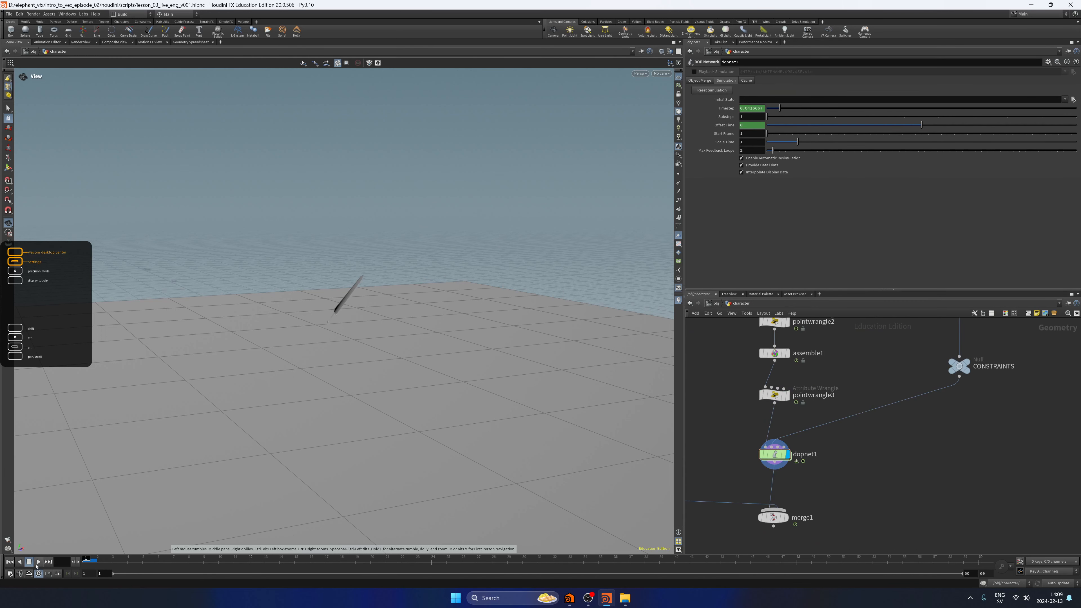
pyautogui.click(38, 562)
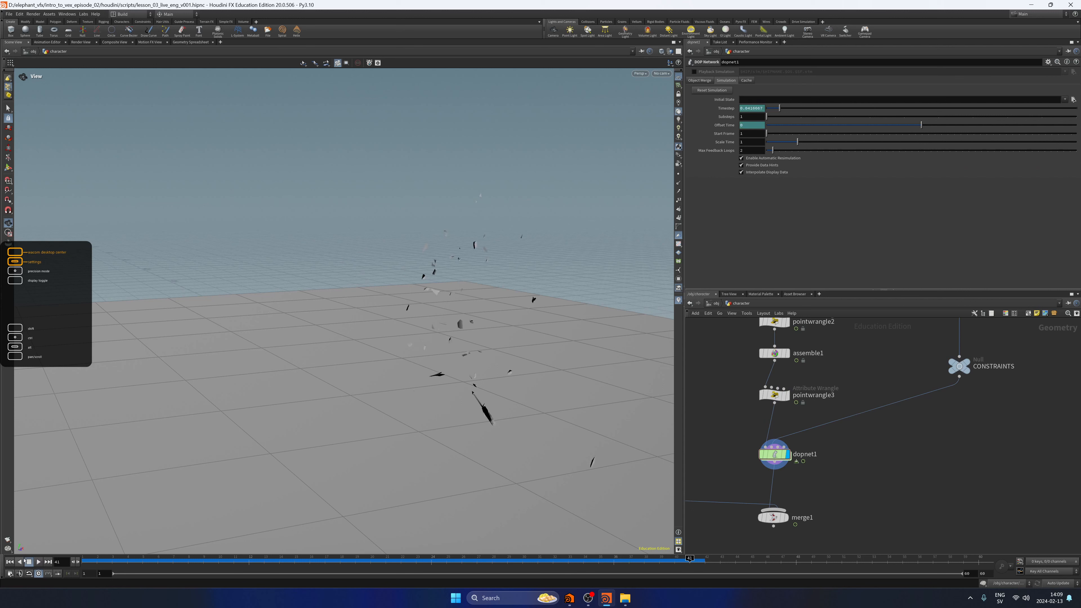
pyautogui.click(10, 562)
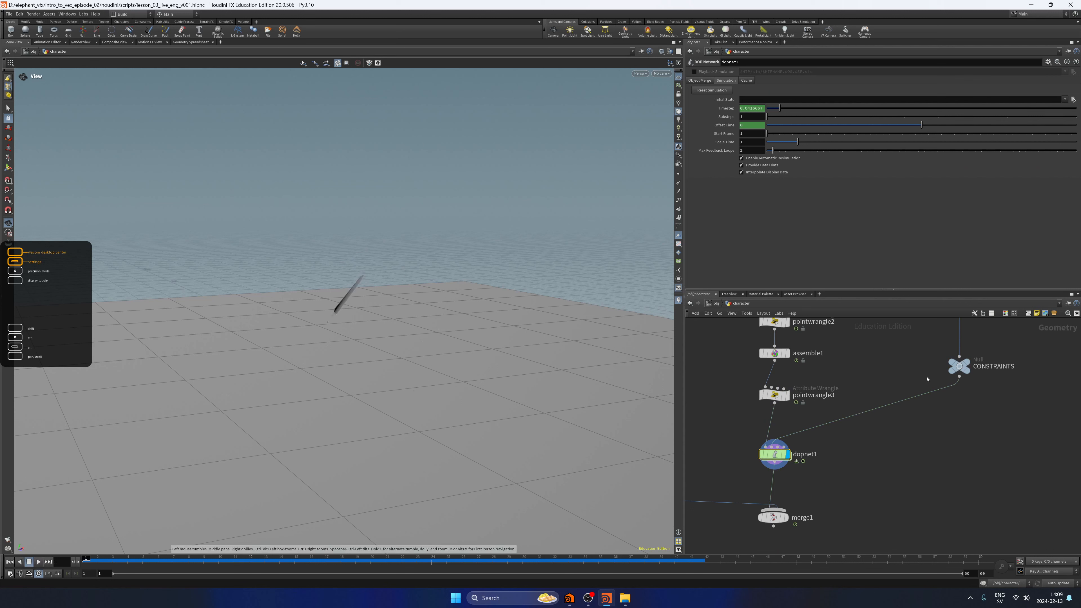
# Cut the wire from the CONSTRAINTS null to dopnet1 and play the simulation without it, returning to the first frame.
pyautogui.moveTo(928, 379); pyautogui.dragTo(883, 427, button='middle')
pyautogui.click(932, 363)
pyautogui.press('y')
pyautogui.moveTo(878, 435); pyautogui.dragTo(905, 499)
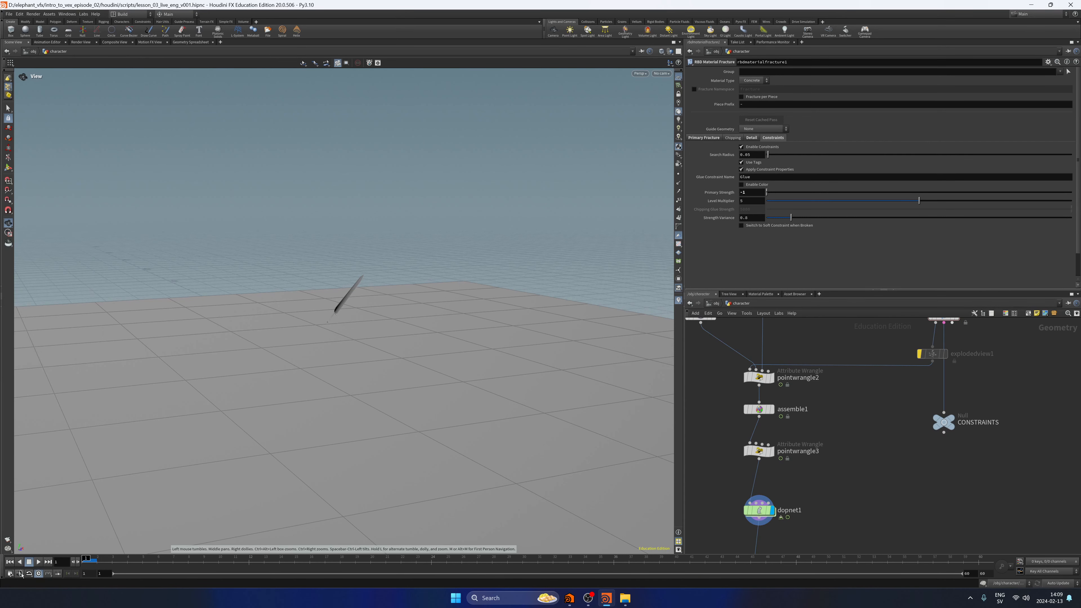
pyautogui.click(38, 562)
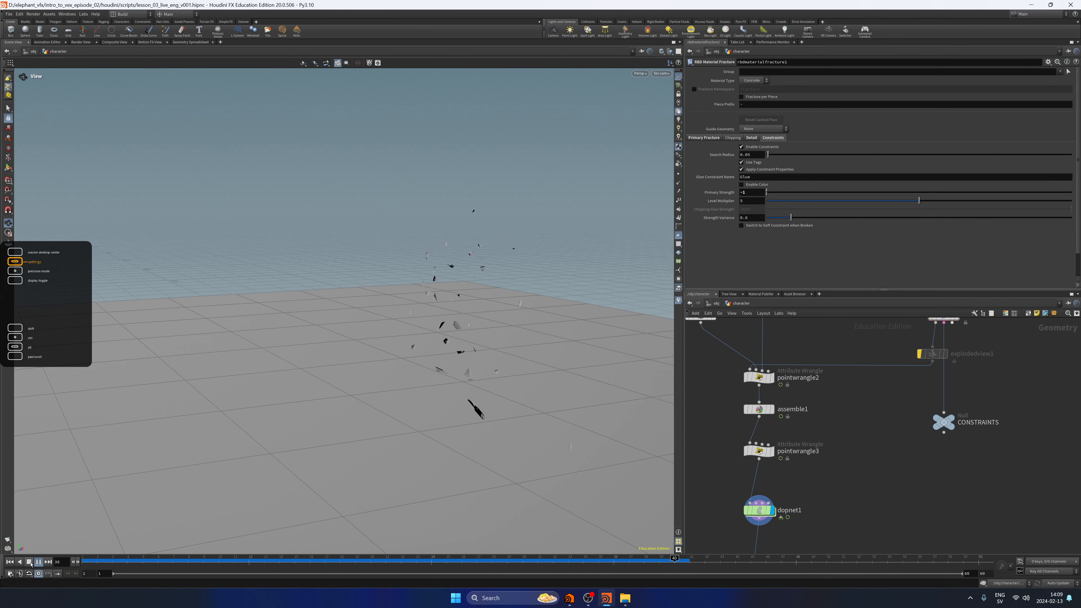
pyautogui.click(29, 561)
pyautogui.moveTo(1022, 367); pyautogui.dragTo(996, 450, button='middle')
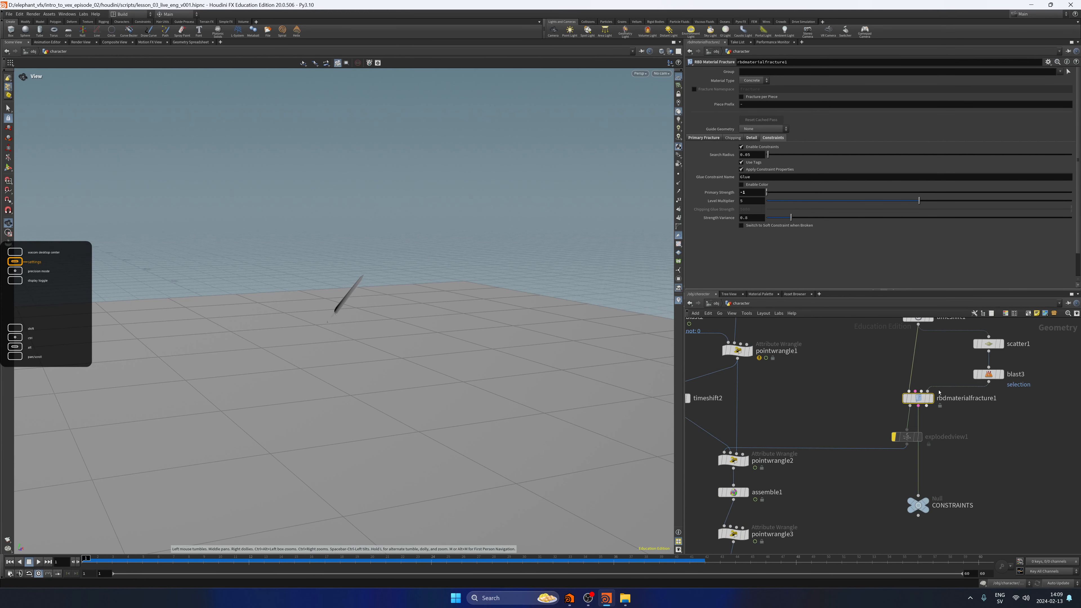
# Reset rbdmaterialfracture1's Primary Strength to its default and set it back to -1.
pyautogui.keyDown('ctrl'); pyautogui.middleClick(724, 195); pyautogui.keyUp('ctrl')
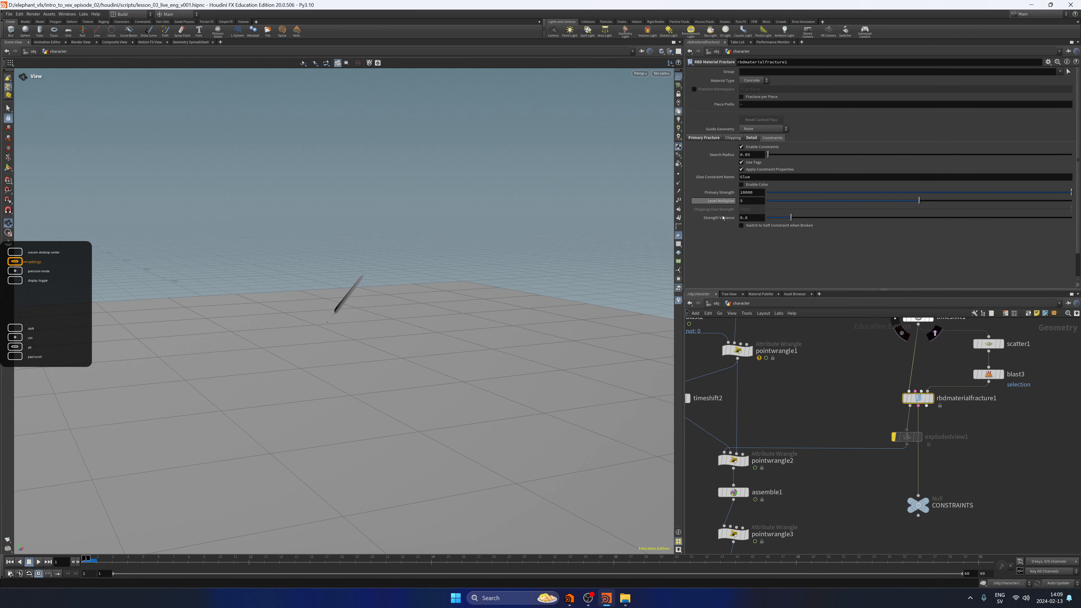
pyautogui.doubleClick(750, 192)
pyautogui.write('-1')
pyautogui.press('Return')
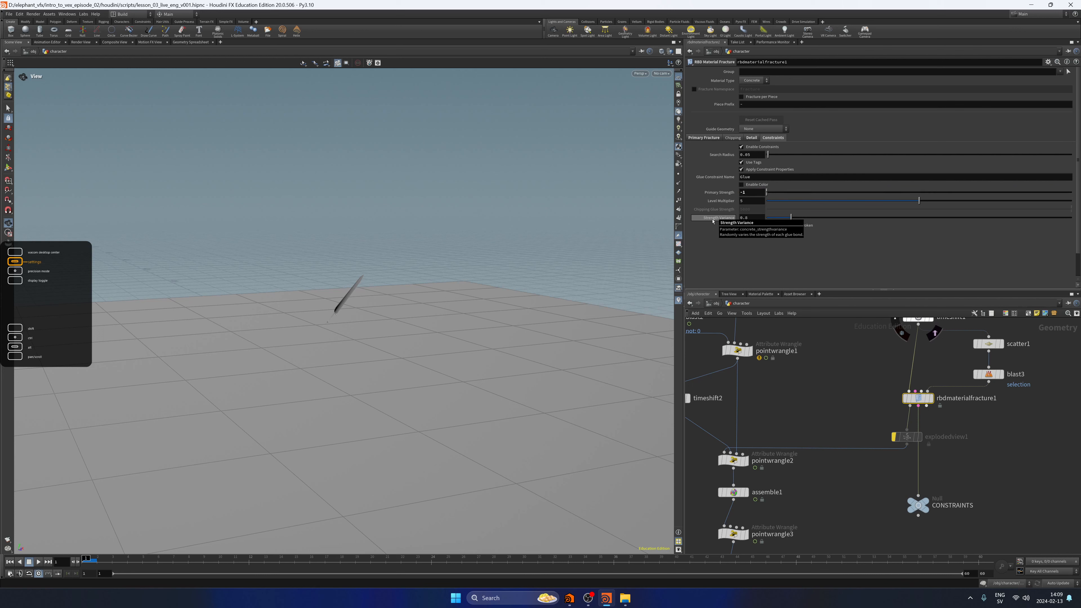
# Reset dopnet1's simulation with the constraints disconnected, play it and rewind to the first frame.
pyautogui.moveTo(870, 487); pyautogui.dragTo(919, 376, button='middle')
pyautogui.click(783, 484)
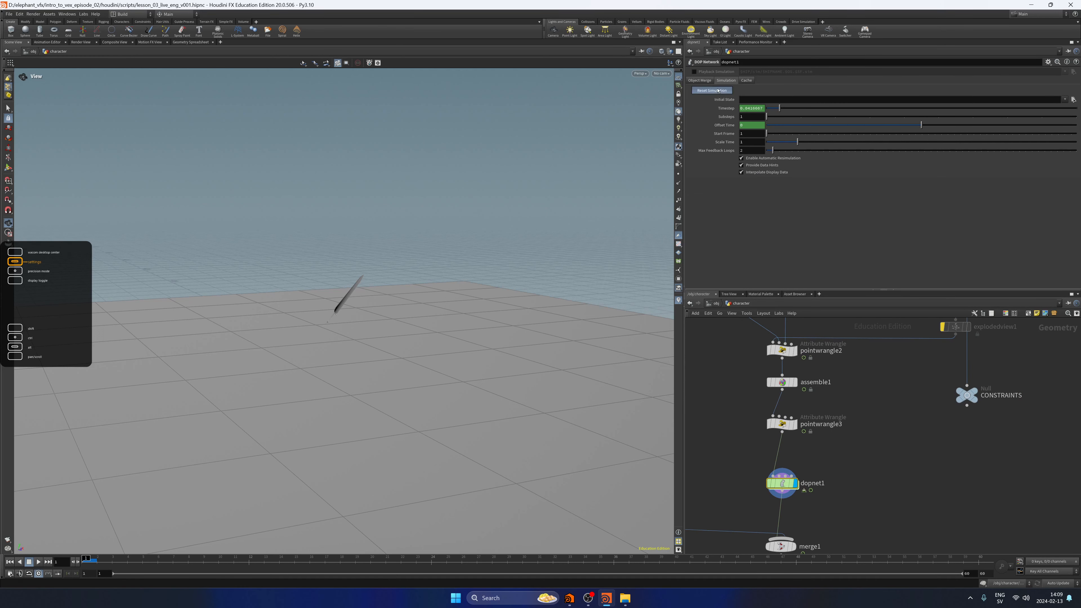
pyautogui.click(38, 562)
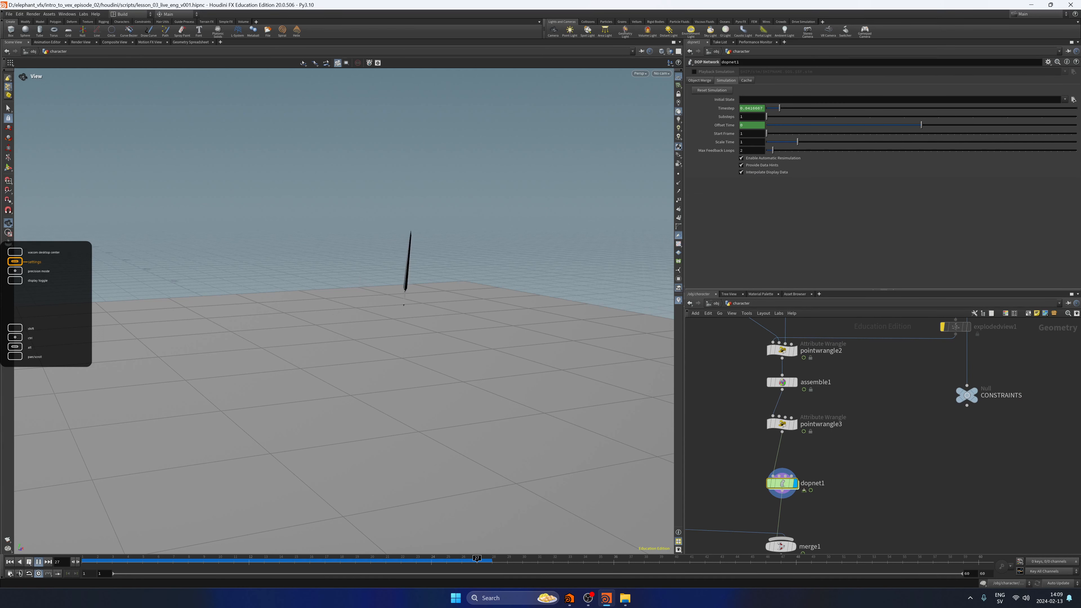
pyautogui.click(29, 563)
pyautogui.click(10, 562)
# Reconnect CONSTRAINTS to dopnet1, re-enable constraintnetwork1 inside it and set its Geometry Source to Second Context Geometry.
pyautogui.moveTo(902, 432)
pyautogui.mouseDown(button='middle')
pyautogui.moveTo(877, 483)
pyautogui.moveTo(900, 429)
pyautogui.mouseUp(button='middle')
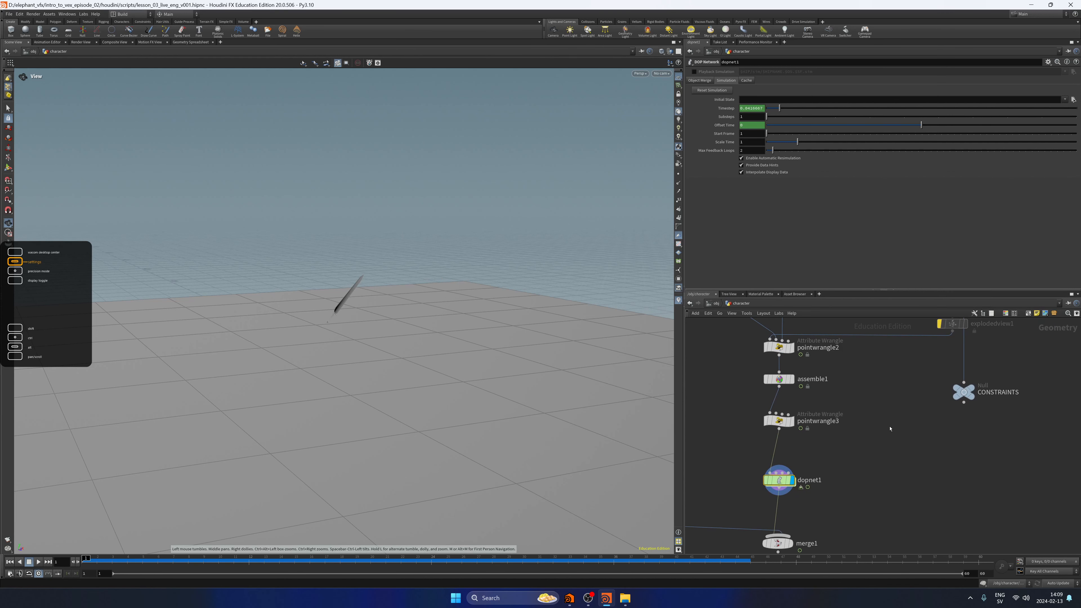
pyautogui.moveTo(915, 470); pyautogui.dragTo(926, 458, button='middle')
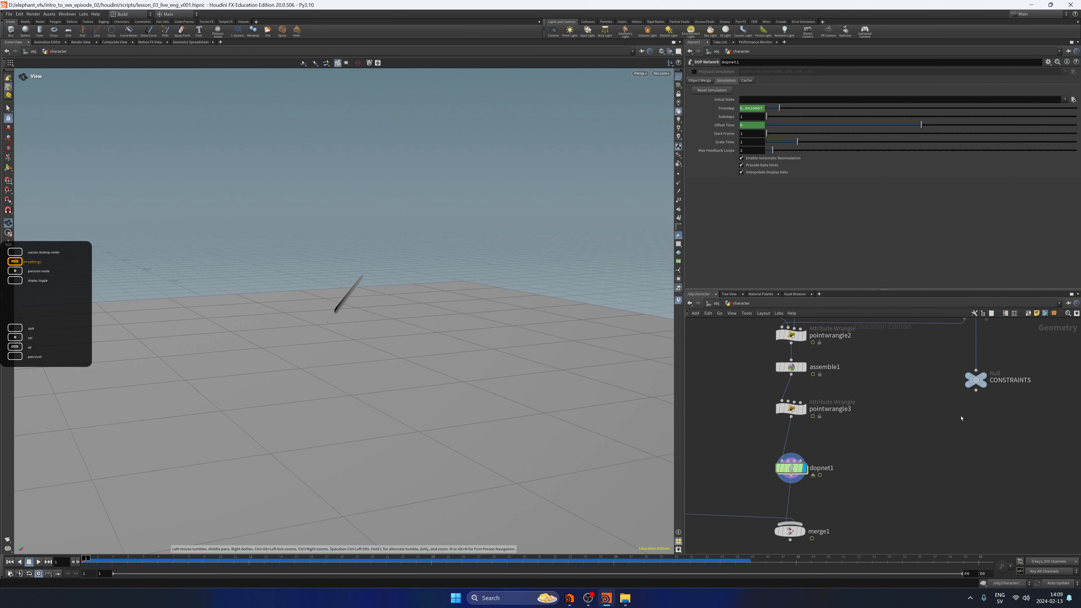
pyautogui.doubleClick(790, 465)
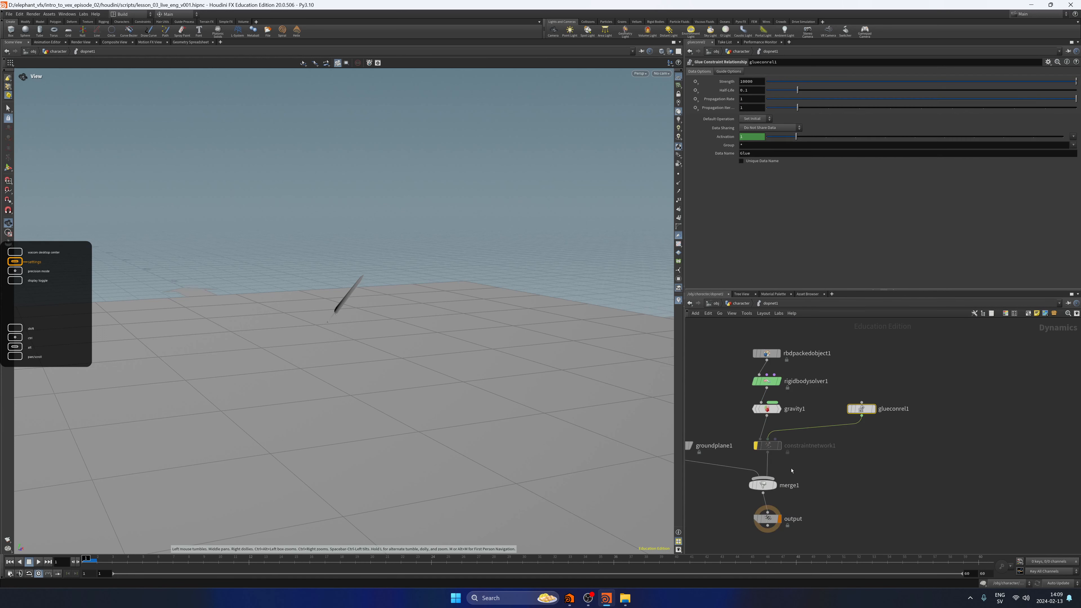
pyautogui.click(757, 445)
pyautogui.click(762, 81)
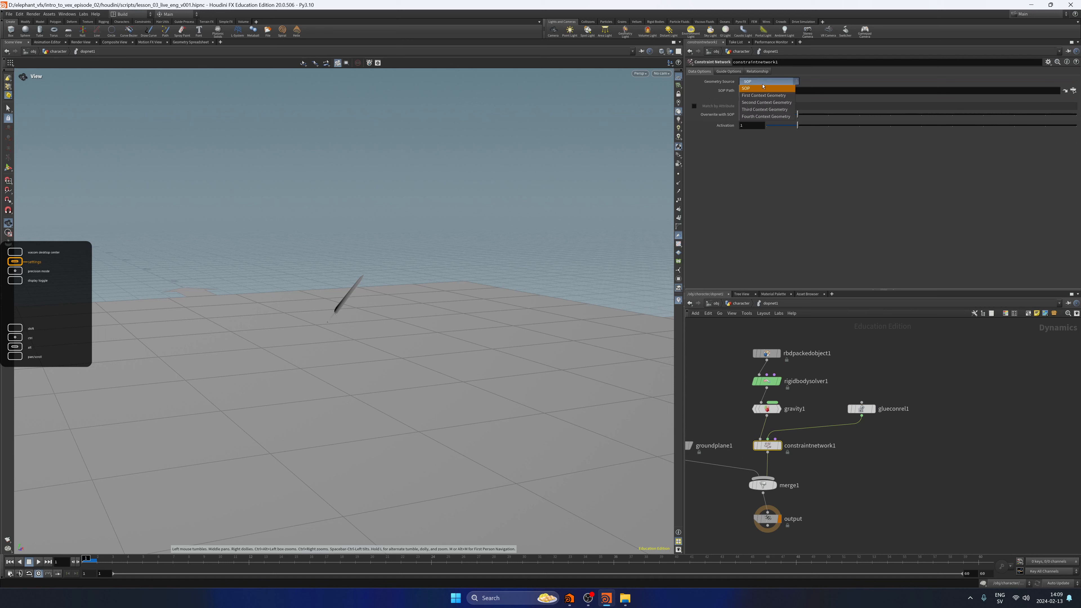
pyautogui.click(779, 103)
pyautogui.click(892, 411)
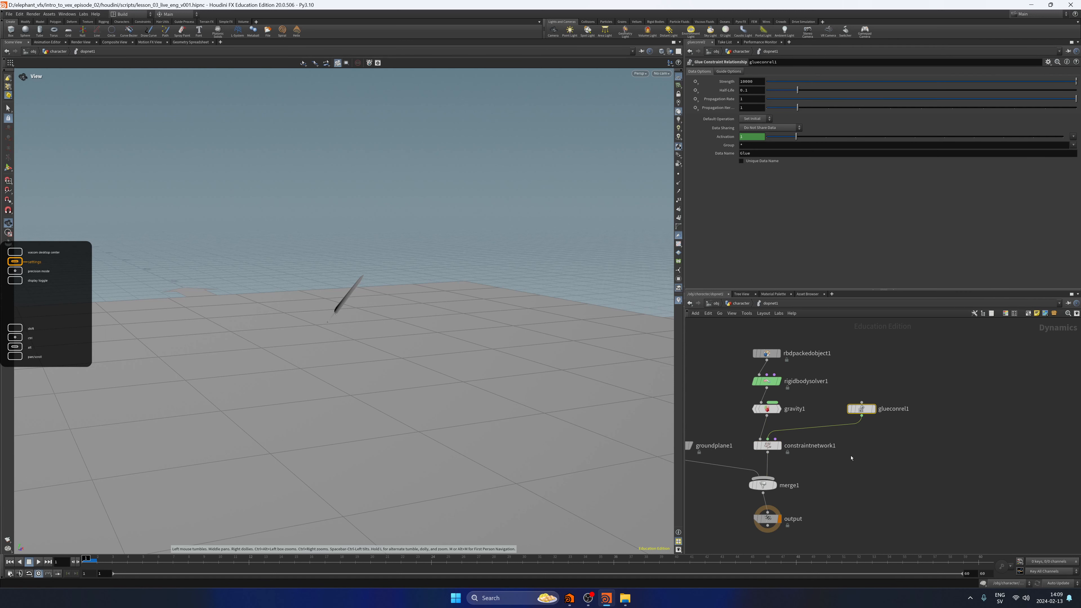
# Return to the character network, check rbdmaterialfracture1's Primary Strength, and play the simulation with the constraints connected.
pyautogui.click(740, 303)
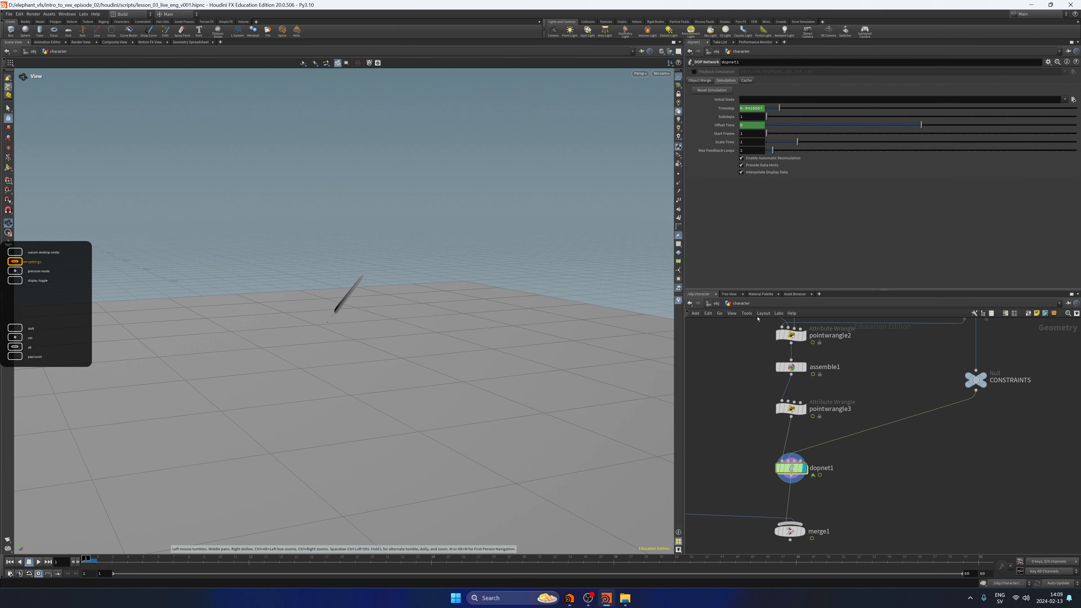
pyautogui.moveTo(907, 393); pyautogui.dragTo(848, 493, button='middle')
pyautogui.click(911, 374)
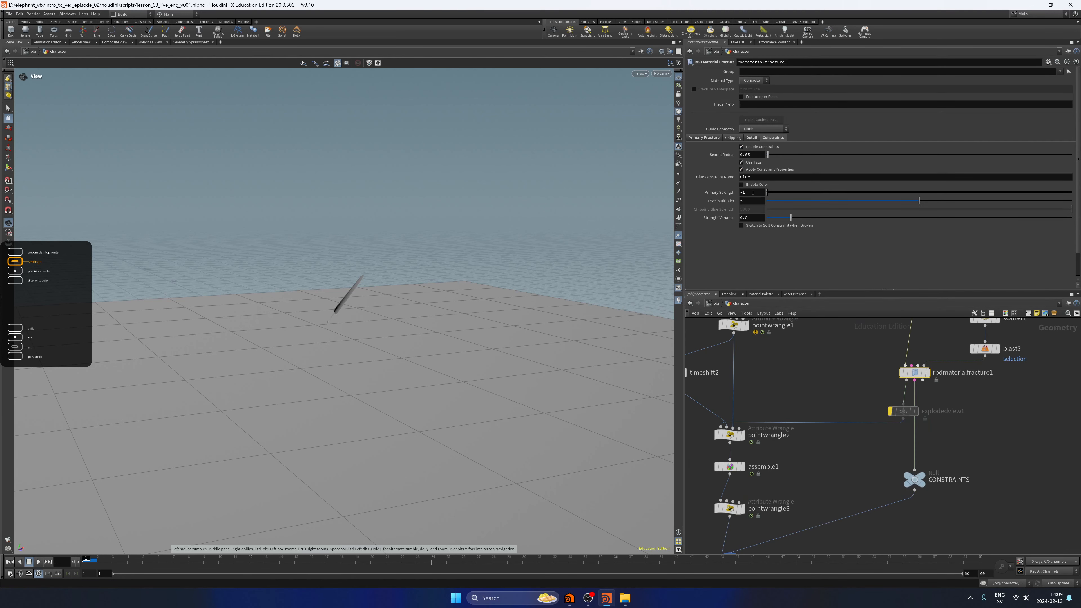
pyautogui.click(842, 387)
pyautogui.moveTo(843, 386); pyautogui.dragTo(863, 328, button='middle')
pyautogui.click(39, 562)
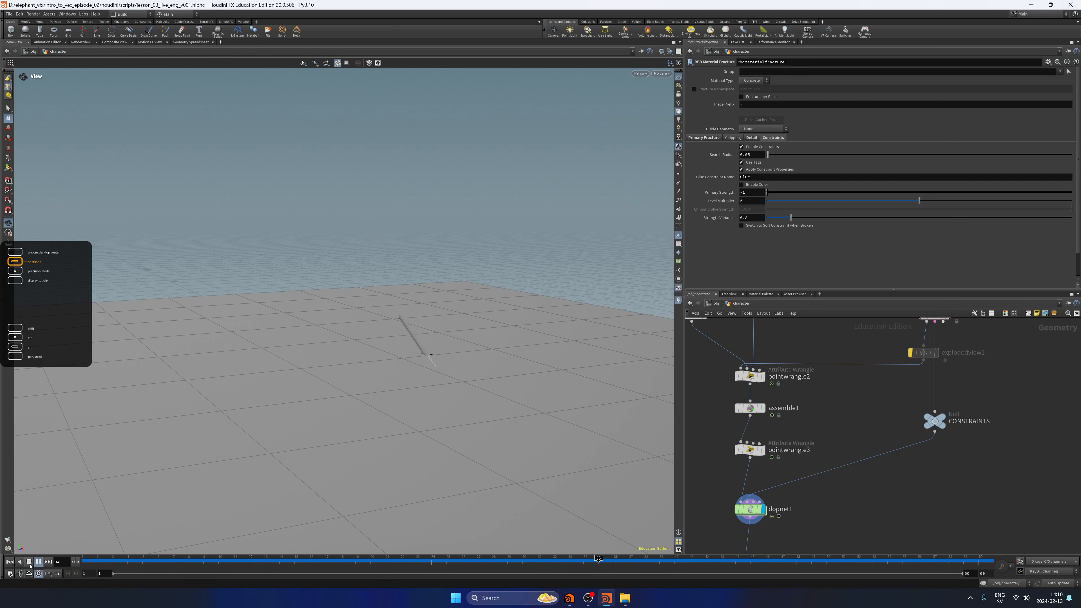
pyautogui.click(29, 562)
# Disconnect CONSTRAINTS from dopnet1 again and play the simulation to compare how the sword breaks.
pyautogui.moveTo(852, 487); pyautogui.dragTo(853, 486, button='middle')
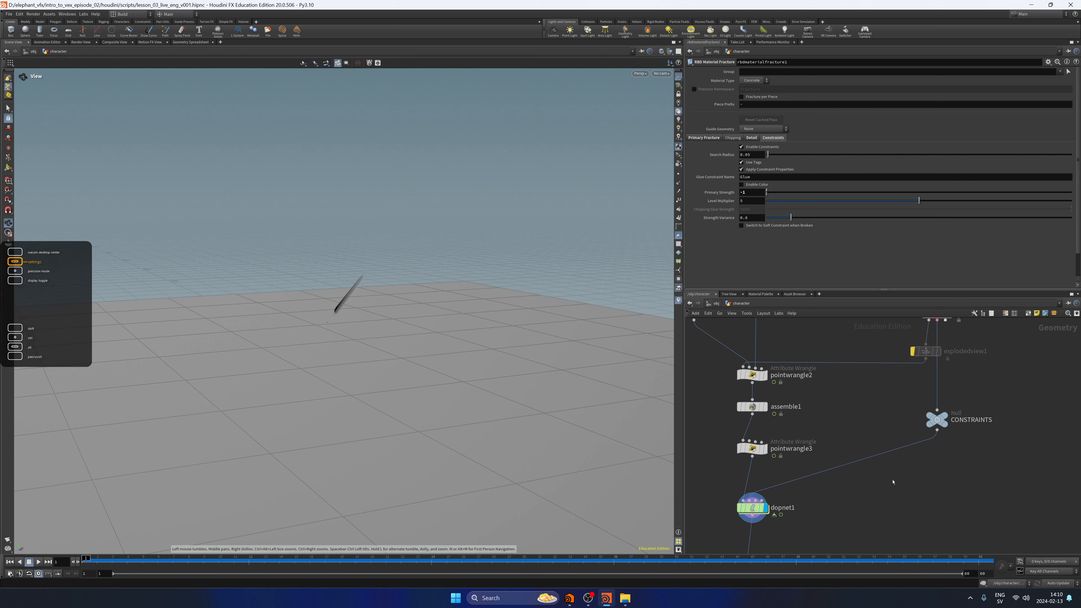
pyautogui.press('y')
pyautogui.moveTo(877, 435); pyautogui.dragTo(888, 482)
pyautogui.click(39, 562)
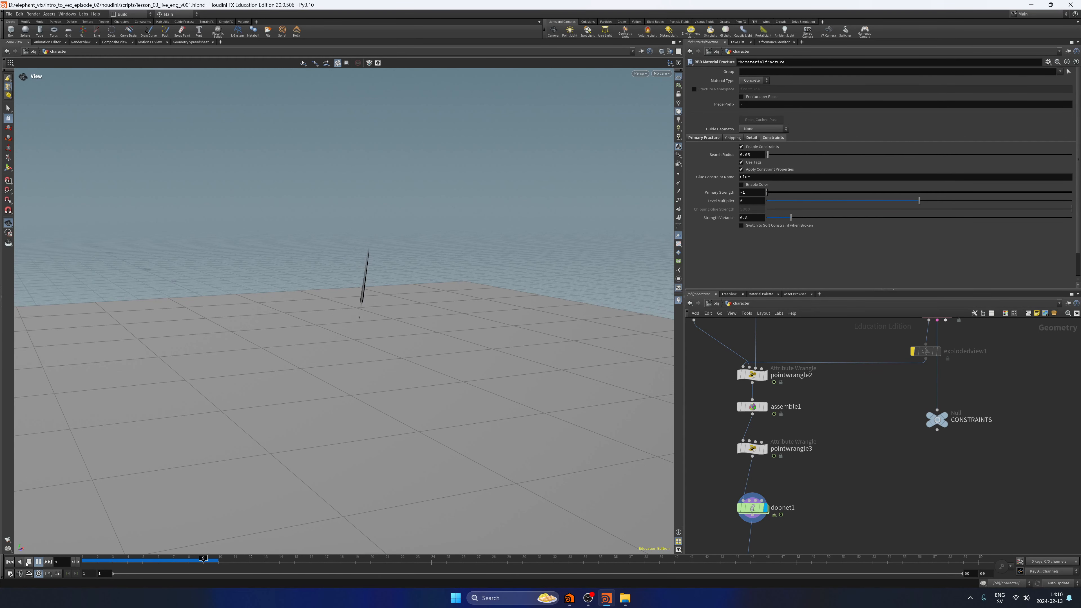
pyautogui.click(28, 562)
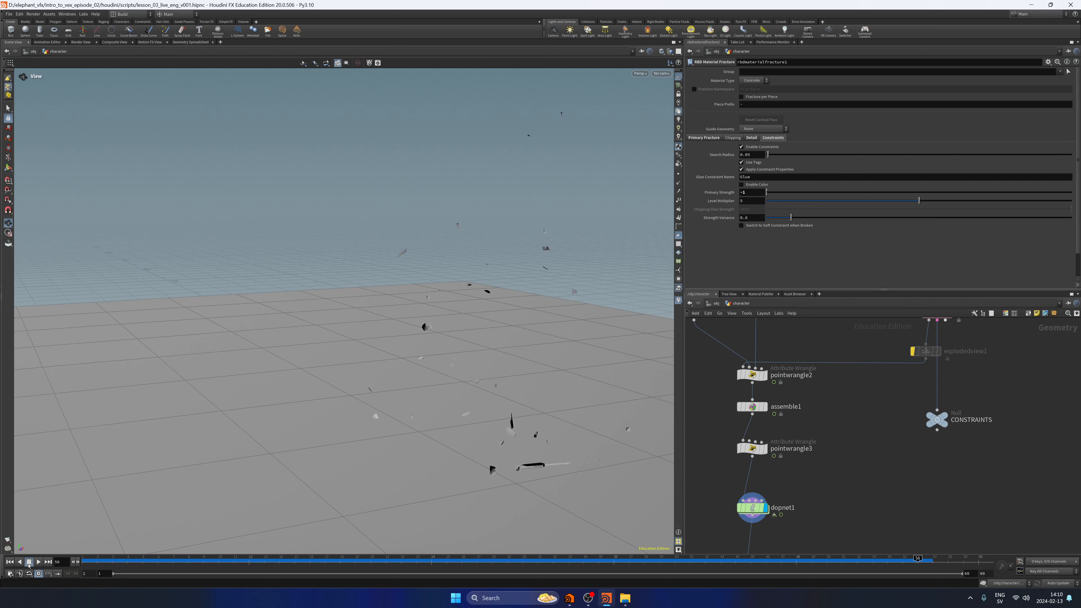
# Rewind, bypass constraintnetwork1 inside dopnet1, and play the simulation from the character network without it.
pyautogui.click(10, 562)
pyautogui.doubleClick(751, 507)
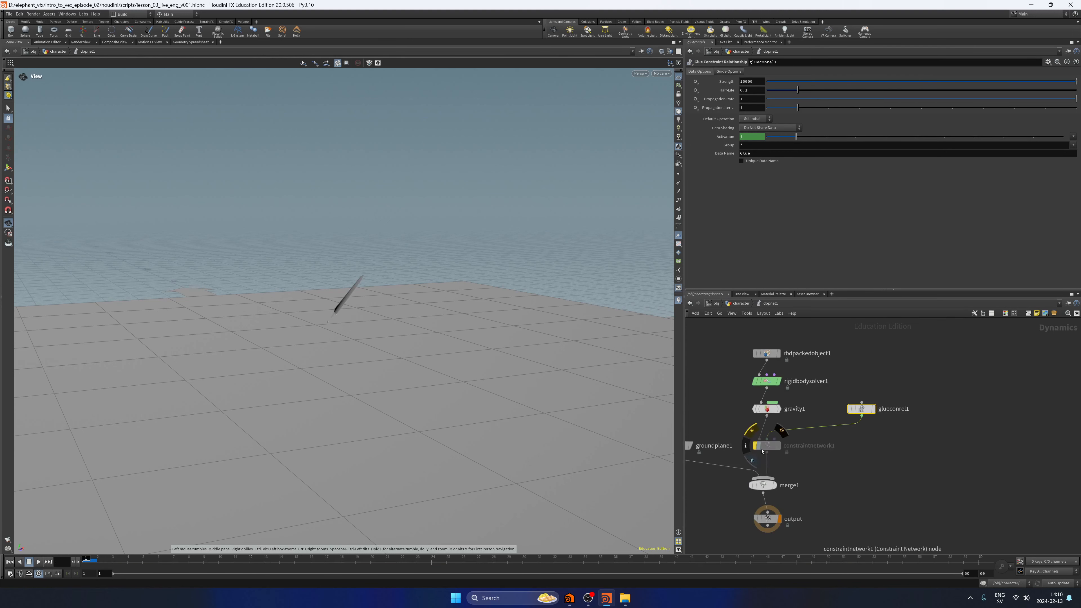
pyautogui.click(743, 303)
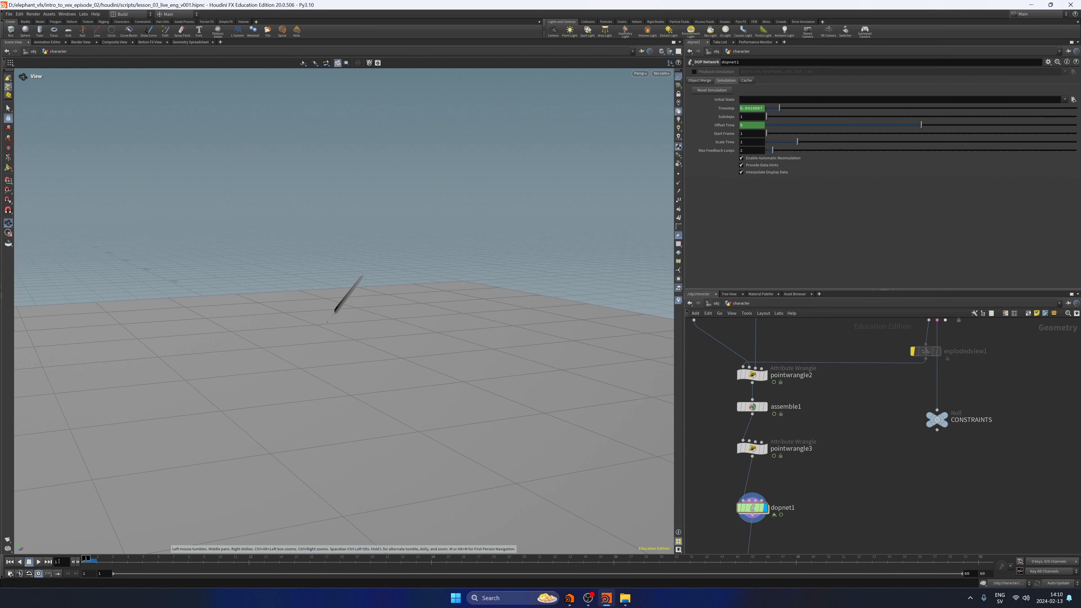
pyautogui.click(38, 563)
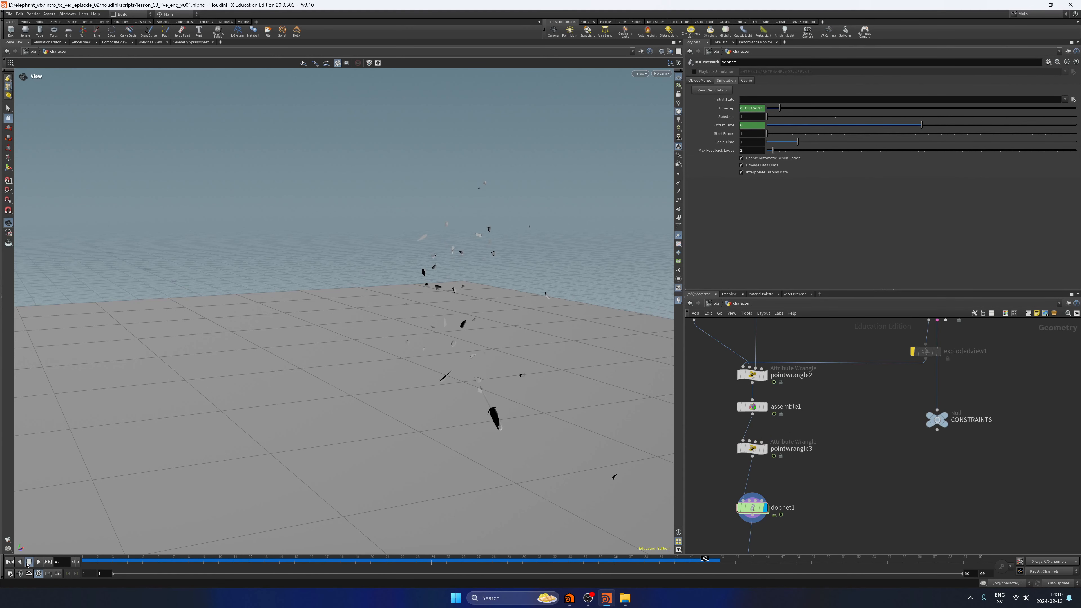
pyautogui.click(28, 564)
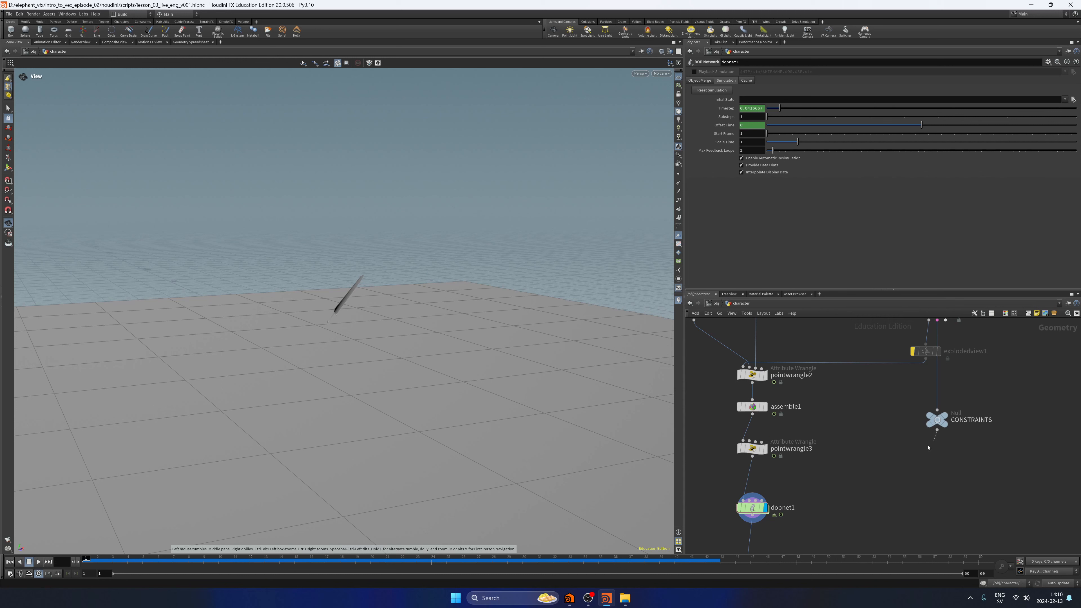
# Reconnect the CONSTRAINTS null to dopnet1's second input and re-enable constraintnetwork1 inside the network.
pyautogui.click(936, 433)
pyautogui.click(750, 500)
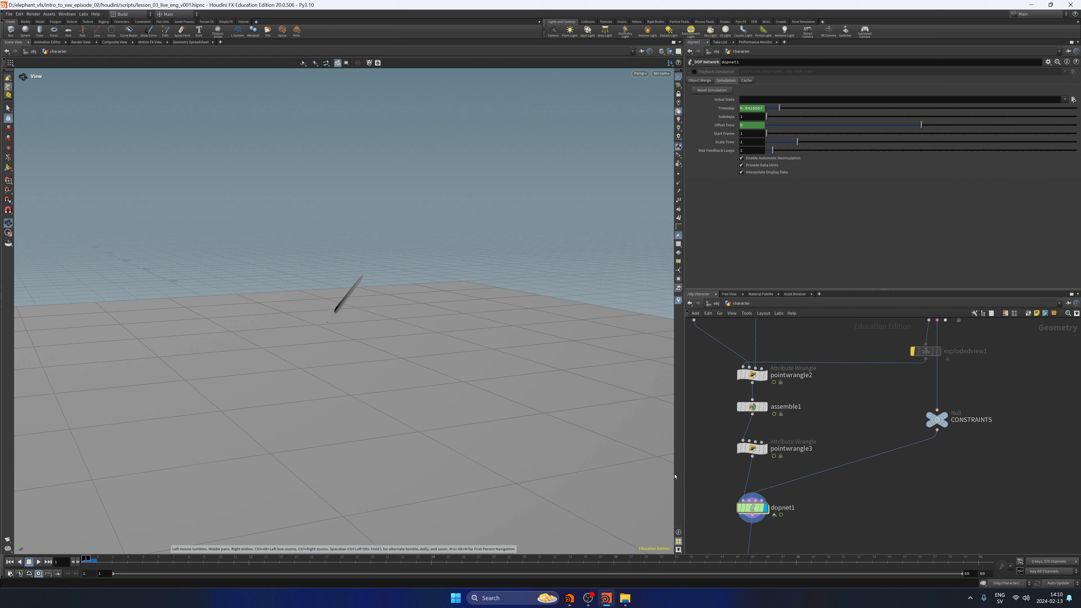
pyautogui.doubleClick(752, 508)
pyautogui.click(754, 446)
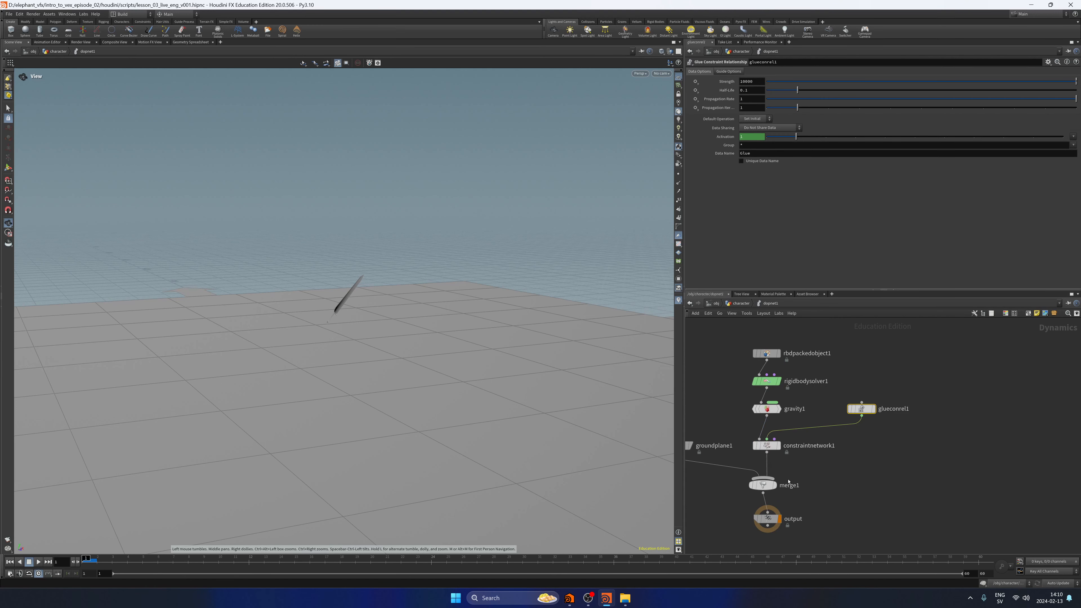
# Play the simulation with the constraint network active and rewind to the first frame.
pyautogui.moveTo(764, 491); pyautogui.dragTo(813, 466, button='middle')
pyautogui.click(37, 562)
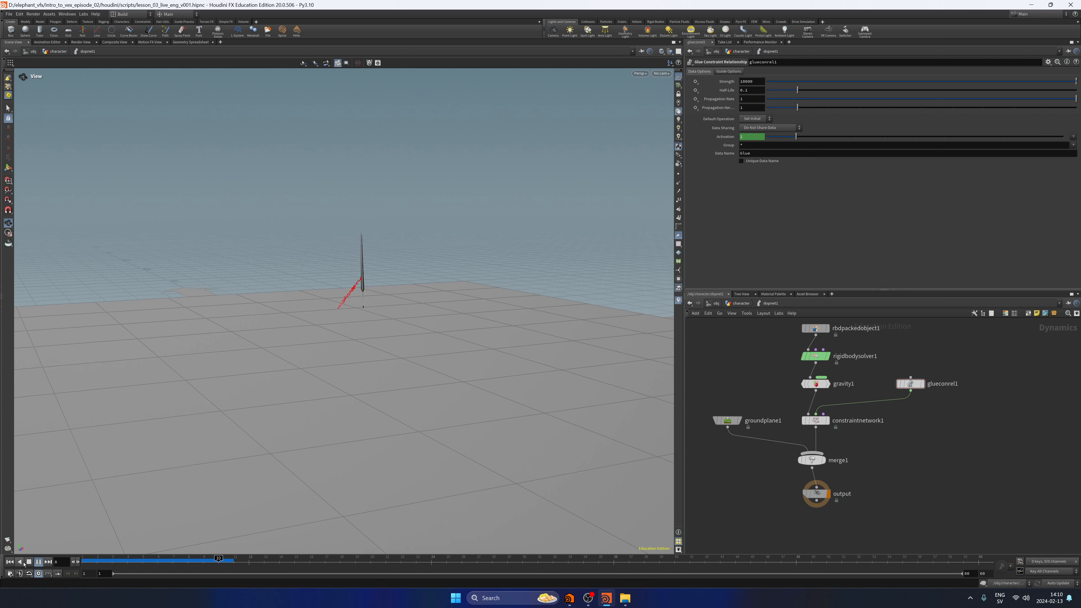
pyautogui.click(8, 562)
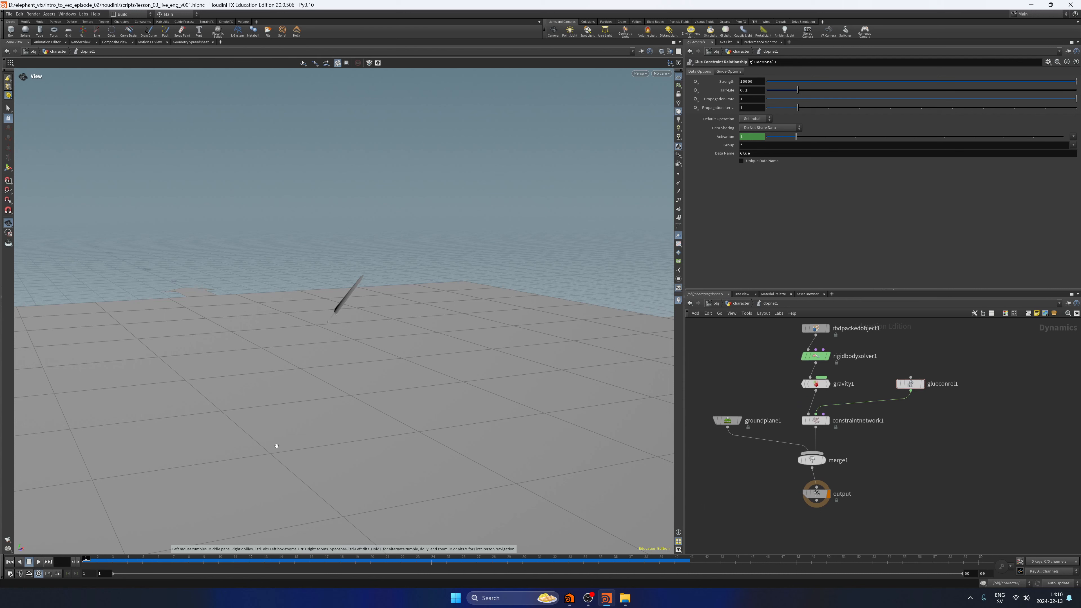
# Return to the character network and set rbdmaterialfracture1's Primary Strength to 1.
pyautogui.click(741, 303)
pyautogui.click(898, 395)
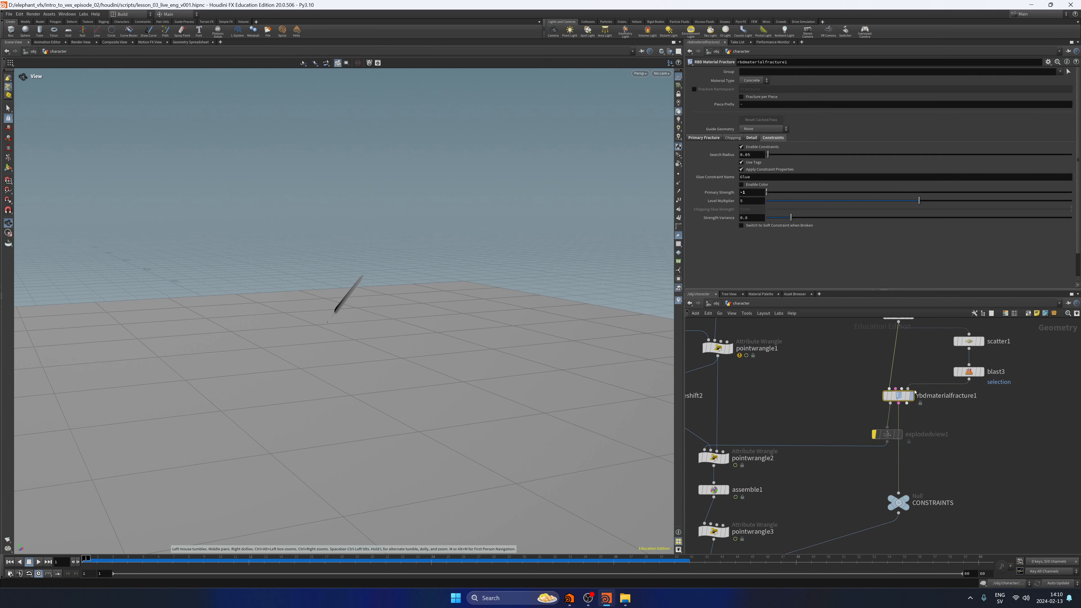
pyautogui.doubleClick(755, 194)
pyautogui.write('1')
pyautogui.click(825, 411)
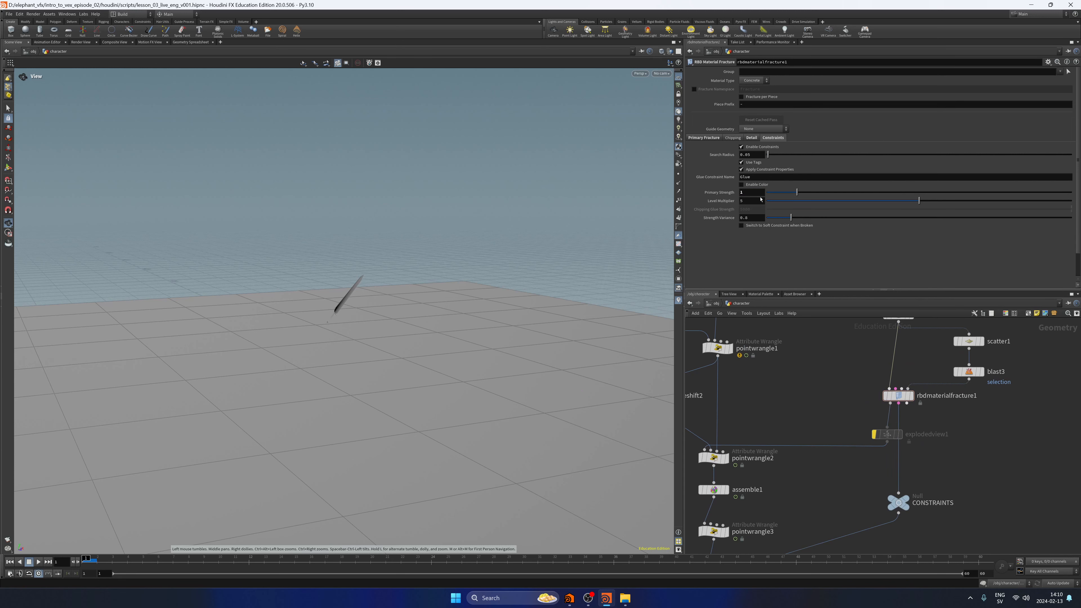
# Set glueconrel1's Strength to -1 inside dopnet1, play the simulation and rewind it.
pyautogui.moveTo(832, 405); pyautogui.dragTo(868, 266, button='middle')
pyautogui.doubleClick(750, 452)
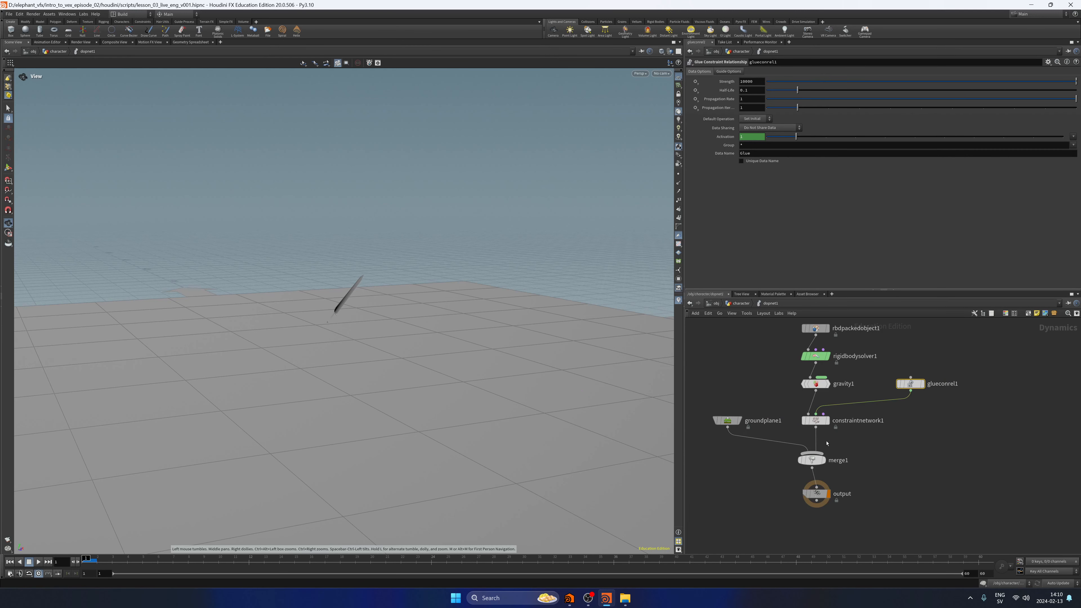
pyautogui.moveTo(759, 82); pyautogui.dragTo(705, 91)
pyautogui.write('-1')
pyautogui.press('Return')
pyautogui.click(38, 562)
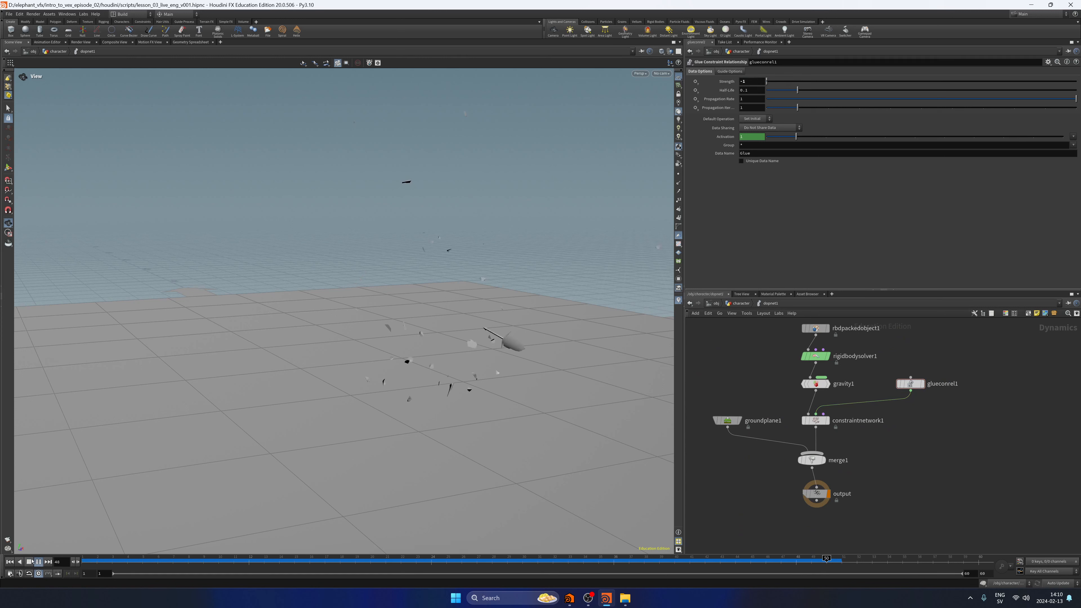
pyautogui.click(12, 562)
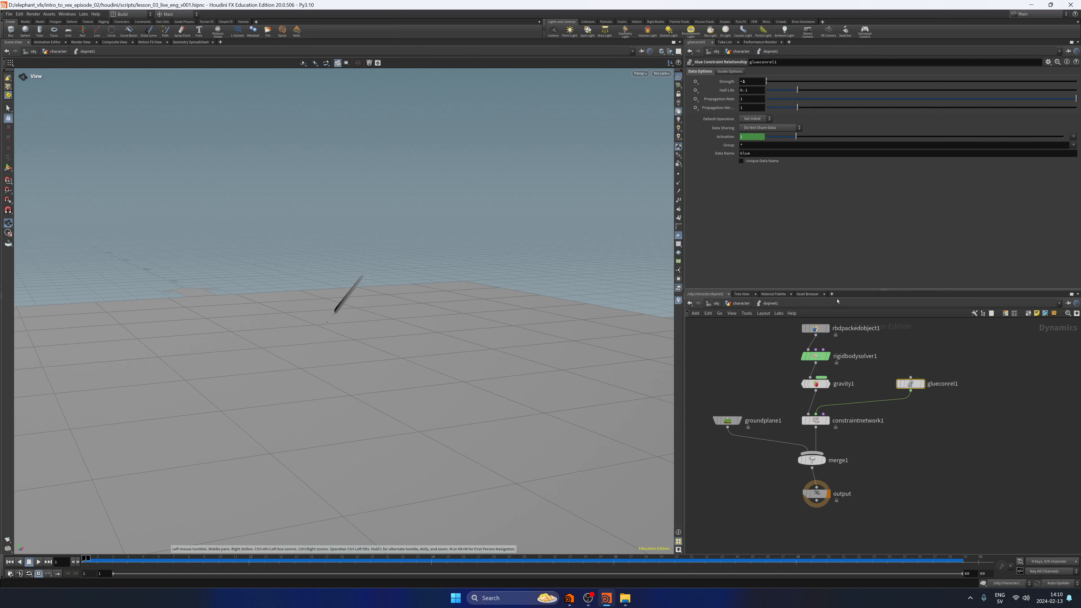
# Reset glueconrel1's Strength to its default of 10000, play the simulation and rewind it.
pyautogui.keyDown('ctrl'); pyautogui.middleClick(728, 81); pyautogui.keyUp('ctrl')
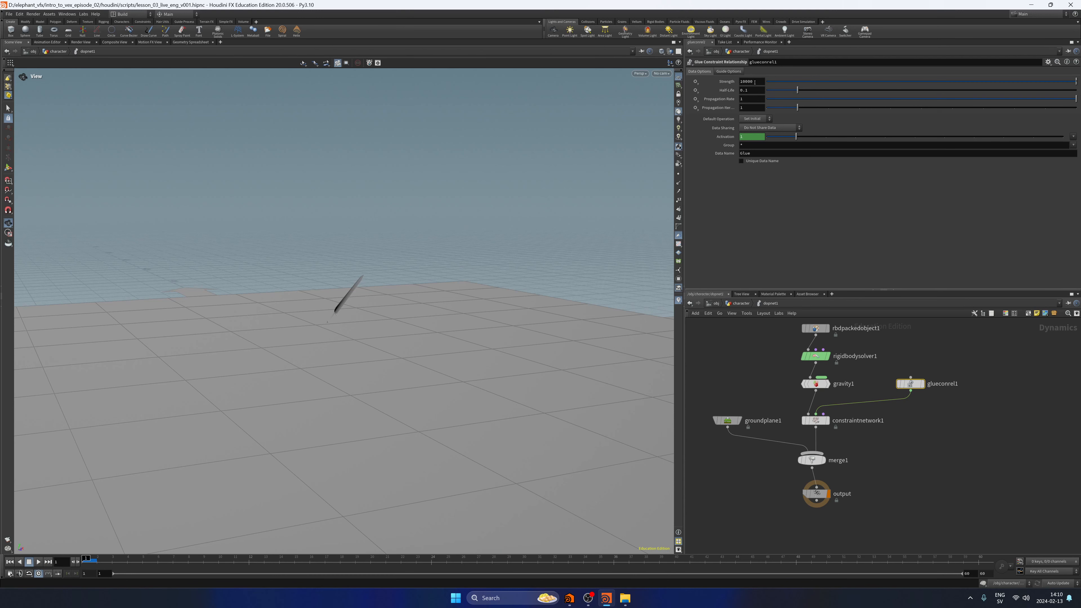
pyautogui.click(38, 562)
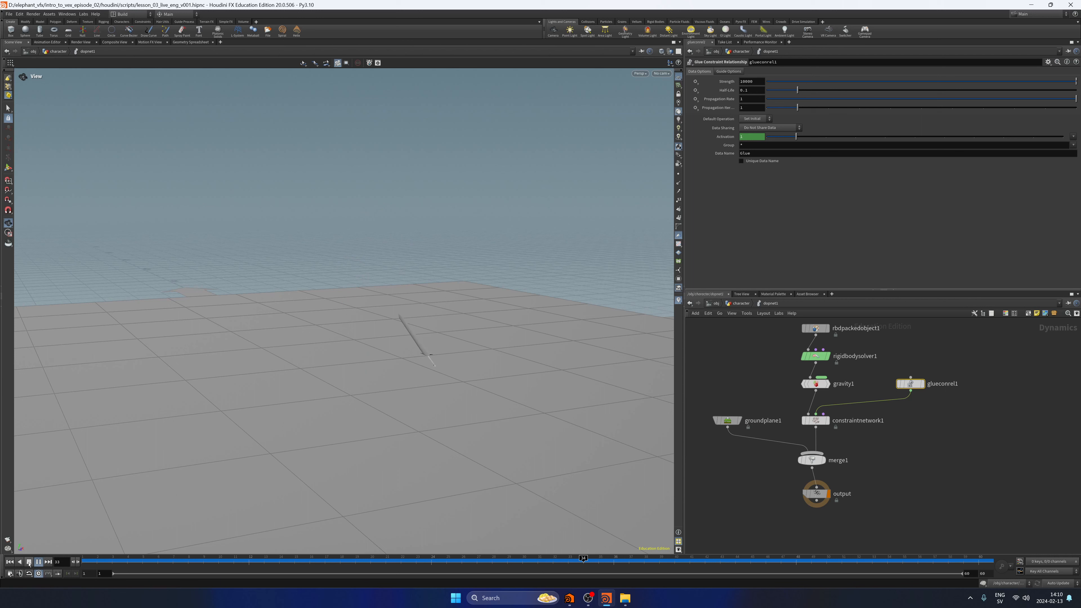
pyautogui.click(29, 562)
pyautogui.click(10, 562)
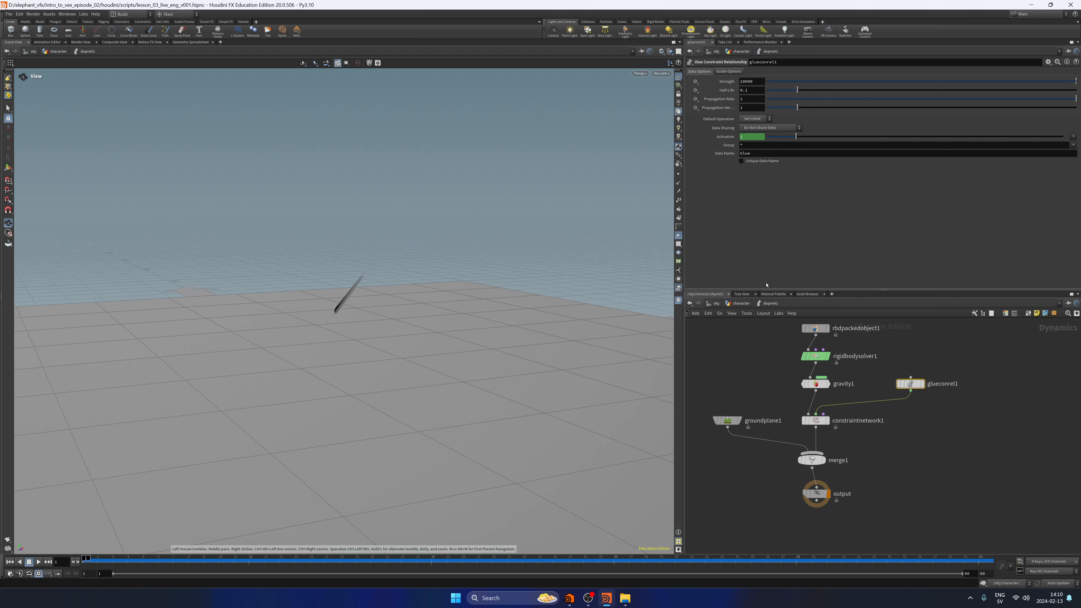
# Check rbdmaterialfracture1's constraint settings in the character network, return inside dopnet1 and save the scene.
pyautogui.click(742, 304)
pyautogui.moveTo(947, 327); pyautogui.dragTo(870, 471, button='middle')
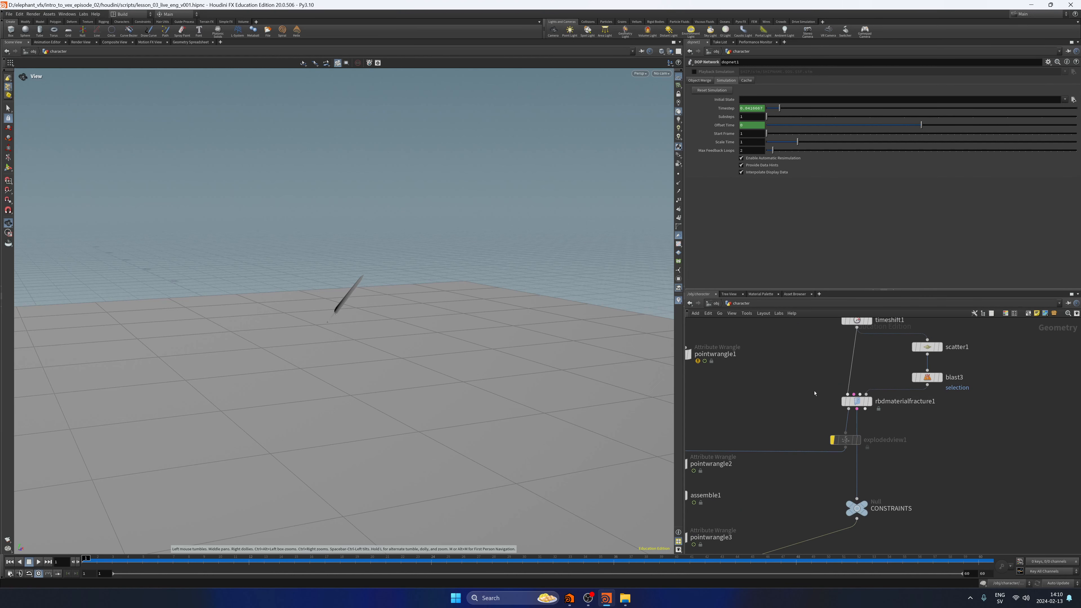
pyautogui.moveTo(822, 363); pyautogui.dragTo(919, 419)
pyautogui.click(864, 401)
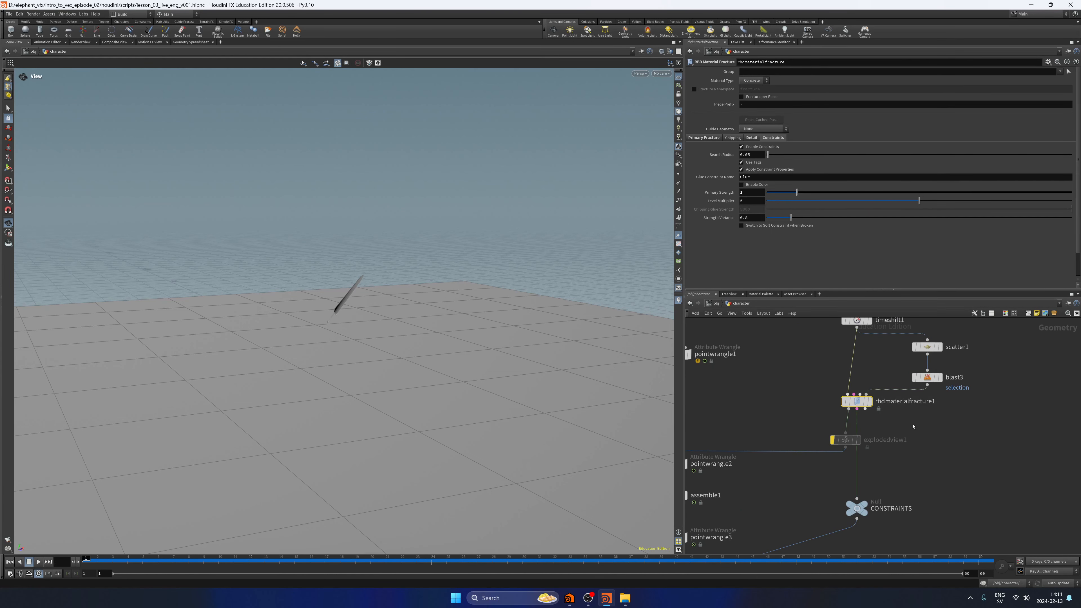
pyautogui.moveTo(934, 448); pyautogui.dragTo(1051, 281, button='middle')
pyautogui.doubleClick(790, 429)
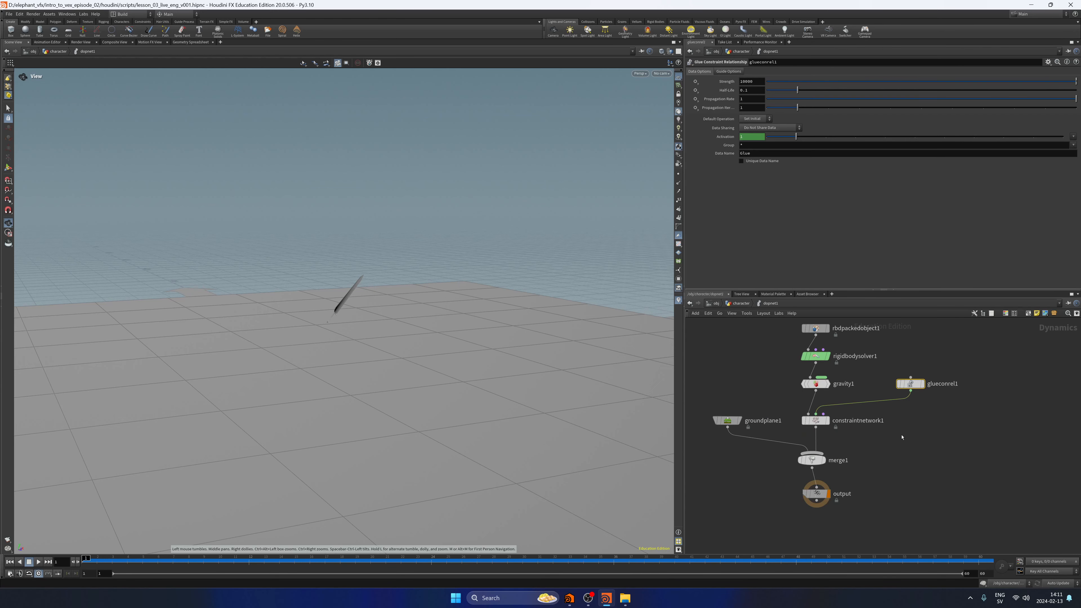
pyautogui.hotkey('ctrl', 's')
# Lower glueconrel1's Strength to 100 and play the simulation.
pyautogui.moveTo(916, 431); pyautogui.dragTo(907, 445, button='middle')
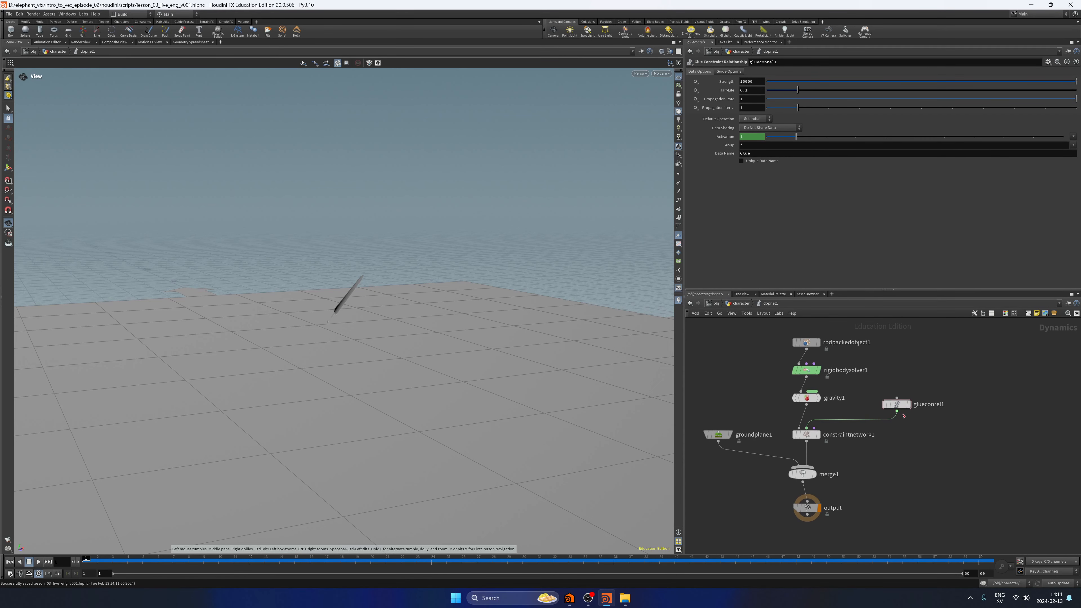
pyautogui.moveTo(886, 379); pyautogui.dragTo(884, 375)
pyautogui.press('BackSpace')
pyautogui.press('BackSpace')
pyautogui.press('Return')
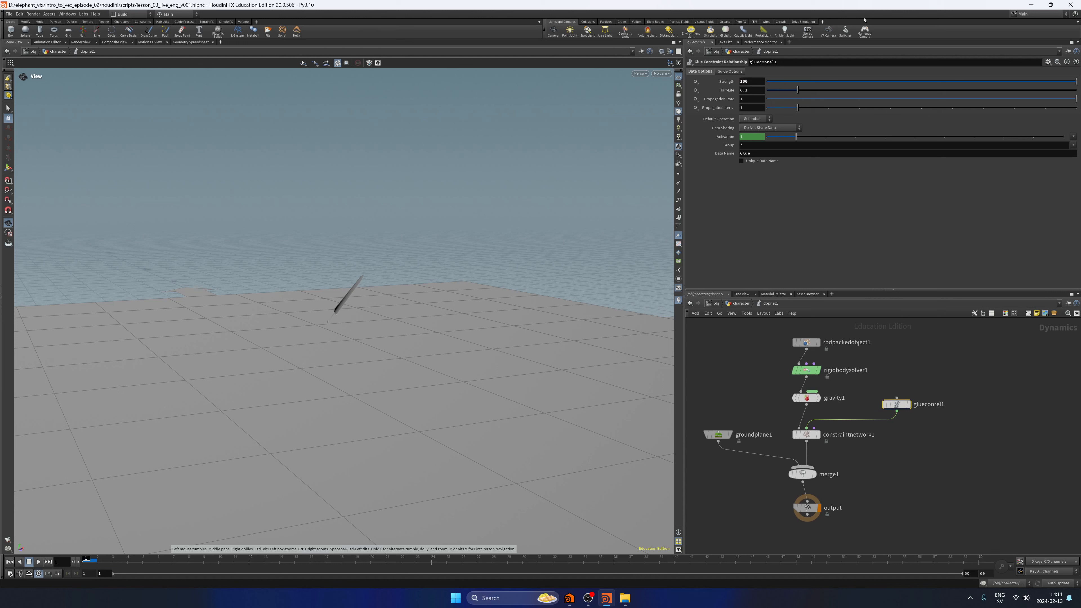
pyautogui.click(38, 562)
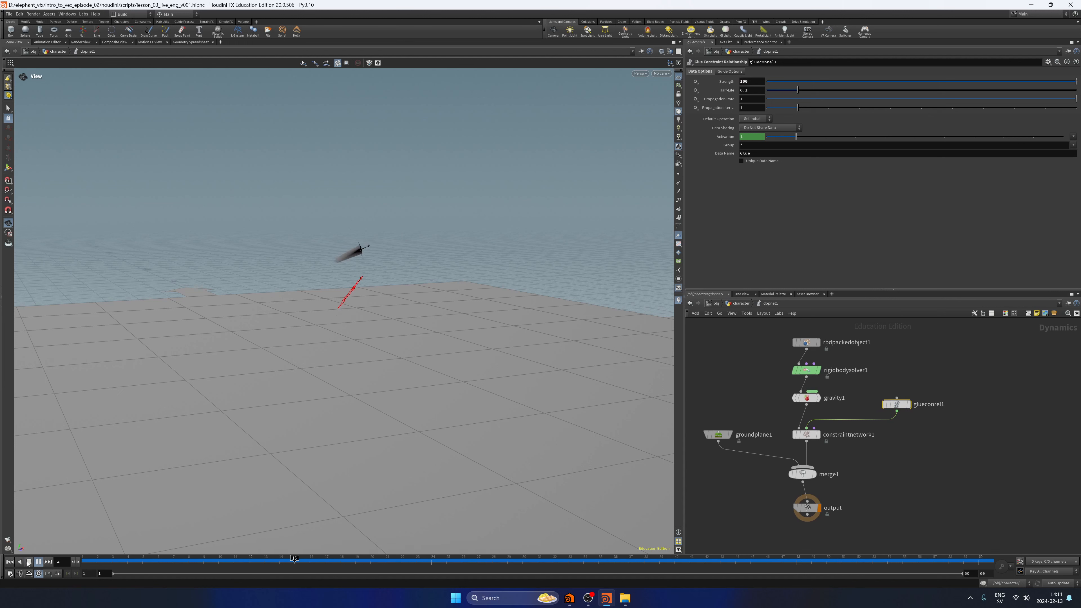
pyautogui.click(28, 562)
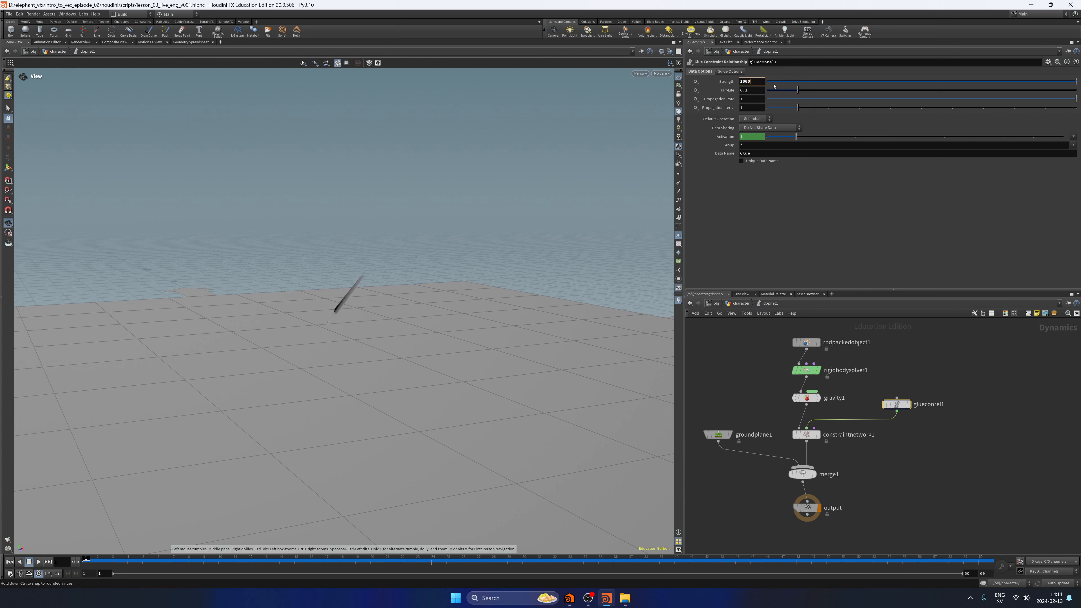
# Set glueconrel1's Strength to 1000 and play the simulation for comparison.
pyautogui.press('Return')
pyautogui.click(39, 562)
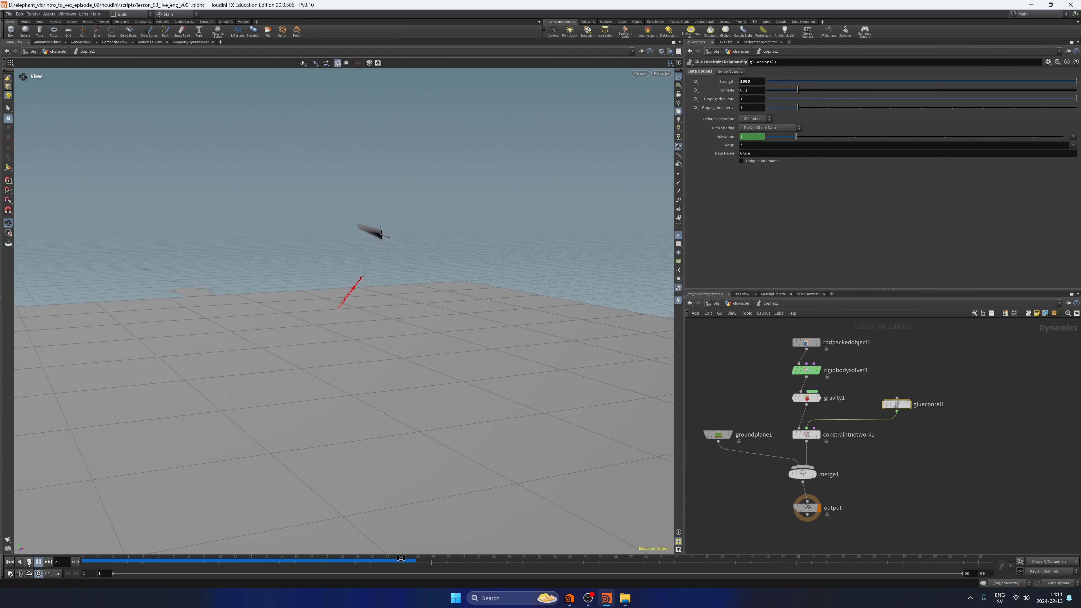
pyautogui.click(29, 562)
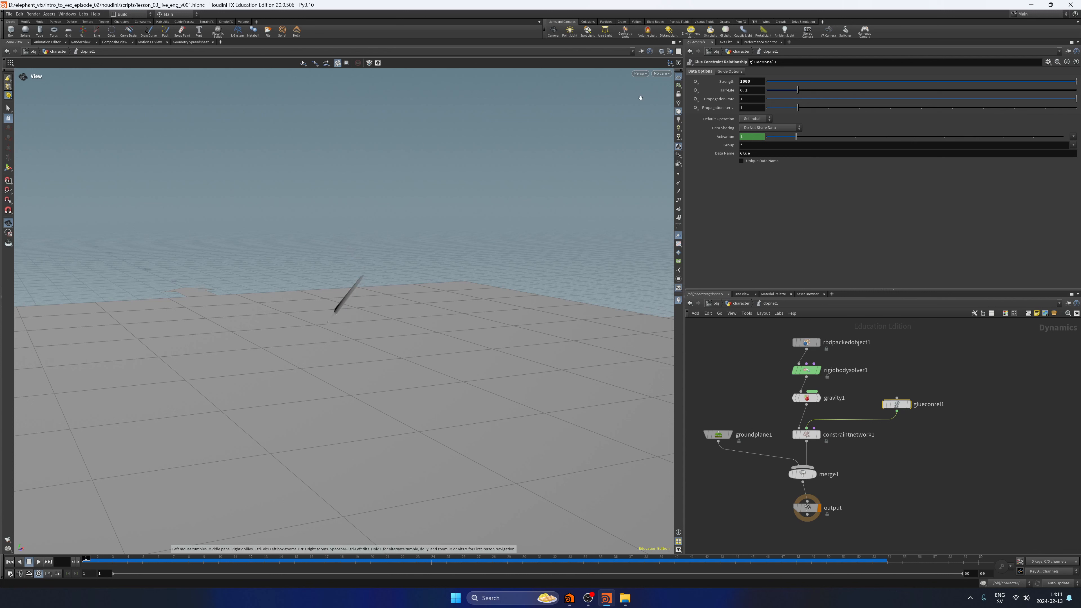
# Set glueconrel1's Strength back to 100, replay the simulation and rewind to the first frame.
pyautogui.press('Return')
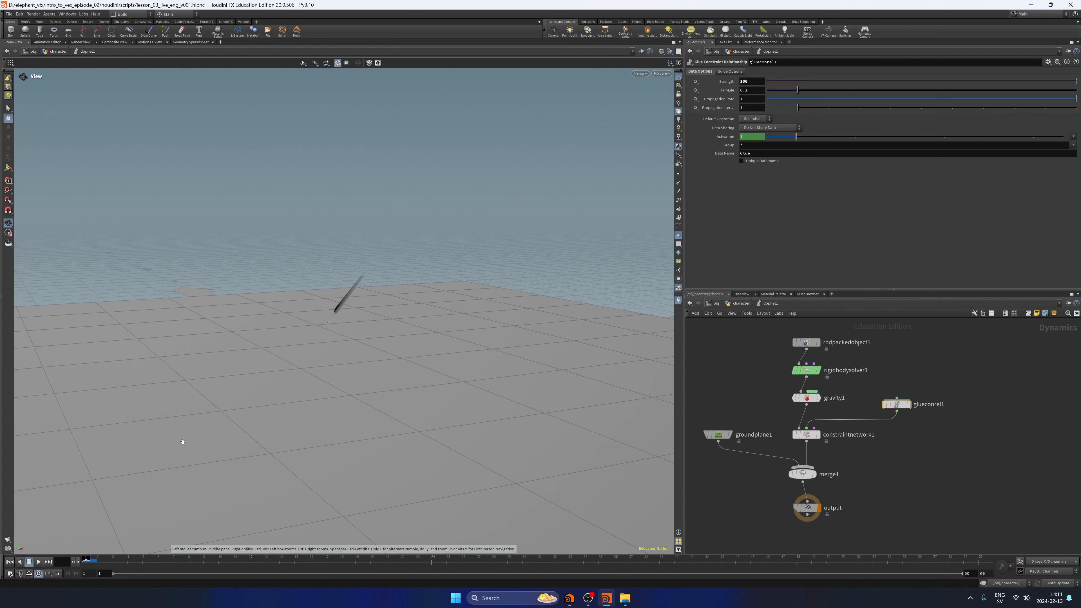
pyautogui.click(39, 562)
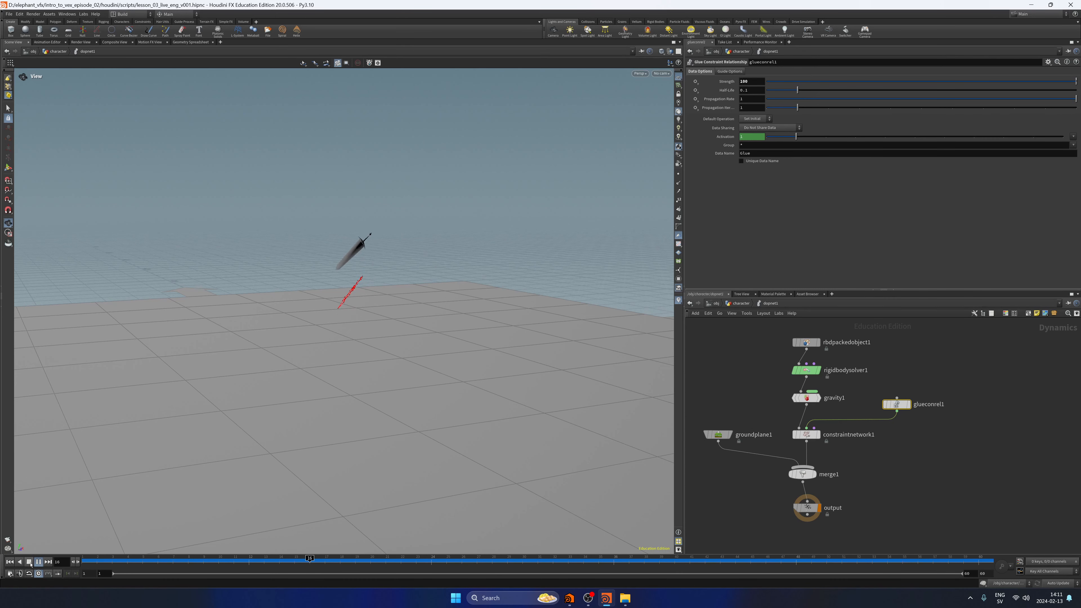
pyautogui.click(29, 563)
pyautogui.click(9, 562)
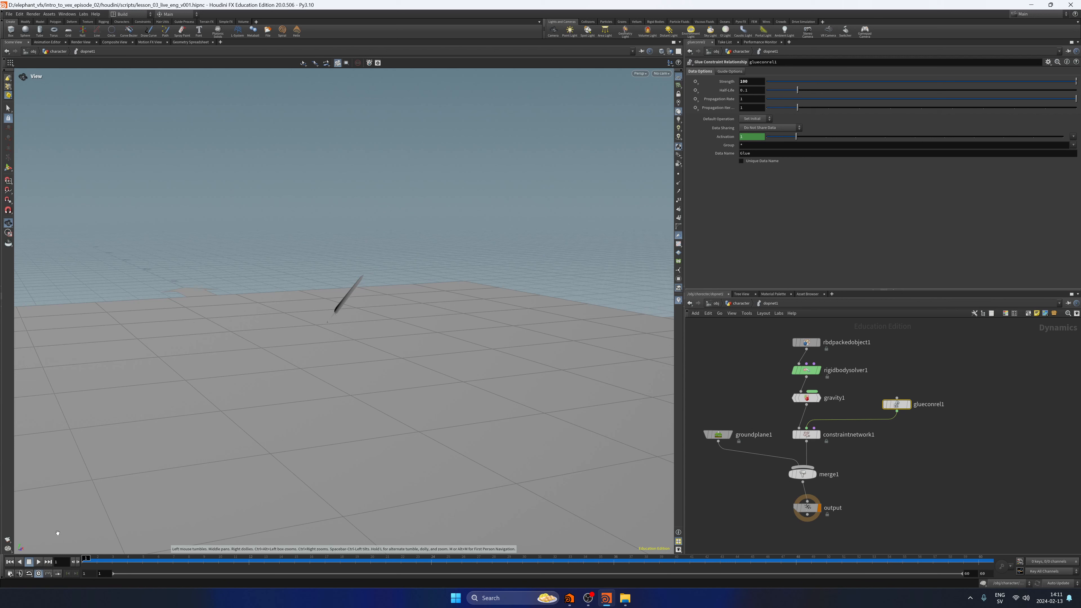
# Set rbdpackedobject1's physical Rotational Stiffness to 100 and play the simulation from a new viewing angle.
pyautogui.moveTo(899, 485); pyautogui.dragTo(918, 469, button='middle')
pyautogui.moveTo(787, 364); pyautogui.dragTo(787, 407, button='middle')
pyautogui.click(825, 369)
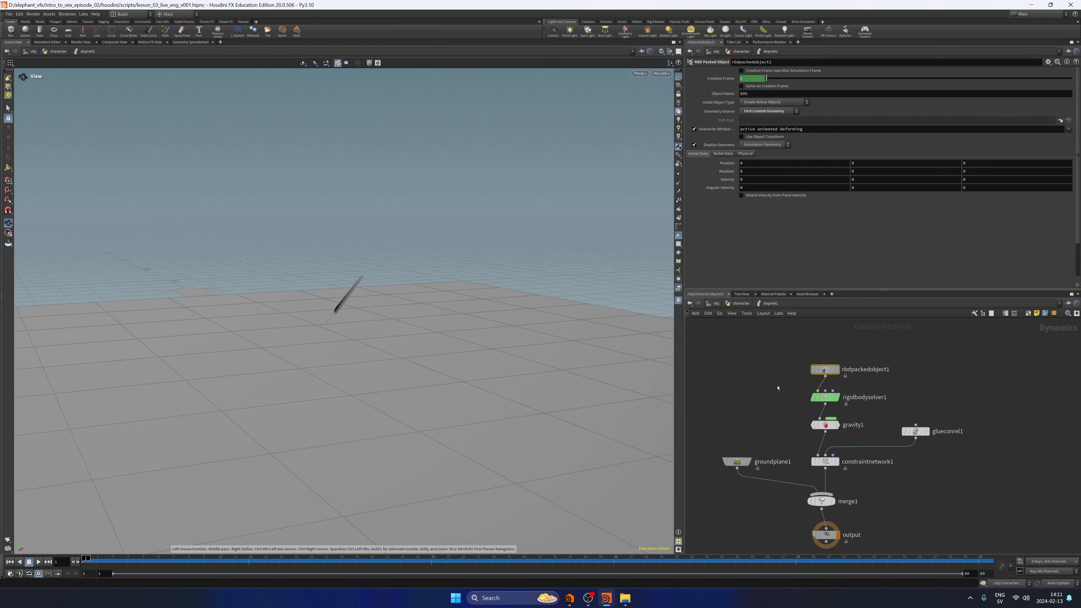
pyautogui.moveTo(776, 386); pyautogui.dragTo(872, 357)
pyautogui.click(752, 155)
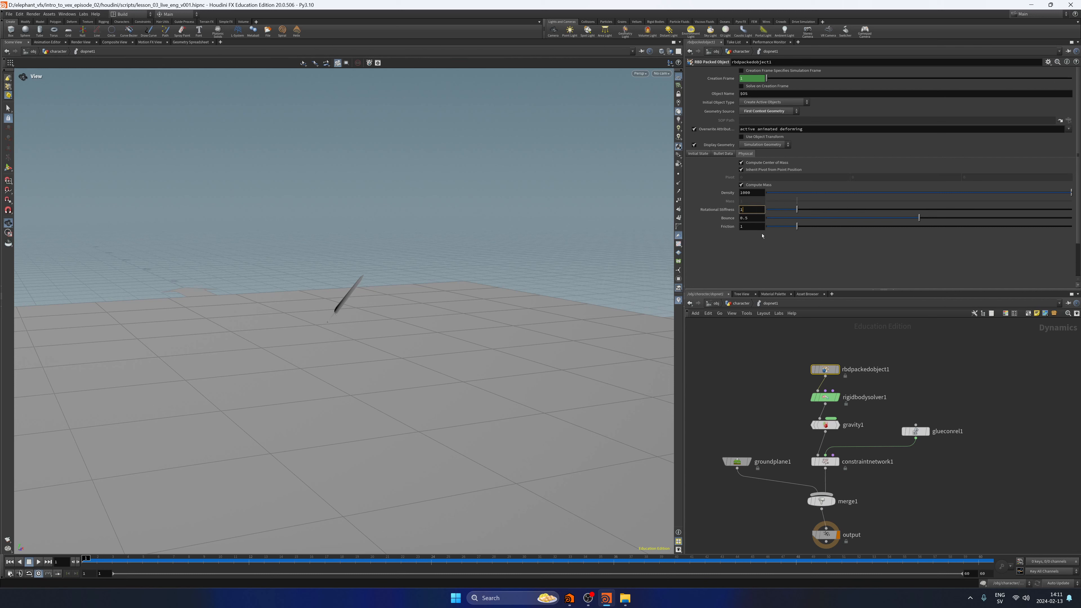
pyautogui.write('00')
pyautogui.press('Return')
pyautogui.moveTo(417, 343); pyautogui.dragTo(470, 354)
pyautogui.click(38, 563)
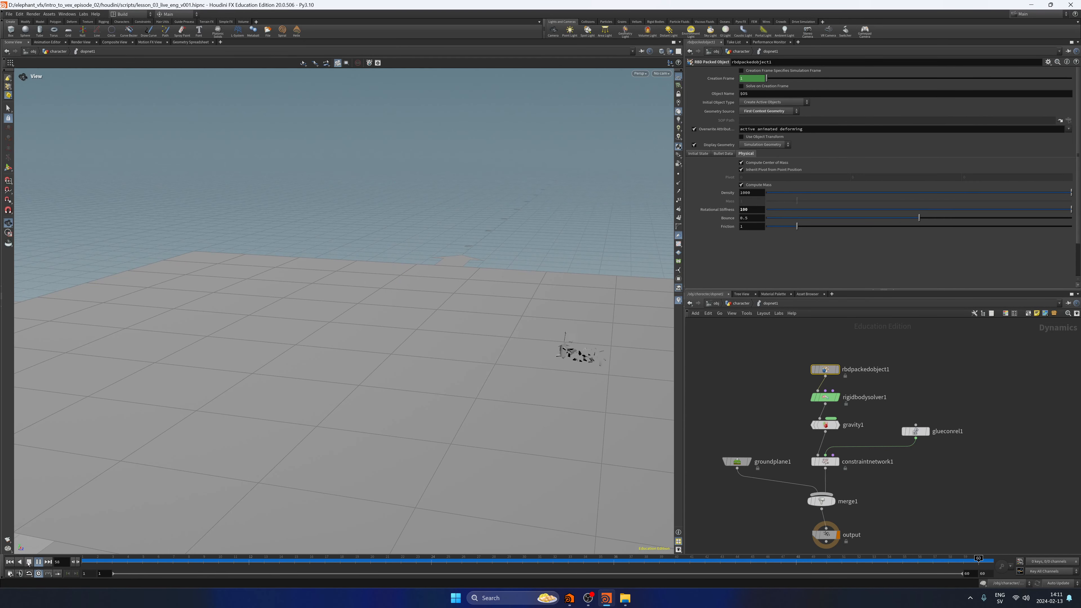
pyautogui.click(29, 563)
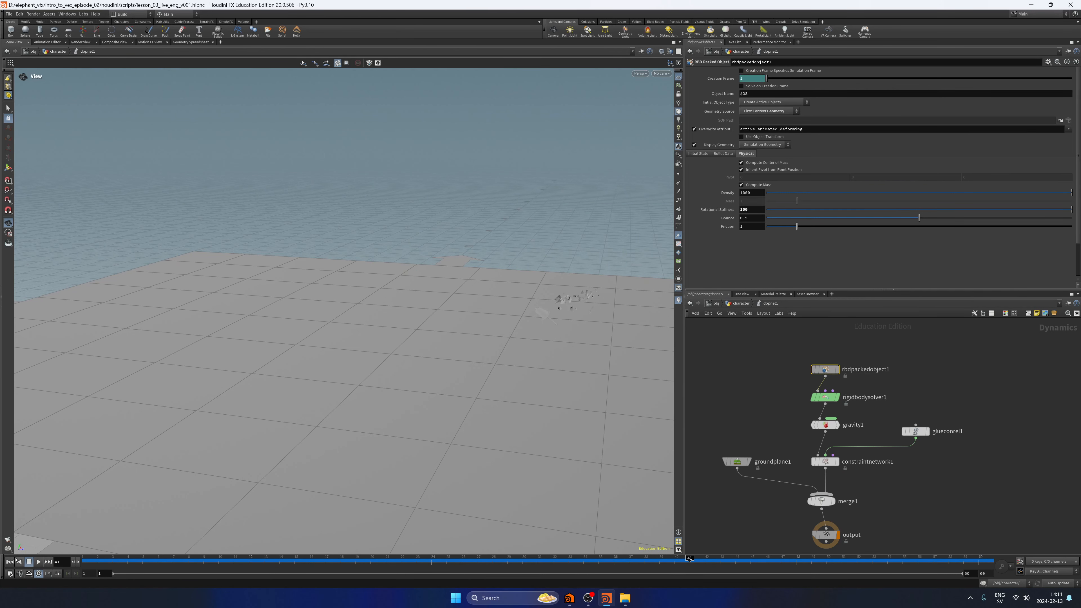
# Set rbdpackedobject1's Rotational Stiffness to 50 and play the simulation.
pyautogui.click(743, 210)
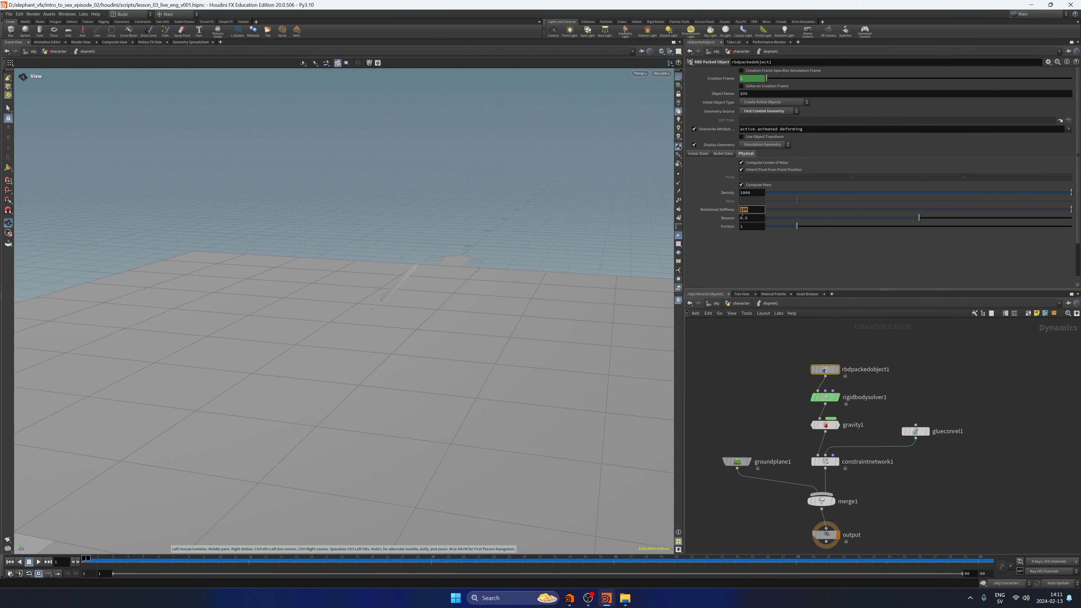
pyautogui.write('50')
pyautogui.press('Return')
pyautogui.click(38, 562)
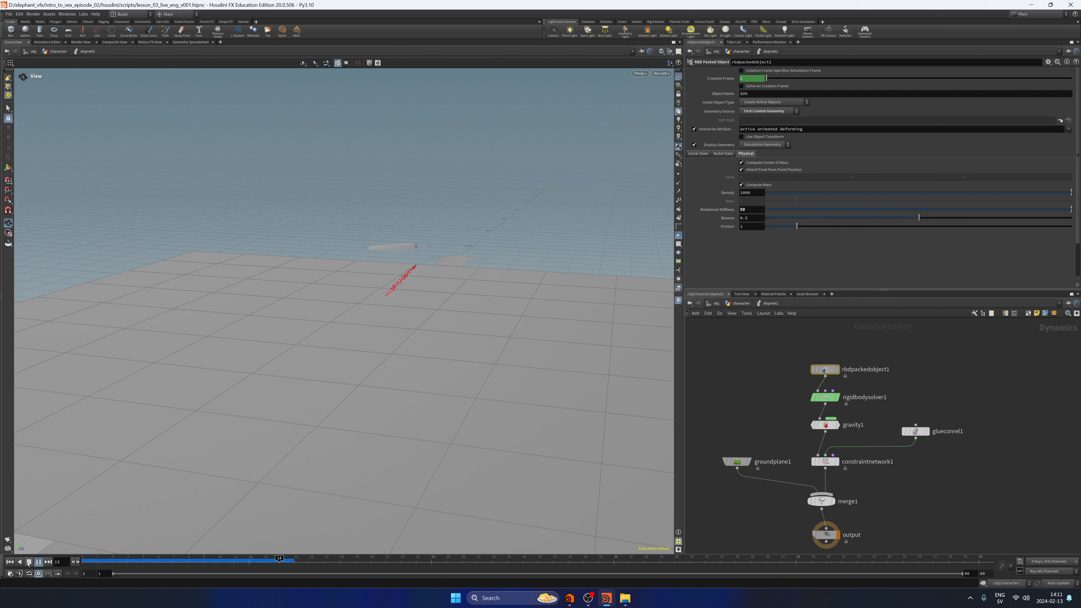
pyautogui.click(28, 563)
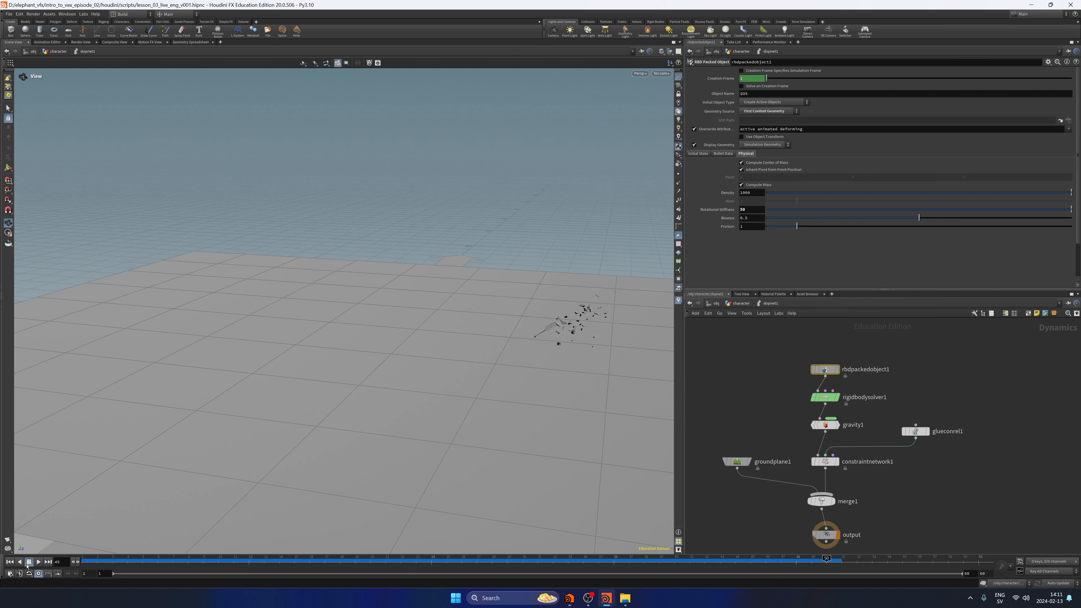
# Set rbdpackedobject1's Rotational Stiffness to 10, play the simulation and rewind to the first frame.
pyautogui.click(11, 563)
pyautogui.moveTo(750, 209); pyautogui.dragTo(726, 217)
pyautogui.write('10')
pyautogui.press('Return')
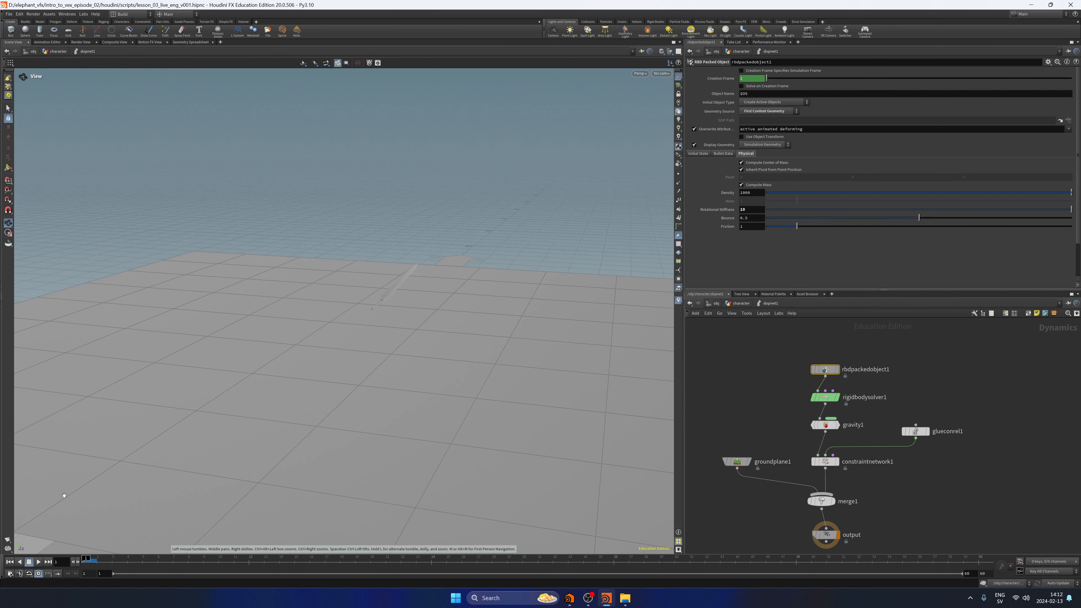
pyautogui.click(39, 561)
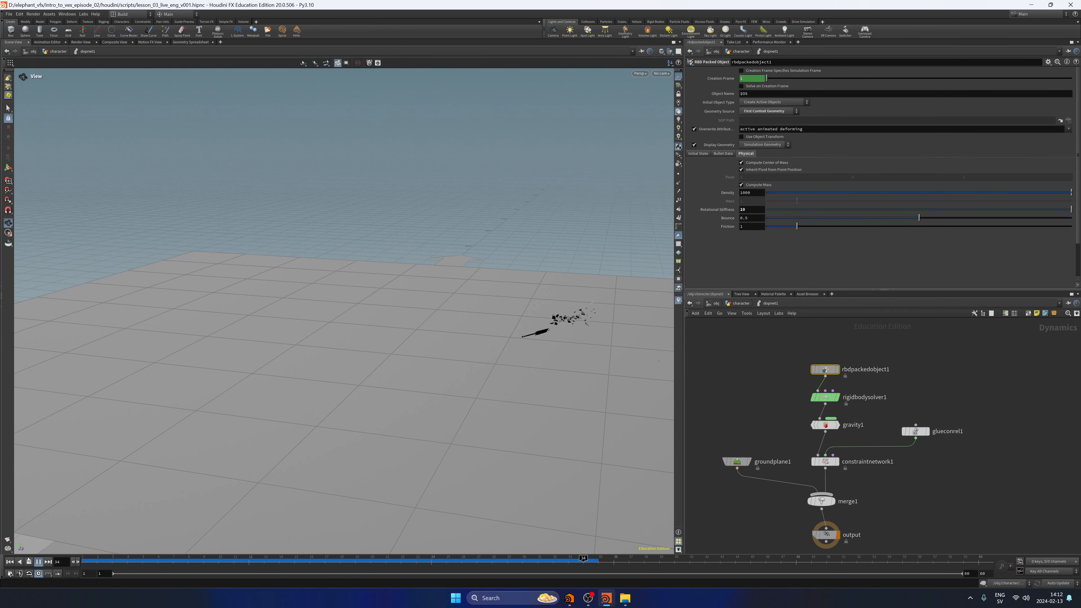
pyautogui.click(29, 561)
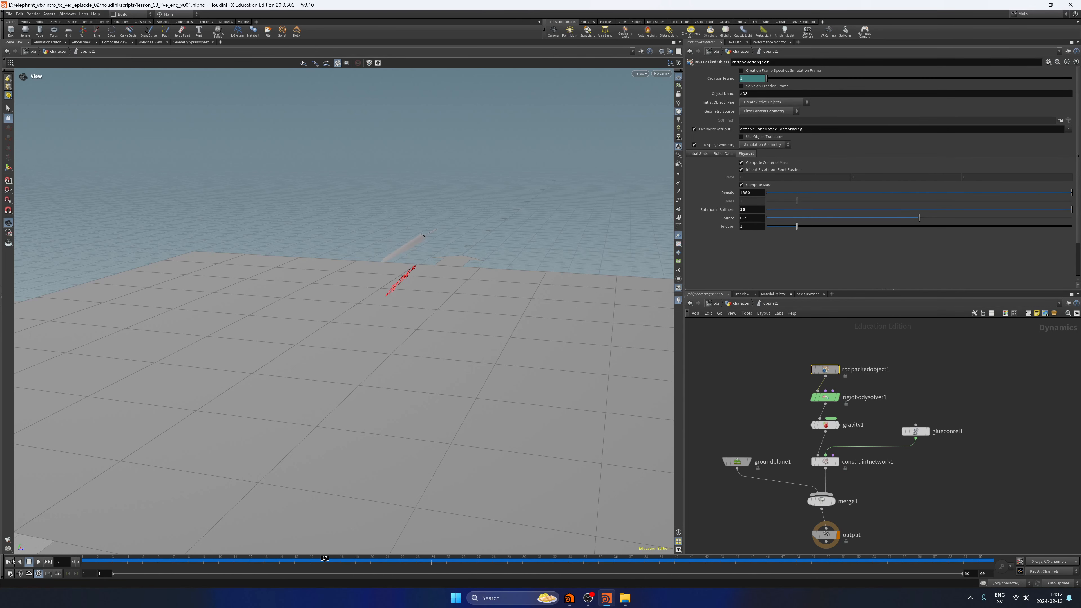
pyautogui.click(10, 562)
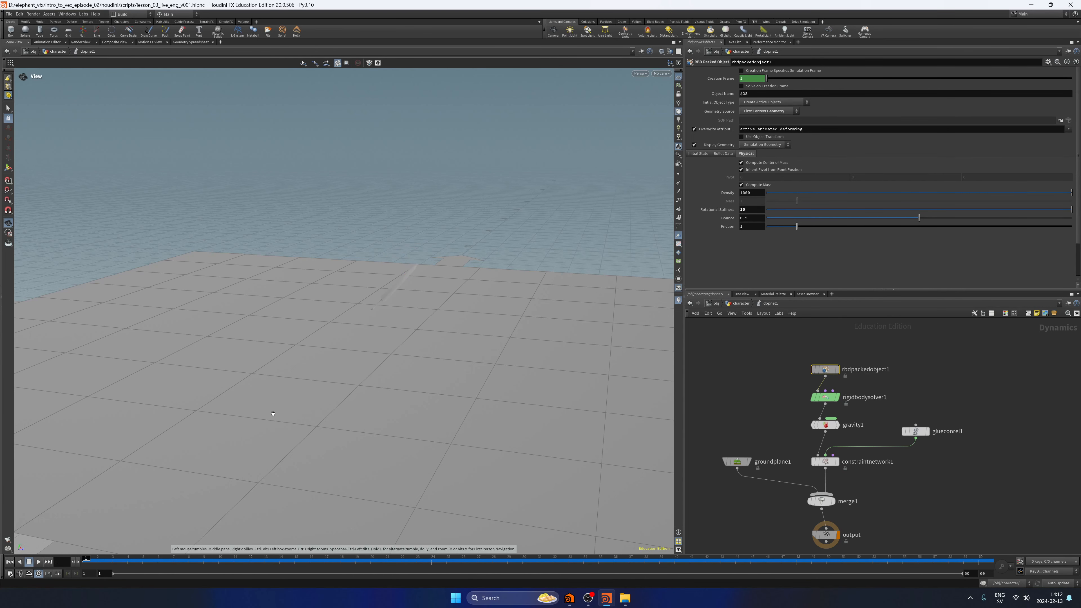
# Return to the character geometry network and add a displayed Null node after merge1.
pyautogui.click(742, 303)
pyautogui.click(758, 312)
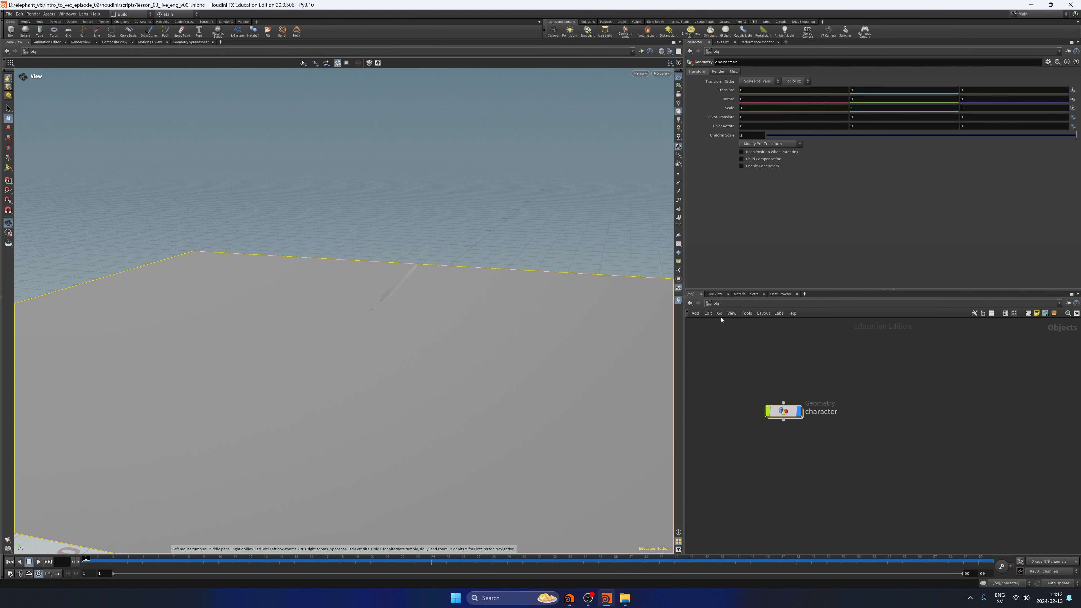
pyautogui.moveTo(822, 463); pyautogui.dragTo(847, 398, button='middle')
pyautogui.click(826, 427)
pyautogui.moveTo(815, 428); pyautogui.dragTo(816, 441)
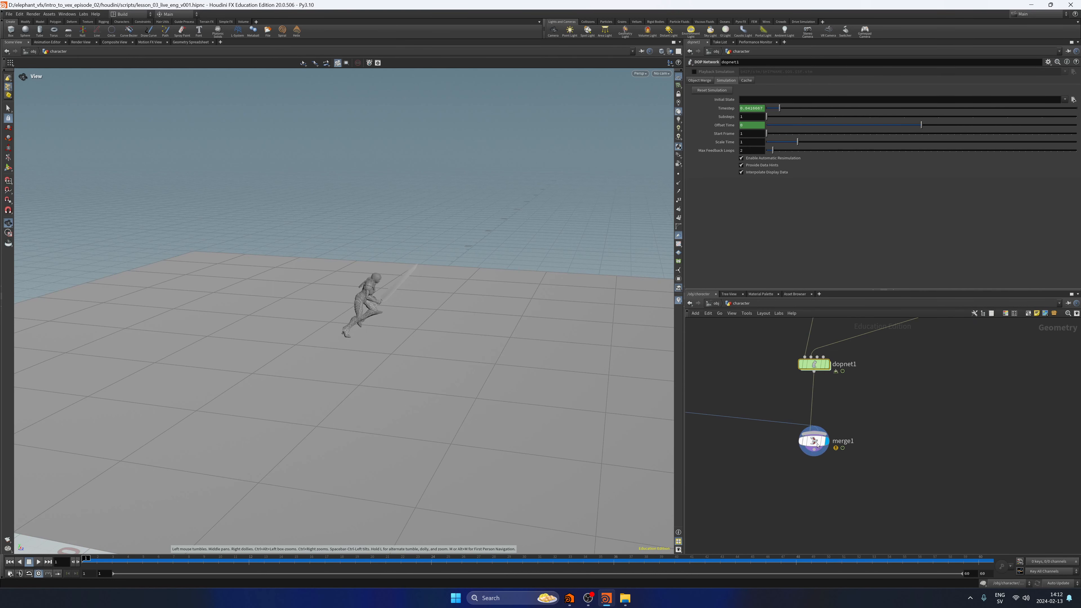
pyautogui.click(814, 450)
pyautogui.press('Tab')
pyautogui.write('null')
pyautogui.press('Return')
pyautogui.click(801, 482)
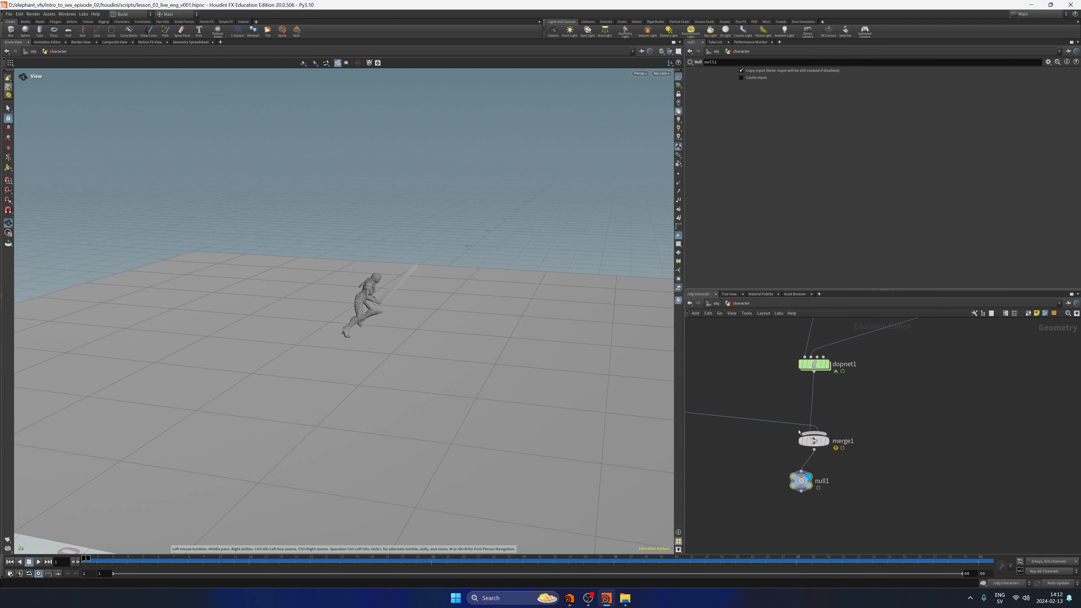
# Move the new Null node directly below merge1 and rename it OUT.
pyautogui.moveTo(801, 482); pyautogui.dragTo(809, 499)
pyautogui.moveTo(838, 498); pyautogui.dragTo(825, 501)
pyautogui.write('OUT')
pyautogui.press('capslock')
pyautogui.press('Return')
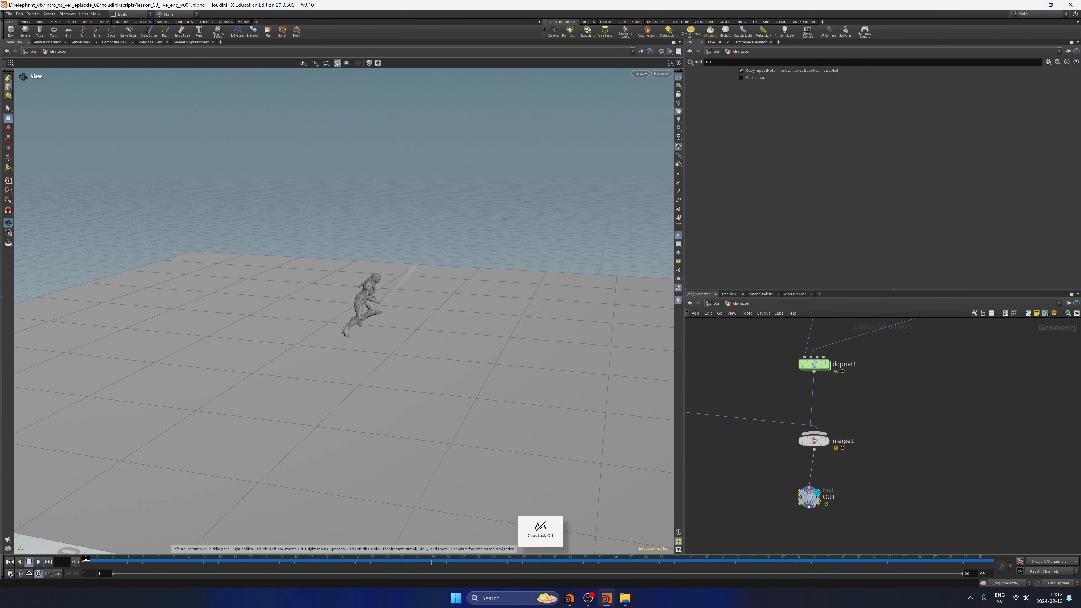
# Go up to object level and play the character and breaking sword from new viewing angles.
pyautogui.click(716, 303)
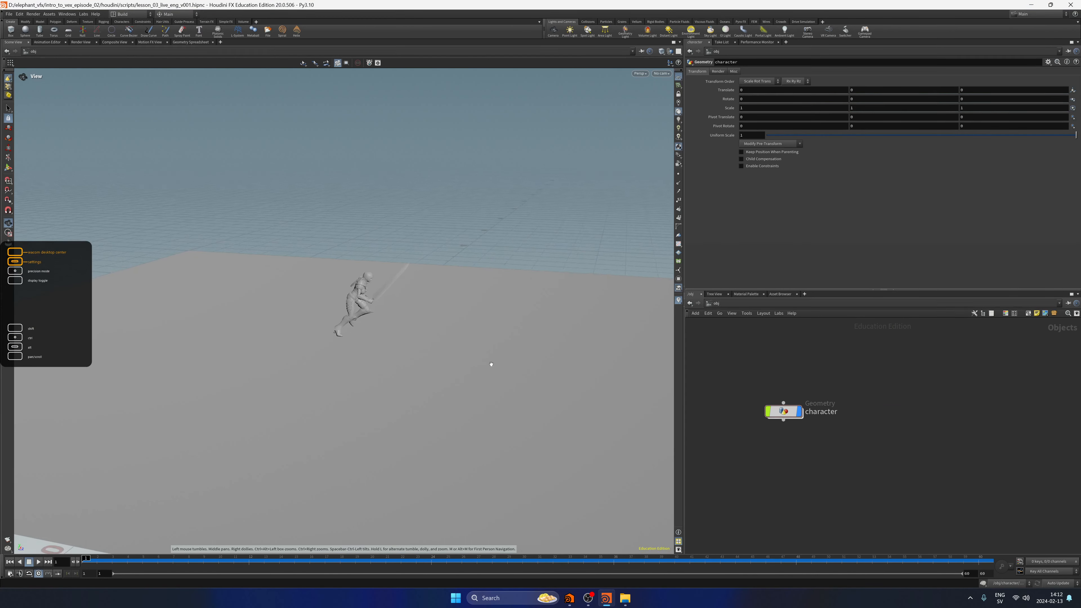
pyautogui.moveTo(489, 365); pyautogui.dragTo(365, 337)
pyautogui.moveTo(476, 347); pyautogui.dragTo(360, 368, button='middle')
pyautogui.moveTo(361, 369); pyautogui.dragTo(279, 416)
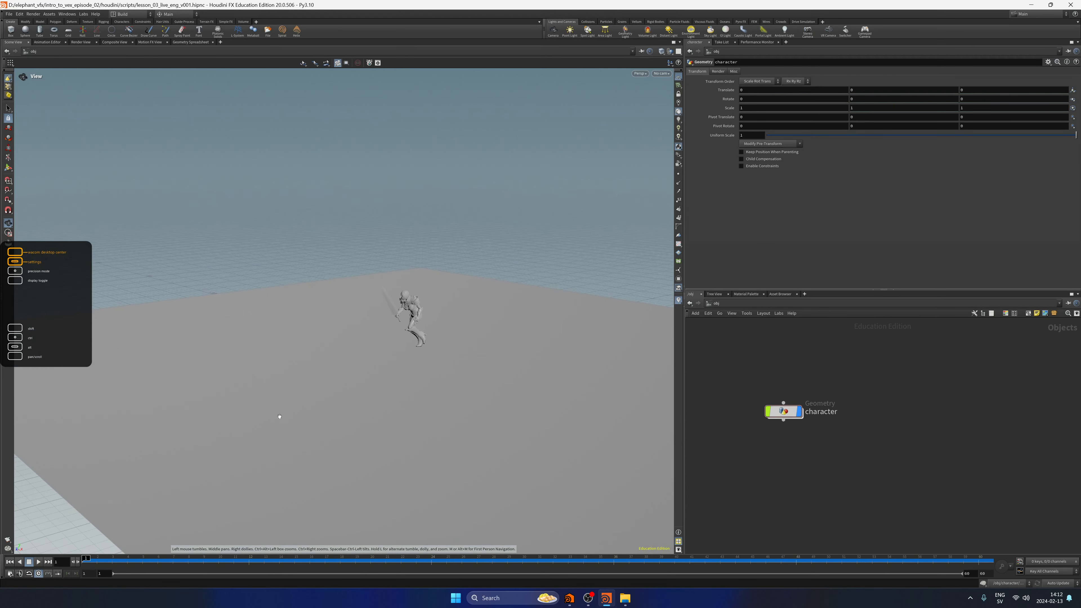
pyautogui.click(38, 562)
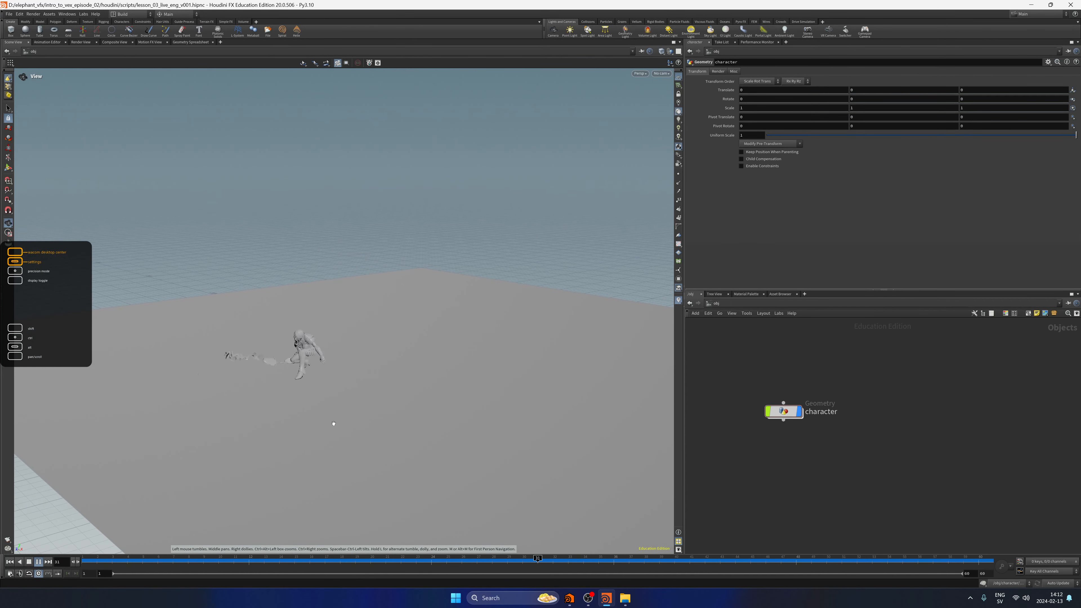
pyautogui.moveTo(335, 422); pyautogui.dragTo(429, 336, button='middle')
pyautogui.moveTo(429, 335); pyautogui.dragTo(453, 345)
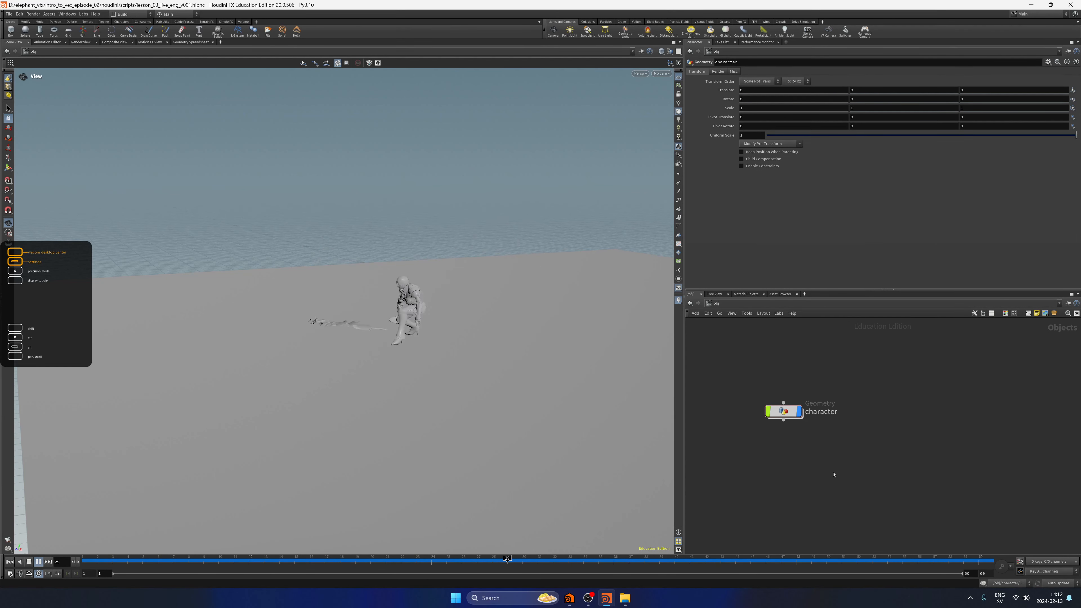
pyautogui.press('f')
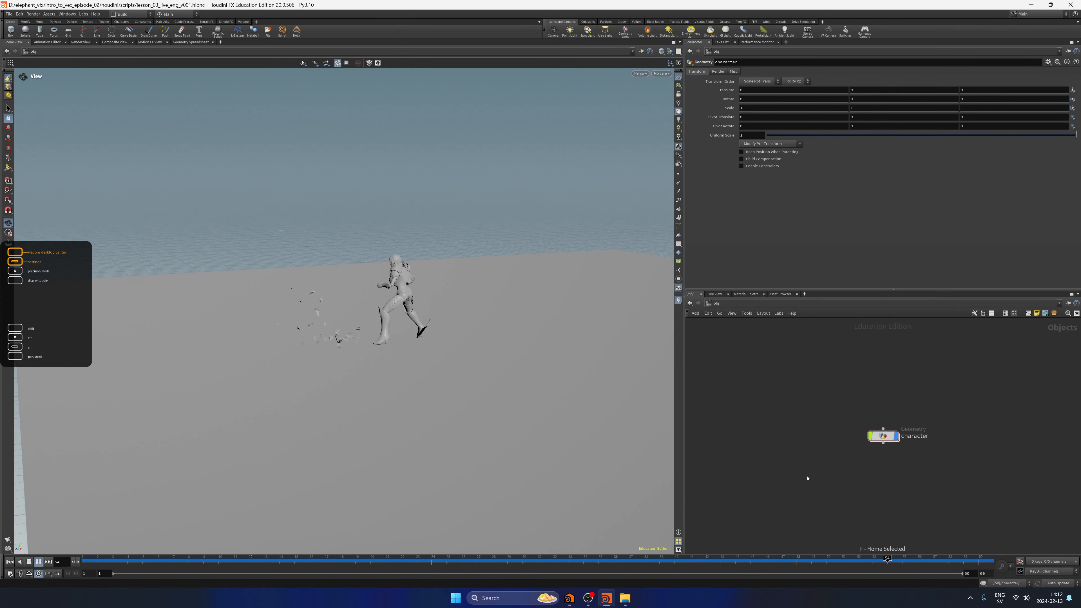
# Reopen the character network and examine the VEX code of pointwrangle3, pointwrangle2 and pointwrangle1.
pyautogui.click(884, 439)
pyautogui.doubleClick(883, 439)
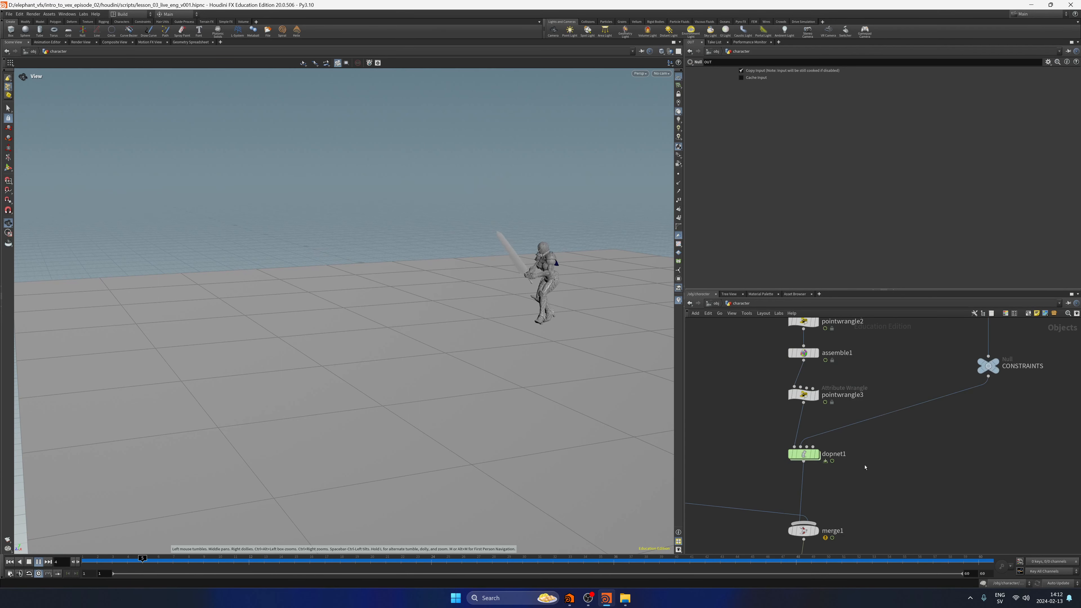
pyautogui.click(830, 442)
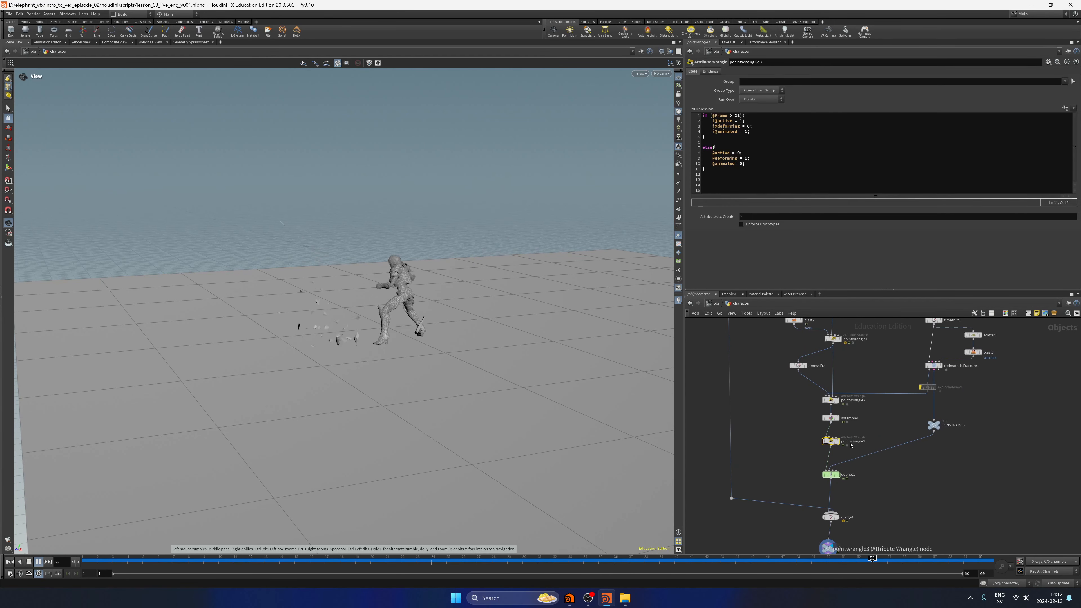
pyautogui.click(822, 444)
pyautogui.click(822, 426)
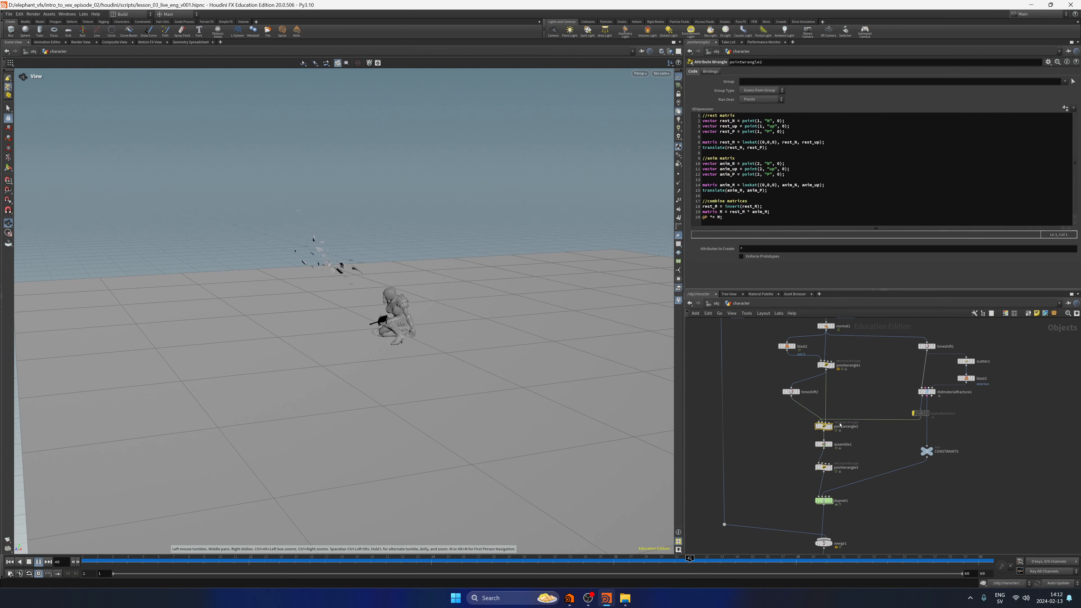
pyautogui.click(817, 408)
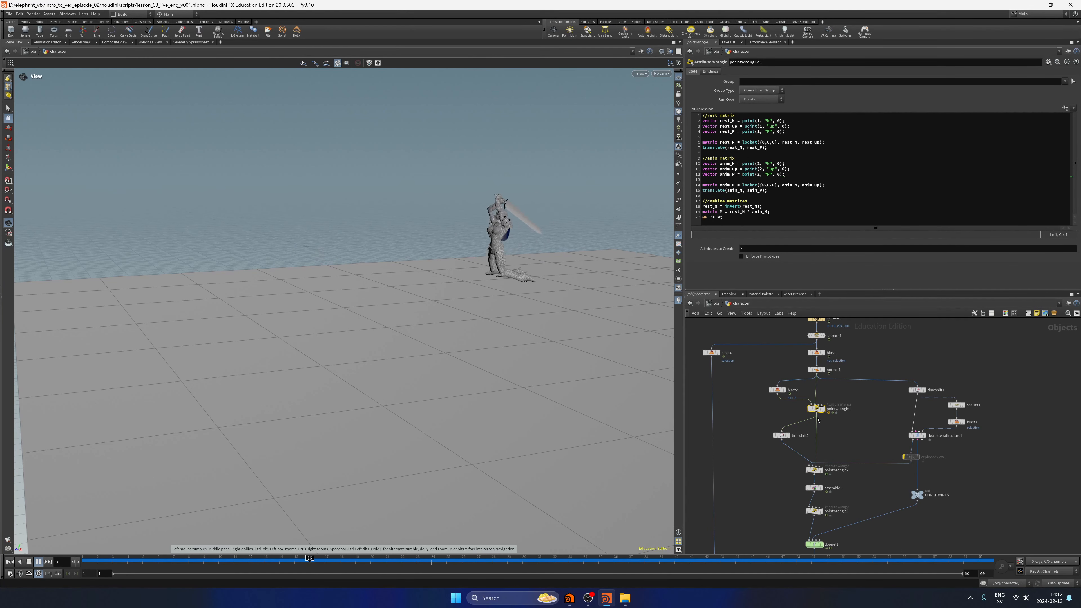
pyautogui.moveTo(854, 363); pyautogui.dragTo(849, 383, button='middle')
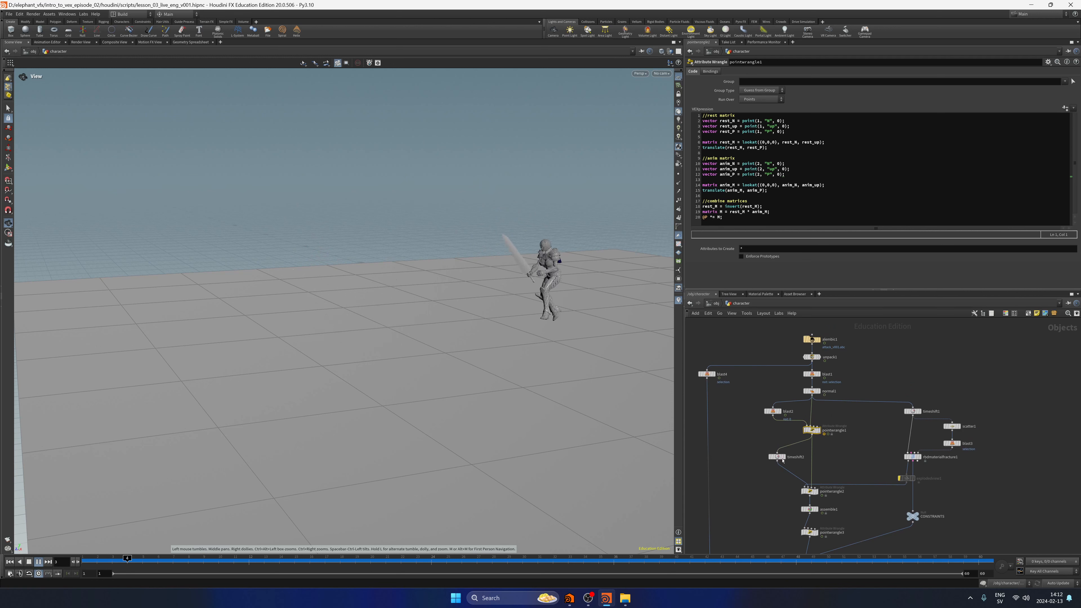
pyautogui.click(827, 485)
pyautogui.click(812, 429)
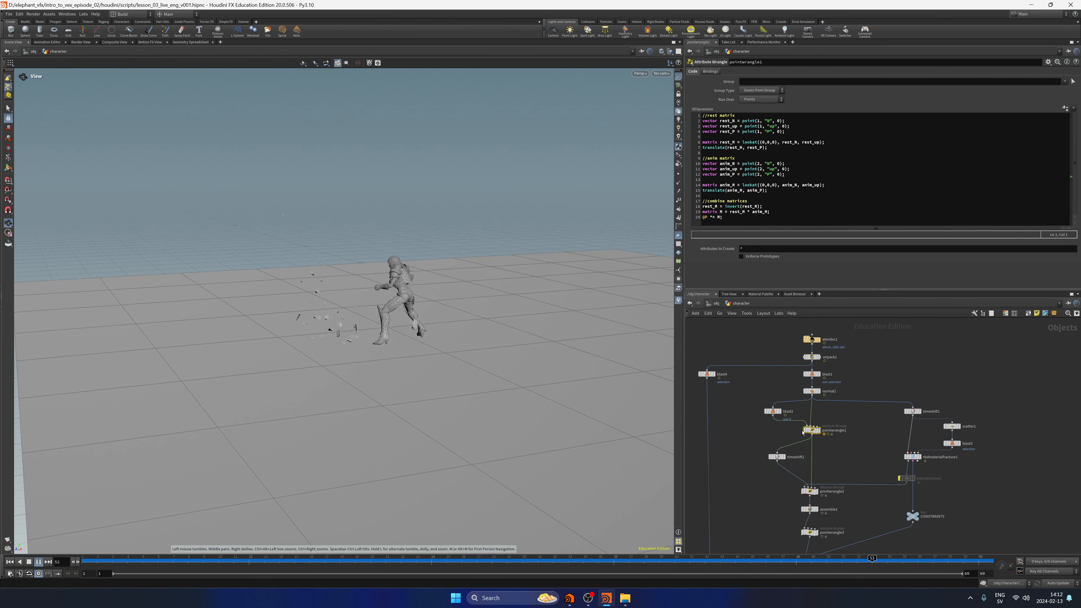
# Rewind to the first frame and review pointwrangle1's up-vector loop and pointwrangle2's rest and anim matrix code.
pyautogui.click(11, 562)
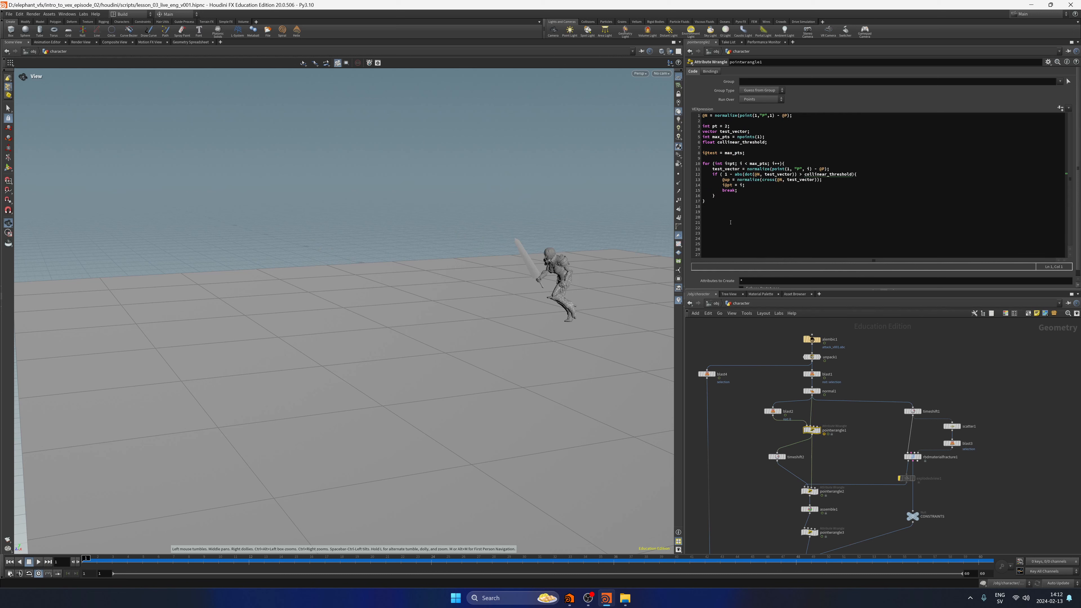
pyautogui.moveTo(722, 206); pyautogui.dragTo(702, 115)
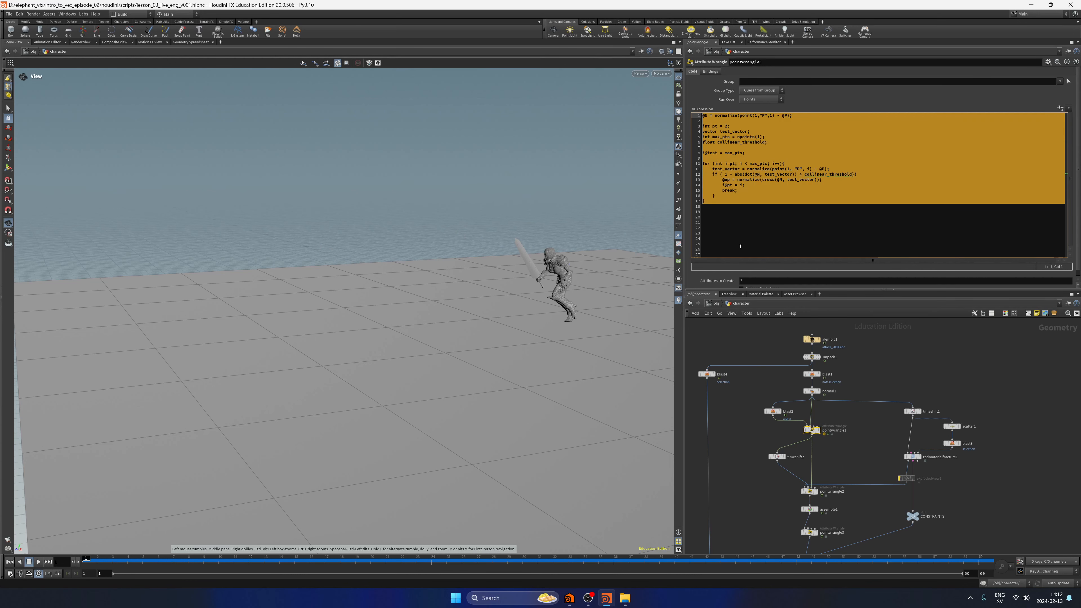
pyautogui.click(731, 226)
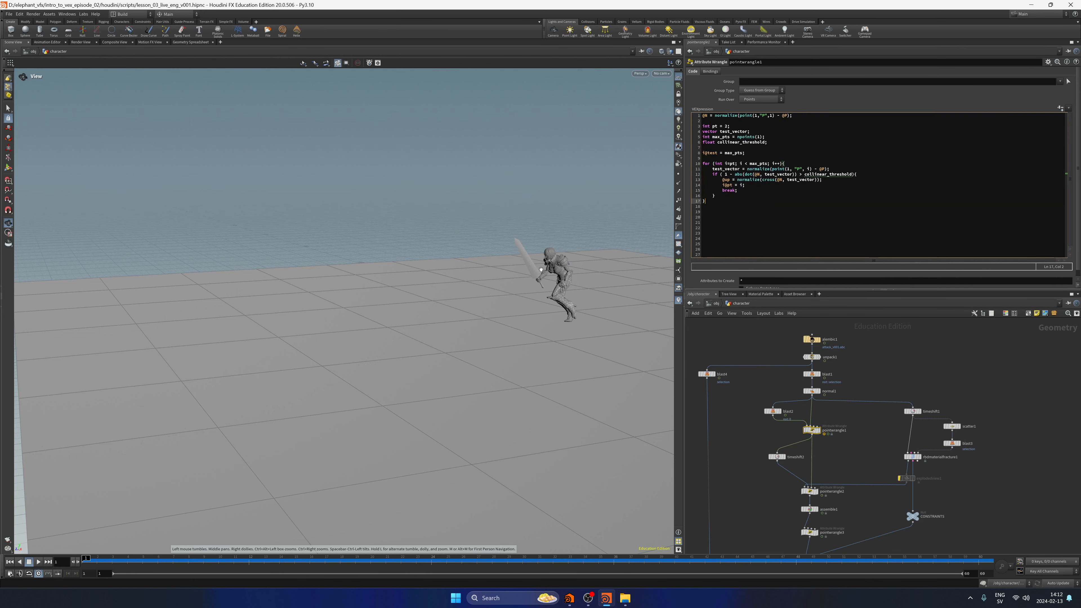
pyautogui.moveTo(786, 497); pyautogui.dragTo(791, 448, button='middle')
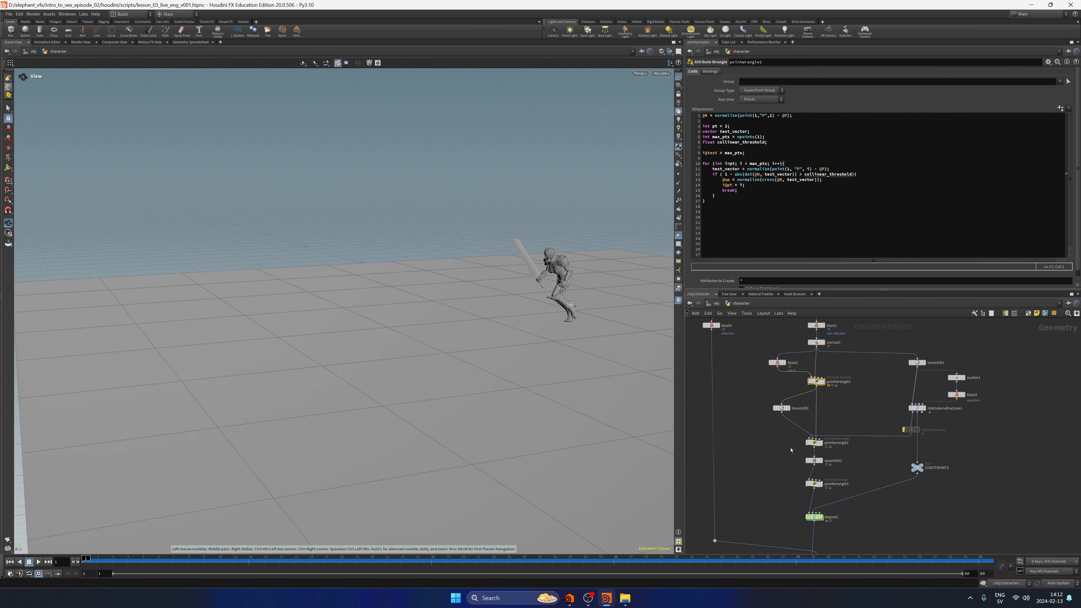
pyautogui.click(814, 443)
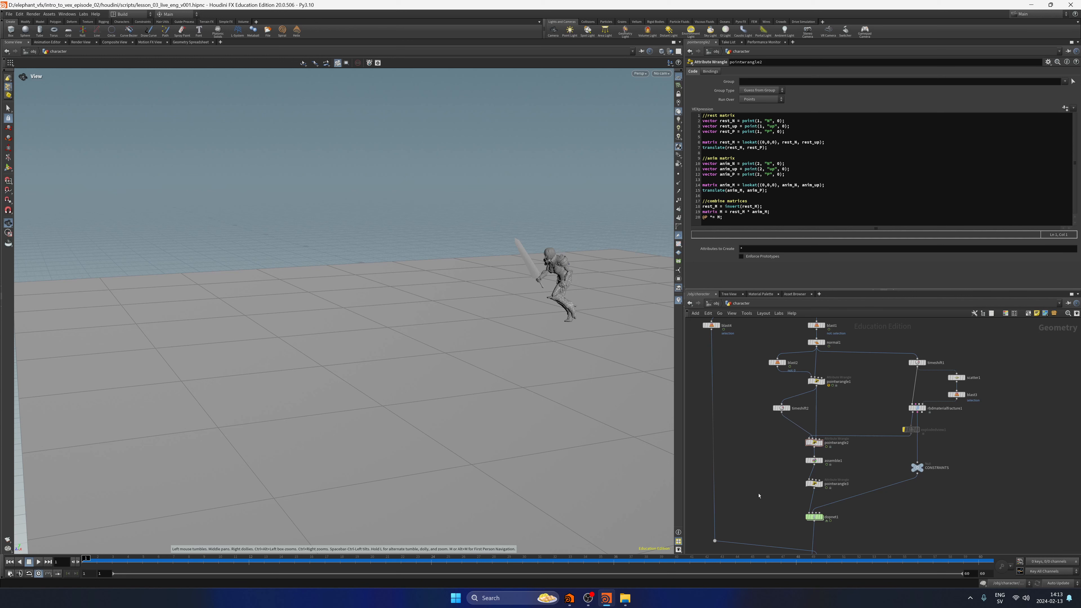
pyautogui.moveTo(758, 496); pyautogui.dragTo(752, 466, button='middle')
pyautogui.moveTo(757, 396); pyautogui.dragTo(751, 437, button='middle')
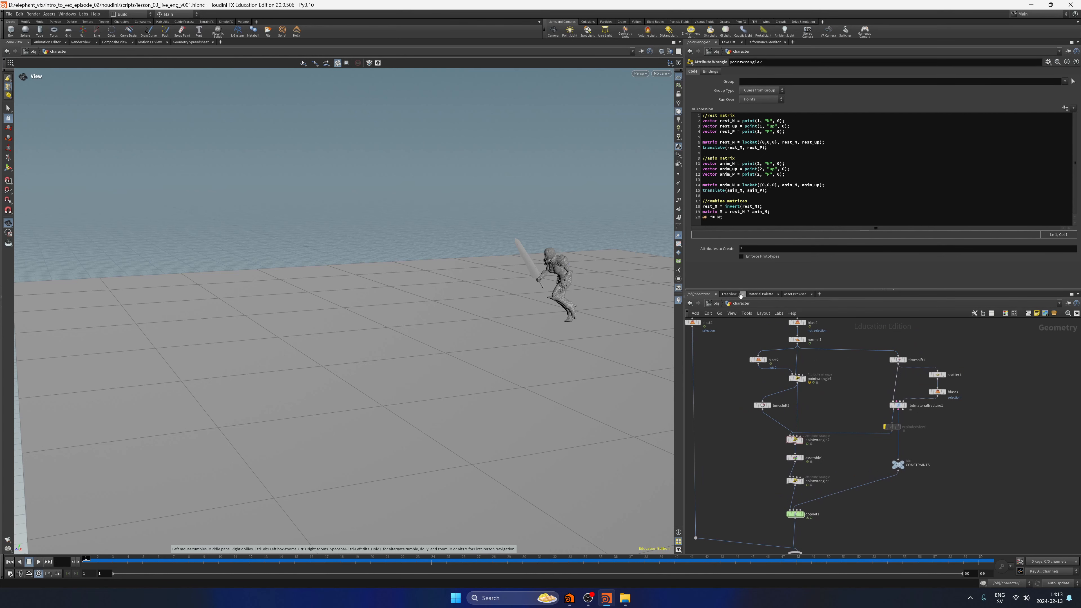
# Return to object level and replay the sword-breaking simulation from the first frame.
pyautogui.press('u')
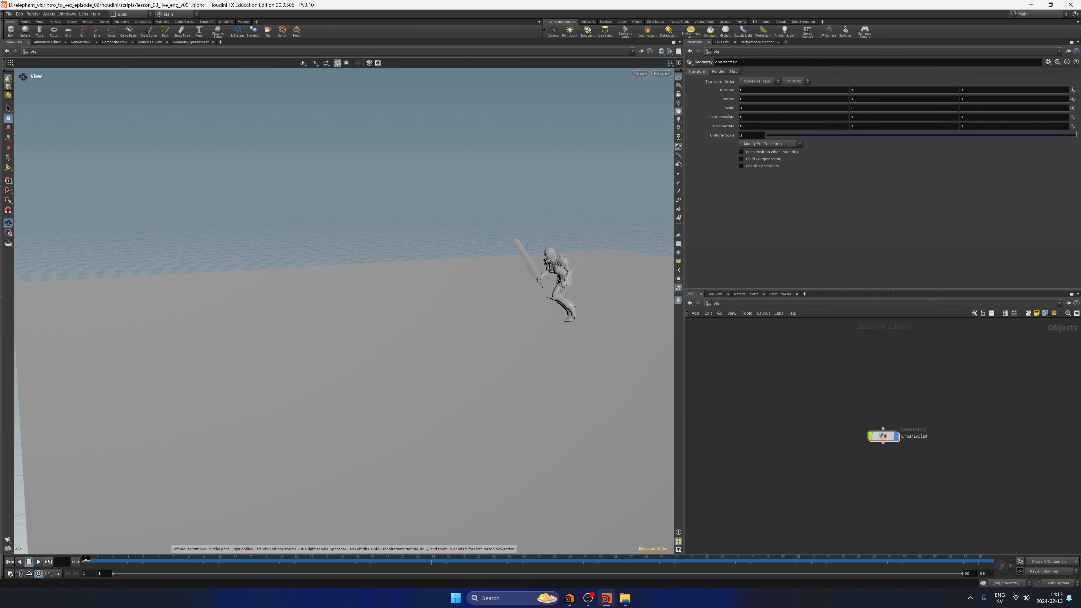
pyautogui.click(38, 562)
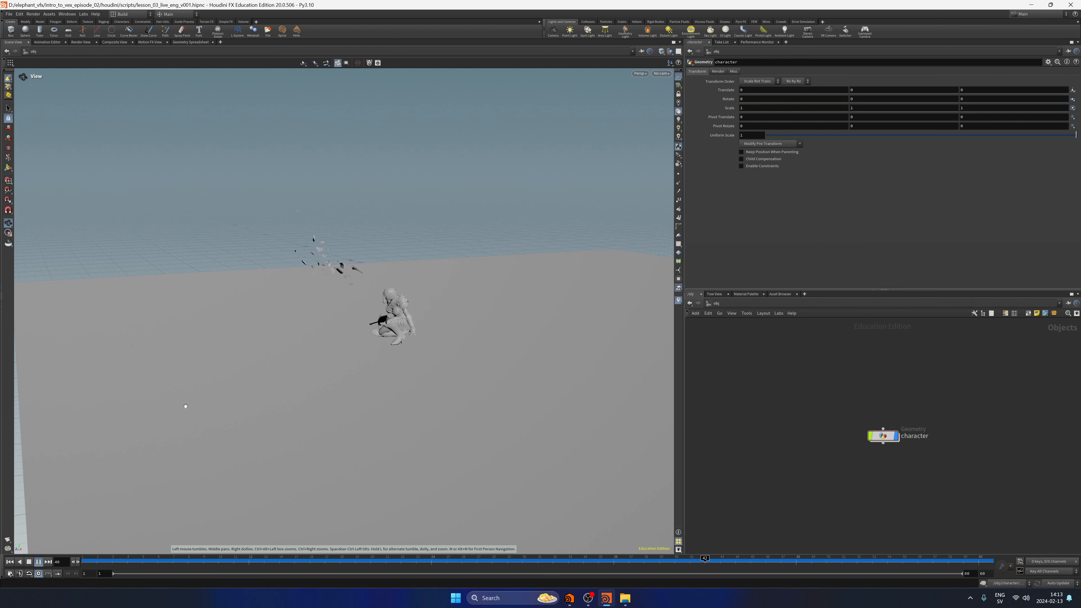